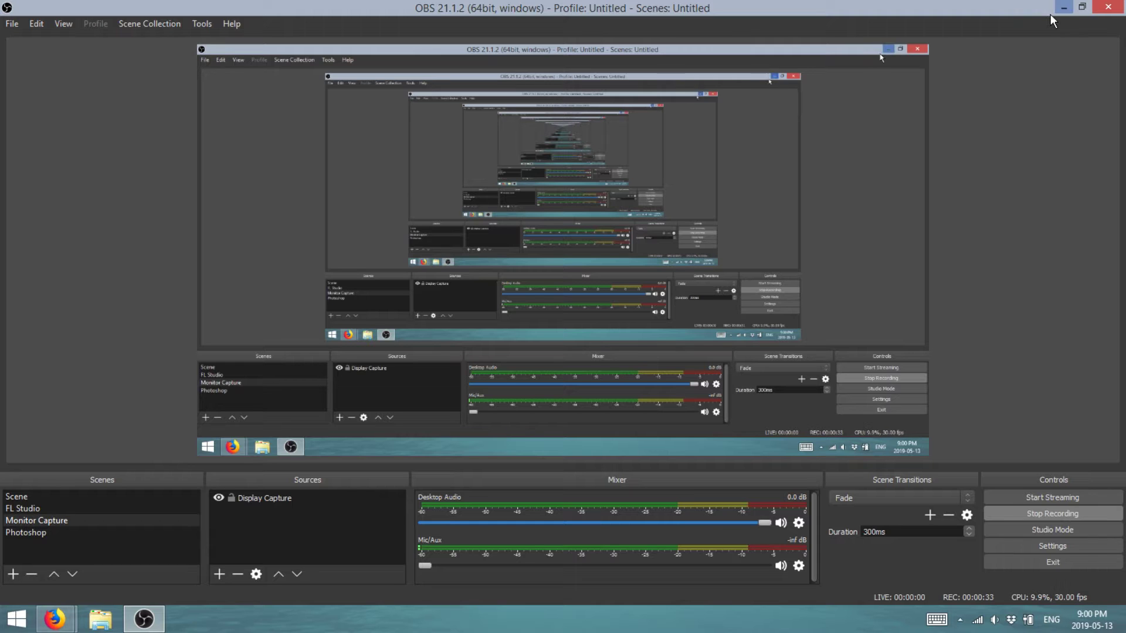
- Minimise OBS and look through the Gmail, Drive, Bandcamp and FLVTO tabs in Firefox
left_click(1063, 8)
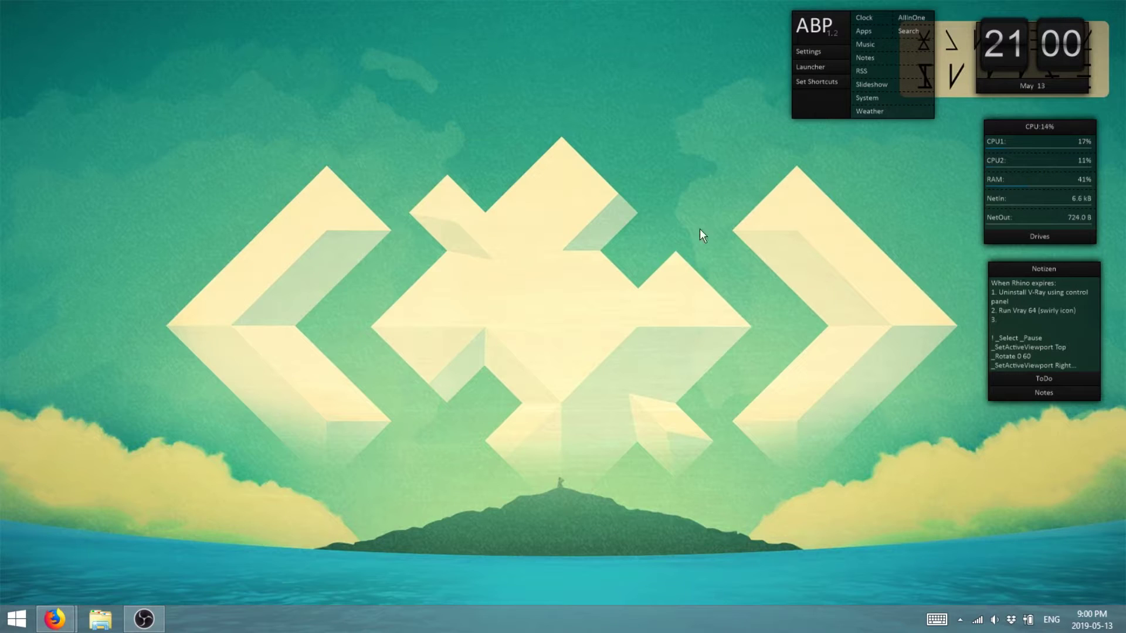
mouse_move(59, 621)
left_click(72, 579)
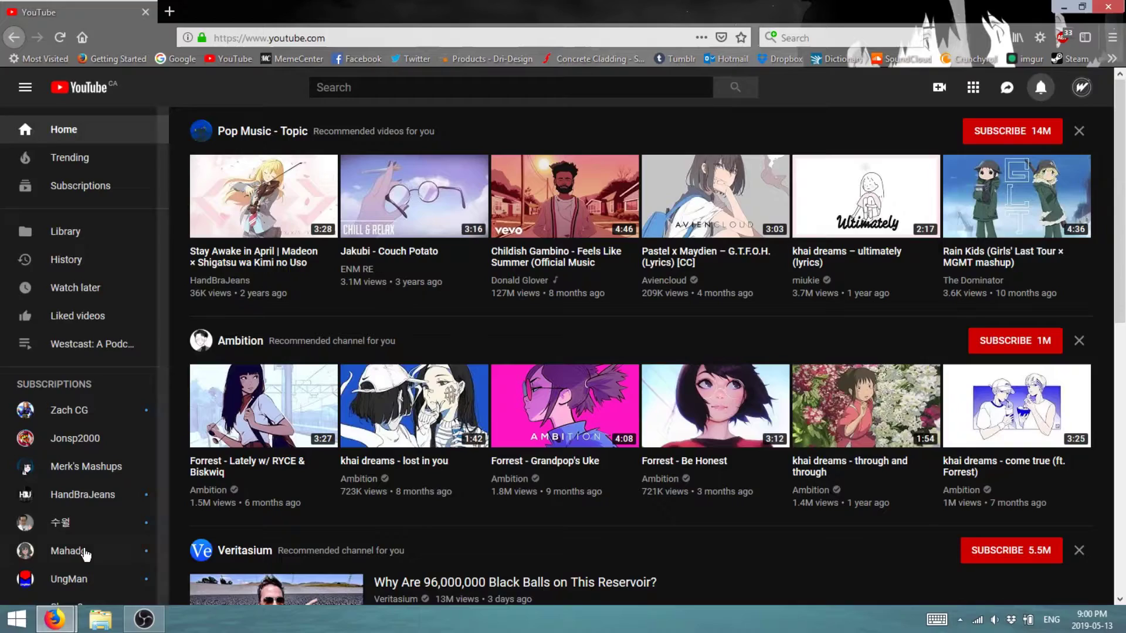
left_click(240, 543)
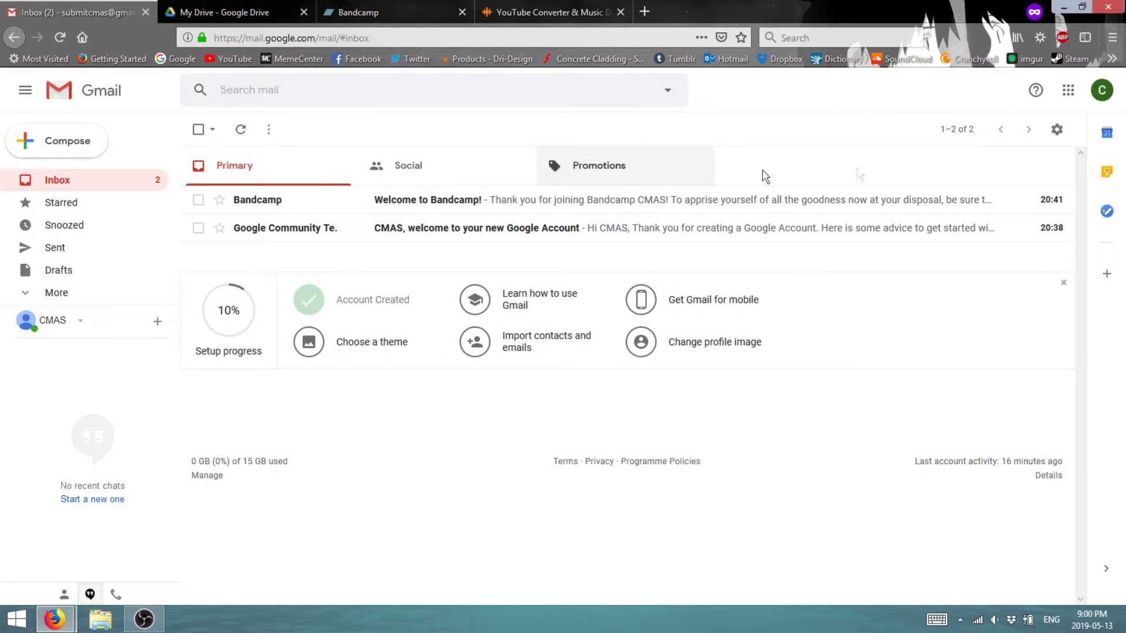
left_click(235, 11)
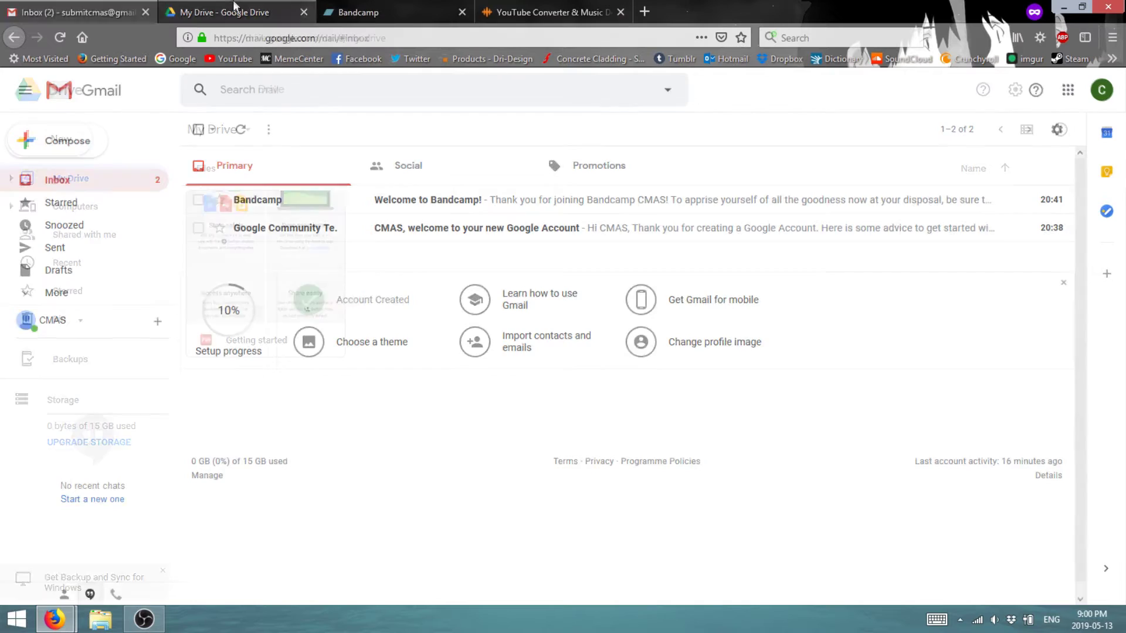
left_click(452, 8)
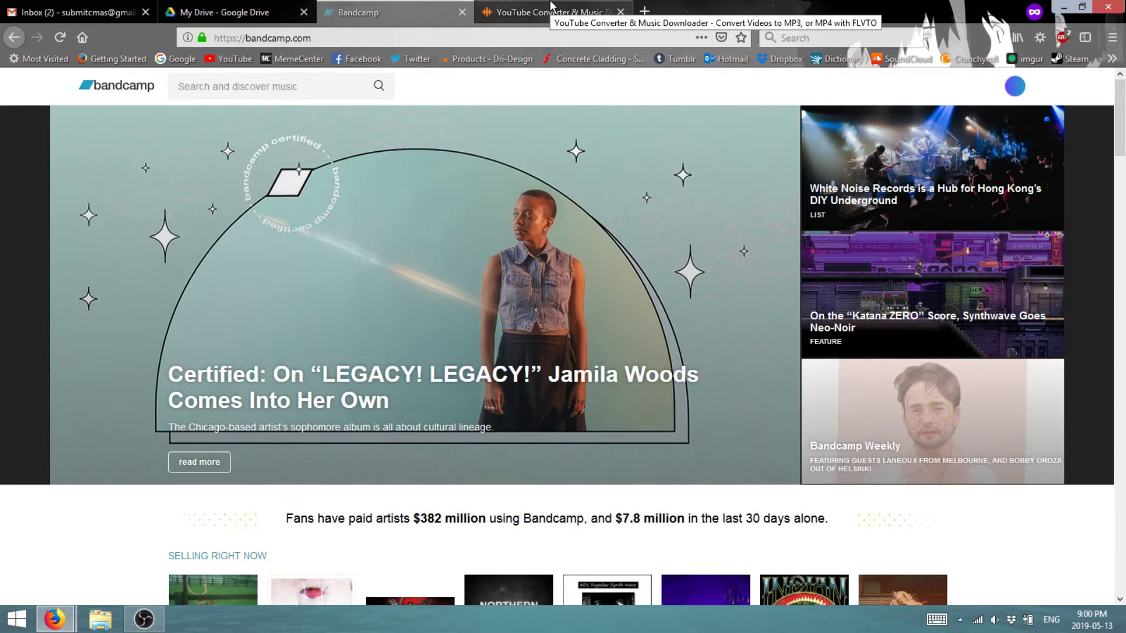
left_click(551, 12)
left_click(86, 8)
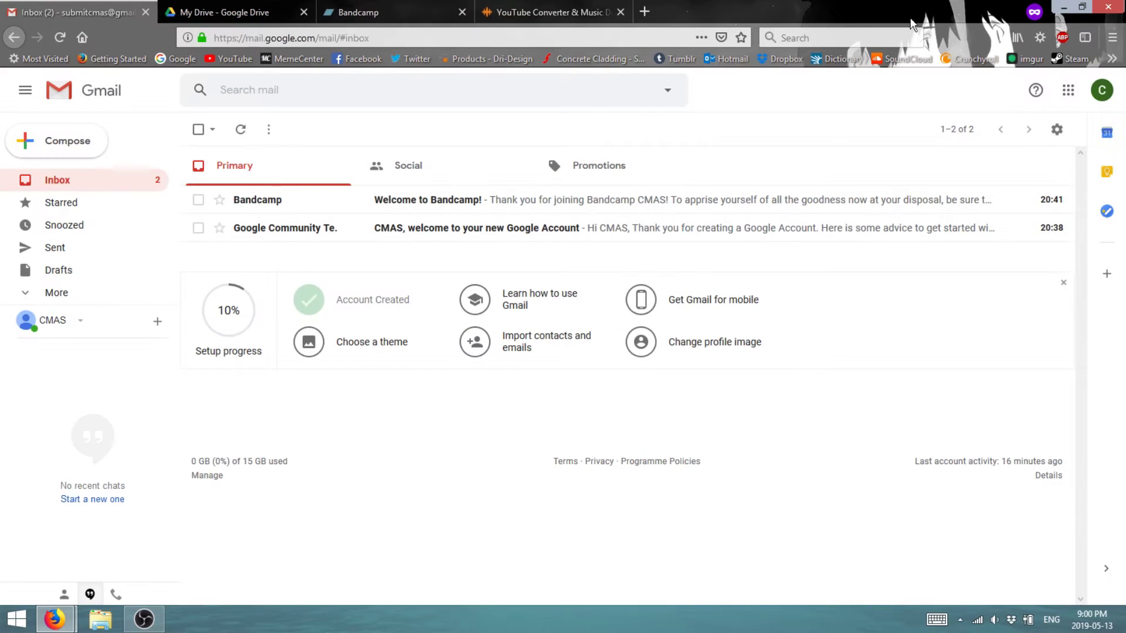
- Minimise both Firefox windows so the Windows desktop shows
left_click(1064, 9)
left_click(1107, 7)
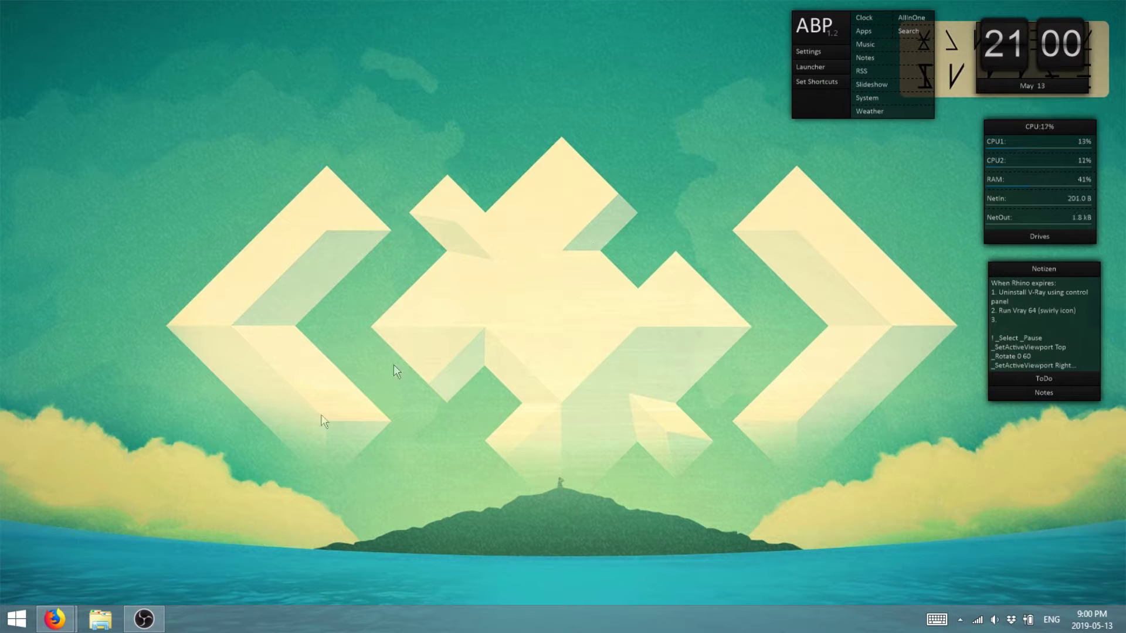
mouse_move(59, 626)
left_click(75, 562)
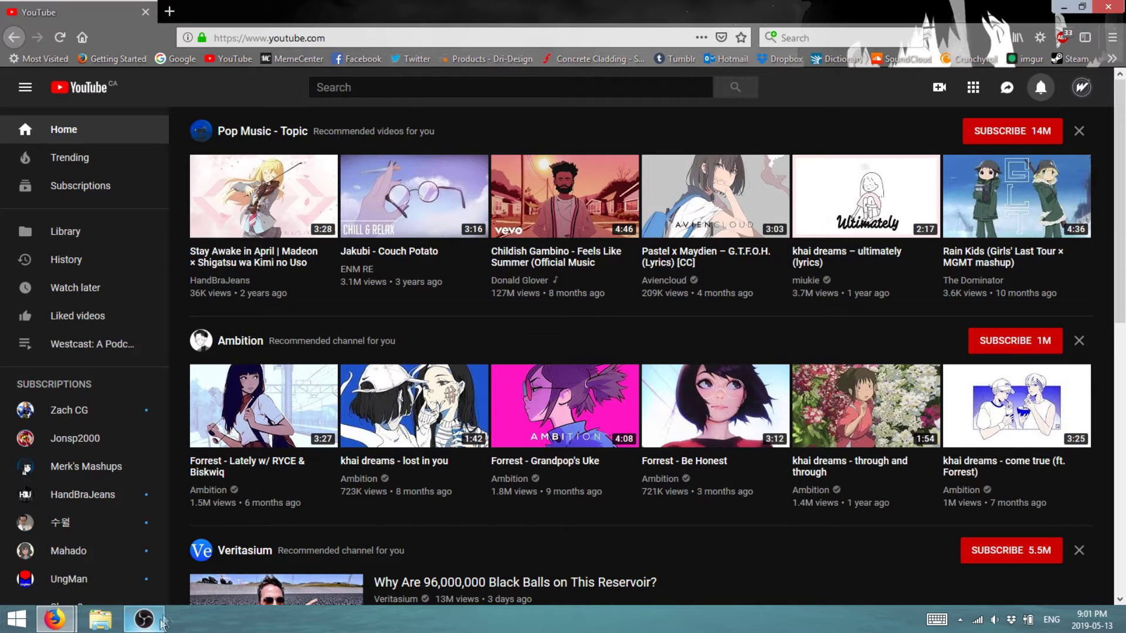
left_click(1059, 7)
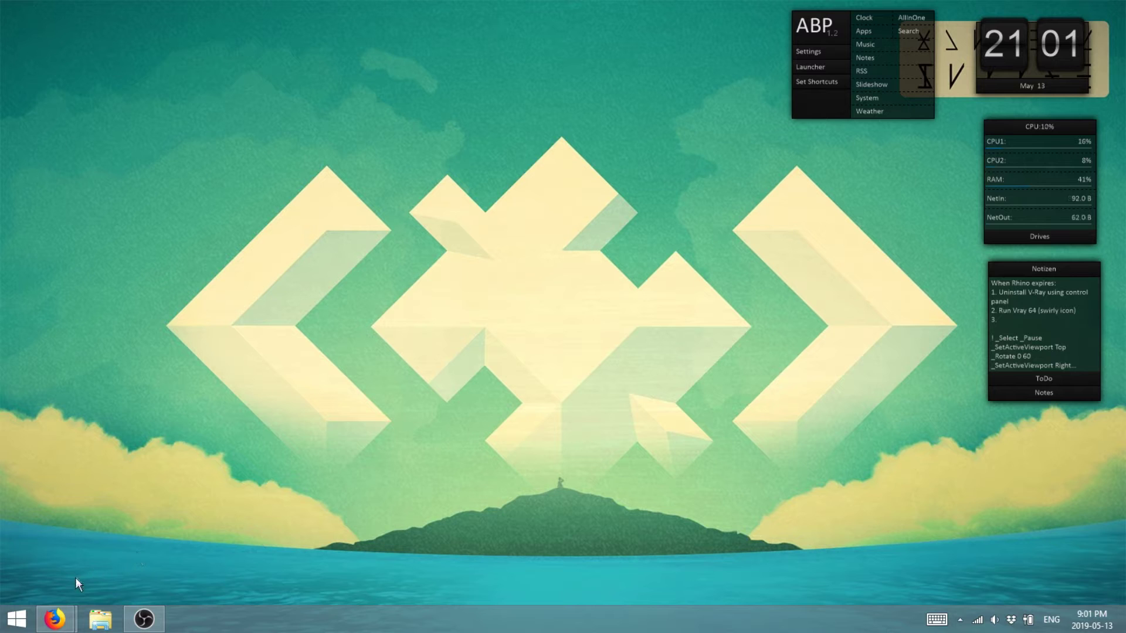
- Restore the Firefox window showing the YouTube home page from the taskbar
mouse_move(60, 617)
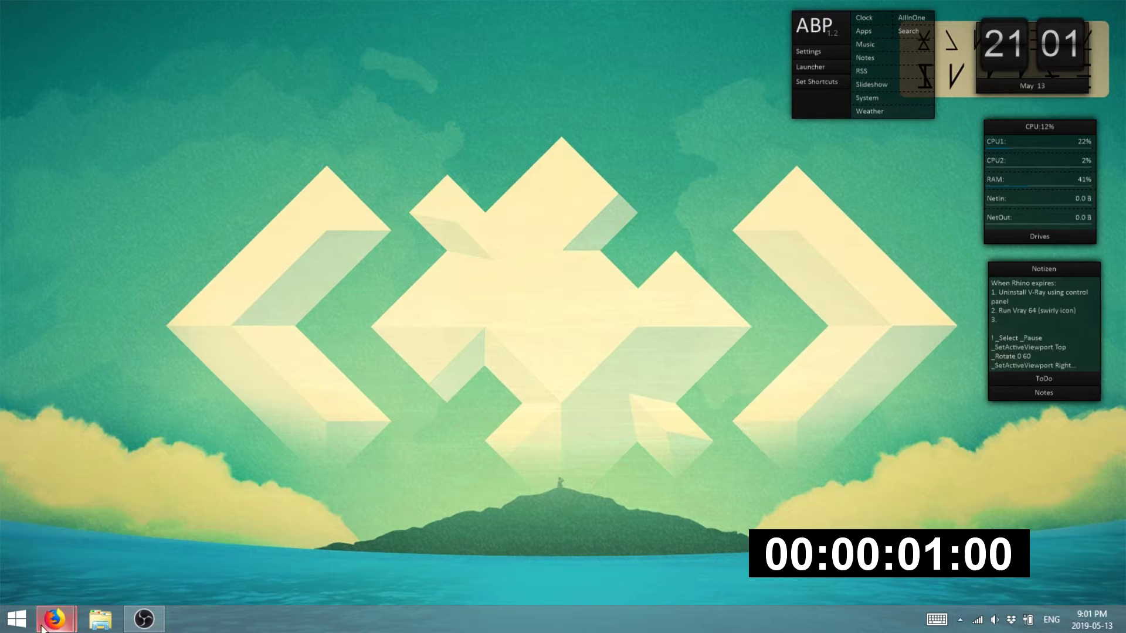
left_click(91, 546)
- Search YouTube for 'april showers' and open the ProleteR - April Showers video
left_click(399, 88)
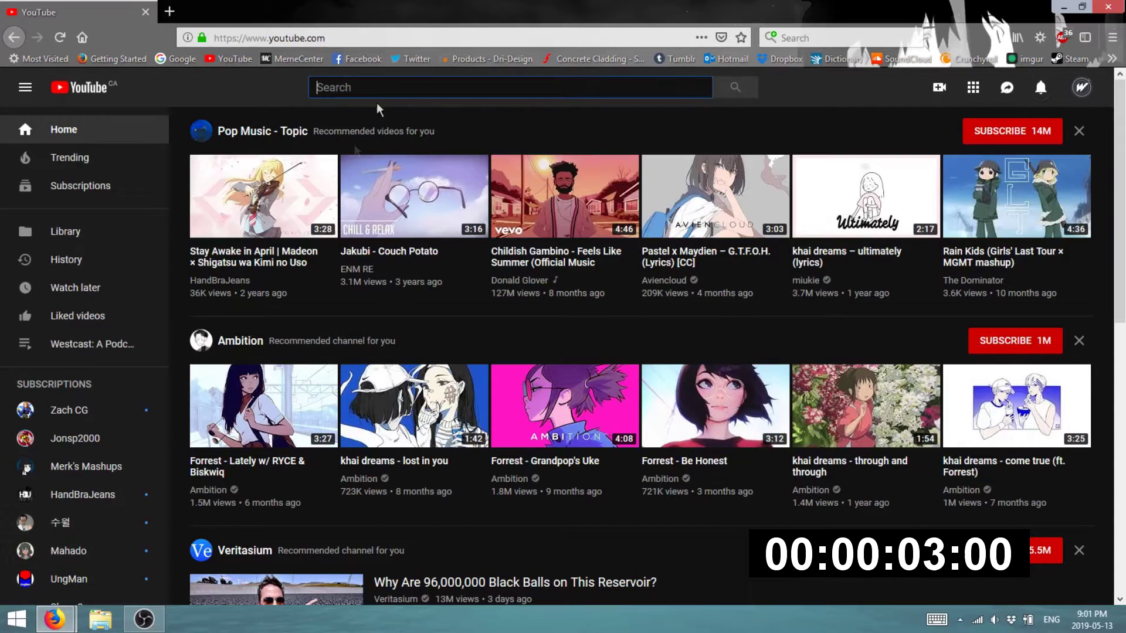
type("april shwoers")
key("Return")
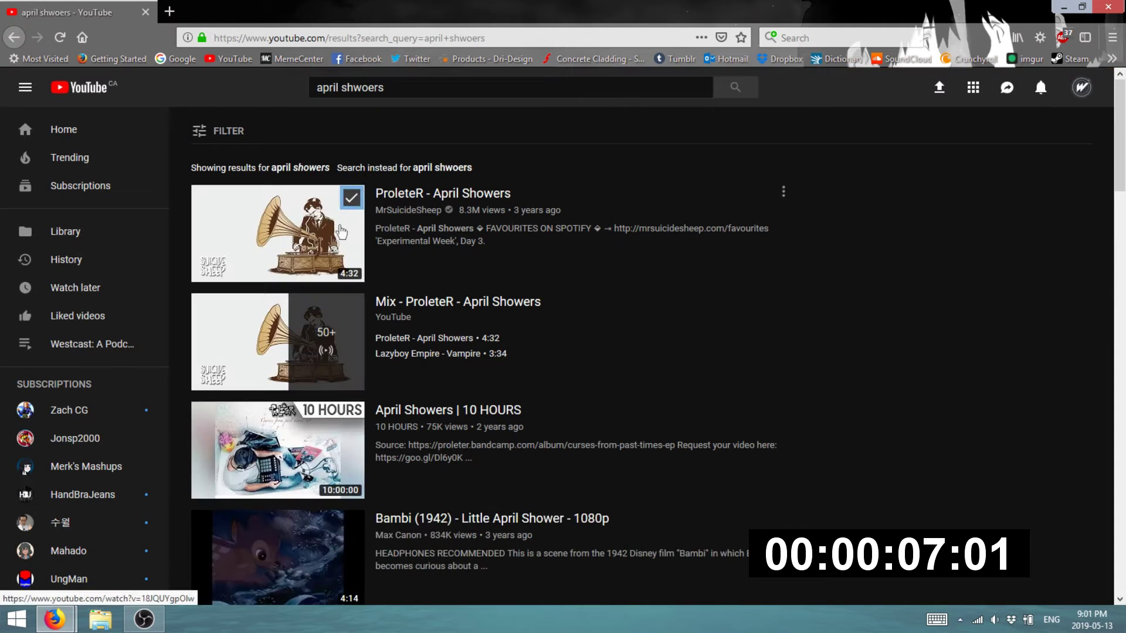
left_click(350, 199)
left_click(376, 232)
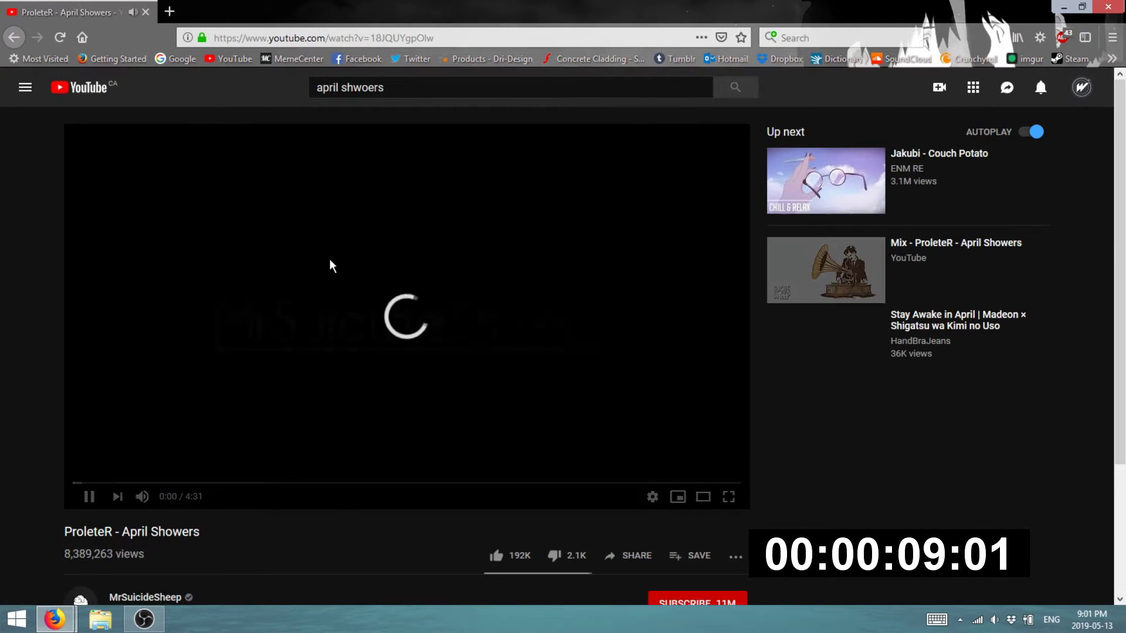
- Paste the video's URL into the FLVTO converter and start the MP3 conversion
left_click(589, 41)
key("ctrl+c")
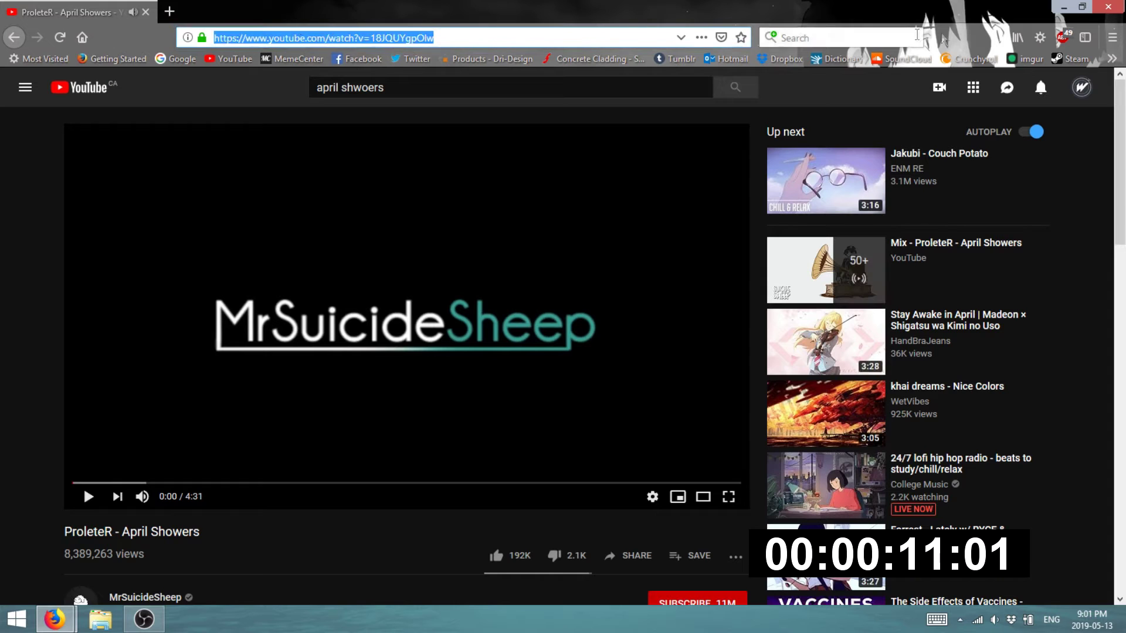
left_click(239, 542)
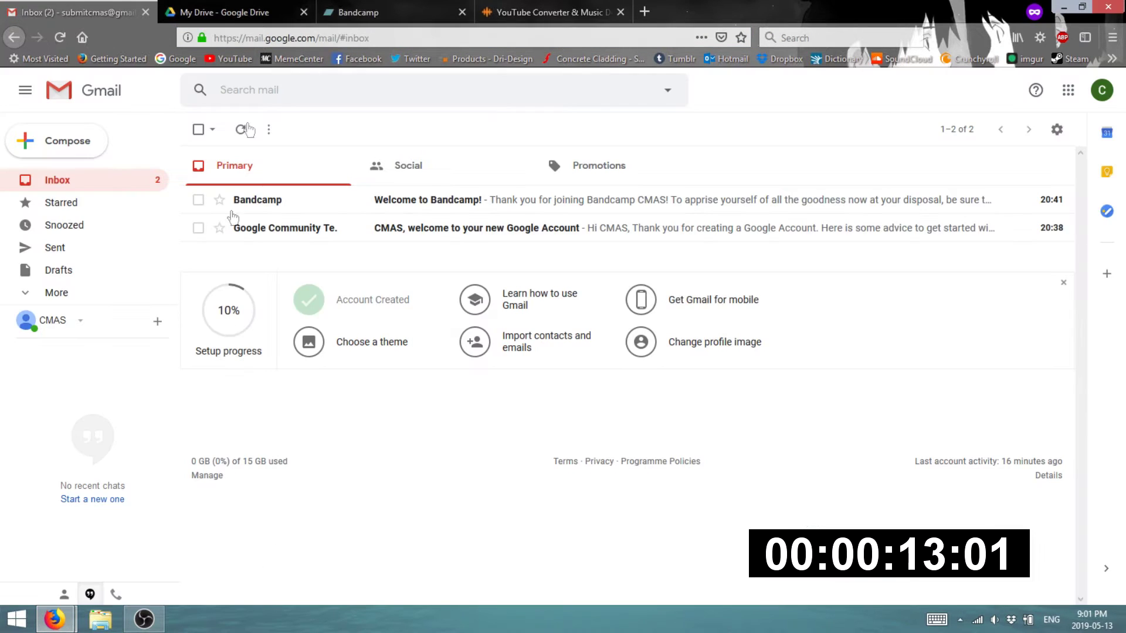
left_click(499, 11)
key("ctrl+v")
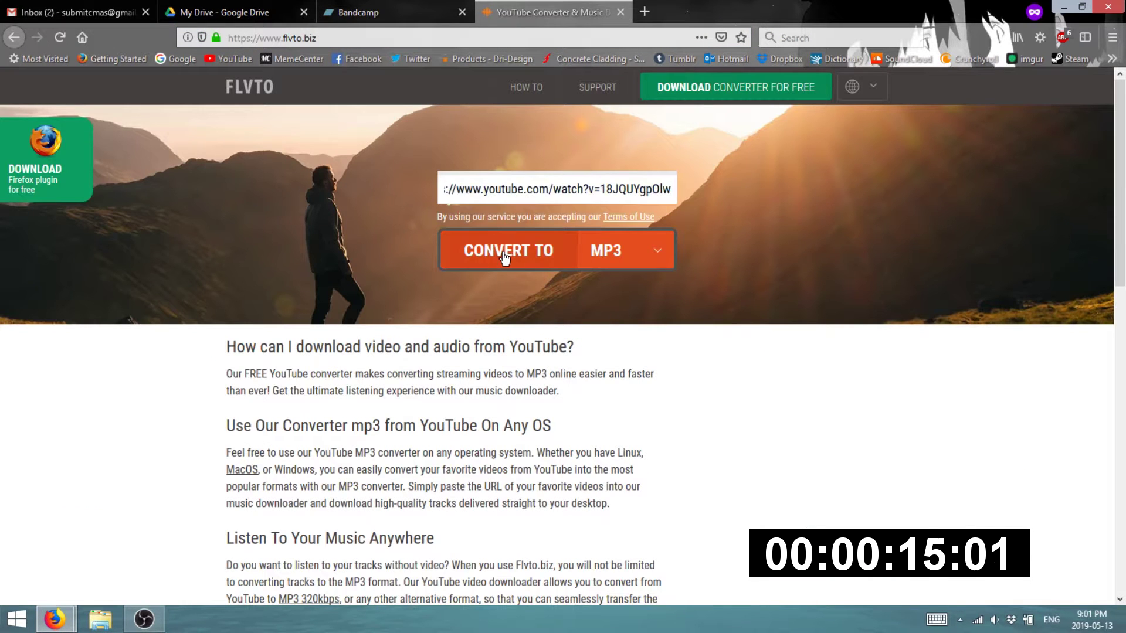
left_click(505, 253)
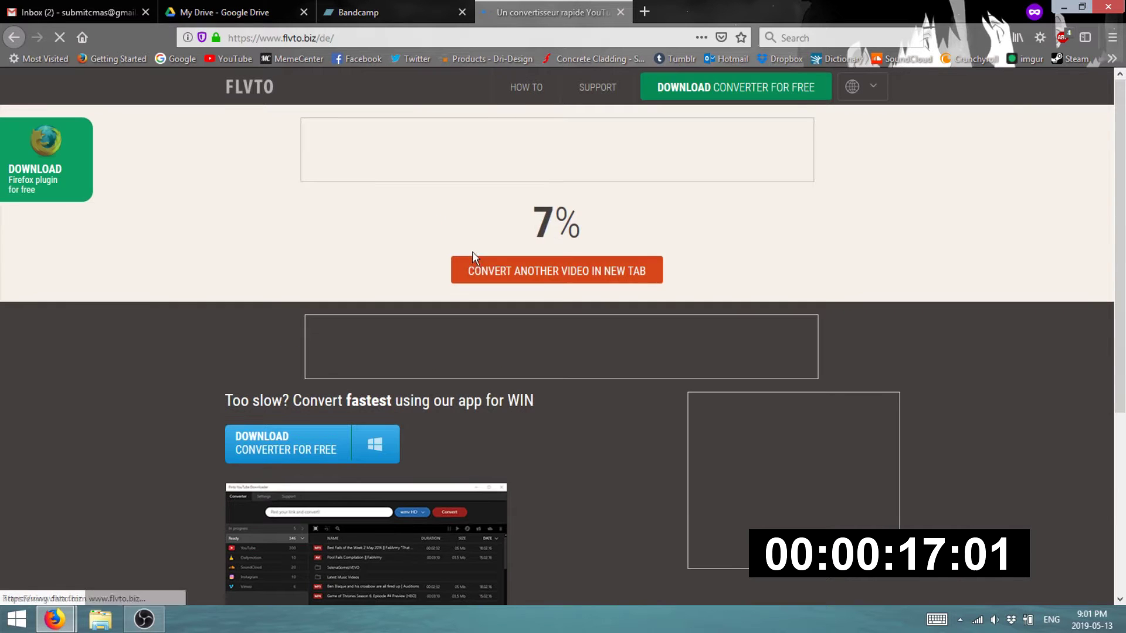
- Create a new Google Drive folder named 'April Showers Core' and open it
left_click(223, 12)
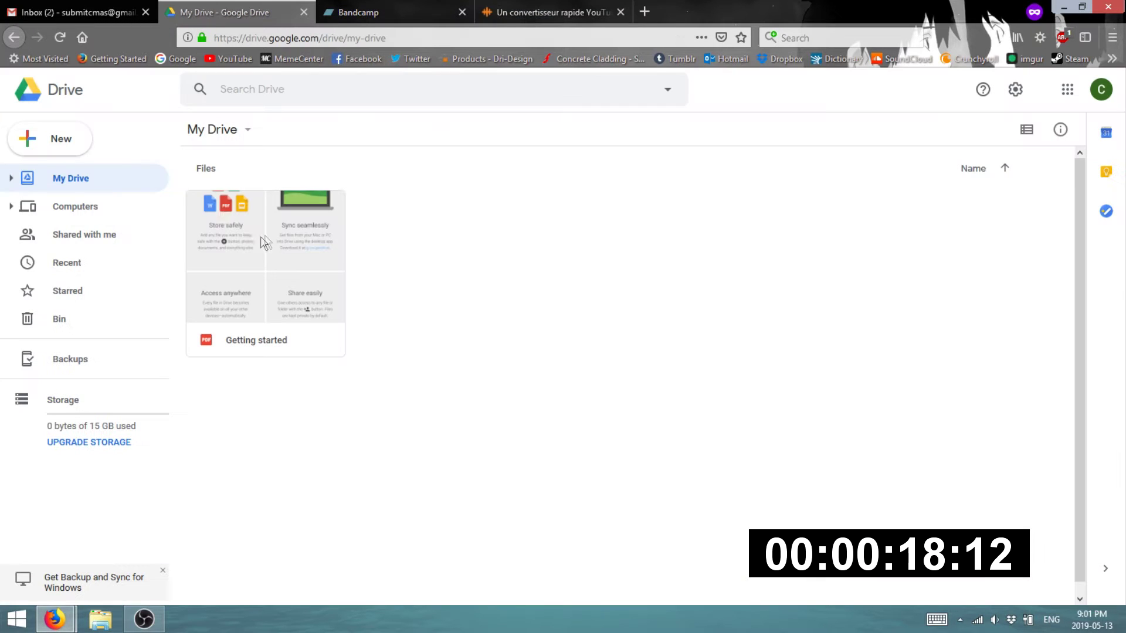
left_click(52, 147)
left_click(73, 153)
type("Aprik")
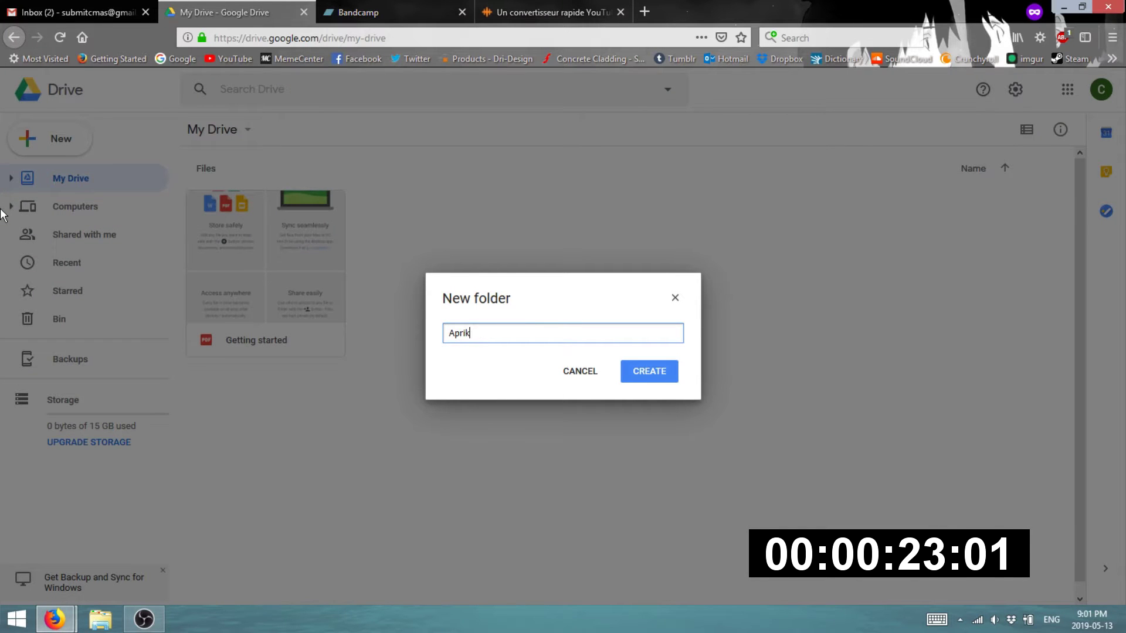
type("lShowers Co")
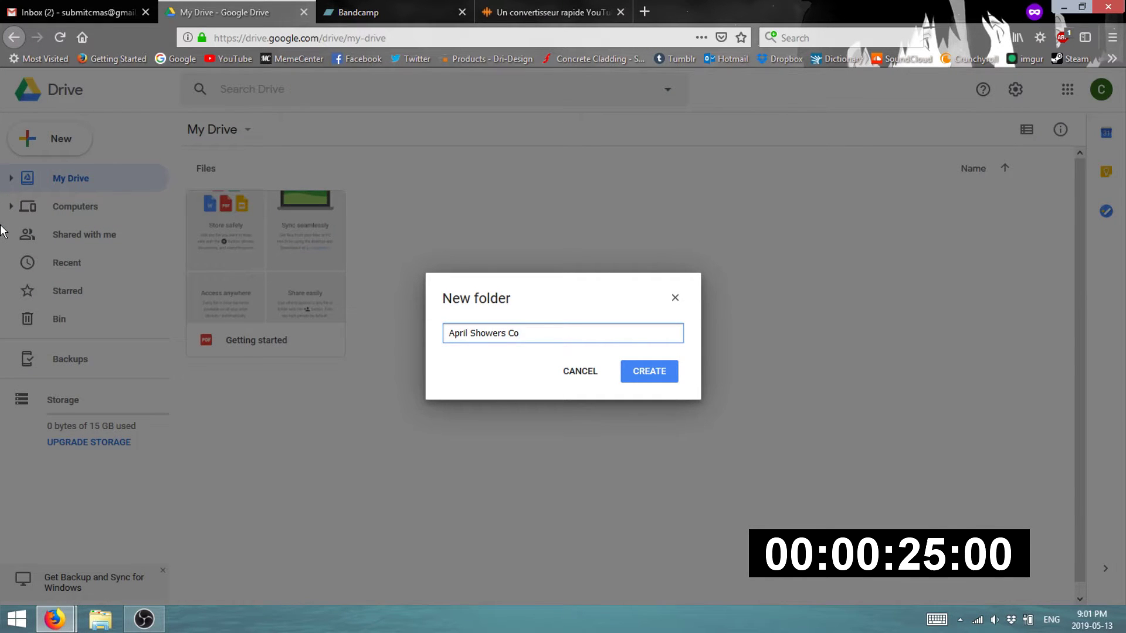
type("re")
key("Return")
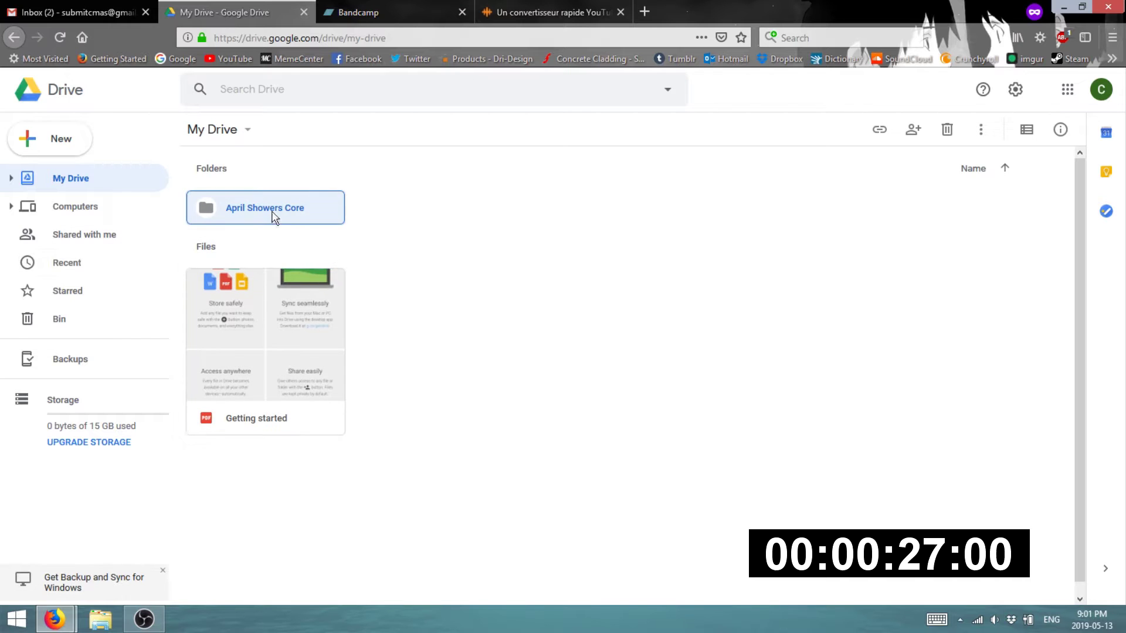
double_click(274, 213)
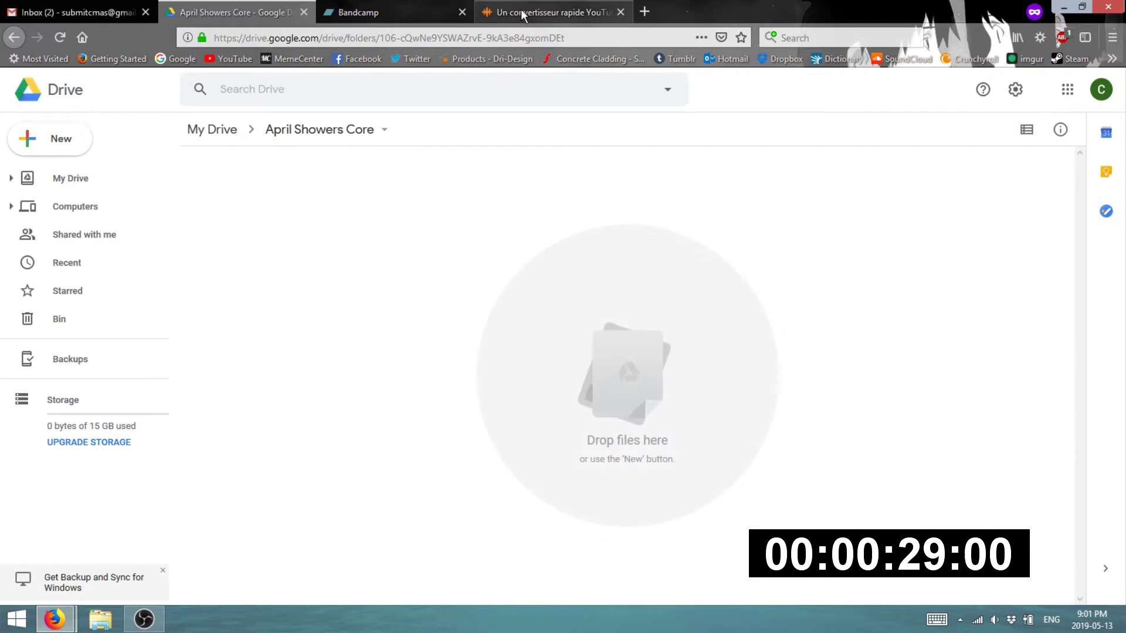
- Check the FLVTO tab until the April Showers MP3 conversion has finished
left_click(548, 11)
left_click(234, 12)
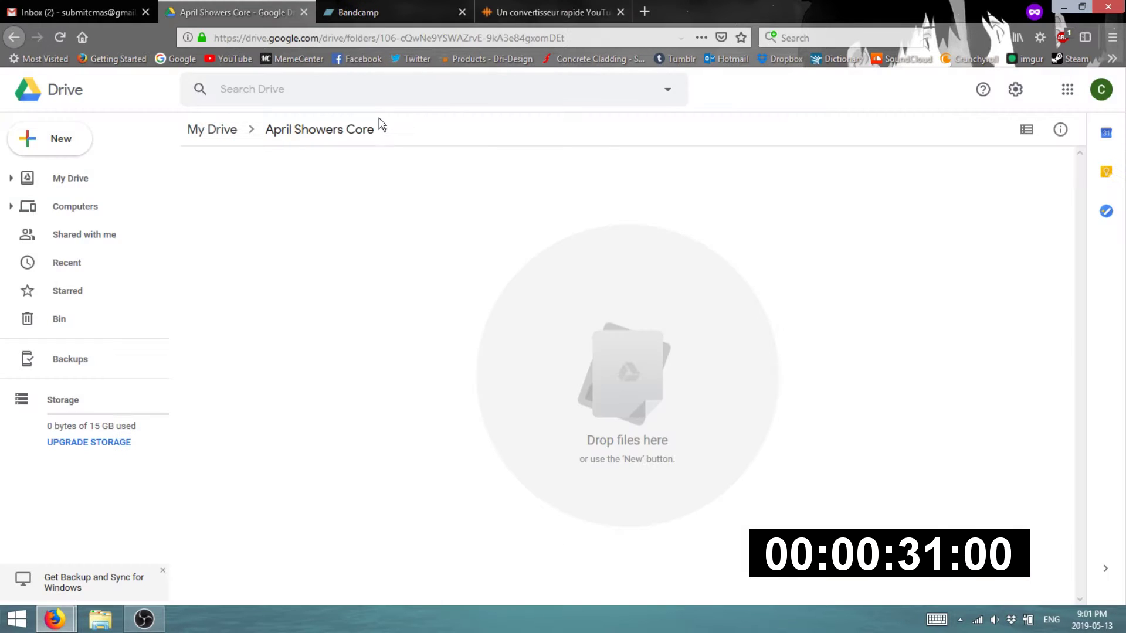
left_click(560, 9)
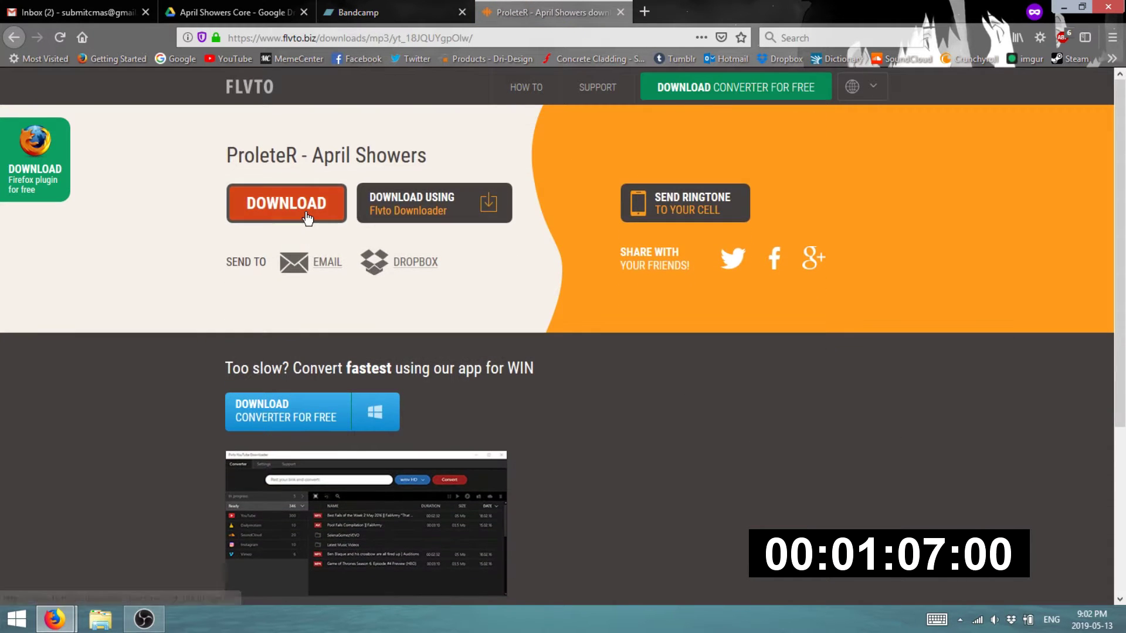
- Save ProleteR - April Showers.mp3 from FLVTO and return to the April Showers Core Drive folder
left_click(306, 219)
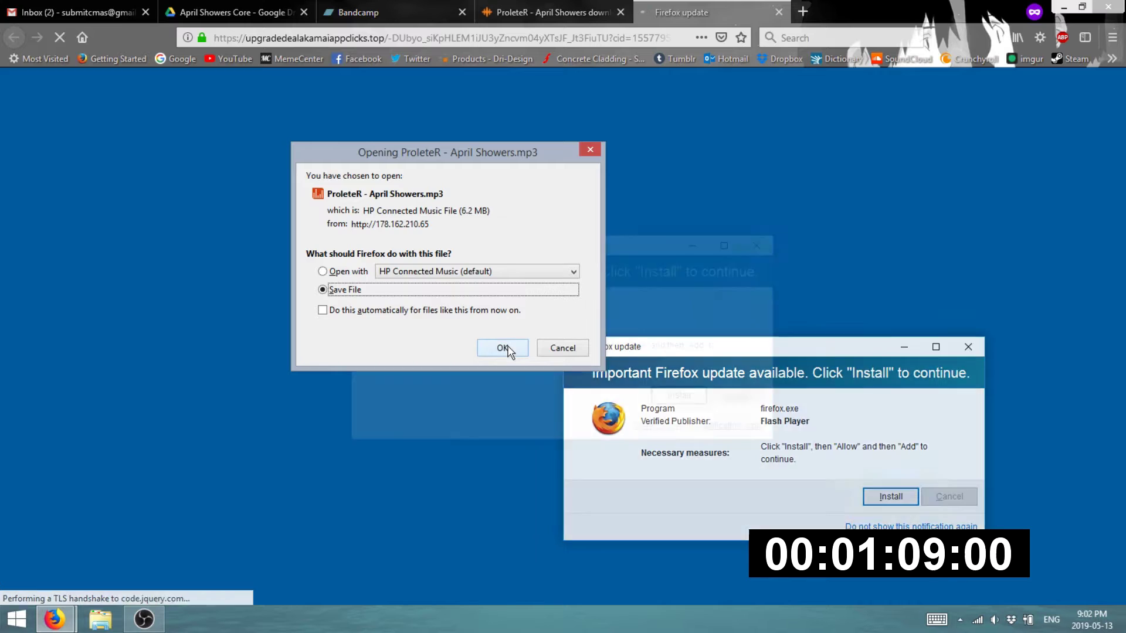
left_click(502, 348)
left_click(779, 12)
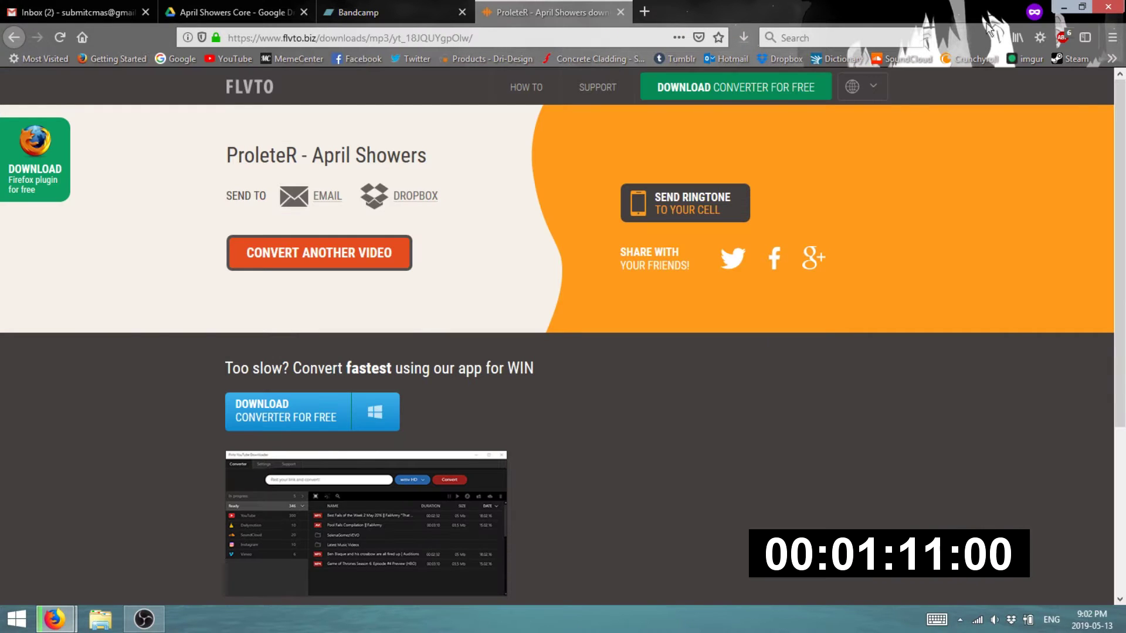
left_click(234, 12)
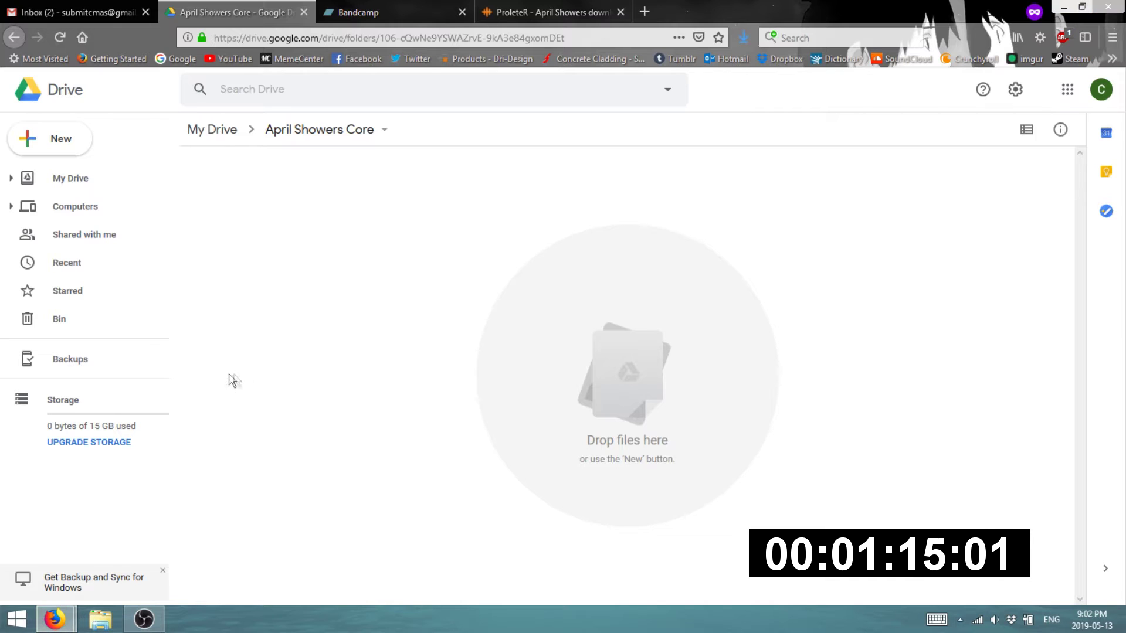
- Drag the April Showers MP3 from Downloads into the April Showers Core Drive folder to upload it
key("super+e")
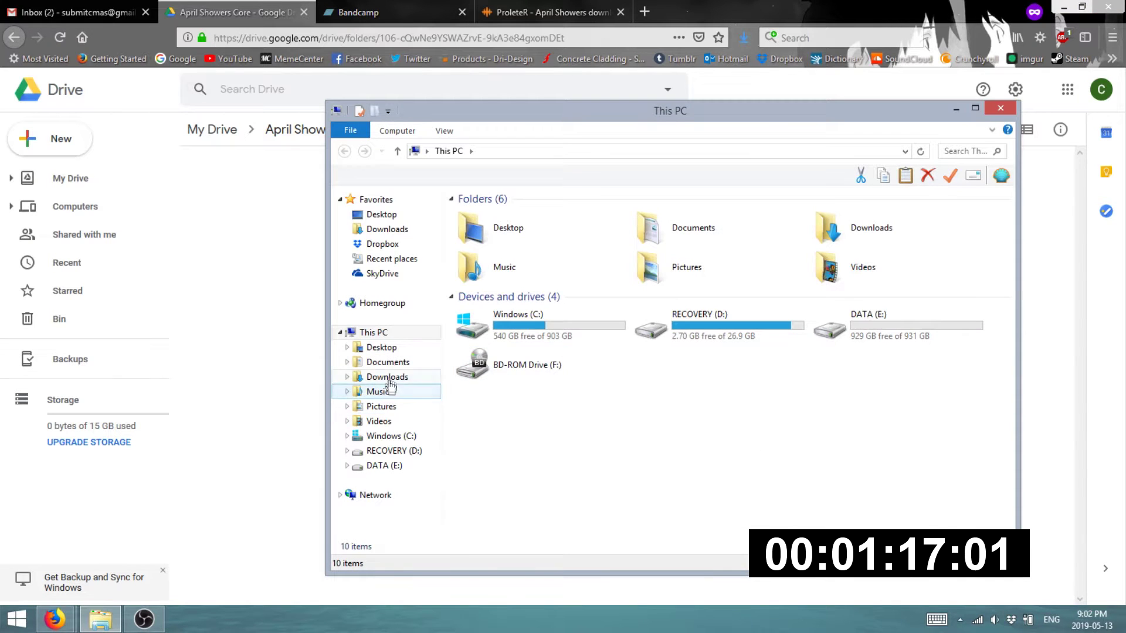
left_click(387, 377)
left_click(962, 152)
type("april shower")
left_click(510, 239)
left_click_drag(512, 242, 284, 334)
left_click(260, 330)
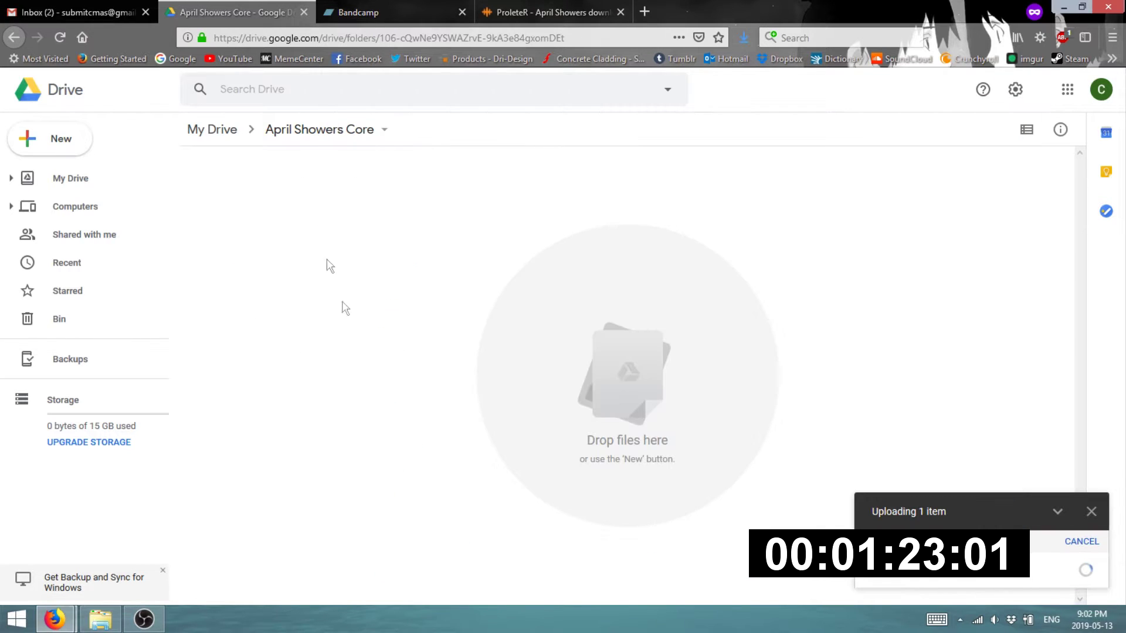
- Minimise the Firefox and File Explorer windows and open the Start menu
left_click(381, 131)
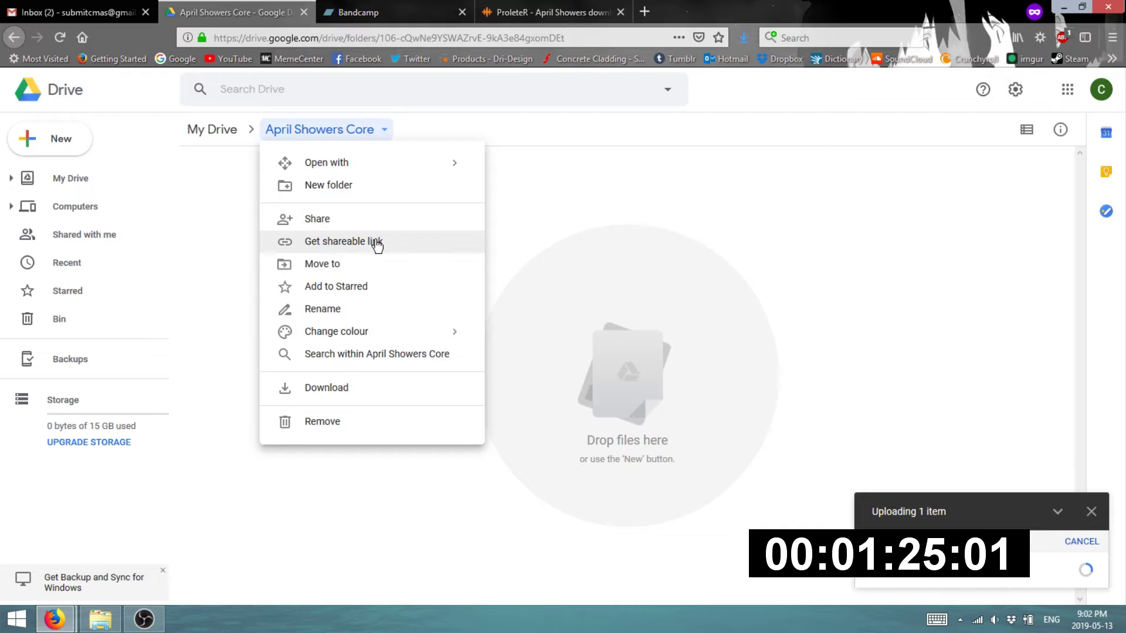
left_click(663, 239)
left_click(1063, 7)
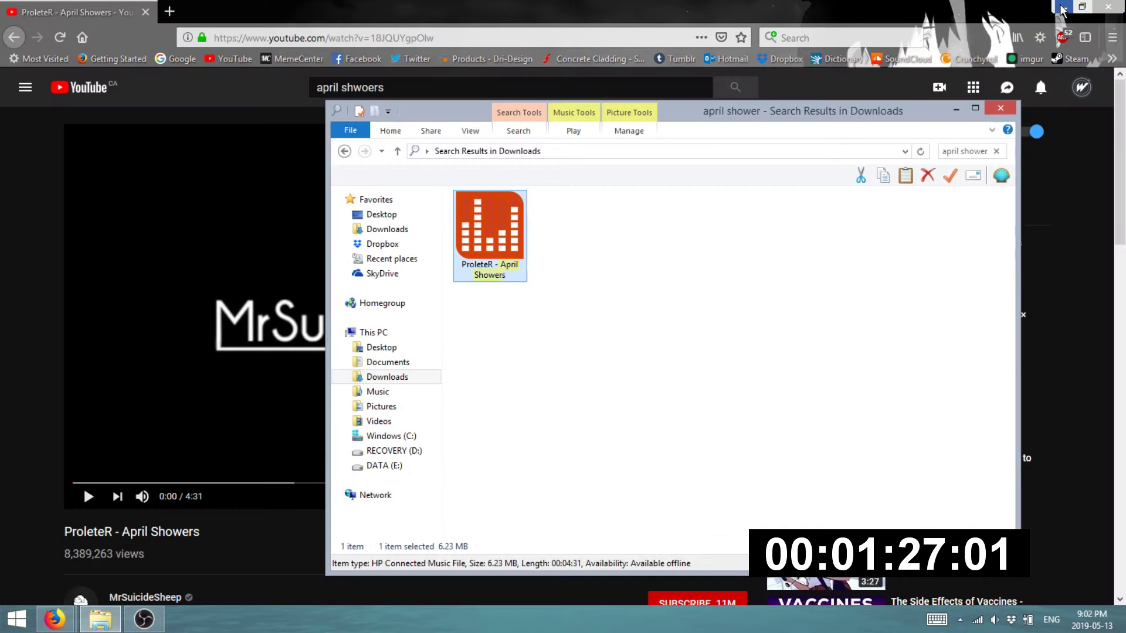
left_click(1063, 7)
left_click(955, 107)
left_click(16, 619)
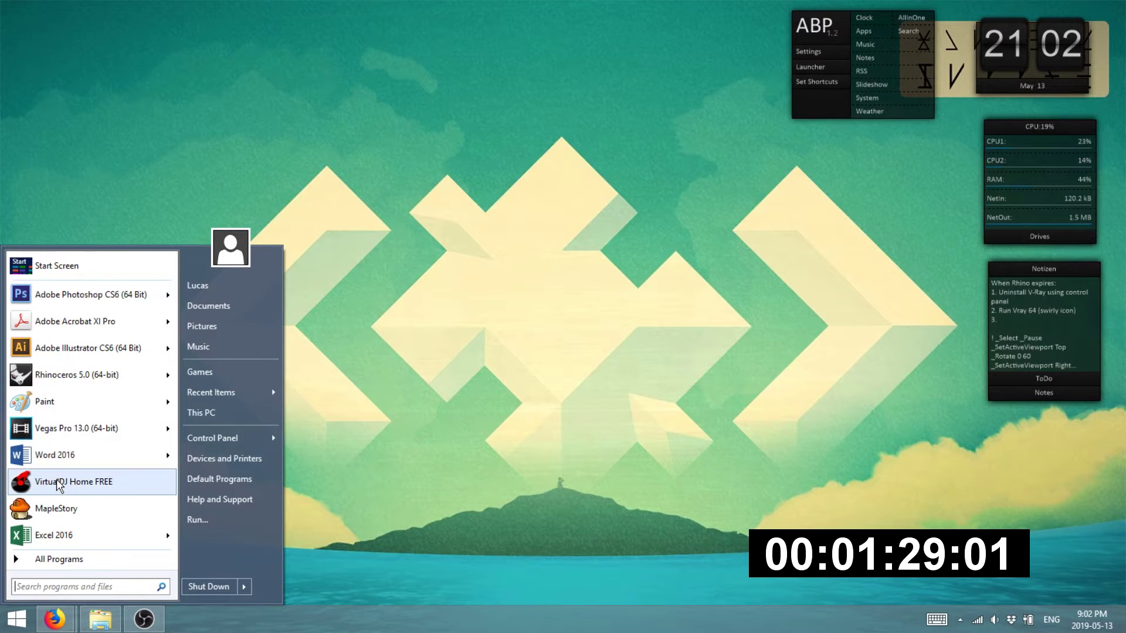
- Launch Adobe Photoshop CS6 via a 'photoshop' Start search, then restore the Firefox window
type("phtoso")
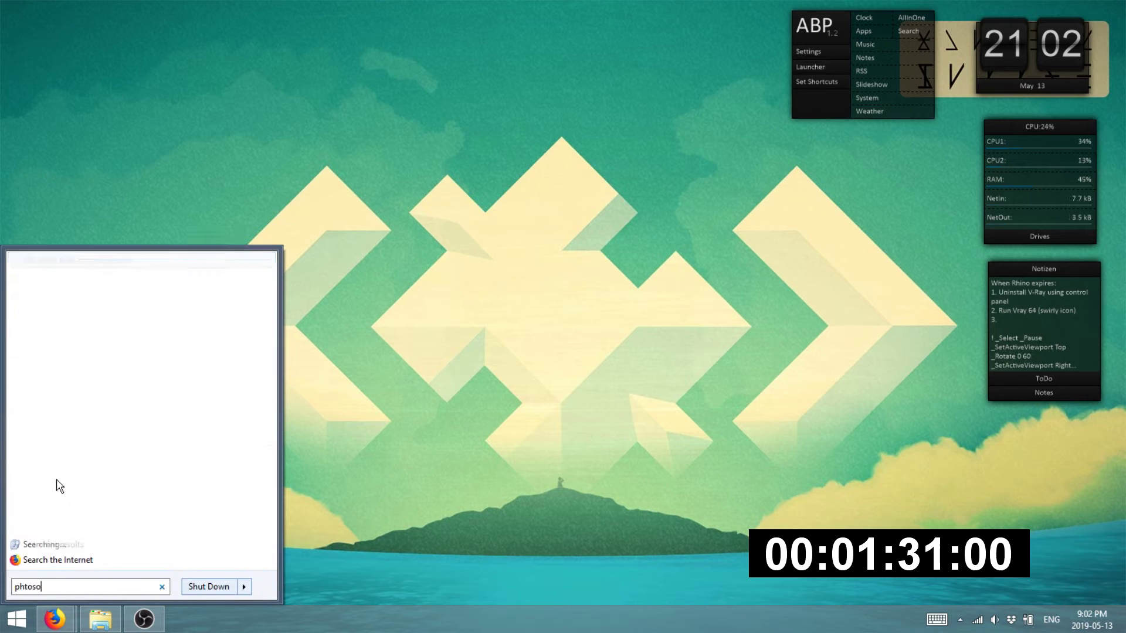
key("BackSpace")
type("otoshop")
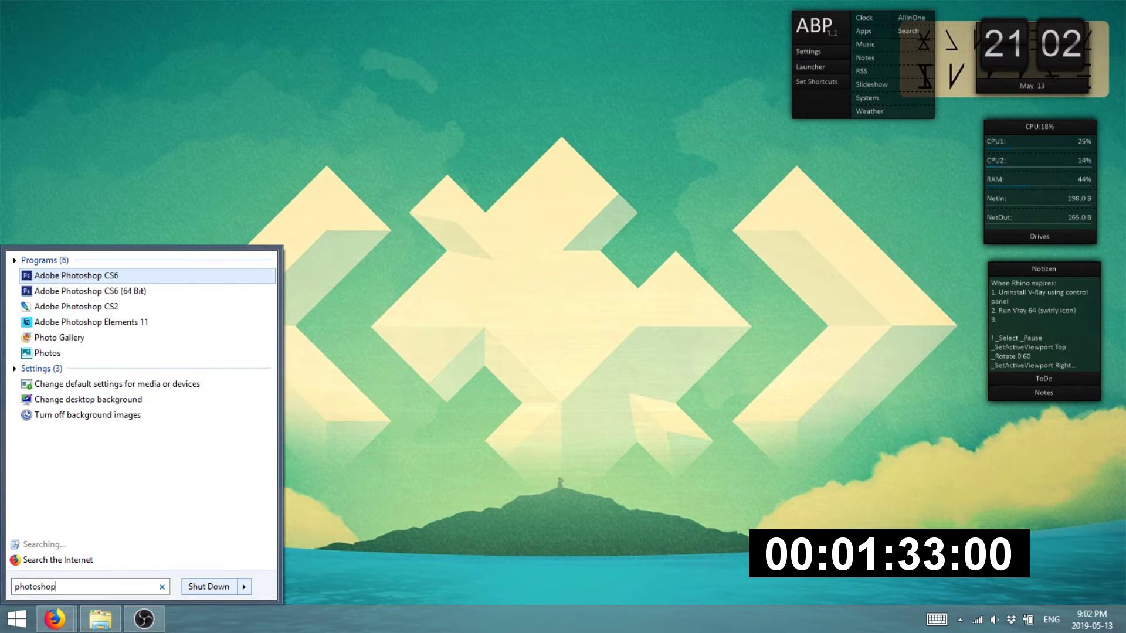
left_click(150, 292)
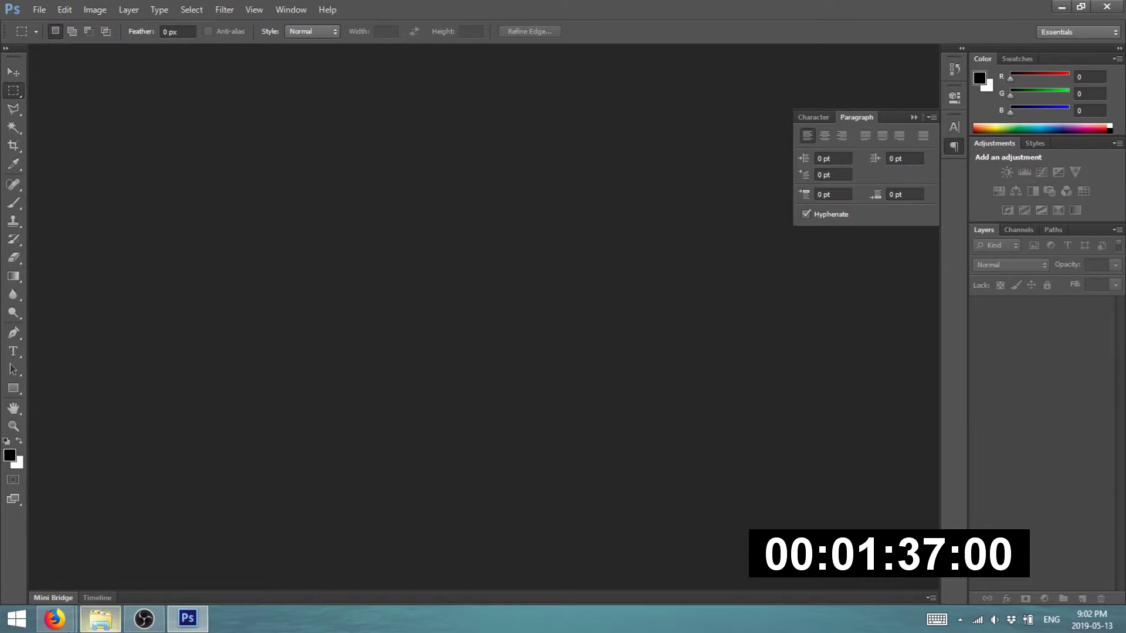
mouse_move(55, 619)
left_click(93, 553)
- Search Google Images for 'april showers' and copy the rainbow umbrella photo
left_click(170, 11)
type("april showers")
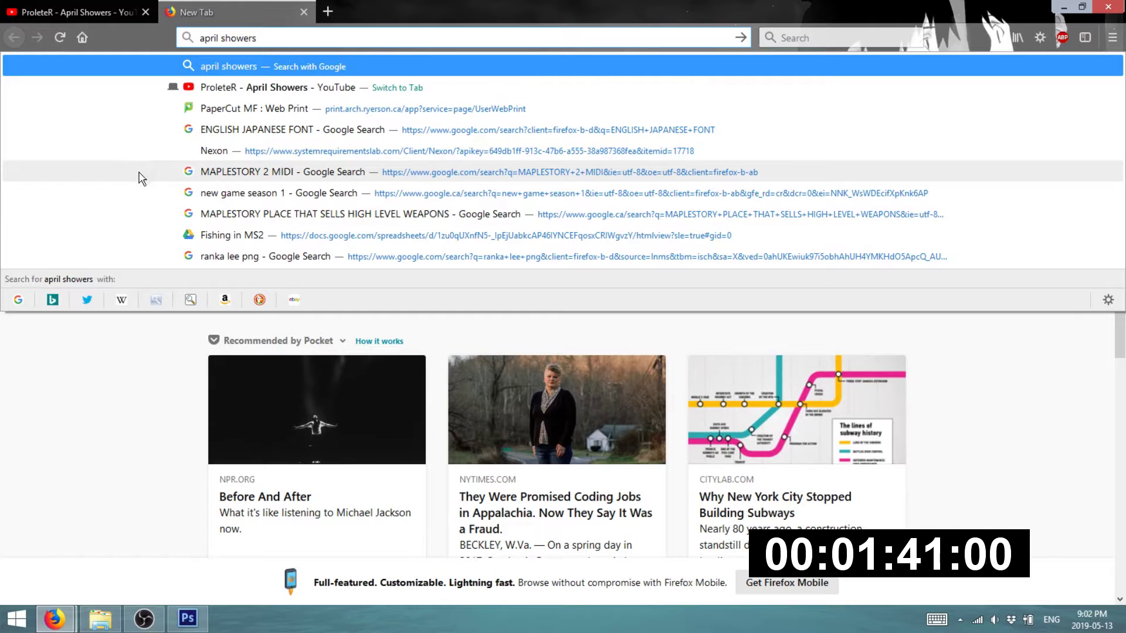
key("Return")
left_click(172, 138)
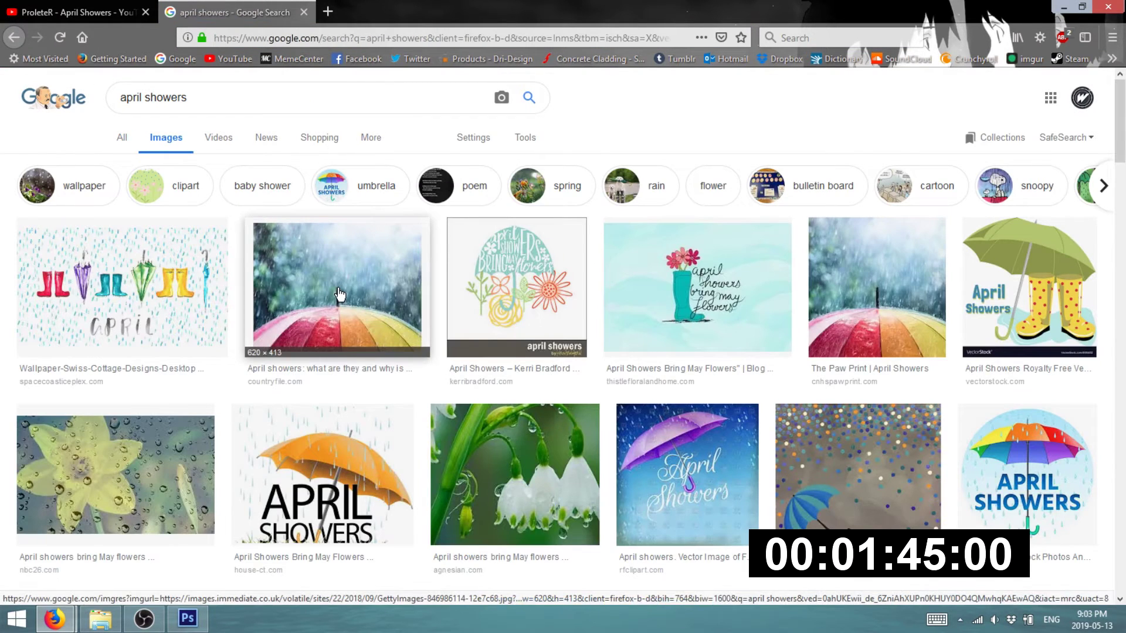
left_click(340, 295)
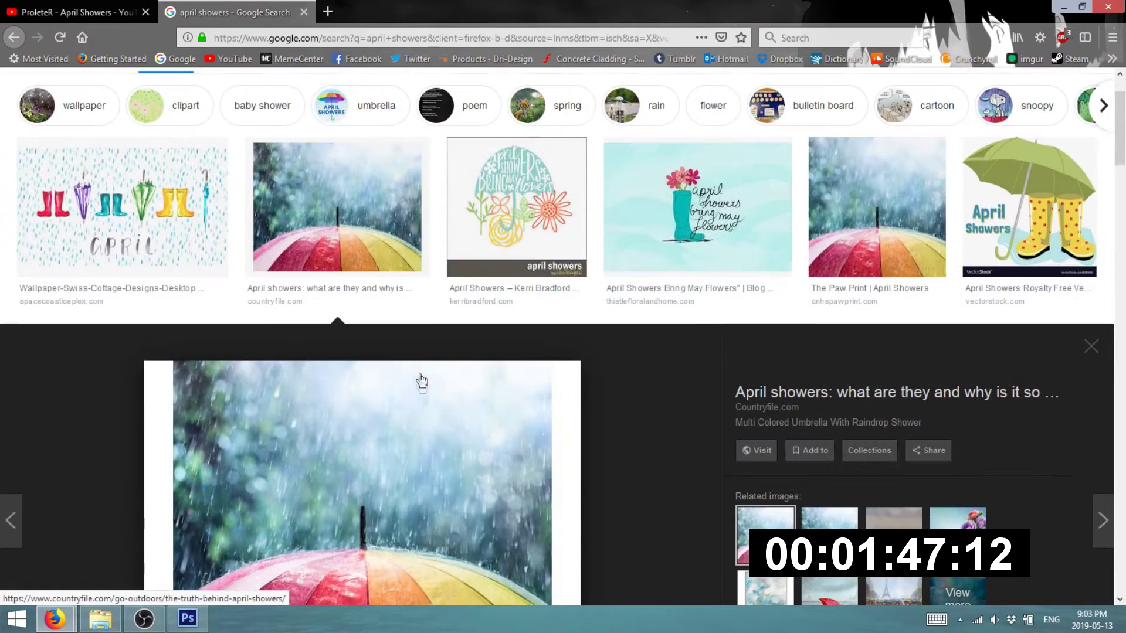
right_click(420, 441)
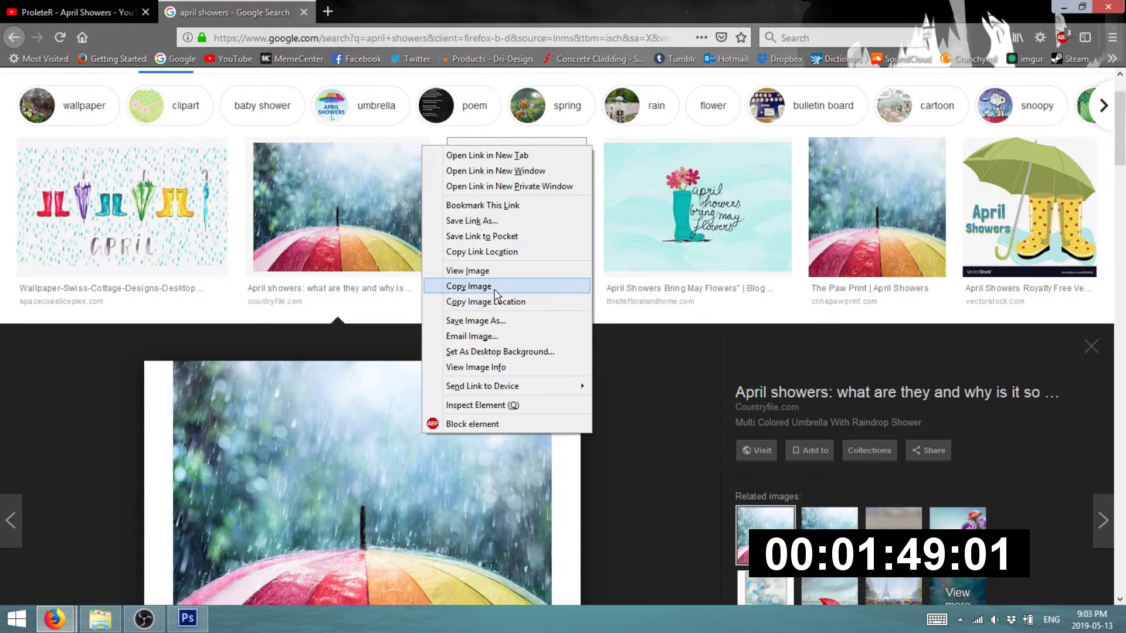
left_click(497, 285)
left_click(189, 621)
- Create a new 1920 × 1080 pixel Photoshop document
left_click(39, 10)
left_click(47, 24)
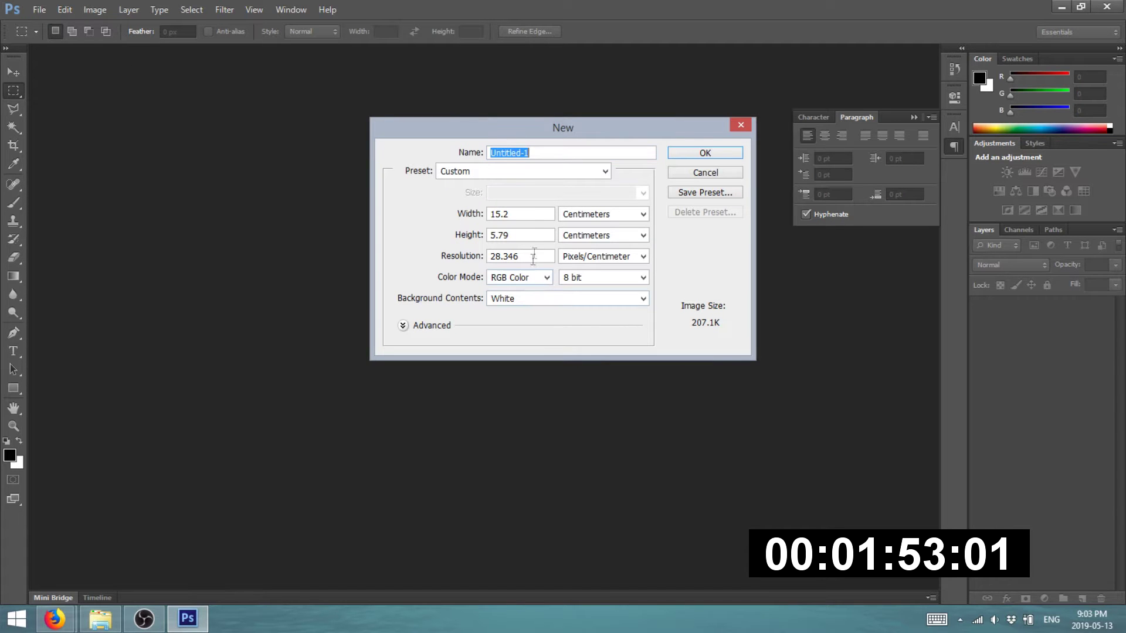
left_click(576, 213)
left_click(606, 230)
key("shift+Tab")
type("1920")
key("Tab")
key("Tab")
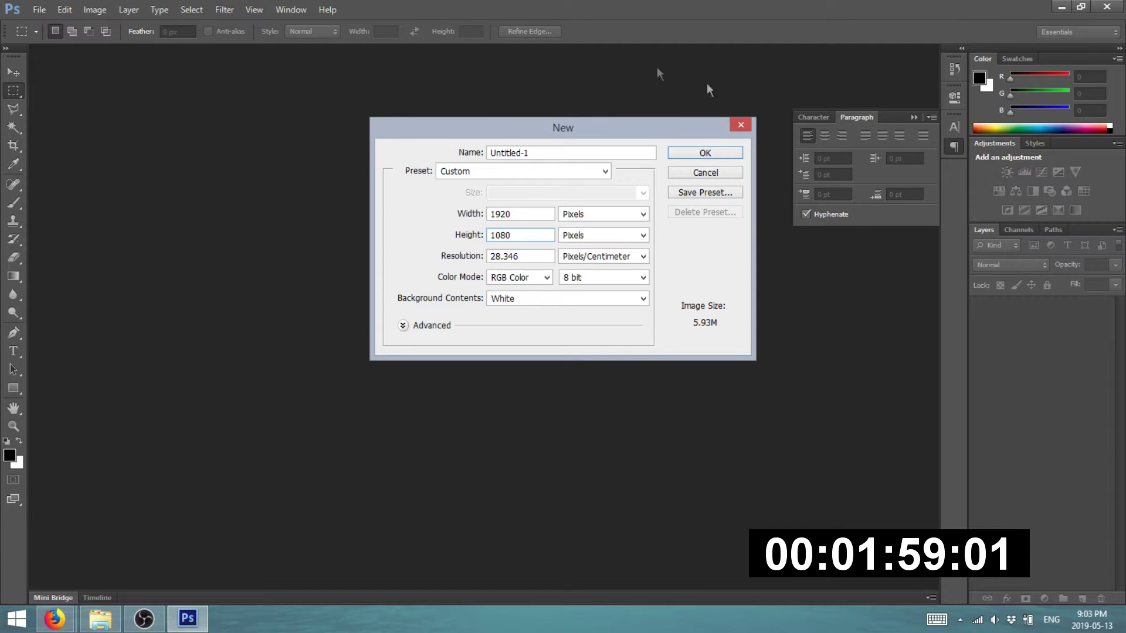
type("1080")
left_click(719, 155)
- Paste the umbrella photo, scale it to about 361% to fill the canvas, and add an empty layer
key("ctrl+v")
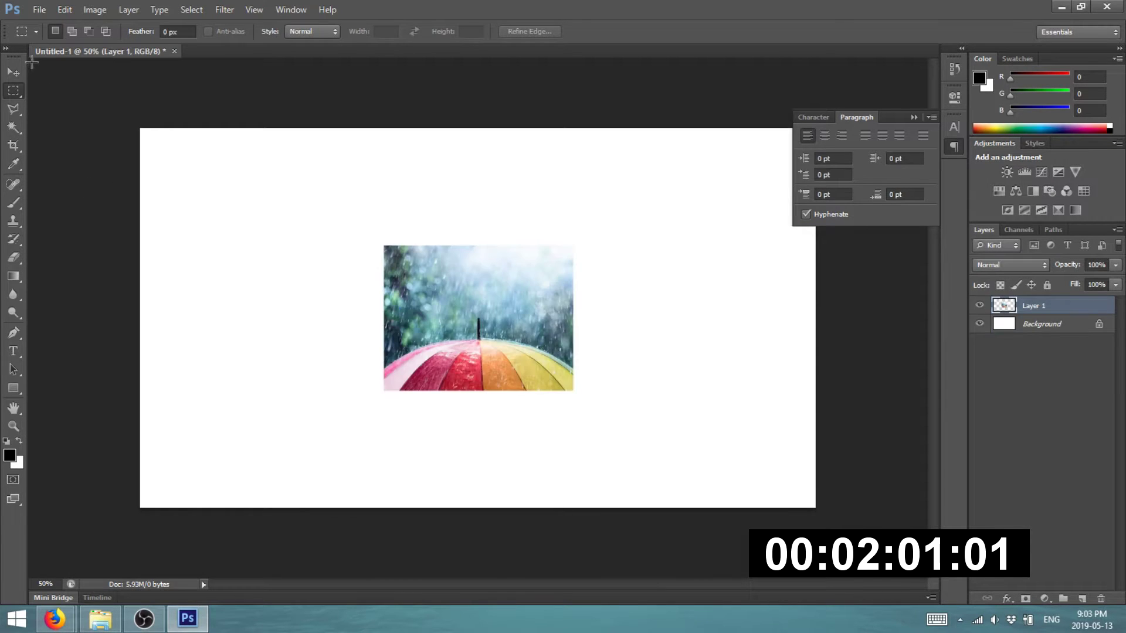
left_click(18, 76)
scroll(439, 317, "down", 3)
left_click_drag(439, 316, 723, 428)
key("ctrl+t")
left_click_drag(268, 474, 256, 484)
left_click_drag(698, 188, 699, 185)
left_click_drag(572, 322, 574, 279)
key("Return")
key("ctrl+plus")
key("ctrl+plus")
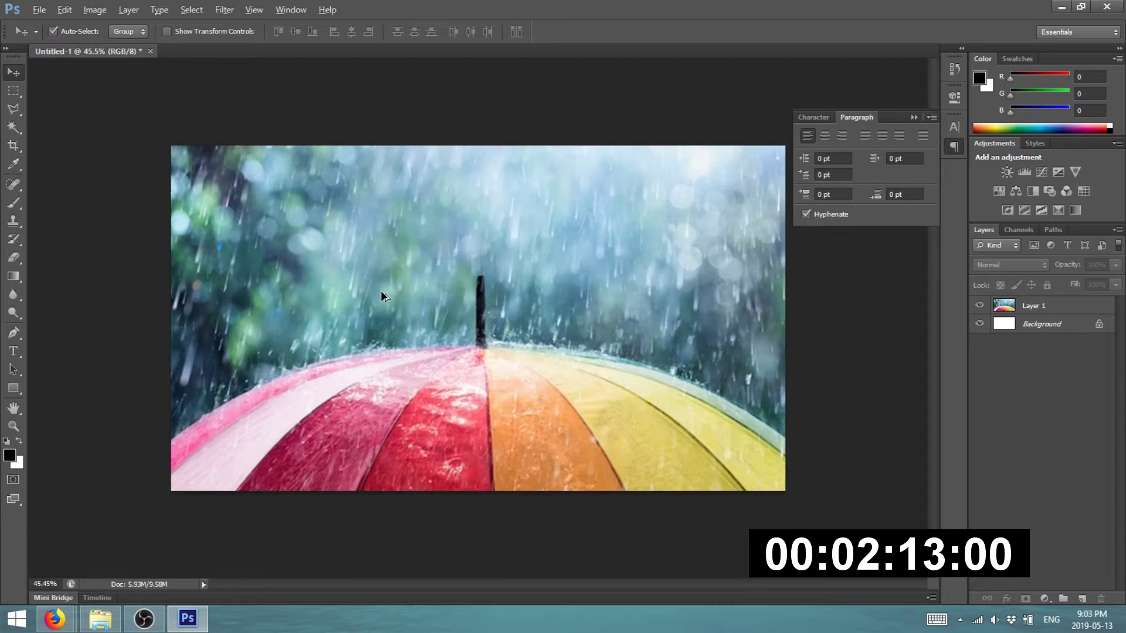
left_click(1082, 599)
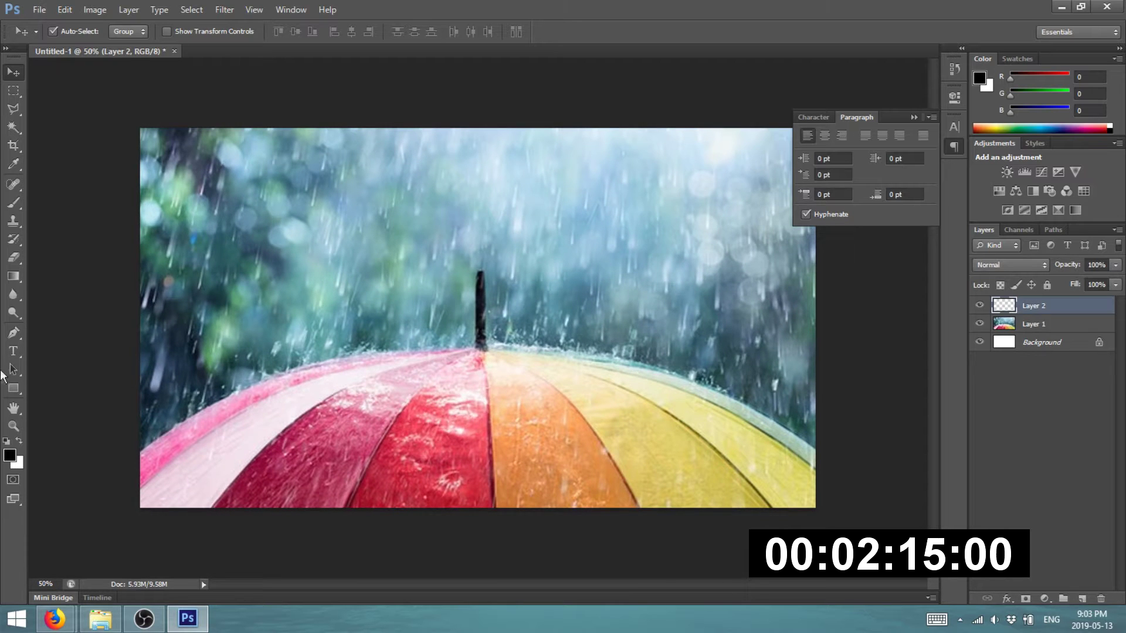
left_click(21, 354)
- Start a white 72 pt text box in the upper left of the canvas
key("x")
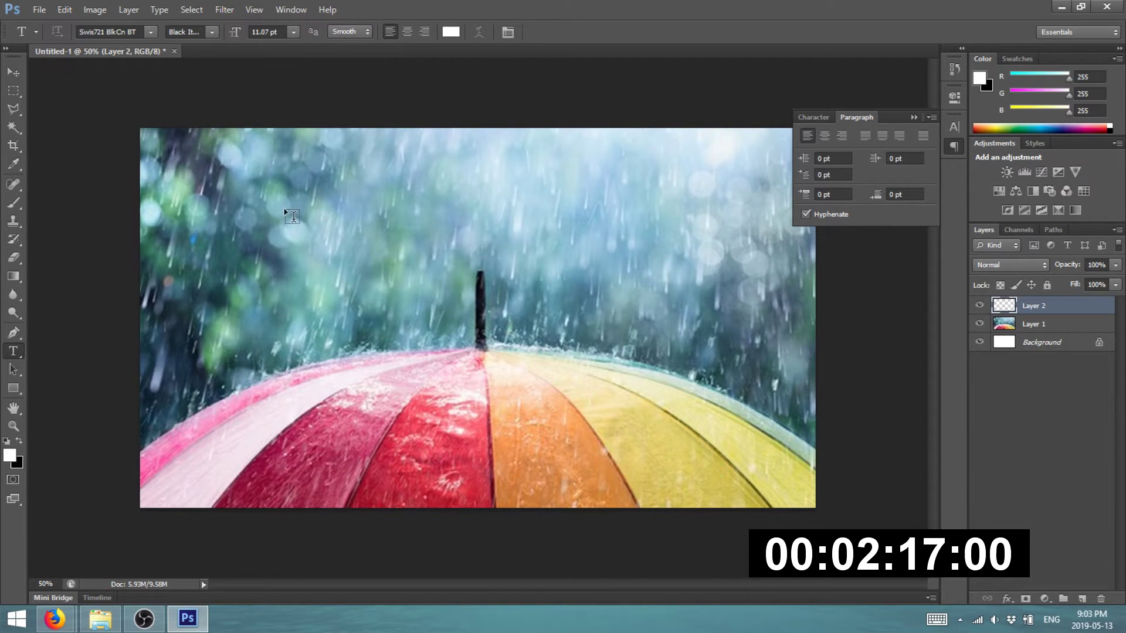
left_click(285, 210)
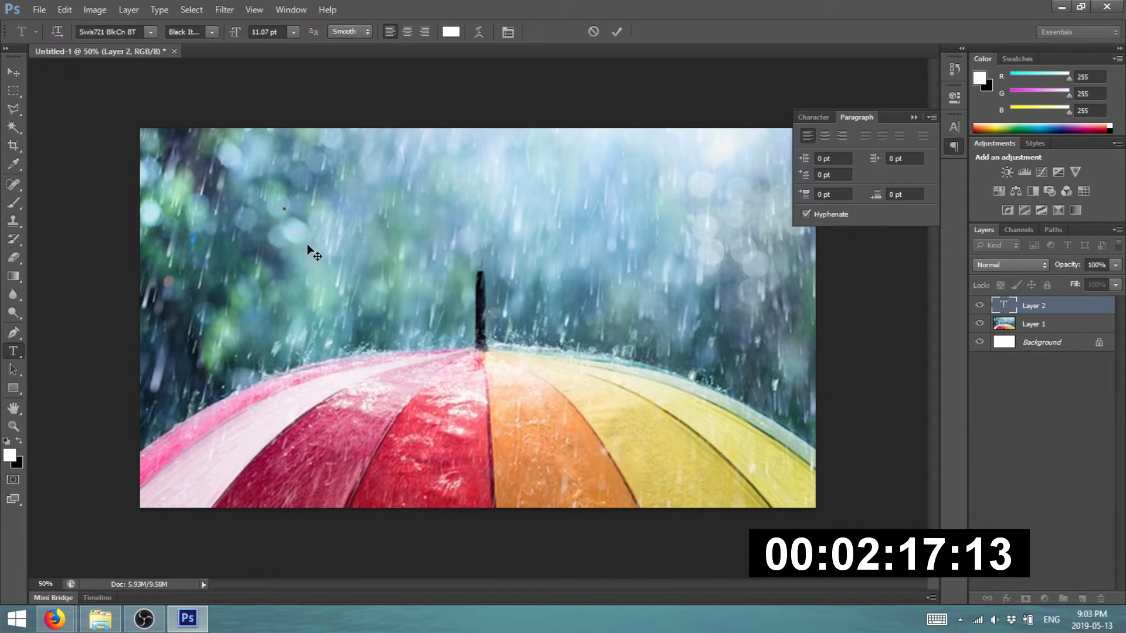
left_click(293, 32)
left_click(289, 271)
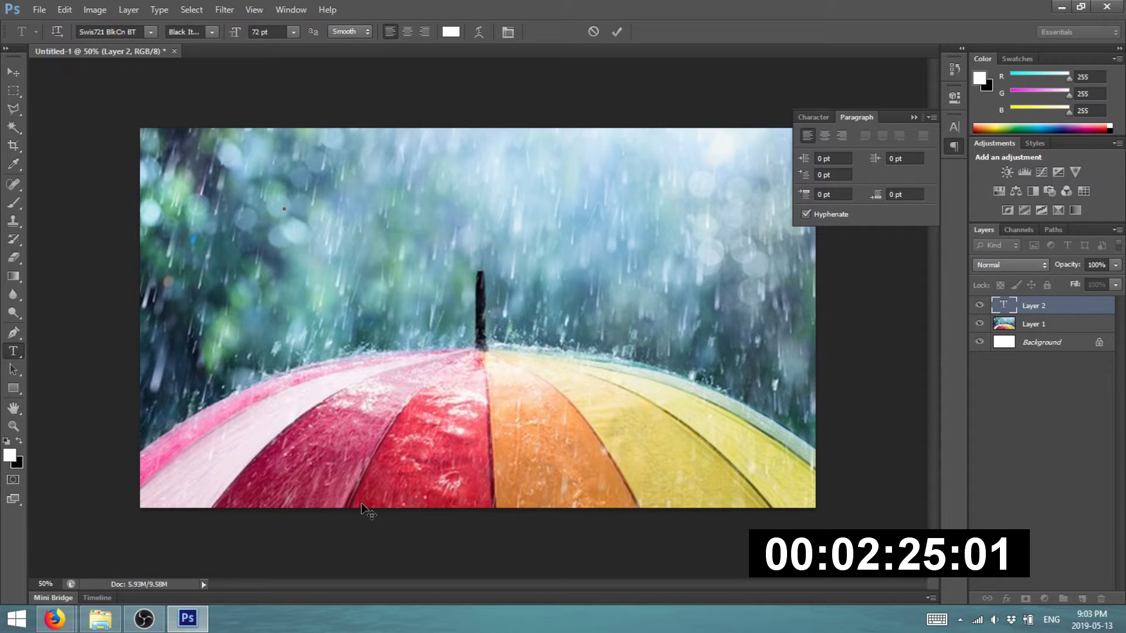
- Type the two-line headline 'HI EVERYONE. TODAY I'M ANNOUNCING' / 'A NEW COLLABORATIVE MASHUP CHANNEL'
type("HI EERY")
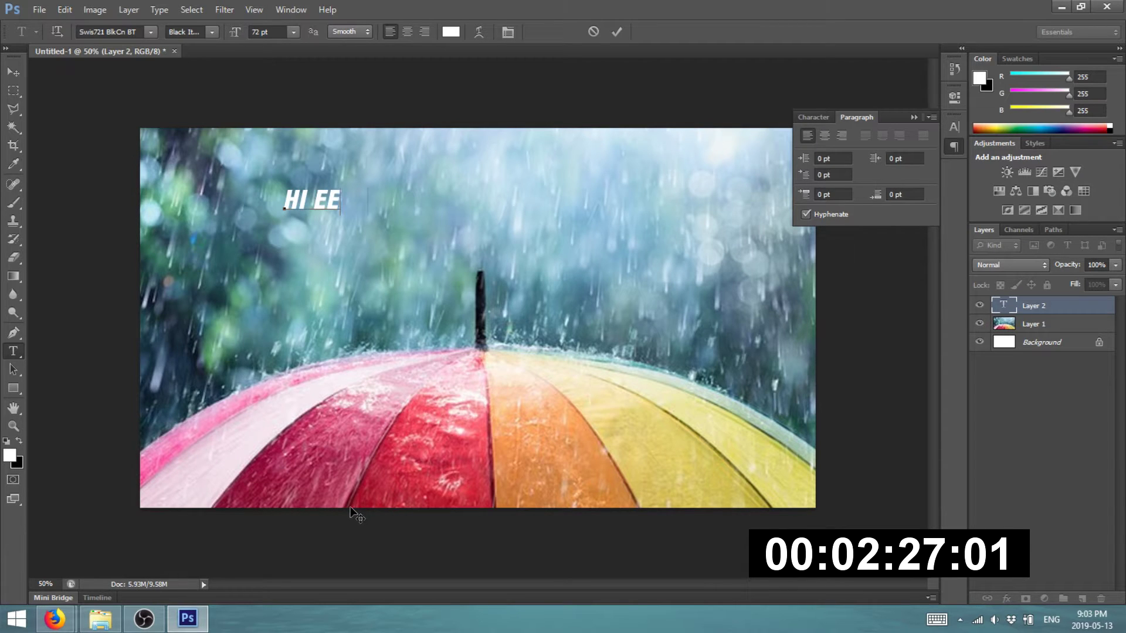
key("BackSpace")
key("BackSpace")
type("VERY")
key("BackSpace")
key("BackSpace")
key("BackSpace")
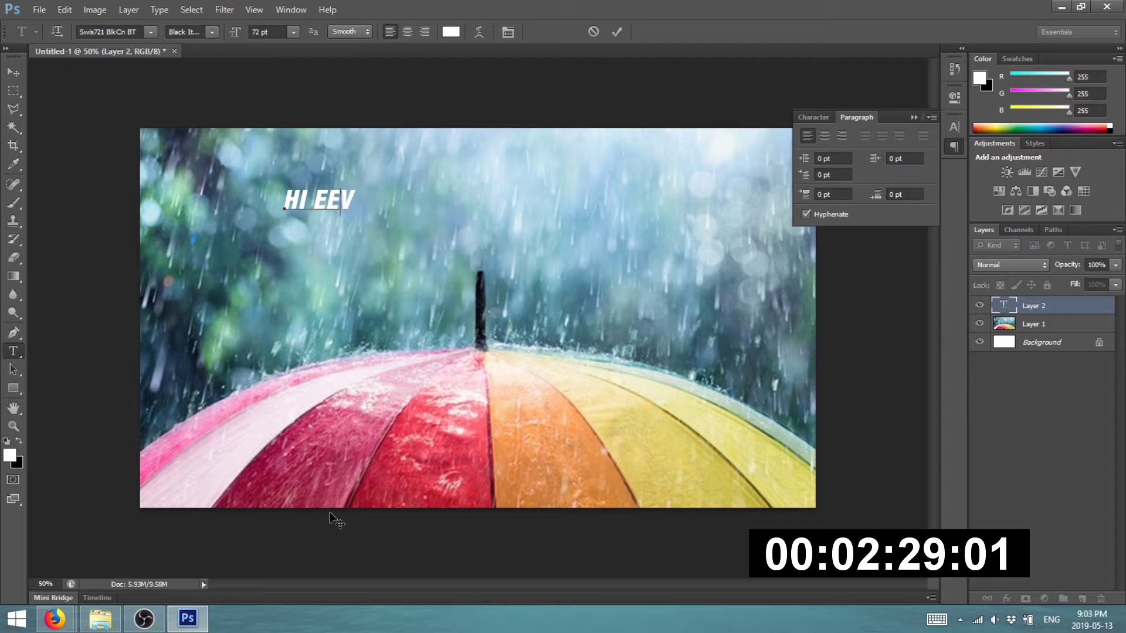
type("VERYONE")
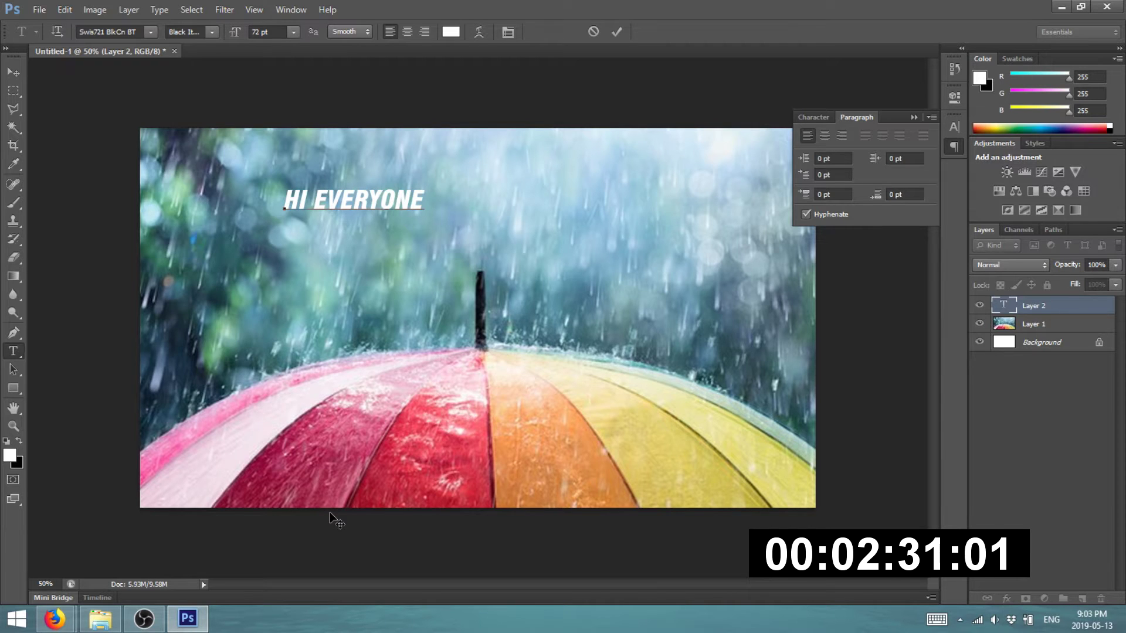
type(". TODAY ")
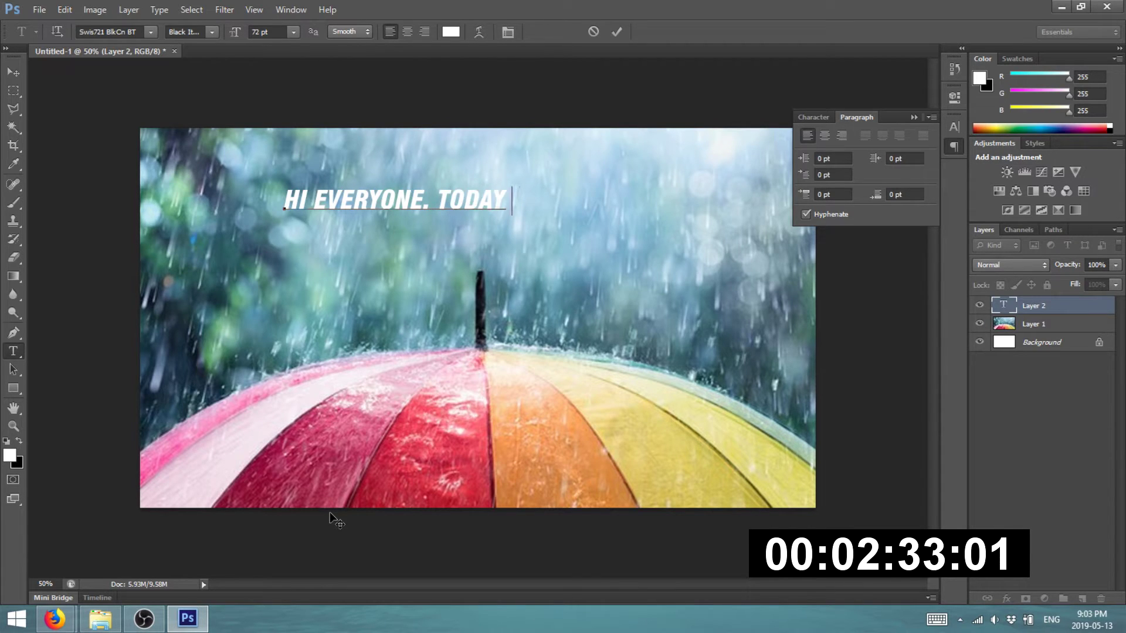
type("I'LL BE ANNOU")
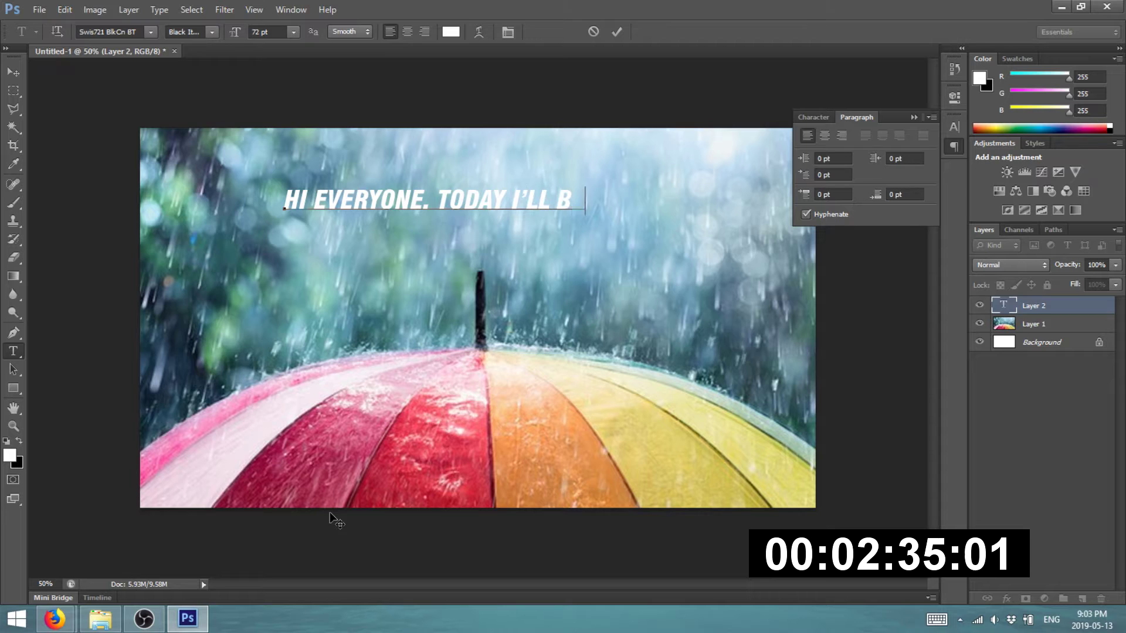
key("BackSpace")
key("BackSpace")
key("BackSpace")
key("BackSpace")
key("BackSpace")
key("BackSpace")
key("BackSpace")
key("BackSpace")
key("BackSpace")
key("BackSpace")
key("BackSpace")
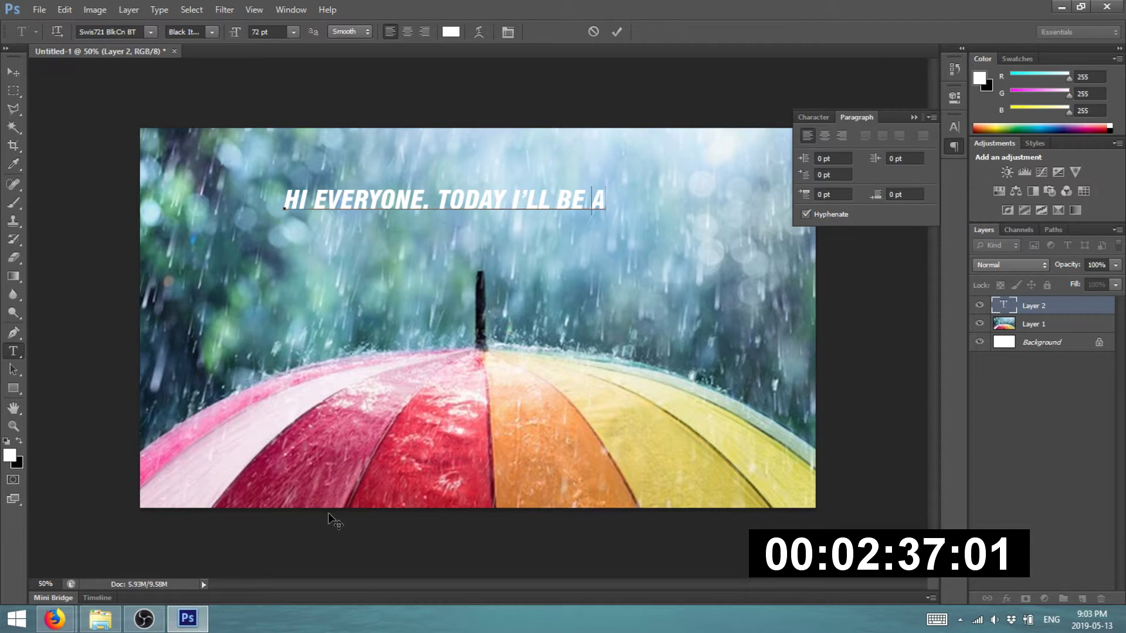
type("M ANNOUNCING")
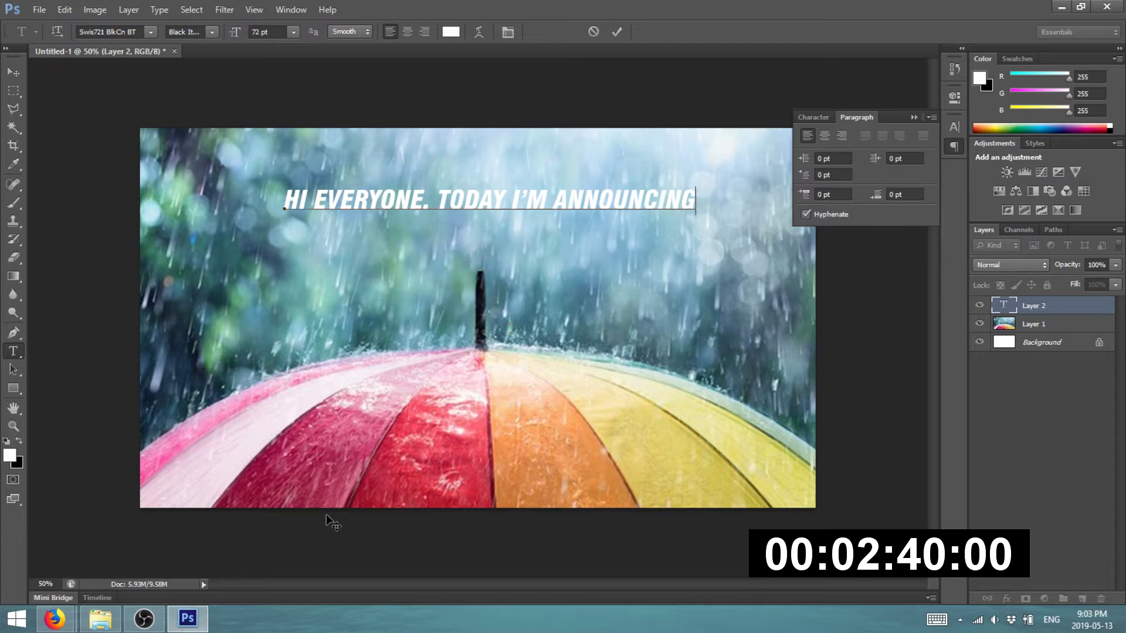
key("Return")
type("A NEW")
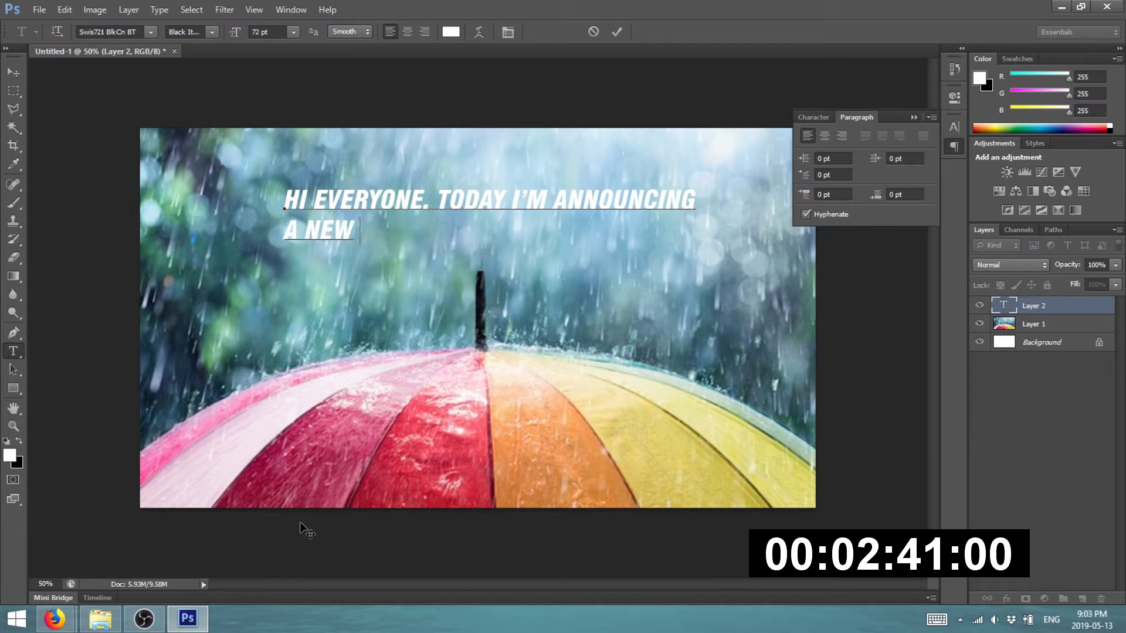
type(" COLLABORATIVE MASHUP CHANNEL")
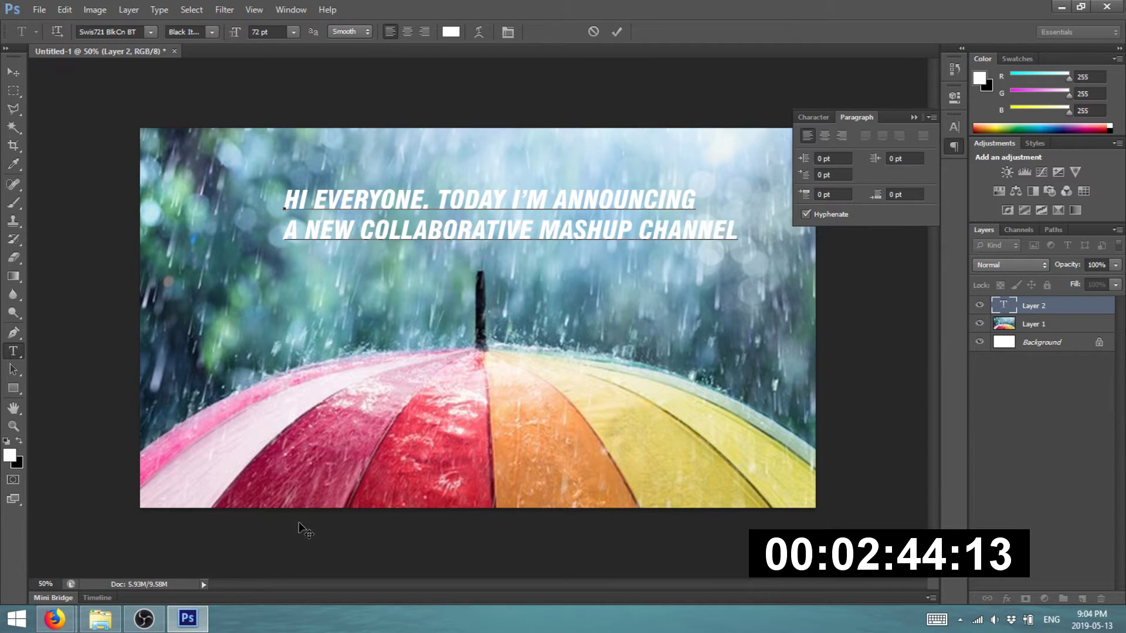
- Centre-align the headline text and move it to the canvas's horizontal centre
key("ctrl+a")
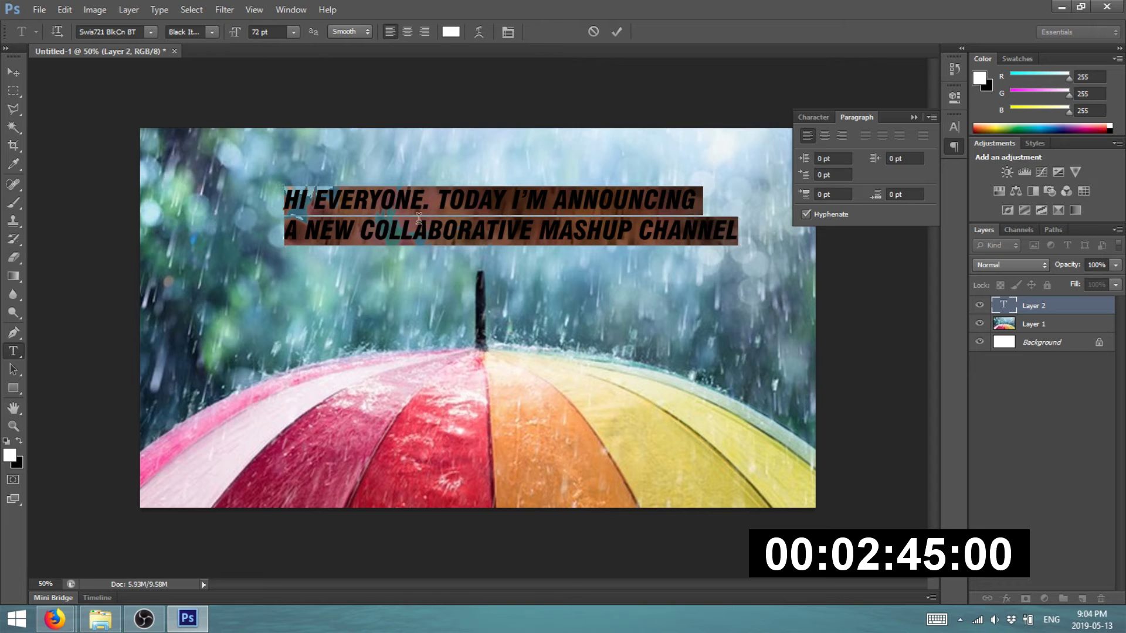
left_click(407, 32)
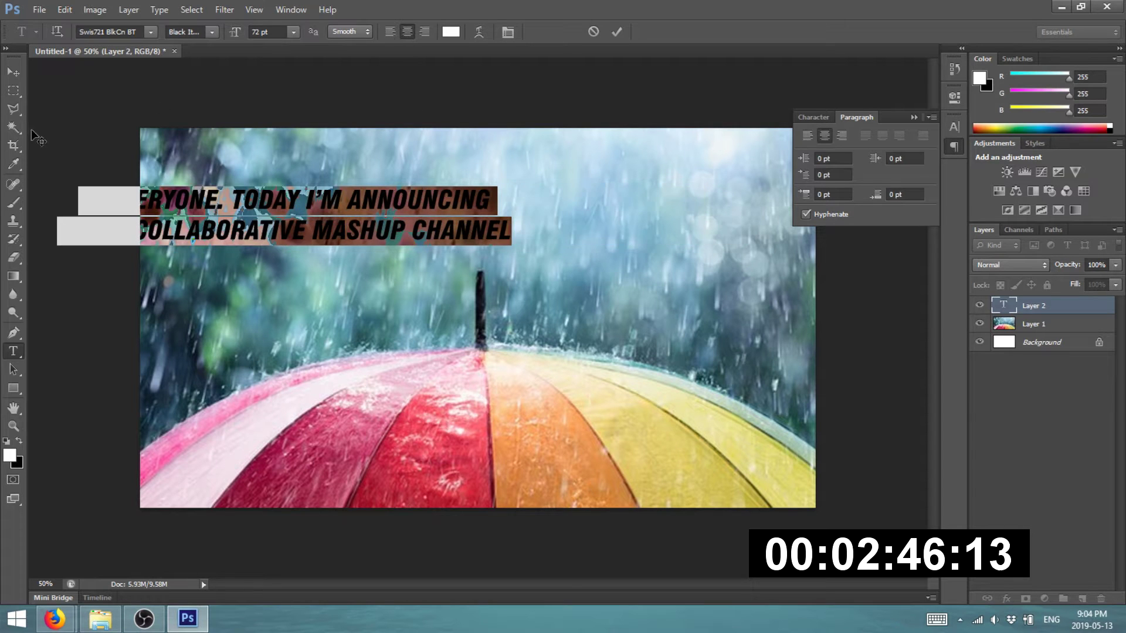
left_click(13, 72)
left_click_drag(217, 207, 392, 212)
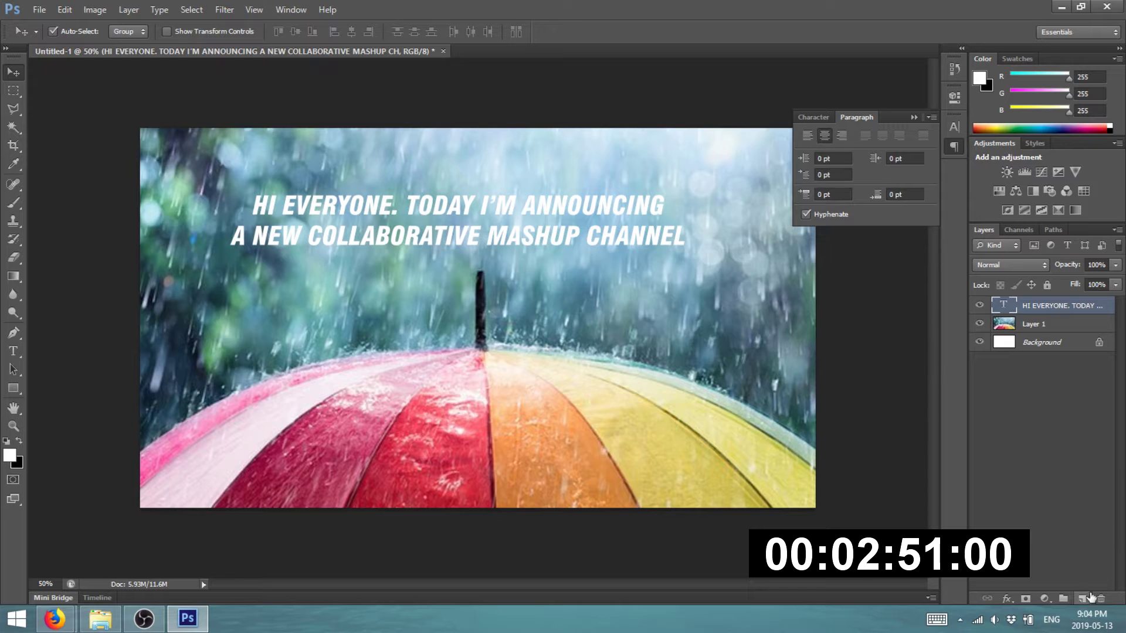
- Fill a new layer with a wide black band below the heading and nudge the heading onto it
left_click(13, 90)
key("d")
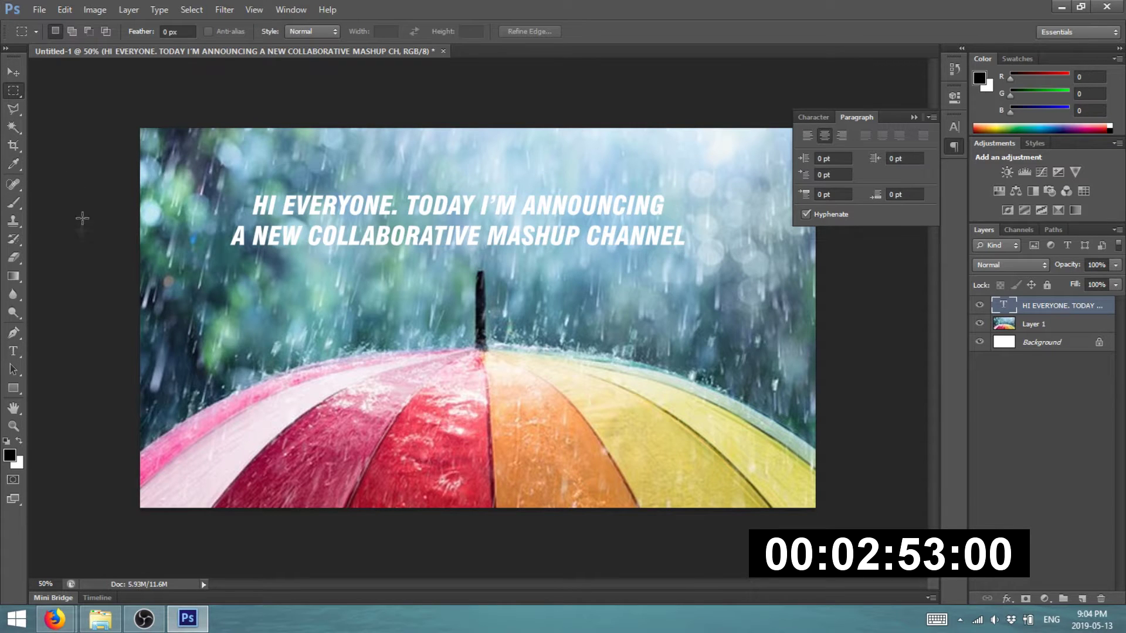
left_click_drag(106, 181, 871, 286)
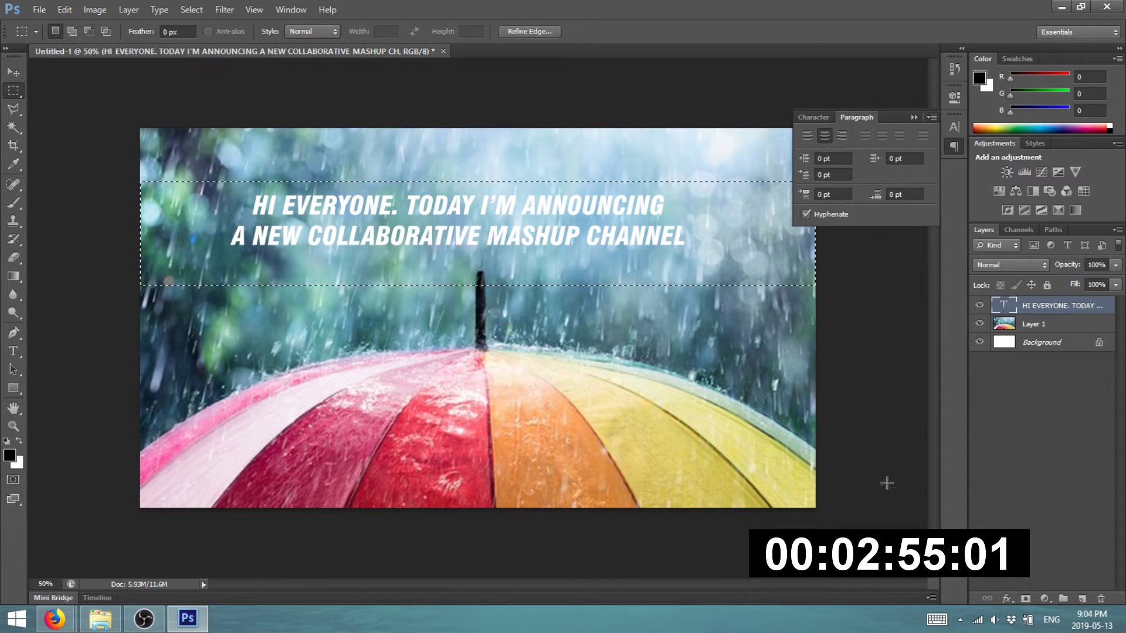
left_click(1083, 599)
key("alt+BackSpace")
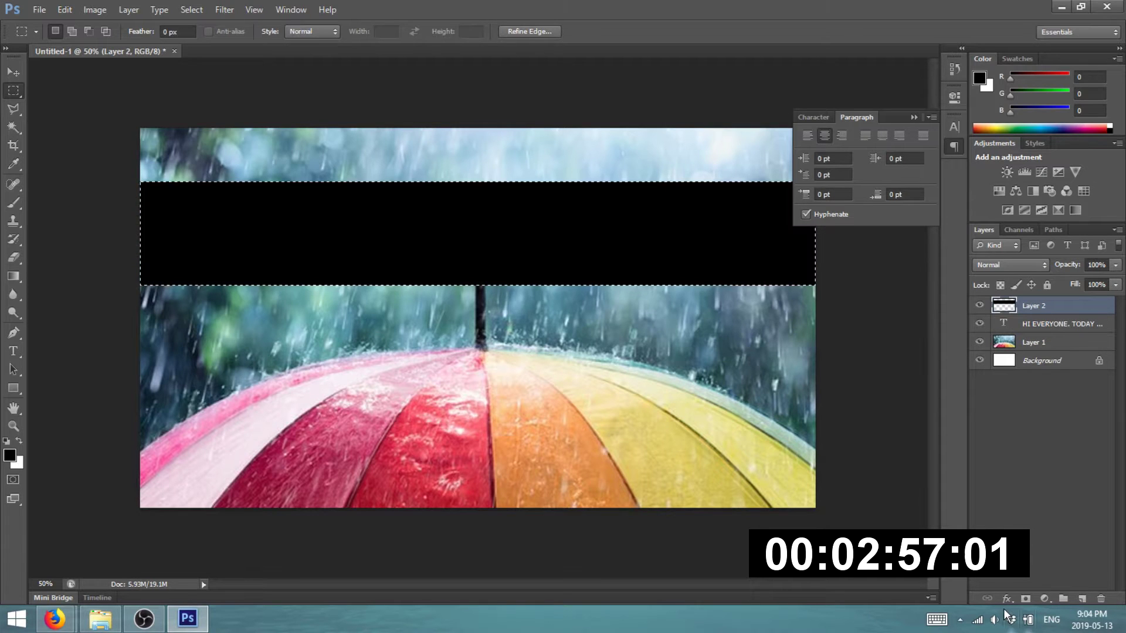
left_click_drag(1047, 305, 1066, 332)
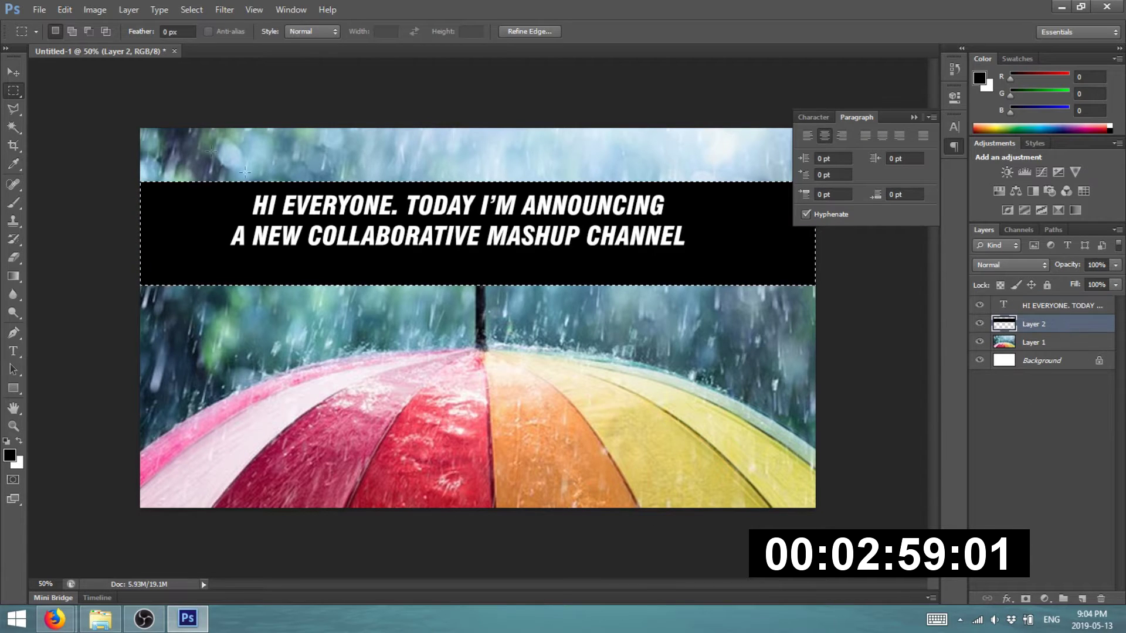
key("ctrl+d")
key("v")
left_click_drag(484, 219, 485, 231)
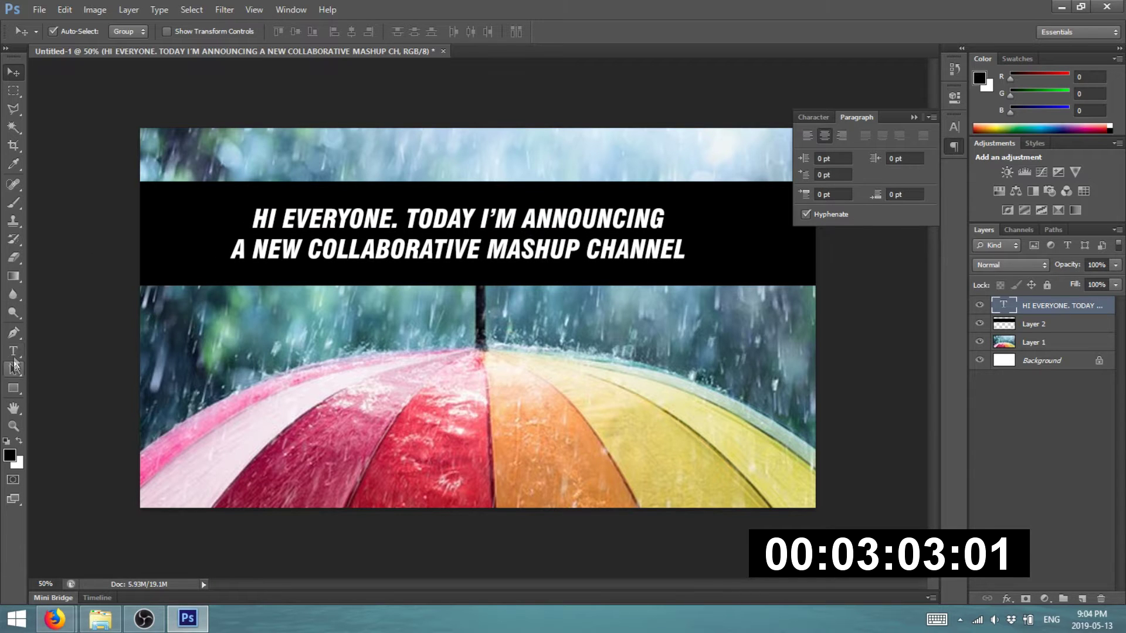
- Replace the heading's last word CHANNEL with ALBUM
left_click(13, 351)
left_click_drag(587, 250, 826, 245)
type("ALBUM")
left_click(12, 73)
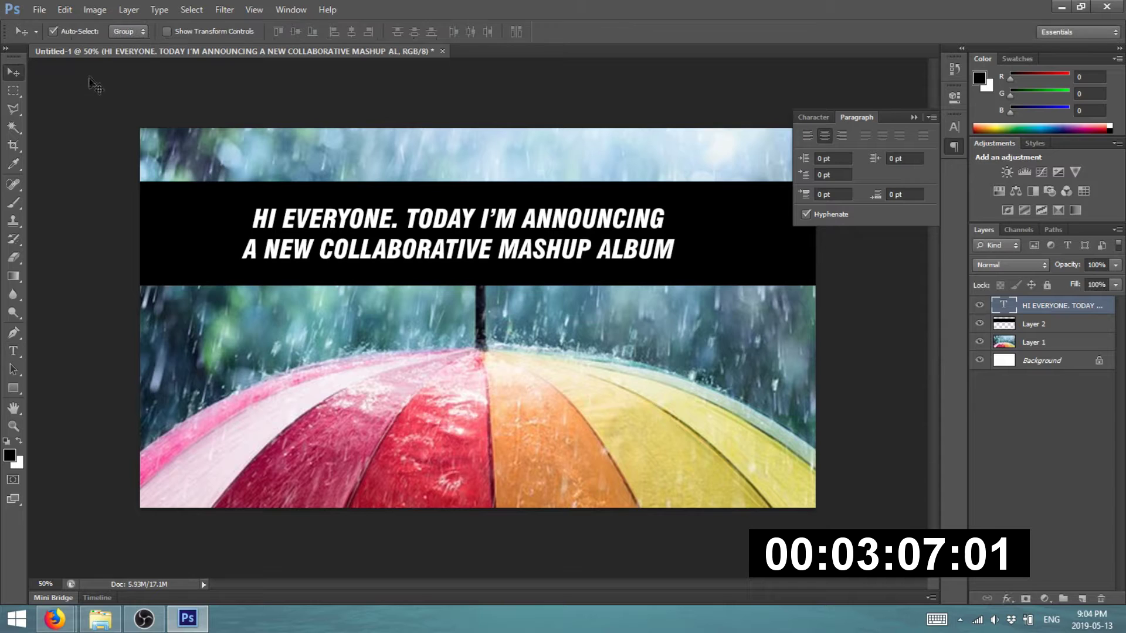
left_click(40, 9)
- Save the banner from Save for Web as PNG-24 and browse to the Documents library
left_click(67, 206)
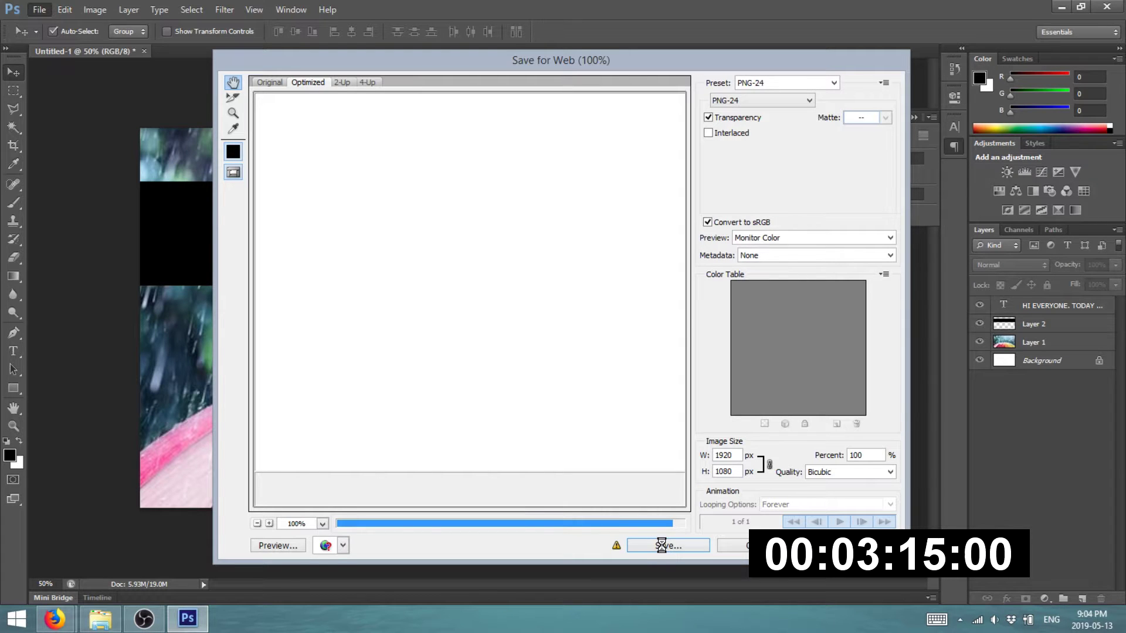
left_click(662, 545)
left_click(40, 152)
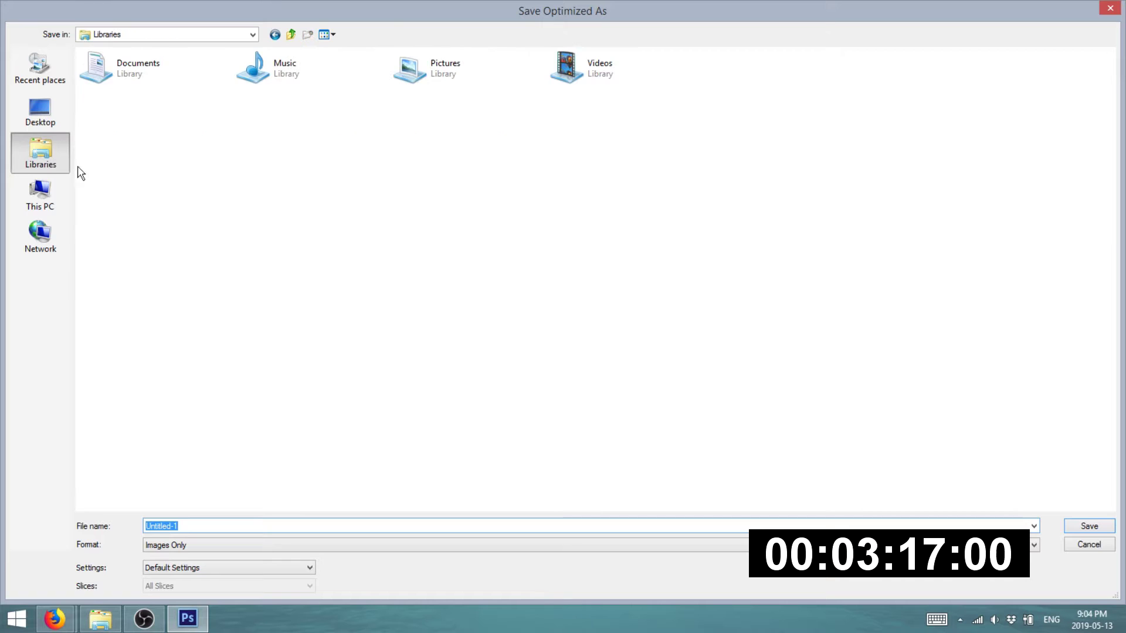
left_click(139, 76)
left_click(401, 80)
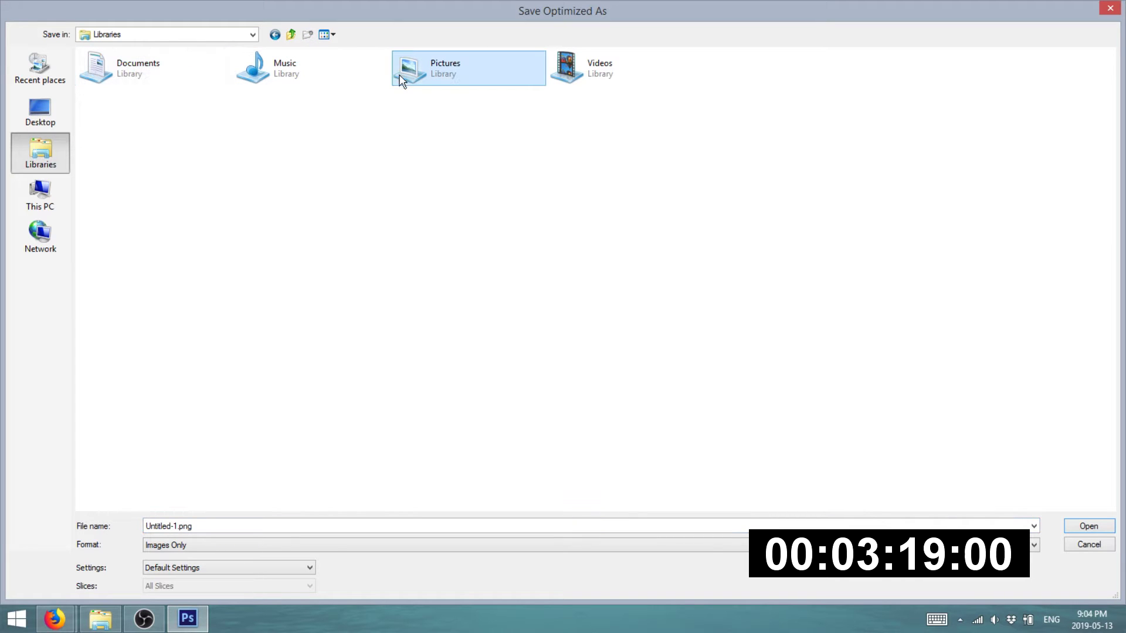
double_click(150, 83)
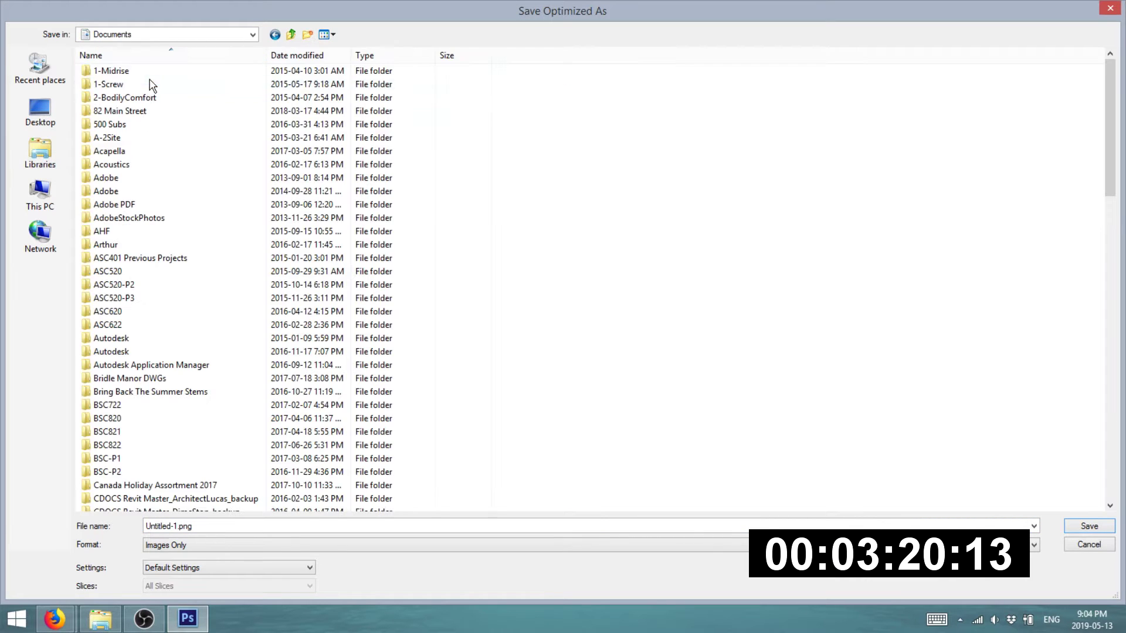
- Create an 'aPRIL SHOWERS' folder in Documents and save the PNG into it
right_click(622, 265)
mouse_move(699, 428)
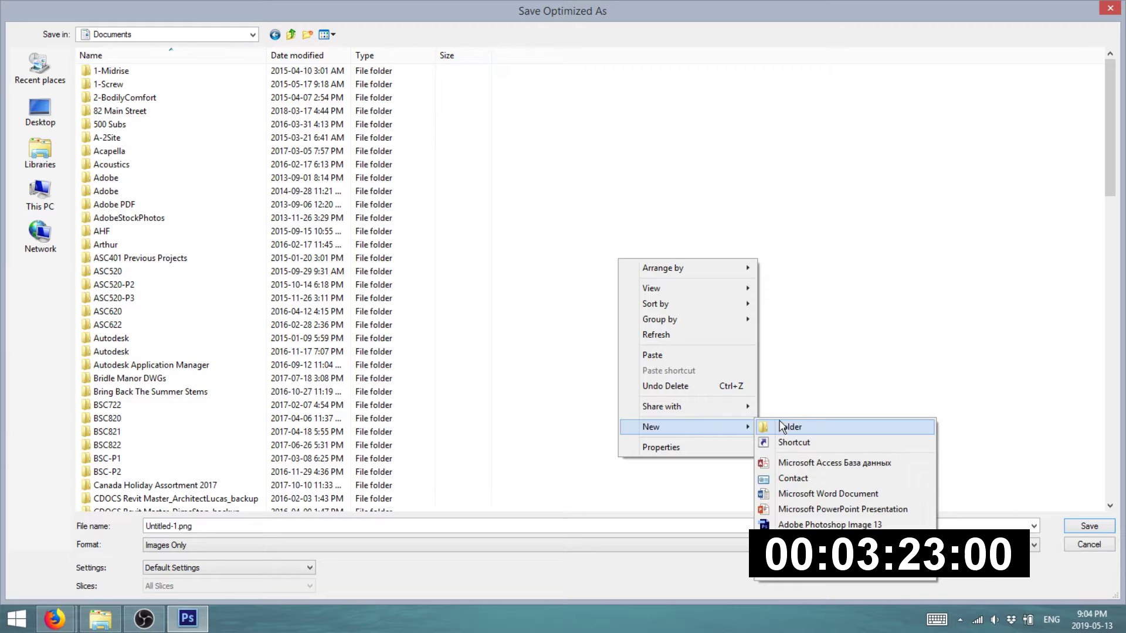
left_click(786, 433)
type("aPRIL SHOWERS")
key("Return")
scroll(135, 129, "up", 13)
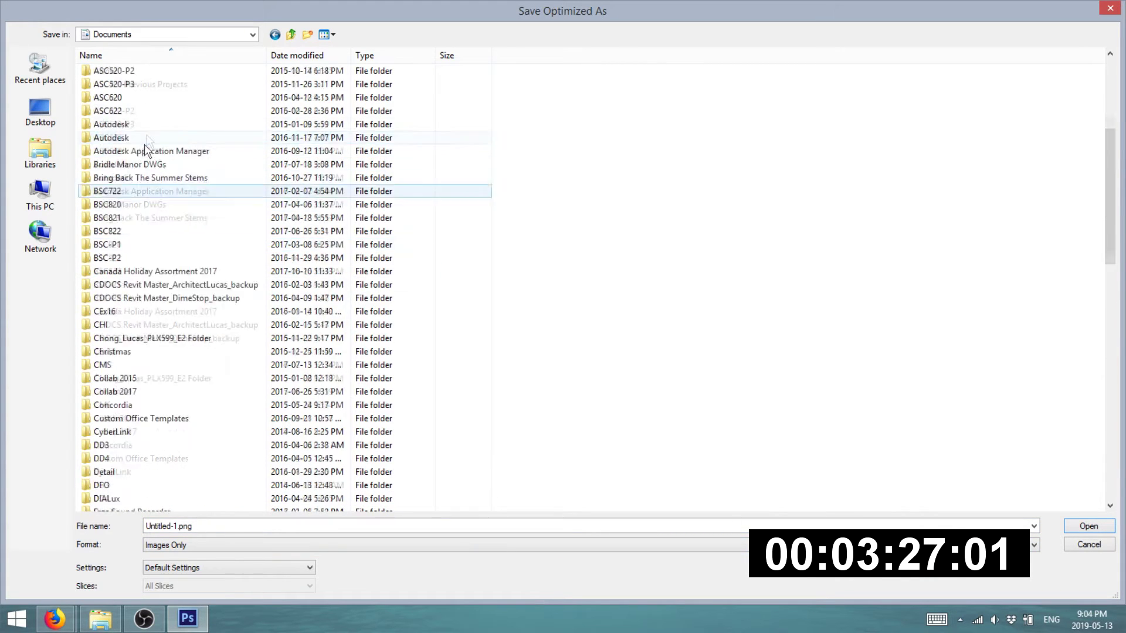
double_click(148, 244)
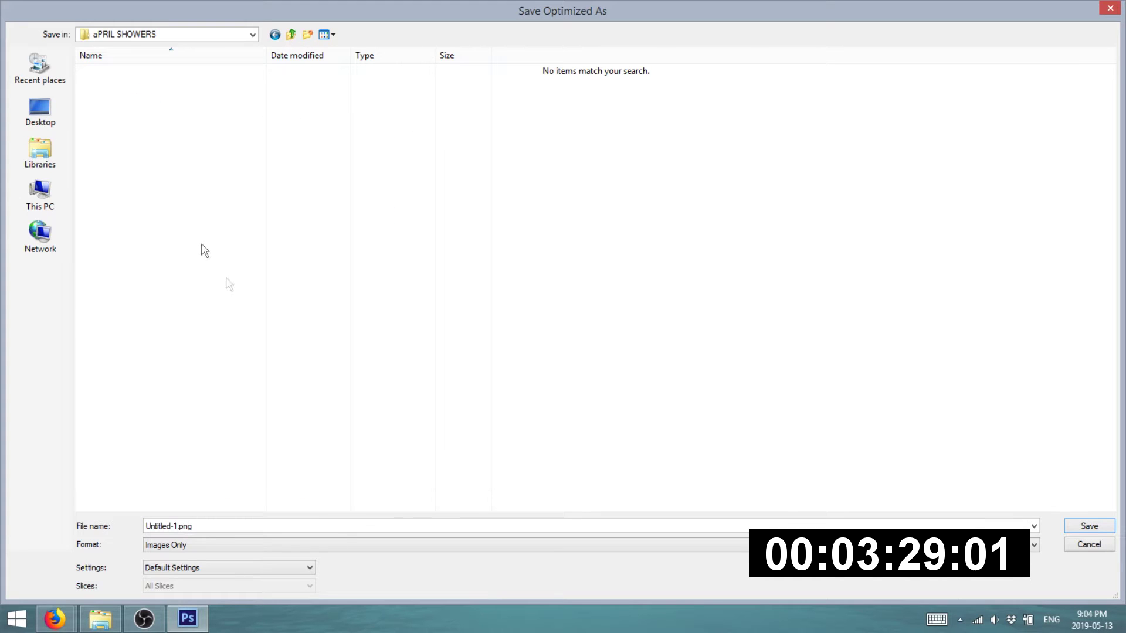
key("Return")
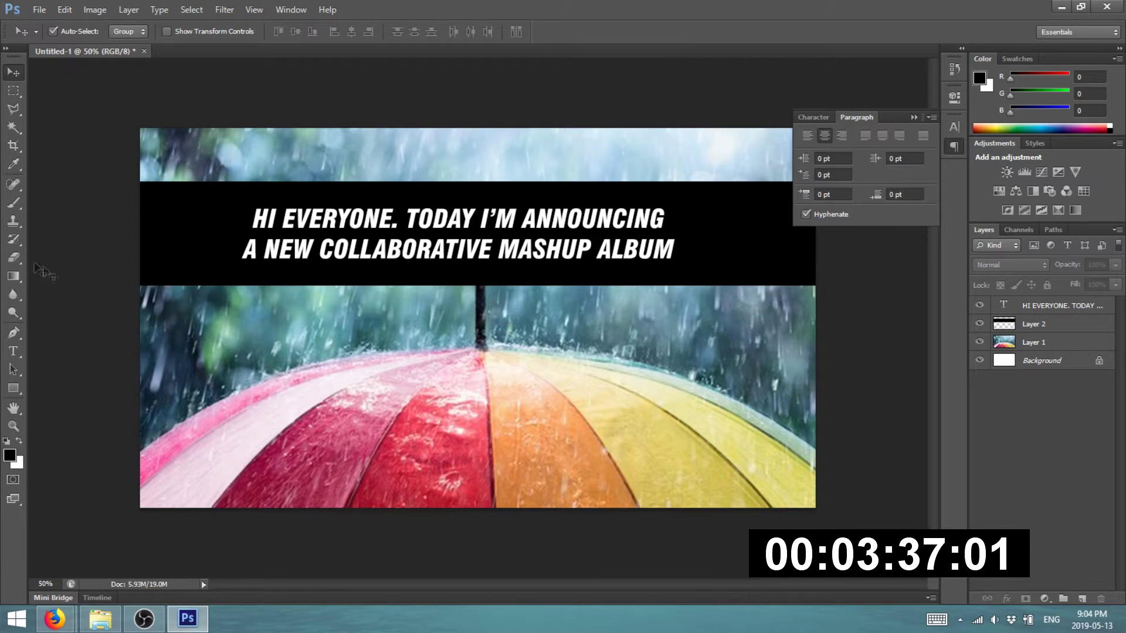
- Retype the heading as 'THIS ALBUM IS CENTERED AROUND THE SONG' with 'APRIL SHOWERS BY' on a second line
left_click(13, 351)
left_click(143, 619)
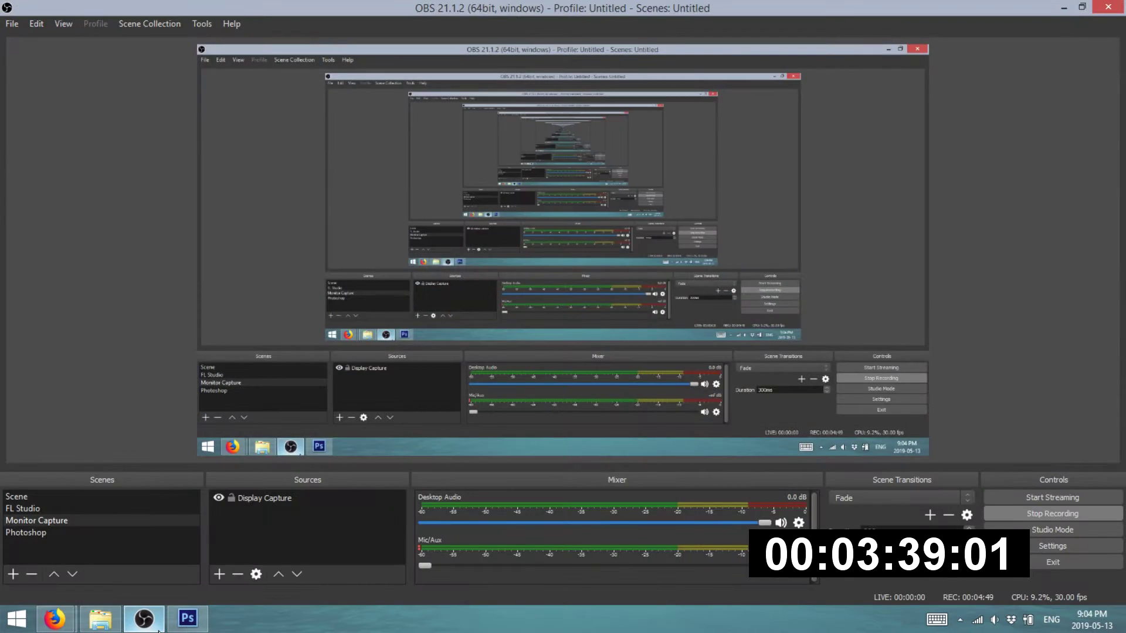
left_click(143, 619)
left_click(368, 228)
key("ctrl+a")
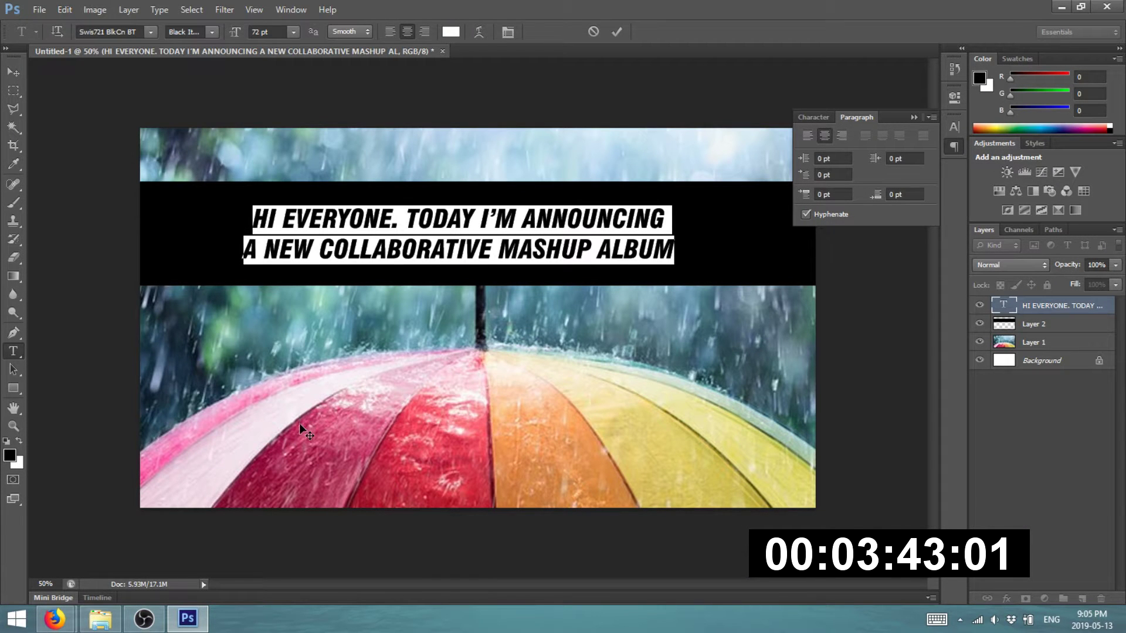
type("this a")
key("BackSpace")
key("BackSpace")
key("BackSpace")
key("BackSpace")
key("BackSpace")
key("BackSpace")
type("this album si")
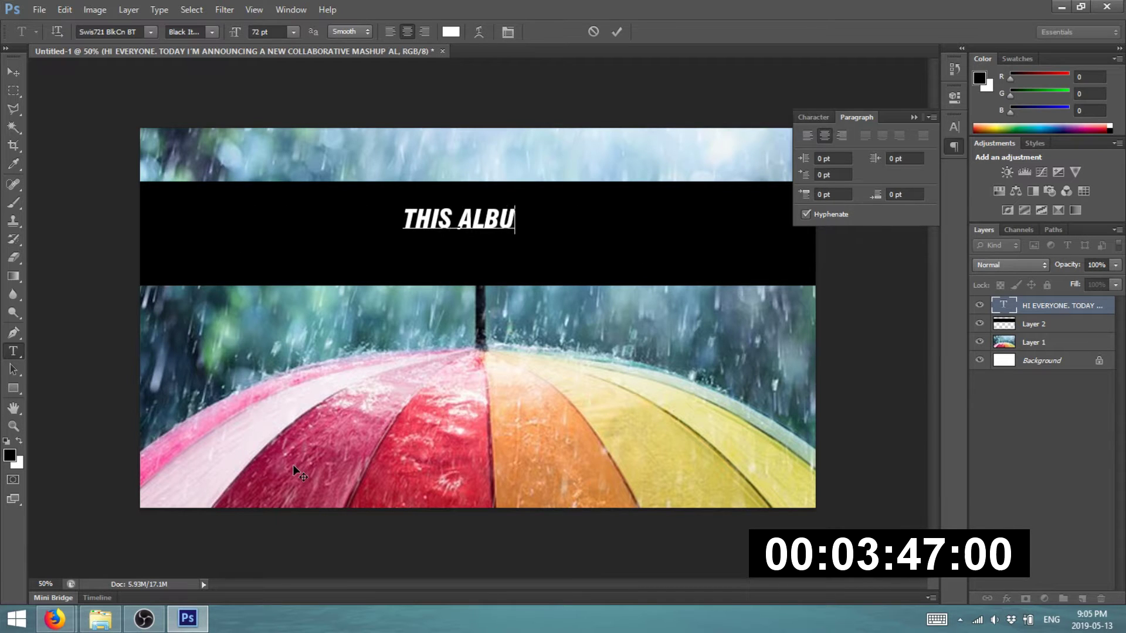
key("BackSpace")
key("BackSpace")
type("is centered aroud")
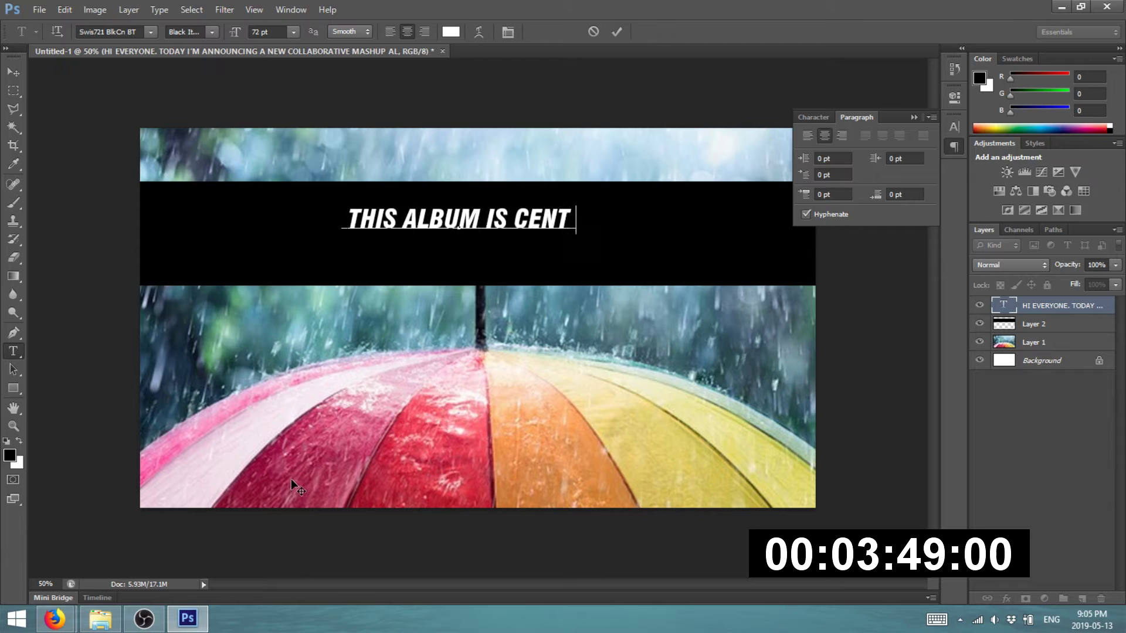
key("BackSpace")
type("nd the song")
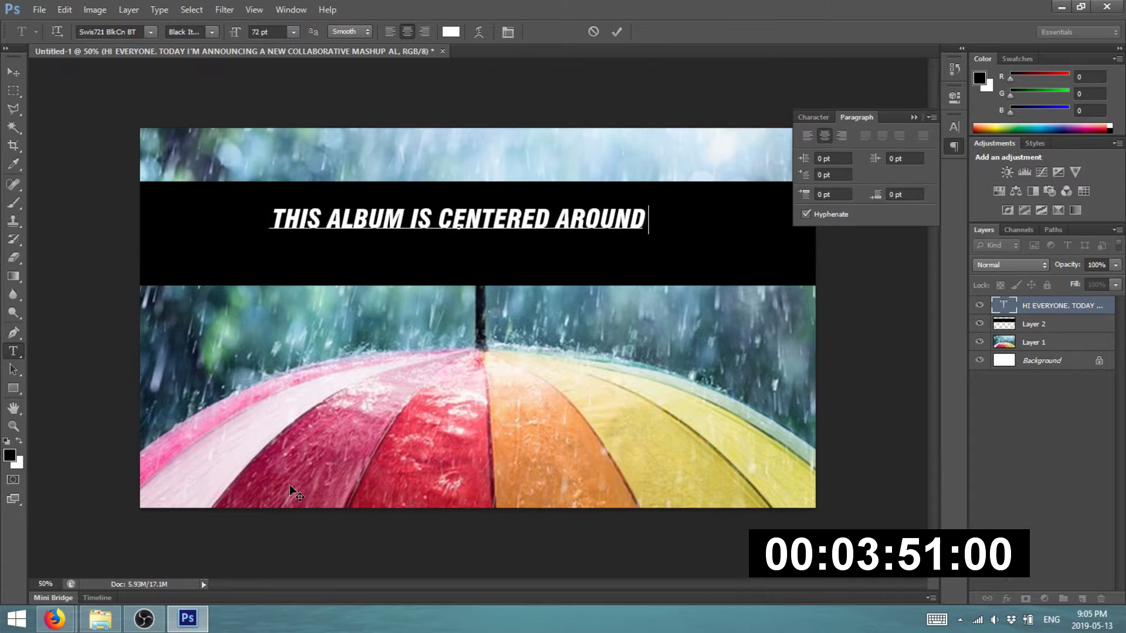
key("Return")
type("aprik sh")
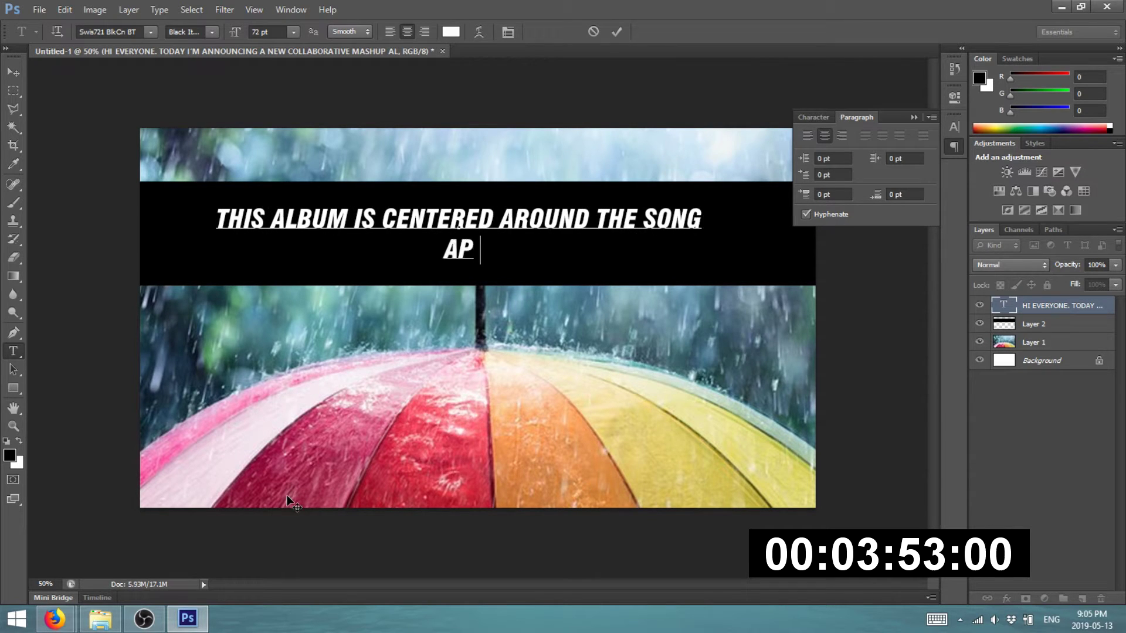
key("BackSpace")
key("BackSpace")
key("BackSpace")
key("BackSpace")
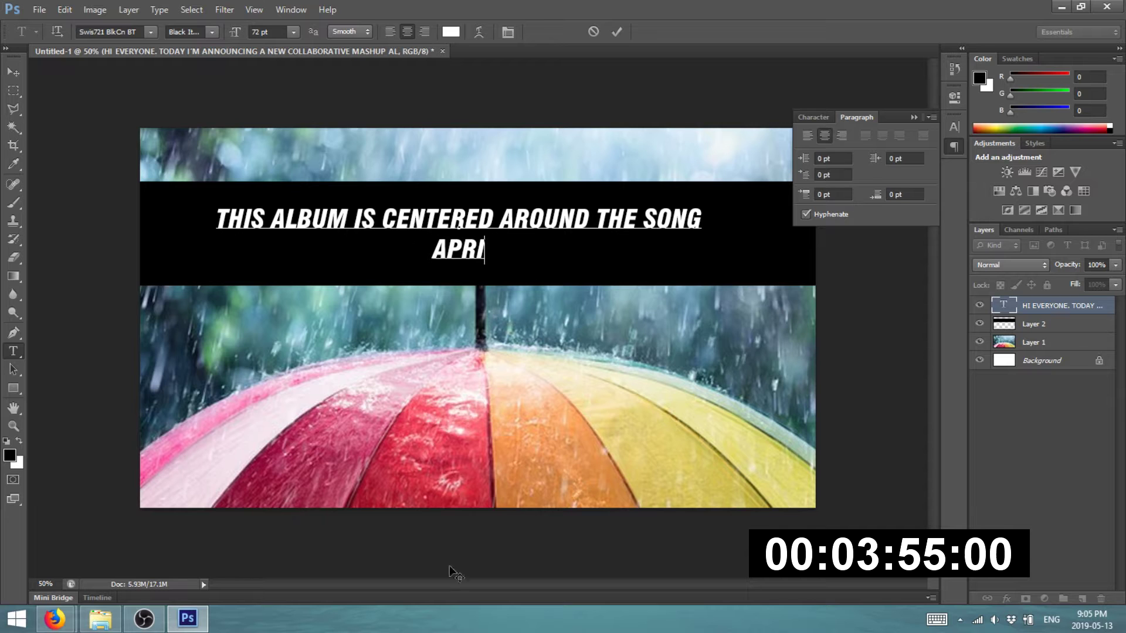
type("l showers by")
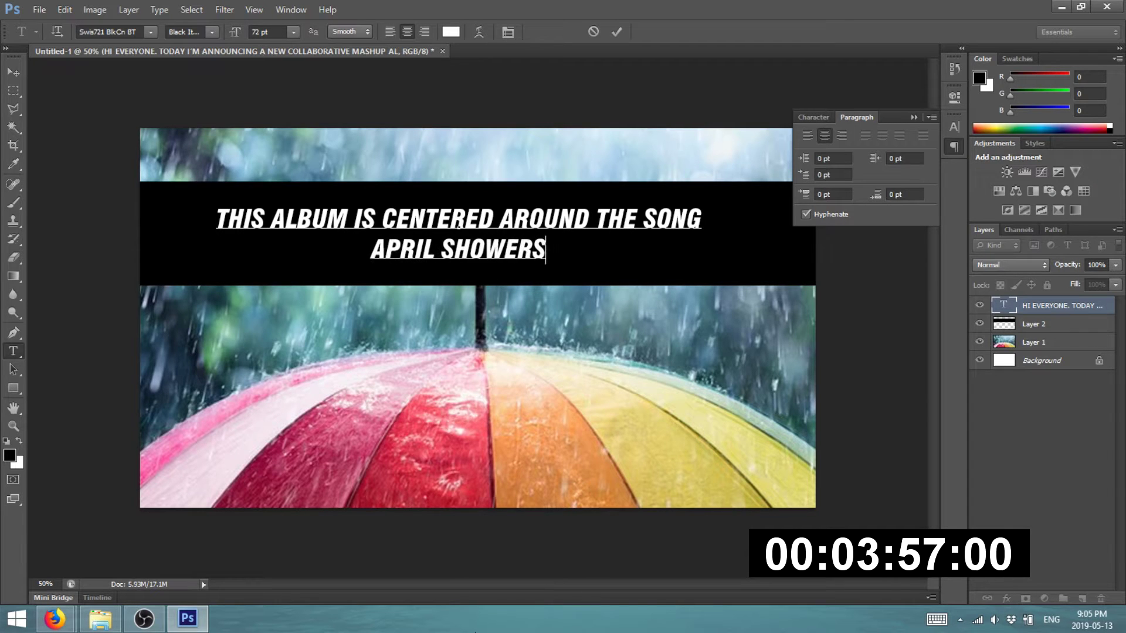
- Check the artist name in Firefox, then finish the heading with PROLETER and commit it
key("alt+Tab")
key("alt+Tab")
mouse_move(54, 619)
left_click(130, 530)
left_click(76, 12)
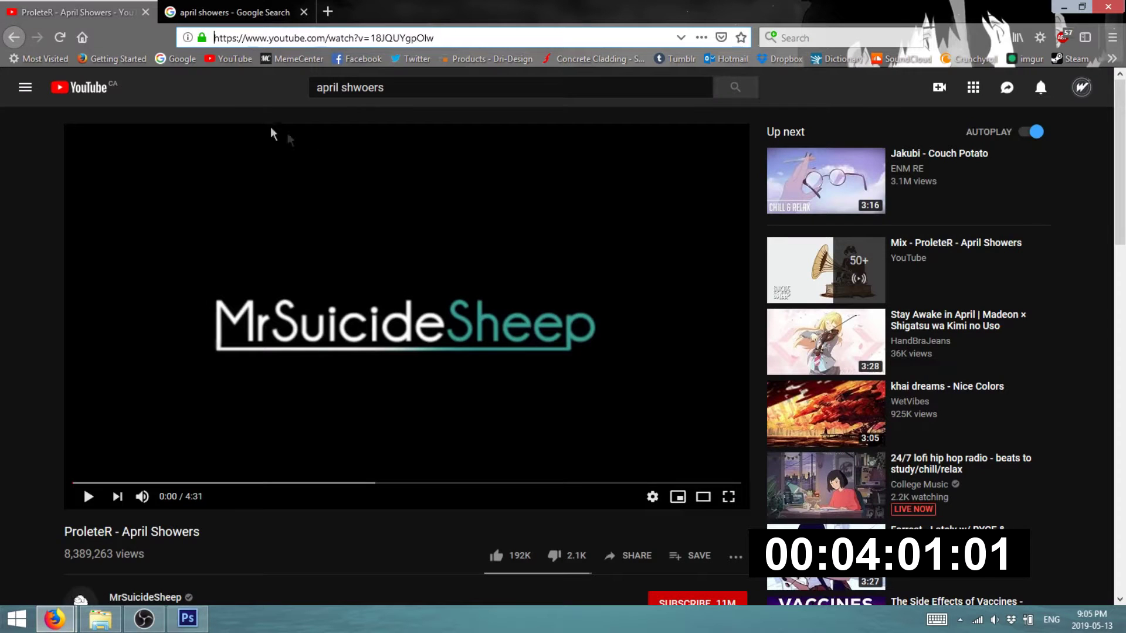
key("alt+Tab")
type("PROLETER")
key("alt+Tab")
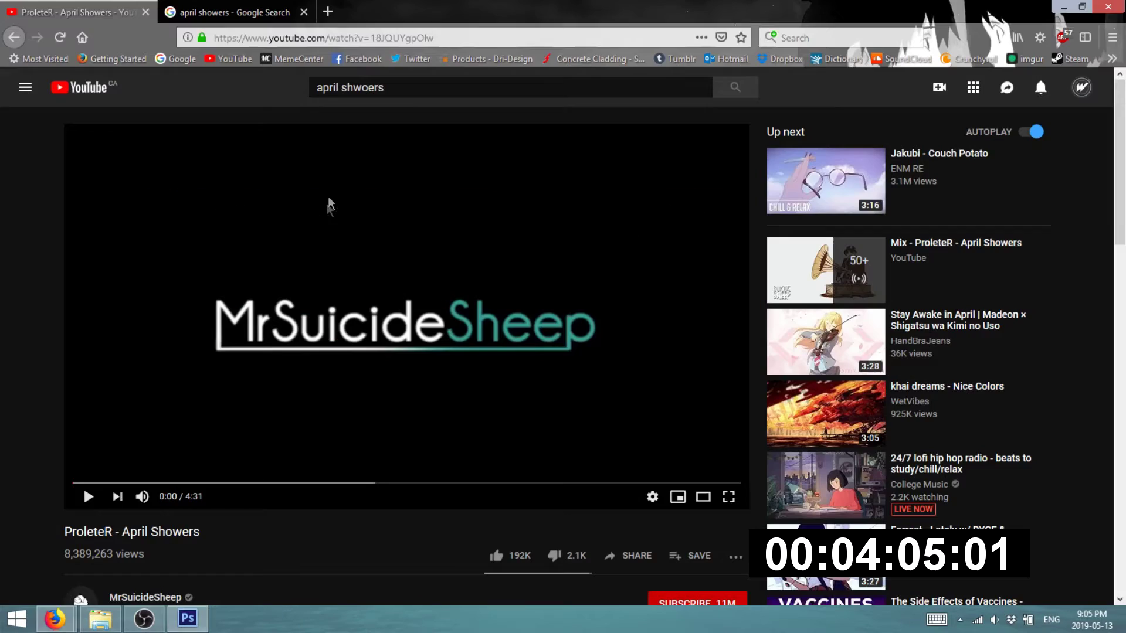
key("alt+Tab")
key("ctrl+Return")
- Open the Save for Web export settings from the File menu
key("v")
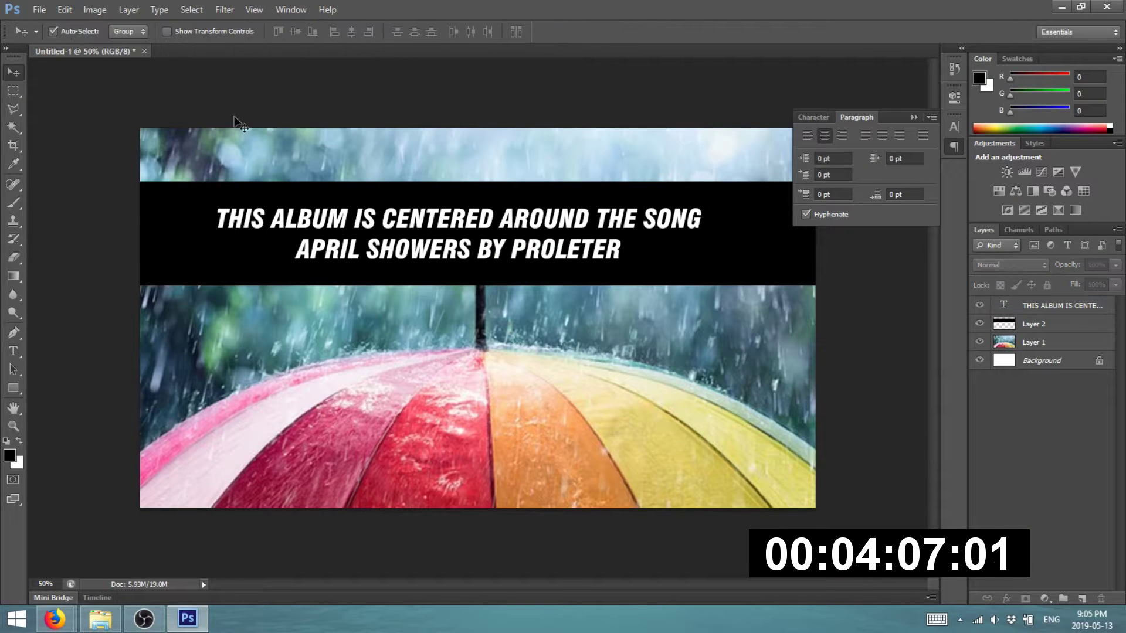
left_click(40, 10)
left_click(40, 10)
left_click(39, 9)
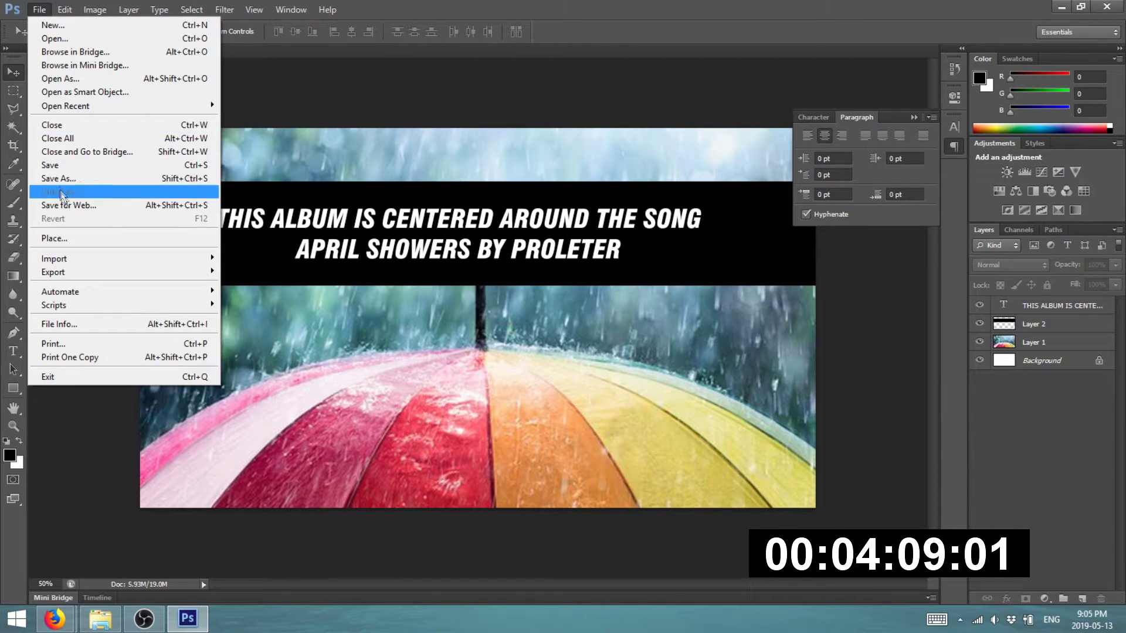
left_click(136, 194)
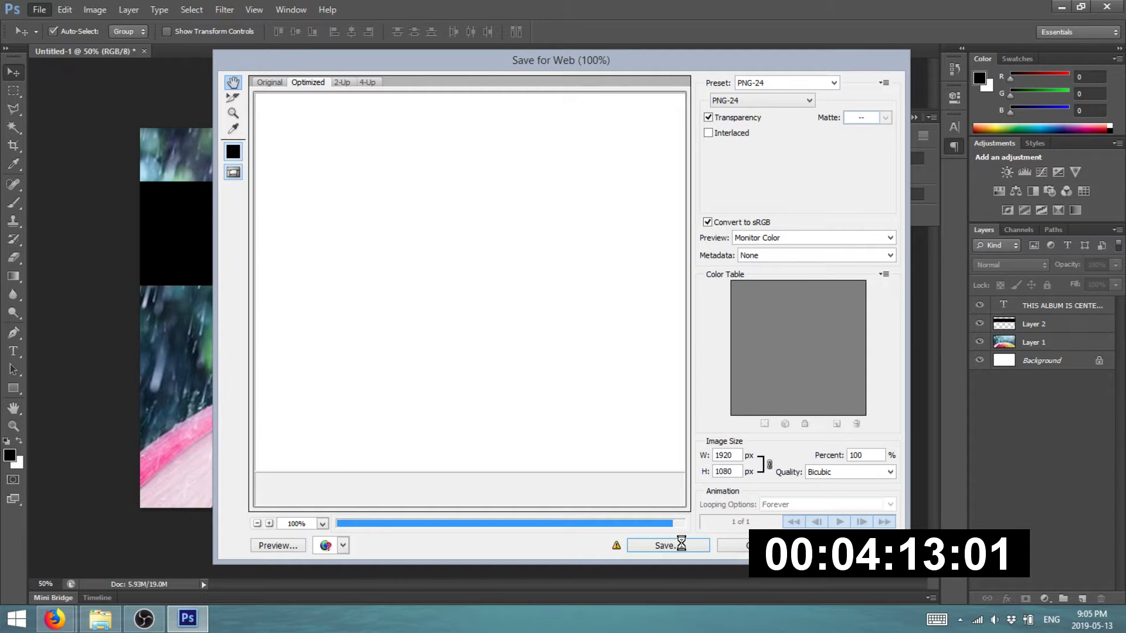
- Save the PNG-24 web export under the file name S2
left_click(679, 546)
type("S2")
key("Return")
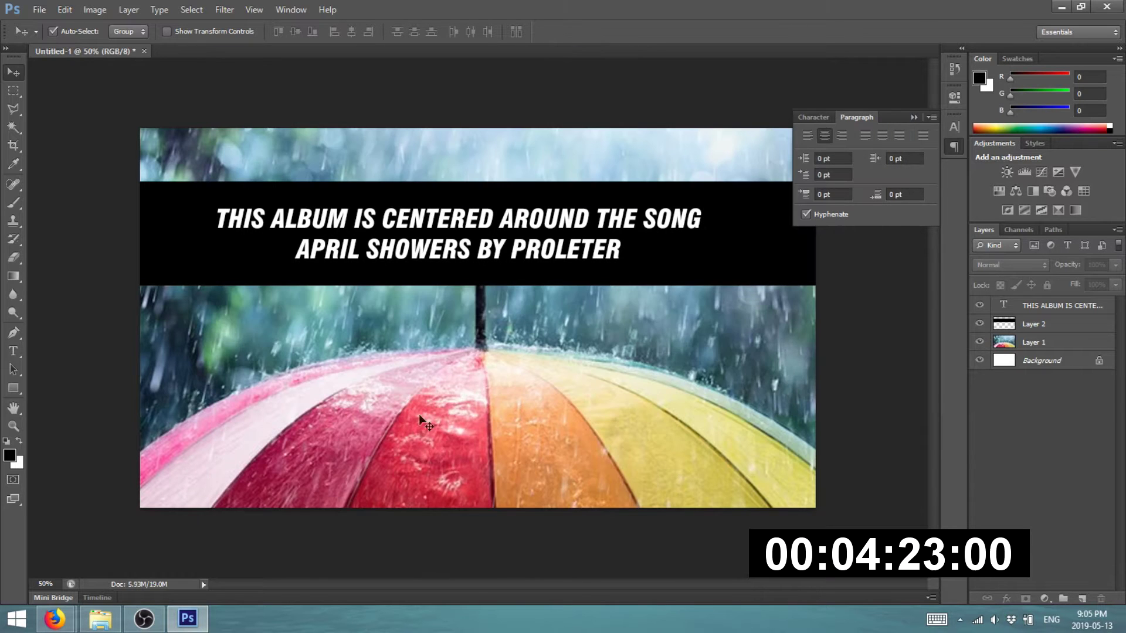
- Replace the heading text with 'SUBMIT YOUR MASHUP TO' and begin a second line
left_click(10, 355)
left_click(411, 241)
key("ctrl+a")
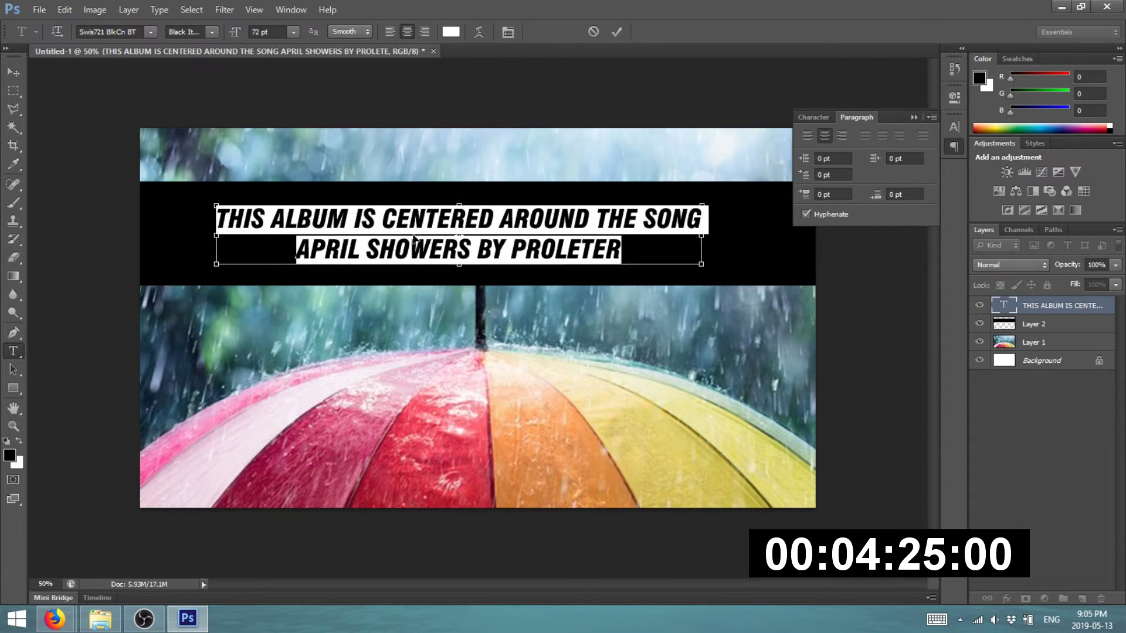
type("SUBMIT YO")
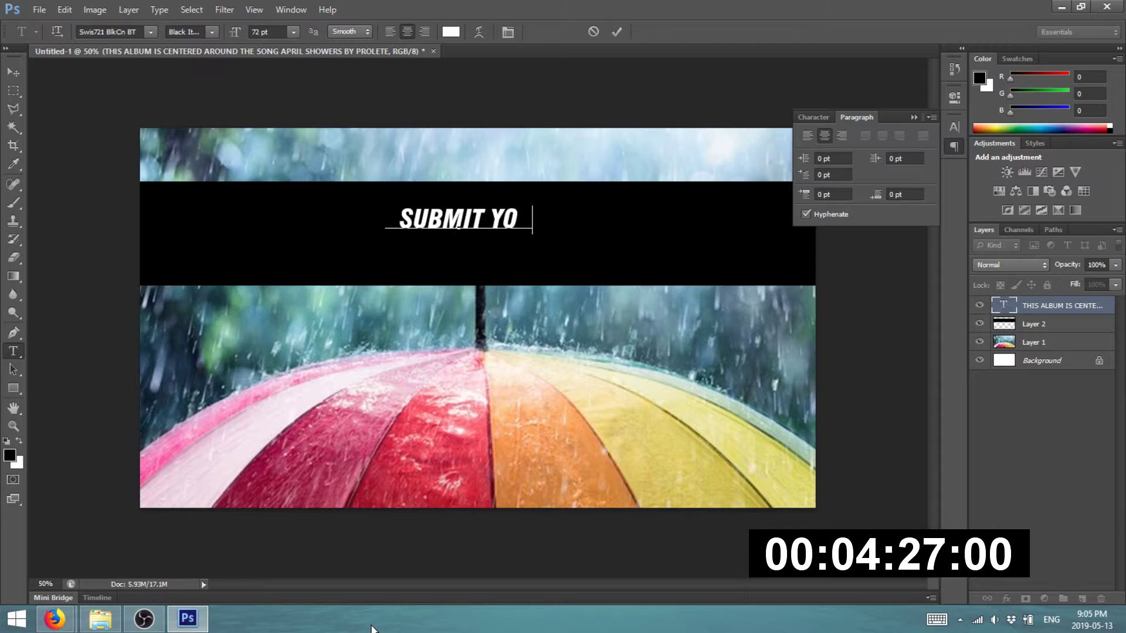
type("UR MASHUP TO")
key("Return")
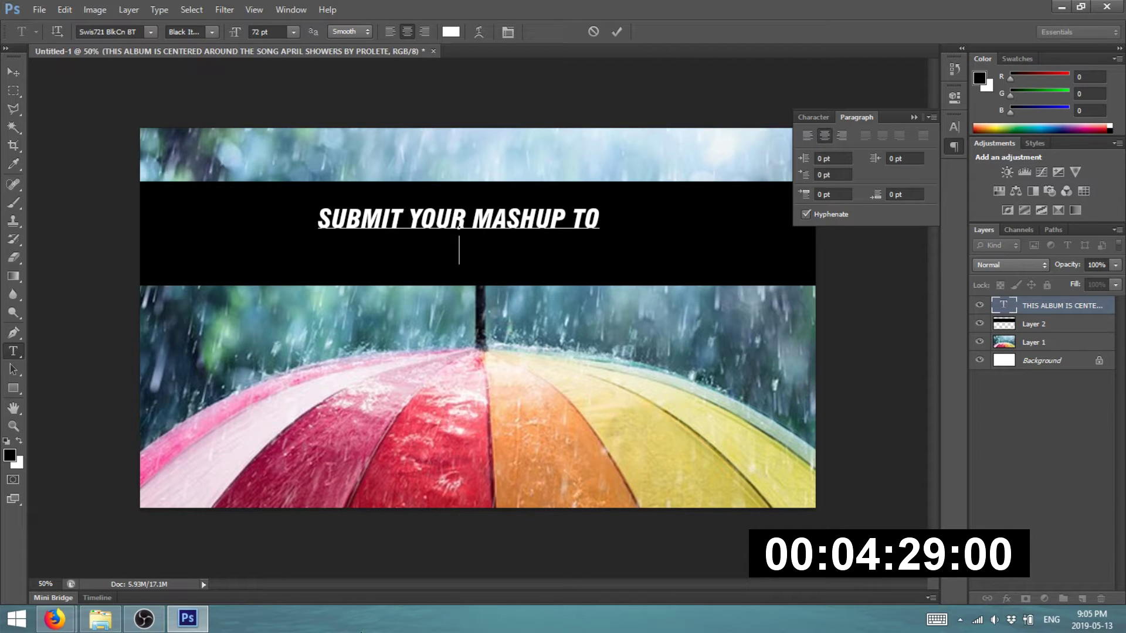
- Look up the submission e-mail address in Gmail, type it on the second line and commit
mouse_move(58, 625)
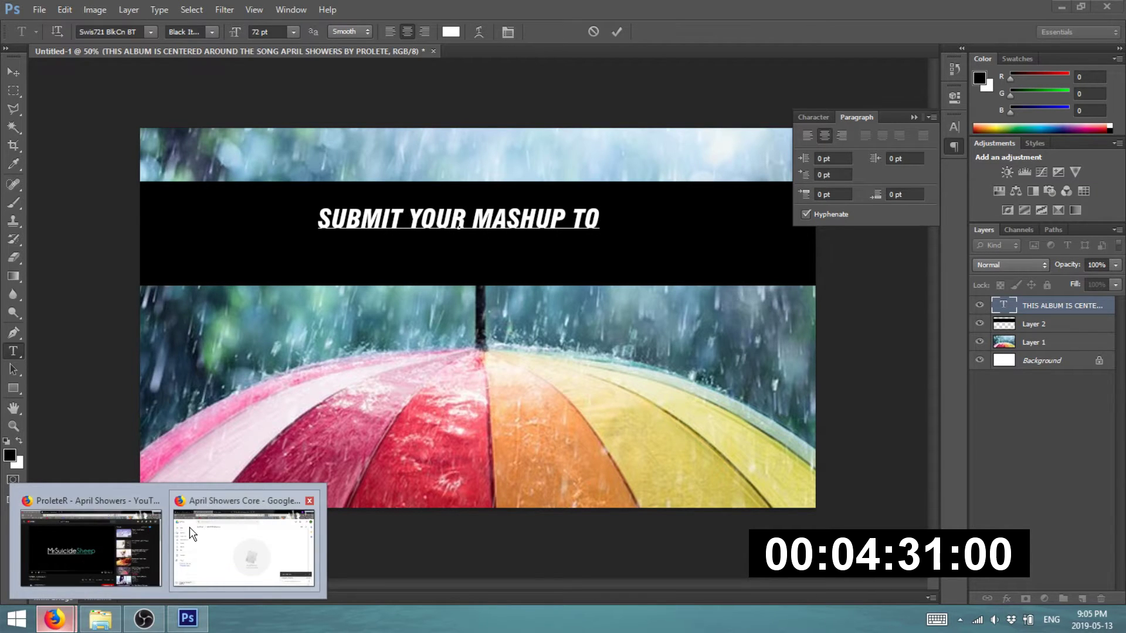
left_click(193, 534)
left_click(89, 14)
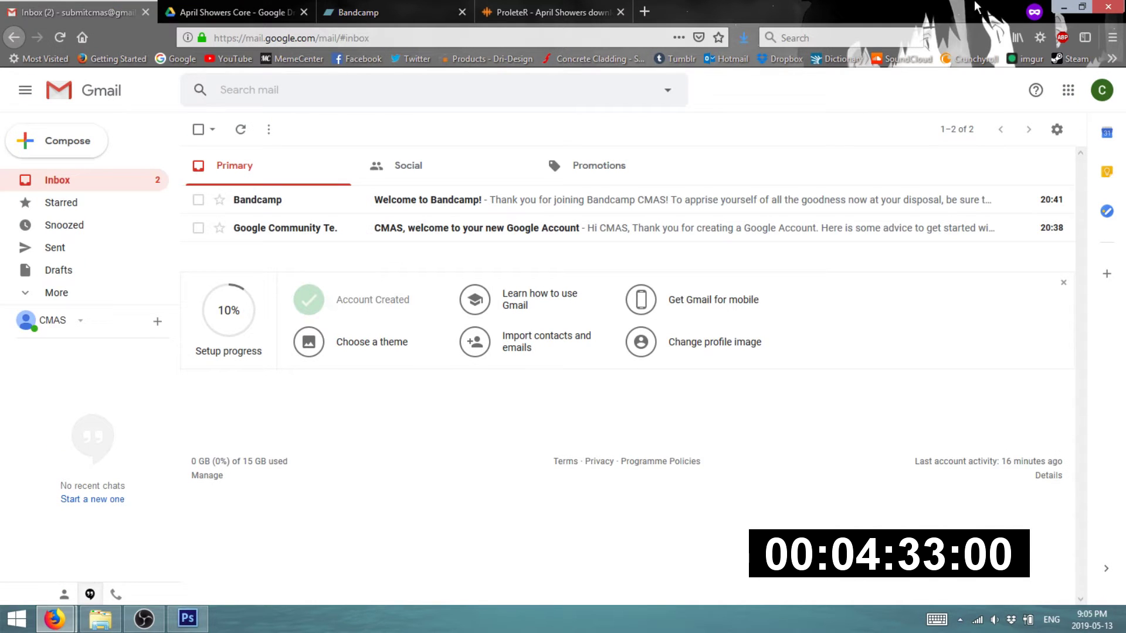
left_click(1068, 7)
type("SUBMIT")
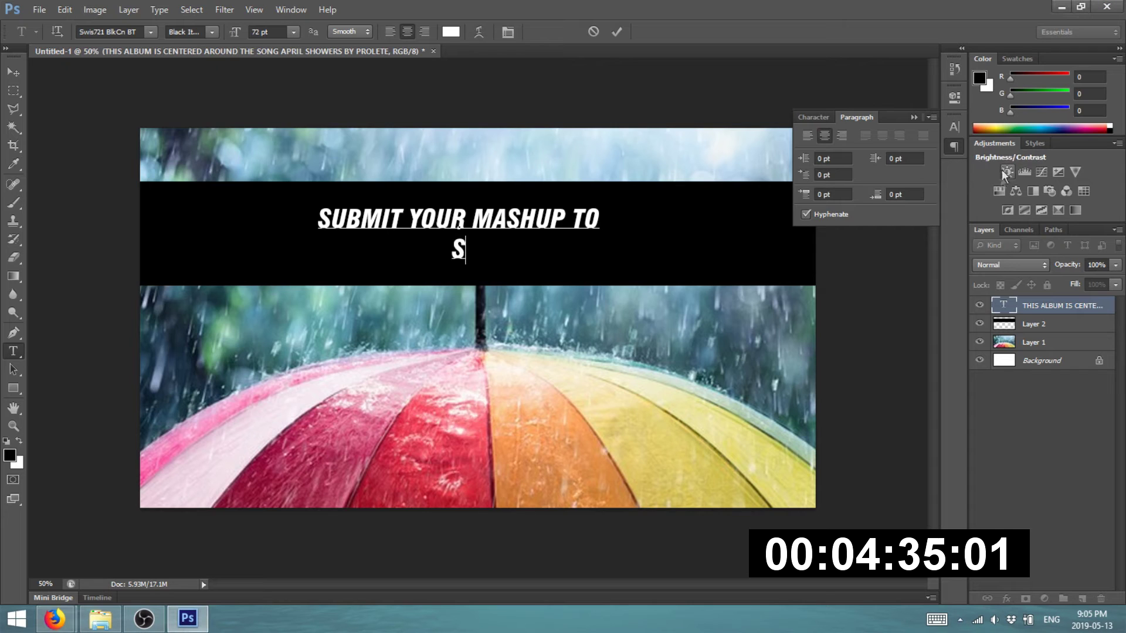
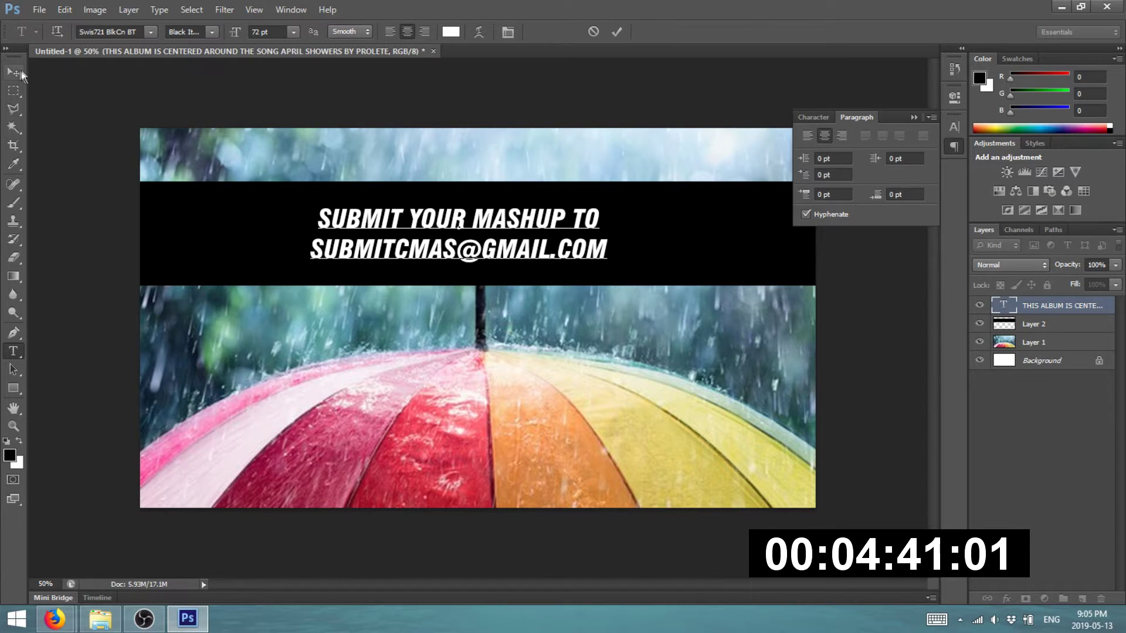
left_click(13, 71)
left_click(39, 8)
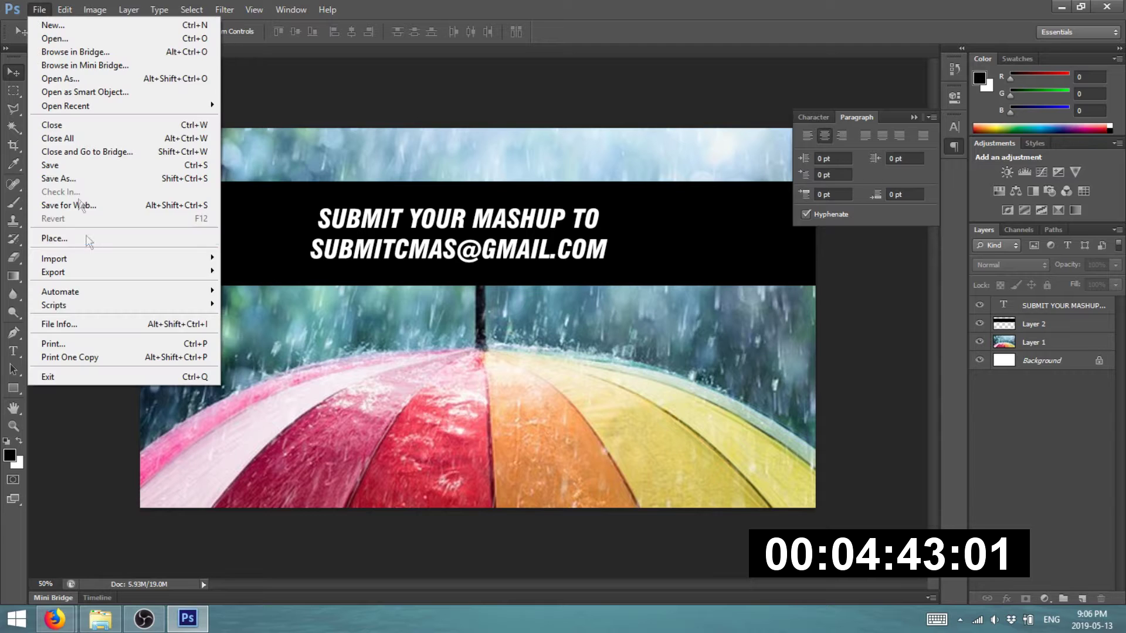
- Close the File menu and recommit the two-line submission text
left_click(409, 106)
left_click(13, 352)
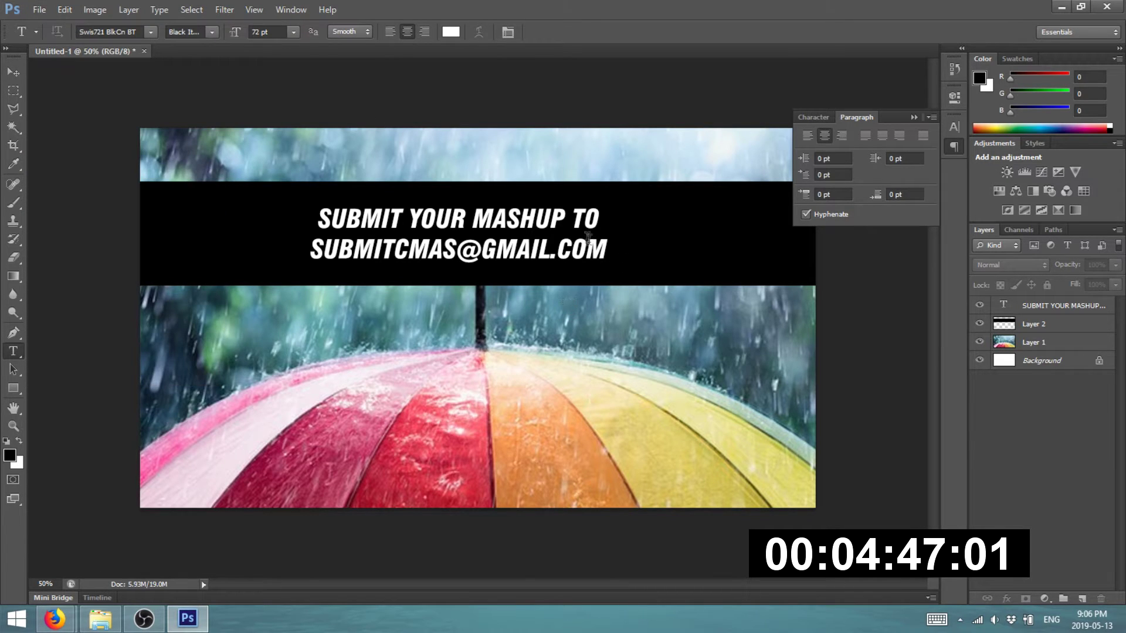
left_click(605, 251)
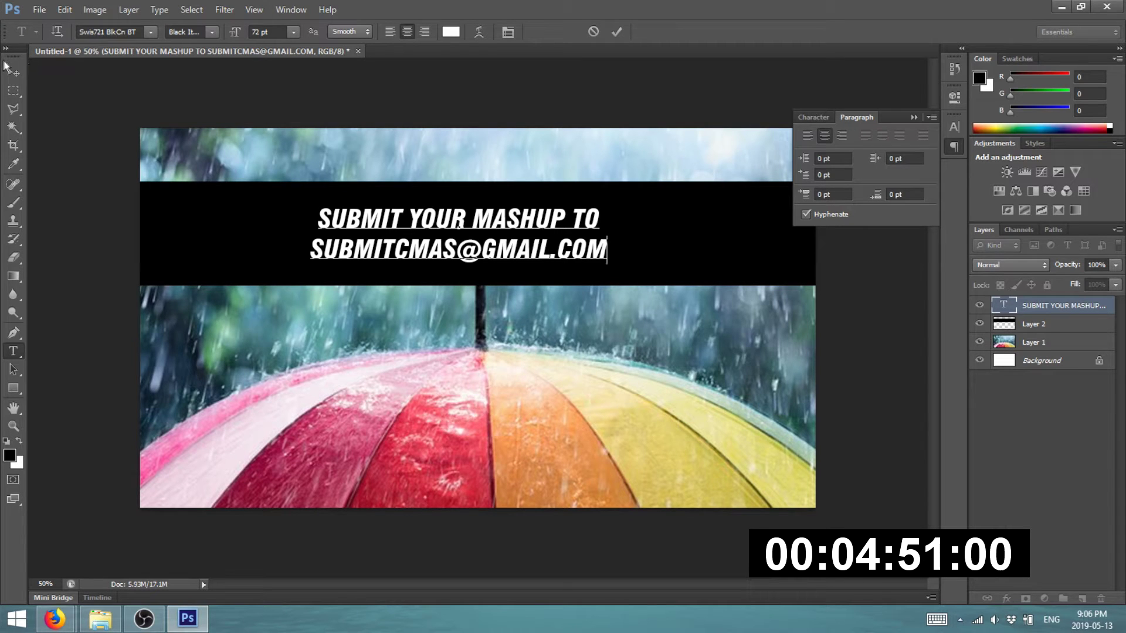
left_click(8, 74)
- Export the slide through Save for Web as PNG-24 named S3
left_click(39, 9)
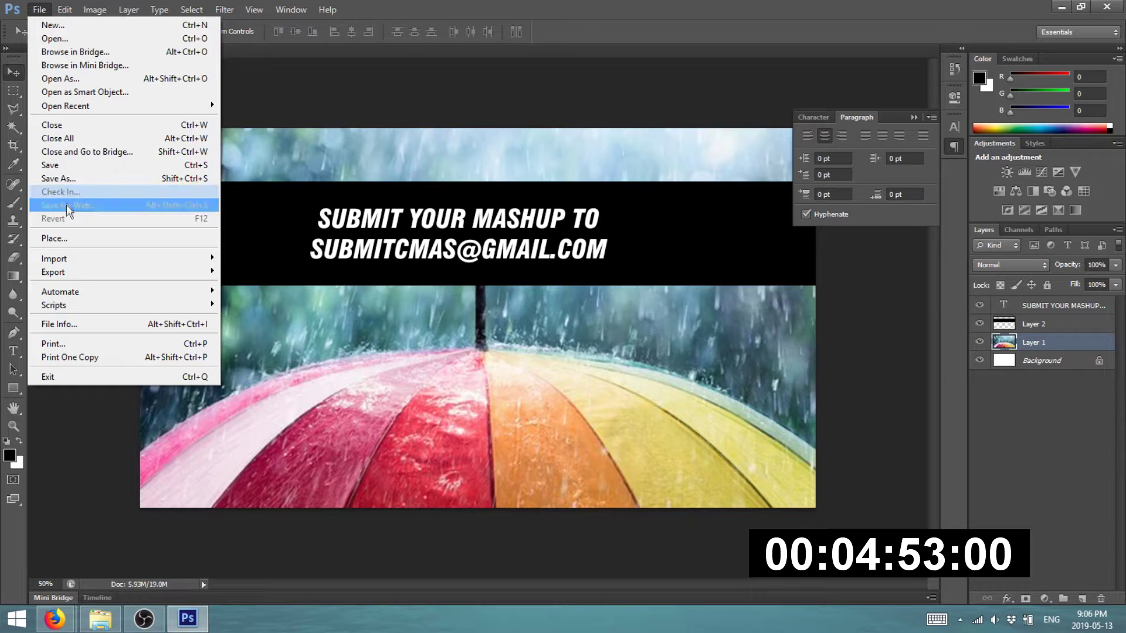
left_click(70, 207)
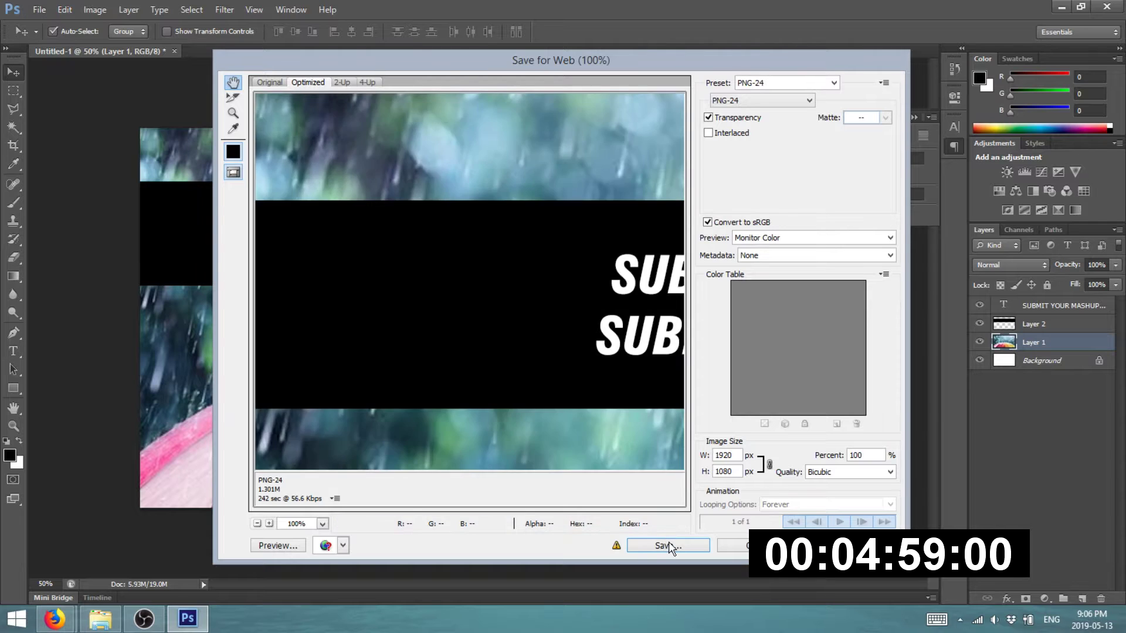
left_click(670, 544)
type("S3")
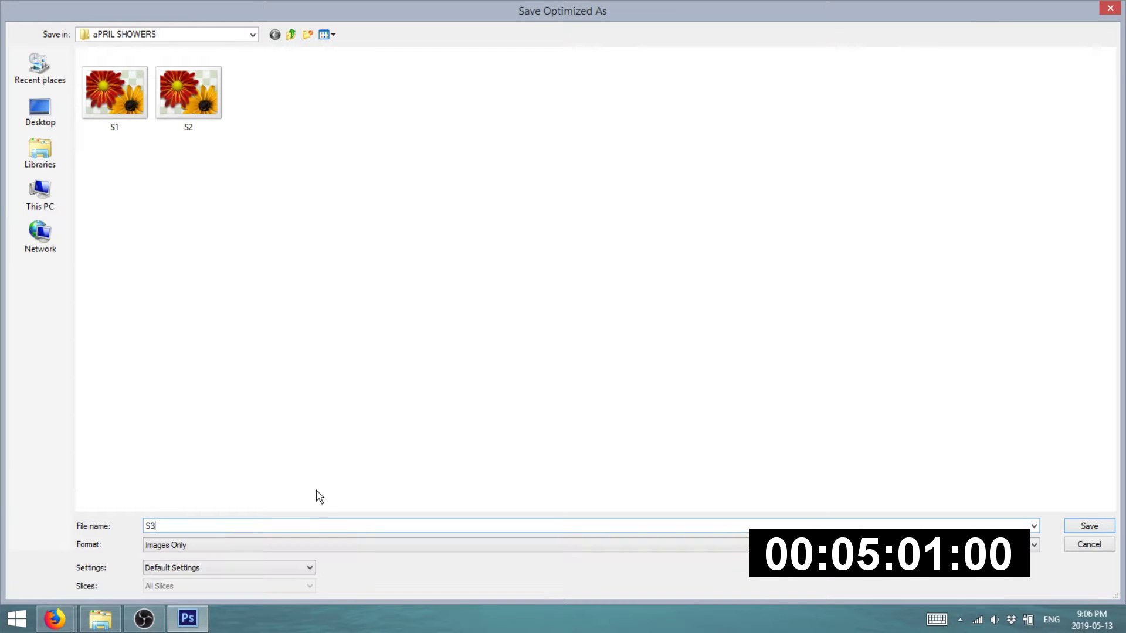
key("Return")
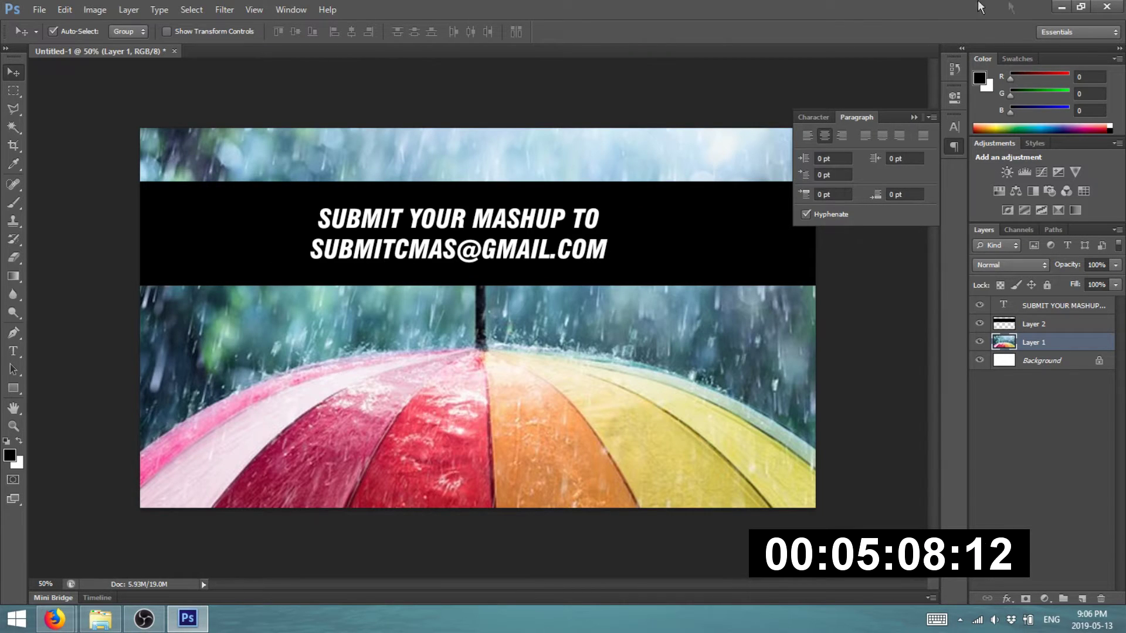
left_click(1062, 7)
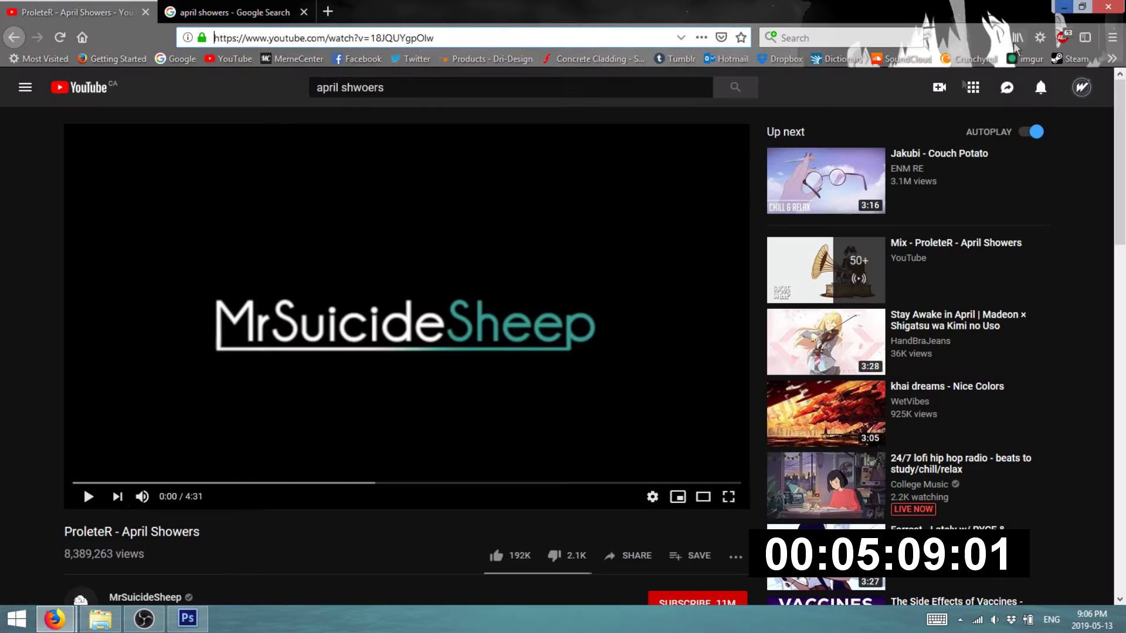
- Launch Vegas Pro 13.0 from the Start menu
left_click(17, 619)
left_click(65, 457)
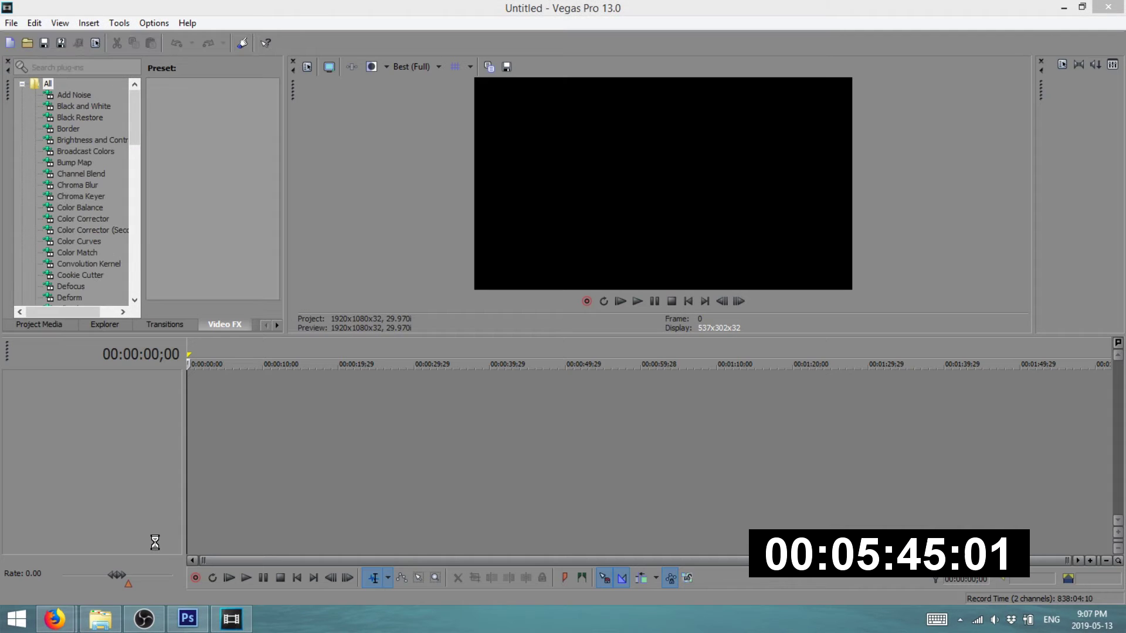
- Create a new HD 1080-60i project with File > New, then bring up File Explorer
left_click(108, 628)
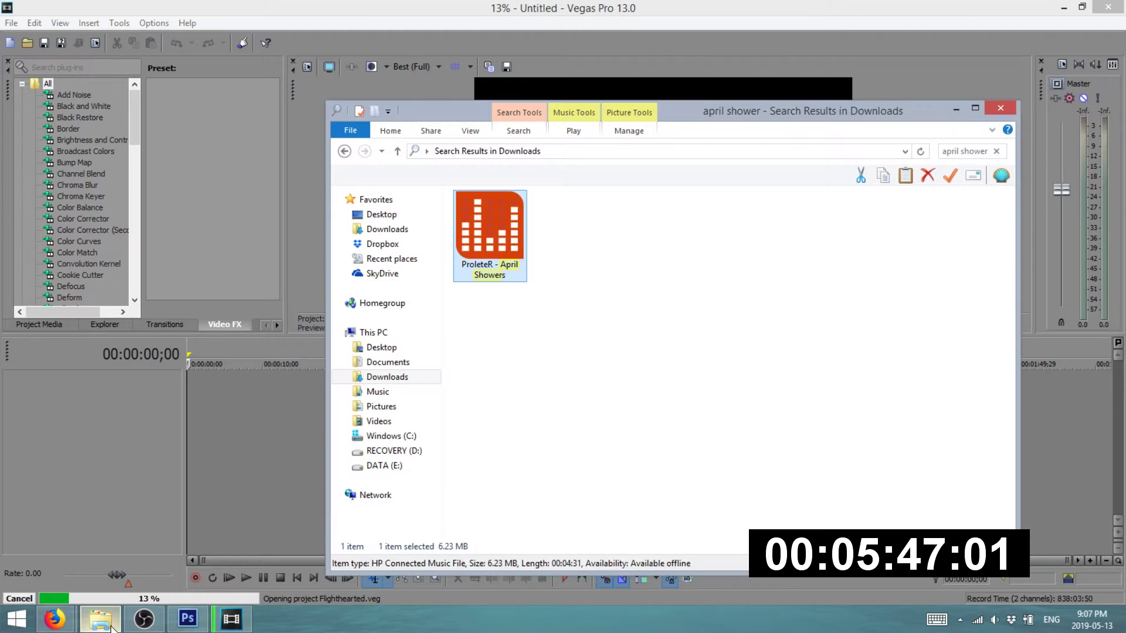
left_click(111, 628)
mouse_move(54, 621)
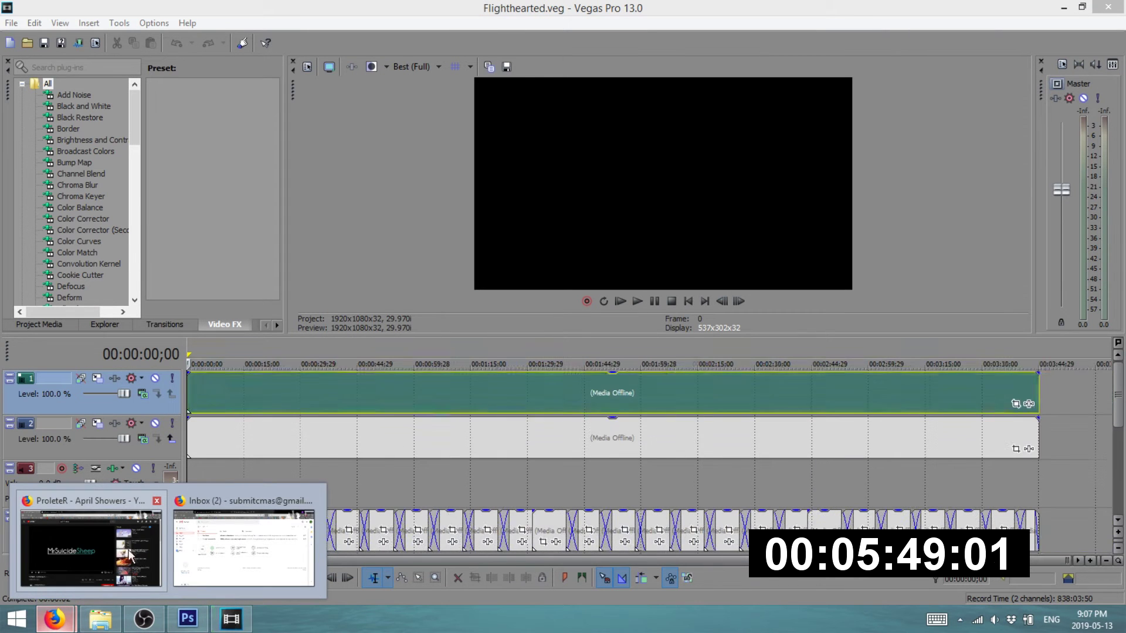
left_click(11, 22)
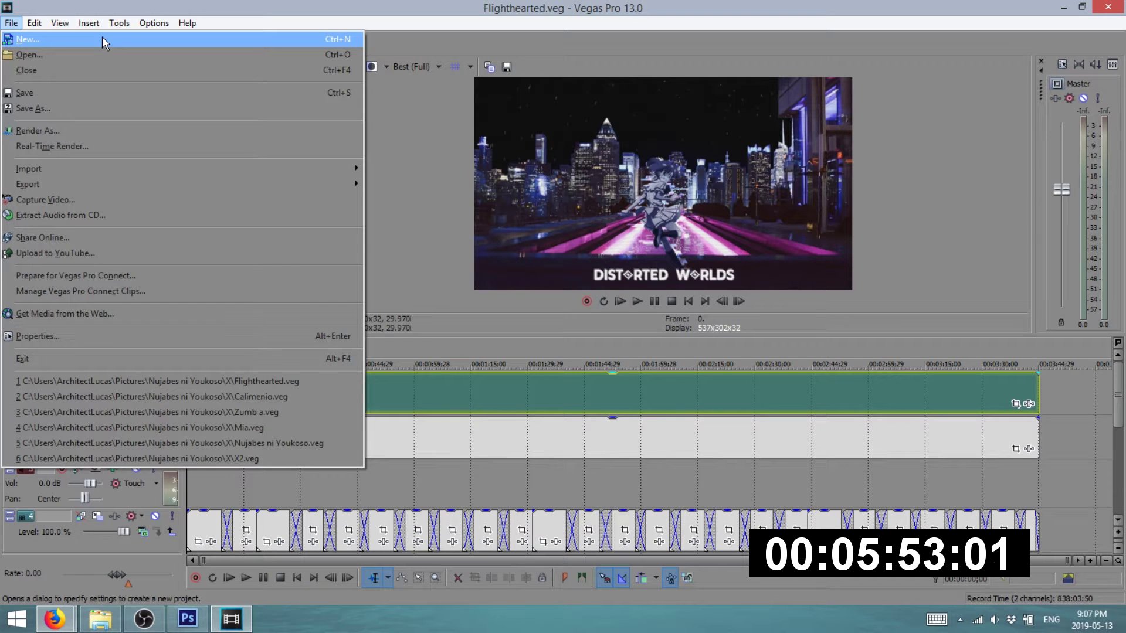
left_click(38, 40)
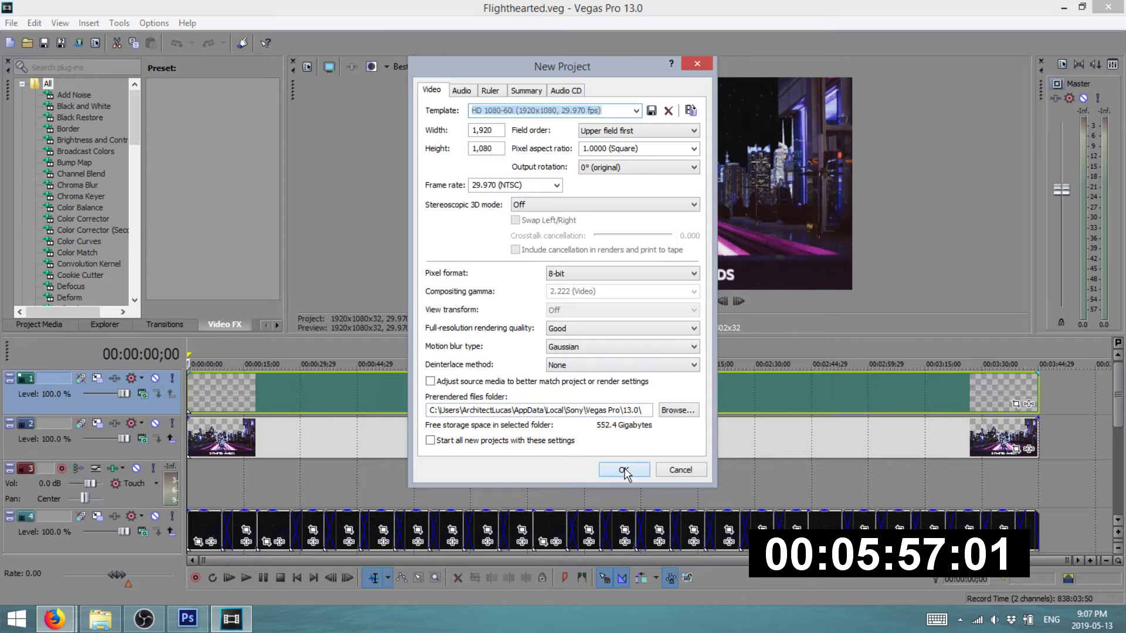
left_click(623, 468)
left_click(101, 620)
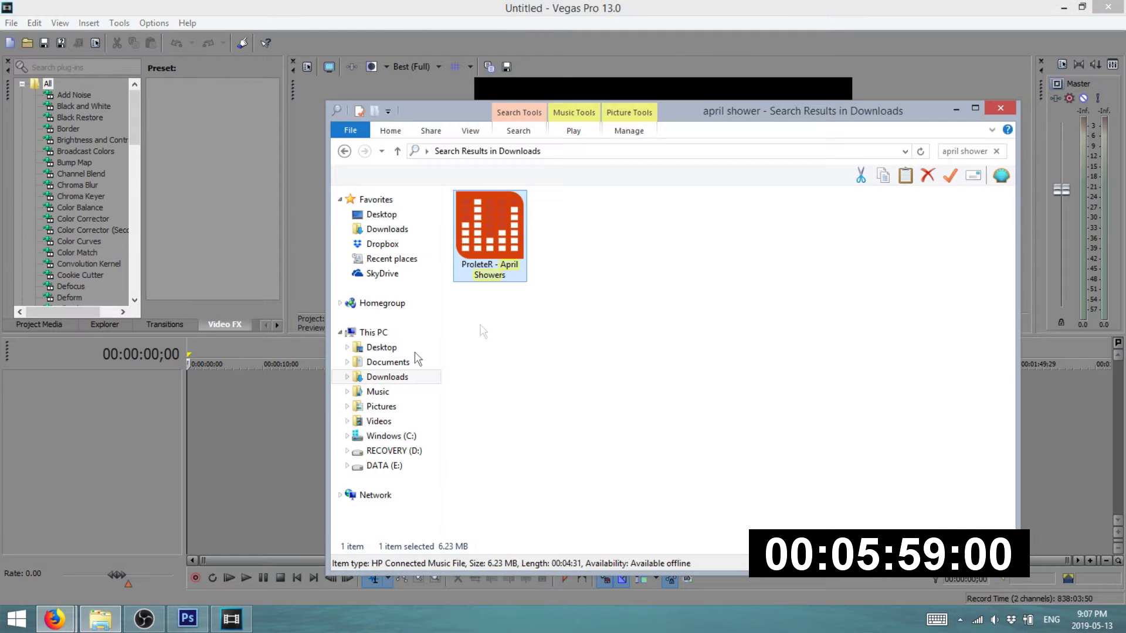
- Open Documents > aPRIL SHOWERS and drag images S1, S2 and S3 onto the timeline
left_click(383, 407)
left_click(396, 365)
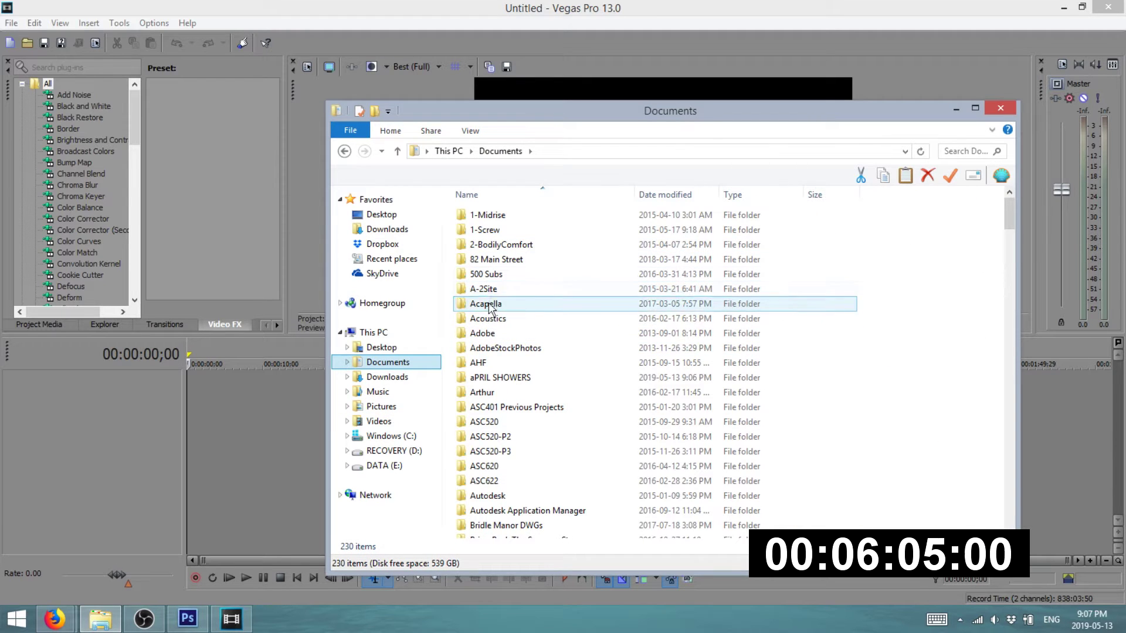
double_click(490, 378)
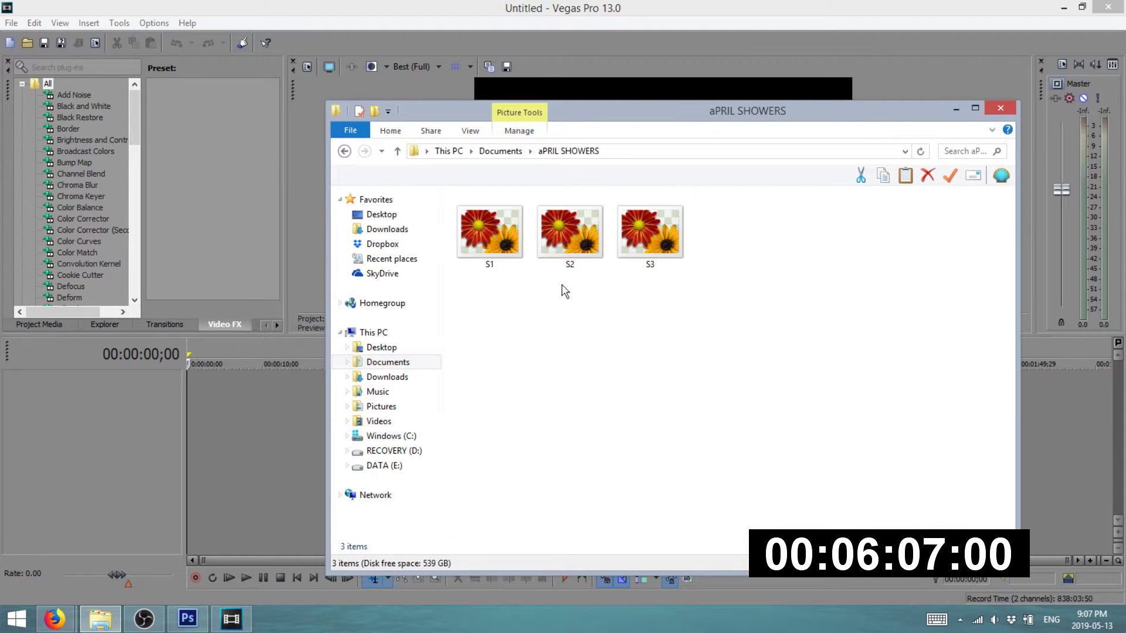
left_click(509, 253)
left_click(653, 258, "shift")
left_click_drag(516, 253, 287, 442)
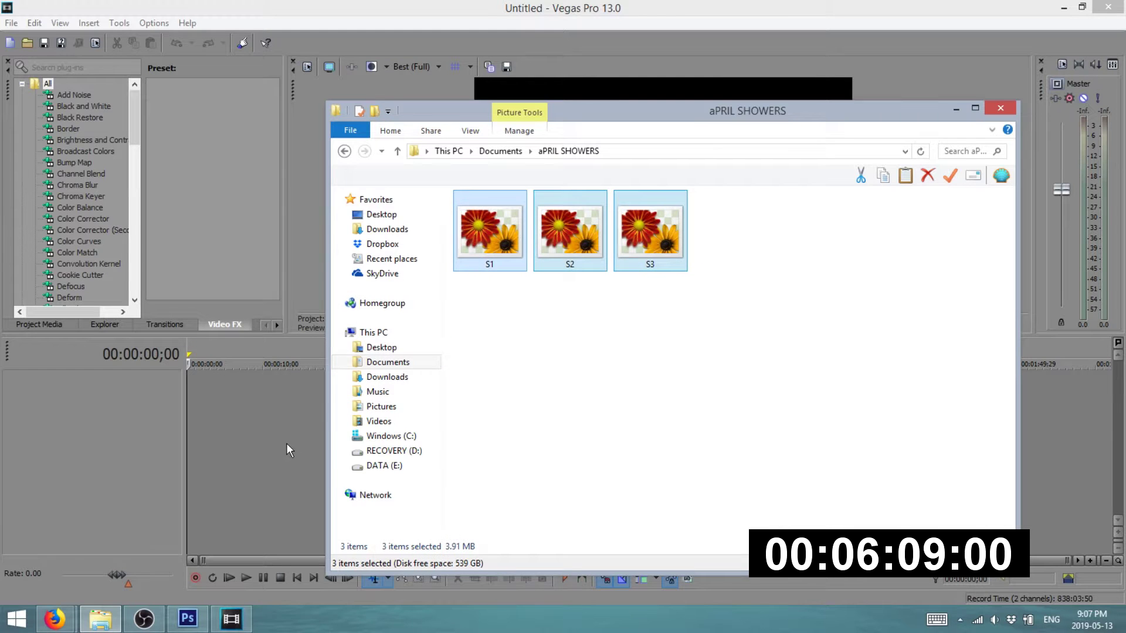
left_click(245, 428)
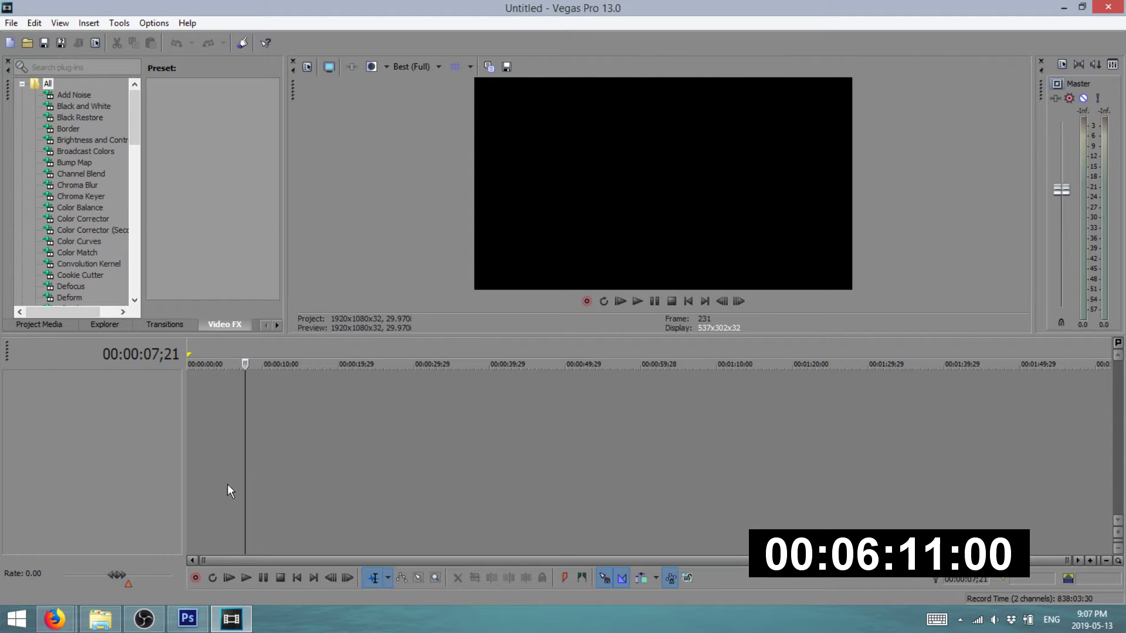
- Place S1, S2 and S3 one by one on the timeline, sliding S2 against S1
left_click(98, 622)
left_click(490, 232)
left_click_drag(490, 232, 199, 405)
left_click(103, 619)
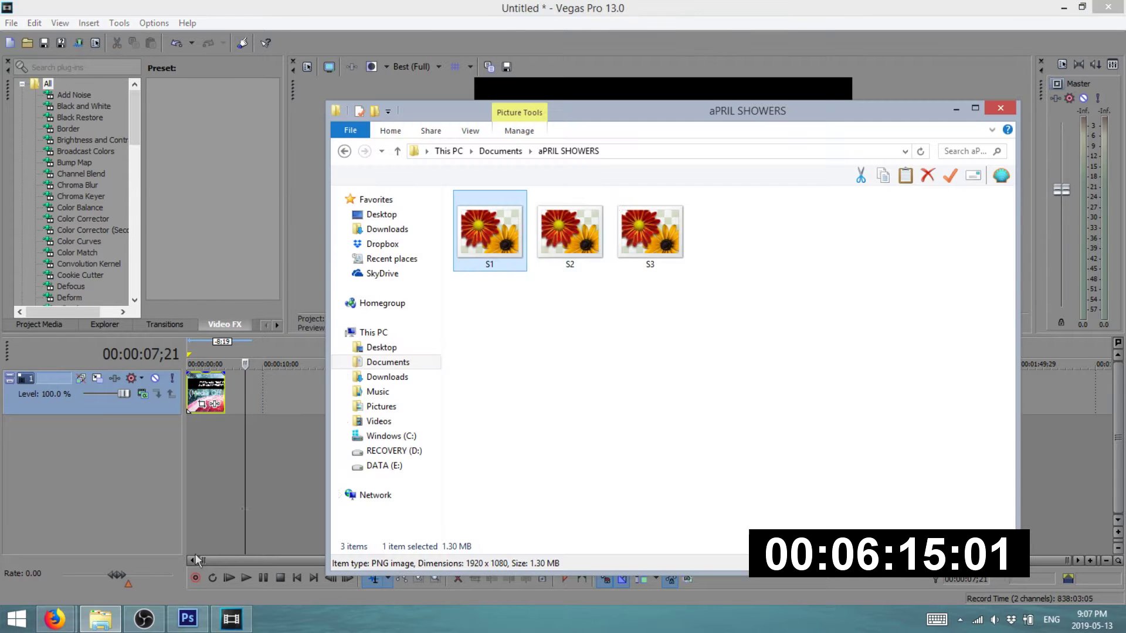
left_click_drag(574, 236, 293, 406)
left_click_drag(649, 234, 1054, 407)
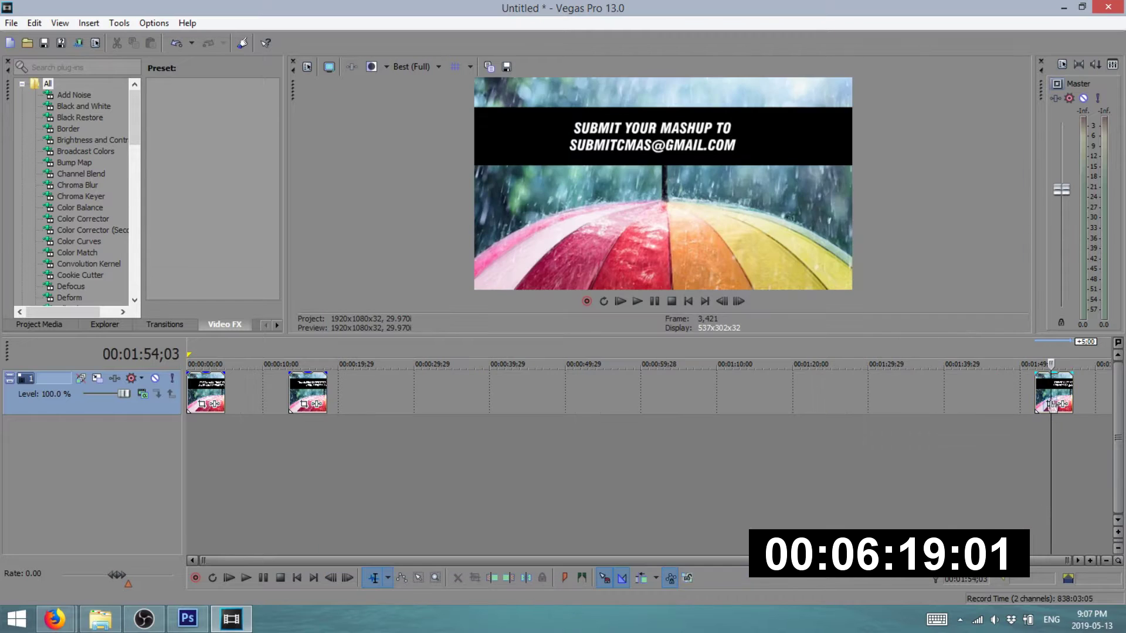
left_click_drag(300, 389, 260, 396)
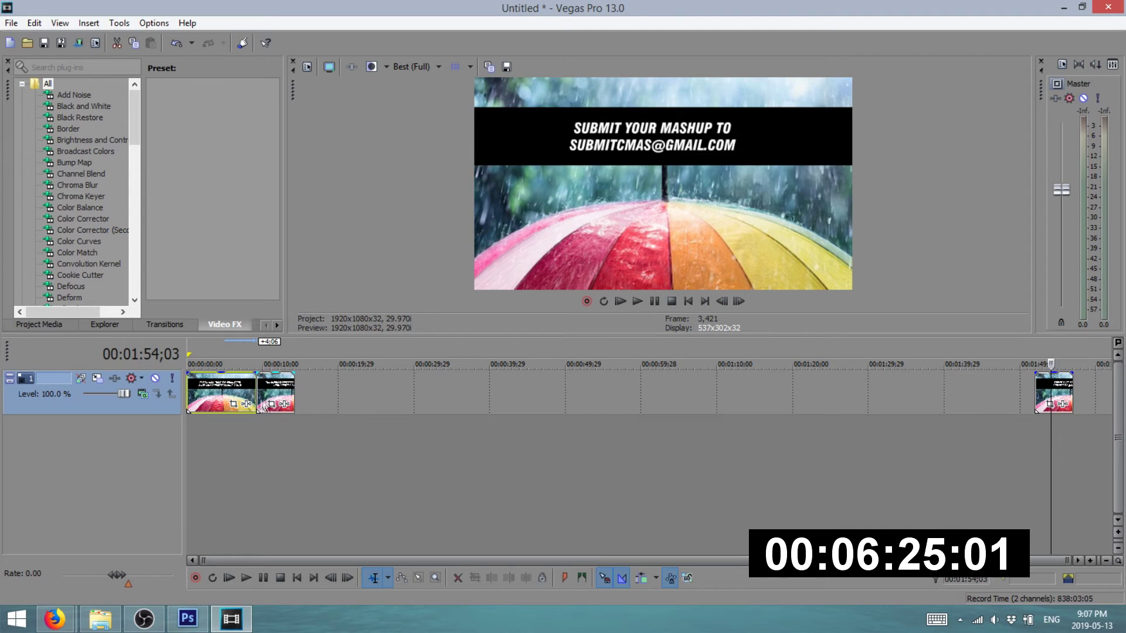
- Move the second and third title clips onto track 1, overlapping each into crossfades
left_click(284, 391)
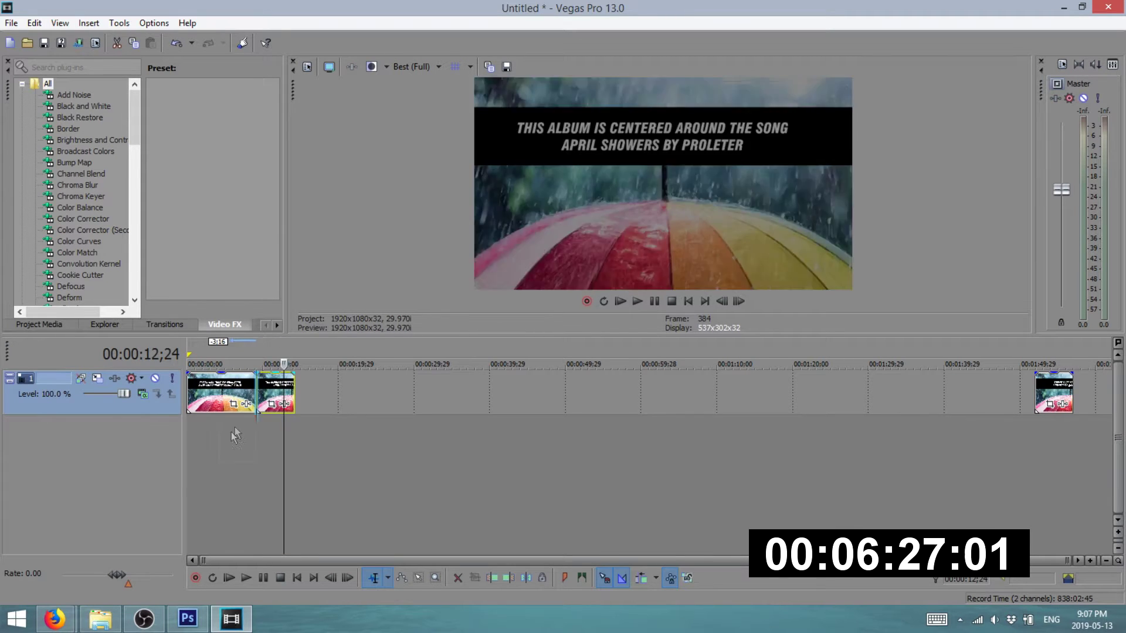
left_click_drag(189, 435, 190, 436)
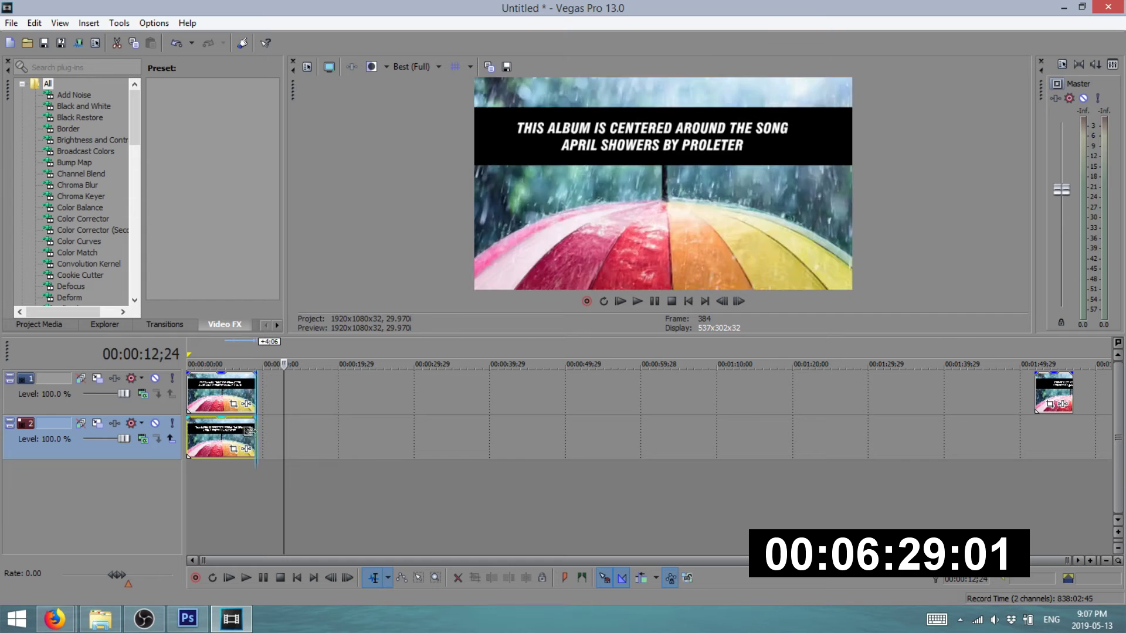
left_click(1054, 393)
left_click_drag(203, 480, 266, 473)
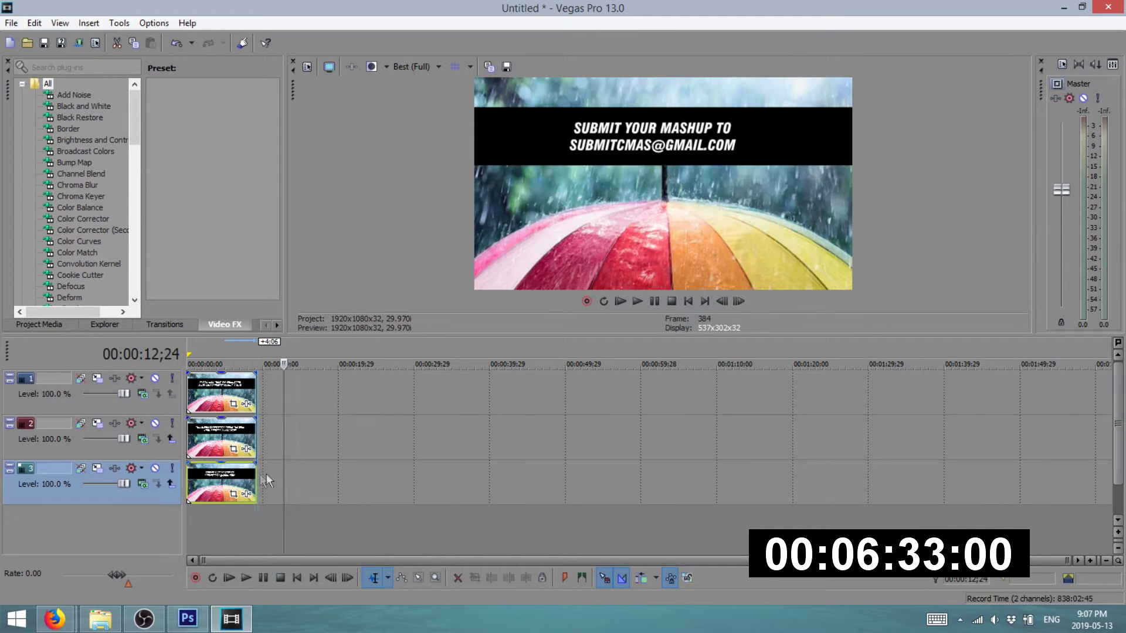
left_click(343, 481)
left_click(240, 355)
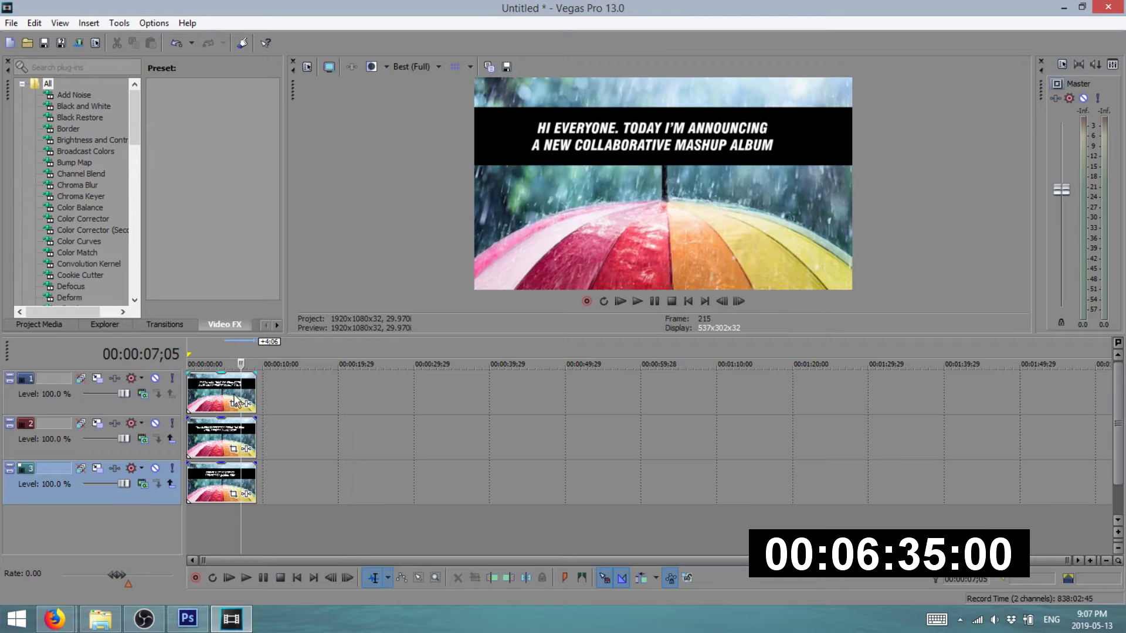
left_click_drag(233, 440, 283, 386)
left_click_drag(247, 460, 368, 392)
left_click_drag(283, 388, 327, 399)
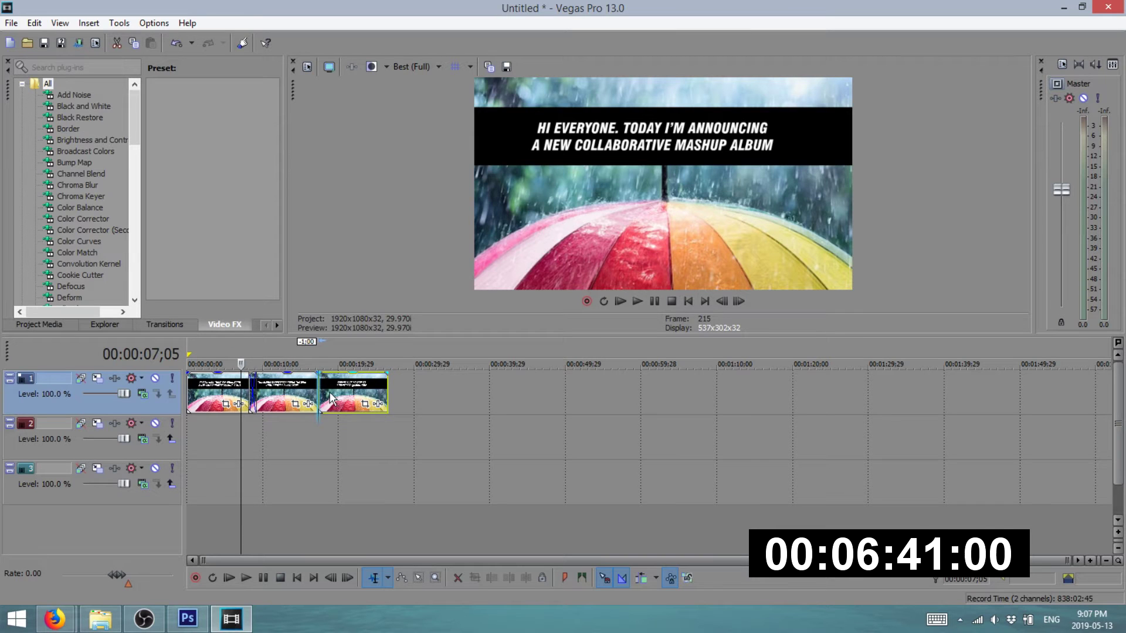
- Play the titles from the project start to preview the crossfades
left_click(192, 351)
key("space")
left_click(243, 350)
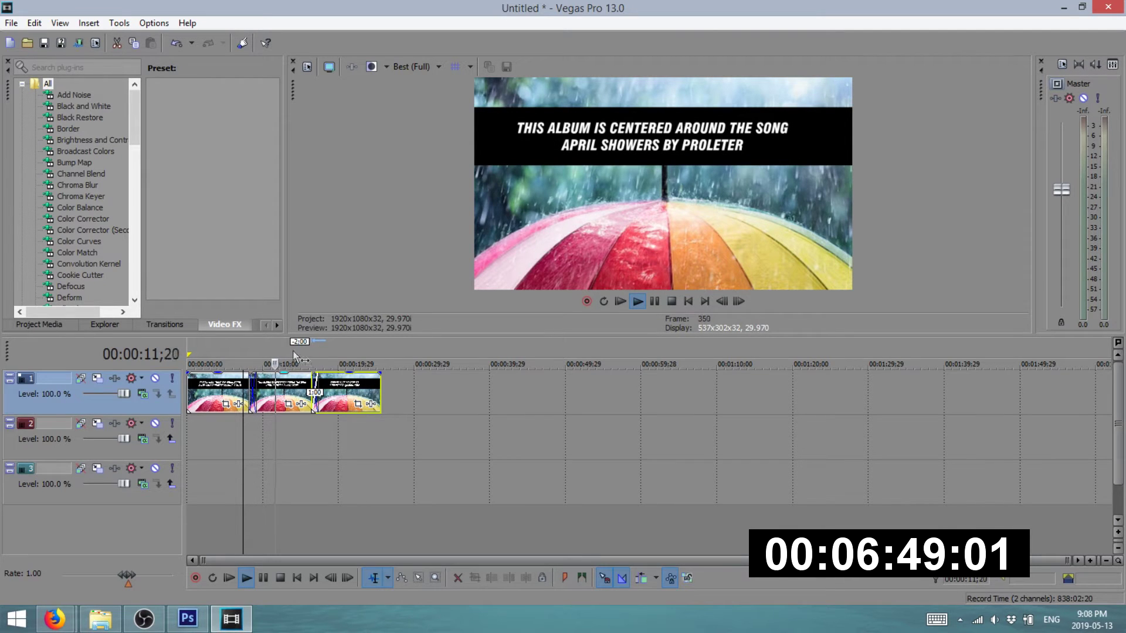
left_click(313, 353)
key("space")
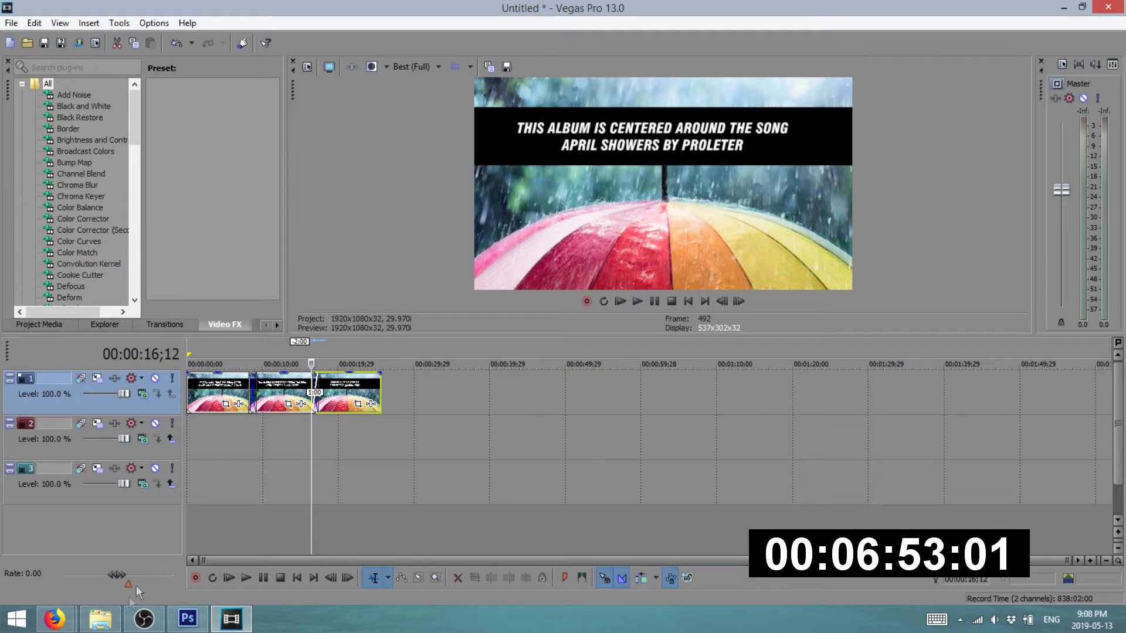
left_click(100, 620)
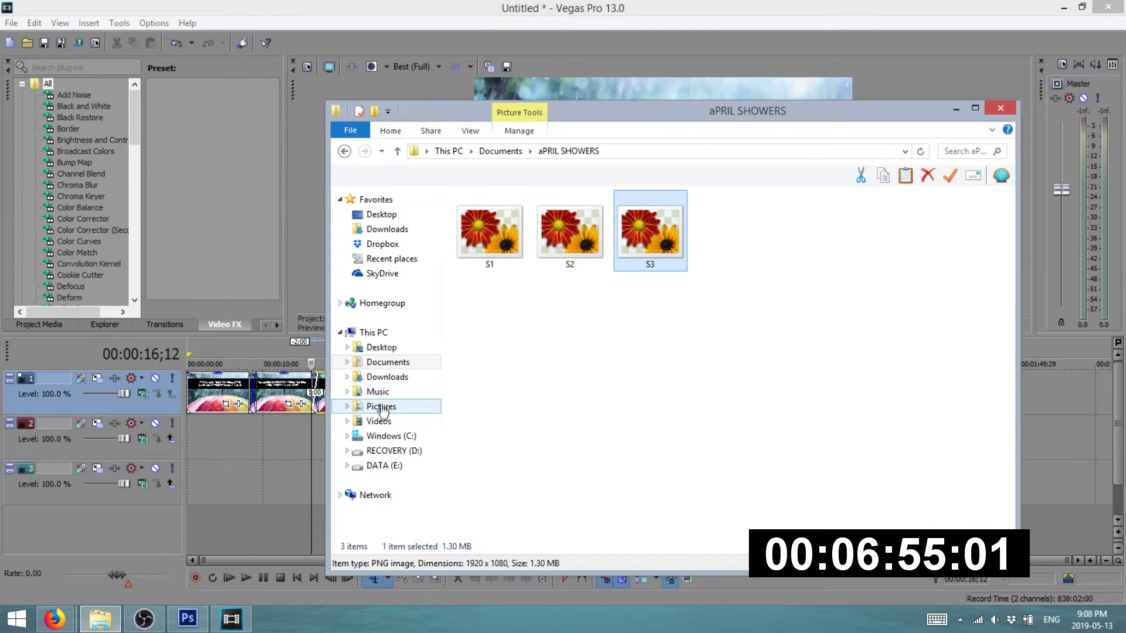
- Find the ProleteR - April Showers song in Downloads and add it to track 3
left_click(388, 363)
left_click(387, 377)
left_click(953, 151)
type("APRIK")
key("BackSpace")
type("L")
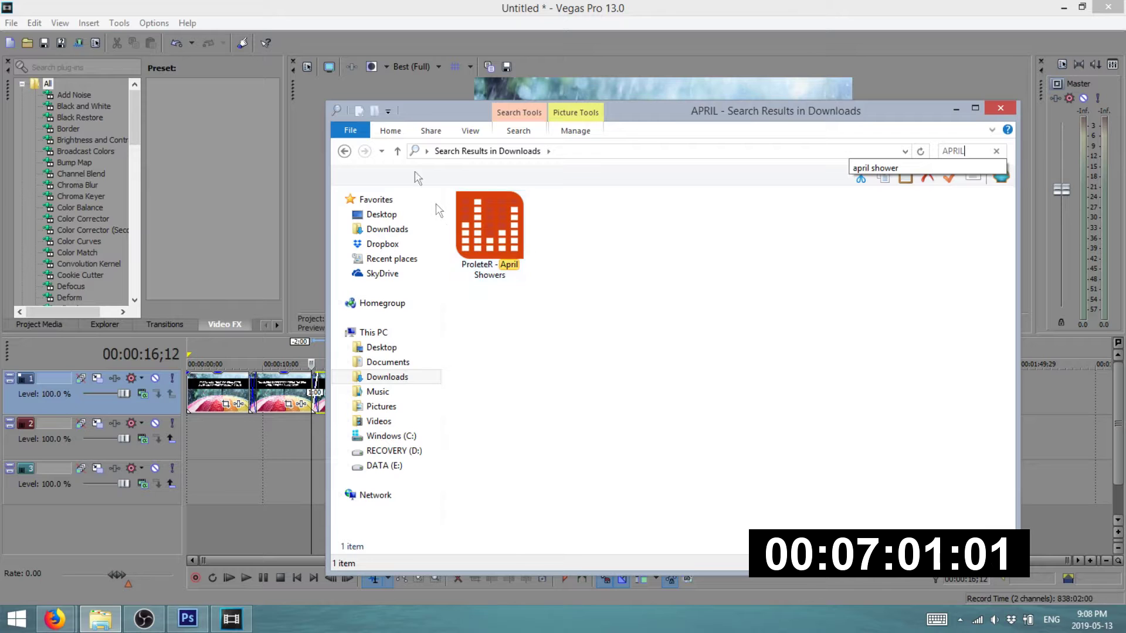
left_click(503, 234)
left_click_drag(302, 413, 215, 478)
- Trim the song to end with the title clips at about 24 seconds and fade it out
key("ctrl+Home")
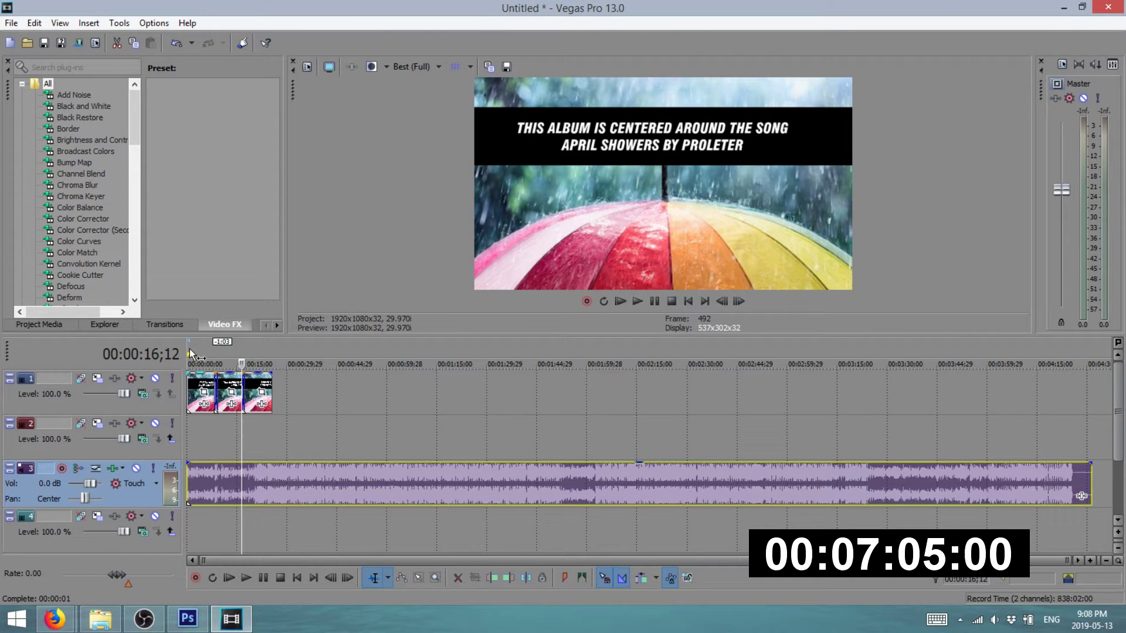
key("space")
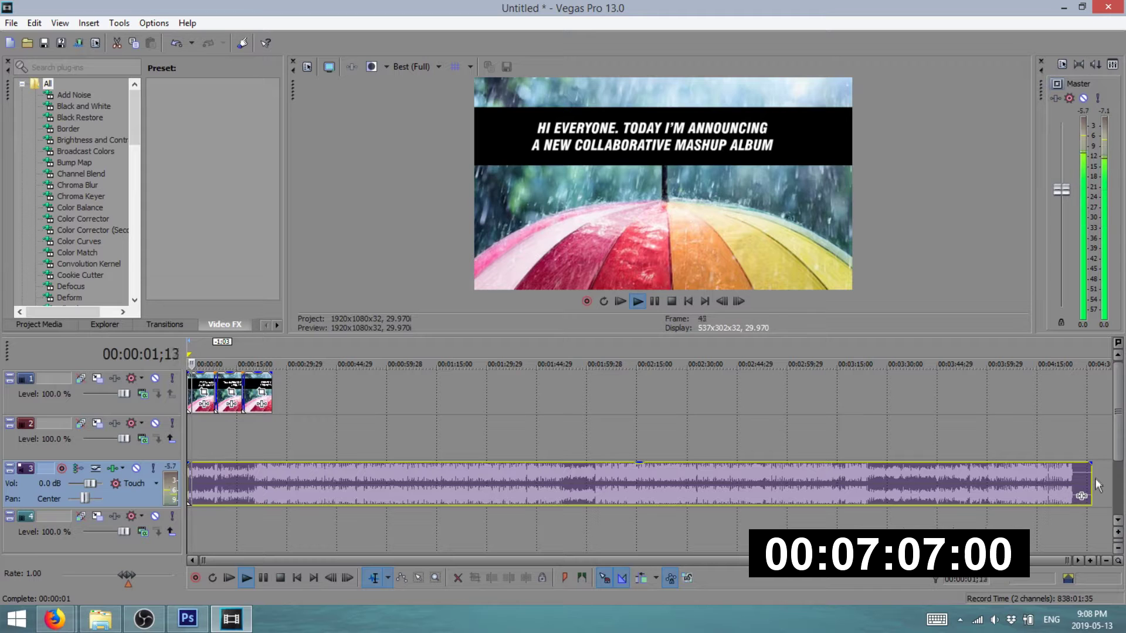
left_click_drag(1091, 479, 273, 393)
scroll(210, 445, "up", 8)
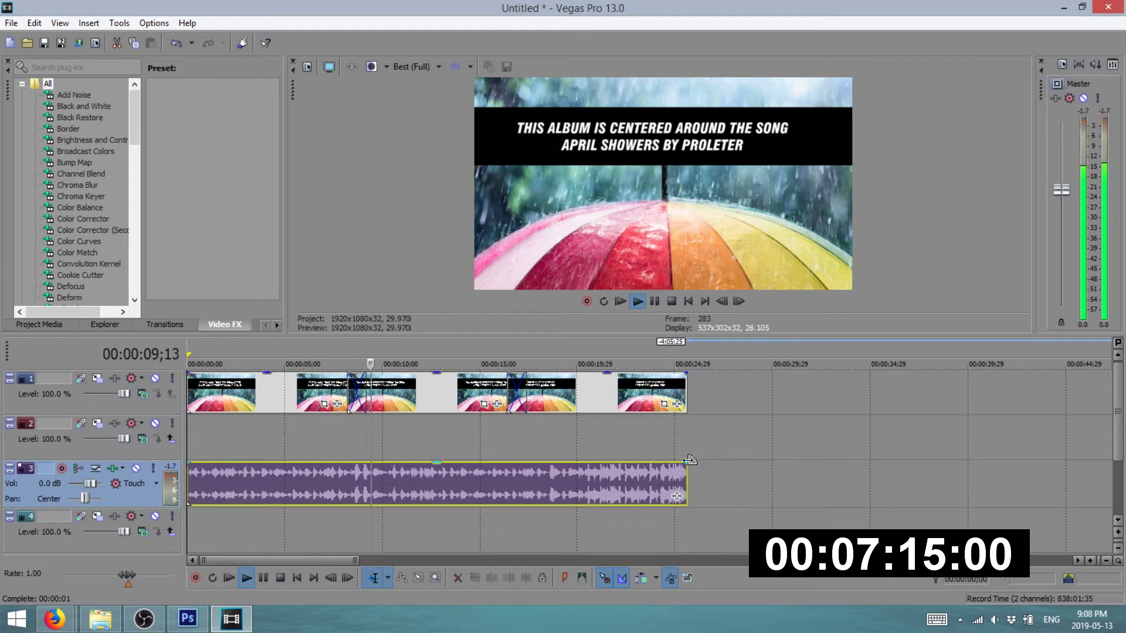
left_click_drag(690, 460, 645, 461)
left_click(392, 347)
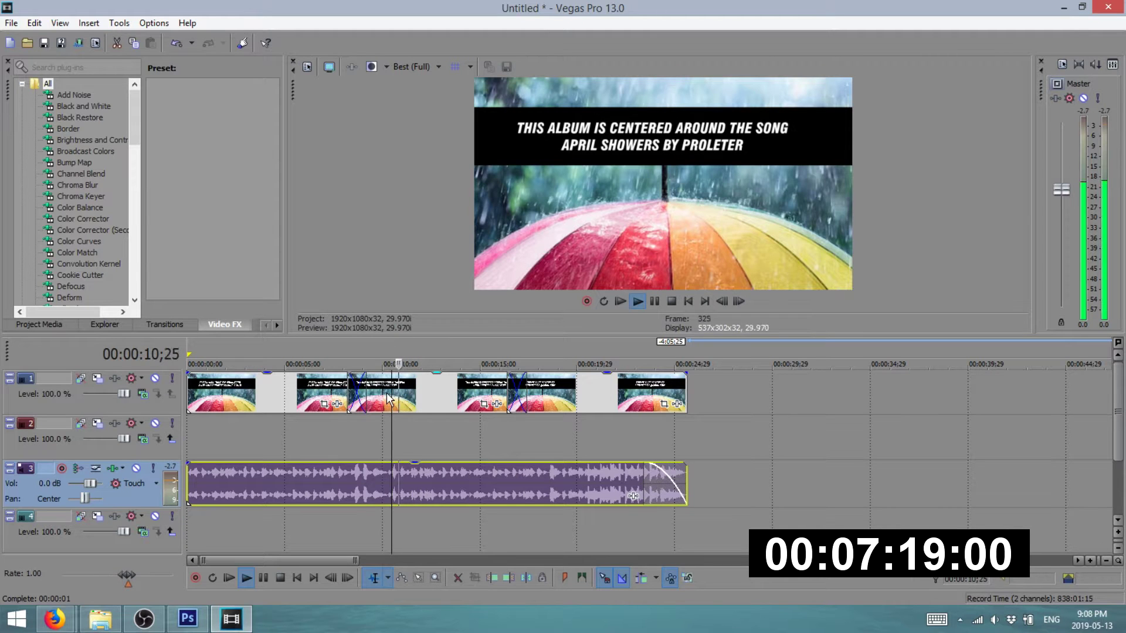
left_click_drag(188, 495, 224, 362)
left_click(190, 353)
key("space")
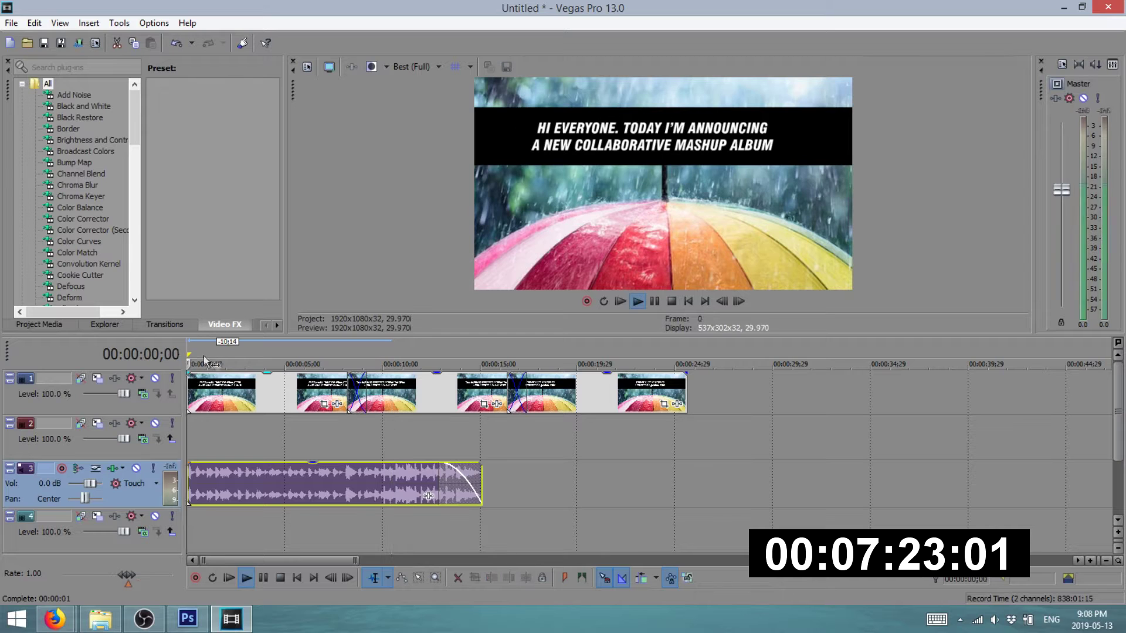
left_click_drag(482, 480, 689, 394)
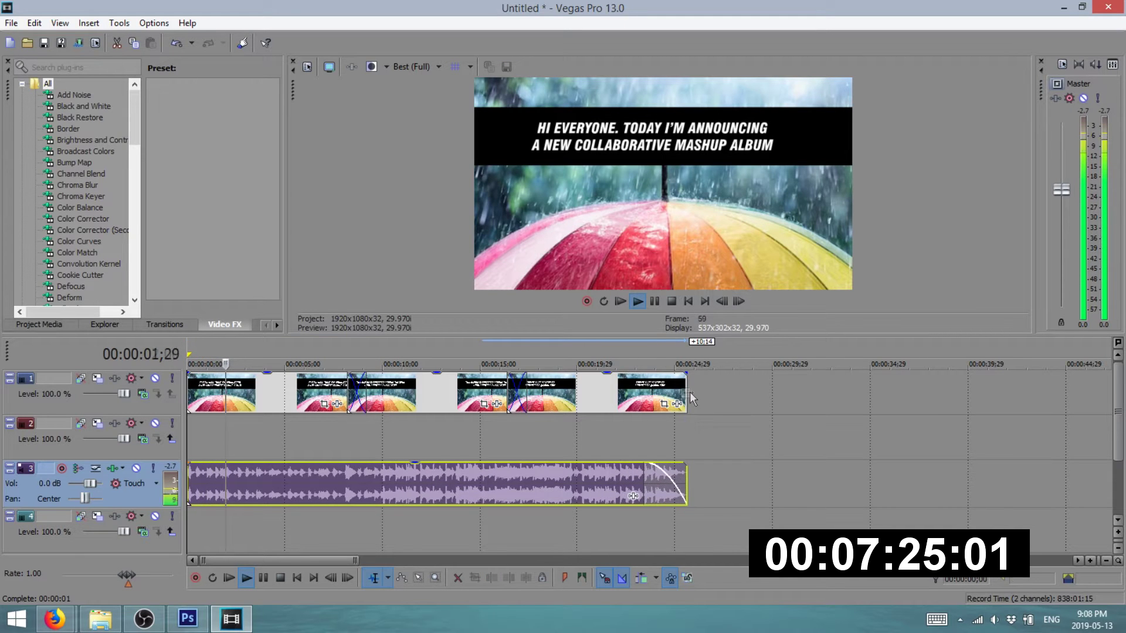
- Fade out the last title clip, add a short fade-in to the first, and preview
left_click(347, 349)
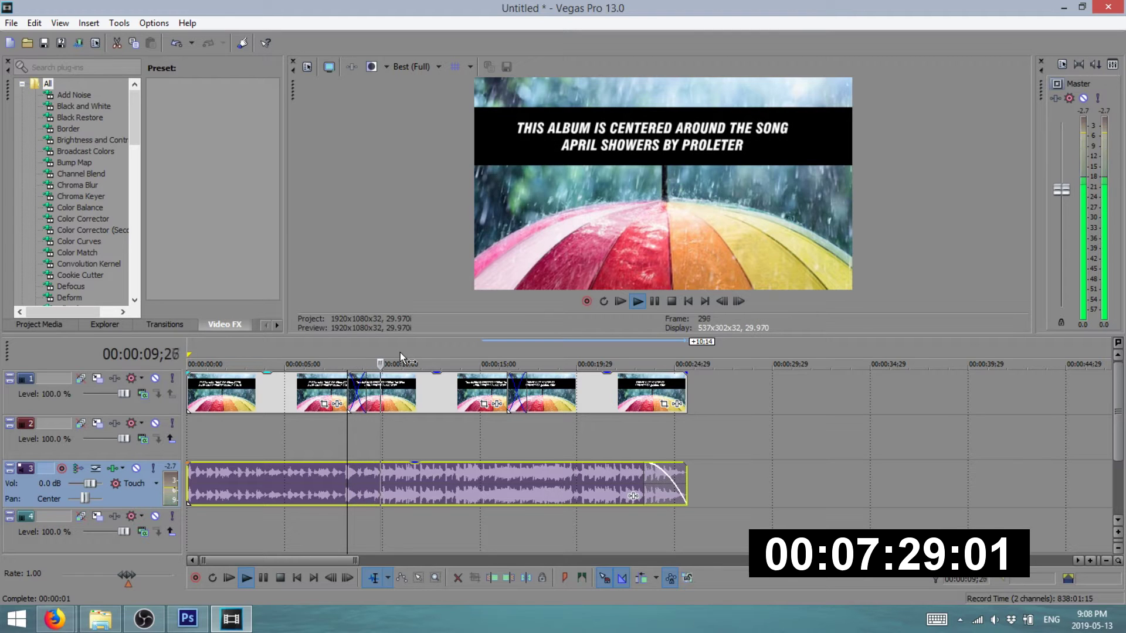
left_click(507, 352)
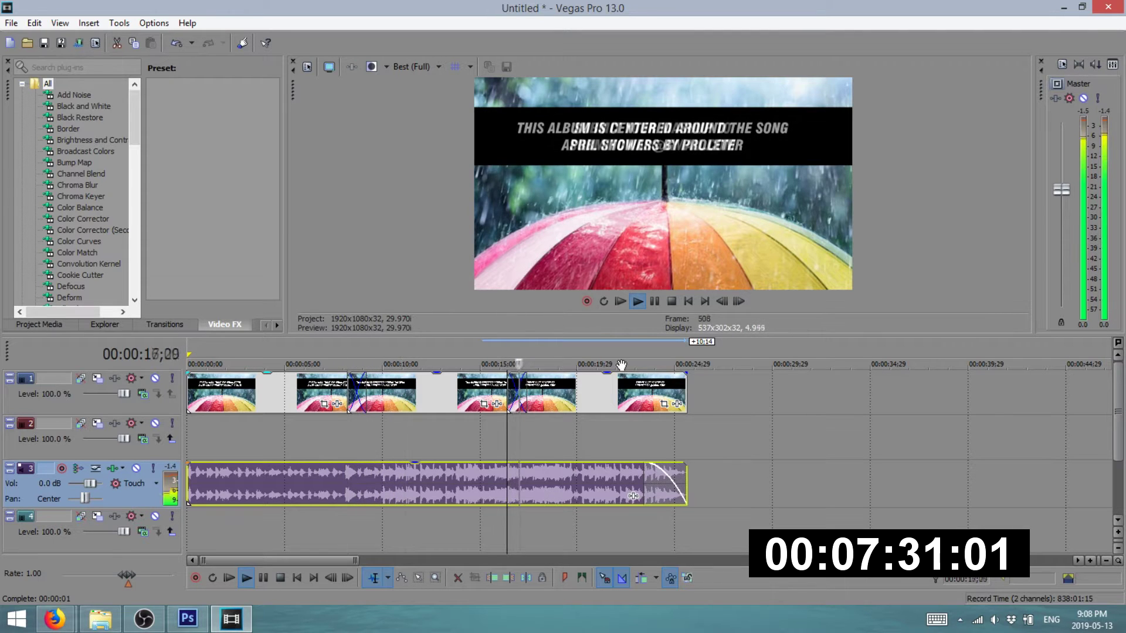
left_click(669, 365)
key("space")
left_click_drag(687, 373, 645, 390)
key("space")
key("space")
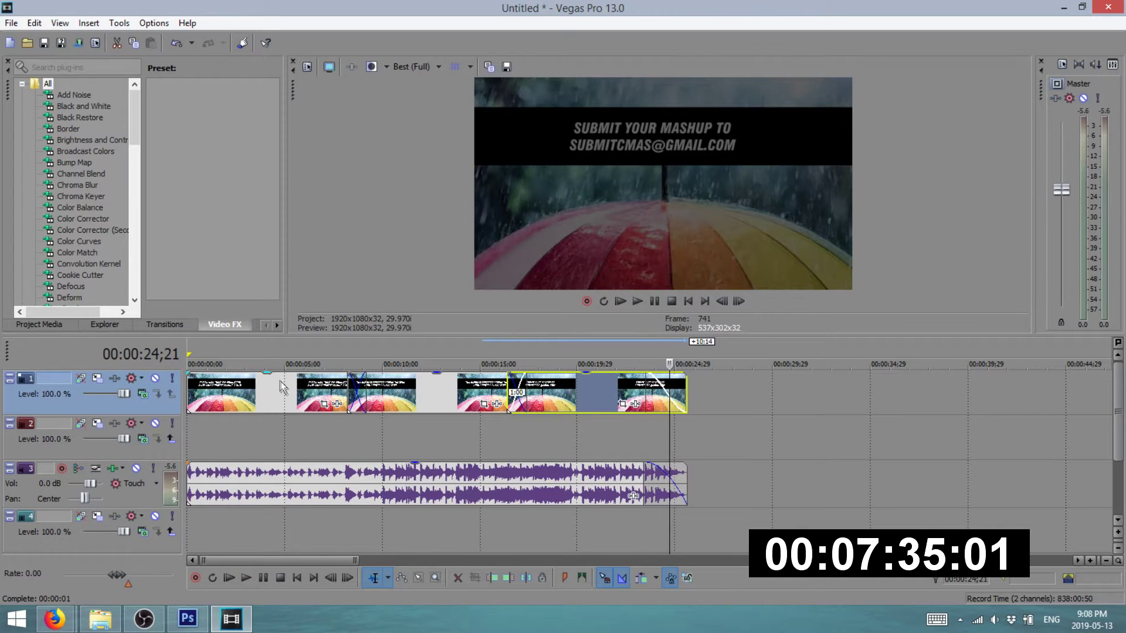
left_click(197, 381)
left_click_drag(185, 373, 202, 375)
left_click(192, 356)
key("space")
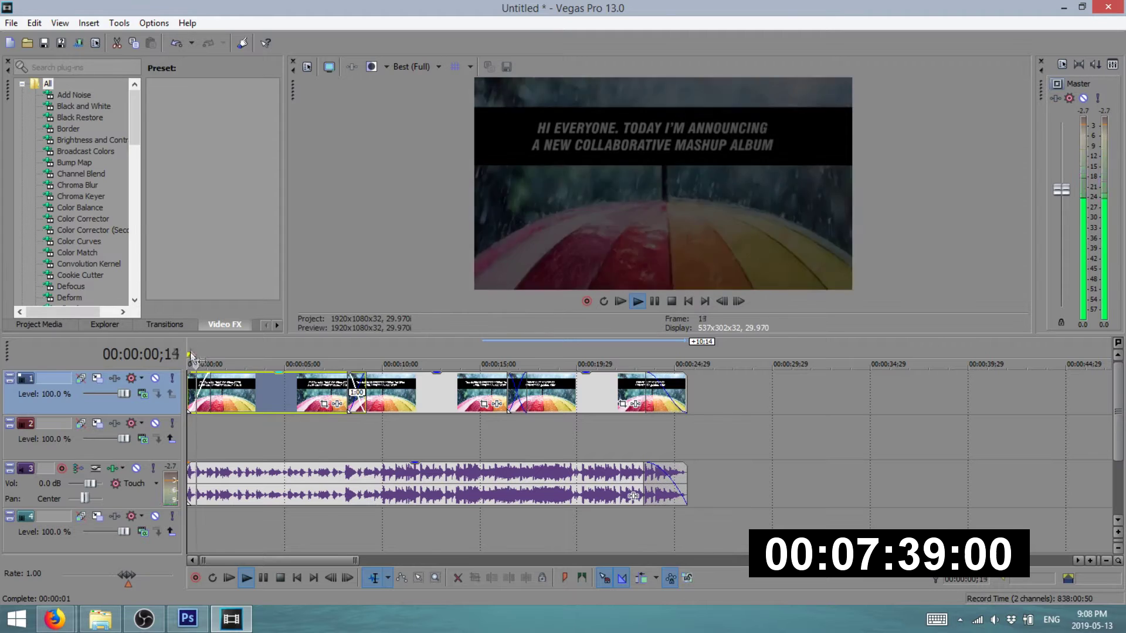
key("space")
left_click(10, 23)
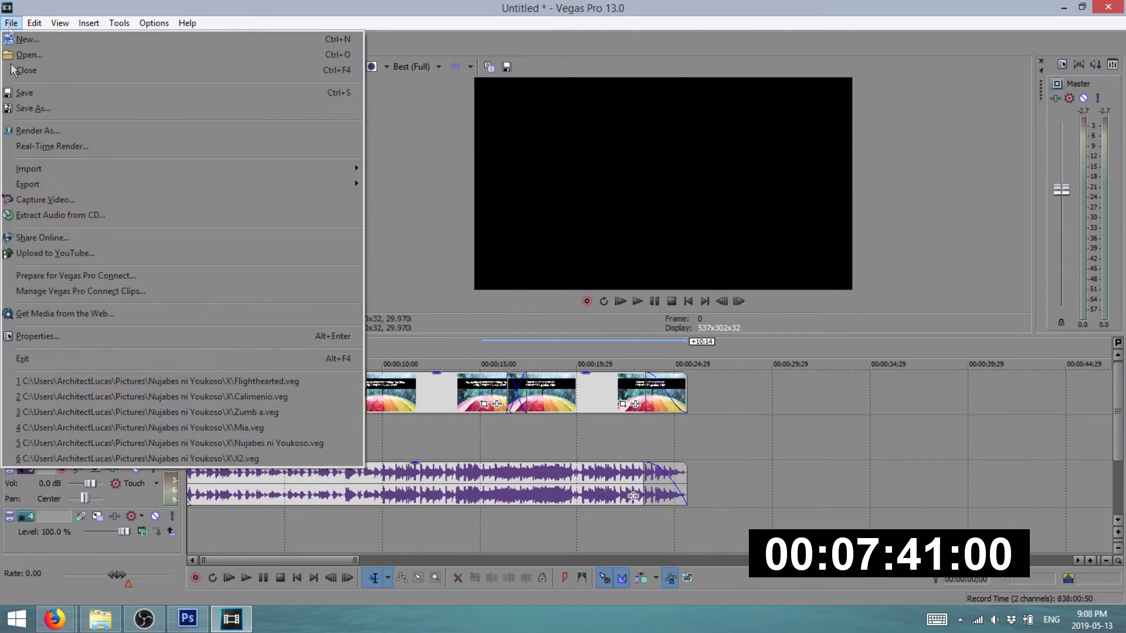
- Render APRIL SHOWERS ANNOUNCEMENT.mp4 with the MainConcept AVC/AAC Internet HD 1080p template
left_click(60, 132)
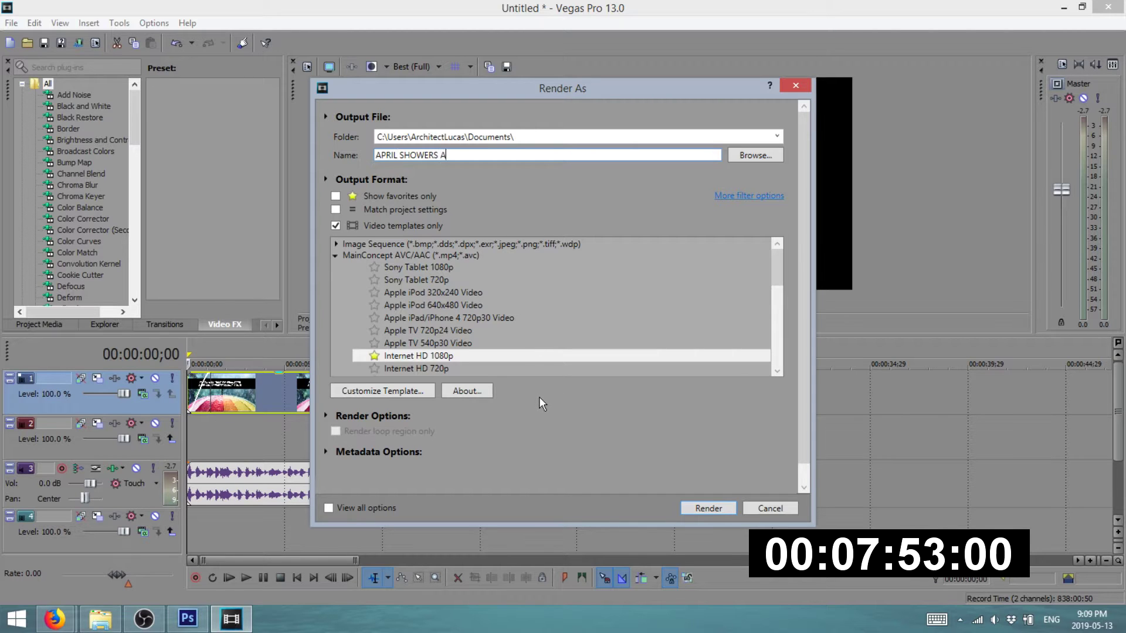
type("NT")
key("Return")
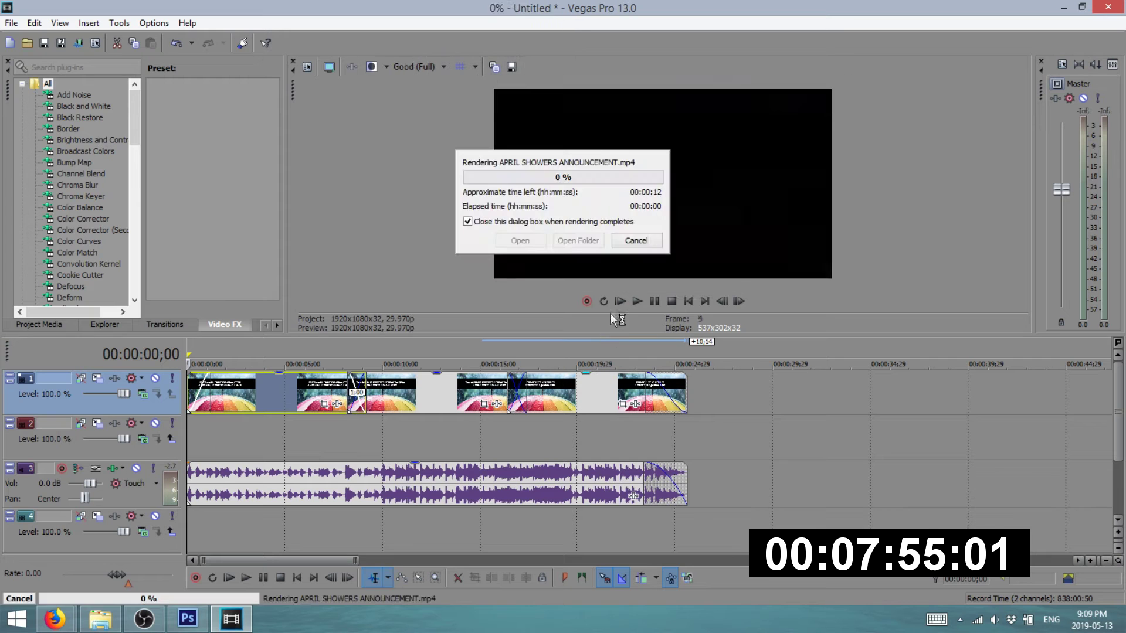
- Open YouTube's Upload video page in Firefox
mouse_move(55, 619)
left_click(75, 526)
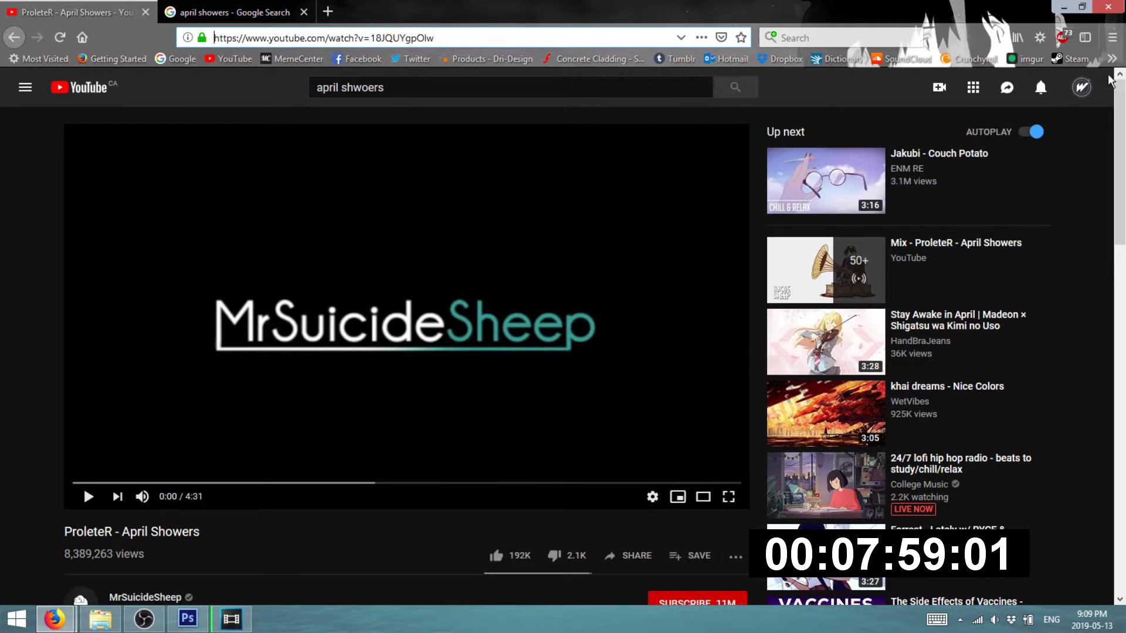
left_click(939, 86)
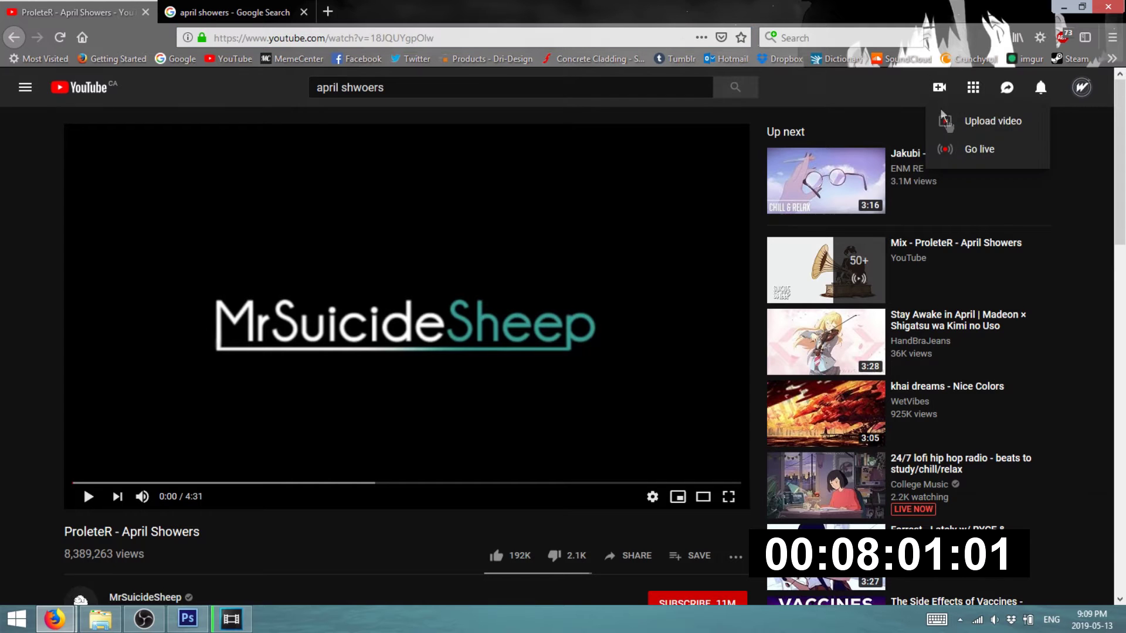
left_click(966, 134)
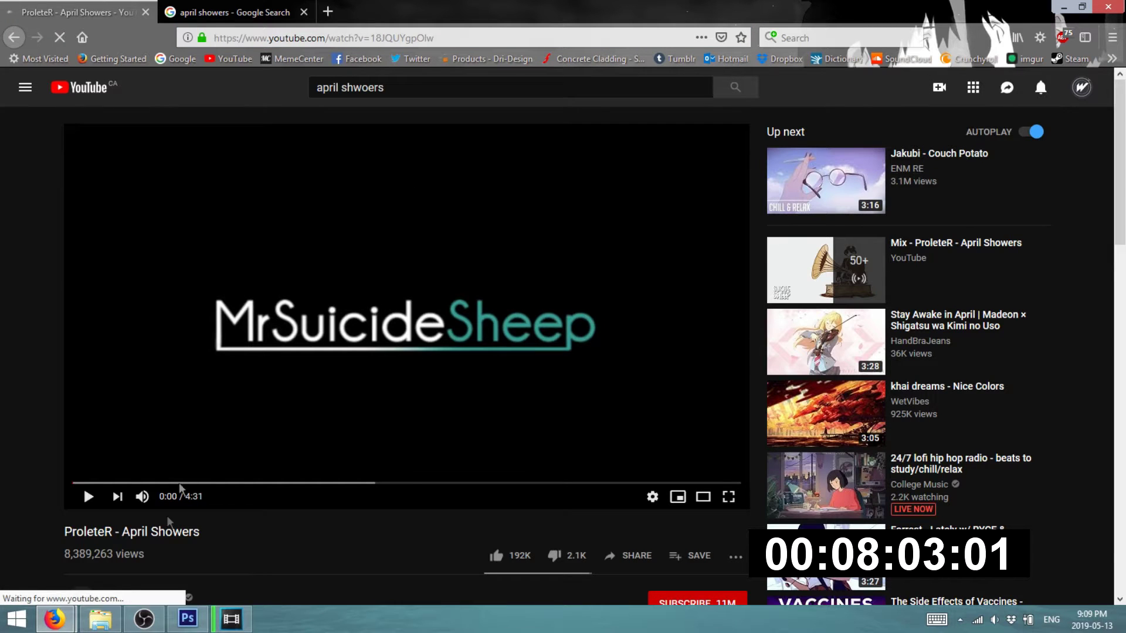
- Keep checking the Vegas render progress until it is nearly finished
left_click(235, 621)
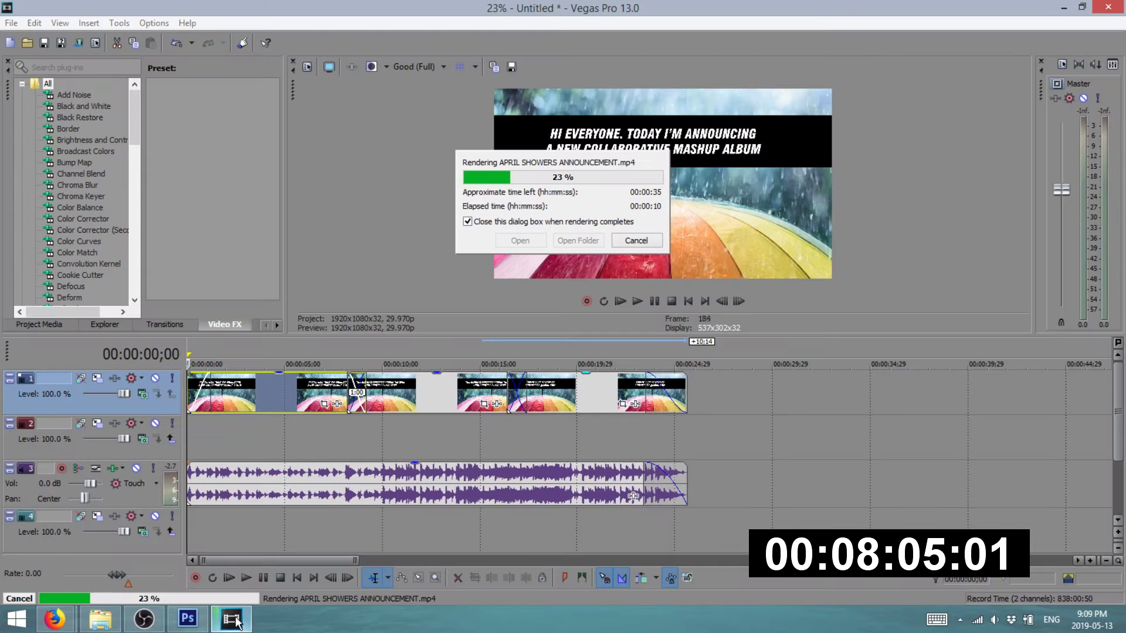
left_click(231, 620)
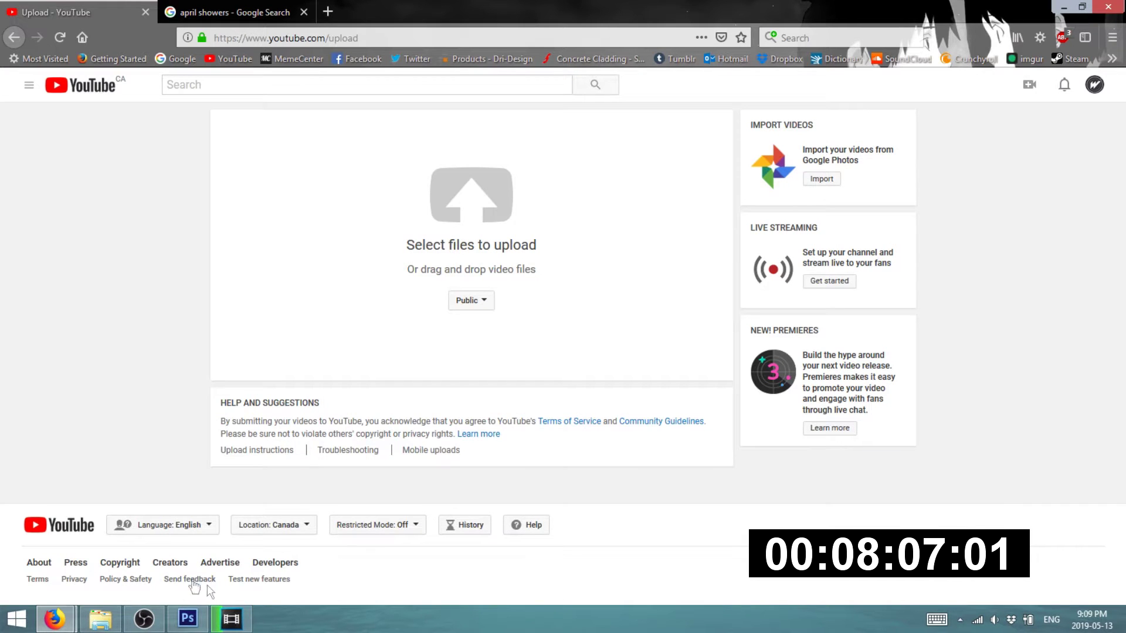
mouse_move(62, 621)
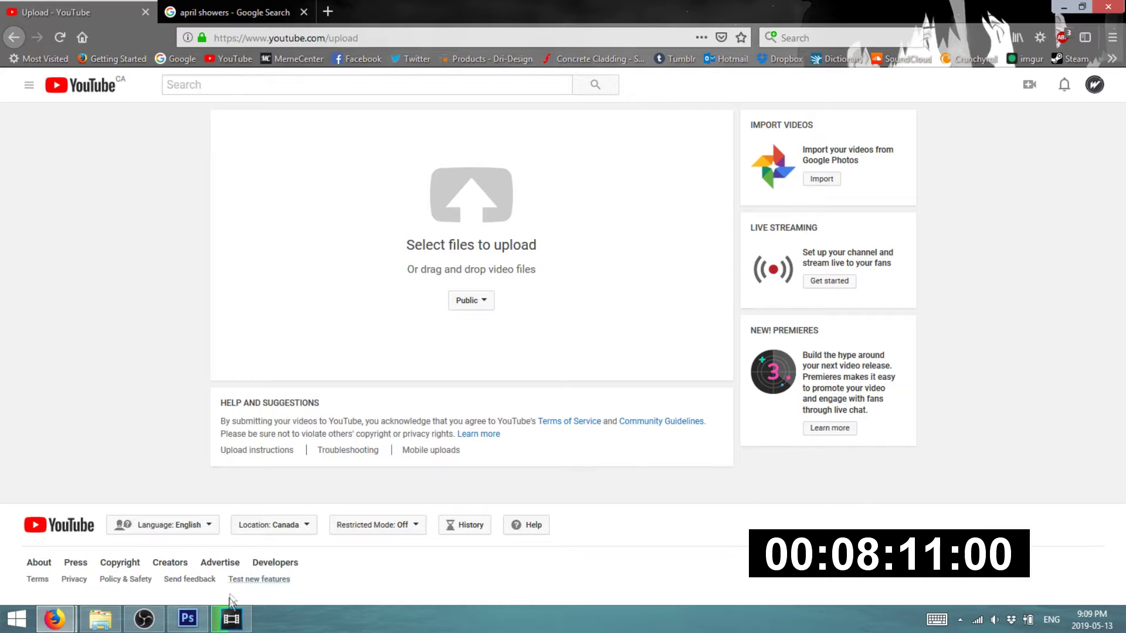
left_click(232, 620)
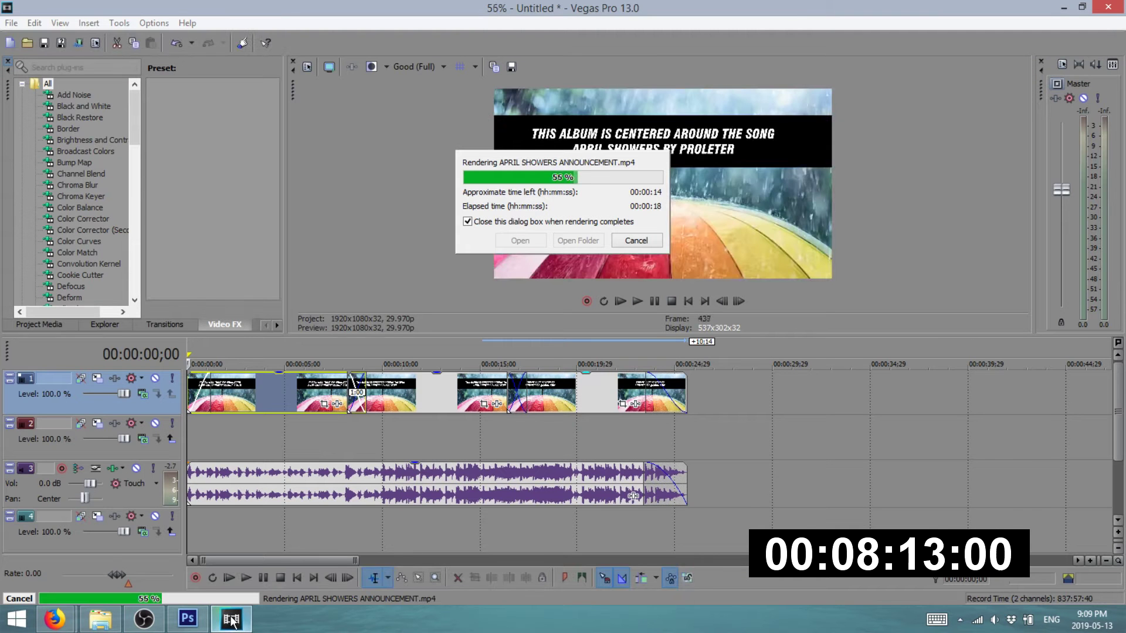
left_click(233, 621)
left_click(234, 621)
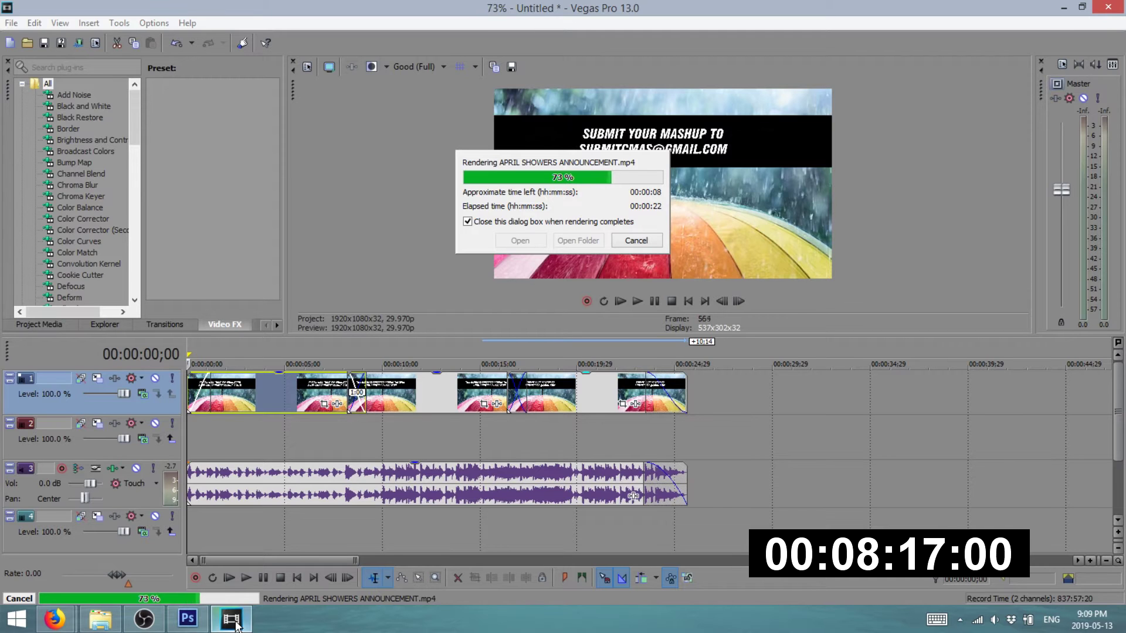
left_click(234, 622)
left_click(101, 619)
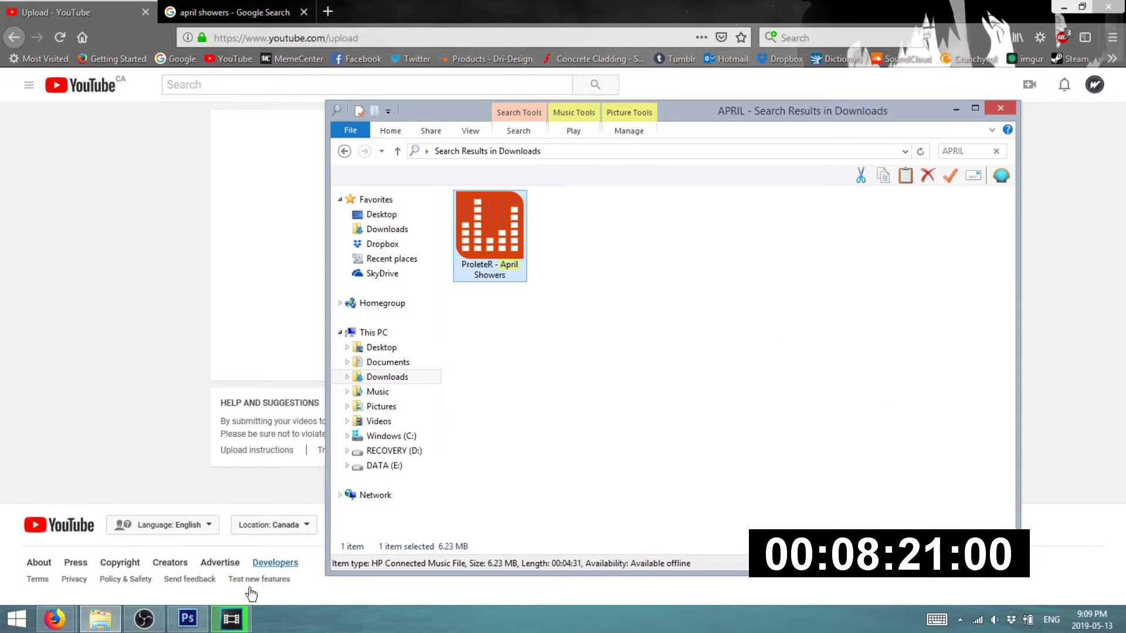
left_click(238, 621)
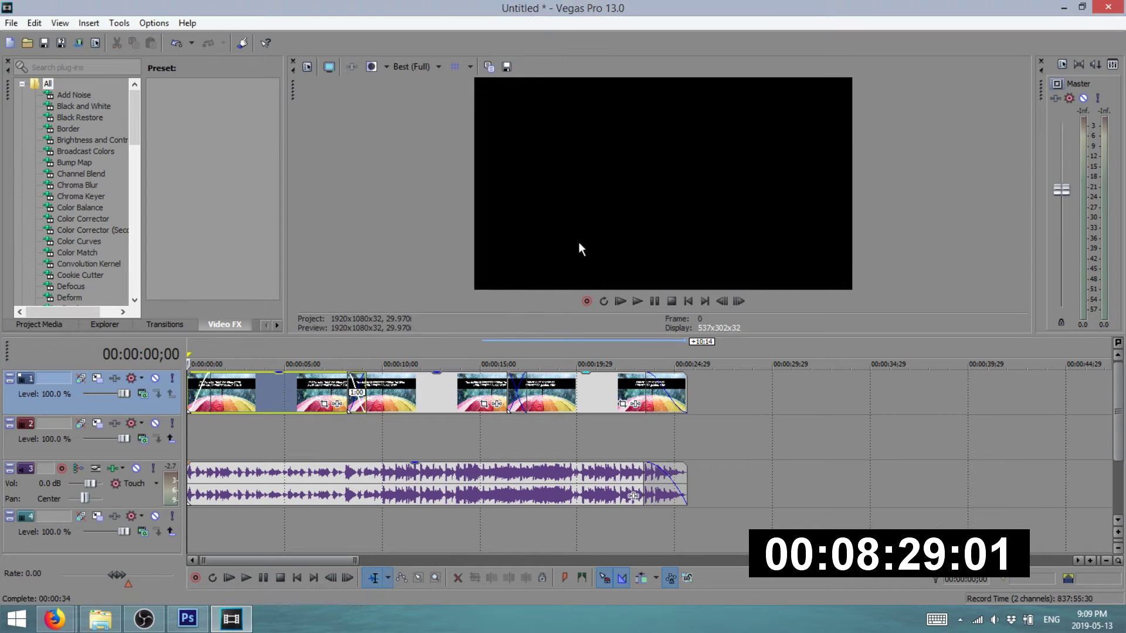
- Search the Start menu for 'APRIL SHOWERS AN' and open the video's Documents folder
left_click(10, 25)
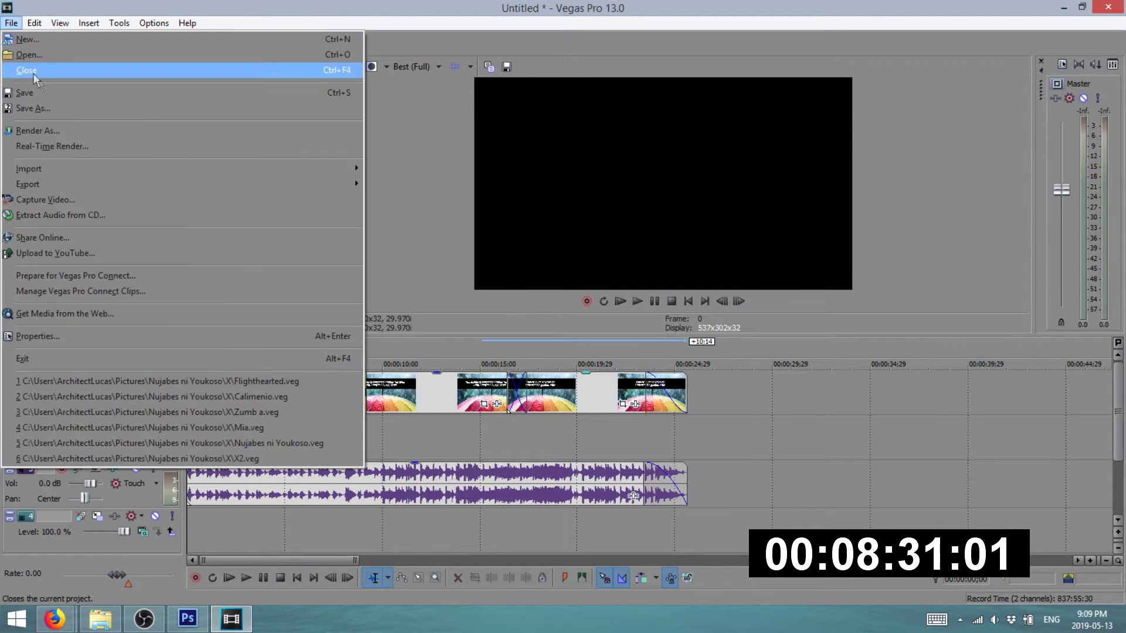
left_click(392, 239)
left_click(102, 624)
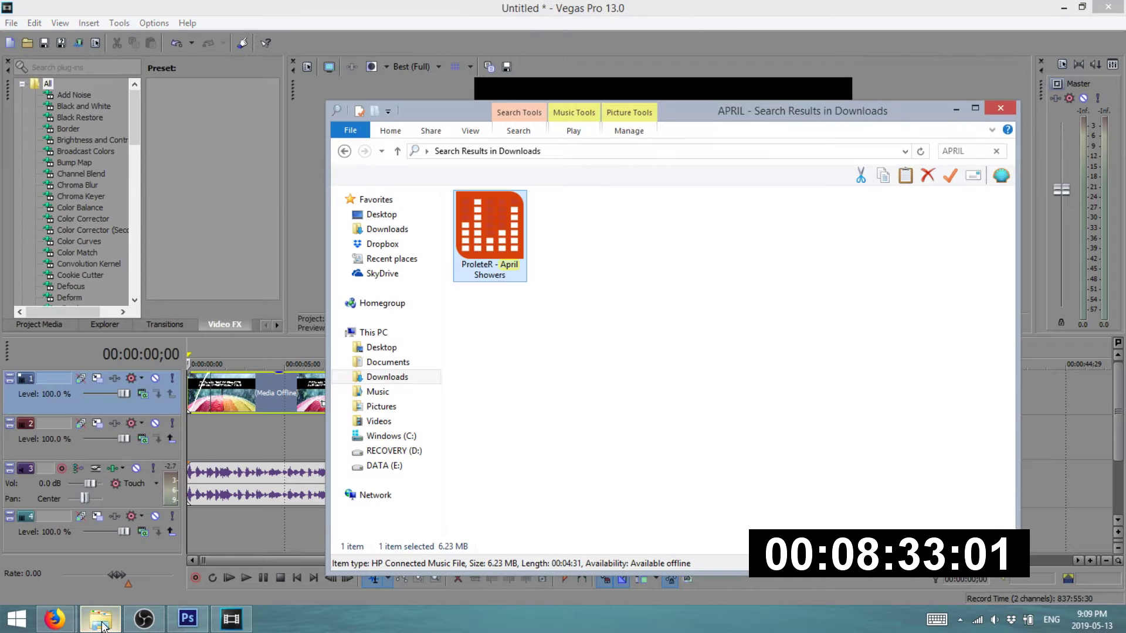
left_click(16, 620)
type("APRI")
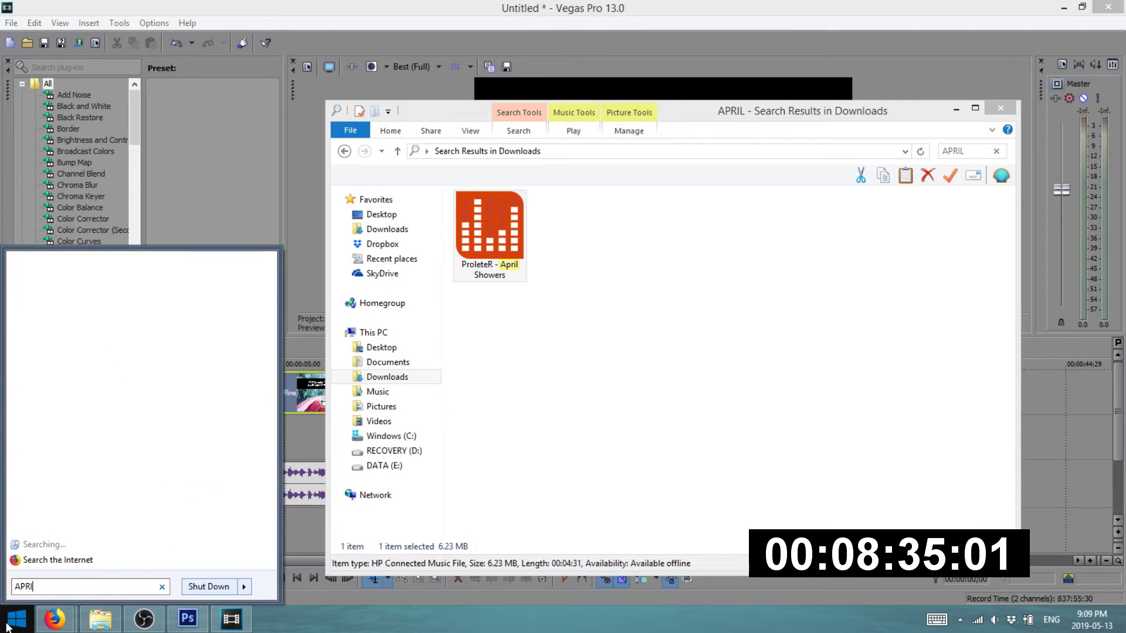
type("K SHO")
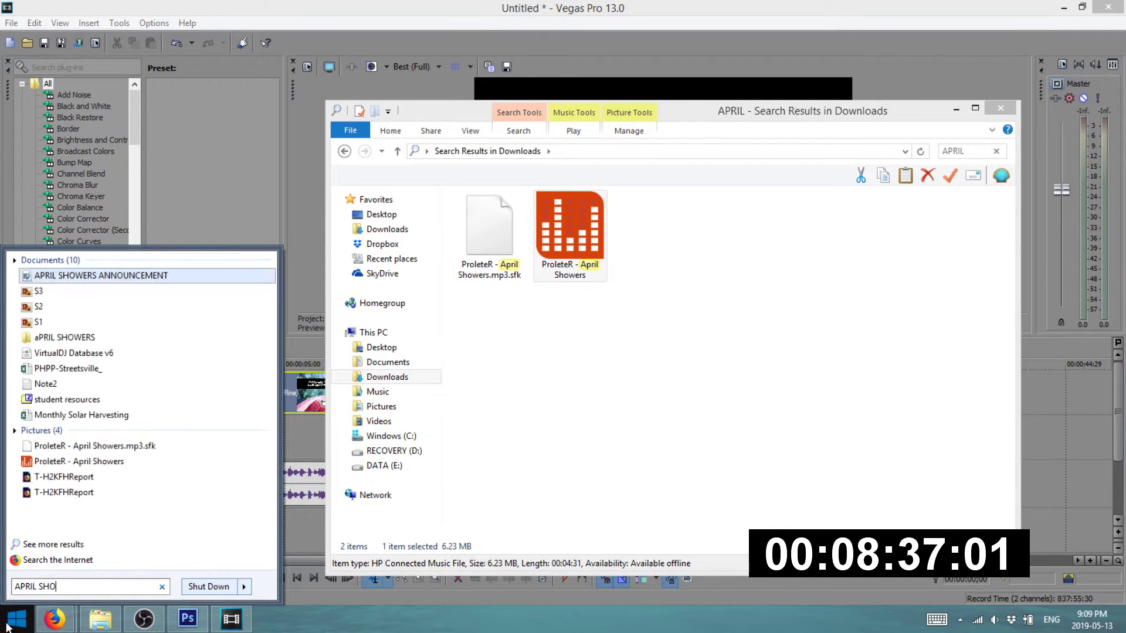
type("WERS AN")
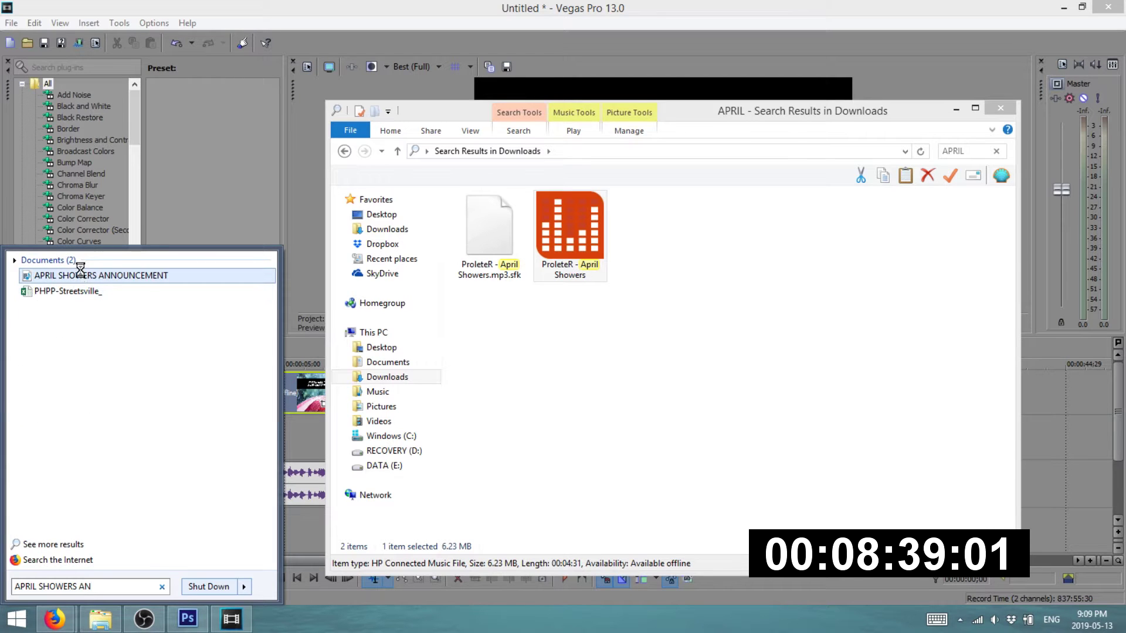
right_click(81, 271)
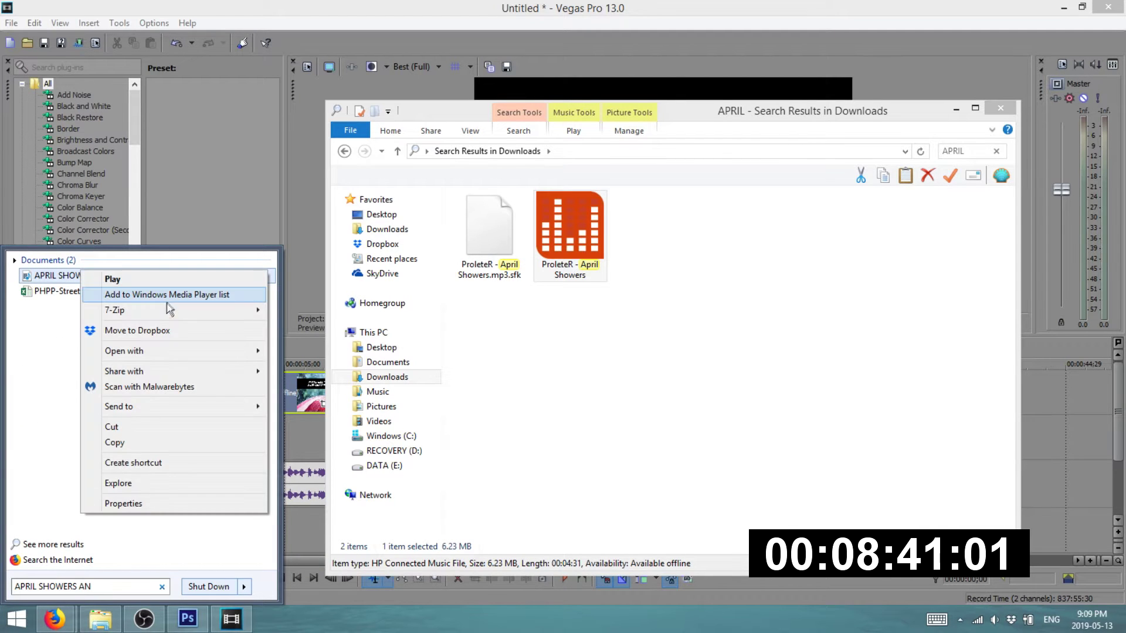
mouse_move(152, 357)
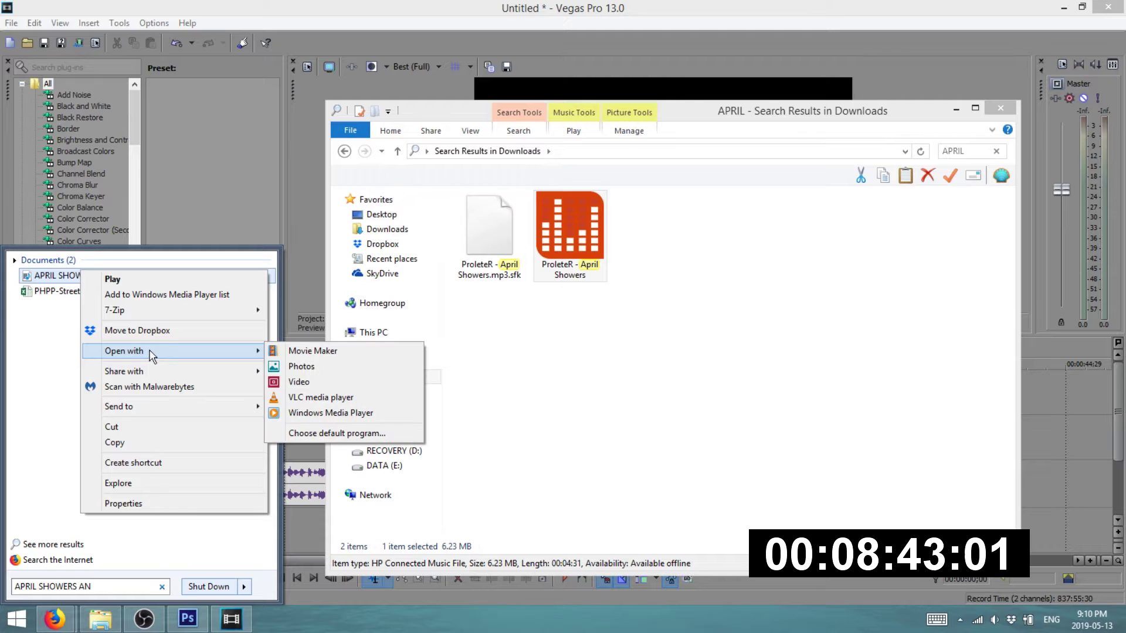
left_click(120, 482)
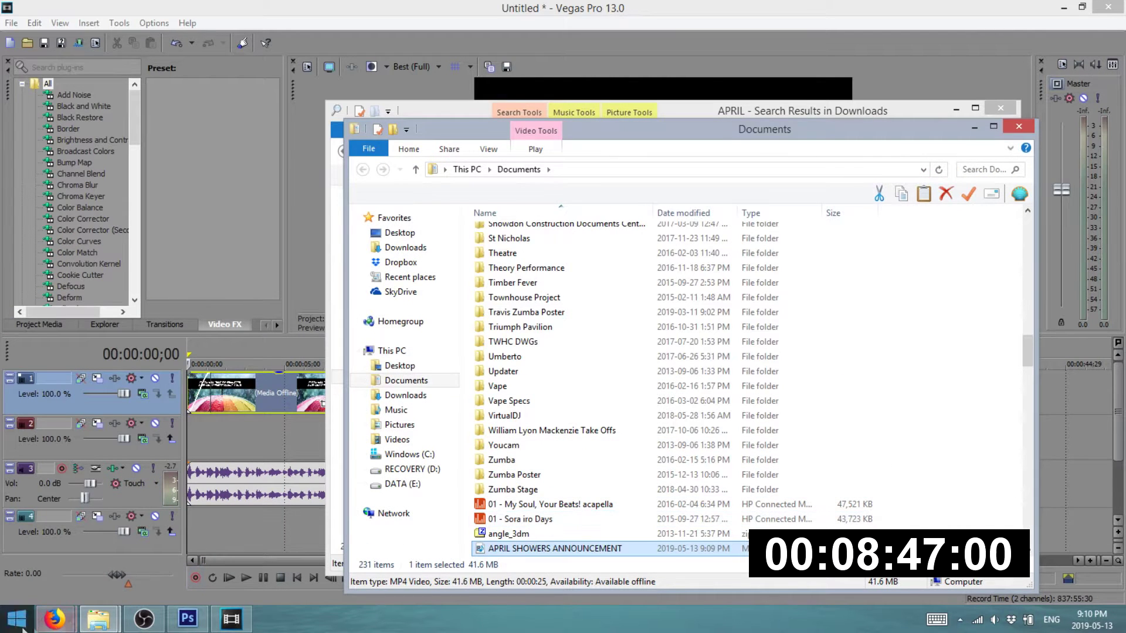
- Switch to the Gmail inbox window in Firefox
mouse_move(54, 619)
left_click(91, 543)
left_click(214, 535)
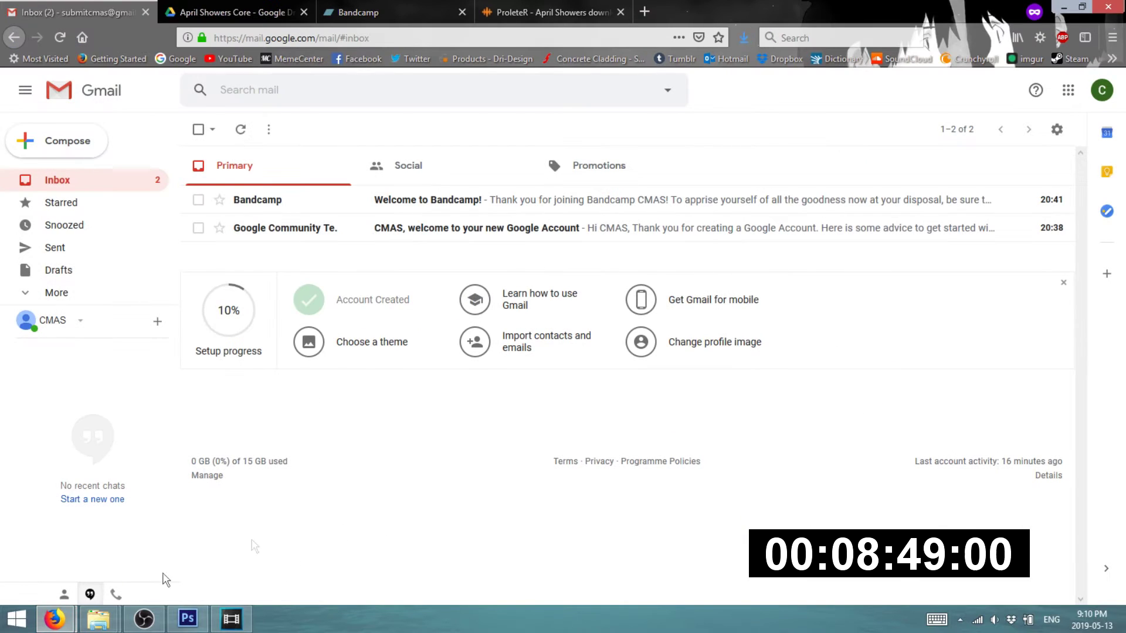
- Drag the APRIL SHOWERS ANNOUNCEMENT video onto YouTube's upload page and select its title
left_click(91, 542)
mouse_move(99, 619)
left_click(214, 561)
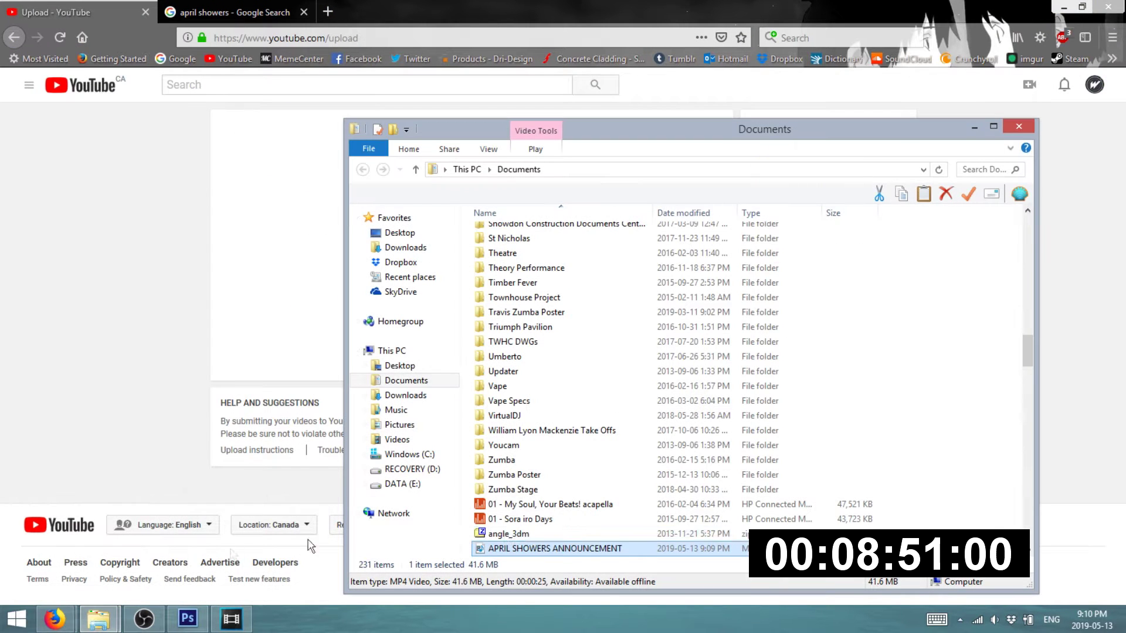
left_click_drag(551, 556, 297, 270)
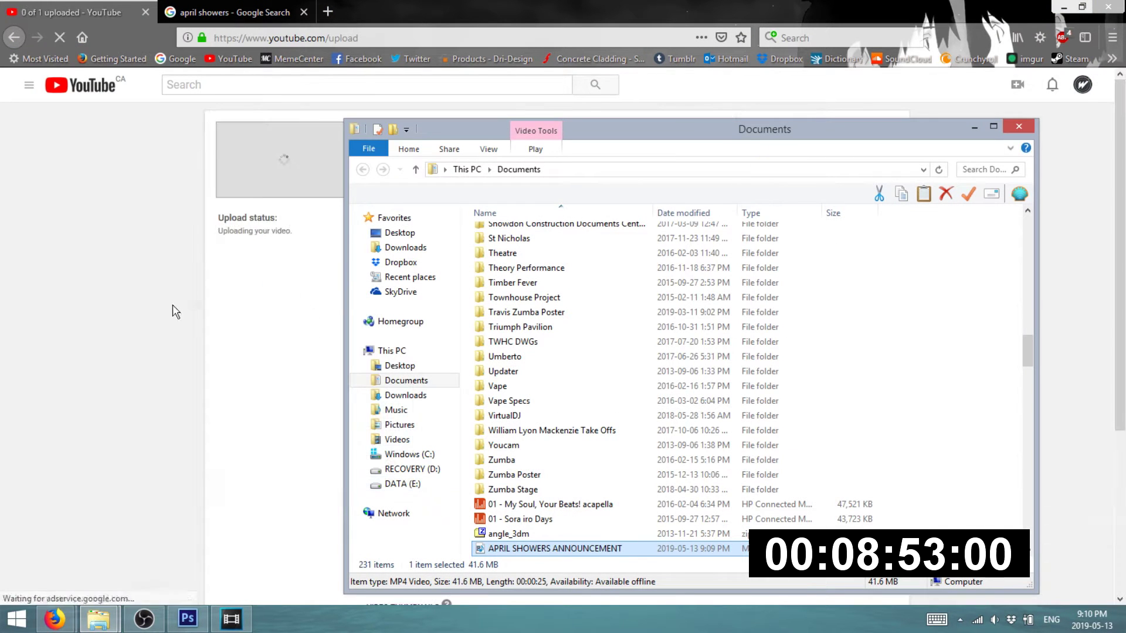
left_click(176, 311)
triple_click(463, 225)
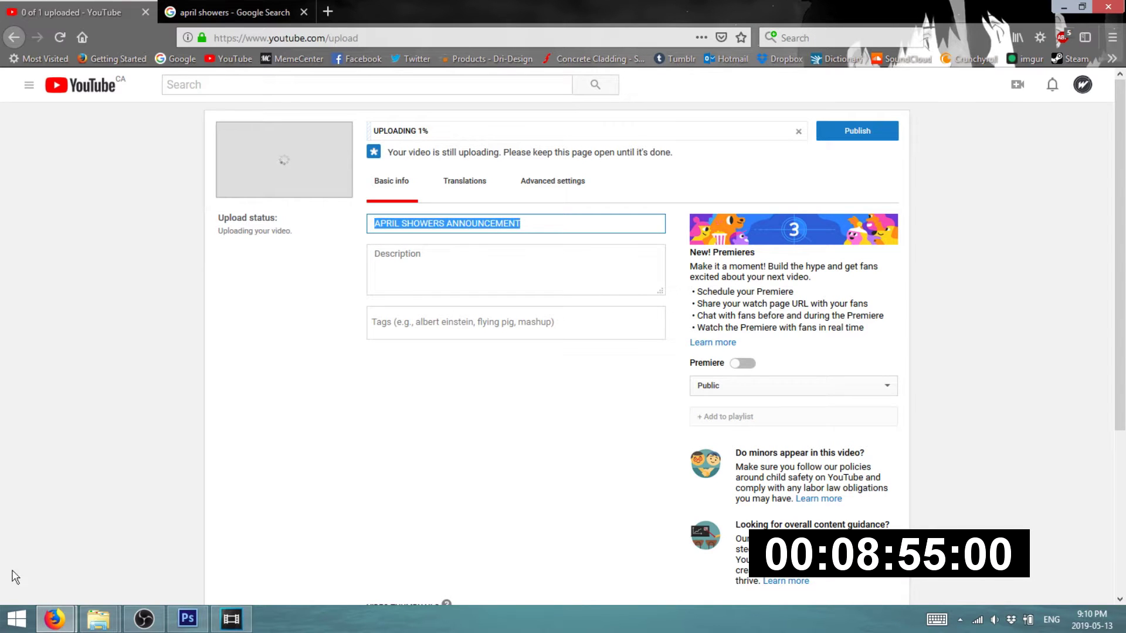
- Copy a shareable link to the April Showers Core Drive folder
left_click(56, 623)
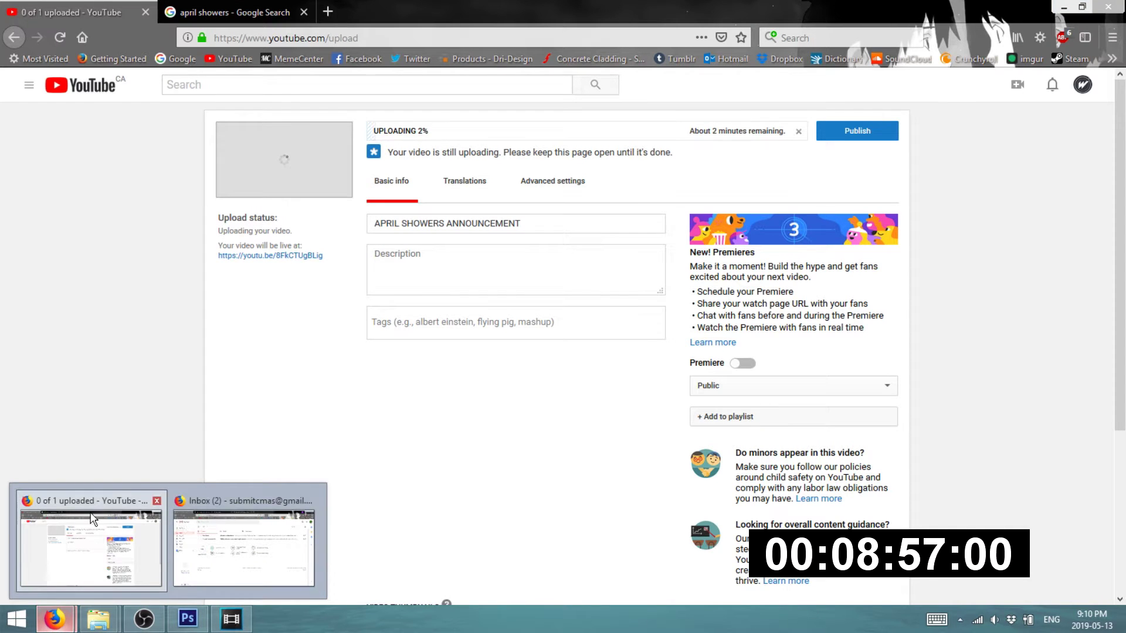
left_click(183, 553)
key("ctrl+Tab")
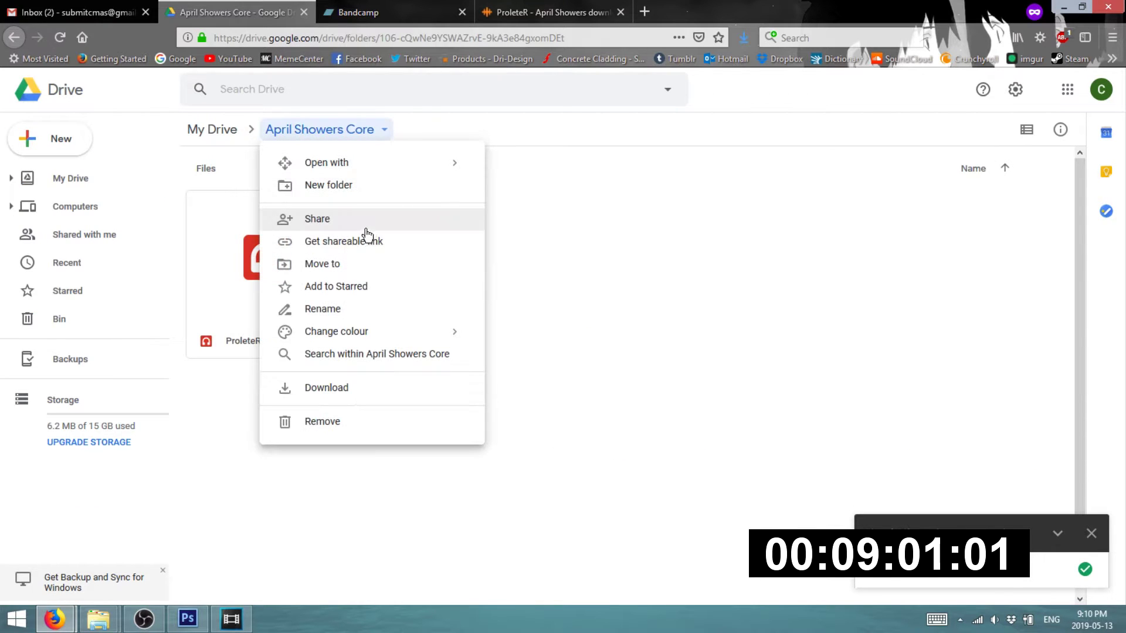
left_click(367, 242)
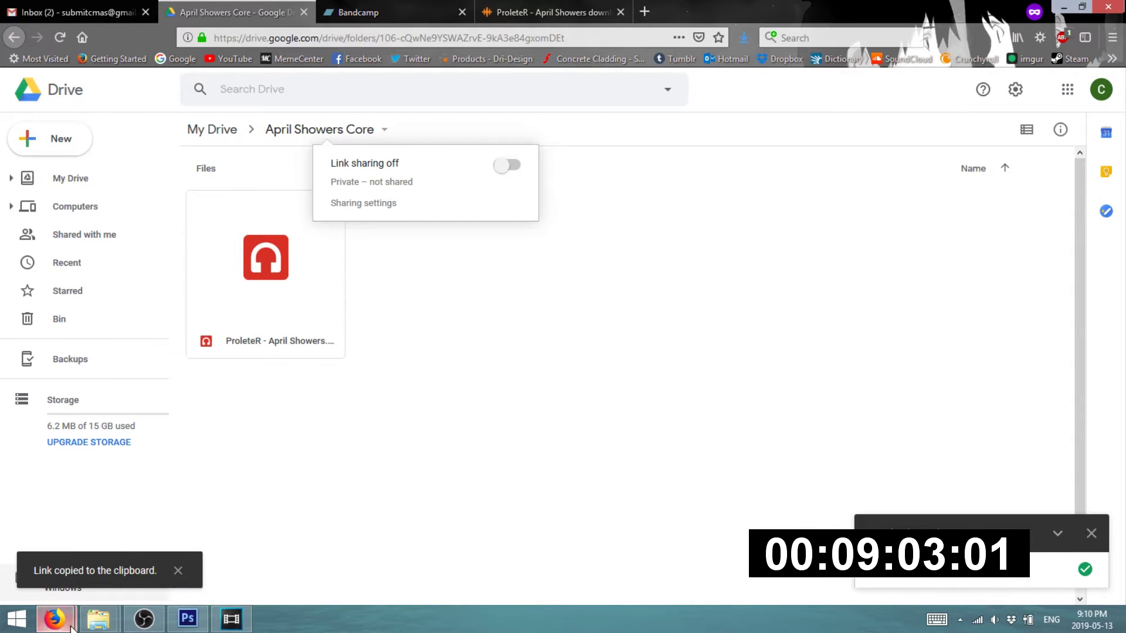
mouse_move(55, 619)
left_click(82, 534)
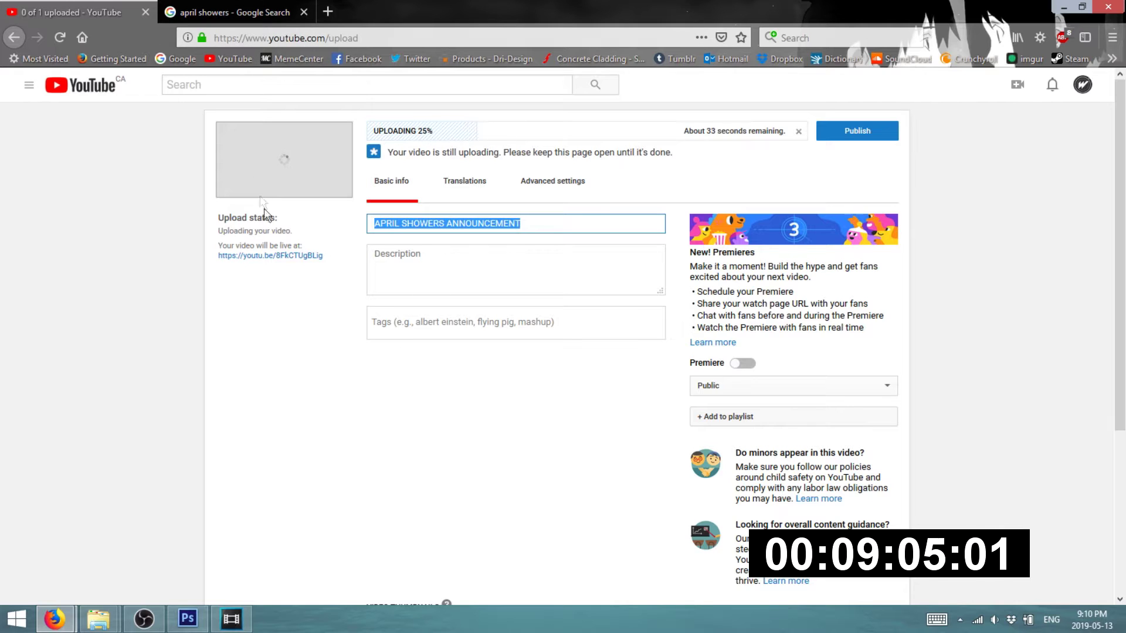
- Title the video 'April Showers Collaborative Mashup Album'
type("April Showers C")
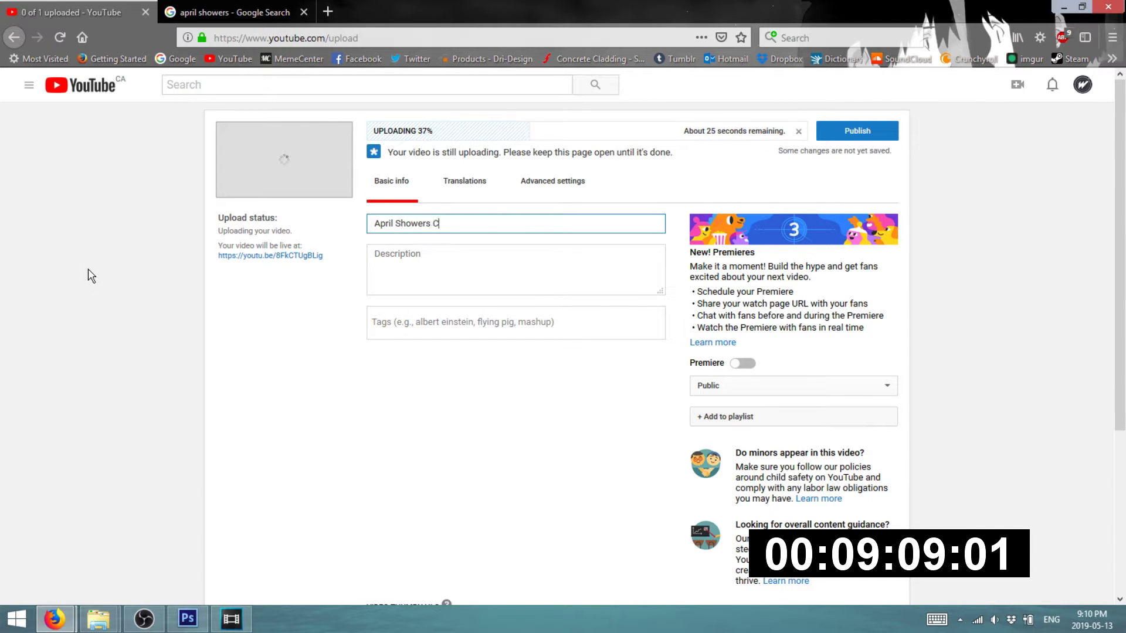
key("BackSpace")
key("BackSpace")
type("llaborative Mashup Alu")
type("um [ANNOUNCEMENT")
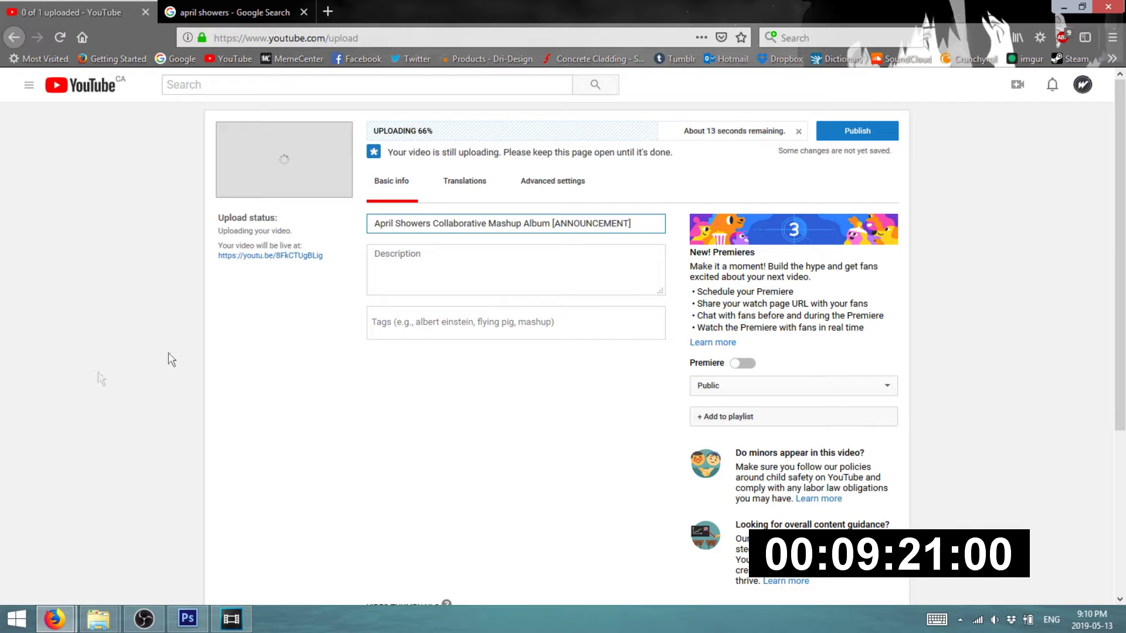
- Start the description with 'Resources:' followed by the pasted Drive folder link
left_click(427, 274)
type("Resources:")
key("ctrl+v")
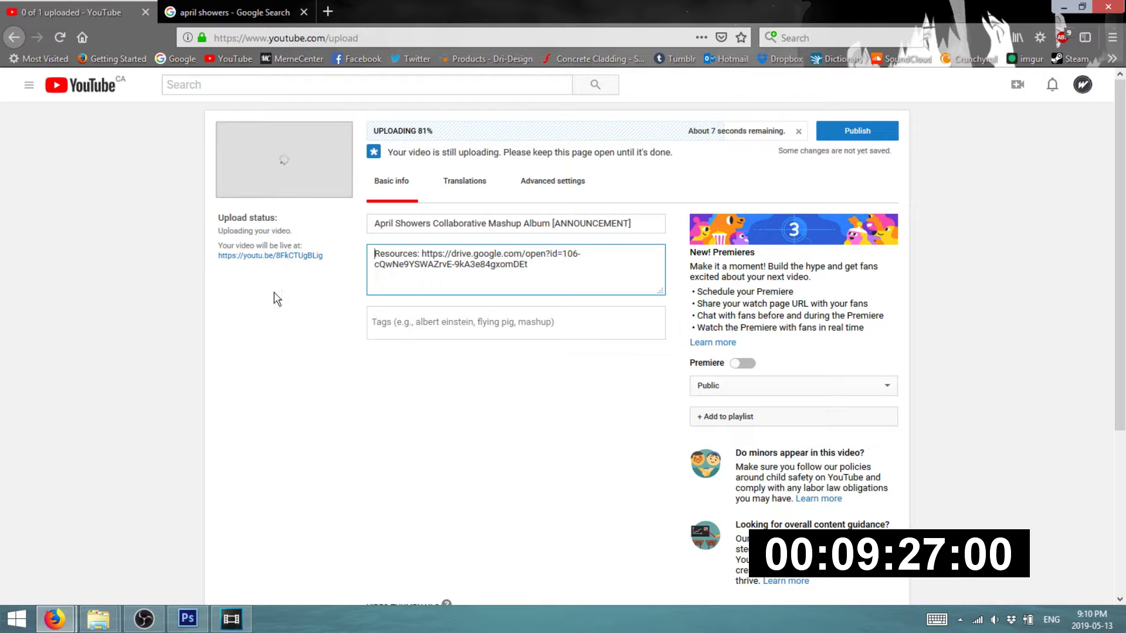
key("ctrl+Home")
key("Return")
key("Return")
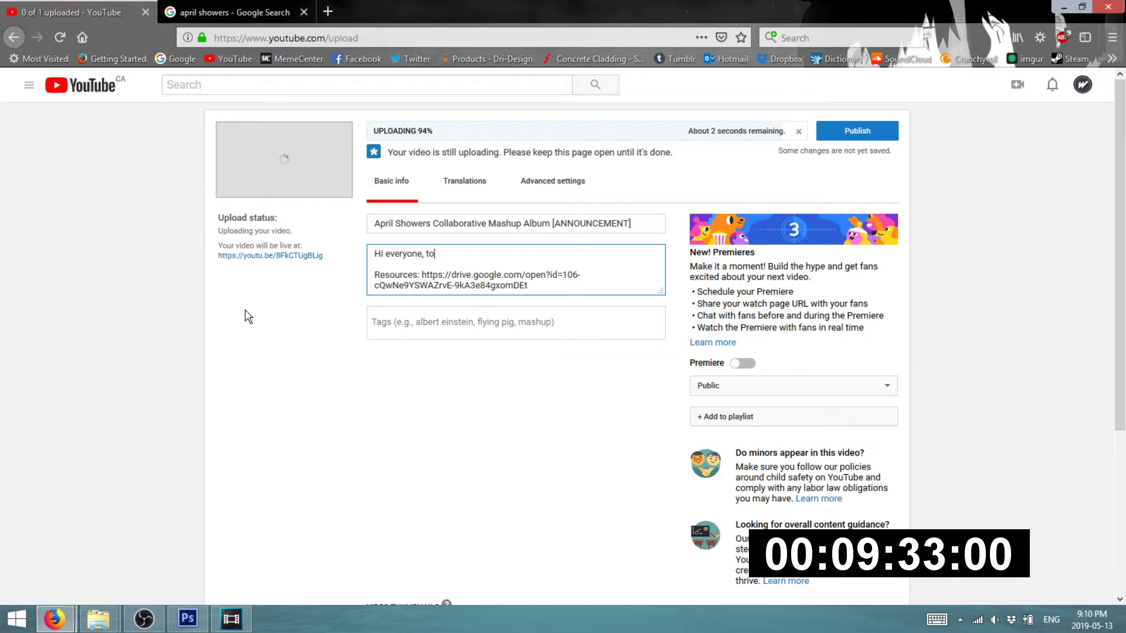
- Add submission instructions above, with the submission e-mail address and social media link request
type("Hope you can all contribute! Leave your submiss")
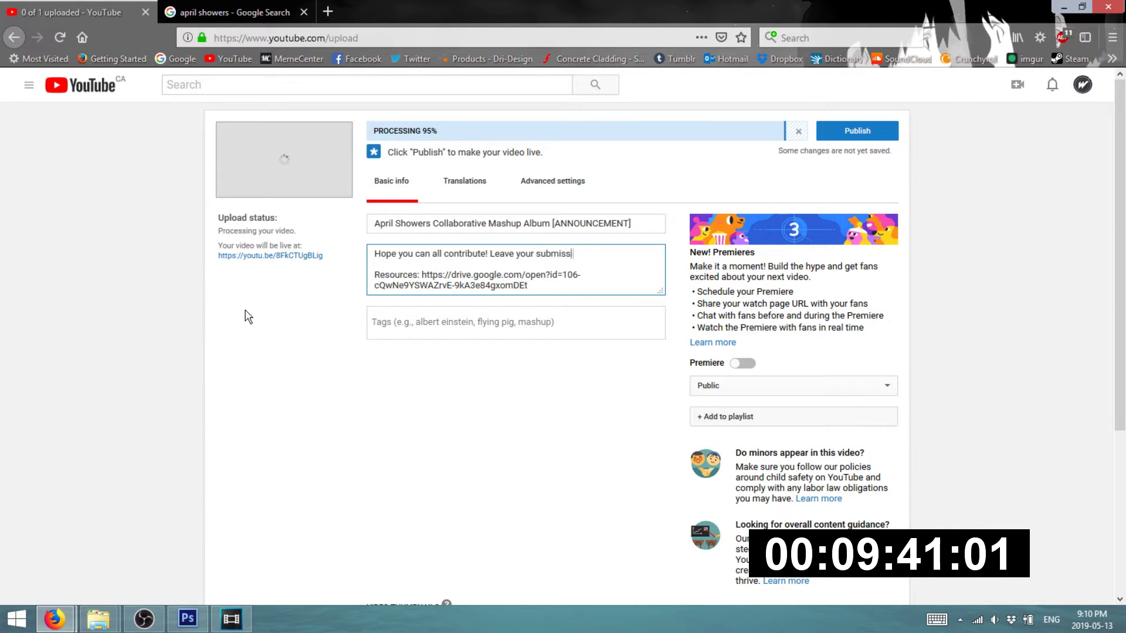
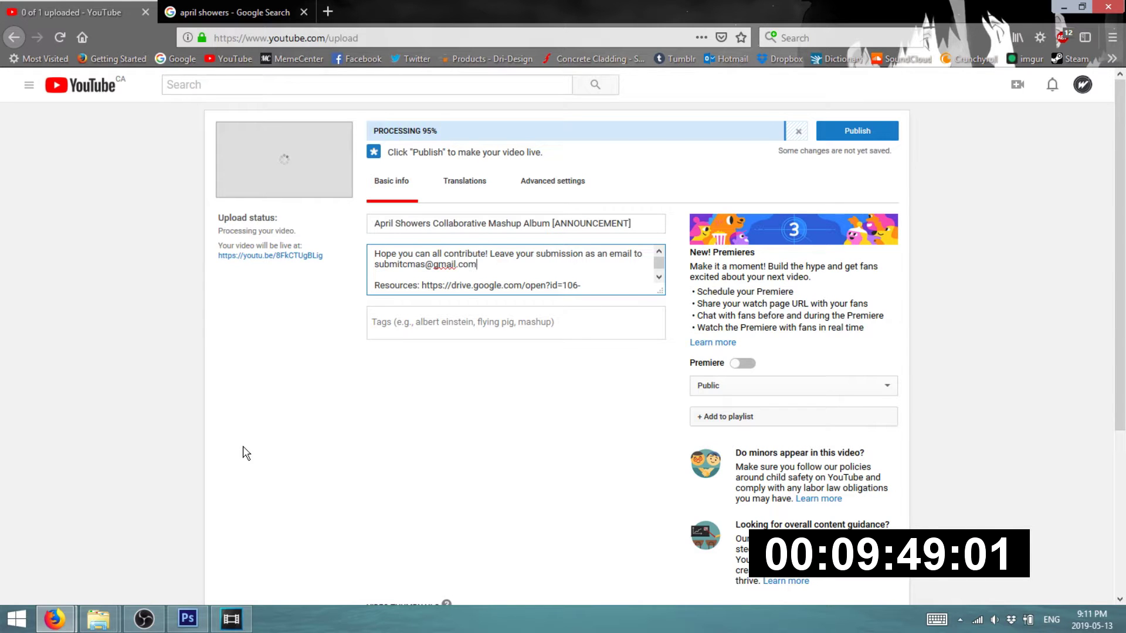
type(". Deadline ")
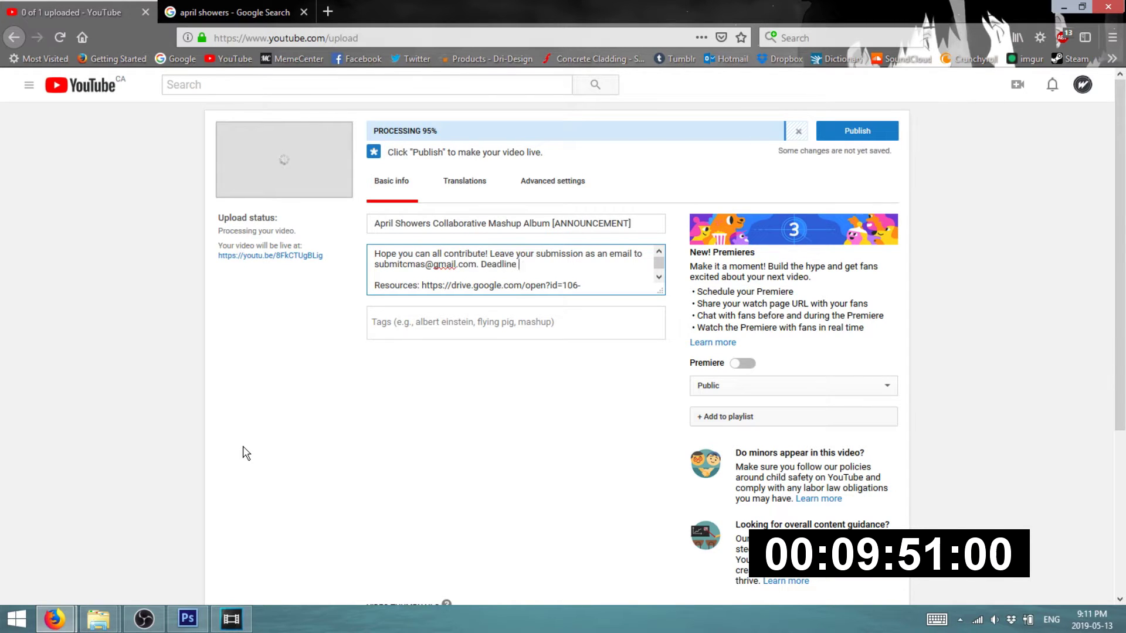
type("is as soon as possibl")
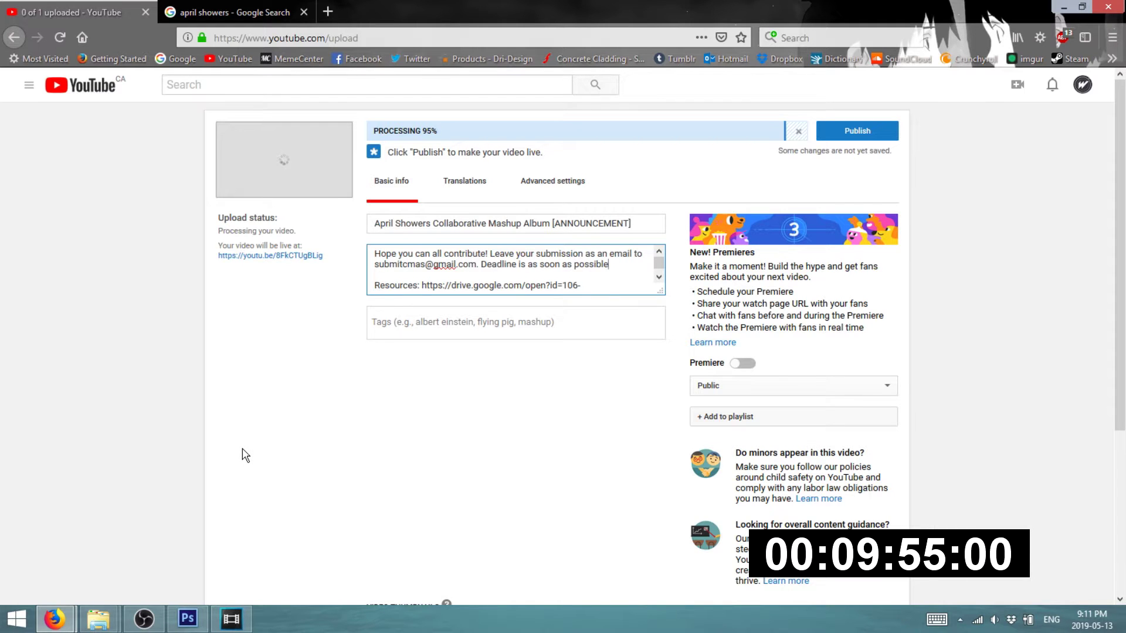
type("e")
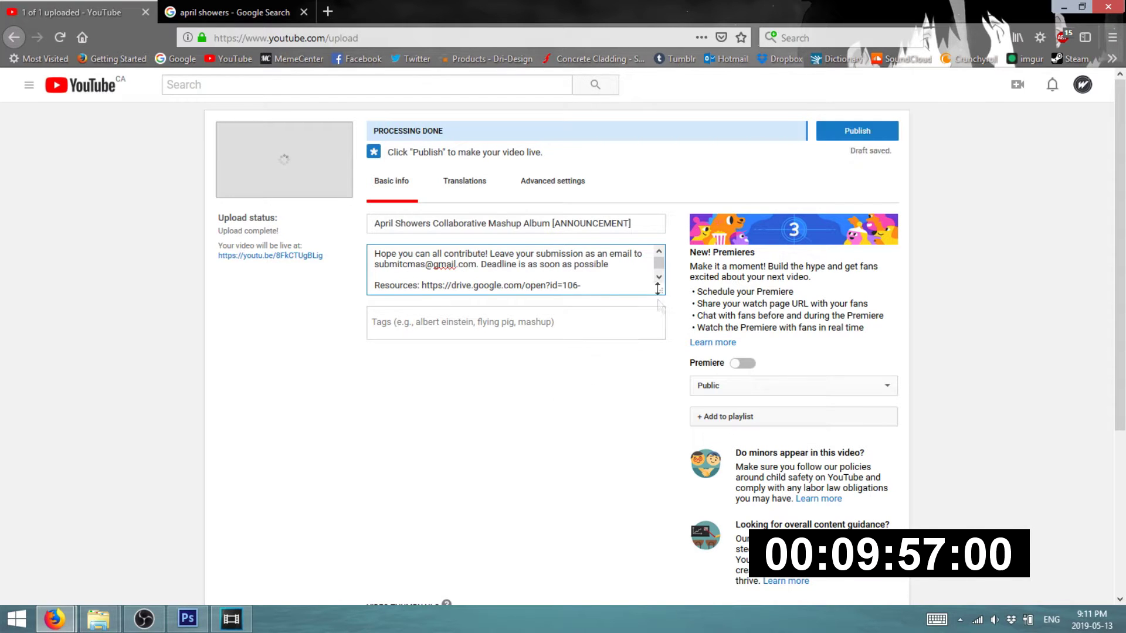
type(". Leave cre")
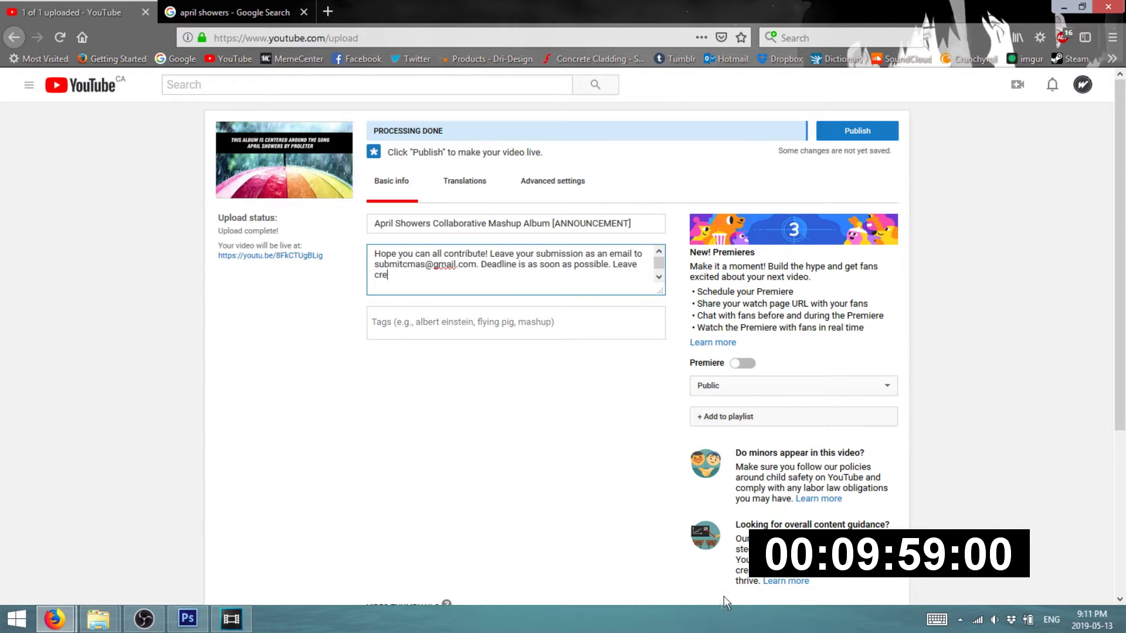
key("BackSpace")
key("BackSpace")
key("BackSpace")
key("BackSpace")
key("BackSpace")
key("BackSpace")
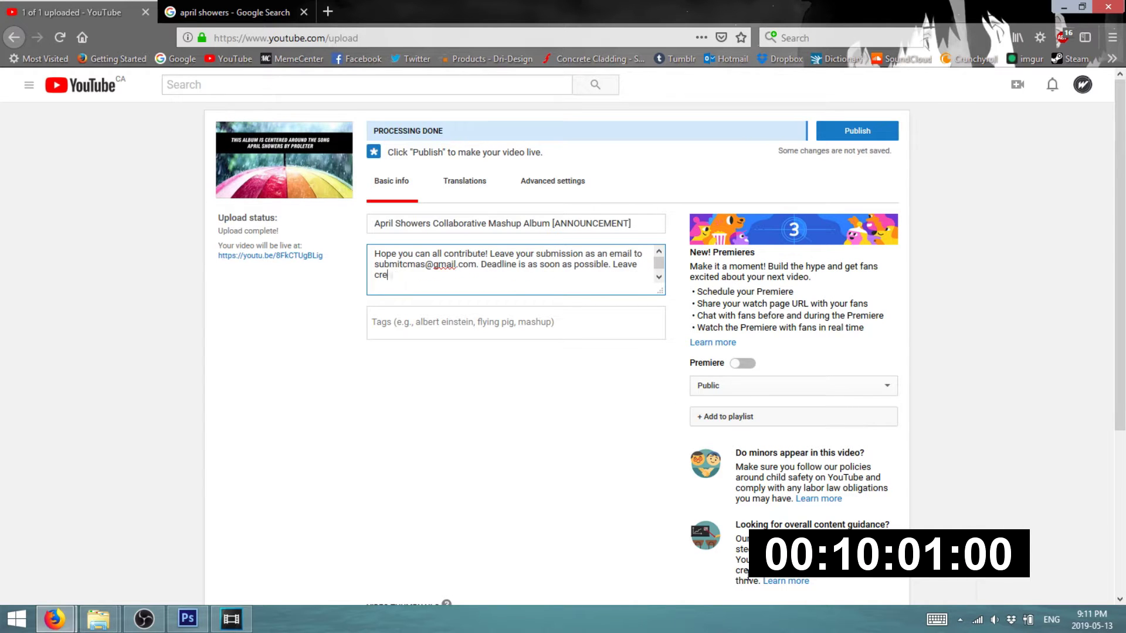
type("a link to your social media/channel")
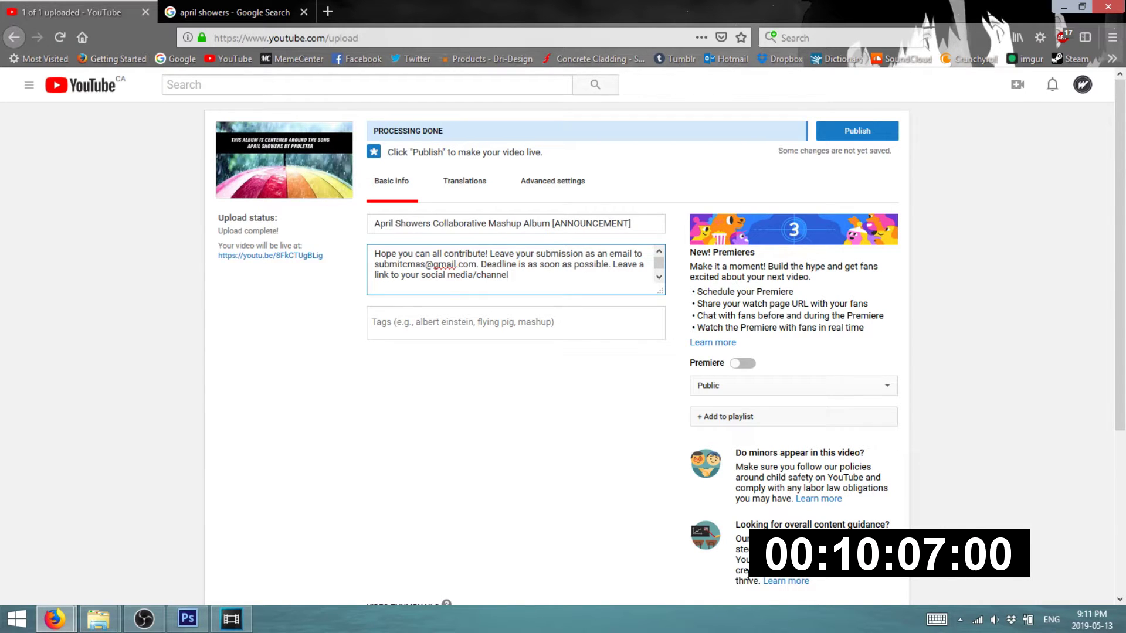
type(" to be featured. Mashup must be ov")
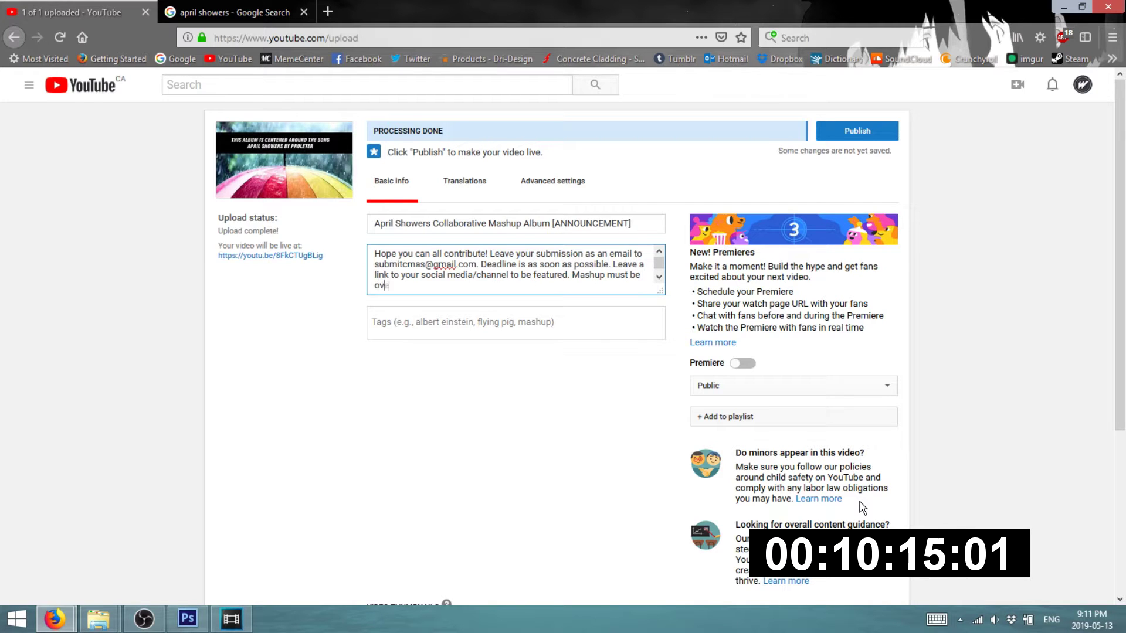
type("er")
key("BackSpace")
type("lly complete and in sync")
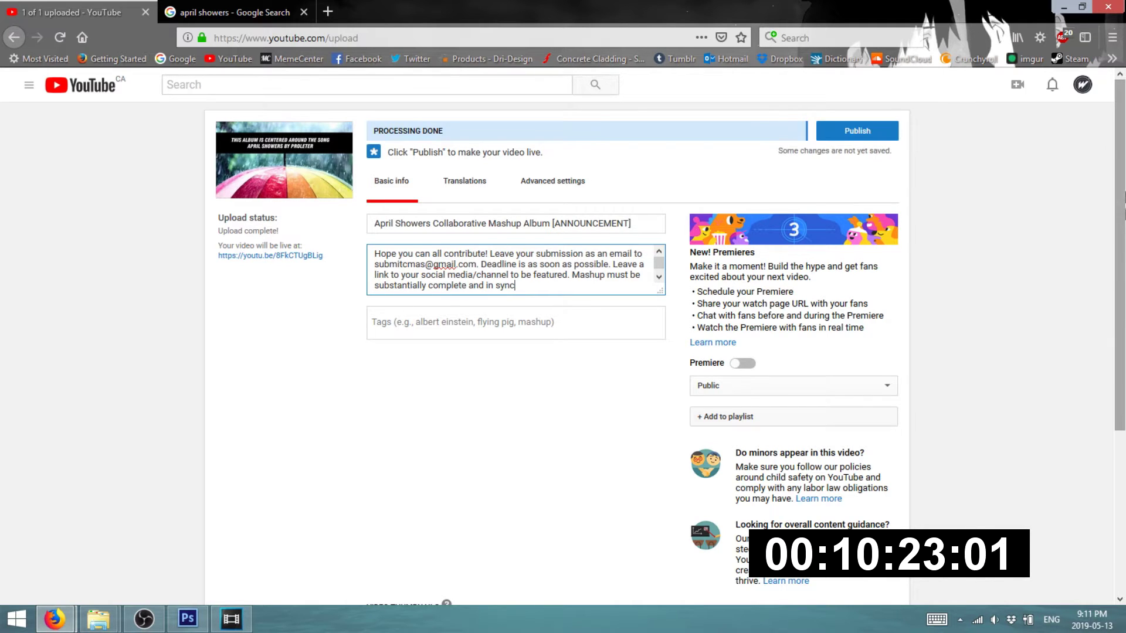
left_click(857, 131)
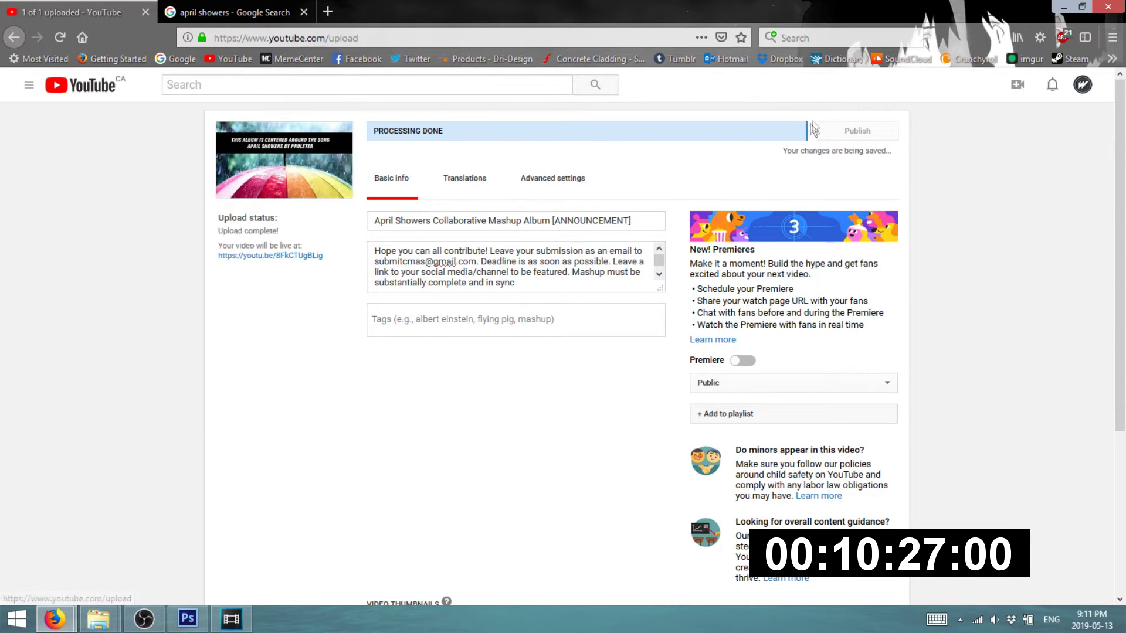
- Open the announcement's watch page, select its URL, and load the Discord website in another tab
left_click(570, 135)
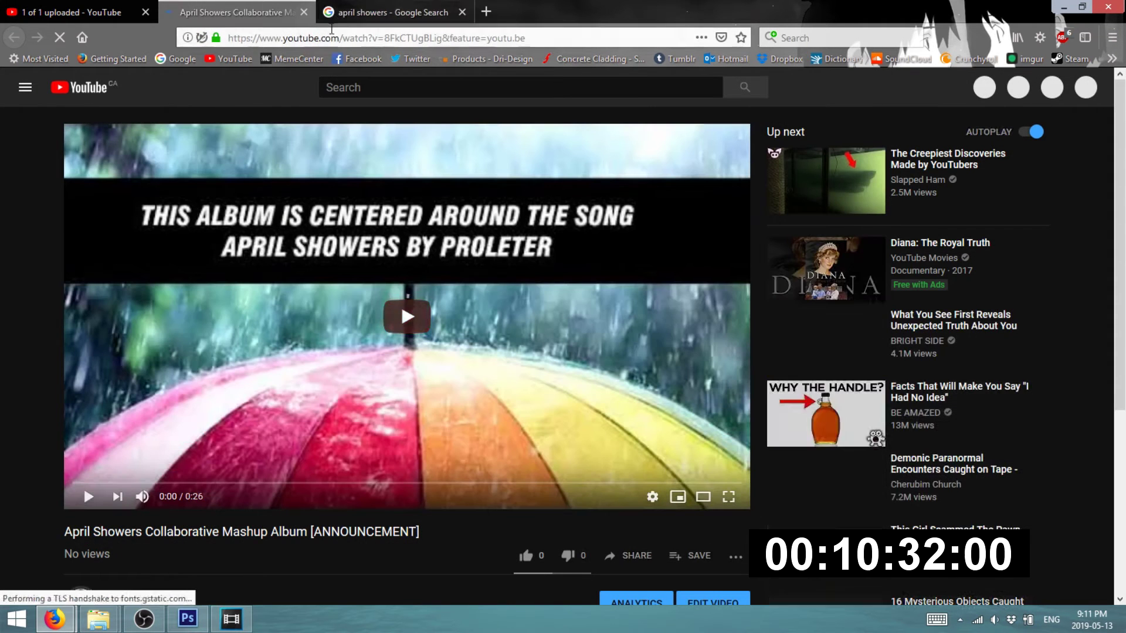
left_click(332, 37)
key("ctrl+c")
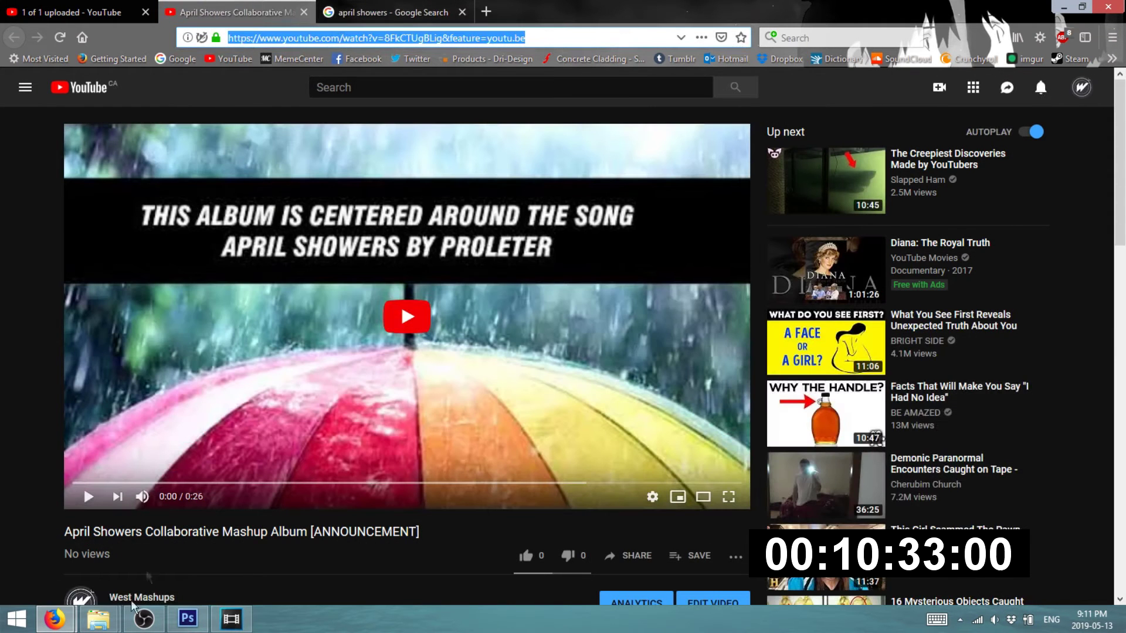
left_click(56, 622)
left_click(437, 8)
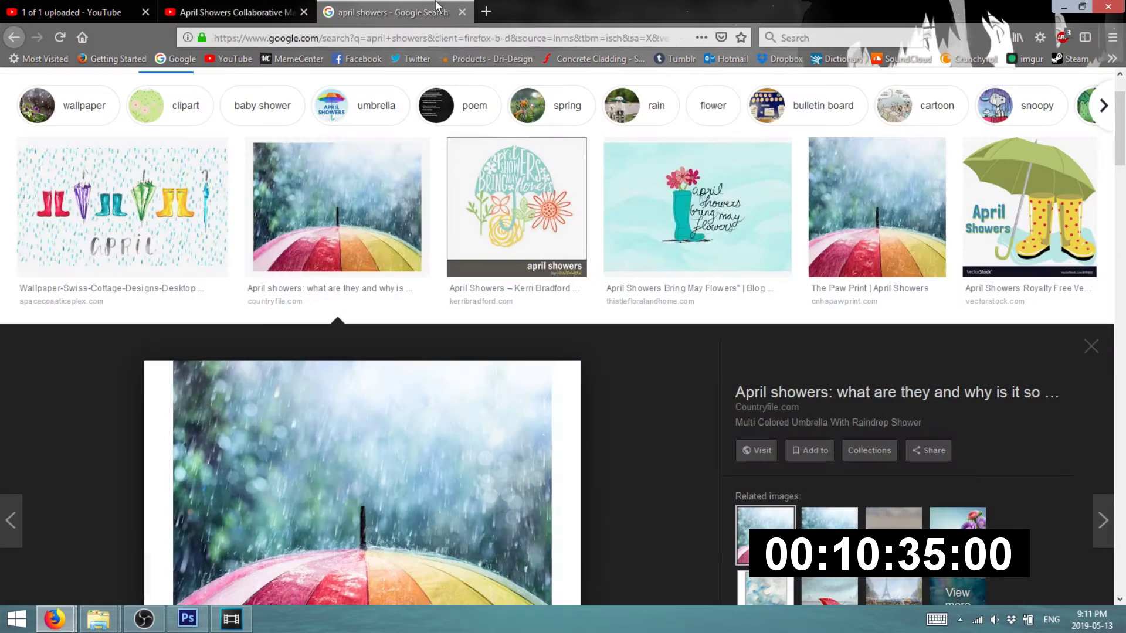
left_click(405, 36)
type("discordapp.com/")
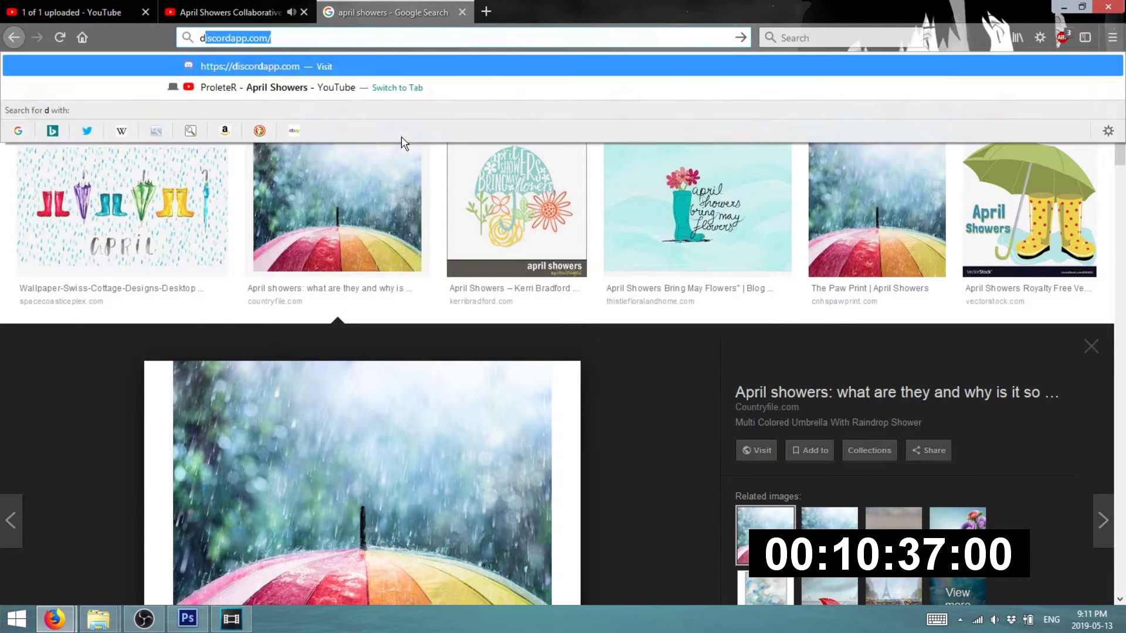
key("Return")
- Launch the Discord web app and expand the announcement video's full description
left_click(278, 5)
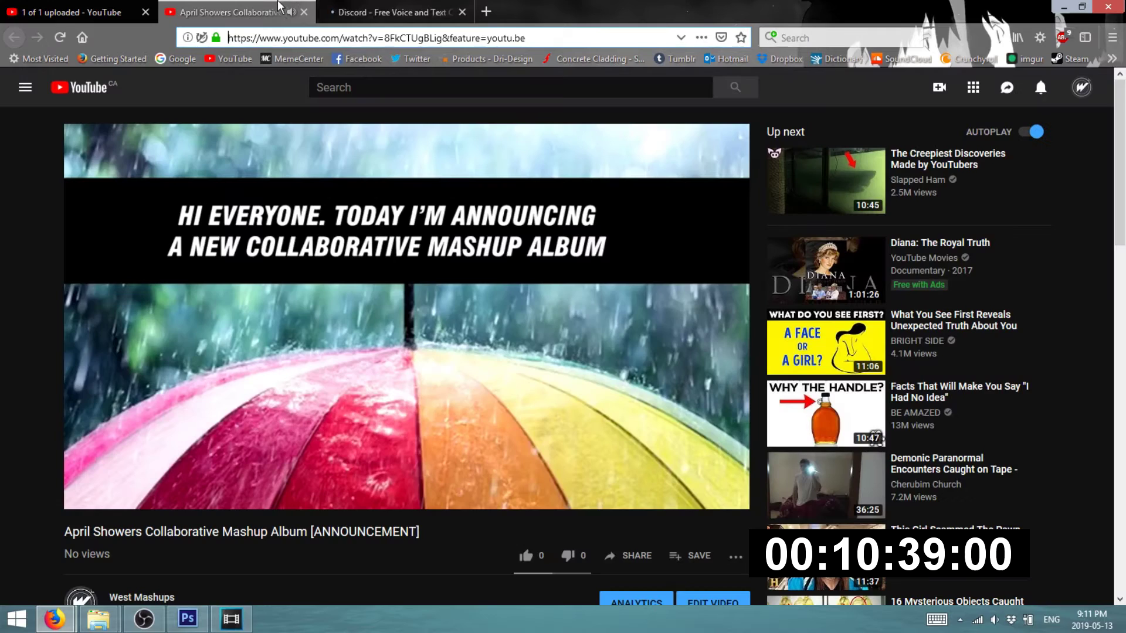
left_click(397, 6)
left_click(628, 290)
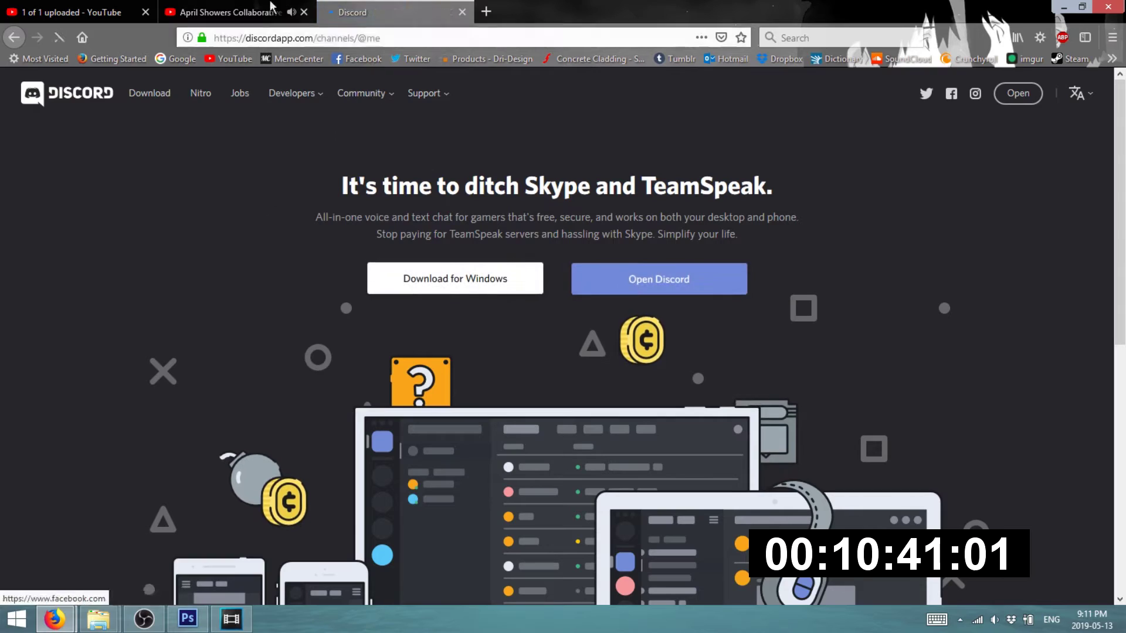
left_click(242, 5)
scroll(152, 416, "down", 6)
left_click(144, 328)
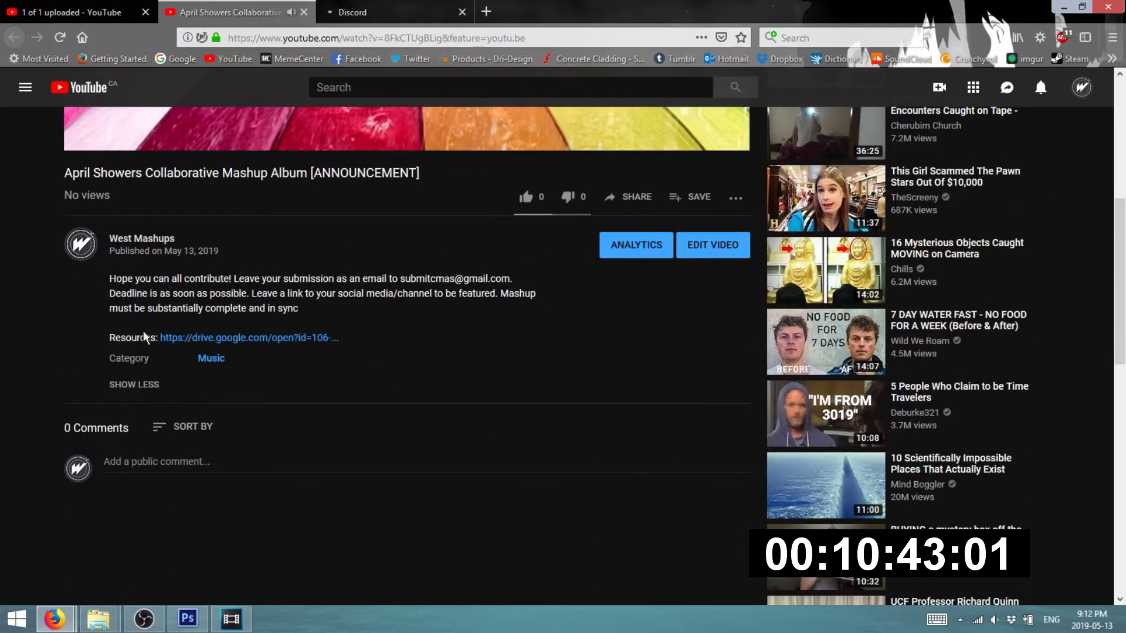
scroll(561, 377, "up", 3)
left_click(375, 11)
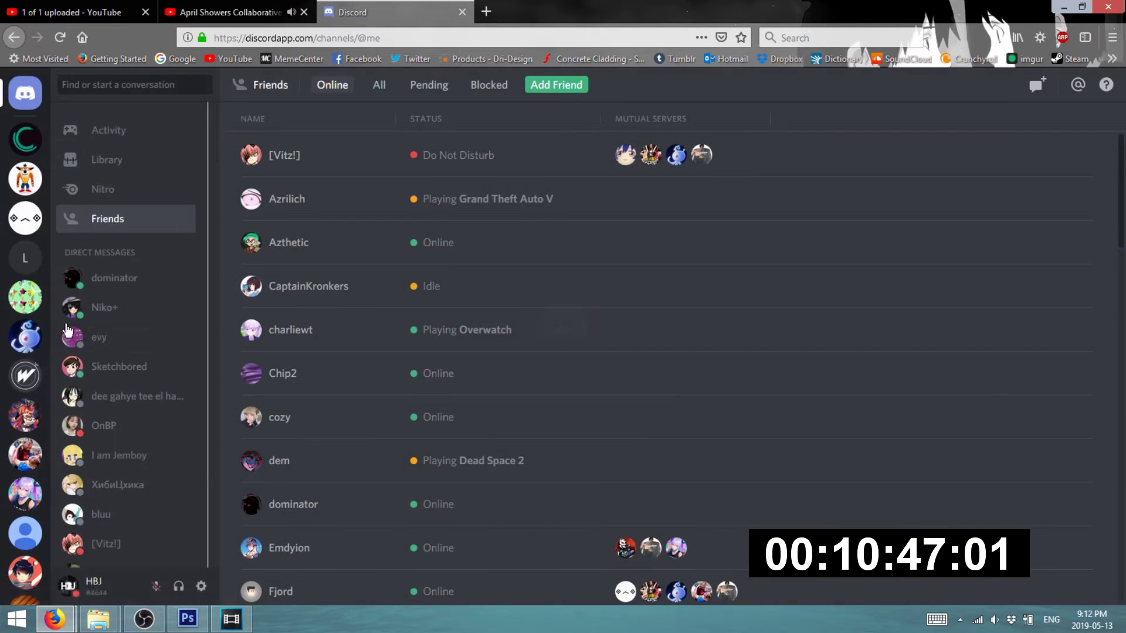
- Post the video link in Swole Shack's #general channel, then minimize Discord
left_click(20, 461)
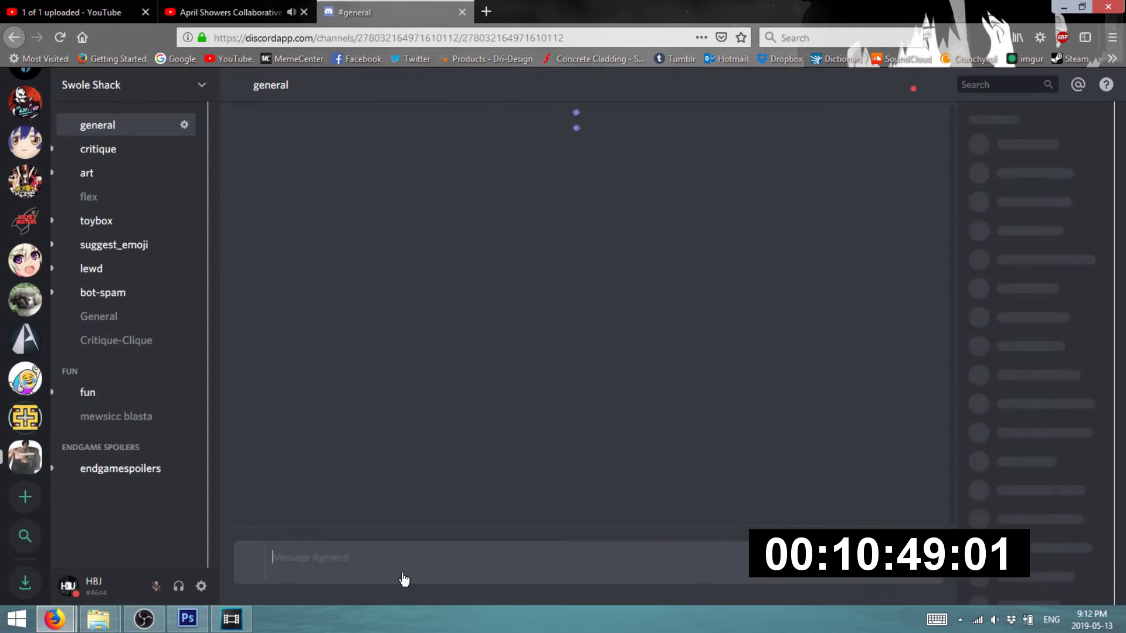
key("ctrl+v")
key("Return")
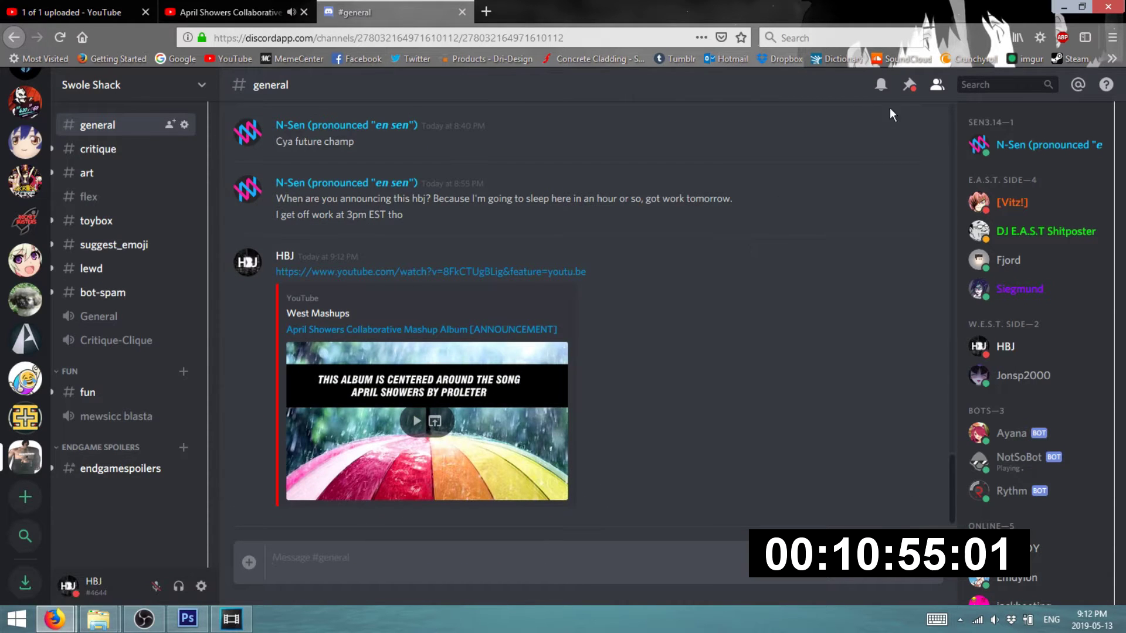
left_click(1065, 10)
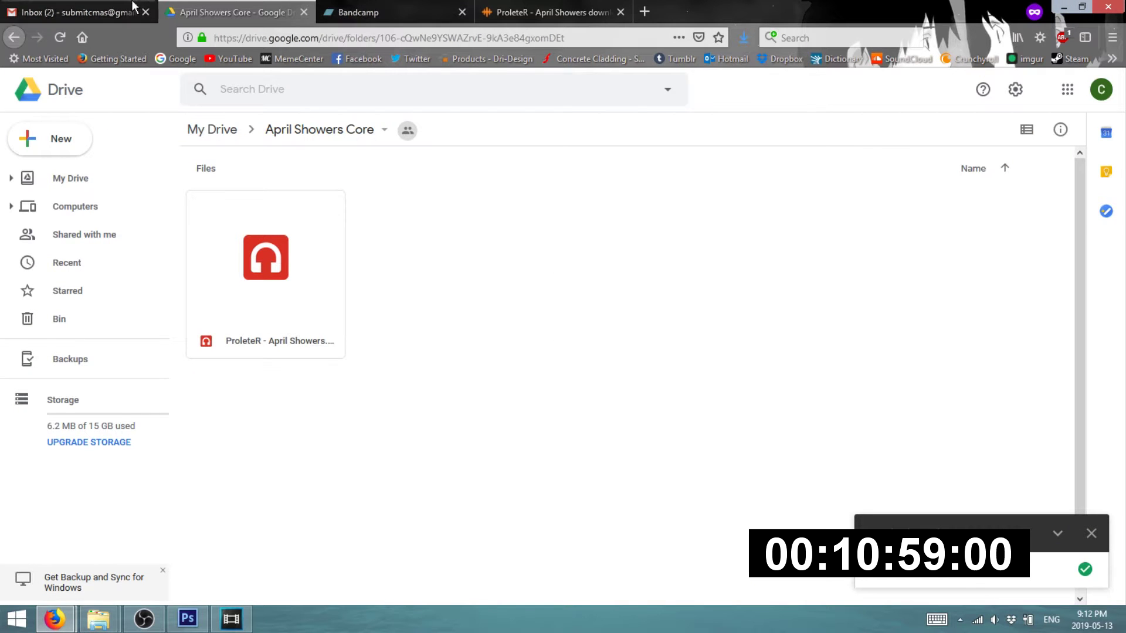
- Open YouTube in a new tab and search for 'machine gun funjk'
left_click(546, 11)
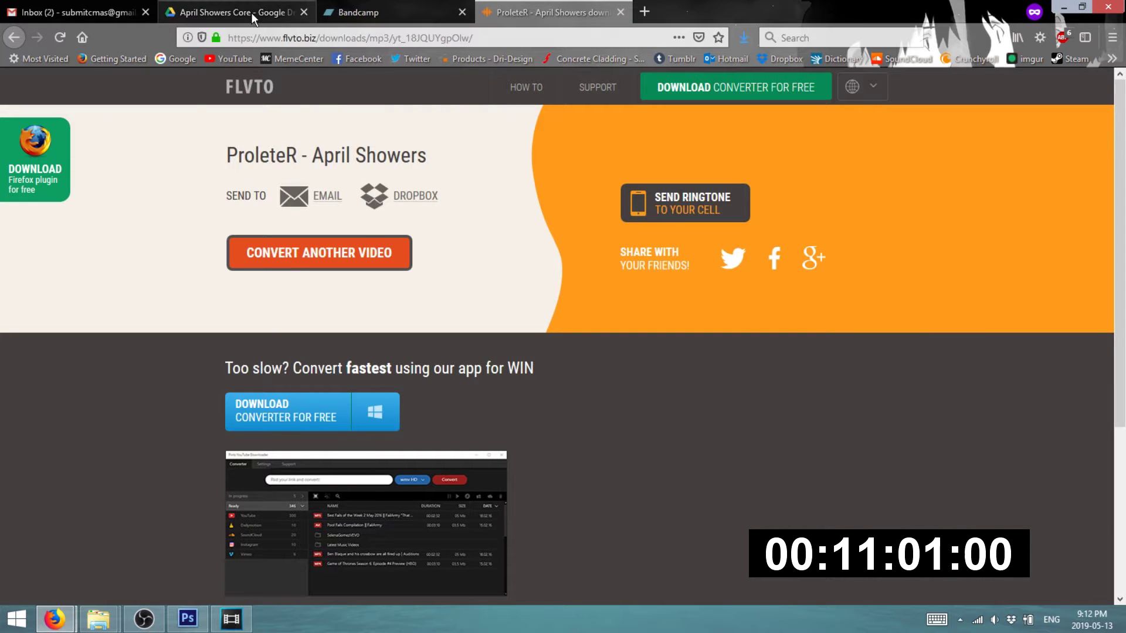
left_click(251, 12)
left_click(240, 56)
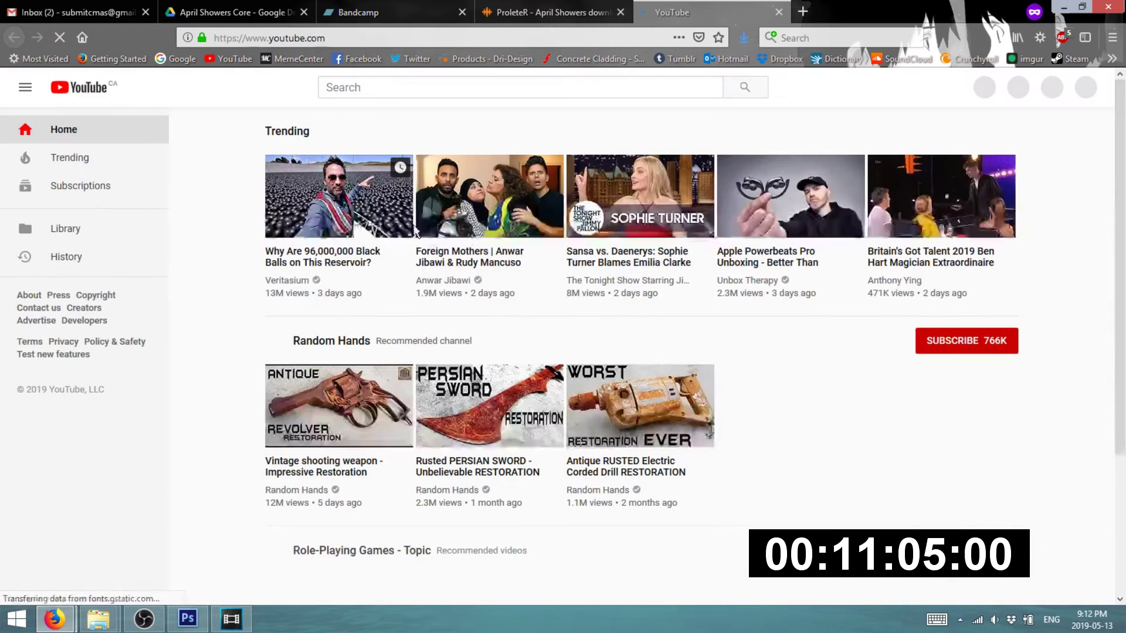
type("machi")
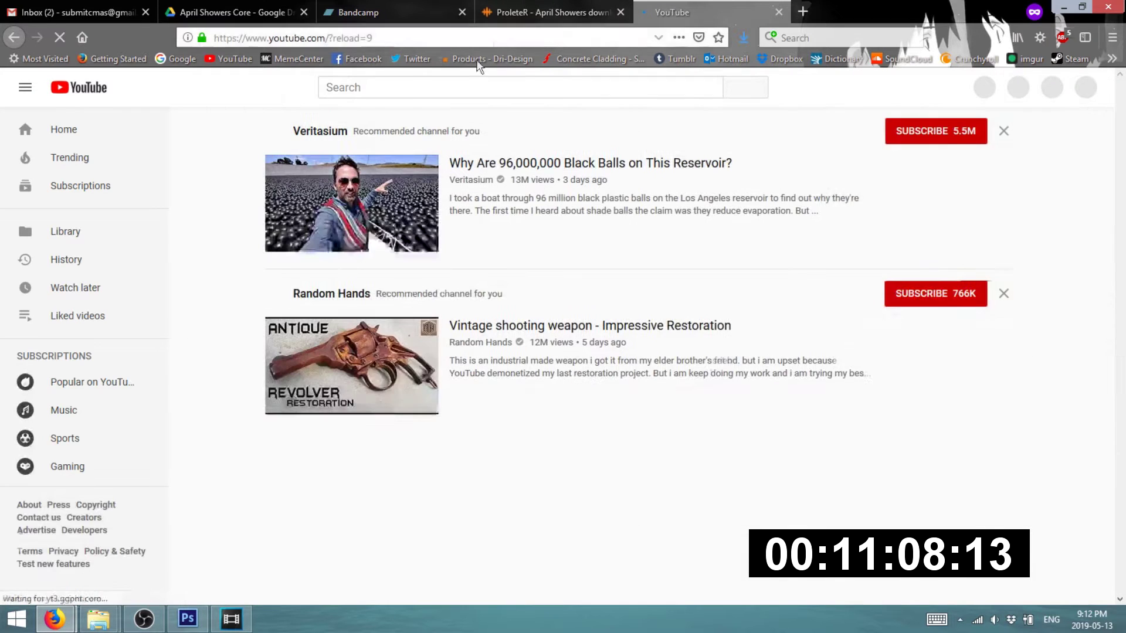
left_click(460, 94)
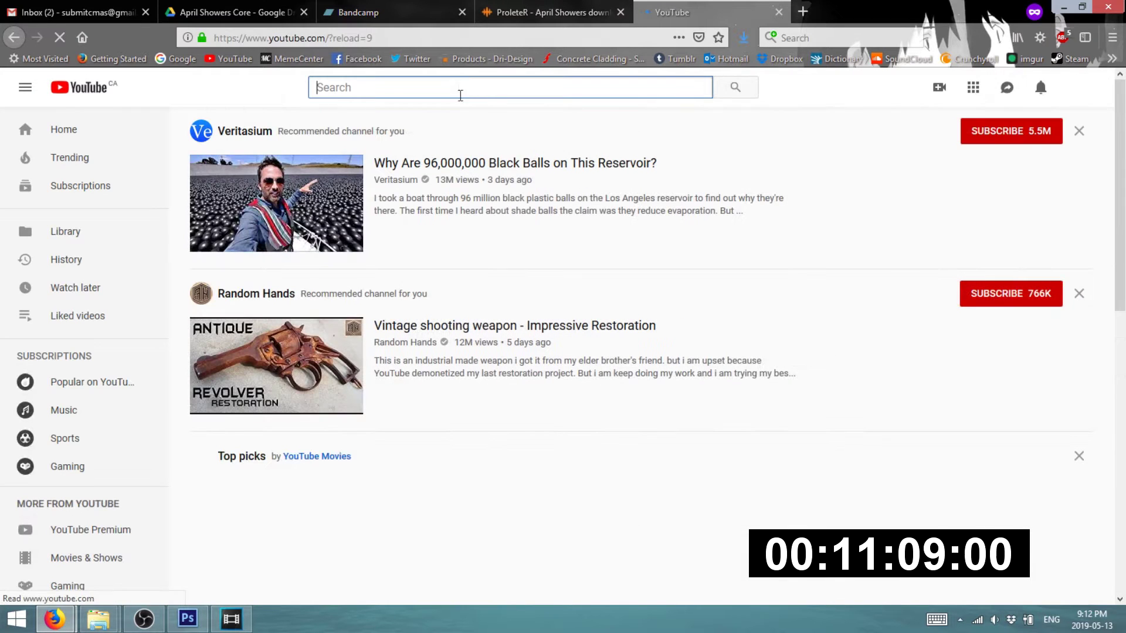
type("machin")
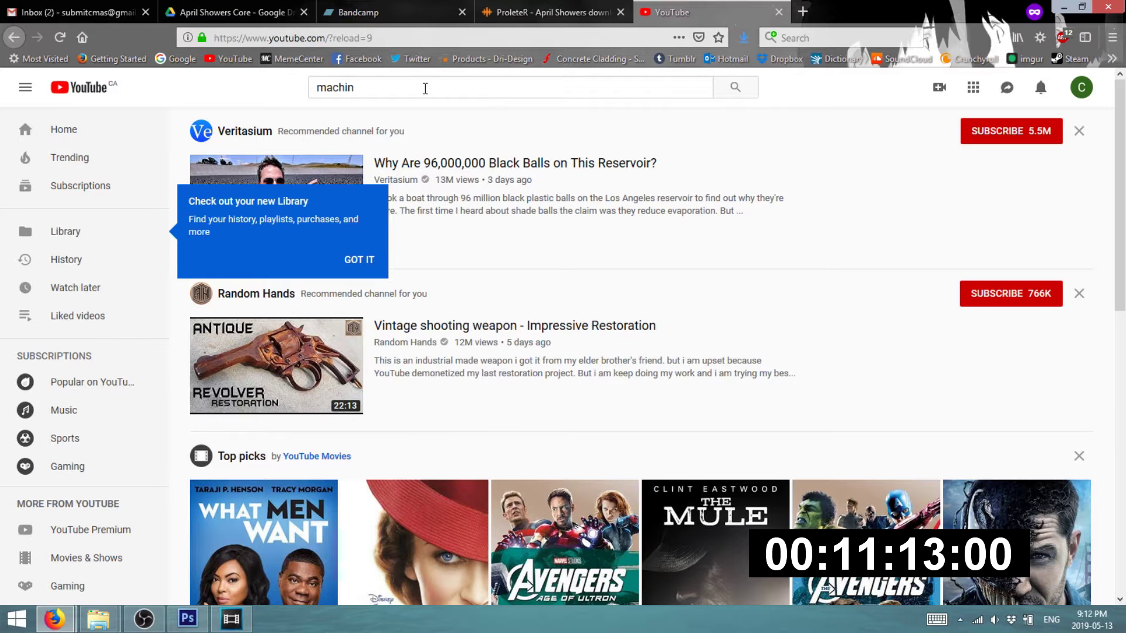
left_click(427, 87)
type("eg")
key("BackSpace")
type("gun funjk")
key("Return")
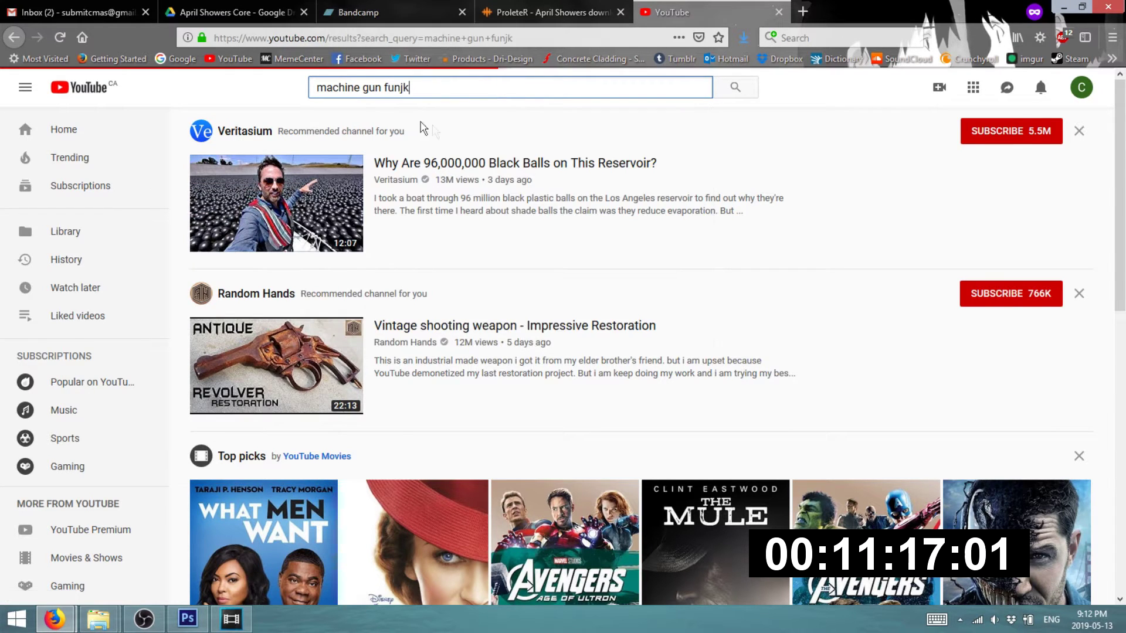
- Add 'acapella' to the search, open the Biggie Smalls acapella, and select its URL
left_click(460, 87)
type("acapella")
key("Return")
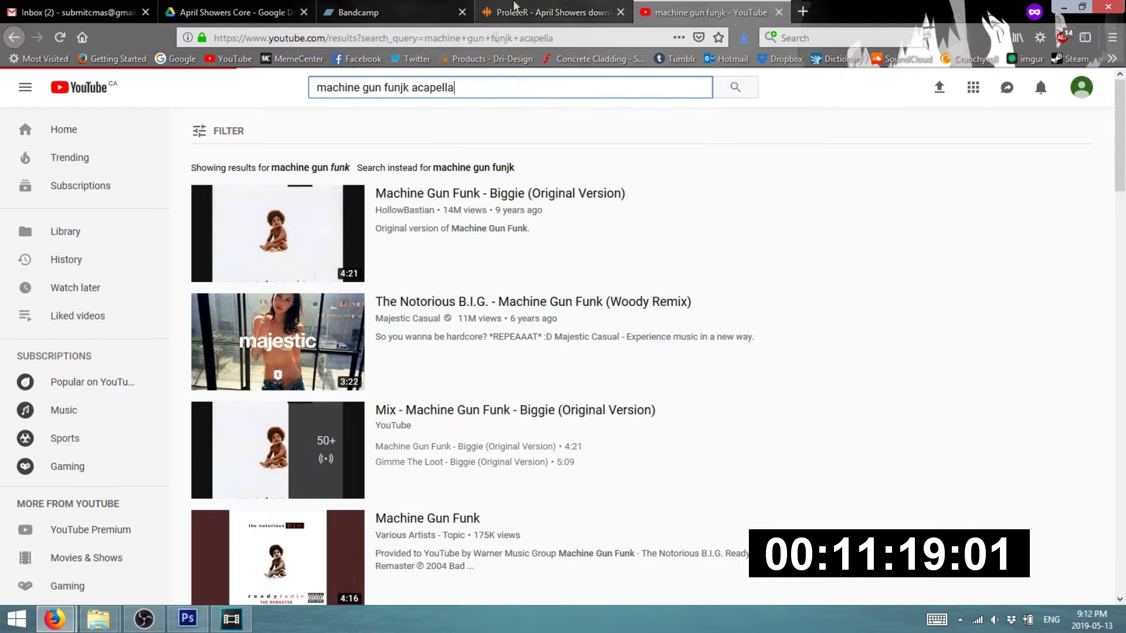
left_click(243, 214)
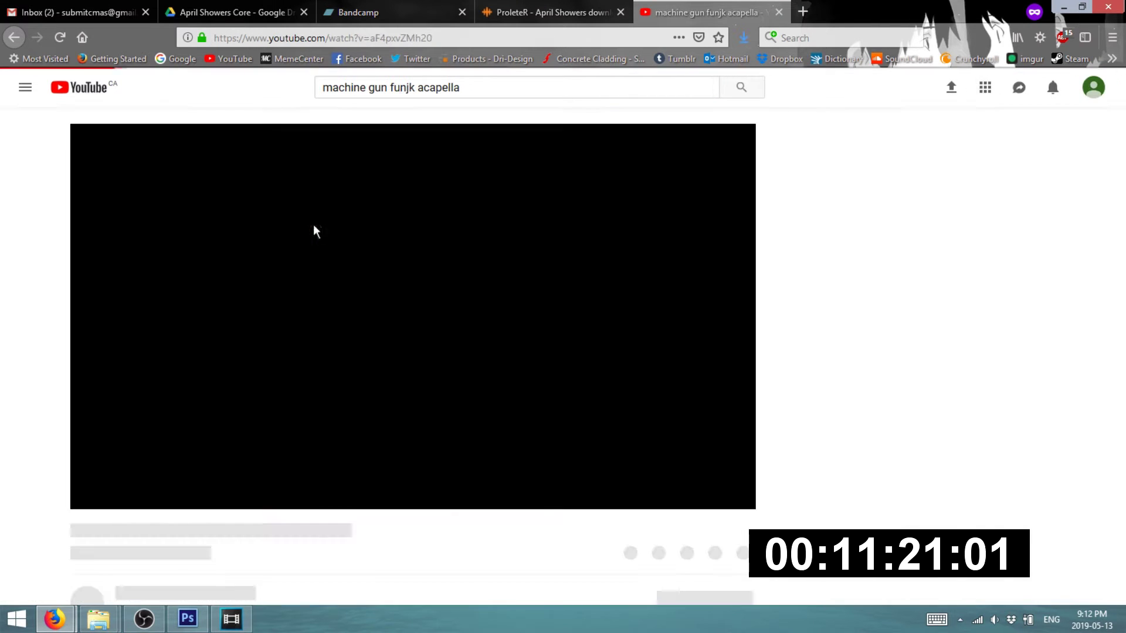
left_click(346, 37)
key("ctrl+c")
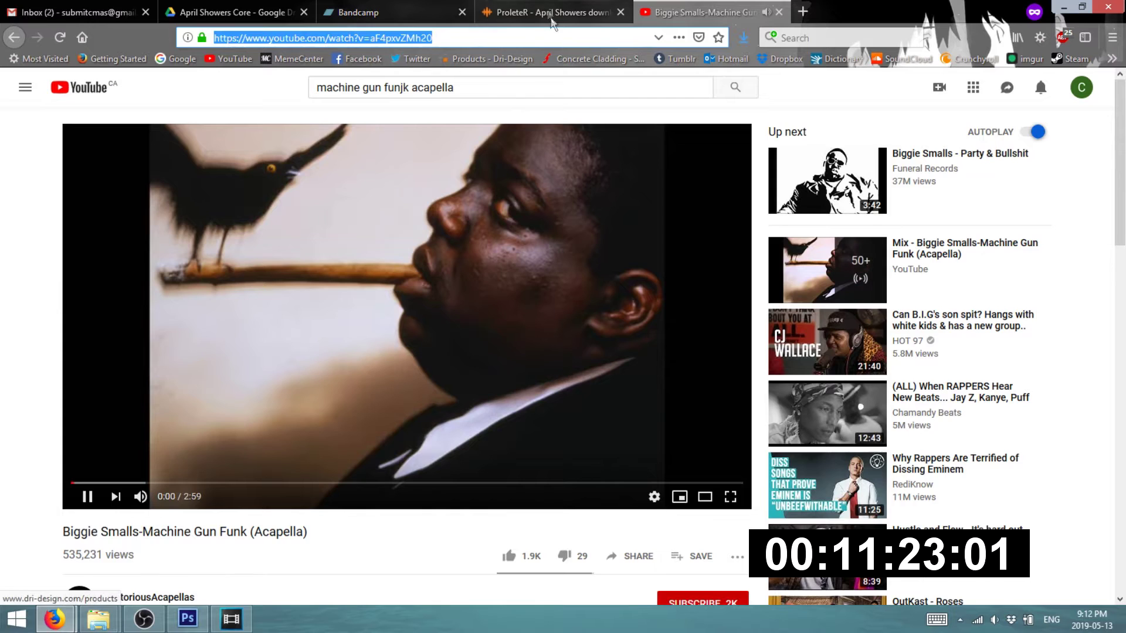
- Skim through the acapella video, rewinding it to about 0:07
left_click(586, 12)
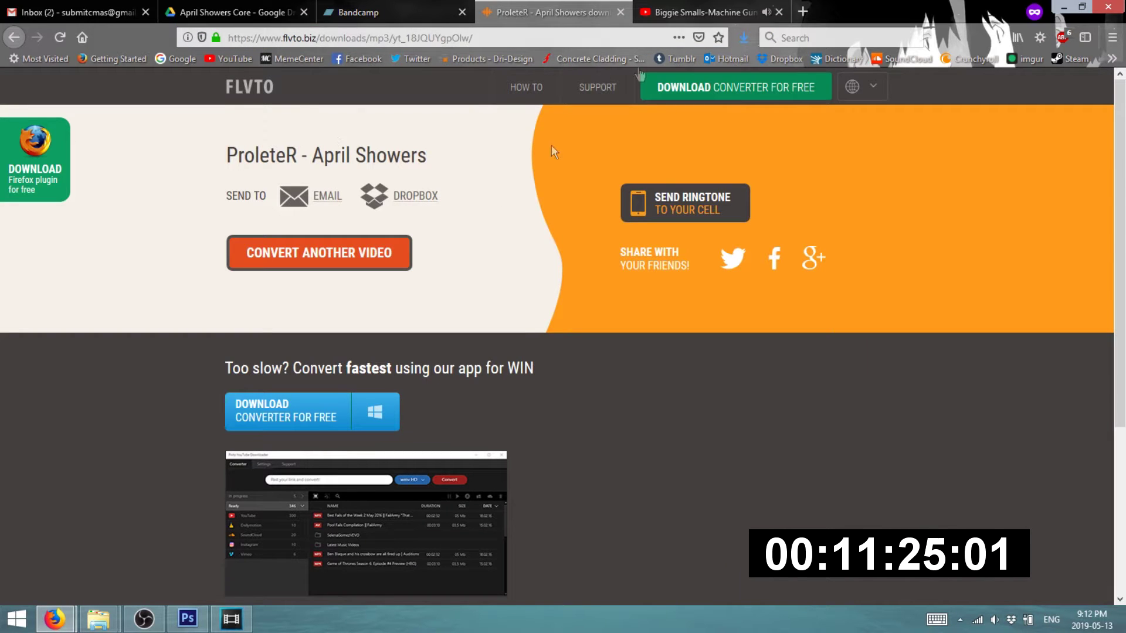
key("ctrl+Tab")
left_click(131, 483)
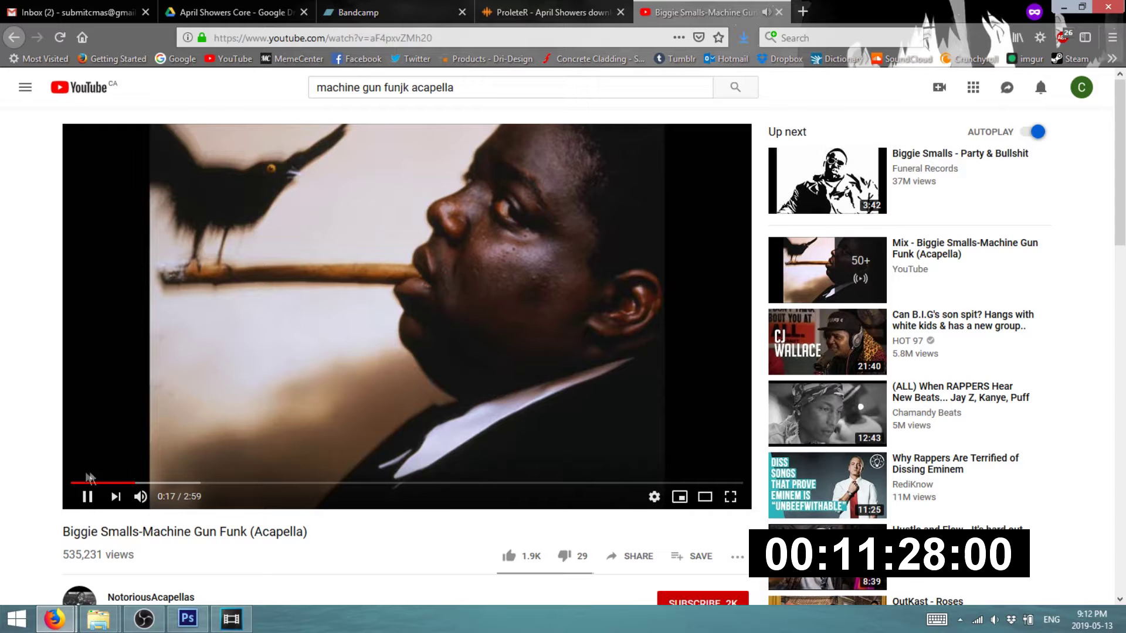
left_click(101, 484)
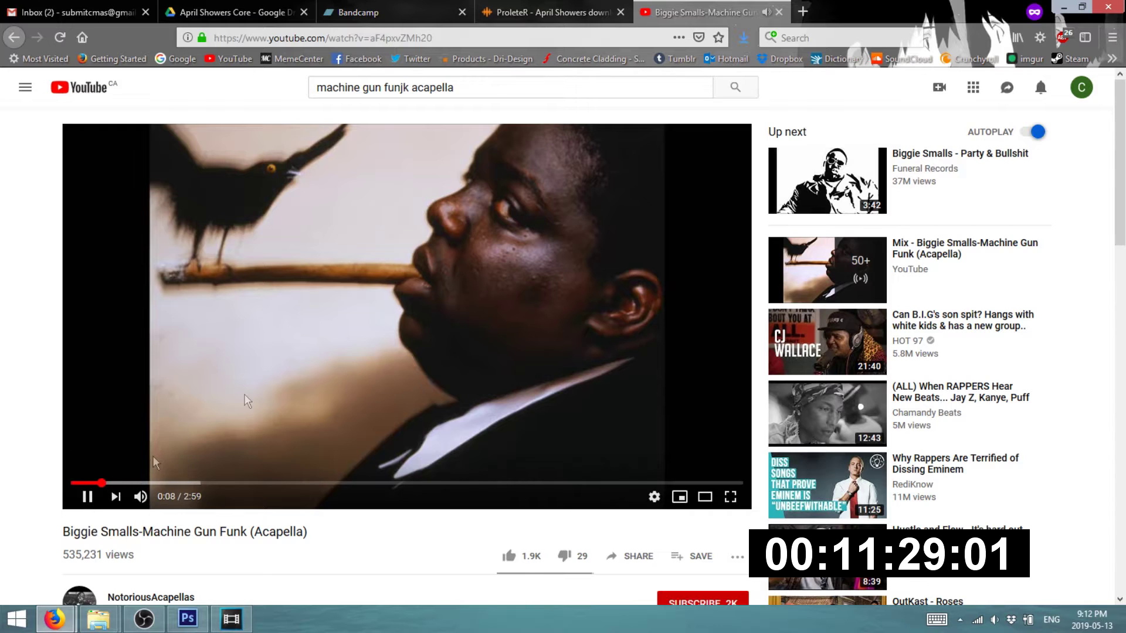
- Paste the acapella's link into FLVTO and start converting it to MP3
key("ctrl+shift+Tab")
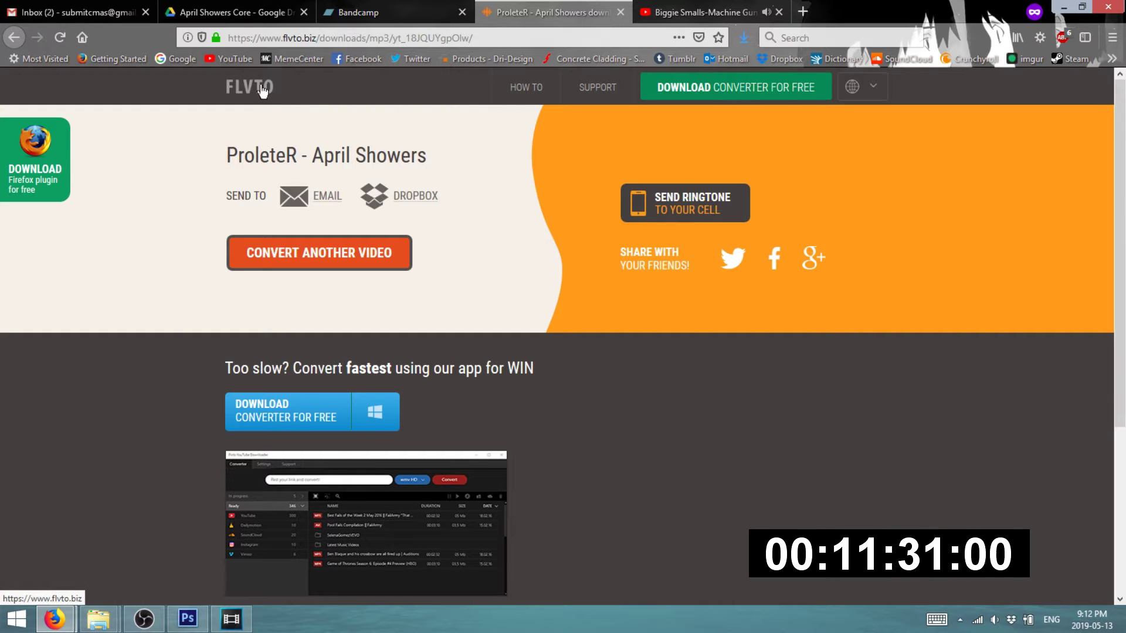
left_click(296, 243)
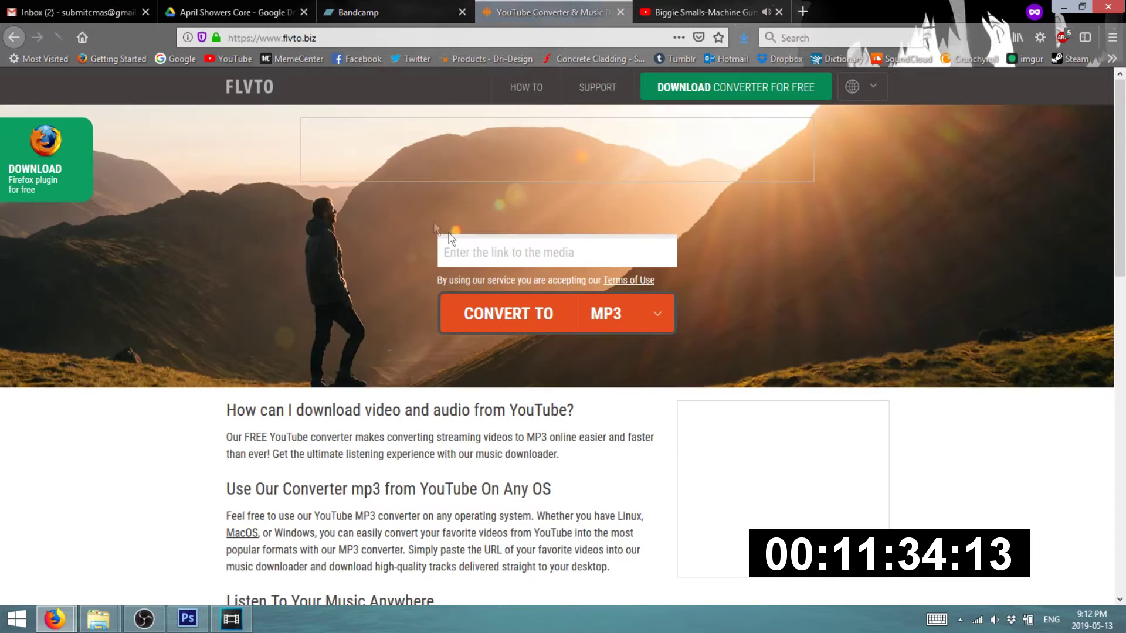
left_click(500, 252)
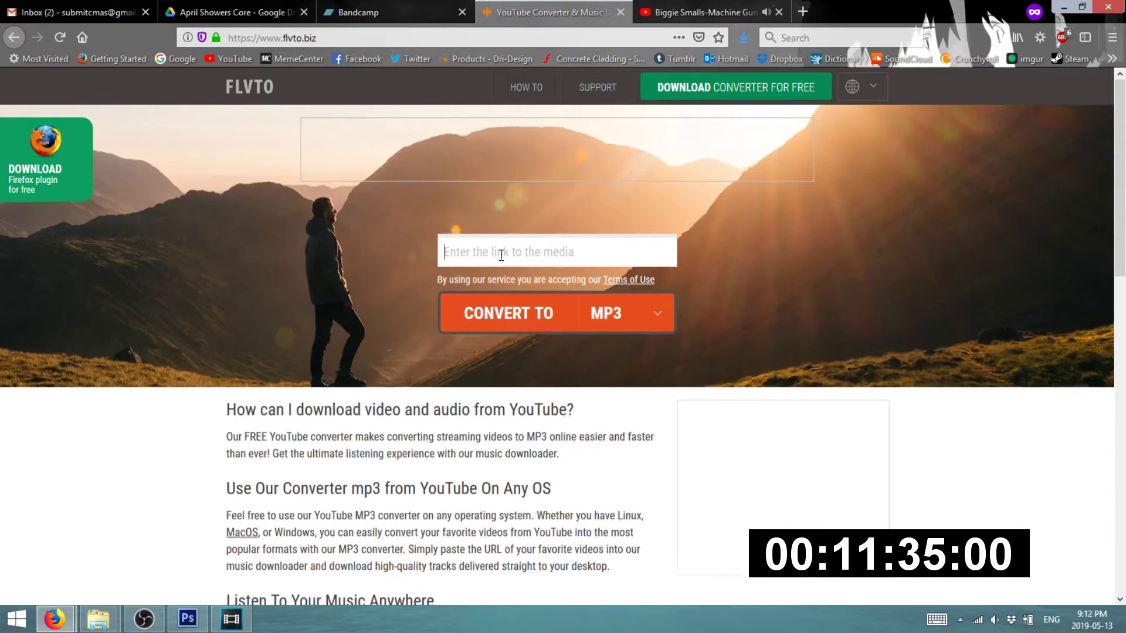
key("ctrl+v")
scroll(526, 257, "down", 1)
left_click(513, 252)
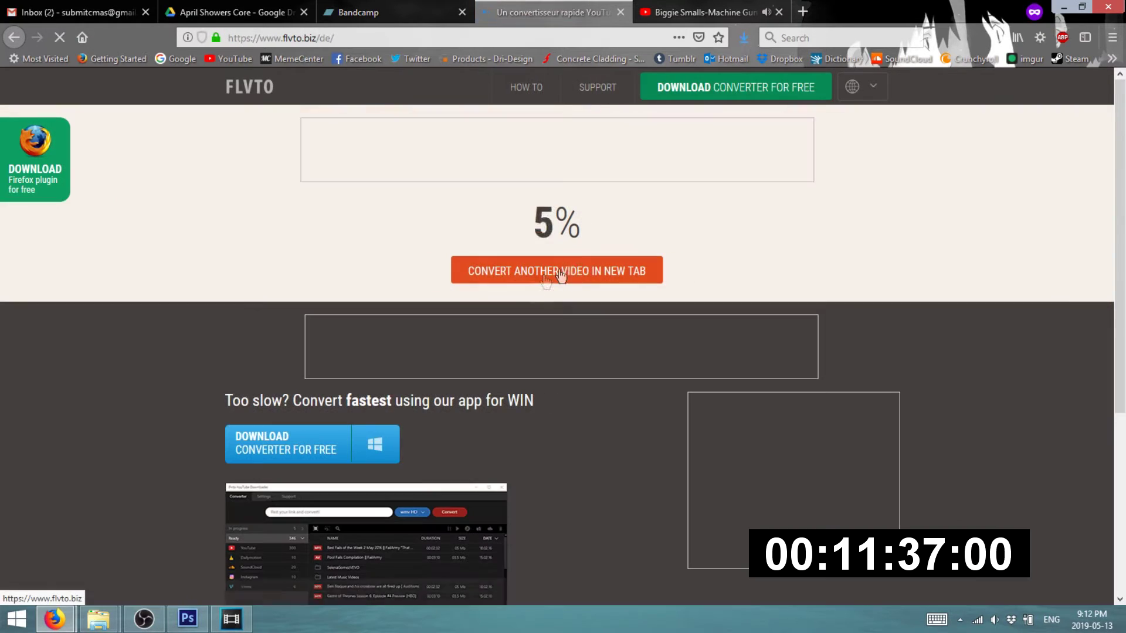
left_click(698, 12)
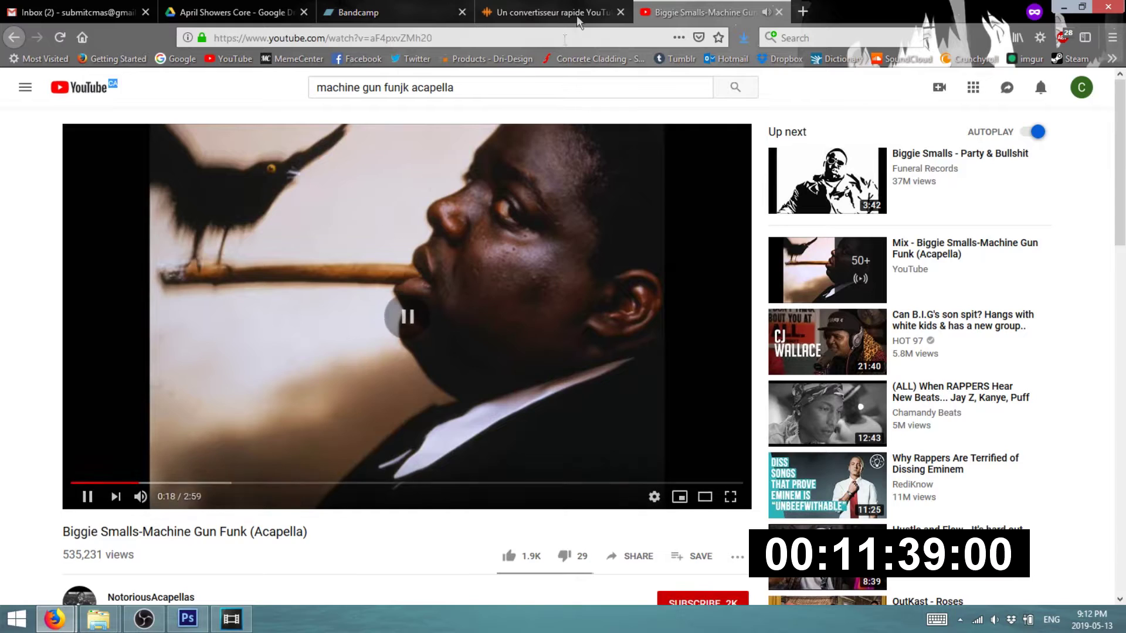
left_click(552, 13)
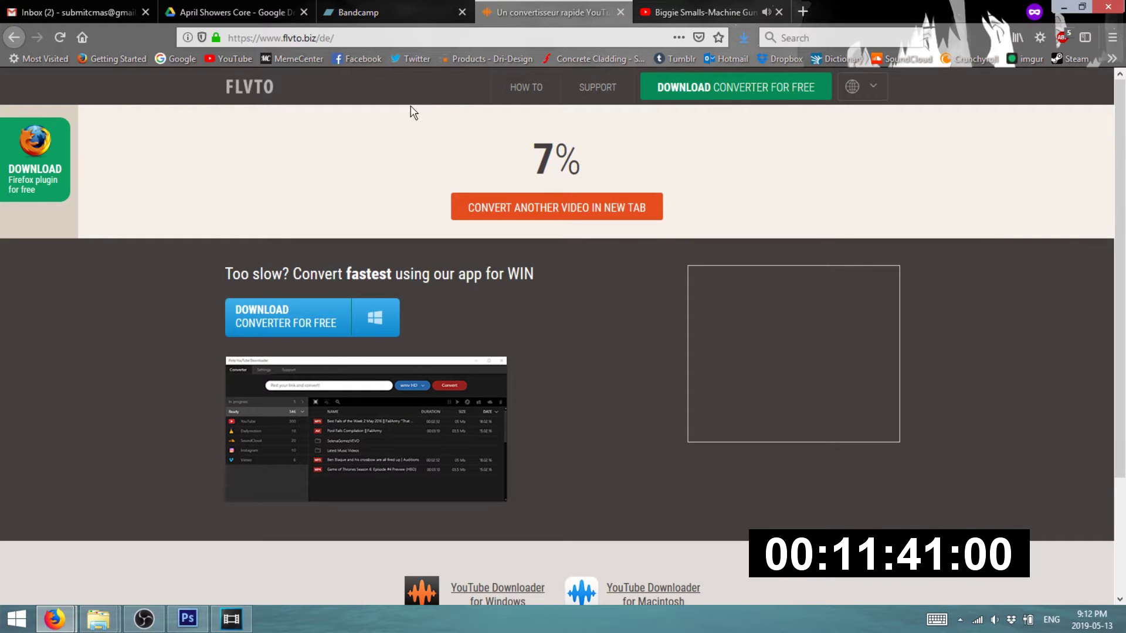
left_click(16, 618)
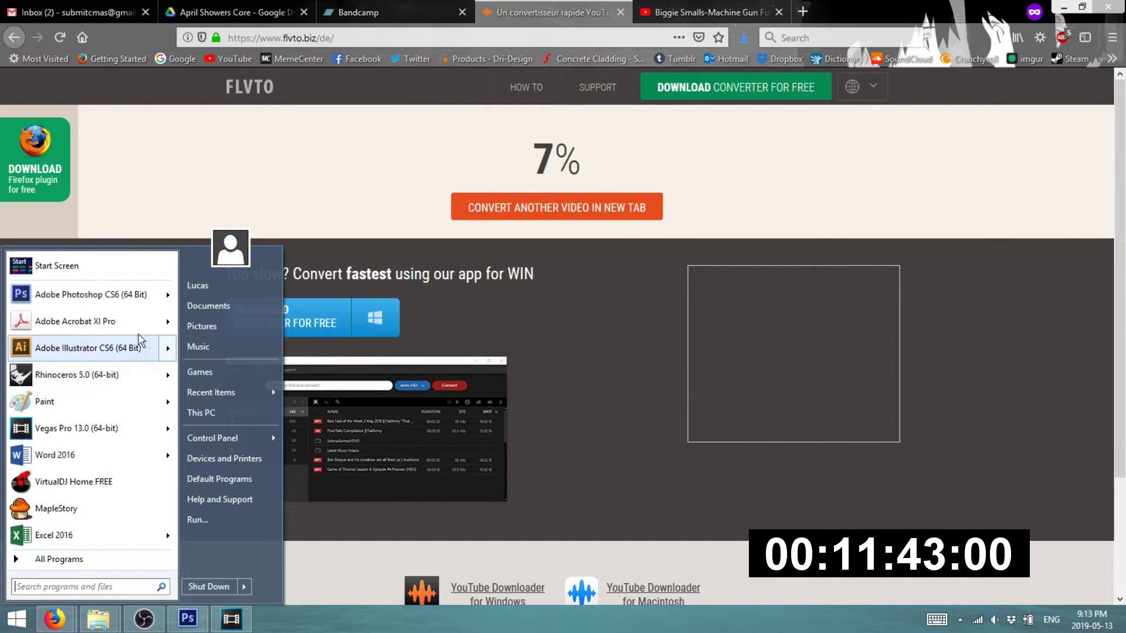
- Launch VirtualDJ Home FREE, skip its startup prompt, and minimize it
left_click(78, 483)
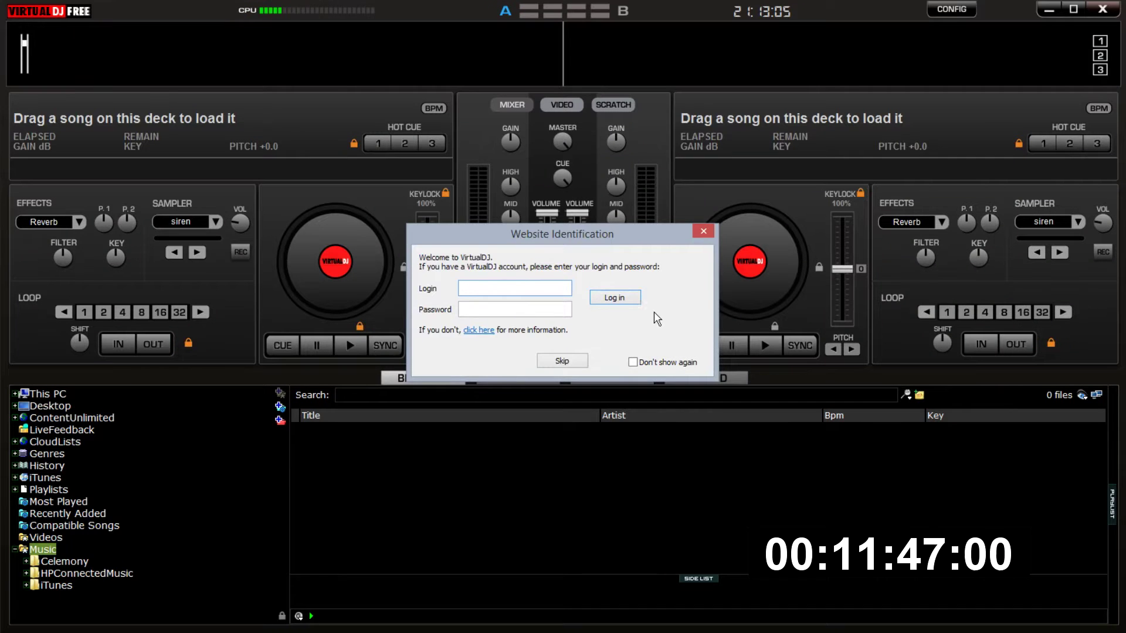
left_click(680, 352)
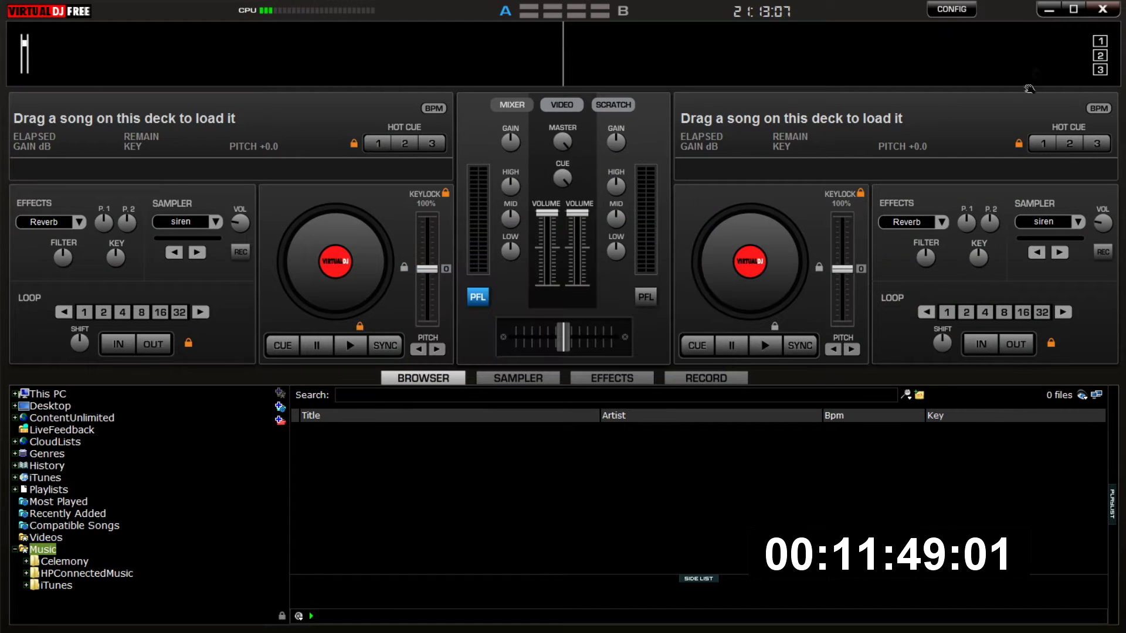
left_click(1049, 9)
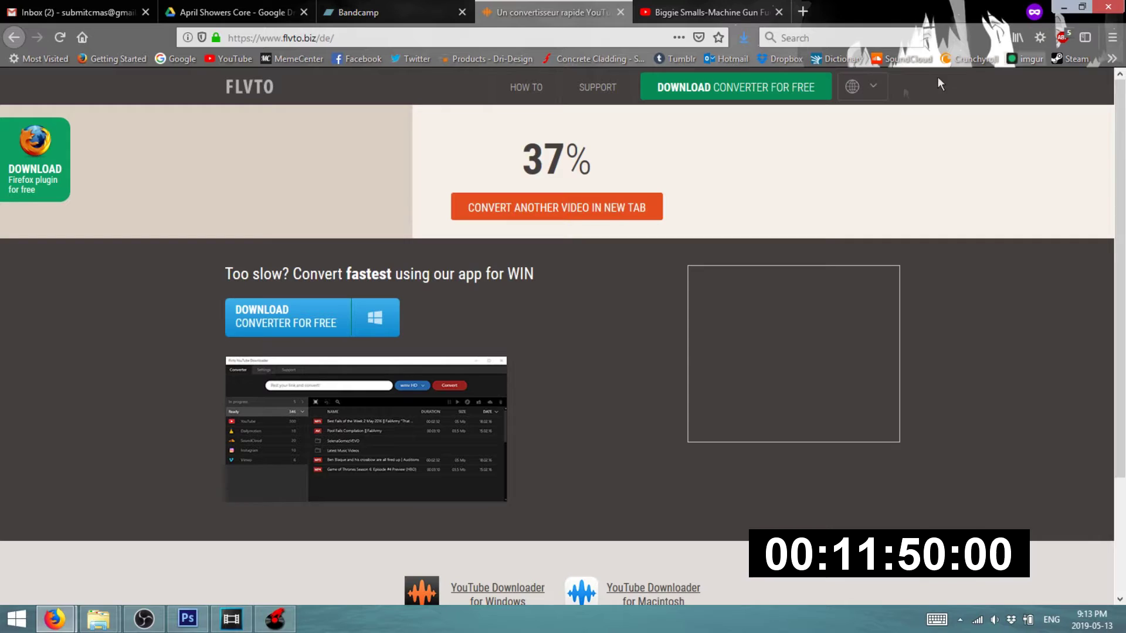
- Check the flvto acapella conversion progress (57%), then bring Discord's #general forward
left_click(740, 37)
left_click(710, 11)
left_click(610, 7)
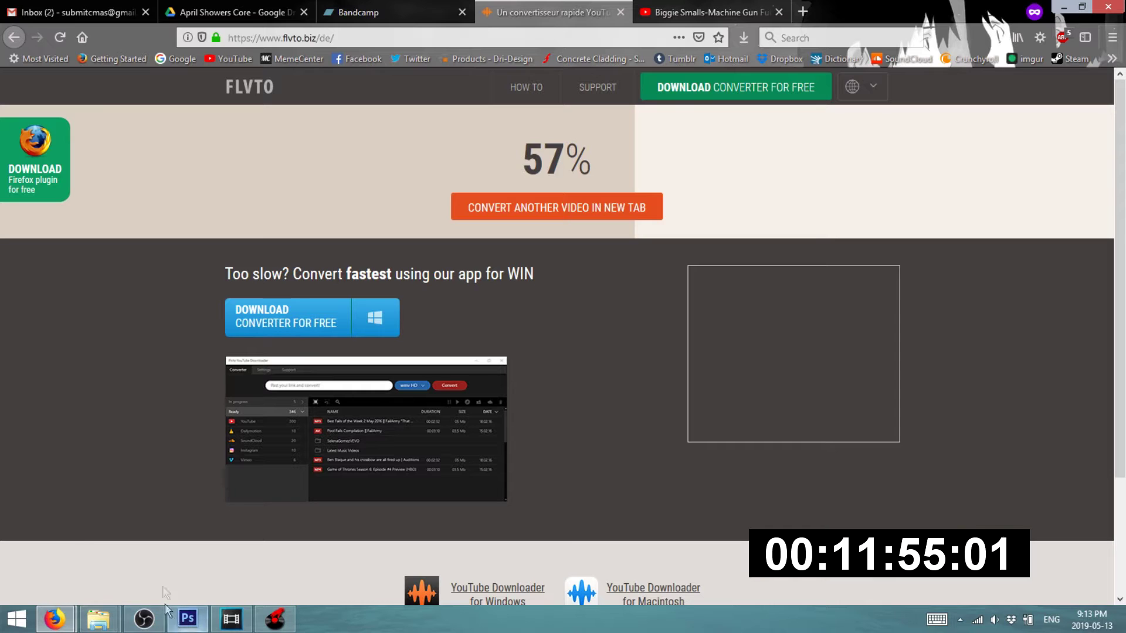
mouse_move(56, 622)
left_click(66, 526)
- Post a #general message @-mentioning the member who asked, then switch to the converter
type("@n-s")
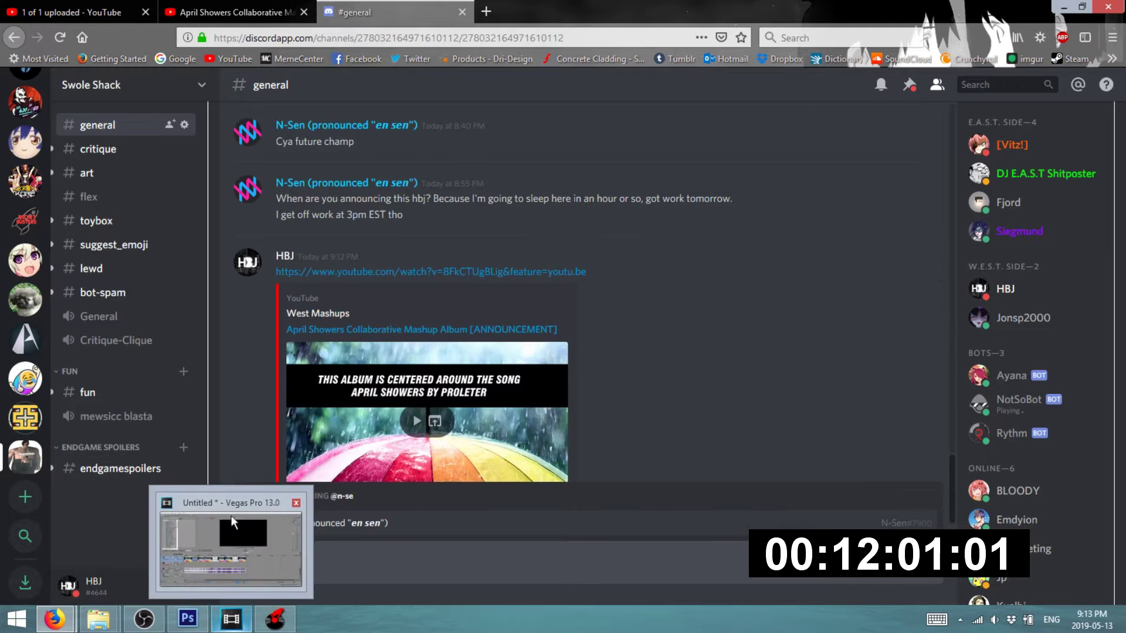
left_click(410, 525)
key("Return")
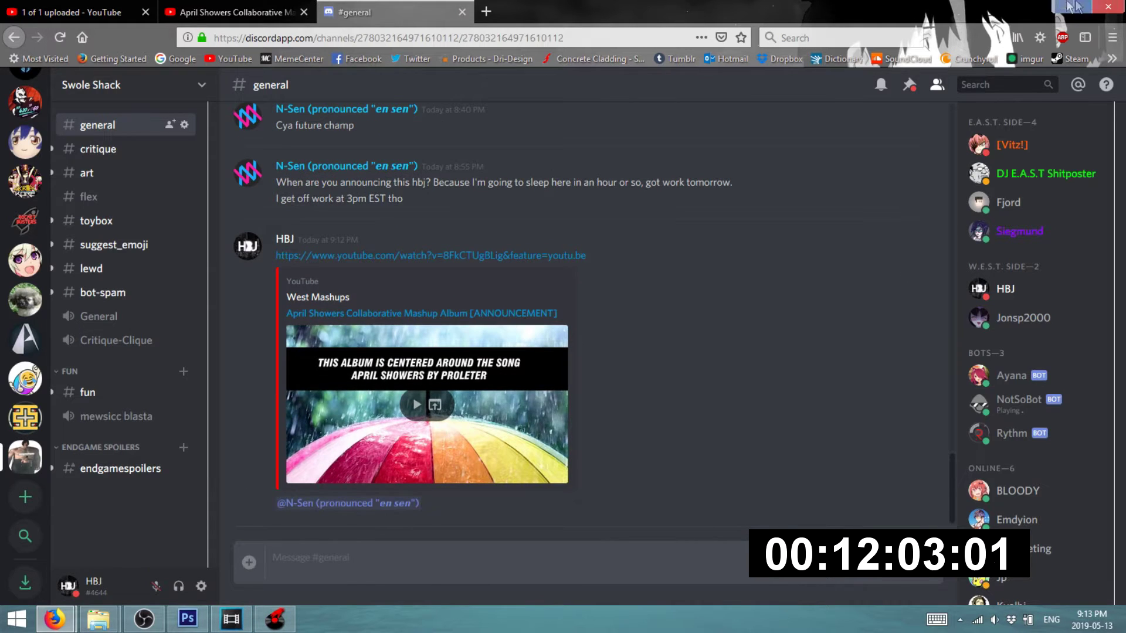
key("alt+Tab")
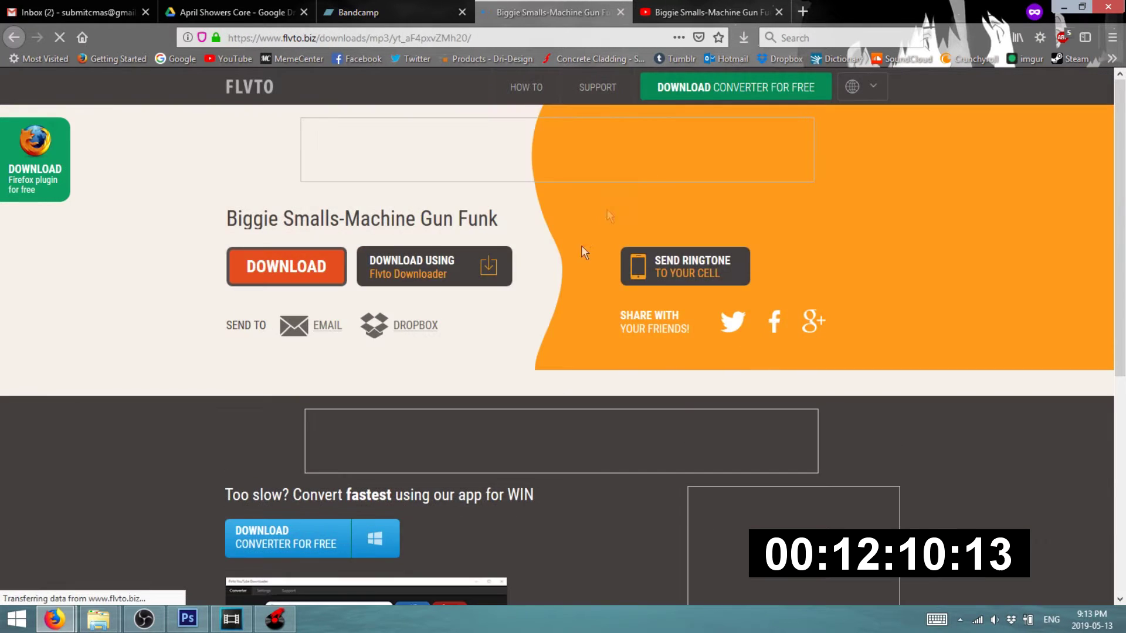
- Save Biggie Smalls-Machine Gun Funk (Acapella).mp3 from FLVTO to disk, closing the popup tab
left_click(289, 279)
left_click(578, 5)
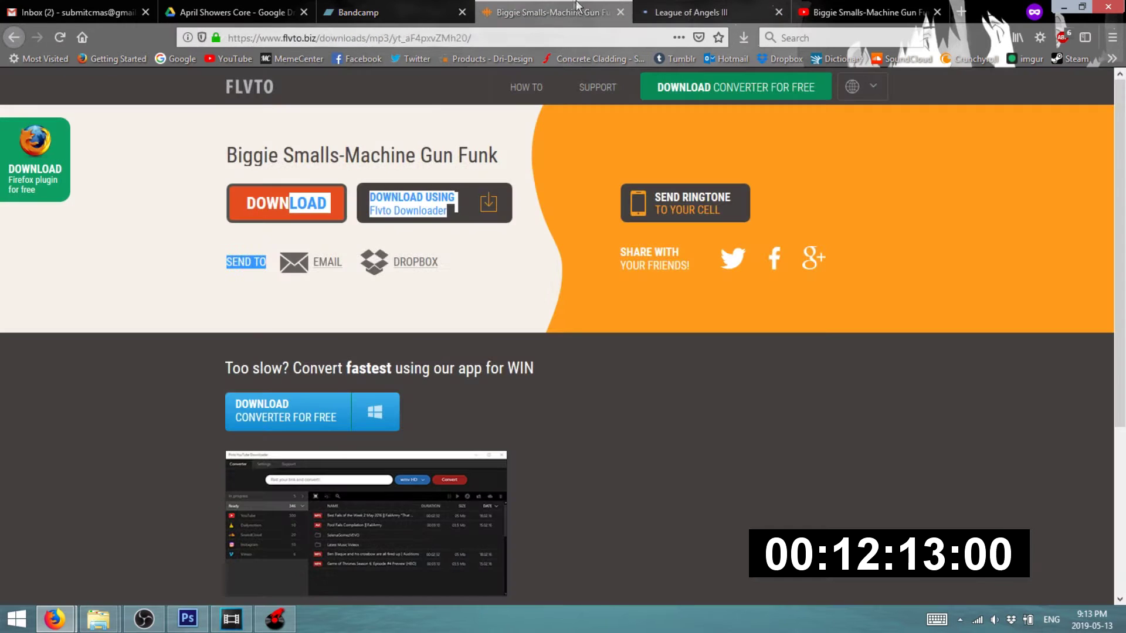
left_click(297, 206)
left_click(778, 12)
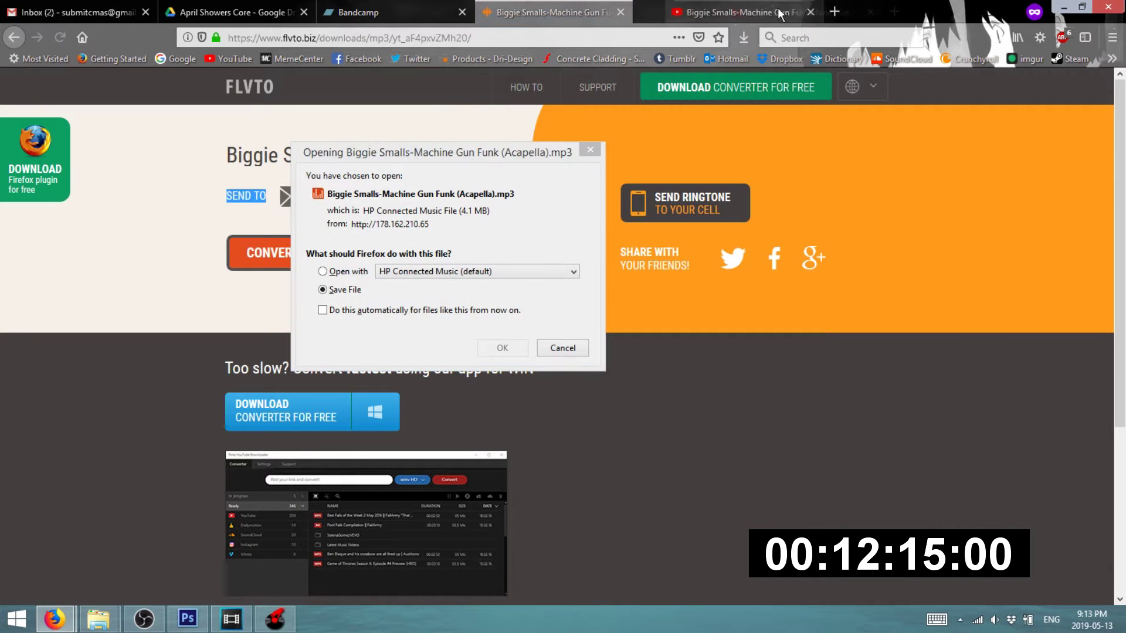
left_click(436, 344)
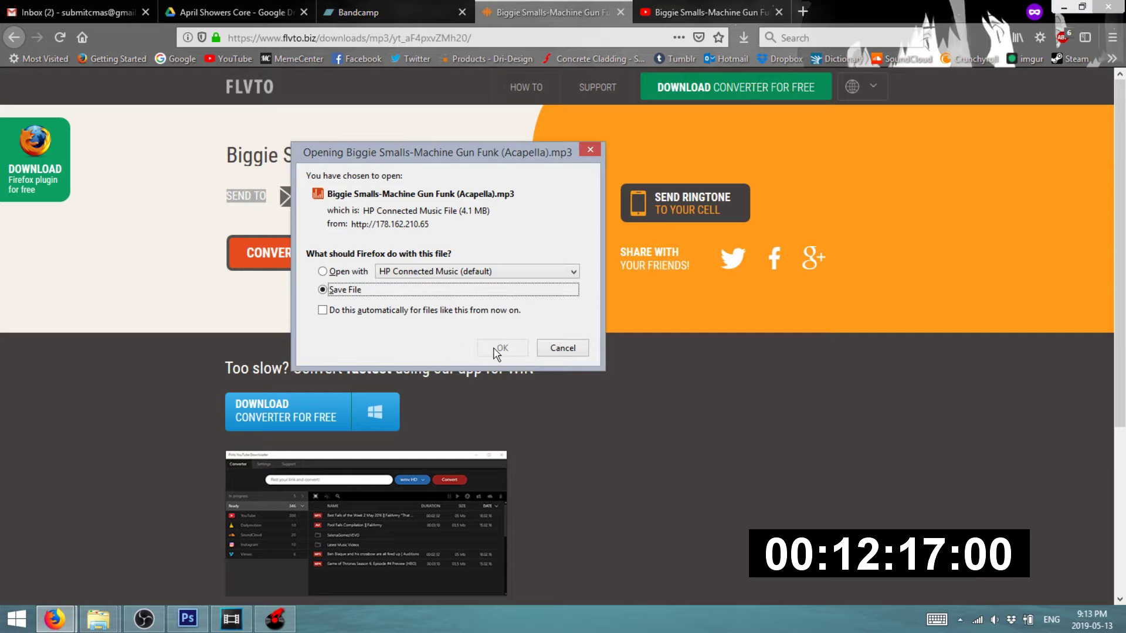
left_click(502, 348)
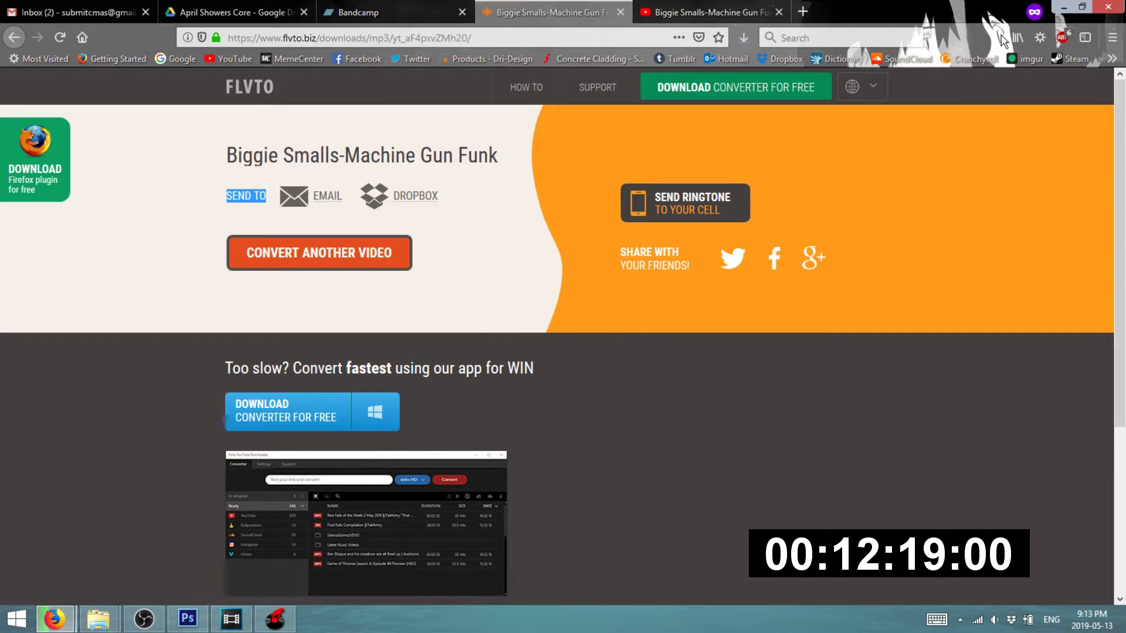
left_click(739, 42)
- Drag April Showers onto deck A and the Machine Gun Funk acapella onto deck B
left_click_drag(676, 119, 364, 256)
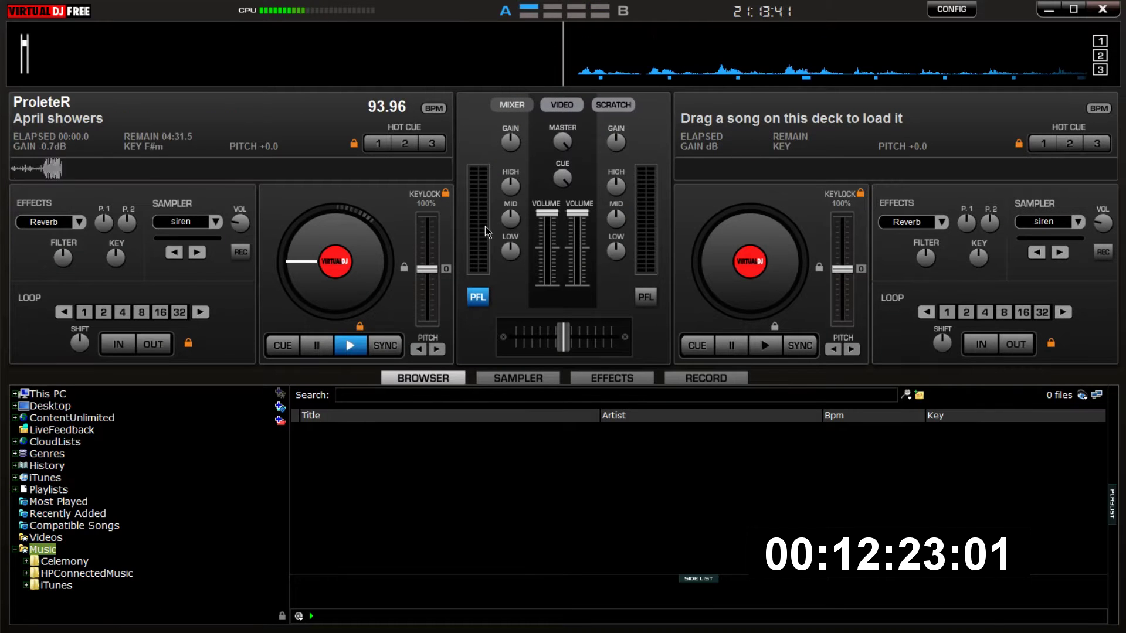
left_click(1049, 11)
left_click(743, 40)
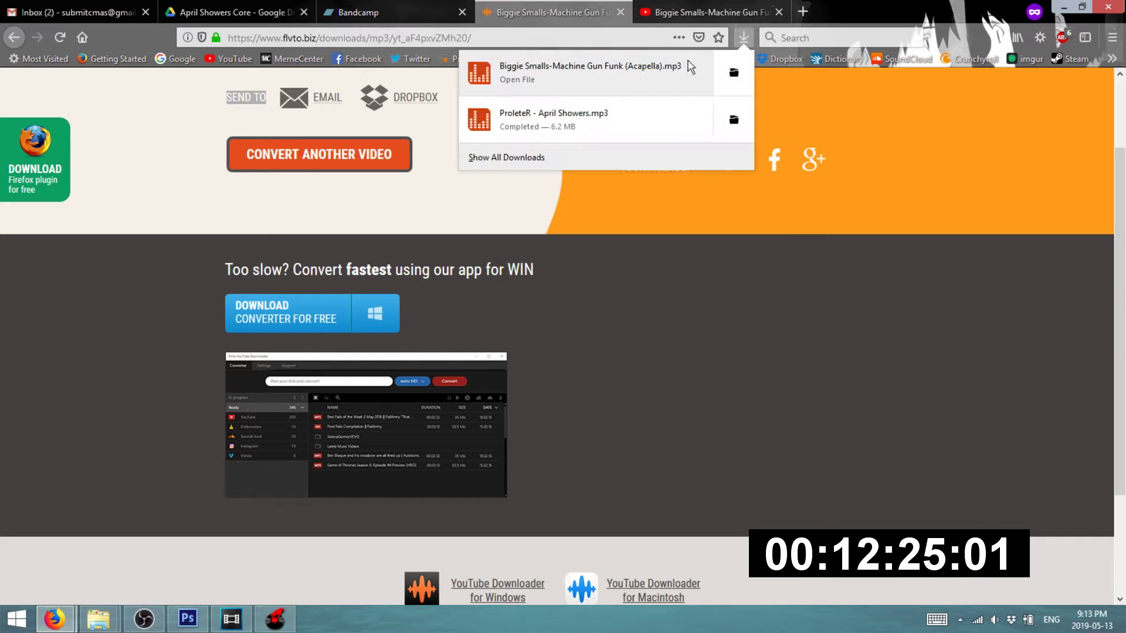
left_click_drag(278, 504, 789, 220)
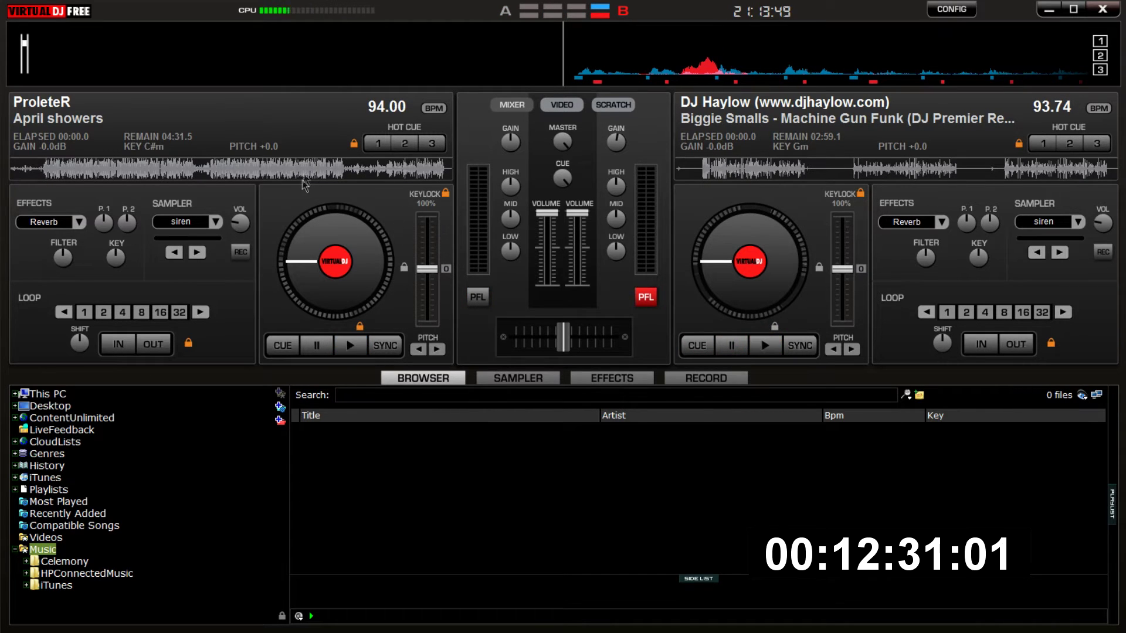
- Minimize VirtualDJ and launch FL Studio 12 by searching 'fl stud' from Start
left_click(1050, 10)
key("super")
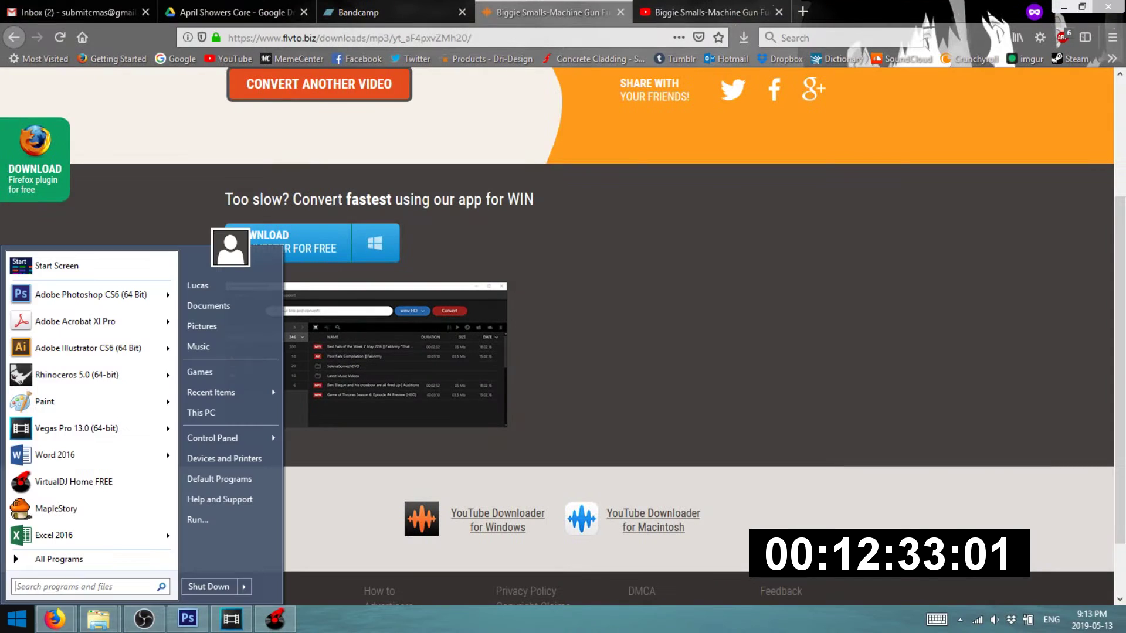
type("fl stud")
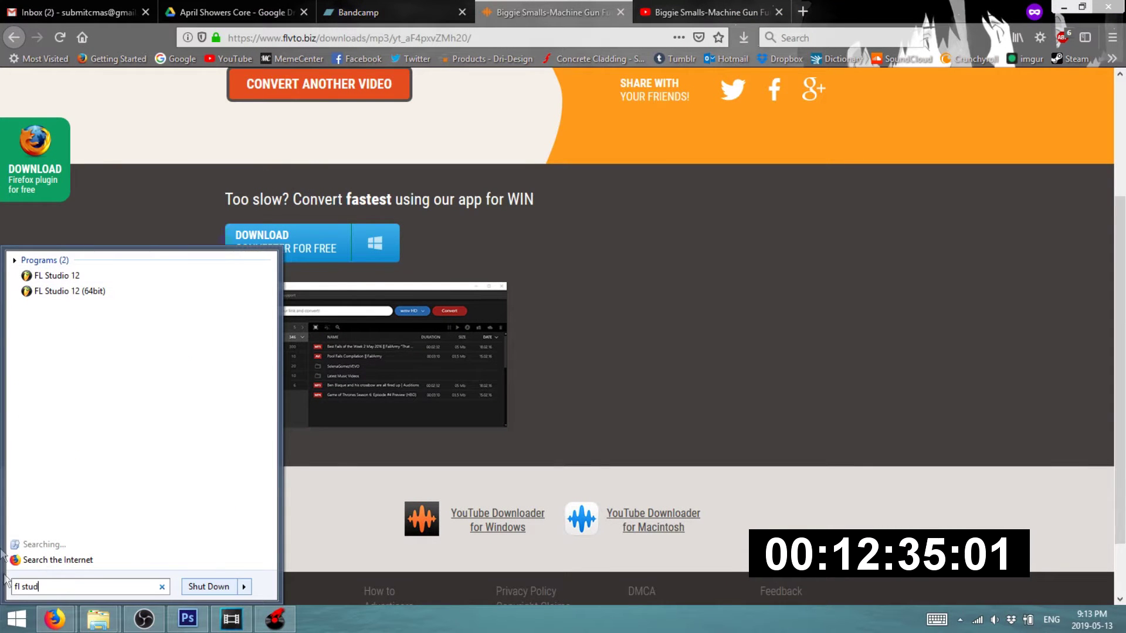
left_click(82, 275)
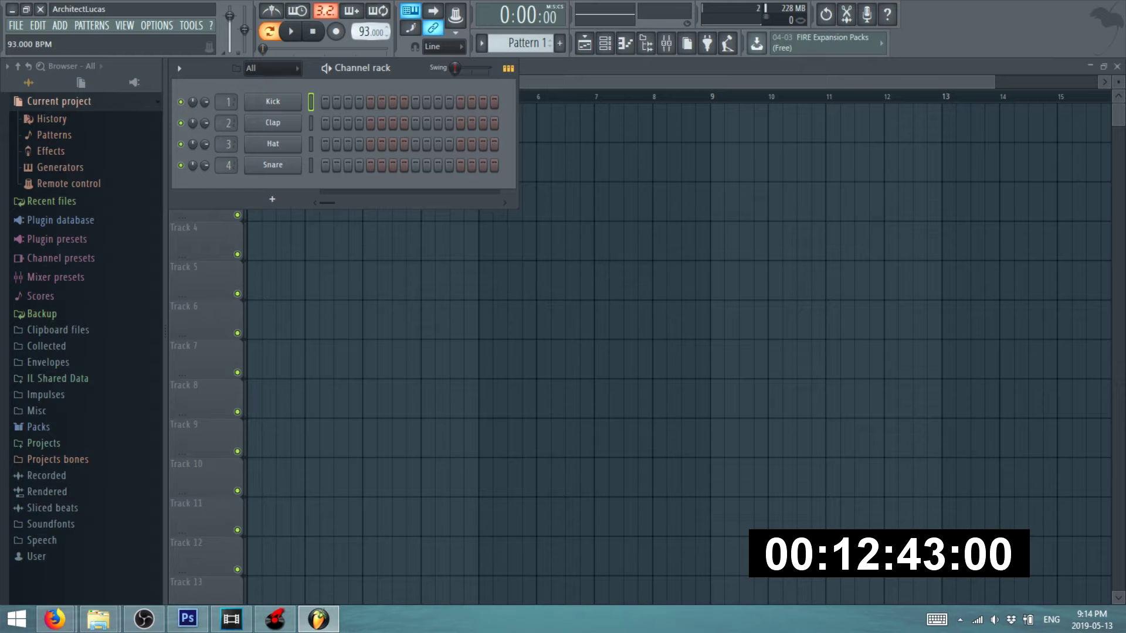
mouse_move(85, 632)
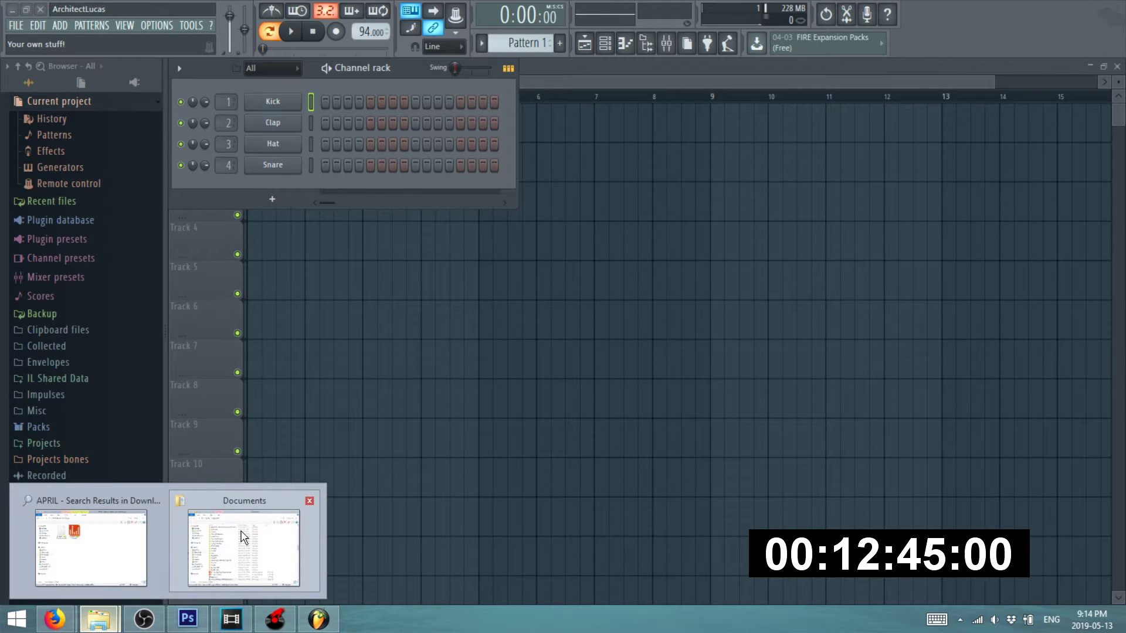
- Import April Showers from the Downloads search and place it at the start of Track 1
left_click(120, 540)
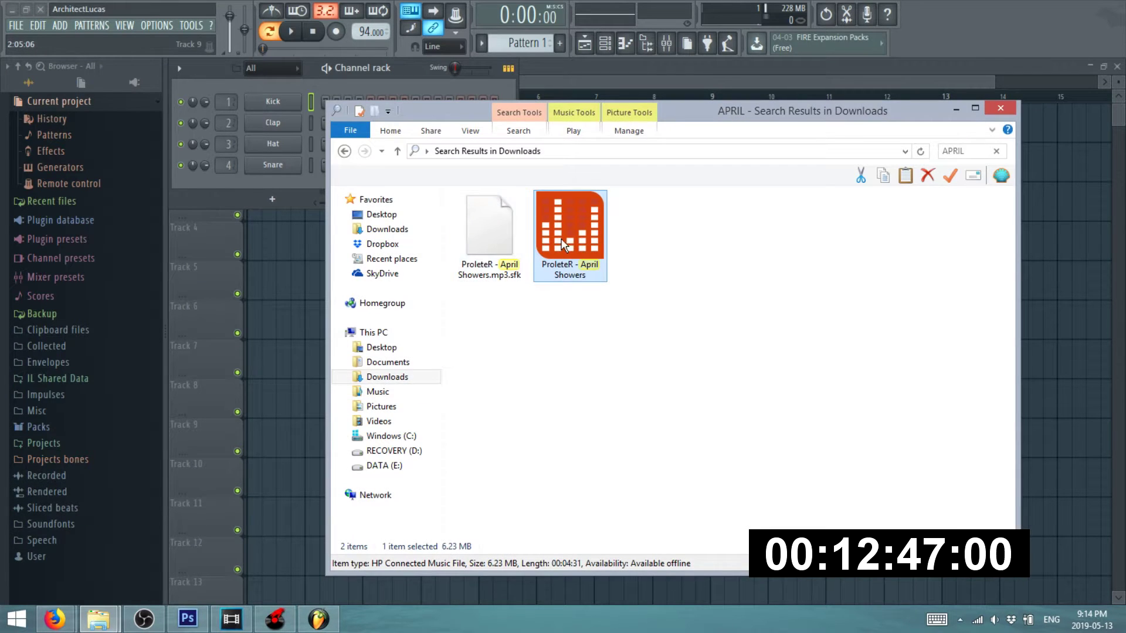
left_click_drag(270, 343, 270, 344)
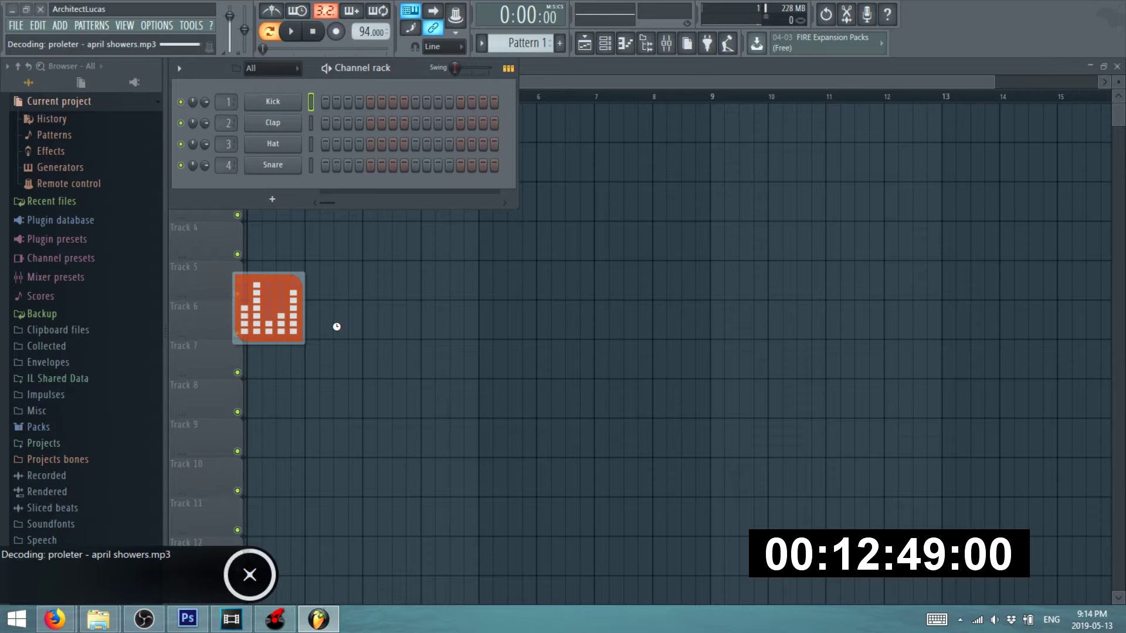
left_click_drag(337, 327, 271, 111)
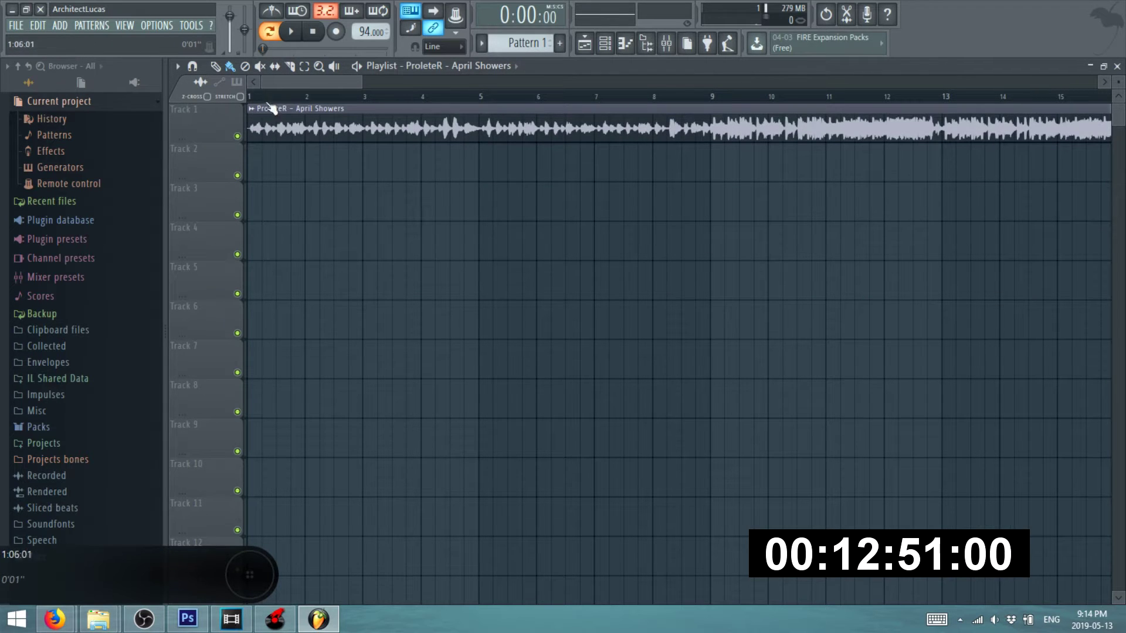
- Play from around bar 8, then slide the audio inside the Track 1 clip earlier
left_click(640, 100)
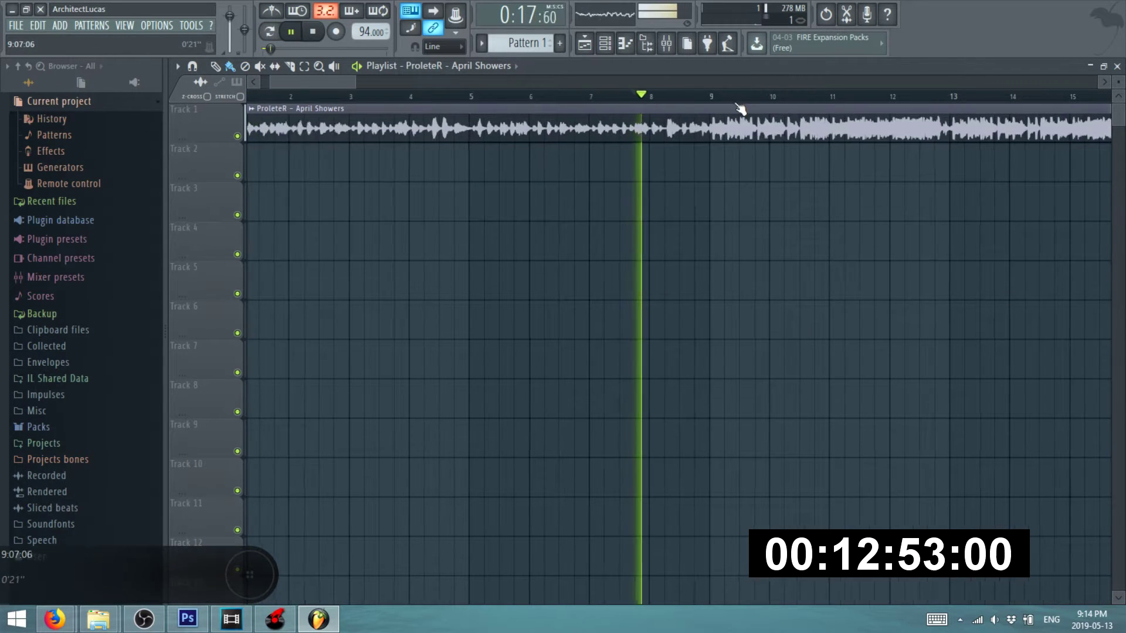
scroll(675, 105, "up", 6)
scroll(663, 110, "up", 4)
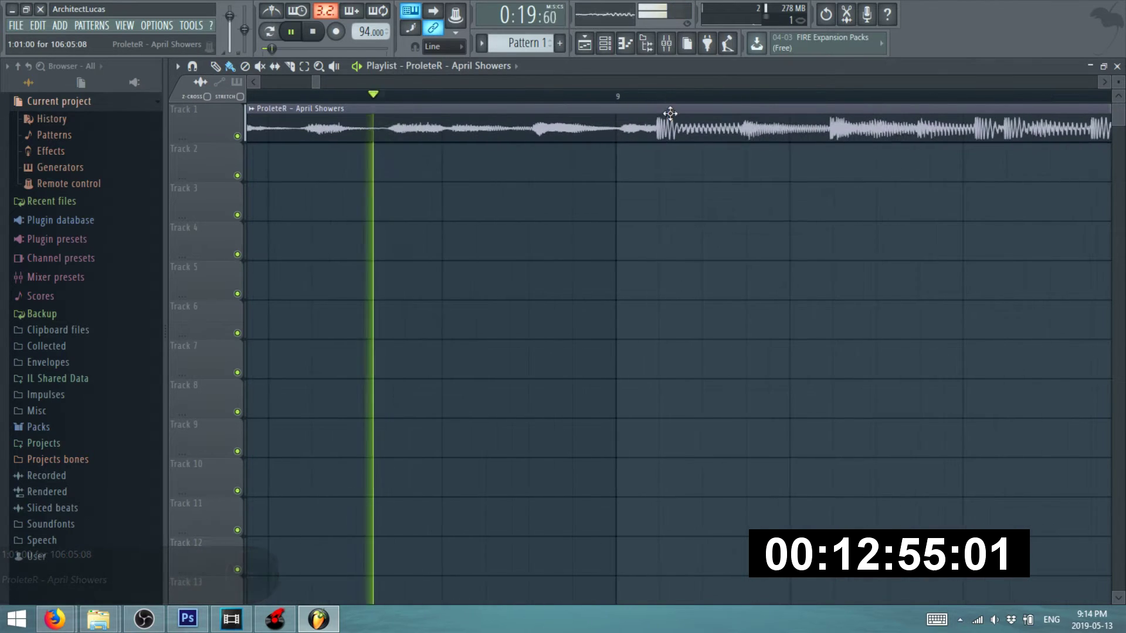
key("space")
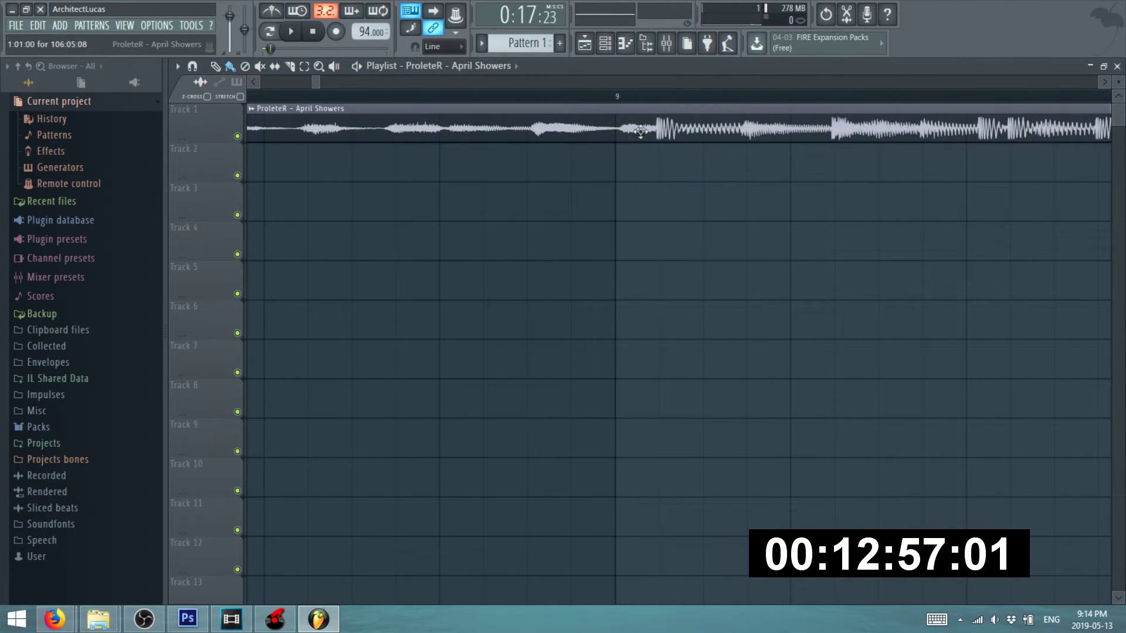
left_click_drag(663, 120, 629, 125)
- Audition the playlist by jumping the playhead to bars 22, 75, 49 and 8
scroll(618, 118, "up", 2)
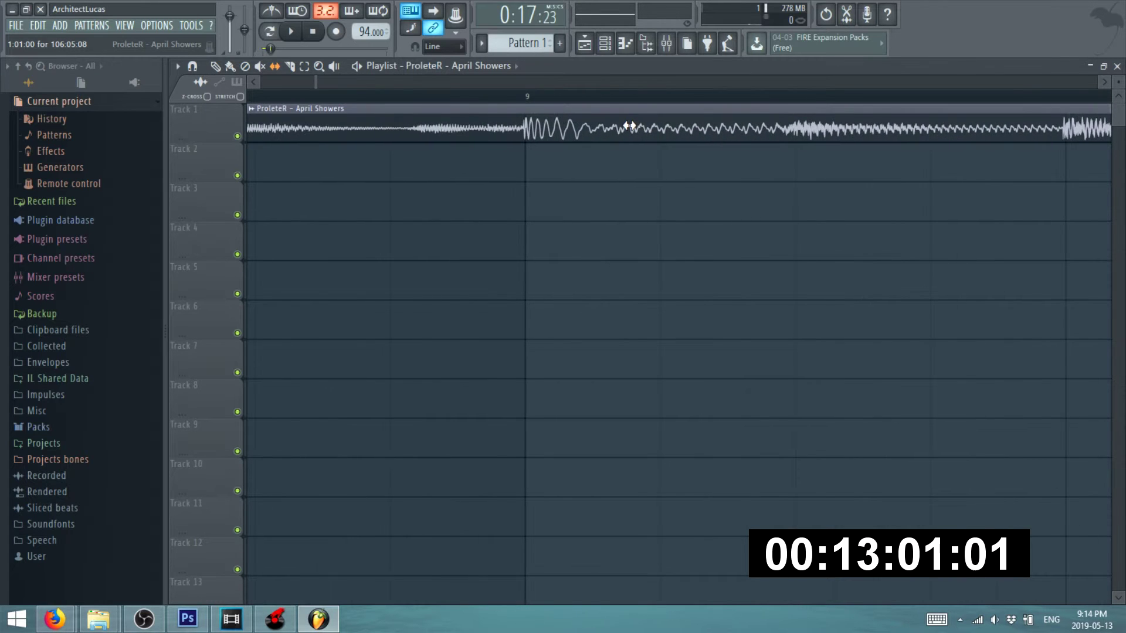
scroll(607, 143, "down", 3)
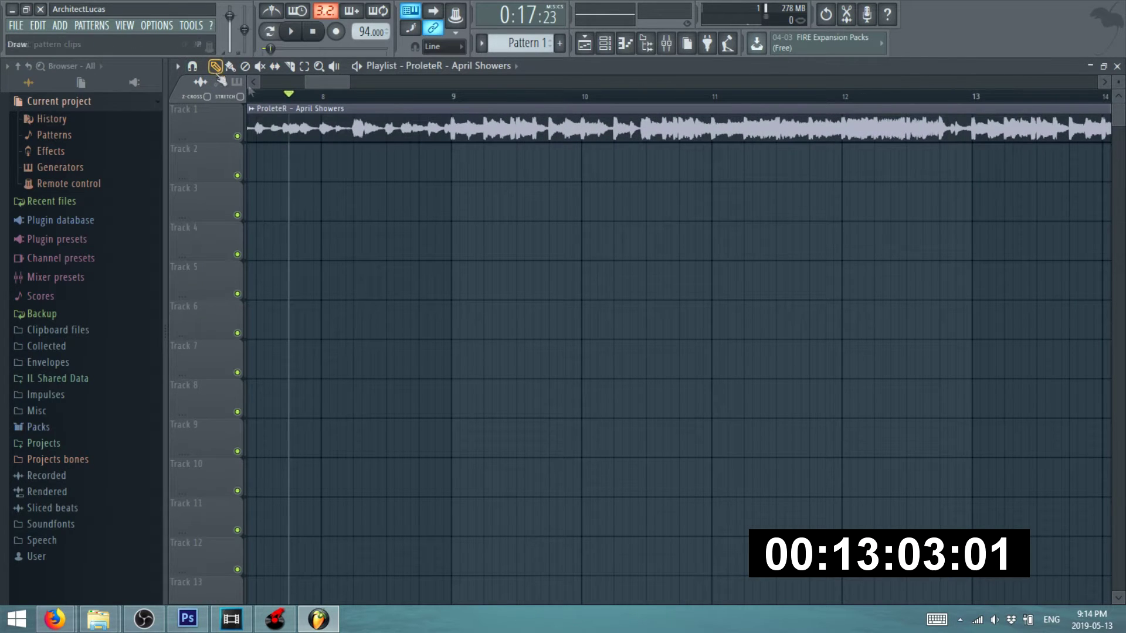
scroll(412, 112, "down", 5)
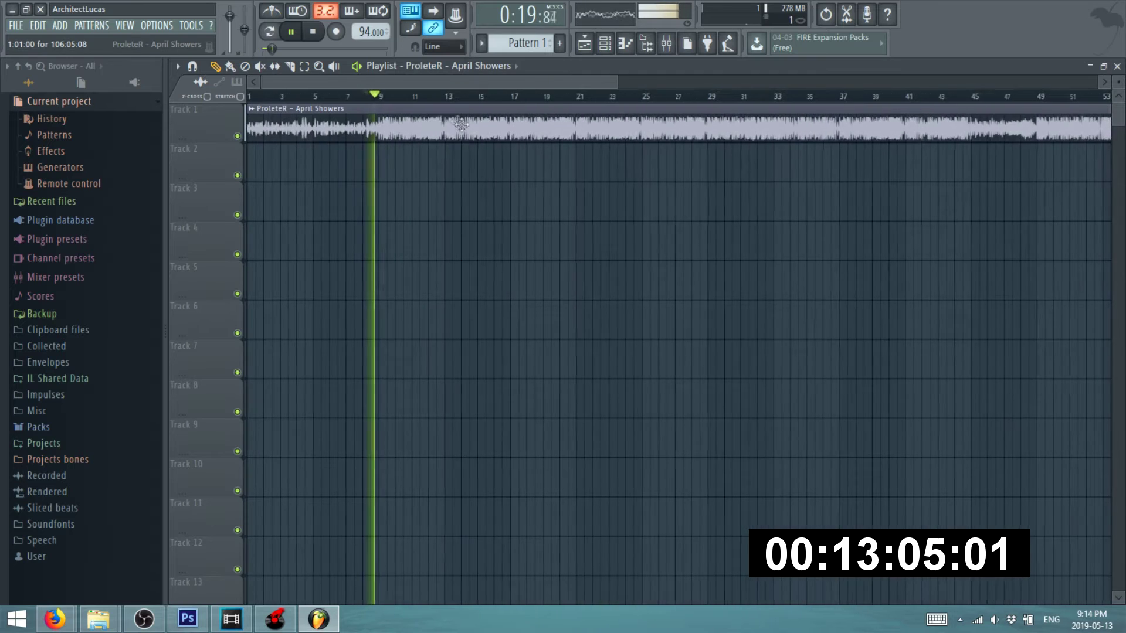
scroll(406, 152, "down", 2)
left_click(411, 101)
left_click(800, 102)
left_click(609, 103)
scroll(369, 103, "up", 3)
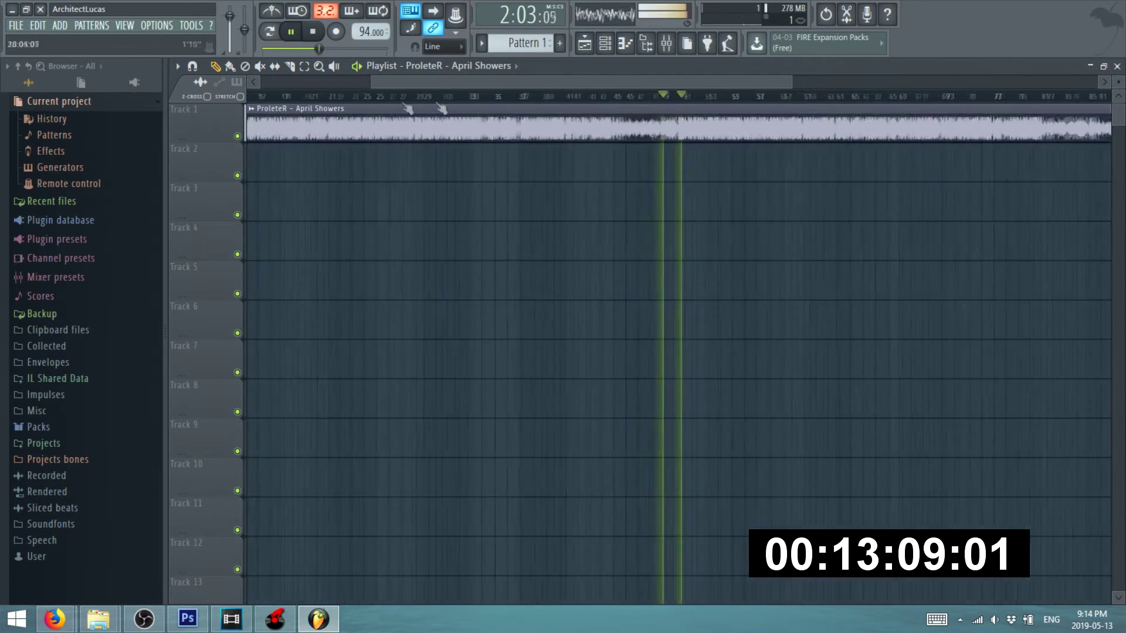
scroll(591, 102, "up", 2)
left_click(763, 101)
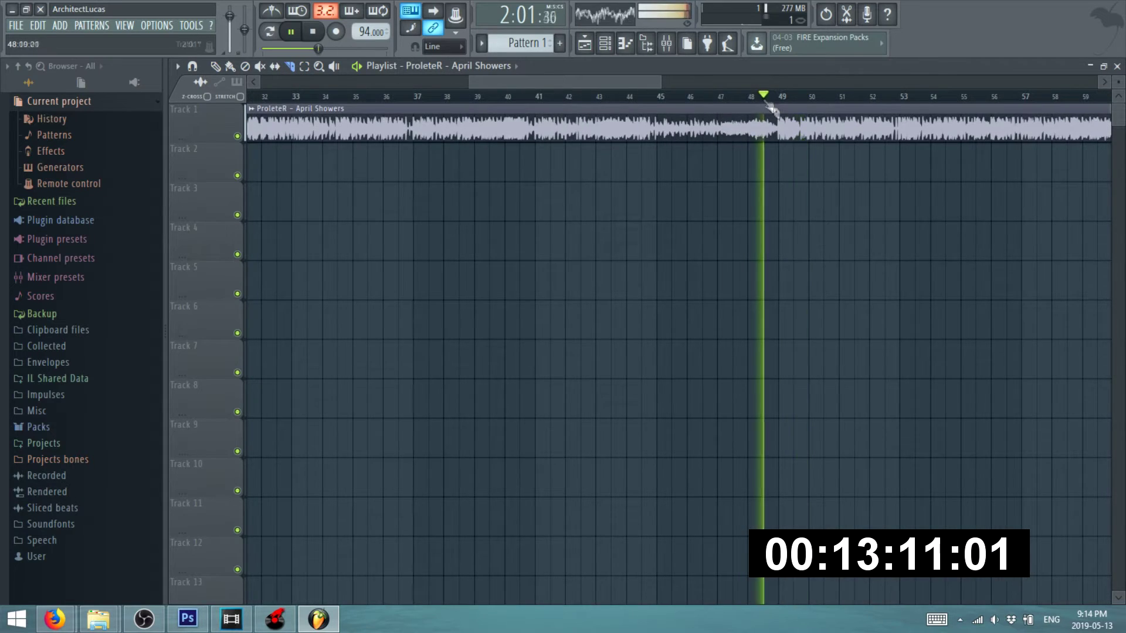
scroll(800, 147, "up", 6)
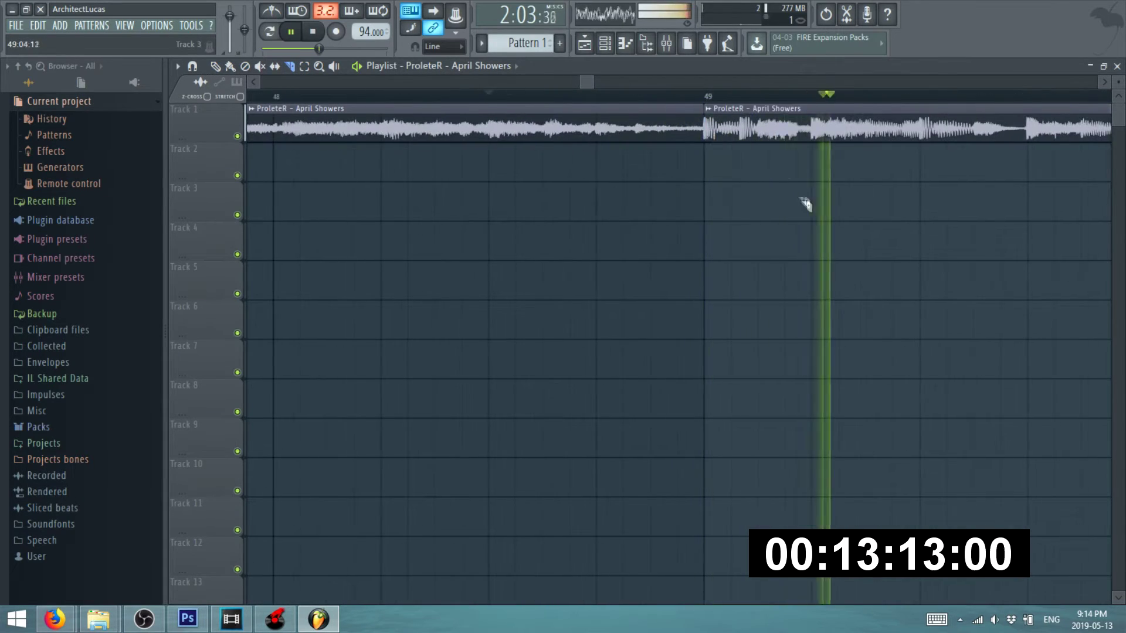
scroll(789, 187, "down", 6)
left_click(575, 99)
left_click(292, 99)
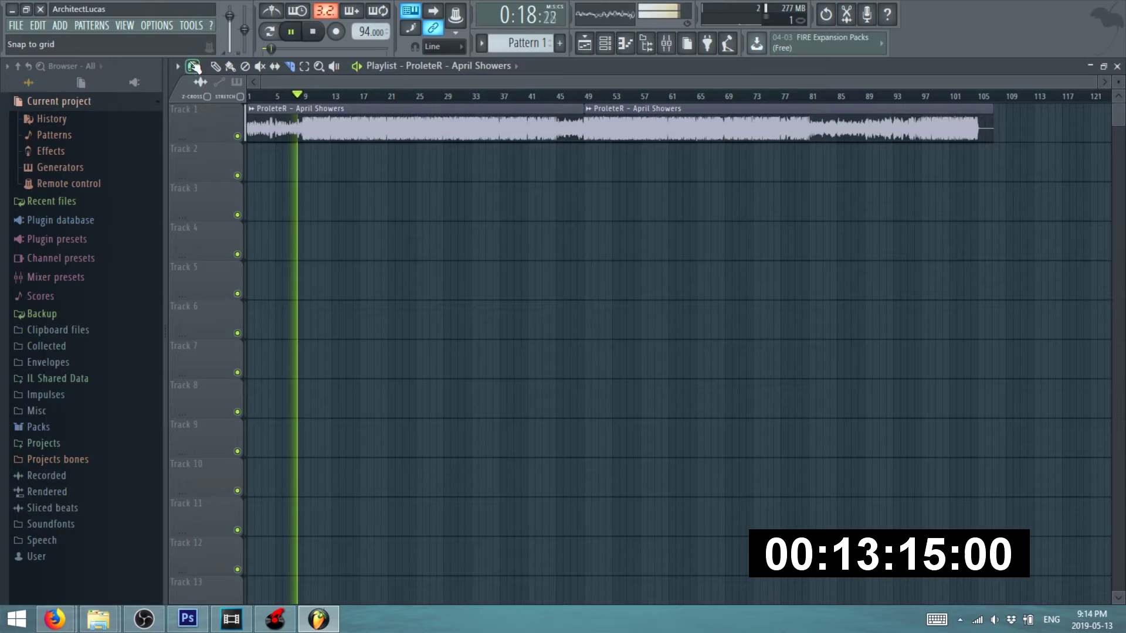
- Move the second April Showers clip onto Track 2, trying it at bars 11, 13 and 17
left_click_drag(700, 128, 508, 174)
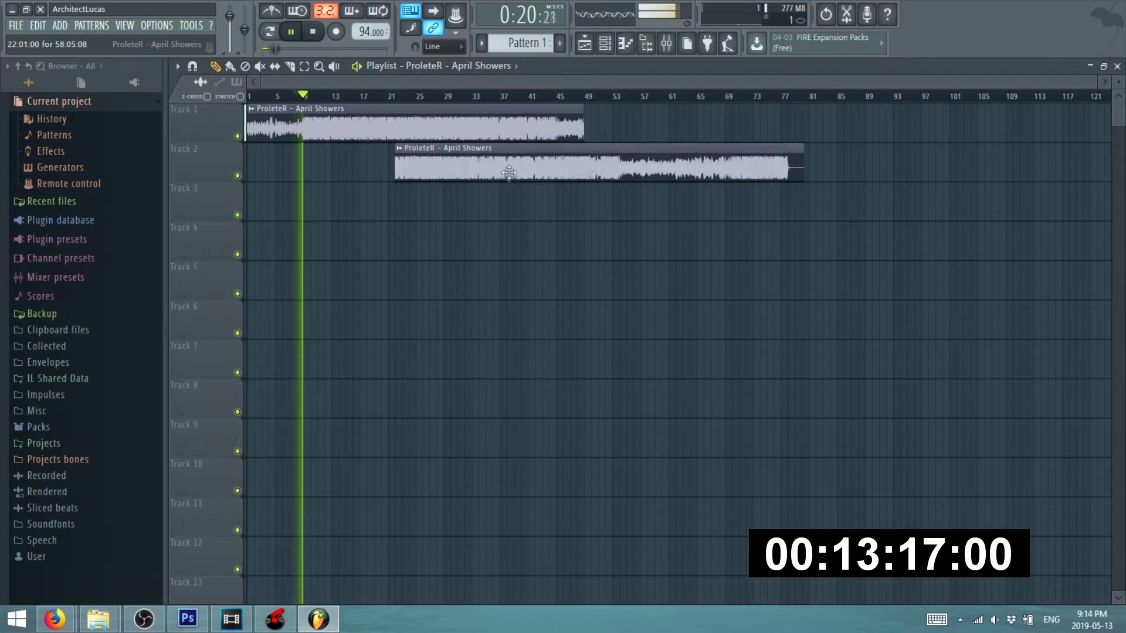
scroll(264, 156, "up", 4)
left_click_drag(773, 162, 427, 161)
scroll(446, 162, "up", 4)
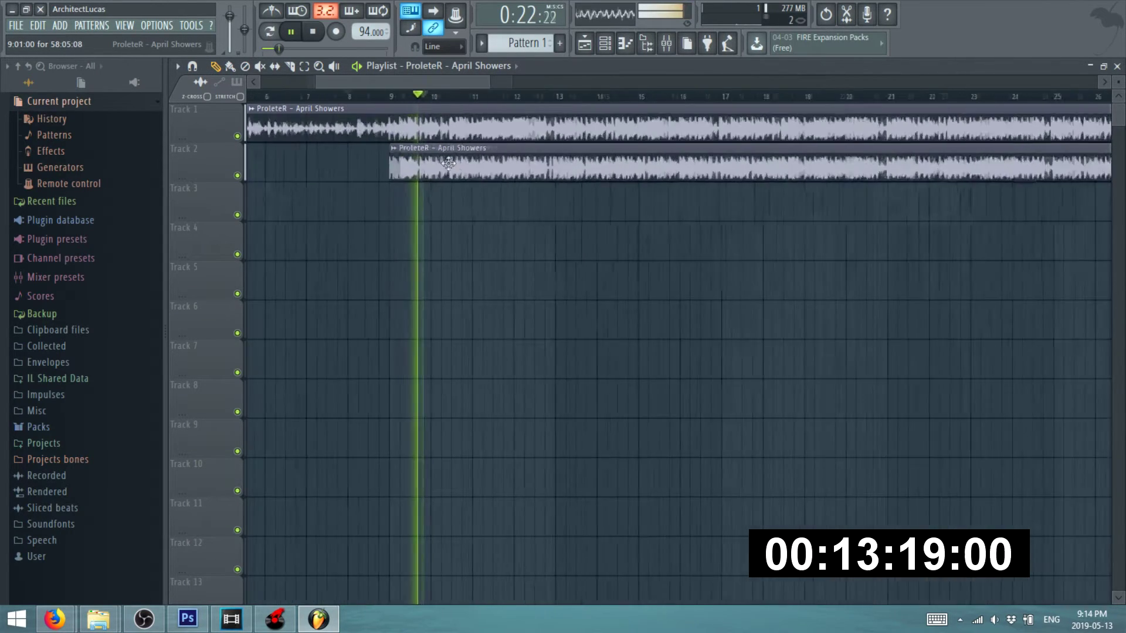
scroll(654, 165, "up", 2)
left_click_drag(652, 165, 584, 162)
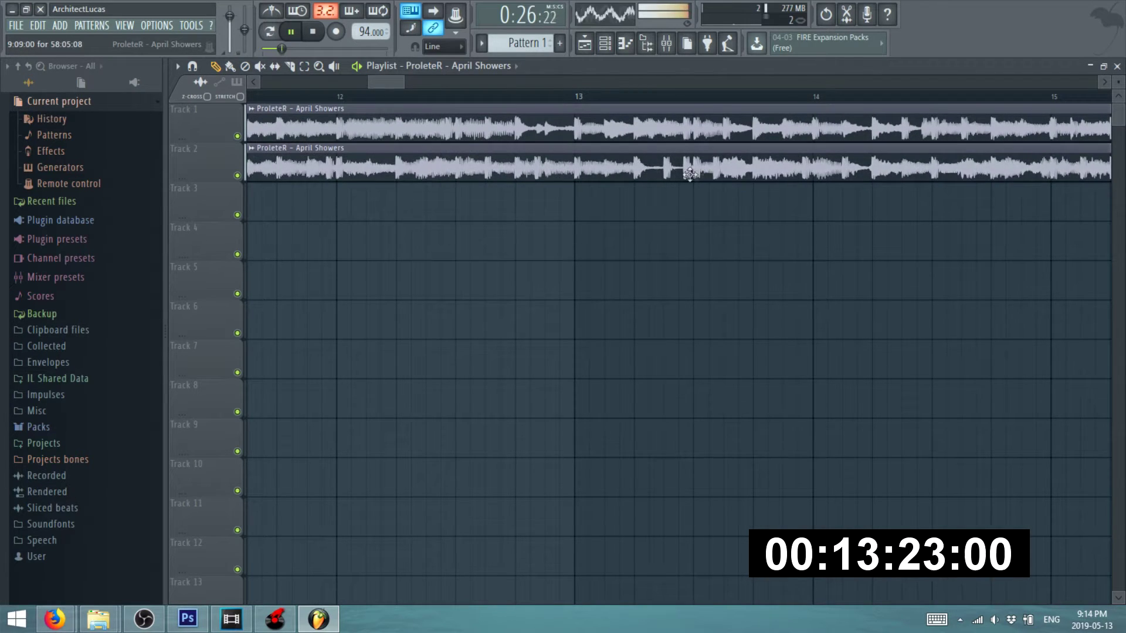
scroll(687, 165, "down", 5)
scroll(664, 165, "up", 2)
left_click_drag(569, 164, 824, 171)
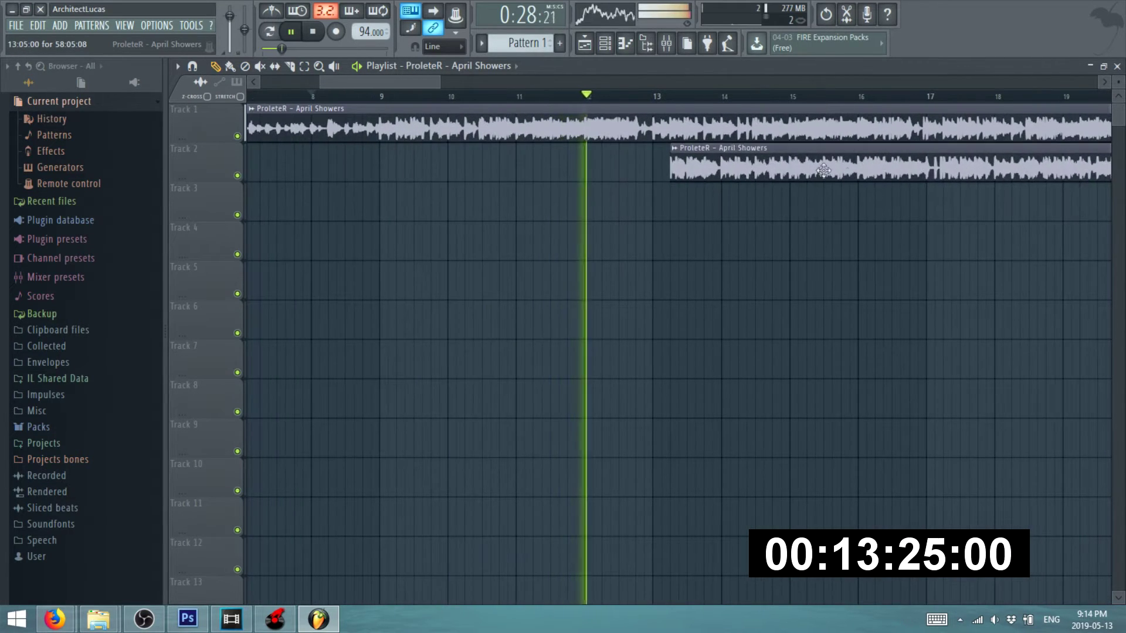
scroll(824, 171, "up", 2)
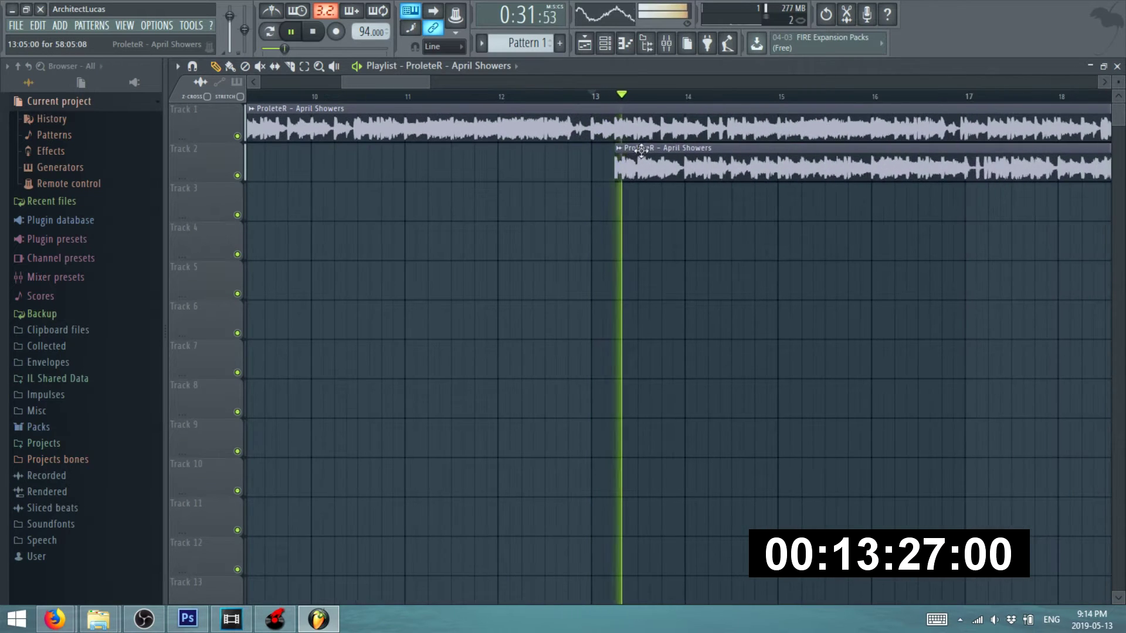
scroll(641, 151, "down", 2)
left_click_drag(641, 151, 852, 165)
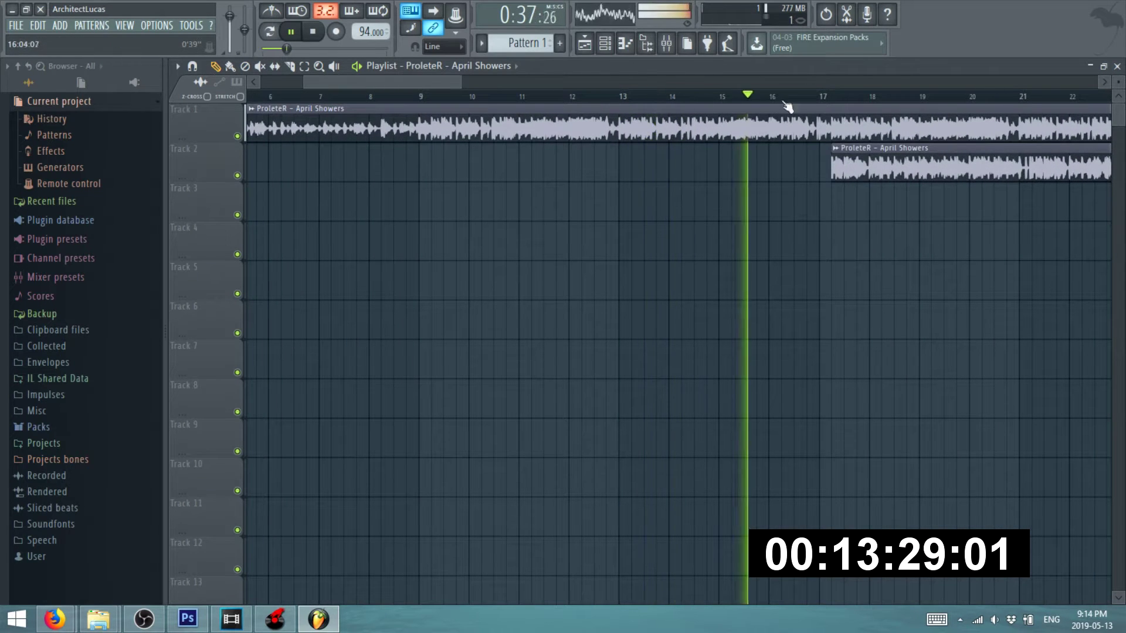
- Shift the Track 2 clip back to around bar 24 and replay to check the timing
scroll(879, 164, "down", 2)
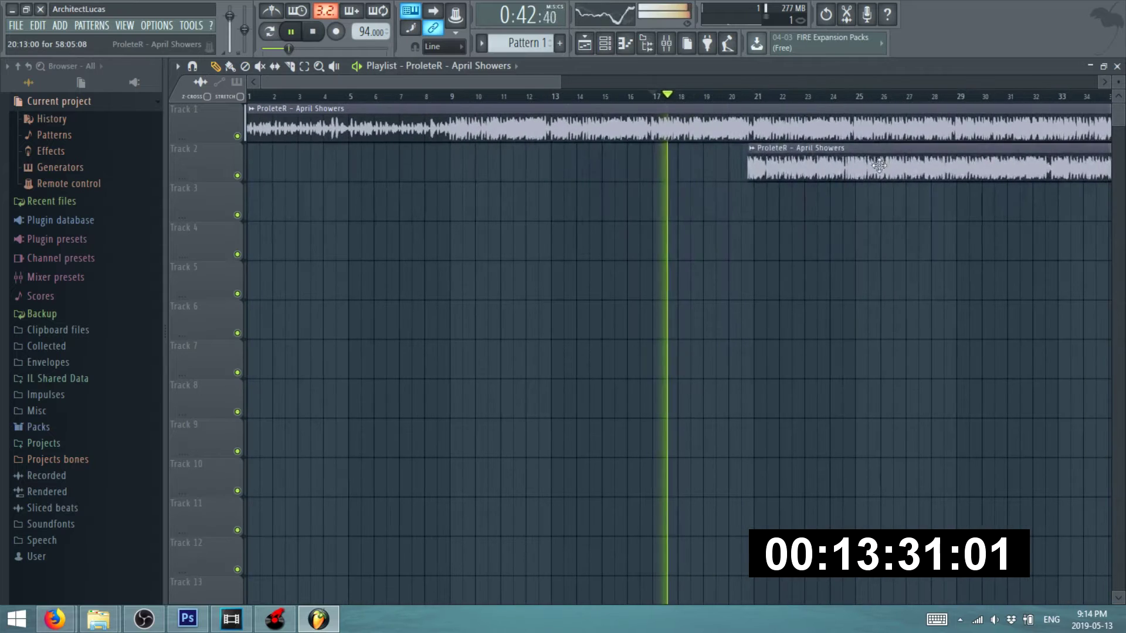
scroll(824, 152, "up", 3)
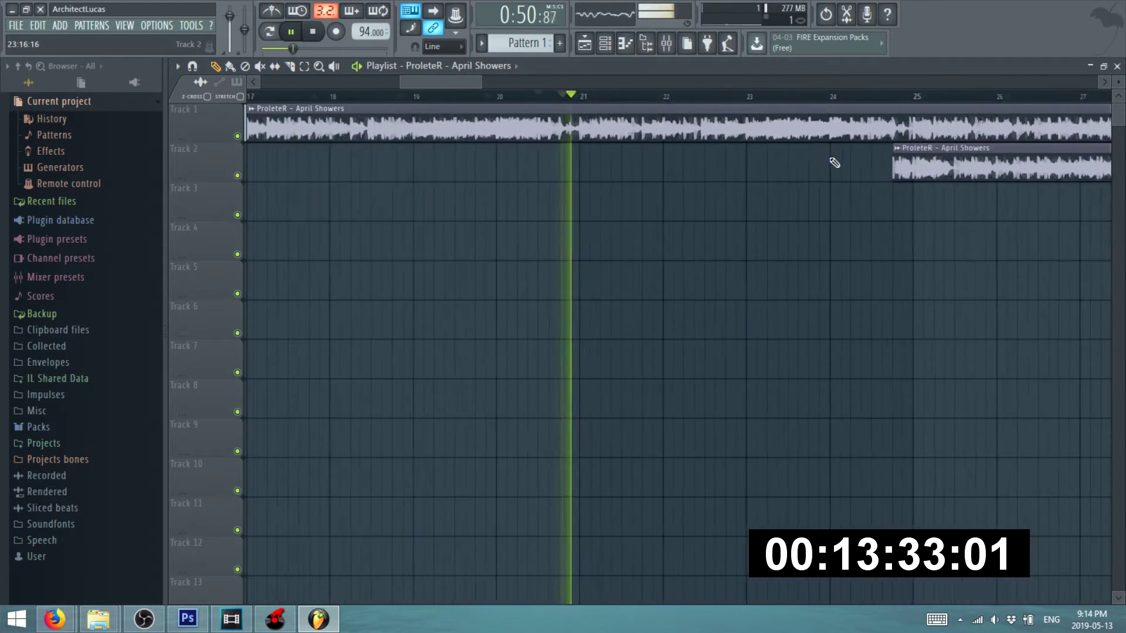
scroll(713, 136, "down", 2)
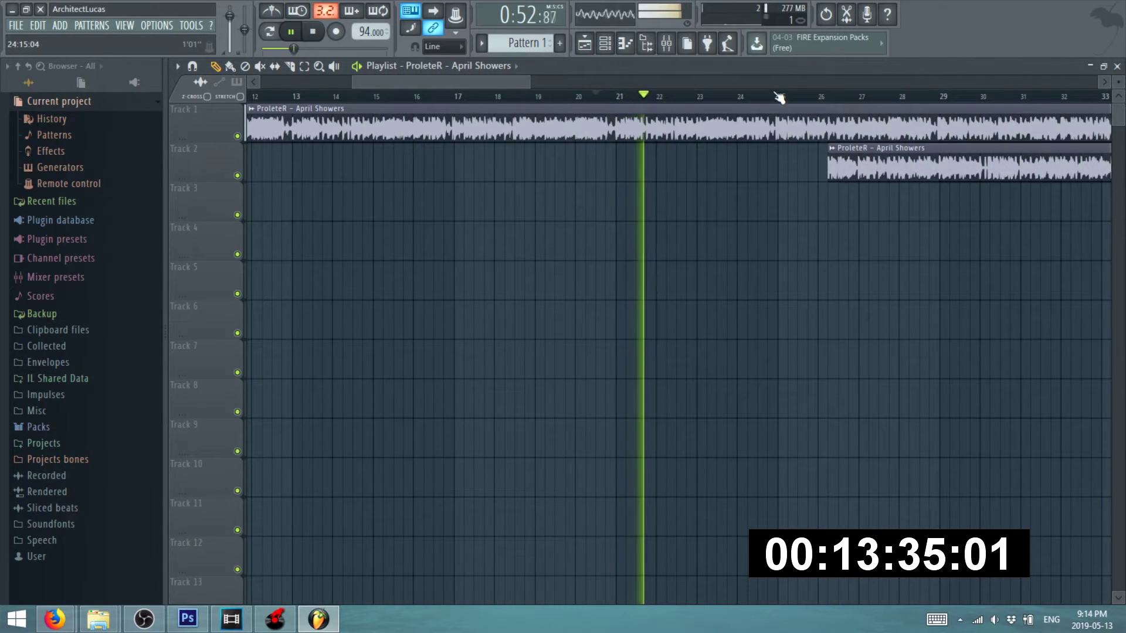
scroll(651, 141, "down", 2)
scroll(771, 151, "up", 3)
key("space")
left_click_drag(751, 153, 630, 177)
key("space")
scroll(619, 175, "up", 2)
scroll(612, 175, "up", 2)
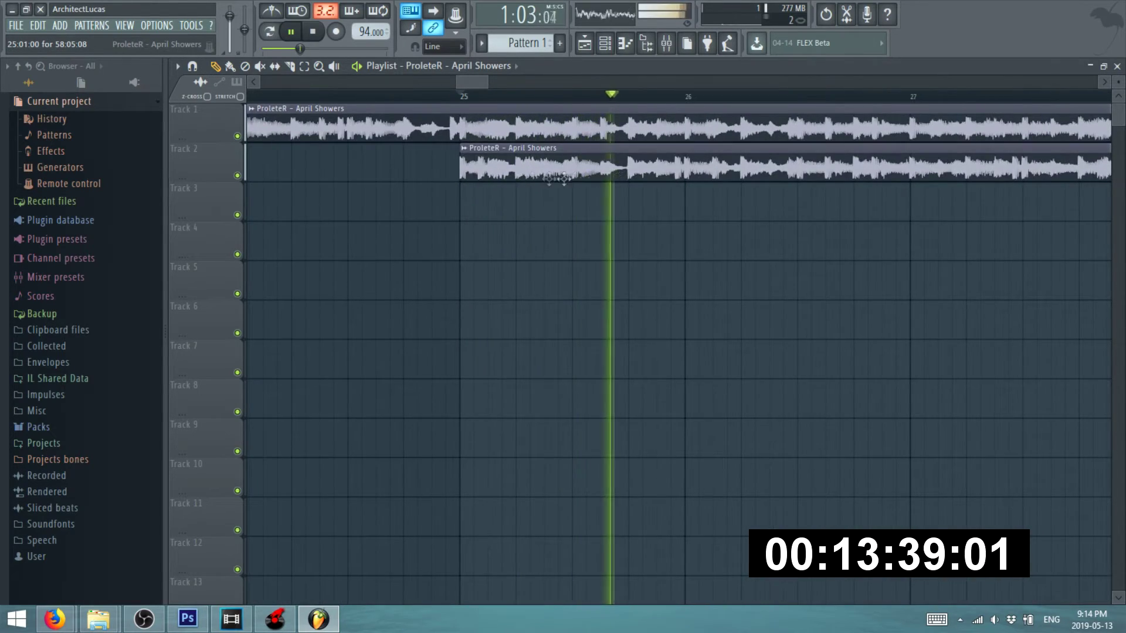
scroll(493, 172, "down", 4)
scroll(494, 171, "down", 2)
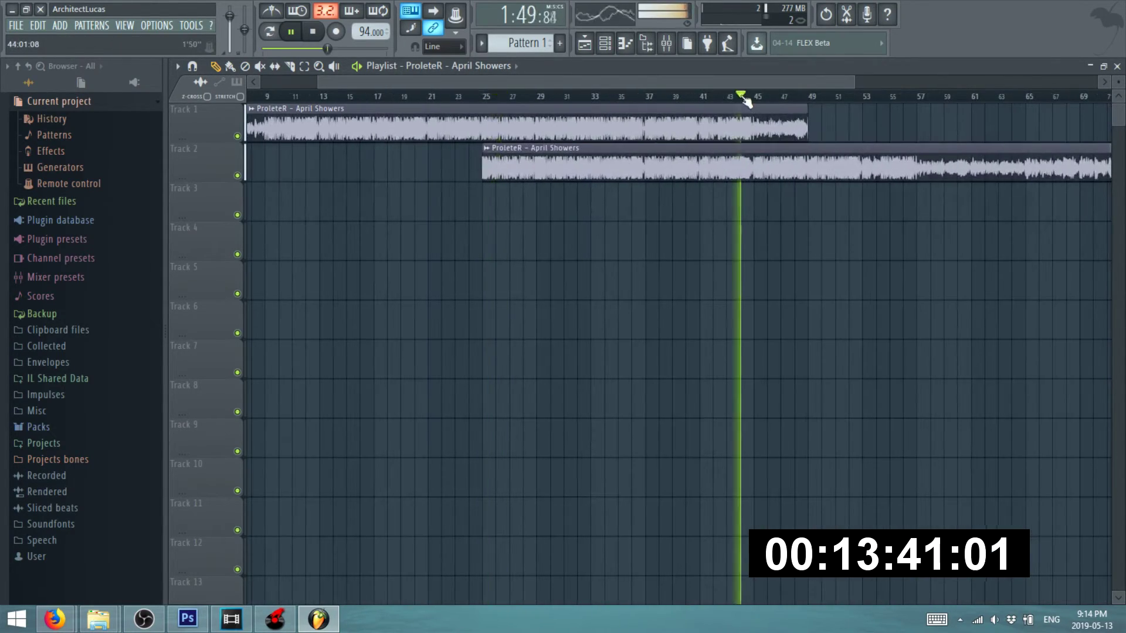
scroll(491, 175, "down", 2)
scroll(553, 191, "up", 4)
scroll(737, 131, "up", 2)
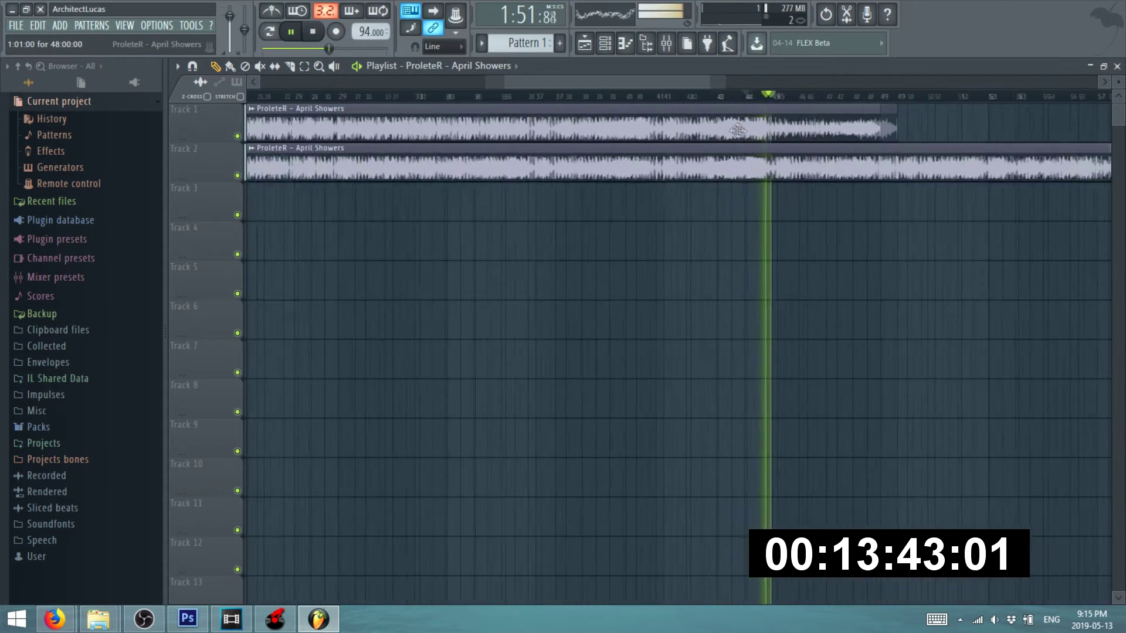
key("space")
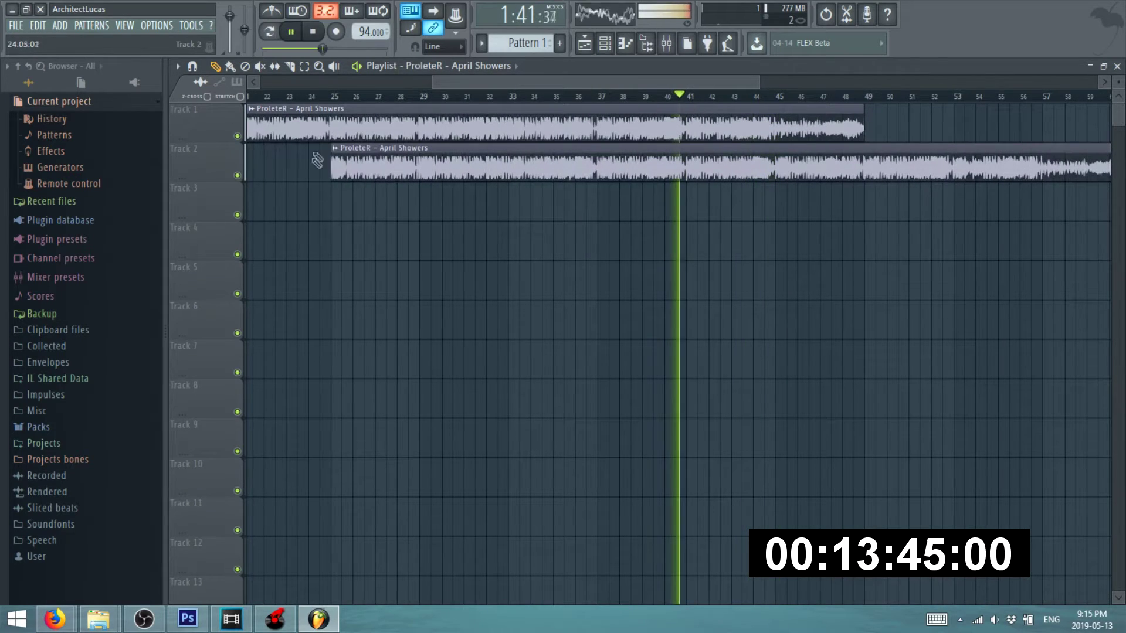
- Trim Track 2's clip to start and Track 1's clip to end at bar 41, then play the transition
left_click_drag(331, 163, 688, 162)
scroll(836, 182, "up", 3)
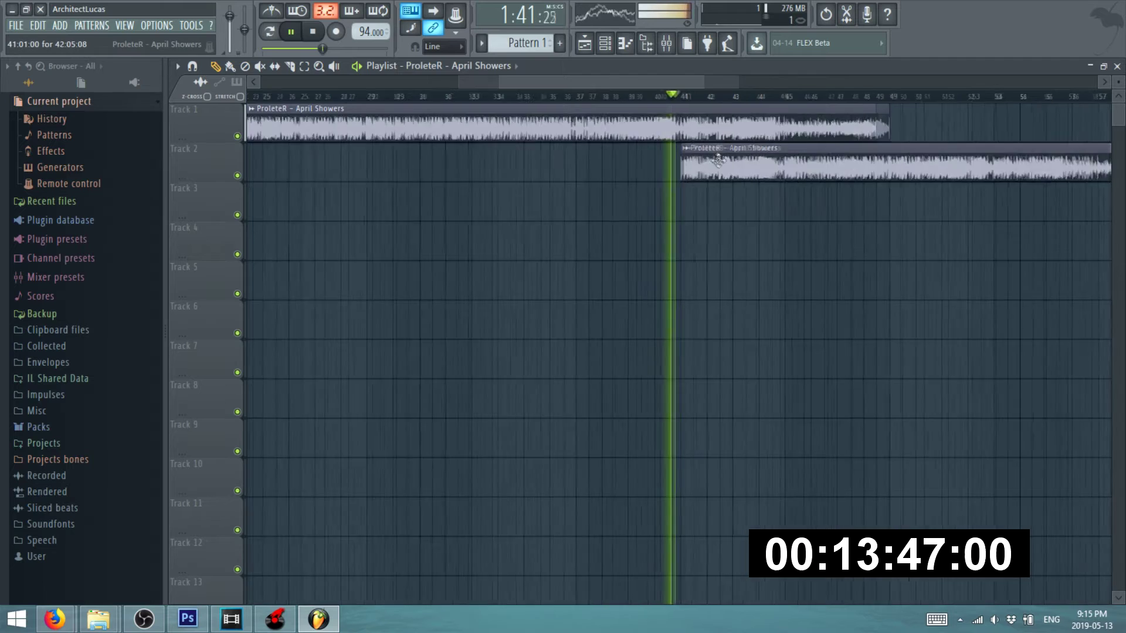
scroll(836, 182, "down", 3)
key("space")
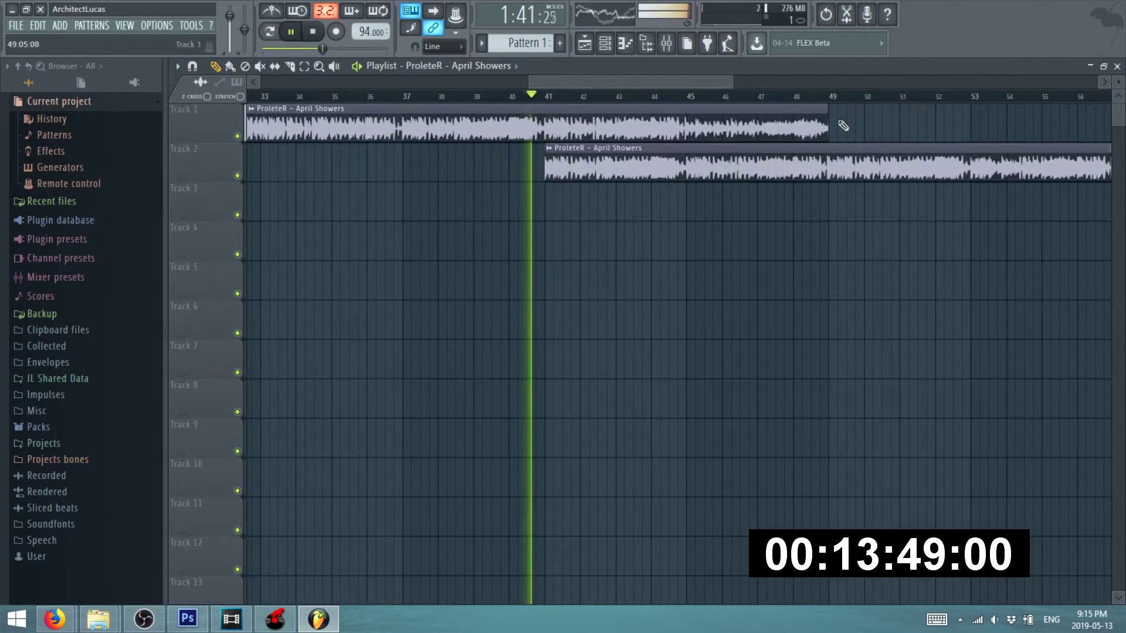
left_click_drag(828, 118, 572, 130)
scroll(543, 135, "up", 4)
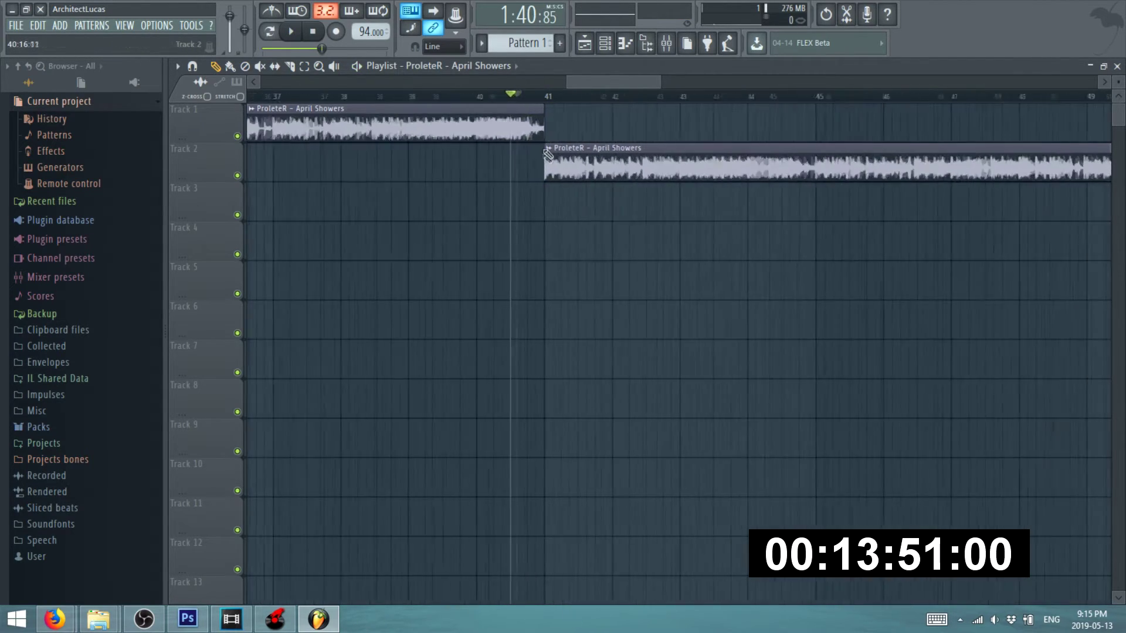
key("space")
- Stop playback and drag the acapella mp3 from Firefox's Downloads panel toward FL Studio
scroll(557, 144, "up", 4)
scroll(543, 141, "down", 5)
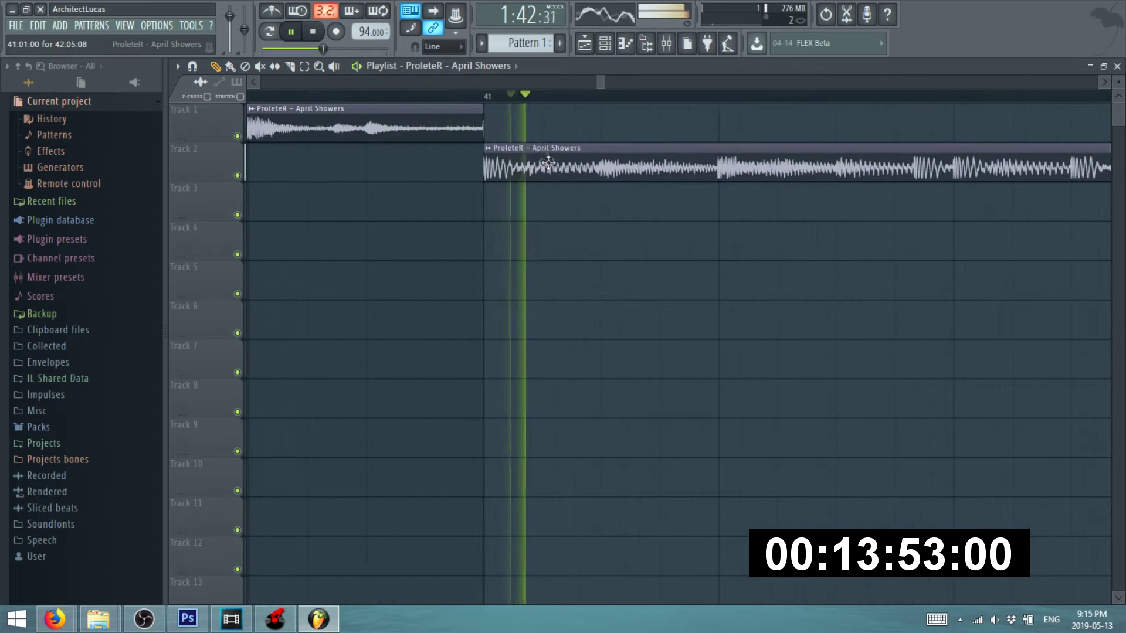
key("space")
mouse_move(98, 619)
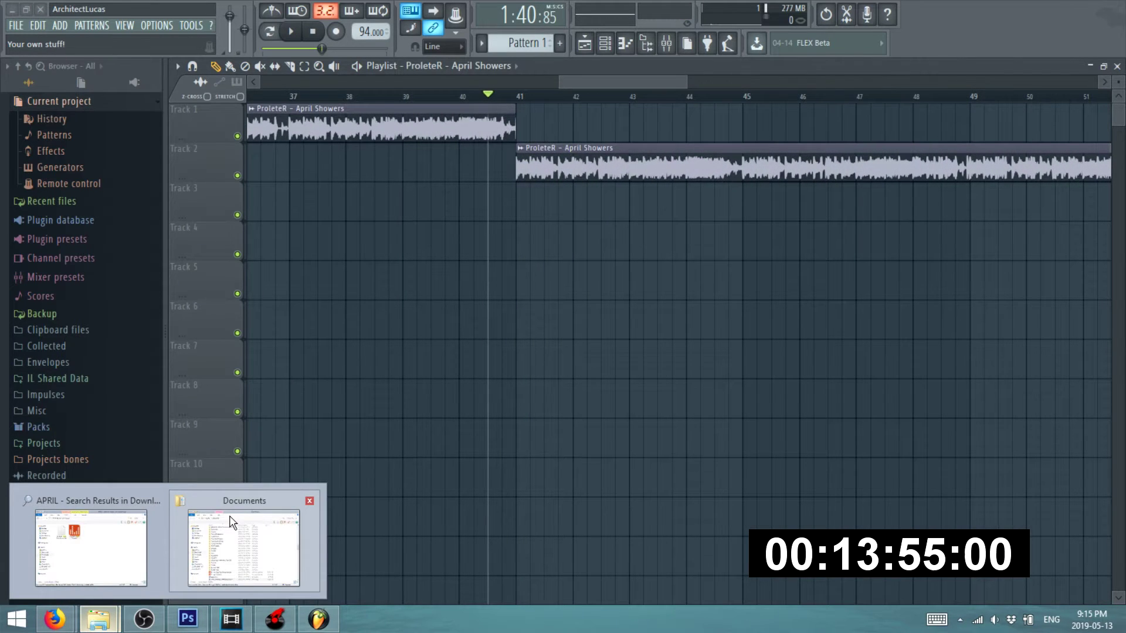
left_click(148, 515)
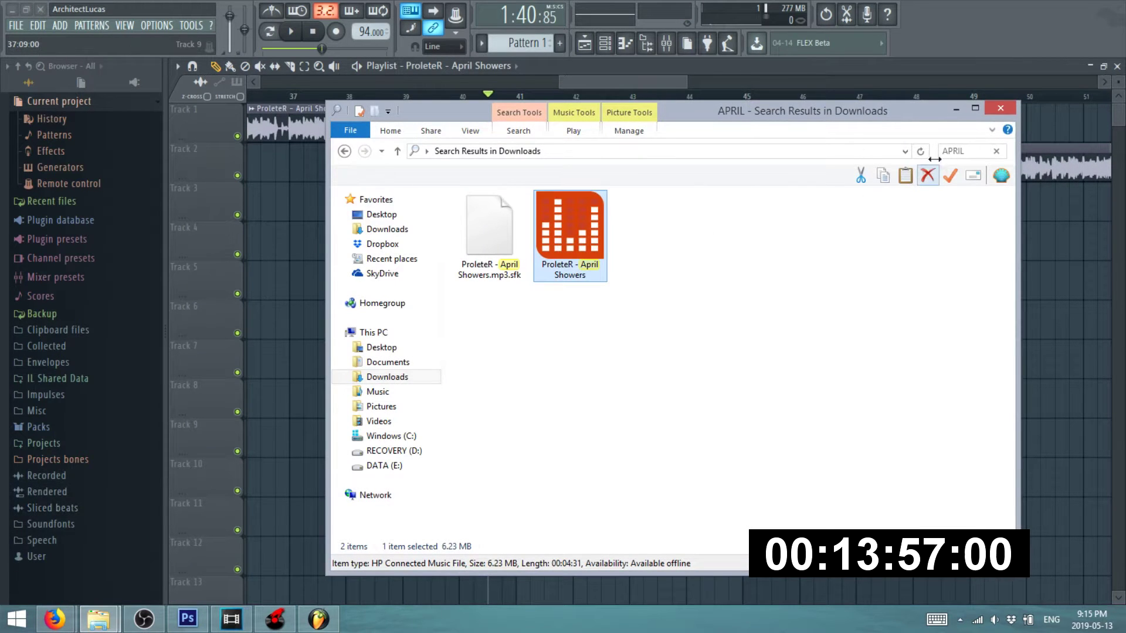
mouse_move(55, 619)
left_click(251, 536)
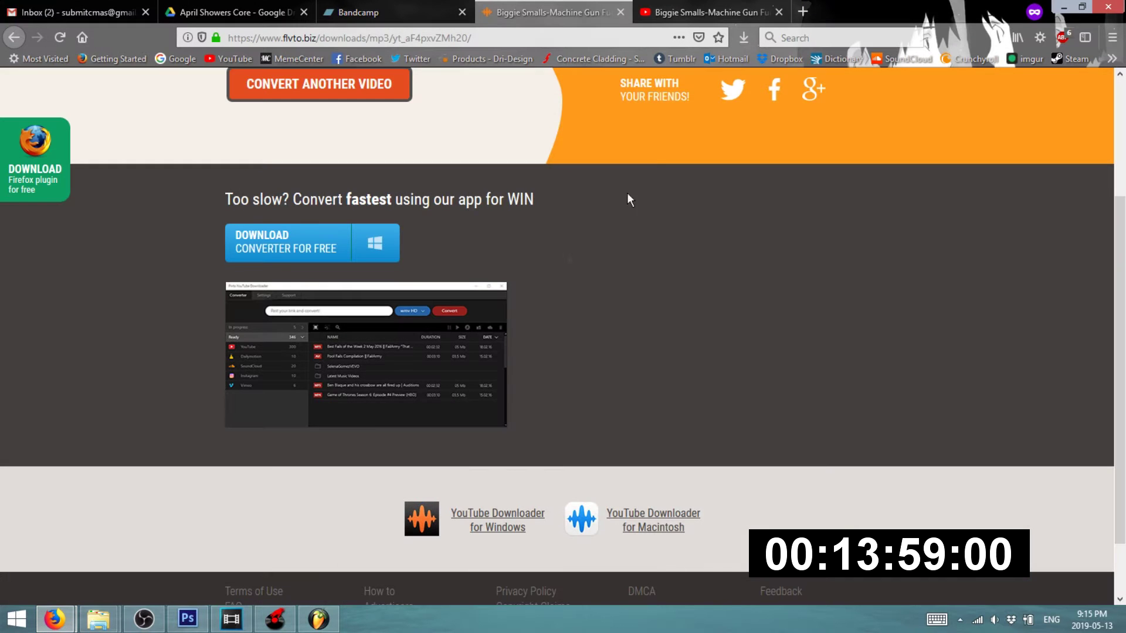
left_click(744, 39)
left_click_drag(586, 74, 441, 305)
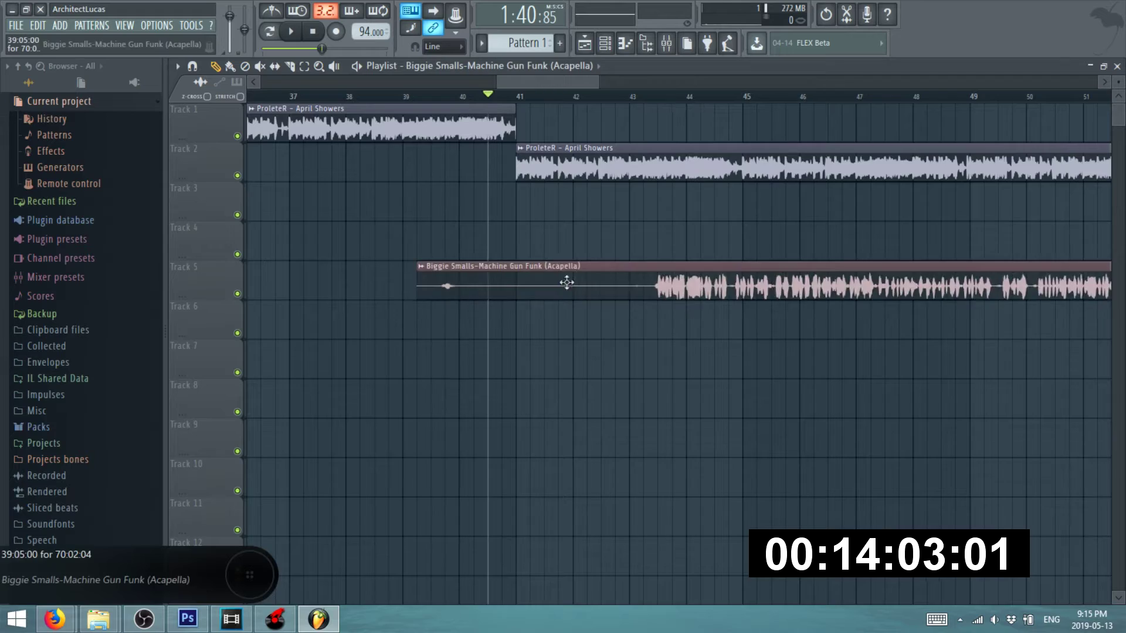
- Place the acapella at the start of Track 3, nudging it earlier, then later while playing from bar 9
scroll(614, 319, "down", 5)
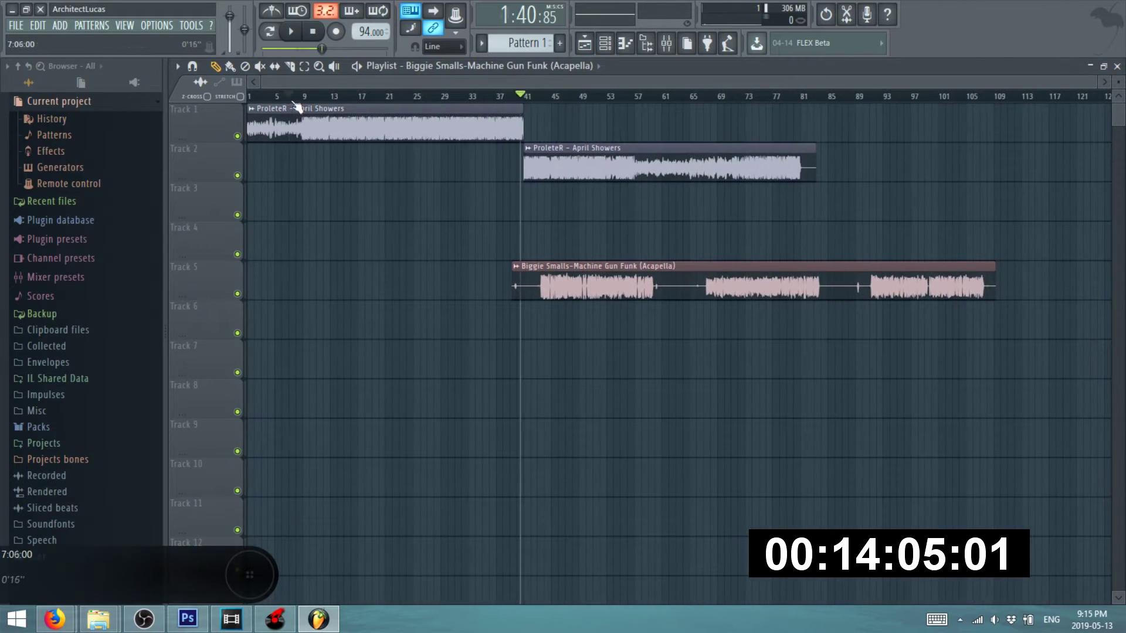
left_click_drag(537, 294, 270, 216)
scroll(482, 238, "up", 8)
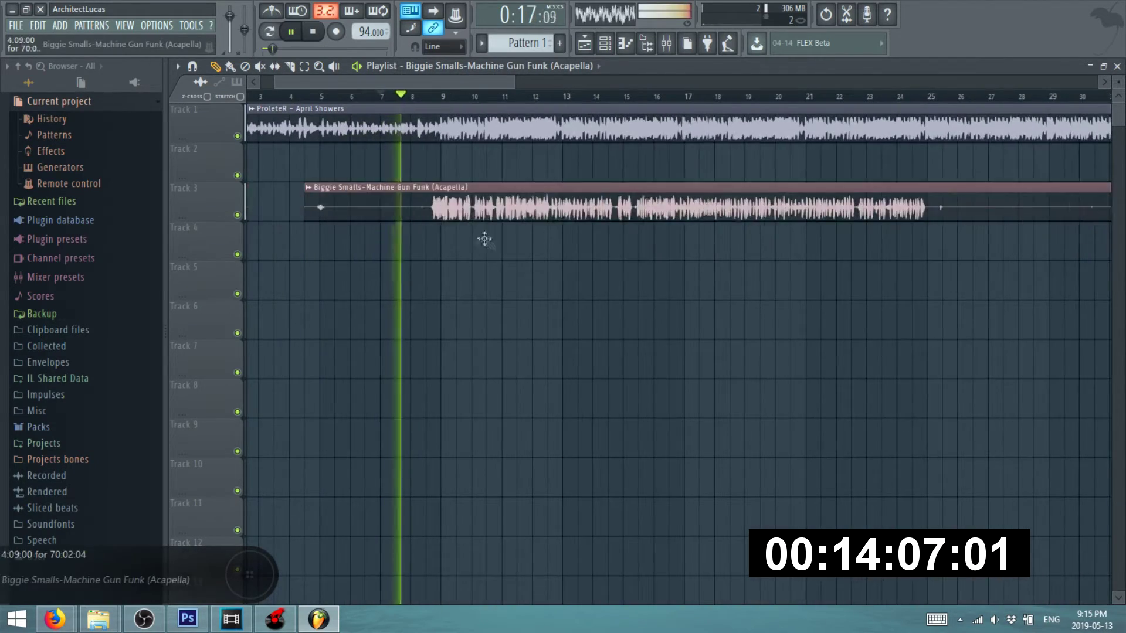
scroll(458, 189, "up", 5)
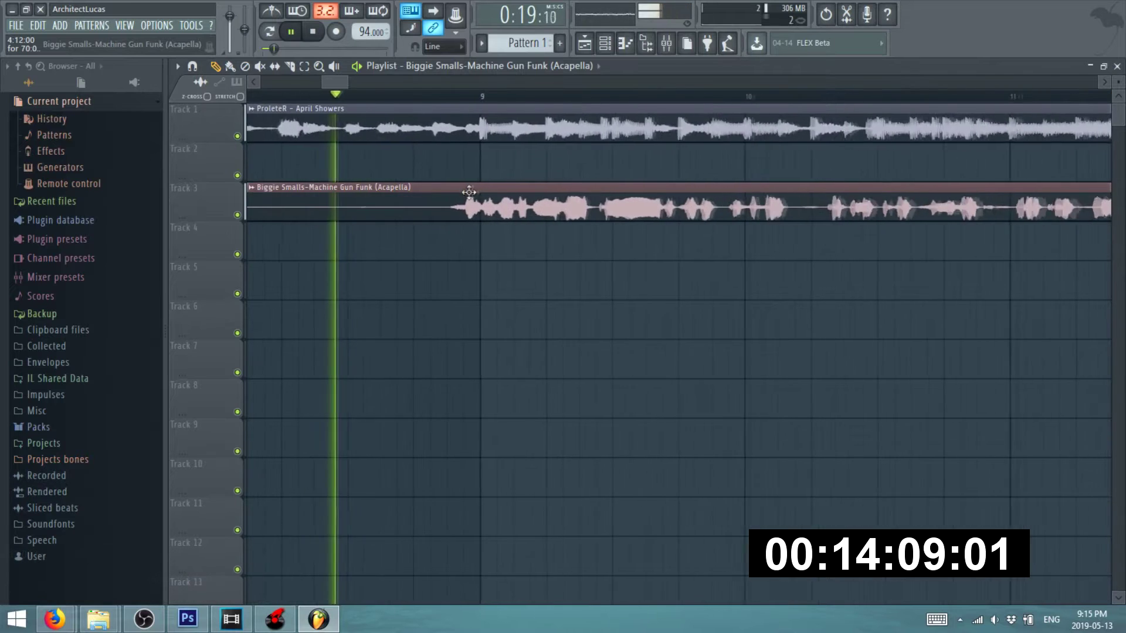
scroll(515, 203, "up", 3)
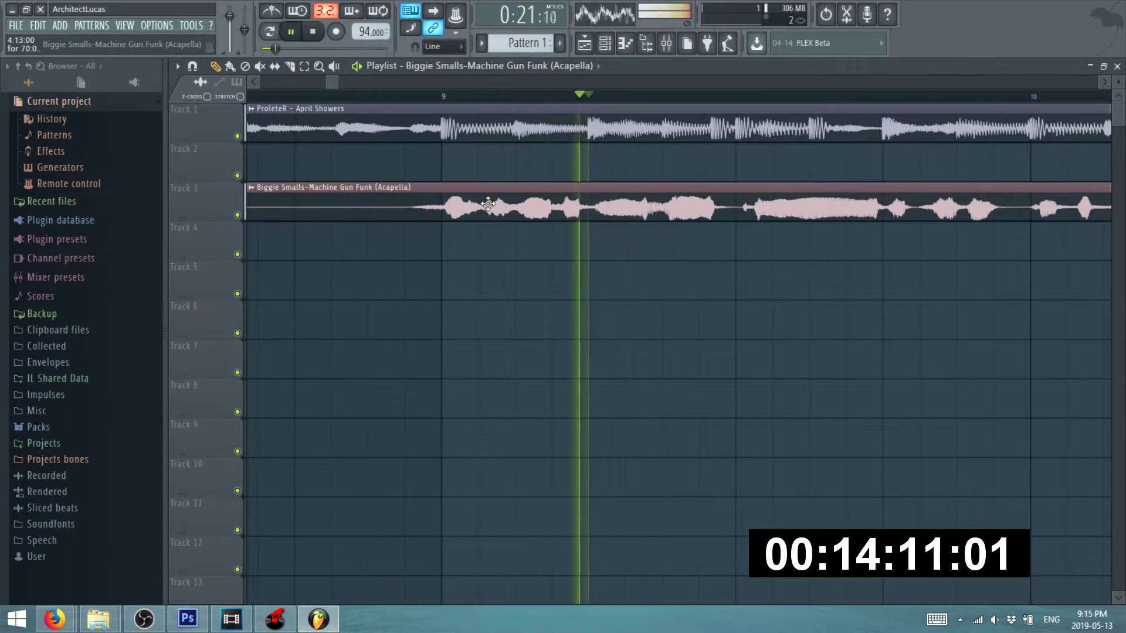
left_click_drag(487, 203, 424, 200)
scroll(418, 200, "down", 3)
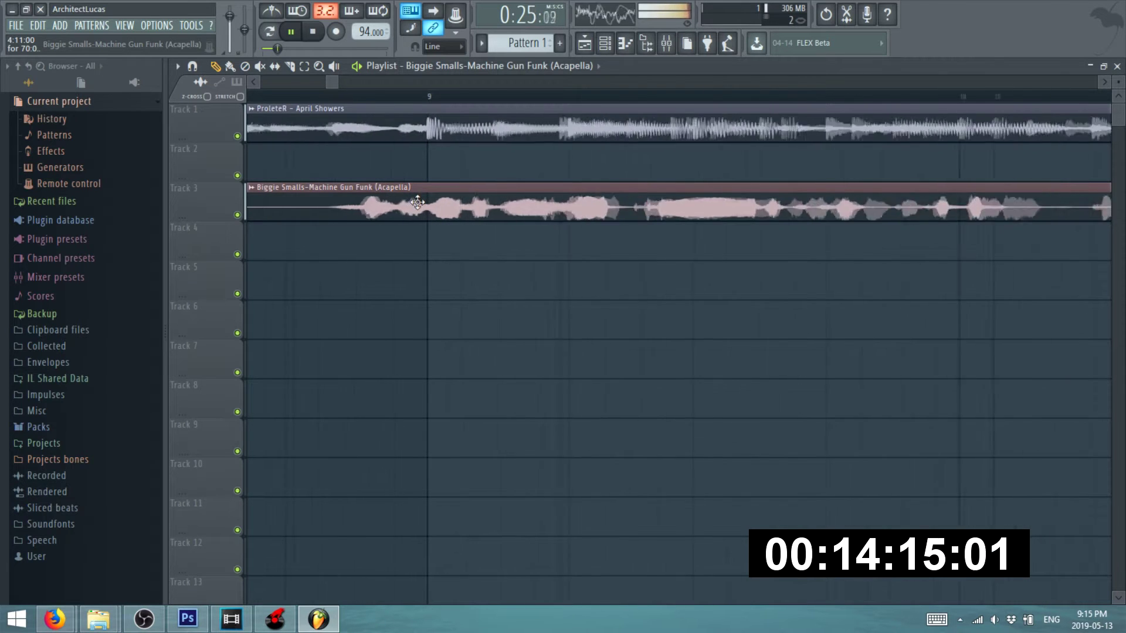
left_click(368, 96)
key("space")
key("space")
left_click_drag(409, 205, 476, 207)
scroll(475, 206, "up", 3)
key("space")
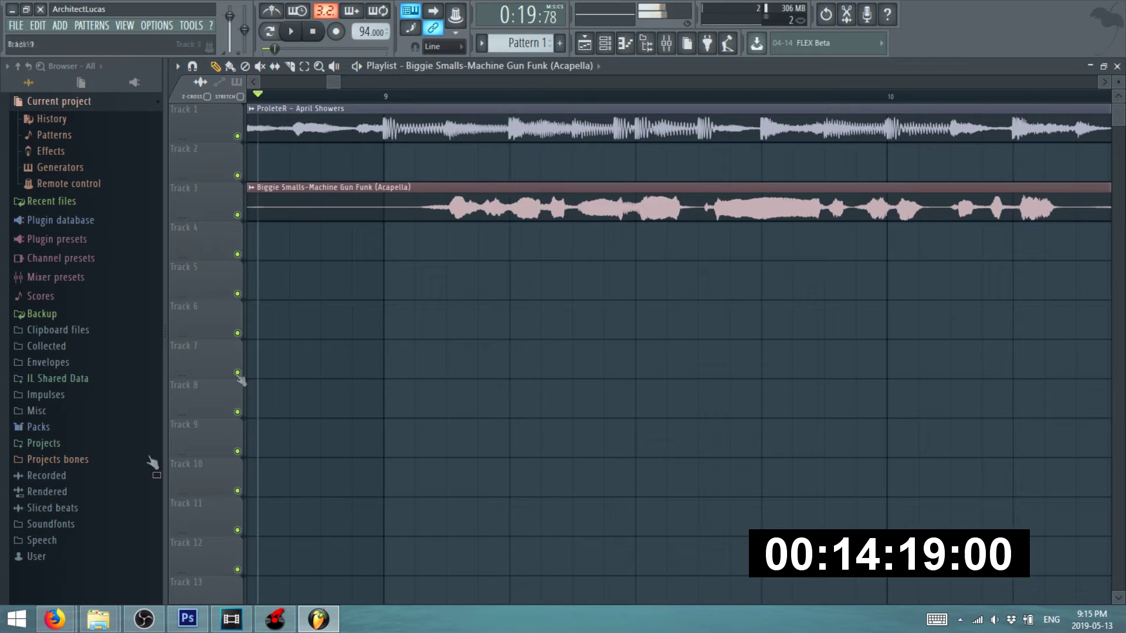
- Change the YouTube search to 'machine gun funk' and run it
mouse_move(60, 623)
left_click(238, 531)
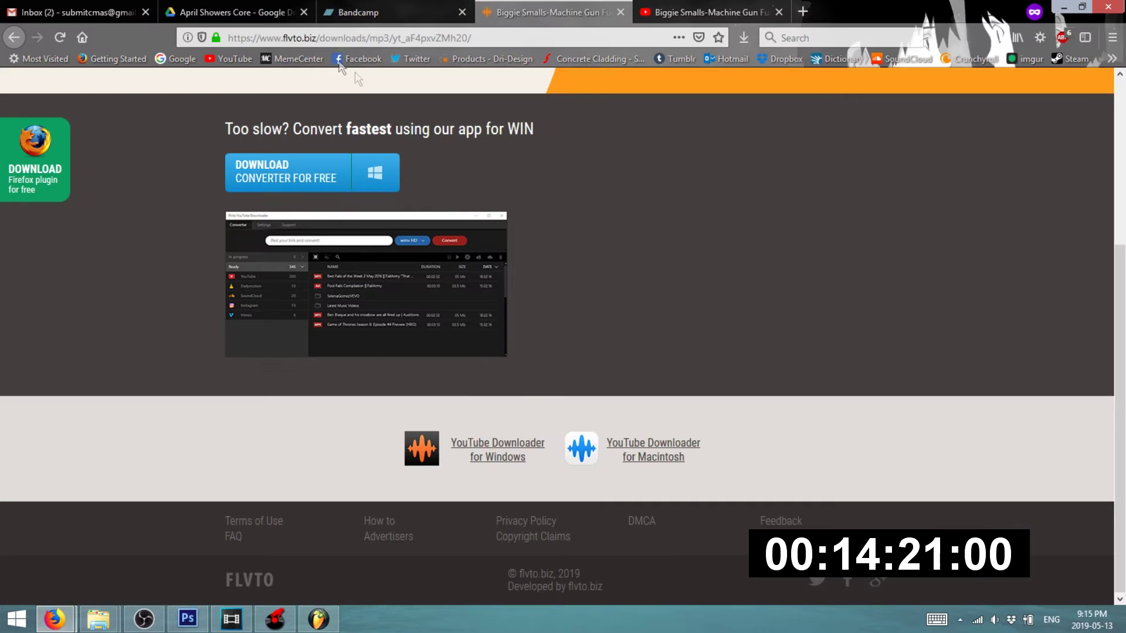
left_click(643, 9)
left_click(470, 88)
left_click_drag(470, 88, 398, 95)
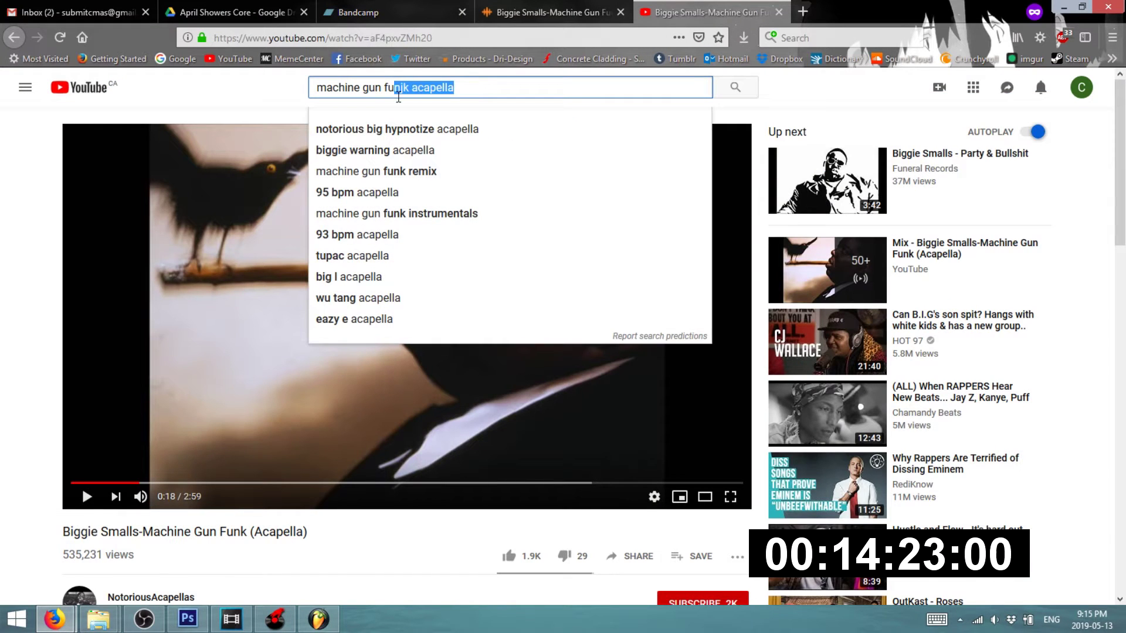
type("k")
key("Return")
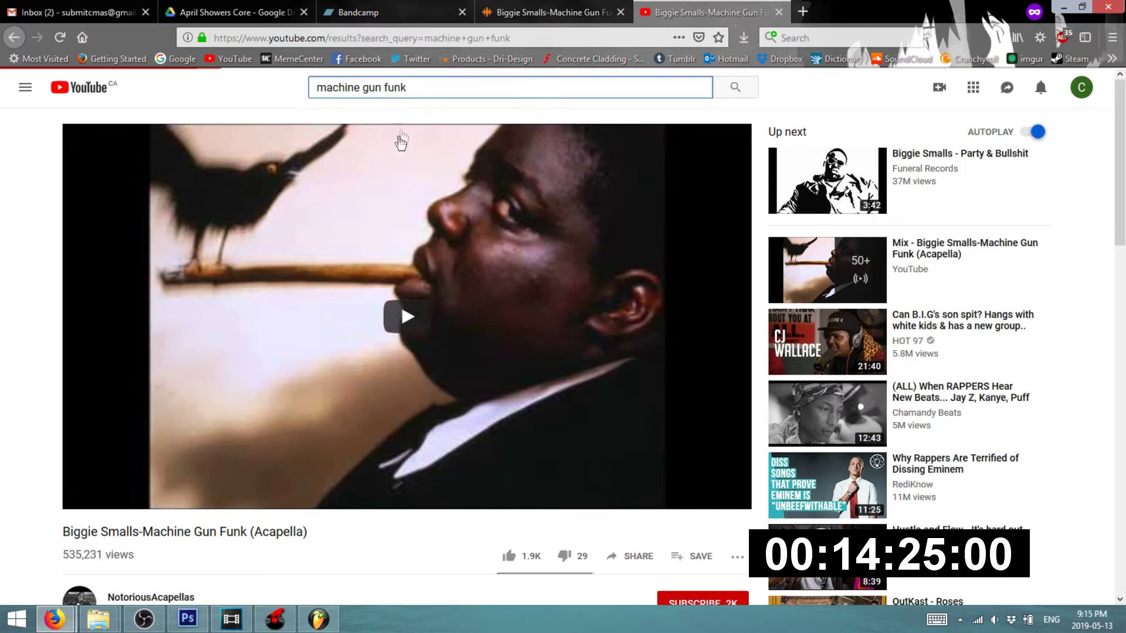
- Play the original Machine Gun Funk video a few seconds in, then return to FL Studio
left_click(314, 198)
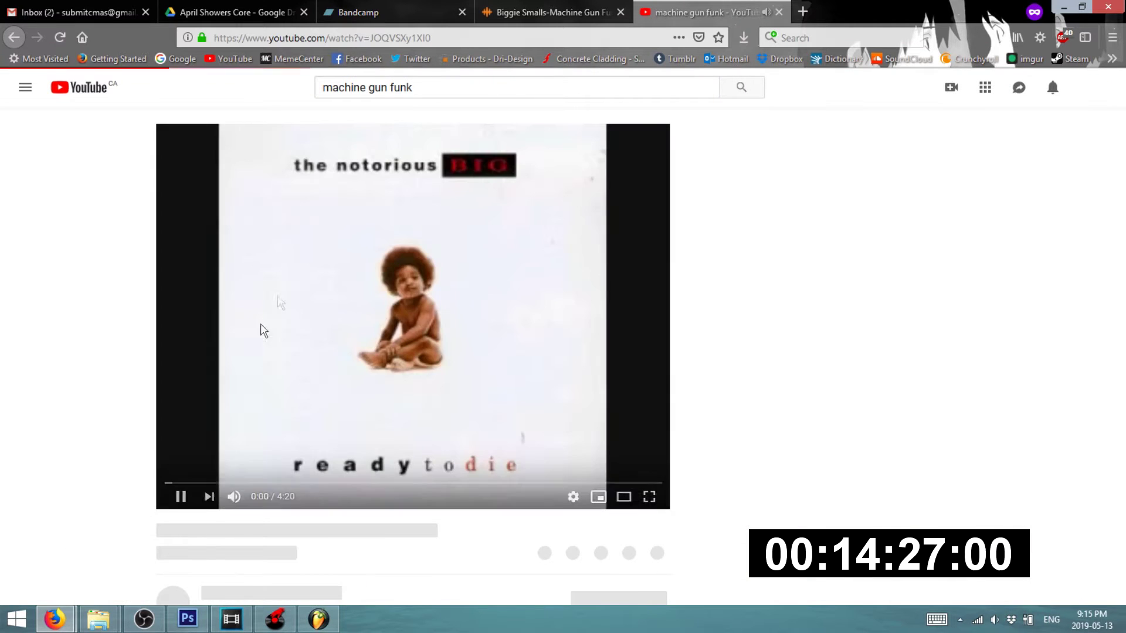
left_click(173, 482)
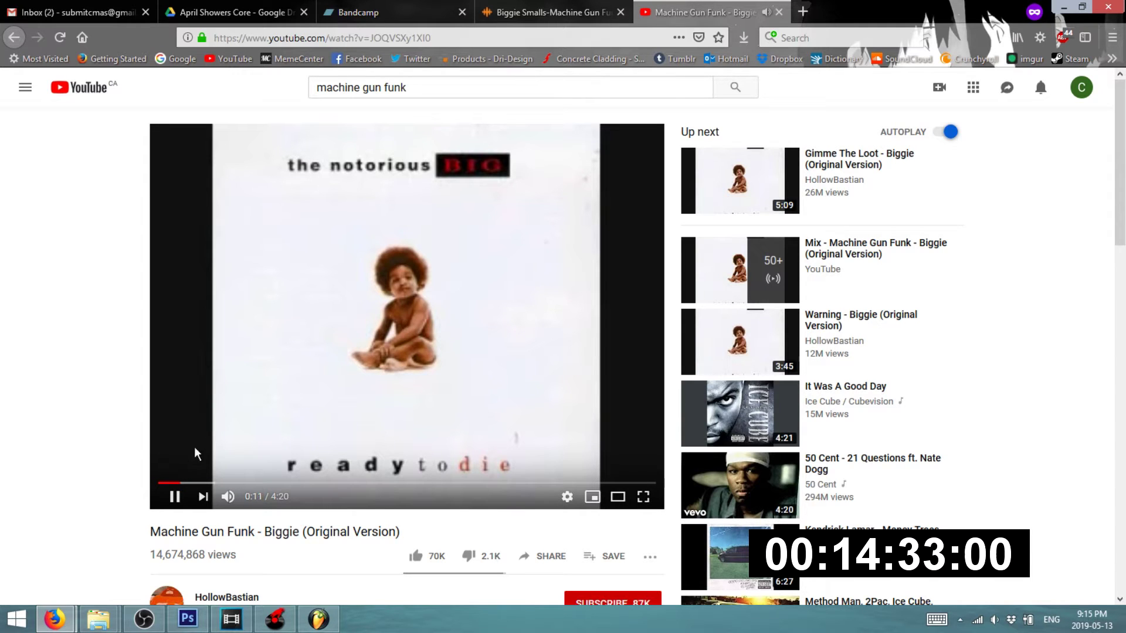
left_click(319, 613)
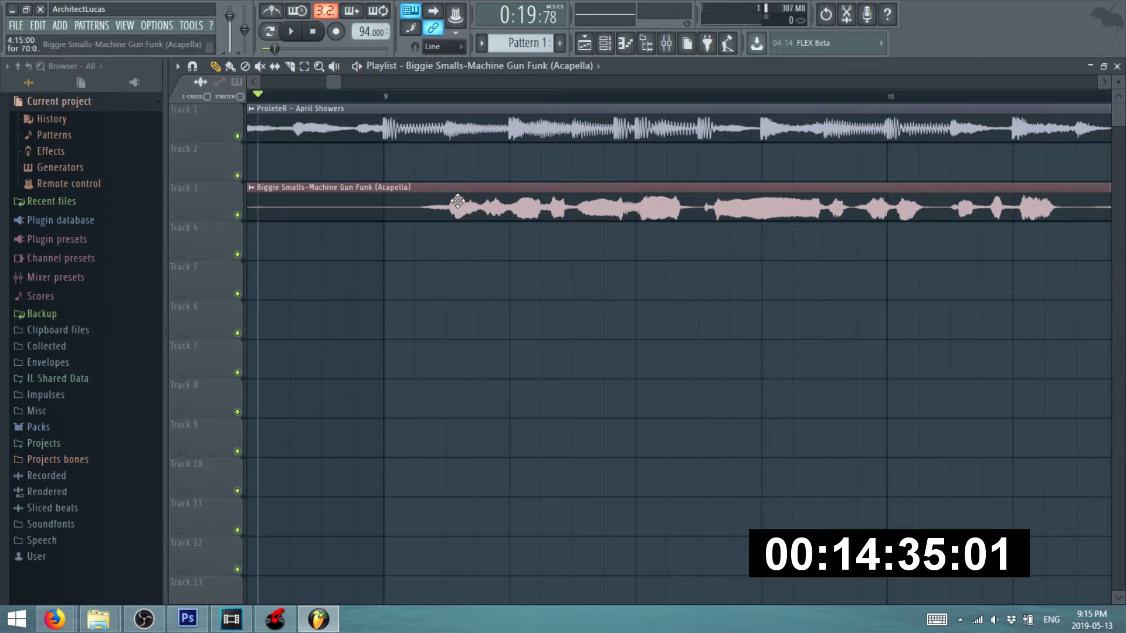
- With the playlist playing, move the later acapella piece down onto Track 5
key("space")
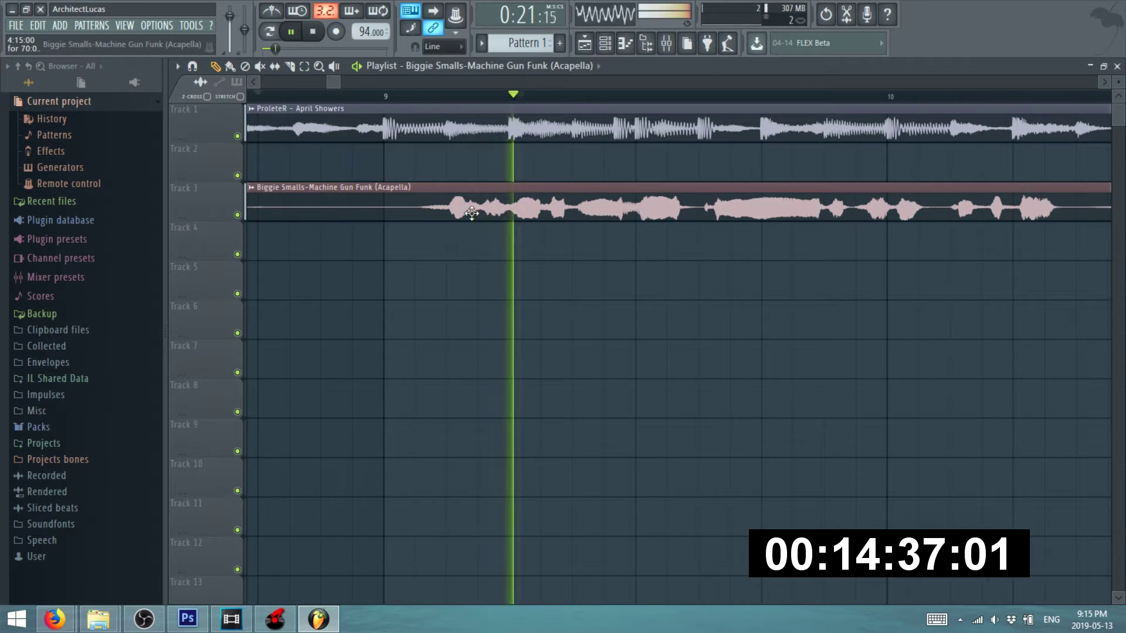
scroll(411, 217, "down", 2)
scroll(411, 216, "up", 3)
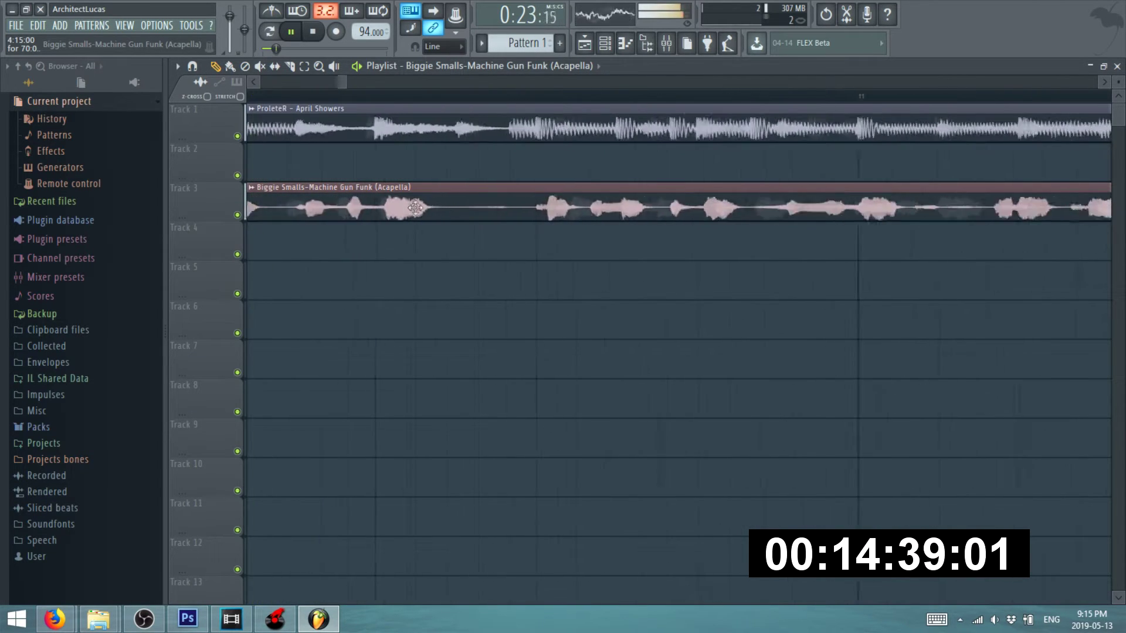
scroll(405, 207, "down", 4)
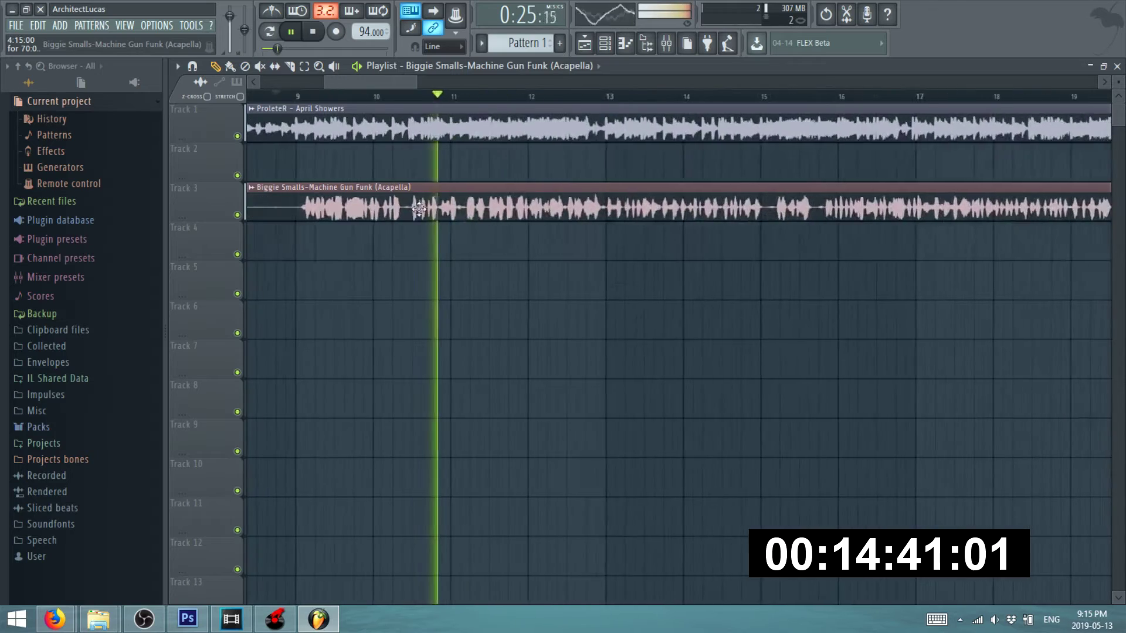
scroll(428, 216, "down", 2)
scroll(538, 205, "up", 2)
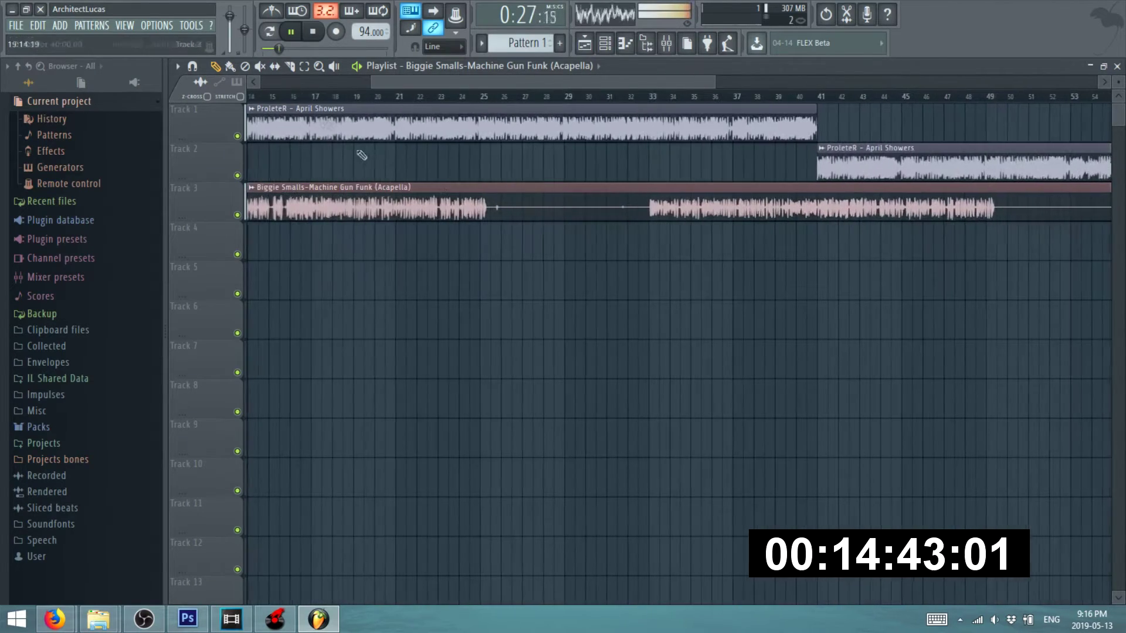
scroll(569, 217, "up", 3)
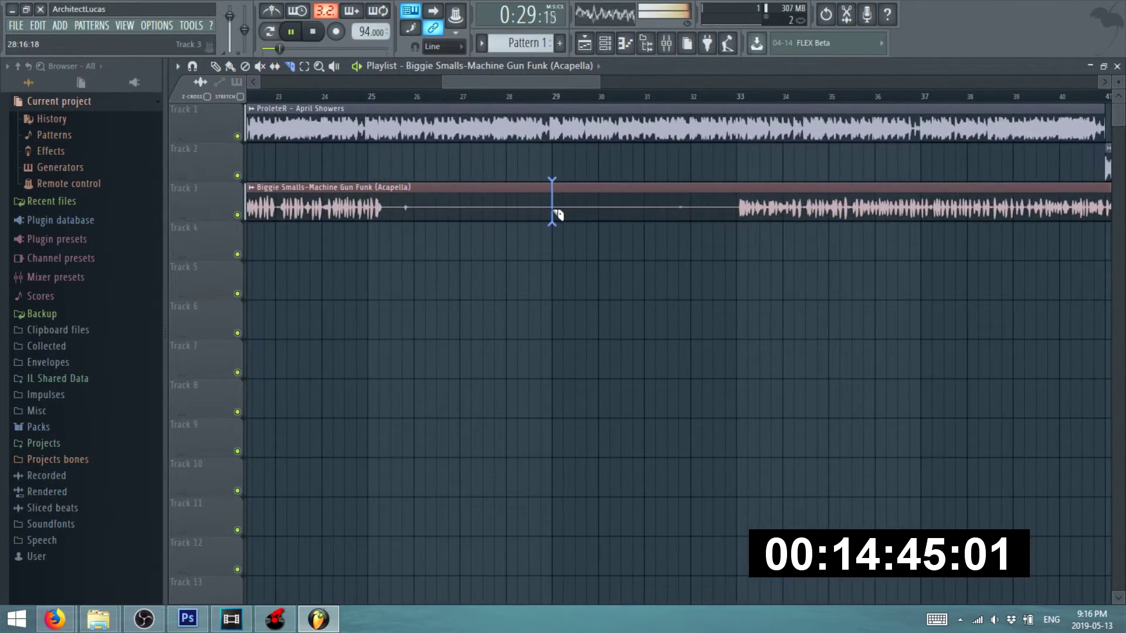
scroll(543, 230, "down", 3)
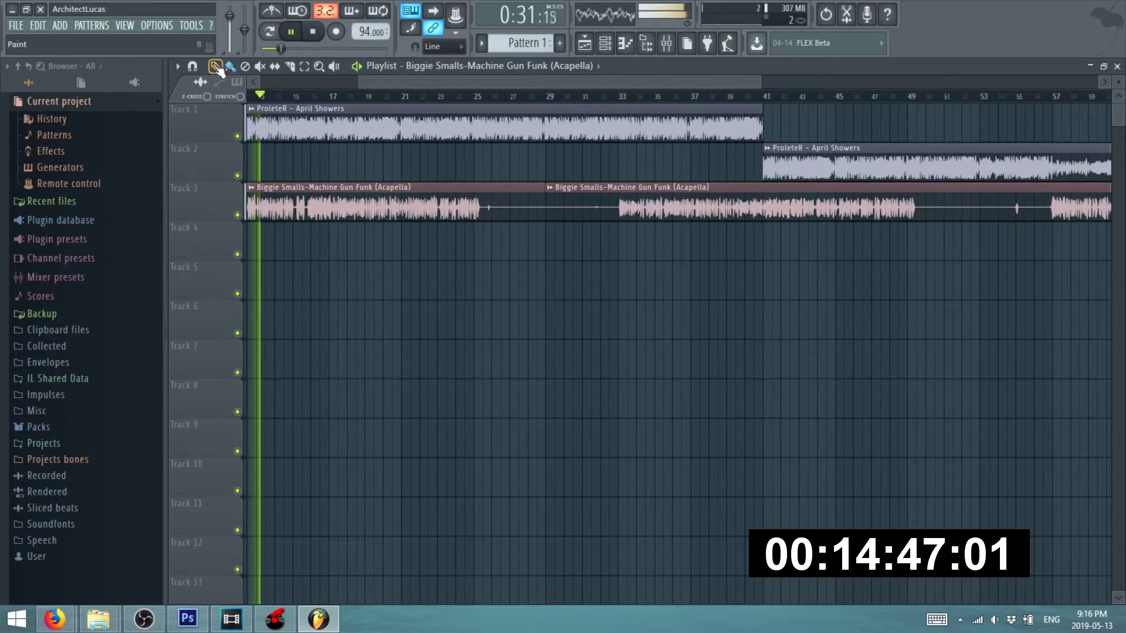
left_click(219, 68)
scroll(343, 235, "up", 2)
left_click_drag(781, 206, 564, 263)
scroll(559, 263, "up", 2)
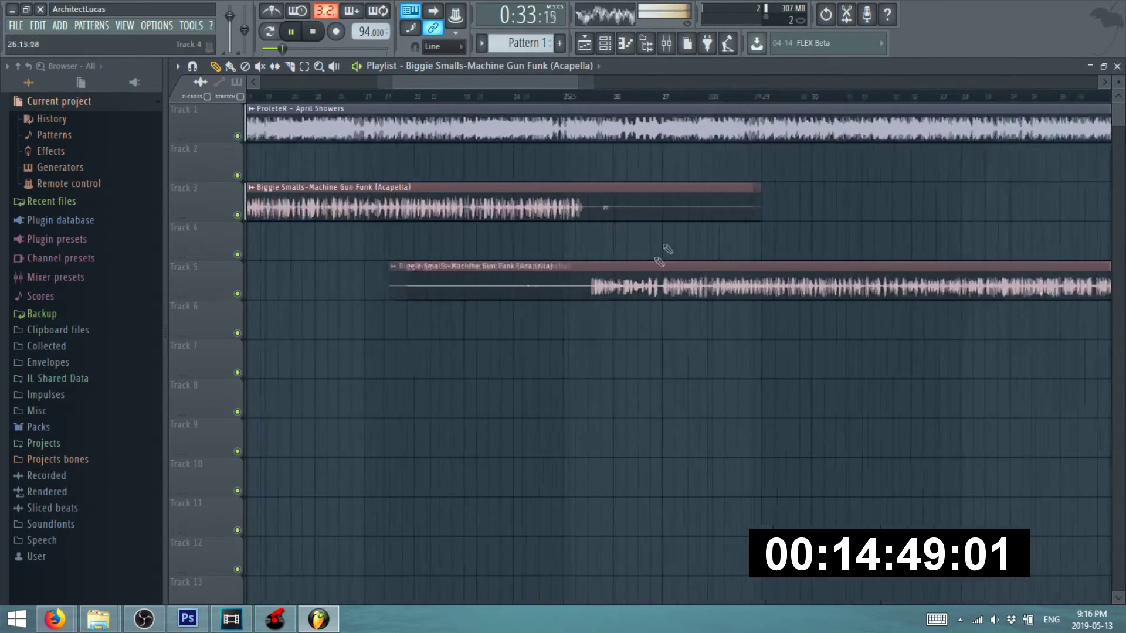
scroll(551, 163, "down", 2)
- Audition the new alignment from around bar 25 onward, then stop playback
left_click(497, 95)
scroll(633, 110, "up", 2)
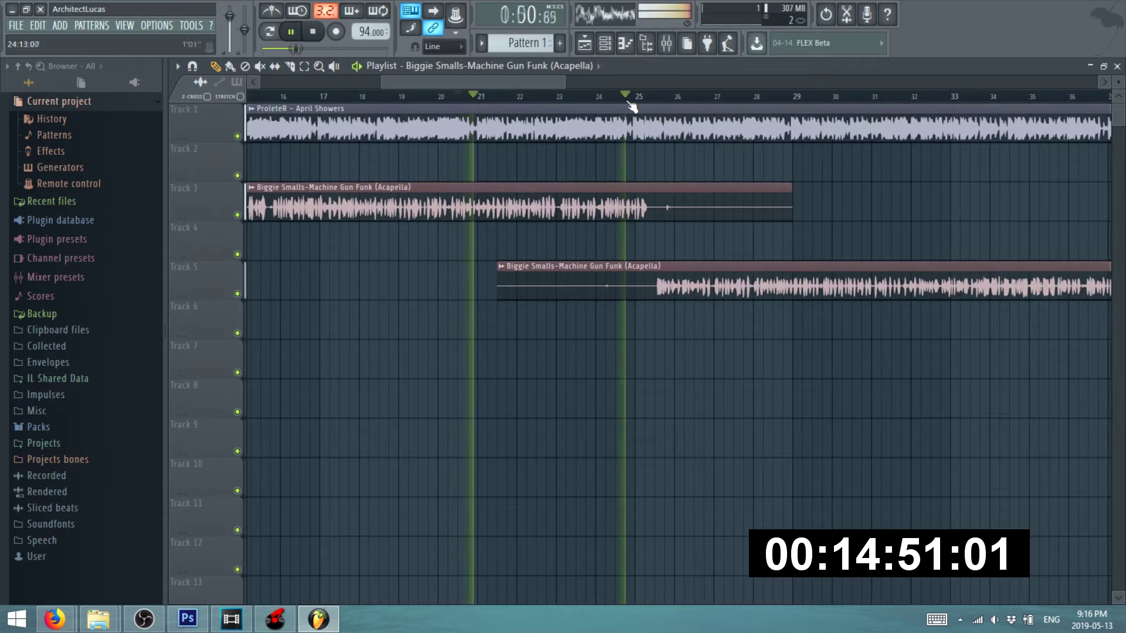
left_click(628, 104)
scroll(696, 254, "up", 4)
scroll(624, 188, "down", 5)
left_click(633, 97)
left_click(661, 97)
left_click(727, 97)
scroll(775, 271, "up", 2)
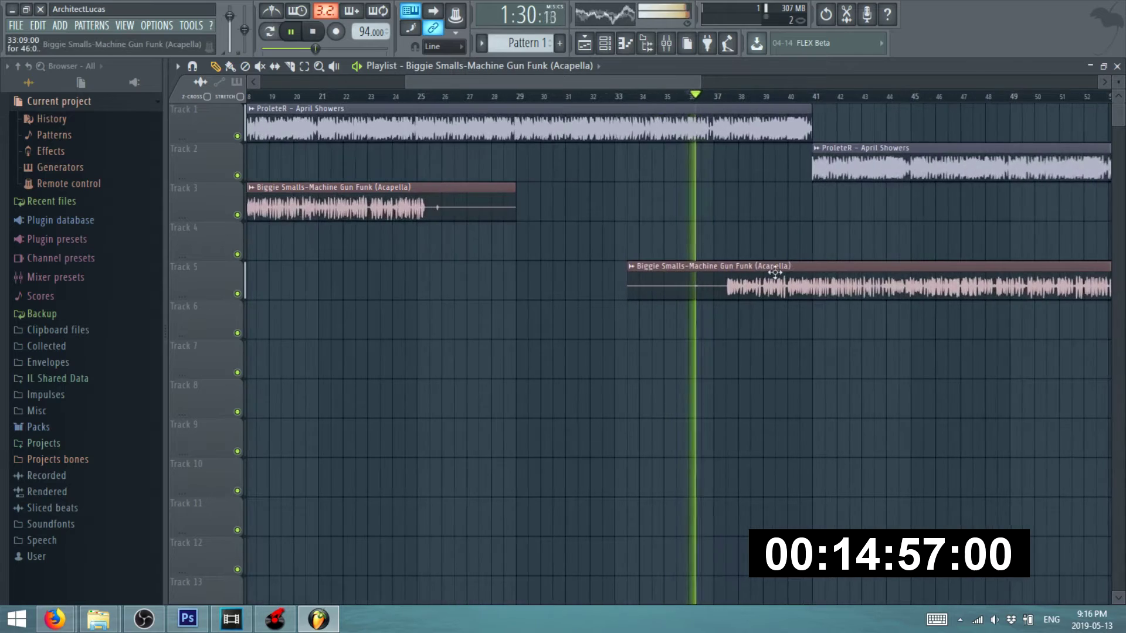
scroll(774, 271, "up", 3)
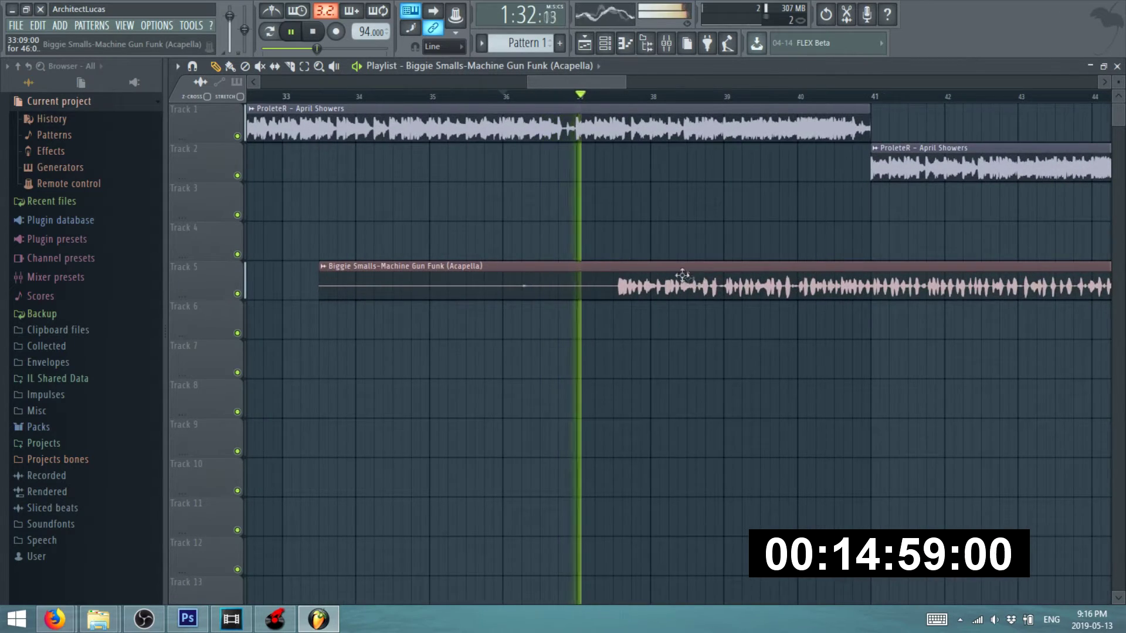
scroll(682, 275, "up", 2)
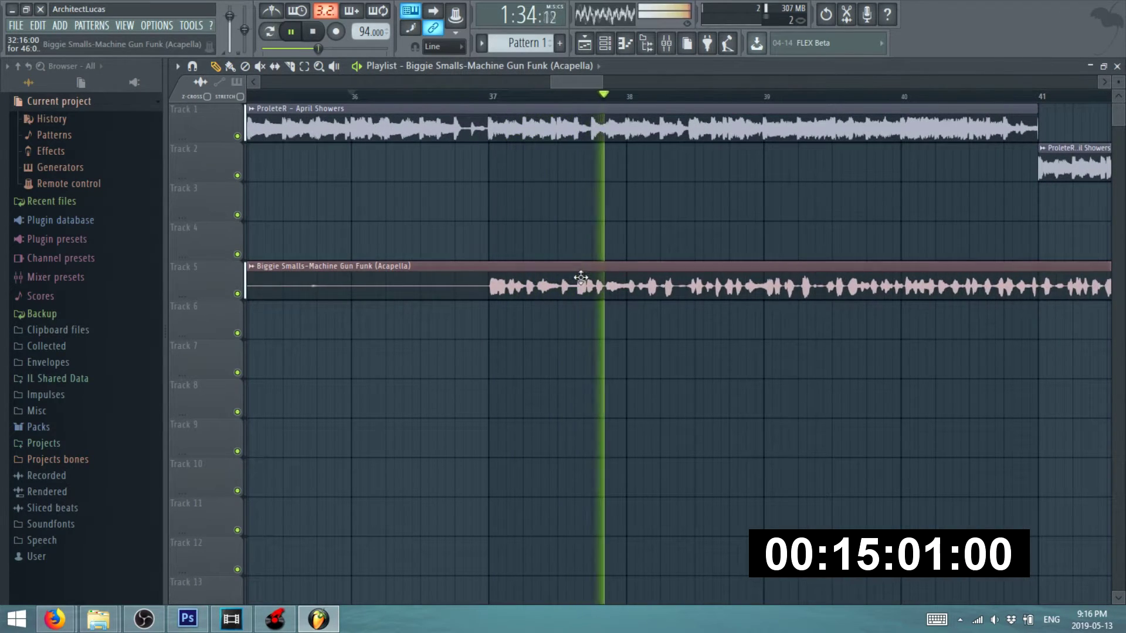
scroll(580, 276, "up", 2)
scroll(516, 258, "down", 6)
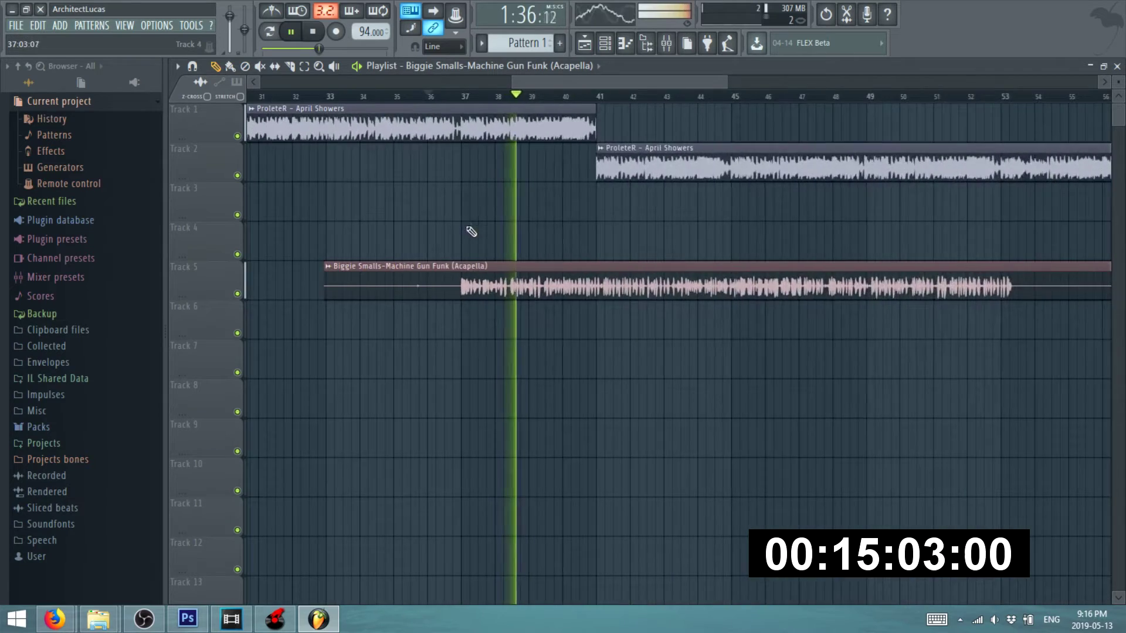
scroll(483, 293, "up", 6)
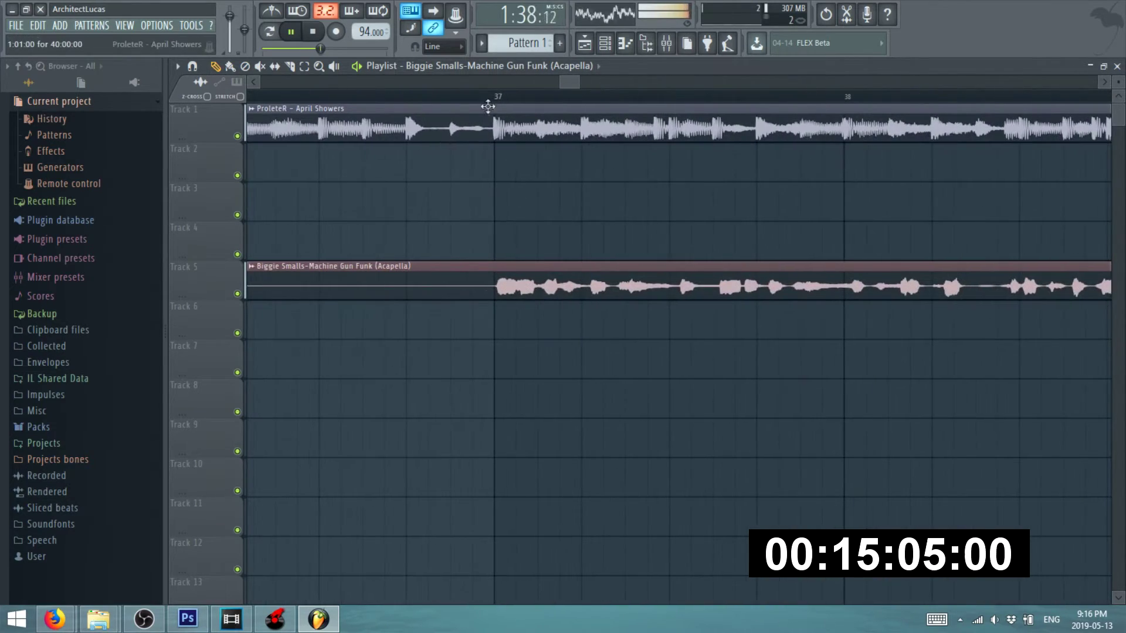
key("space")
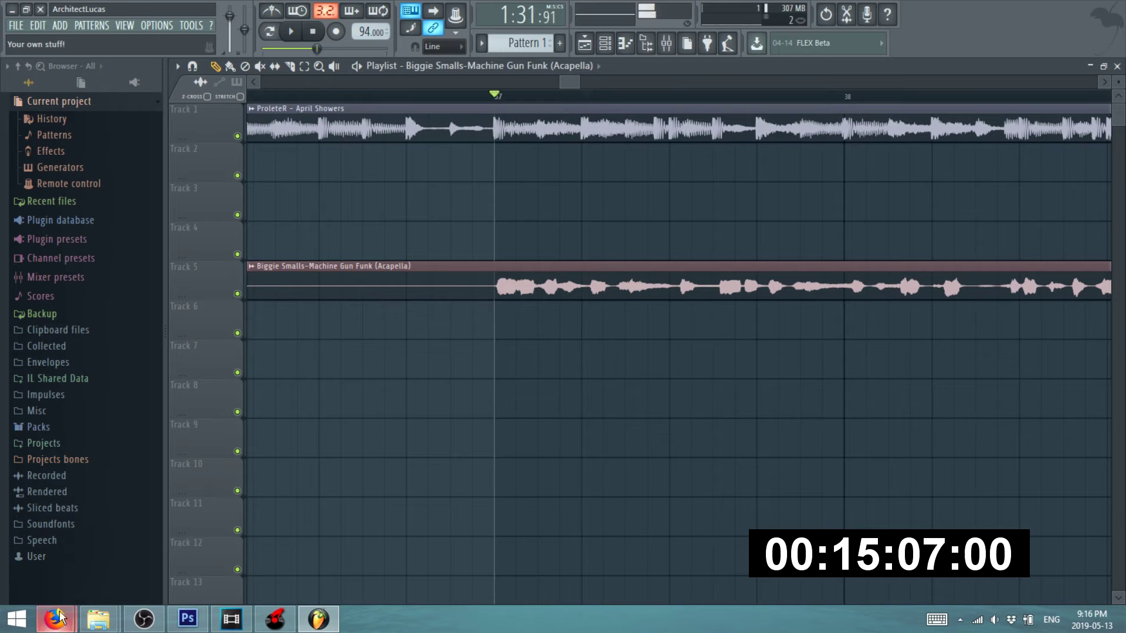
- Play the original Machine Gun Funk on YouTube from about 0:58, then return to FL Studio
mouse_move(54, 619)
left_click(213, 541)
left_click(271, 483)
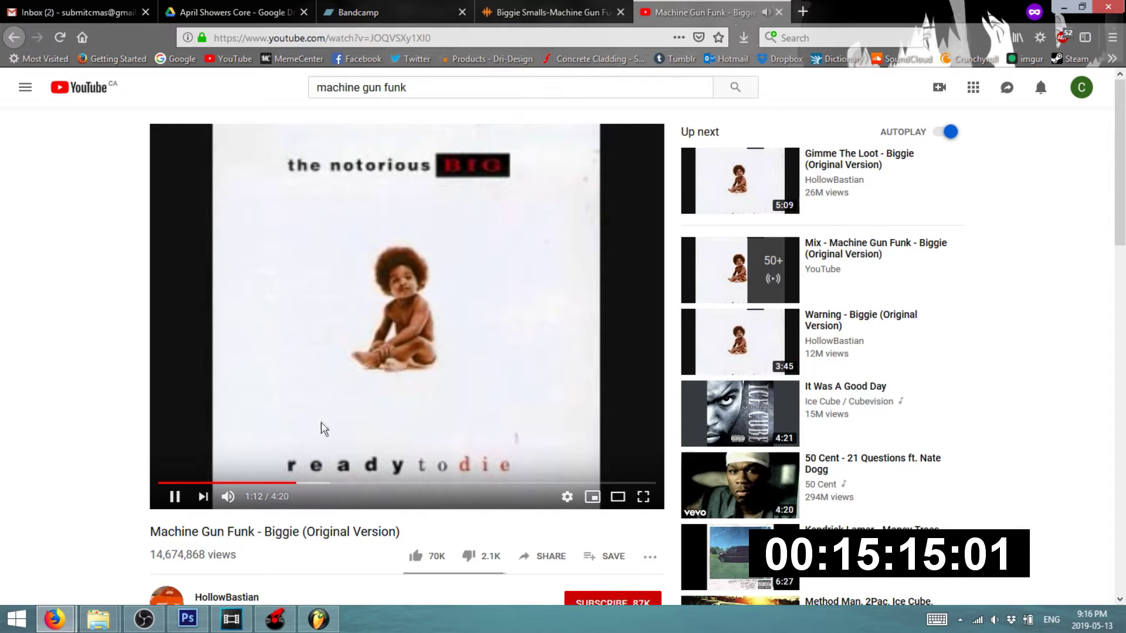
key("alt+Tab")
- With playback running, trim the silent lead-in off the Track 5 acapella clip
key("space")
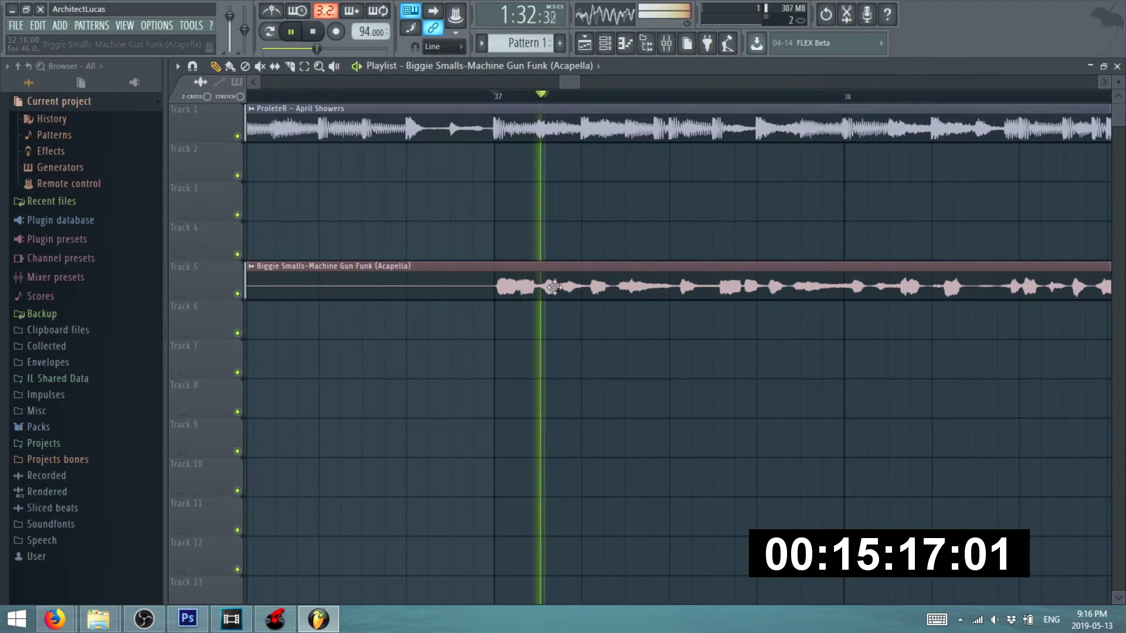
scroll(481, 288, "down", 8)
scroll(481, 287, "up", 3)
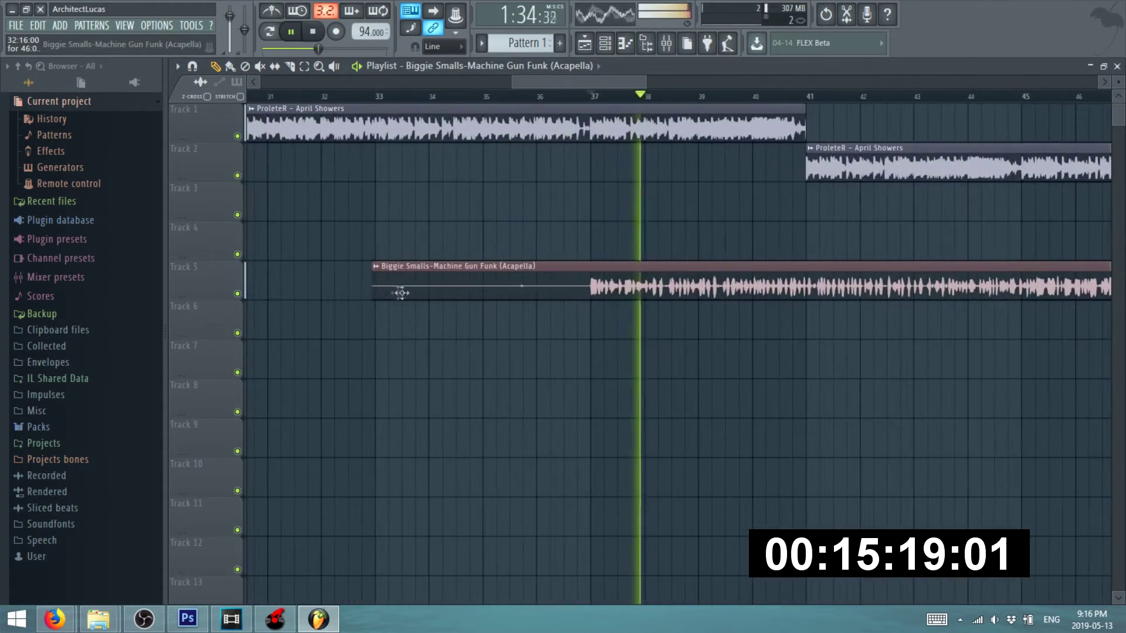
left_click_drag(374, 291, 564, 293)
scroll(502, 304, "down", 5)
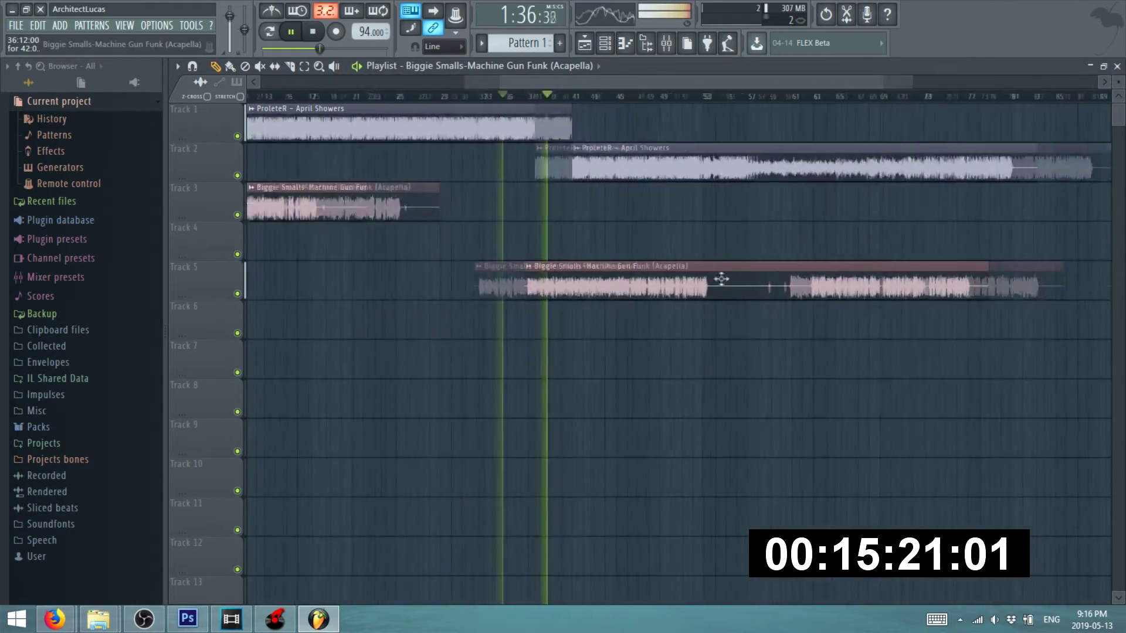
scroll(716, 276, "up", 4)
- Check the trimmed acapella's timing around bars 52 and 60, then stop playback
left_click(565, 97)
scroll(577, 176, "down", 3)
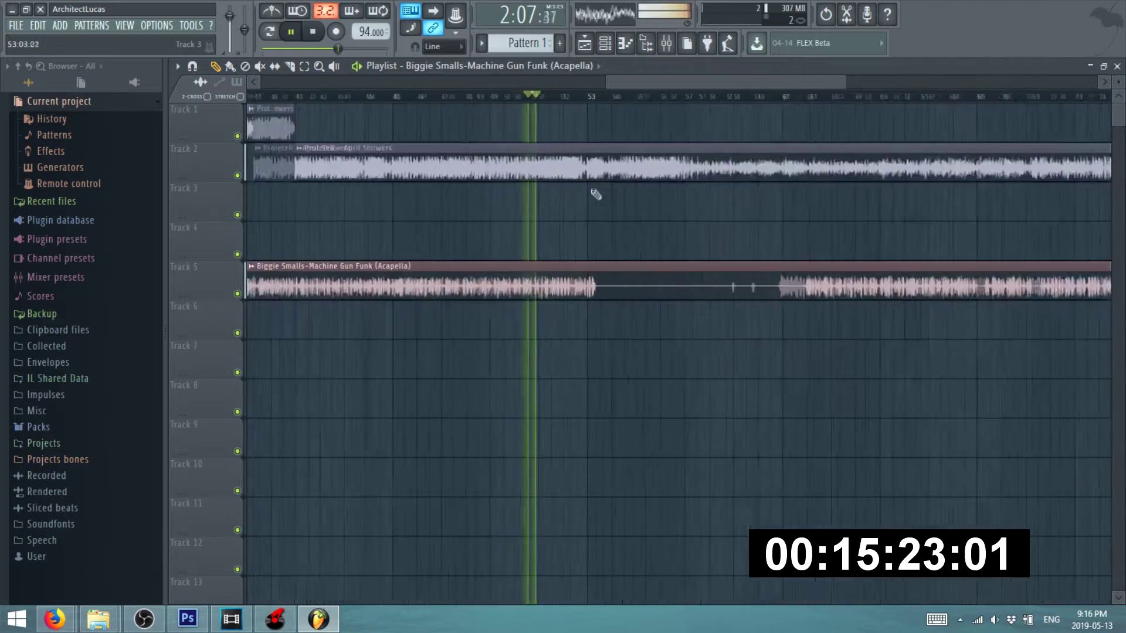
scroll(594, 194, "up", 4)
left_click(568, 97)
scroll(468, 246, "down", 3)
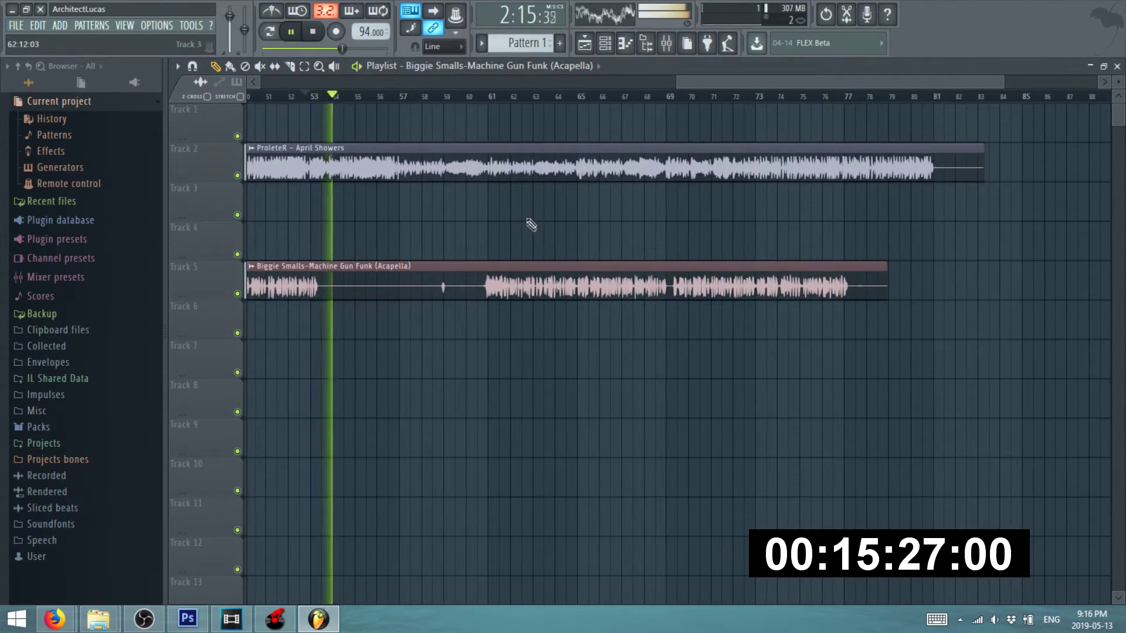
scroll(531, 225, "up", 1)
left_click(457, 93)
scroll(500, 272, "up", 5)
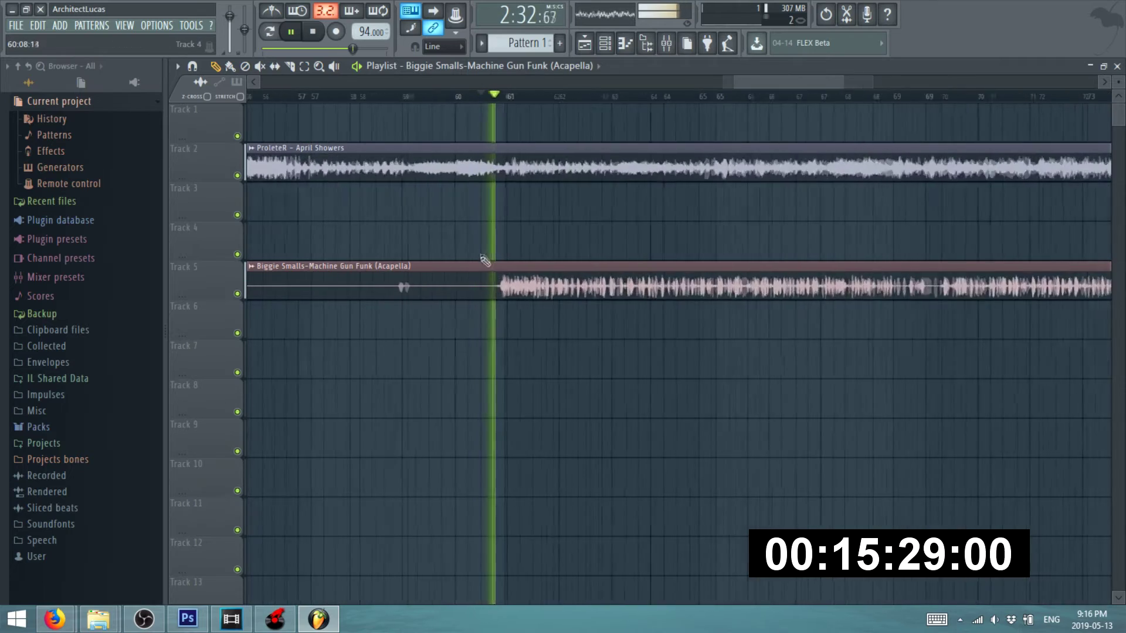
scroll(499, 272, "down", 4)
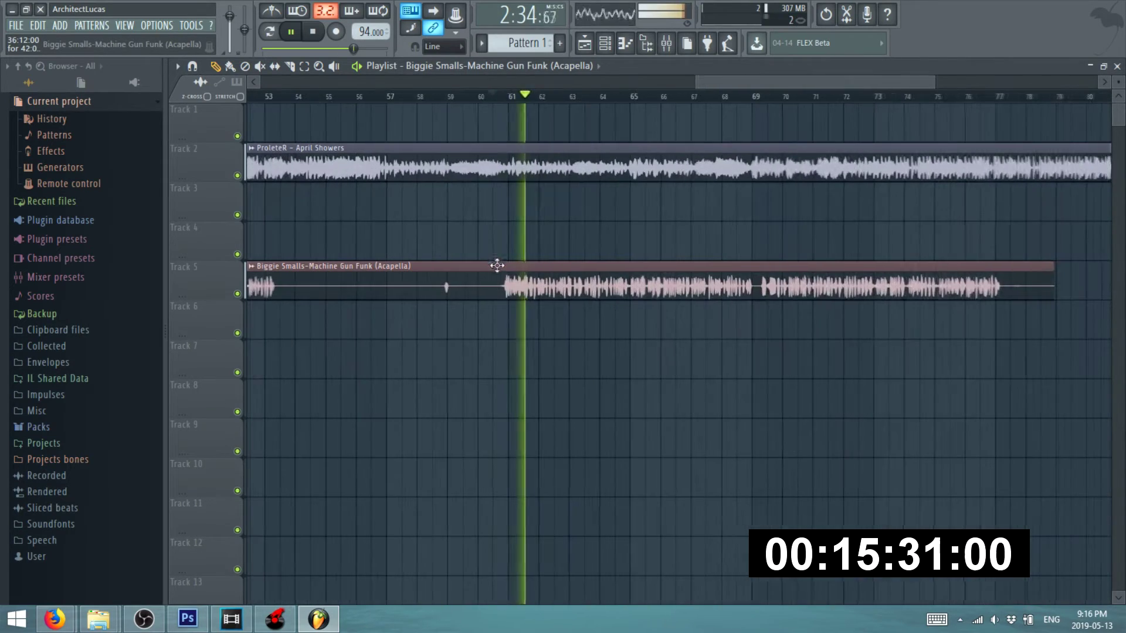
key("space")
- Play the original song on YouTube from about 2:02 for comparison
mouse_move(55, 619)
left_click(239, 520)
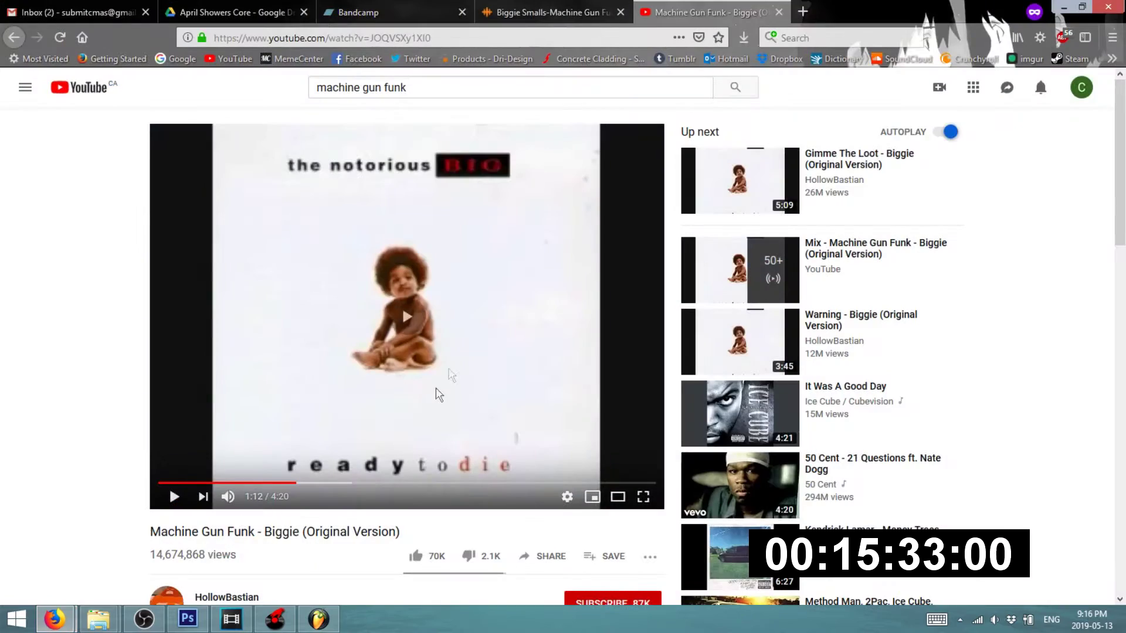
left_click(393, 485)
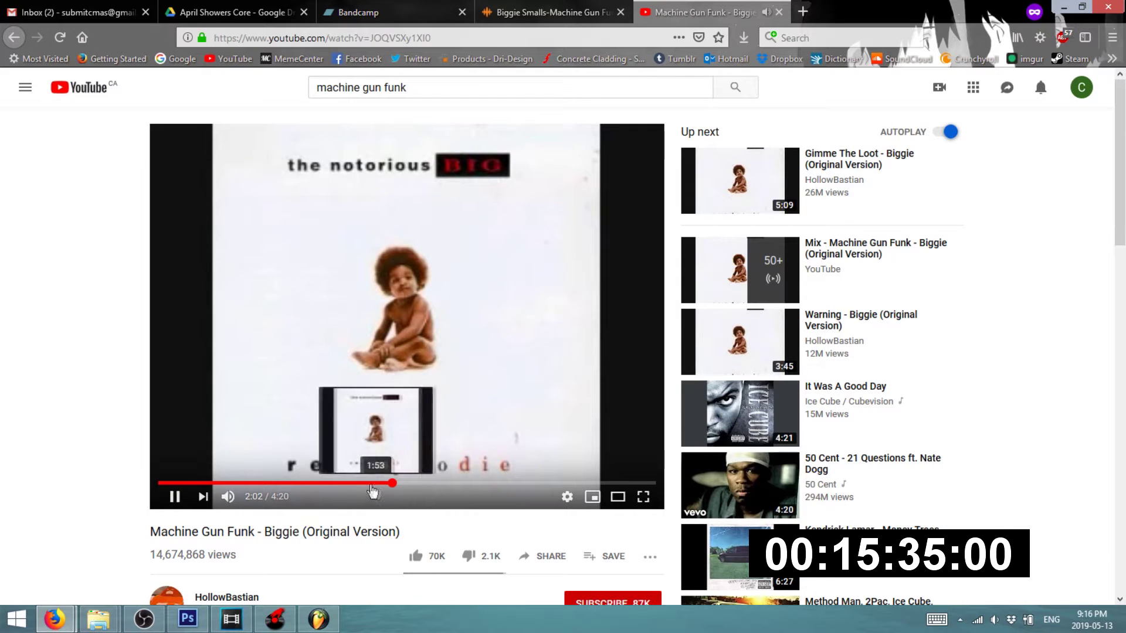
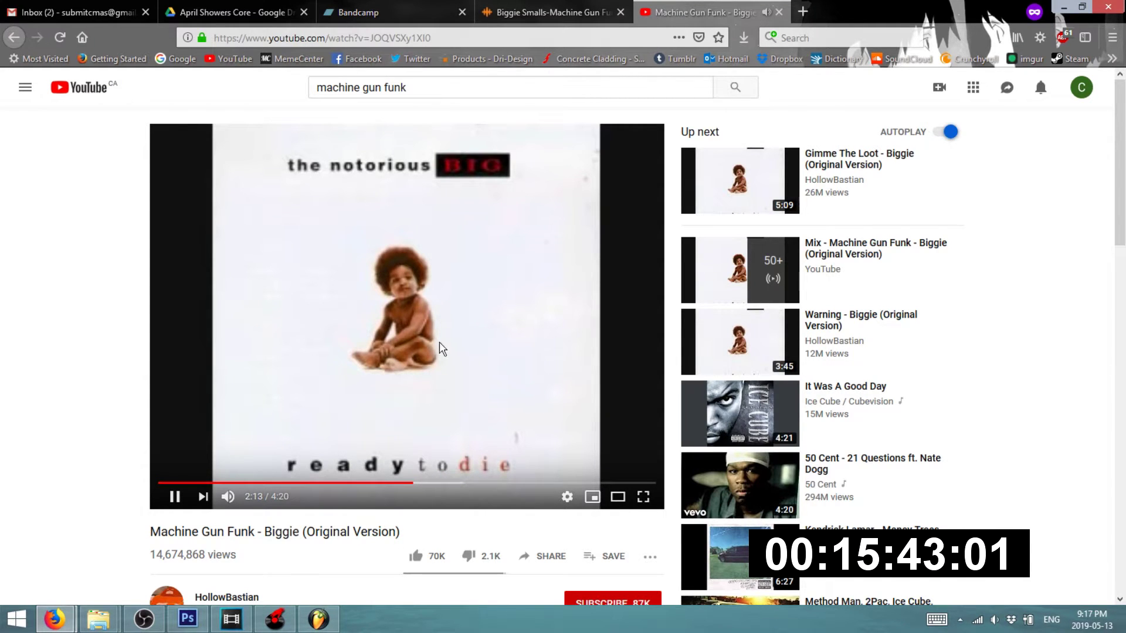
- Switch from Firefox back to the FL Studio playlist via the taskbar
left_click(317, 620)
- Start playback of the song and listen through the arrangement
key("space")
scroll(527, 286, "up", 5)
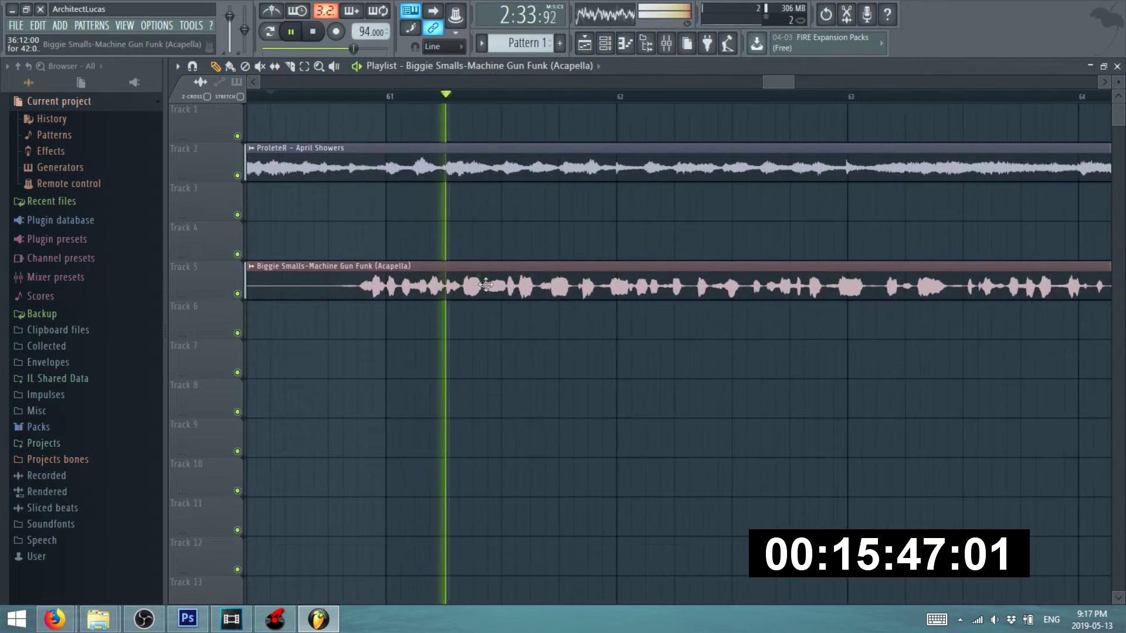
scroll(449, 217, "down", 2)
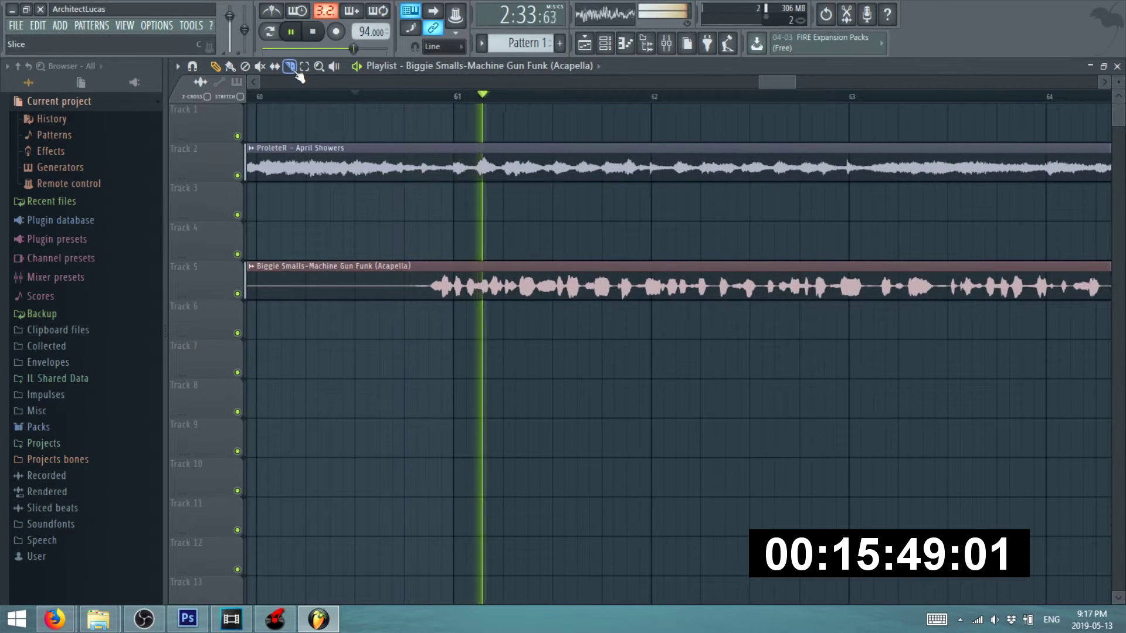
scroll(643, 254, "down", 5)
scroll(593, 242, "up", 3)
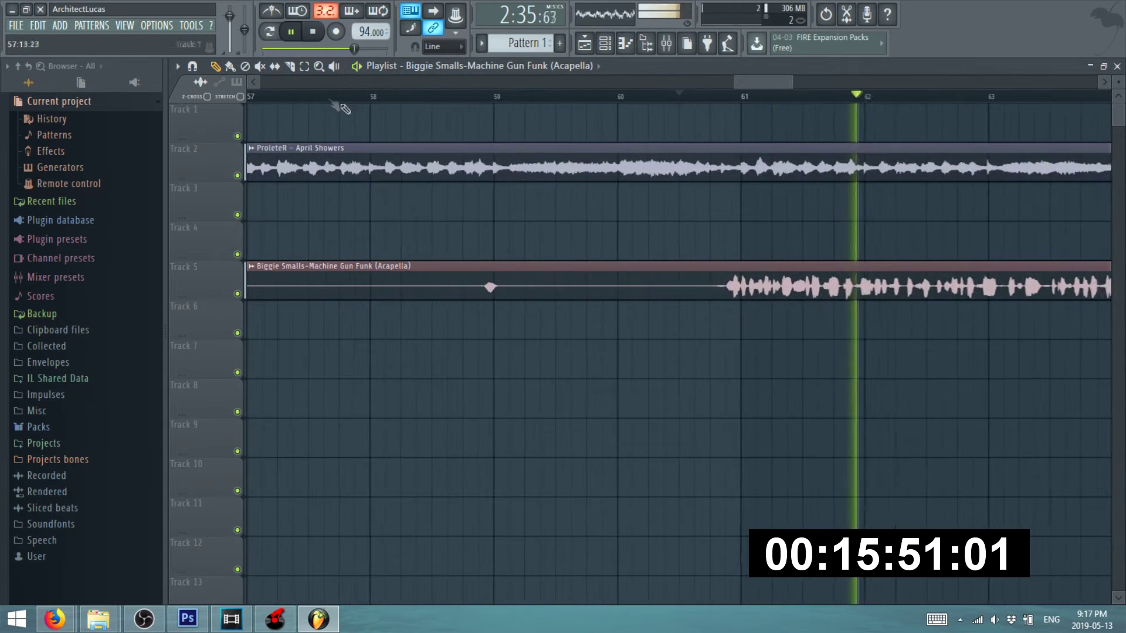
- Slice the Track 5 acapella near bar 61 and nudge the second piece slightly earlier
left_click(290, 65)
scroll(786, 323, "up", 4)
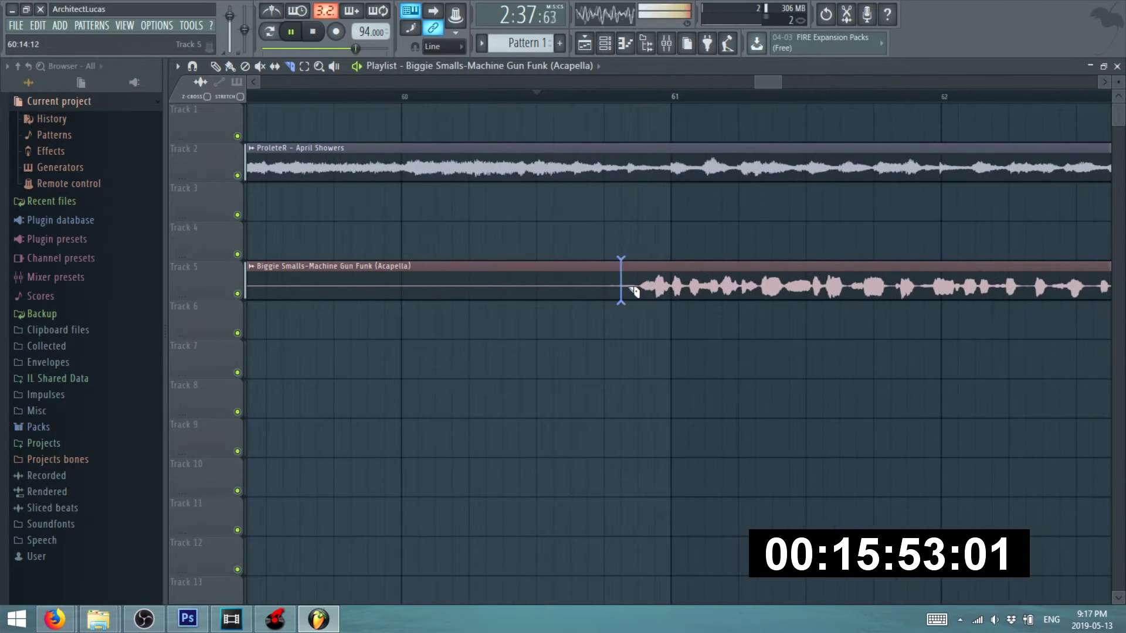
left_click(218, 68)
scroll(821, 264, "up", 3)
left_click_drag(726, 269, 719, 266)
scroll(663, 272, "down", 3)
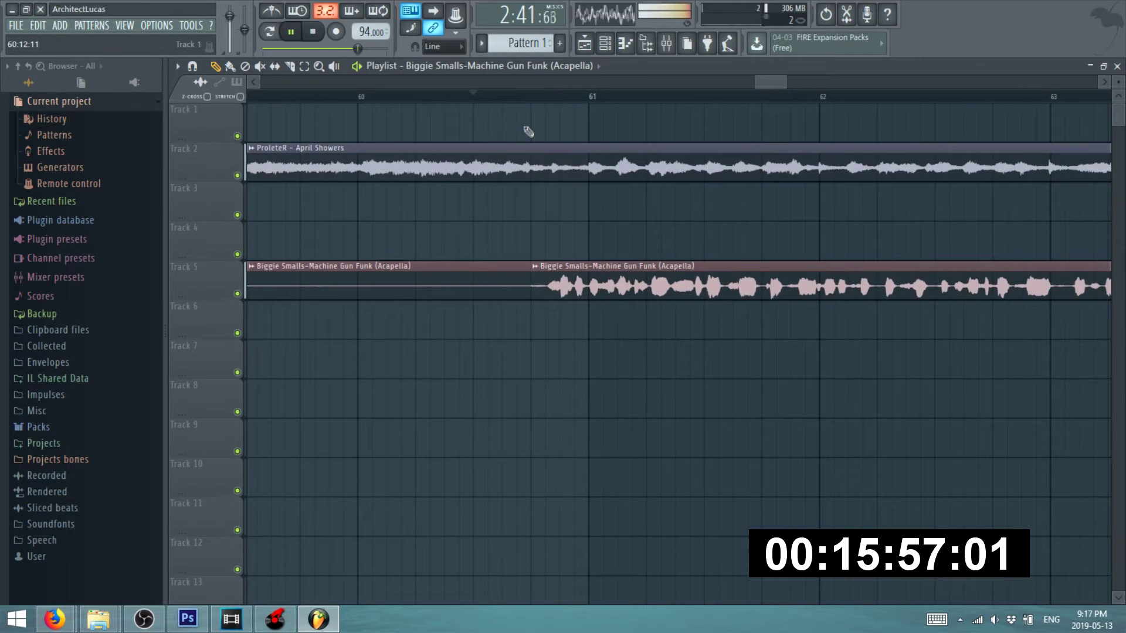
scroll(445, 194, "down", 6)
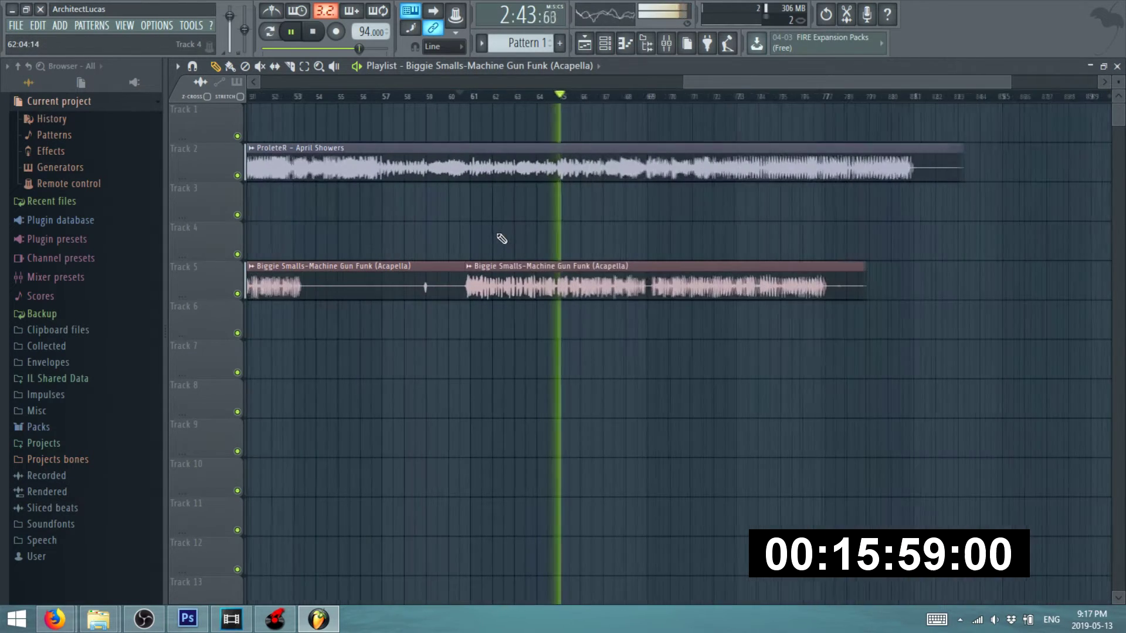
scroll(663, 226, "down", 3)
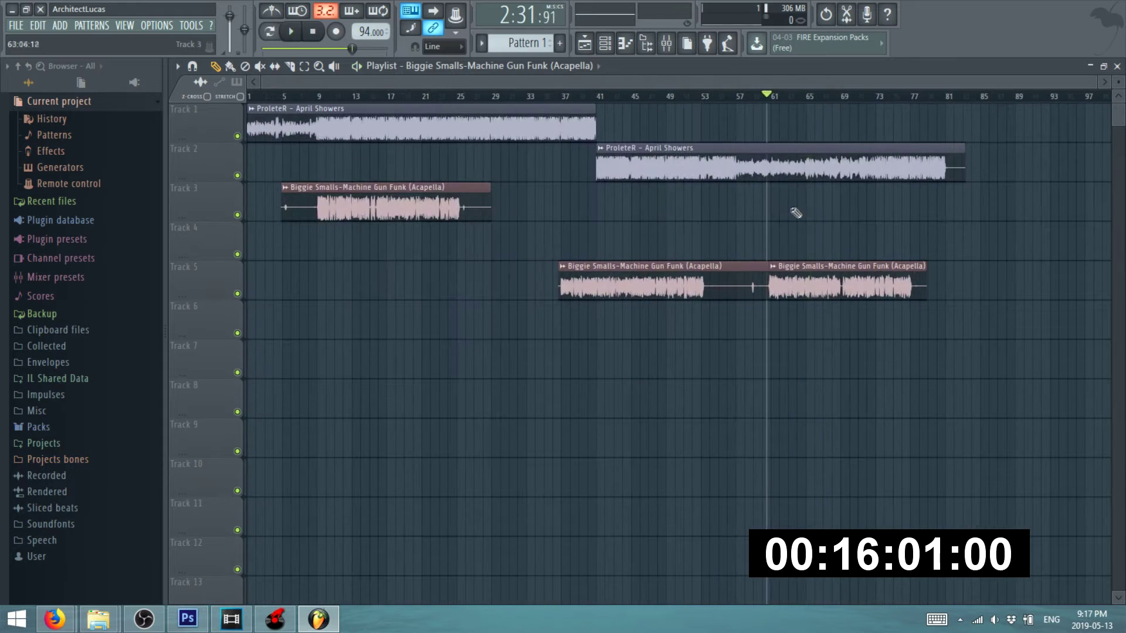
- Audition the arrangement from bar 61 and around bar 64, then stop playback
scroll(794, 208, "up", 3)
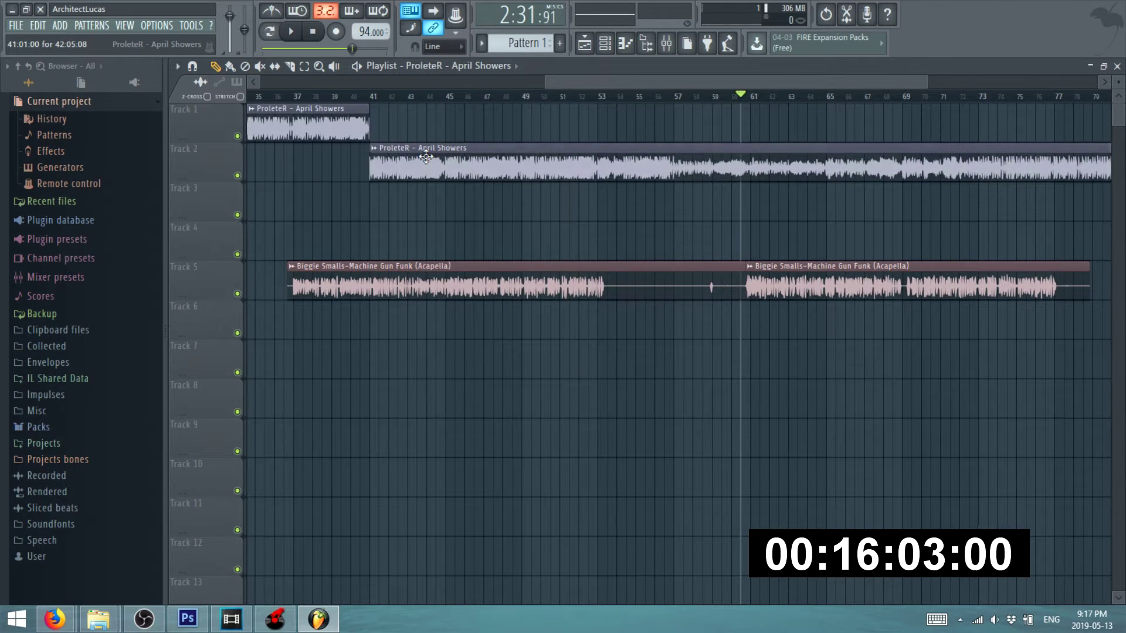
scroll(798, 205, "down", 3)
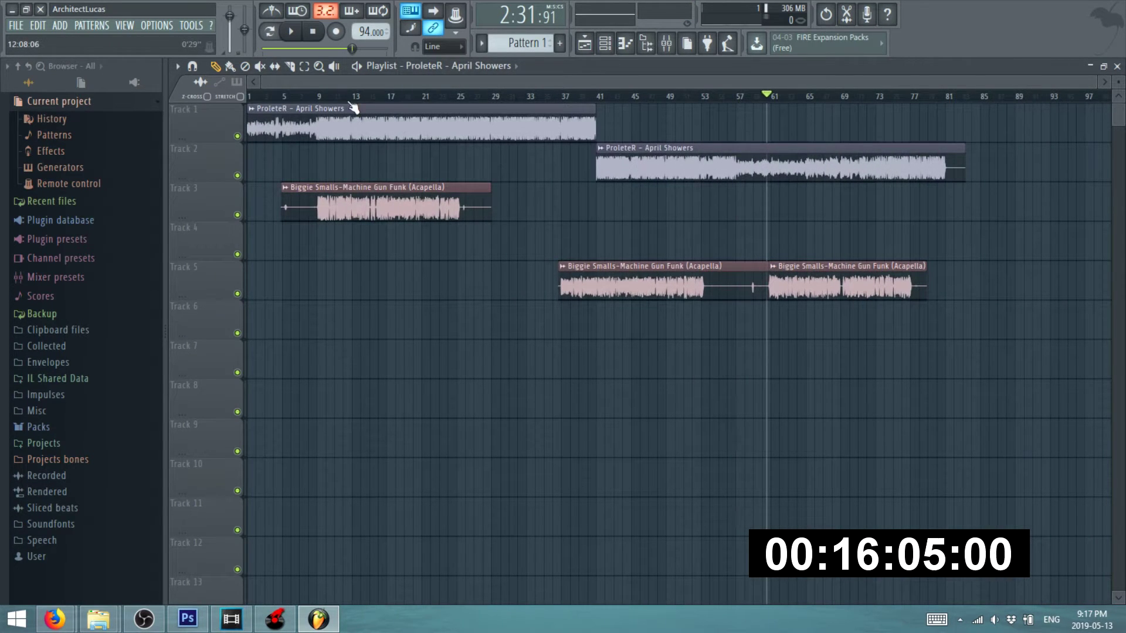
scroll(423, 134, "up", 5)
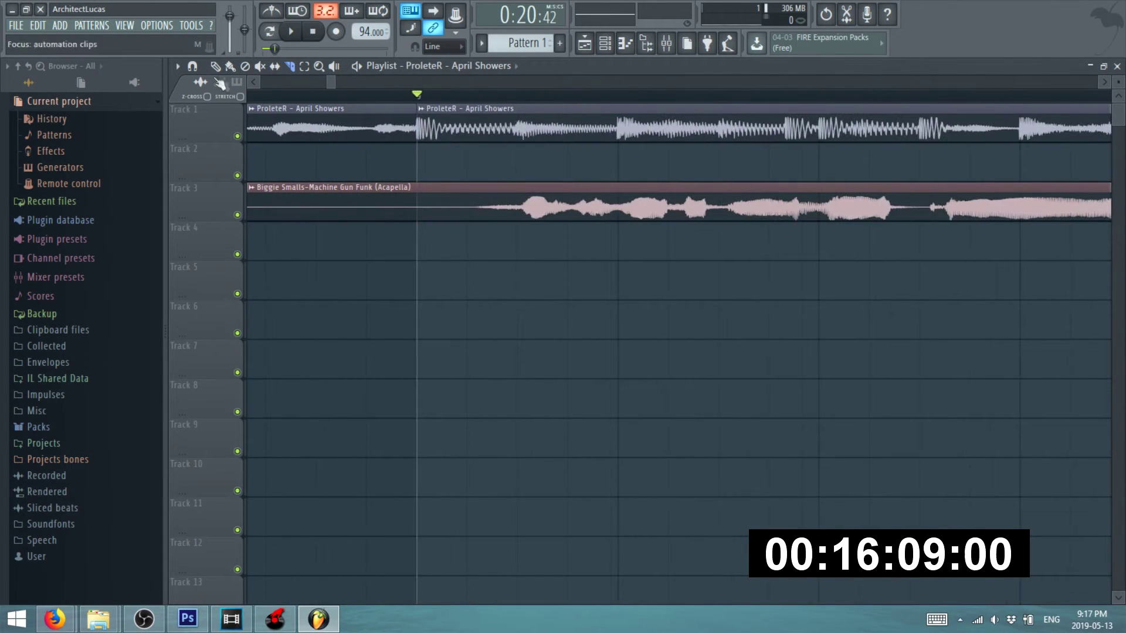
scroll(484, 140, "down", 5)
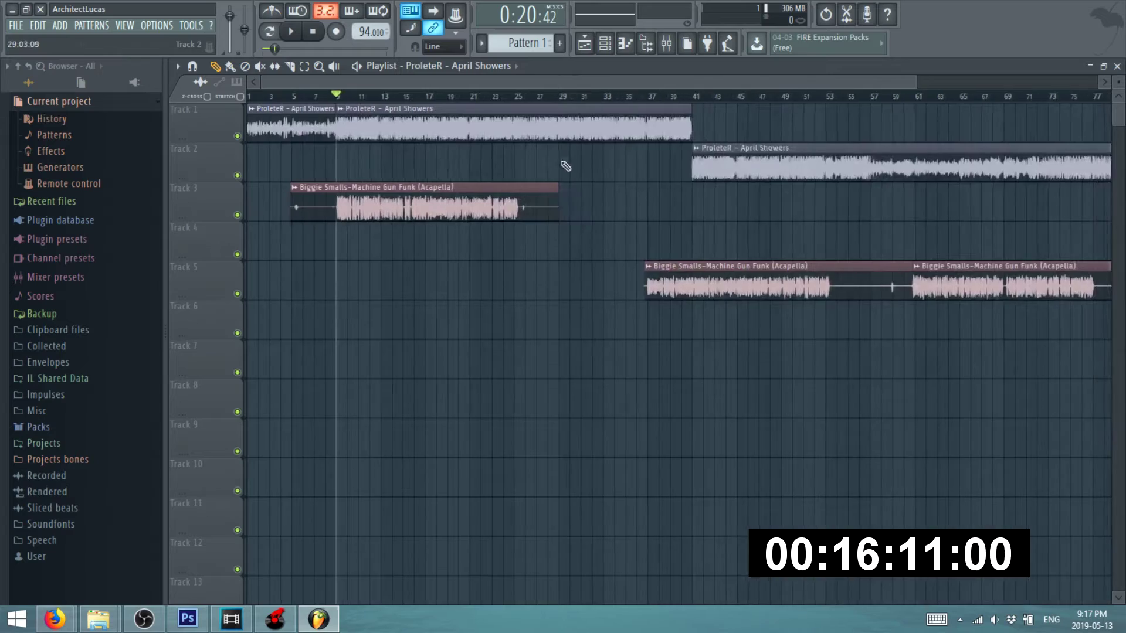
left_click(781, 99)
key("space")
scroll(821, 124, "up", 4)
left_click(669, 98)
scroll(756, 190, "up", 3)
scroll(745, 181, "down", 4)
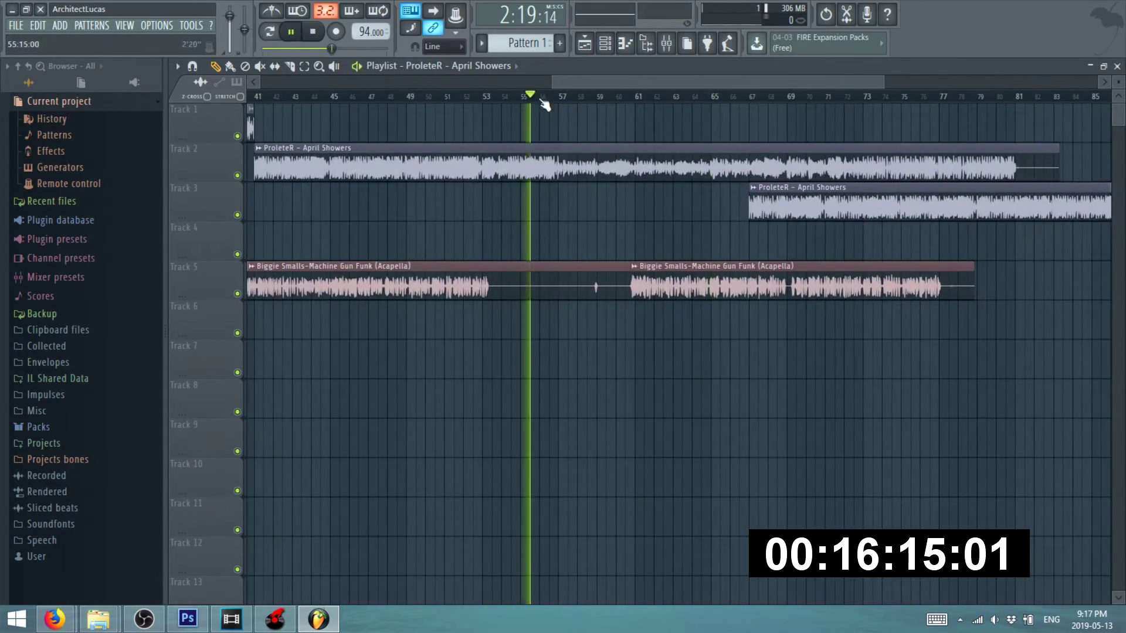
key("space")
scroll(540, 143, "up", 4)
scroll(810, 221, "down", 5)
key("space")
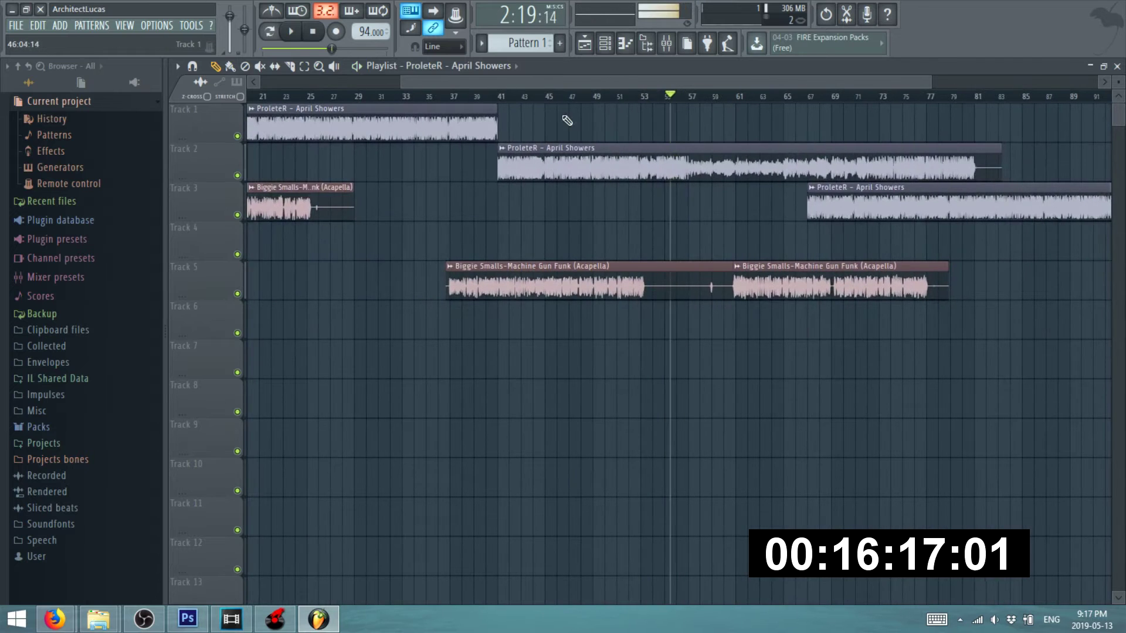
- Scrub back to bar 26 and cut the Track 1 April Showers clip at bar 25
left_click(575, 97)
left_click_drag(551, 83, 342, 98)
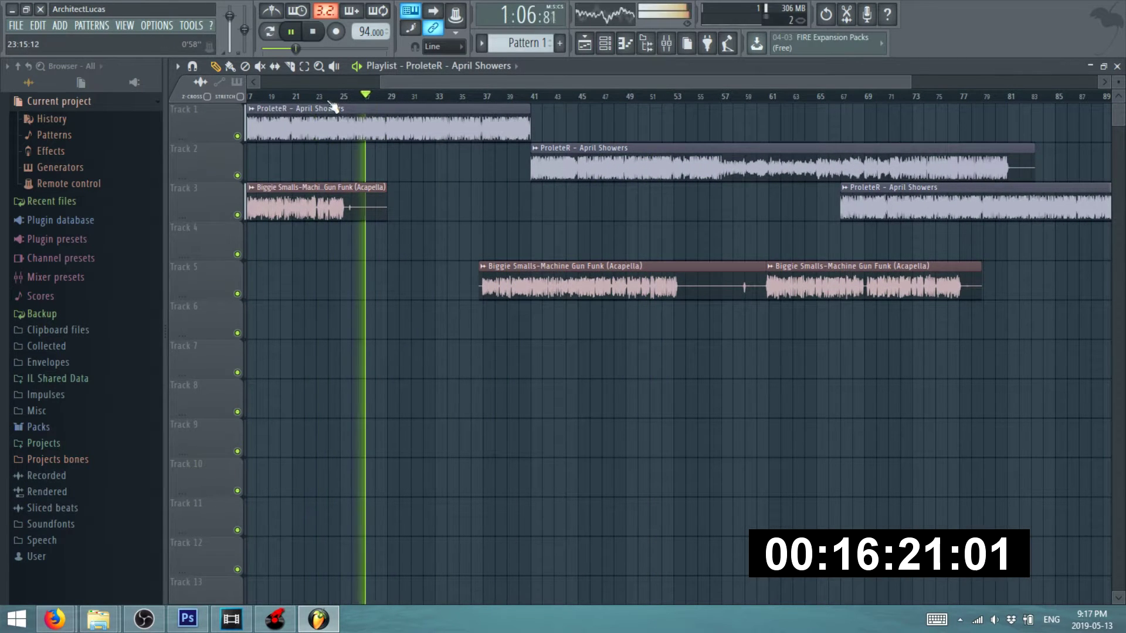
scroll(362, 120, "up", 6)
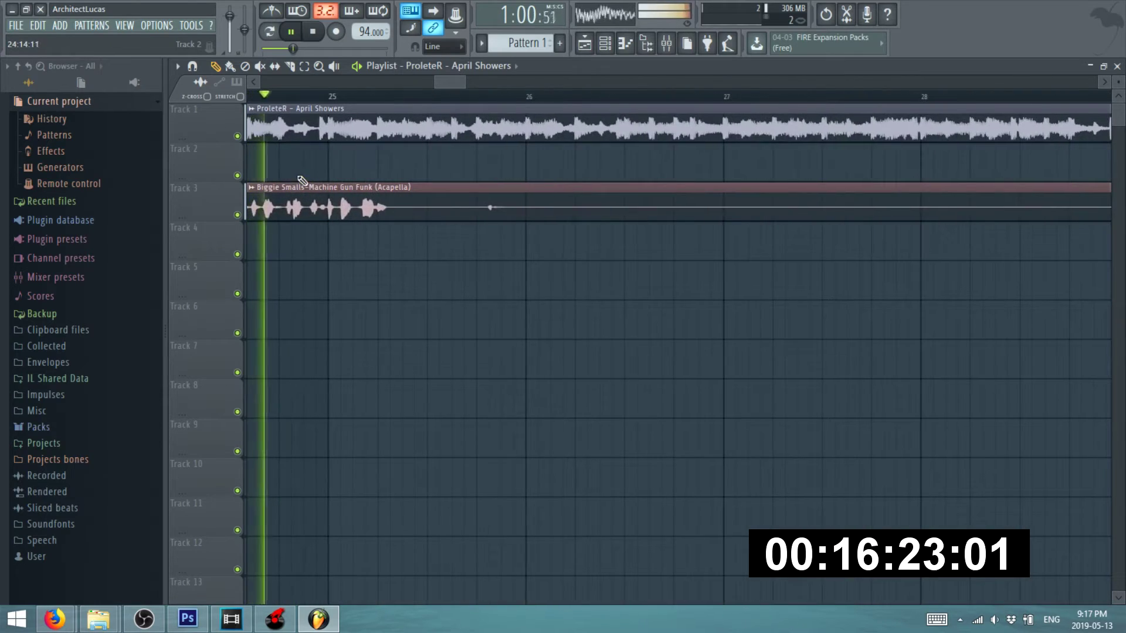
key("space")
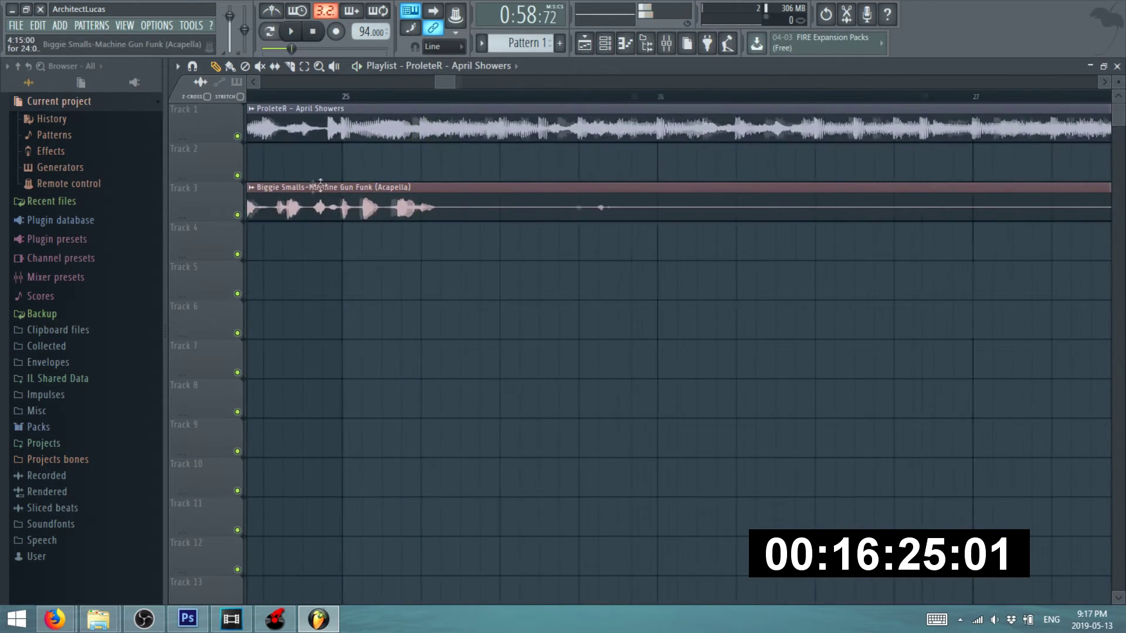
scroll(253, 118, "down", 2)
scroll(319, 126, "up", 2)
left_click_drag(323, 130, 325, 140)
scroll(273, 118, "down", 2)
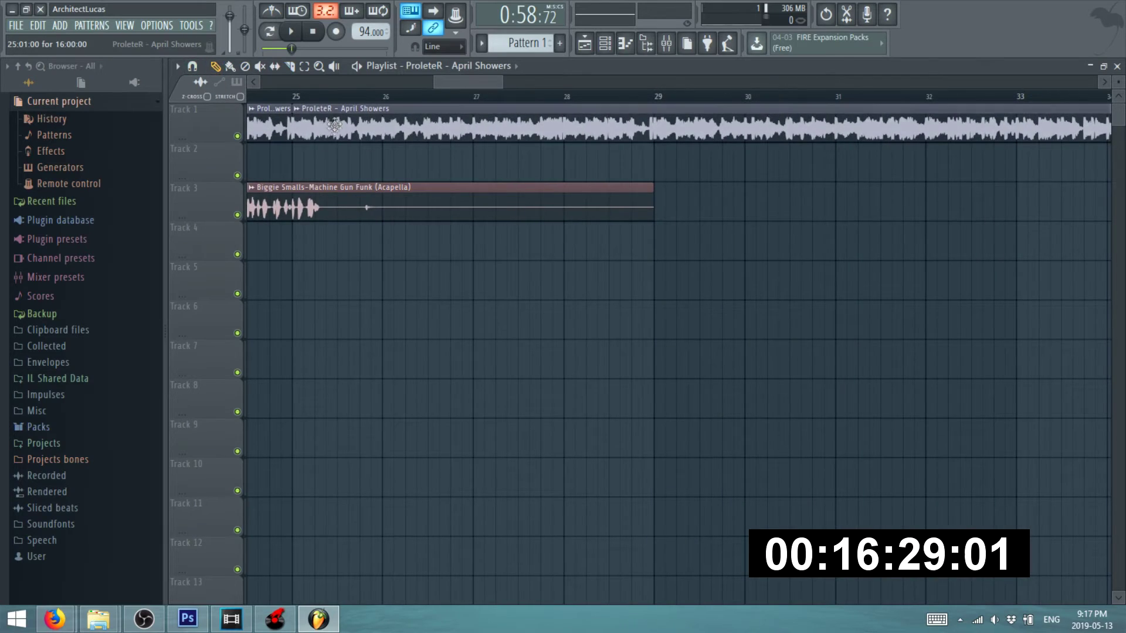
scroll(334, 122, "down", 4)
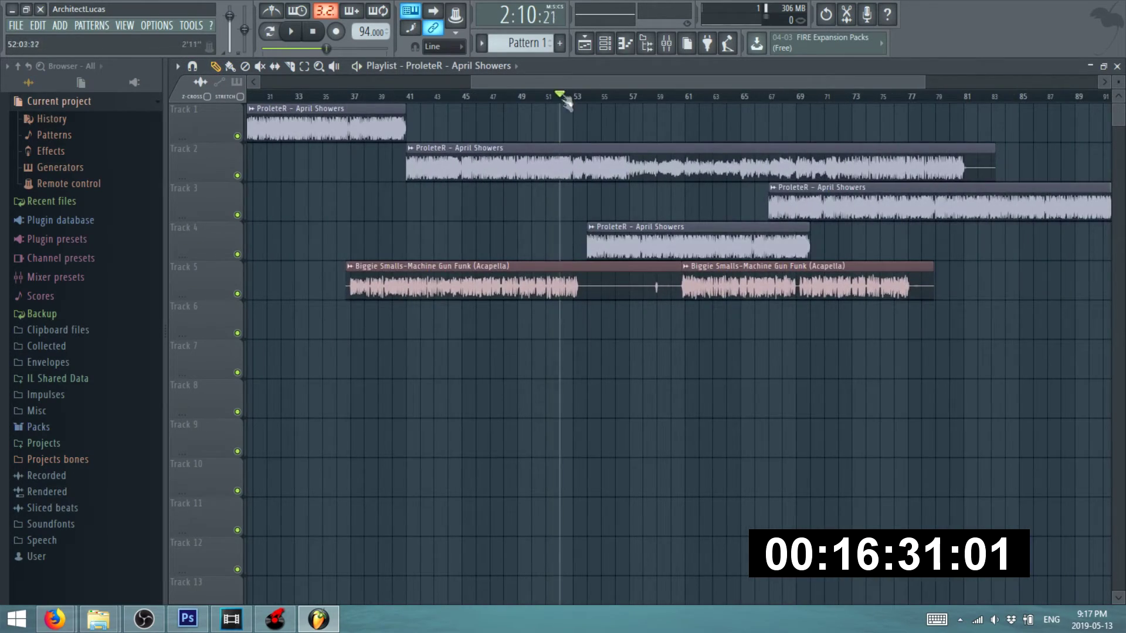
- Move the Track 4 April Showers clip to bar 53 and end Track 2's clip there
key("space")
scroll(567, 100, "up", 6)
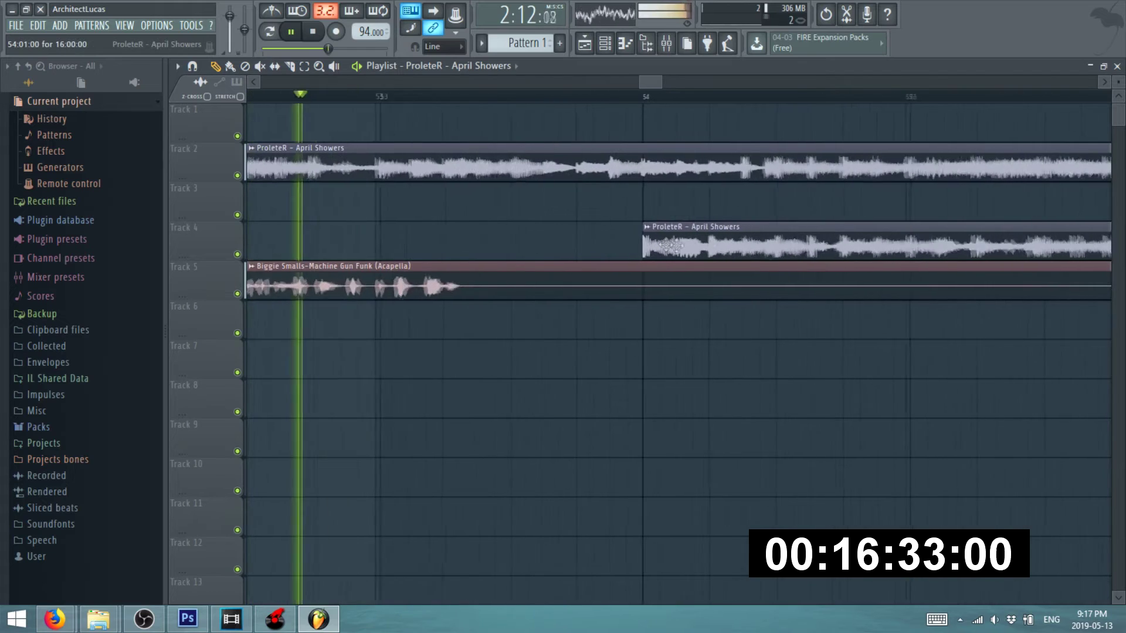
left_click_drag(717, 228, 447, 230)
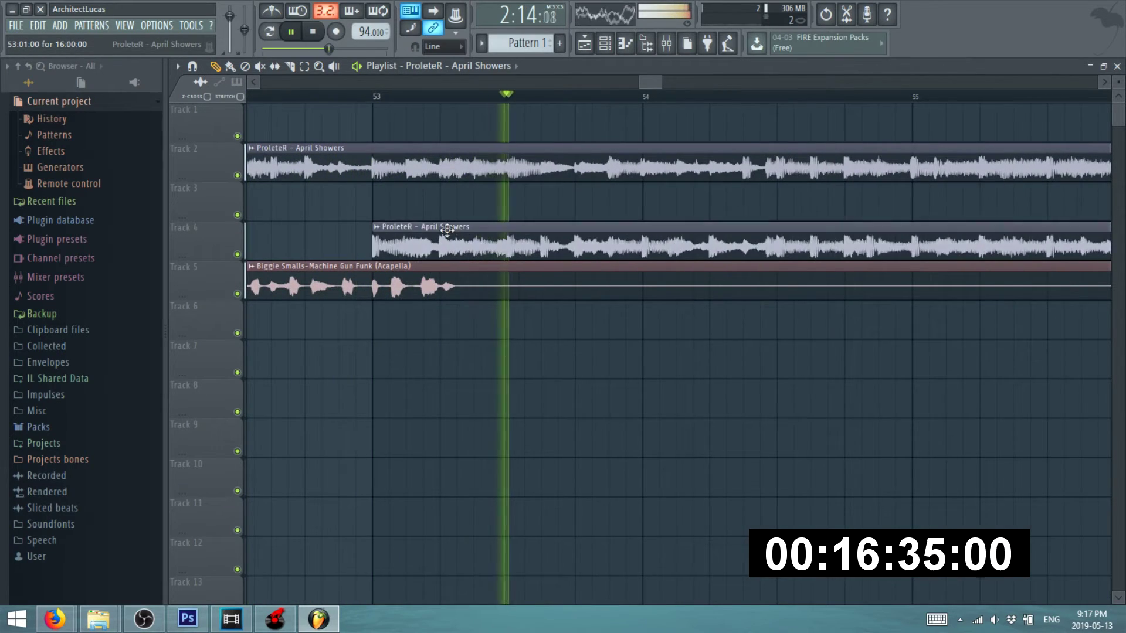
scroll(593, 206, "down", 6)
left_click_drag(1063, 162, 528, 168)
- Review the arrangement and set the playback position to about bar 60
scroll(599, 166, "up", 4)
scroll(523, 168, "up", 4)
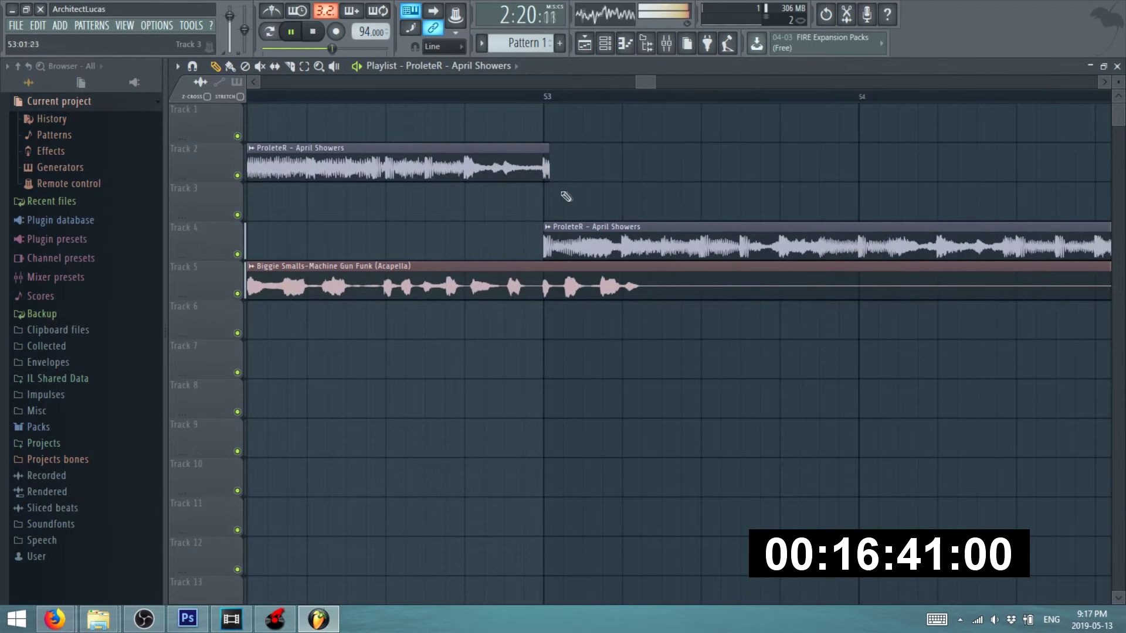
scroll(550, 175, "up", 3)
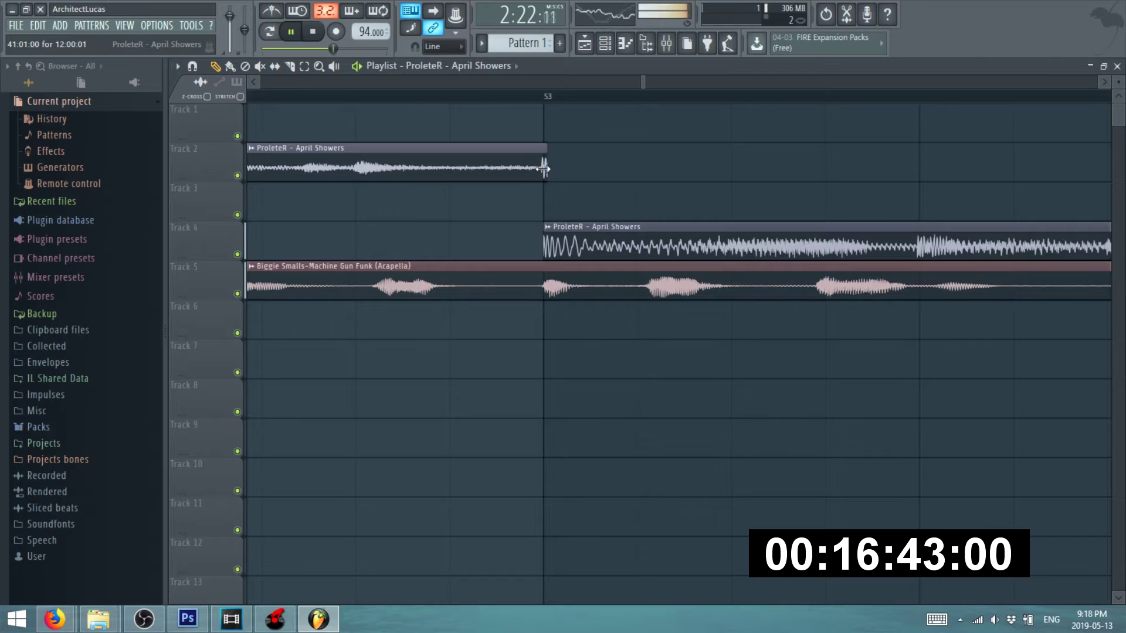
scroll(522, 223, "down", 8)
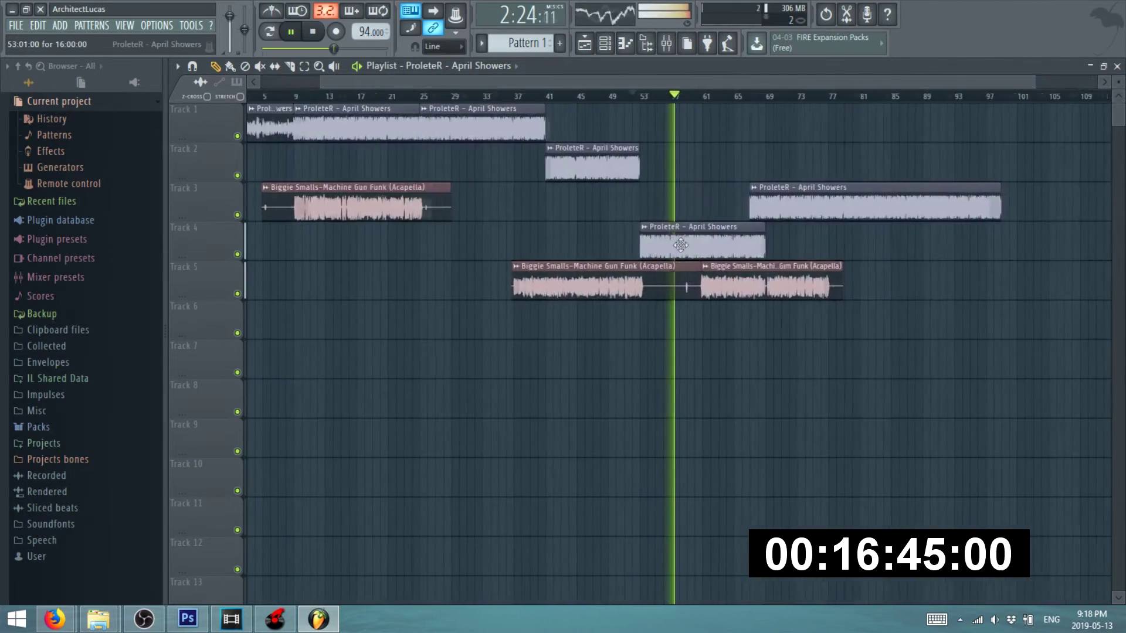
scroll(718, 143, "down", 1)
left_click(701, 97)
scroll(755, 223, "up", 8)
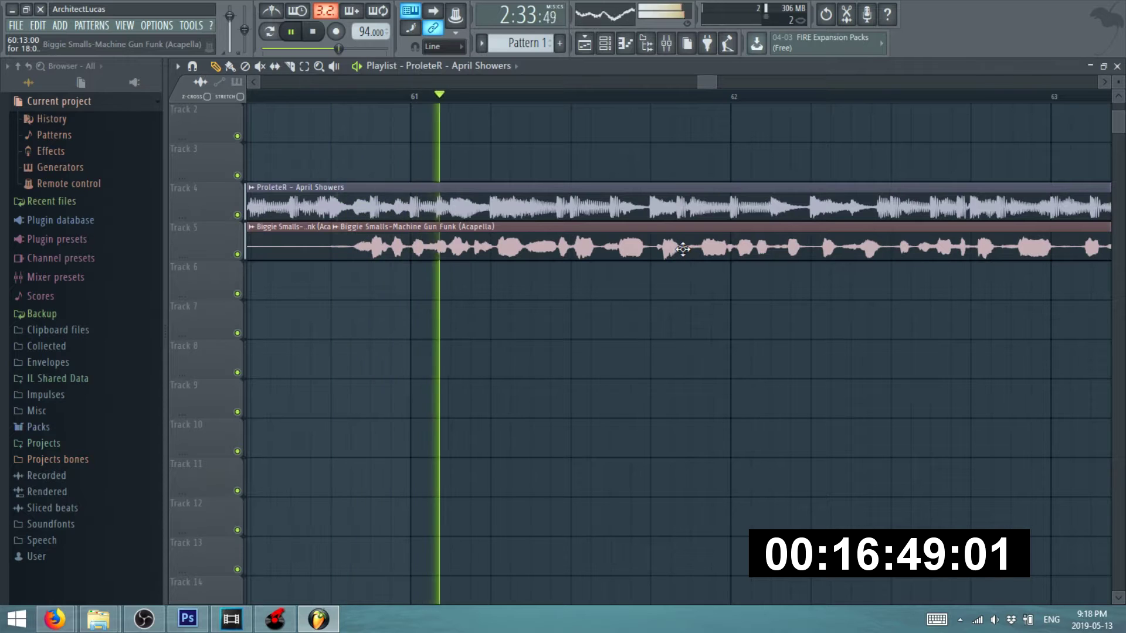
- Move the second acapella piece down to Track 6 and shift it slightly earlier
scroll(682, 250, "down", 2)
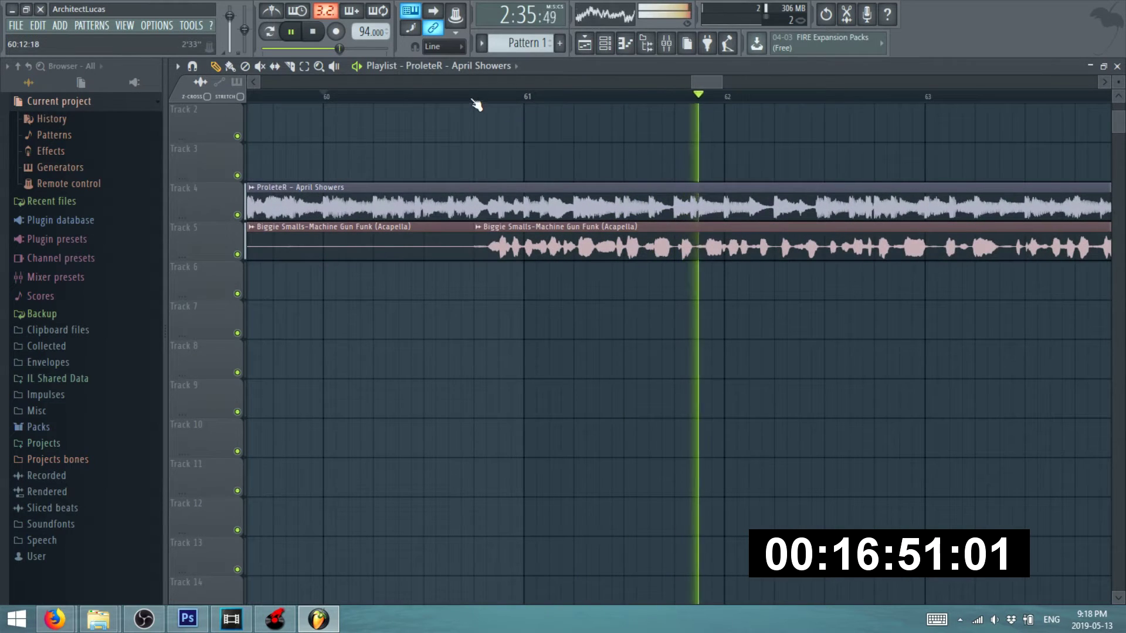
scroll(512, 246, "up", 3)
left_click_drag(567, 247, 588, 270)
key("space")
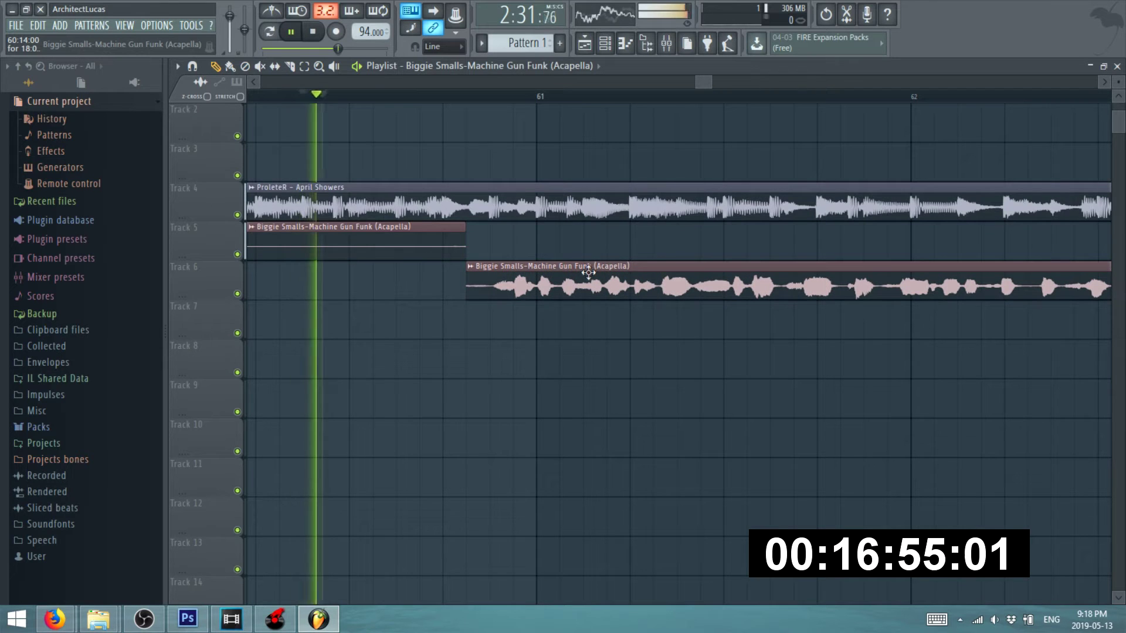
key("space")
left_click_drag(579, 283, 567, 283)
key("space")
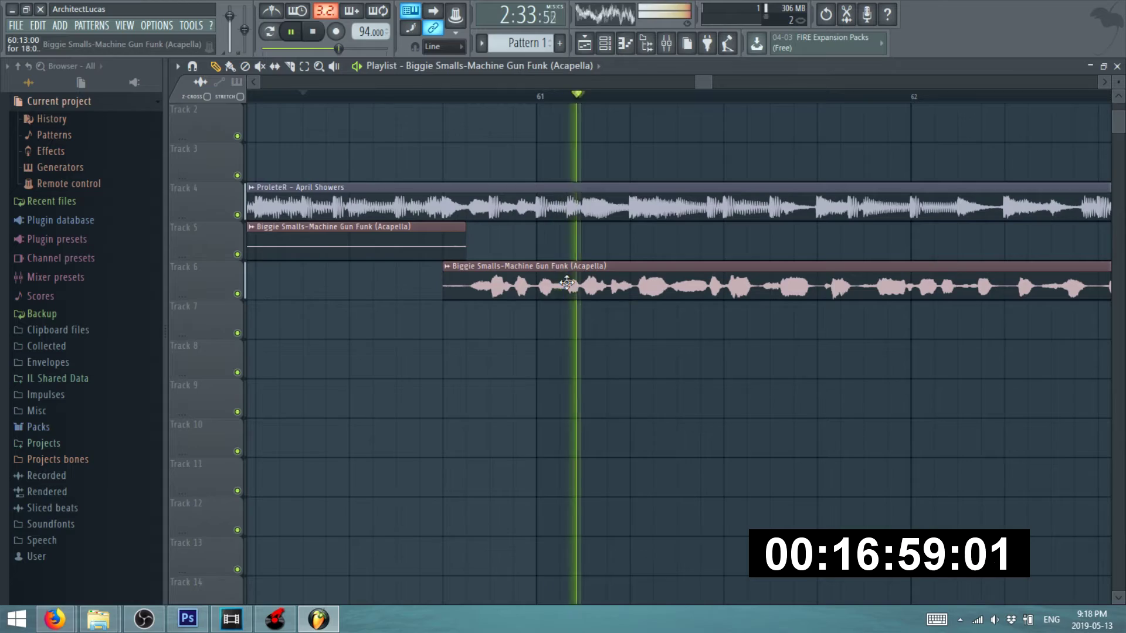
- Extend the Track 3 April Showers clip, trim its start, and move it to about bar 85
scroll(423, 294, "down", 6)
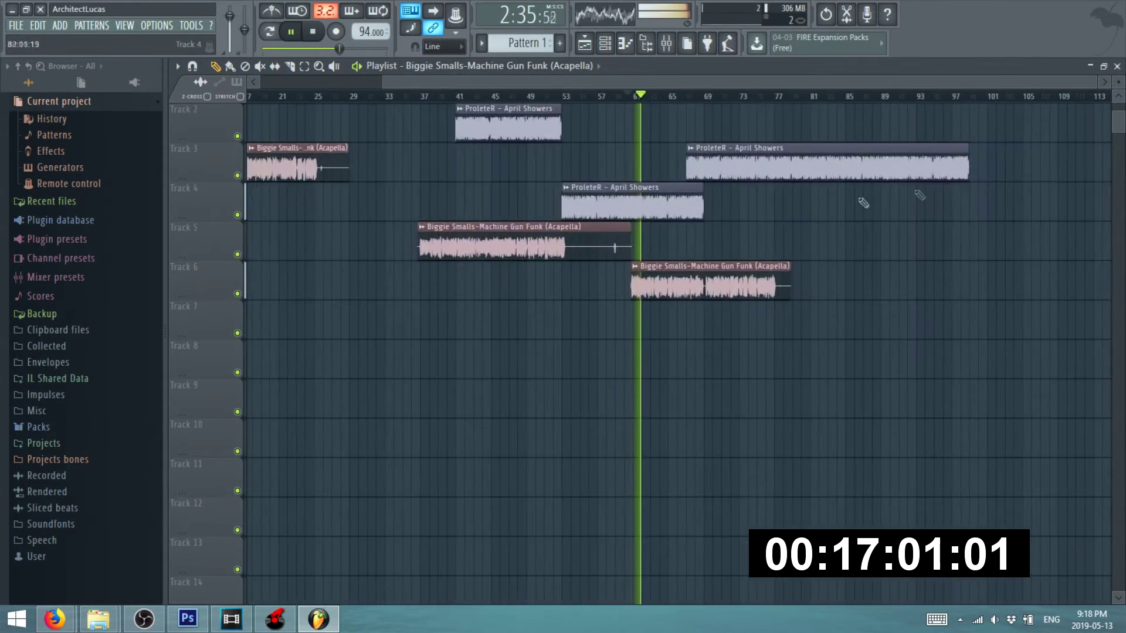
scroll(955, 170, "up", 4)
left_click_drag(938, 160, 1113, 165)
scroll(859, 190, "down", 5)
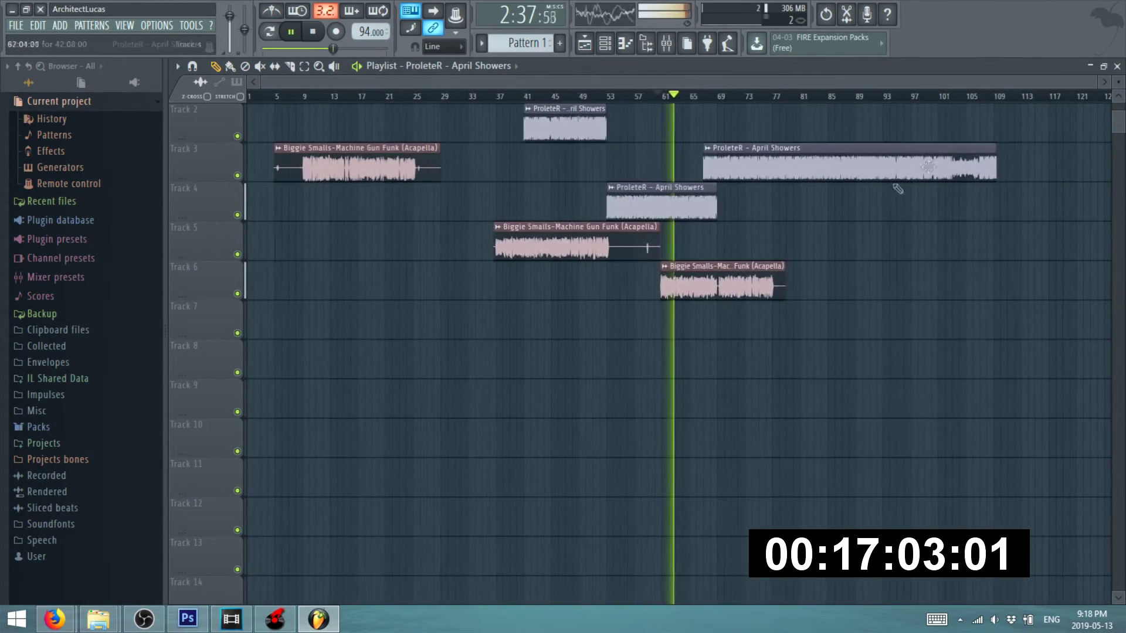
left_click_drag(984, 161, 1121, 159)
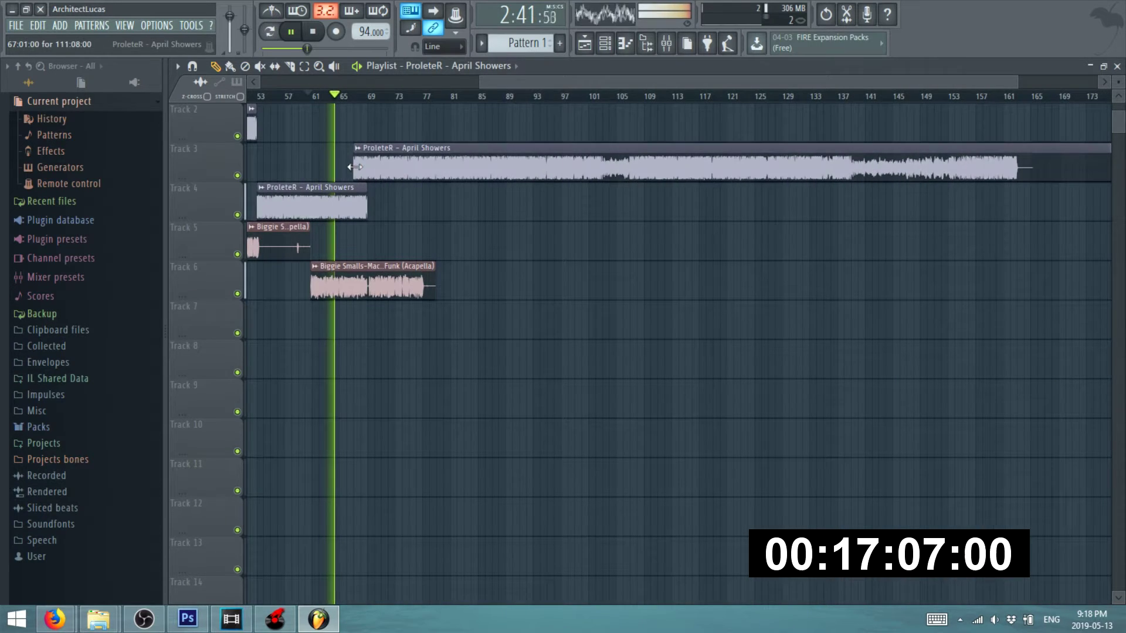
left_click_drag(354, 167, 811, 158)
left_click_drag(918, 154, 543, 147)
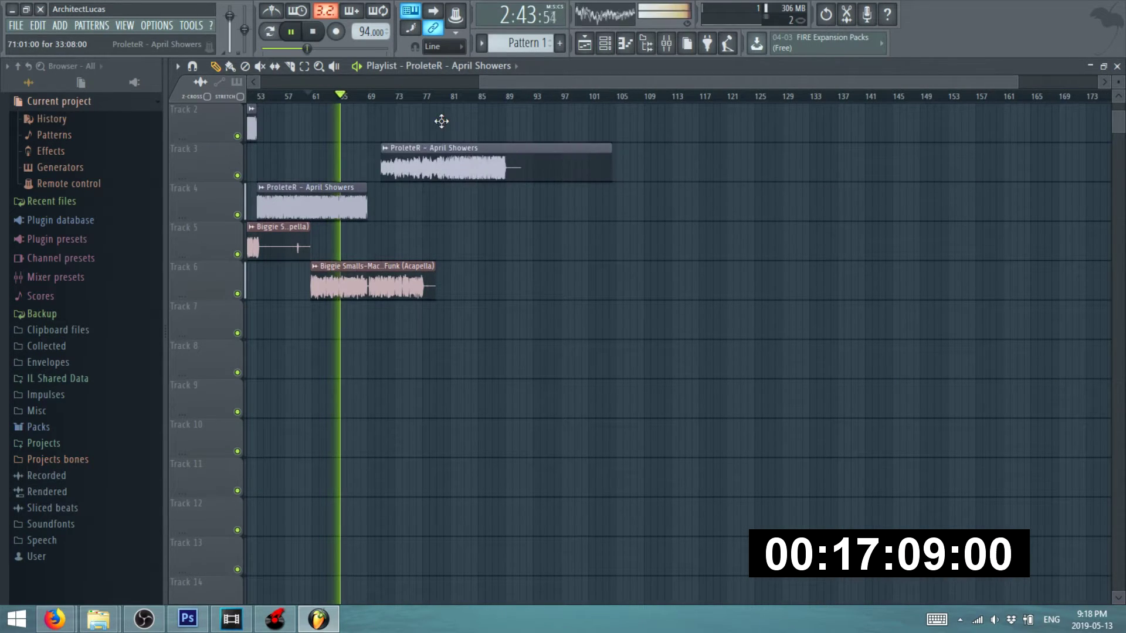
- Move the Track 3 April Showers clip earlier to about bar 65
scroll(471, 130, "up", 5)
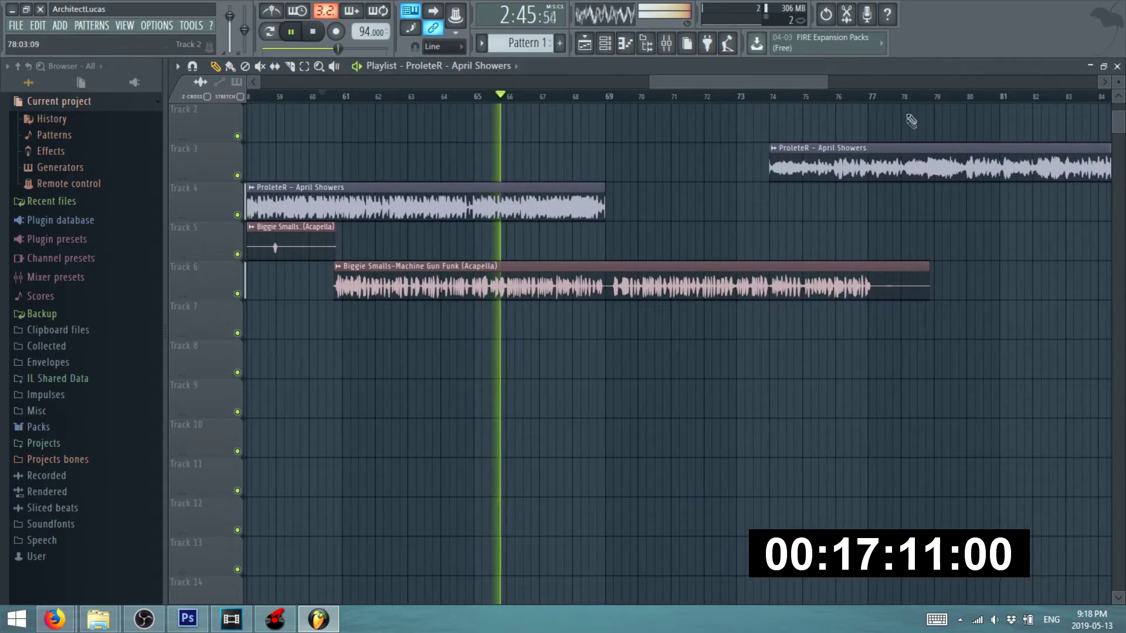
left_click(591, 96)
scroll(654, 159, "up", 2)
scroll(604, 181, "down", 5)
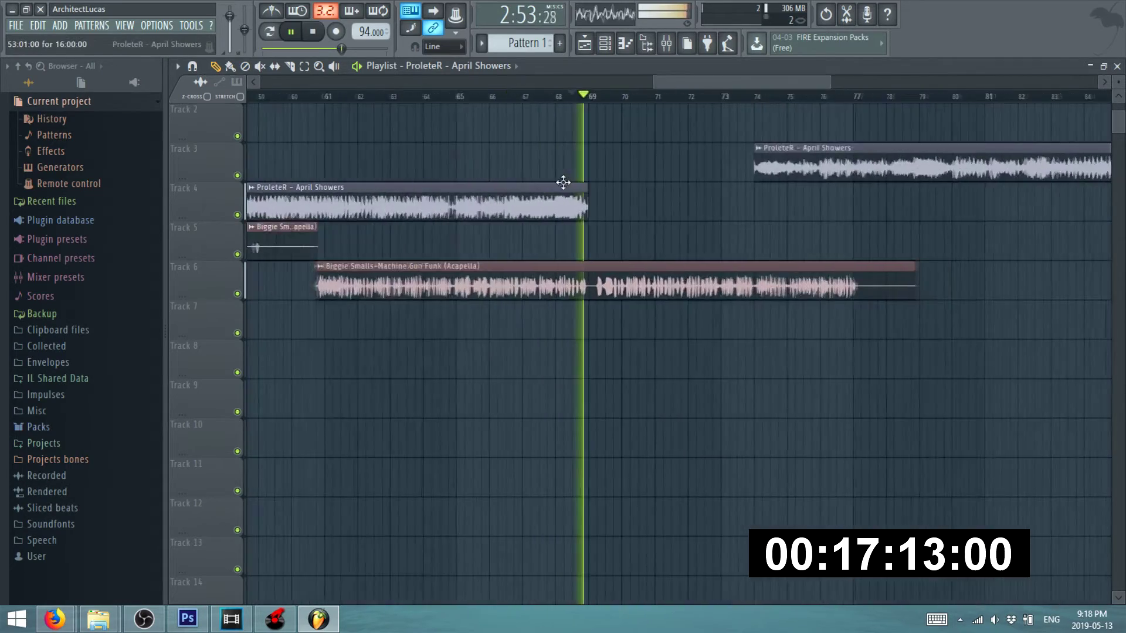
scroll(823, 167, "up", 1)
left_click_drag(824, 167, 643, 164)
- Audition around bars 76–80 and shift the Track 3 clip further left
left_click(714, 97)
scroll(737, 118, "up", 2)
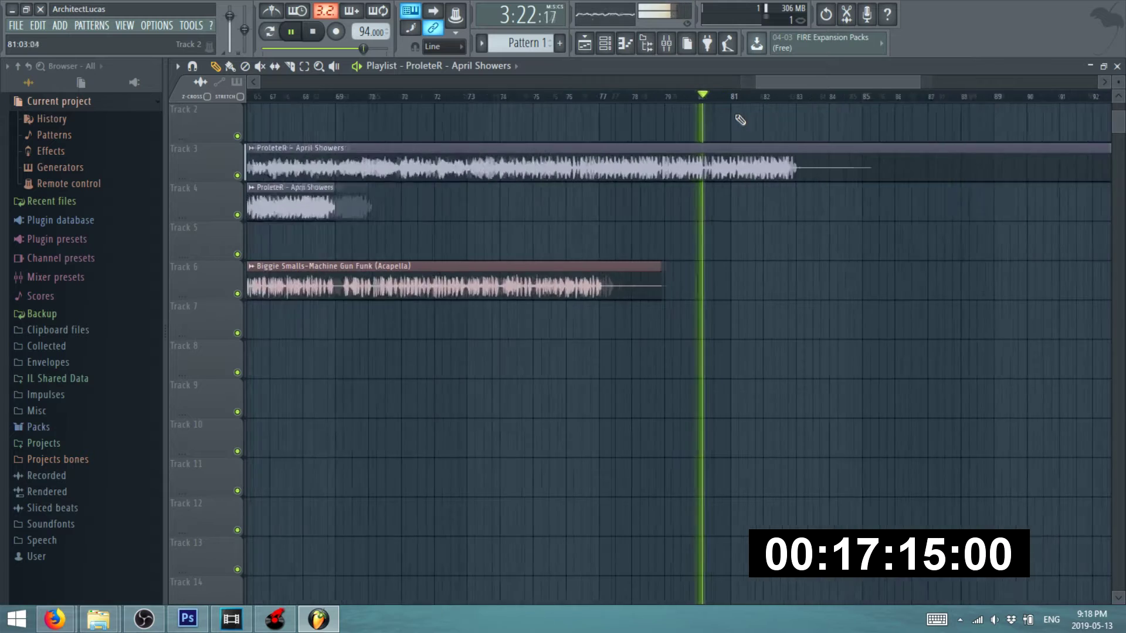
scroll(764, 151, "down", 2)
left_click(640, 96)
scroll(733, 158, "up", 2)
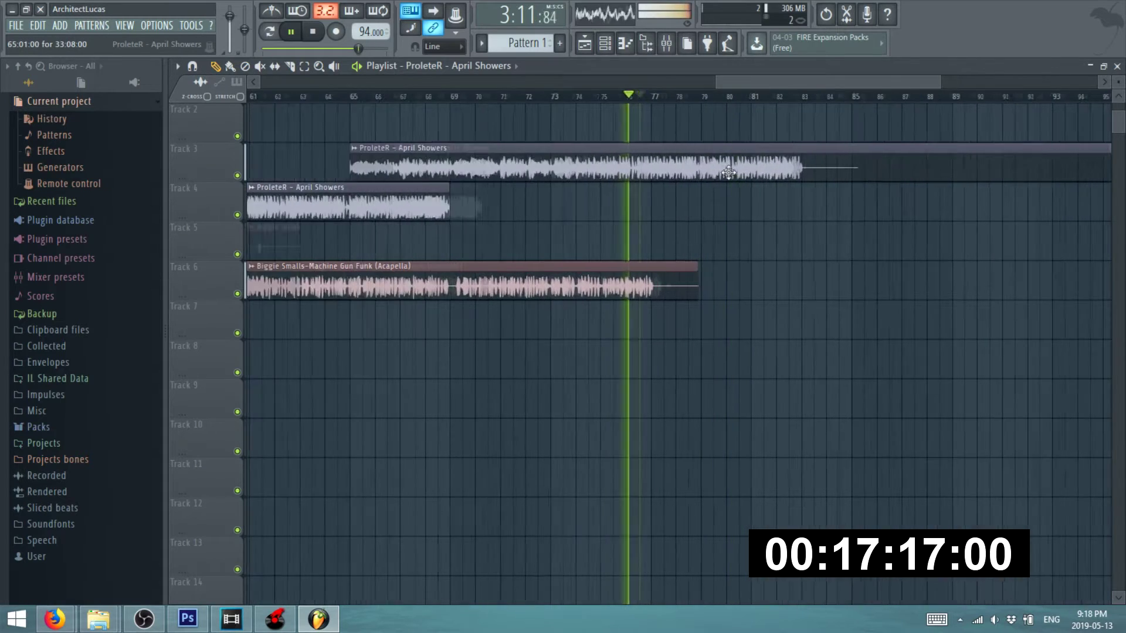
left_click_drag(731, 167, 544, 170)
scroll(543, 171, "up", 1)
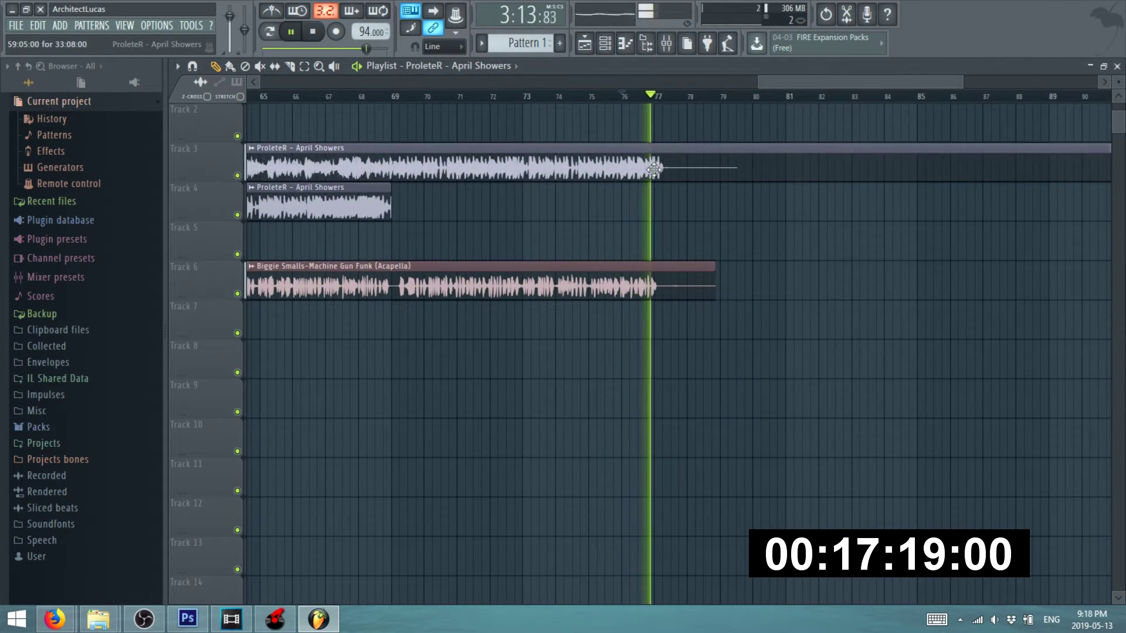
scroll(729, 161, "down", 2)
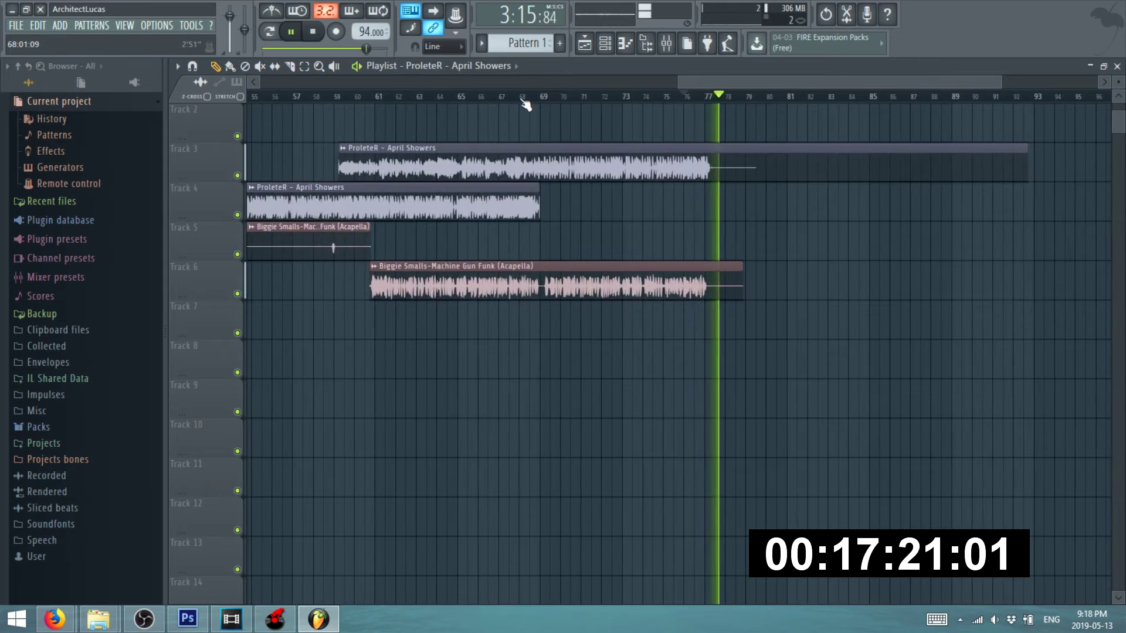
- Replay the arrangement from bar 69 to check the Track 3 clip's new start
left_click(521, 99)
scroll(552, 174, "up", 7)
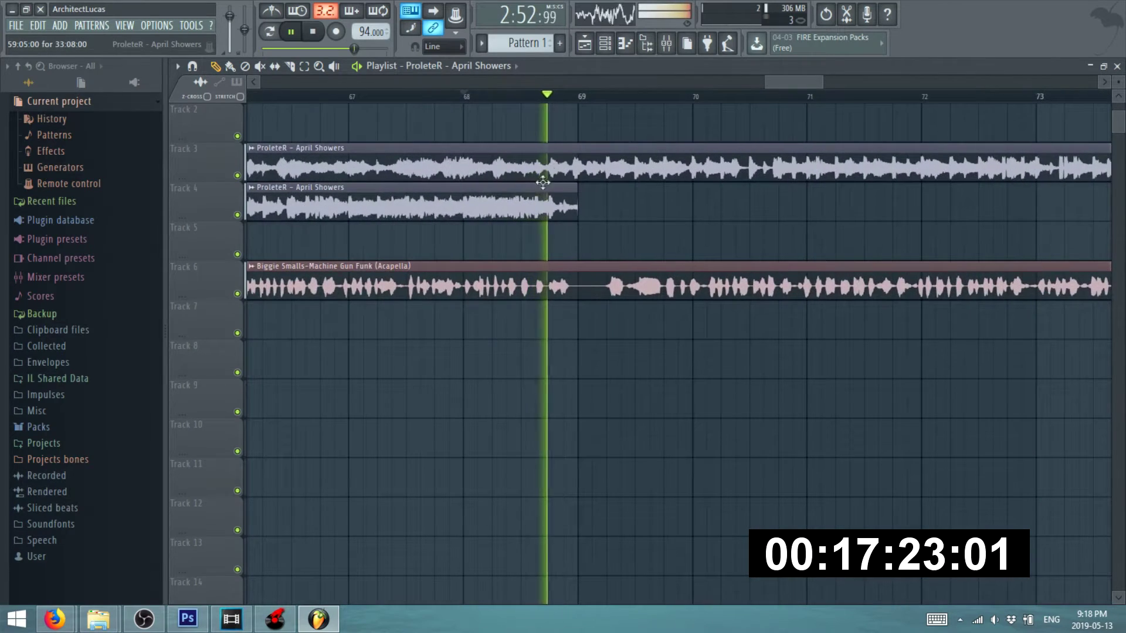
scroll(272, 213, "down", 1)
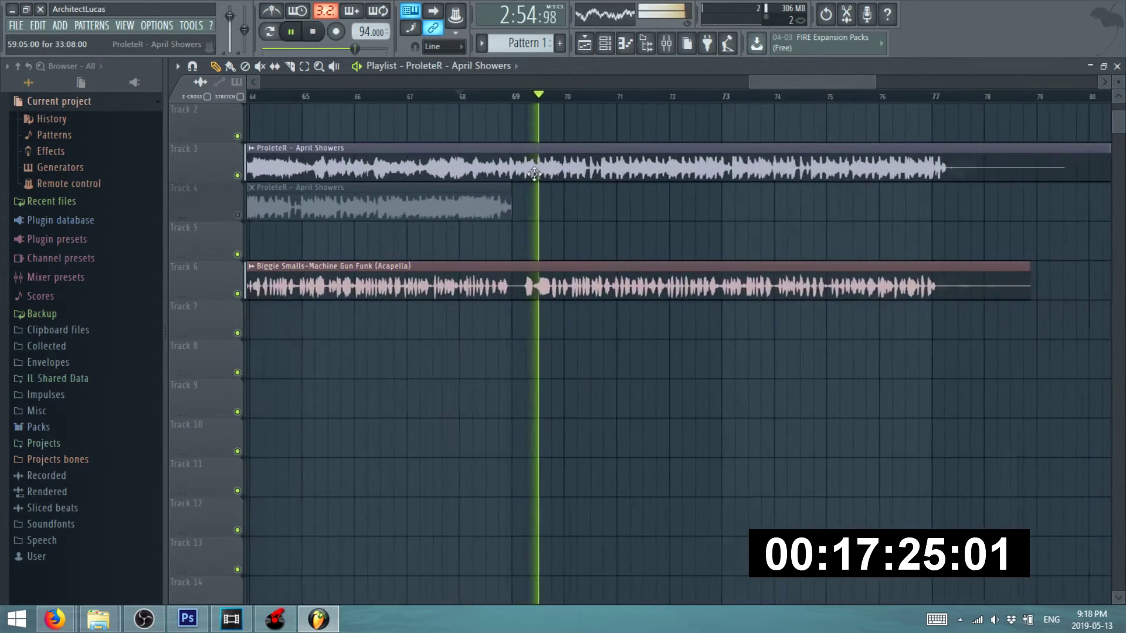
key("space")
key("space")
scroll(509, 170, "up", 2)
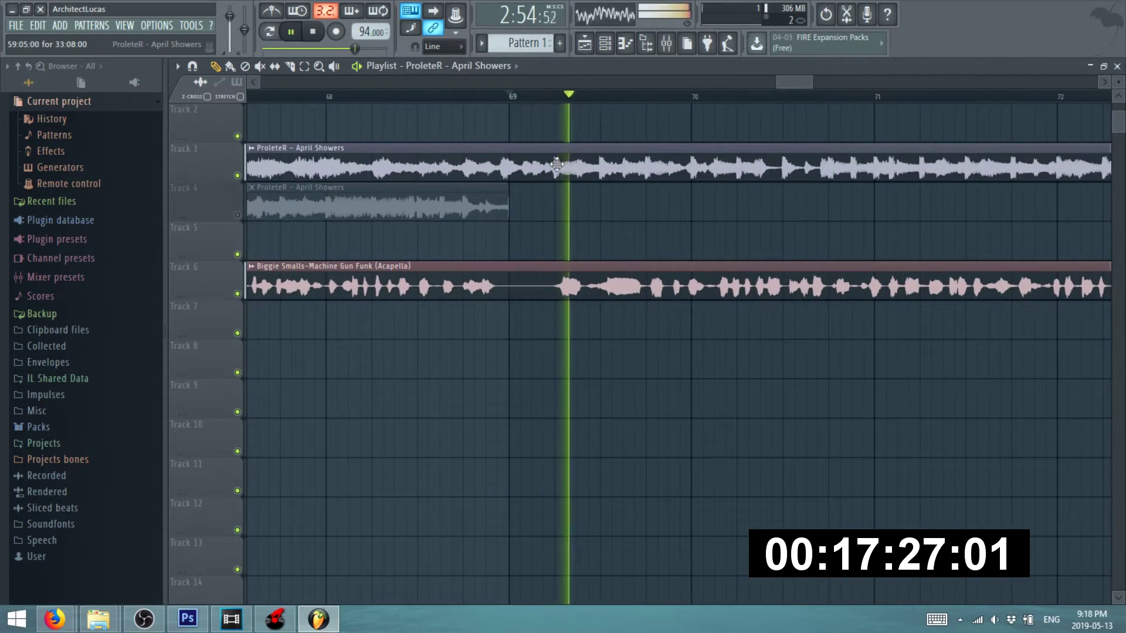
key("space")
key("space")
scroll(513, 182, "down", 4)
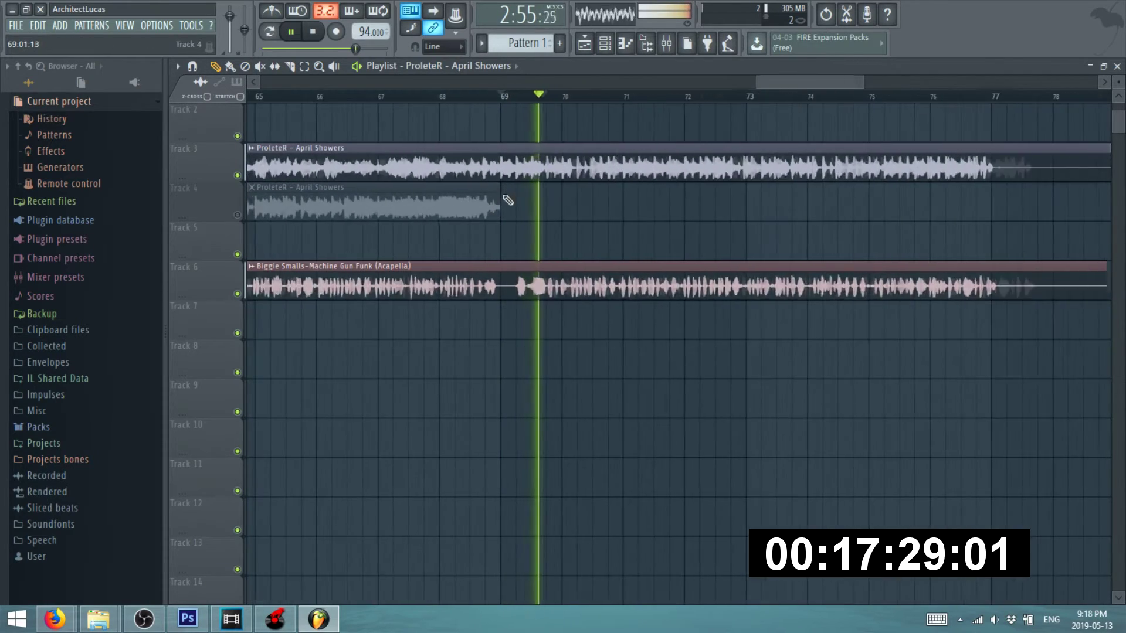
scroll(500, 200, "up", 2)
scroll(528, 188, "down", 5)
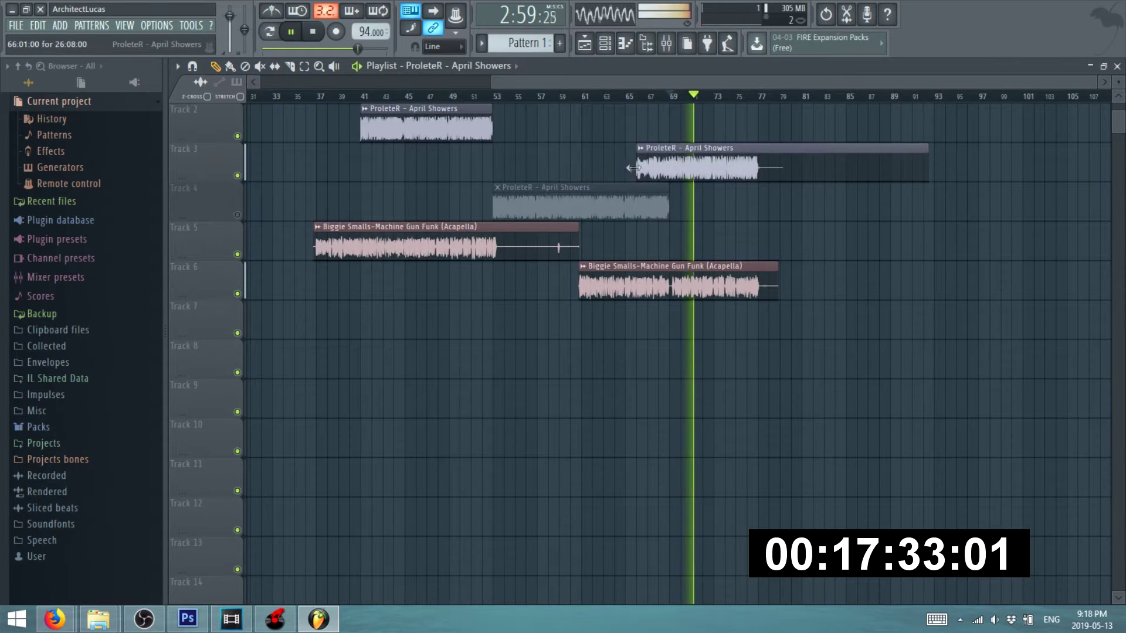
scroll(665, 187, "up", 6)
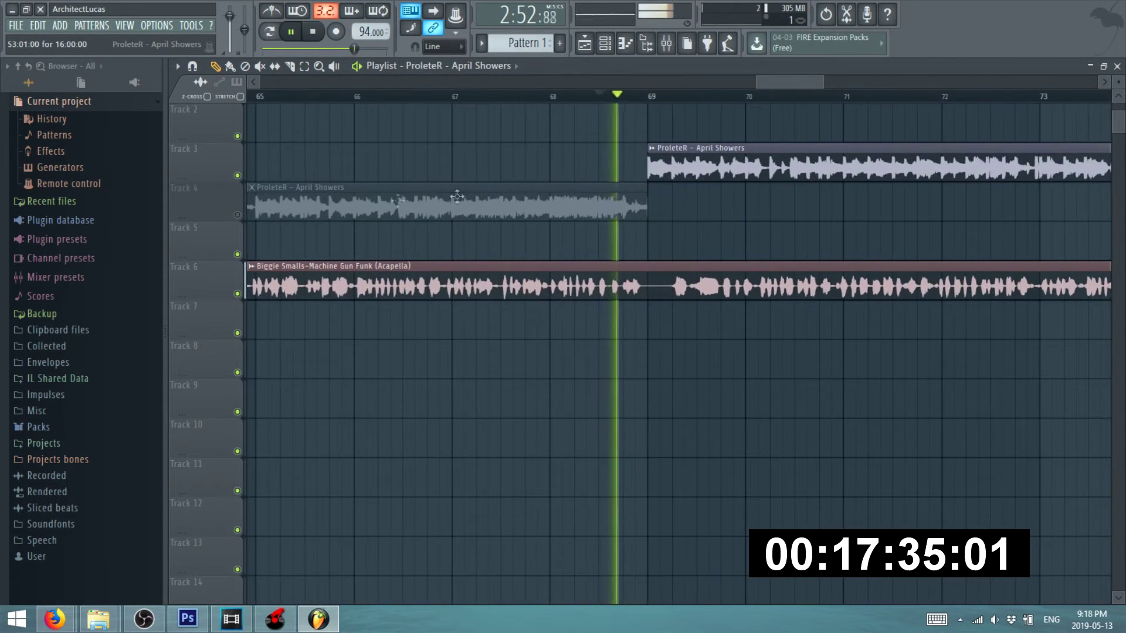
- Unmute Track 4's April Showers clip, replay, and bring up the Machine Gun Funk video
left_click(238, 215)
key("space")
key("space")
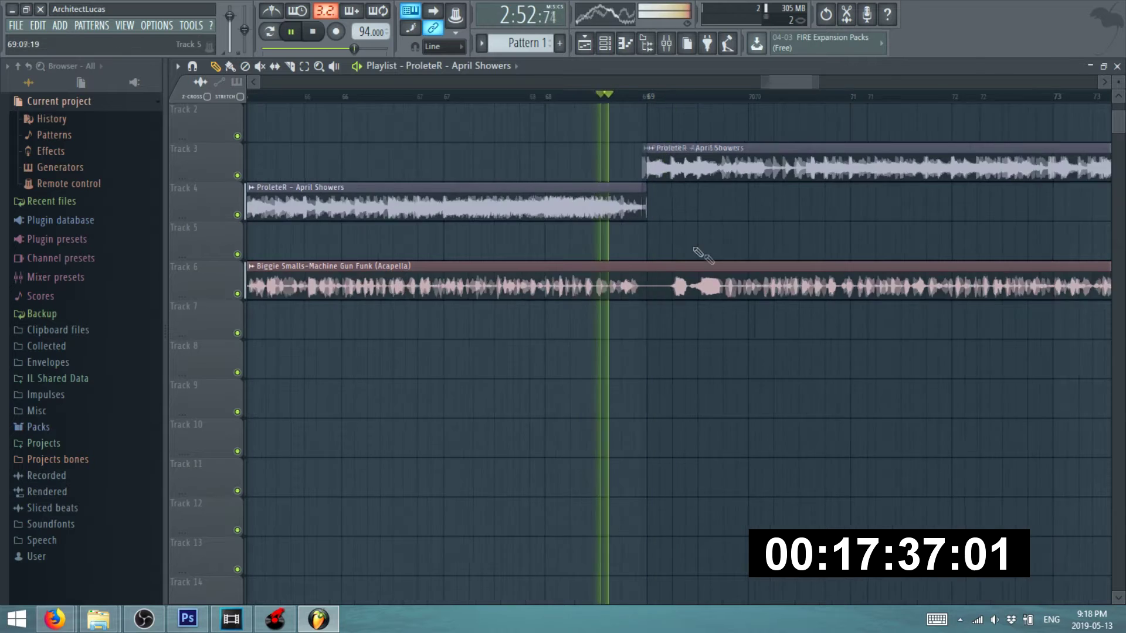
scroll(707, 258, "up", 3)
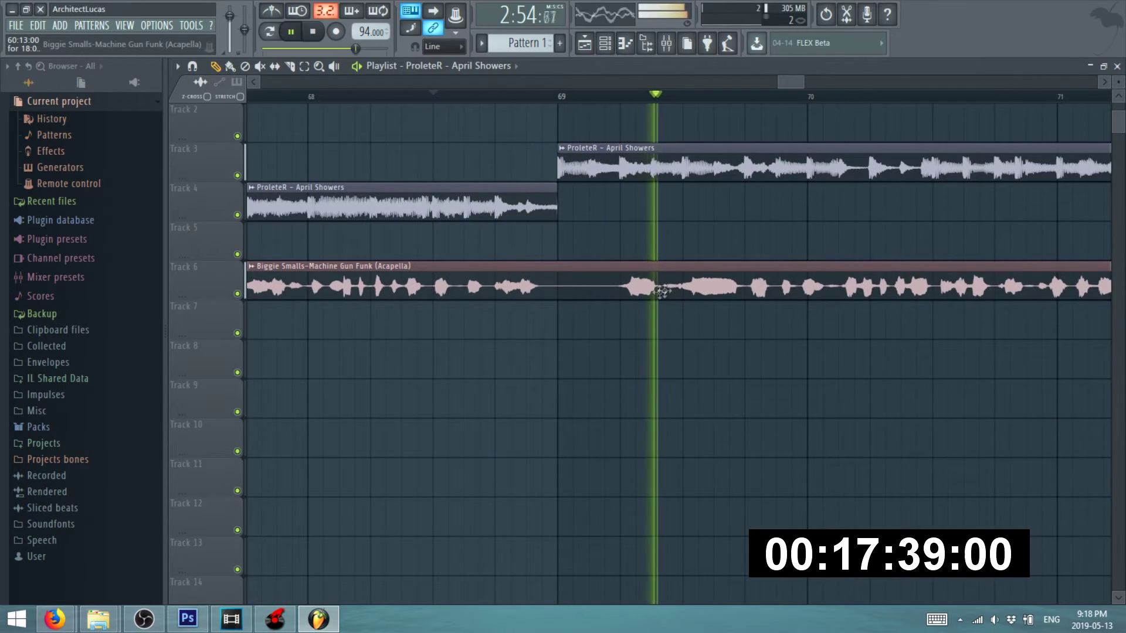
scroll(486, 382, "down", 1)
mouse_move(56, 626)
left_click(241, 554)
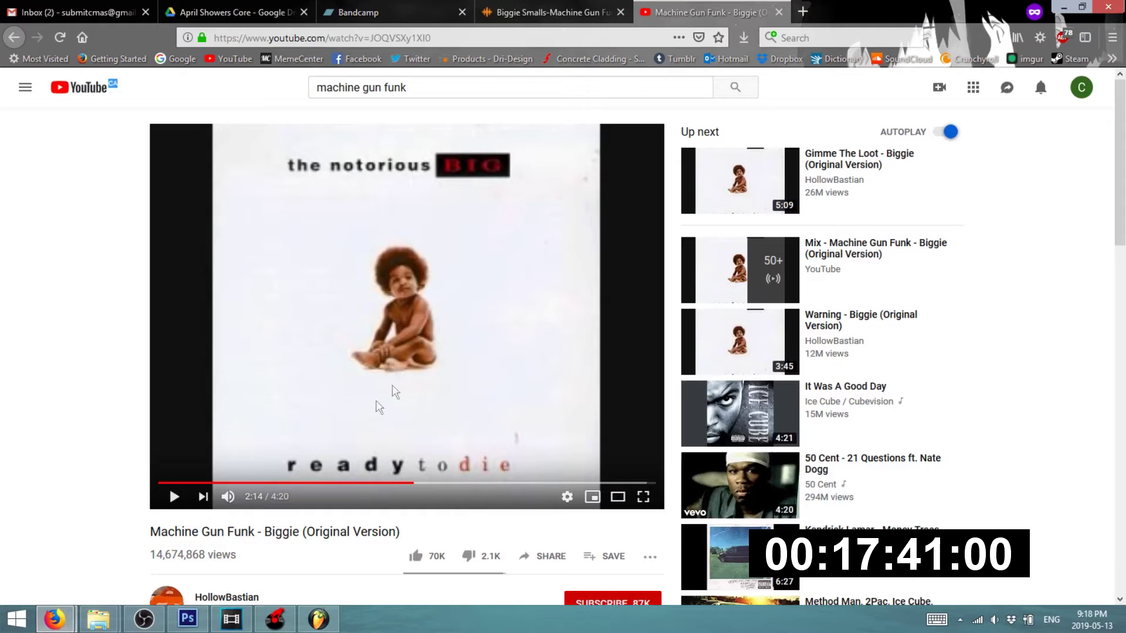
- Play the Machine Gun Funk video and seek ahead past 2:26 toward 3:55
left_click(434, 457)
left_click(440, 485)
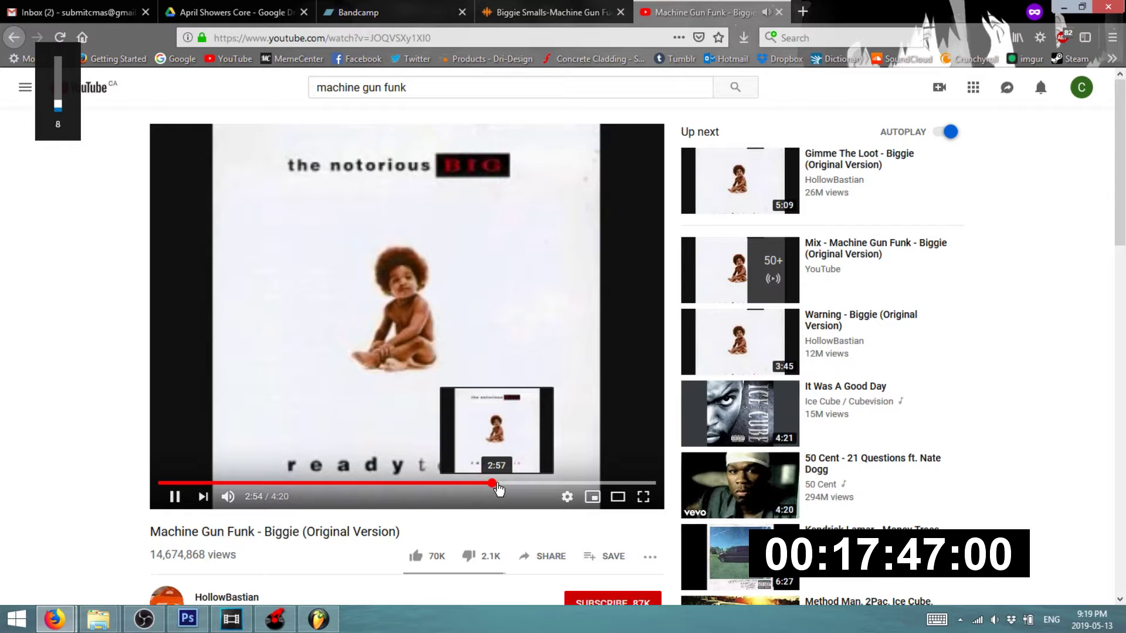
left_click_drag(508, 487, 511, 485)
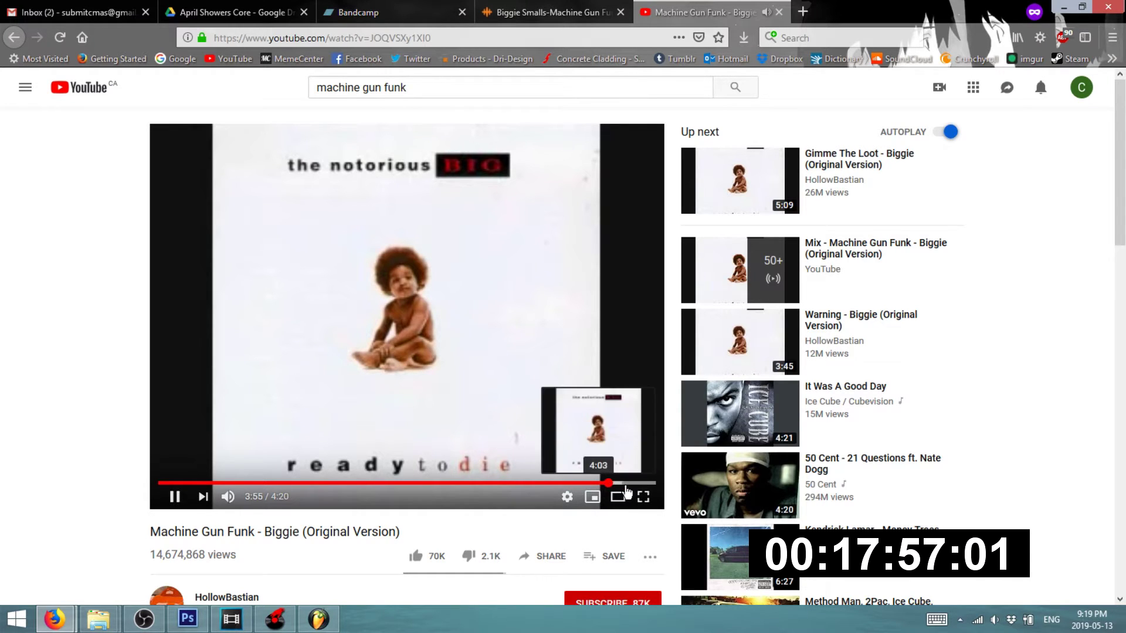
- Back in FL Studio, select the Machine Gun Funk acapella clip and play the arrangement
left_click(329, 618)
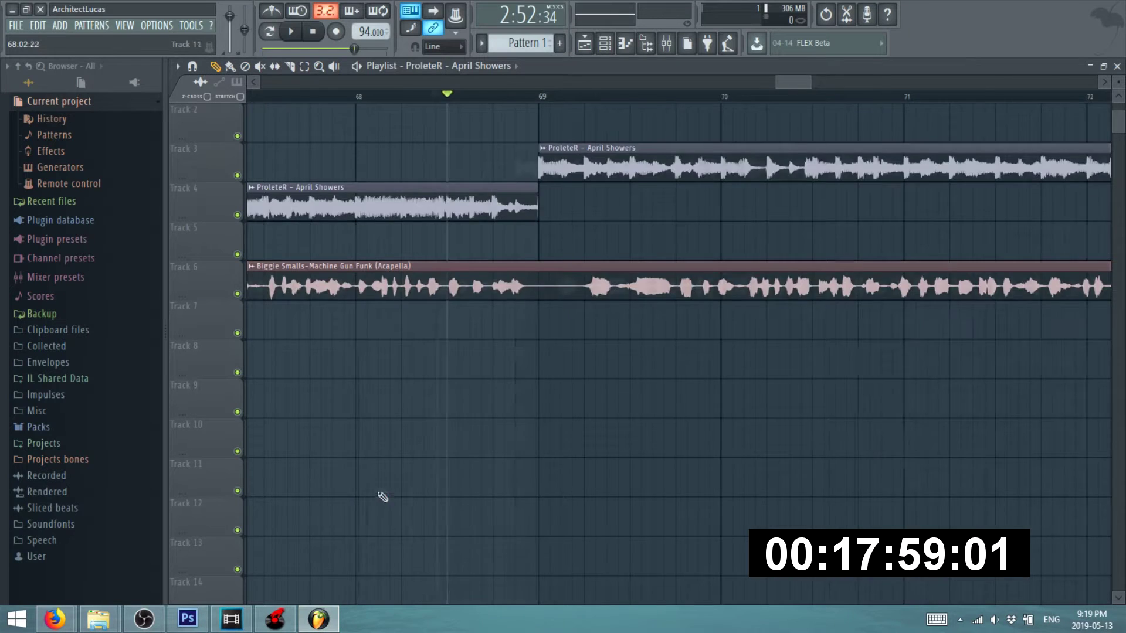
left_click(447, 288)
key("space")
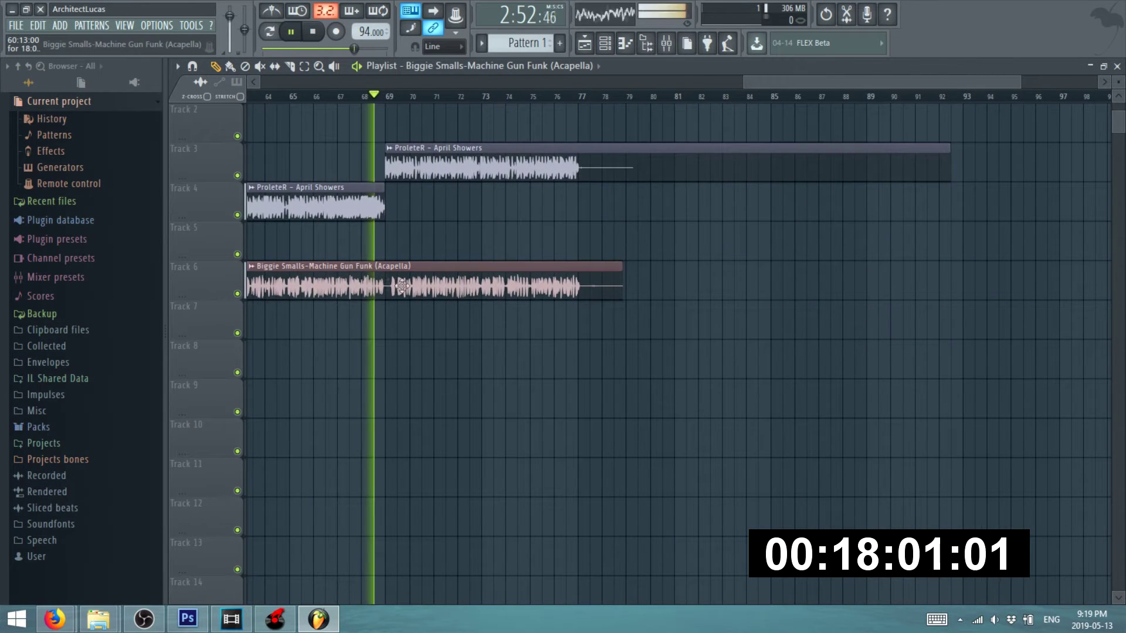
scroll(410, 300, "up", 8)
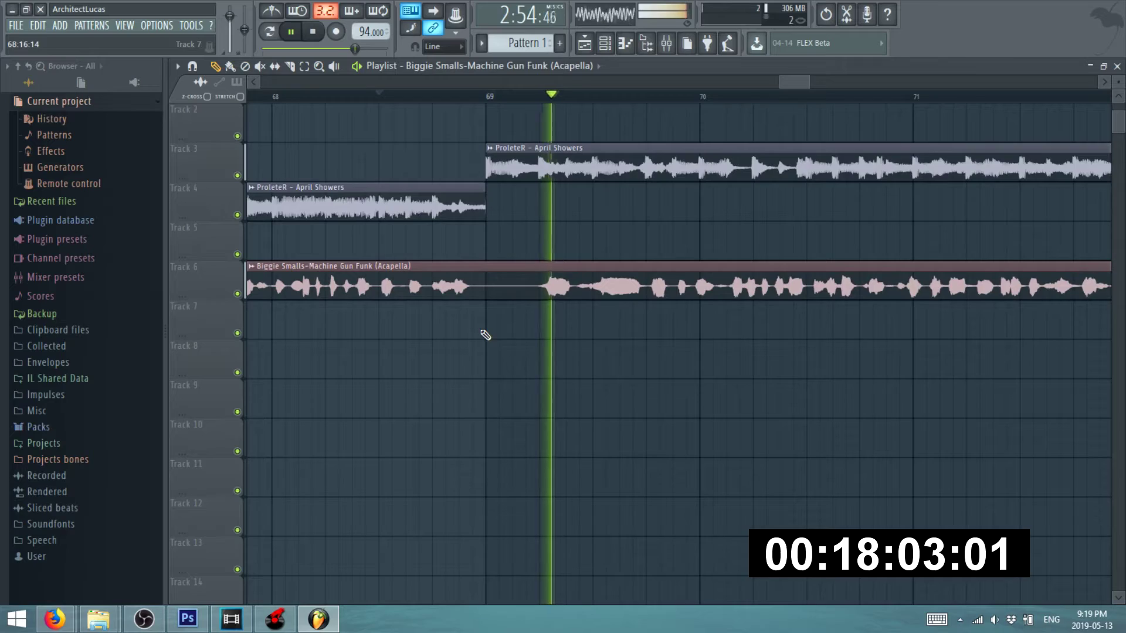
scroll(468, 307, "down", 3)
scroll(565, 291, "up", 5)
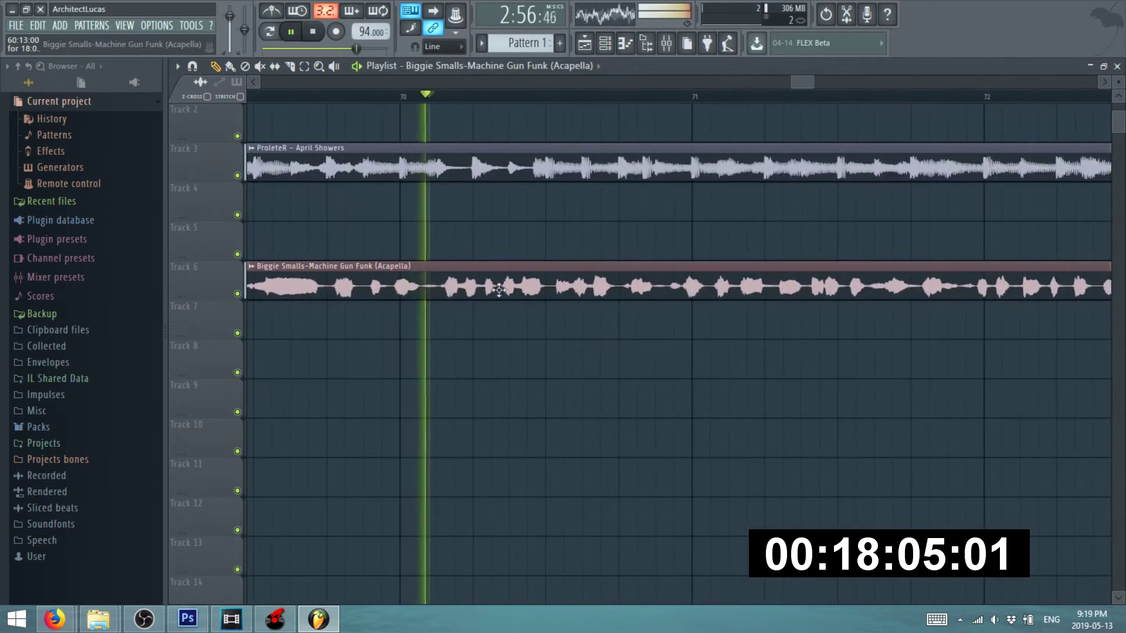
scroll(500, 291, "down", 9)
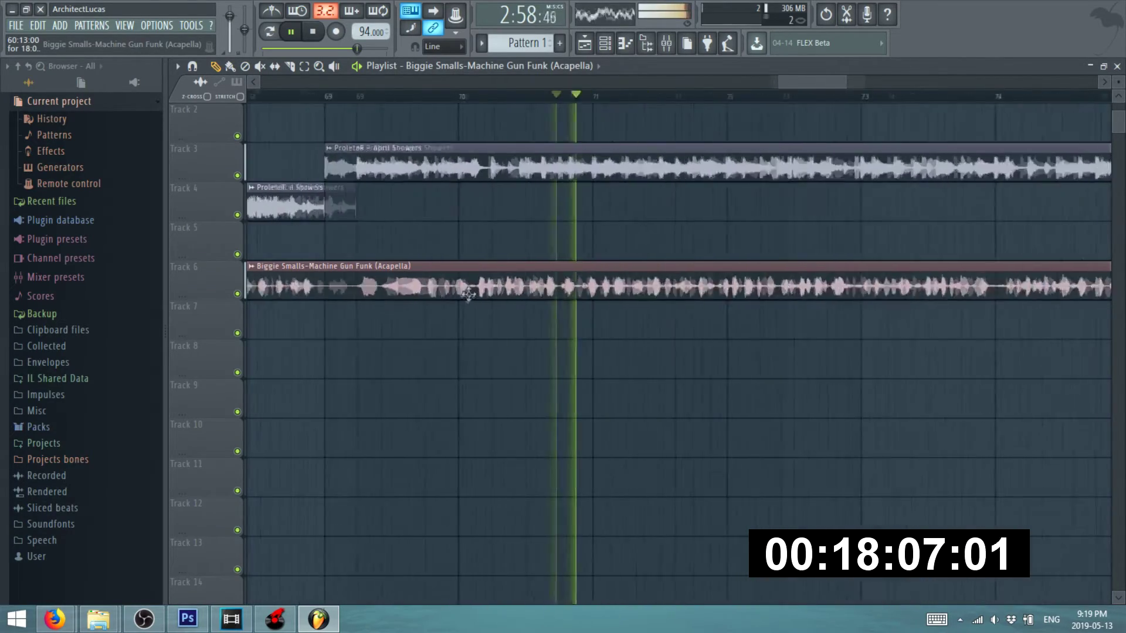
scroll(618, 282, "down", 3)
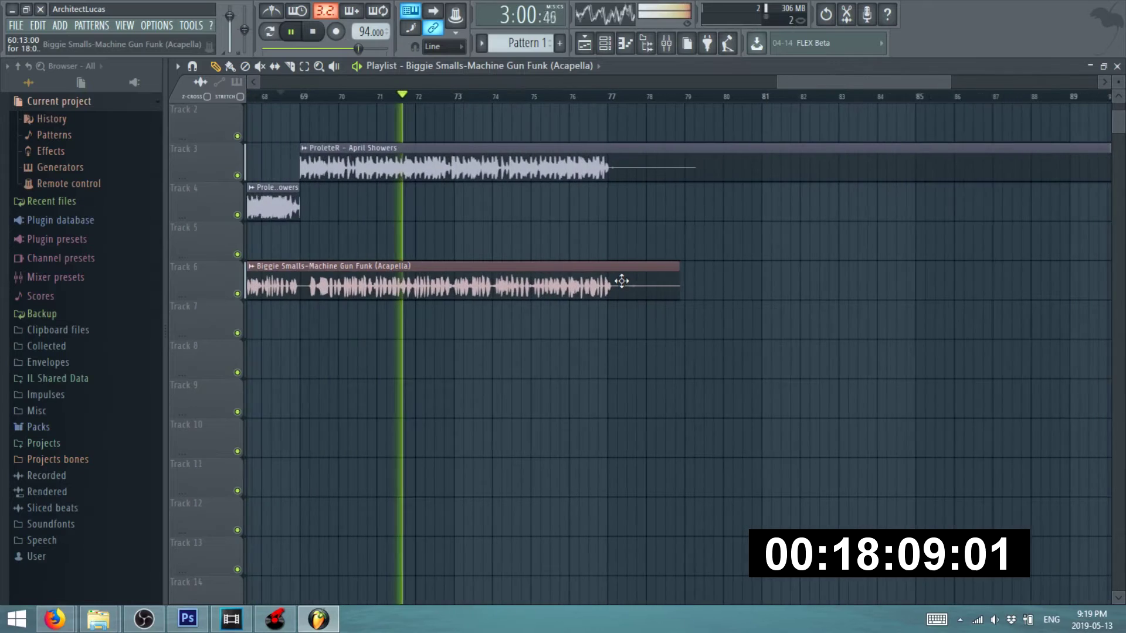
scroll(499, 287, "up", 5)
scroll(458, 270, "down", 2)
scroll(624, 244, "down", 3)
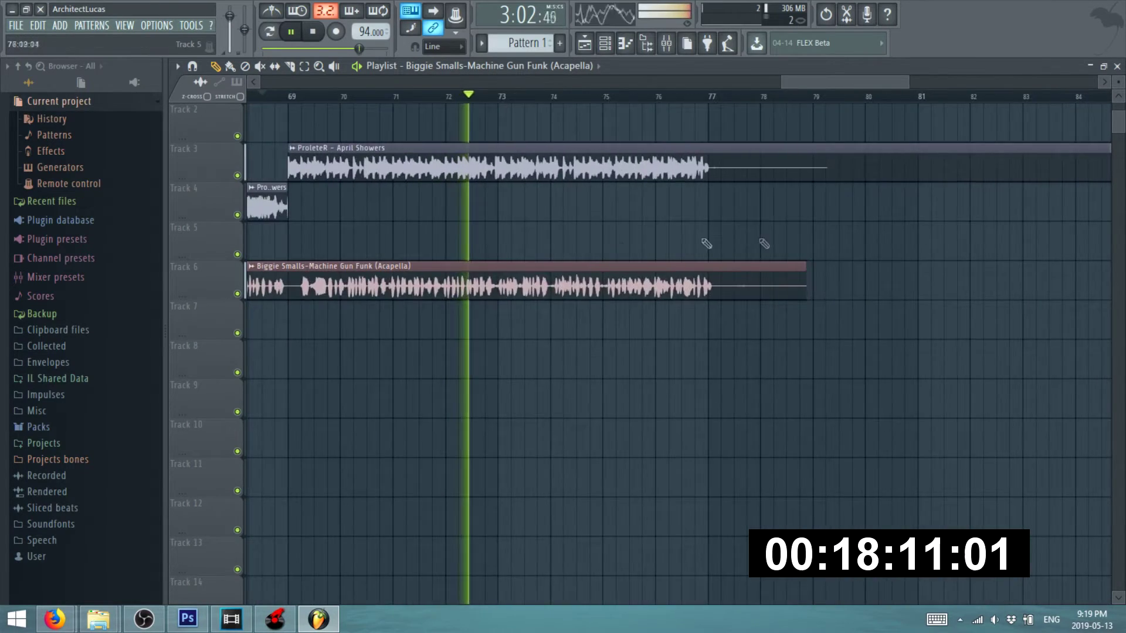
scroll(592, 231, "up", 4)
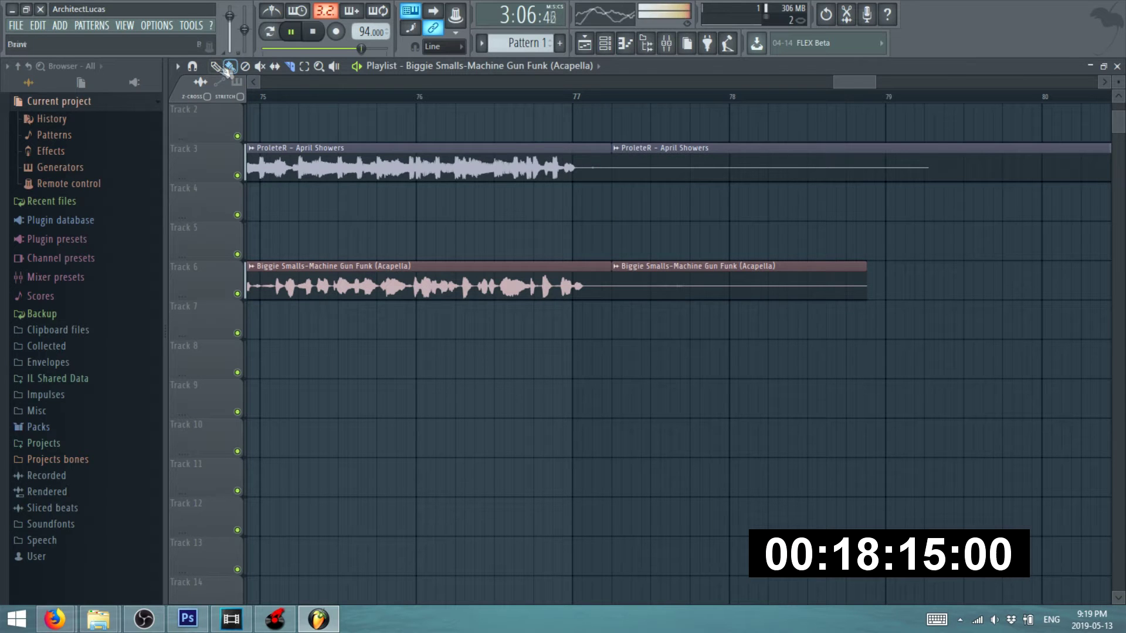
scroll(691, 350, "down", 2)
- Delete the extra April Showers and Machine Gun Funk clips after bar 77
right_click(677, 287)
right_click(674, 176)
scroll(662, 261, "up", 2)
scroll(607, 285, "down", 2)
scroll(607, 284, "up", 2)
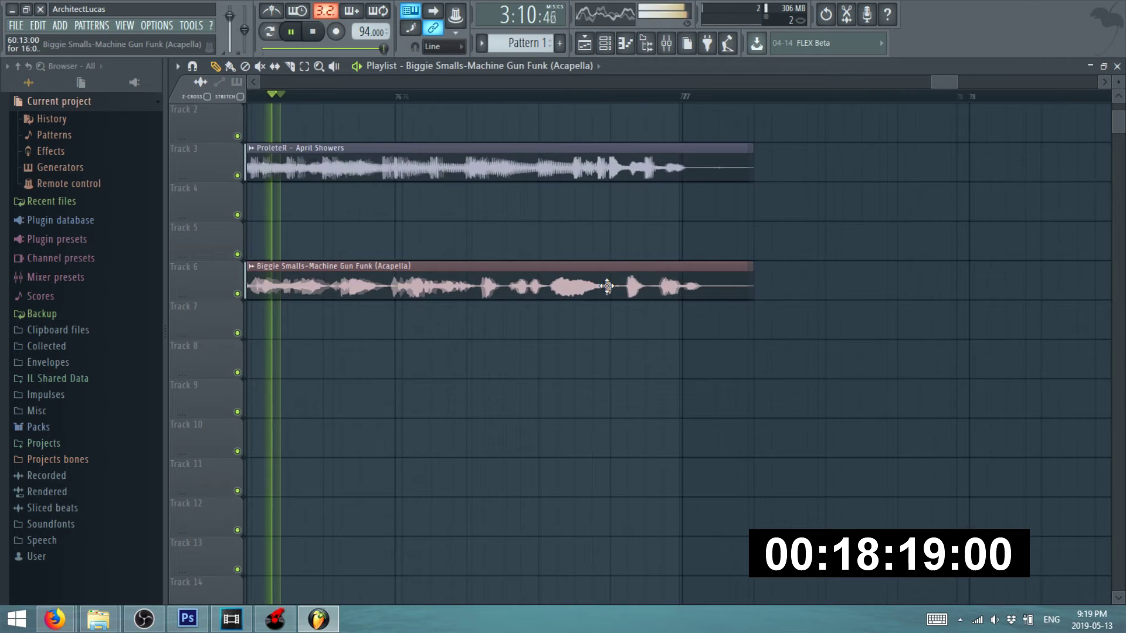
scroll(606, 284, "up", 1)
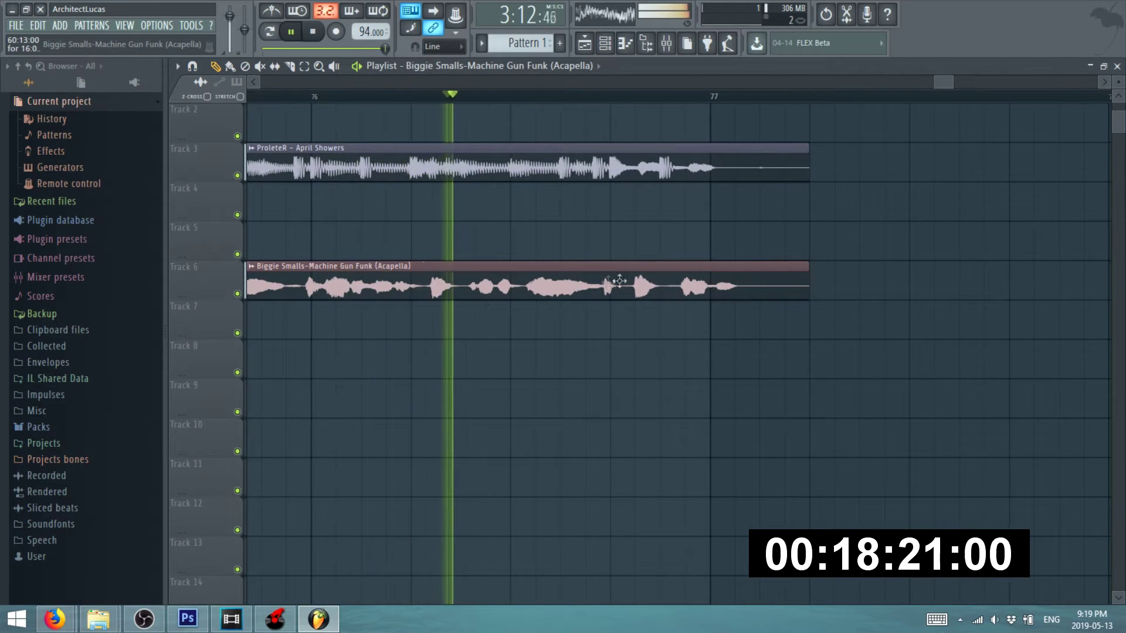
scroll(616, 282, "up", 1)
scroll(627, 278, "down", 5)
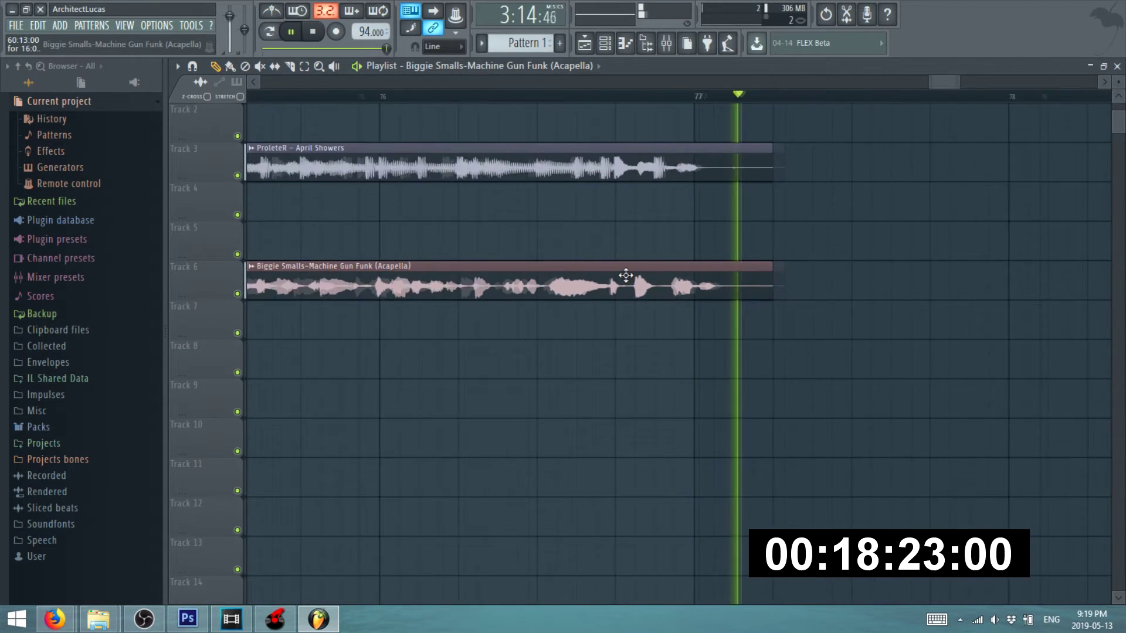
scroll(826, 262, "up", 4)
- Replay the ending and shorten the Track 3 April Showers clip to end near bar 77
key("space")
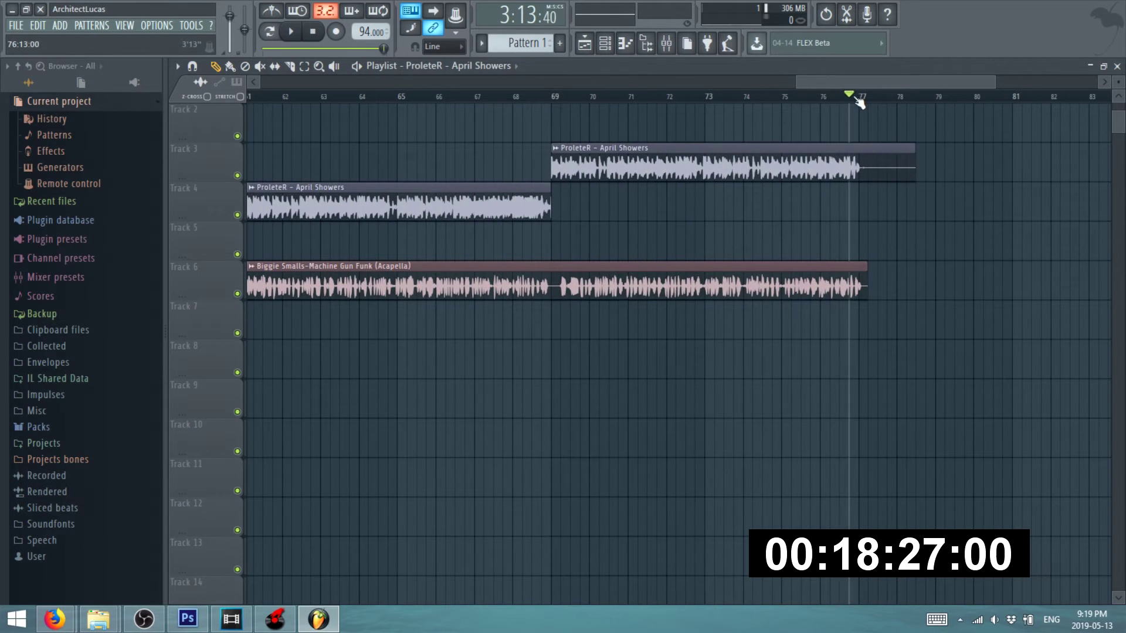
key("space")
scroll(918, 294, "up", 6)
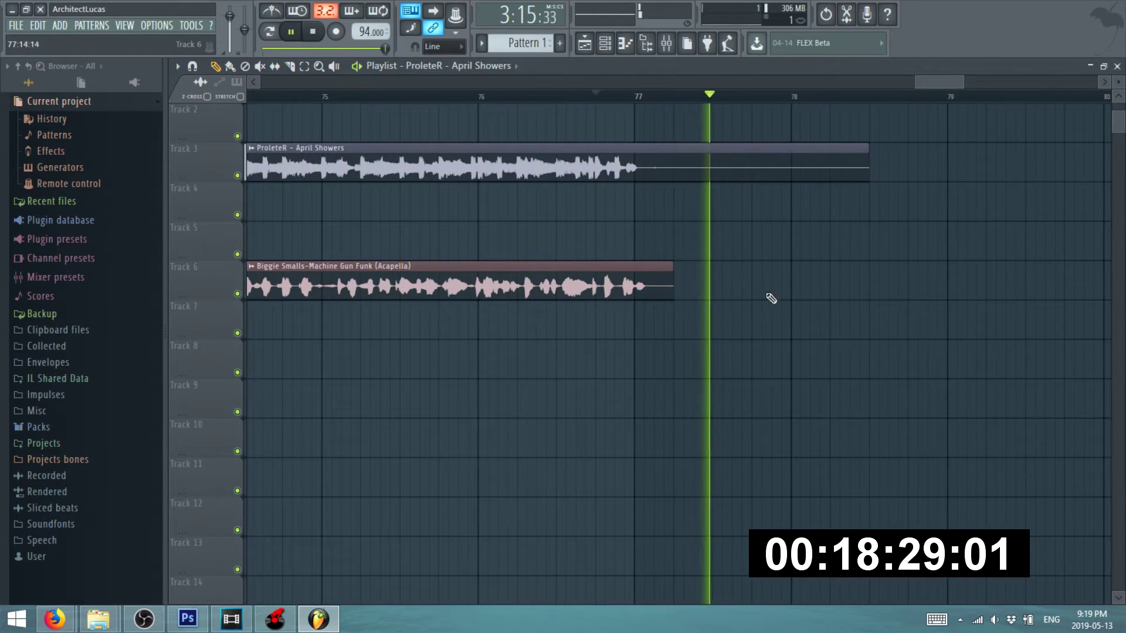
scroll(736, 272, "down", 2)
left_click_drag(788, 181, 747, 180)
scroll(345, 188, "down", 6)
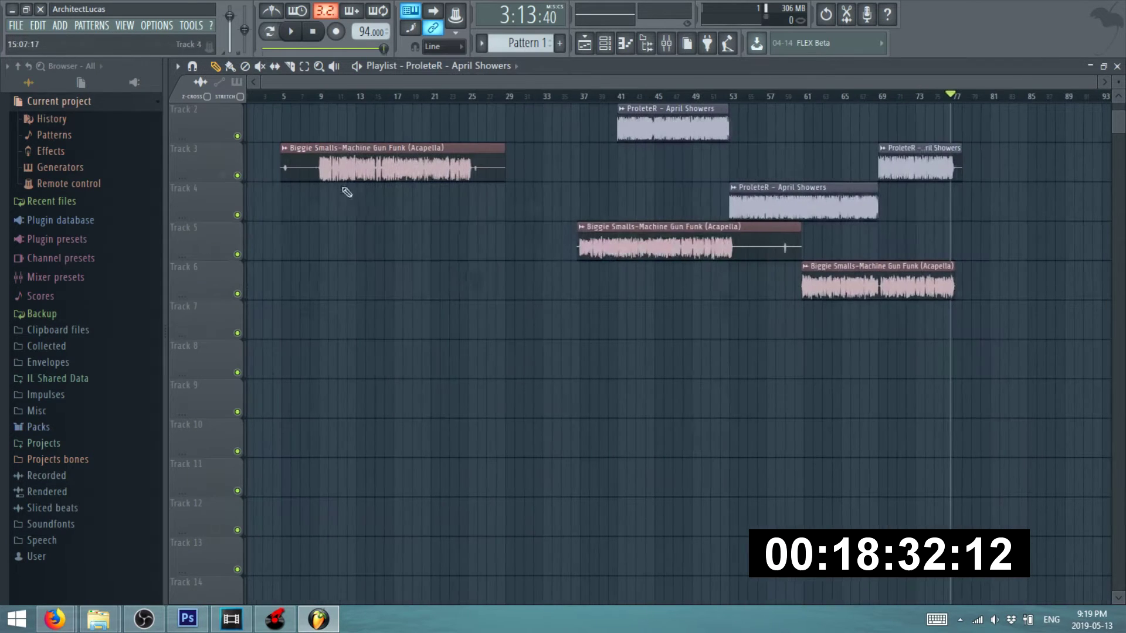
- Choose the WAV export from the File menu, backing out of an accidental MP3 export
left_click(16, 26)
mouse_move(16, 150)
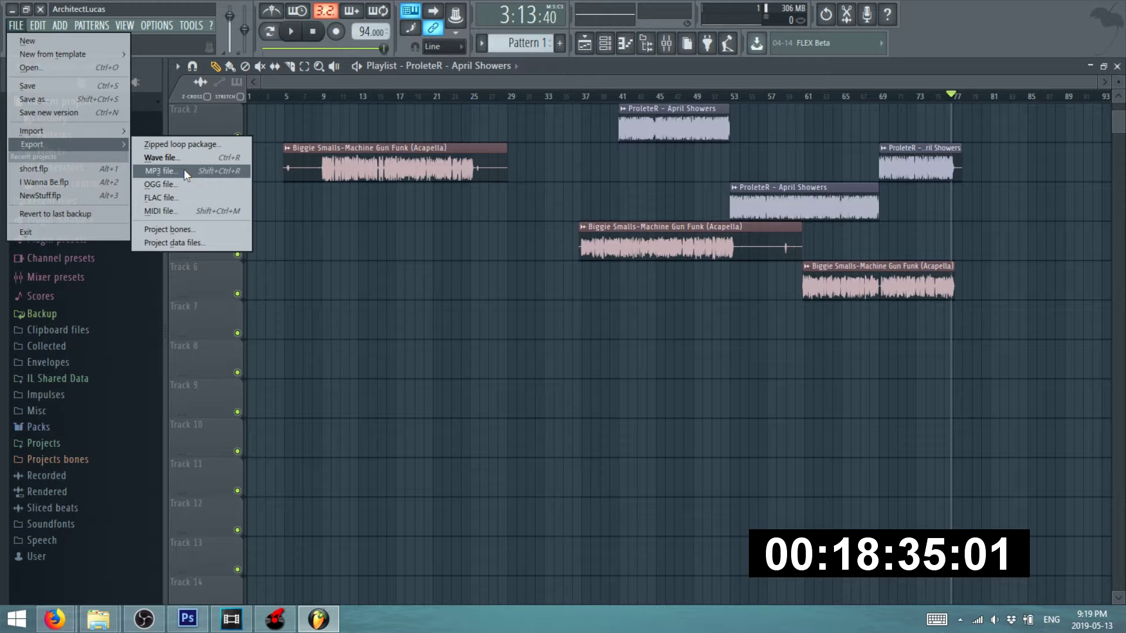
left_click(184, 169)
key("Escape")
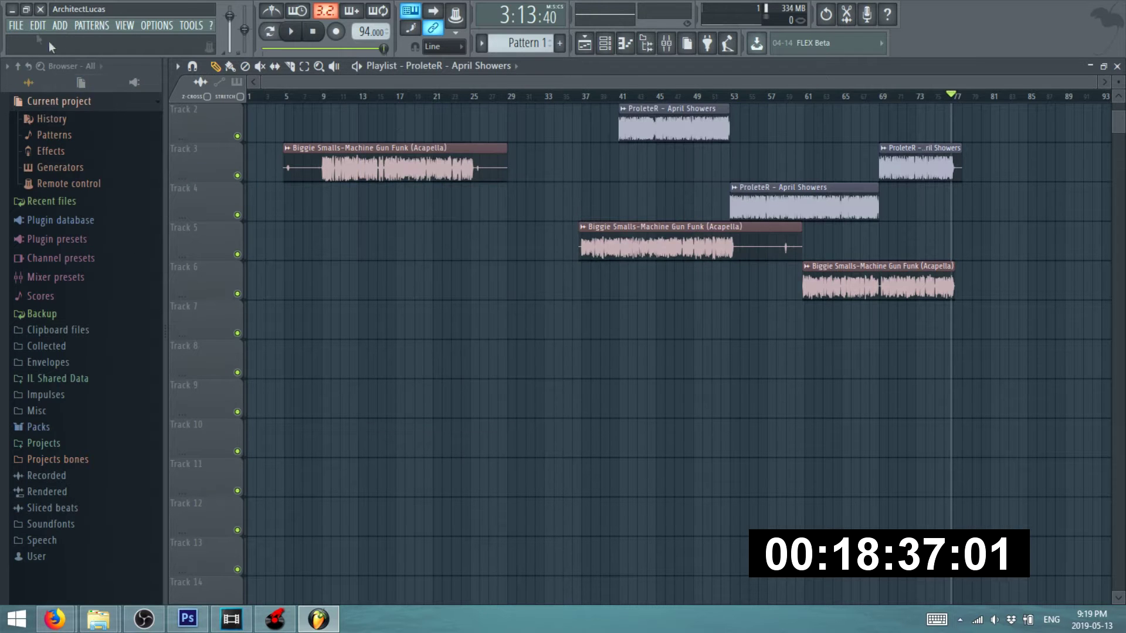
left_click(16, 26)
mouse_move(24, 145)
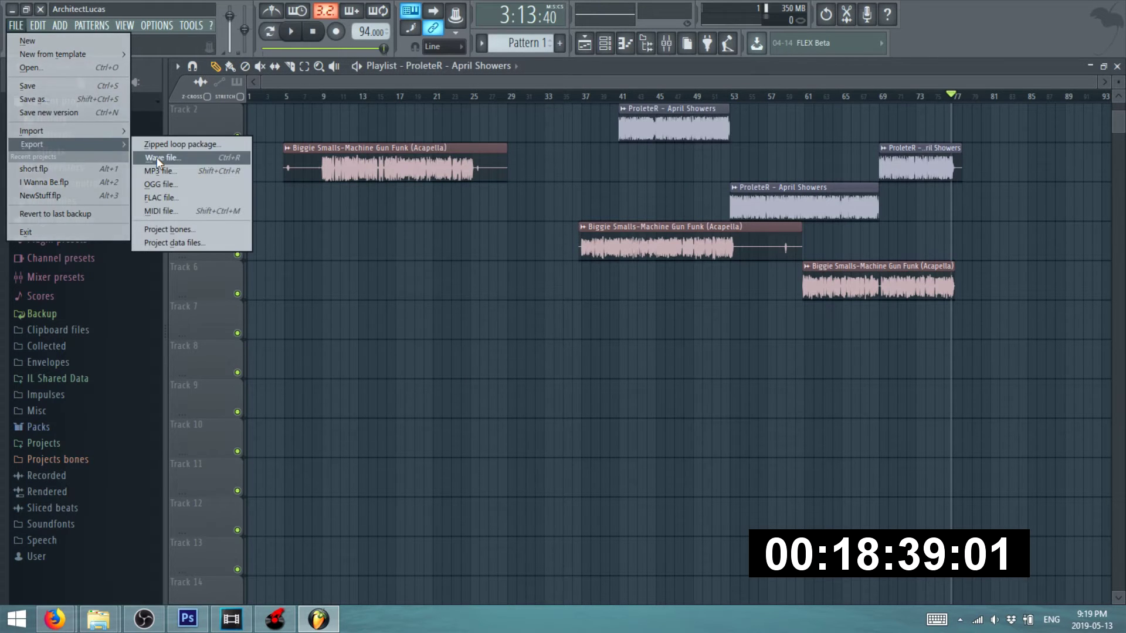
left_click(176, 157)
- Render the song to Documents > aPRIL SHOWERS as Machine Funk Showers.wav, then bring Discord forward
left_click(417, 258)
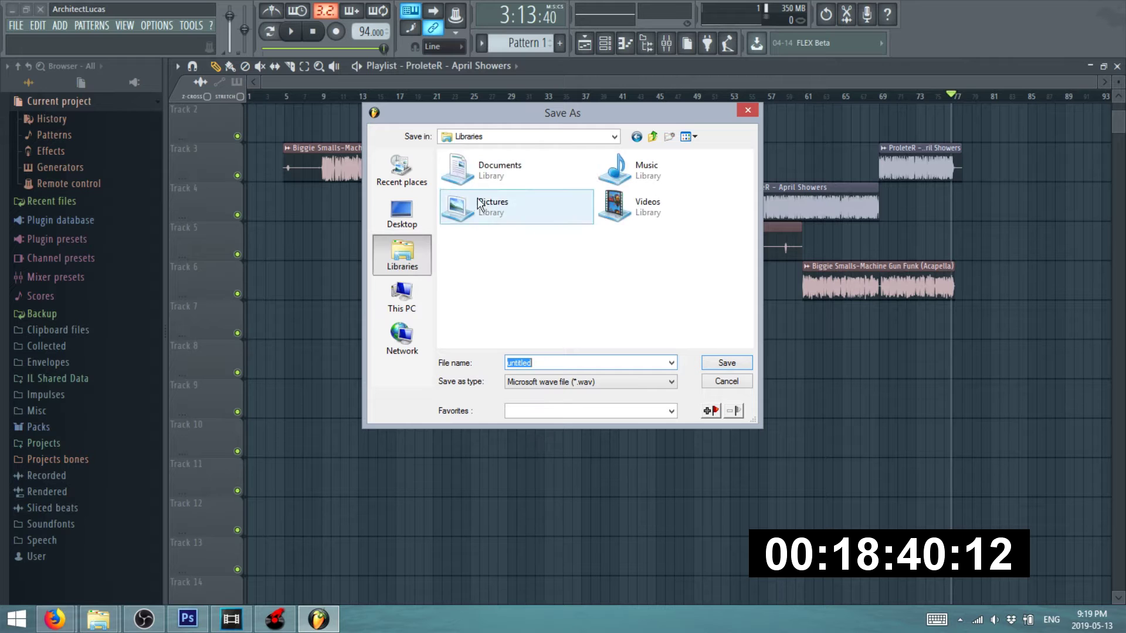
double_click(475, 169)
scroll(507, 295, "down", 5)
scroll(507, 295, "up", 3)
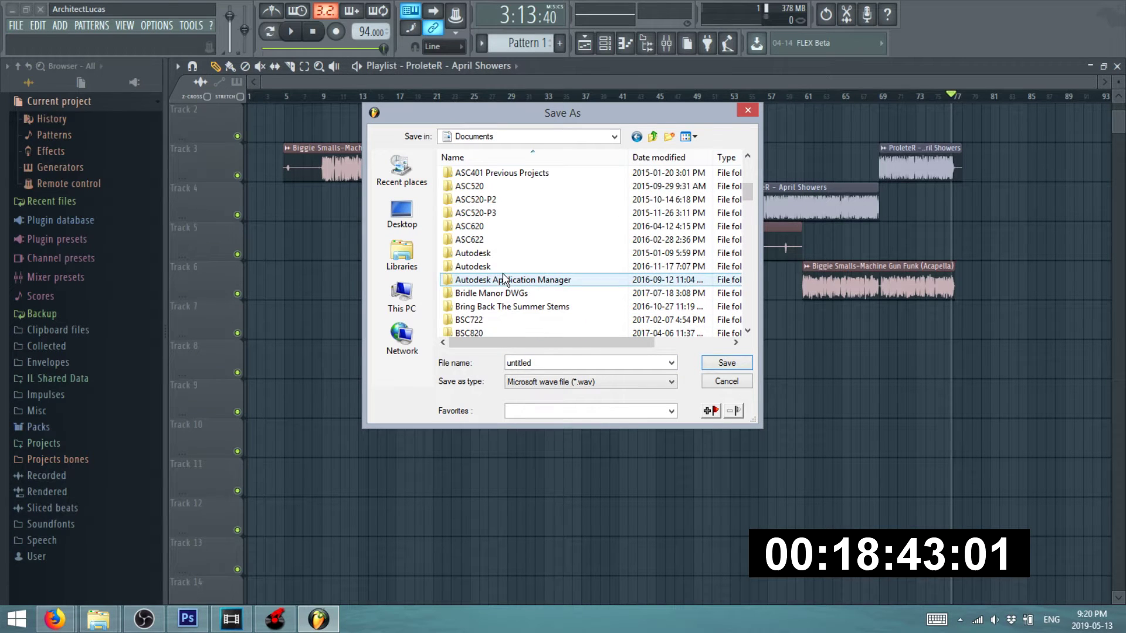
scroll(501, 288, "up", 3)
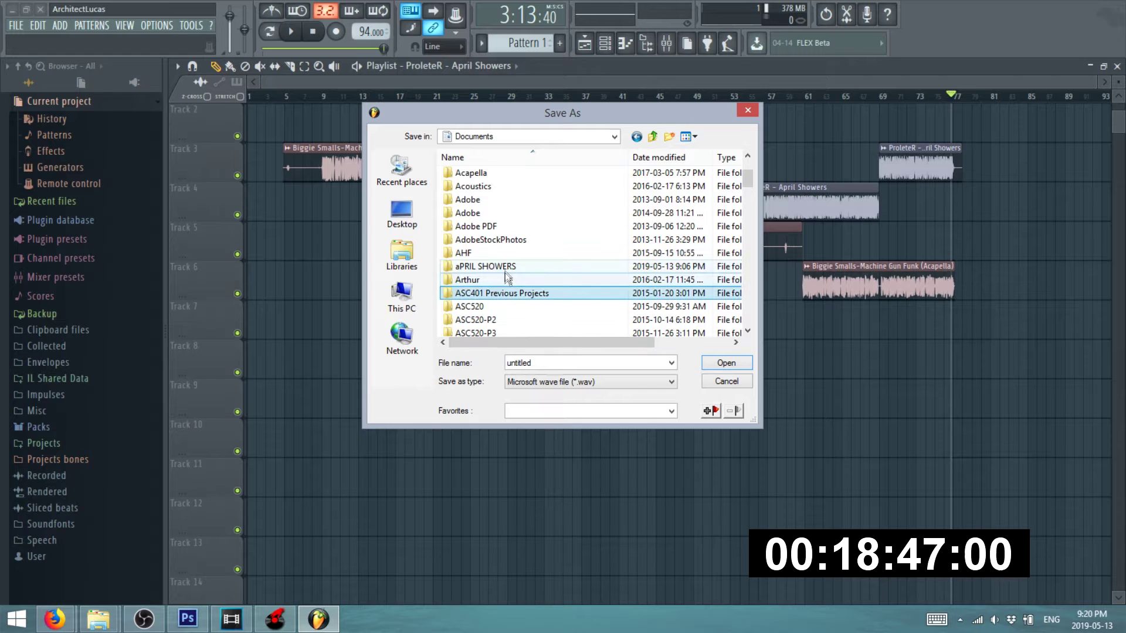
double_click(506, 268)
type("Machine Funk Showers")
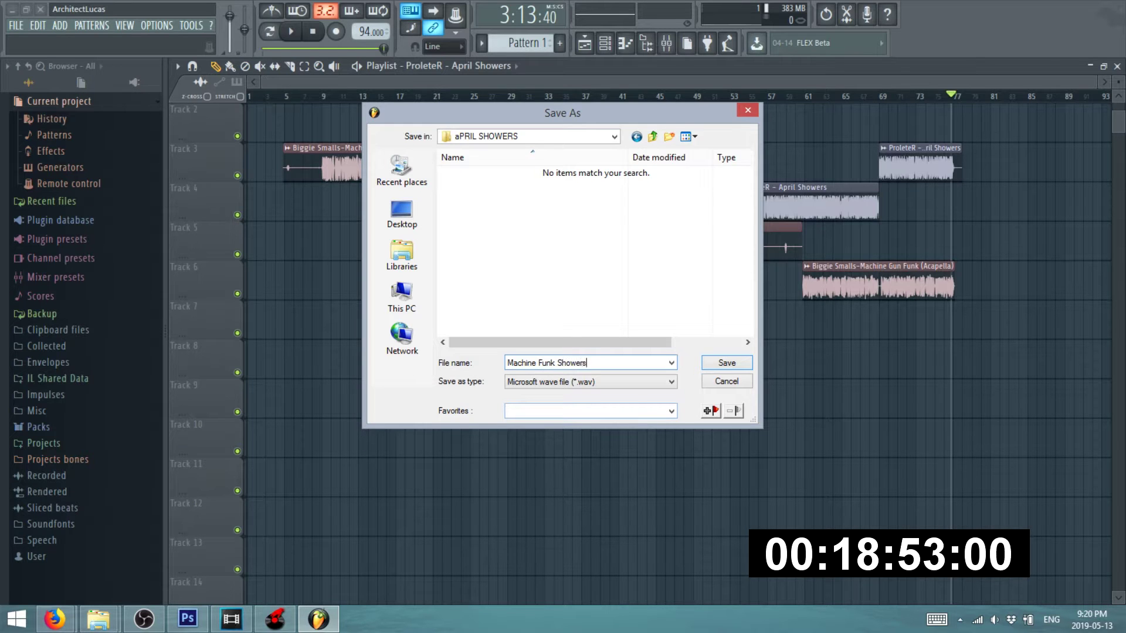
key("Return")
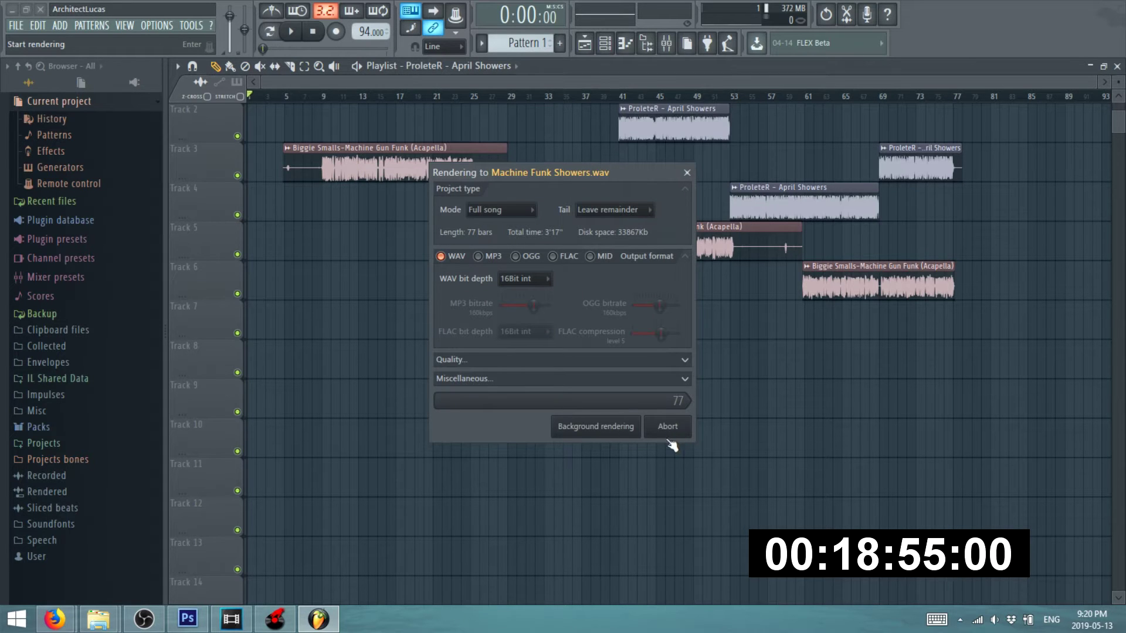
left_click(581, 389)
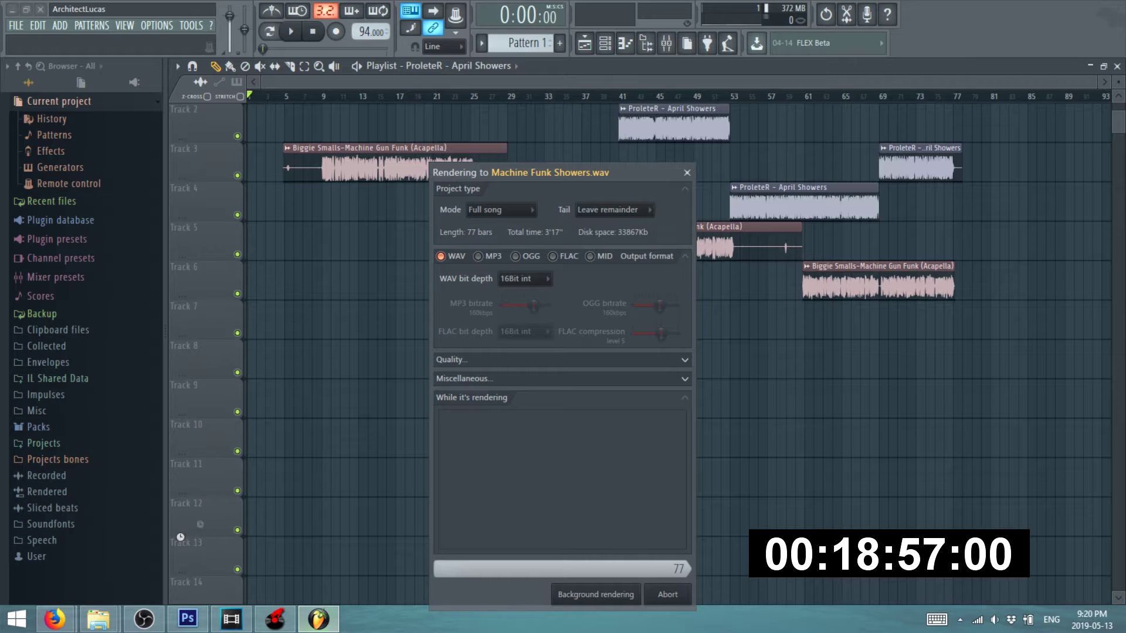
mouse_move(66, 626)
left_click(117, 529)
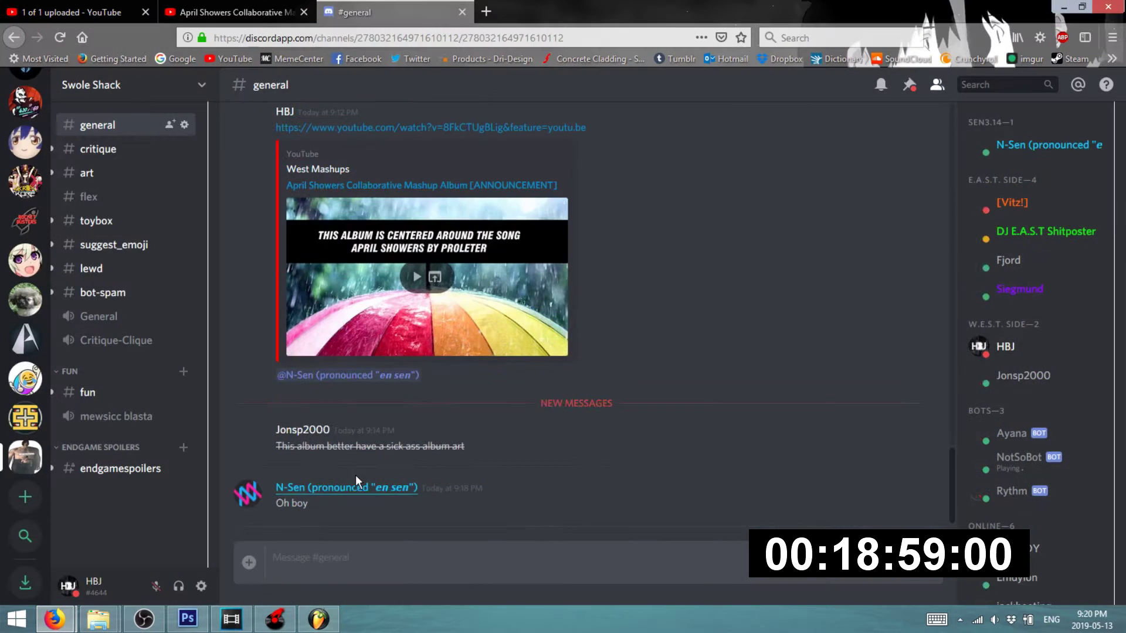
left_click(1060, 8)
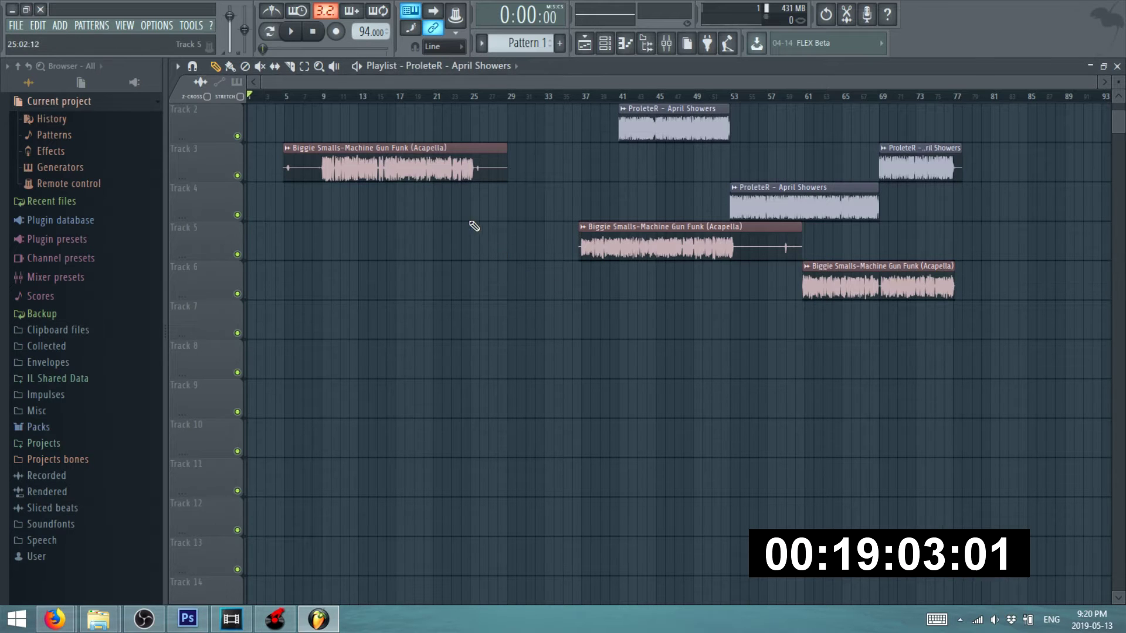
scroll(469, 223, "up", 1)
left_click(313, 95)
key("space")
scroll(323, 111, "up", 4)
scroll(348, 120, "up", 6)
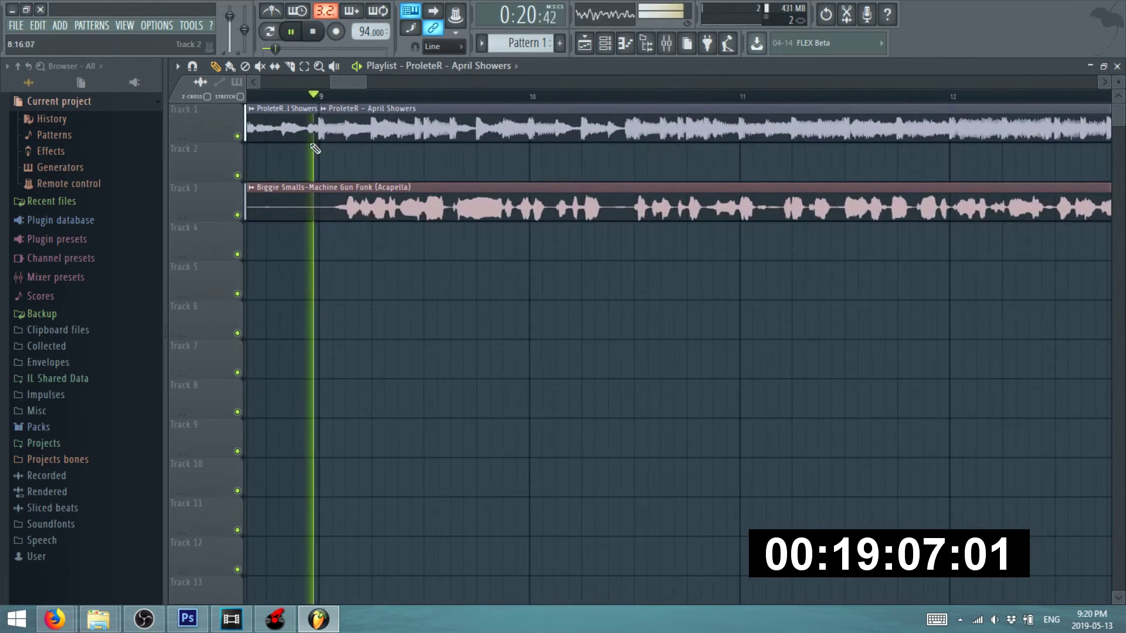
scroll(277, 150, "down", 10)
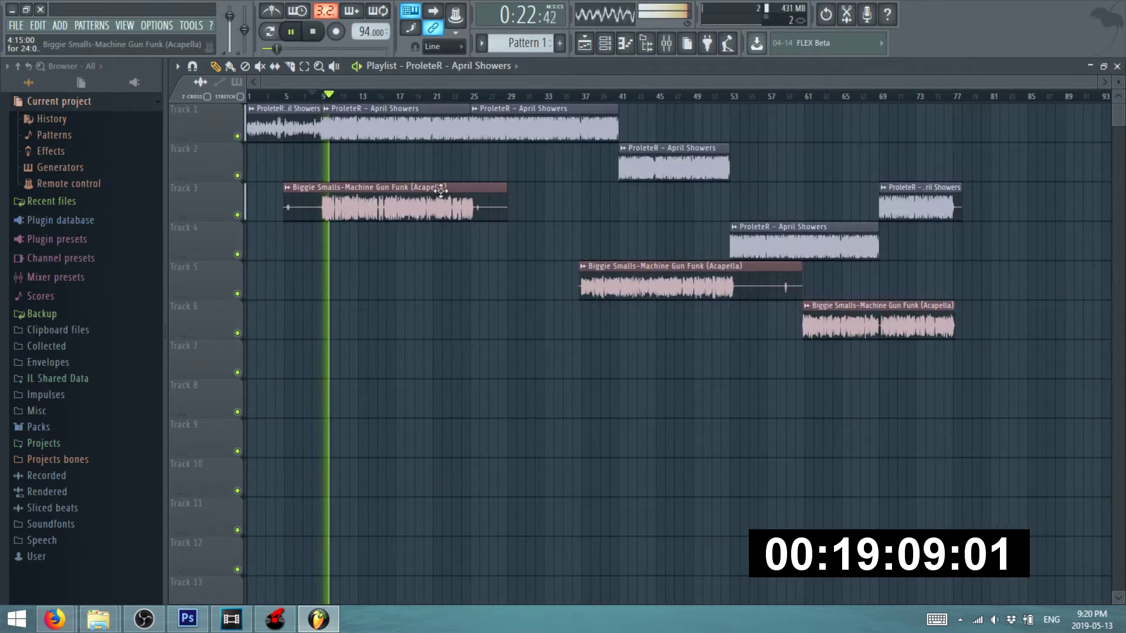
left_click(530, 96)
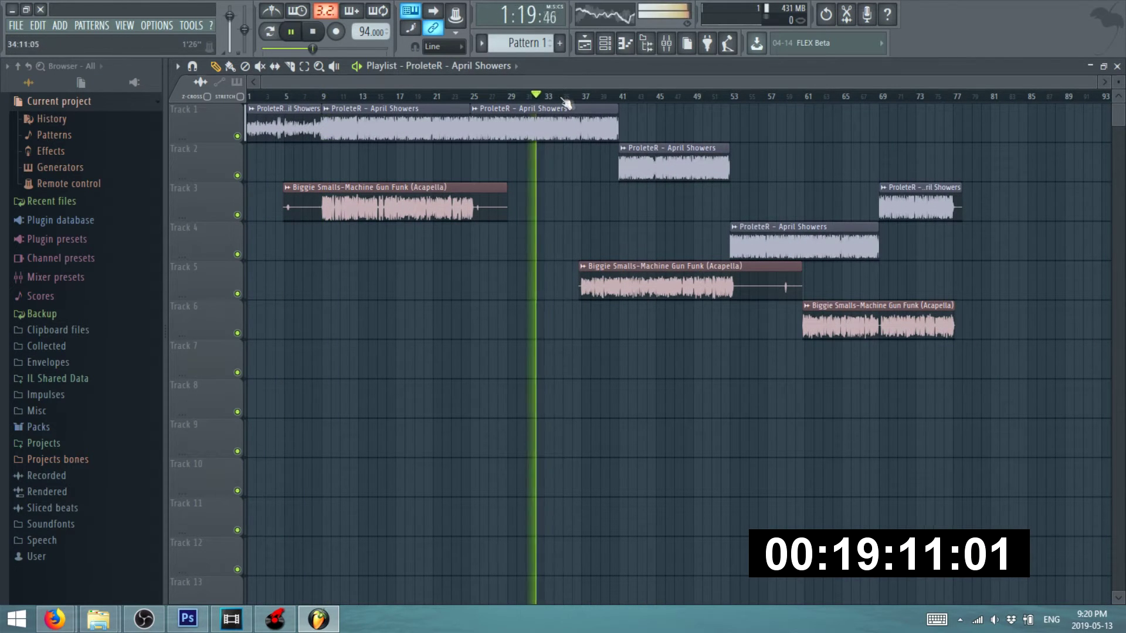
scroll(642, 144, "up", 2)
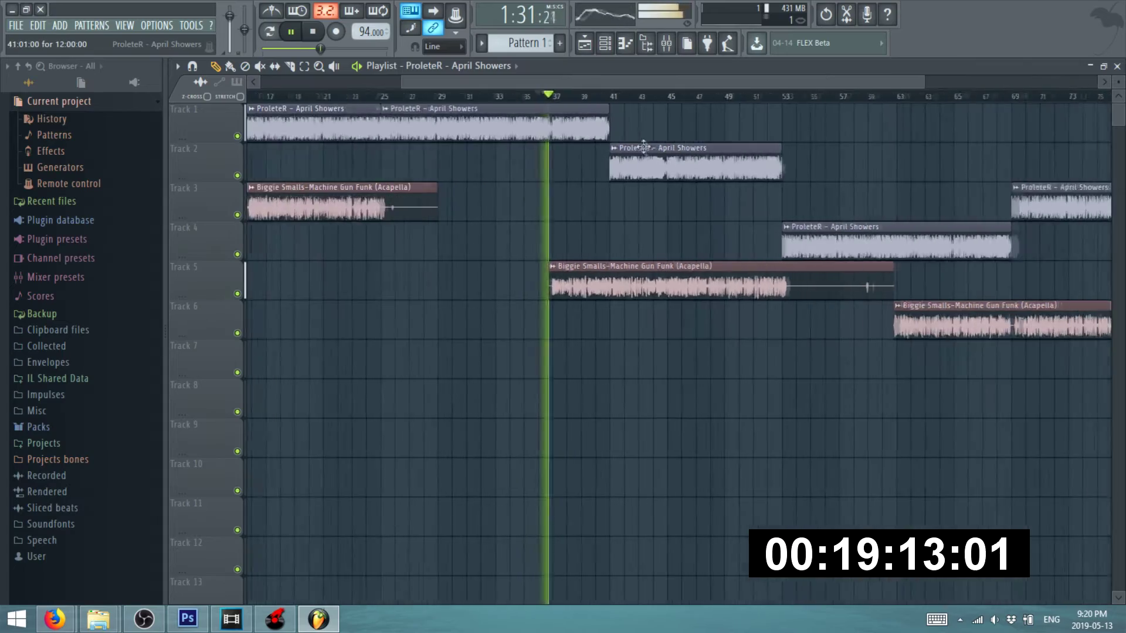
scroll(642, 144, "up", 2)
scroll(665, 169, "down", 4)
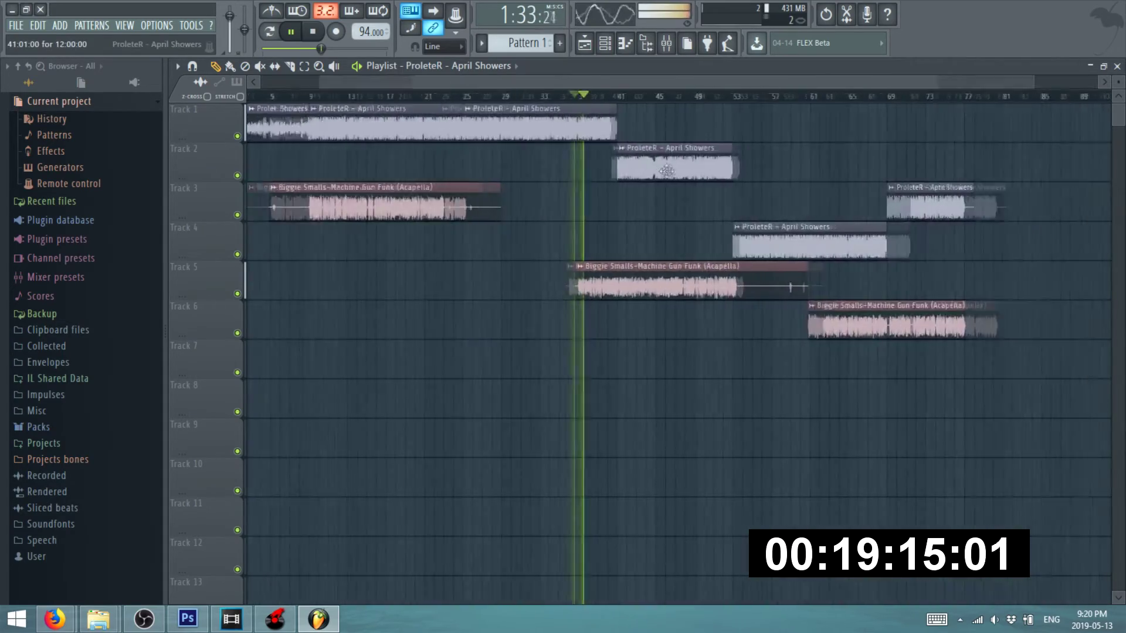
scroll(733, 146, "up", 2)
left_click(785, 96)
scroll(758, 201, "down", 1)
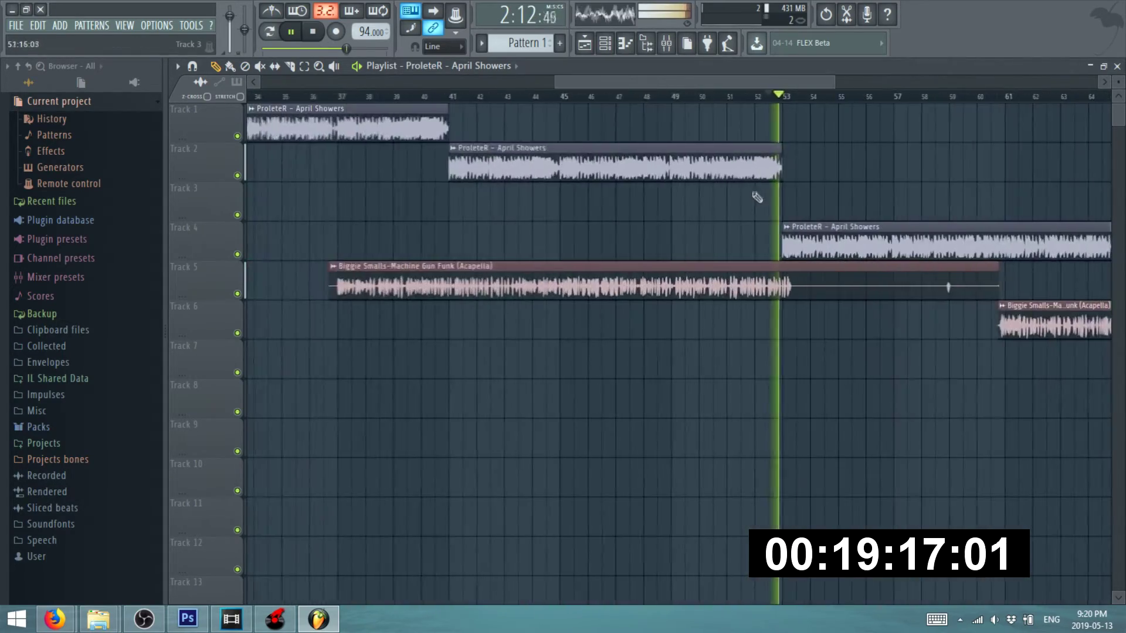
scroll(547, 223, "down", 3)
scroll(744, 237, "up", 2)
key("space")
scroll(762, 246, "up", 2)
scroll(528, 234, "down", 2)
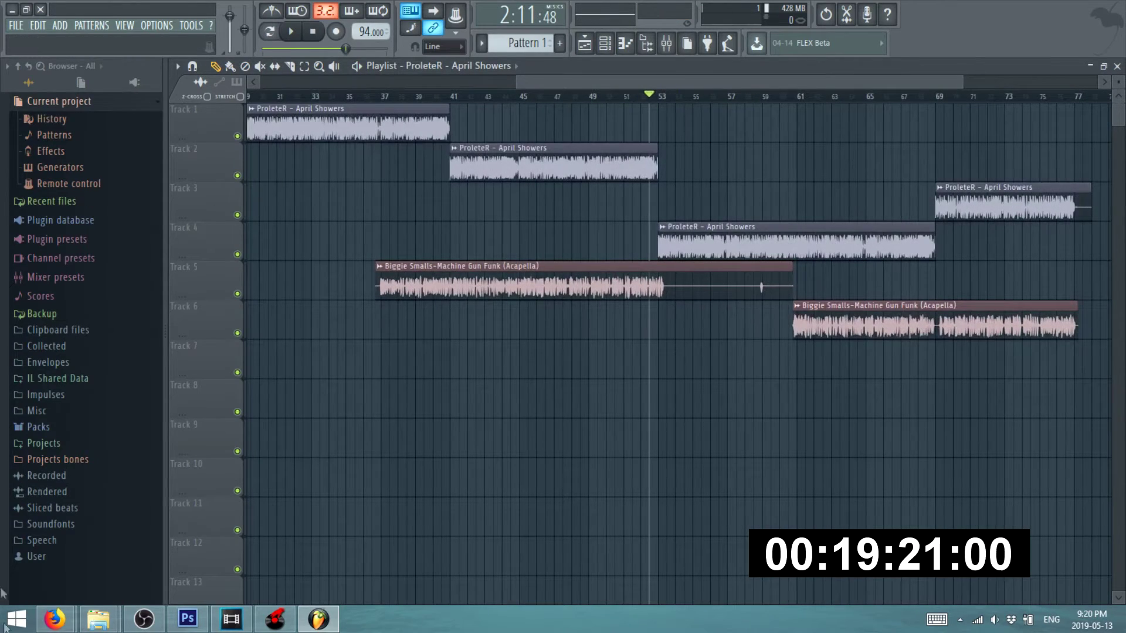
mouse_move(55, 619)
left_click(104, 545)
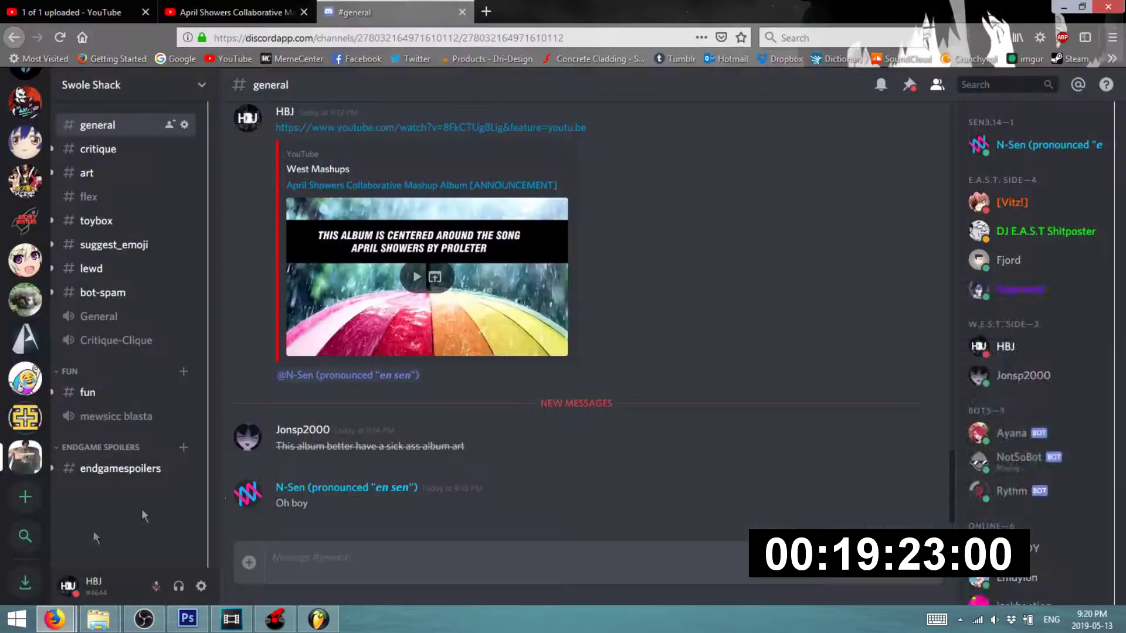
- In the browser, go to the CMAS artist page on Bandcamp
mouse_move(55, 620)
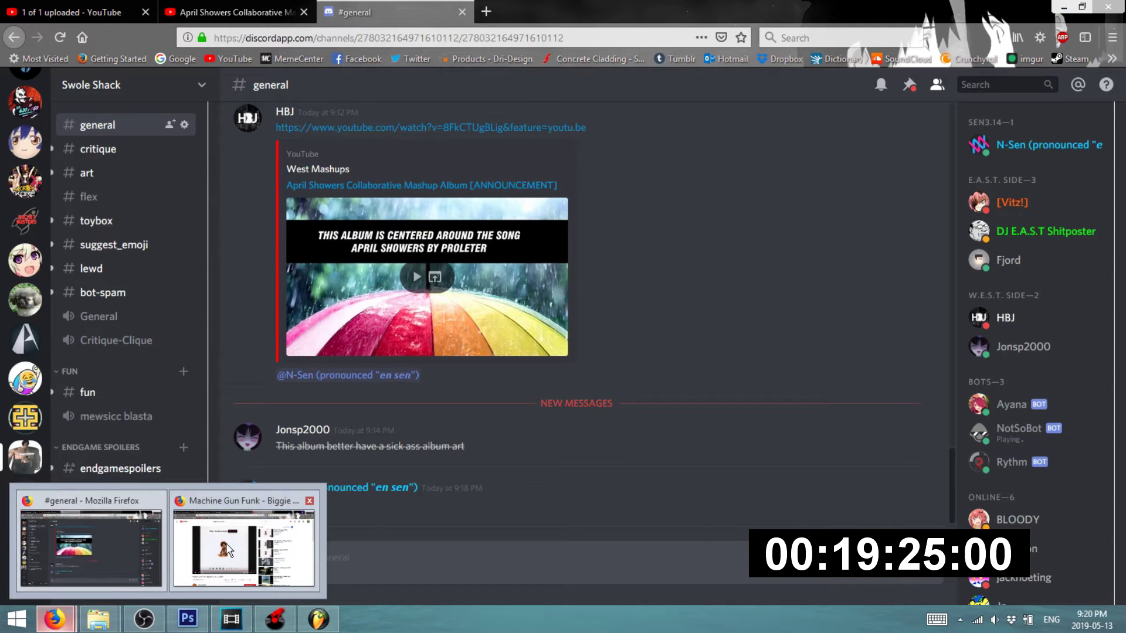
left_click(215, 560)
left_click(420, 10)
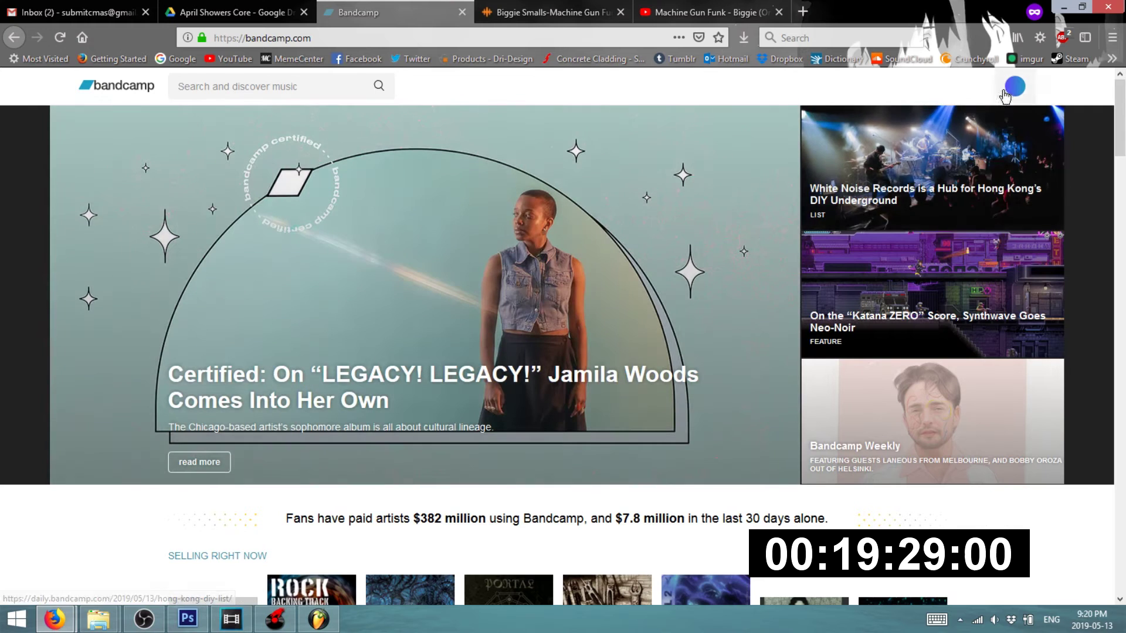
left_click(1015, 86)
left_click(938, 124)
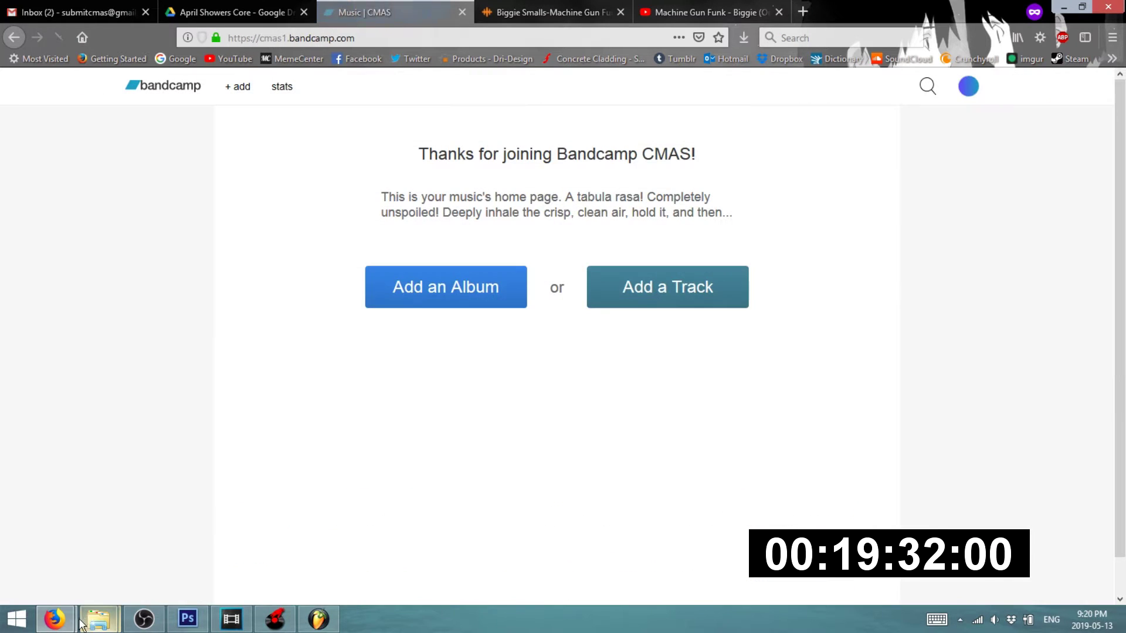
- Open the Documents > aPRIL SHOWERS folder in Explorer
mouse_move(98, 619)
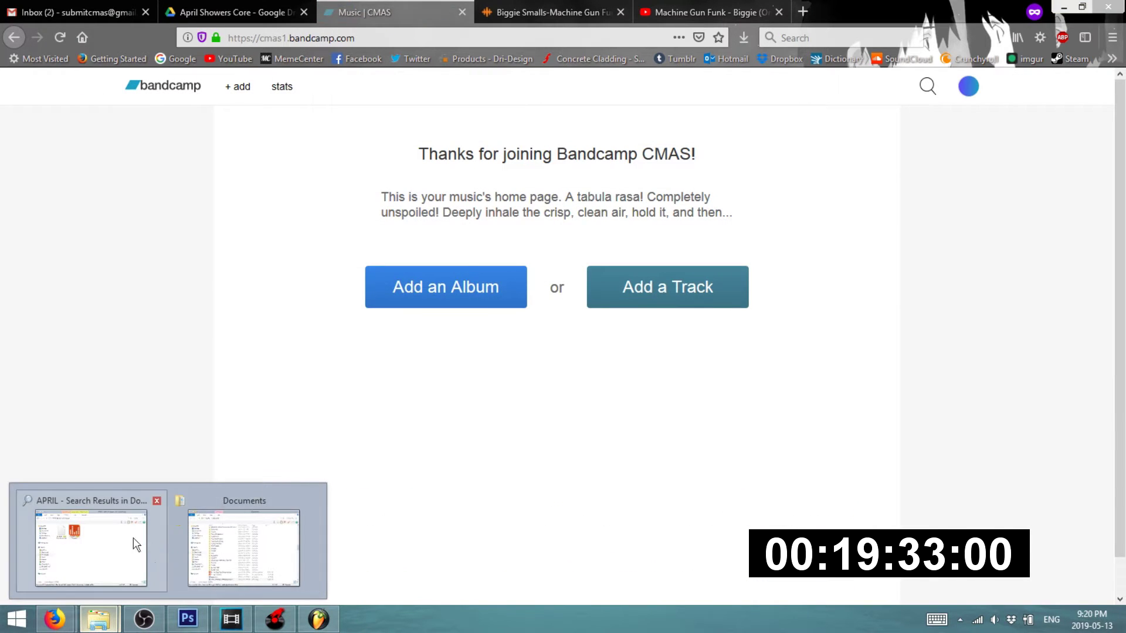
left_click(247, 548)
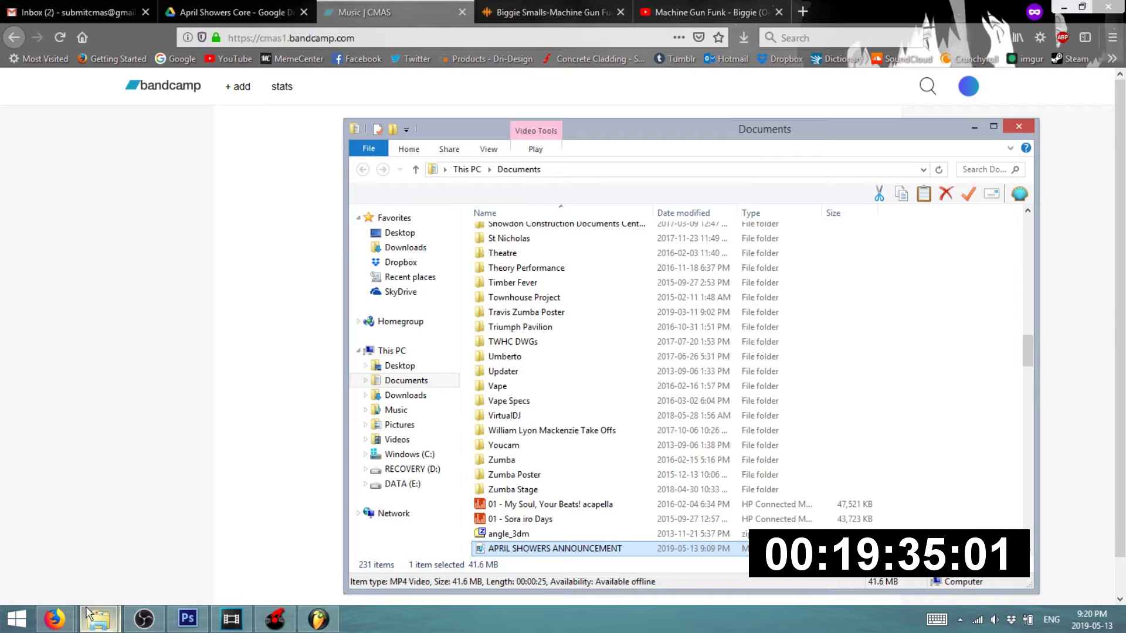
mouse_move(98, 619)
left_click(88, 539)
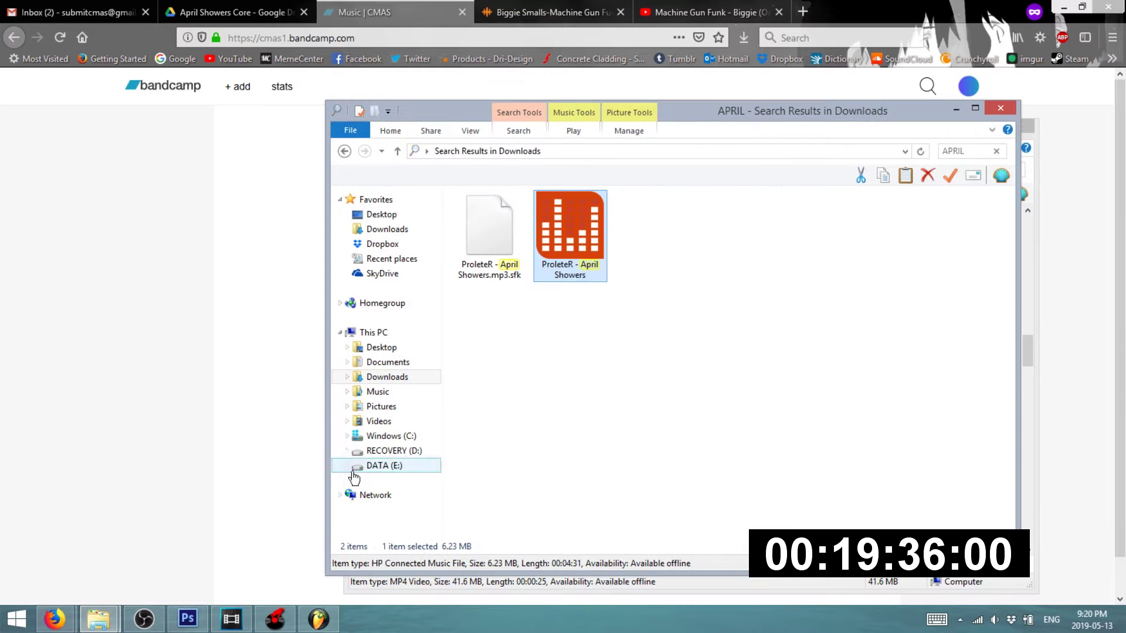
left_click(394, 363)
double_click(503, 377)
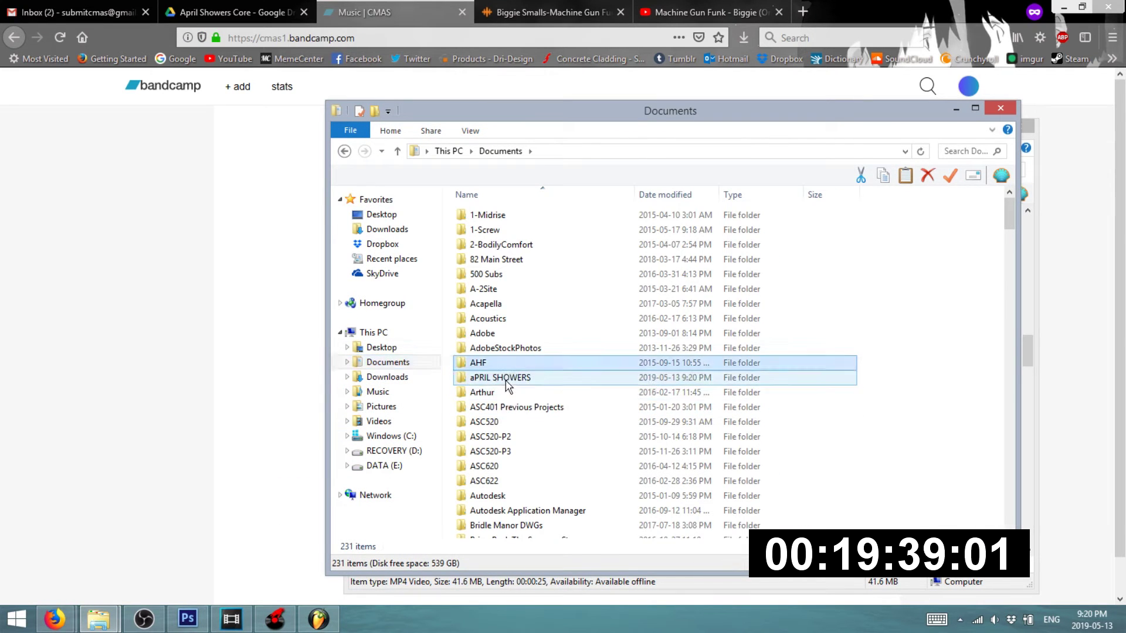
- Arrange the folder windows and try dragging Machine Funk Showers onto the Bandcamp page
left_click_drag(631, 144, 729, 152)
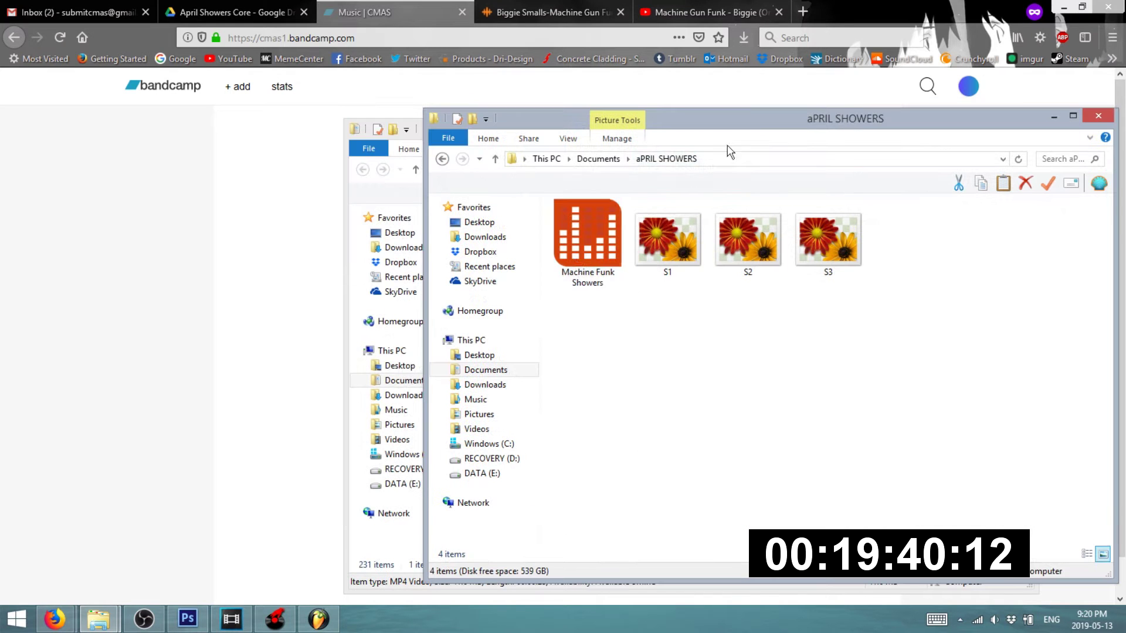
left_click(576, 258)
left_click_drag(736, 127, 803, 257)
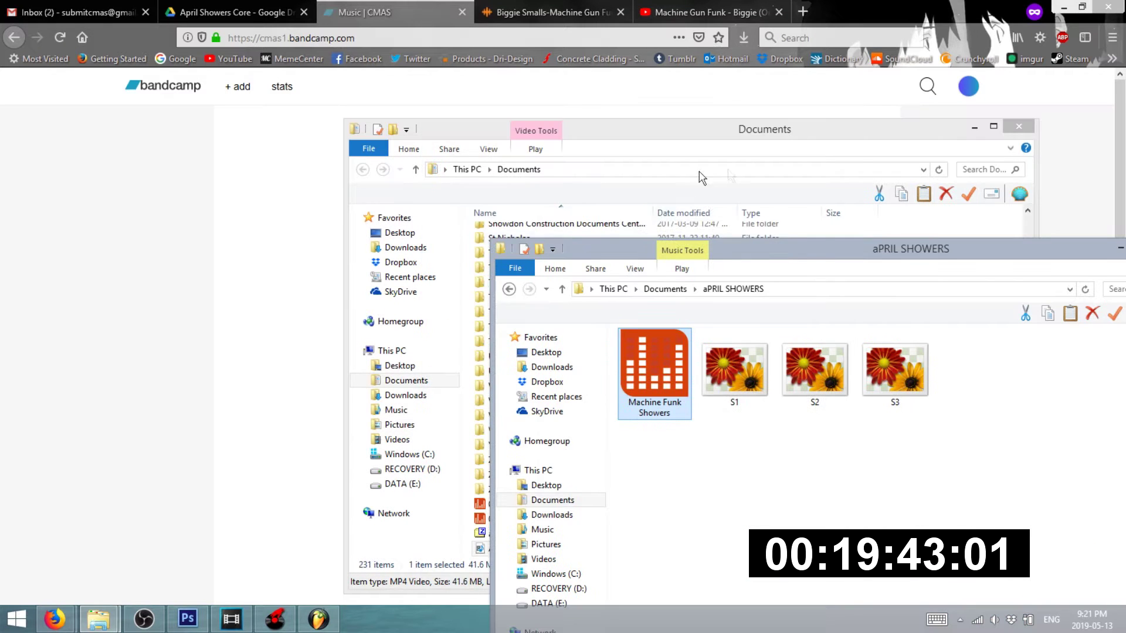
left_click(975, 129)
left_click_drag(656, 358, 639, 387)
- Start a new album on Bandcamp instead of a single track
left_click(764, 221)
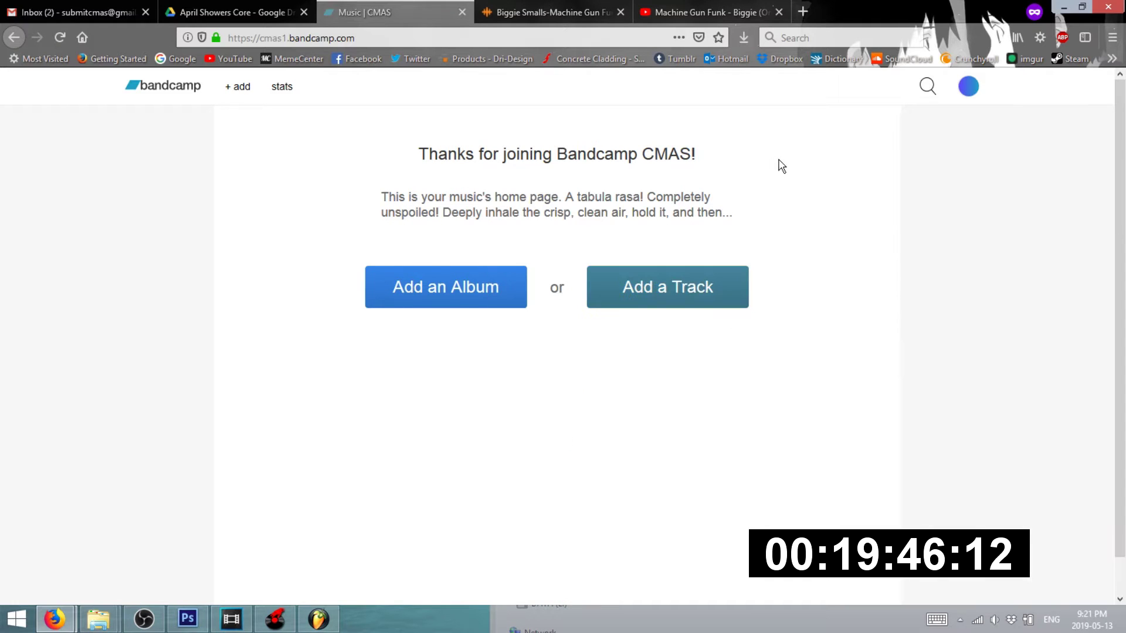
left_click(700, 277)
key("alt+Left")
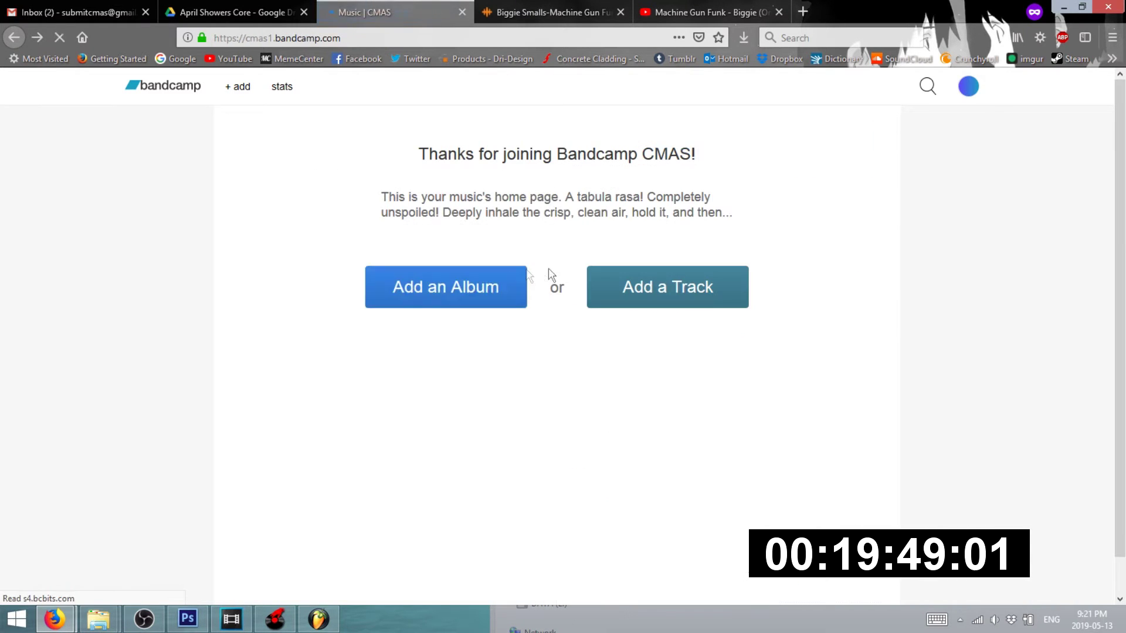
left_click(448, 309)
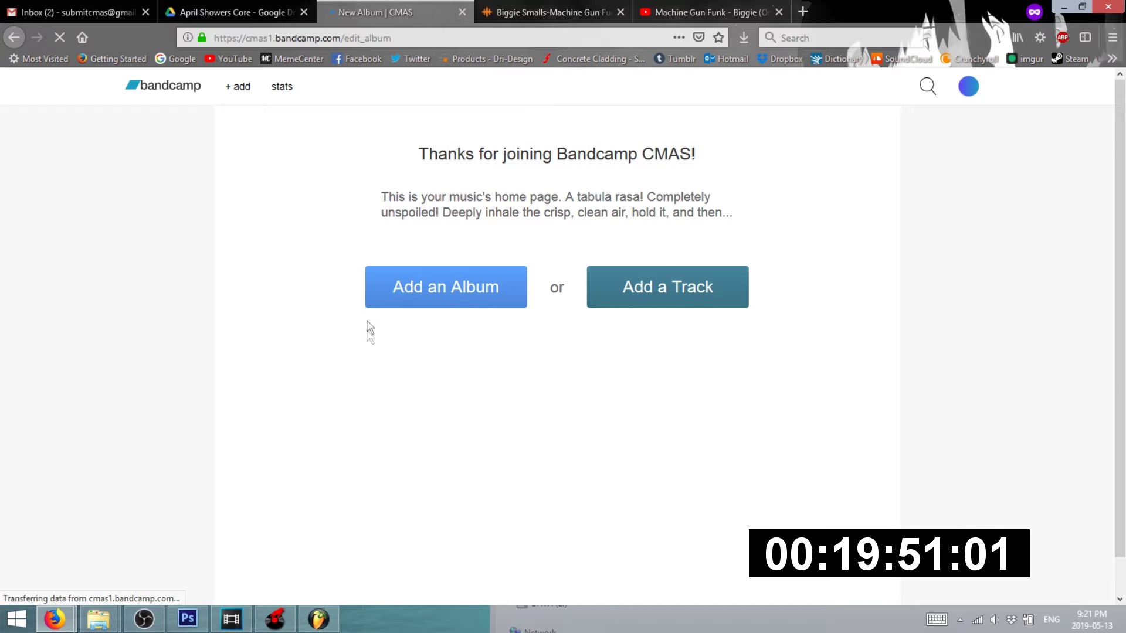
- Drop Machine Funk Showers.wav onto the album page, cancel Firefox's open prompt, and view the Drive folder
mouse_move(98, 620)
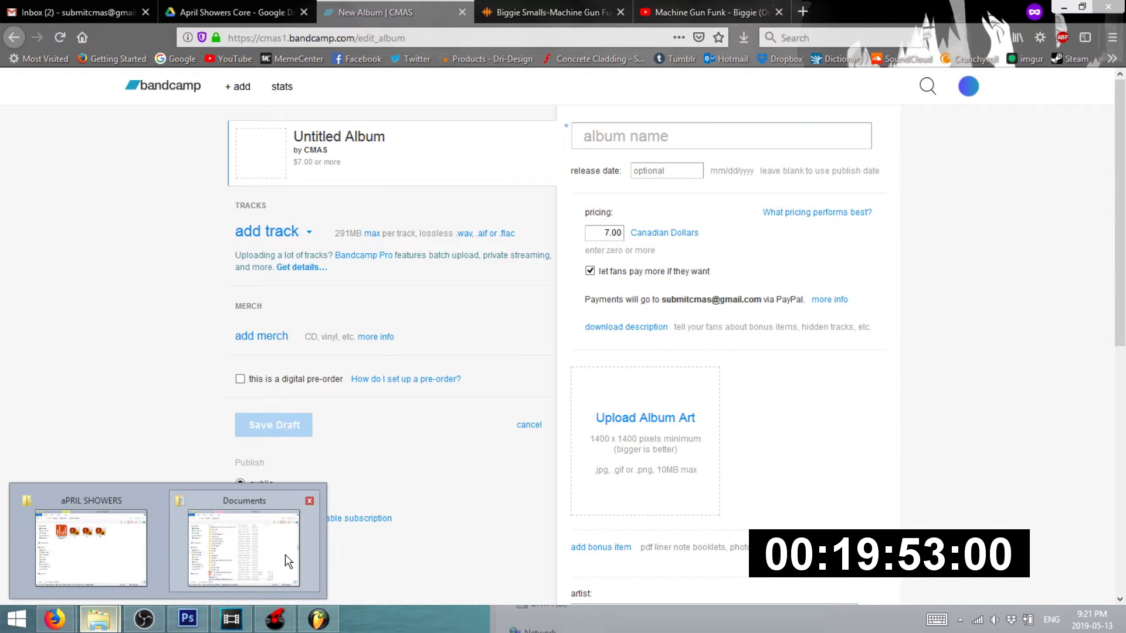
left_click(288, 561)
mouse_move(82, 610)
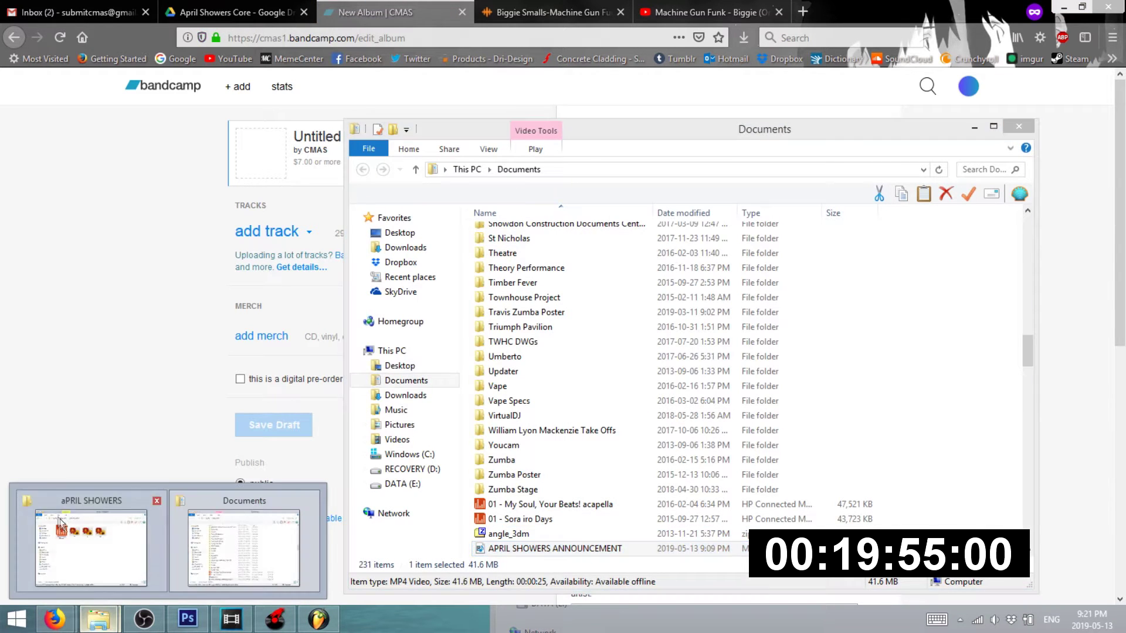
left_click(106, 523)
left_click_drag(654, 380, 215, 223)
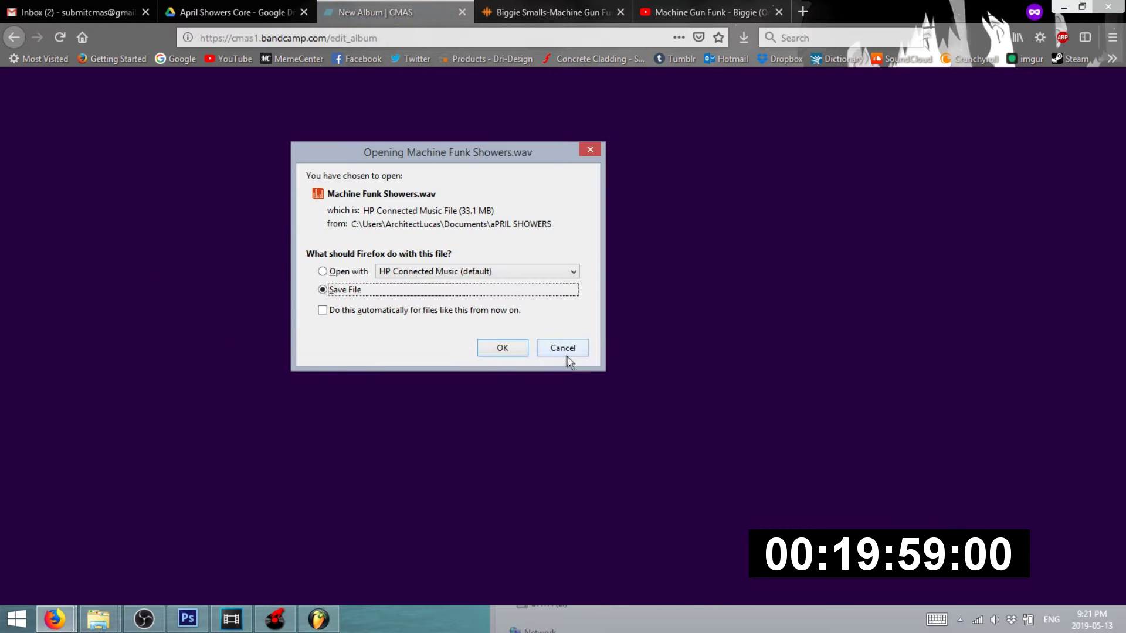
left_click(565, 352)
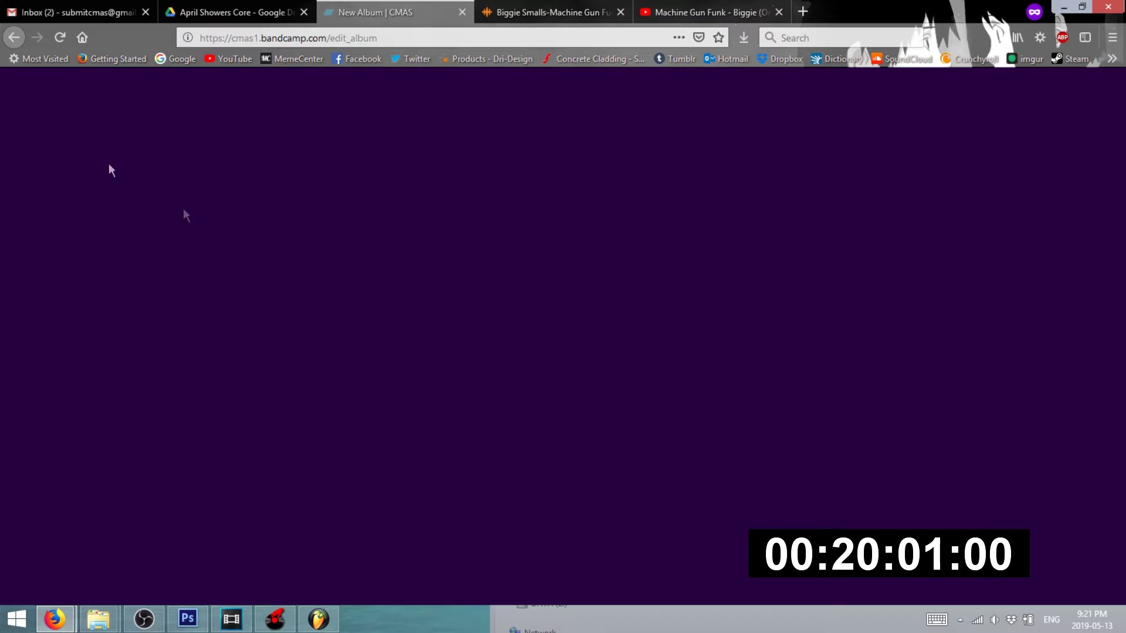
left_click(241, 12)
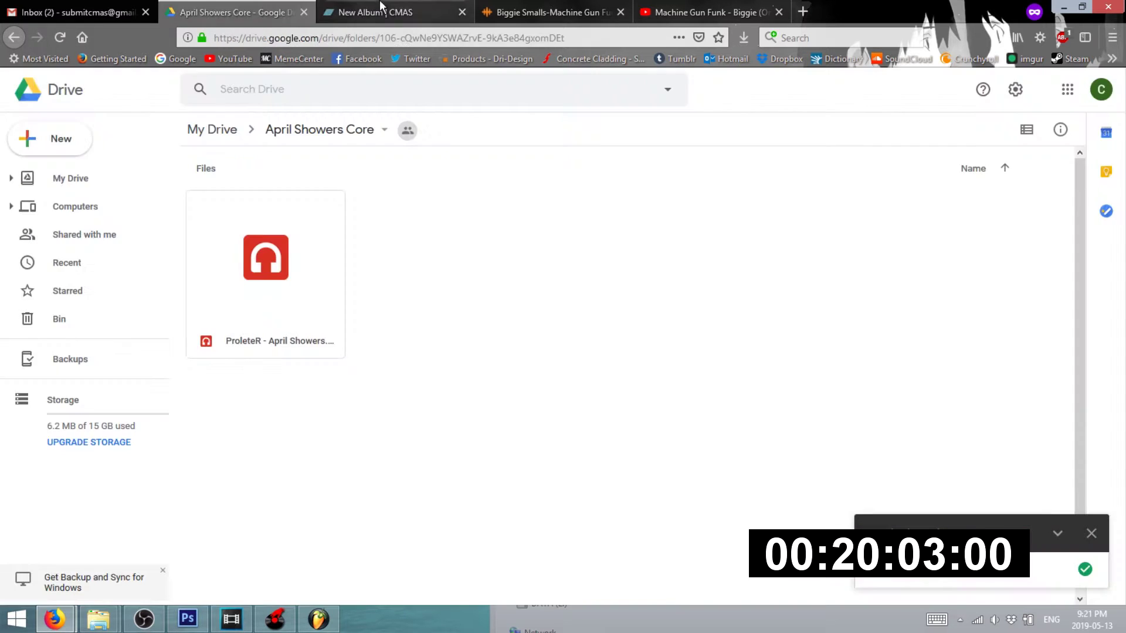
- Load bandcamp.com and go to the CMAS artist page through the account menu
left_click(381, 7)
left_click(341, 38)
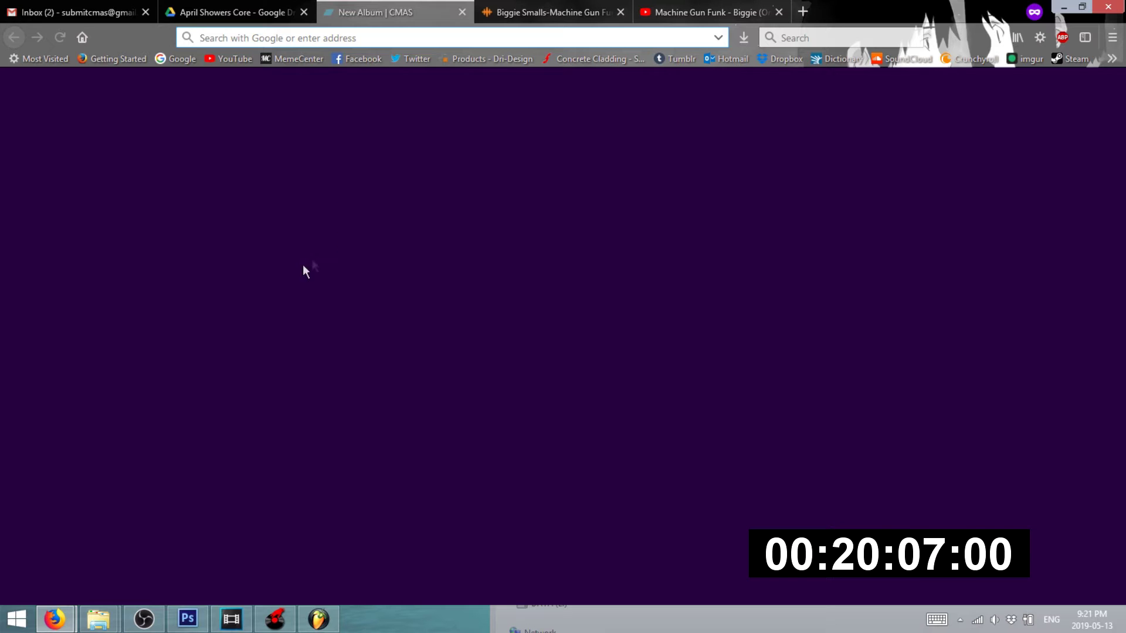
left_click(73, 13)
left_click(359, 12)
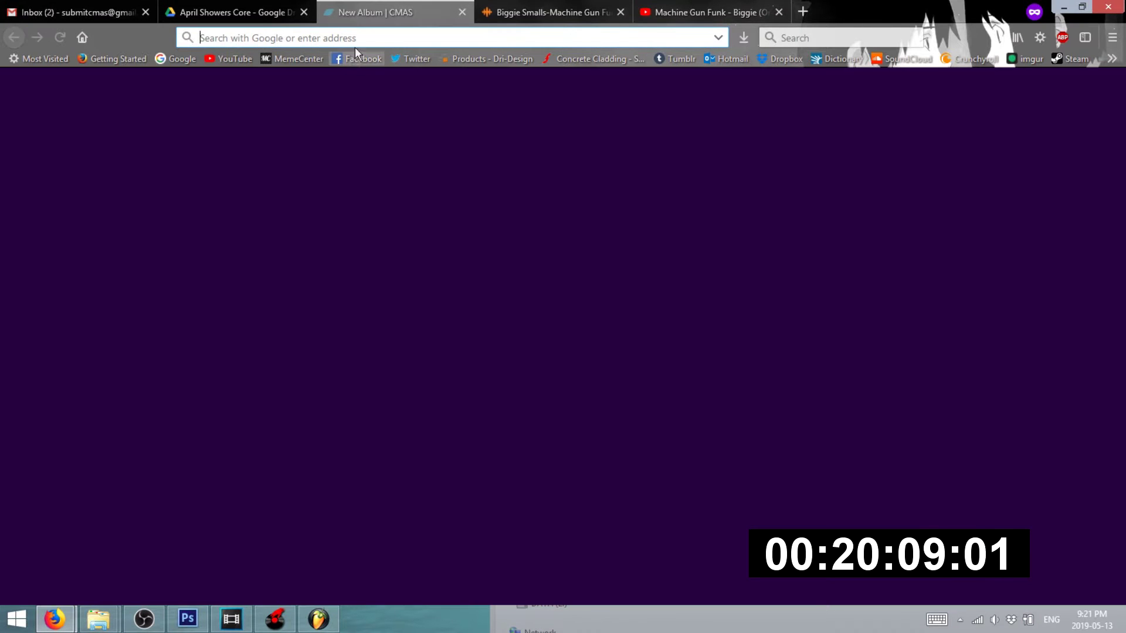
type("bandcamp.com")
key("Return")
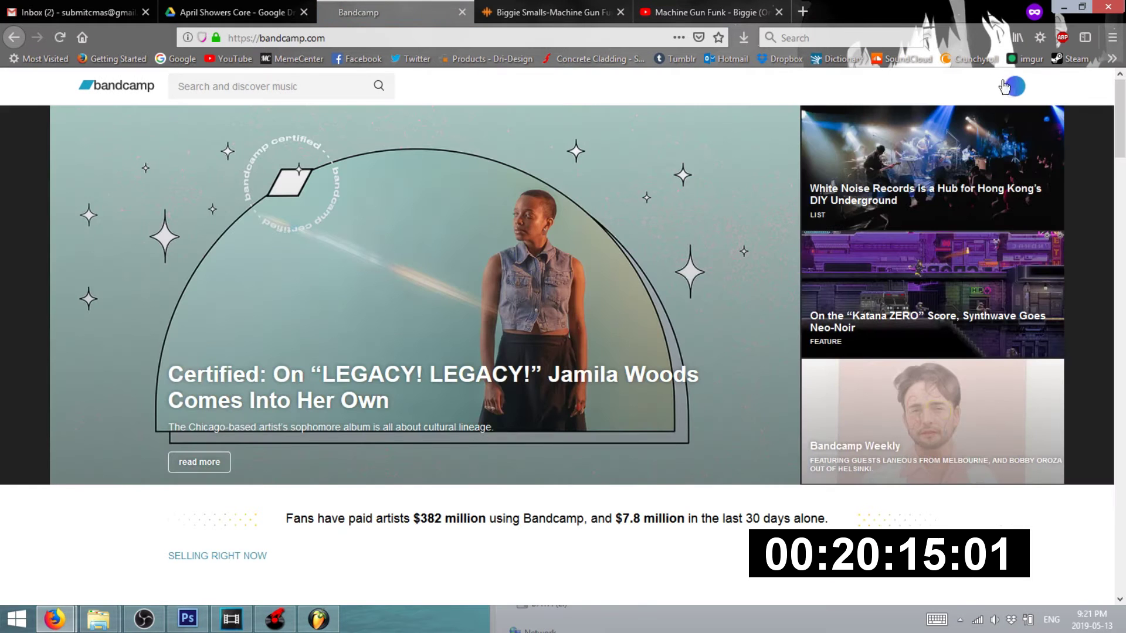
left_click(1018, 88)
left_click(963, 128)
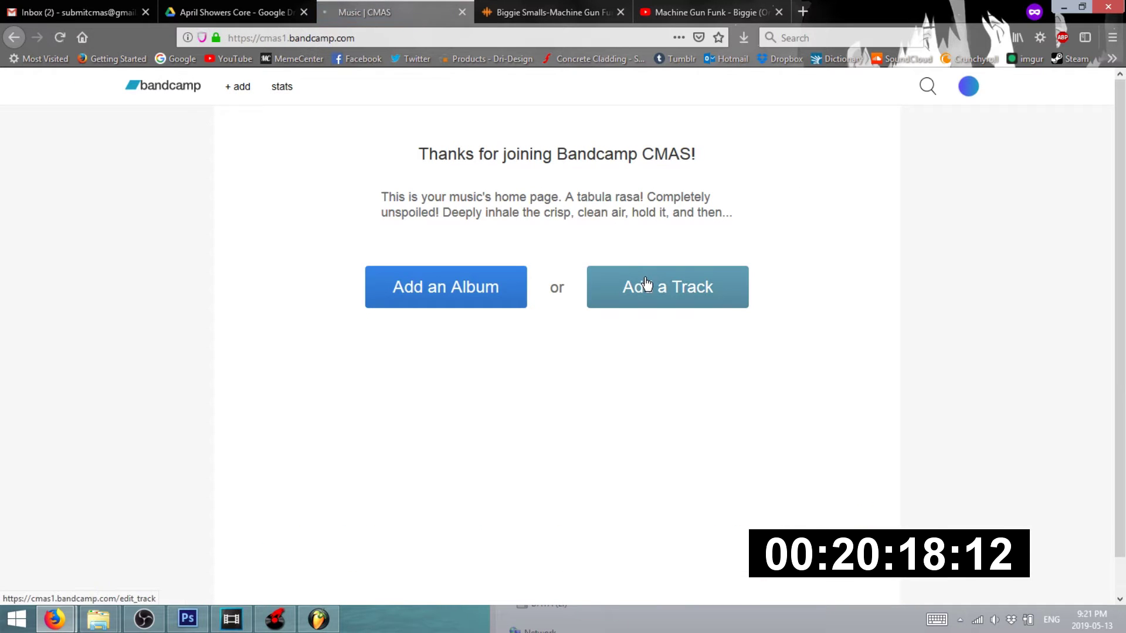
- Start a new track and try dropping Machine Funk Showers onto the track page
left_click(642, 287)
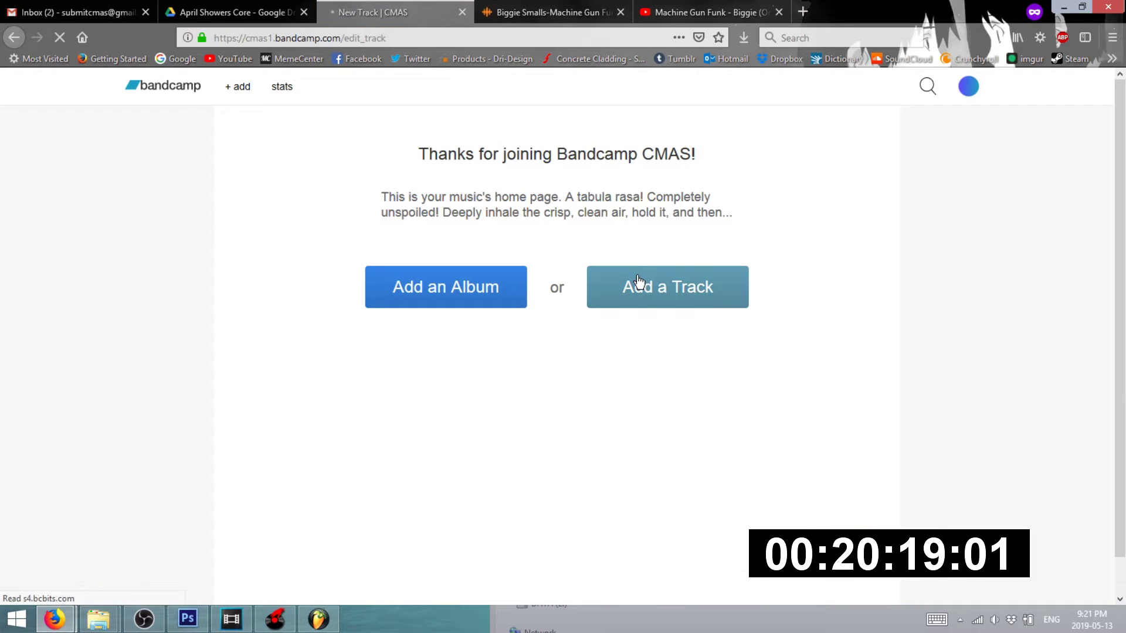
mouse_move(99, 619)
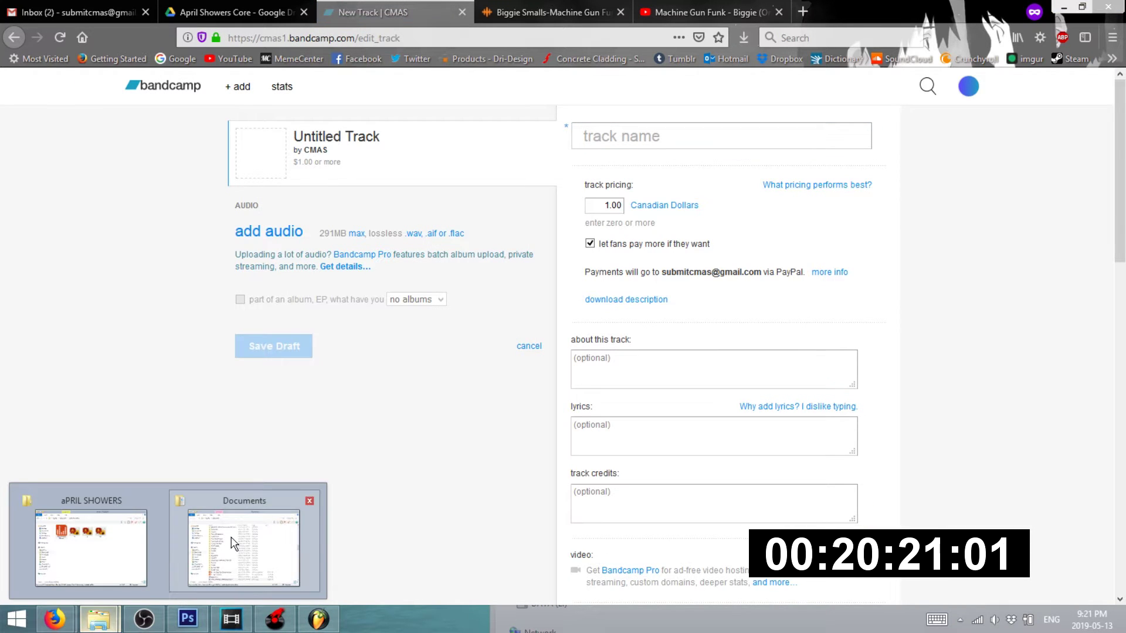
left_click(133, 548)
left_click_drag(660, 399, 350, 410)
left_click(348, 414)
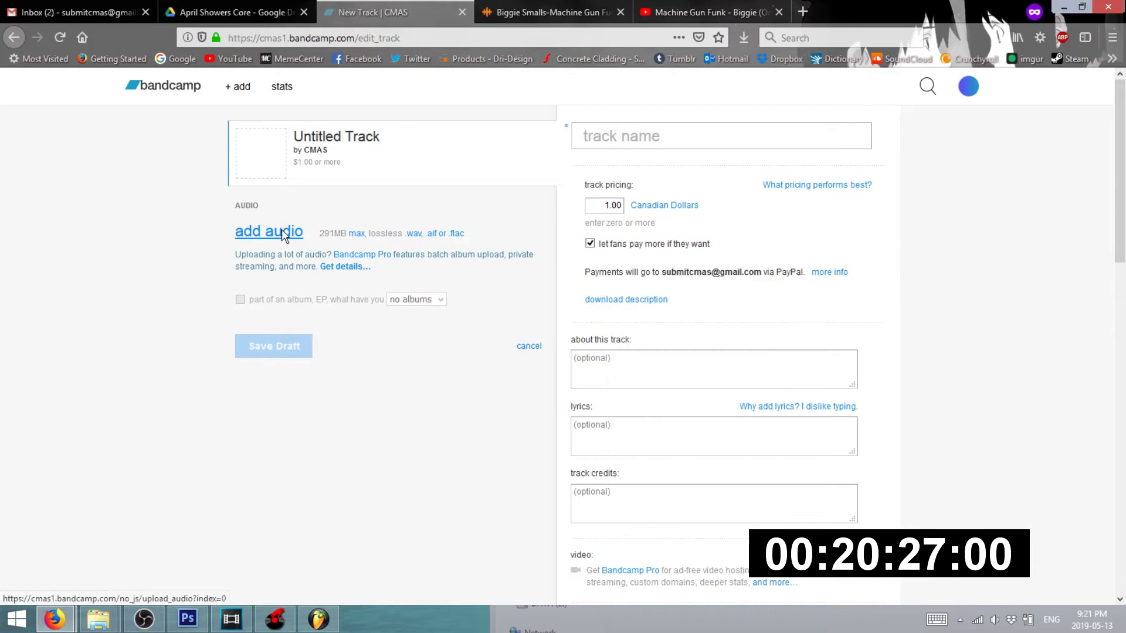
- Upload Machine Funk Showers.wav from Documents > aPRIL SHOWERS as the track audio
left_click(282, 230)
left_click(70, 247)
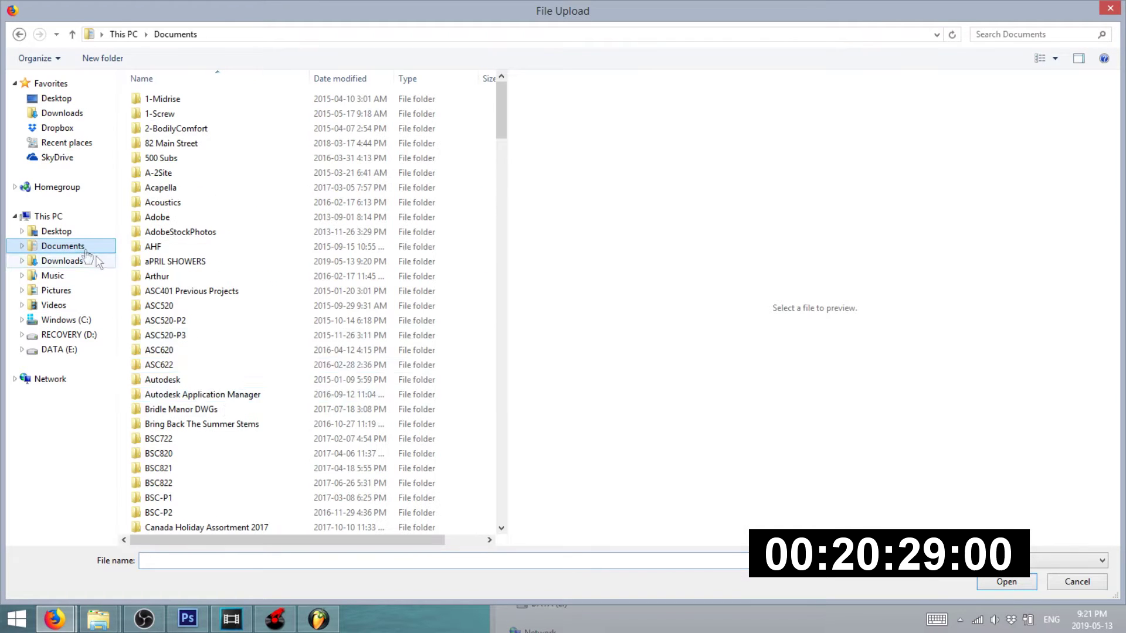
scroll(234, 382, "down", 2)
scroll(252, 294, "up", 1)
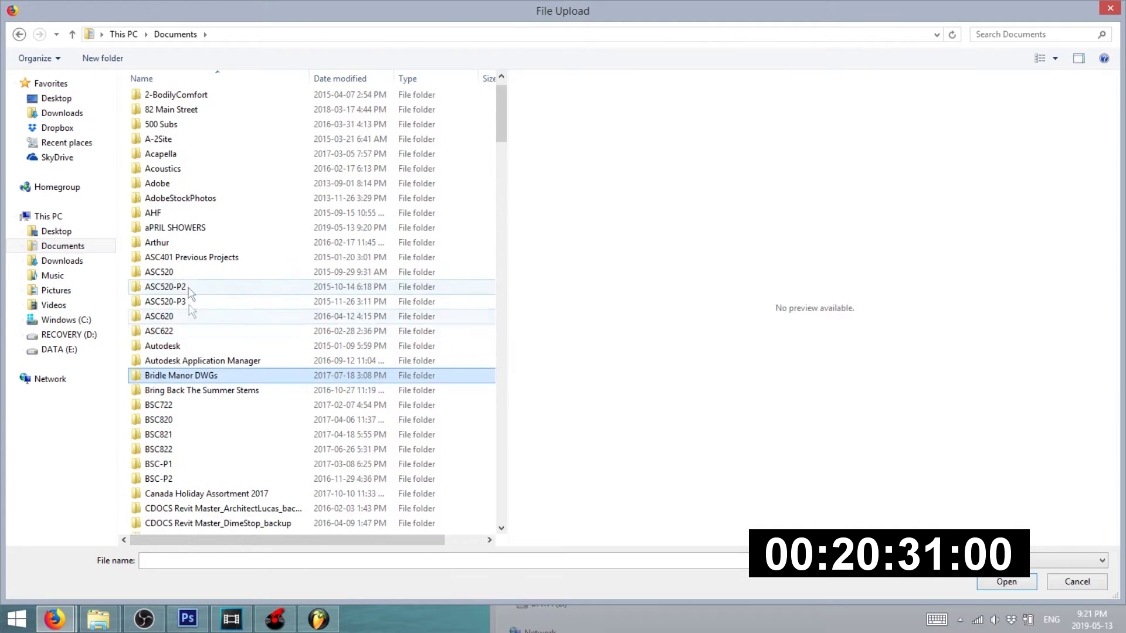
double_click(194, 233)
double_click(196, 155)
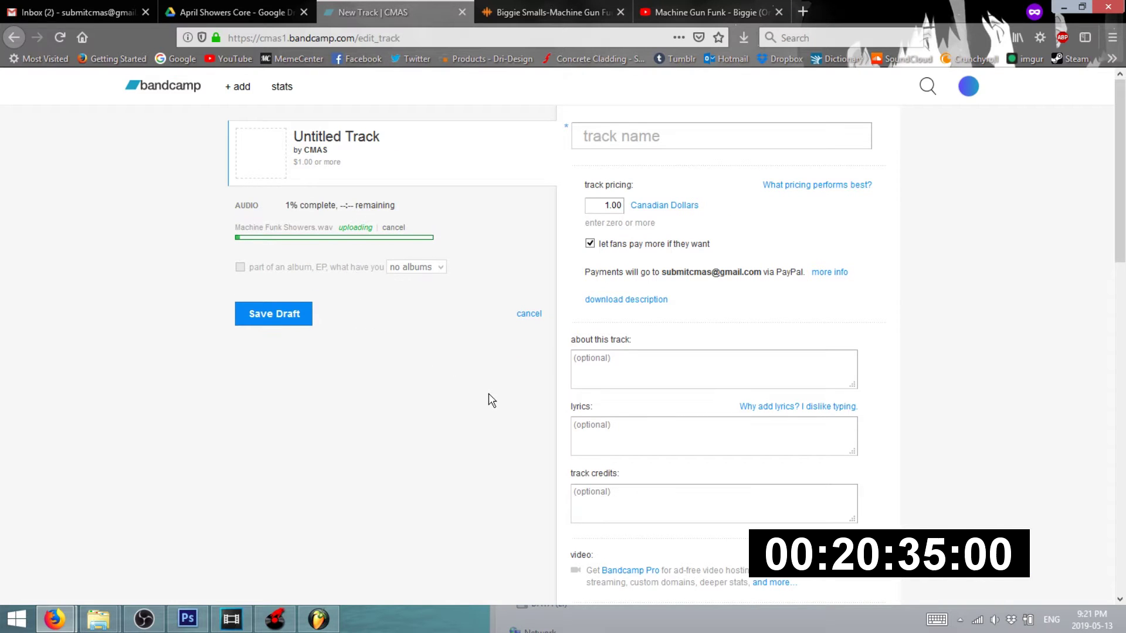
- Title the track with the artist name and 'Machine Funk Showers', and set its price to 0
left_click(636, 136)
type("HandBraJeans - Machine Funk S")
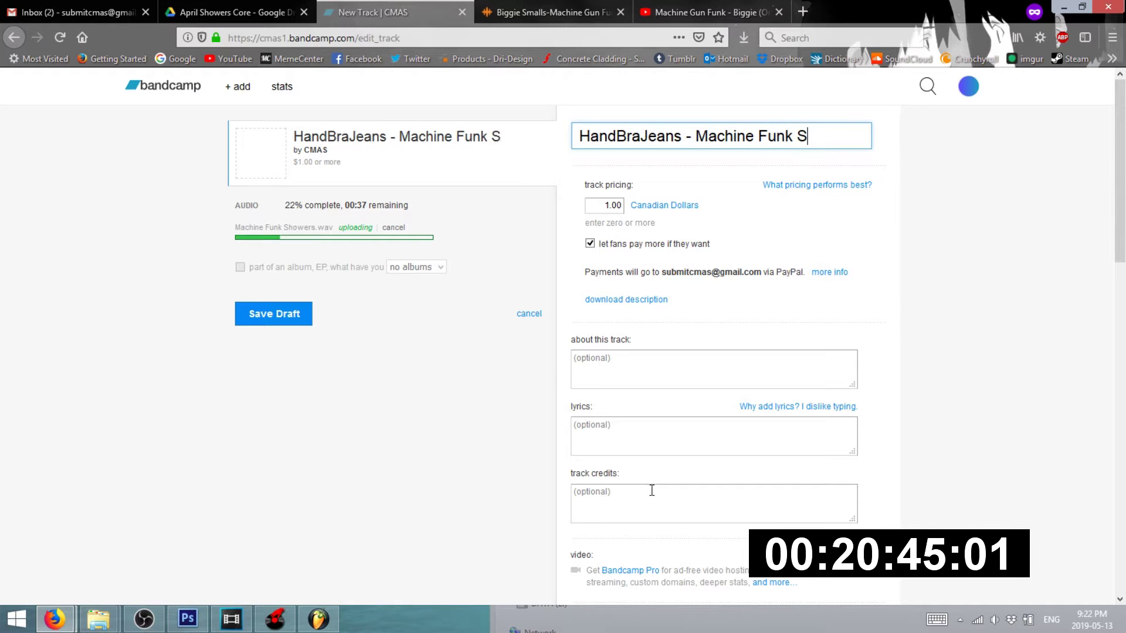
left_click(596, 199)
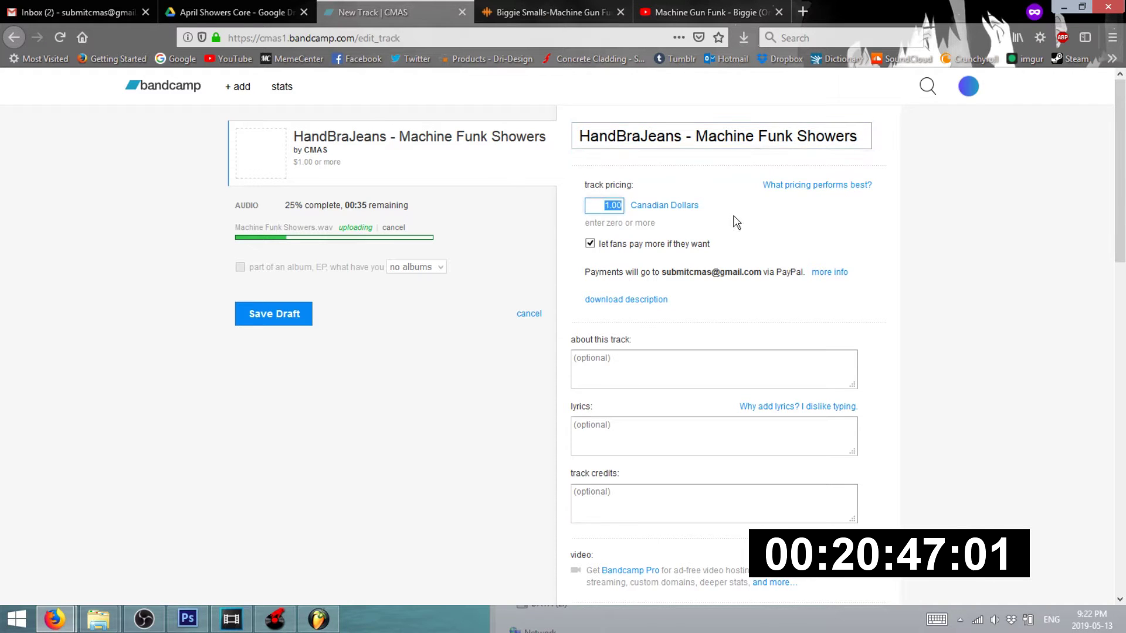
type("0")
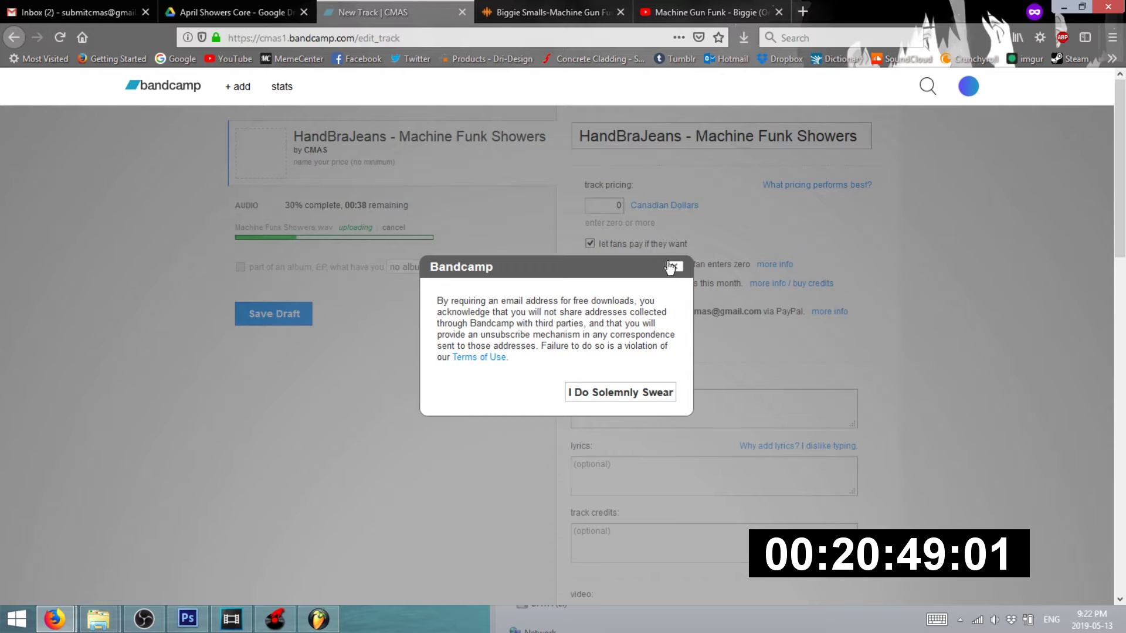
- Dismiss the e-mail notice, untick letting fans pay more, and return to the Photoshop cover art
left_click(675, 266)
left_click(591, 243)
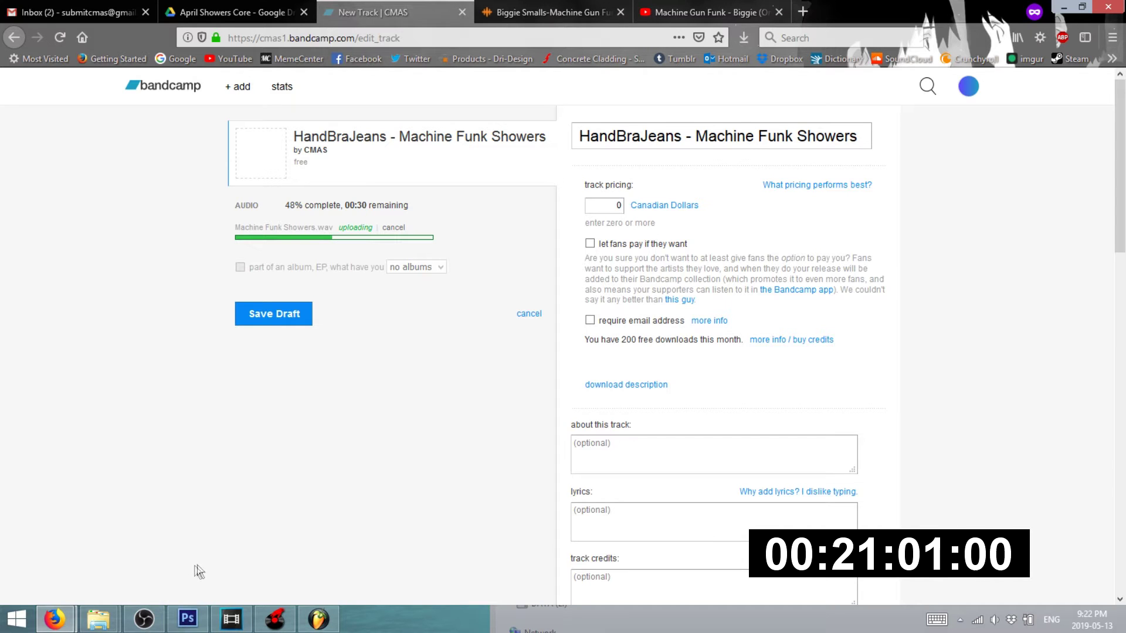
left_click(186, 619)
- Hide the black band and replace the SUBMIT YOUR MASHUP text with 'APRIL SHOWERS CORE'
scroll(441, 378, "down", 3)
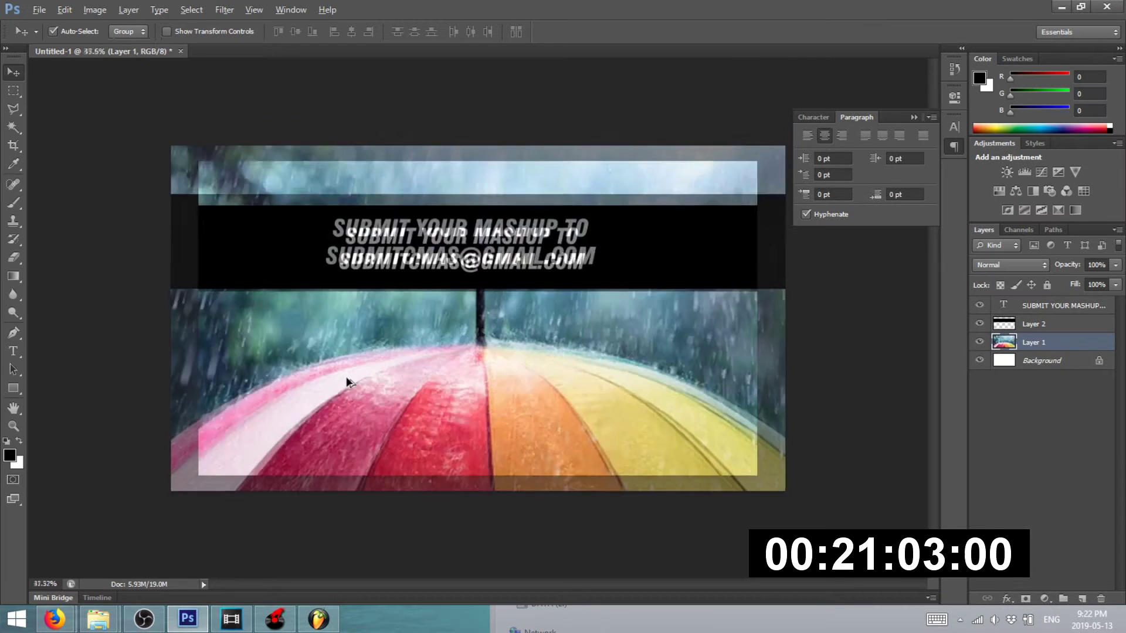
scroll(441, 378, "up", 3)
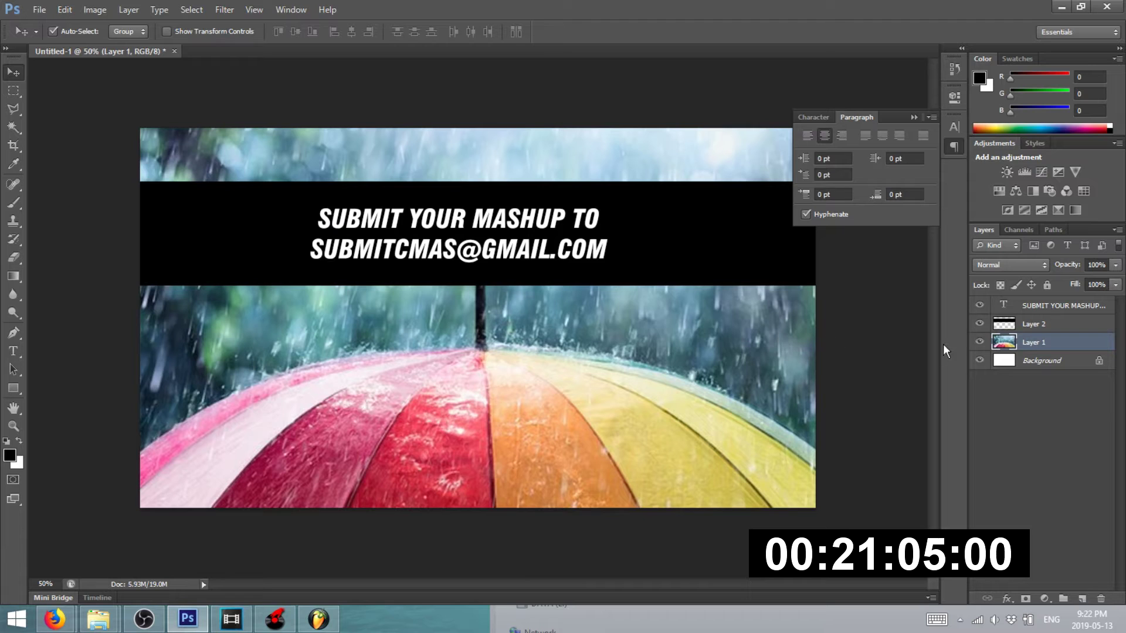
left_click(978, 324)
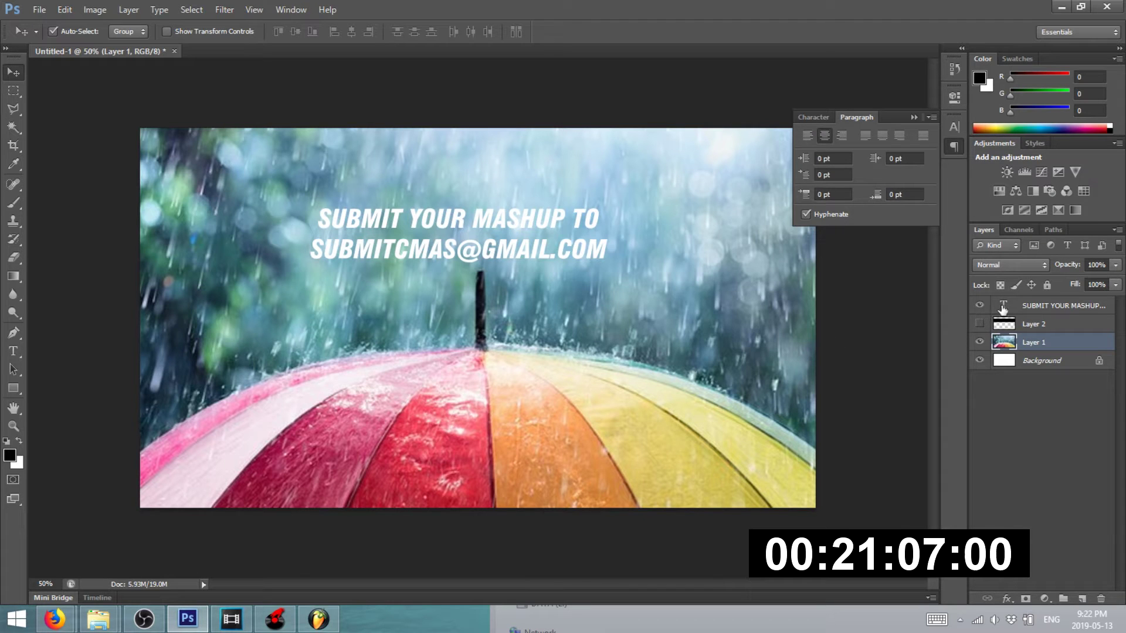
left_click(1003, 309)
scroll(812, 344, "down", 1)
left_click(829, 334)
left_click(522, 244)
left_click(13, 351)
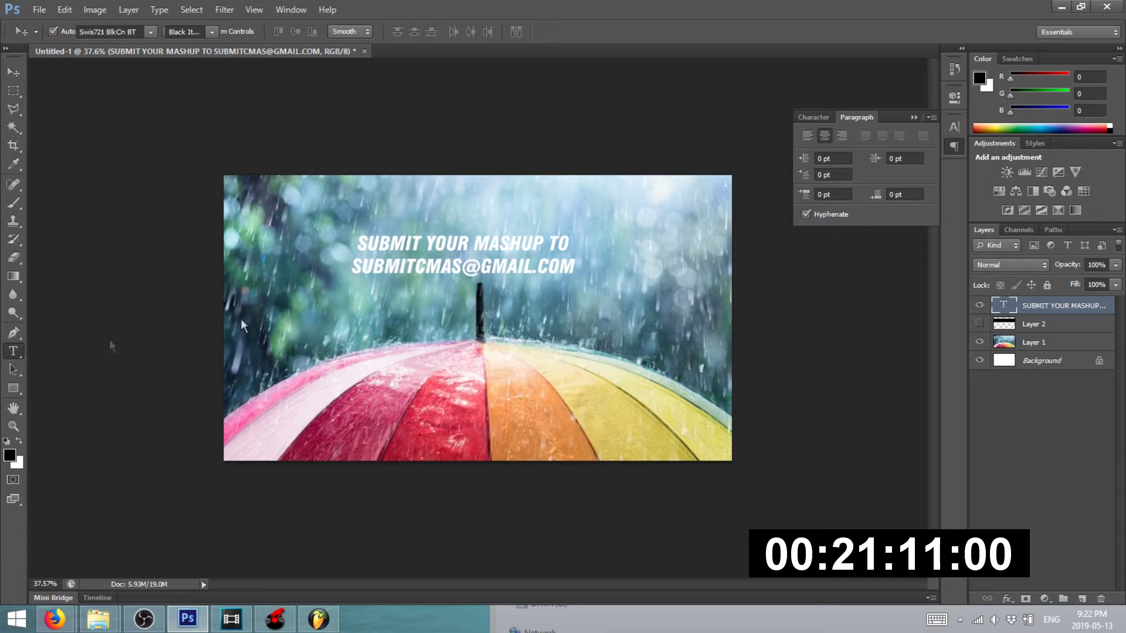
triple_click(473, 258)
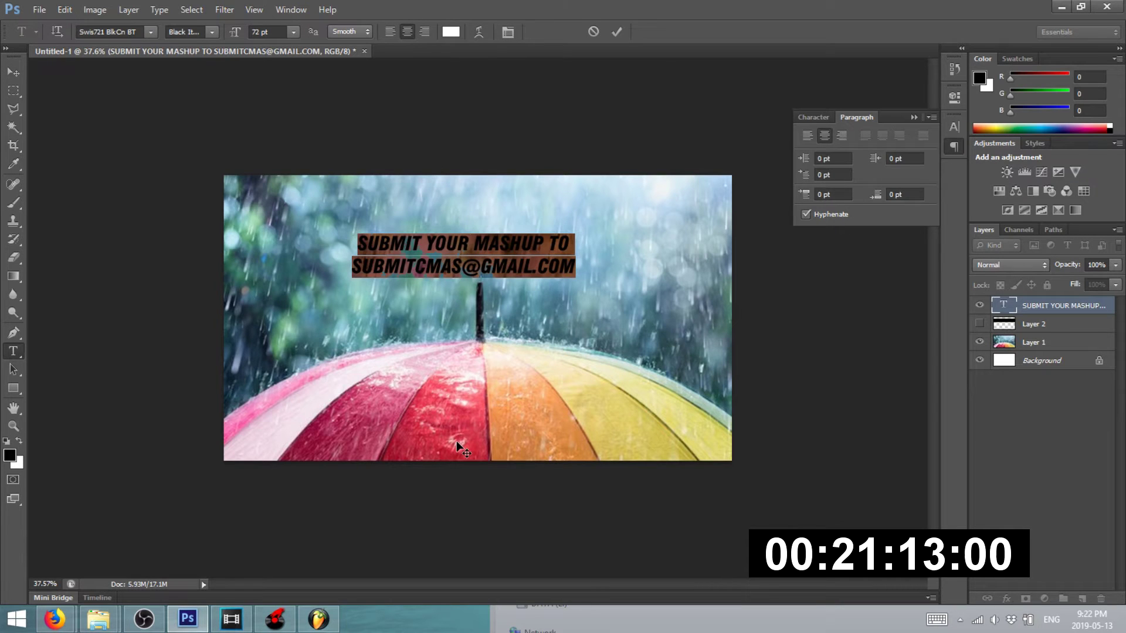
type("APRIL SHOWERS")
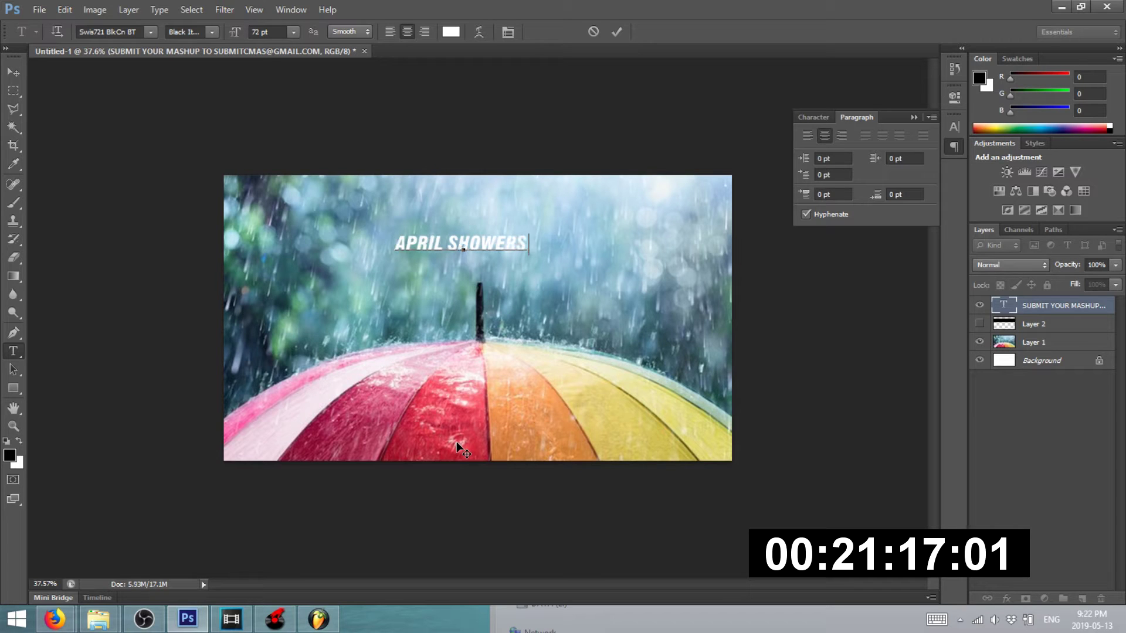
type(" CORE")
key("ctrl+a")
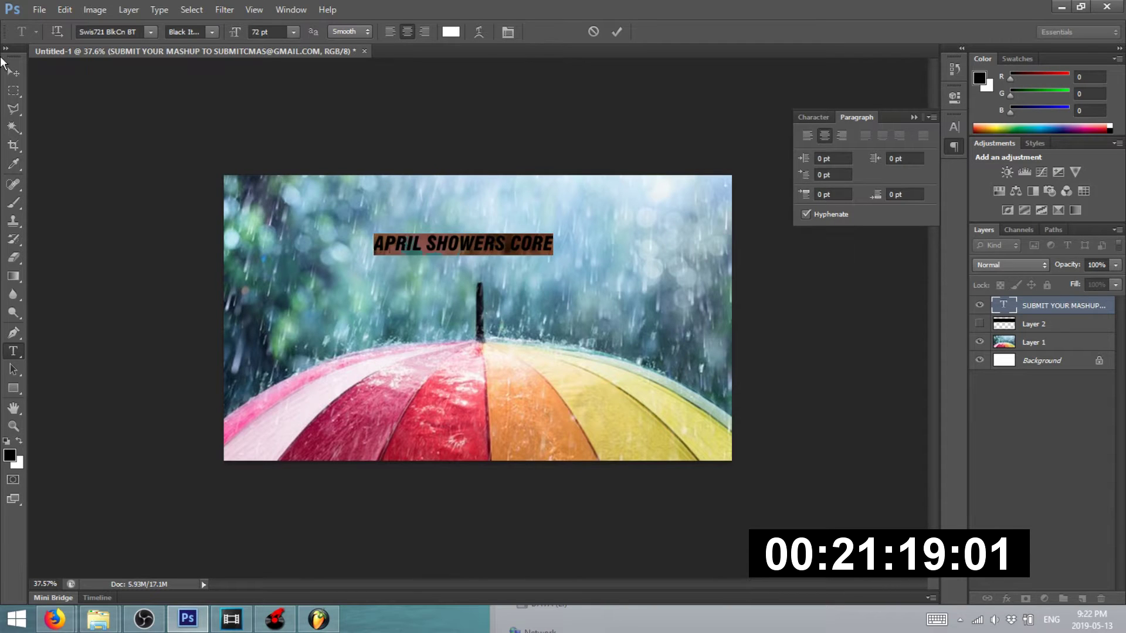
left_click(12, 74)
- Enlarge the title about 166%, put CORE on a second line, switch to Black style, and centre it
key("ctrl+t")
left_click_drag(373, 254, 253, 268)
left_click(12, 354)
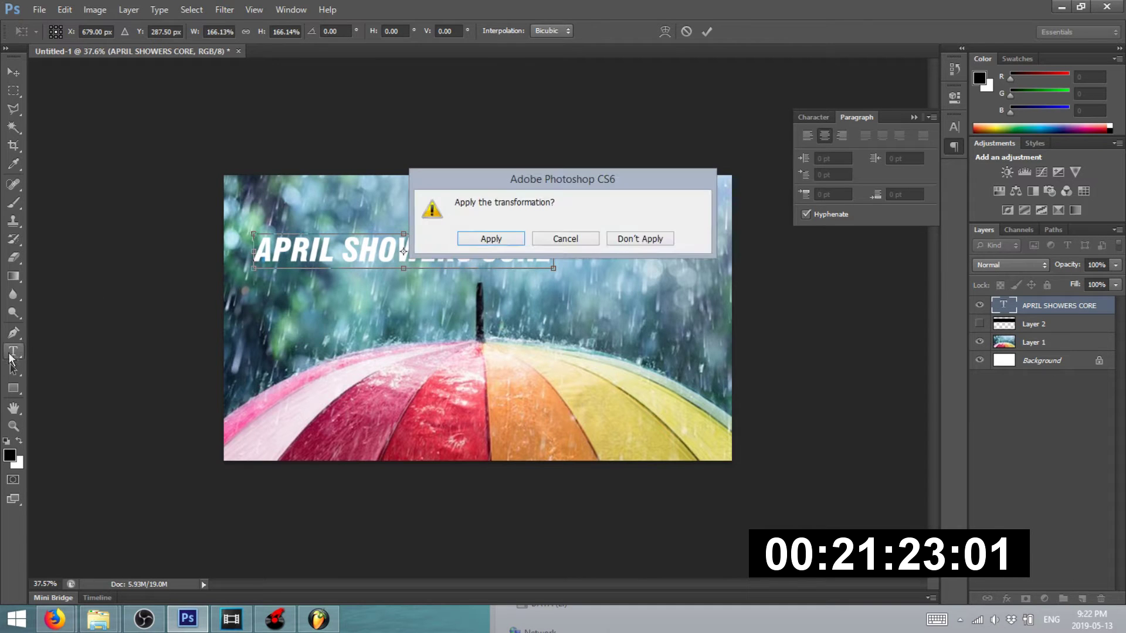
left_click(492, 239)
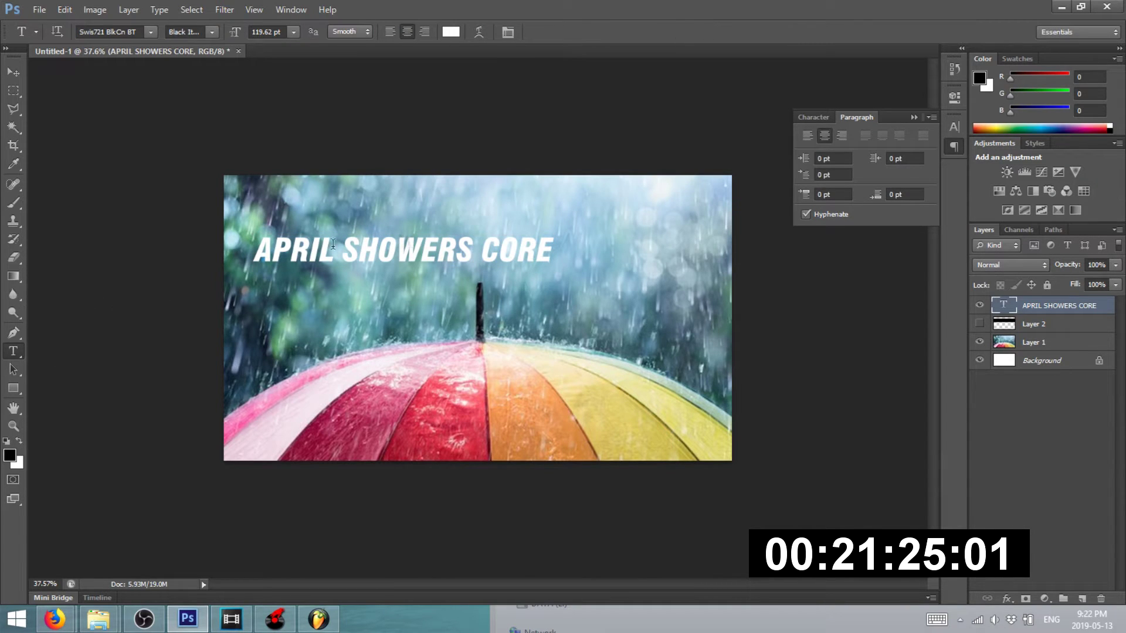
left_click(485, 240)
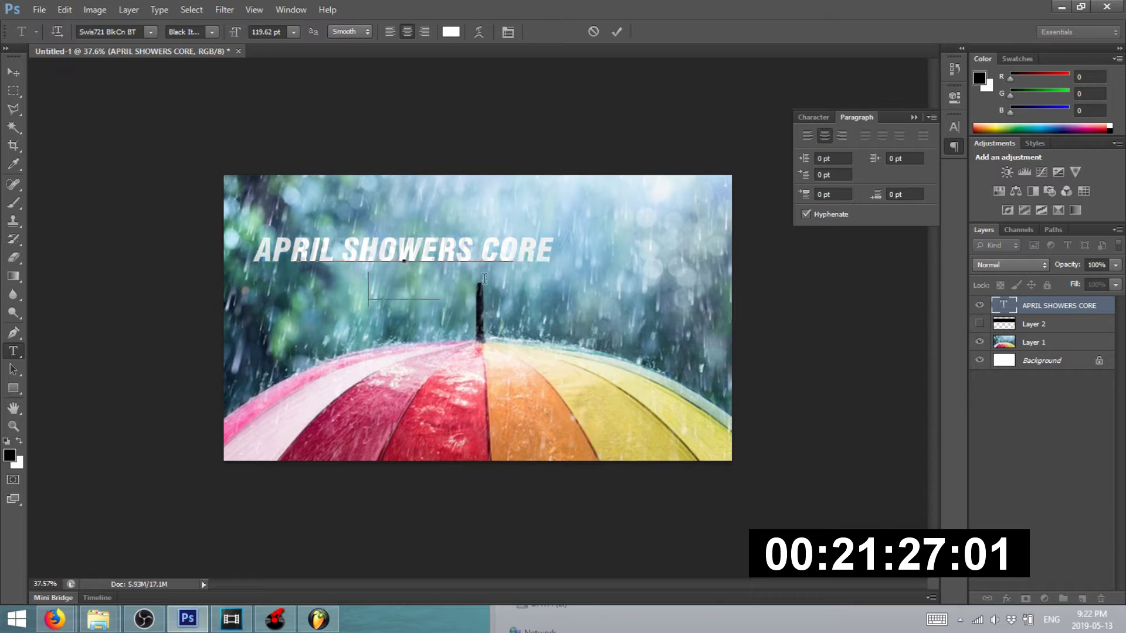
key("ctrl+a")
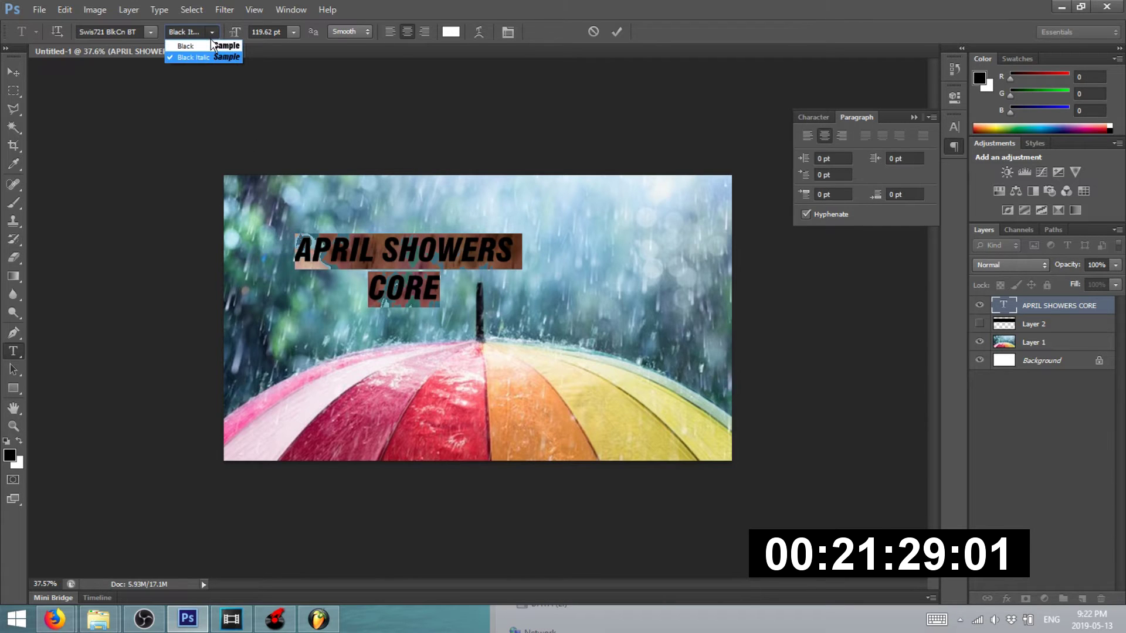
left_click(209, 40)
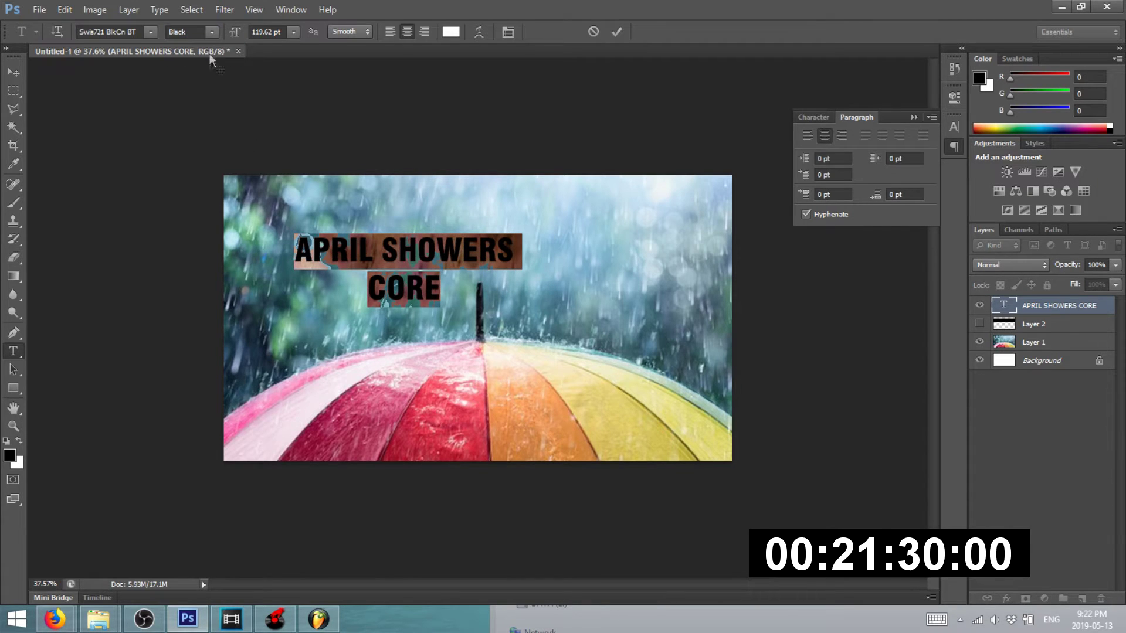
left_click(14, 71)
key("ctrl+0")
left_click_drag(234, 196, 356, 196)
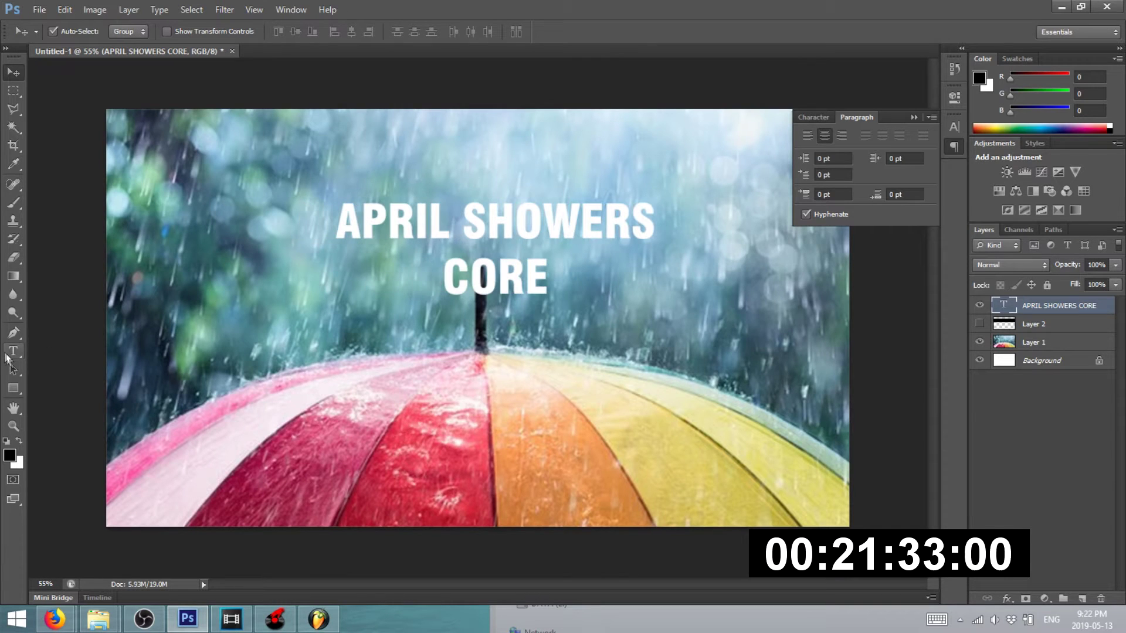
- Set the whole title's font size to 170 pt
left_click(13, 351)
left_click(433, 201)
key("ctrl+a")
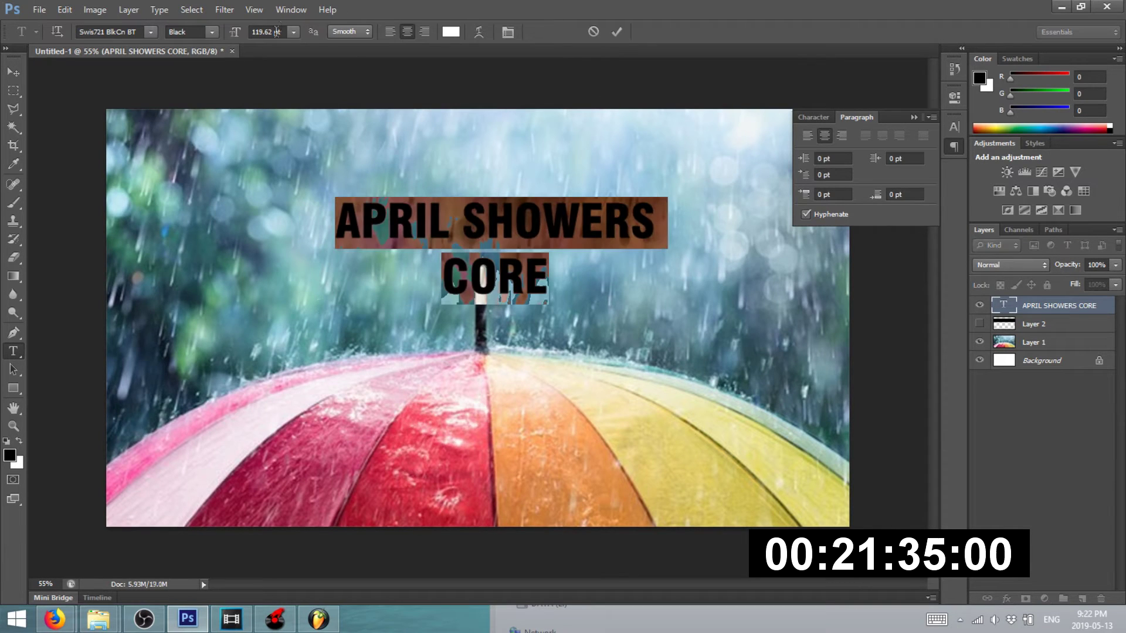
left_click(293, 37)
left_click(273, 29)
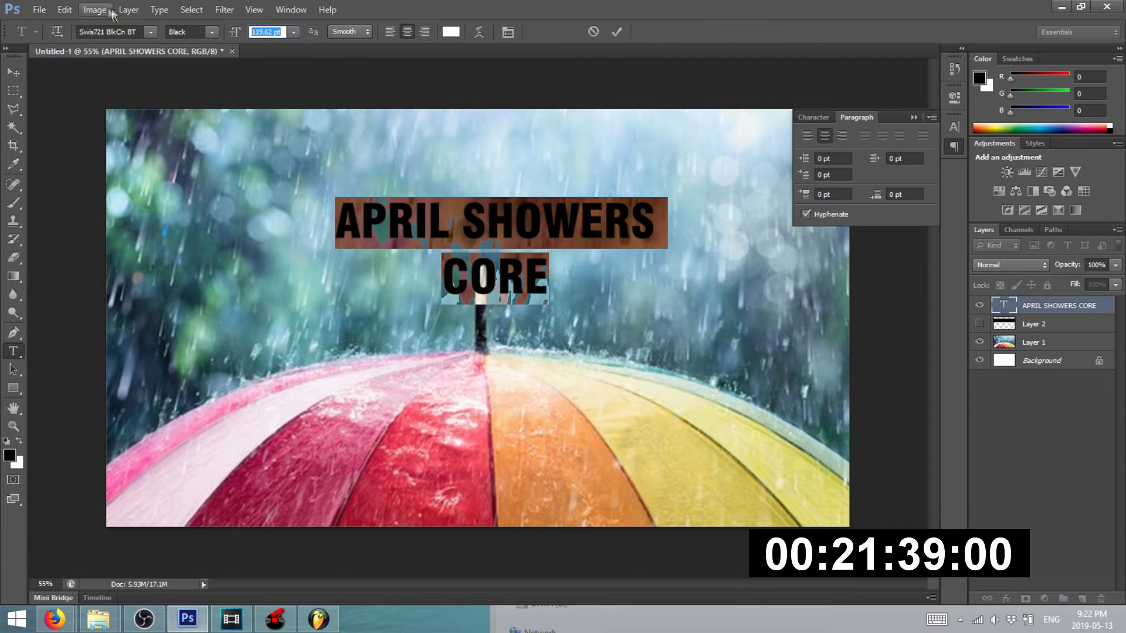
type("300")
key("Return")
left_click(293, 31)
left_click(282, 30)
left_click(232, 35)
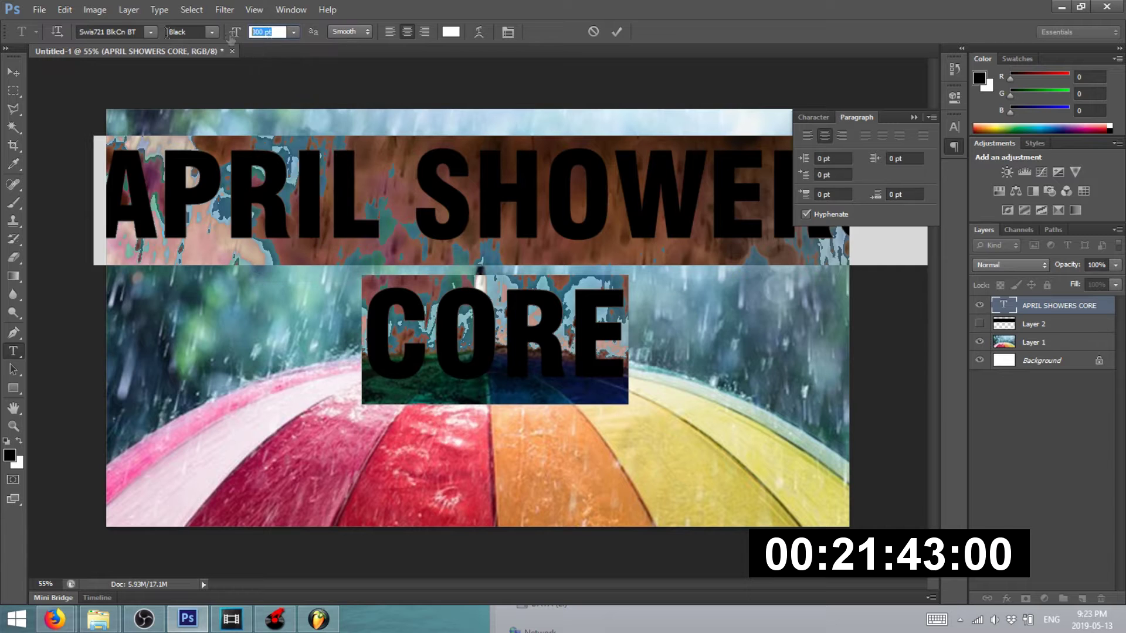
type("170")
key("Return")
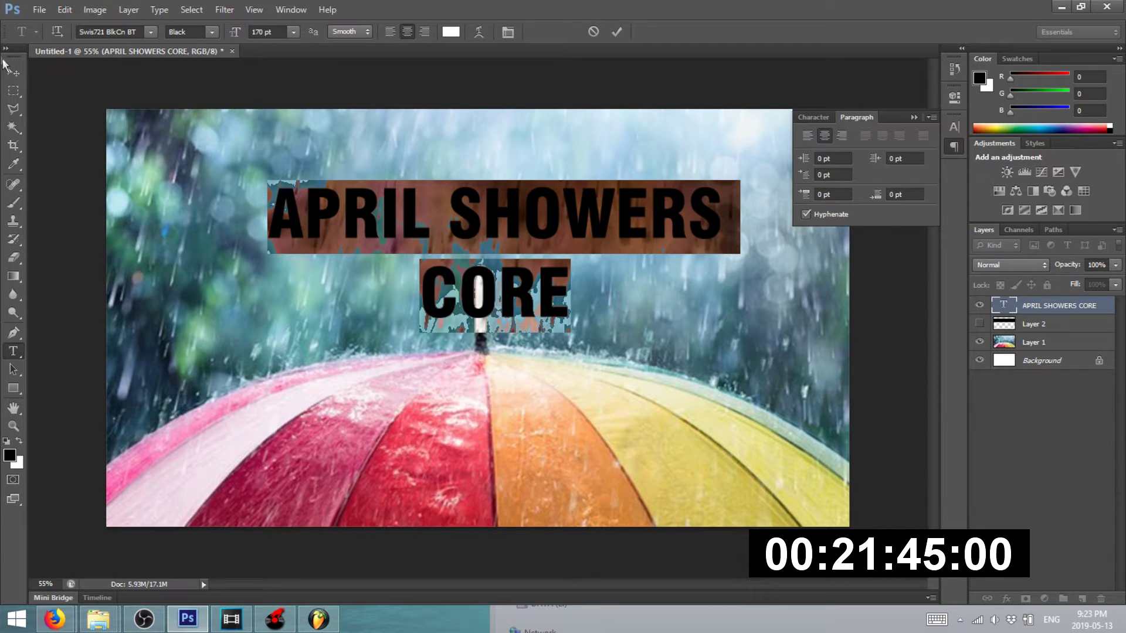
- Enlarge CORE alone to 450 pt and move the two-line title up and left
left_click(537, 290)
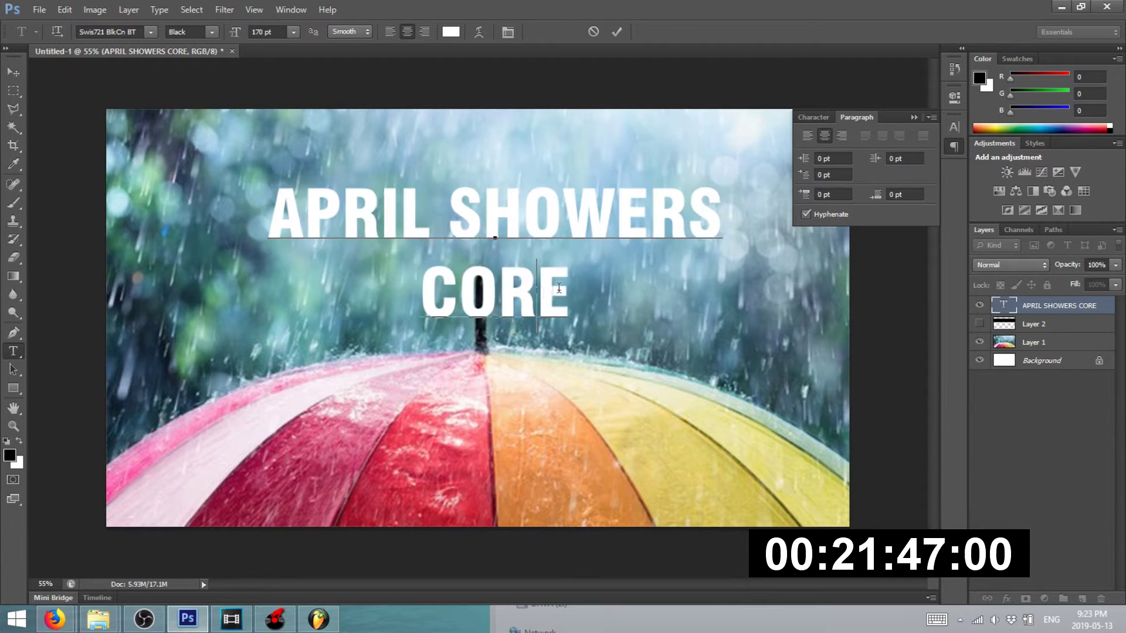
key("shift+Home")
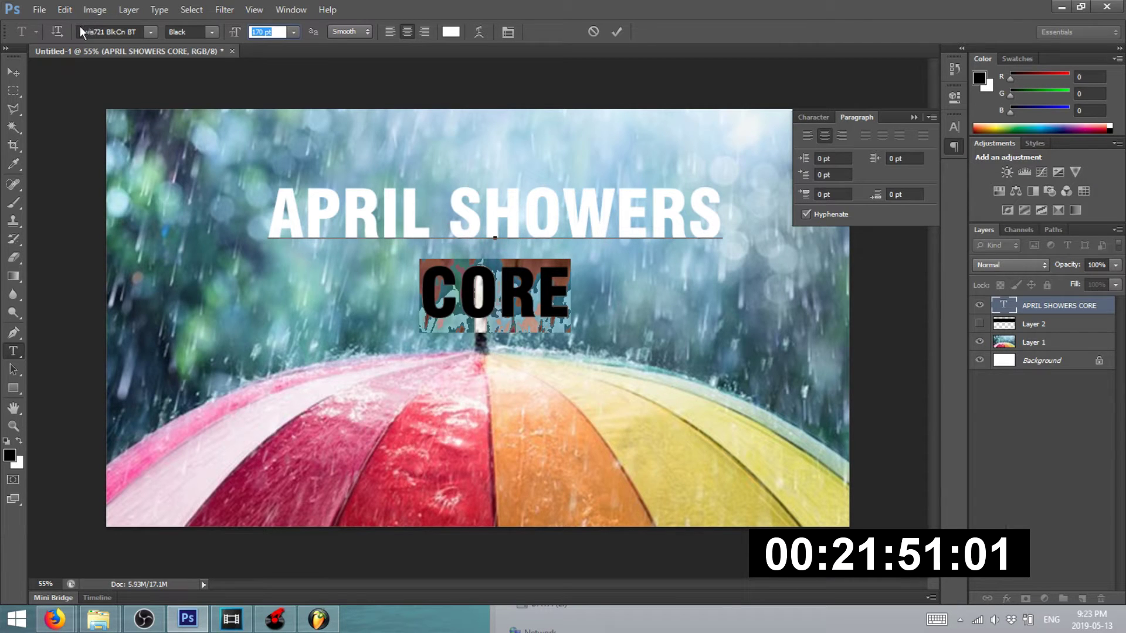
type("300")
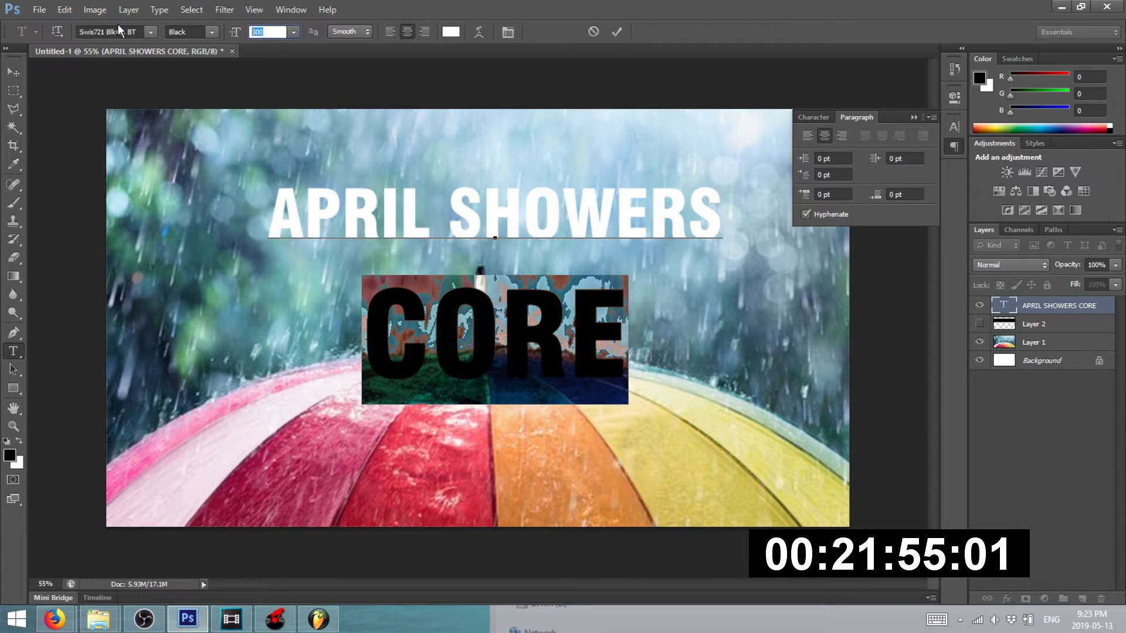
type("450")
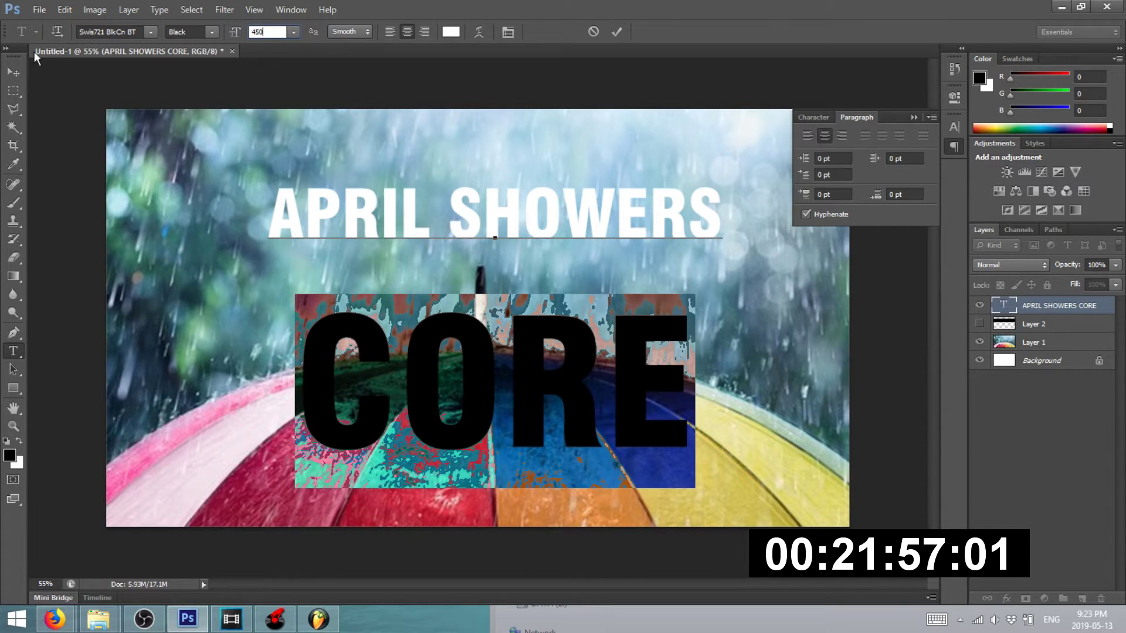
key("Return")
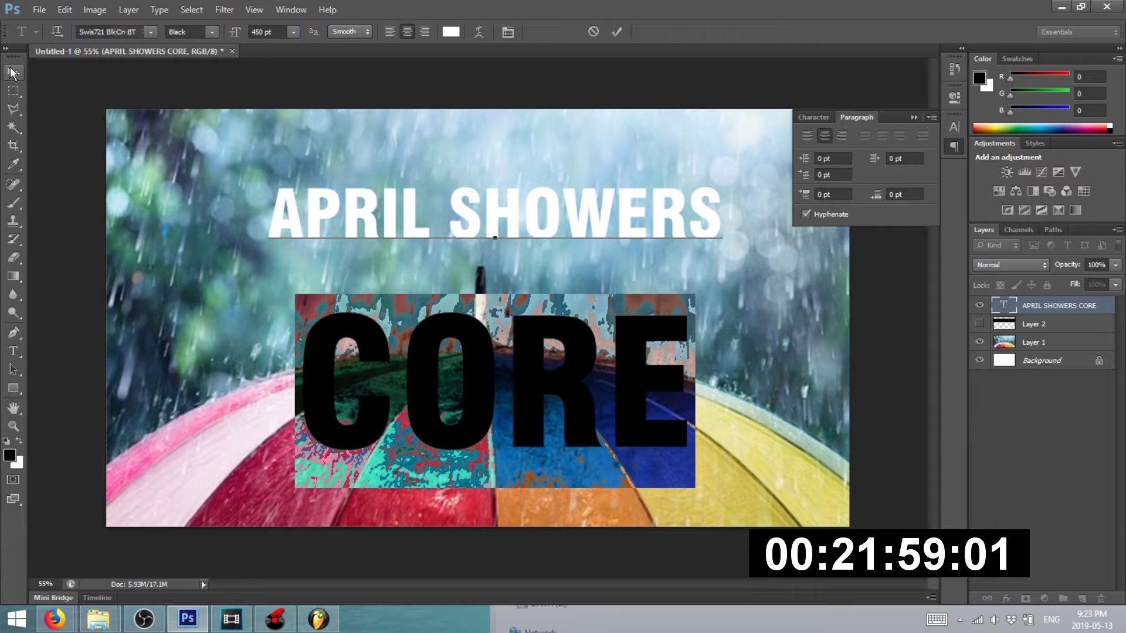
left_click(13, 73)
scroll(463, 305, "down", 1)
left_click_drag(393, 370, 375, 339)
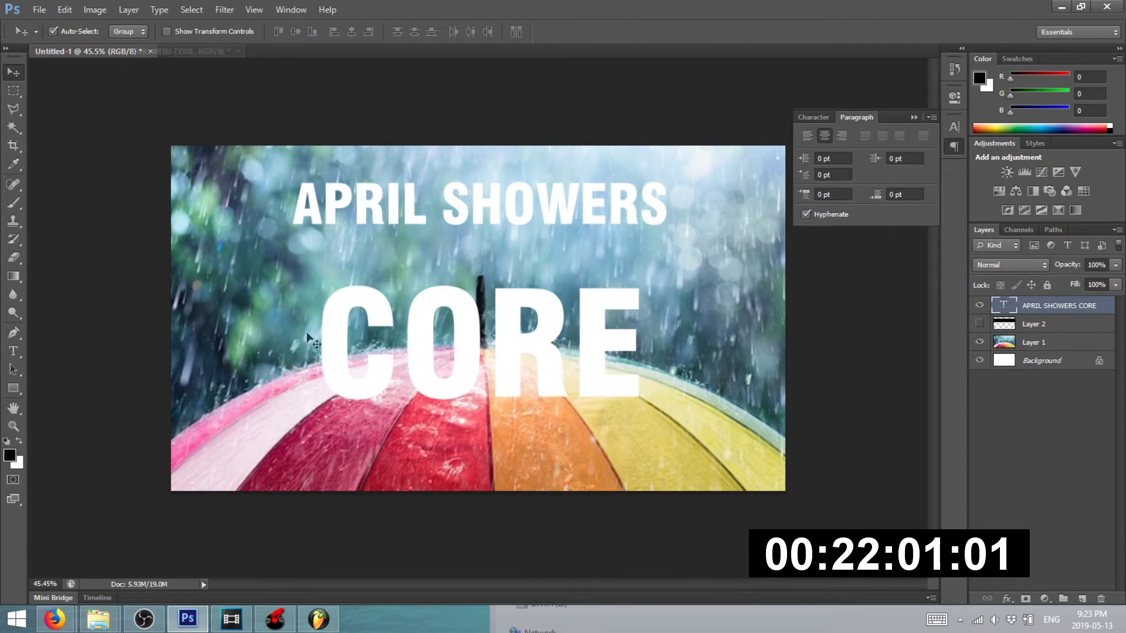
- Rasterize the title text layer
left_click(14, 353)
left_click(10, 71)
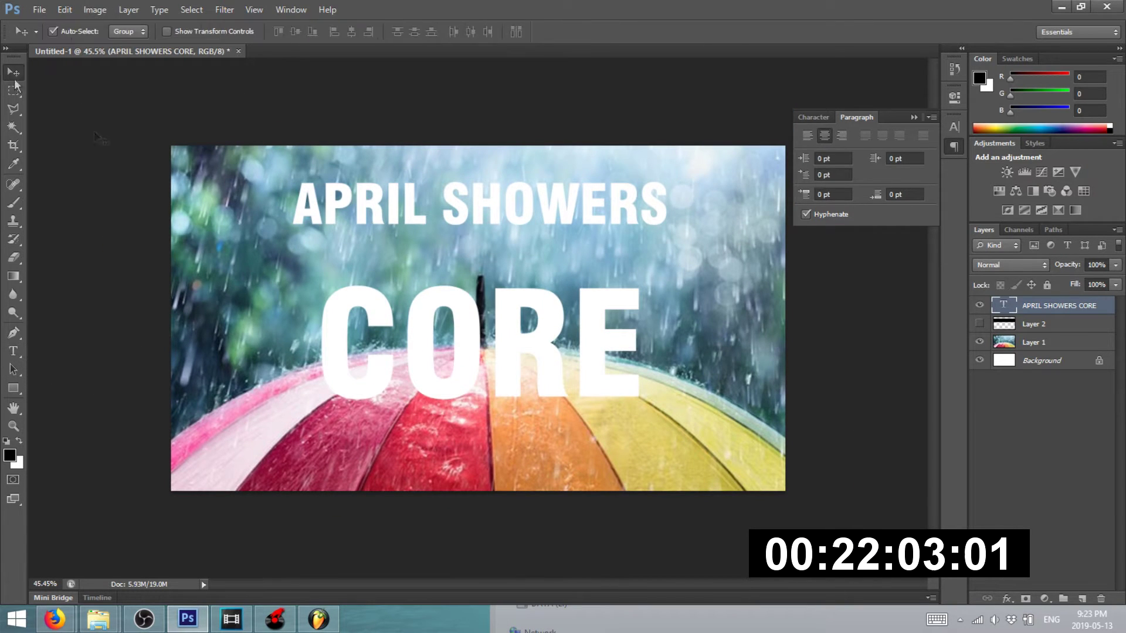
right_click(1038, 305)
left_click(942, 209)
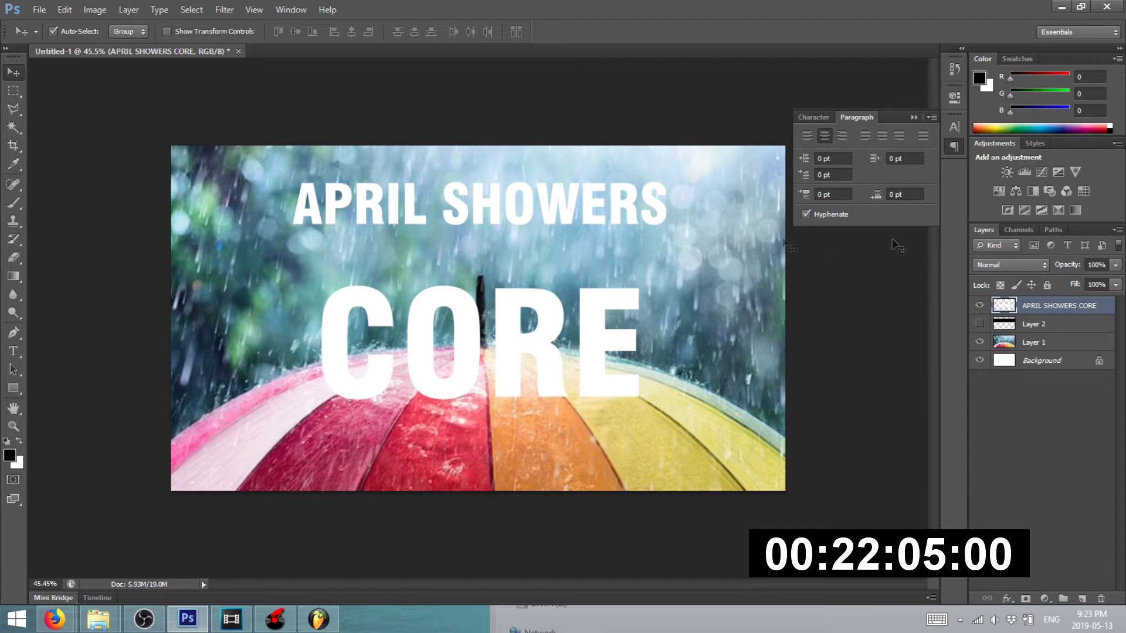
left_click(14, 90)
- Scale the APRIL SHOWERS line to about 84% and move it down just above CORE
left_click_drag(279, 165, 798, 241)
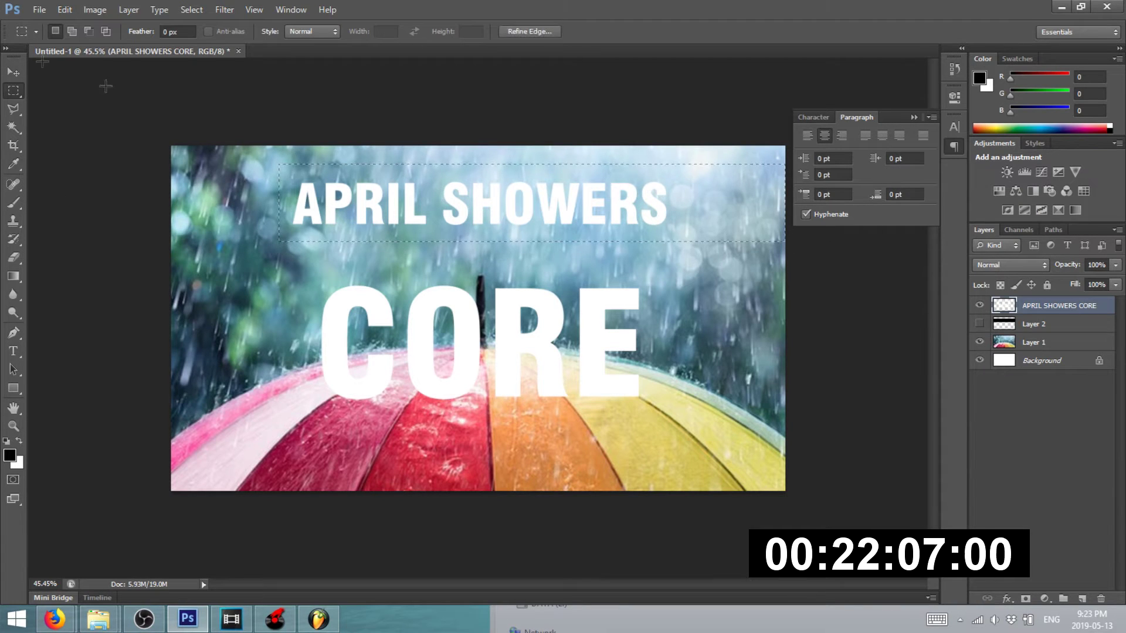
left_click(10, 62)
key("ctrl+t")
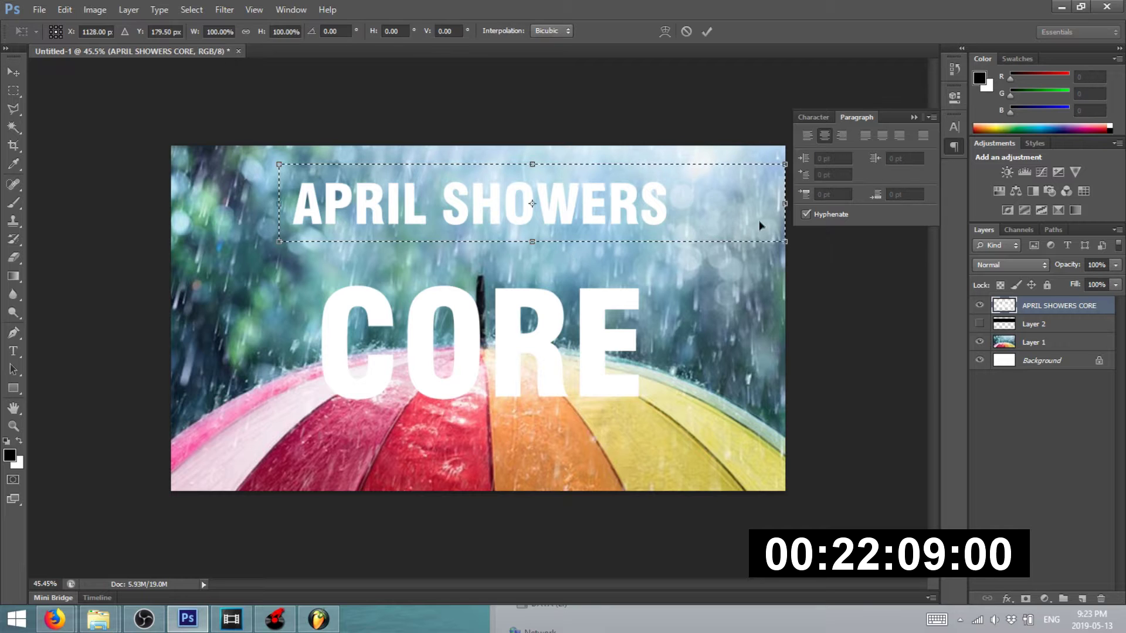
left_click_drag(785, 241, 645, 220)
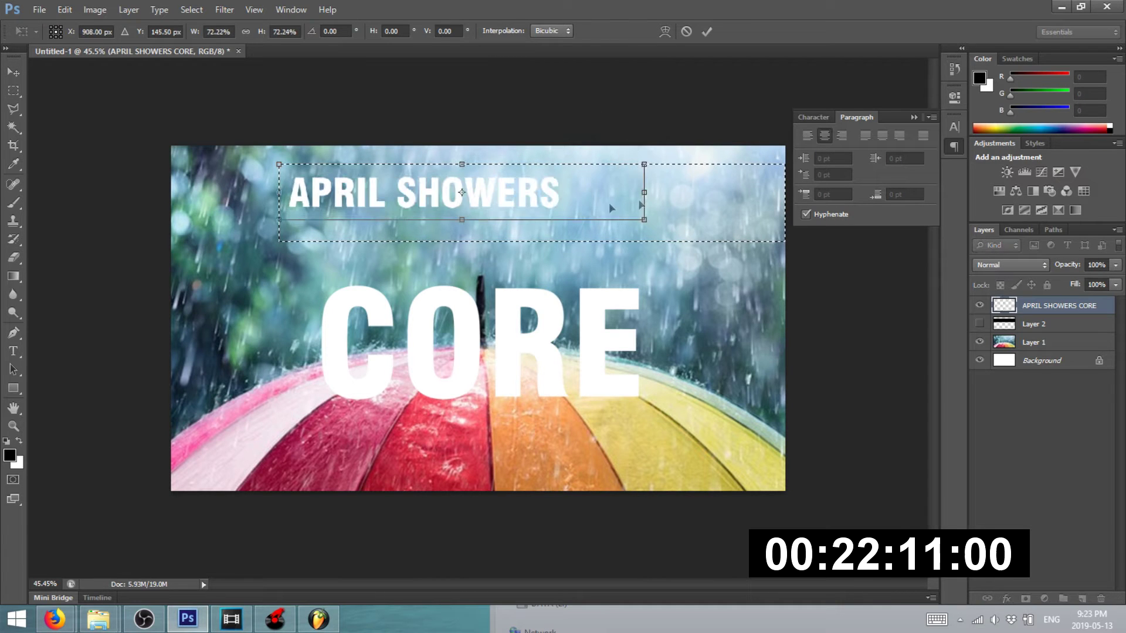
key("ctrl+plus")
key("ctrl+plus")
left_click_drag(592, 170, 635, 259)
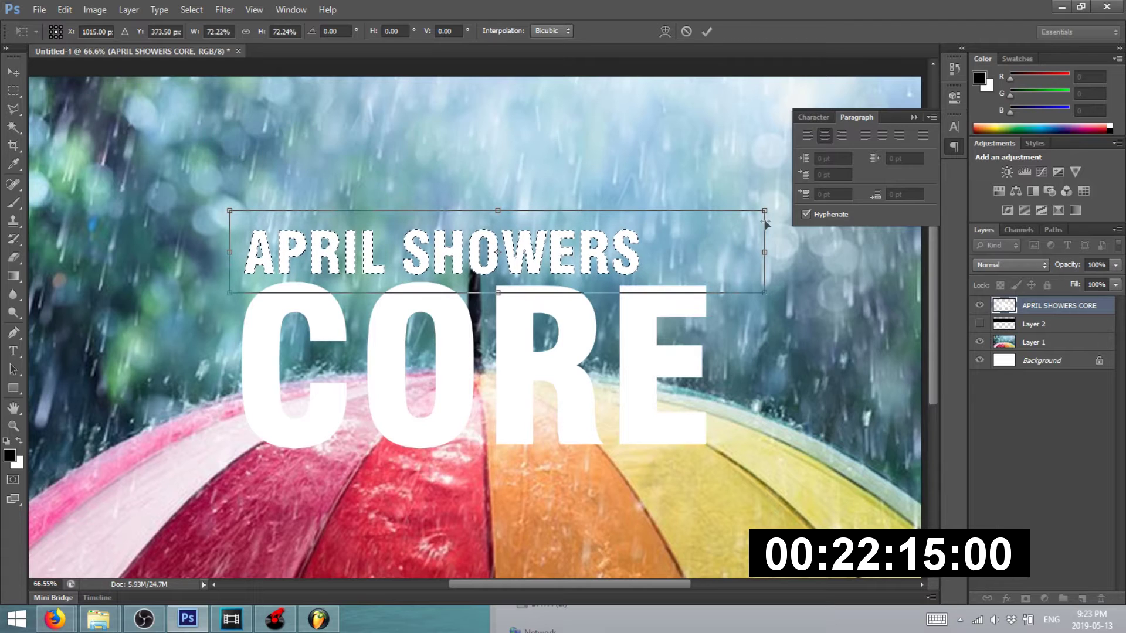
left_click_drag(764, 207, 841, 136)
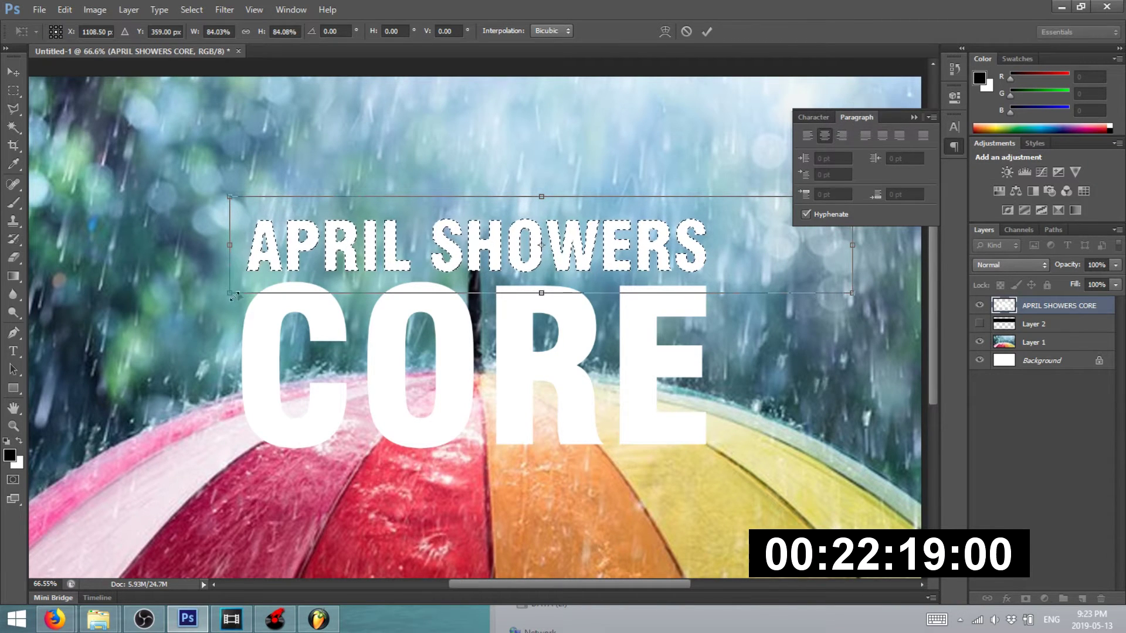
key("Return")
key("ctrl+d")
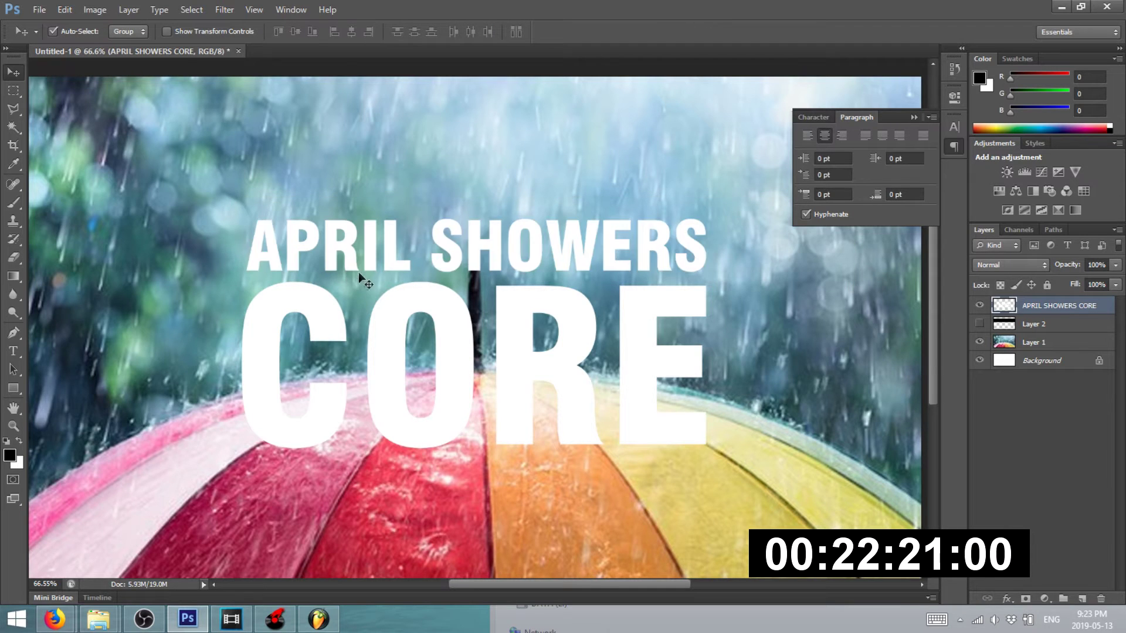
- Nudge the whole title upward and apply a free transform to it
scroll(376, 269, "down", 6)
scroll(405, 287, "up", 5)
left_click_drag(414, 320, 414, 271)
scroll(414, 270, "down", 4)
scroll(587, 293, "up", 4)
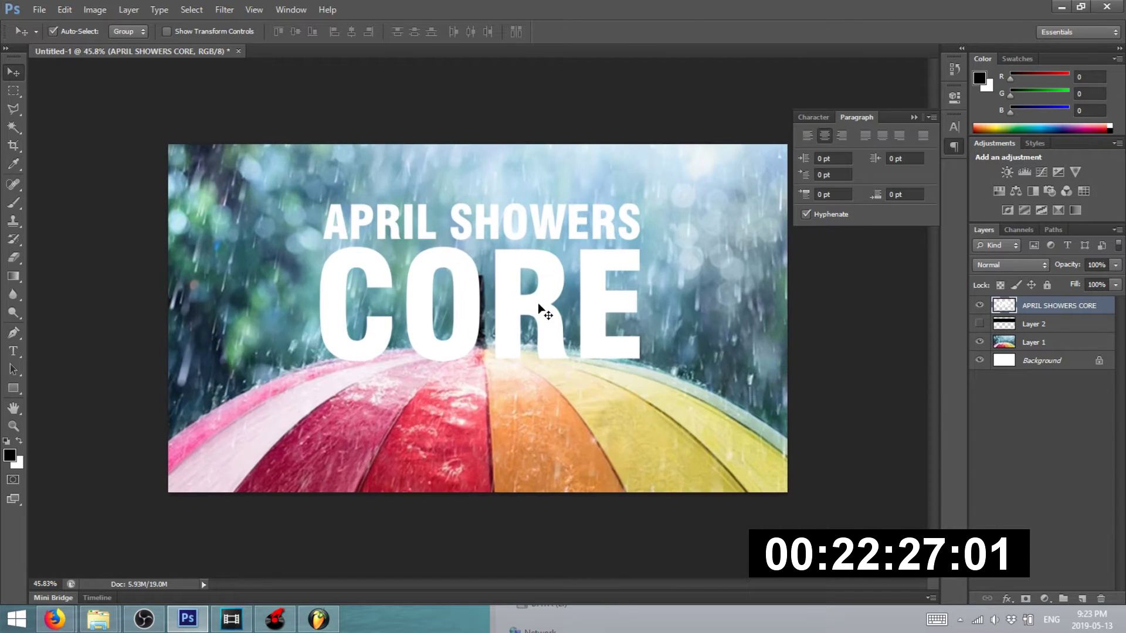
key("ctrl+t")
key("Return")
- Draw a Shift-constrained square selection around the title and crop the image to it
left_click(835, 390)
left_click(13, 91)
left_click_drag(256, 144, 761, 526)
left_click(14, 72)
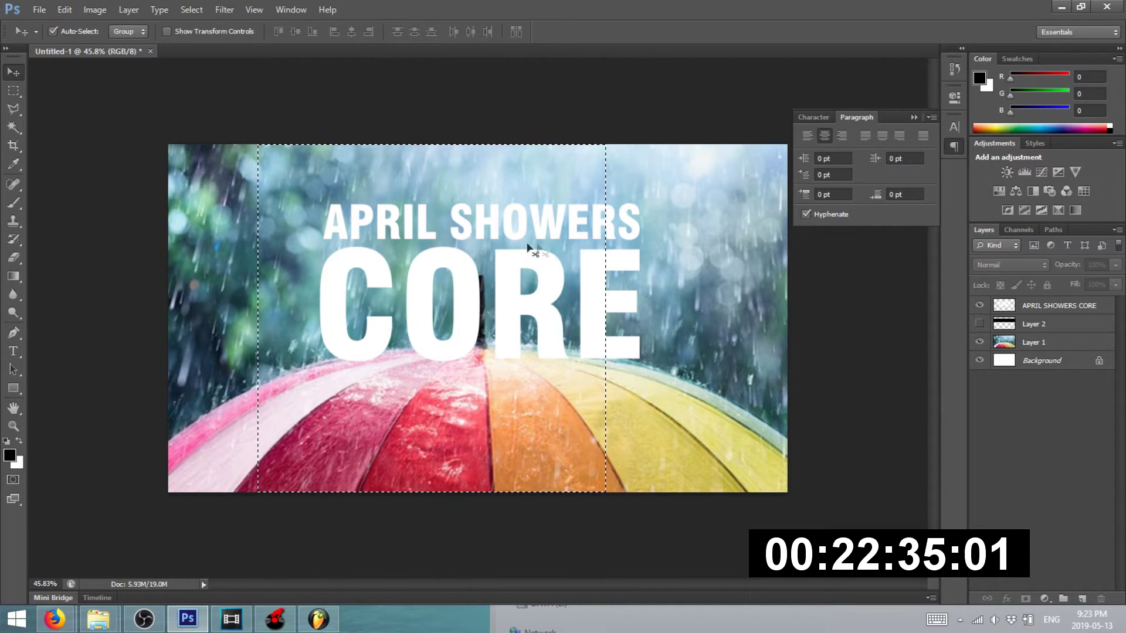
left_click(11, 91)
left_click(289, 117)
left_click_drag(302, 142, 674, 562)
key("shift")
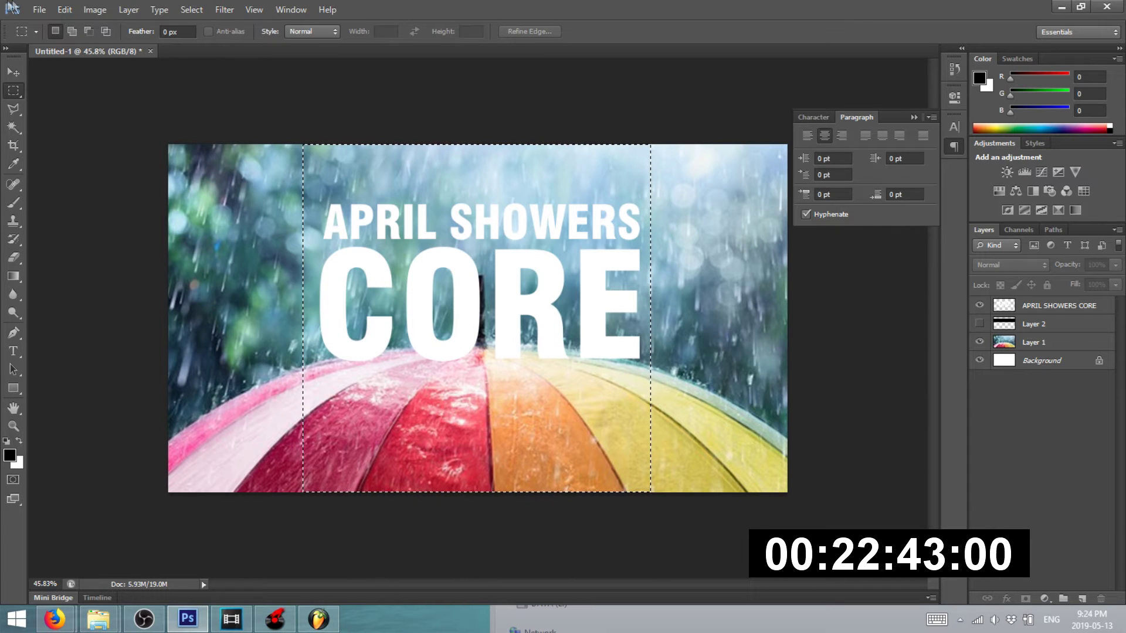
left_click(94, 10)
left_click(100, 151)
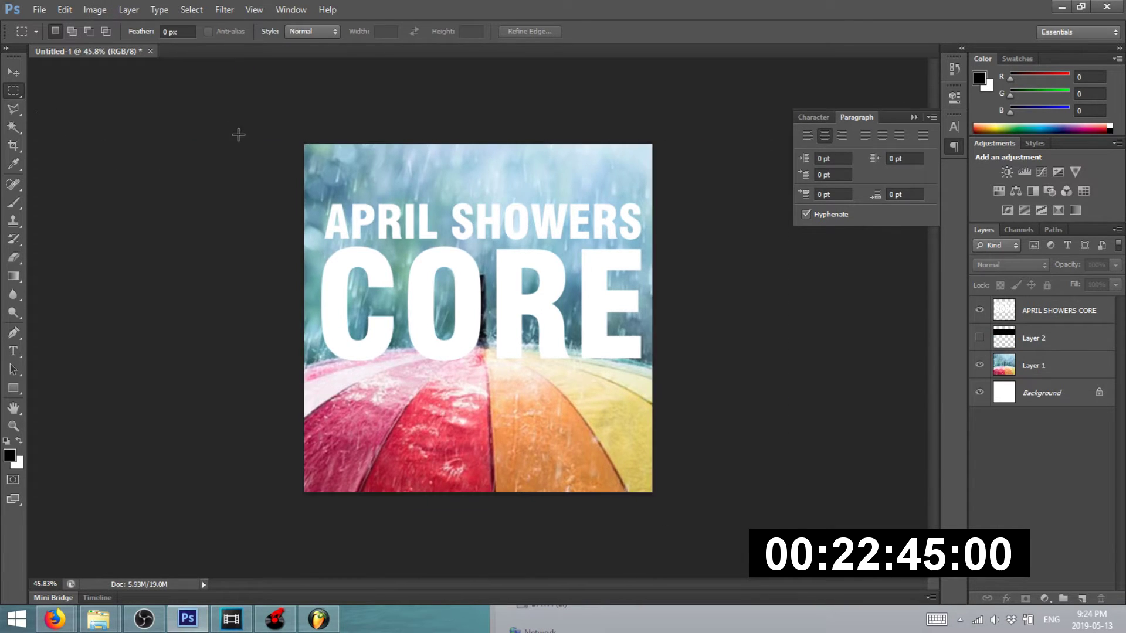
- Move the title slightly lower so it sits centred in the square
left_click(13, 74)
scroll(412, 270, "up", 4)
left_click_drag(412, 270, 403, 282)
scroll(317, 353, "up", 3)
scroll(361, 341, "down", 4)
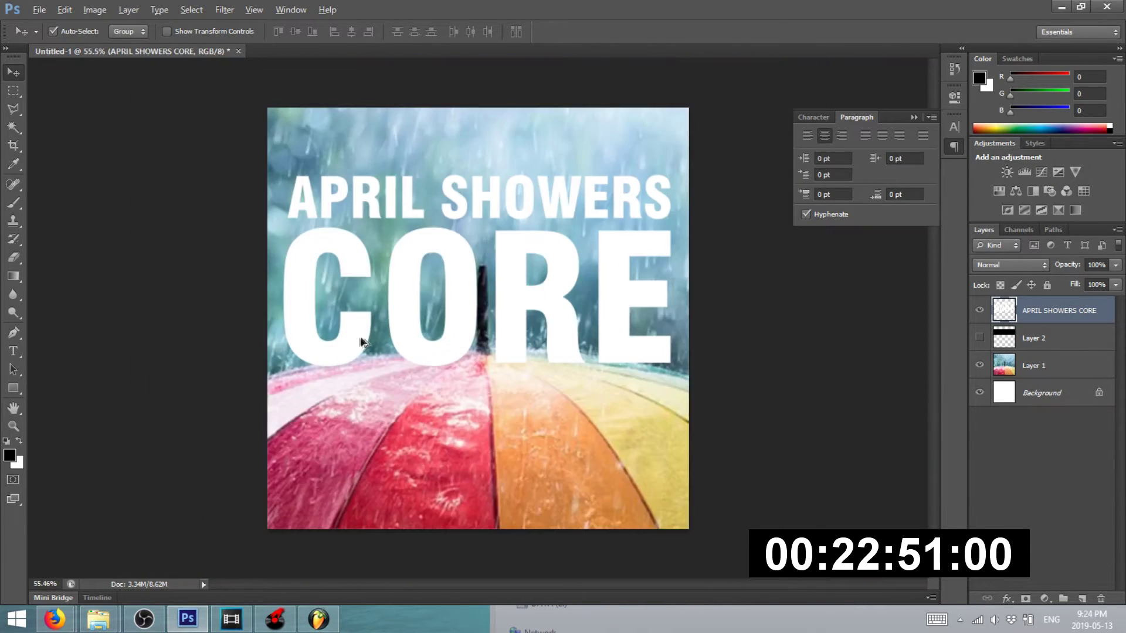
scroll(417, 302, "up", 3)
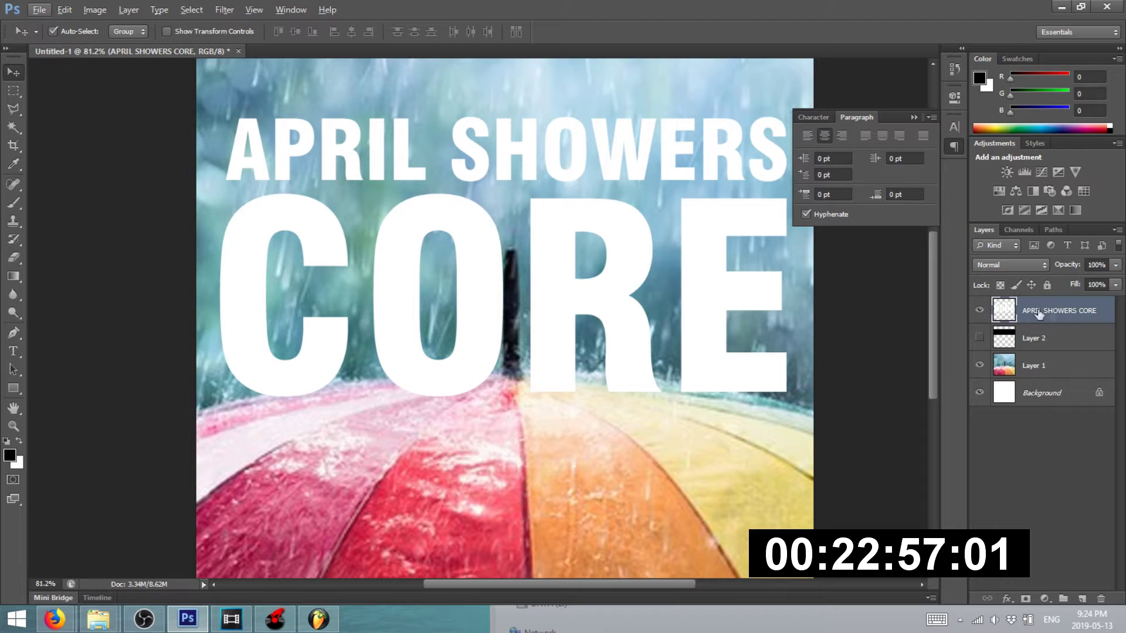
double_click(1004, 311)
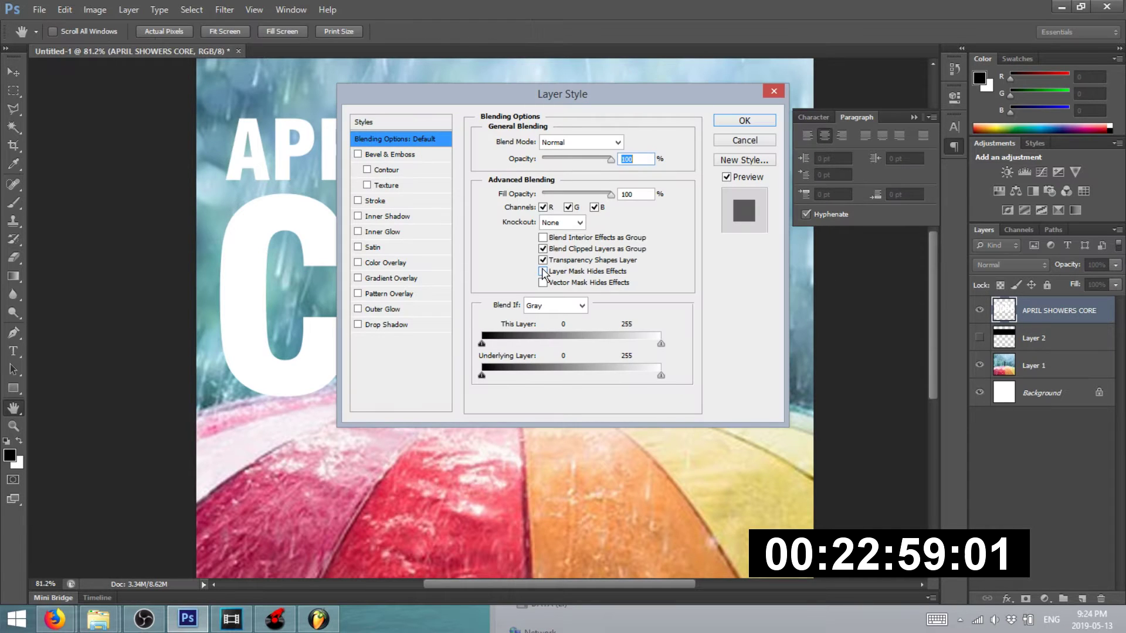
left_click(358, 201)
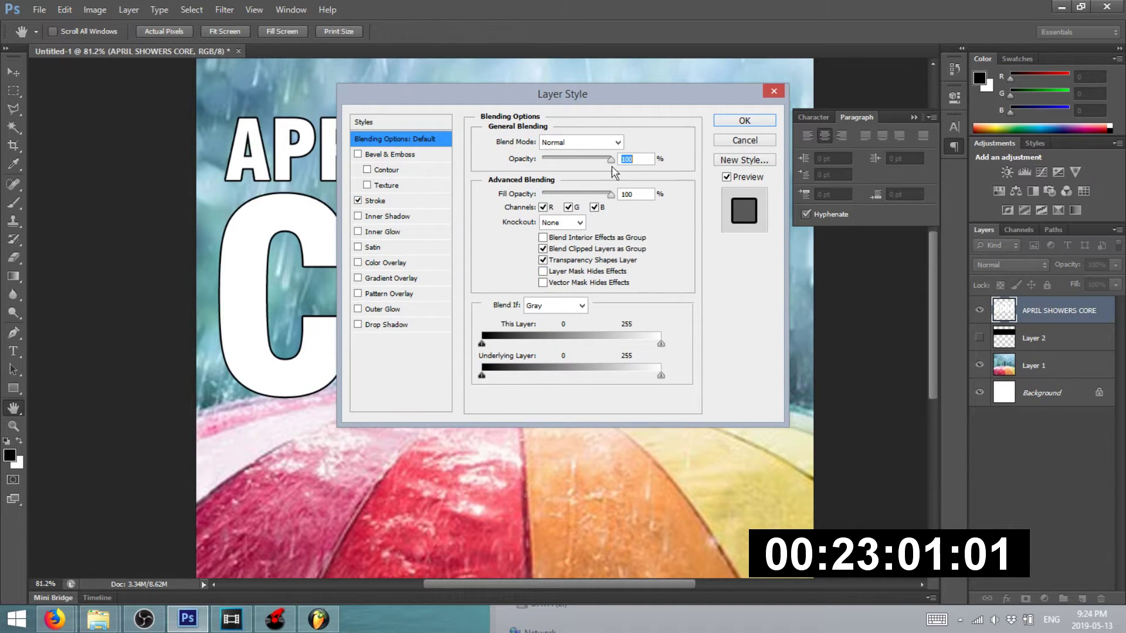
left_click(749, 122)
scroll(398, 193, "down", 3)
scroll(419, 198, "up", 1)
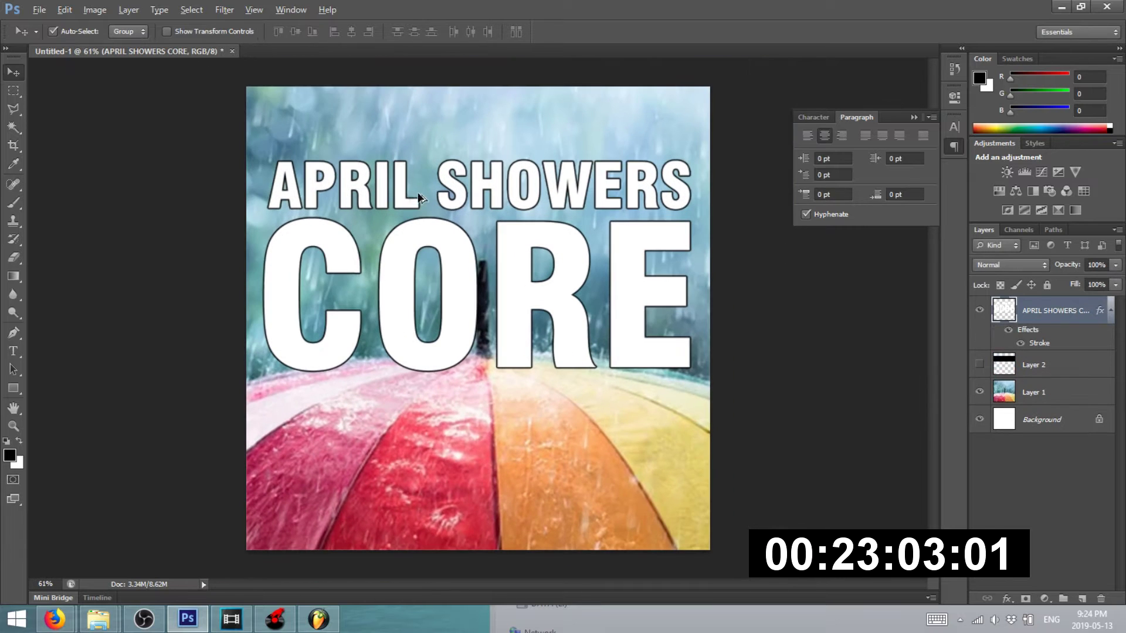
key("ctrl+z")
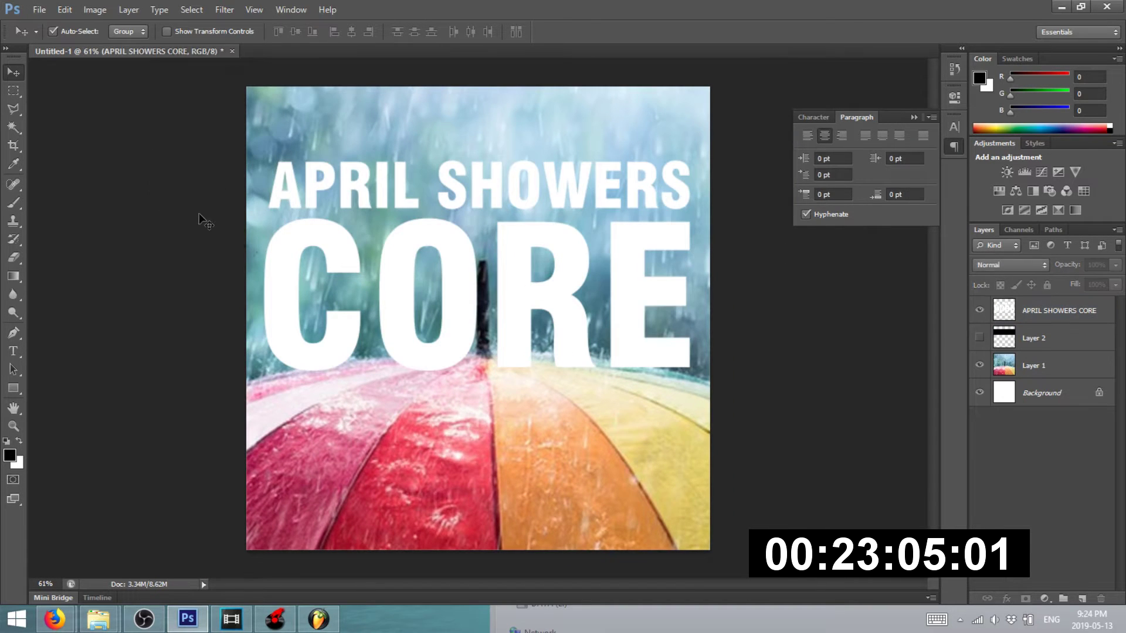
scroll(392, 335, "up", 3)
scroll(392, 338, "down", 2)
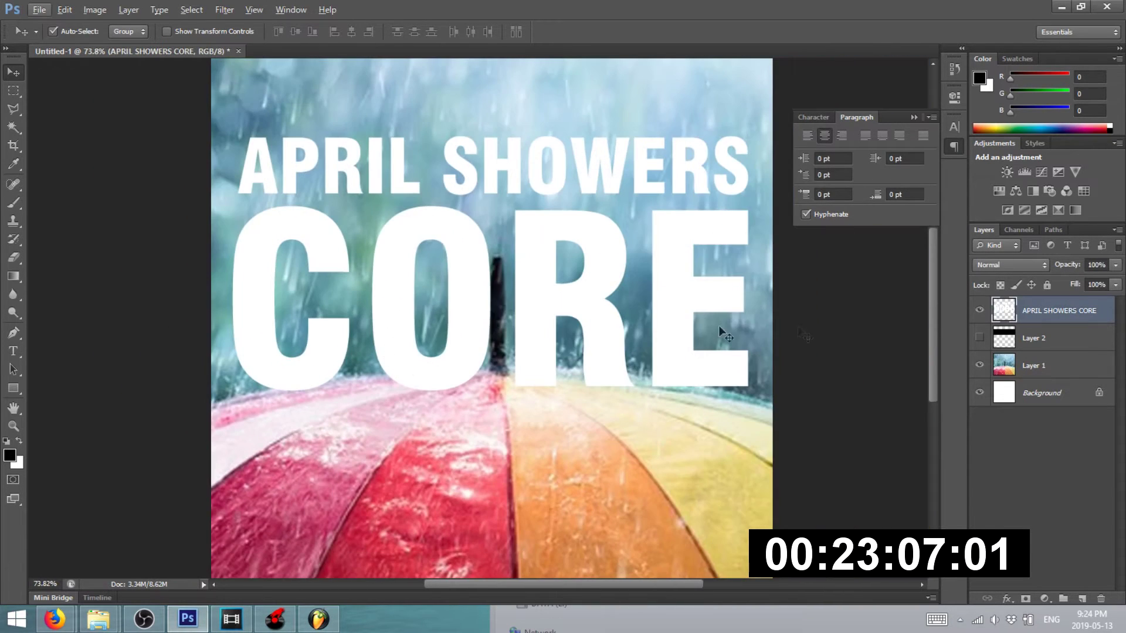
- Fade the APRIL SHOWERS CORE text layer to 31% opacity
left_click(1115, 265)
mouse_move(1093, 280)
left_mouse_down()
mouse_move(1038, 277)
mouse_move(1085, 276)
left_mouse_up()
left_click(850, 332)
scroll(377, 321, "up", 3)
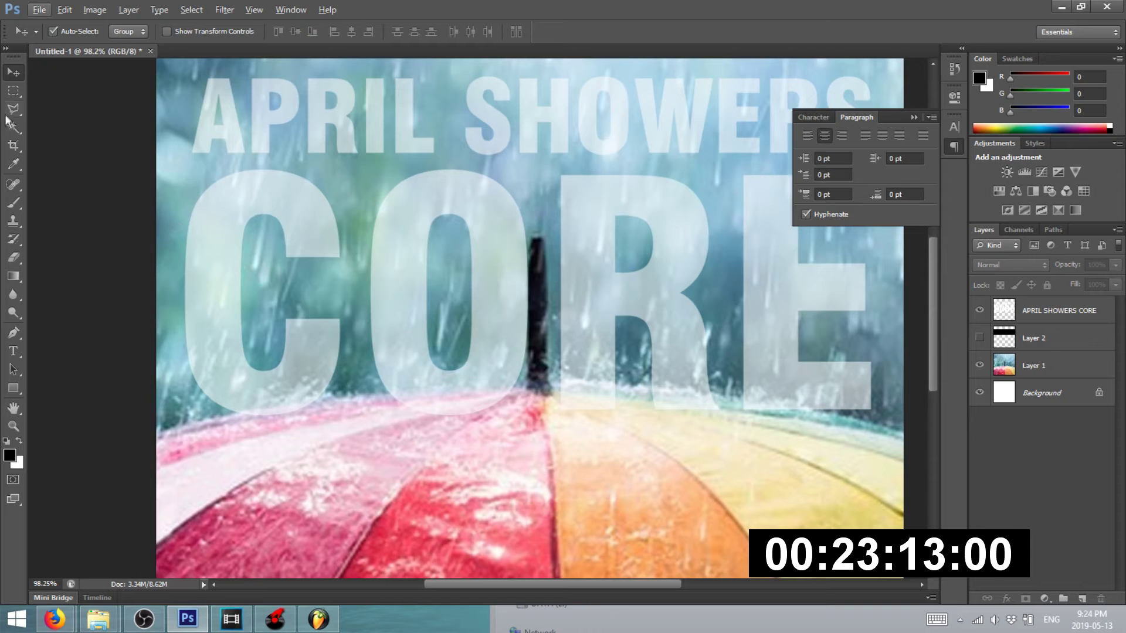
left_click(13, 112)
scroll(223, 404, "up", 4)
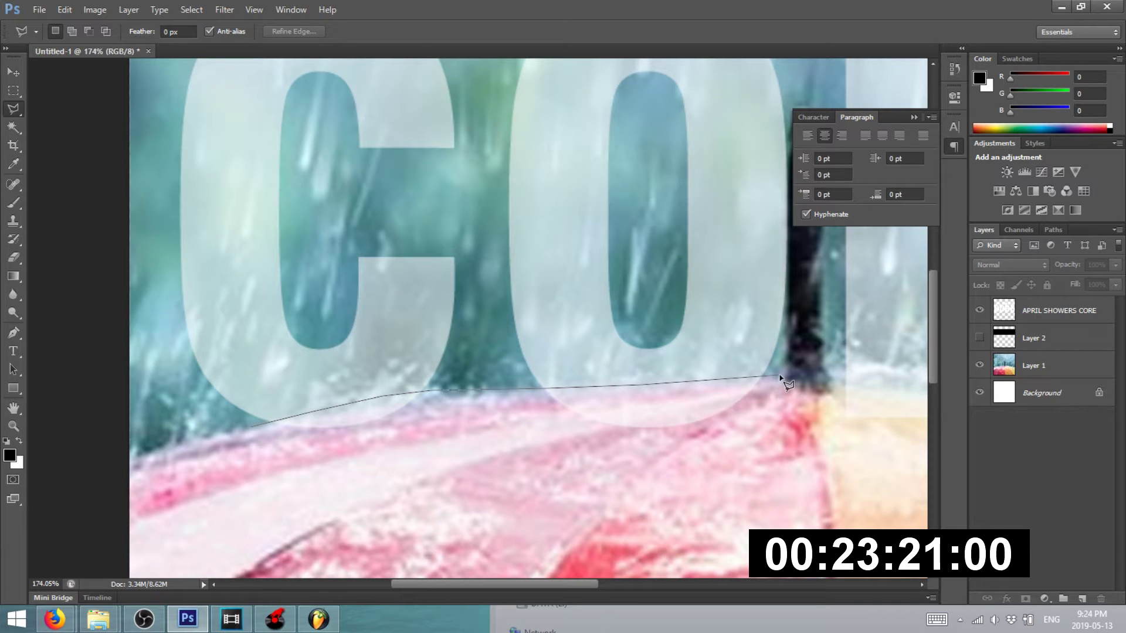
key("Escape")
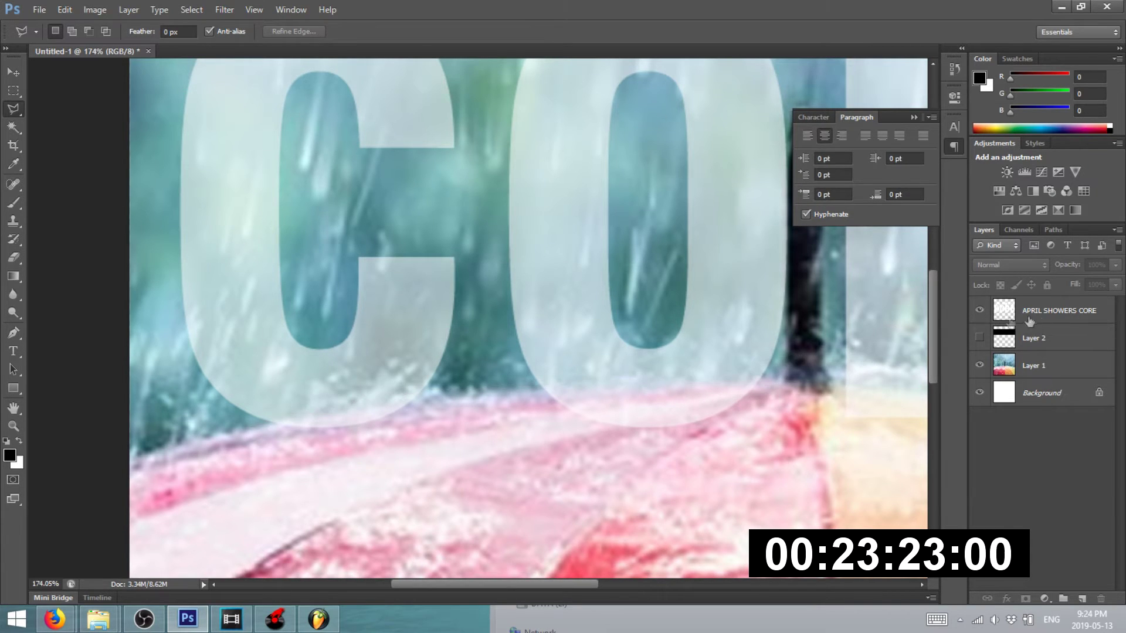
left_click(1047, 314)
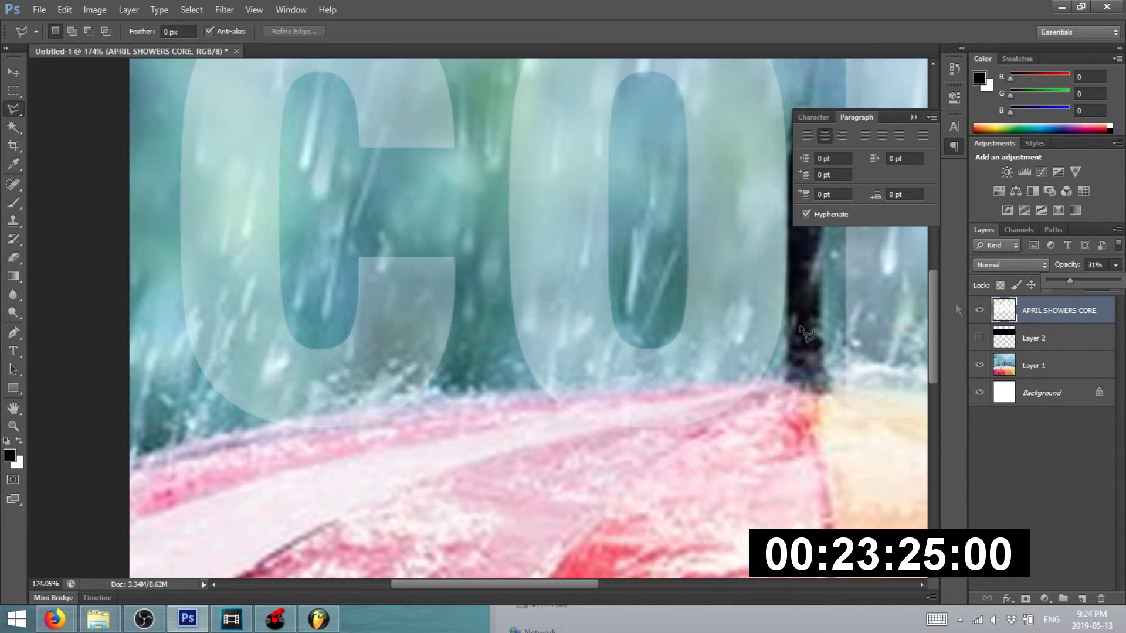
left_click(193, 447)
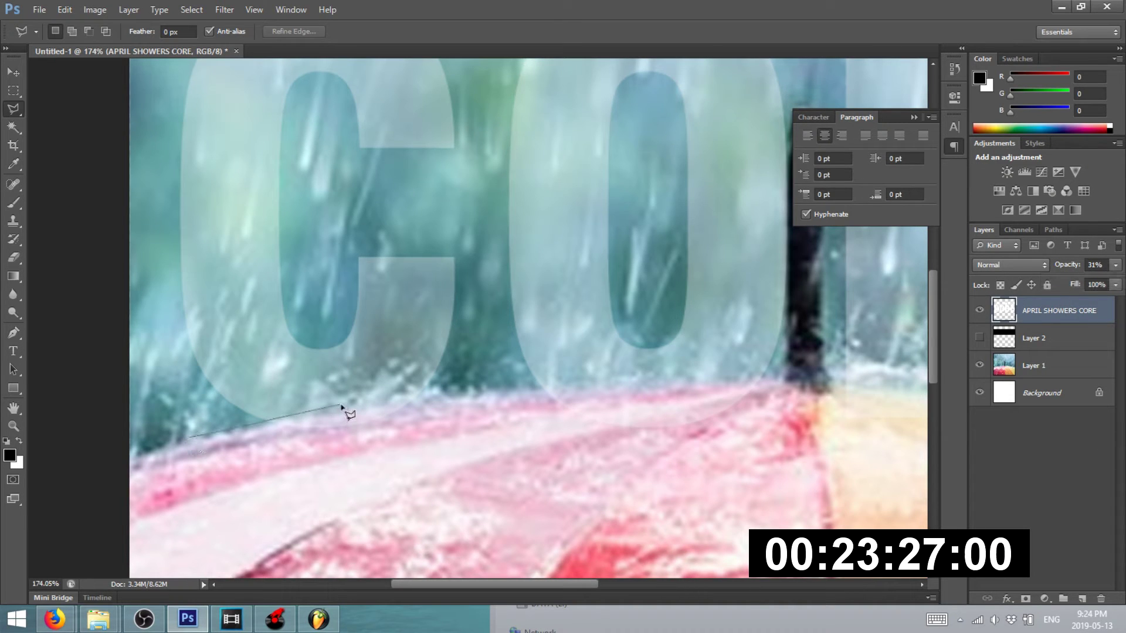
- Trace the umbrella rim with the Polygonal Lasso, delete the overlapping text, and deselect
left_click_drag(664, 382, 528, 380)
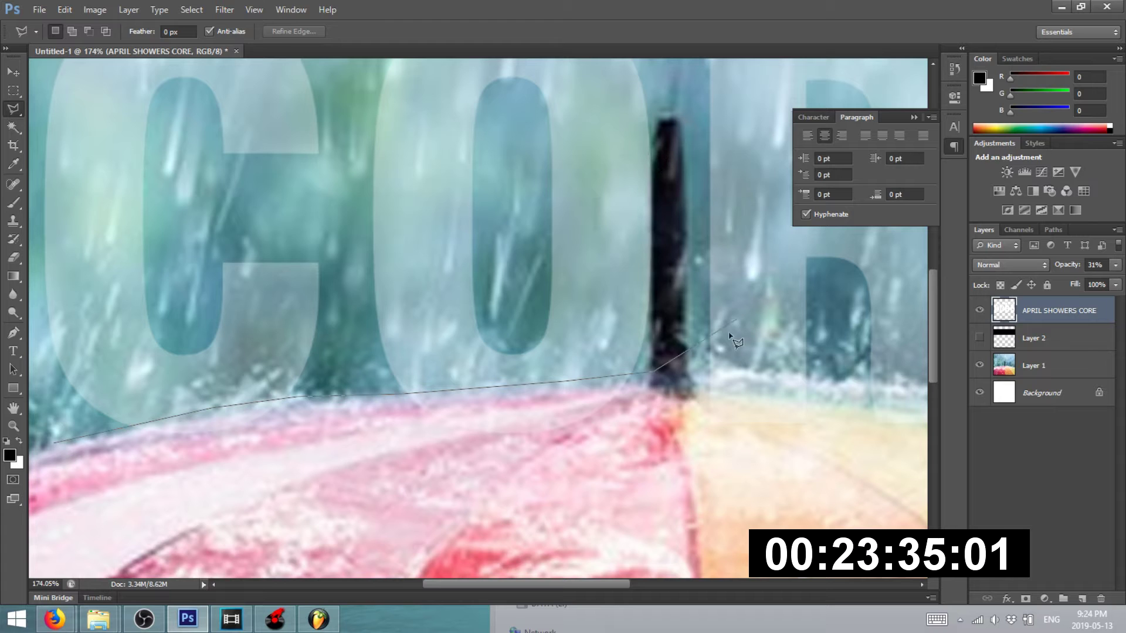
left_click_drag(718, 370, 573, 297)
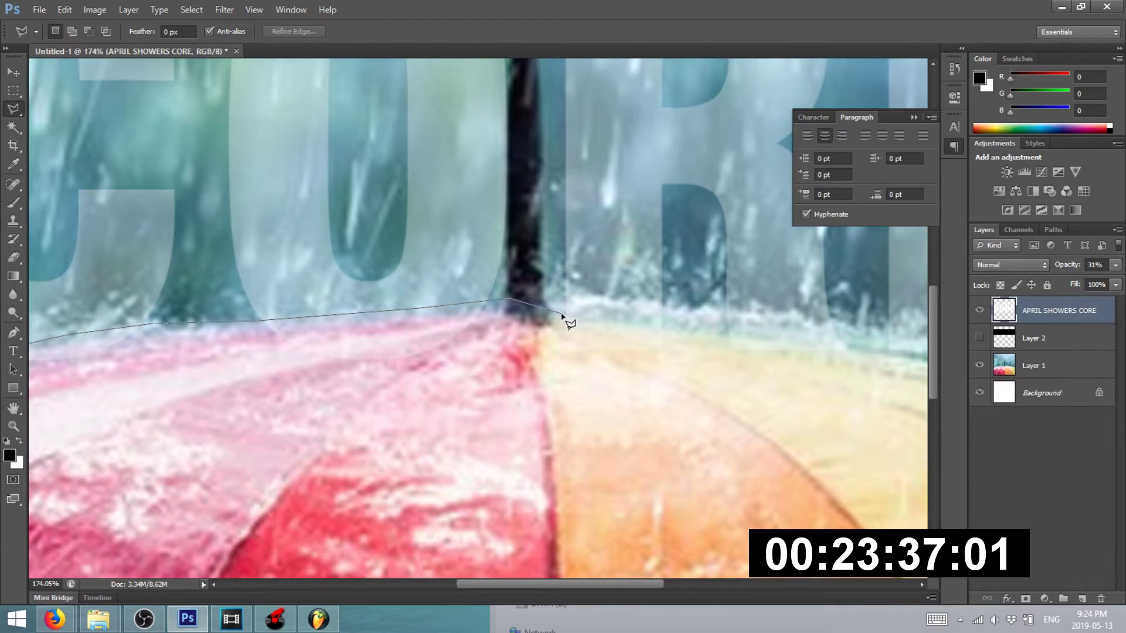
left_click(669, 303)
left_click_drag(827, 323, 607, 306)
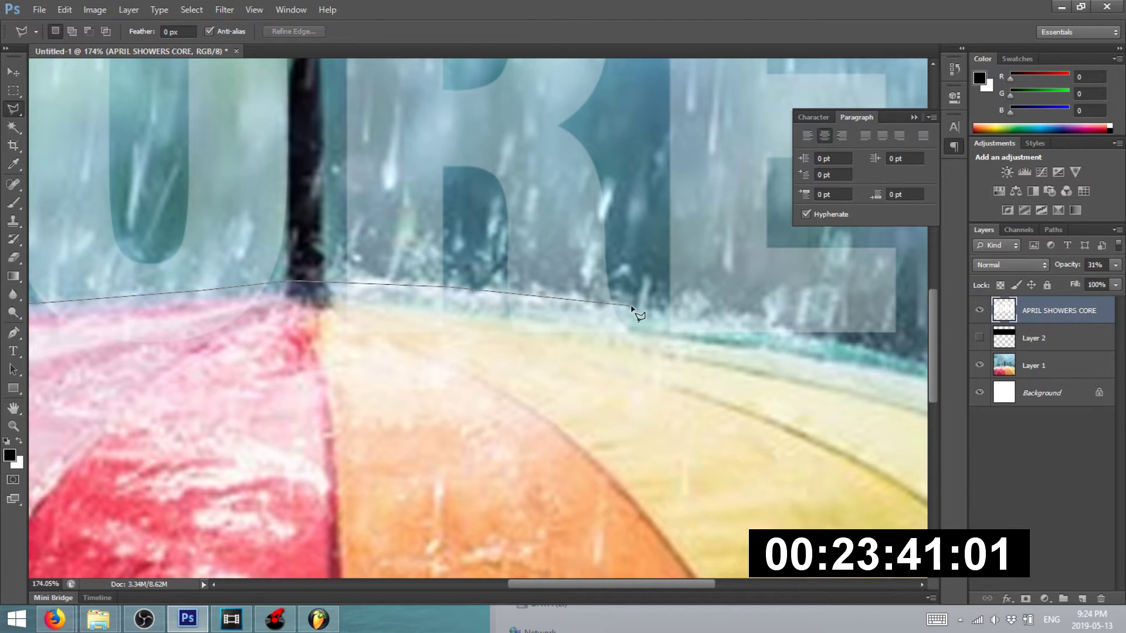
left_click_drag(718, 321, 608, 307)
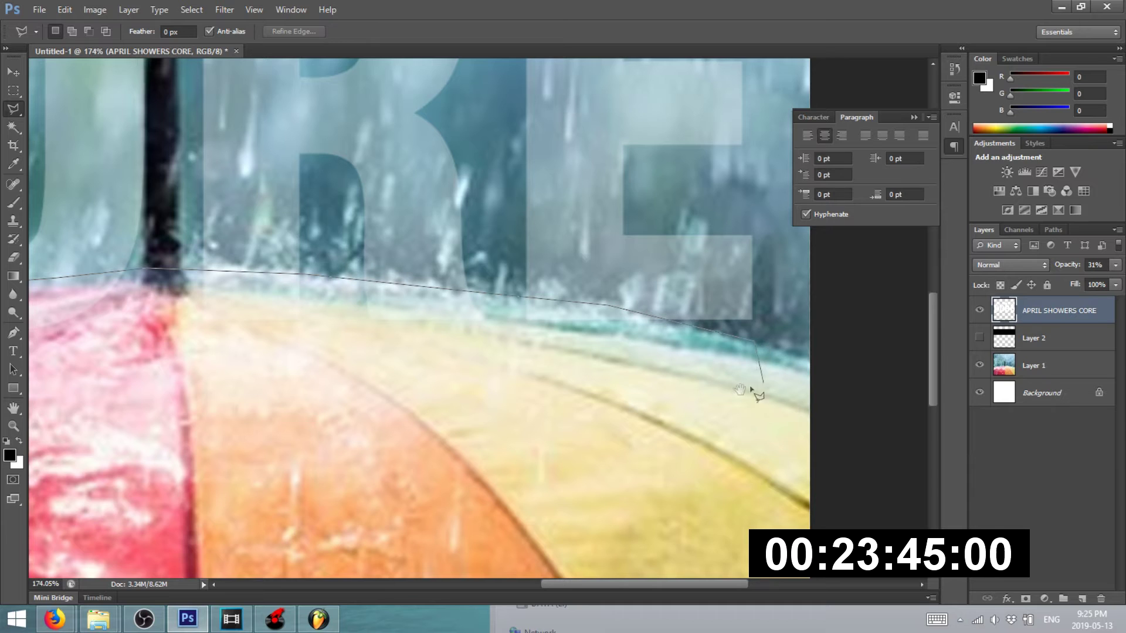
mouse_move(229, 438)
left_mouse_down()
mouse_move(583, 372)
mouse_move(974, 370)
left_mouse_up()
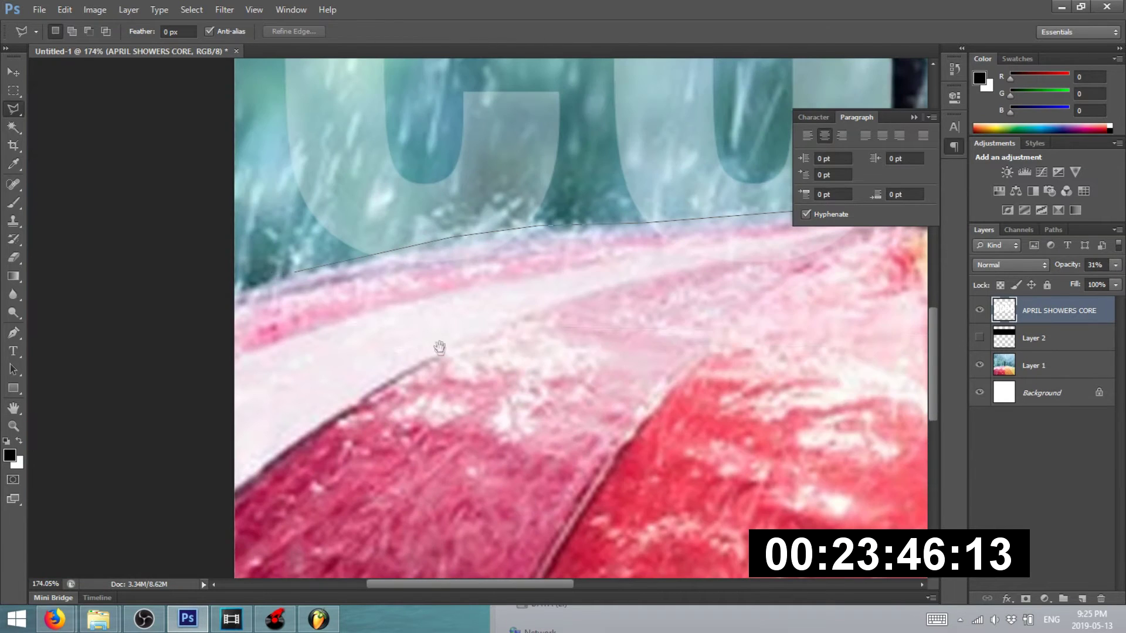
left_click(297, 275)
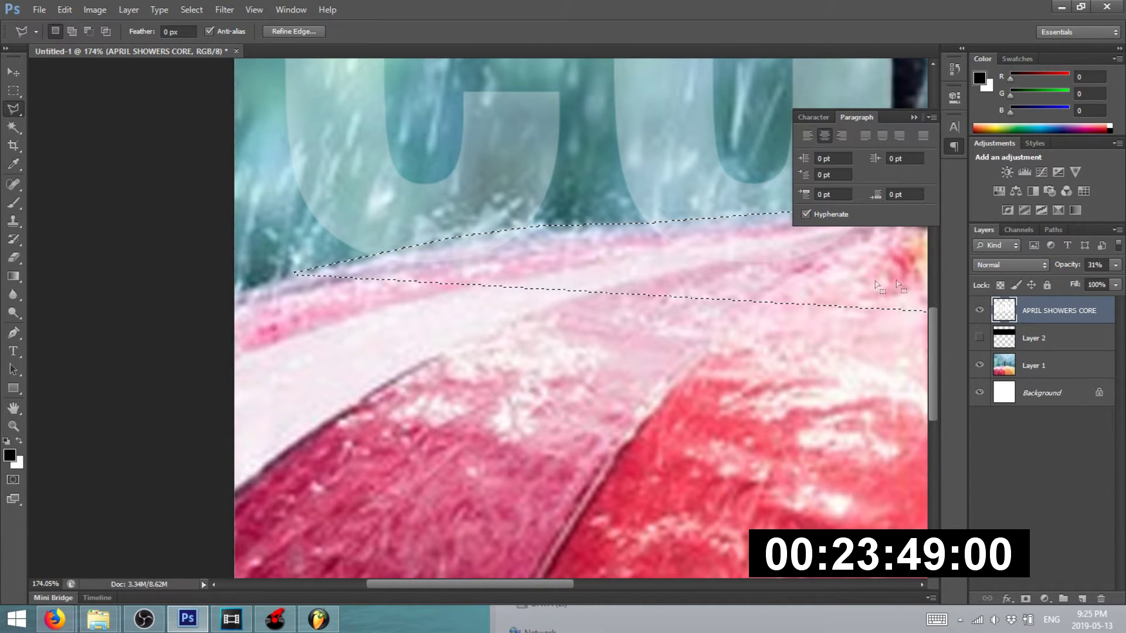
key("Delete")
key("ctrl+d")
scroll(533, 347, "down", 7)
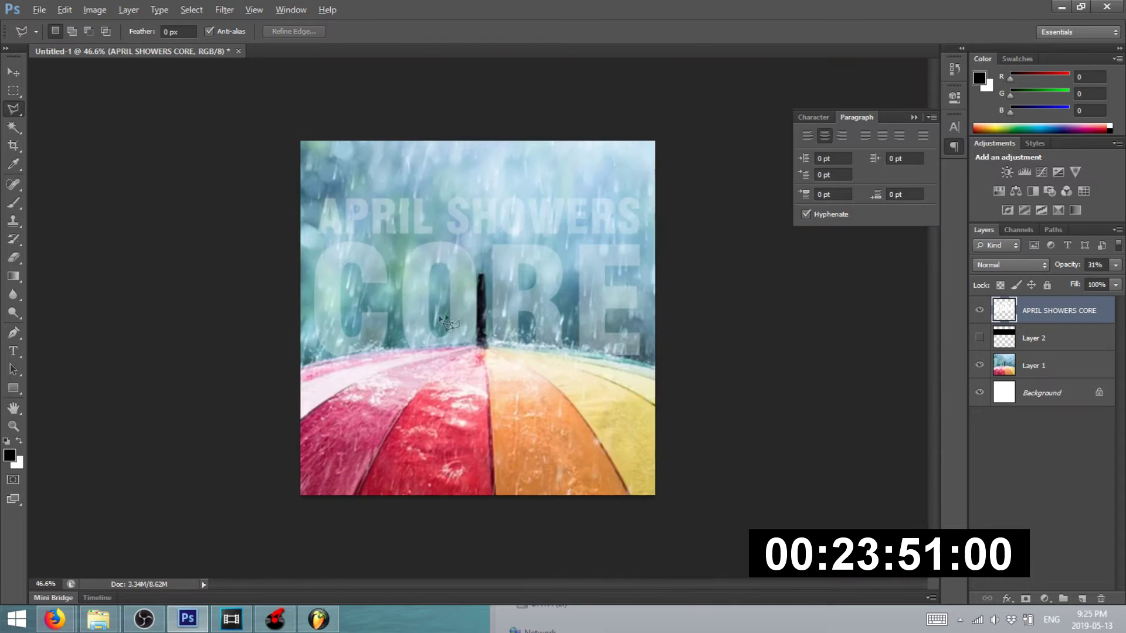
- Raise the title layer's opacity to 98% and clear the leftover selection line
left_click(1116, 265)
left_click_drag(1092, 280, 1120, 280)
left_click(770, 340)
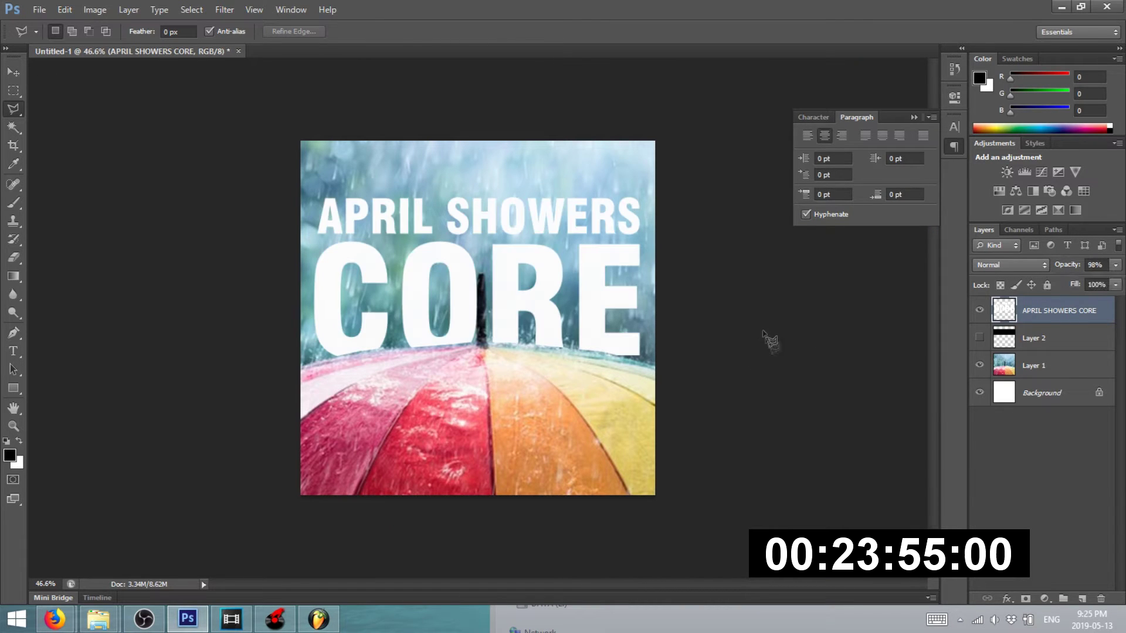
key("Escape")
scroll(438, 343, "up", 6)
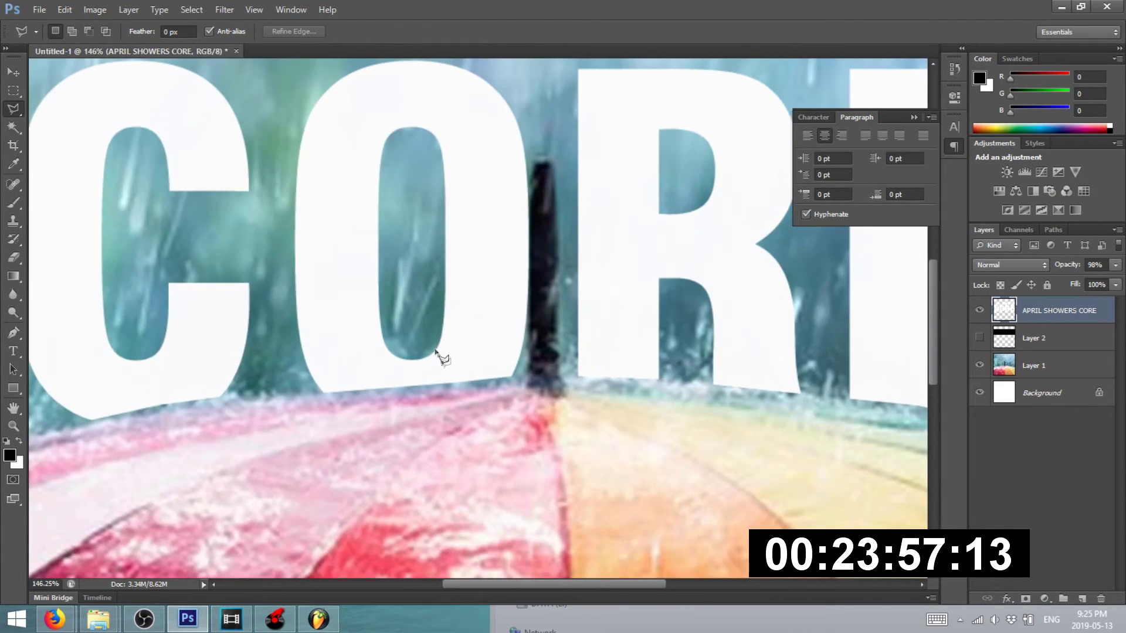
scroll(439, 351, "down", 4)
left_click(13, 71)
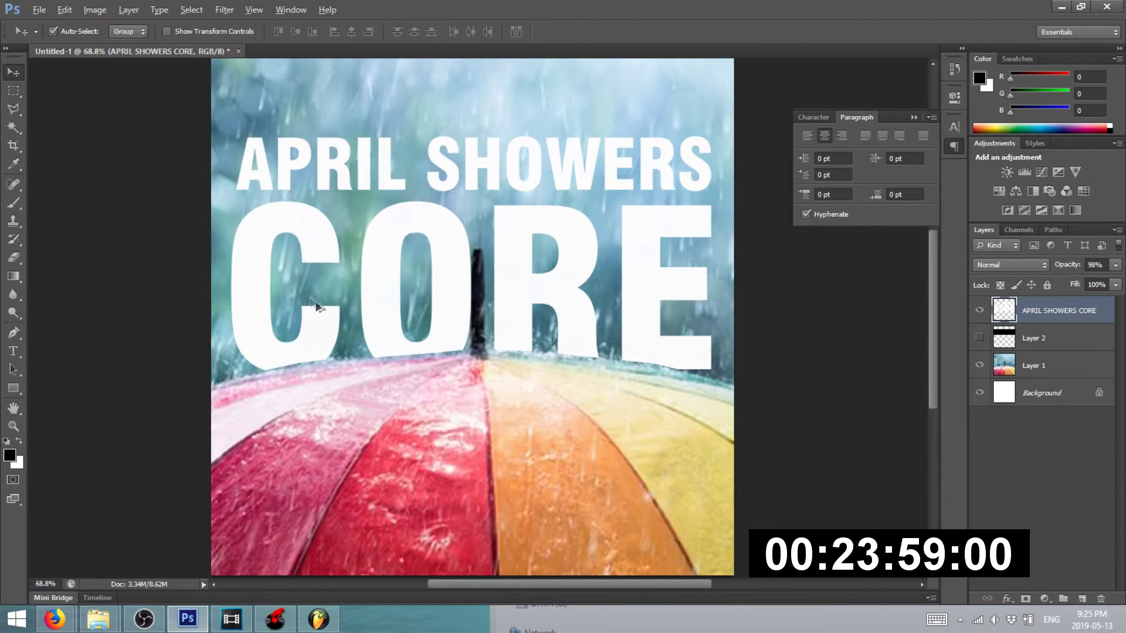
scroll(408, 311, "up", 2)
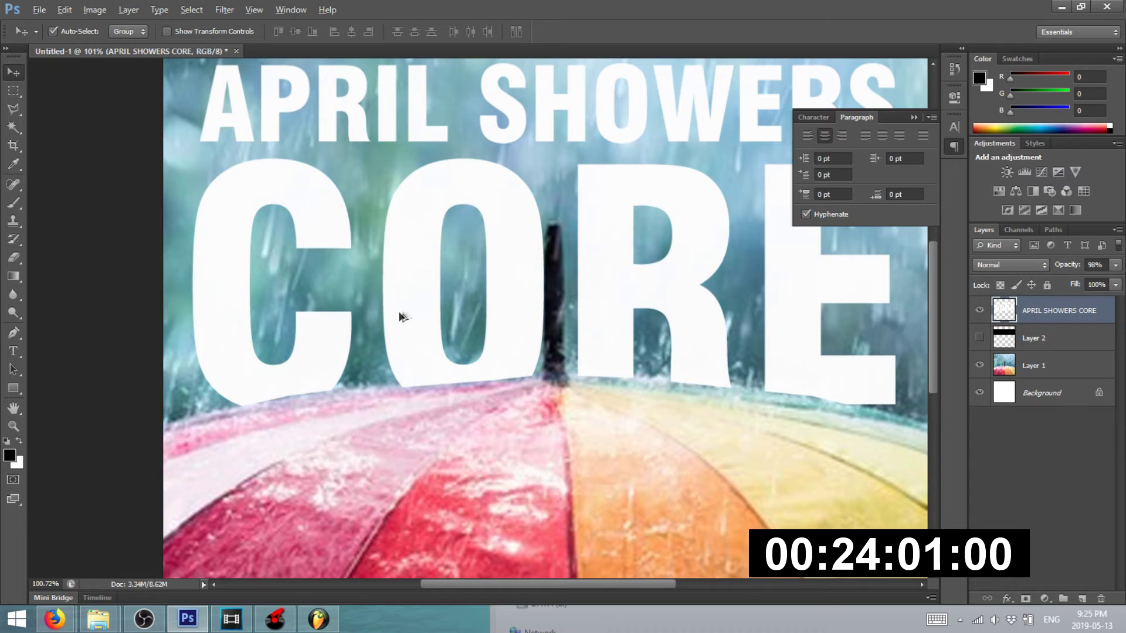
scroll(399, 311, "up", 2)
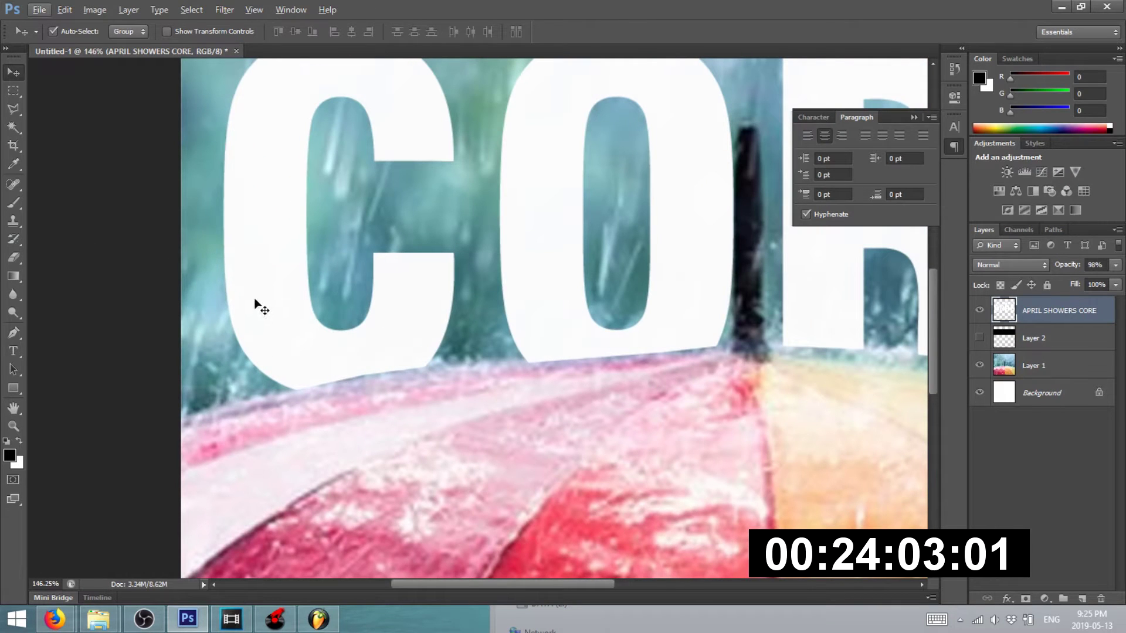
scroll(235, 312, "down", 1)
scroll(136, 338, "up", 2)
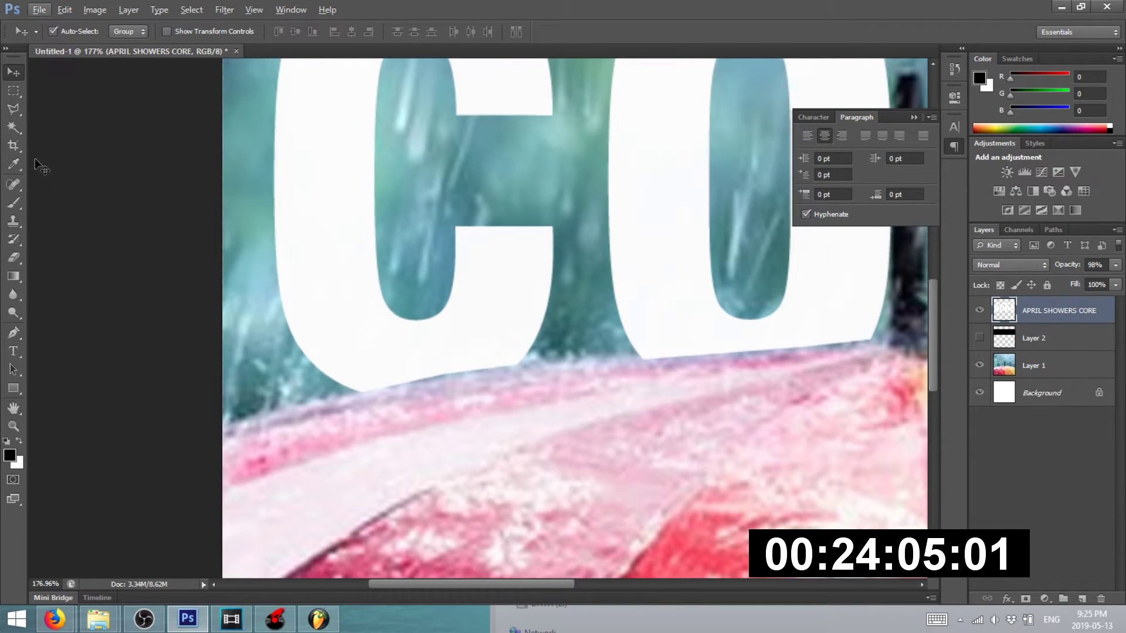
- Set up the Eraser with a 135 px brush
left_click(14, 257)
left_click(71, 32)
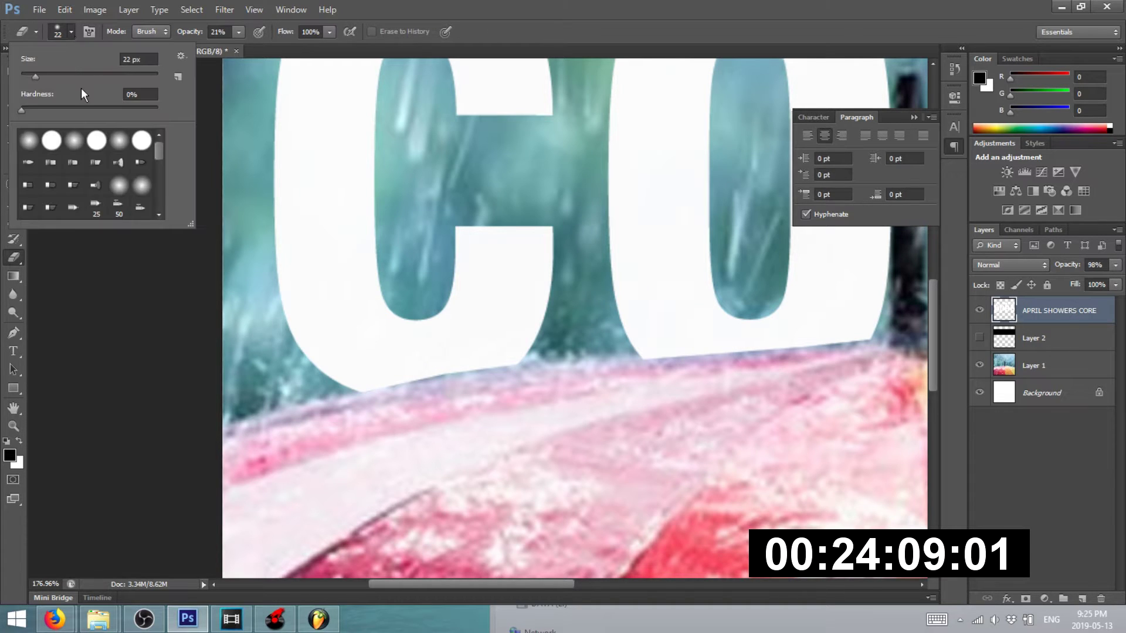
left_click(86, 75)
left_click(352, 449)
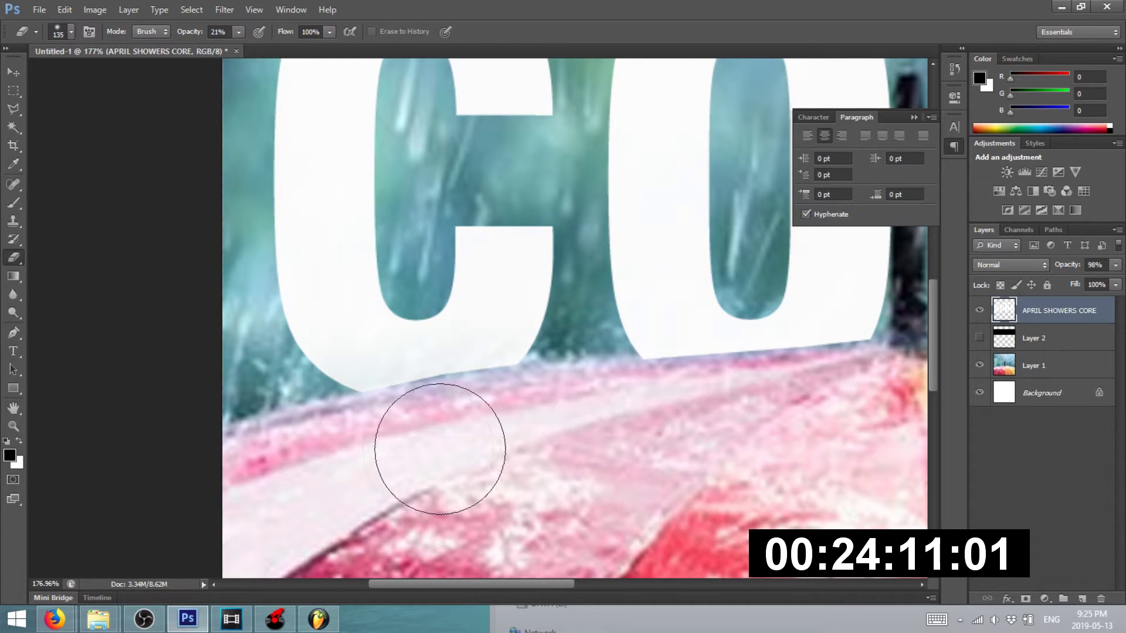
scroll(327, 420, "down", 4)
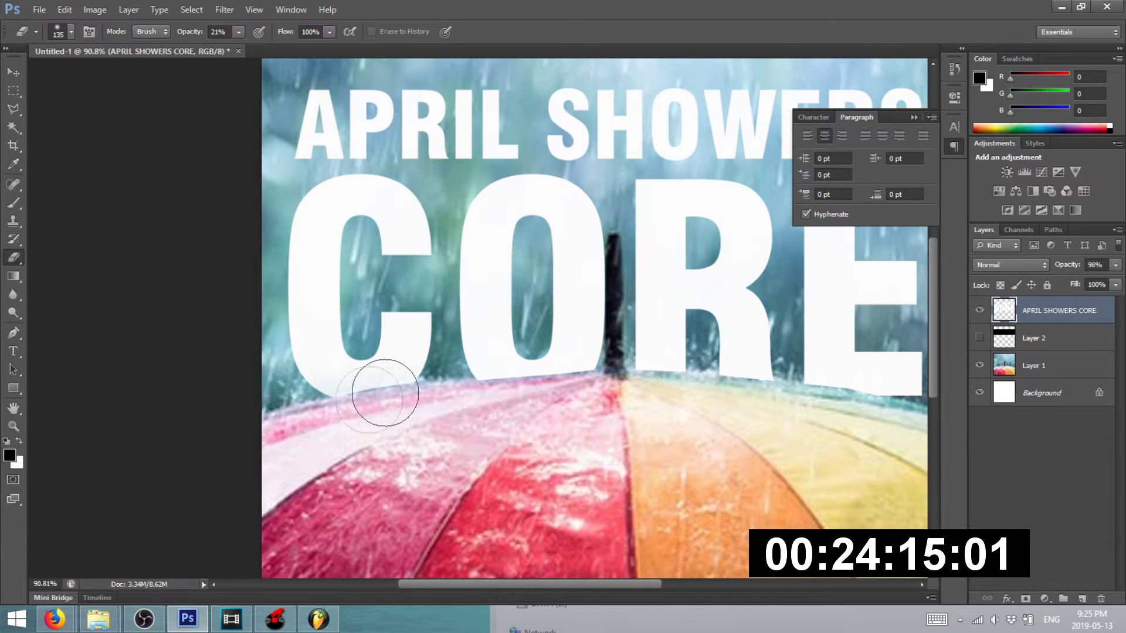
- Softly erase the bottom edges of the O, R and E in CORE
mouse_move(512, 411)
left_mouse_down()
mouse_move(600, 402)
mouse_move(444, 402)
mouse_move(722, 405)
left_mouse_up()
scroll(356, 383, "down", 5)
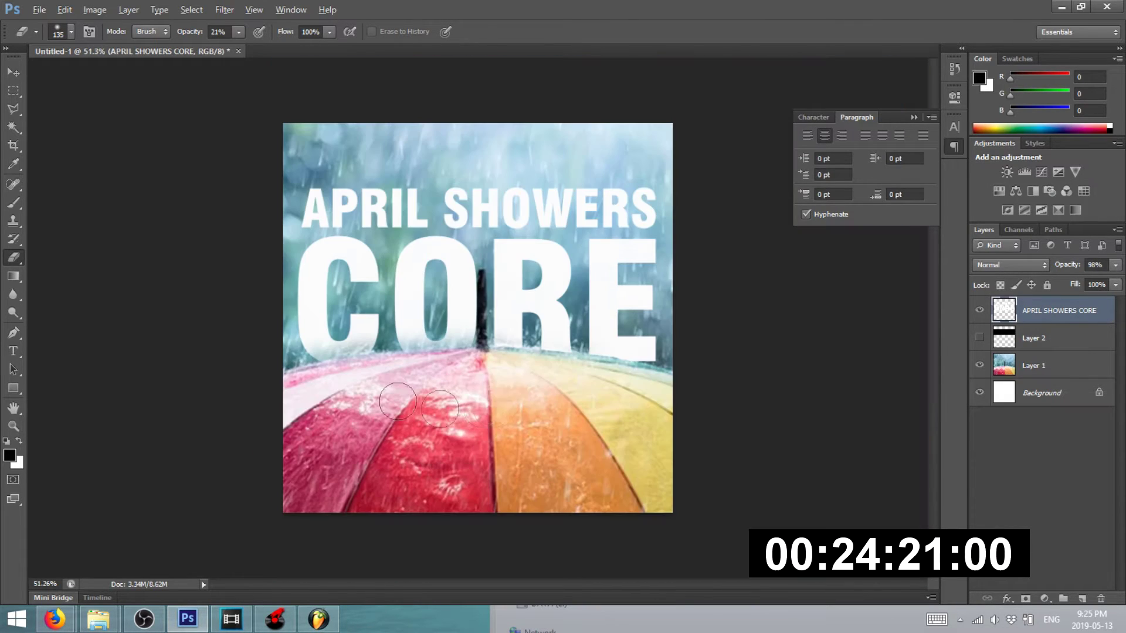
mouse_move(519, 365)
left_mouse_down()
mouse_move(713, 369)
mouse_move(563, 366)
mouse_move(679, 378)
mouse_move(689, 377)
mouse_move(447, 361)
mouse_move(600, 367)
mouse_move(567, 353)
mouse_move(390, 357)
mouse_move(487, 359)
mouse_move(290, 382)
mouse_move(545, 361)
mouse_move(631, 370)
mouse_move(663, 388)
mouse_move(634, 379)
left_mouse_up()
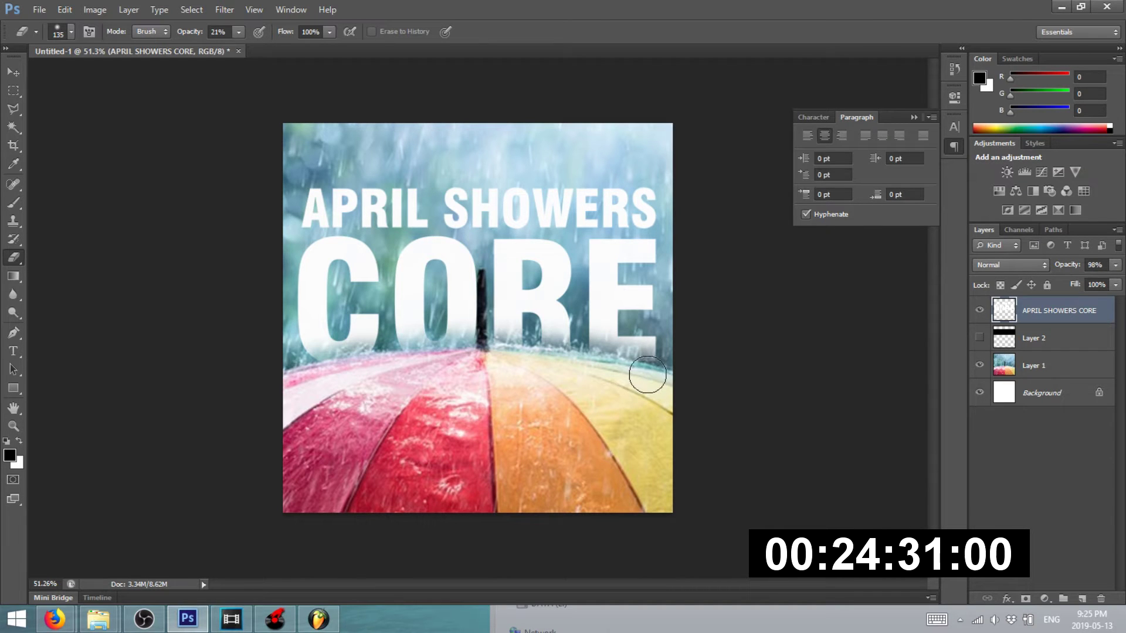
scroll(558, 358, "down", 5)
scroll(568, 319, "up", 5)
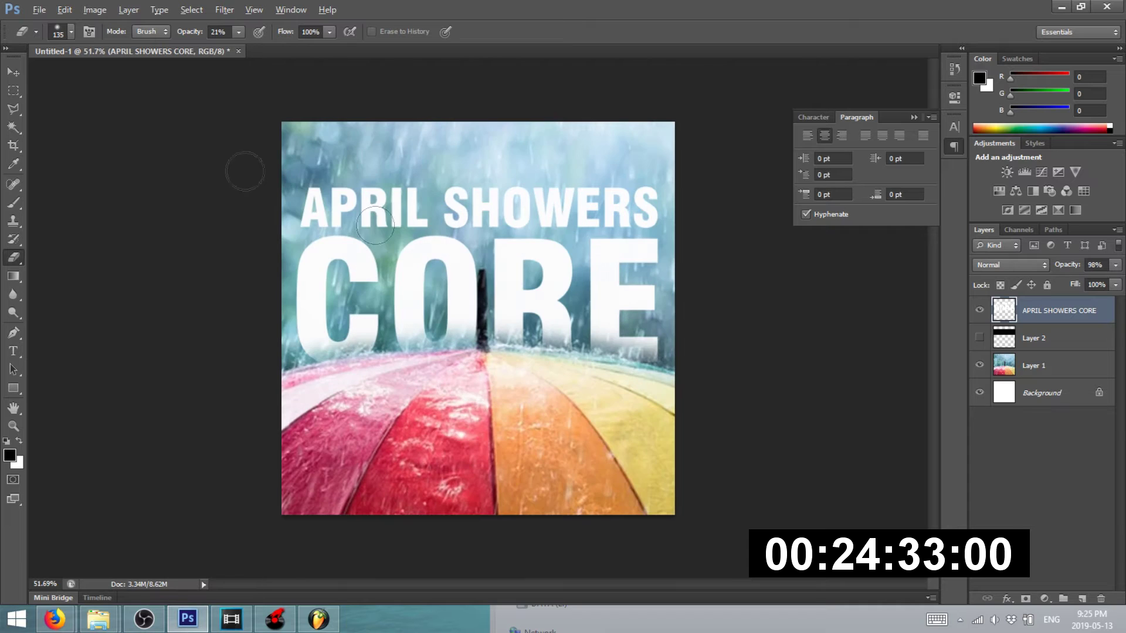
left_click(7, 76)
left_click(246, 126)
scroll(374, 146, "up", 5)
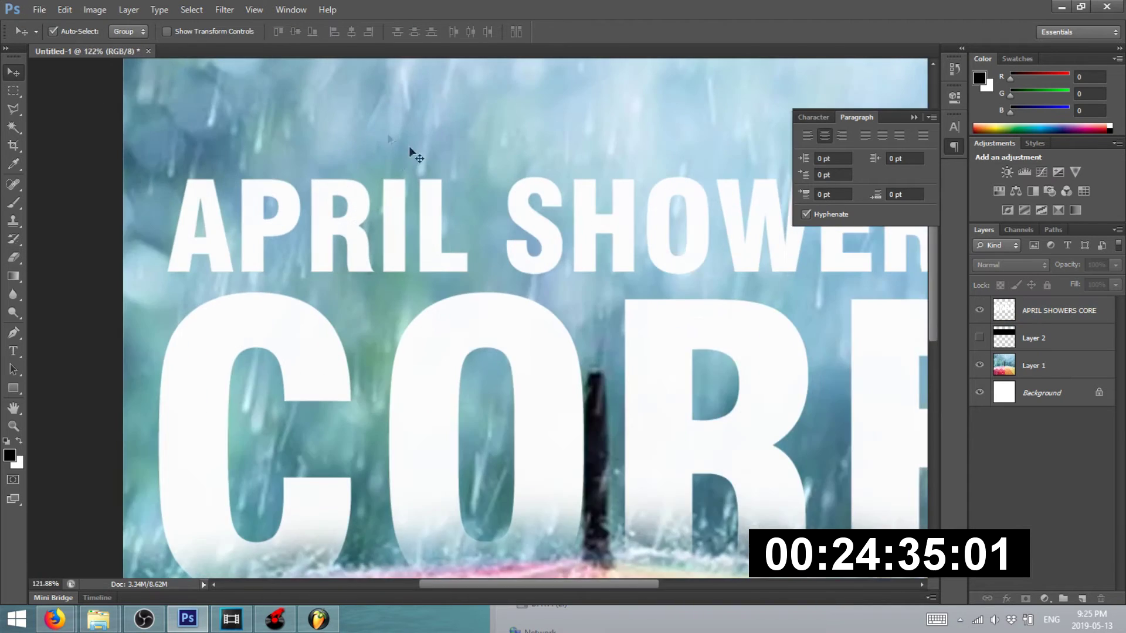
scroll(387, 167, "down", 7)
- Search Google Images for 'rain effect png transparent' in a private Firefox tab
left_click(54, 619)
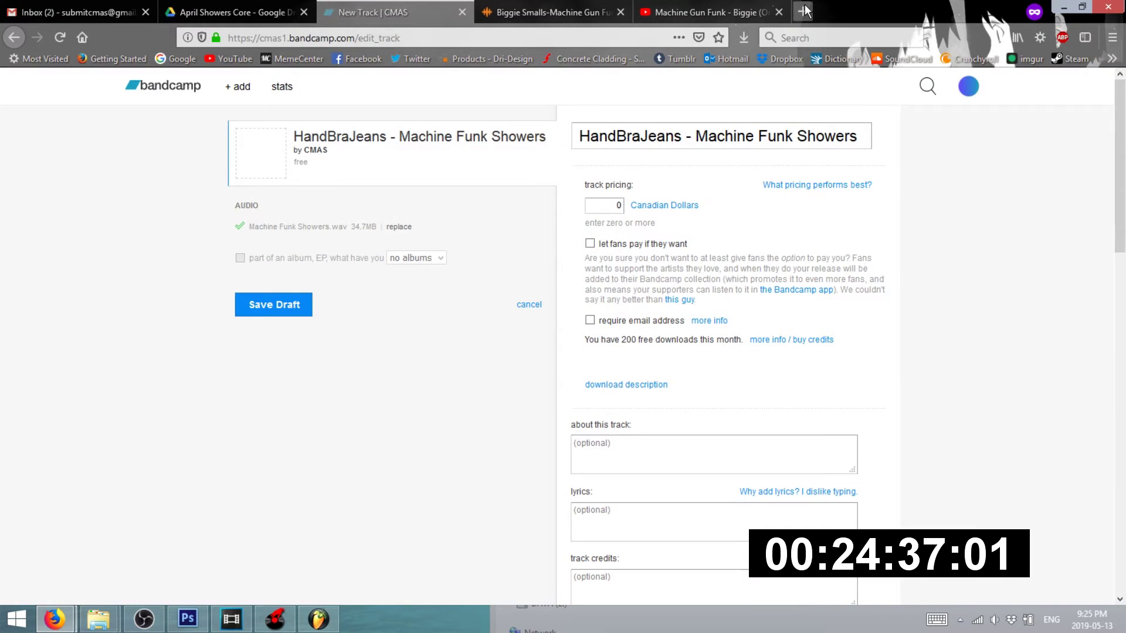
left_click(802, 12)
type("rain effect")
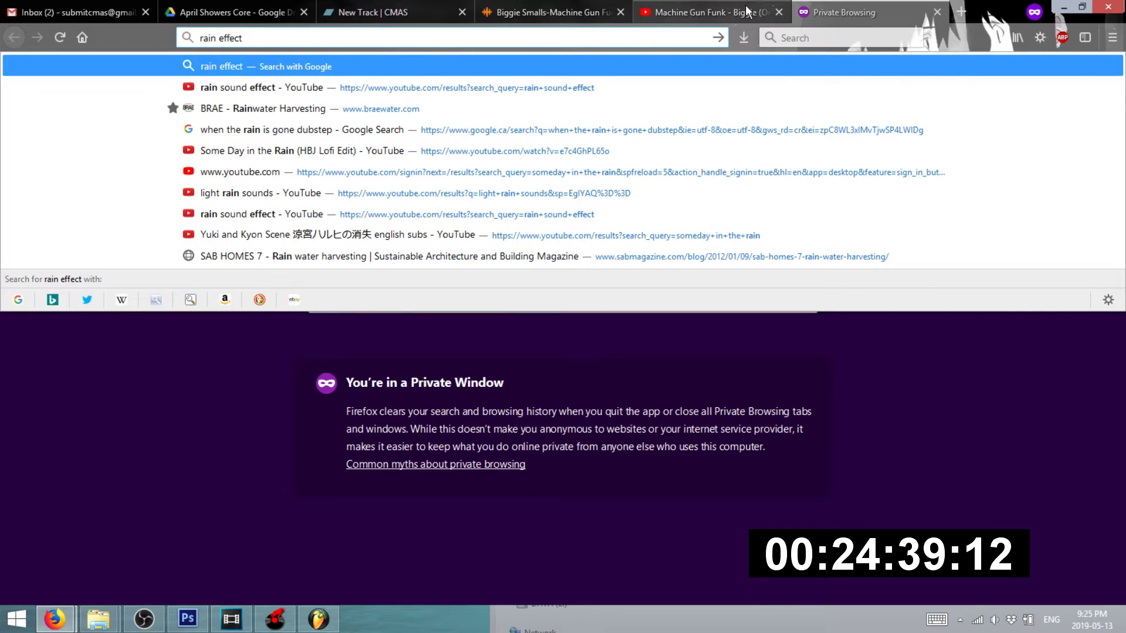
key("Return")
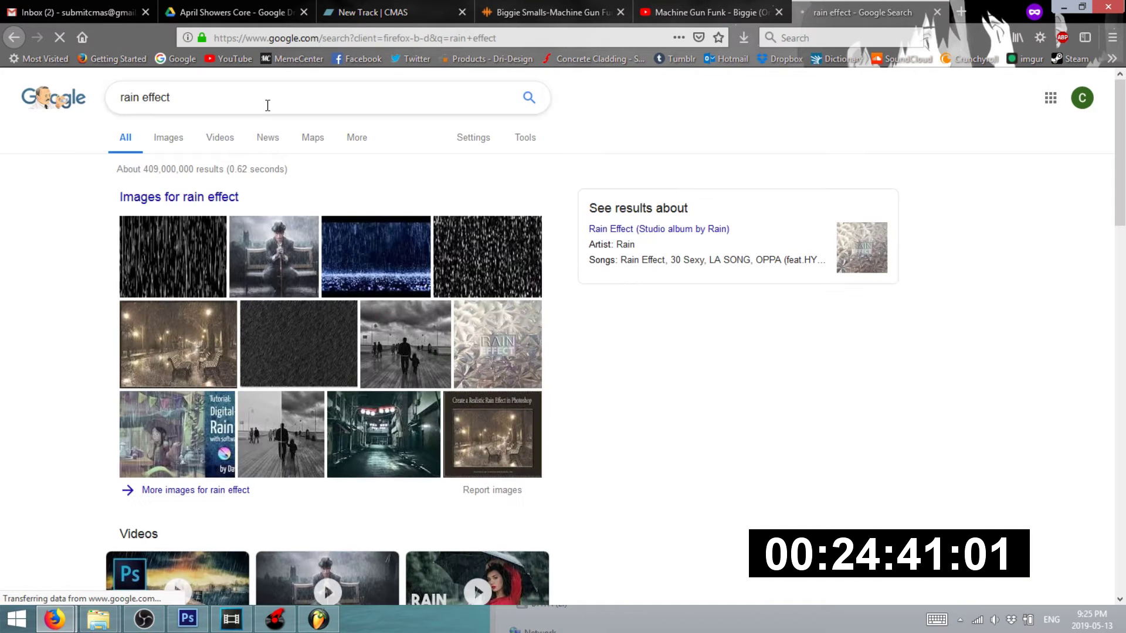
type("png")
key("Return")
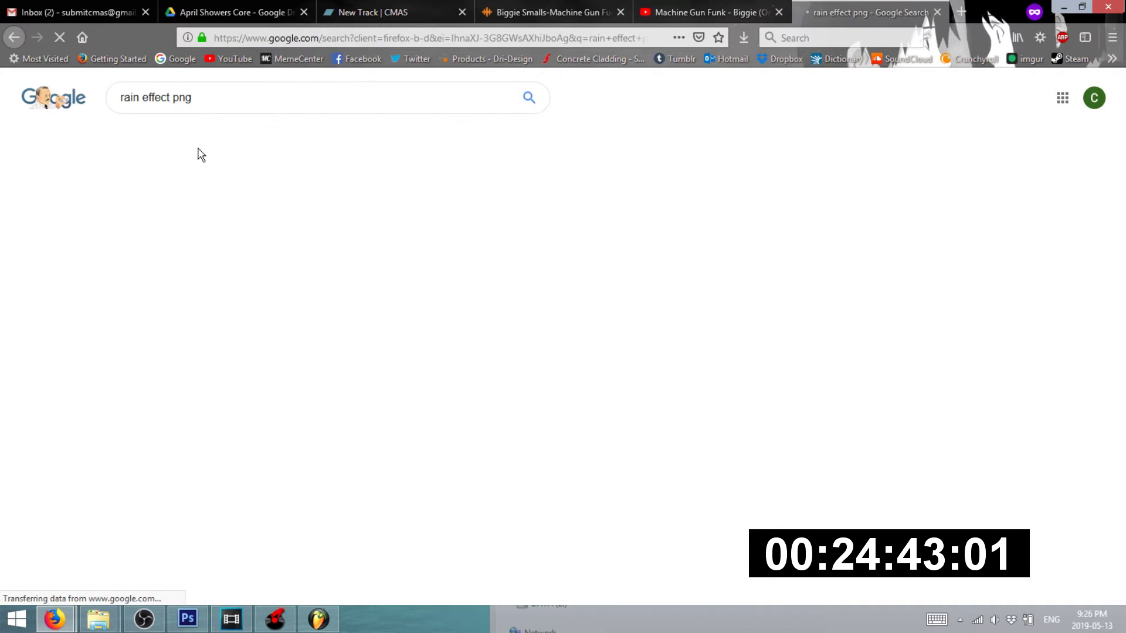
left_click(212, 100)
type("transparent")
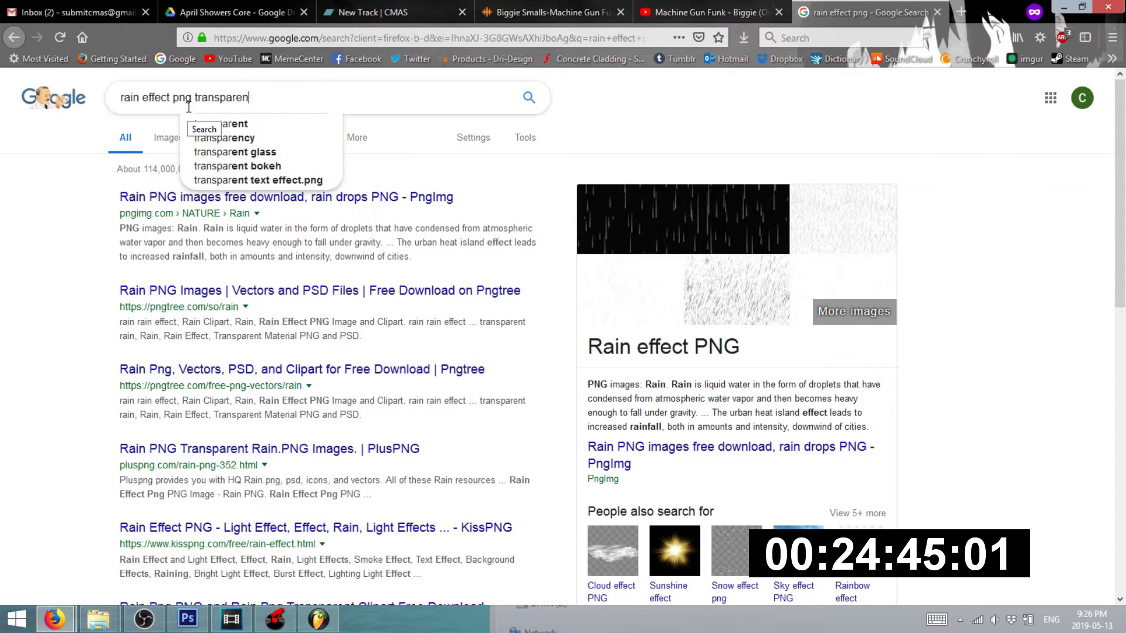
key("Return")
left_click(169, 138)
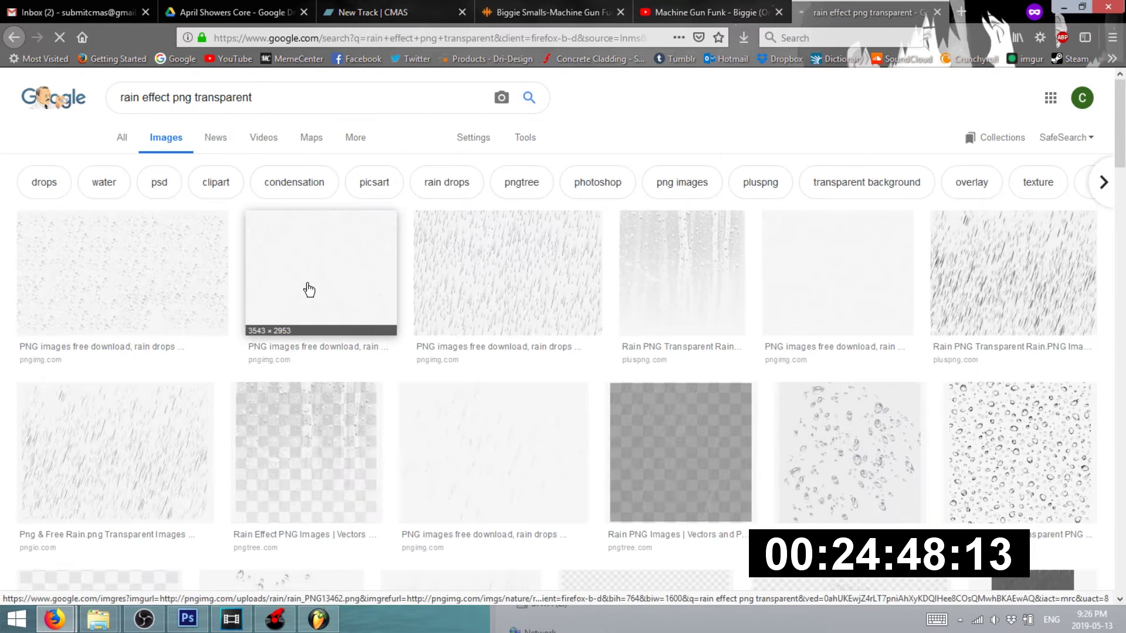
- Try saving the second rain image's preview to the aPRIL SHOWERS folder, then cancel
left_click(304, 289)
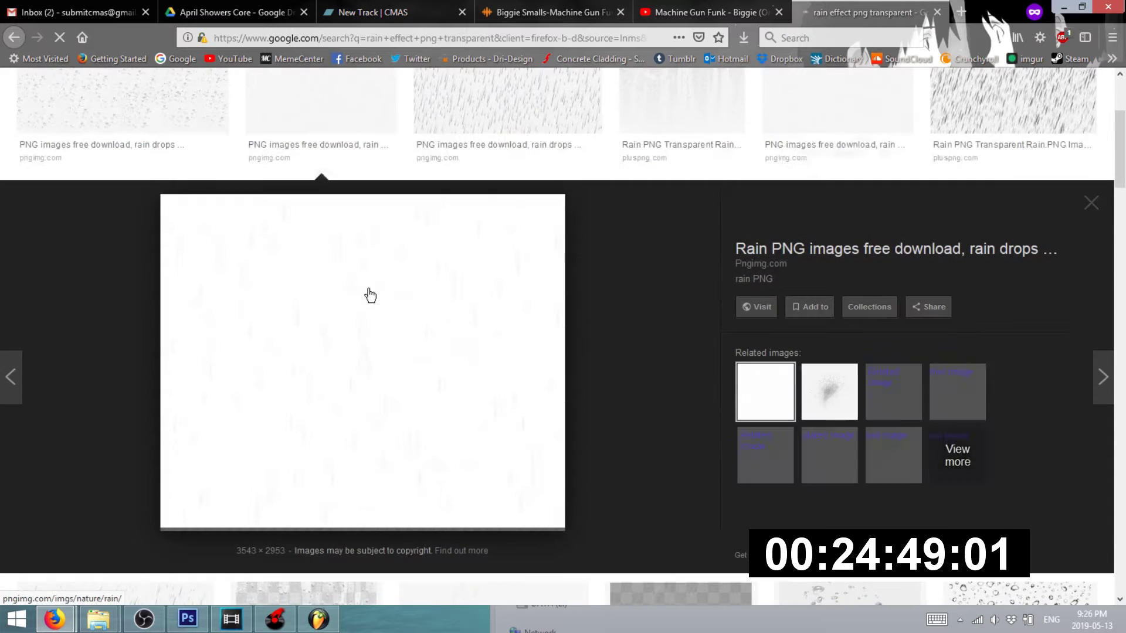
right_click(370, 295)
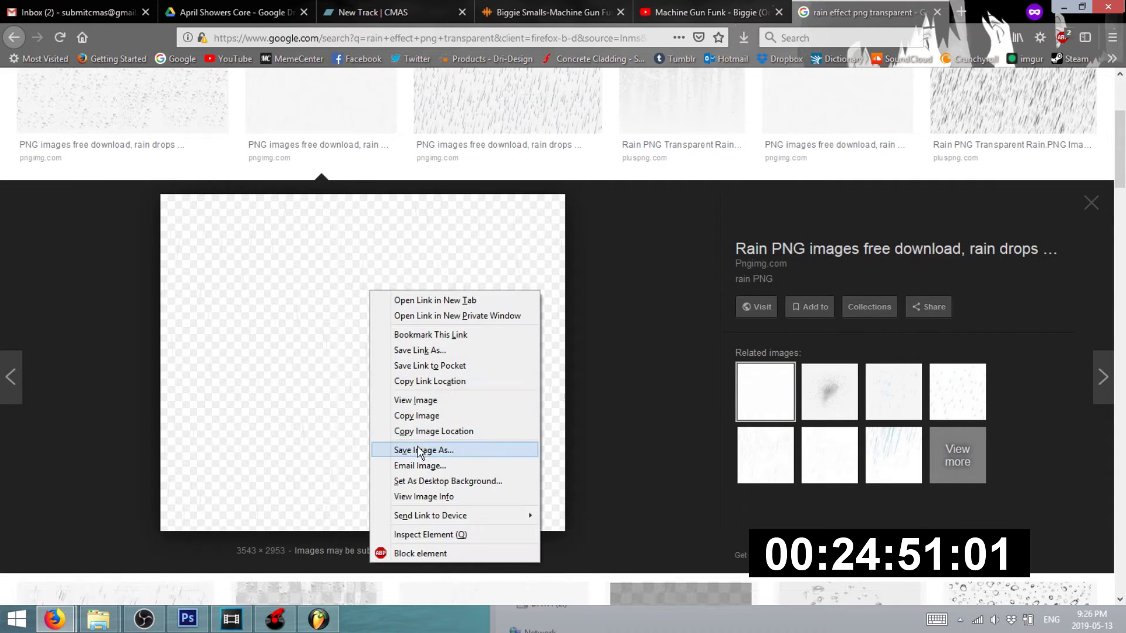
left_click(426, 448)
left_click(75, 248)
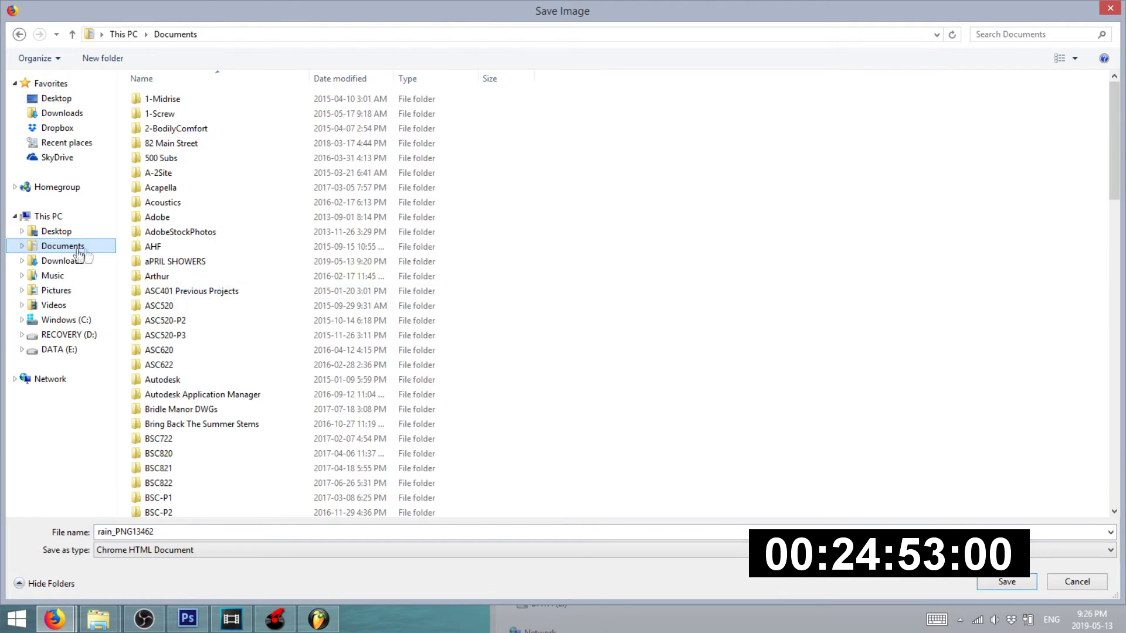
double_click(176, 262)
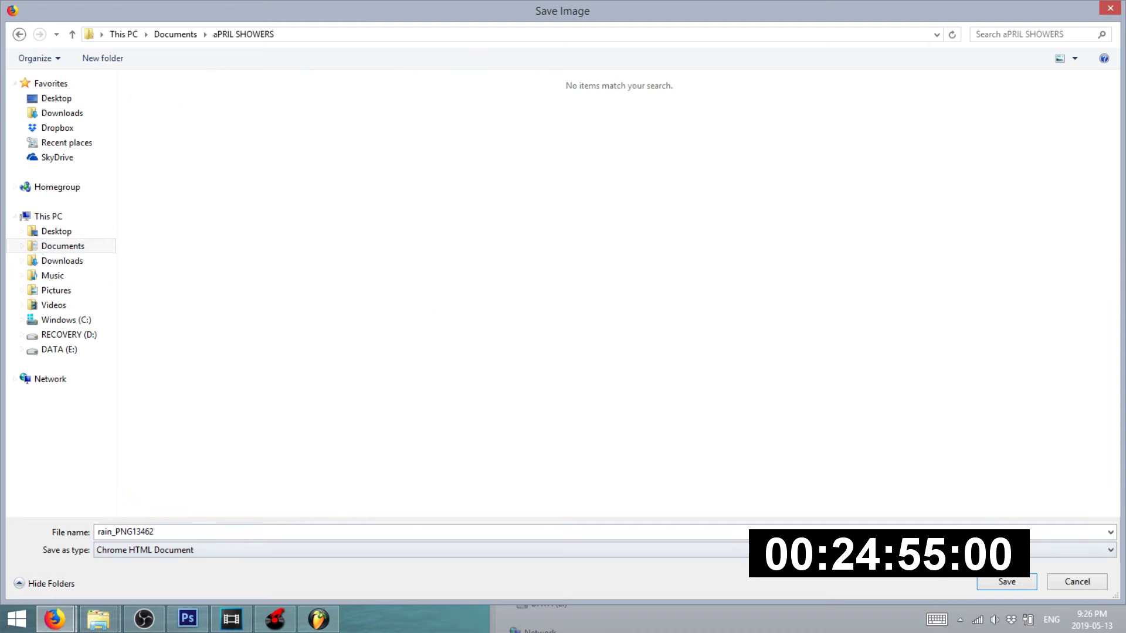
left_click(363, 551)
left_click(360, 549)
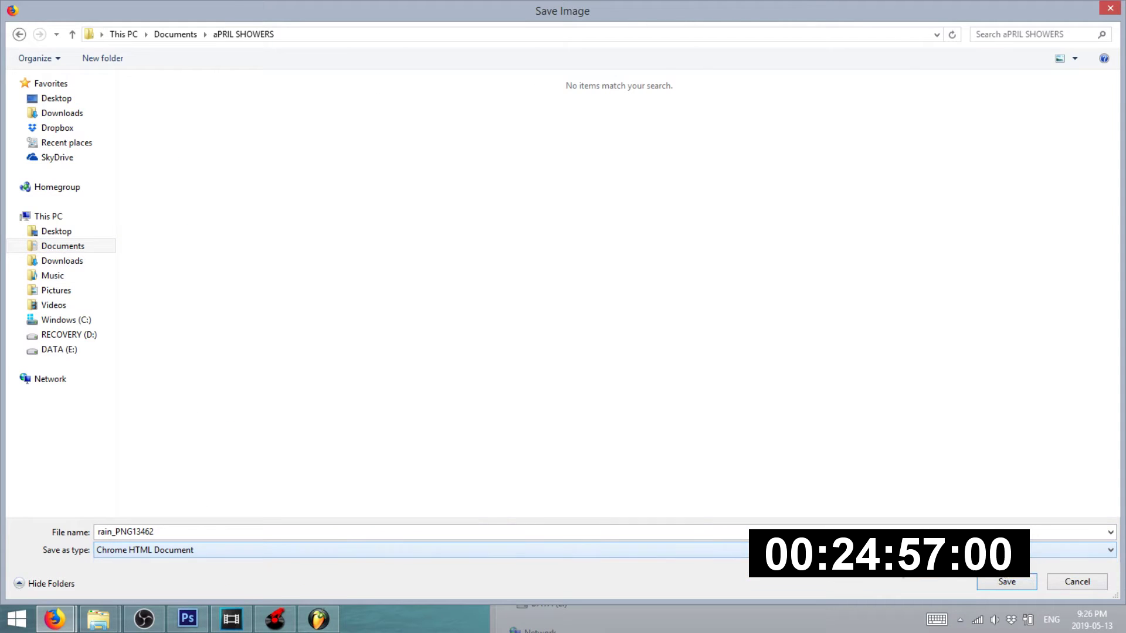
left_click(1077, 582)
- Save the full-size rain_PNG13462.png into Documents\aPRIL SHOWERS
right_click(430, 329)
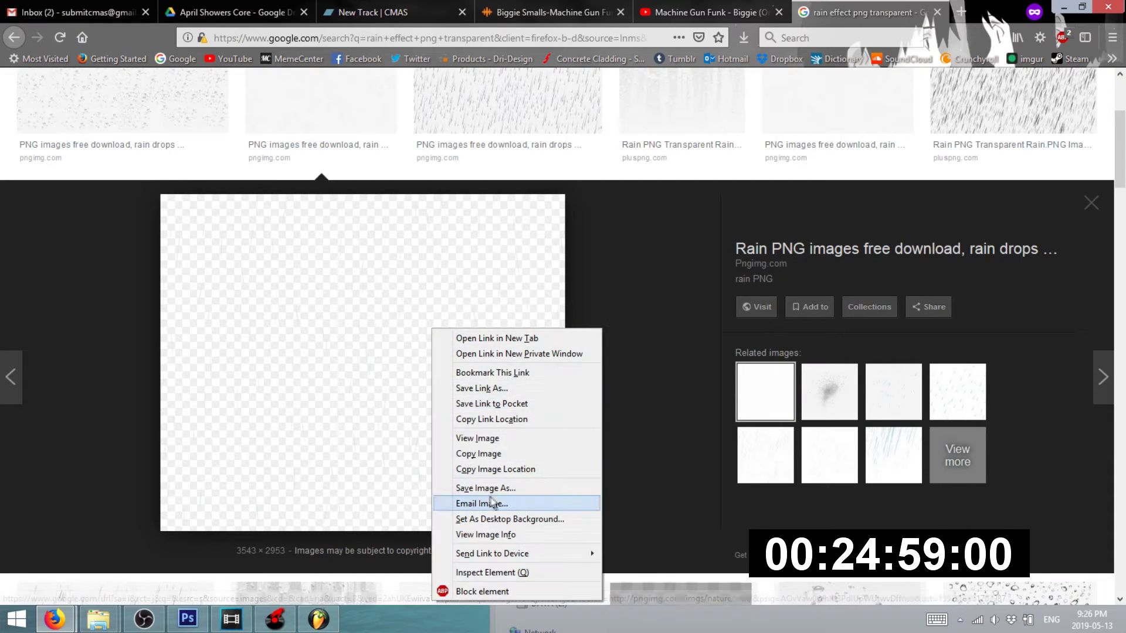
left_click(508, 438)
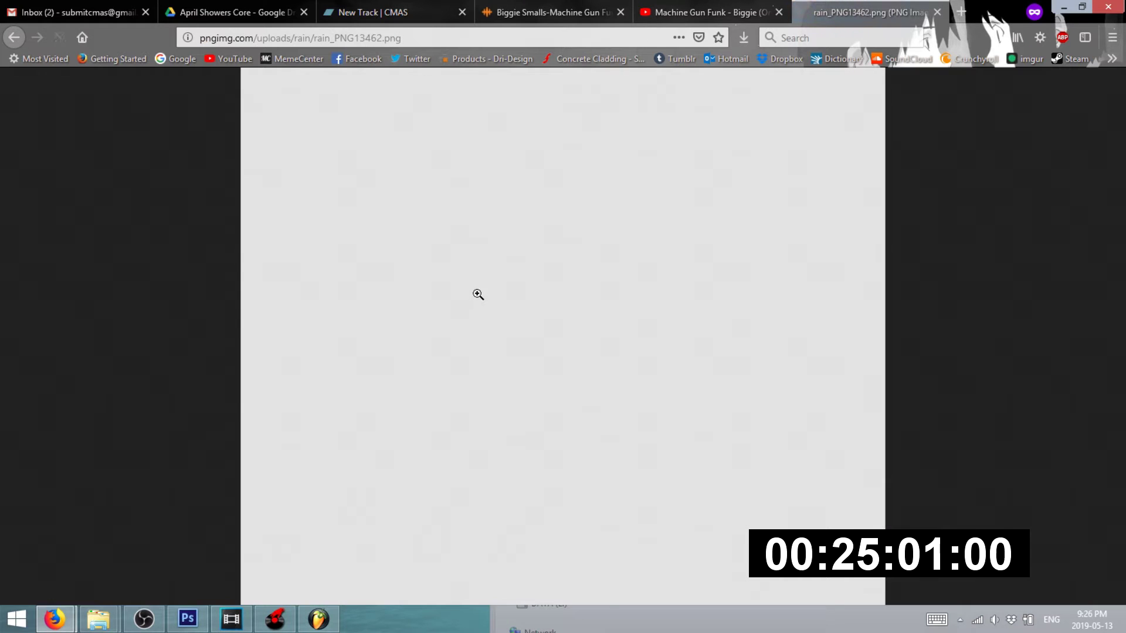
right_click(478, 292)
left_click(531, 339)
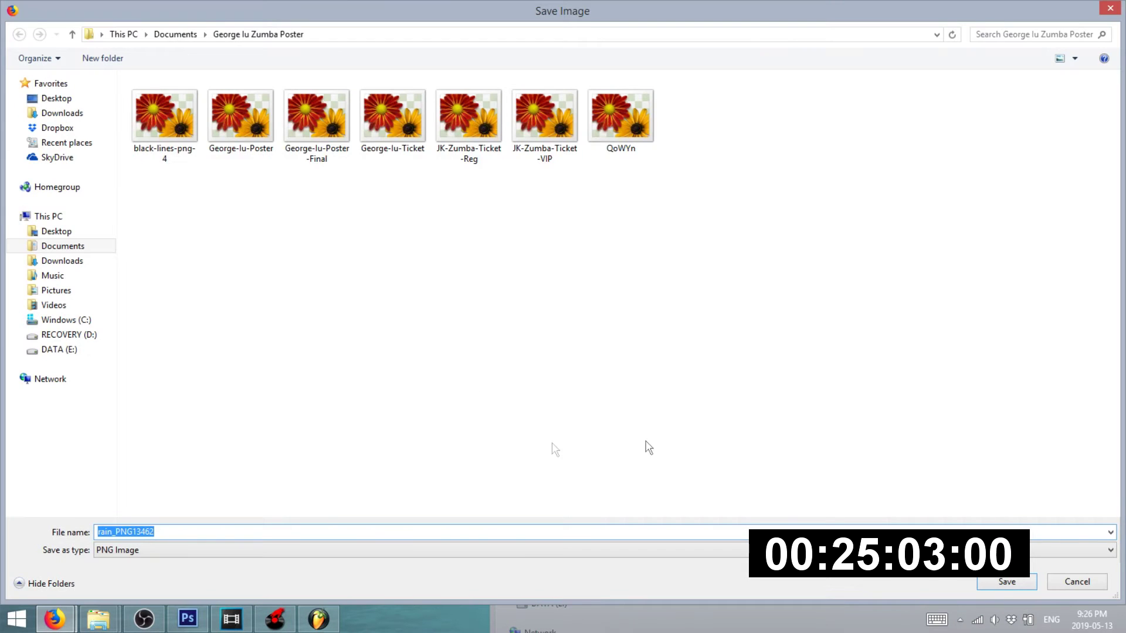
left_click(63, 245)
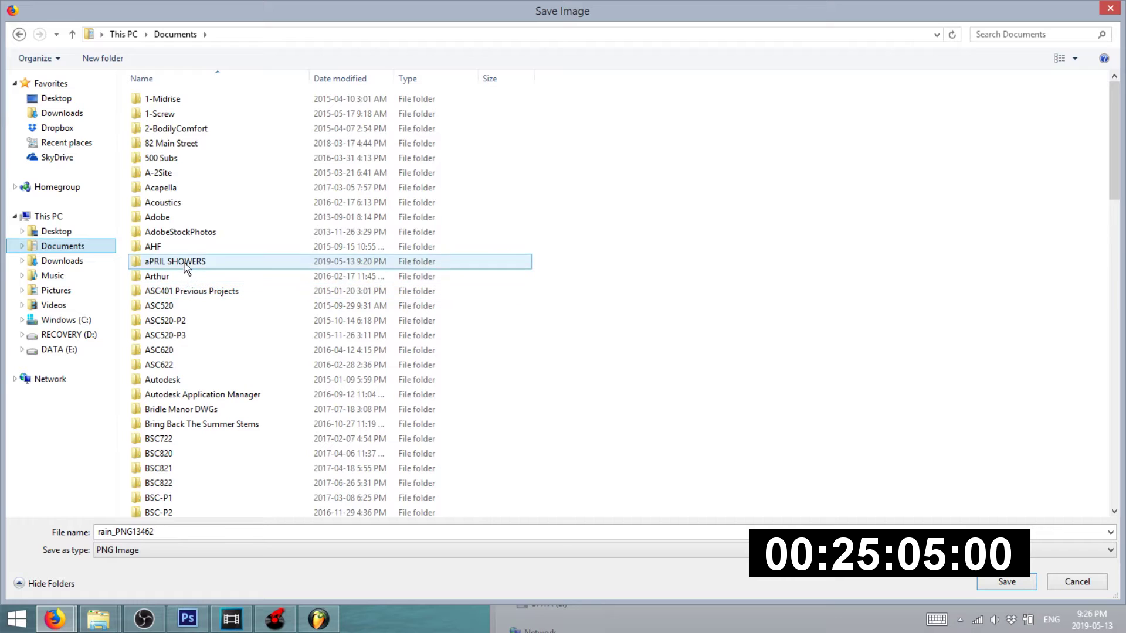
double_click(241, 263)
left_click(1019, 582)
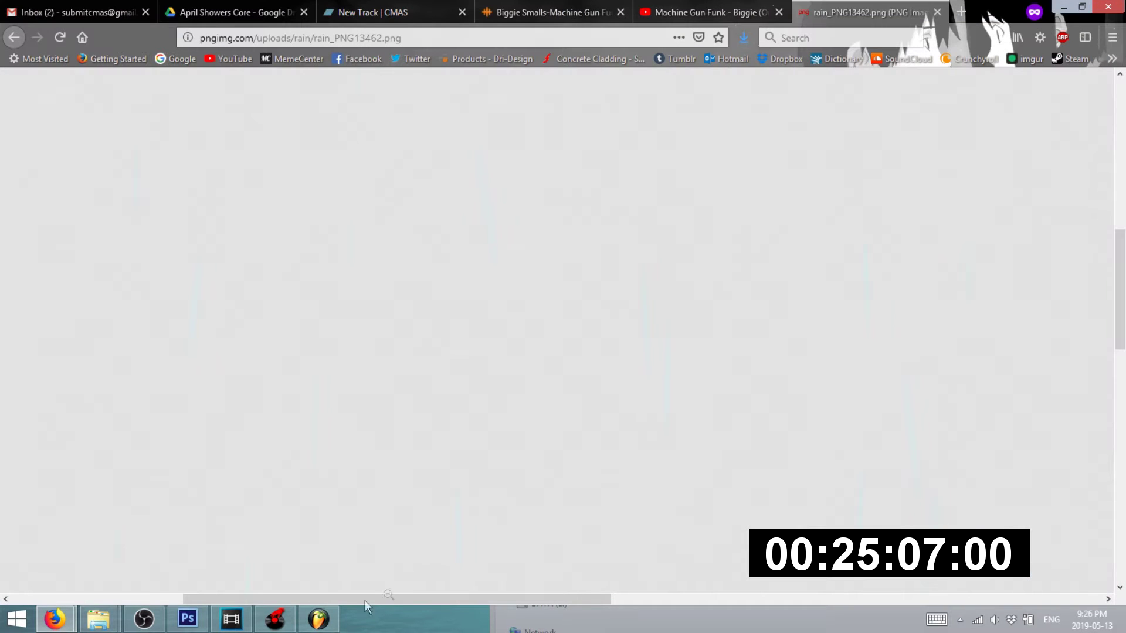
left_click(193, 619)
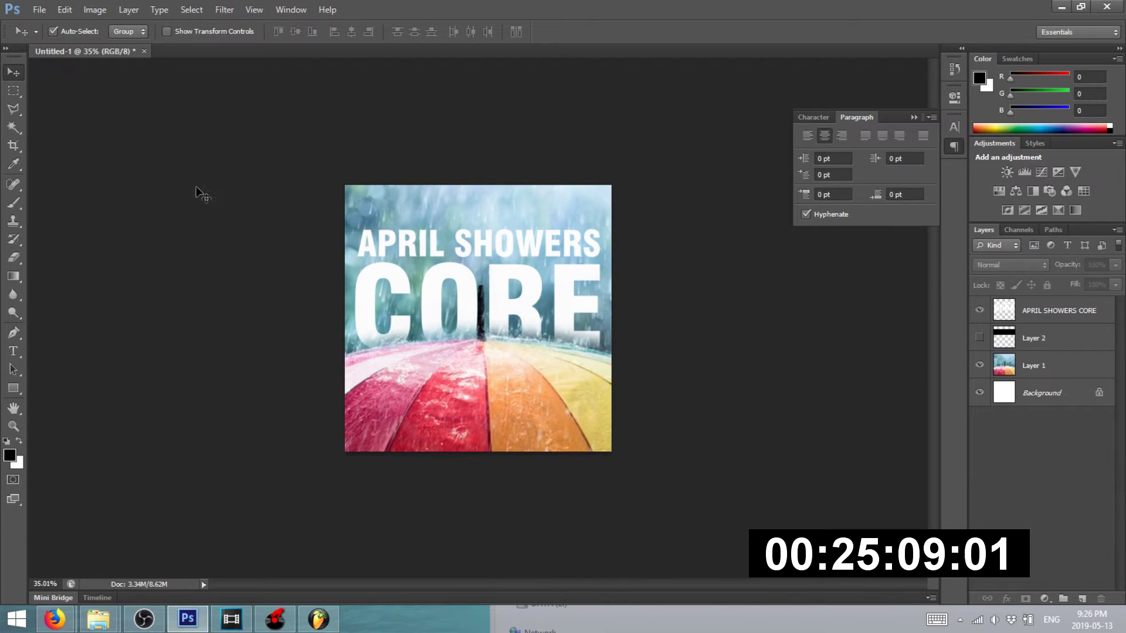
- Place rain_PNG13462.png from the aPRIL SHOWERS folder as a new layer
left_click(40, 12)
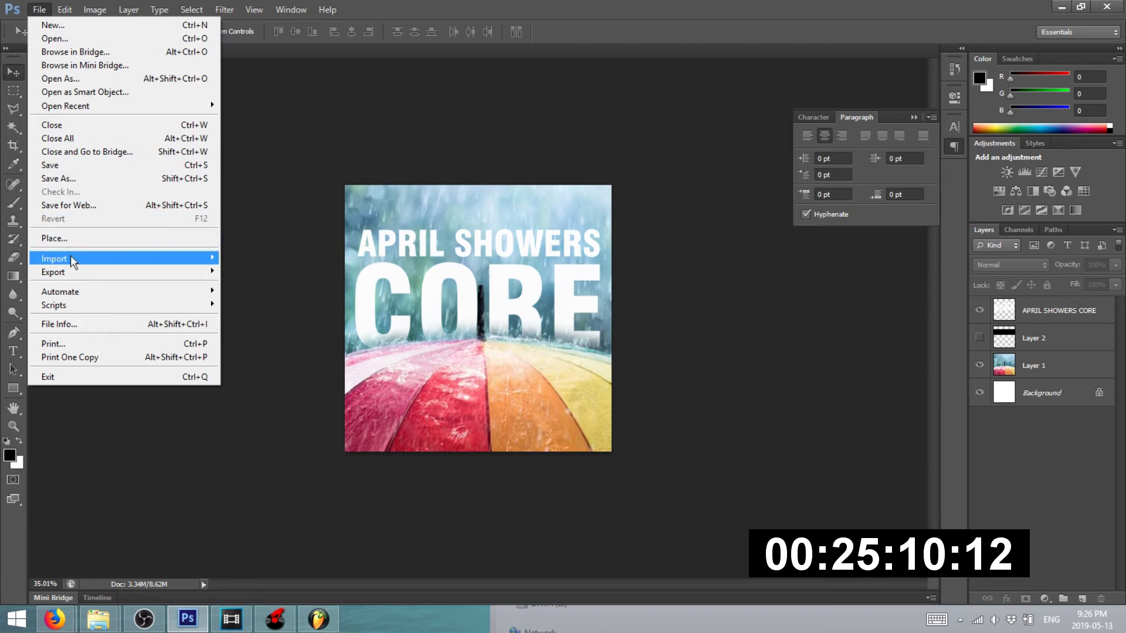
left_click(163, 237)
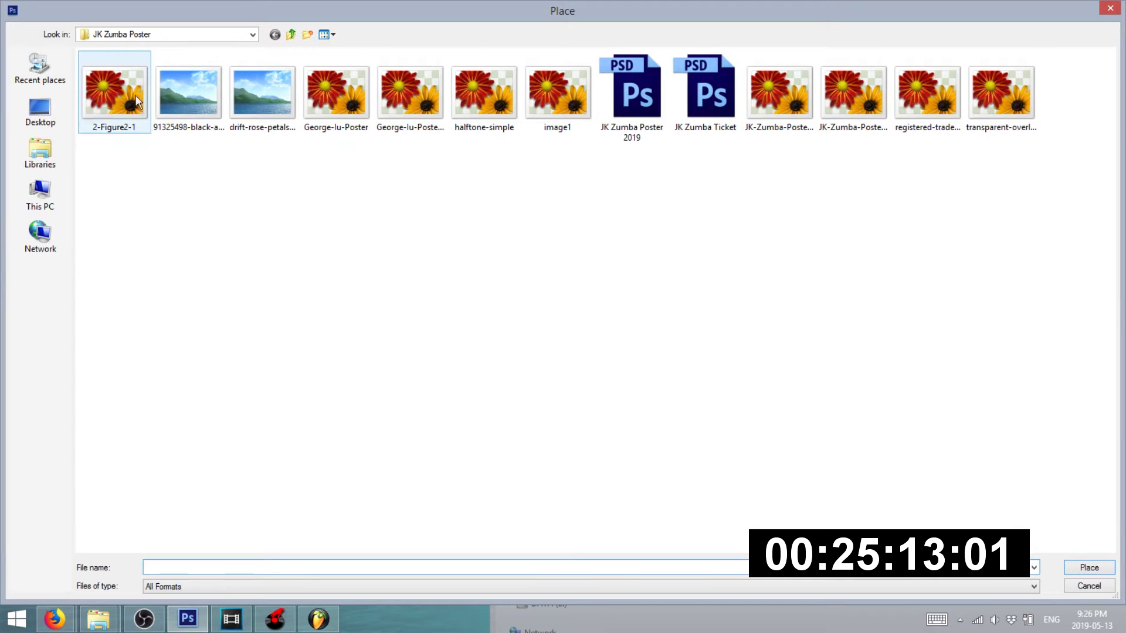
left_click(16, 159)
double_click(122, 62)
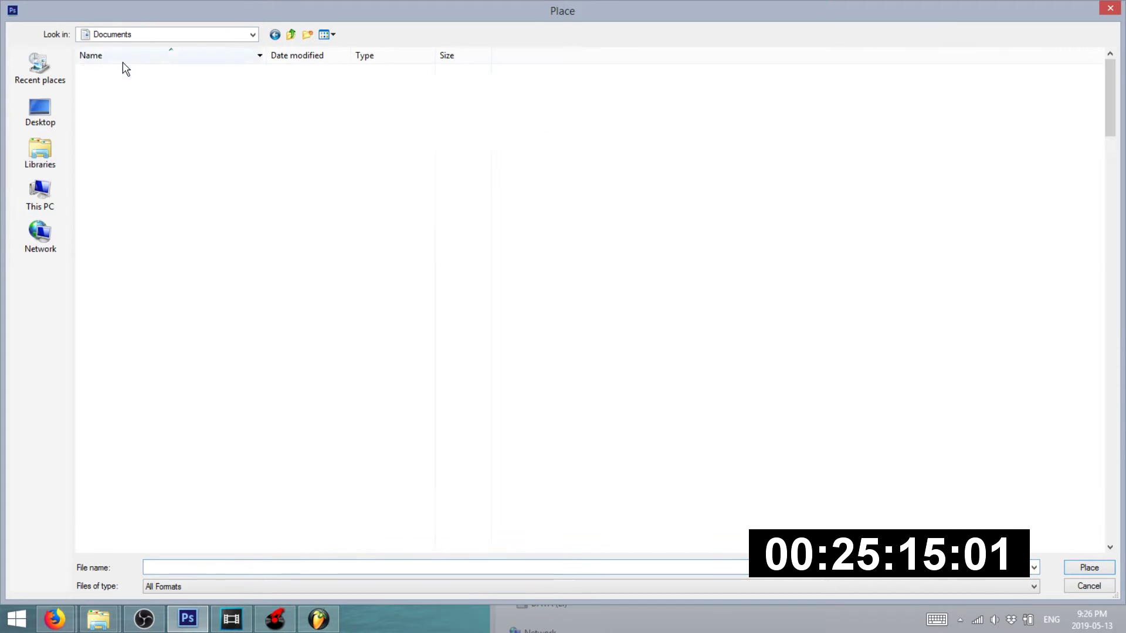
double_click(127, 245)
double_click(146, 86)
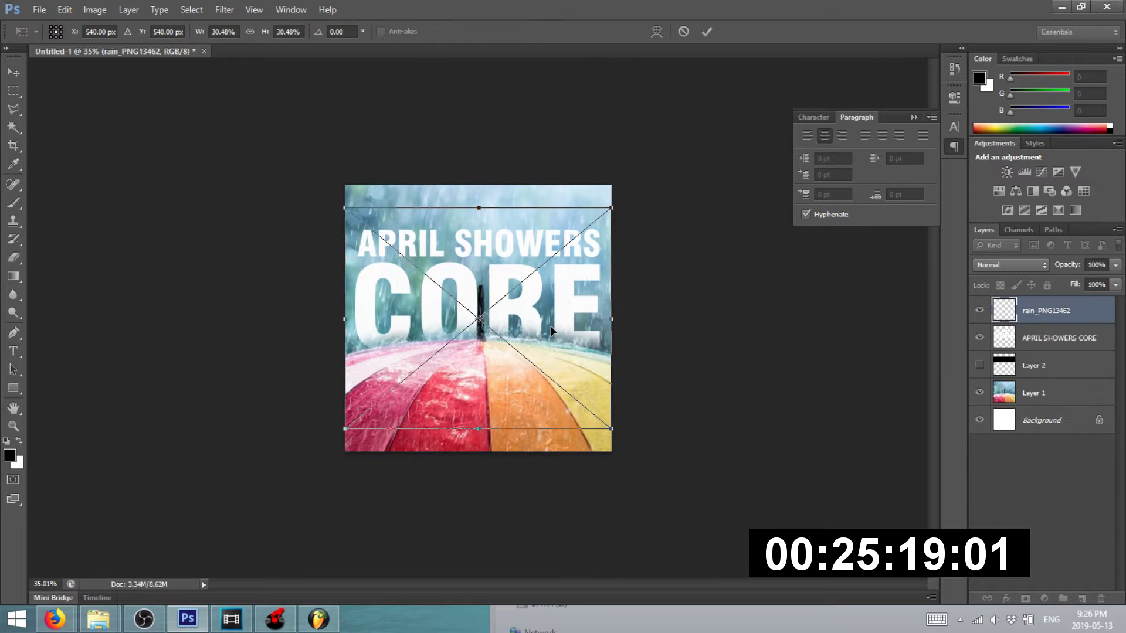
key("Return")
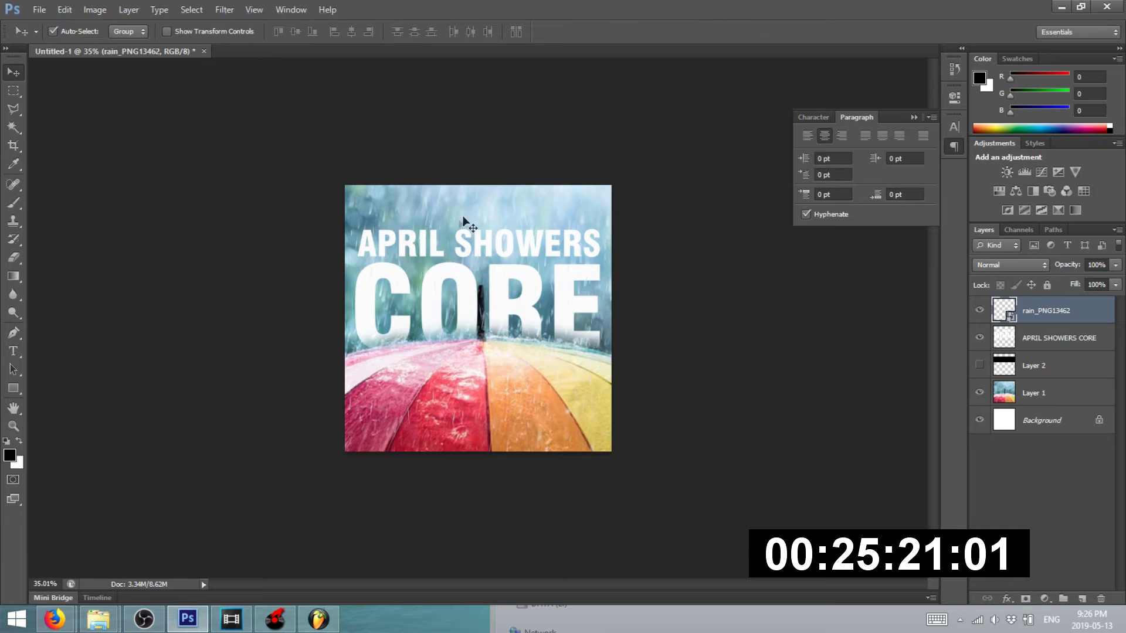
- Nudge the rain layer down and scale it to about 28%
scroll(405, 230, "up", 6)
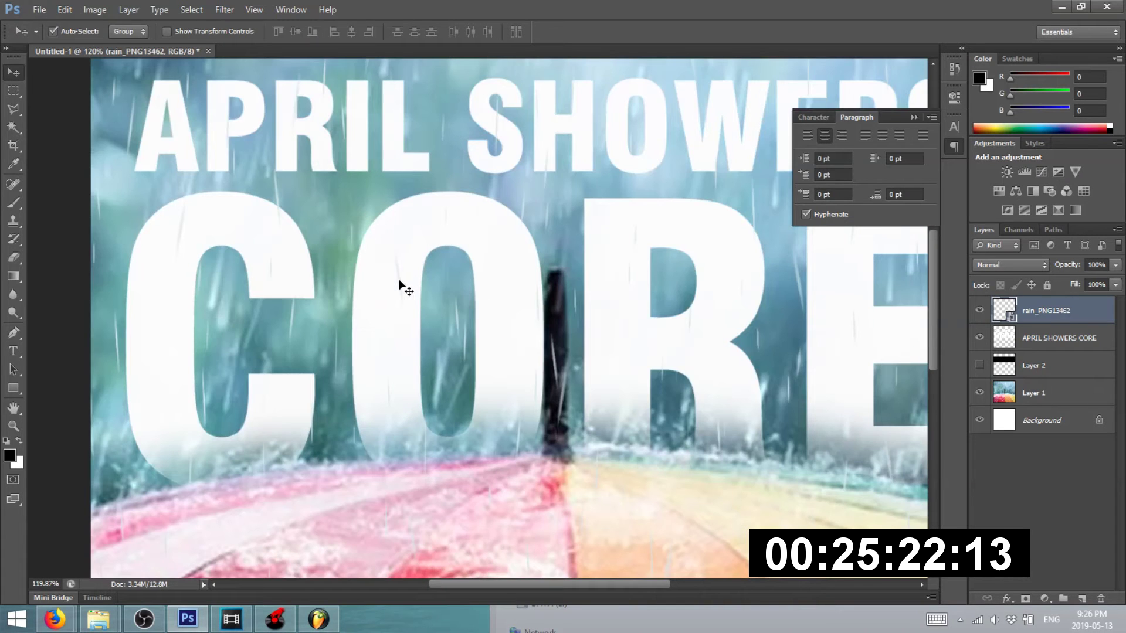
mouse_move(399, 282)
left_mouse_down()
mouse_move(401, 222)
mouse_move(397, 256)
left_mouse_up()
scroll(436, 276, "down", 5)
scroll(558, 190, "up", 2)
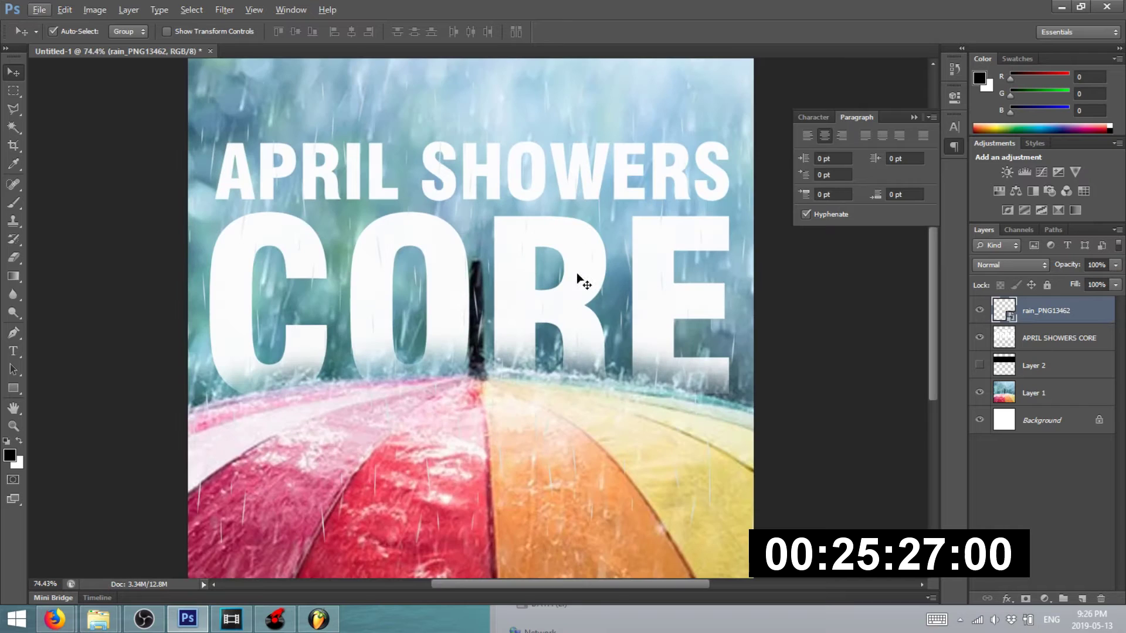
key("ctrl+t")
scroll(528, 295, "down", 1)
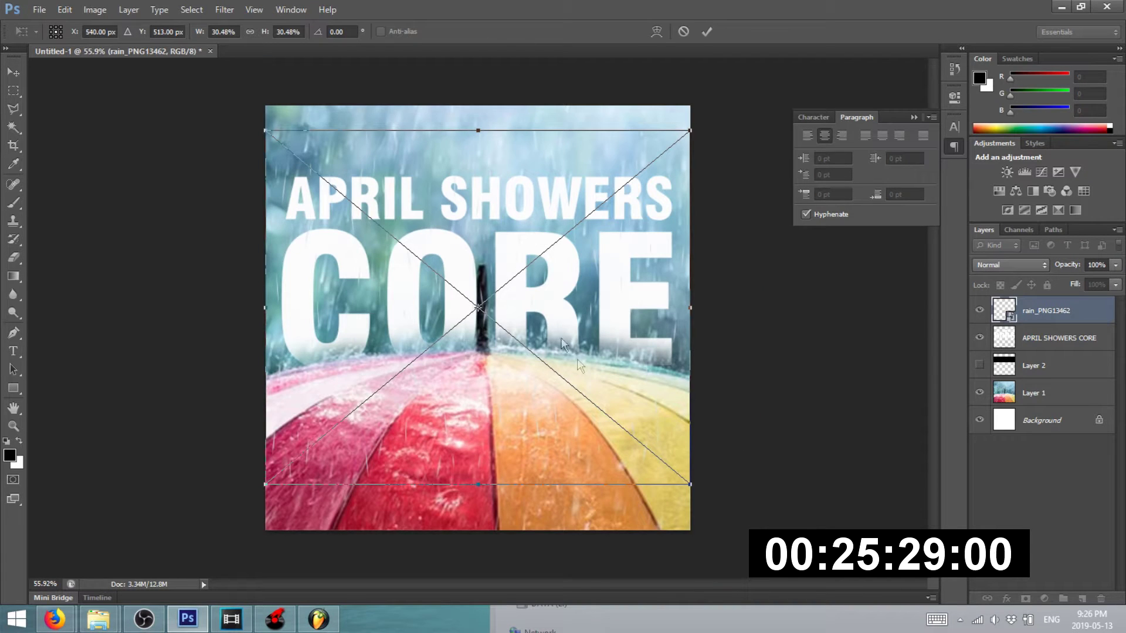
left_click_drag(691, 486, 675, 471)
left_click_drag(266, 473, 279, 460)
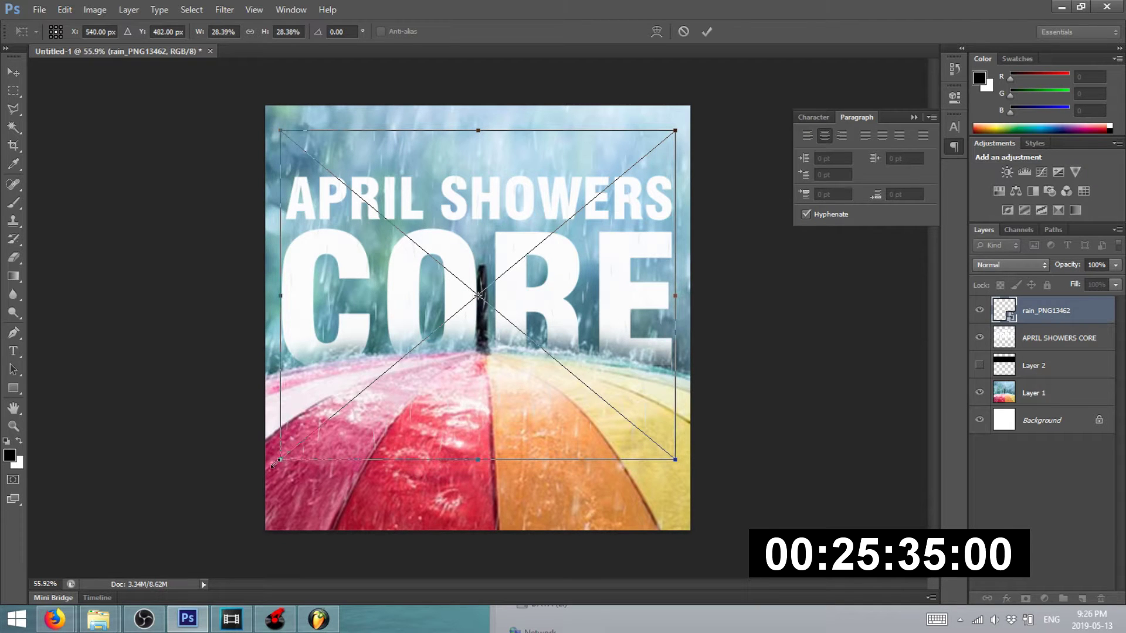
- Lower the rain_PNG13462 layer's brightness considerably with Brightness/Contrast
scroll(313, 192, "up", 1)
left_click(94, 10)
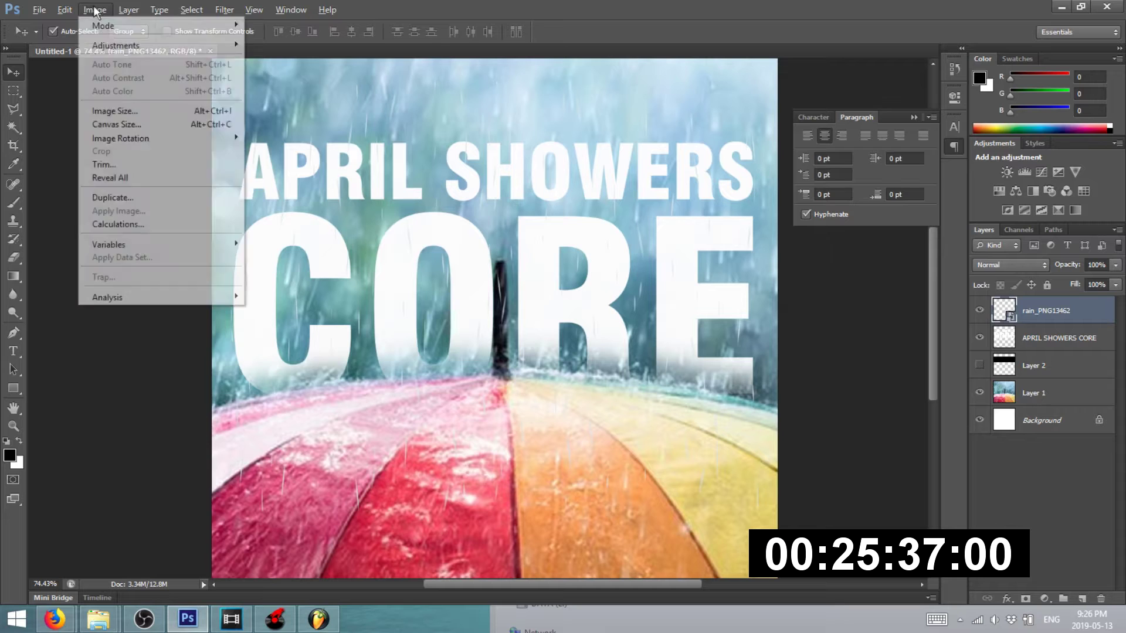
right_click(1038, 311)
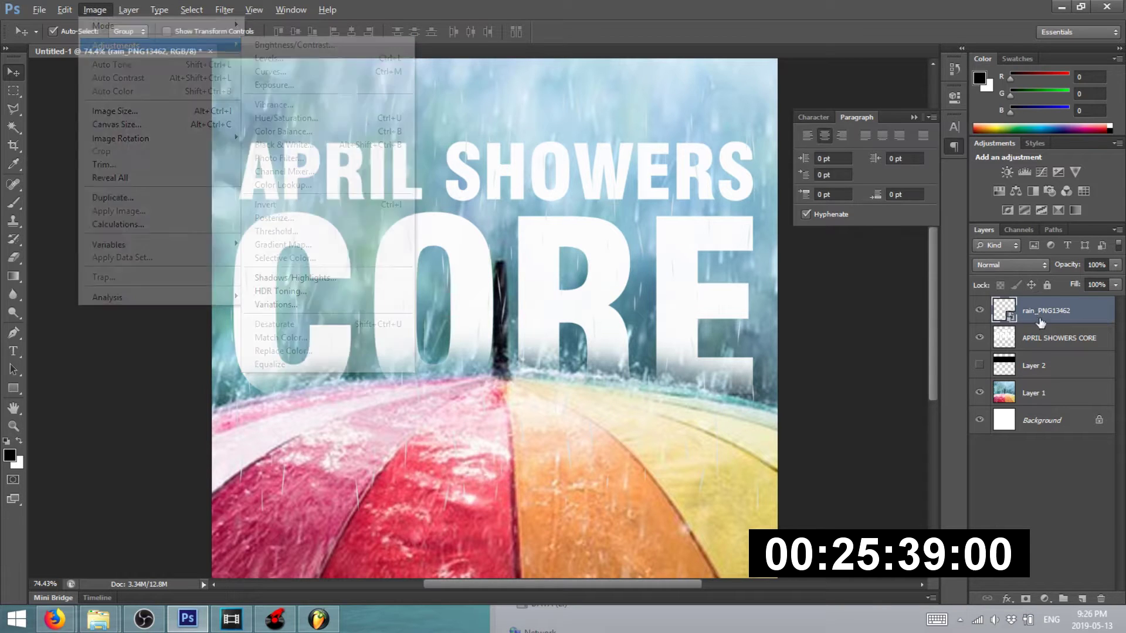
left_click(94, 10)
mouse_move(126, 46)
left_click(328, 45)
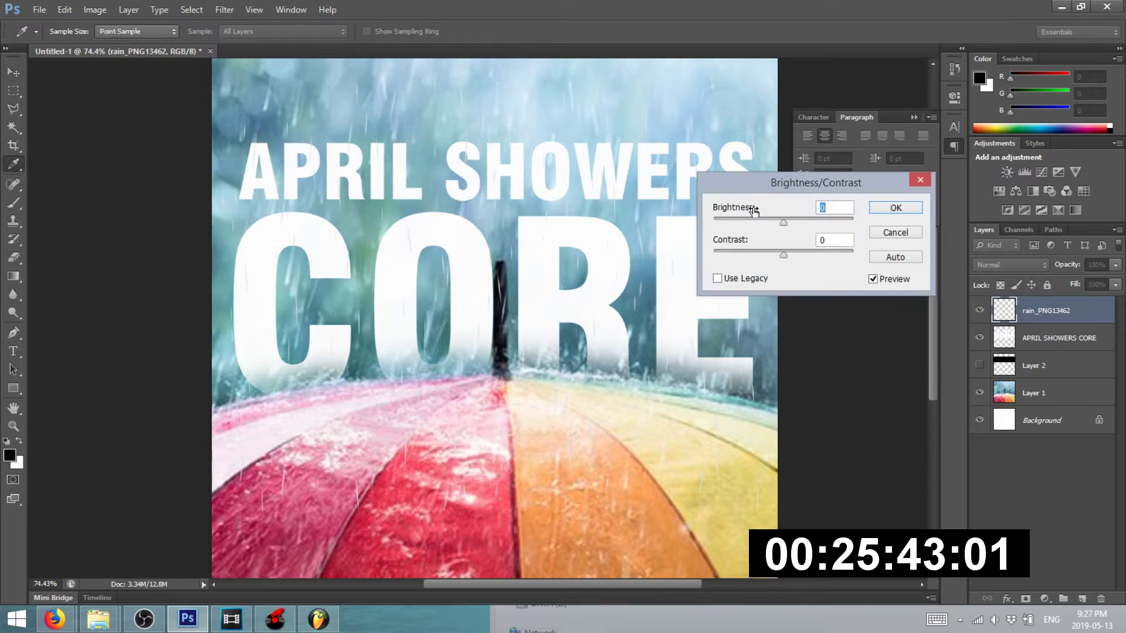
left_click_drag(783, 223, 746, 242)
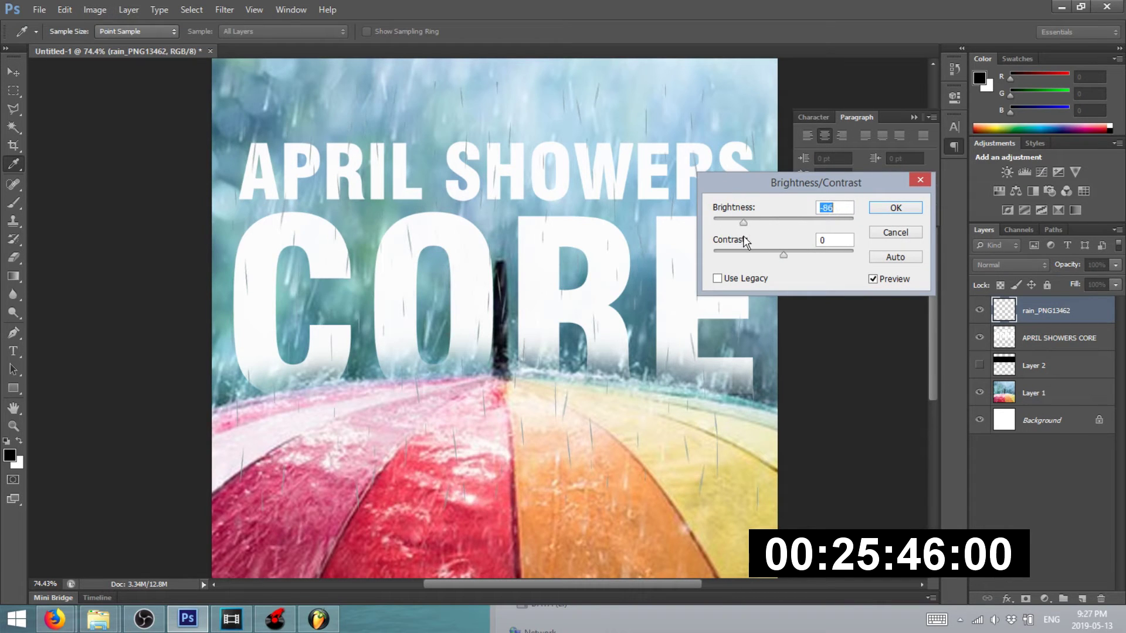
left_click(895, 209)
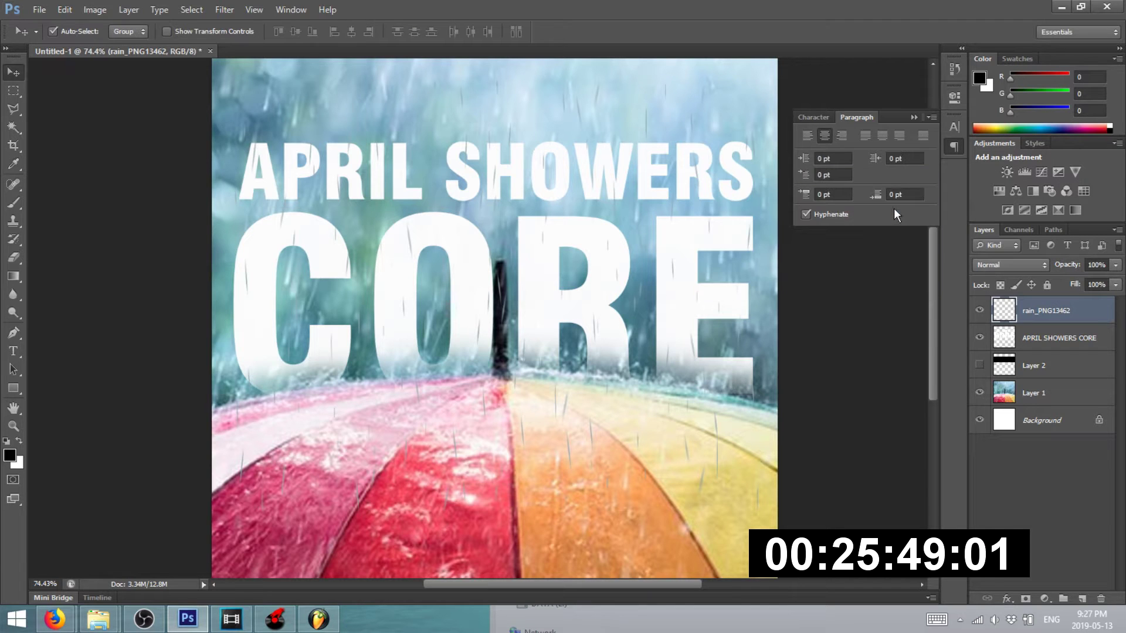
left_click(129, 117)
- Magic-wand select the transparent area around the letters, then drop it with Ctrl+D
left_click(13, 127)
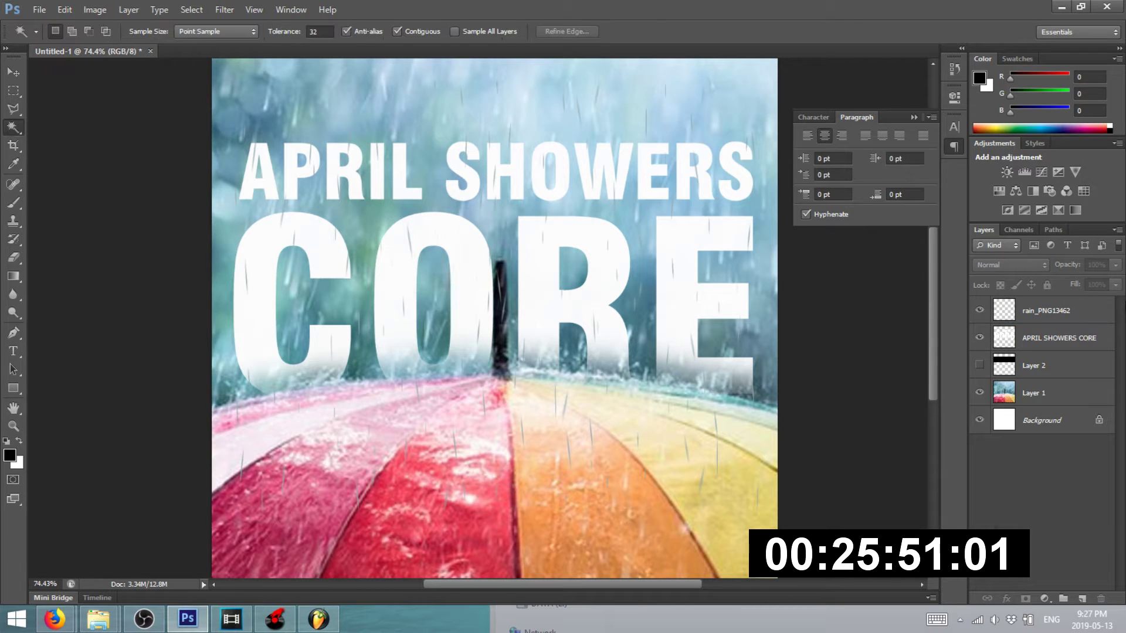
left_click(1073, 342)
left_click(583, 88)
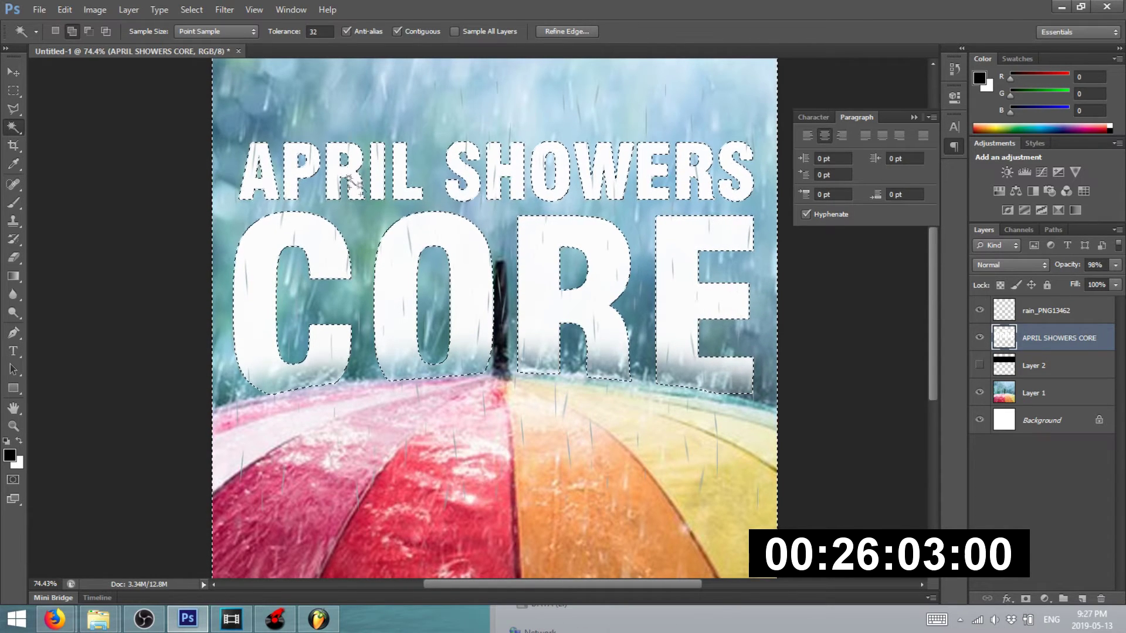
left_click(1054, 315)
key("ctrl+d")
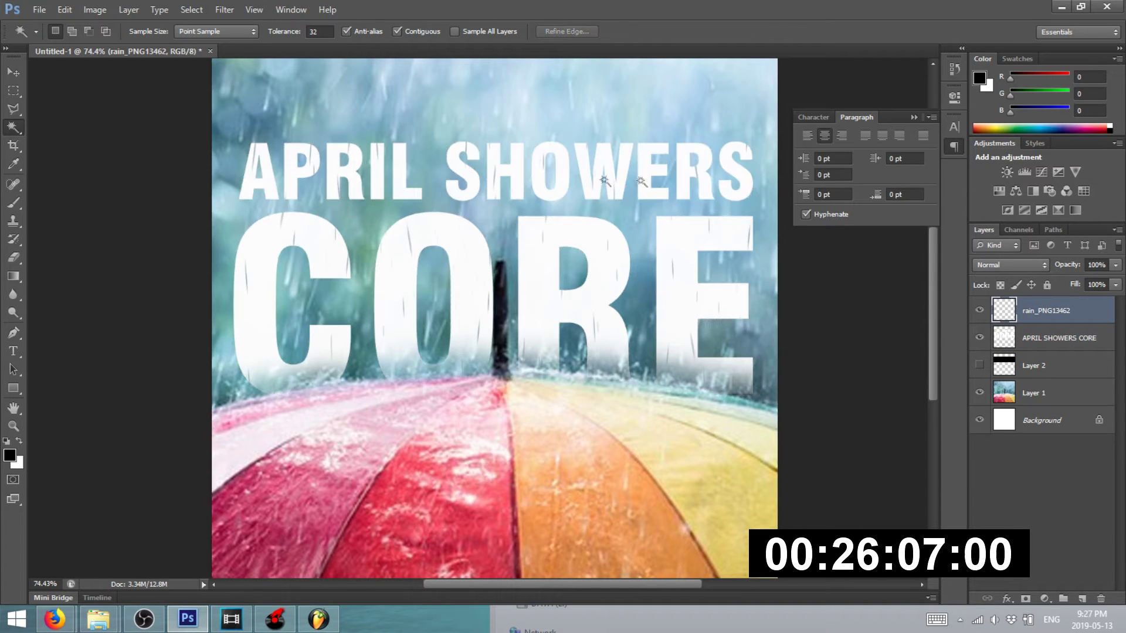
- Deselect the rain layer on empty canvas and dismiss the File menu unused
scroll(519, 199, "down", 4)
left_click(14, 73)
left_click(231, 191)
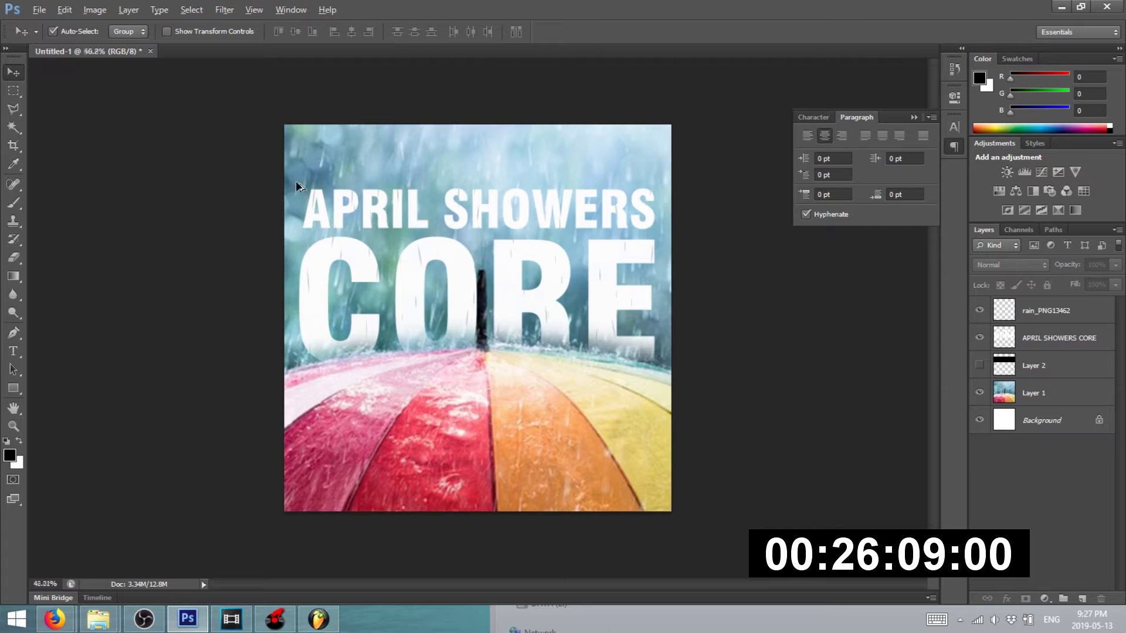
scroll(483, 228, "up", 4)
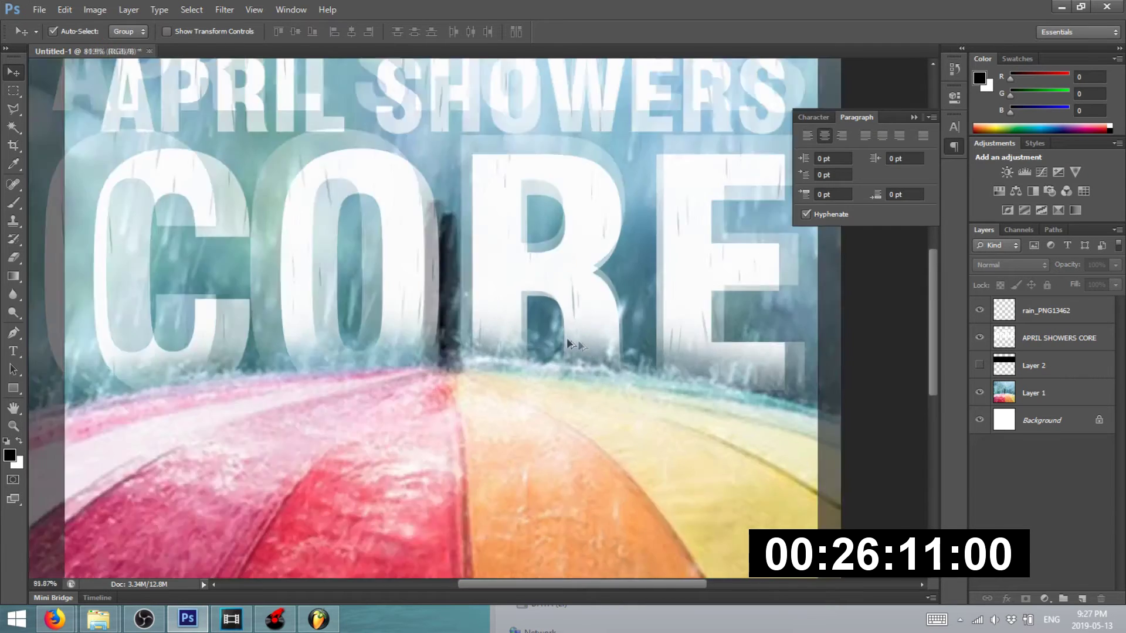
scroll(567, 339, "down", 5)
left_click(37, 9)
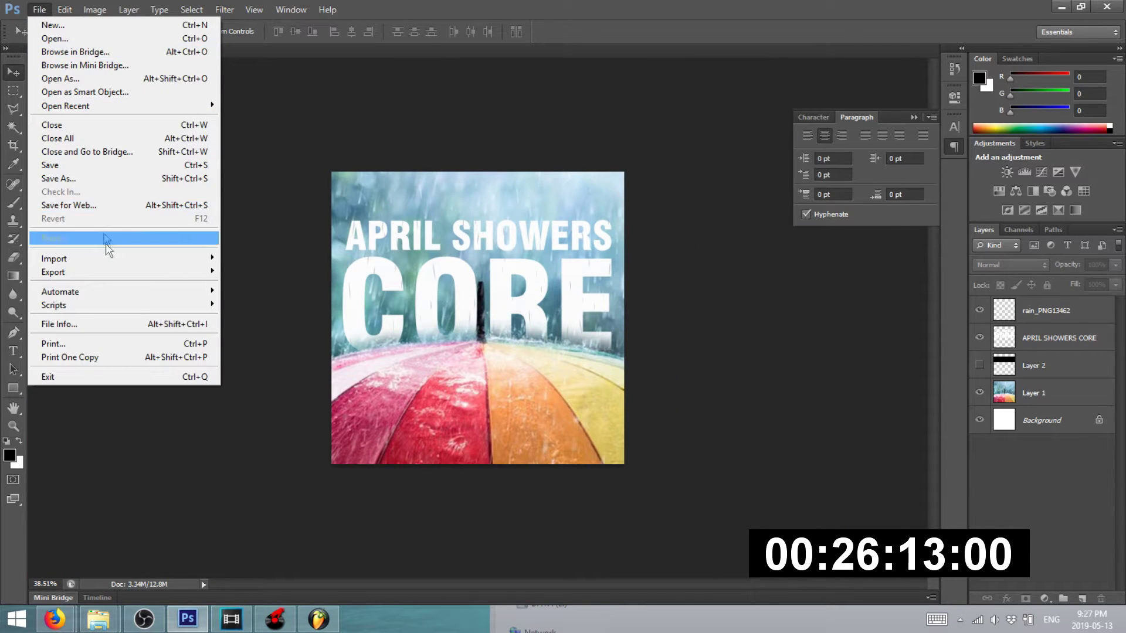
left_click(109, 209)
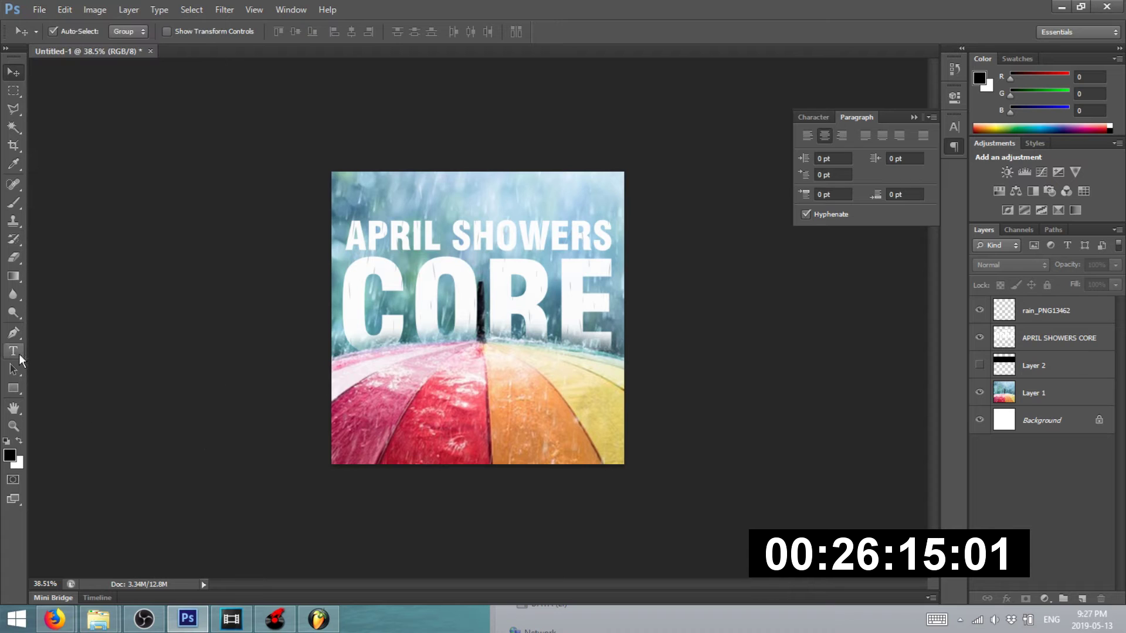
- Start a 24 pt text line low on the umbrella
left_click(19, 354)
scroll(478, 319, "up", 3)
left_click(410, 449)
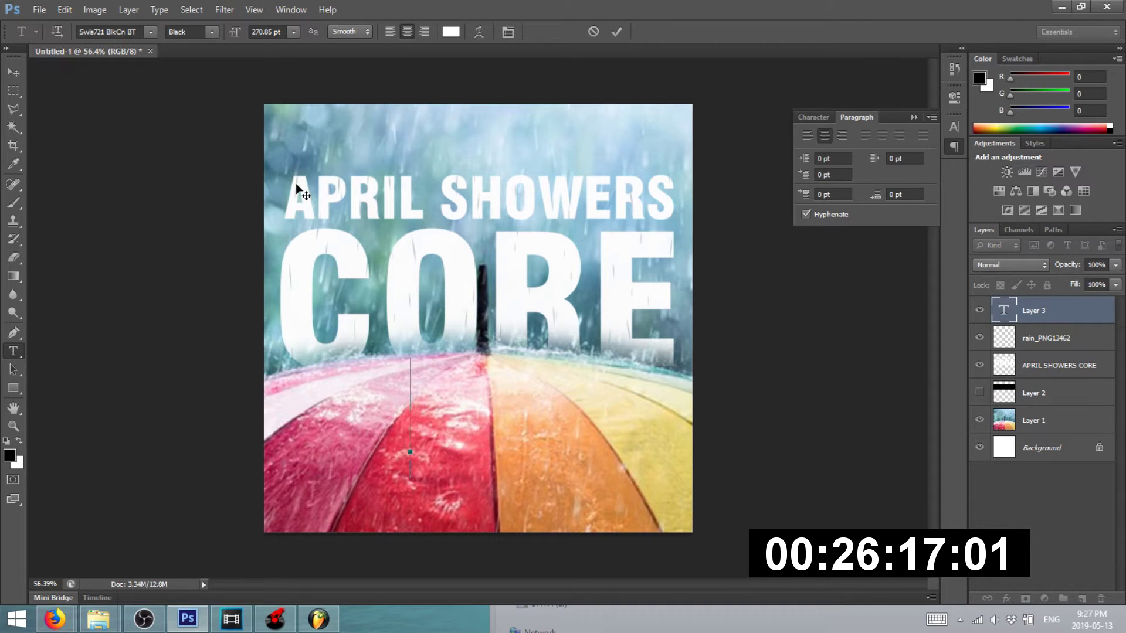
left_click(293, 32)
left_click(278, 187)
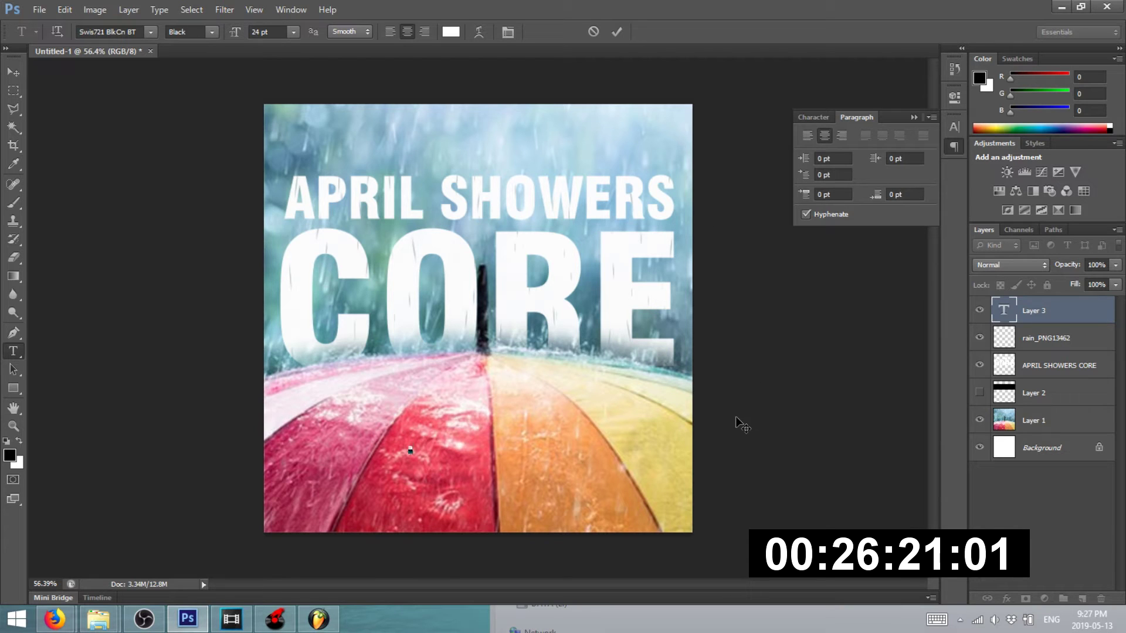
- Type 'a collaborative mashup album by hbj', commit it, and scale it to about 217%
type("a collabo")
key("BackSpace")
type("a collaborative mashup album by jbn")
key("BackSpace")
key("BackSpace")
key("BackSpace")
type("hbj")
key("ctrl+a")
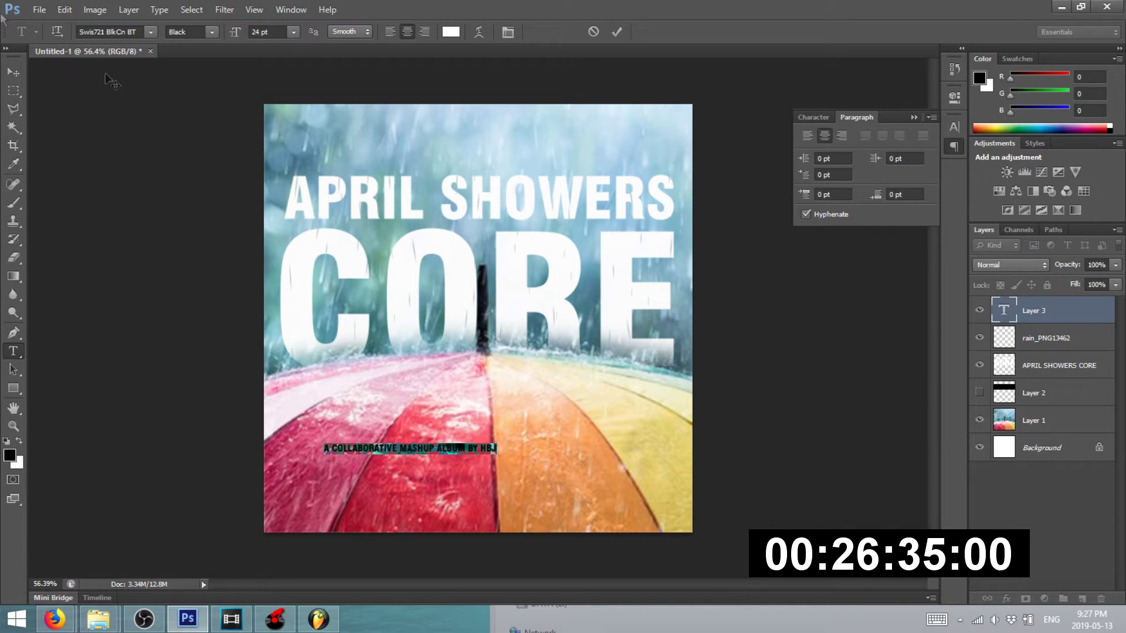
left_click(13, 72)
key("ctrl+t")
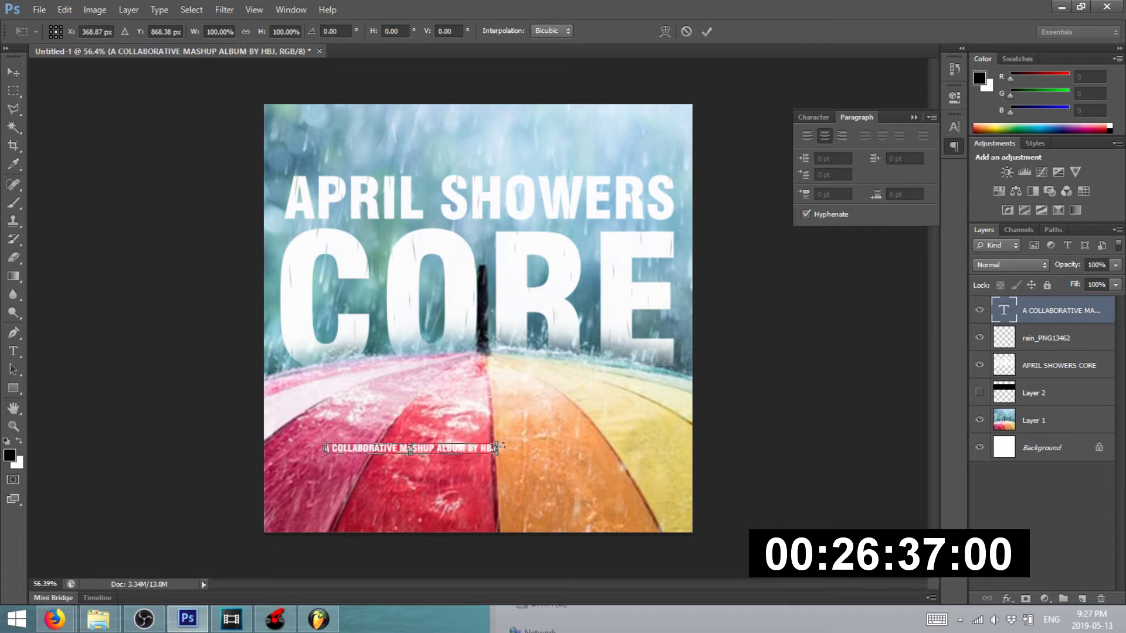
left_click_drag(503, 444, 674, 359)
- Apply the subtitle resize and move the subtitle down to the bottom edge
key("Return")
scroll(356, 469, "up", 5)
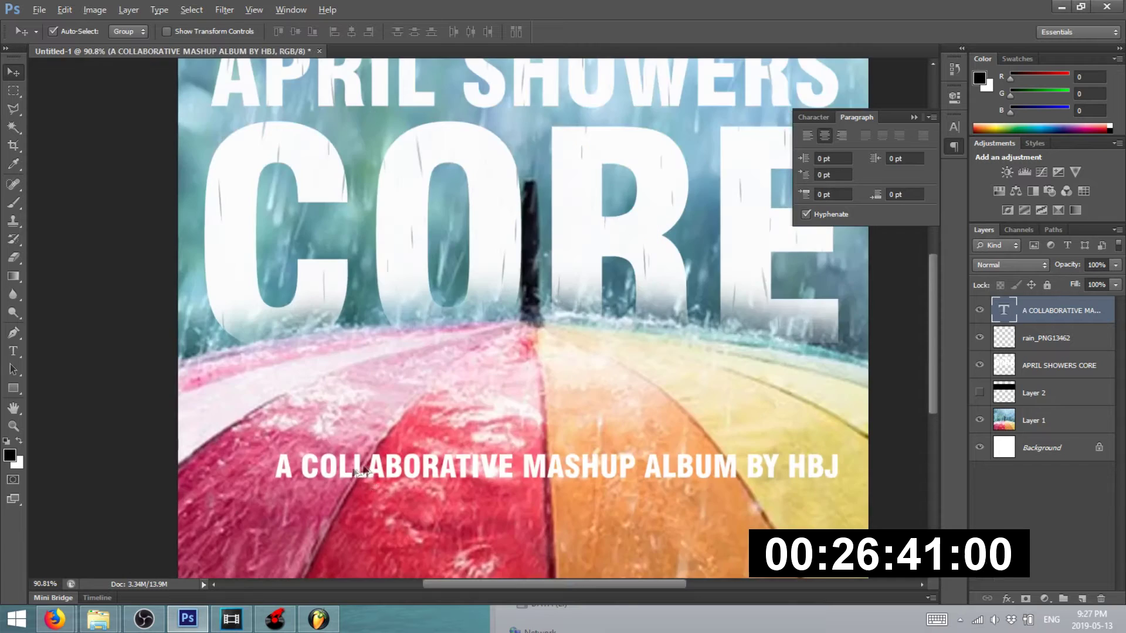
scroll(361, 473, "down", 2)
left_click_drag(361, 469, 326, 498)
scroll(417, 455, "down", 10)
left_click(667, 378)
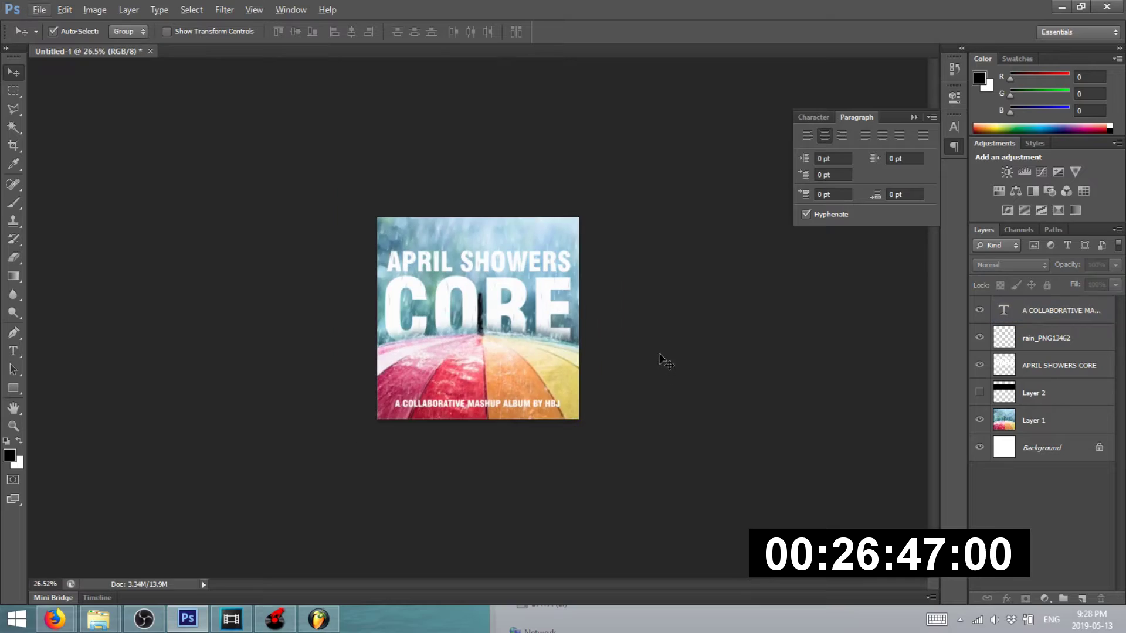
- Fully lock the rain_PNG13462 and subtitle layers
scroll(505, 405, "up", 6)
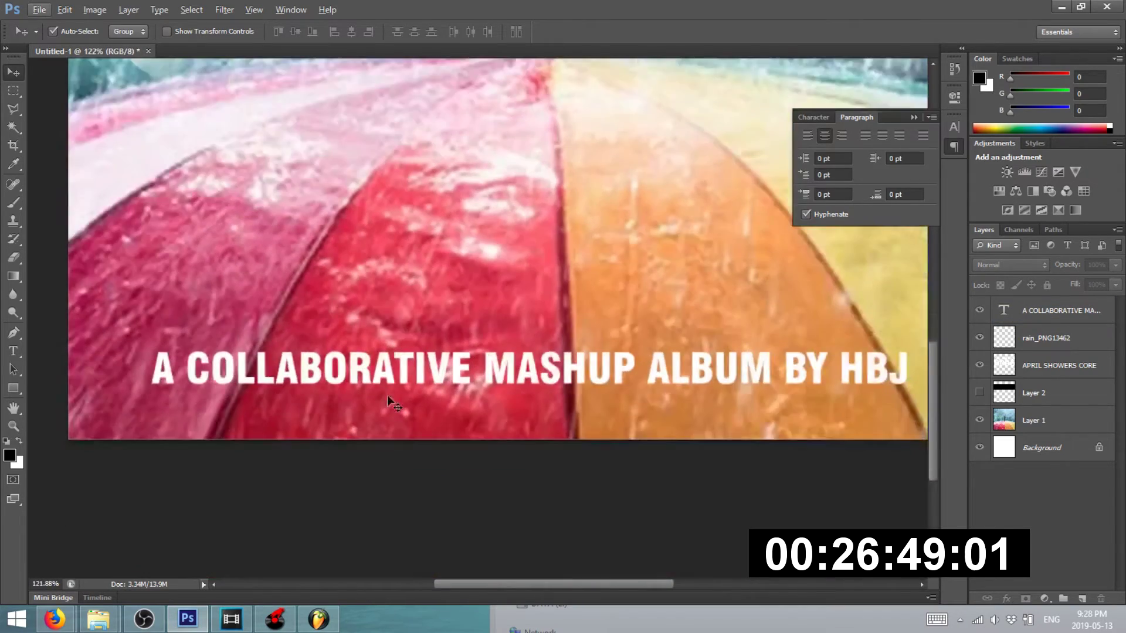
scroll(387, 396, "down", 4)
scroll(357, 382, "down", 2)
scroll(417, 256, "up", 7)
left_click(1084, 360)
left_click(1019, 335)
key("ctrl+slash")
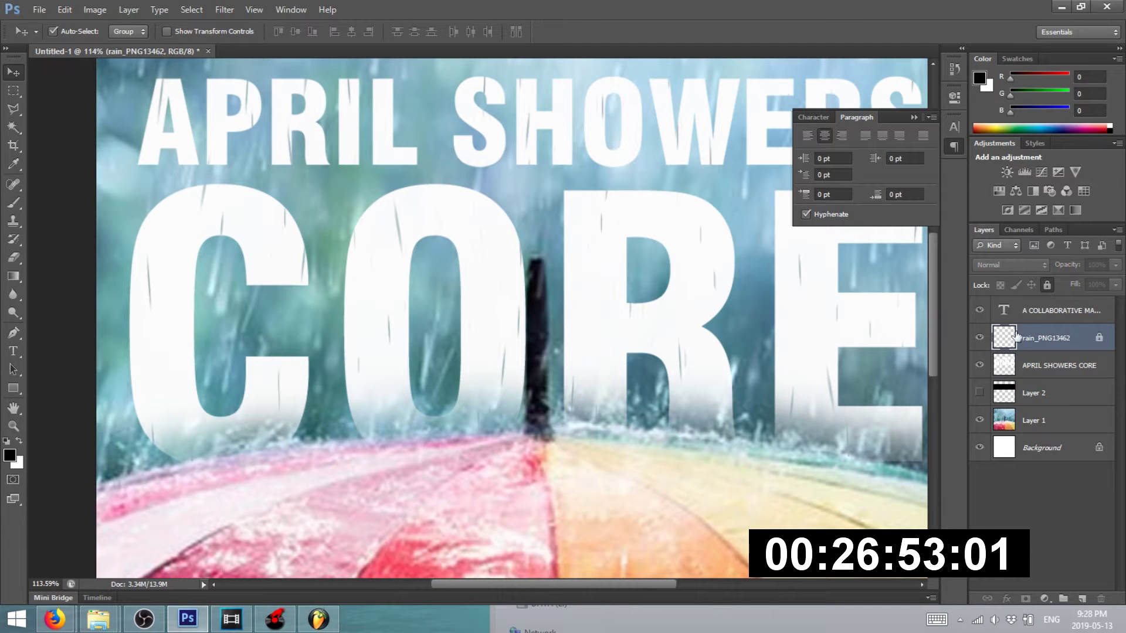
left_click(1024, 320)
left_click(1047, 286)
- Duplicate the APRIL SHOWERS CORE title slightly offset and fill the copy with teal from the background
left_click(674, 372)
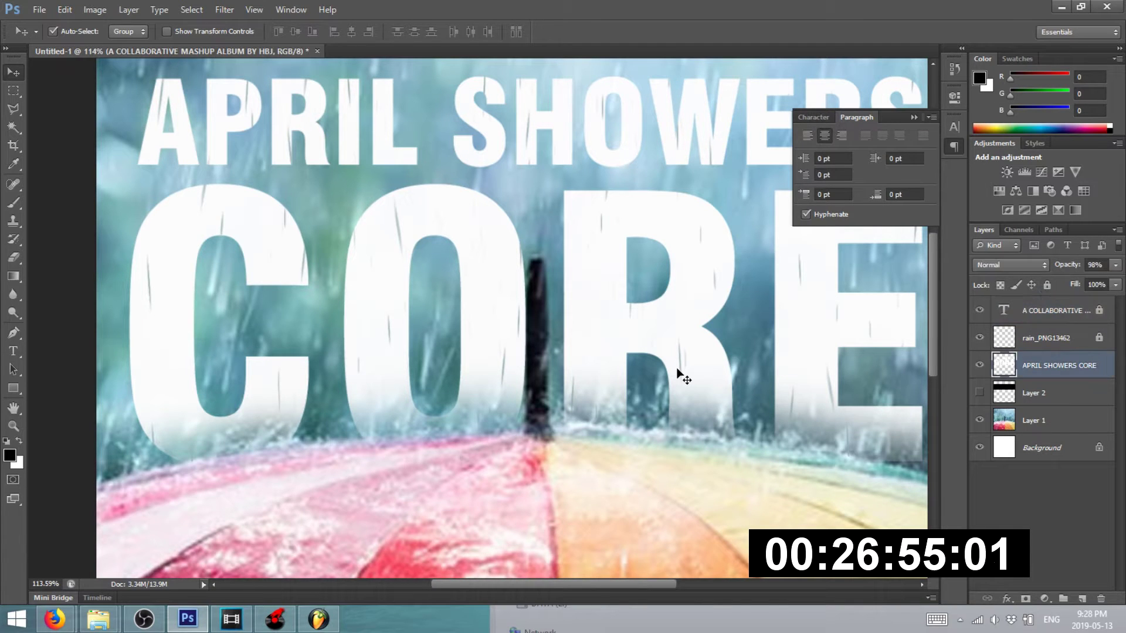
scroll(673, 335, "up", 3)
left_click_drag(646, 344, 649, 354, "alt")
key("i")
left_click(877, 290)
key("x")
key("x")
left_click(1001, 285)
key("alt+BackSpace")
- Move the teal title copy beneath the white title as its offset shadow
key("ctrl+0")
left_click_drag(1026, 371, 1041, 409)
key("ctrl+minus")
left_click(13, 71)
left_click(1000, 284)
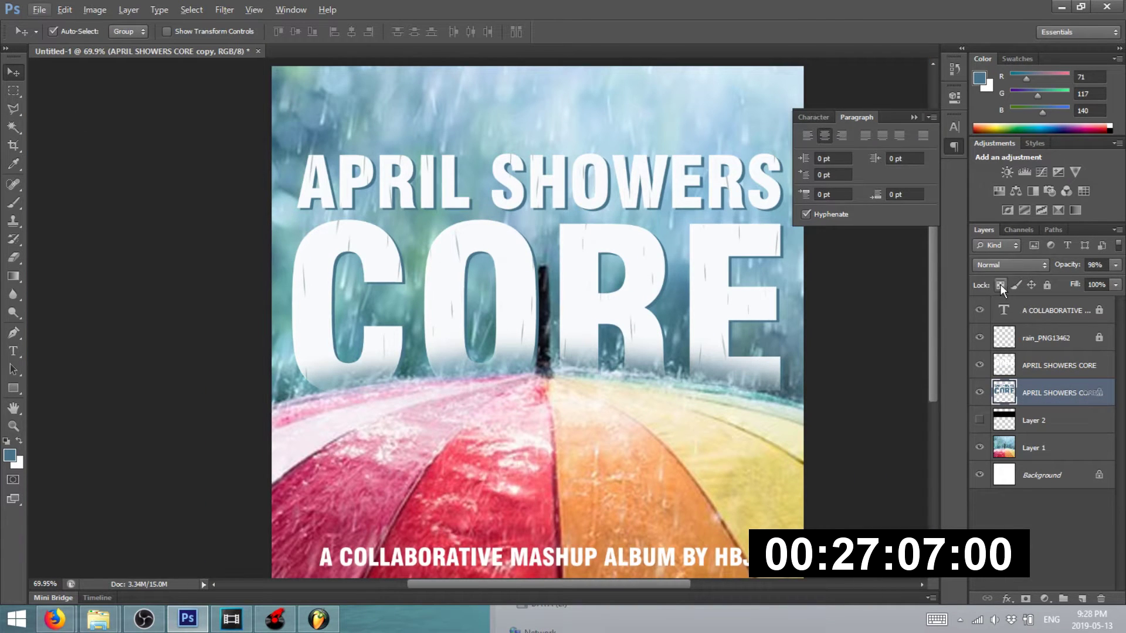
scroll(833, 257, "up", 4)
- Soften the teal title shadow with a 4.8 px Gaussian Blur
left_click(214, 13)
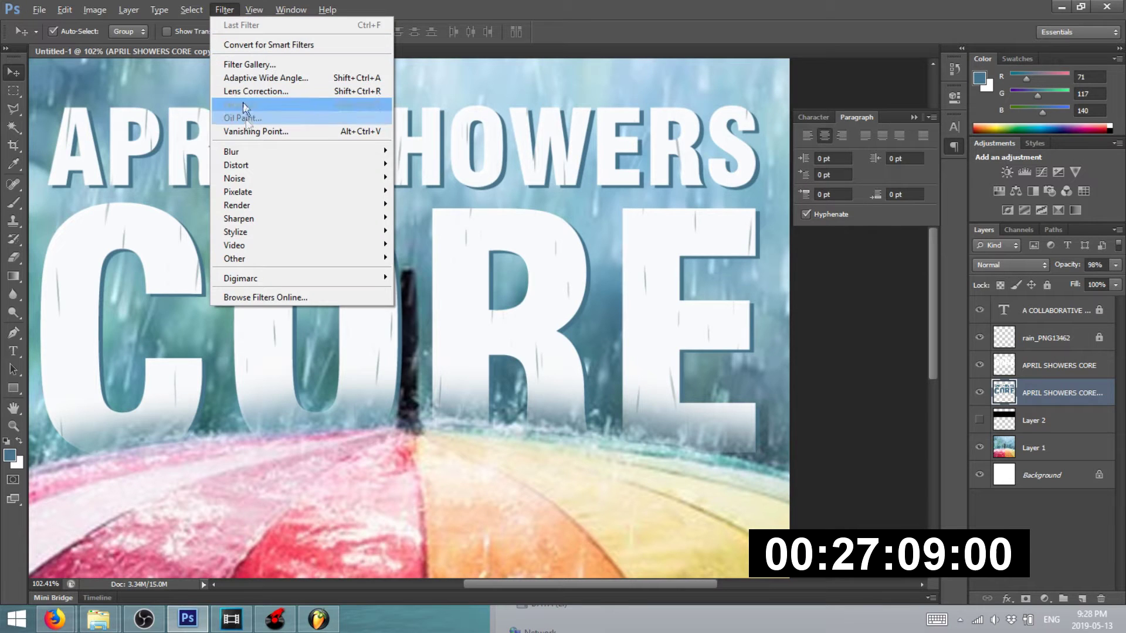
mouse_move(305, 152)
left_click(434, 251)
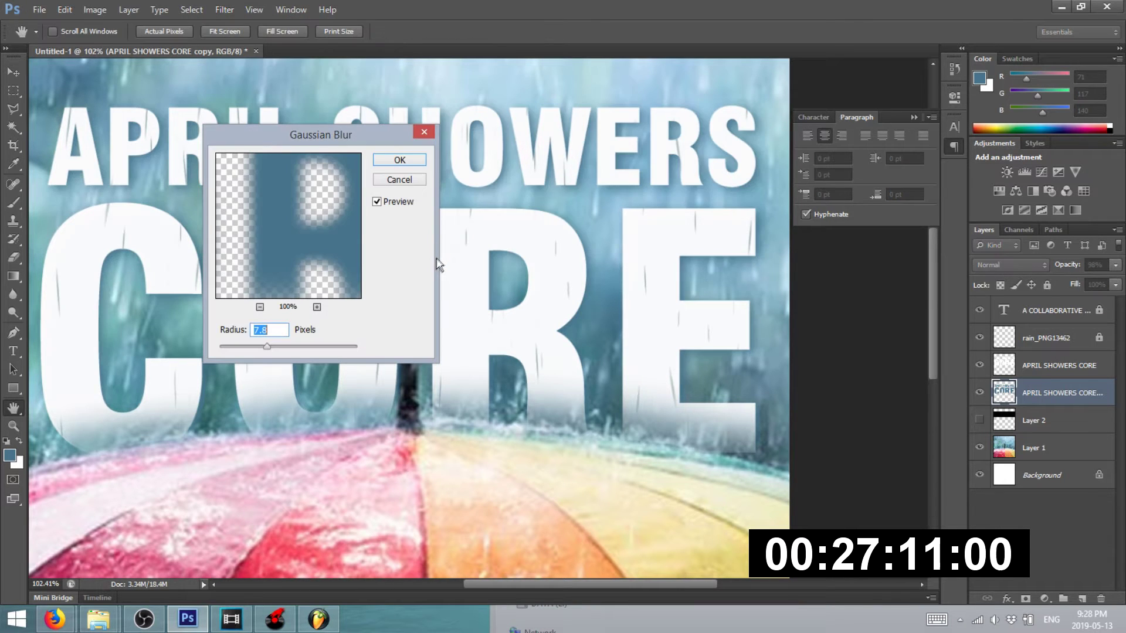
left_click(256, 348)
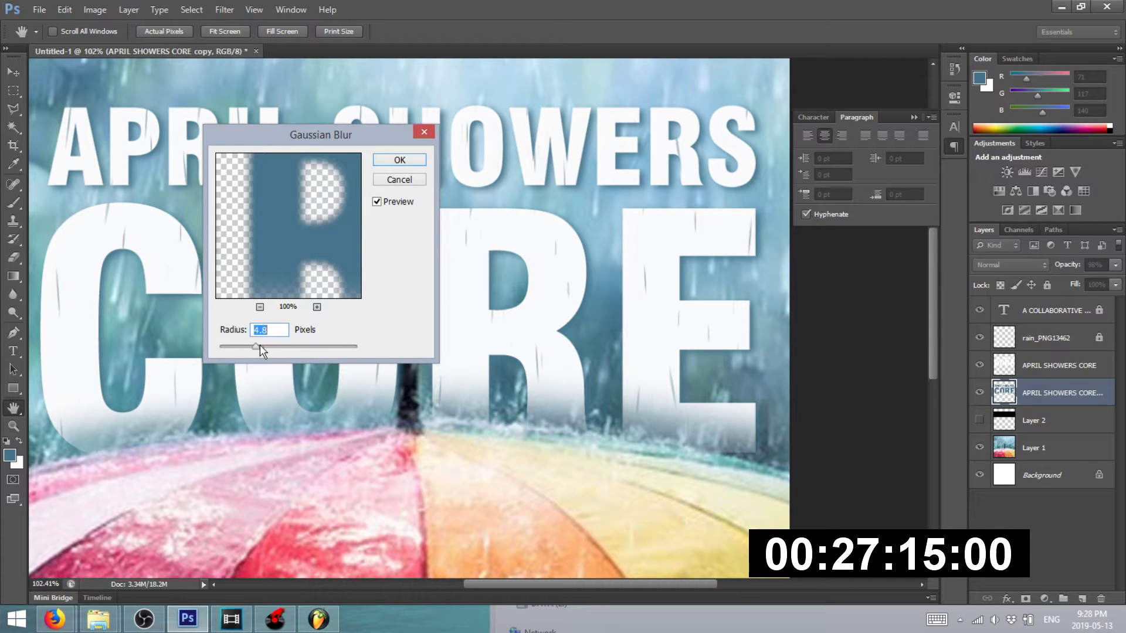
left_click(400, 159)
- Duplicate the subtitle text layer slightly offset
key("ctrl+0")
key("v")
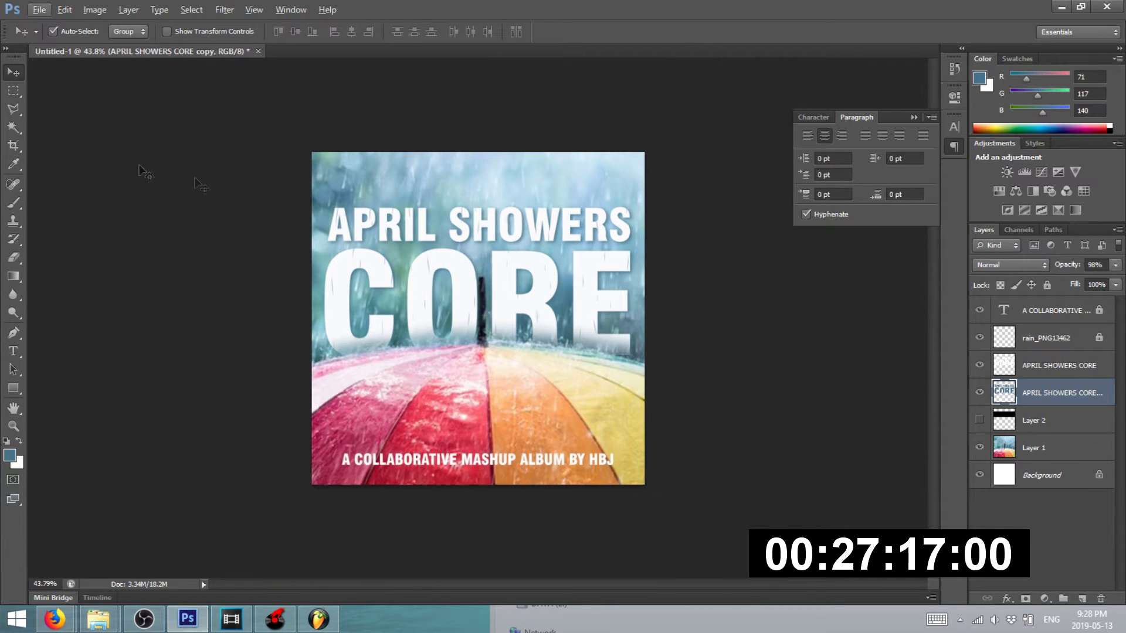
left_click(95, 201)
scroll(375, 457, "up", 5)
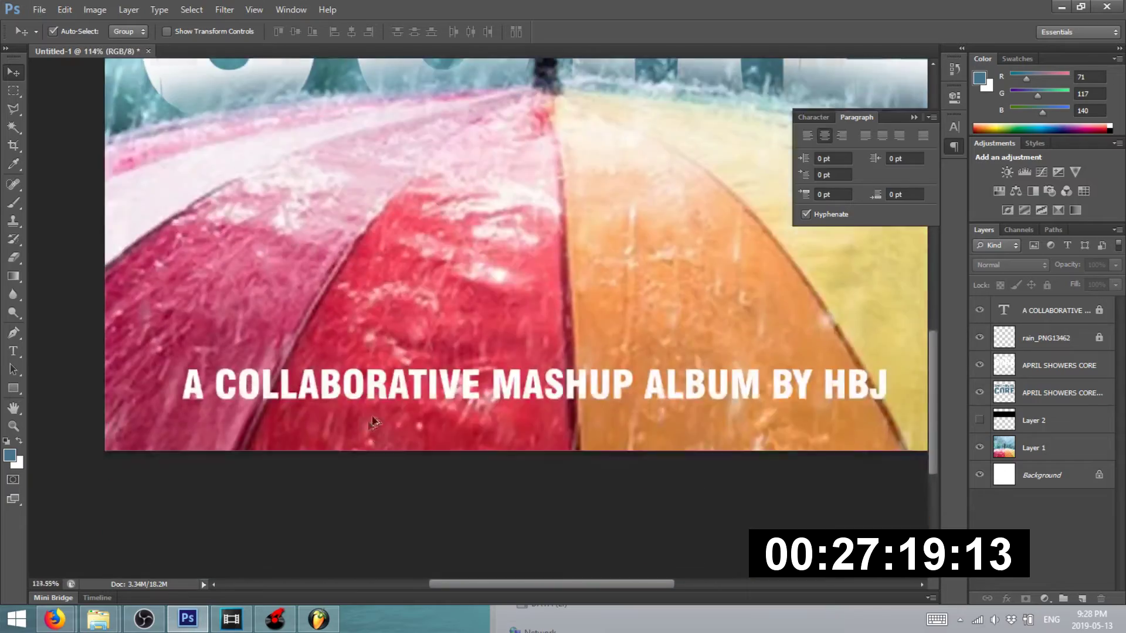
scroll(372, 399, "up", 7)
left_click(371, 369)
scroll(371, 360, "up", 2)
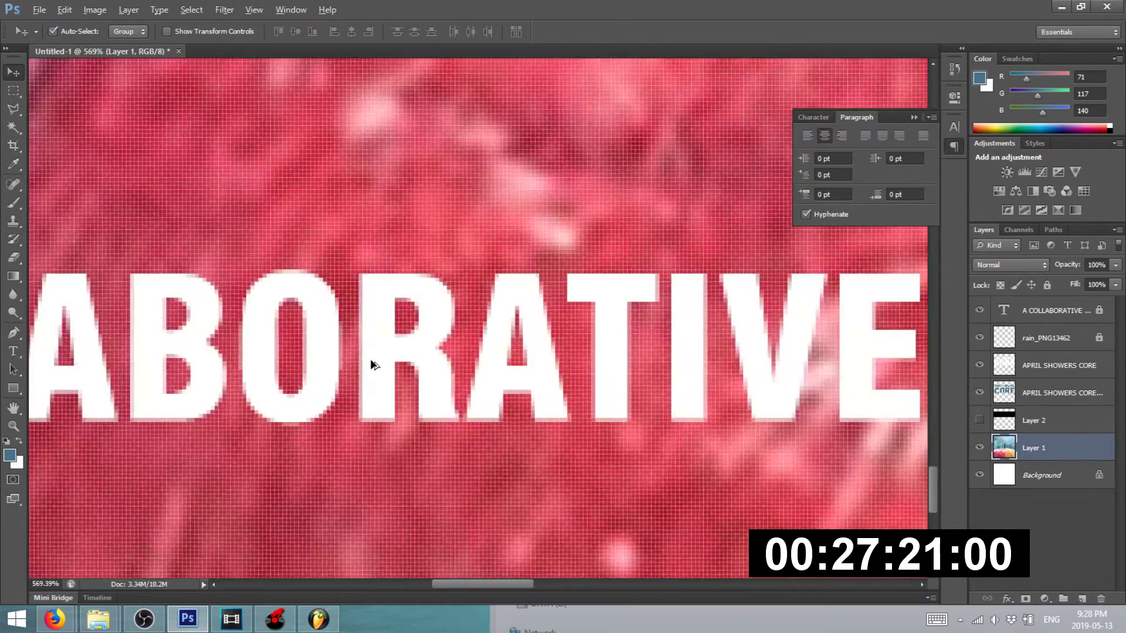
left_click(371, 367)
left_click_drag(371, 371, 390, 370)
- Fill the subtitle copy black, nudge it left, and place it beneath the white subtitle
left_click(6, 442)
left_click(1047, 286)
right_click(1012, 304)
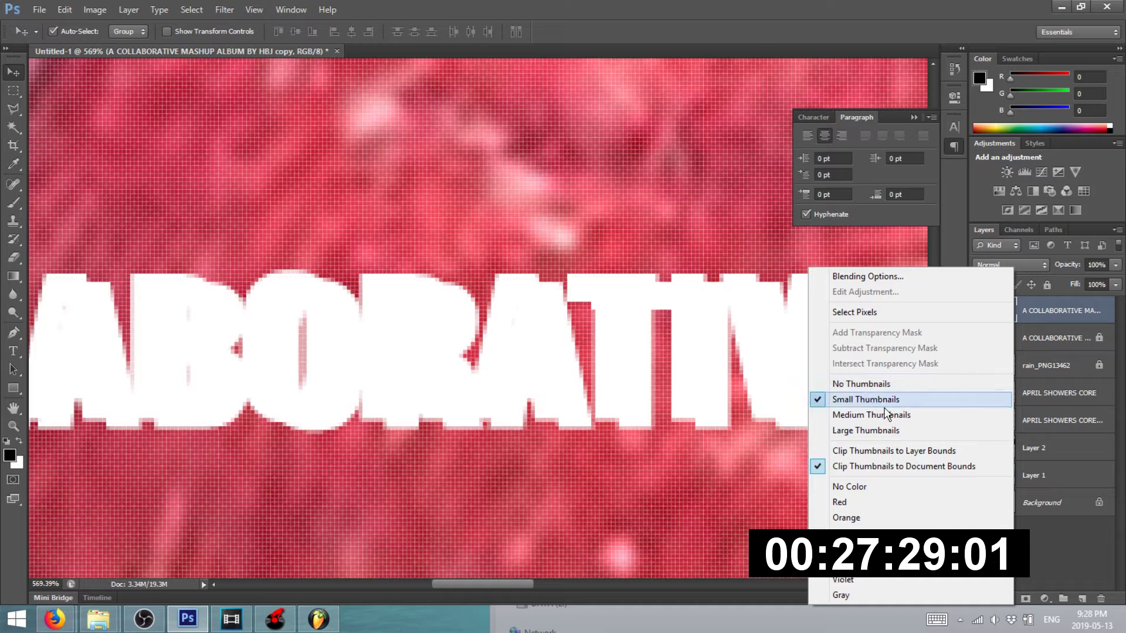
left_click(1067, 311)
key("alt+BackSpace")
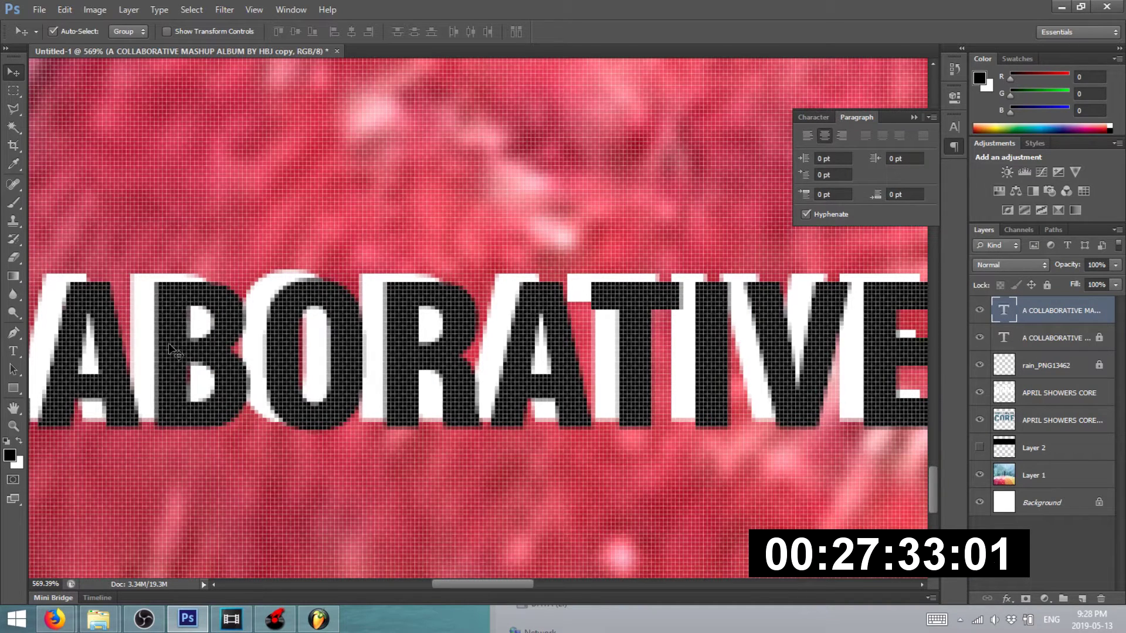
left_click_drag(168, 343, 156, 342)
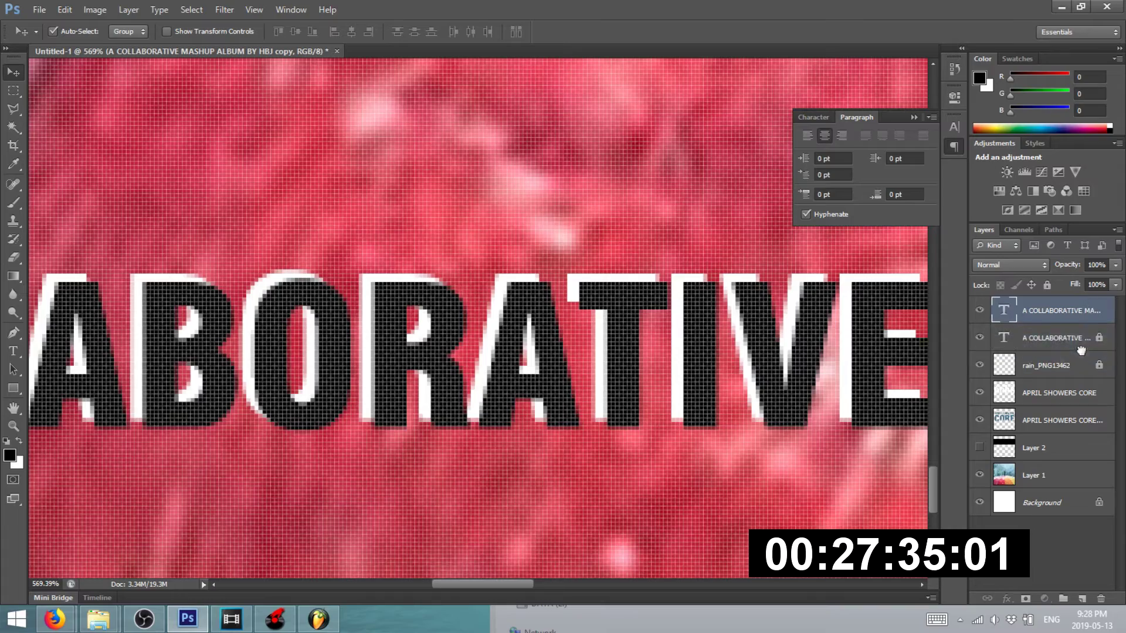
left_click_drag(1081, 350, 1081, 352)
scroll(616, 322, "down", 10)
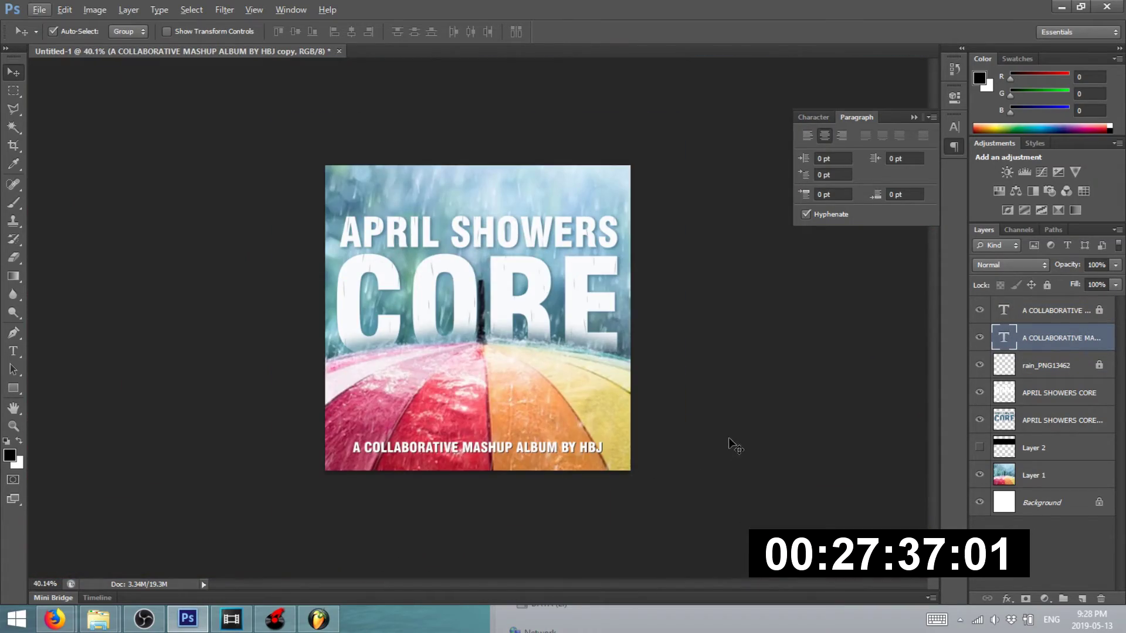
left_click(735, 447)
scroll(595, 427, "up", 8)
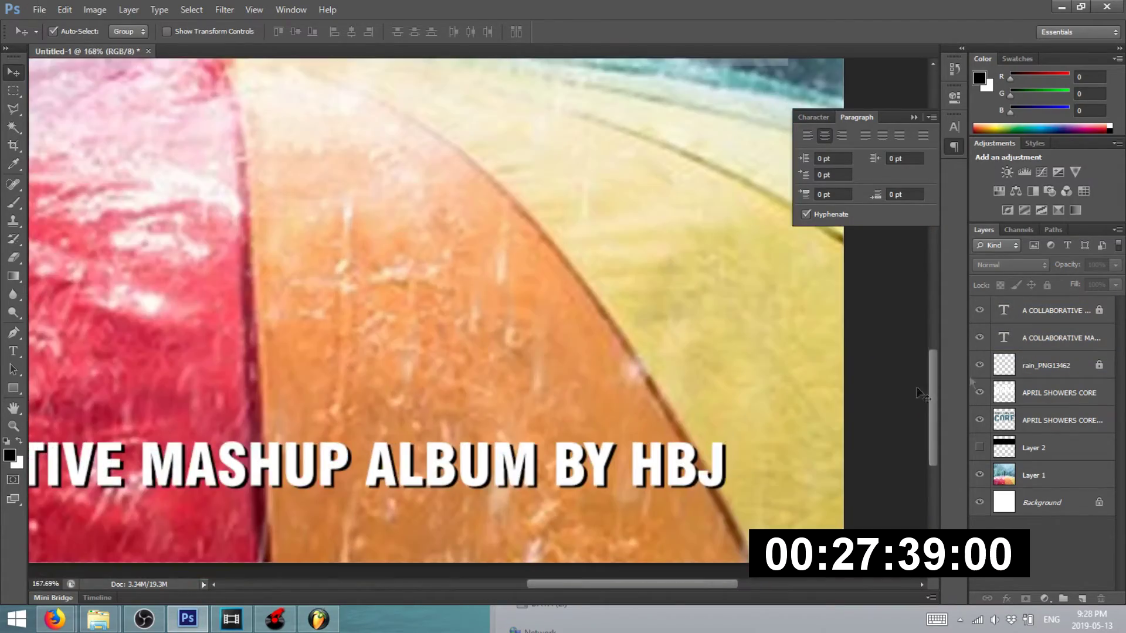
- Unlock the white subtitle layer and rasterize the black subtitle copy
left_click(1049, 342)
left_click(1063, 314)
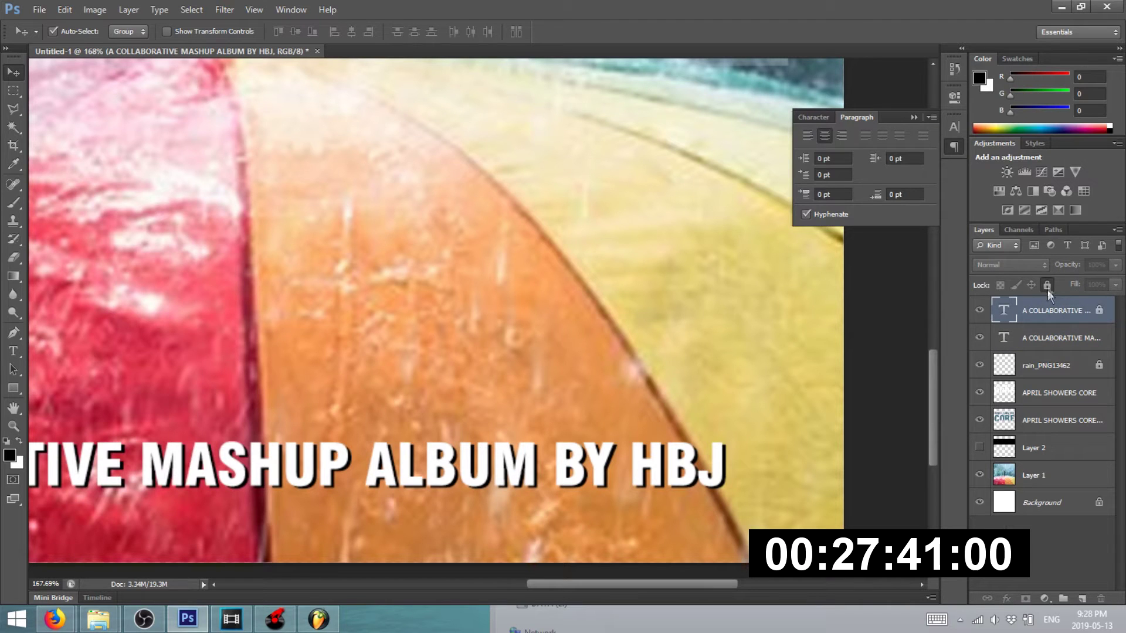
left_click(1048, 284)
left_click(1052, 340)
right_click(1051, 351)
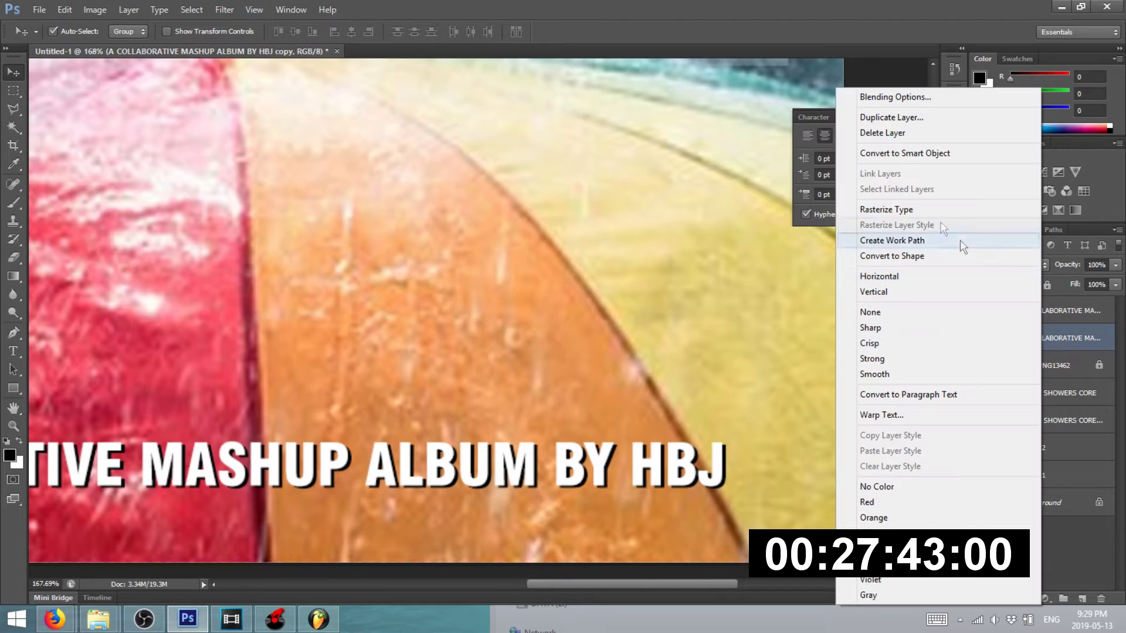
left_click(920, 209)
- Blur the black subtitle copy with a roughly 2.6-pixel Gaussian Blur
left_click(224, 9)
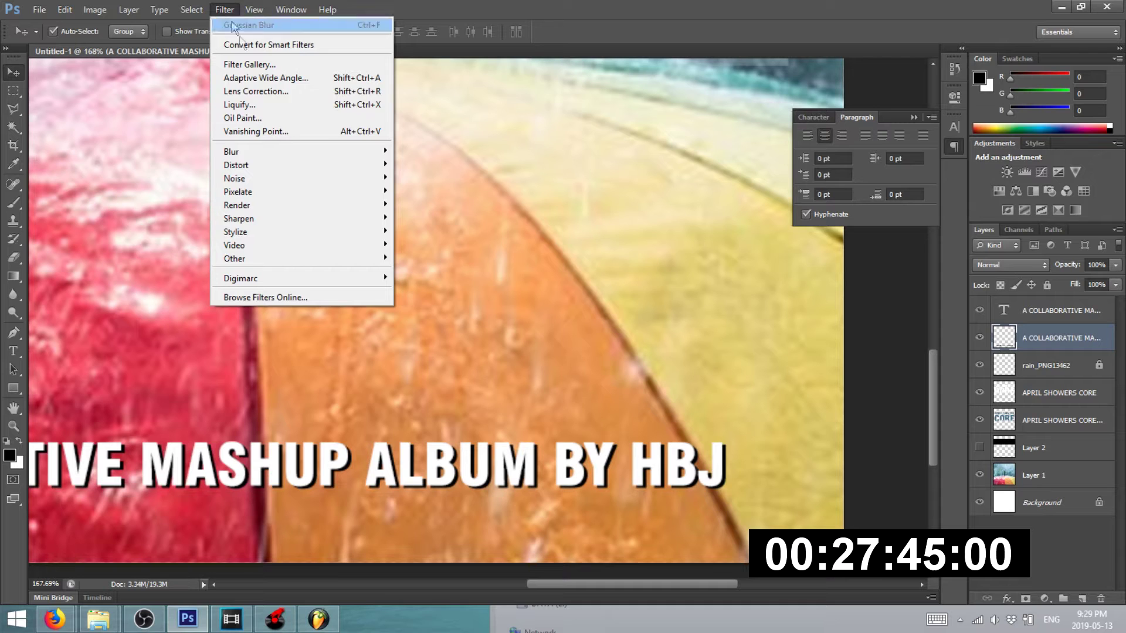
mouse_move(252, 153)
left_click(439, 249)
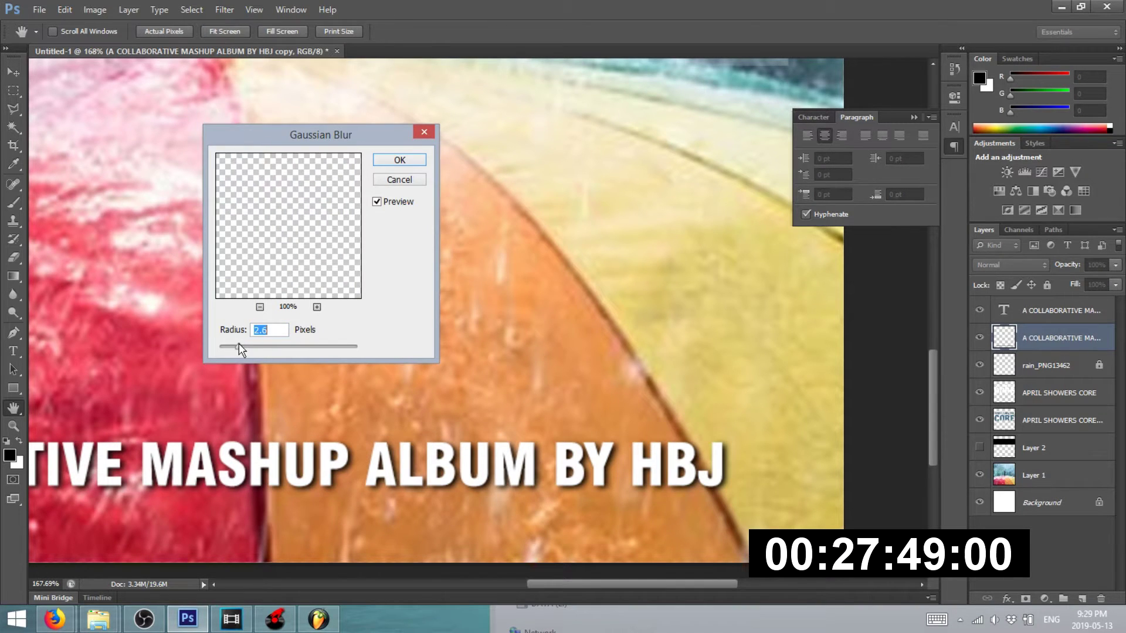
left_click(399, 159)
left_click(1115, 264)
left_click(845, 322)
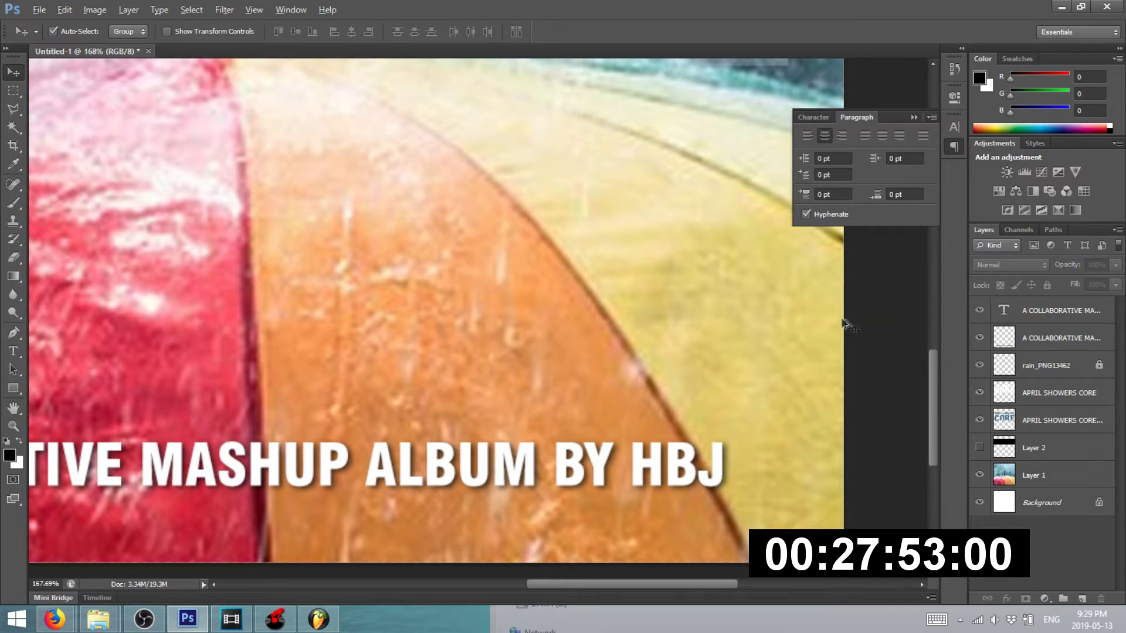
key("ctrl+0")
left_click(39, 10)
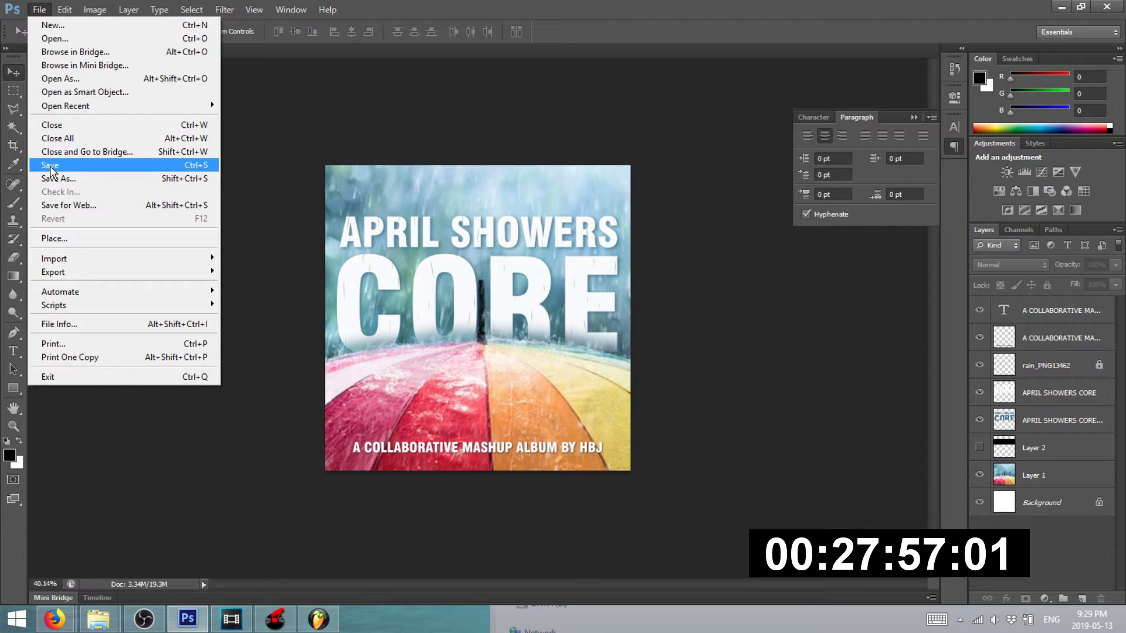
- Save for Web as a 1080 × 1080 PNG-24 named 'APRIL SHOW…' in the aPRIL SHOWERS folder
left_click(64, 203)
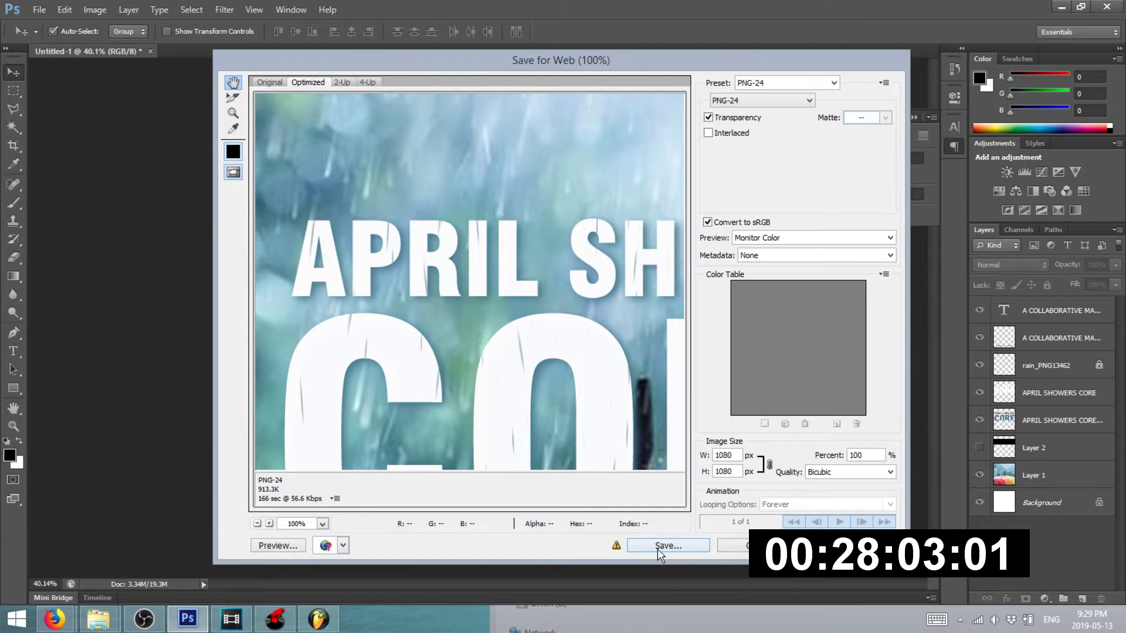
left_click(658, 546)
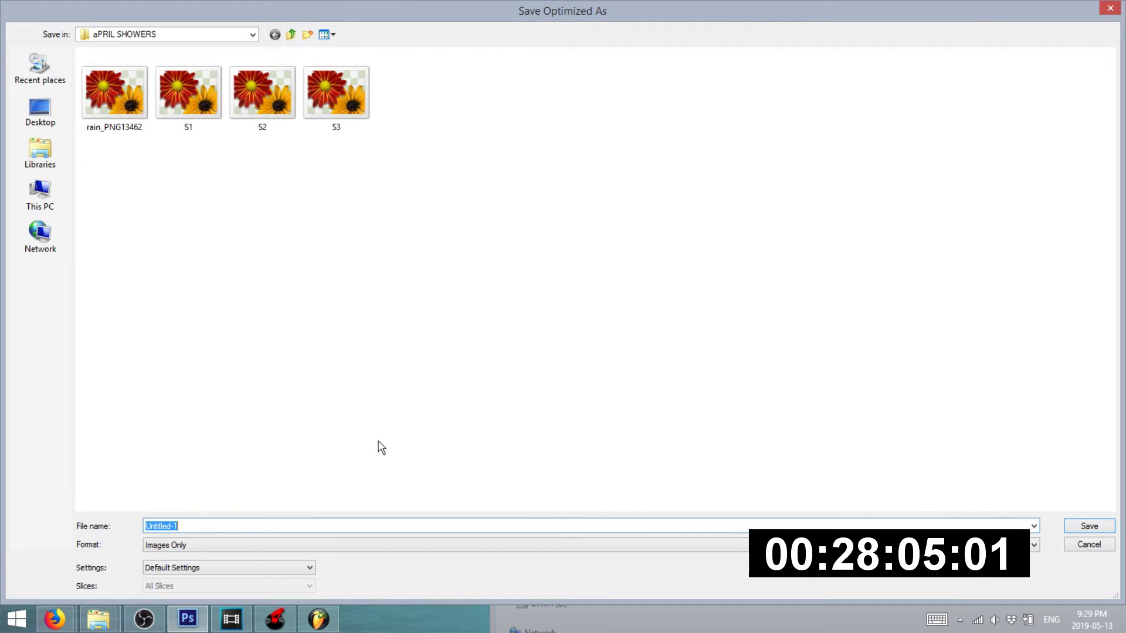
type("APRIL SHOW")
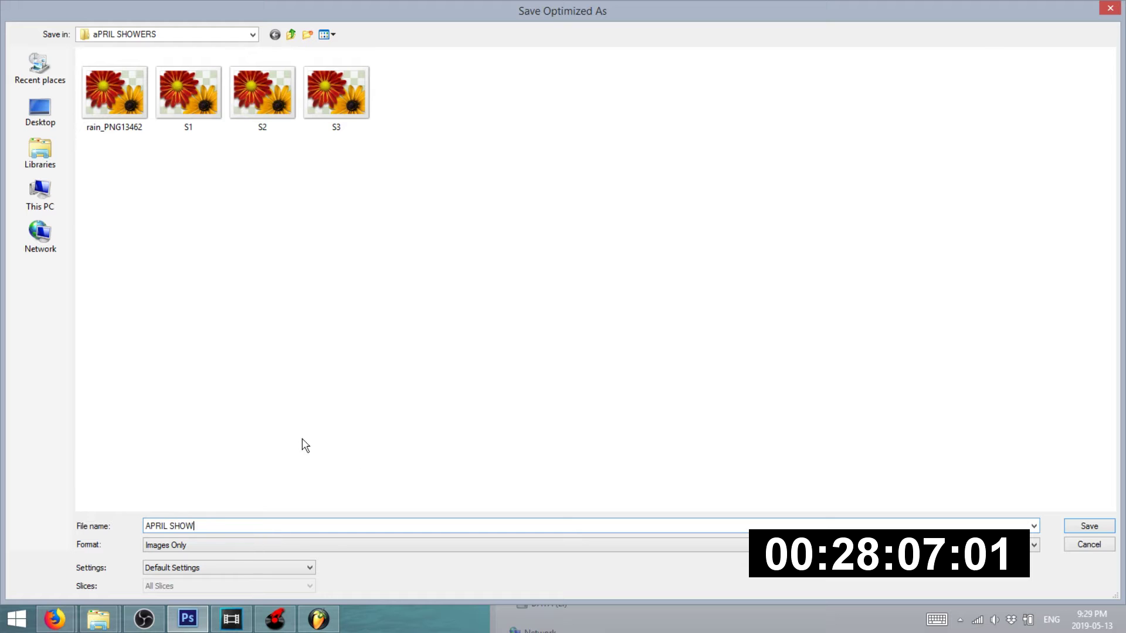
key("Return")
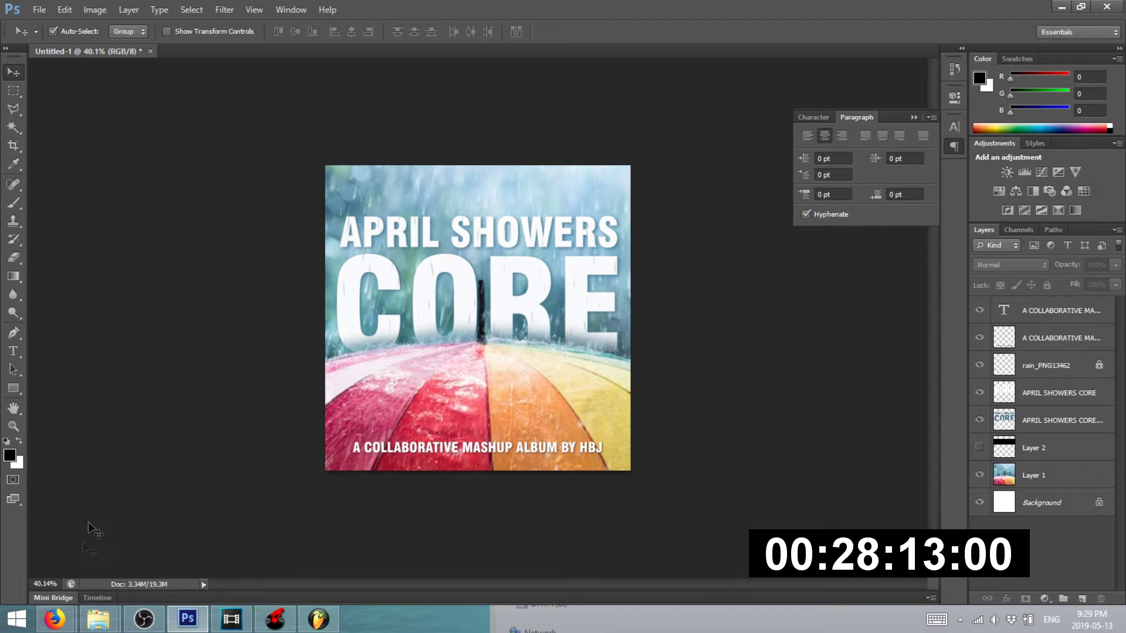
- Save the Machine Funk Showers track on Bandcamp as a draft and view it
mouse_move(55, 620)
left_click(100, 557)
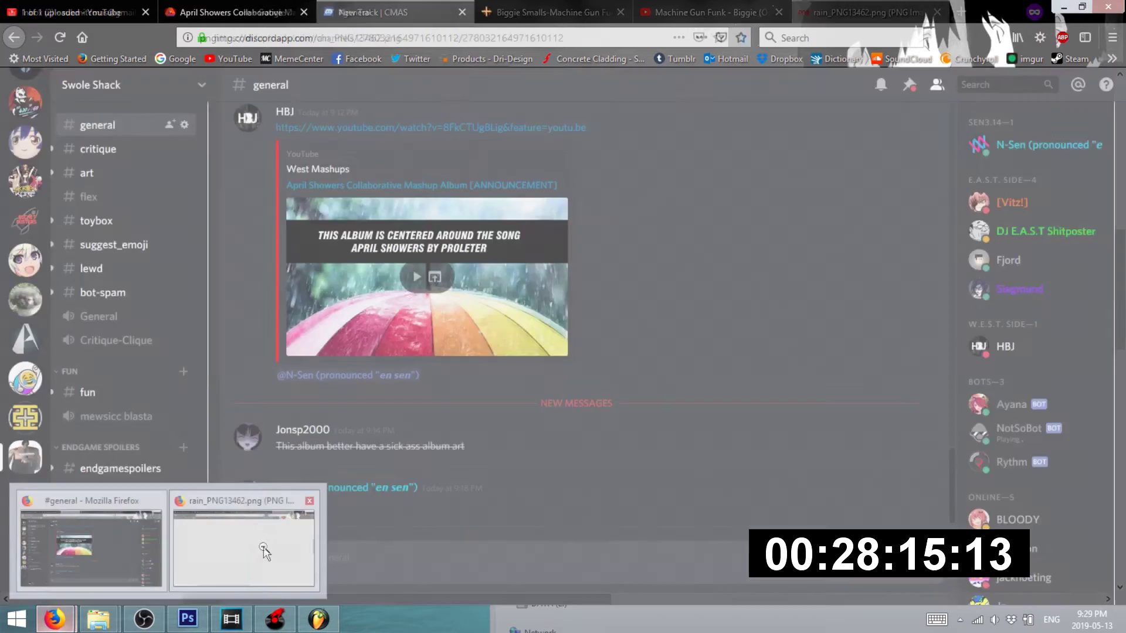
left_click(264, 554)
left_click(410, 12)
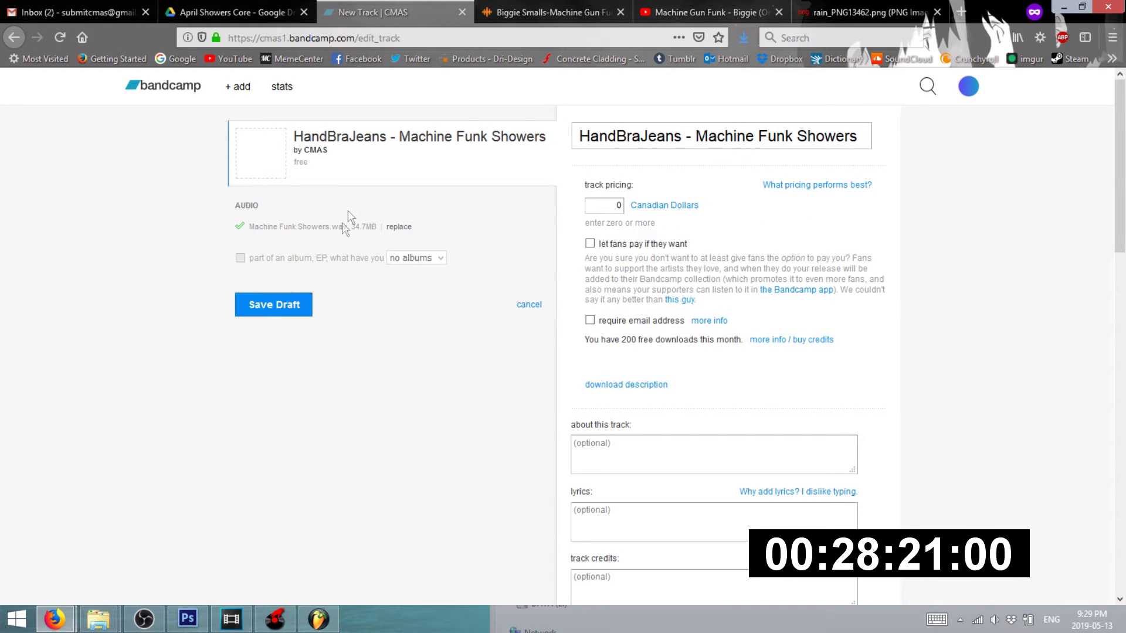
left_click(282, 310)
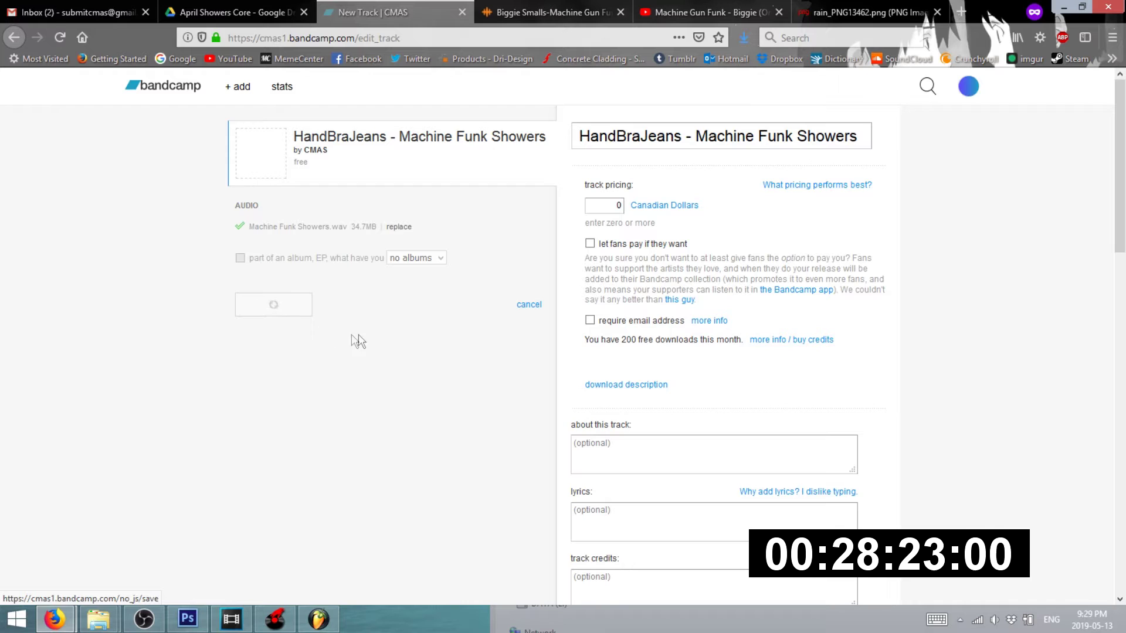
left_click(366, 305)
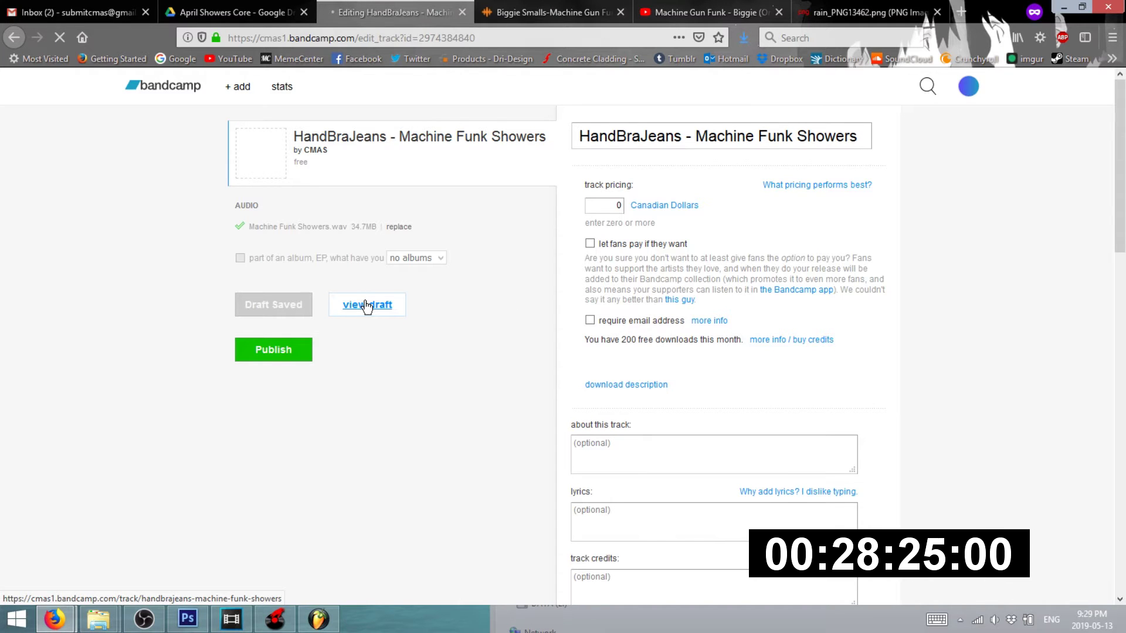
- Upload APRIL-SHOWERS-COVER as track art and dismiss the under-1400 × 1400 size error
scroll(579, 332, "down", 3)
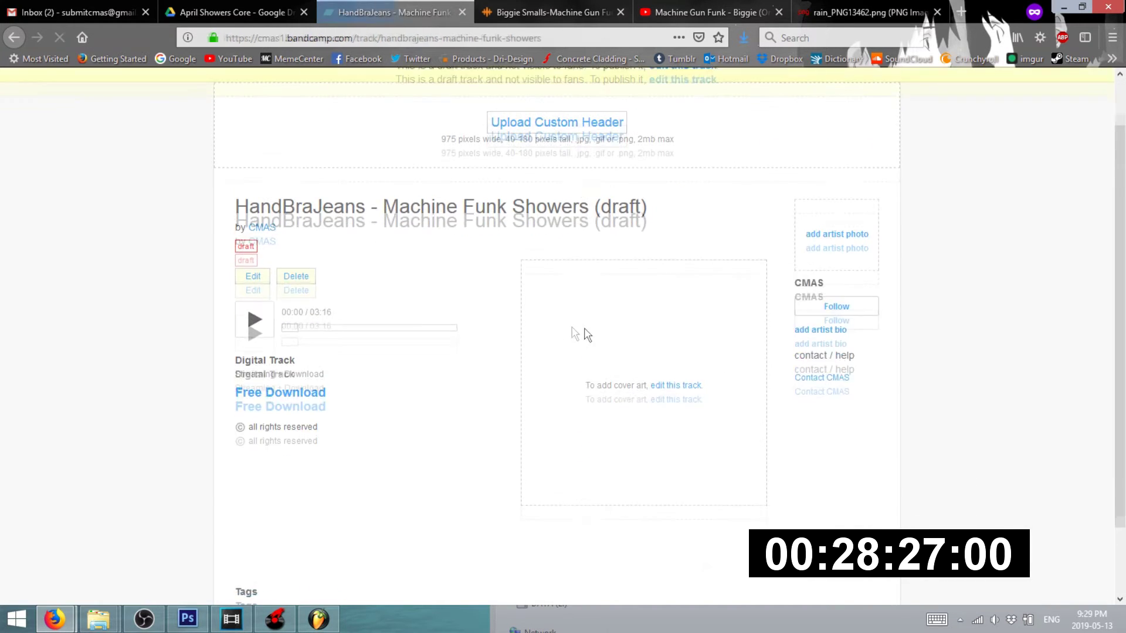
left_click(679, 305)
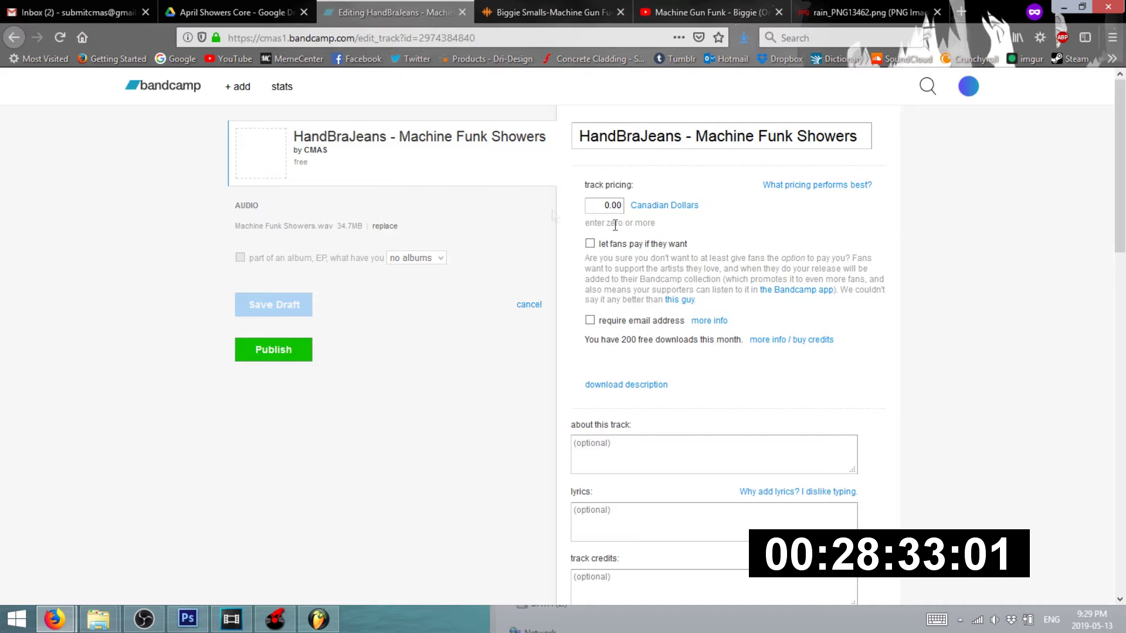
scroll(666, 309, "down", 15)
scroll(639, 320, "up", 4)
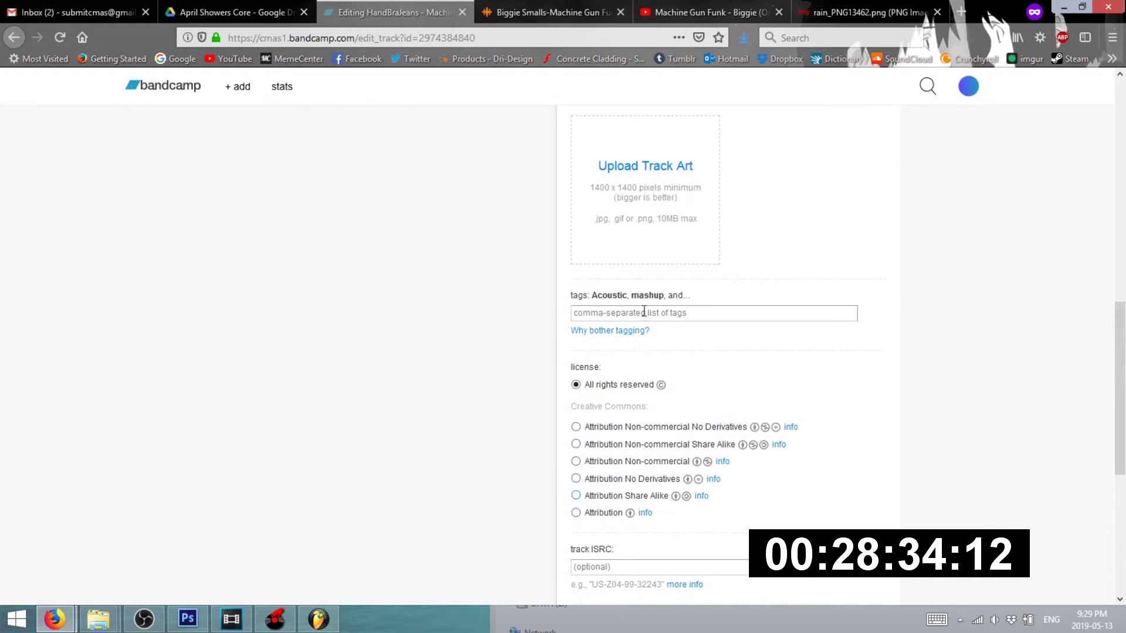
left_click(659, 167)
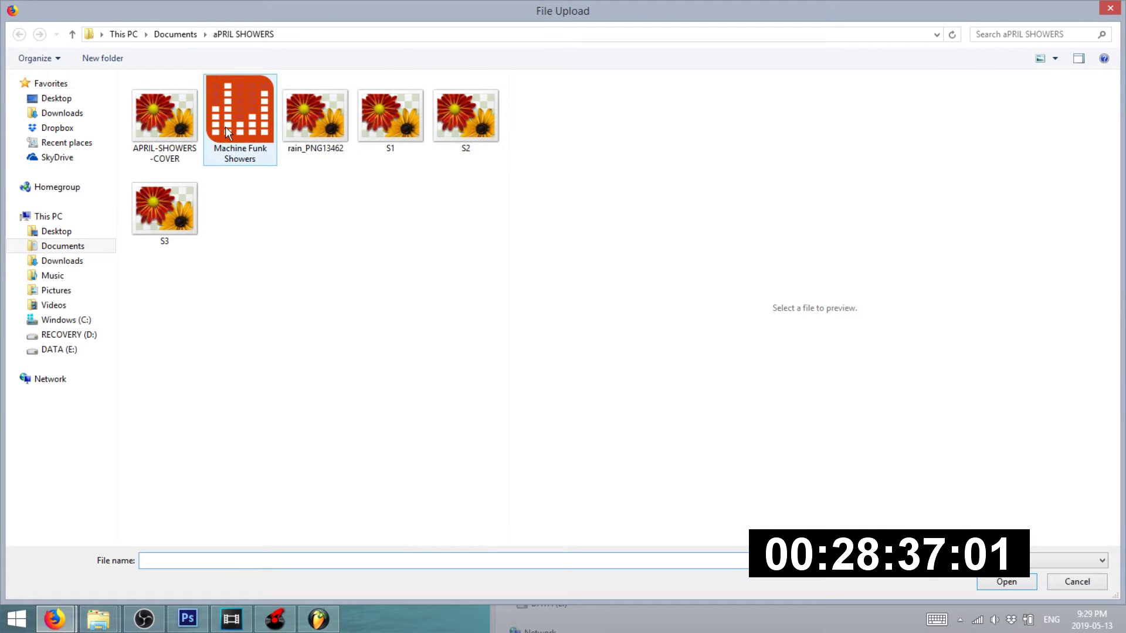
double_click(178, 124)
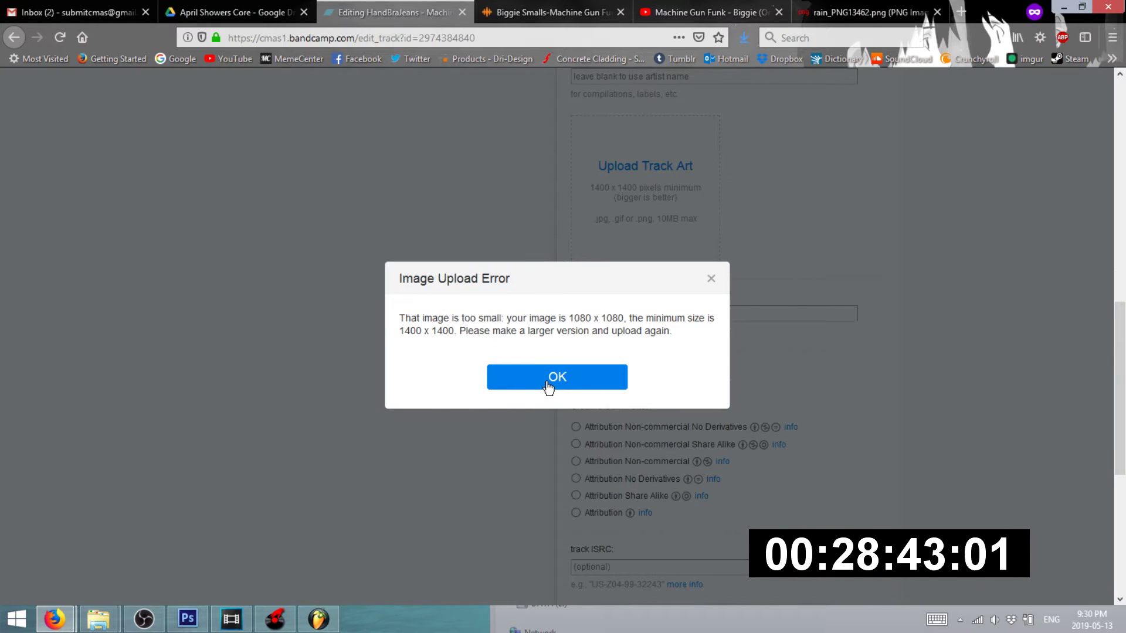
left_click(548, 387)
left_click(188, 619)
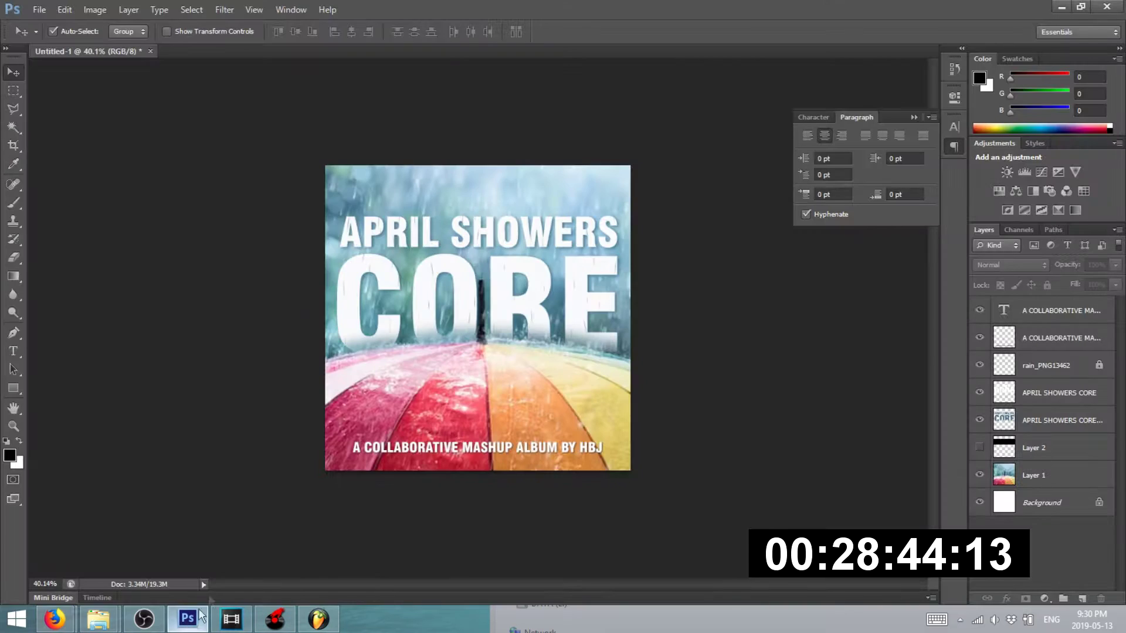
- Set the Canvas Size to 1400 × 1400 pixels, leaving a white border around the artwork
left_click(109, 10)
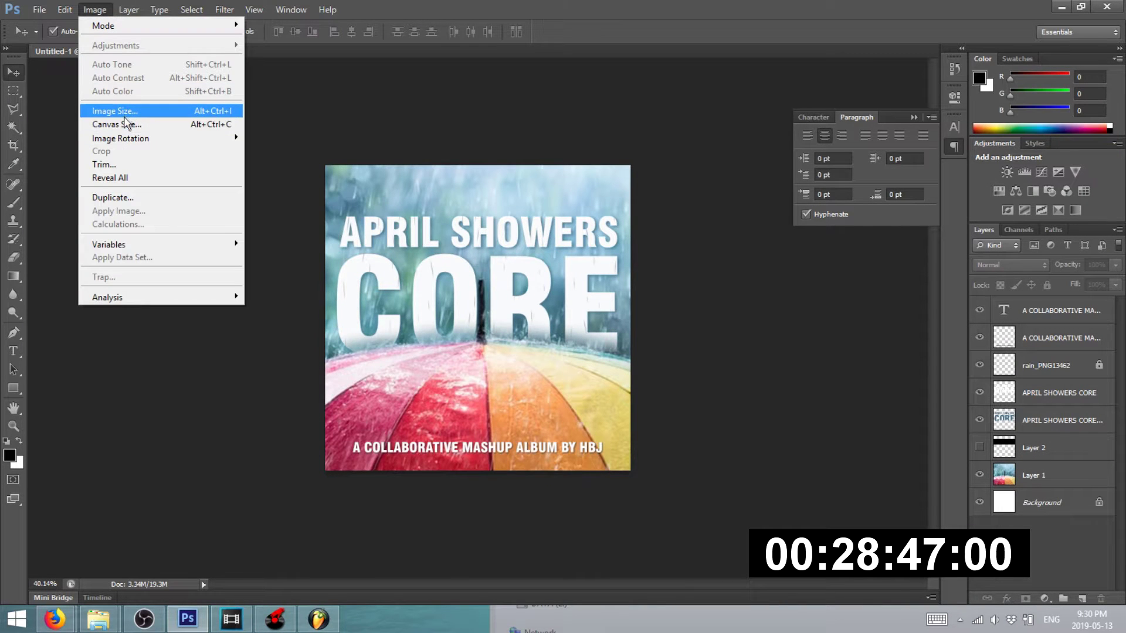
left_click(124, 126)
left_click(604, 218)
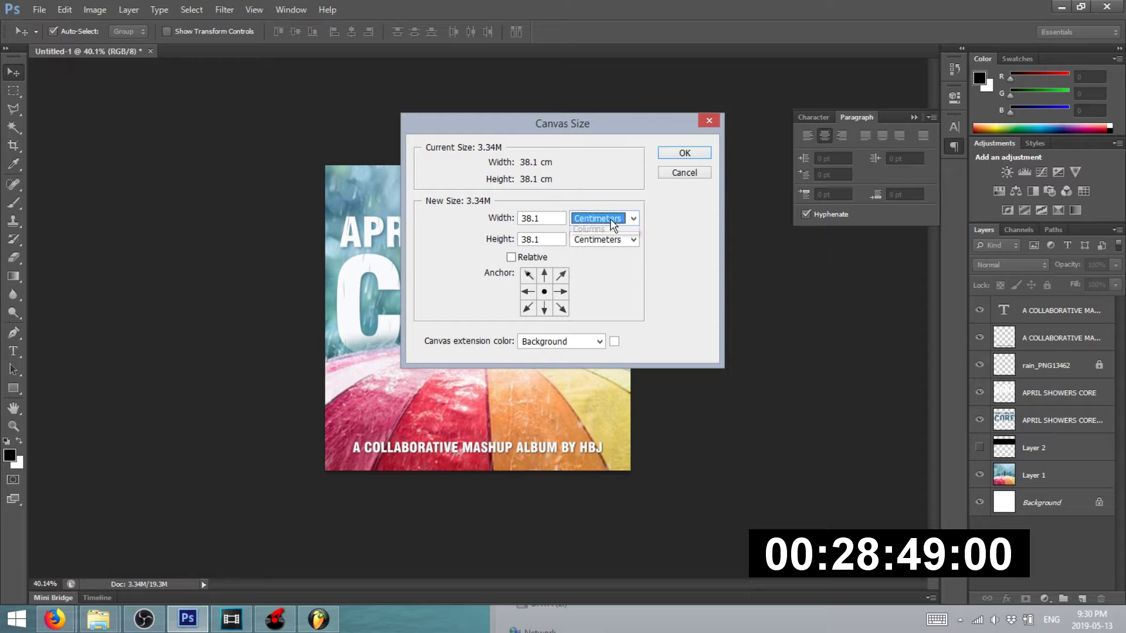
left_click(587, 242)
key("shift+Tab")
type("1400")
key("Tab")
type("140")
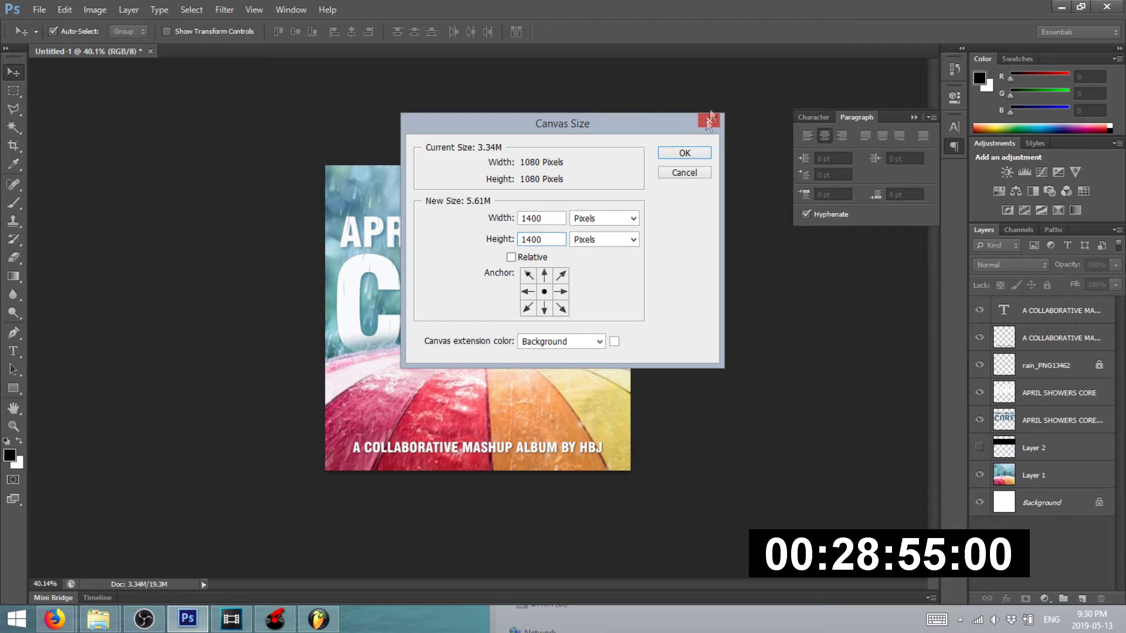
left_click(685, 153)
left_click(95, 10)
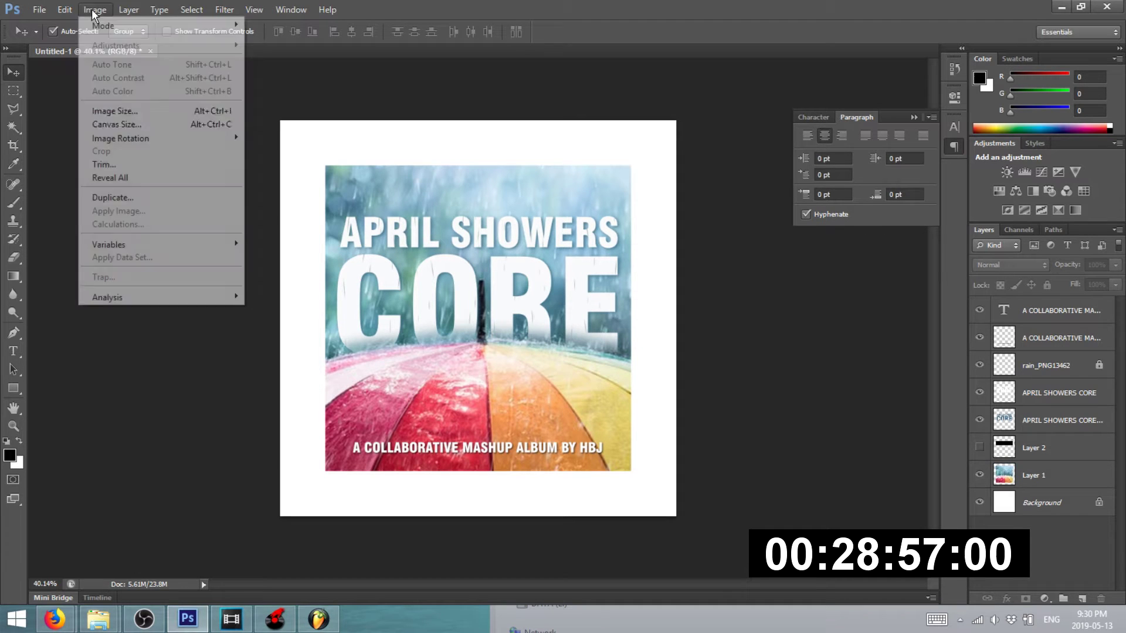
left_click(141, 111)
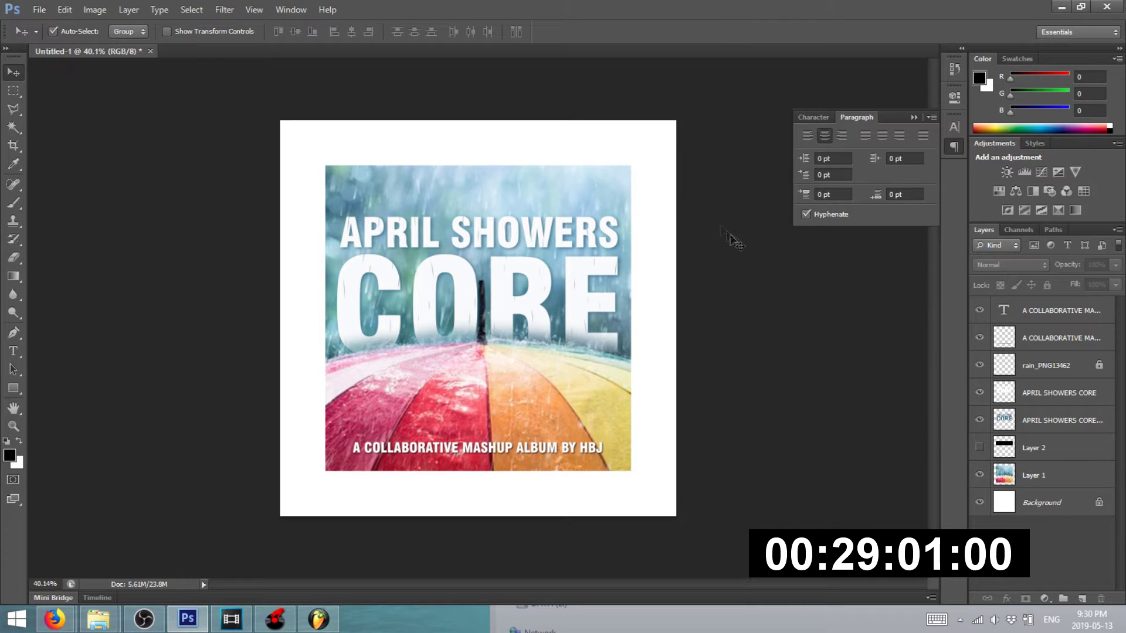
- Unlock the rain layer, select all artwork layers and move them to the top-left corner
left_click(1061, 365)
left_click(1048, 285)
left_click(711, 179)
left_click_drag(710, 179, 371, 460)
left_click_drag(401, 361, 357, 315)
- Scale the artwork about 130% to fill the 1400-pixel canvas and open Save for Web
key("ctrl+t")
left_click_drag(586, 428, 677, 518)
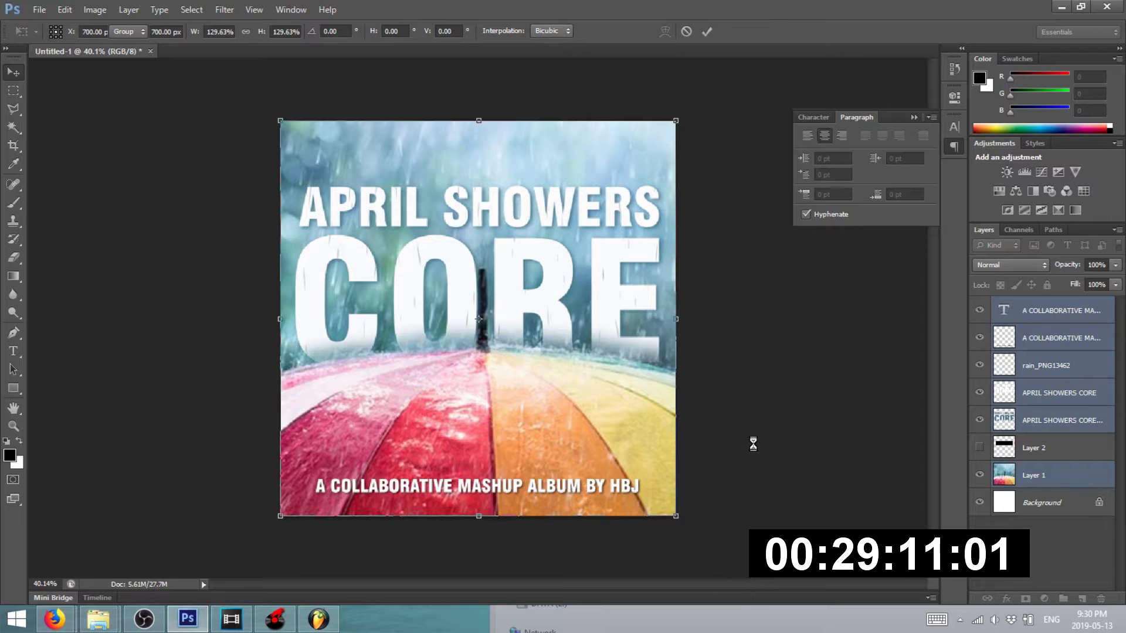
key("Return")
key("ctrl+minus")
left_click(30, 12)
left_click(100, 203)
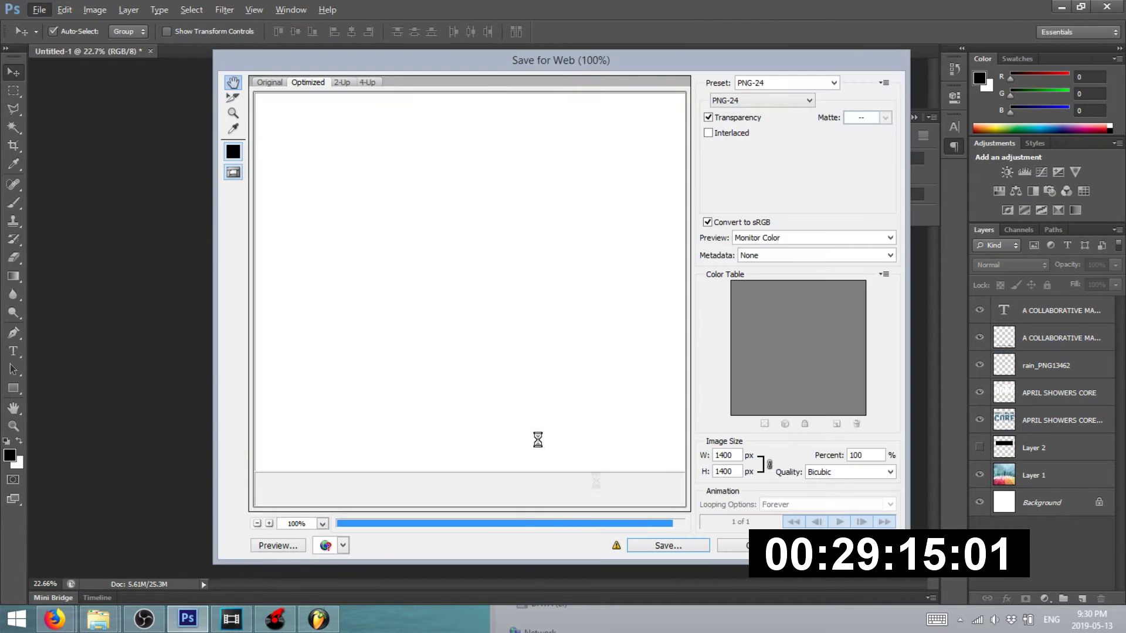
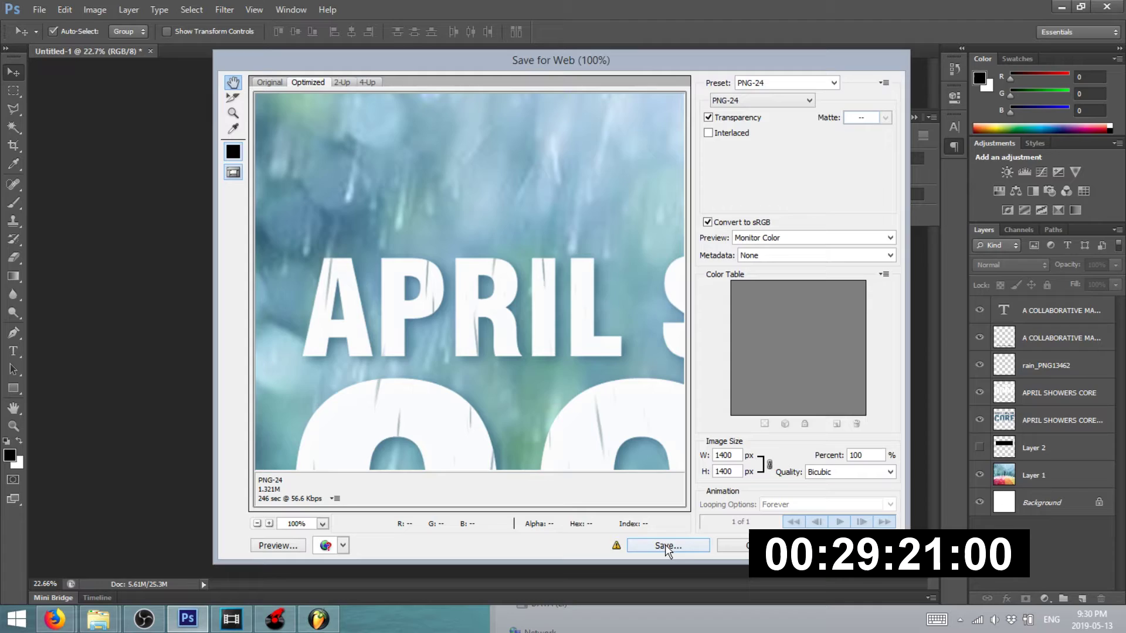
- Save the 1400×1400 PNG-24 under the cover's name, edited to APRIL-SHOWERS-COVER-1400.png
left_click(668, 545)
left_click(114, 94)
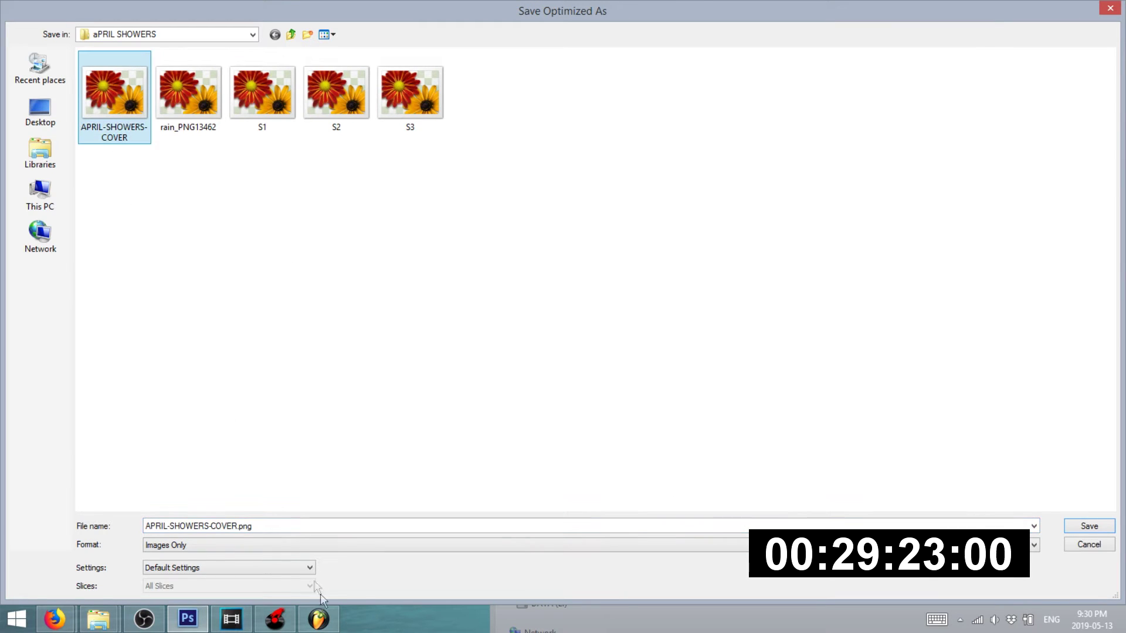
left_click(267, 526)
left_click(238, 526)
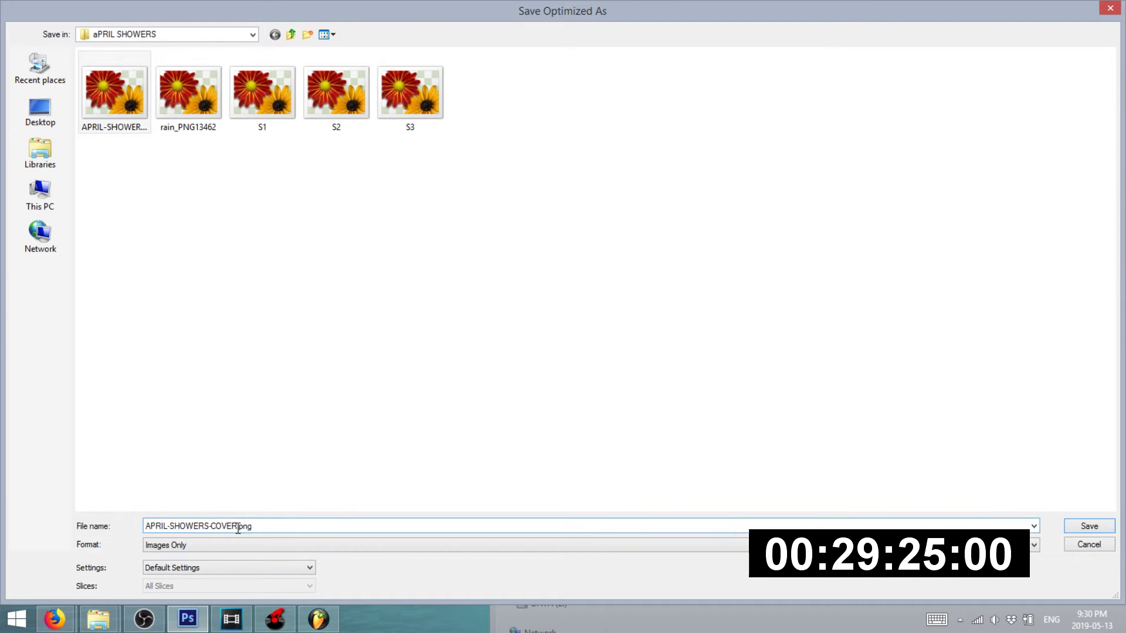
key("Return")
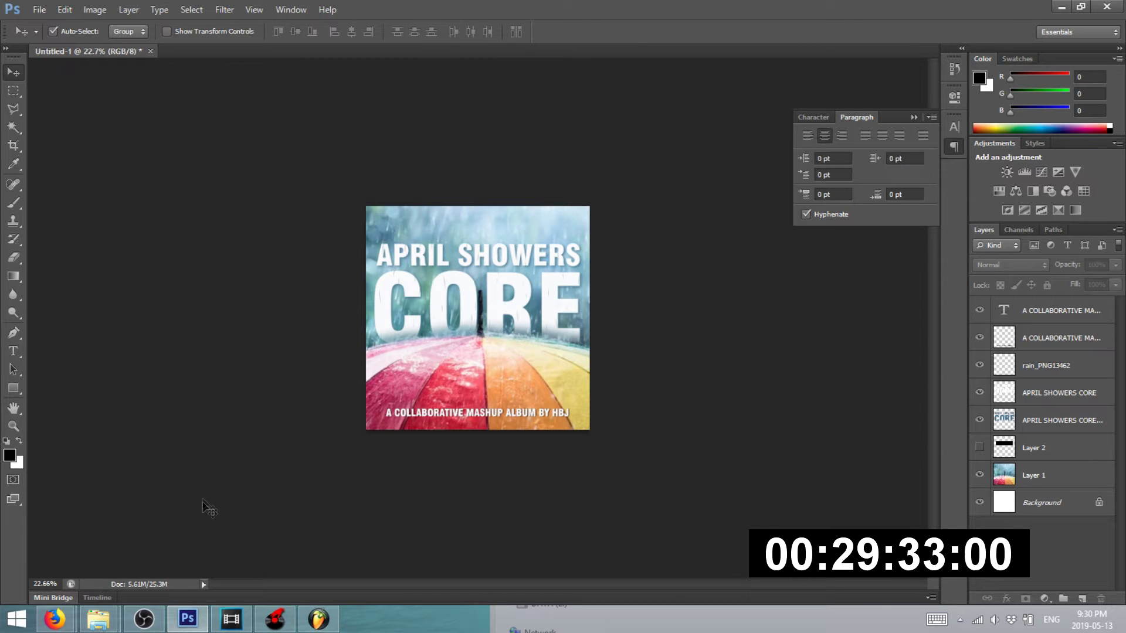
- Upload APRIL-SHOWERS-COVER-1400.png as track art on the Bandcamp edit page
mouse_move(54, 619)
left_click(84, 546)
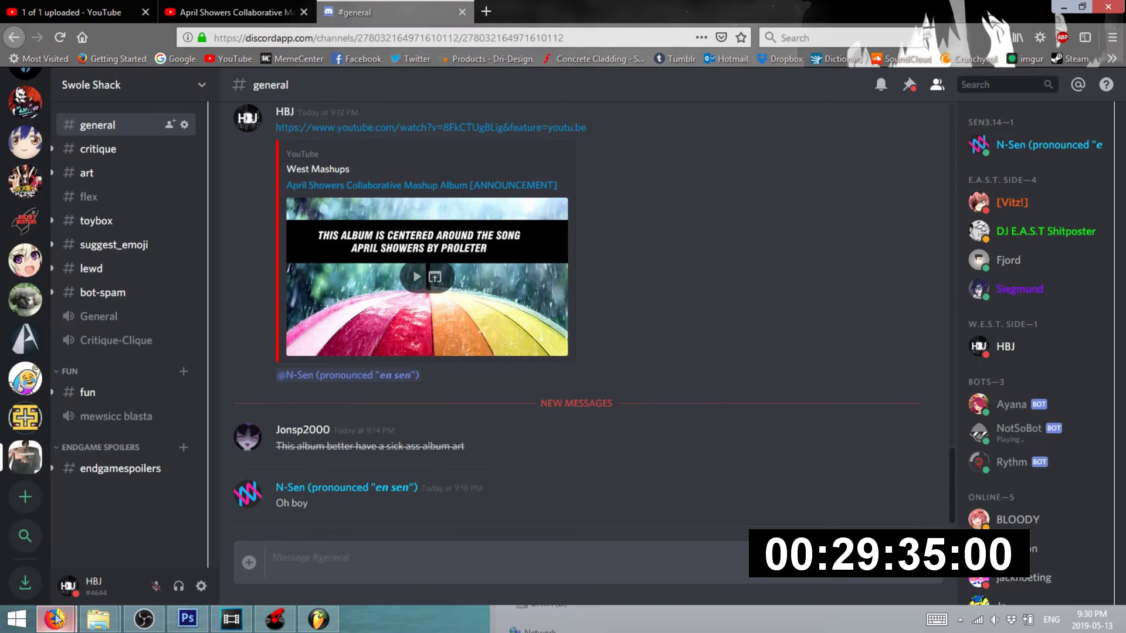
left_click(258, 523)
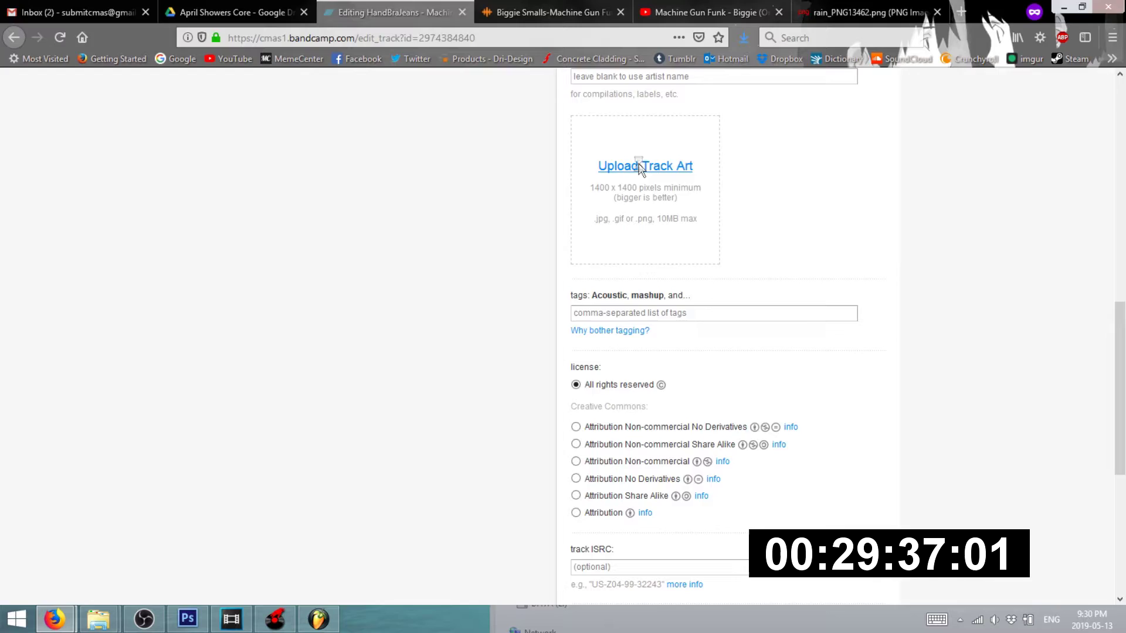
left_click(625, 167)
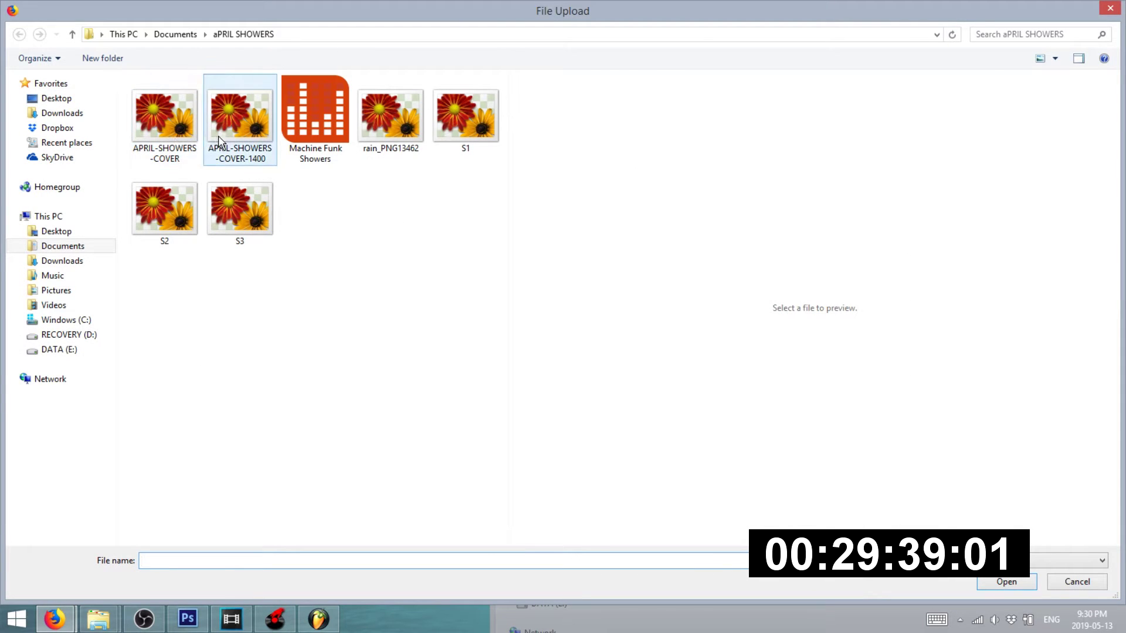
double_click(218, 135)
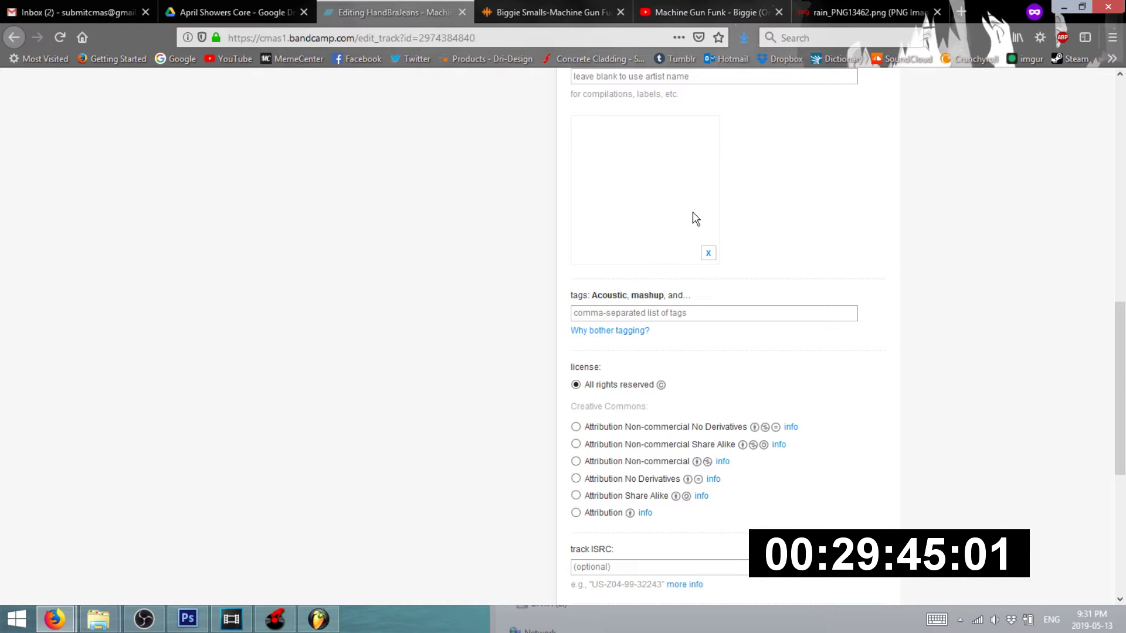
- Save the Machine Funk Showers track as a draft
scroll(710, 267, "up", 3)
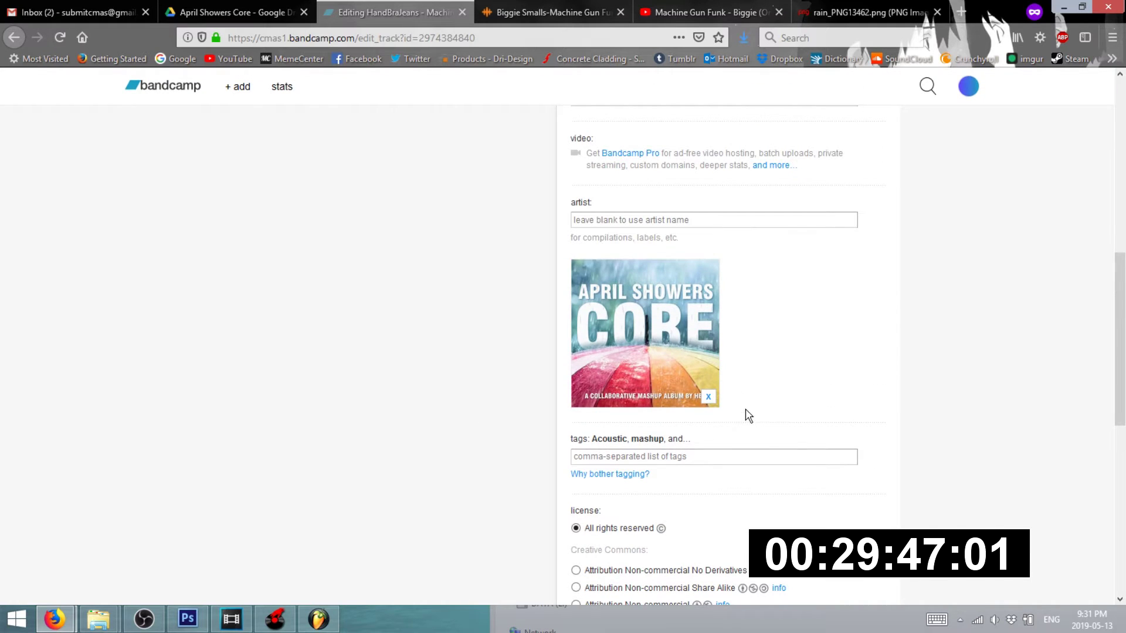
scroll(749, 415, "down", 8)
scroll(689, 420, "up", 15)
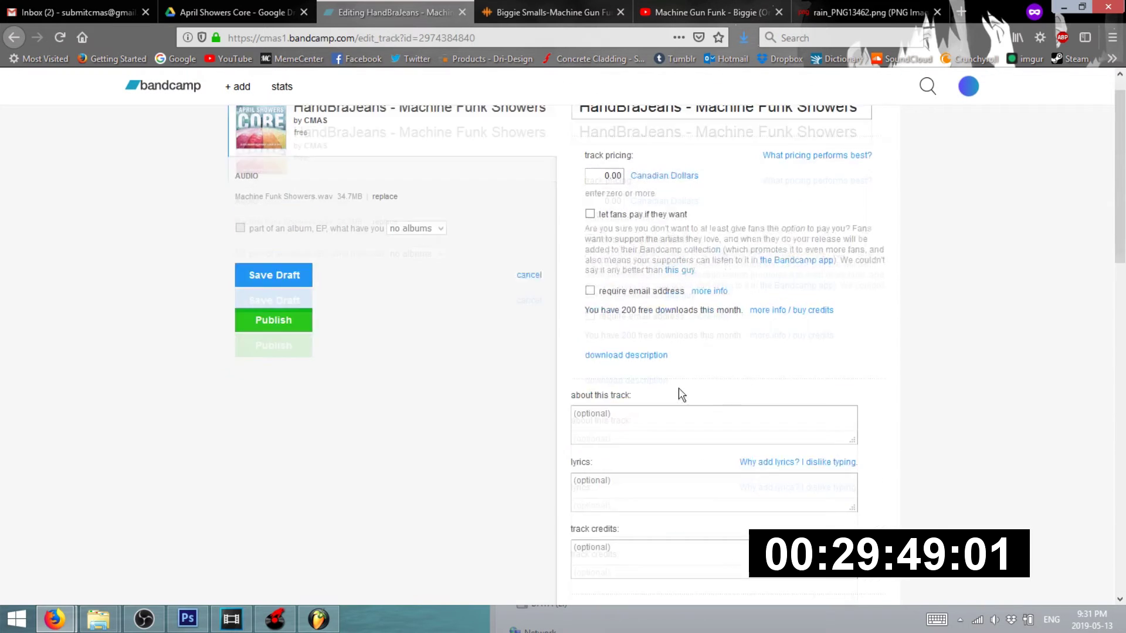
left_click(290, 305)
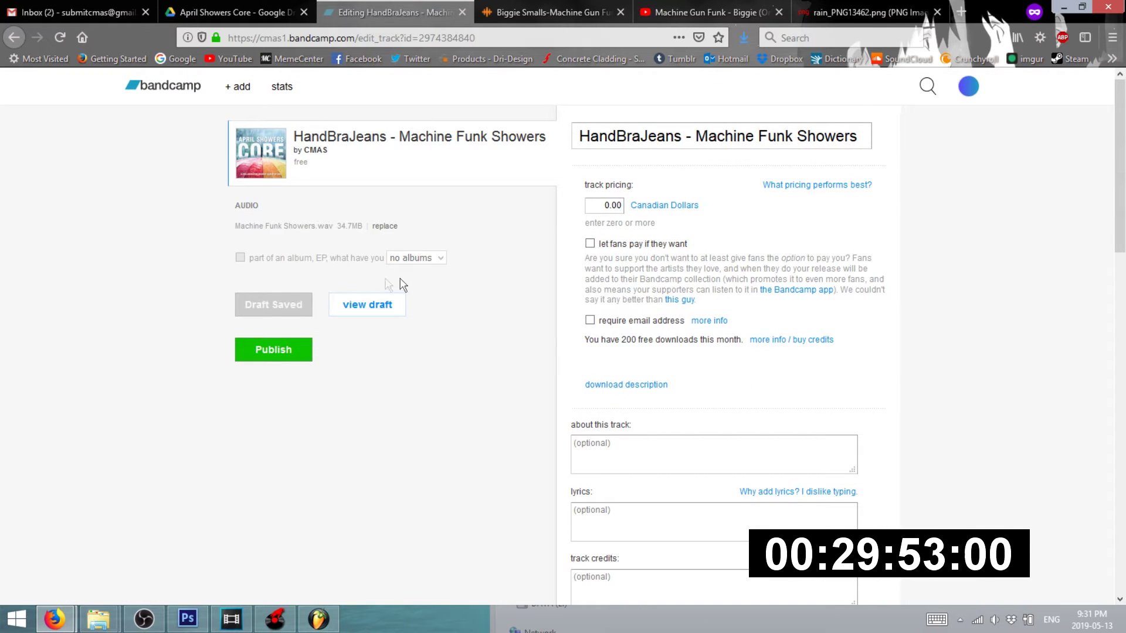
- Return to the April Showers Core cover document in Photoshop and clear the selection
left_click(239, 626)
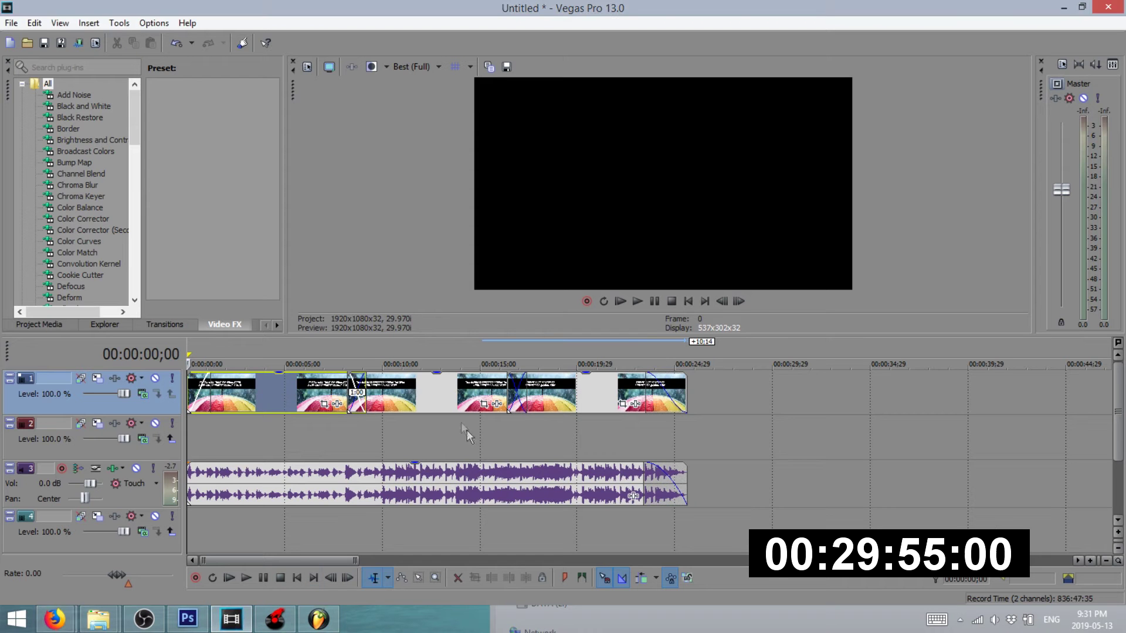
left_click(187, 619)
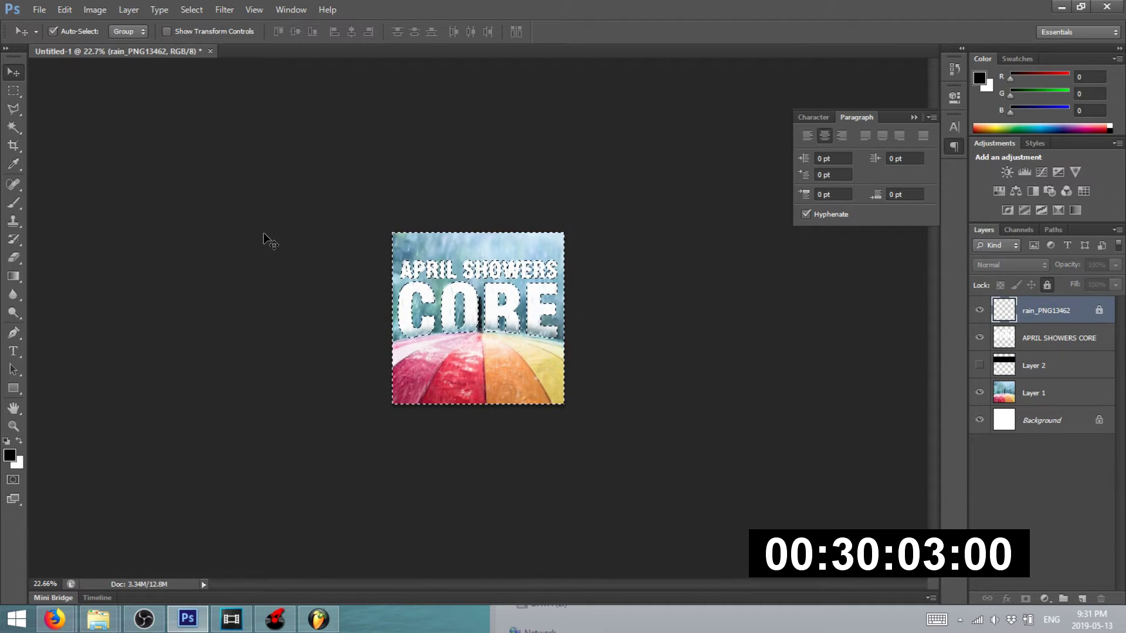
key("ctrl+d")
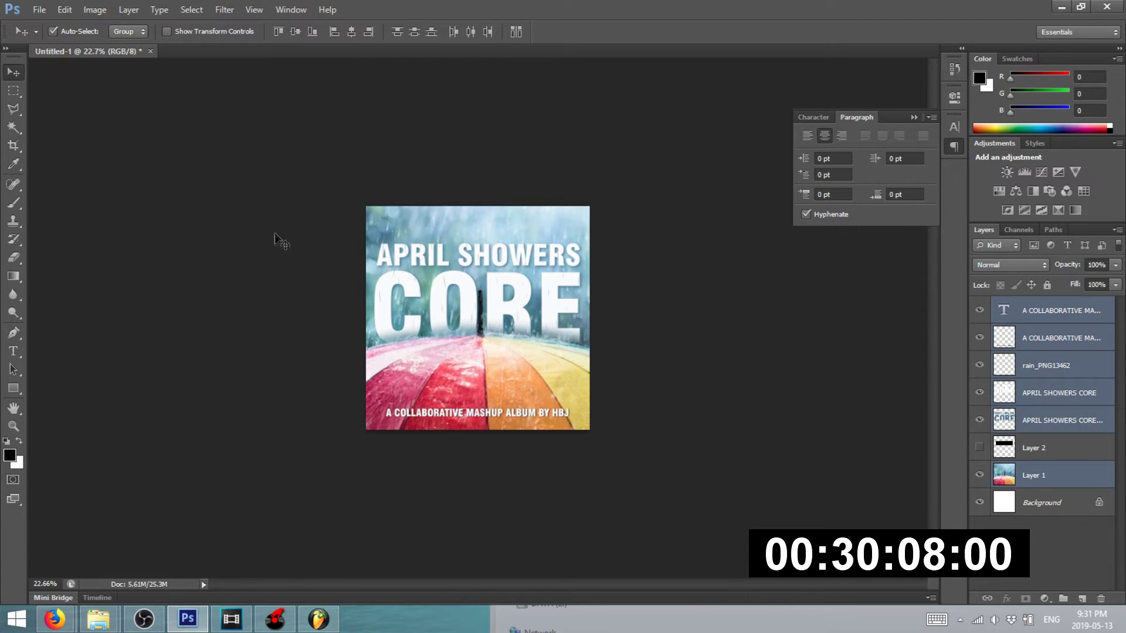
- Deselect the layers and create a new 1920×1080 px document at 390 pixels/inch
left_click(274, 233)
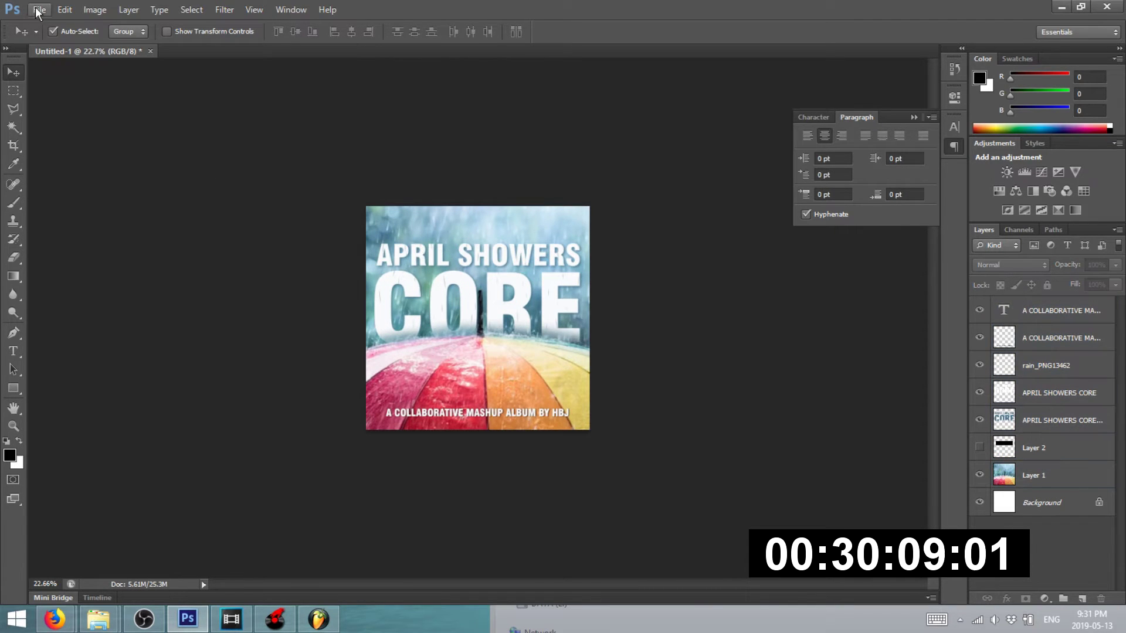
left_click(37, 10)
left_click(35, 26)
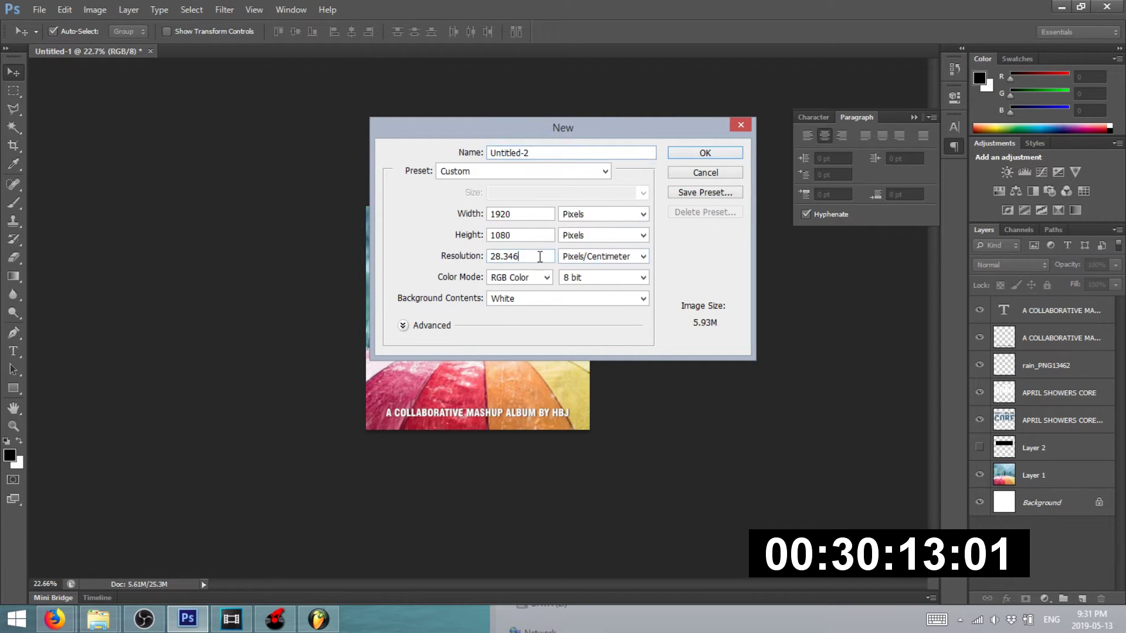
left_click(599, 257)
left_click(602, 267)
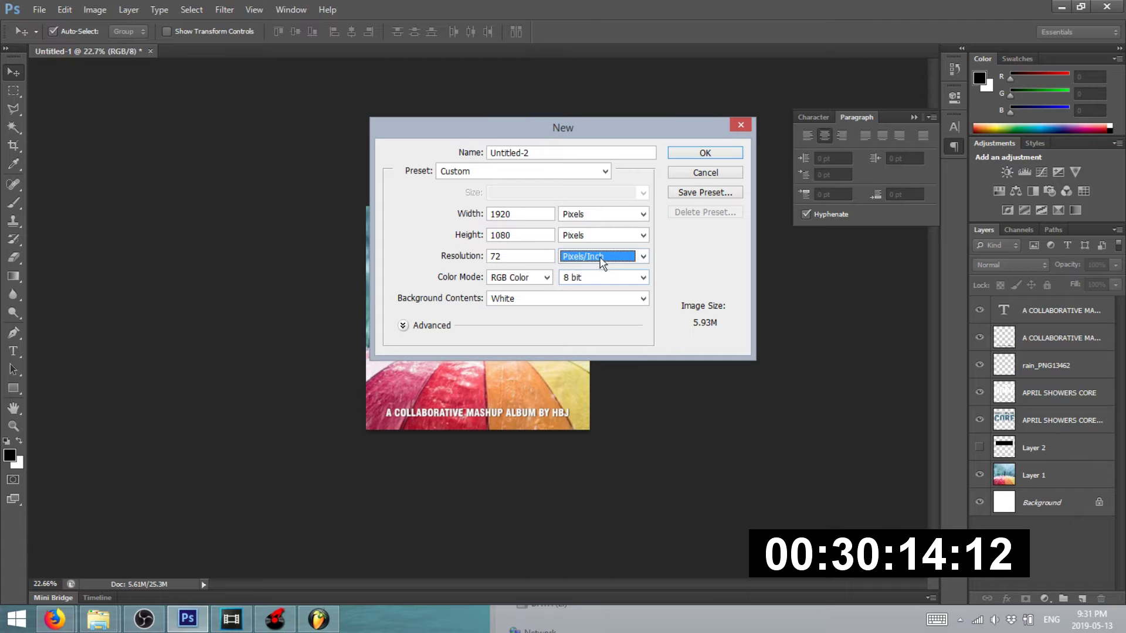
double_click(533, 254)
type("390")
key("Return")
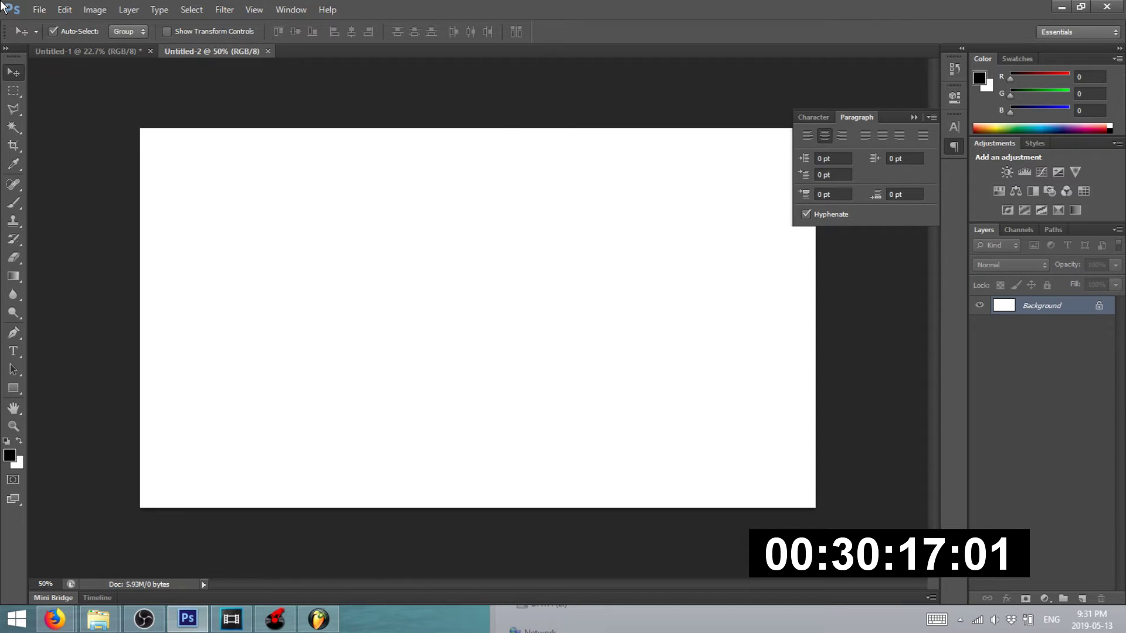
- Create another 1920×1080 document, Untitled-3
left_click(44, 13)
left_click(56, 26)
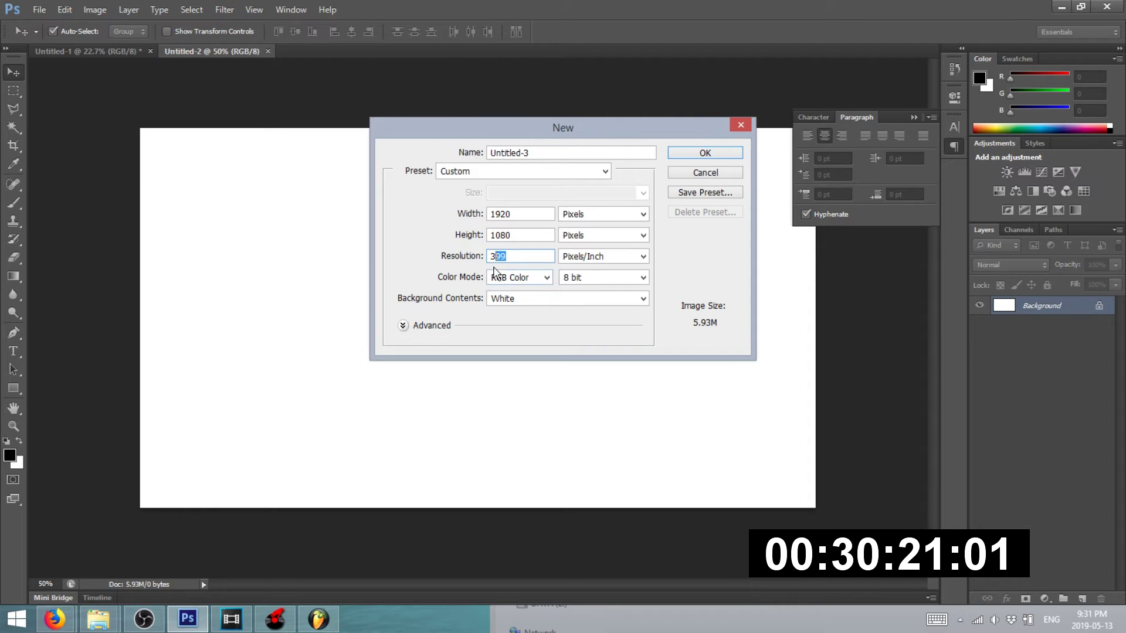
key("Return")
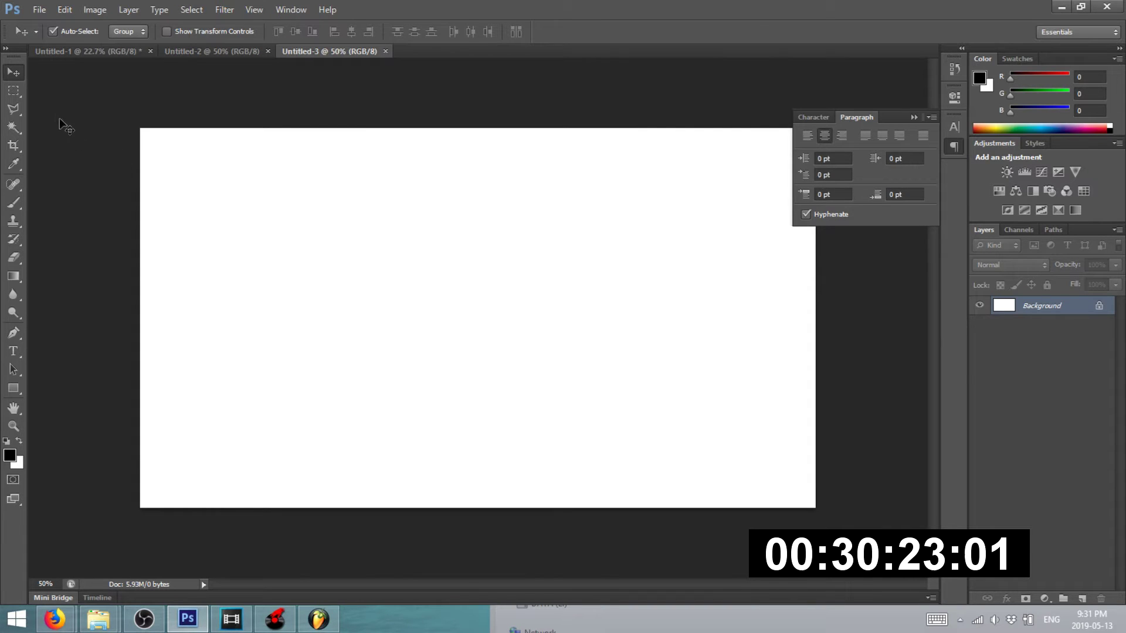
left_click(39, 9)
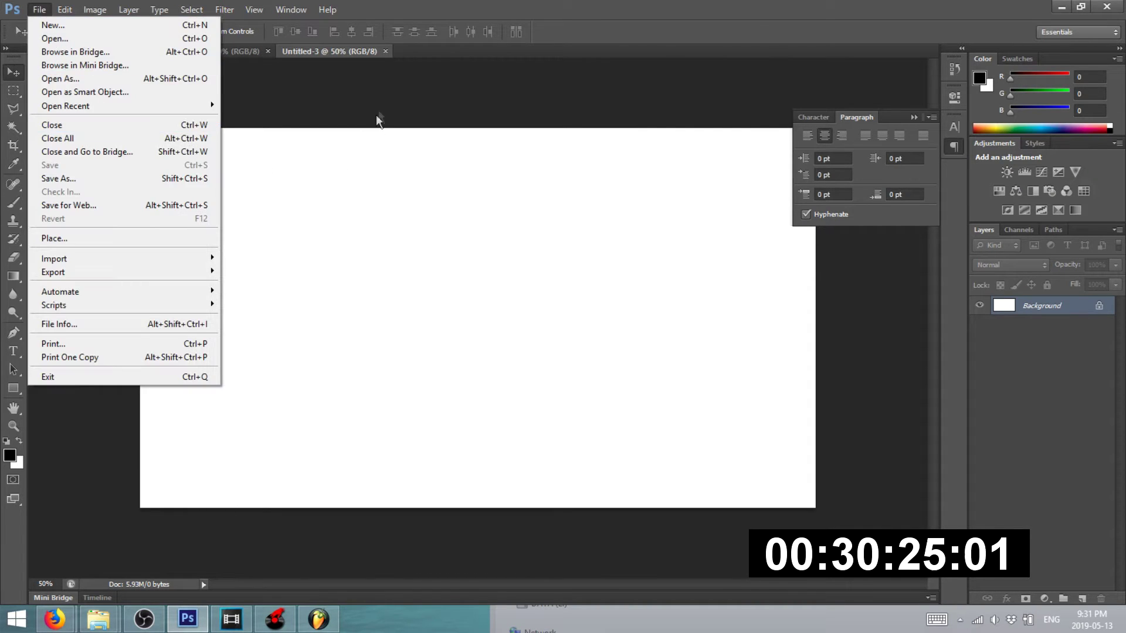
left_click(377, 121)
- Bring Firefox forward and switch to the April Showers Core Drive folder tab
mouse_move(55, 619)
left_click(219, 548)
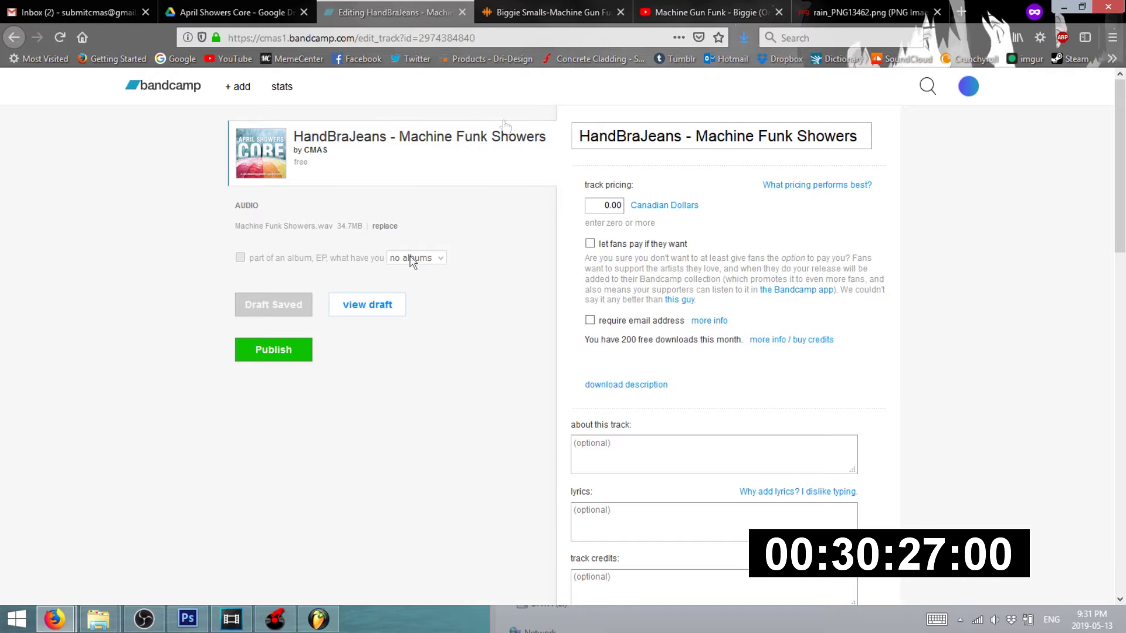
left_click(531, 11)
left_click(807, 12)
left_click(641, 8)
left_click(76, 11)
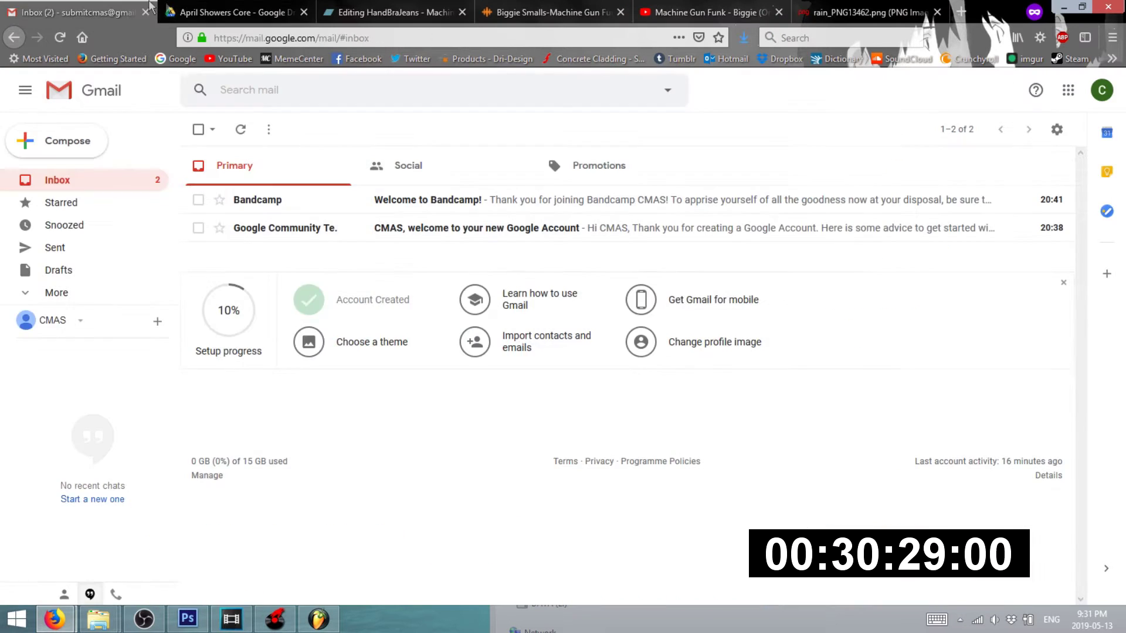
left_click(235, 12)
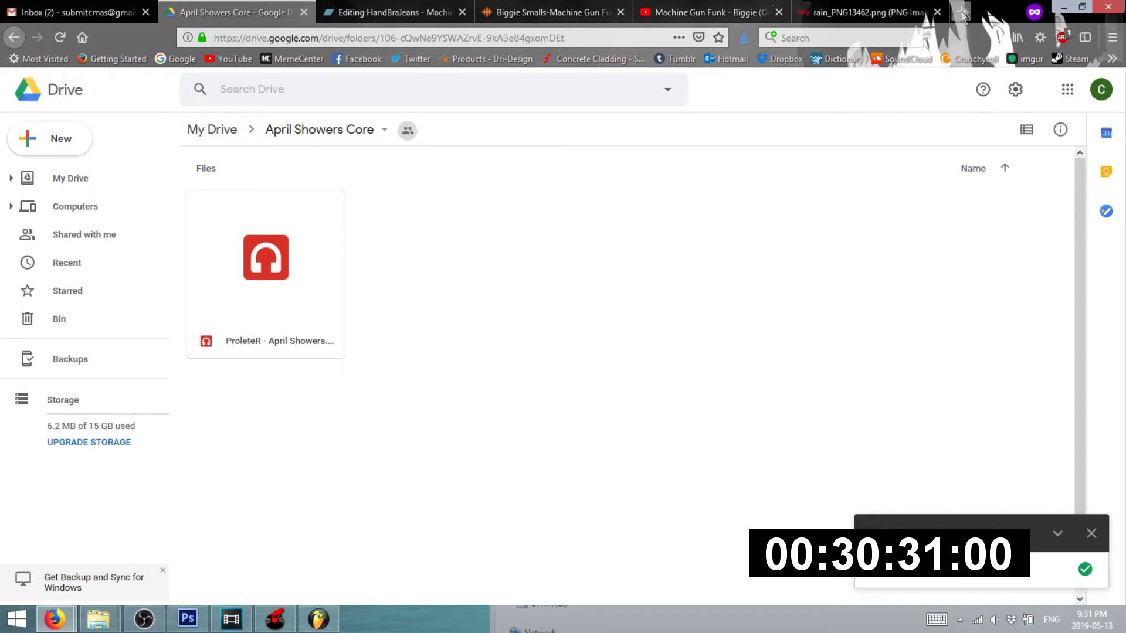
- Search Google Images for 'april showers' in a new private tab
left_click(957, 13)
type("april showers")
key("Return")
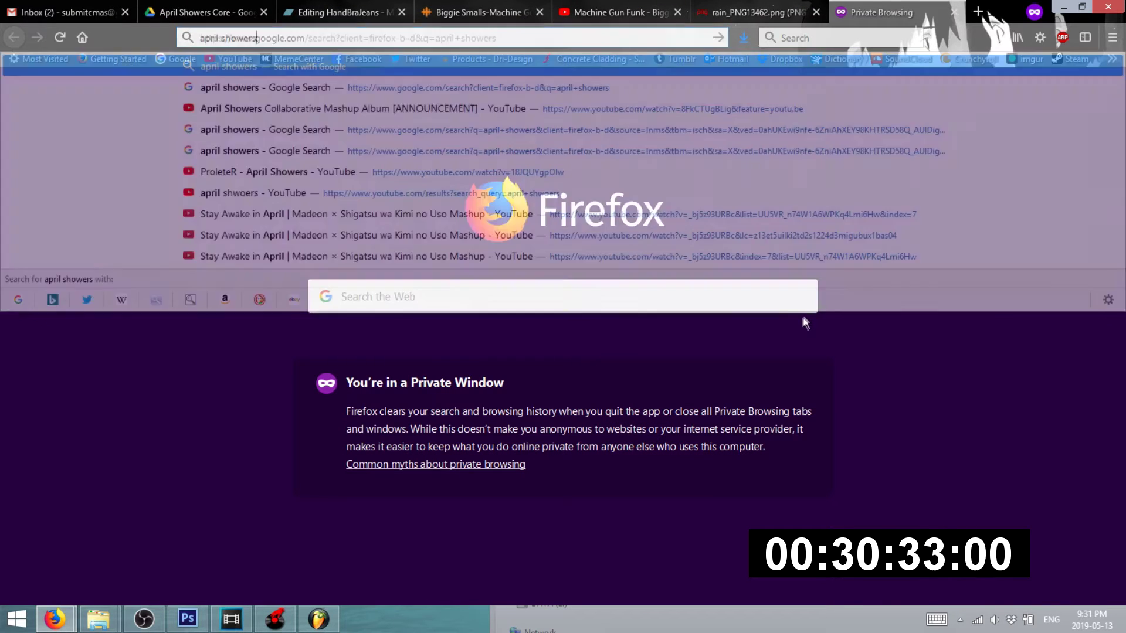
left_click(178, 139)
- Copy the rainbow umbrella photo and paste it into Untitled-3 in Photoshop
left_click(361, 285)
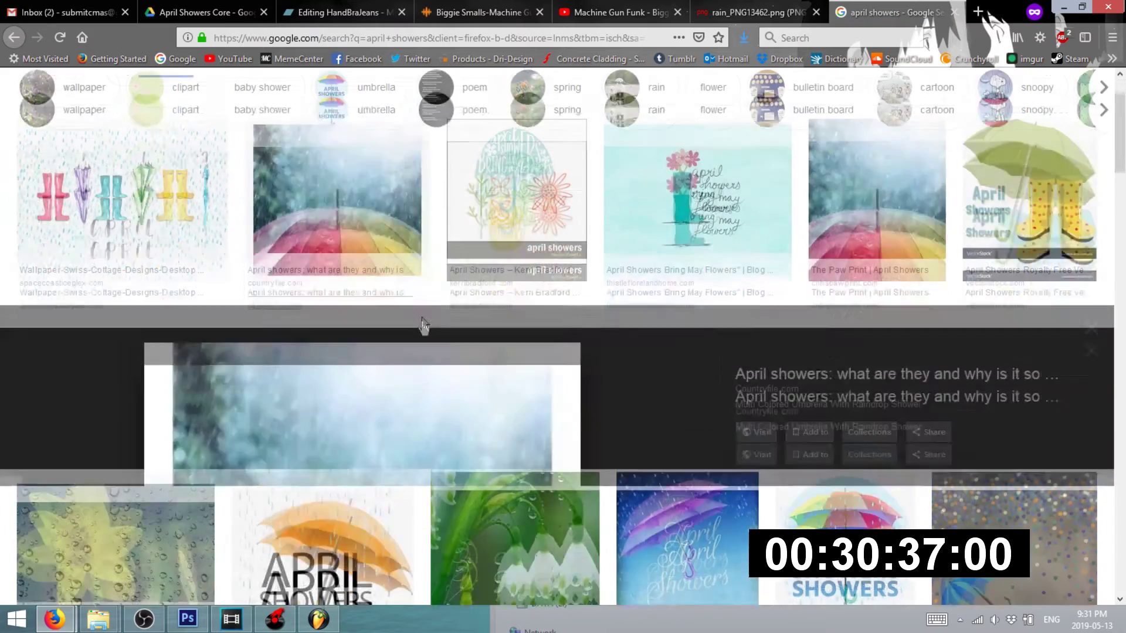
right_click(424, 328)
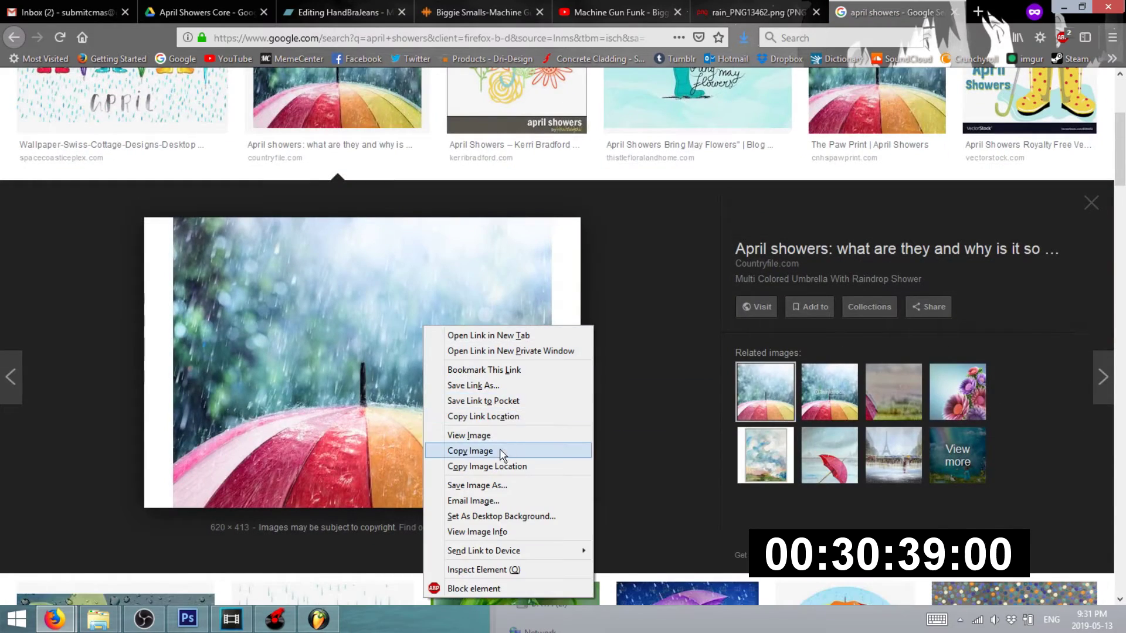
left_click(499, 450)
key("alt+Tab")
key("ctrl+v")
scroll(481, 337, "down", 2)
left_click_drag(481, 338, 297, 226)
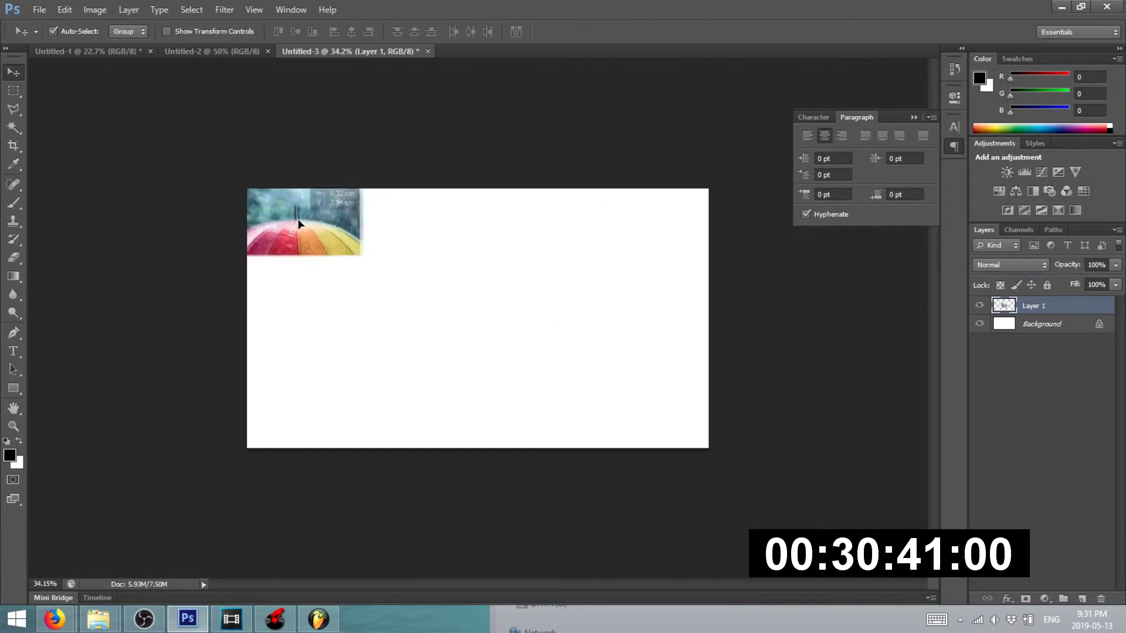
key("ctrl+t")
left_click_drag(368, 254, 769, 463)
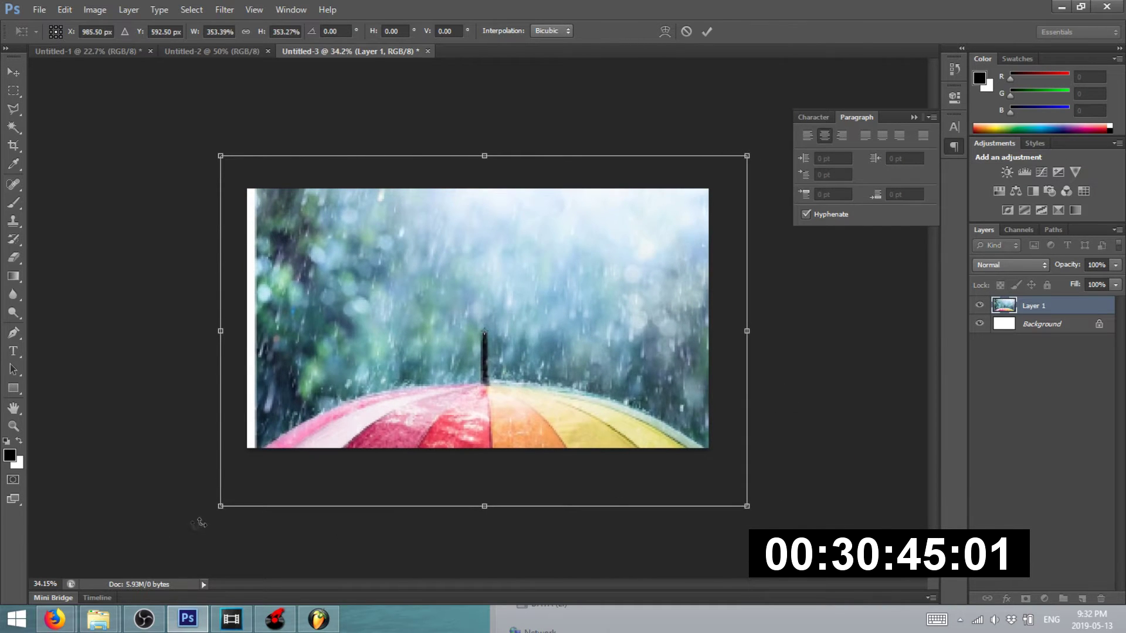
left_click_drag(215, 511, 205, 517)
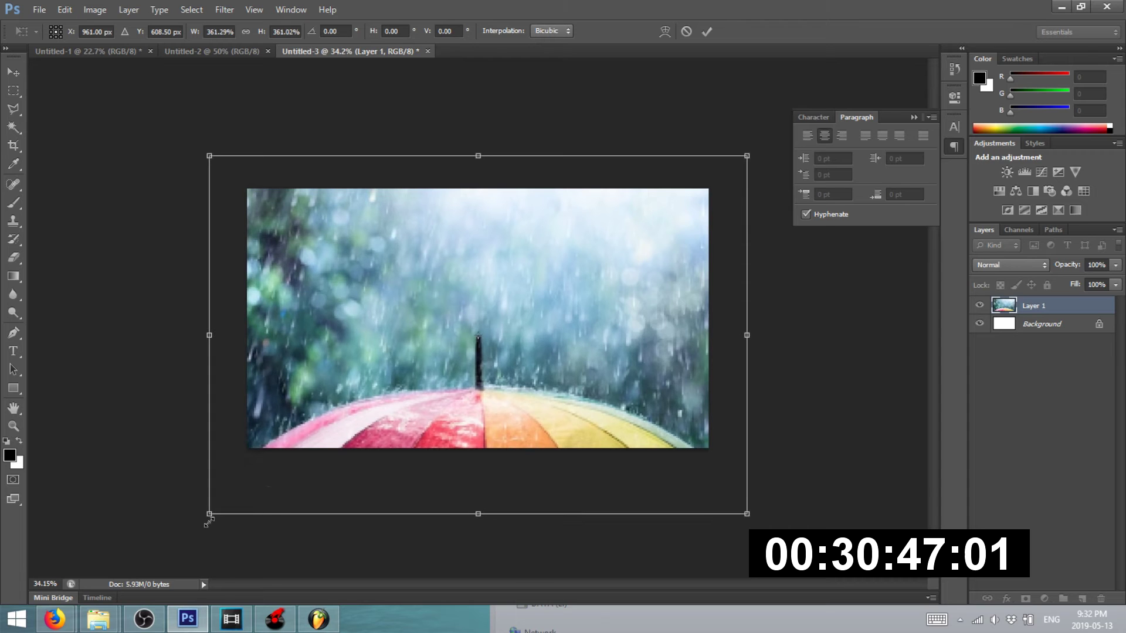
key("Return")
scroll(410, 424, "up", 1)
left_click_drag(436, 396, 441, 345)
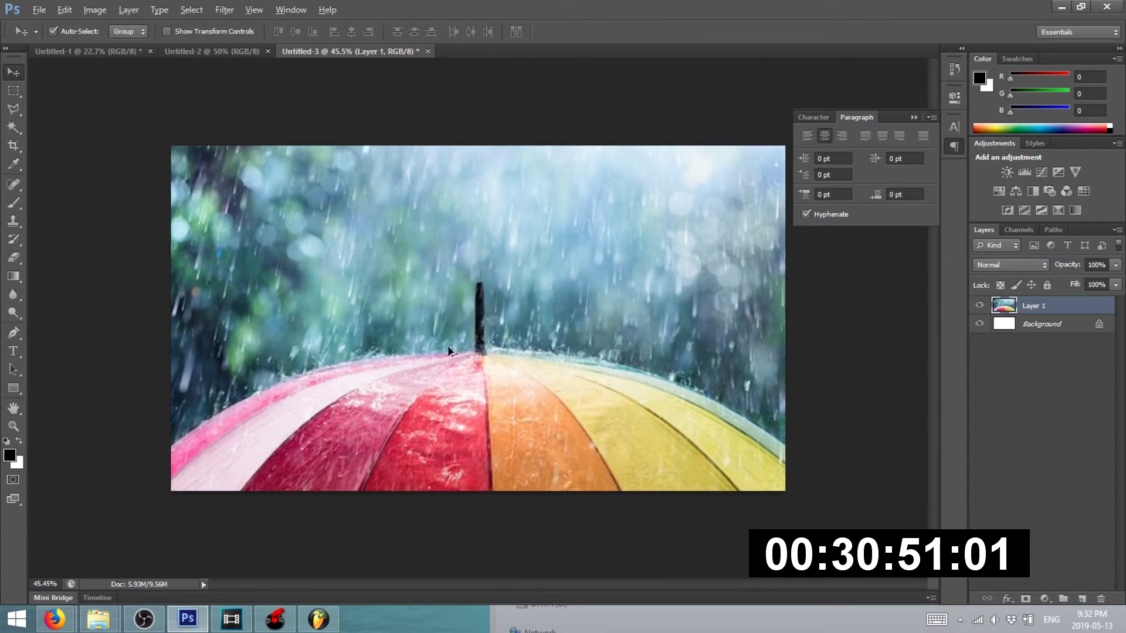
left_click(95, 10)
mouse_move(117, 46)
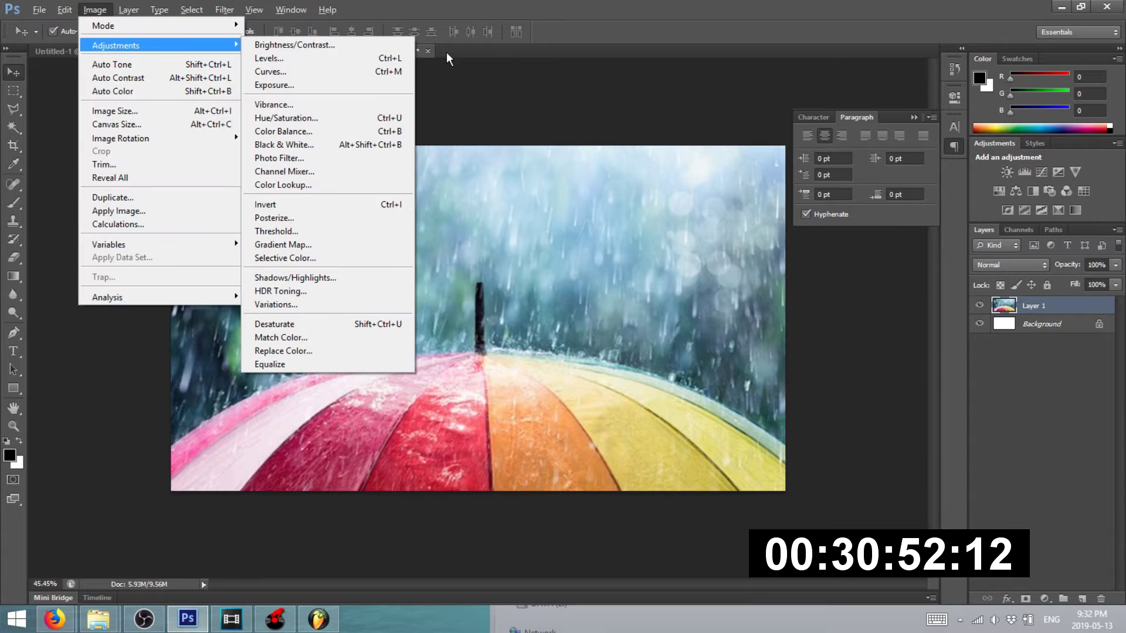
left_click(385, 47)
left_click_drag(784, 219, 717, 225)
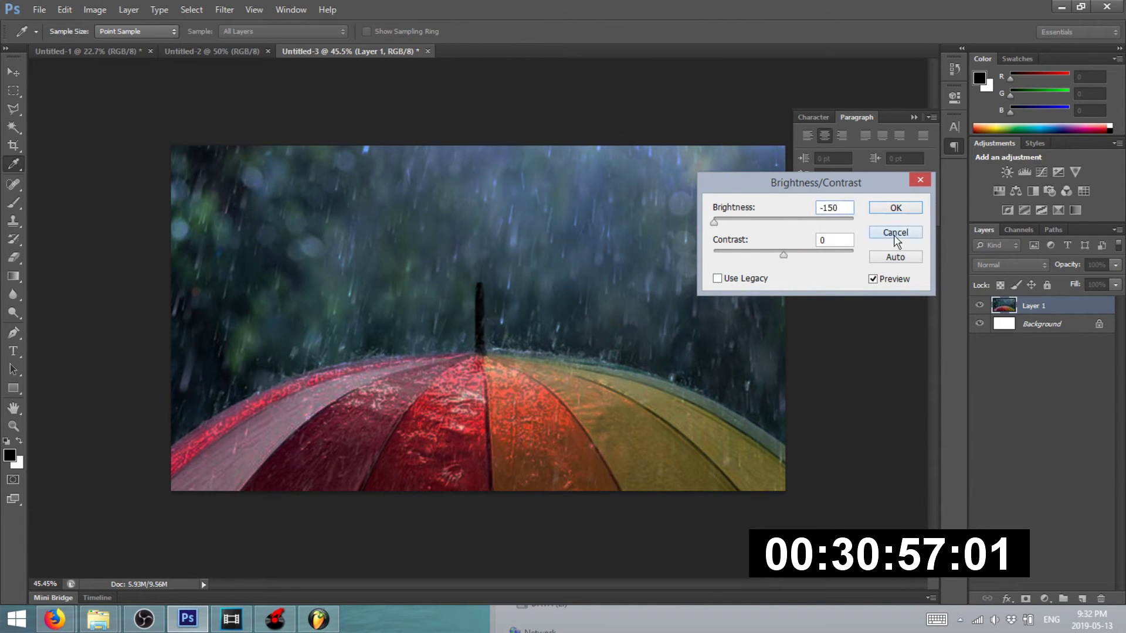
left_click(896, 234)
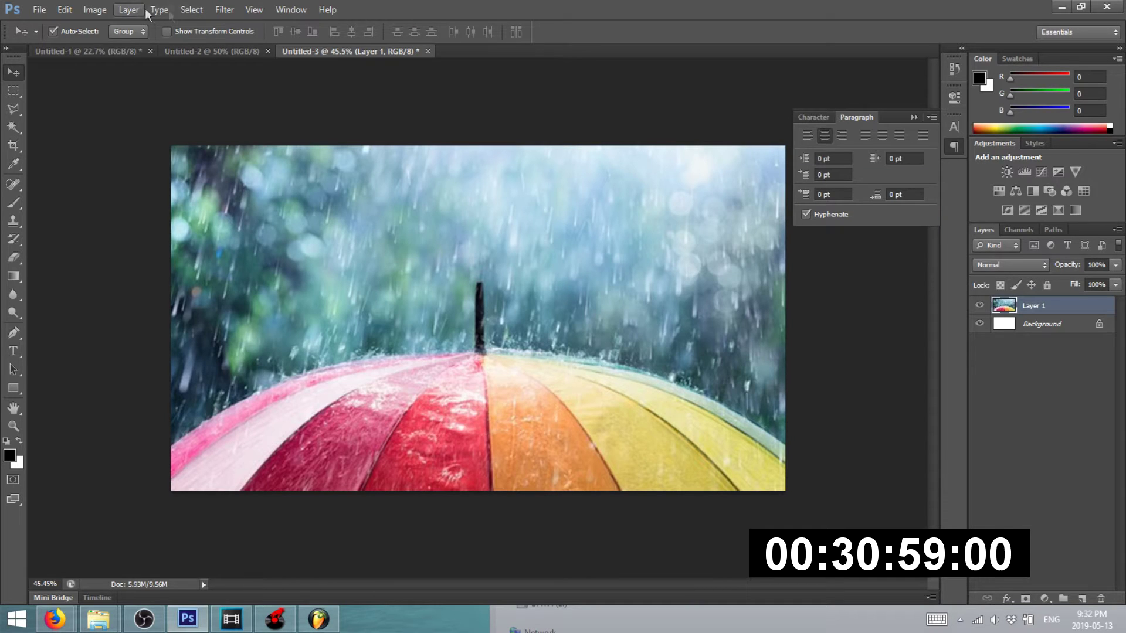
- Convert the umbrella photo to greyscale with a Black & White adjustment
left_click(95, 9)
mouse_move(116, 45)
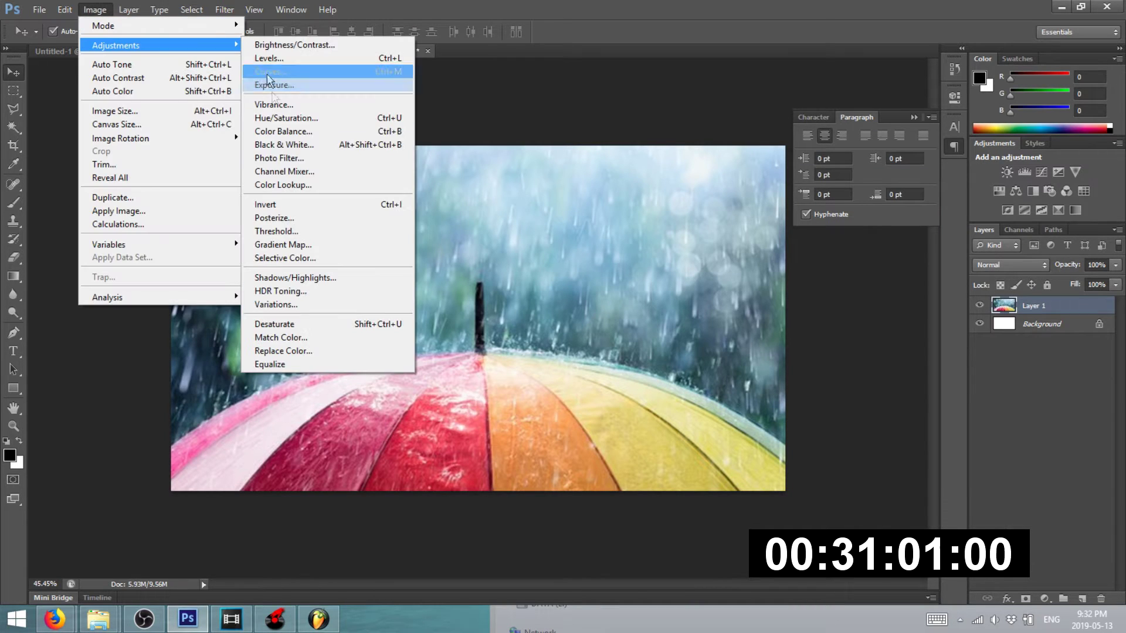
left_click(296, 146)
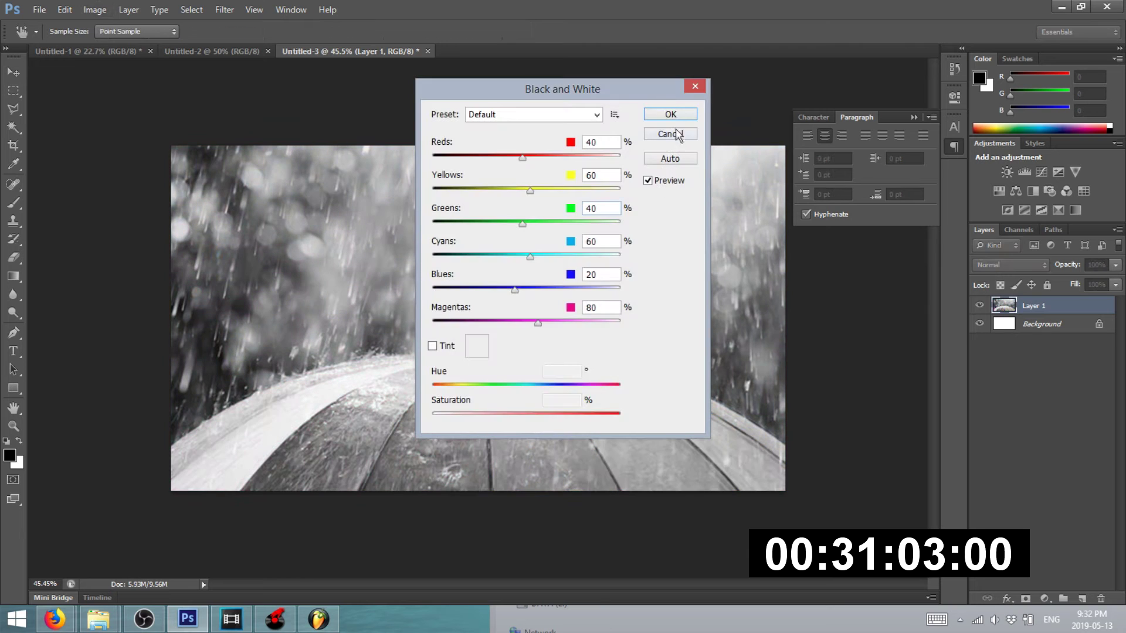
left_click(676, 114)
left_click(95, 10)
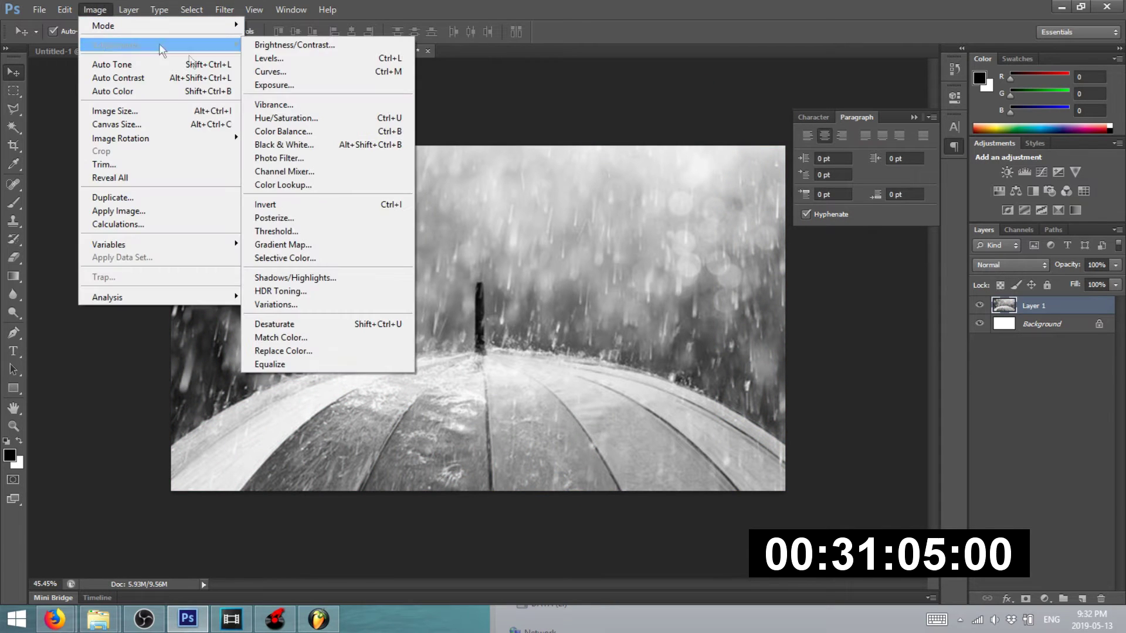
left_click(881, 364)
- Add a new black-filled layer at 54% opacity to darken the photo
left_click(1083, 598)
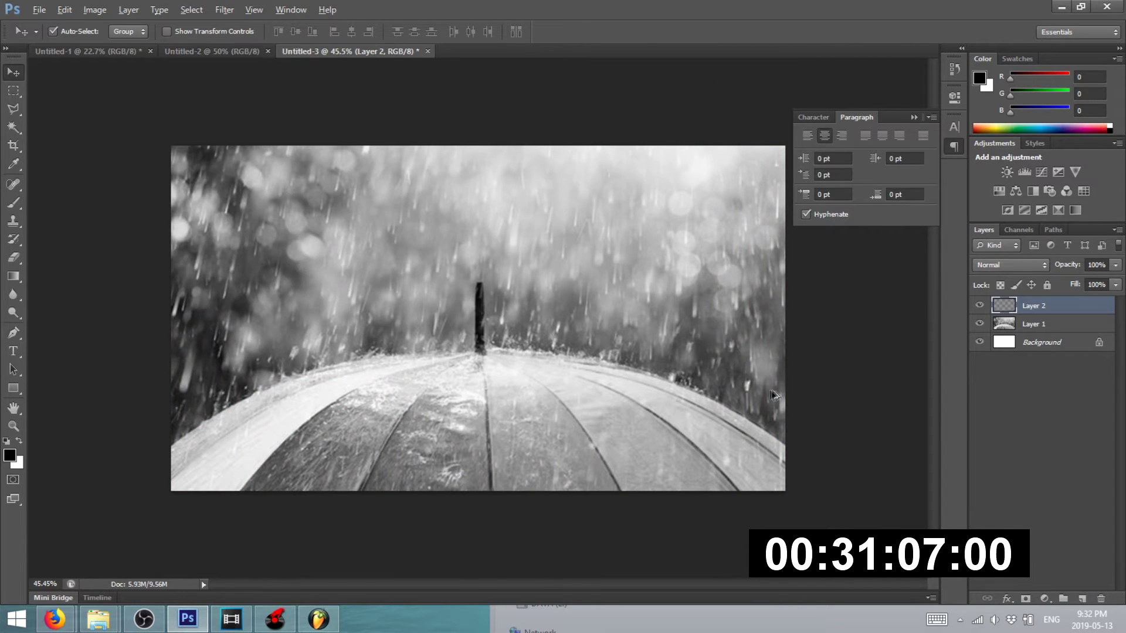
key("alt+BackSpace")
left_click(1117, 265)
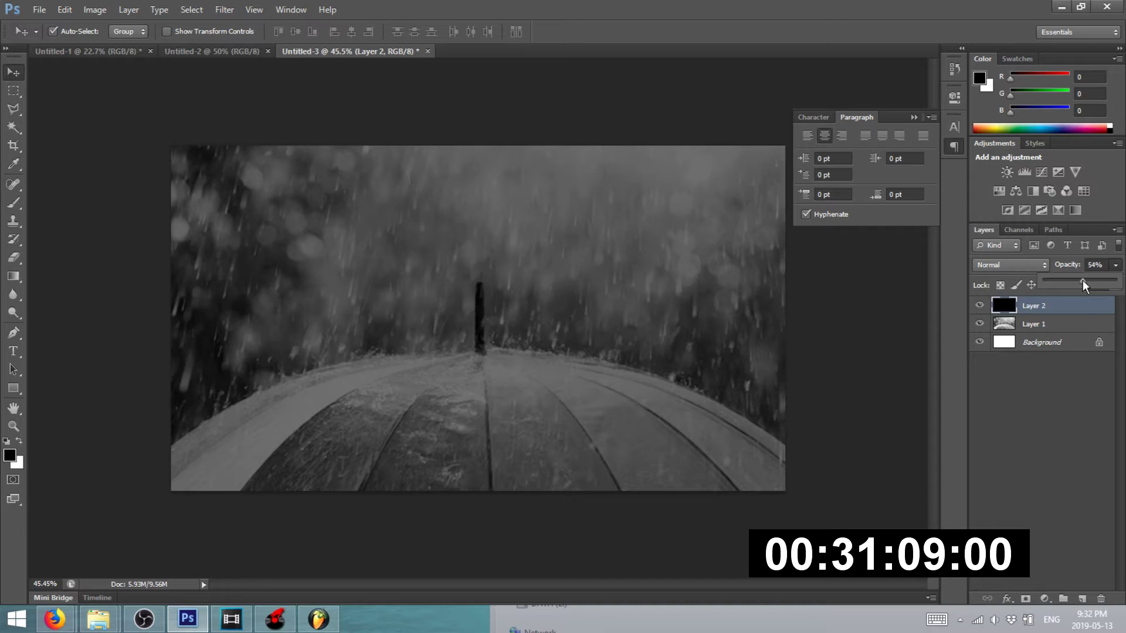
left_click(831, 431)
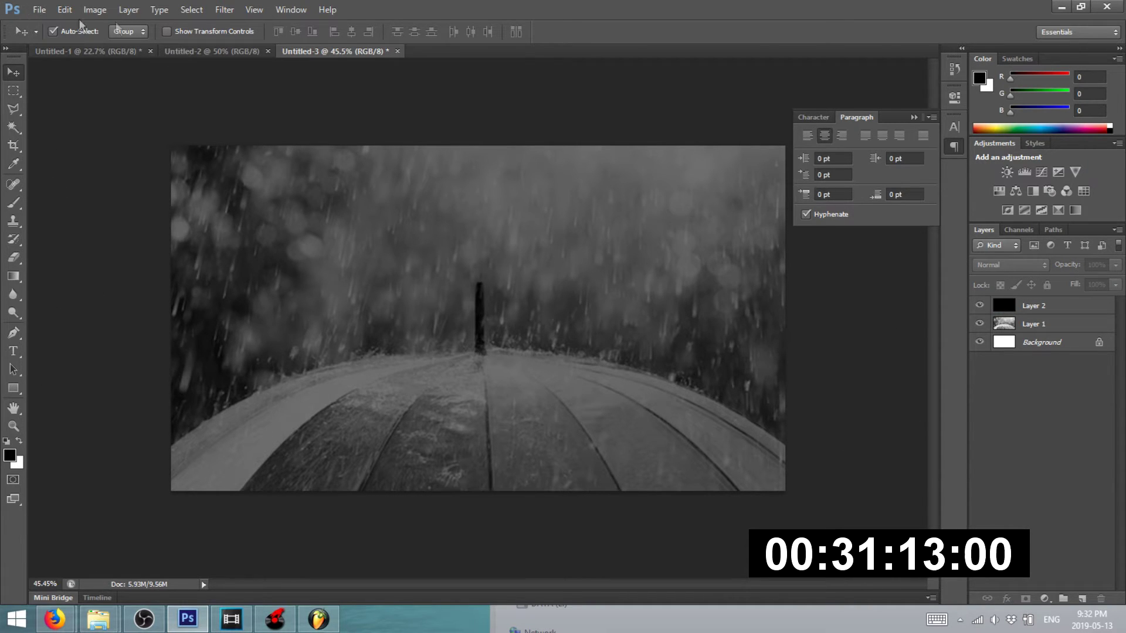
- Place the APRIL-SHOWERS-COVER image file into the document
left_click(40, 9)
left_click(55, 239)
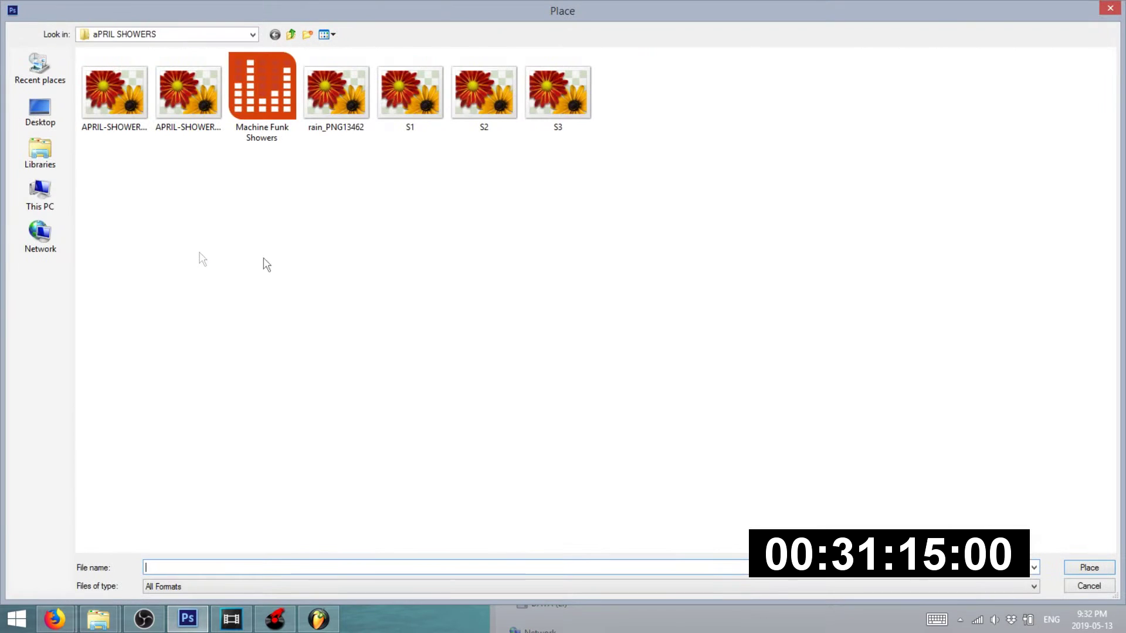
left_click(188, 93)
left_click(114, 93)
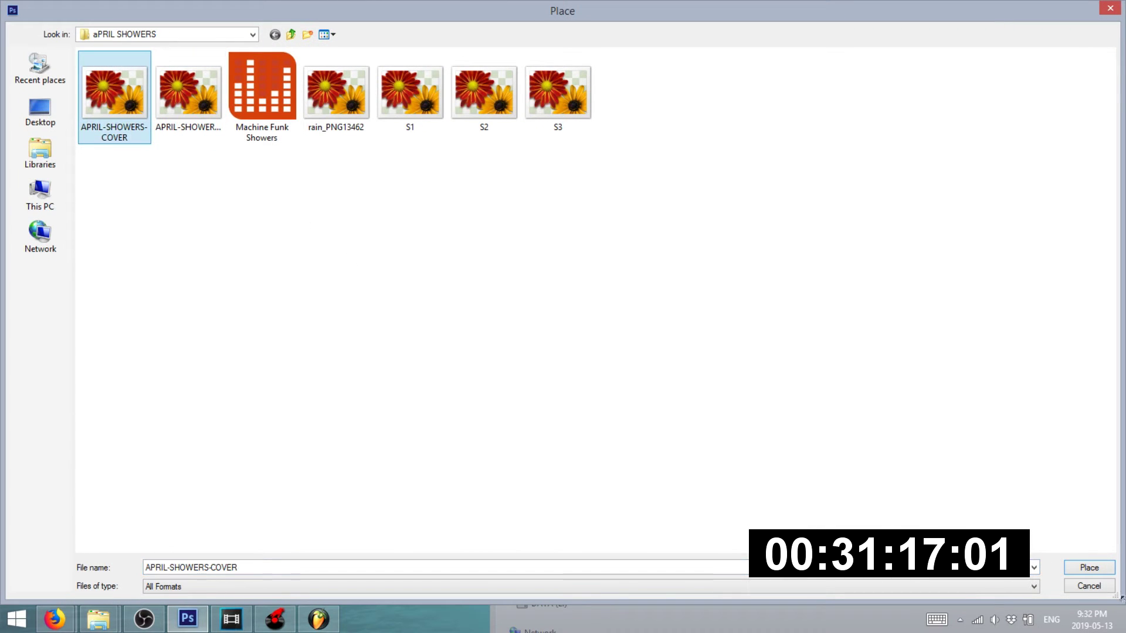
left_click(1098, 570)
key("Return")
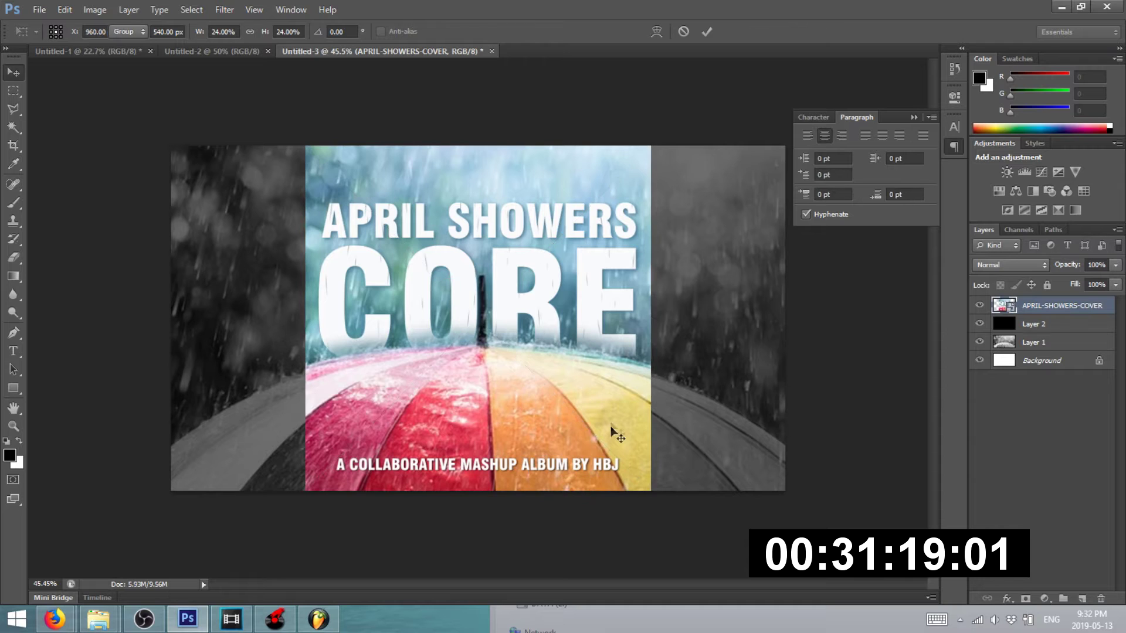
- Shrink the cover and position it on the right side of the canvas
key("ctrl+t")
left_click_drag(305, 146, 374, 285)
left_click_drag(562, 397, 632, 342)
key("Return")
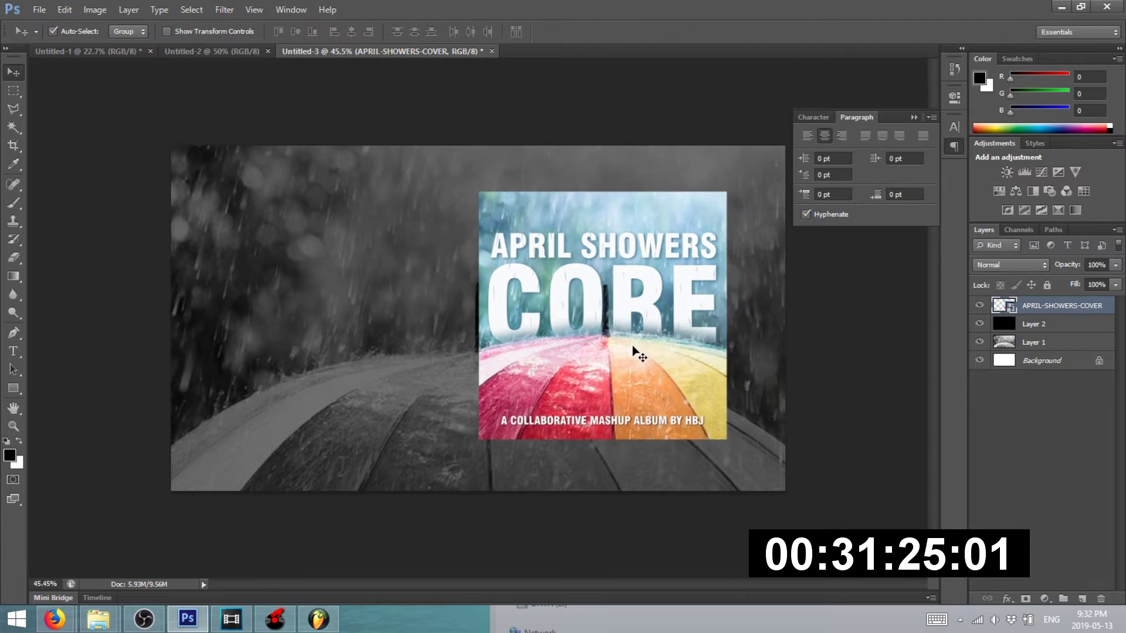
scroll(643, 350, "up", 1)
- Skew the cover's corners to give it a tilted perspective
left_click(64, 9)
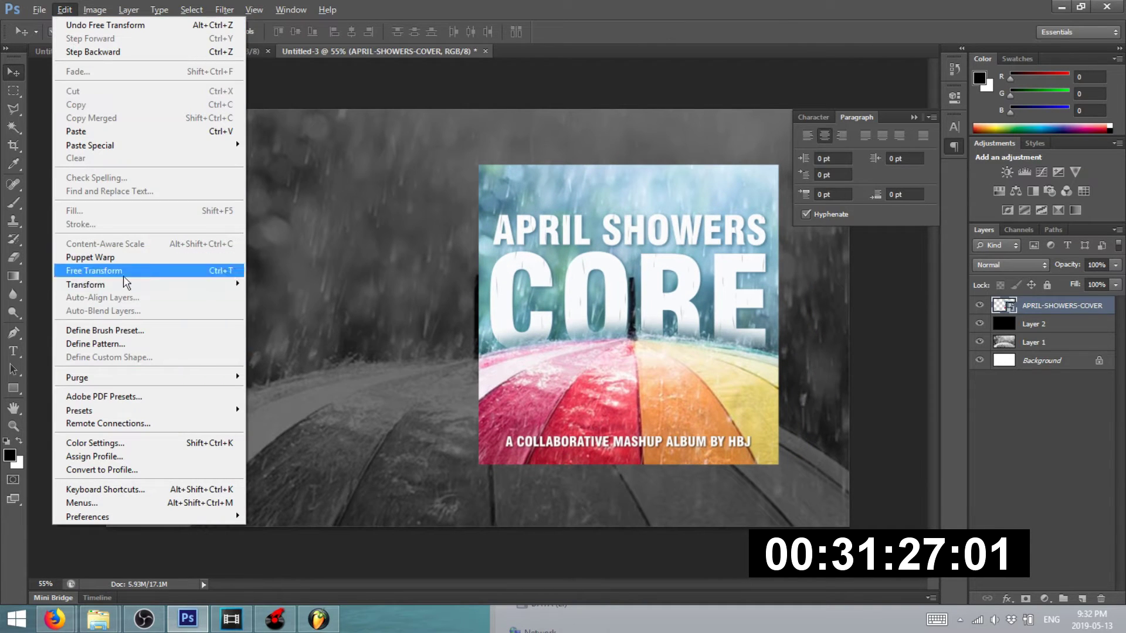
mouse_move(124, 285)
left_click(285, 333)
left_click_drag(481, 168, 479, 183)
left_click_drag(480, 467, 480, 437)
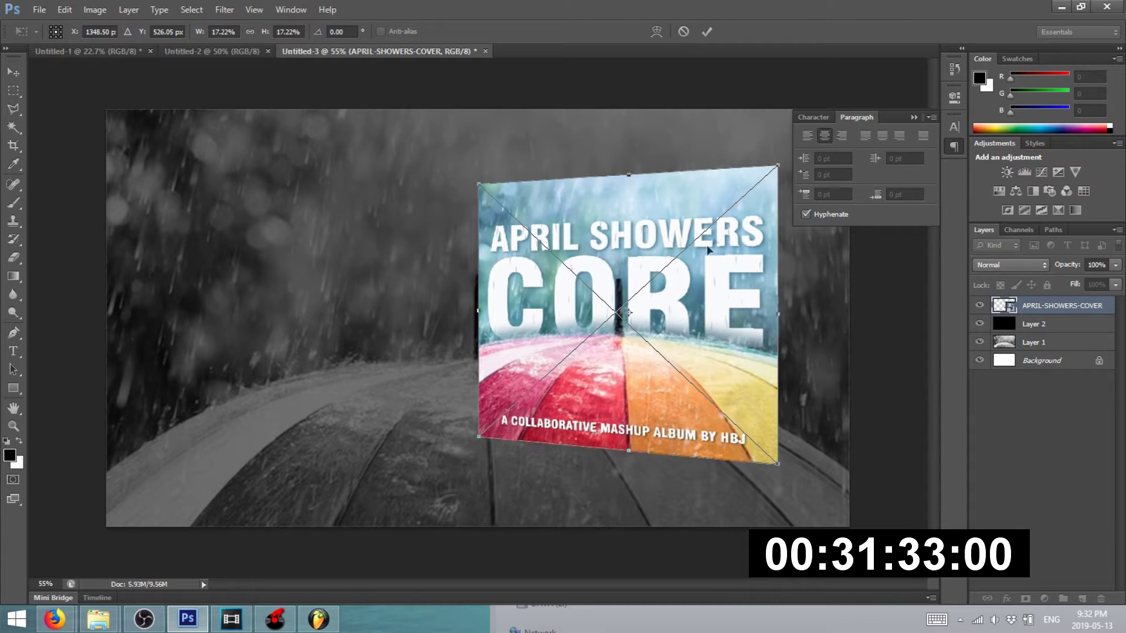
left_click_drag(779, 169, 778, 146)
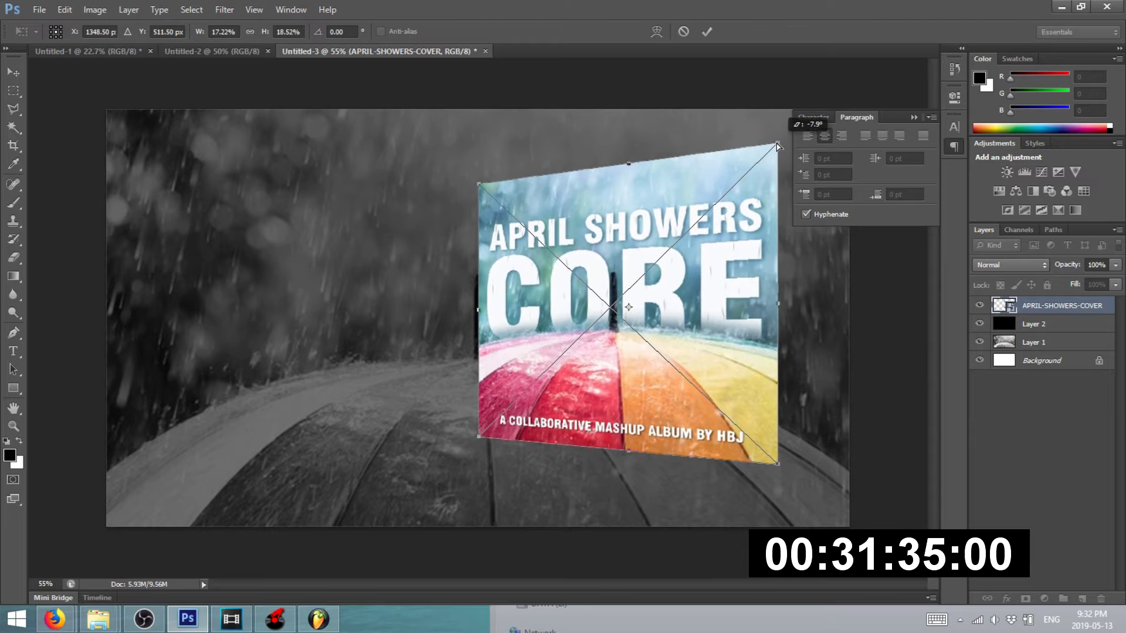
left_click_drag(782, 464, 784, 473)
left_click_drag(478, 187, 479, 169)
key("Return")
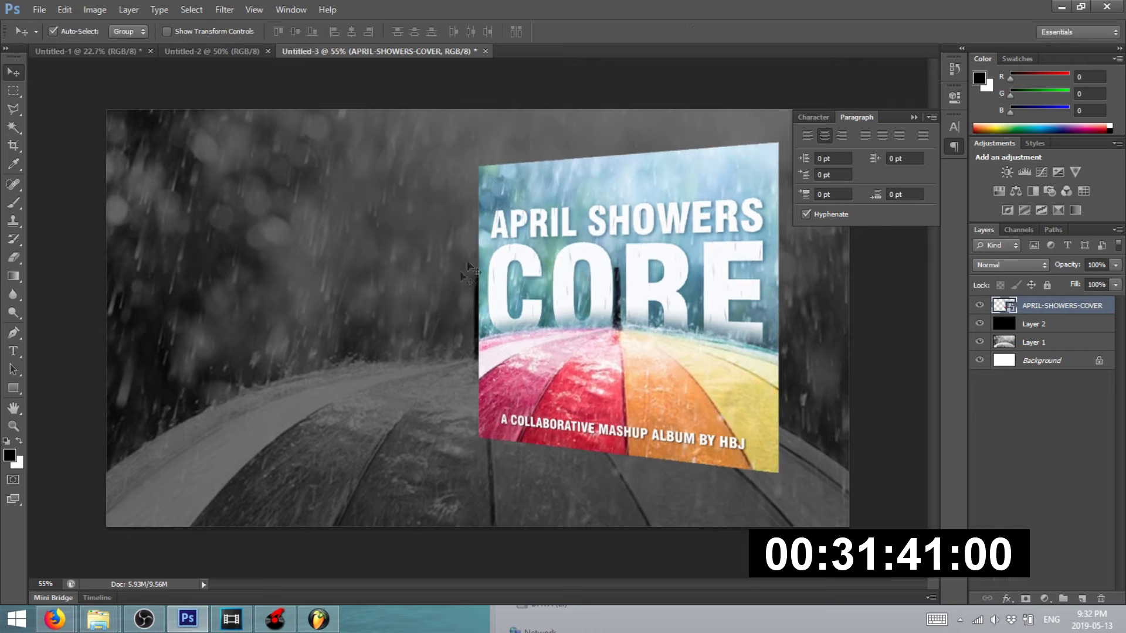
- Duplicate the cover and drag the copy downward
scroll(467, 259, "down", 2)
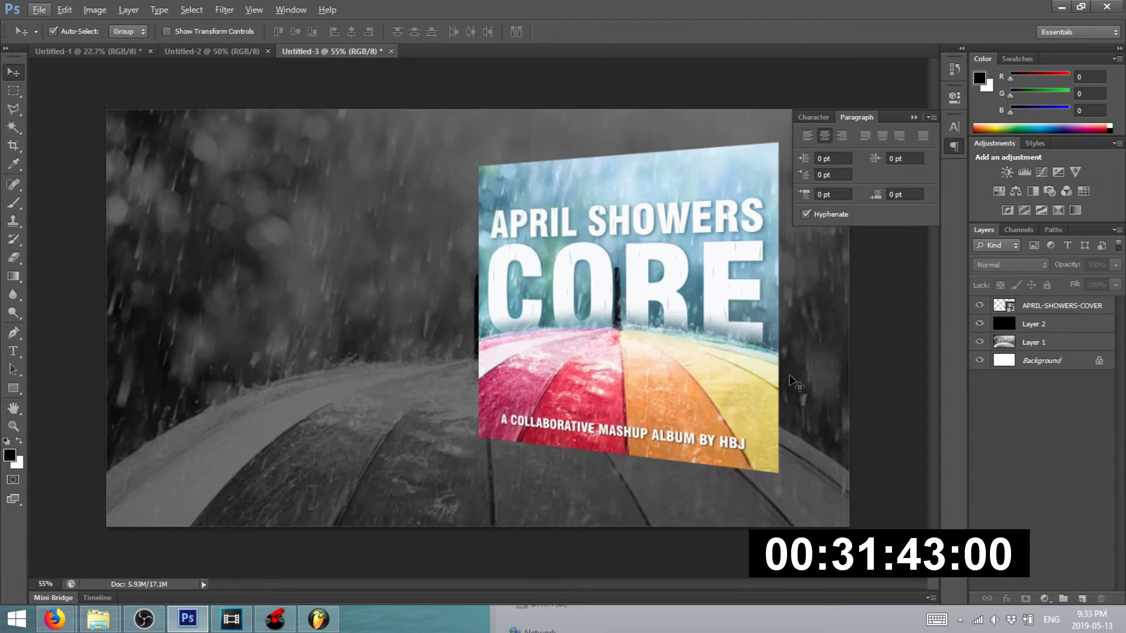
scroll(580, 335, "down", 1)
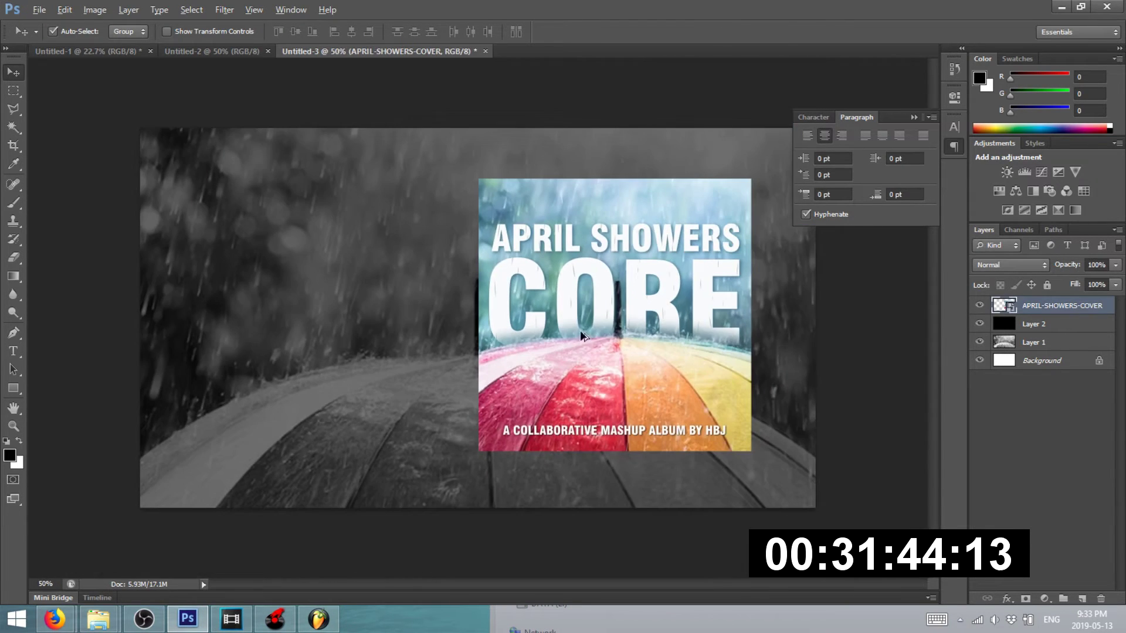
left_click_drag(606, 264, 601, 311)
- Flip the cover copy vertically and move it beneath the cover as a reflection
key("ctrl+t")
right_click(601, 306)
left_click(662, 516)
key("Return")
left_click_drag(628, 322, 599, 506)
- Skew the reflection's bottom corners outward to match the cover's perspective
scroll(599, 506, "down", 2)
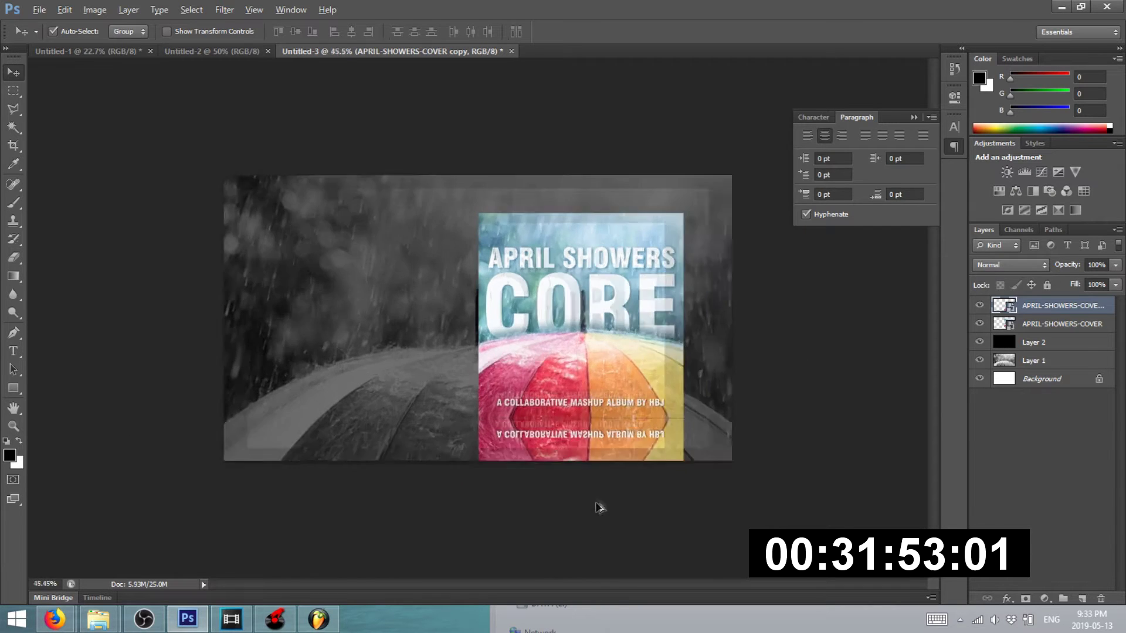
scroll(599, 498, "up", 3)
key("ctrl+t")
scroll(371, 274, "down", 3)
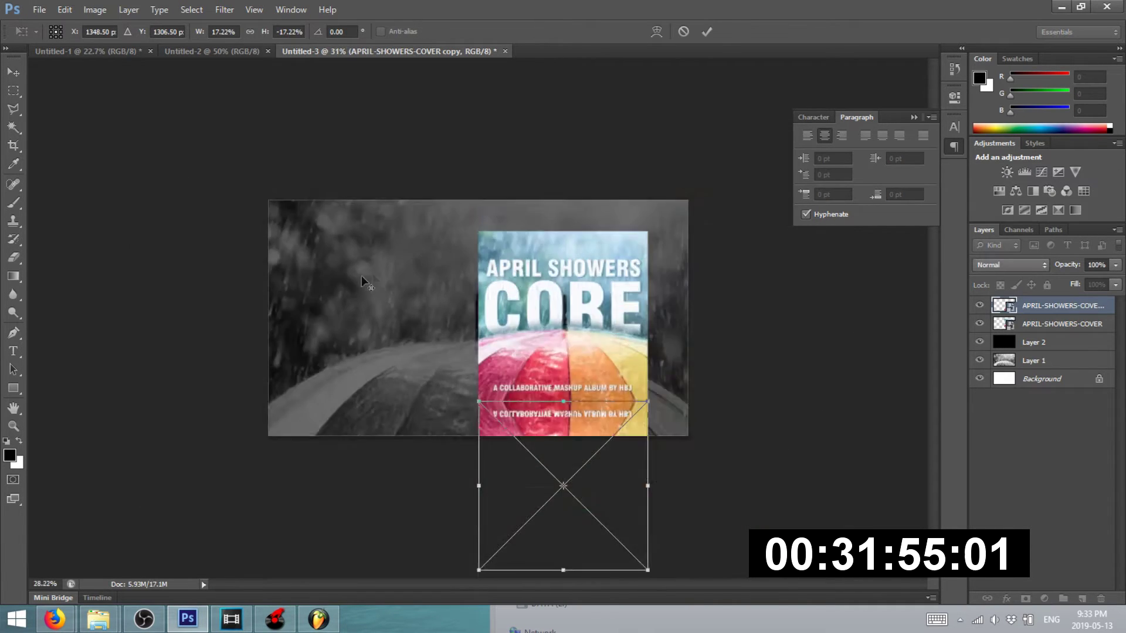
left_click(65, 9)
mouse_move(117, 212)
left_click(307, 328)
left_click_drag(481, 467, 434, 464)
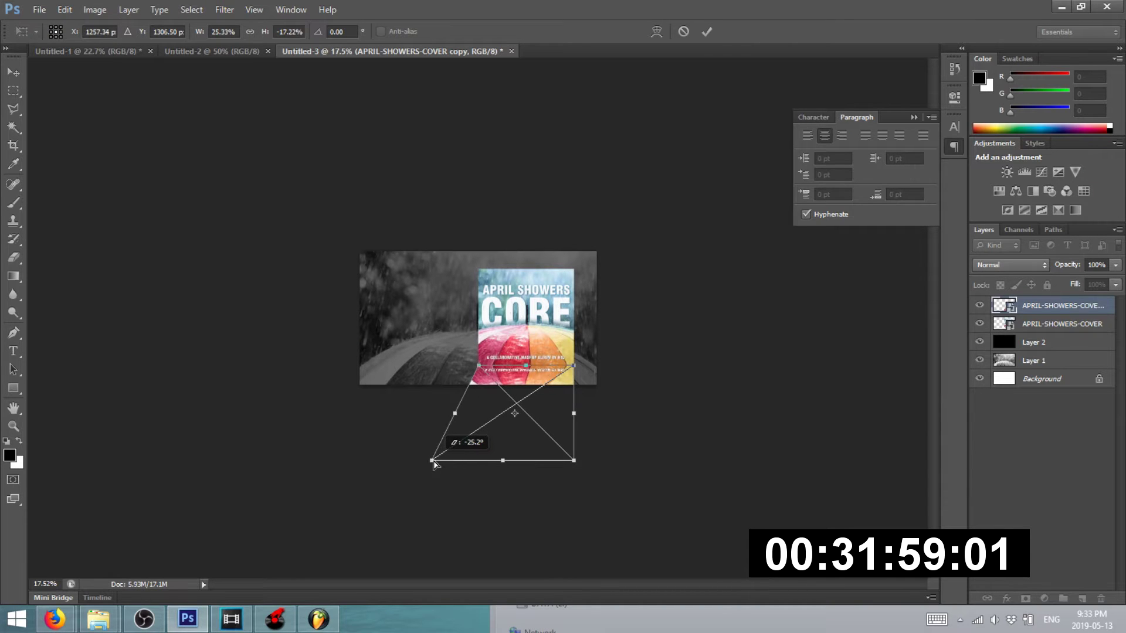
left_click_drag(575, 465, 620, 469)
key("Return")
key("ctrl+plus")
key("ctrl+plus")
key("ctrl+plus")
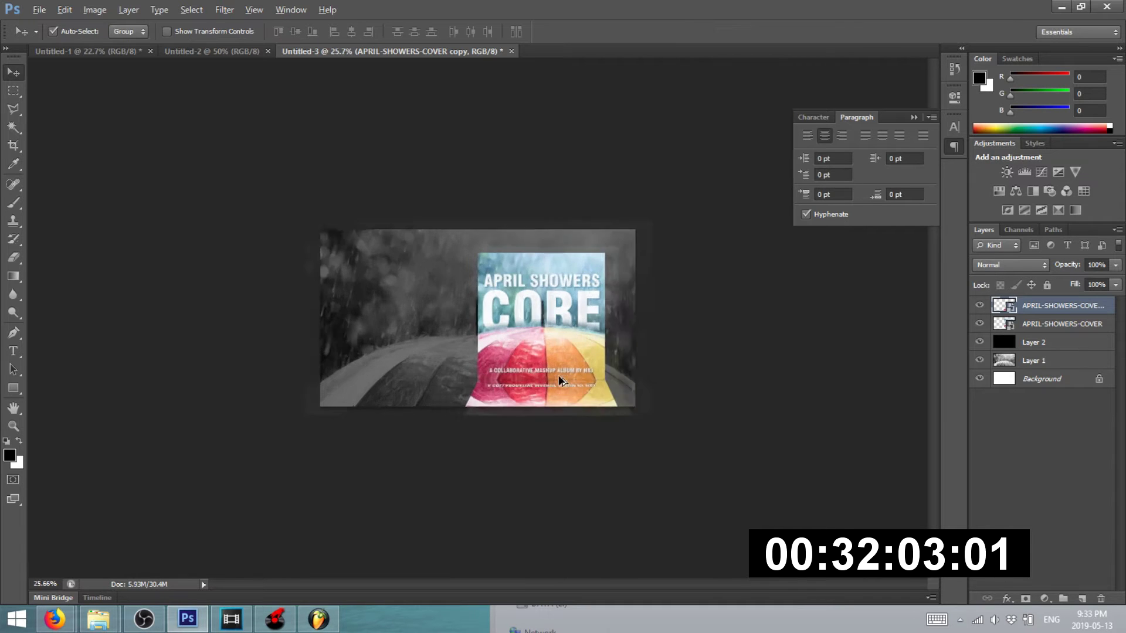
- Lower the reflection layer's opacity so it looks faint
left_click(1116, 265)
left_click_drag(1090, 282, 1076, 282)
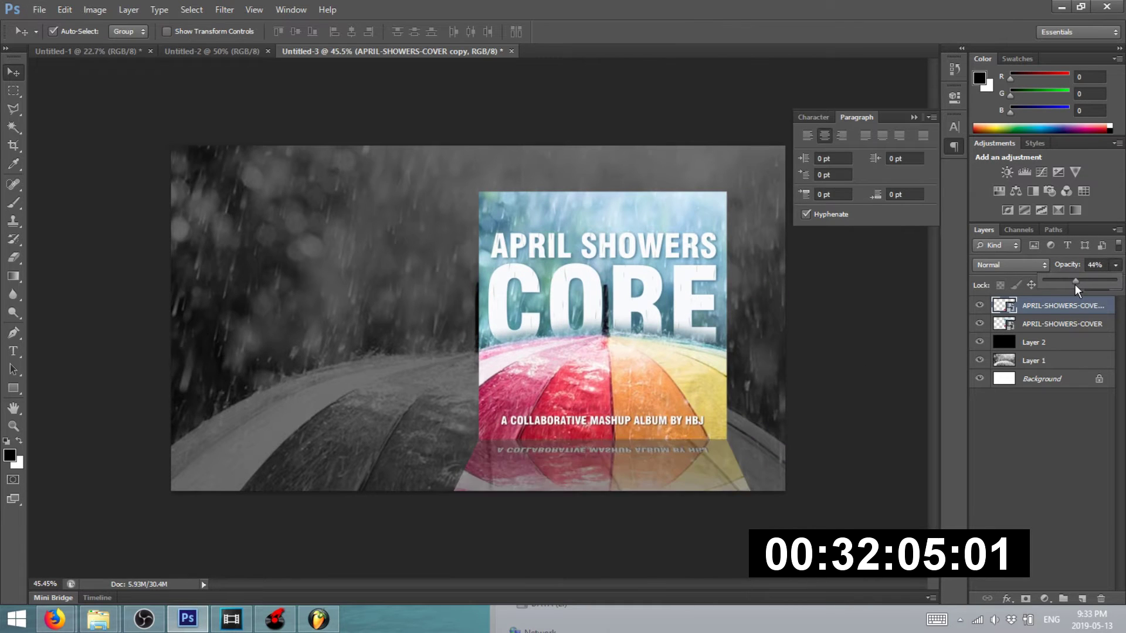
left_click(1044, 470)
scroll(557, 370, "up", 2)
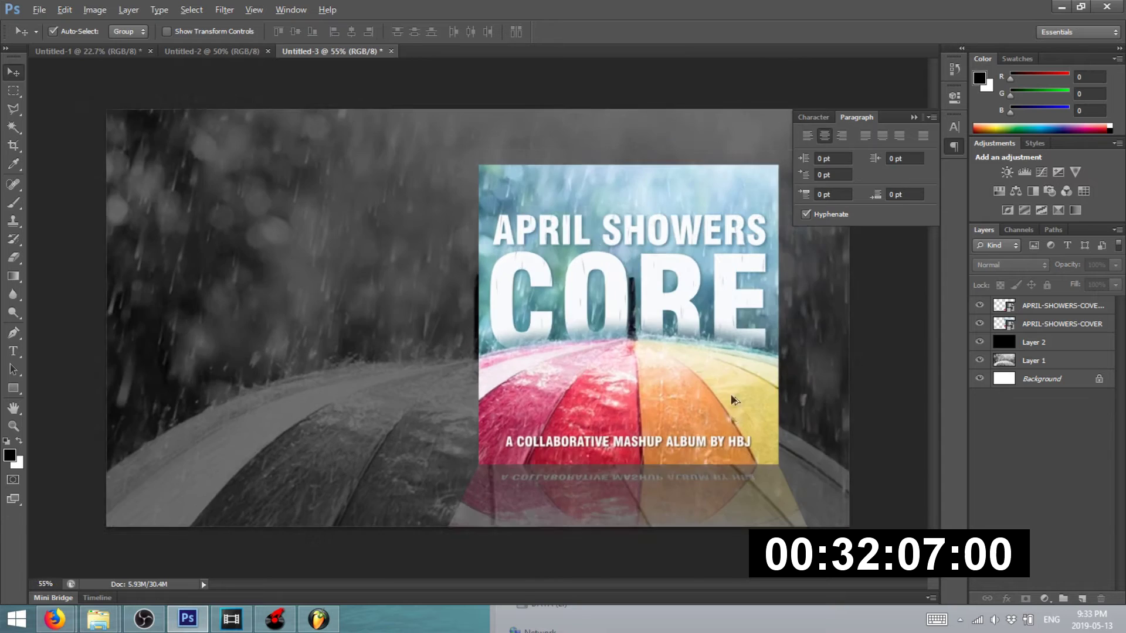
scroll(675, 508, "down", 3)
scroll(562, 399, "down", 1)
- Move the cover and its reflection together, then reselect the reflection layer
left_click(576, 493)
scroll(466, 431, "down", 1)
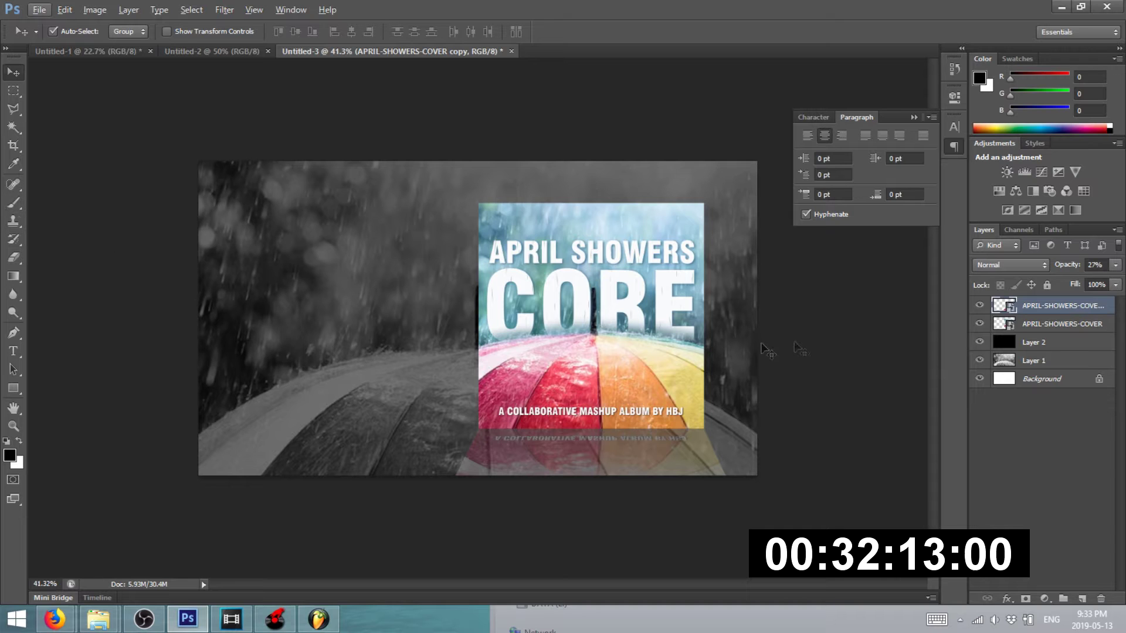
left_click(629, 326)
left_click(668, 456, "shift")
left_click_drag(650, 413, 650, 380)
left_click(795, 424)
scroll(757, 501, "up", 3)
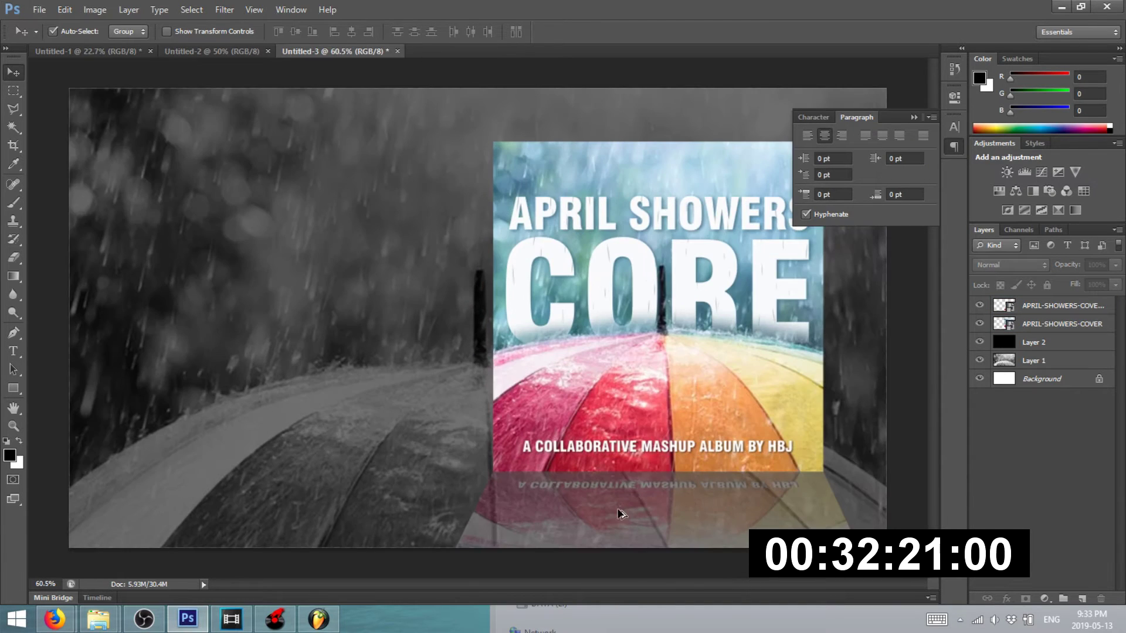
scroll(622, 513, "up", 3)
left_click(574, 498)
scroll(451, 428, "down", 5)
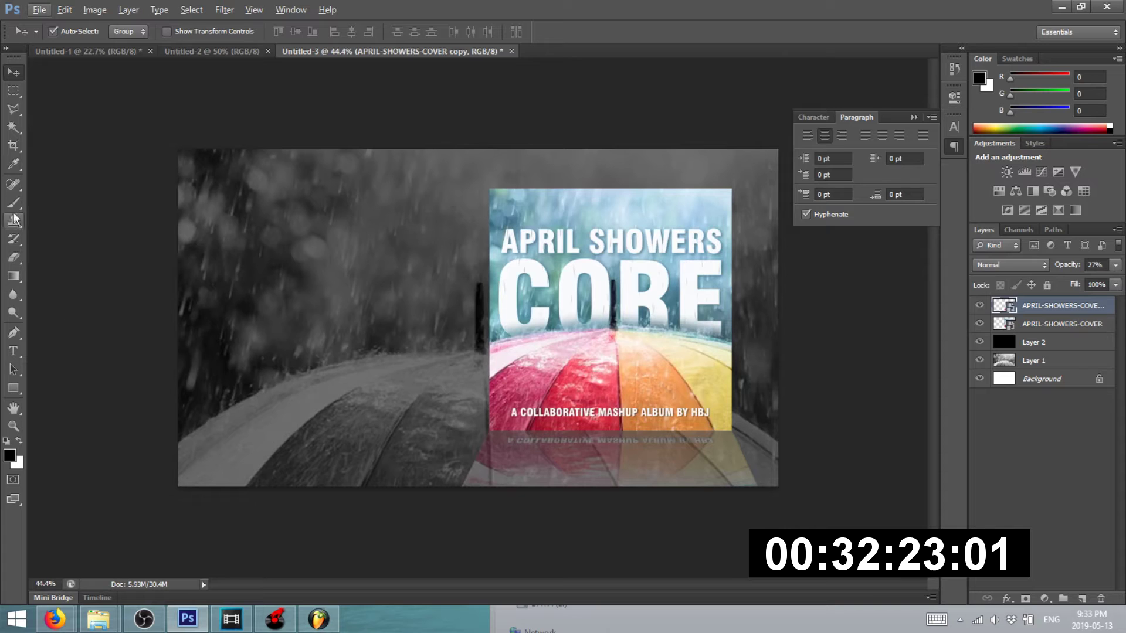
- Rasterize the reflection layer and fade its bottom with the Eraser at 21% opacity
left_click(14, 257)
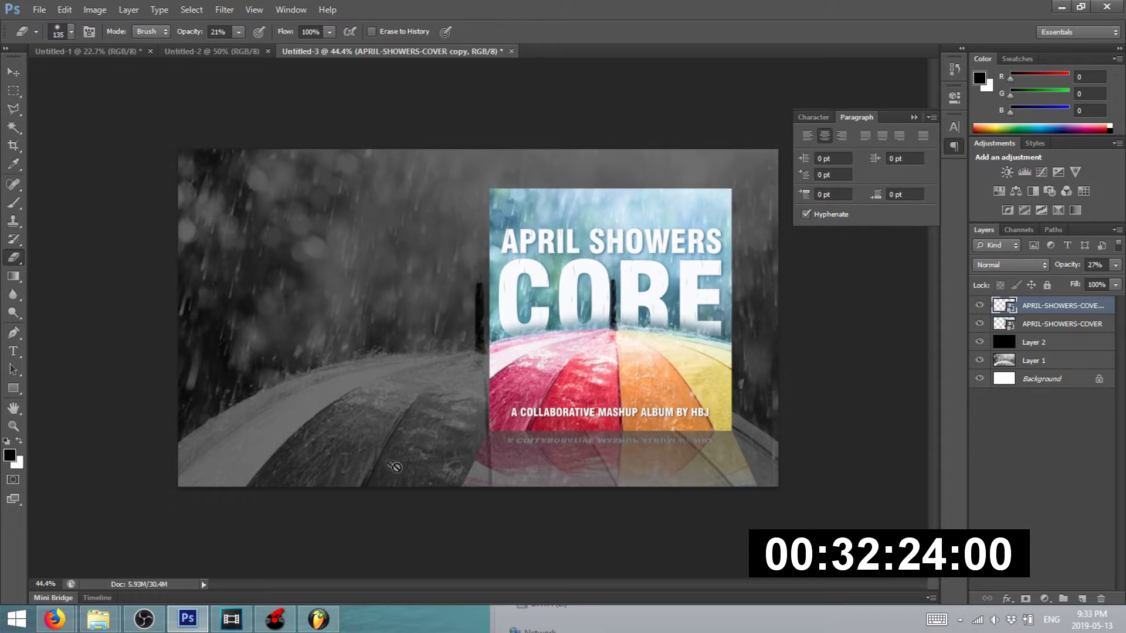
right_click(1061, 304)
left_click(938, 261)
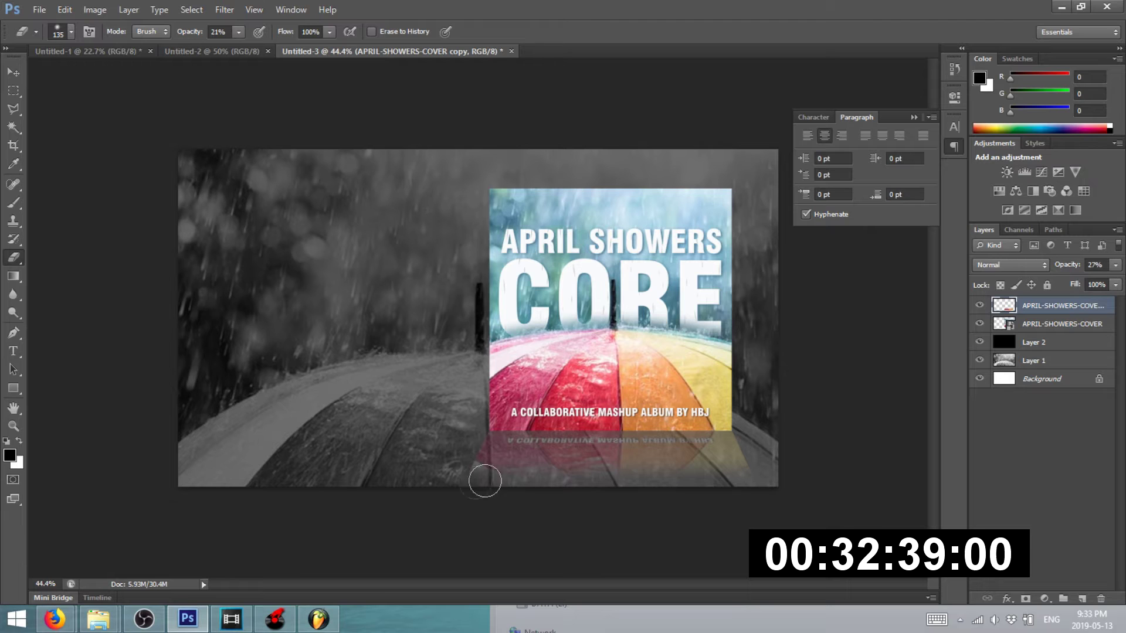
scroll(646, 449, "down", 1)
scroll(646, 449, "down", 4)
- Return to the Move tool and deselect the reflection layer
scroll(157, 165, "up", 1)
left_click(13, 72)
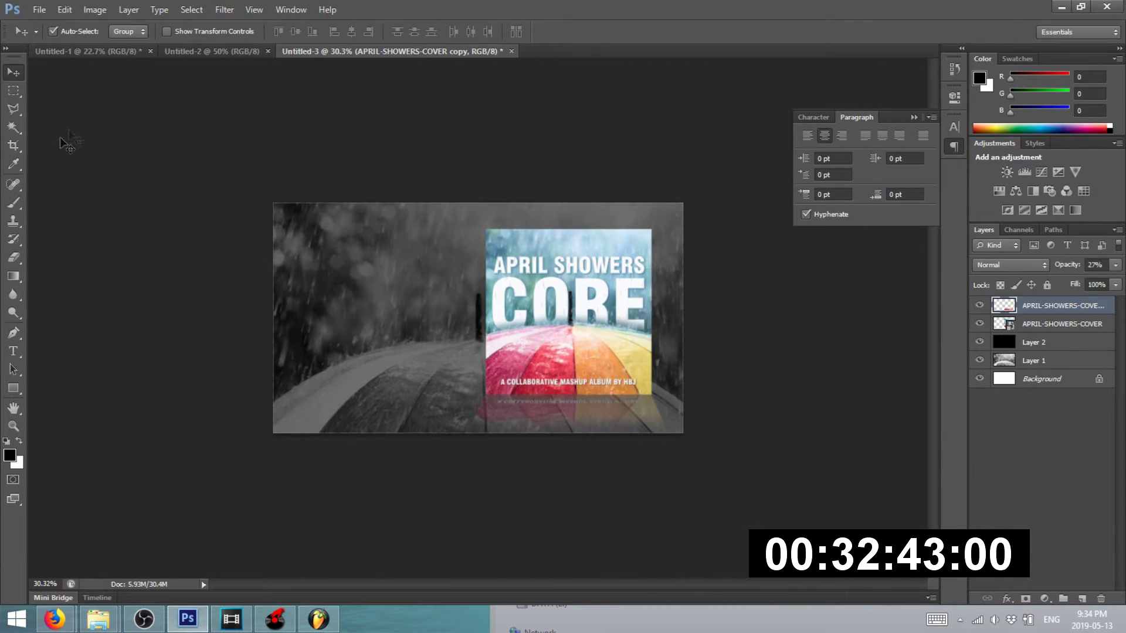
left_click(66, 145)
scroll(64, 175, "up", 3)
- Type white 'HI EVERYONE!' text left of the cover and move it fully onto the canvas
left_click(14, 352)
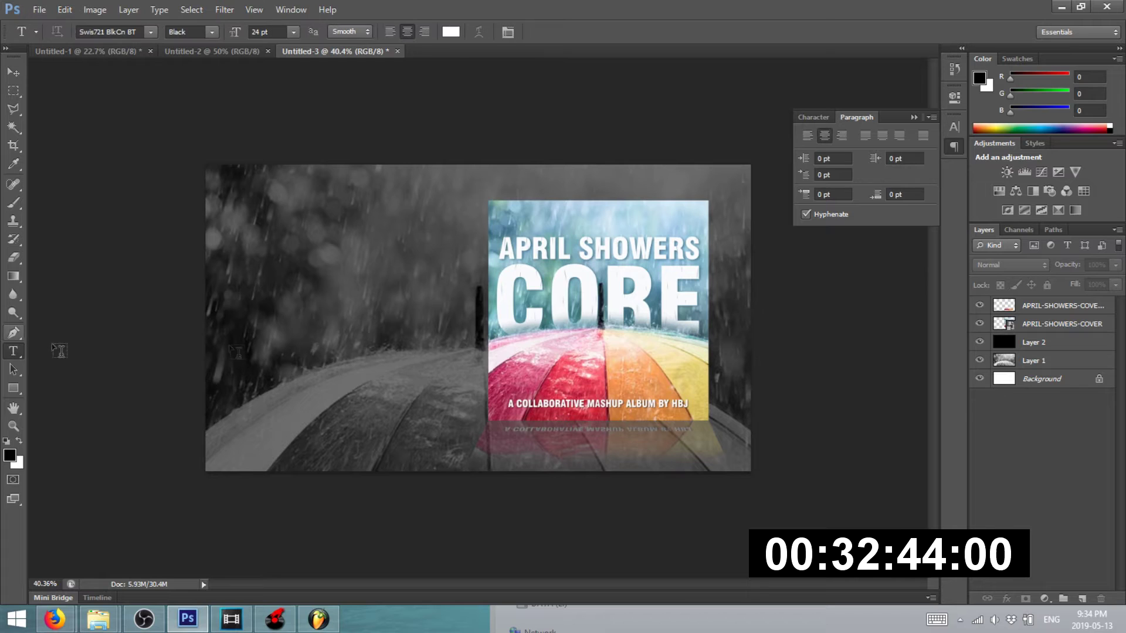
left_click(1082, 598)
left_click(228, 252)
type("hui")
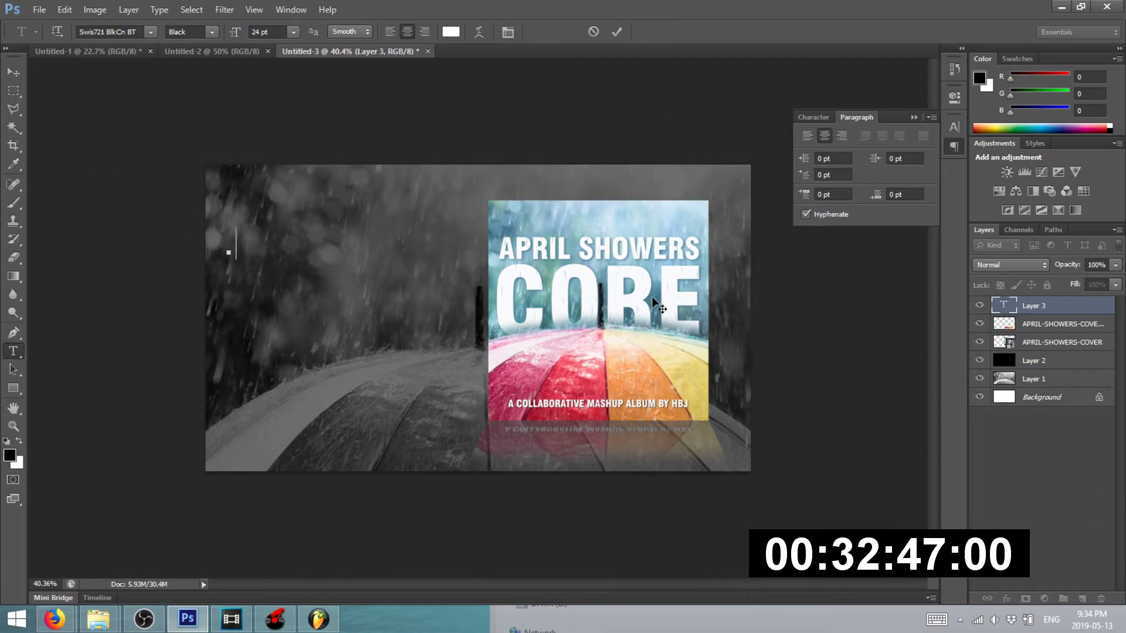
key("BackSpace")
key("BackSpace")
key("BackSpace")
type("EVERY")
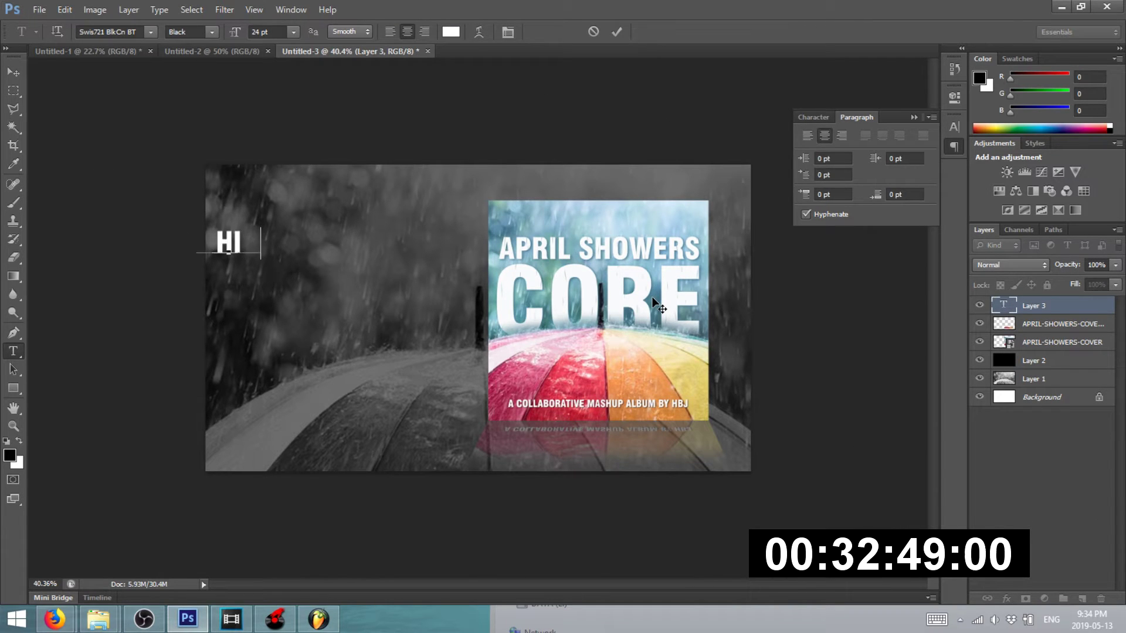
type("ONE!")
left_click(14, 71)
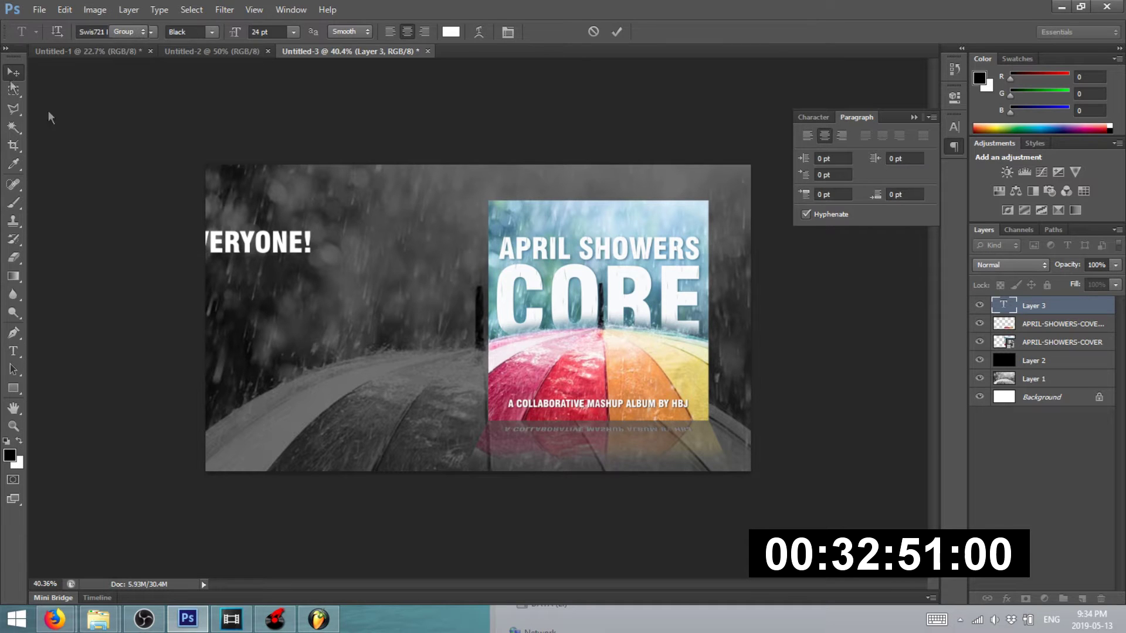
left_click_drag(239, 249, 342, 229)
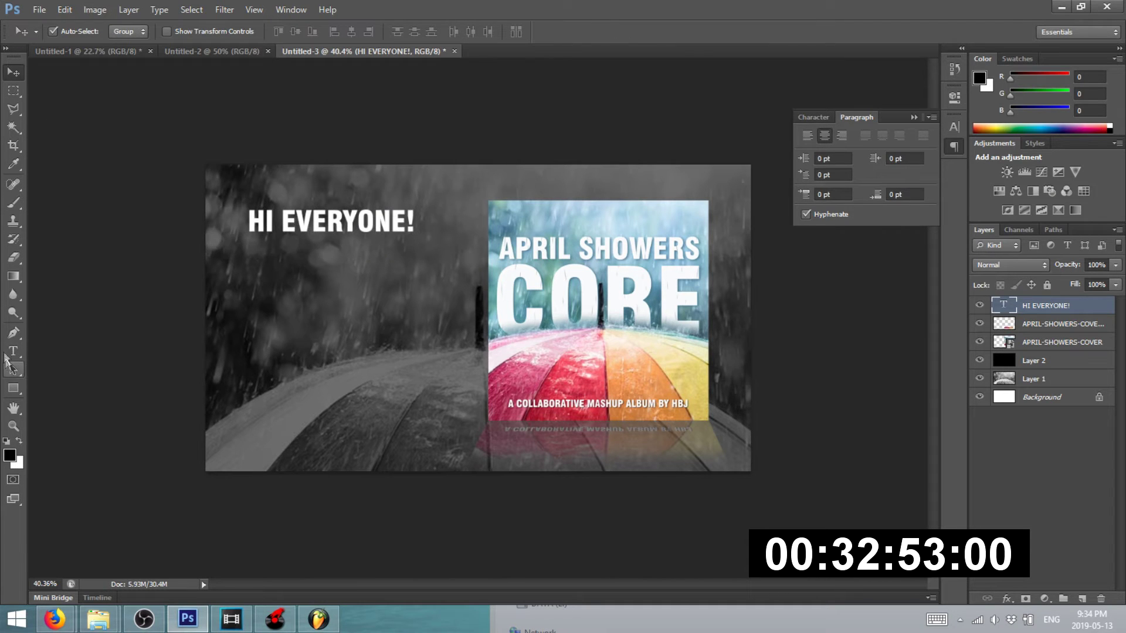
- Add 'APRIL SHOWERS CORE IS OUT NOW!' to the text layer
left_click(14, 351)
left_click(399, 227)
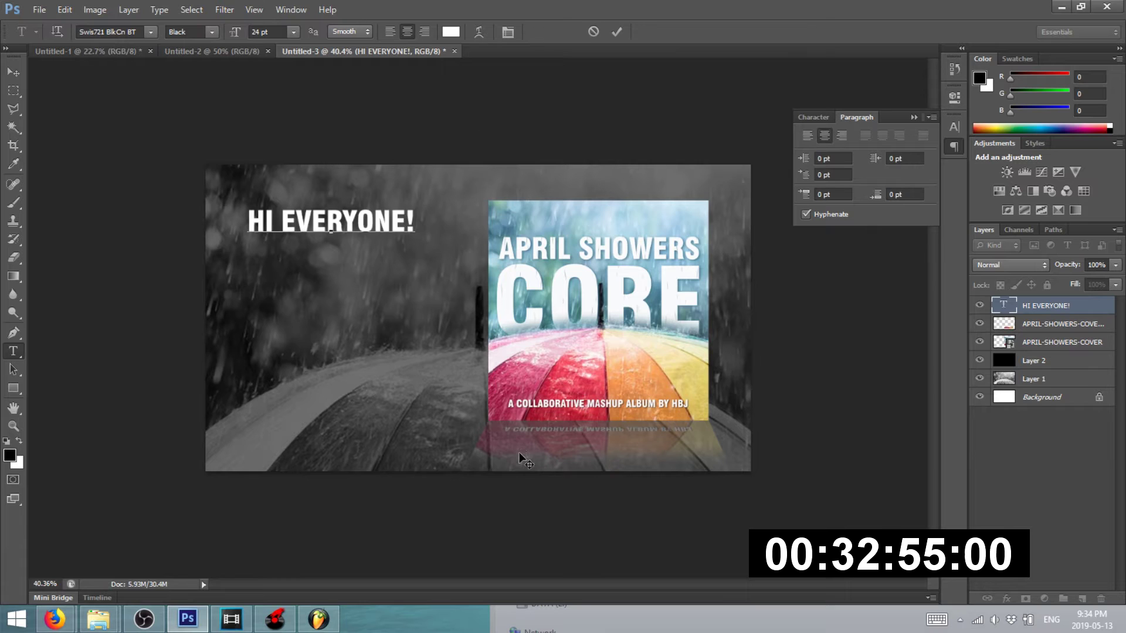
type("APRIL")
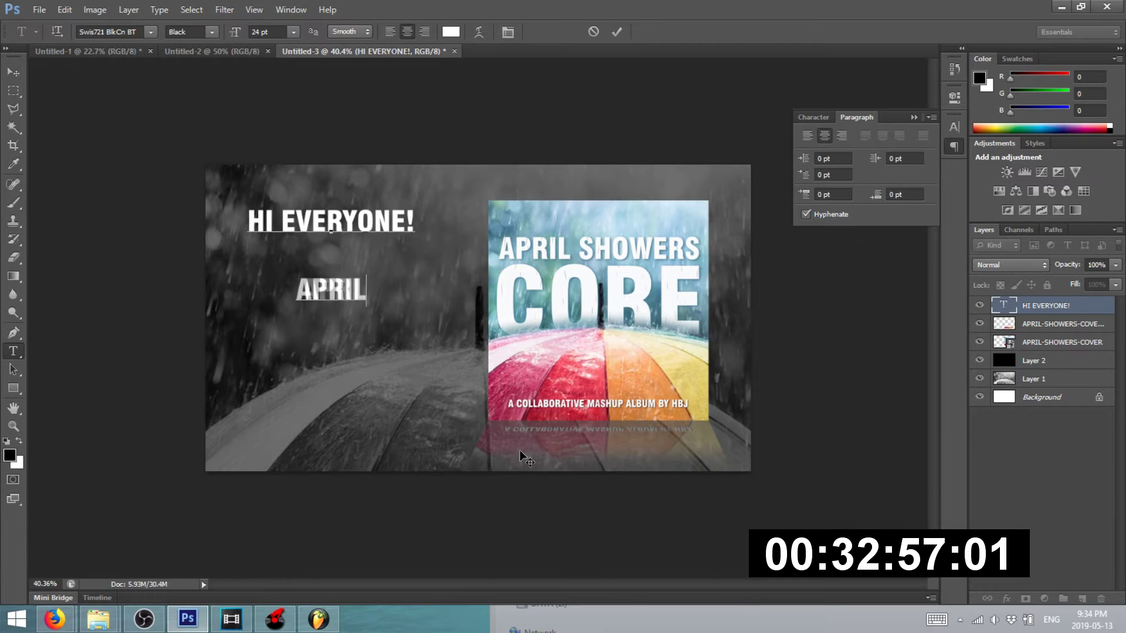
type(" SHOWERS ")
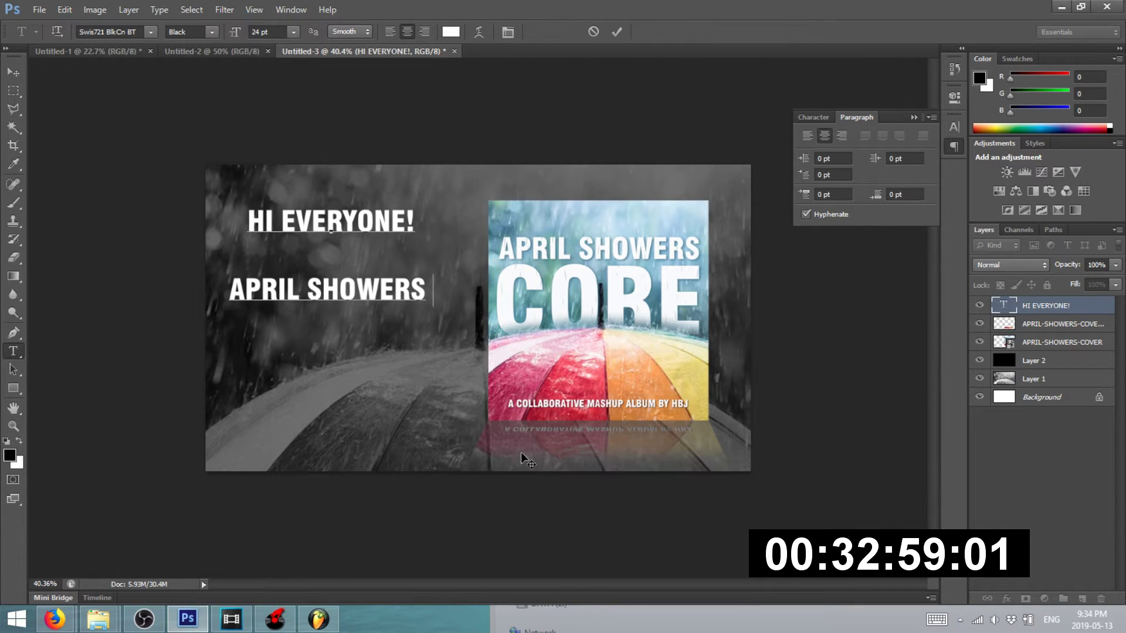
type("CORE IS")
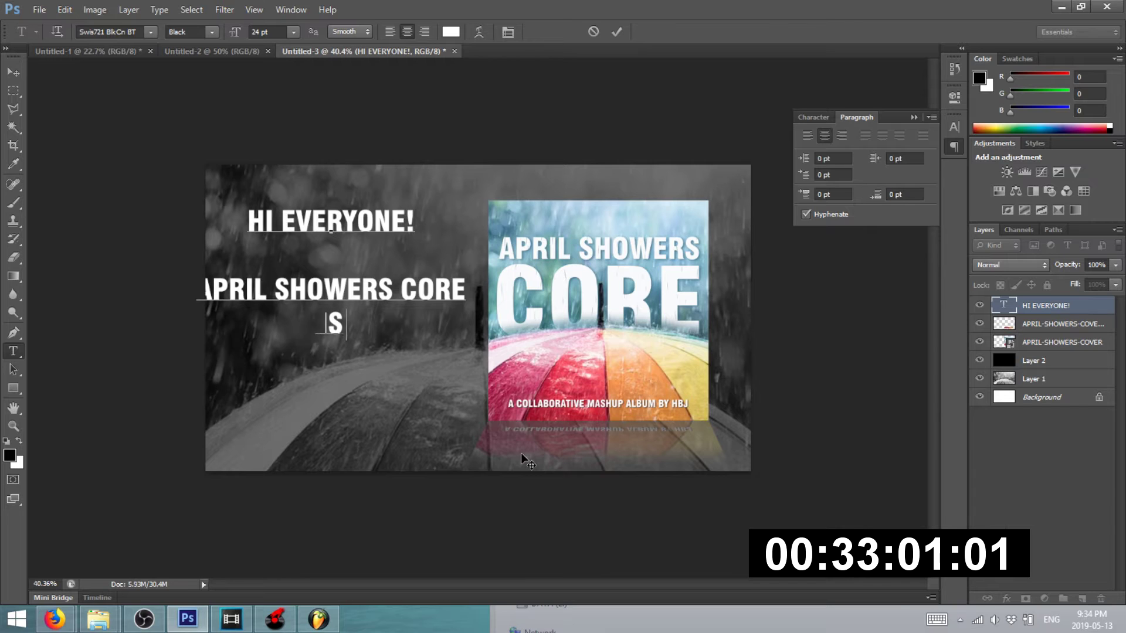
type(" OUT NOW!")
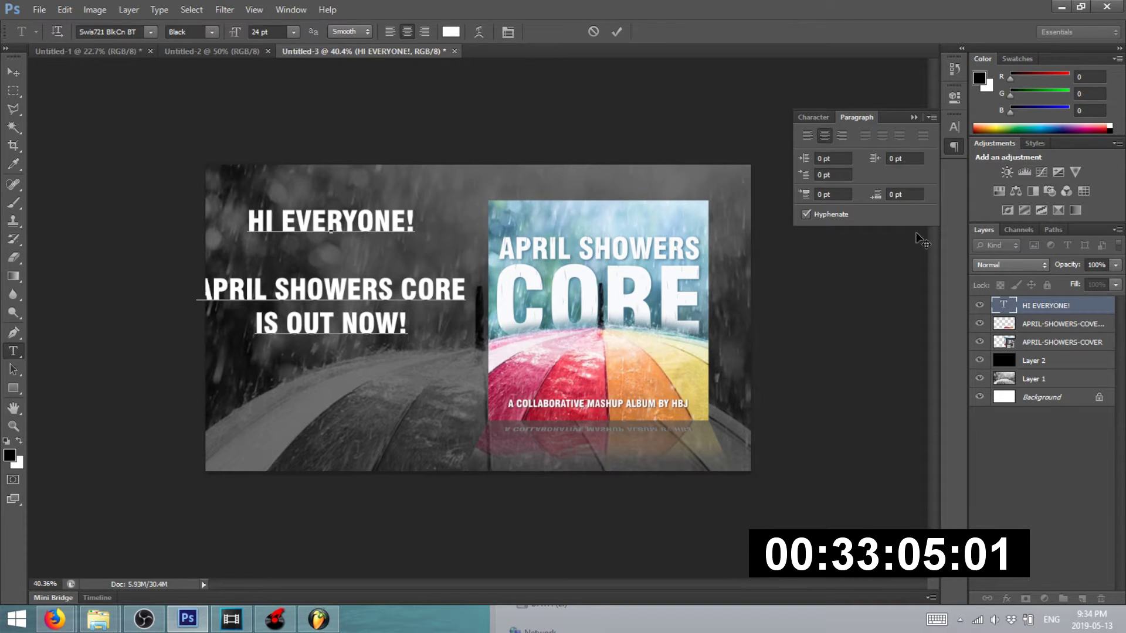
- Scale the announcement text block to about 95% and place it left of the album cover
left_click(13, 71)
left_click_drag(325, 229, 350, 257)
key("ctrl+t")
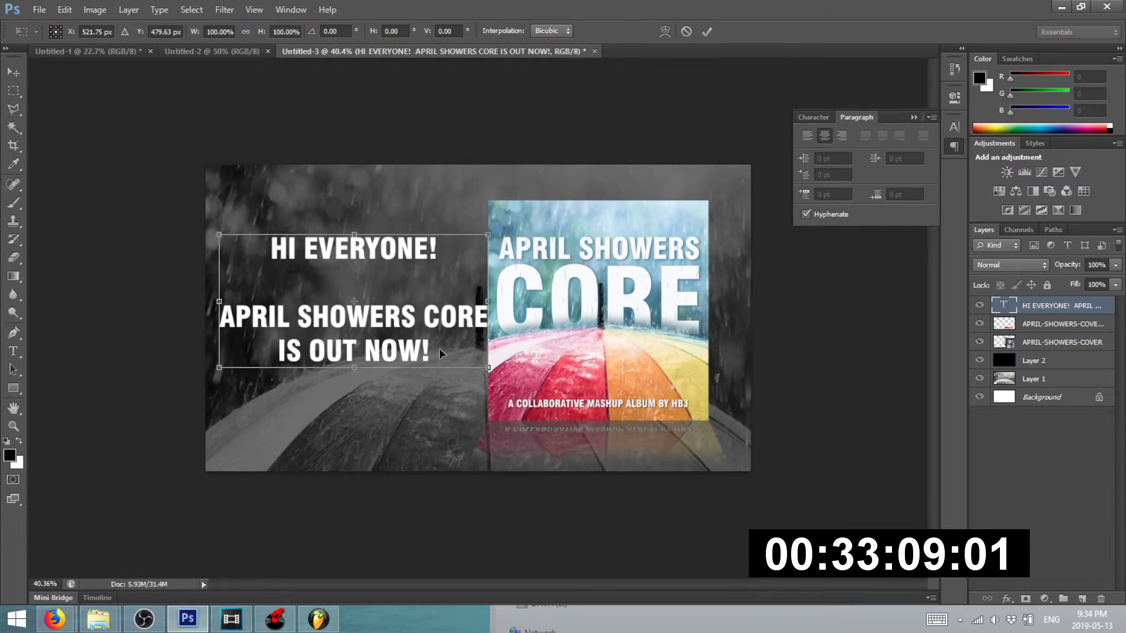
left_click_drag(486, 374, 428, 335)
left_click_drag(391, 302, 415, 331)
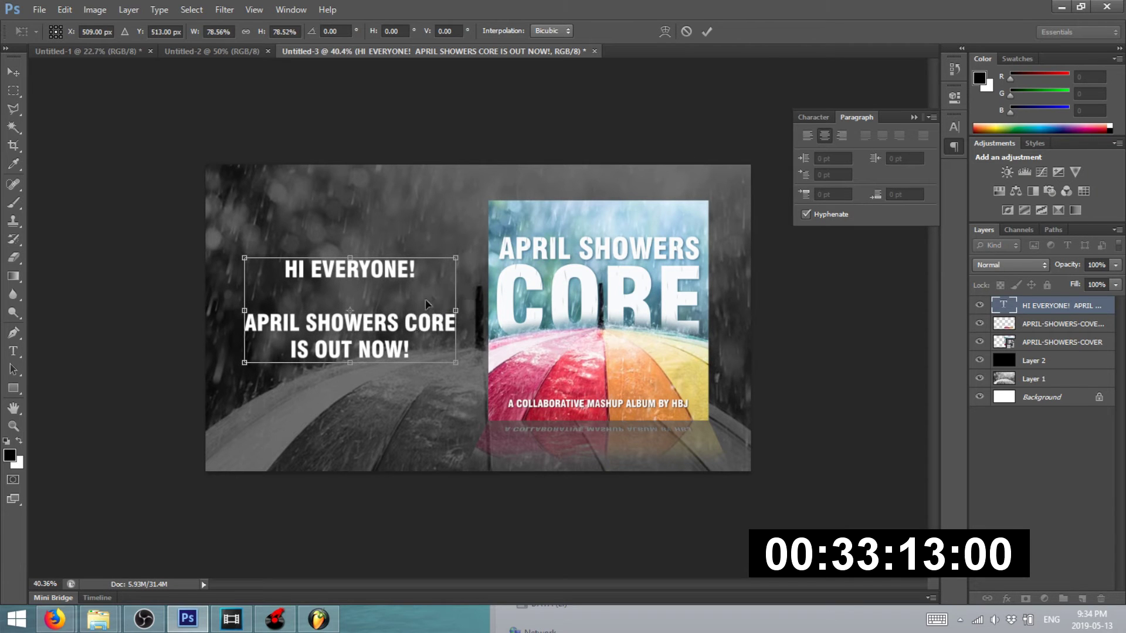
left_click_drag(457, 258, 480, 246)
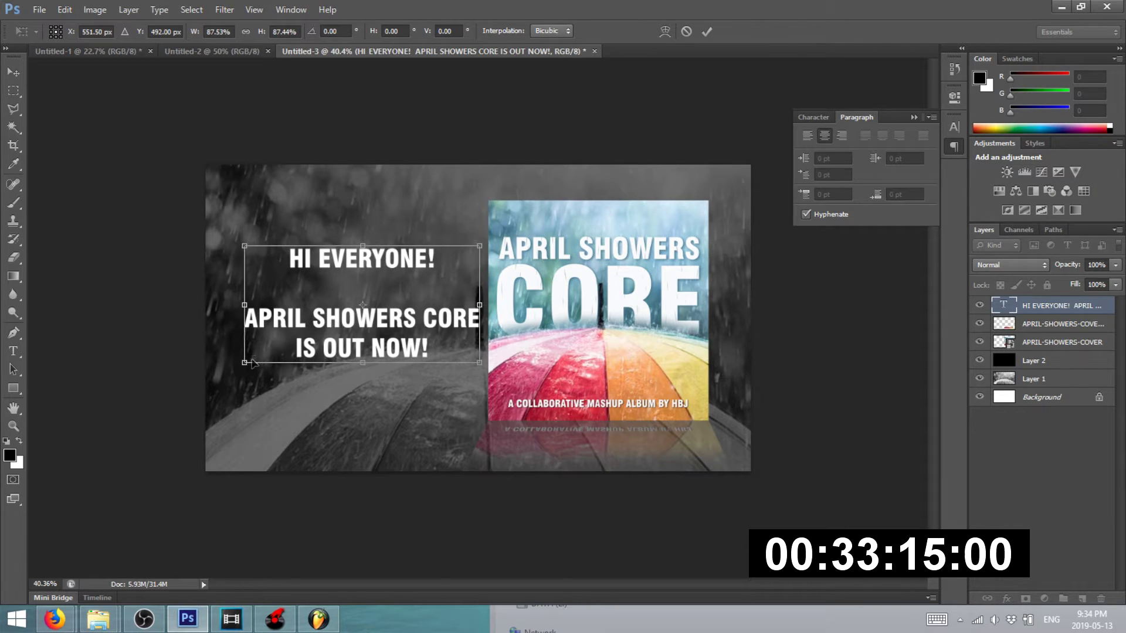
left_click_drag(244, 363, 225, 373)
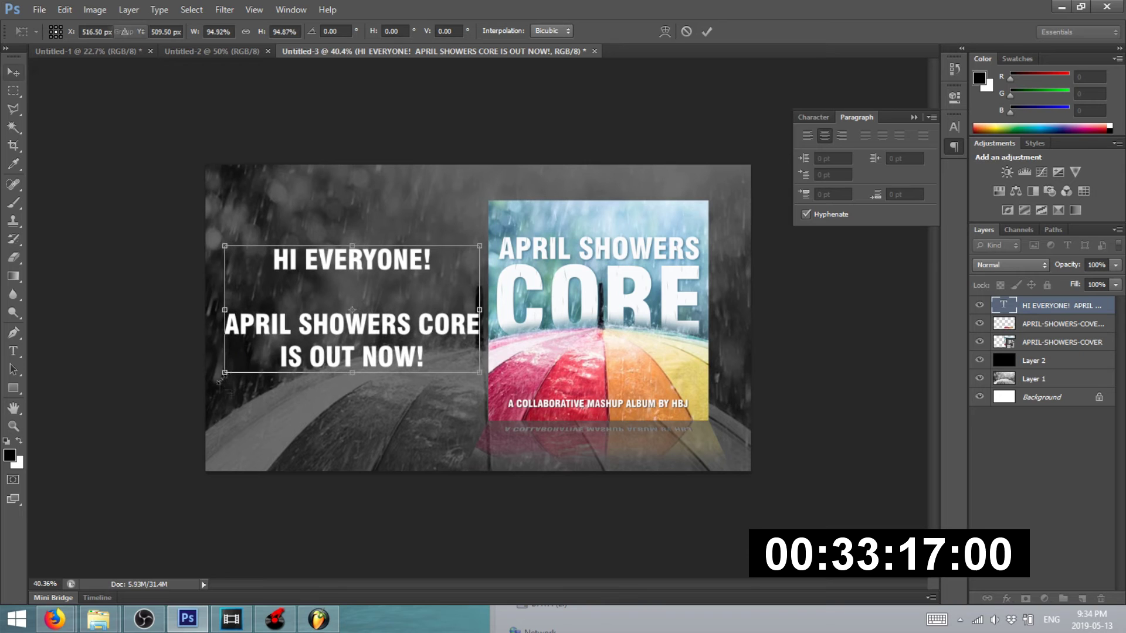
key("Return")
scroll(265, 324, "up", 3)
mouse_move(258, 332)
left_mouse_down()
mouse_move(280, 331)
mouse_move(292, 348)
mouse_move(229, 334)
mouse_move(246, 328)
left_mouse_up()
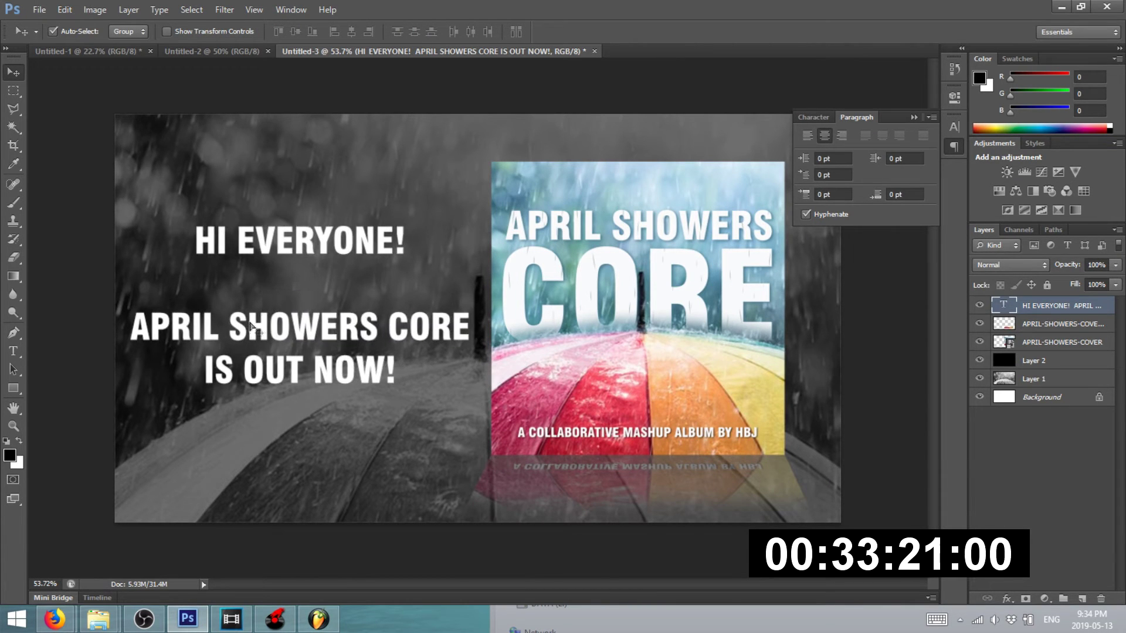
scroll(419, 167, "down", 6)
- Save the slide for web as a PNG-24 file named S4
left_click(431, 129)
left_click(39, 9)
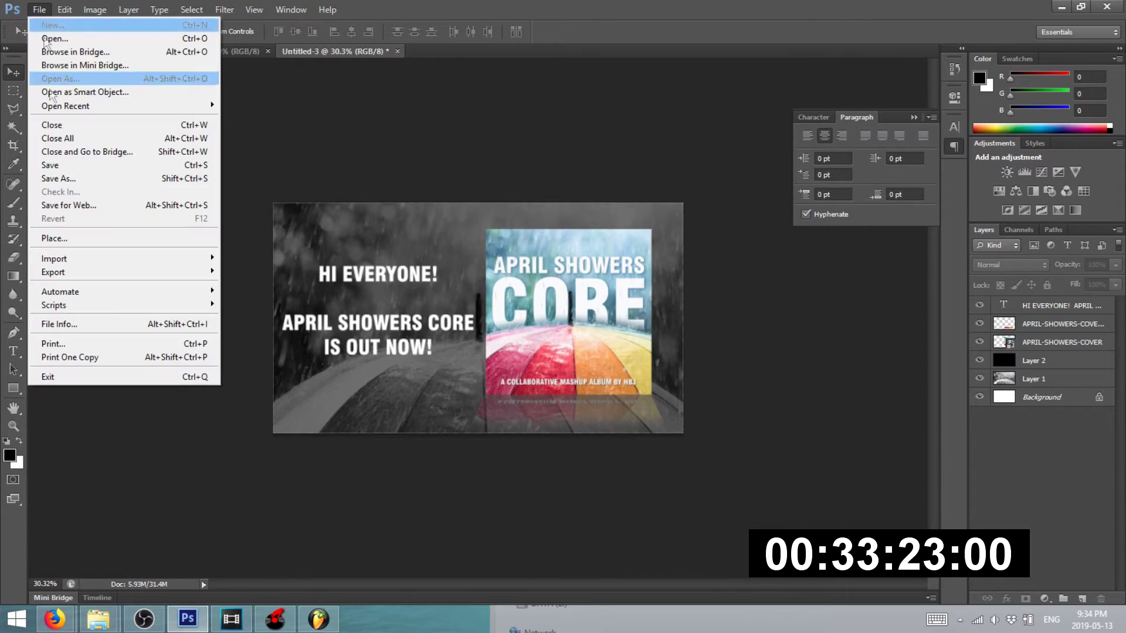
left_click(65, 209)
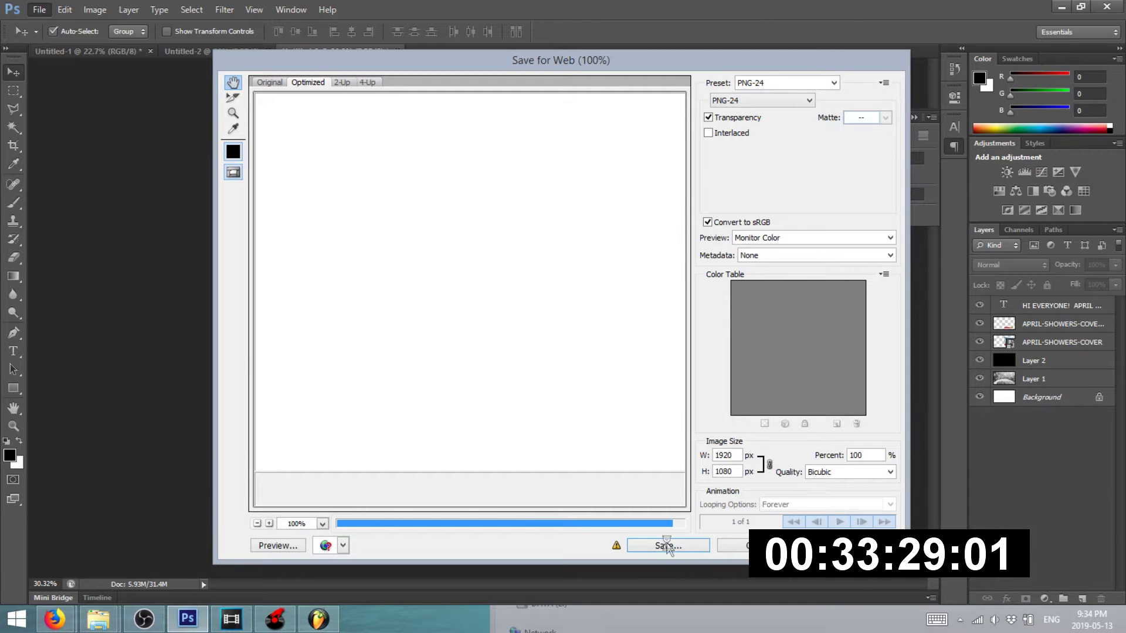
left_click(667, 544)
type("S4")
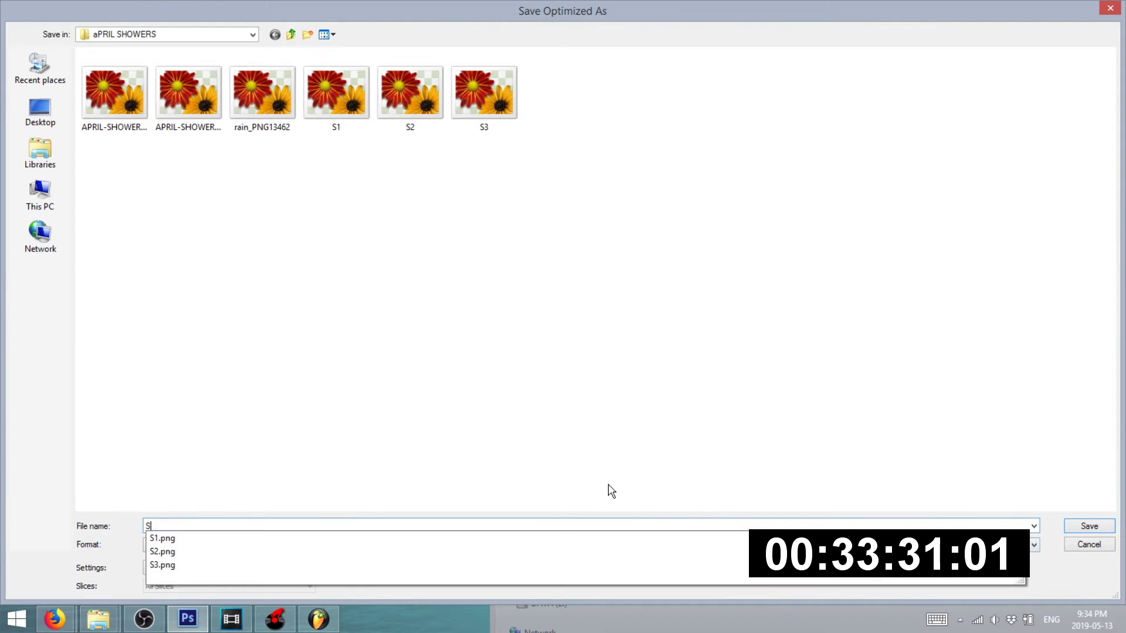
key("Return")
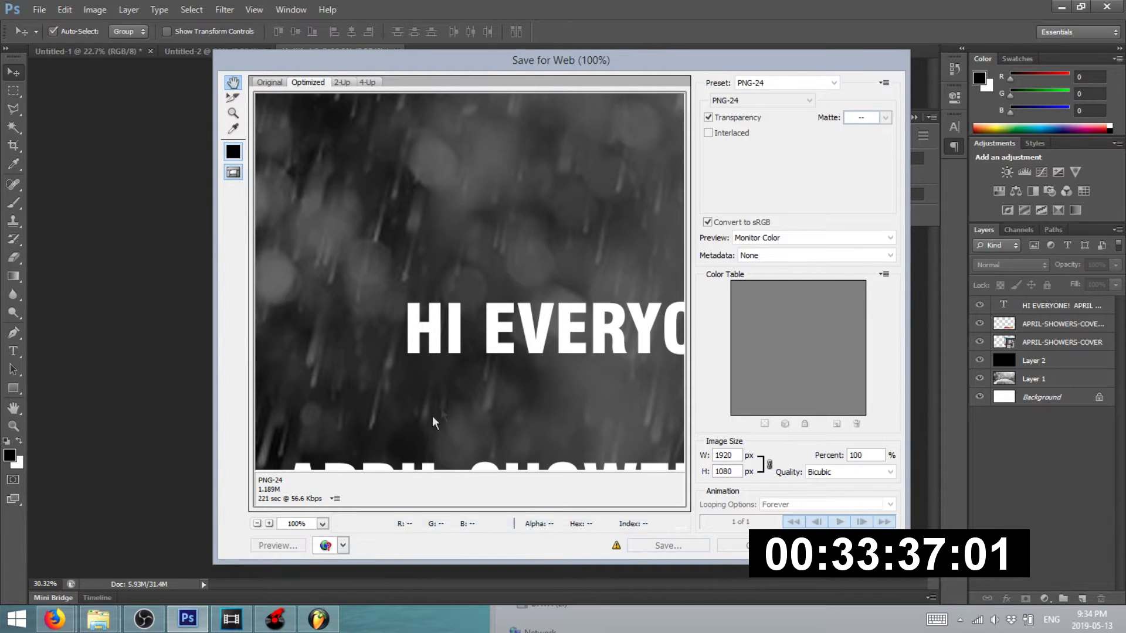
key("Escape")
- Replace the HI EVERYONE! text with 'FEATURING TRACKS FROM:HANDBRAJEANS'
left_click(18, 353)
scroll(286, 310, "up", 5)
left_click(286, 311)
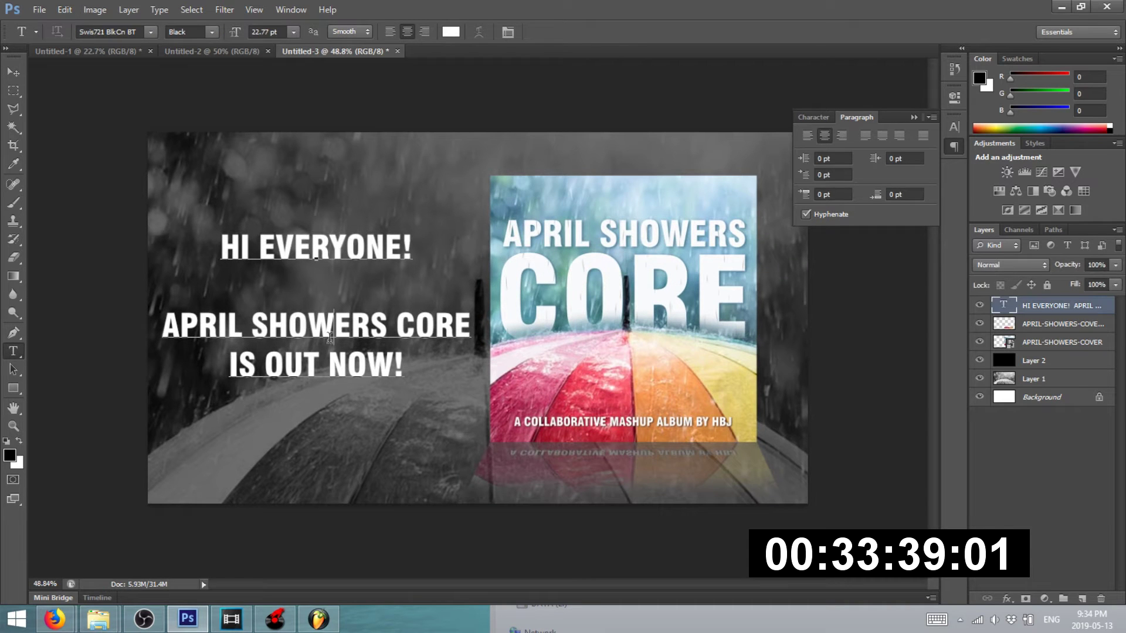
key("ctrl+a")
type("FEATURING TRACKS FROM:")
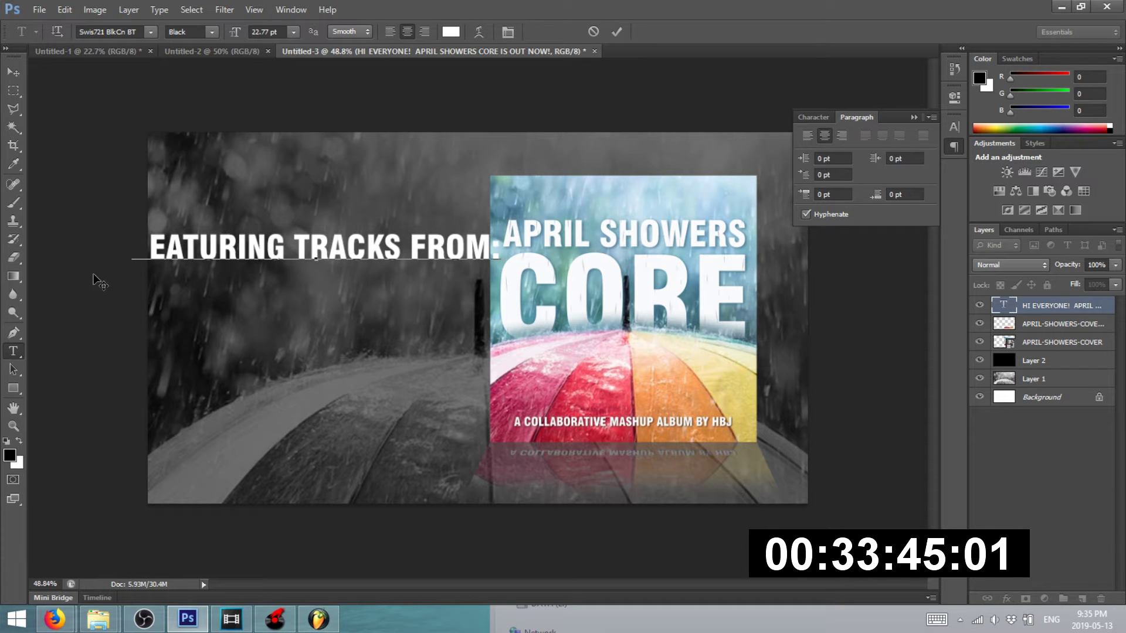
type("HANDBRAJEANS")
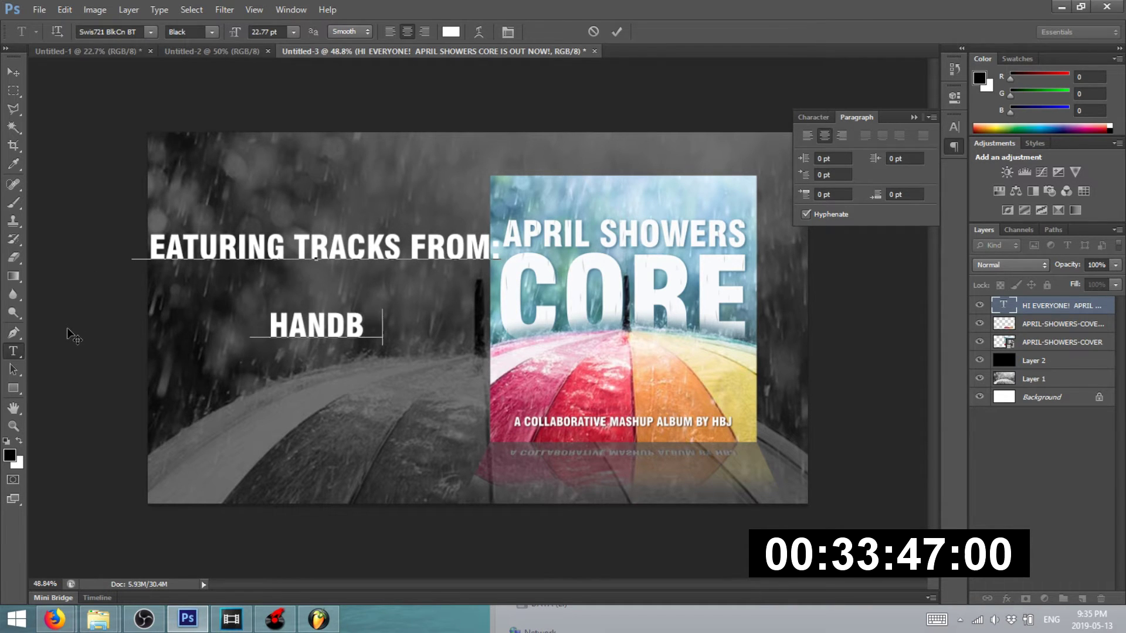
- Add N-SEN on a new line and set the FEATURING TRACKS FROM: heading to 18 pt
key("Return")
type("N-SEN")
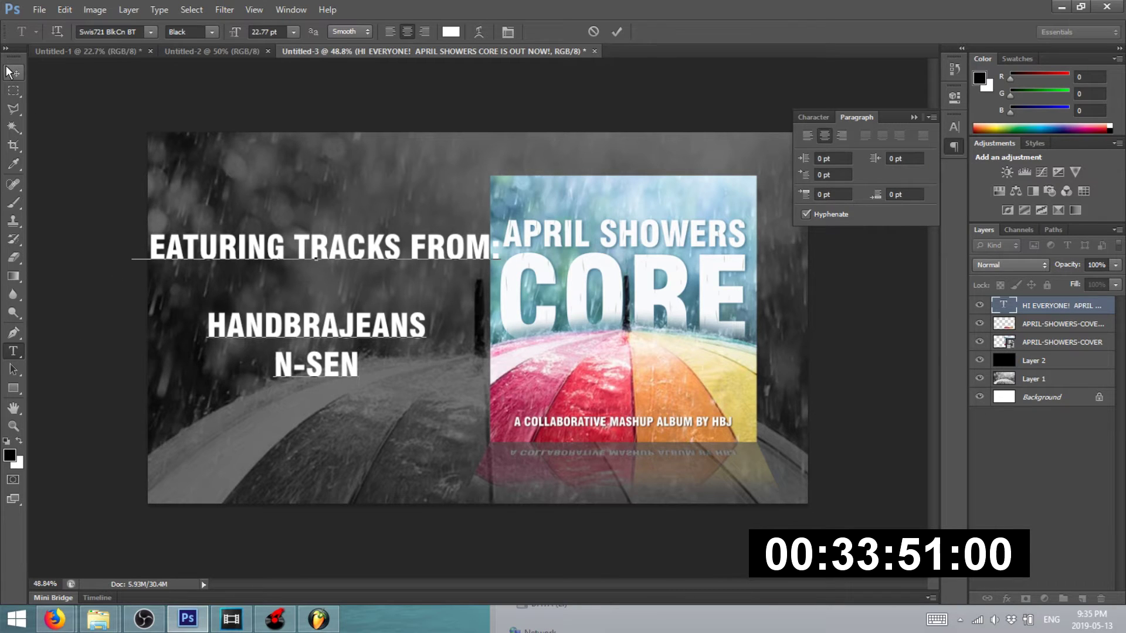
left_click_drag(133, 247, 673, 245)
left_click(294, 32)
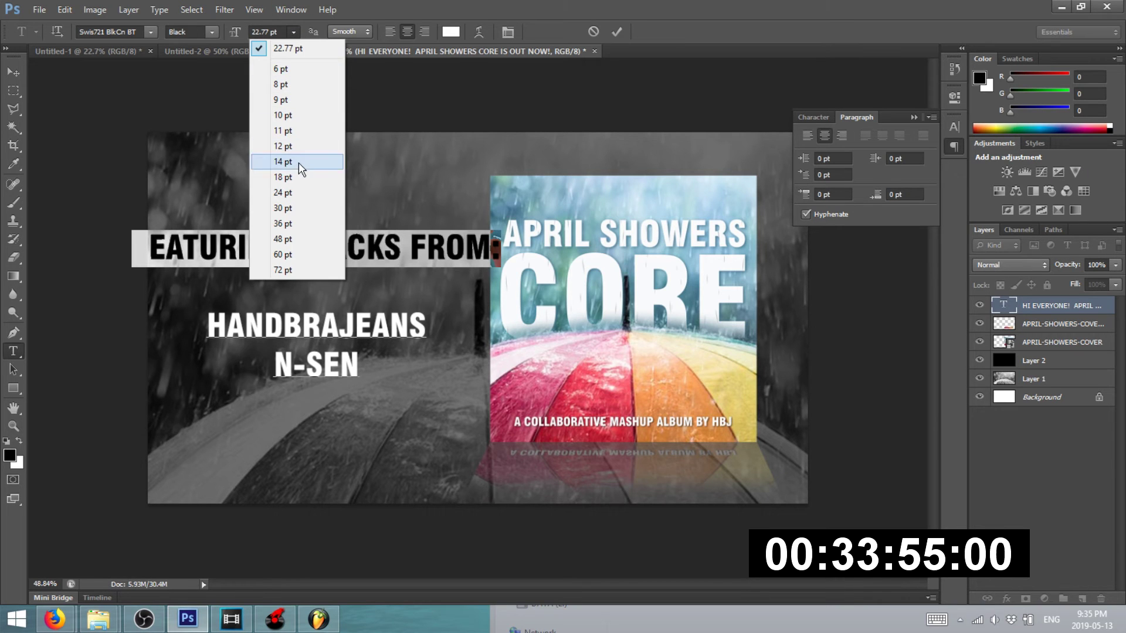
left_click(296, 176)
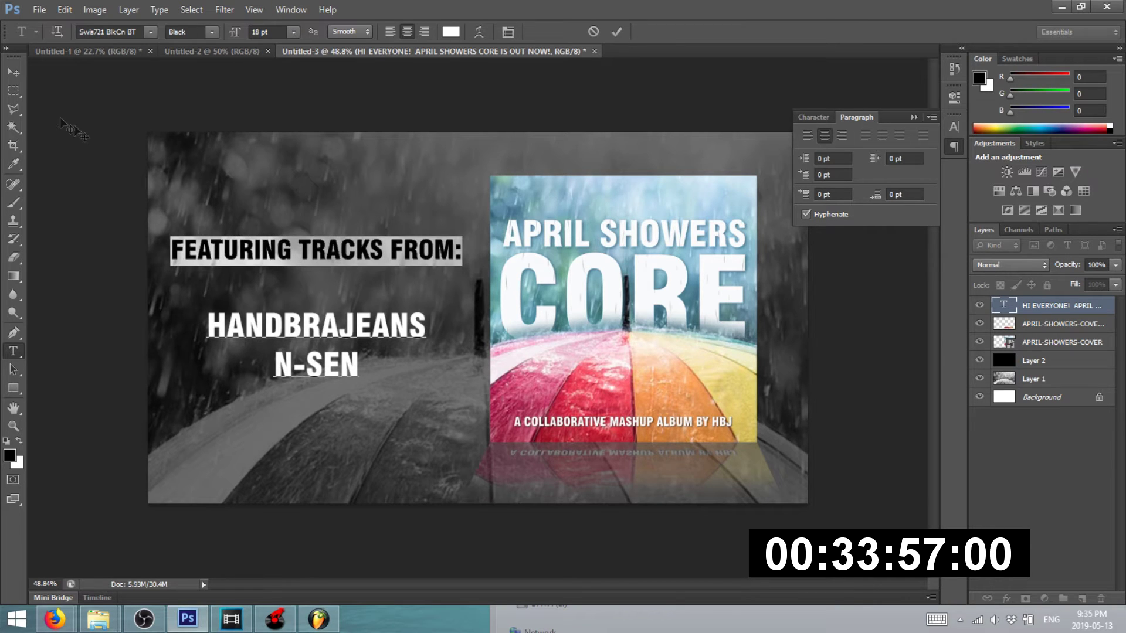
- Set the HANDBRAJEANS and N-SEN lines to 30 pt and commit the text
left_click_drag(211, 321, 382, 391)
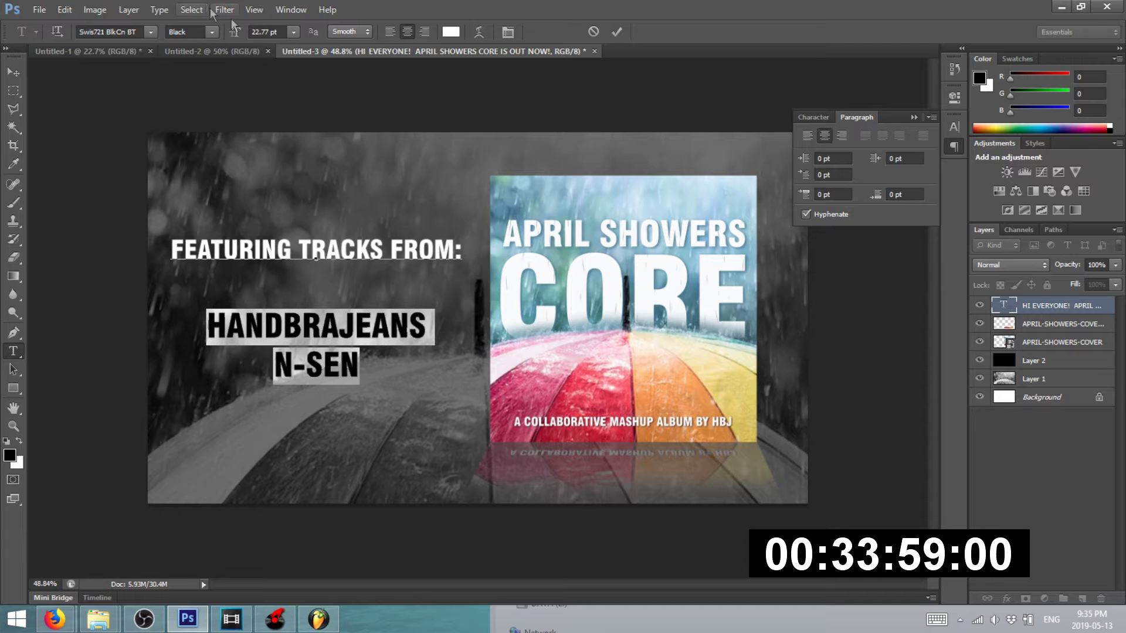
left_click(292, 32)
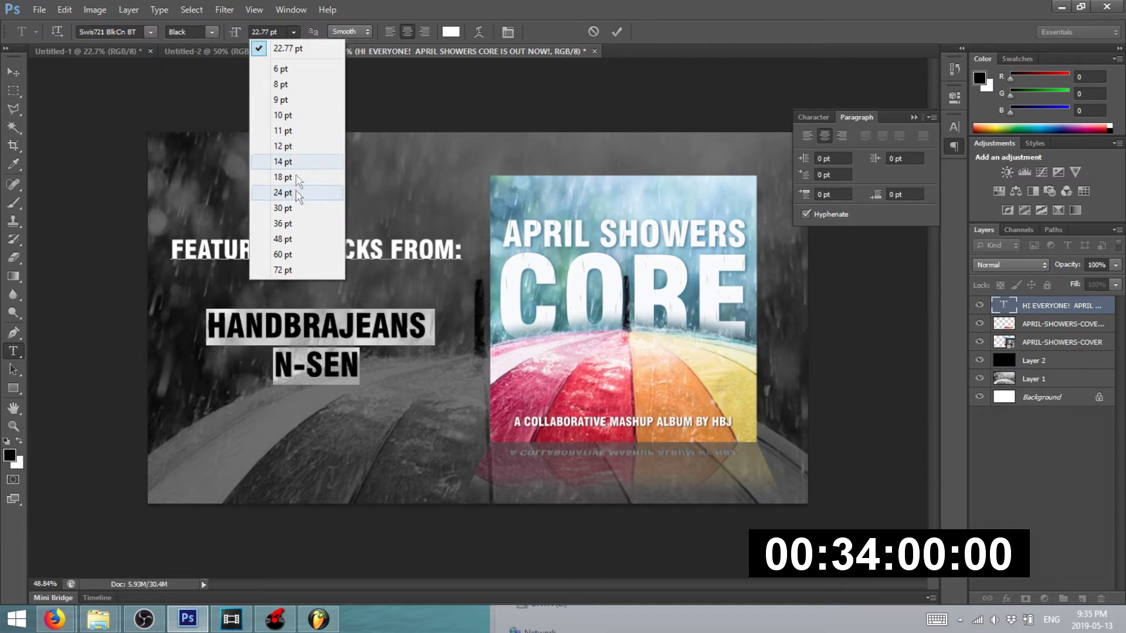
left_click(299, 237)
left_click(293, 32)
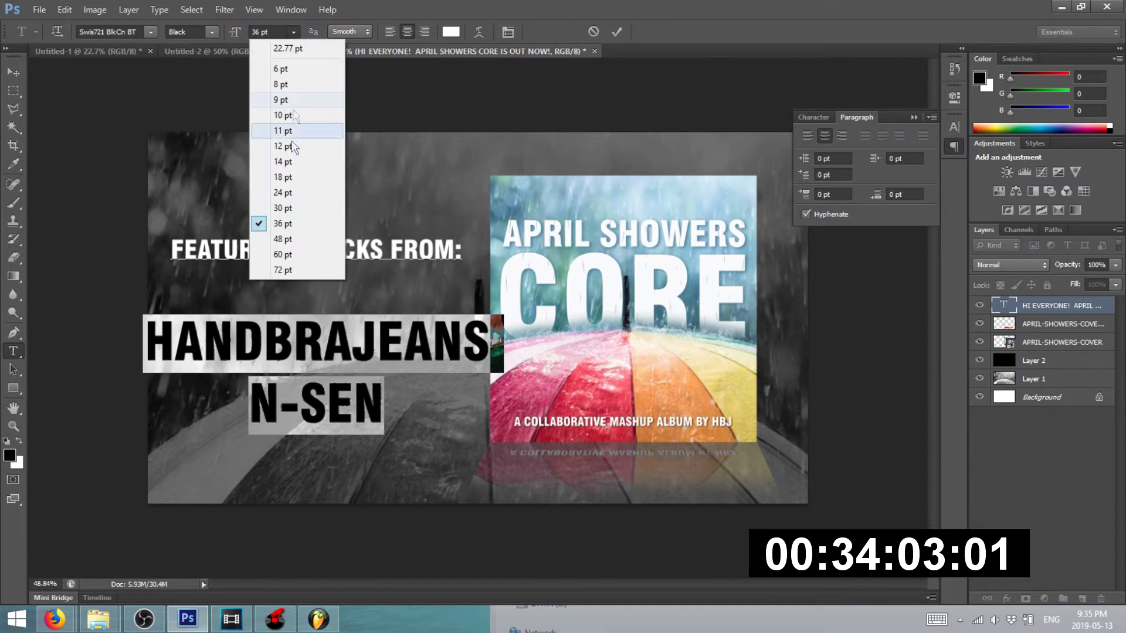
left_click(291, 207)
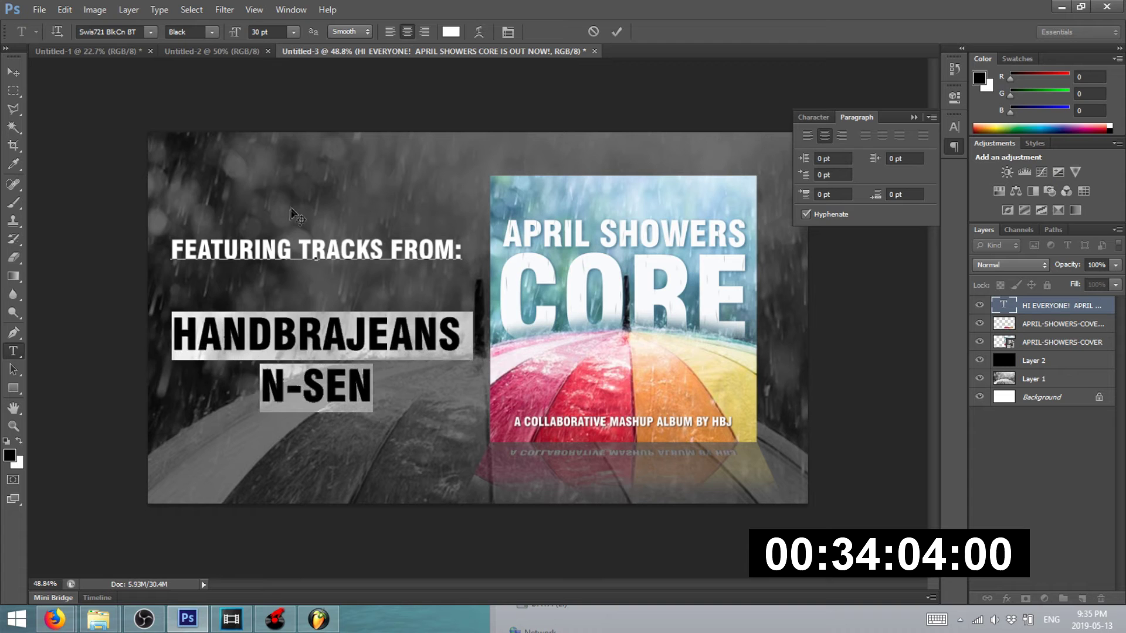
left_click(16, 72)
scroll(315, 371, "up", 1)
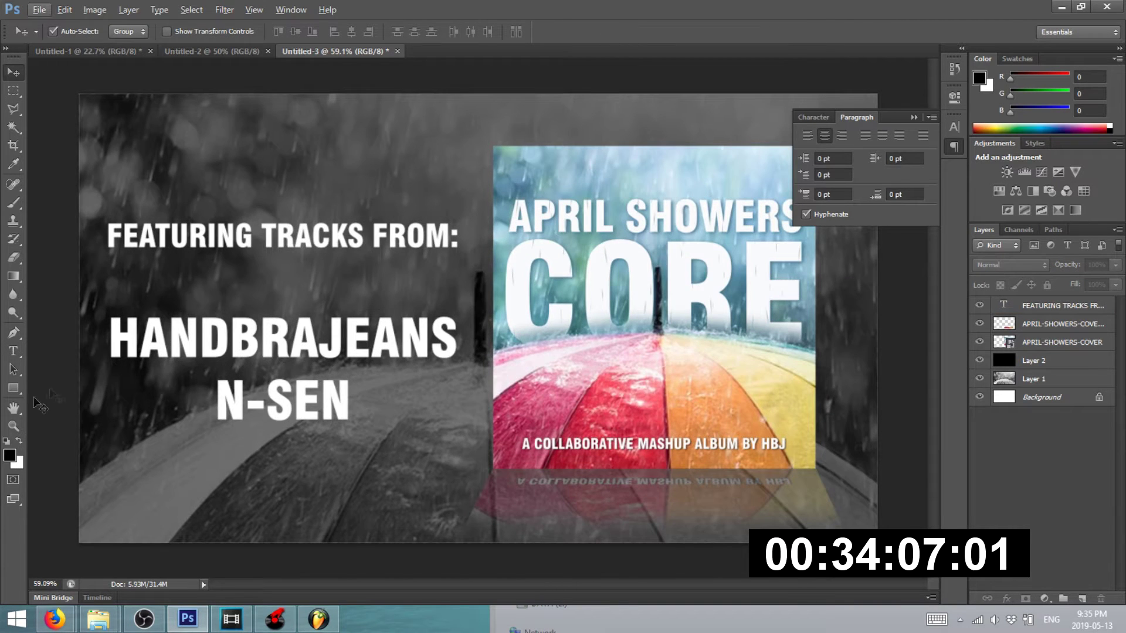
- Commit the featured-artists text edits and cancel a first Save for Web attempt
left_click(13, 351)
left_click(427, 348)
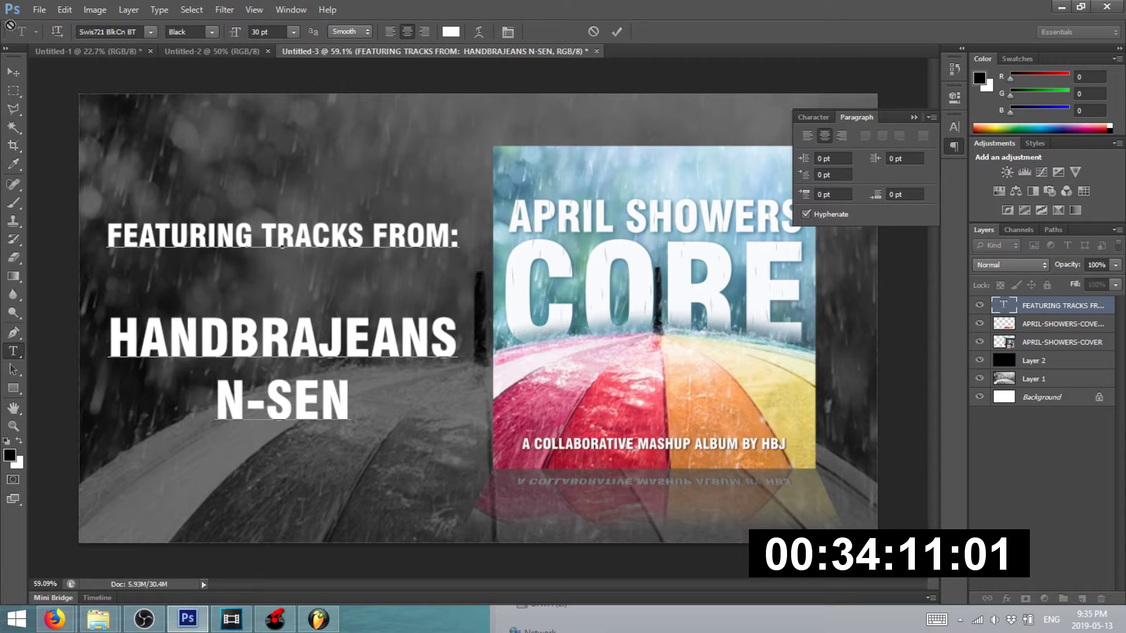
left_click(10, 75)
scroll(188, 104, "down", 2)
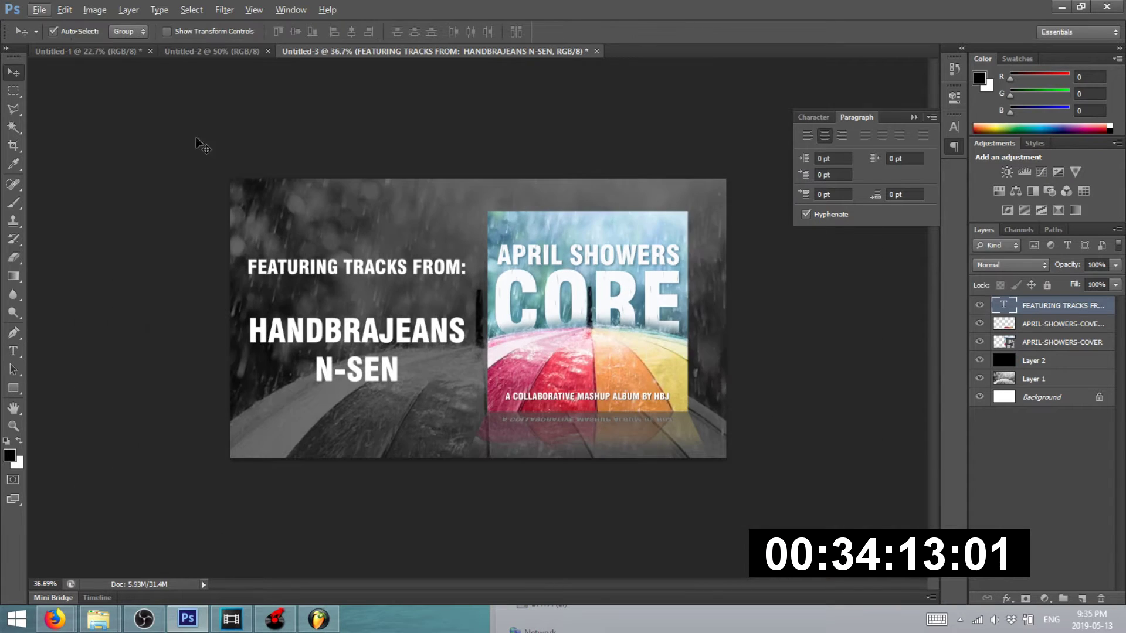
left_click(40, 10)
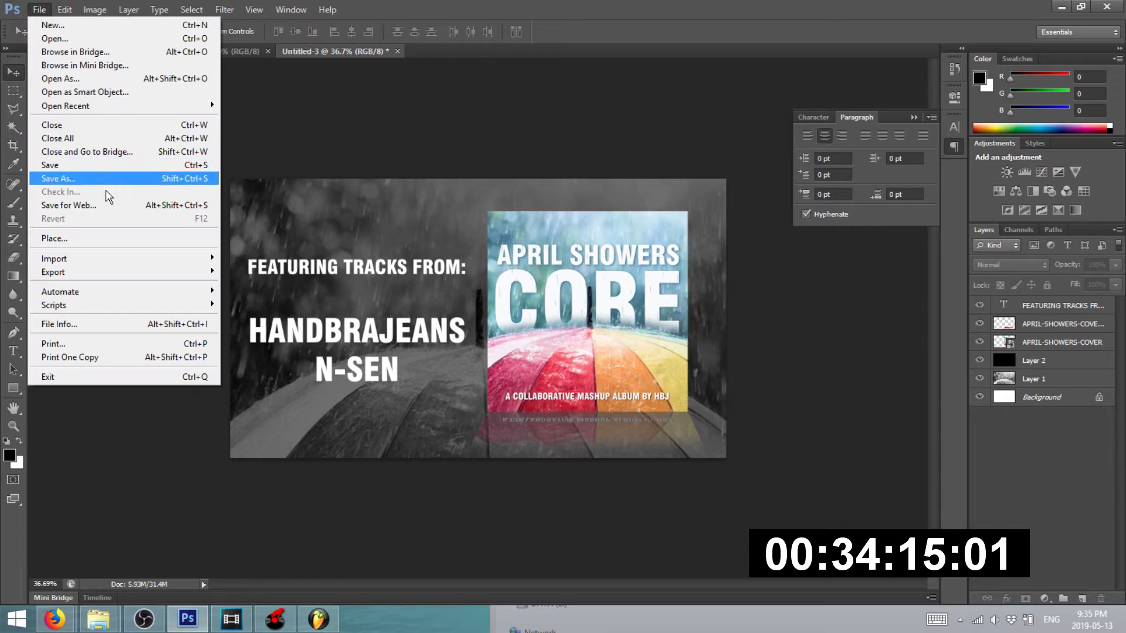
left_click(111, 211)
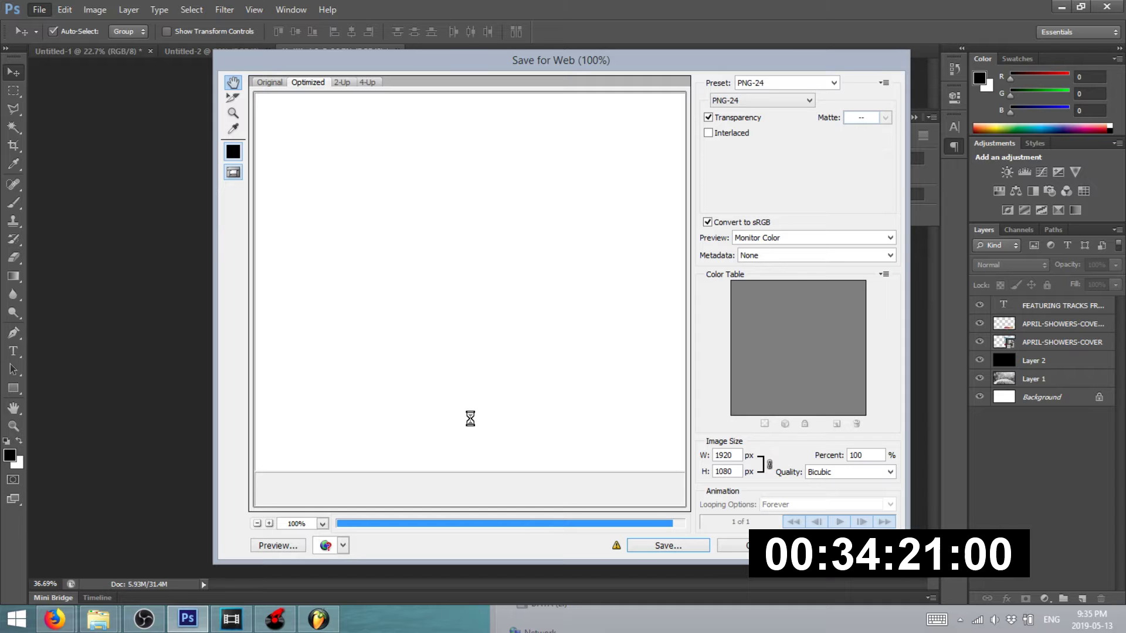
left_click(733, 545)
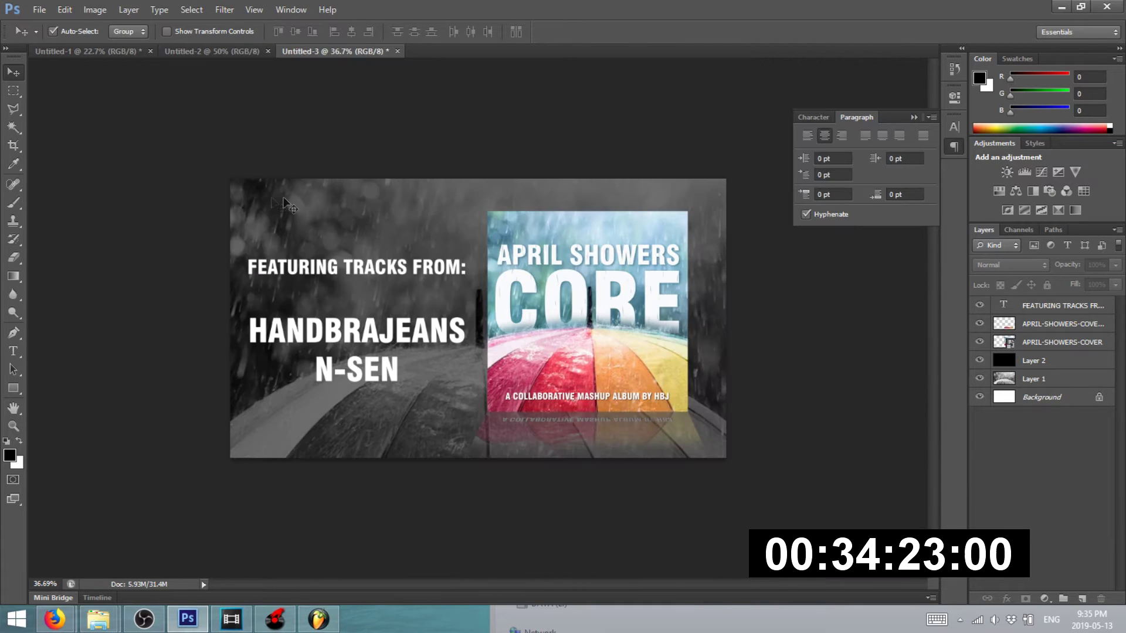
- Return to the slide document and save it for web as PNG-24 file S5
left_click(201, 51)
left_click(321, 52)
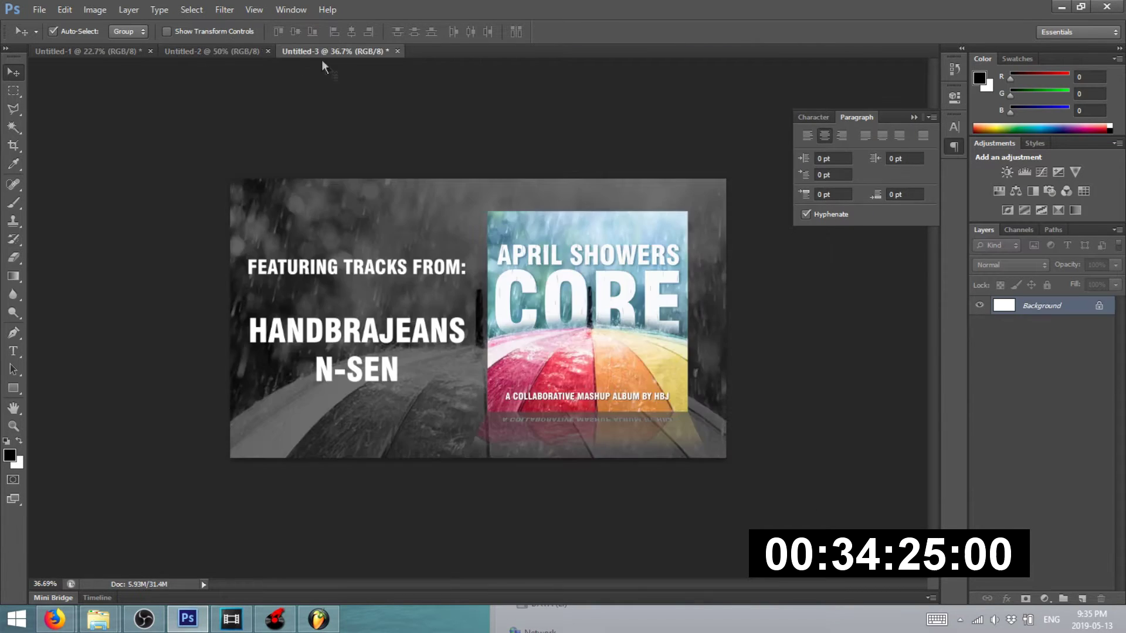
scroll(378, 376, "up", 2)
scroll(361, 389, "down", 1)
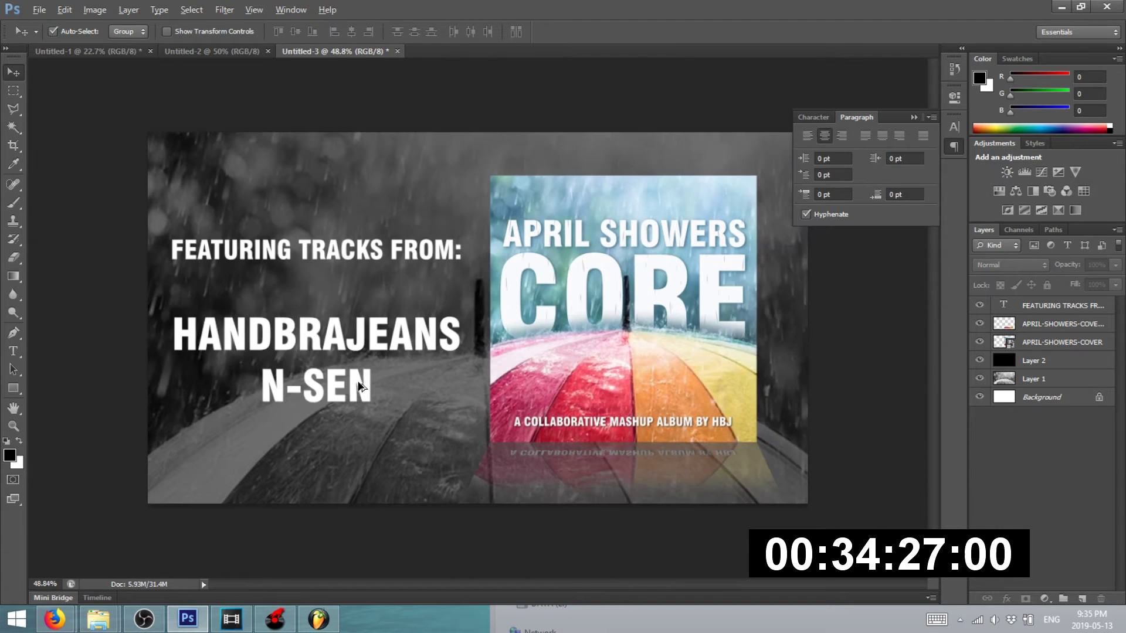
left_click(295, 543)
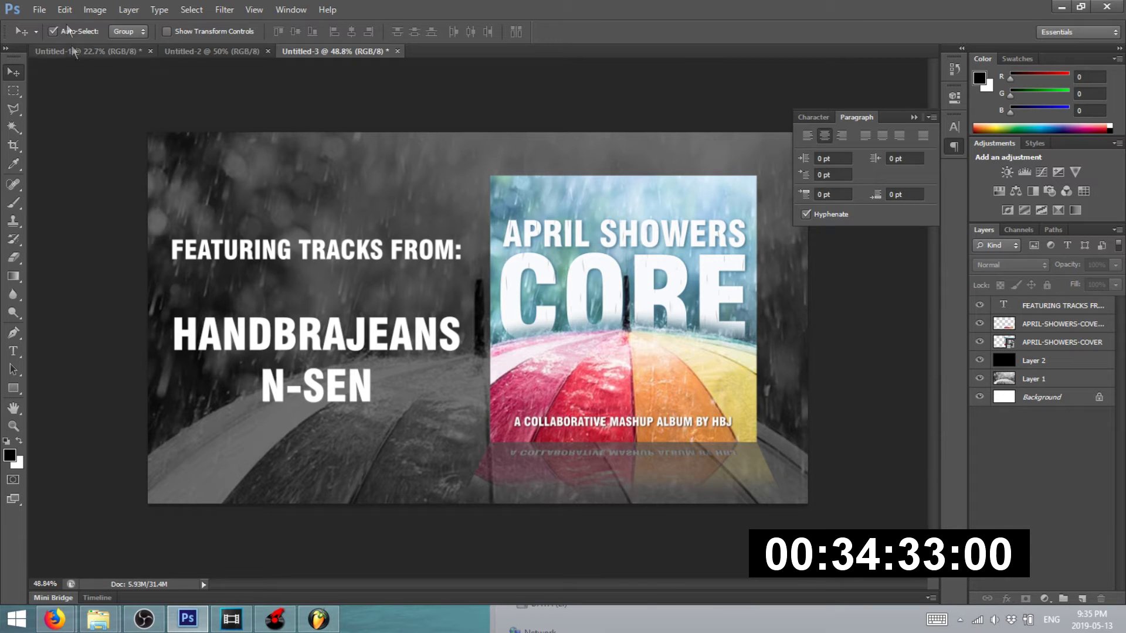
left_click(39, 9)
left_click(86, 206)
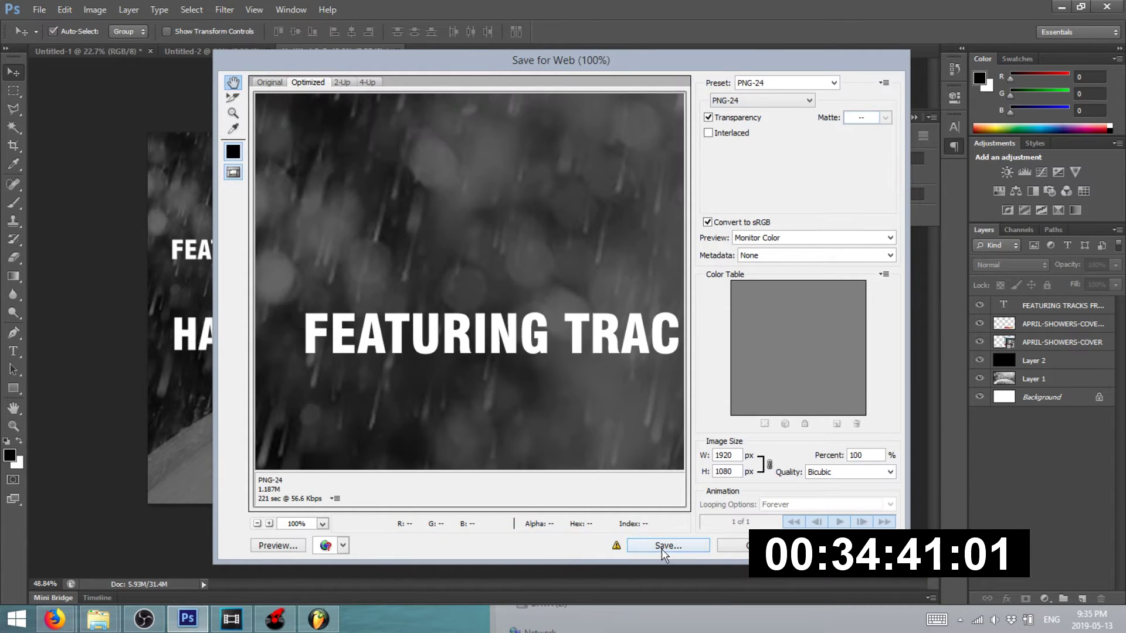
left_click(661, 548)
type("S5")
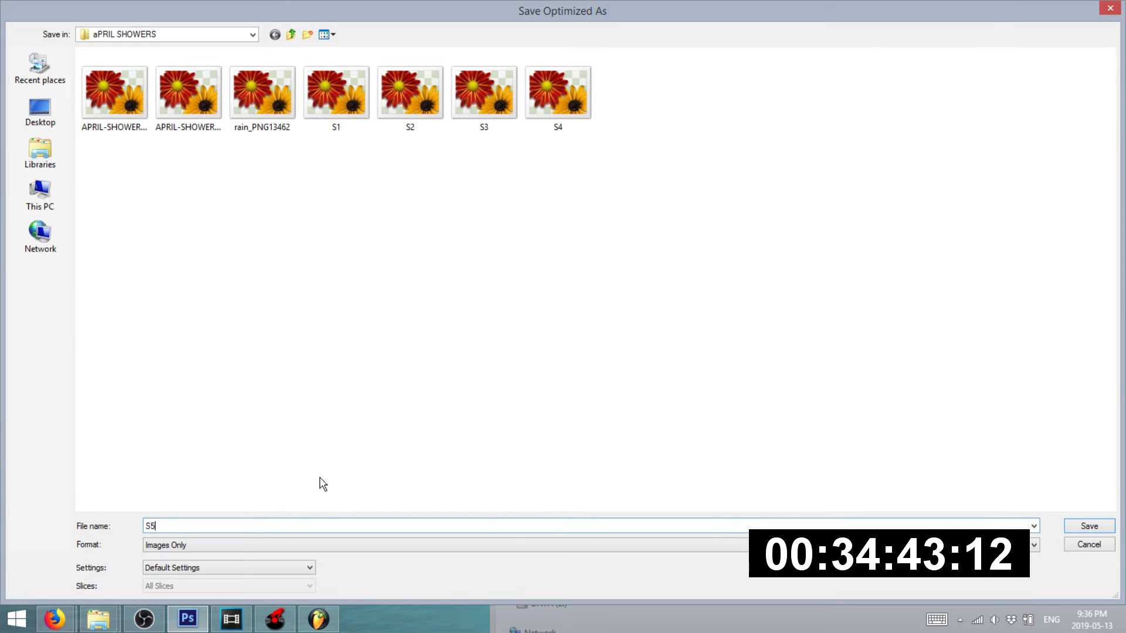
key("Return")
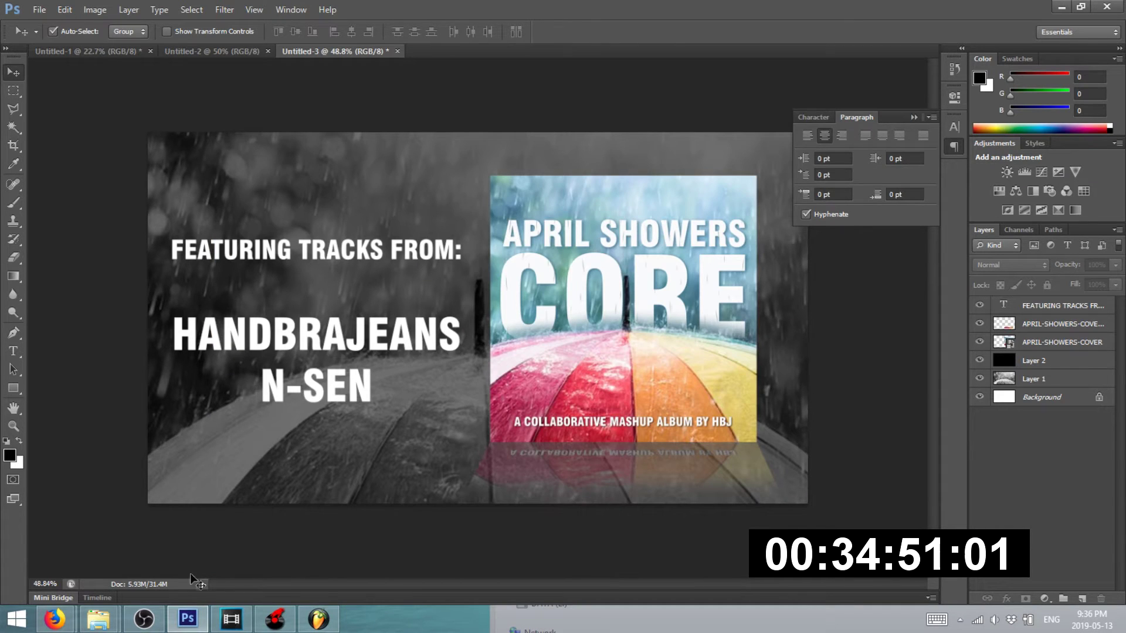
mouse_move(98, 619)
left_click(129, 554)
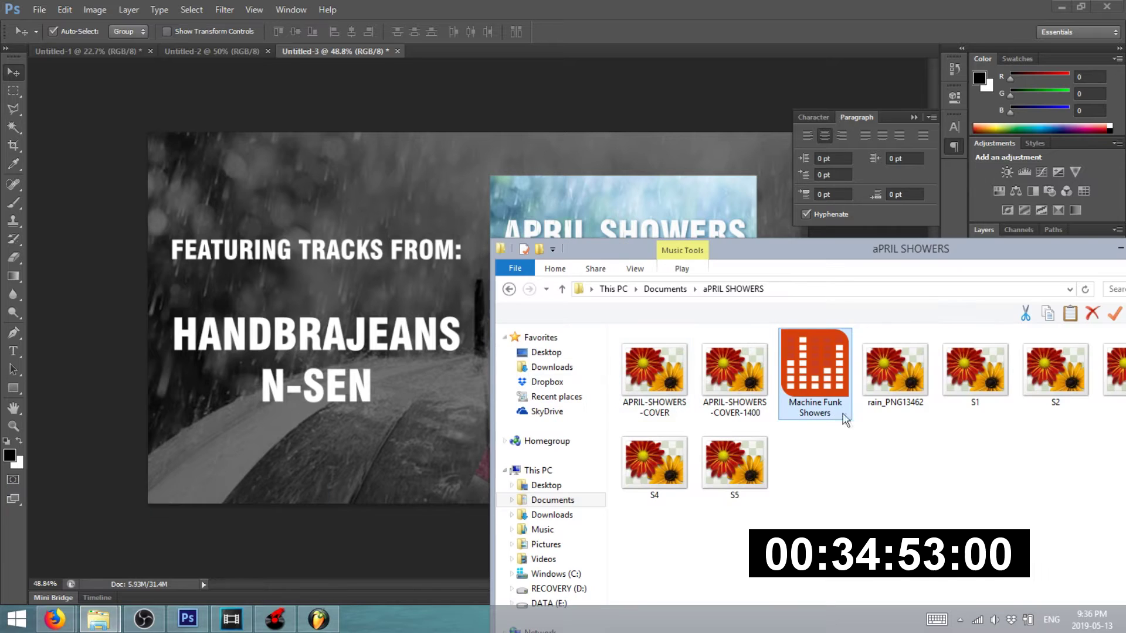
left_click_drag(927, 255, 705, 247)
double_click(419, 464)
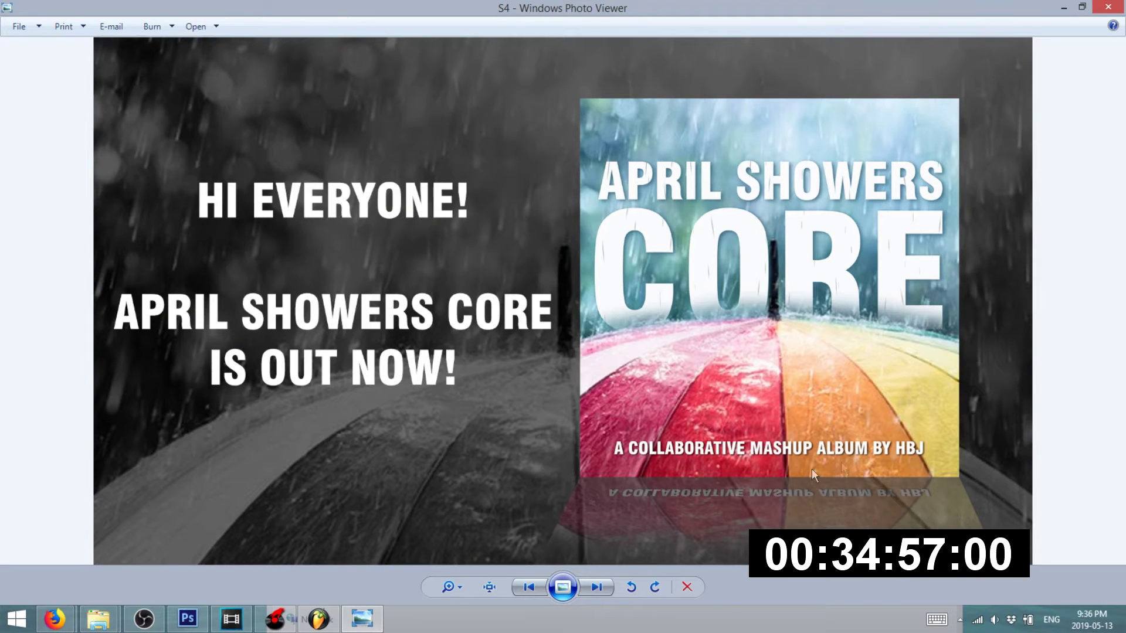
left_click(1108, 7)
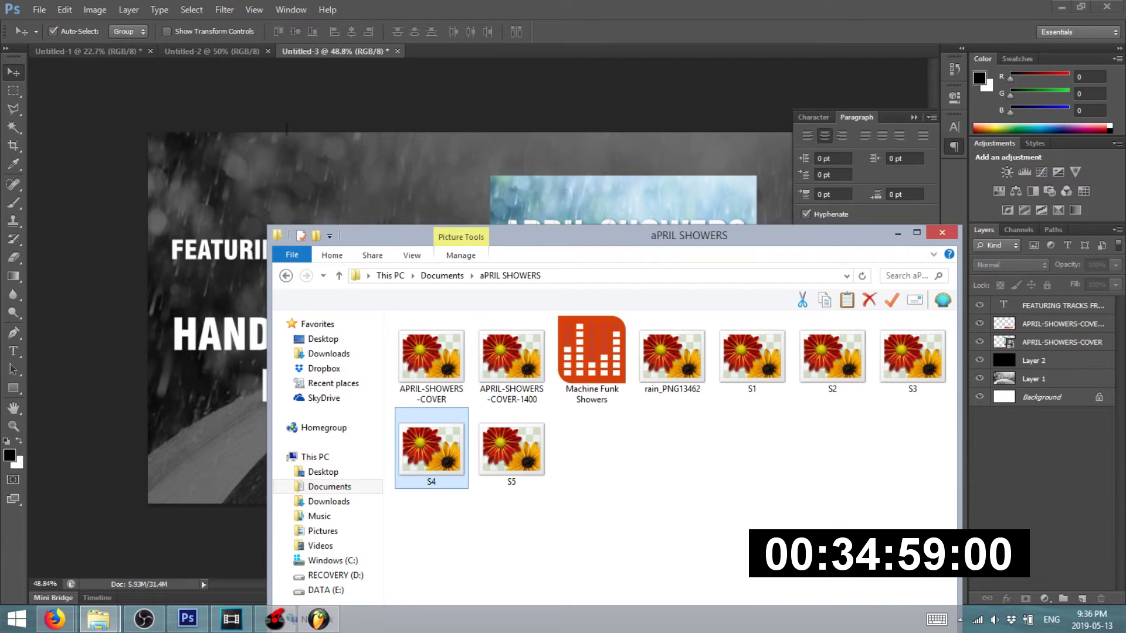
left_click(23, 75)
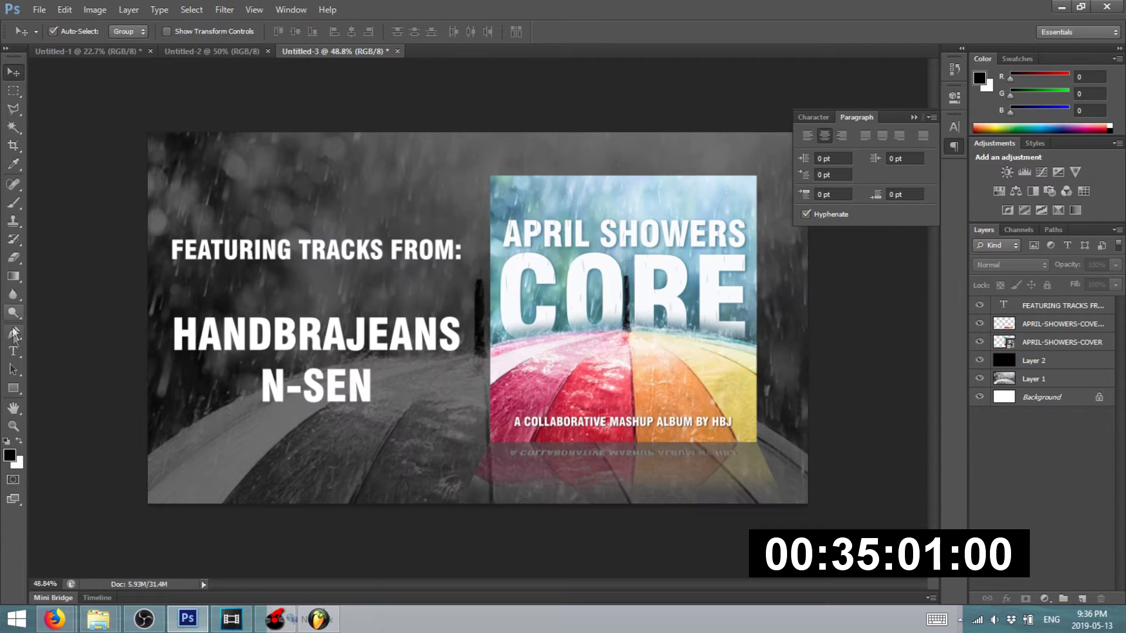
- Replace the slide text with 'CHECK OUT THE' and 'BANDCAMP LINK' on separate lines
left_click(10, 353)
left_click(315, 253)
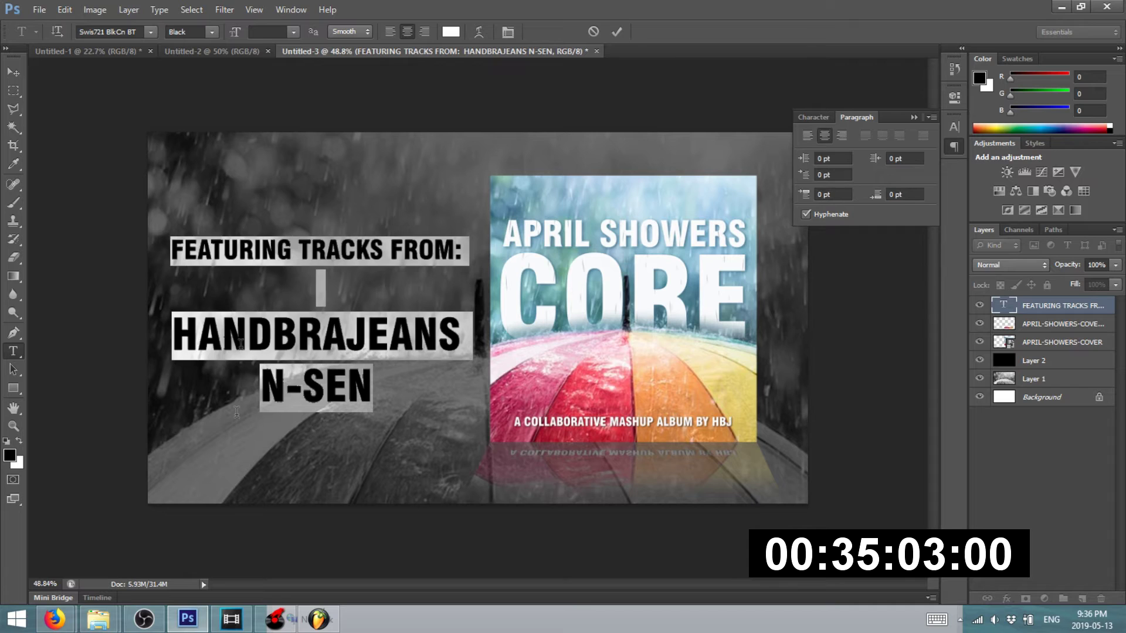
key("ctrl+a")
type("CHECK OUT THE")
key("Return")
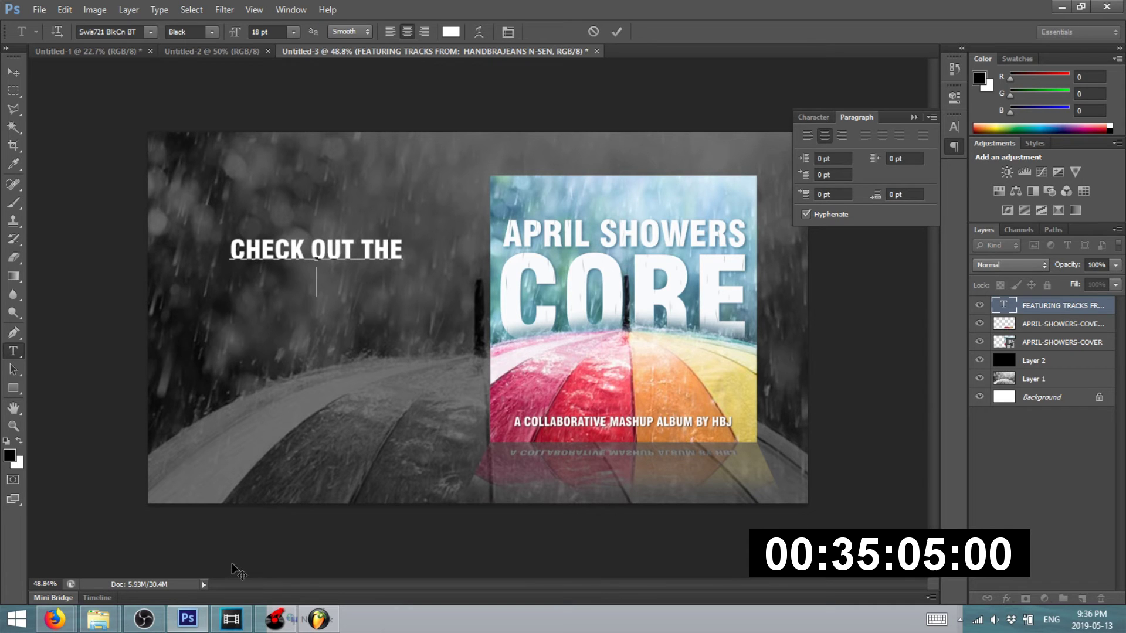
type("ABND")
key("BackSpace")
key("BackSpace")
key("BackSpace")
key("BackSpace")
type("BANDCAMP")
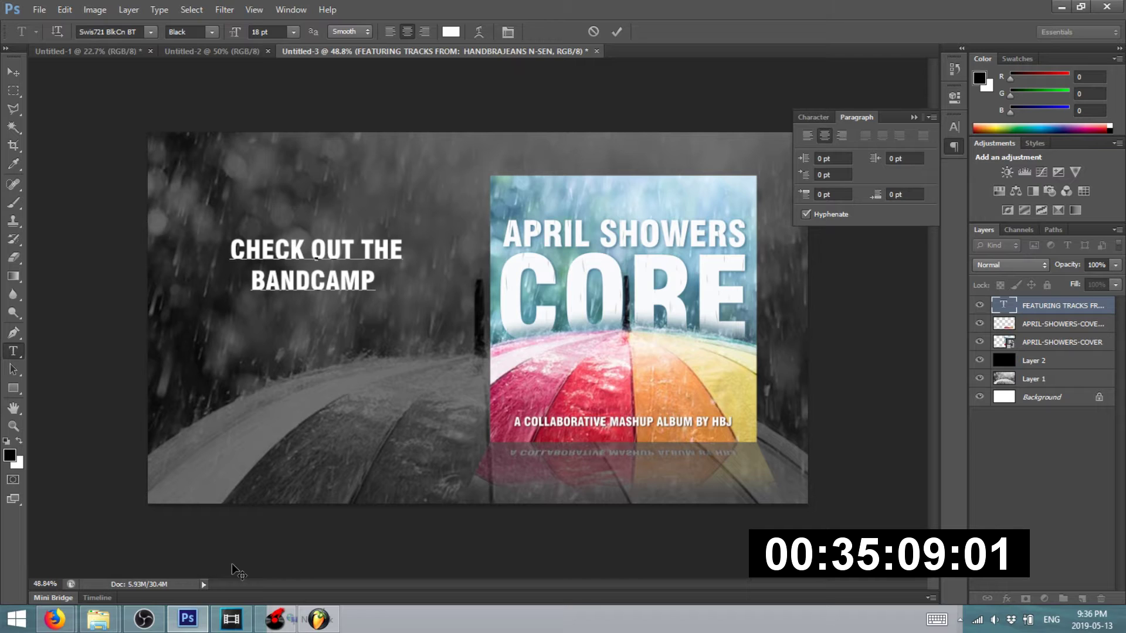
type(" LINK")
- Add the lines 'BELOW TO LISTEN TO ALL THE WONDERFUL' and 'TRACKS!', then commit
key("Return")
type("BELOW TO LISTEN ")
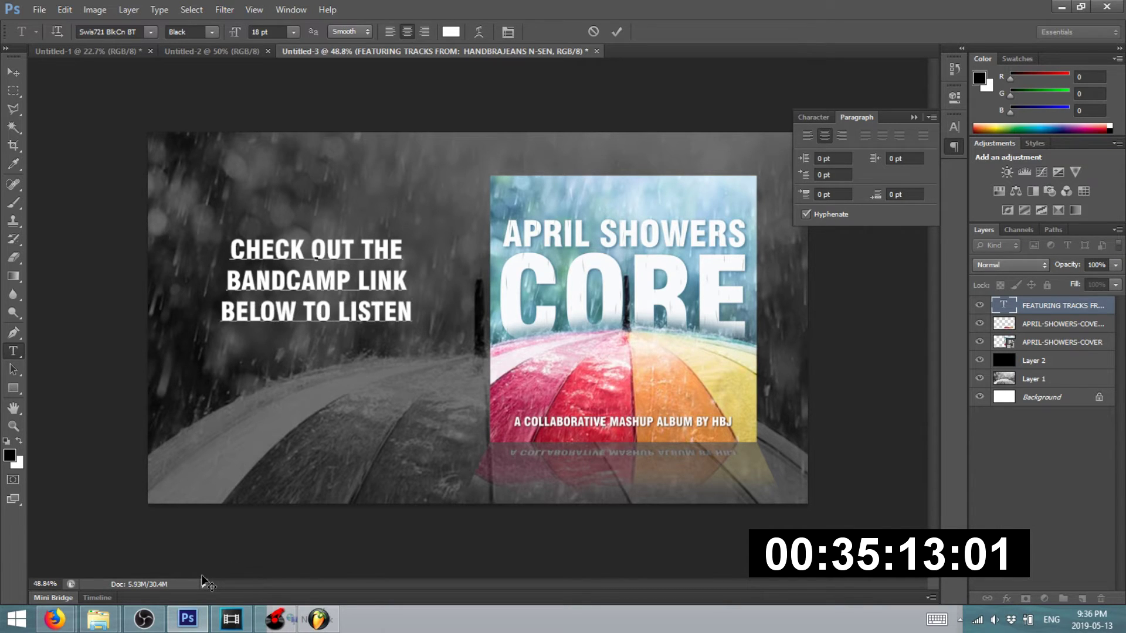
type("TO ALL ")
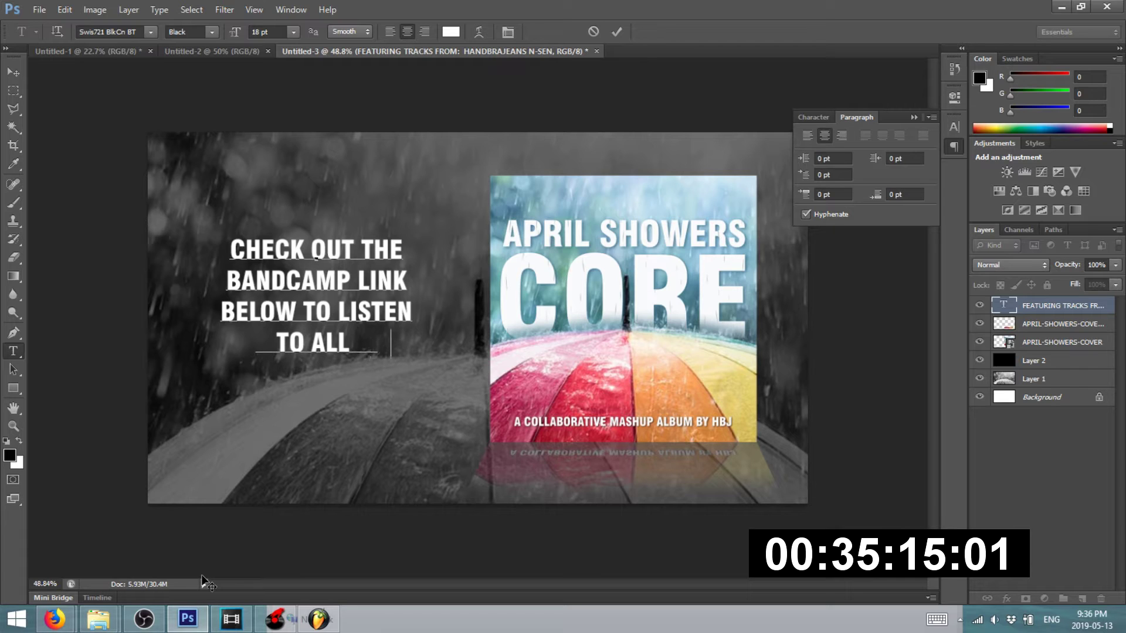
type("THE WONDERFUL")
key("Return")
type("TRACKS!")
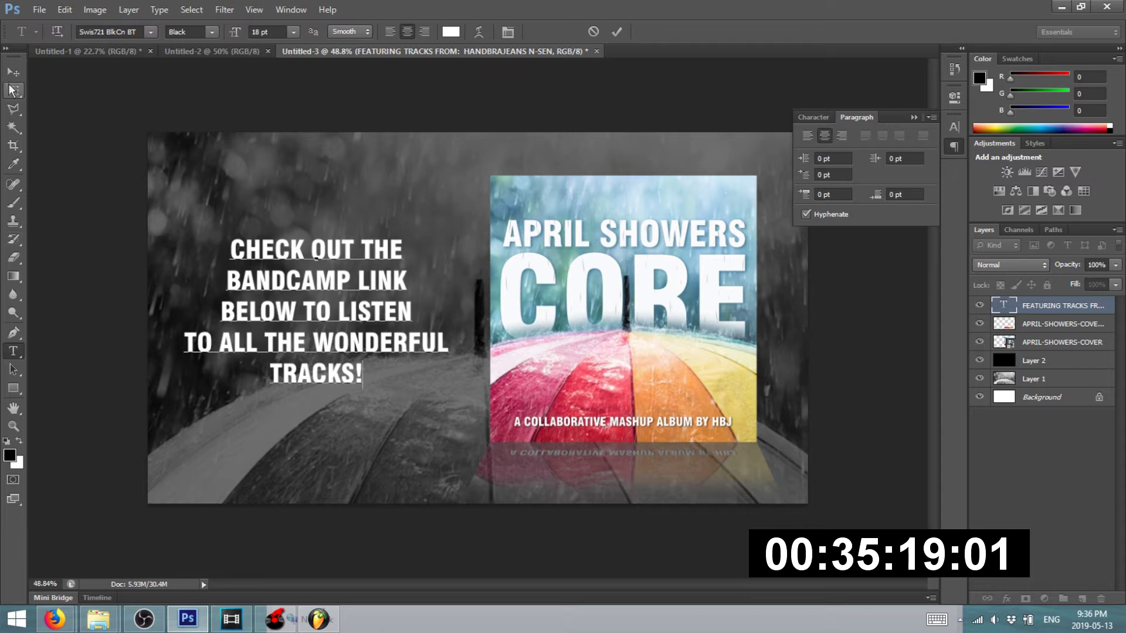
left_click(13, 70)
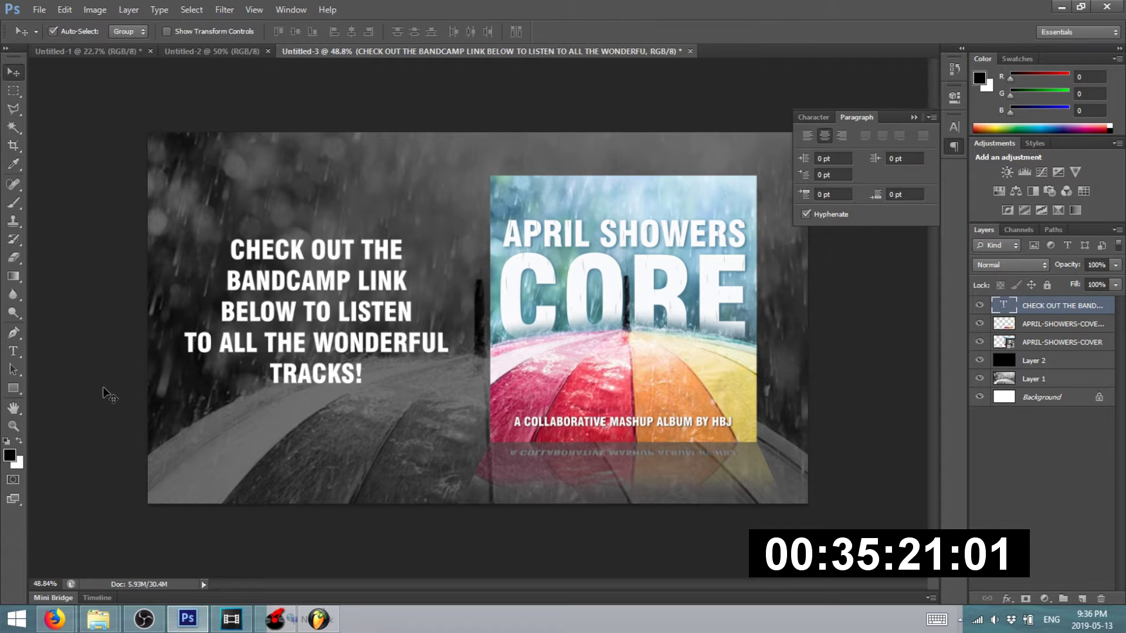
scroll(289, 325, "down", 1)
scroll(322, 346, "up", 1)
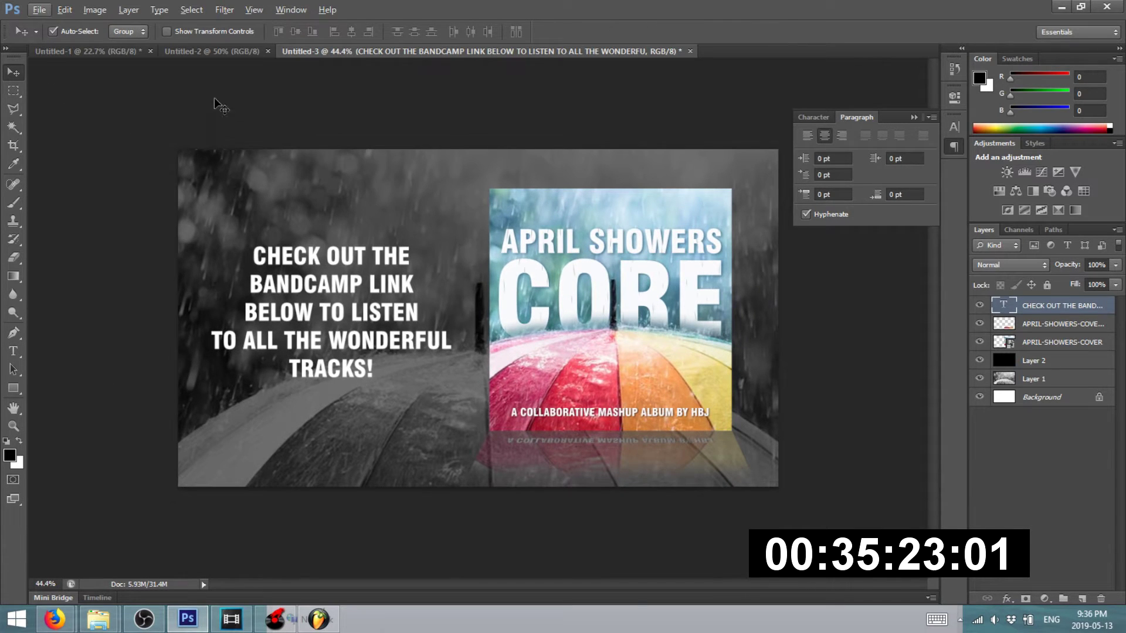
- Save the Bandcamp slide for web as PNG-24 file S6 in the aPRIL SHOWERS folder
left_click(141, 101)
left_click(39, 9)
left_click(97, 207)
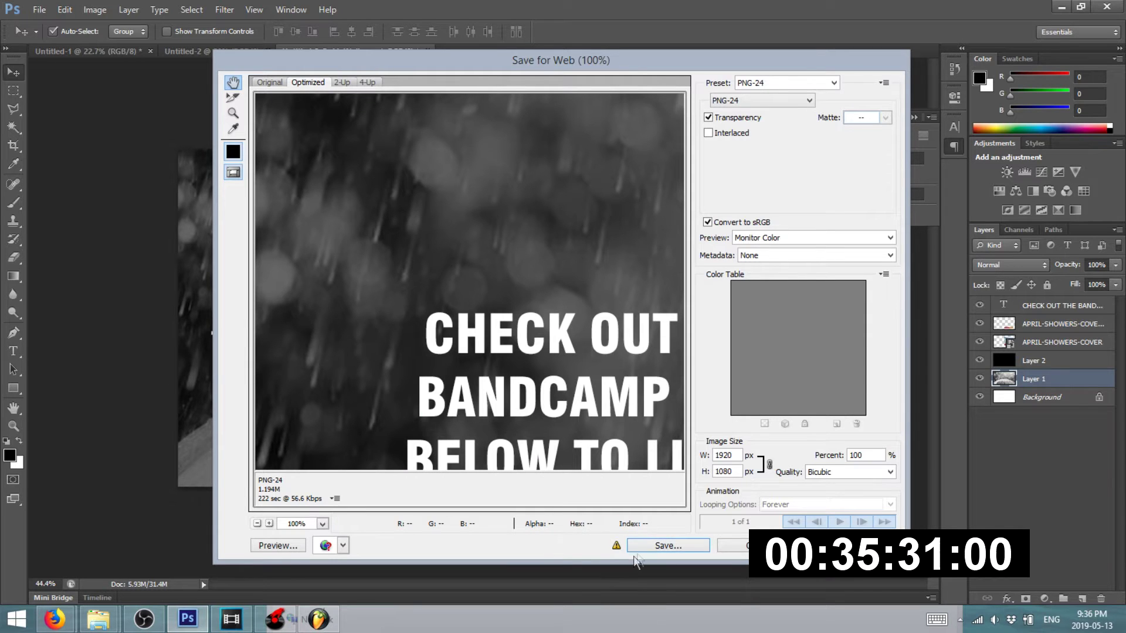
left_click(653, 546)
type("S6")
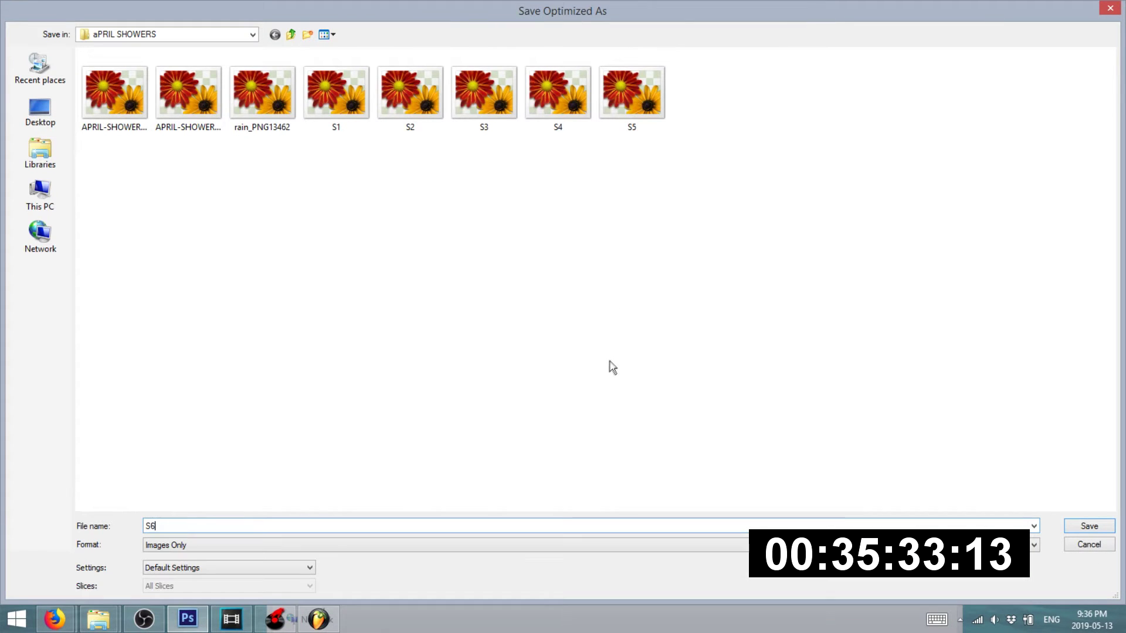
key("Return")
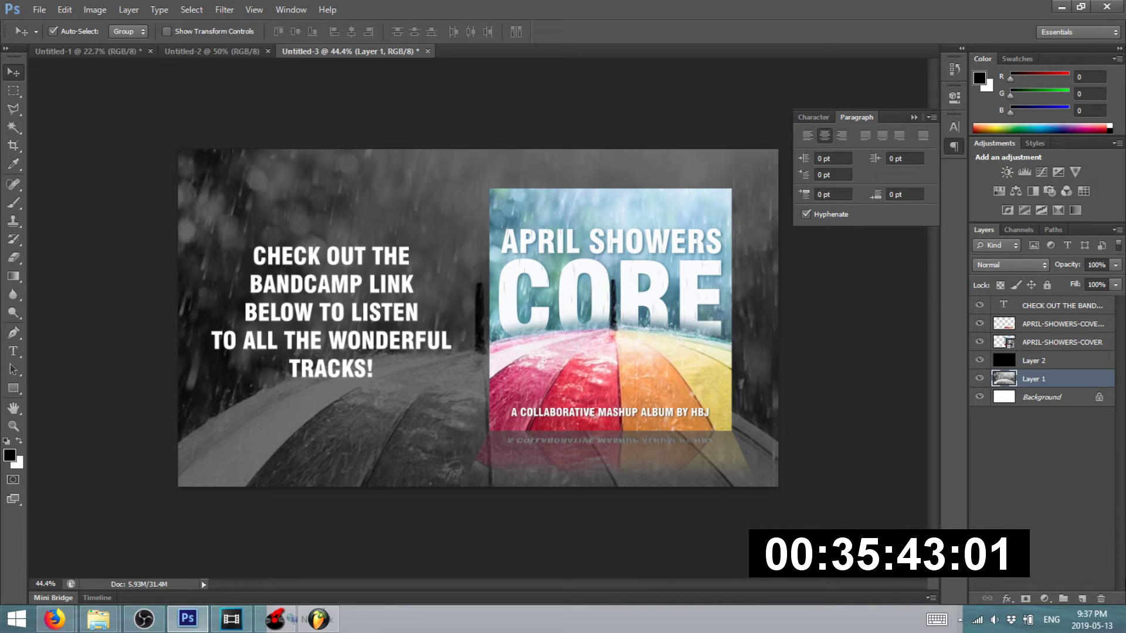
- Add a new layer holding a black rectangular strip across the lower slide
left_click(1083, 599)
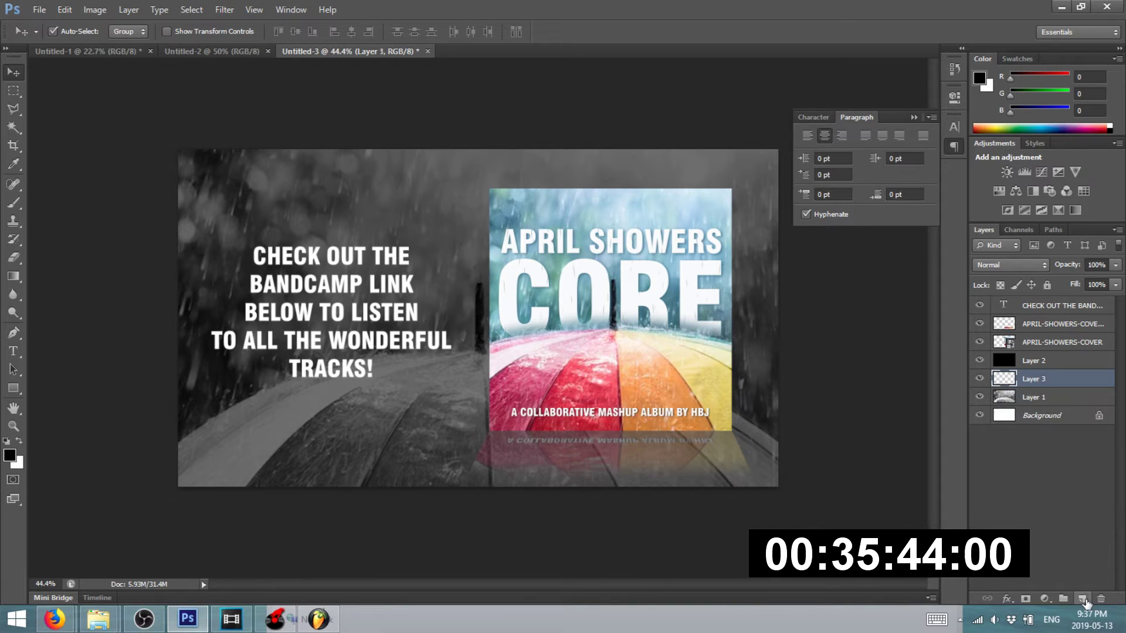
left_click(14, 91)
left_click_drag(141, 421, 669, 466)
key("alt+BackSpace")
key("ctrl+d")
left_click(14, 72)
- Move the black bar's Layer 3 to the top of the layer stack and lower it slightly
left_click(254, 460)
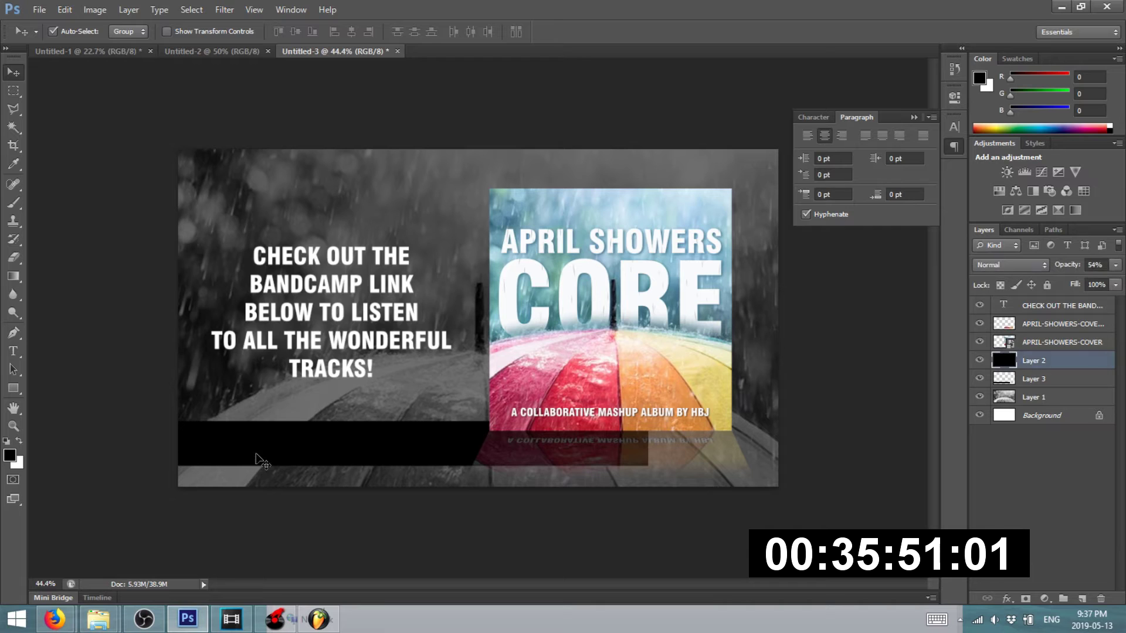
left_click(1116, 267)
left_click(745, 521)
left_click(745, 520)
left_click(405, 454)
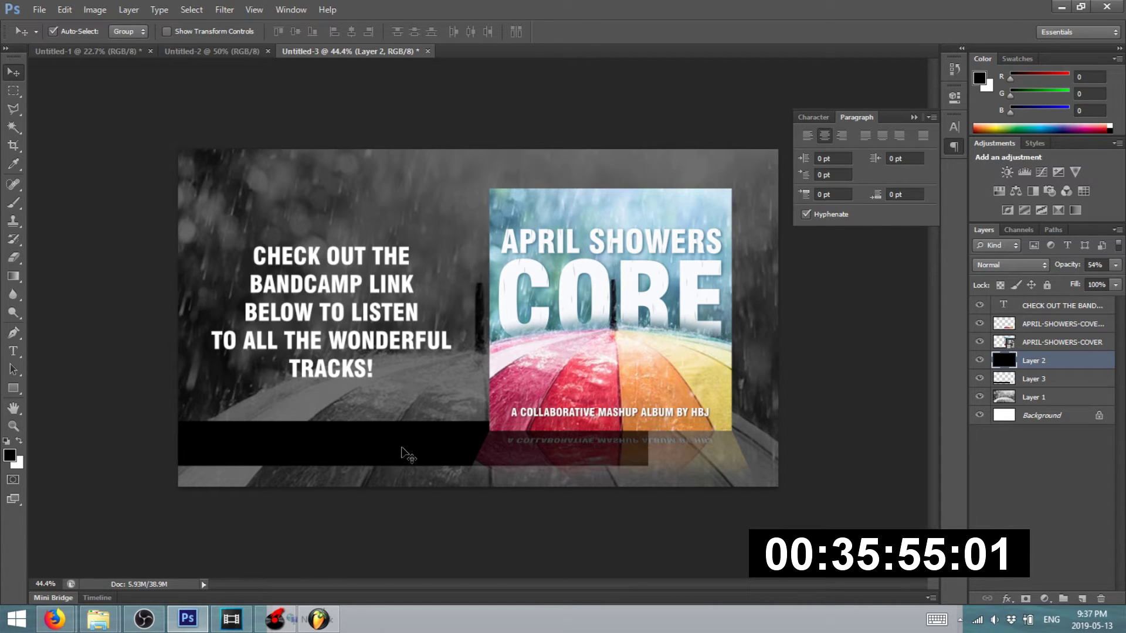
left_click(402, 477)
left_click(913, 421)
left_click(1013, 358)
left_click_drag(1021, 379, 1024, 299)
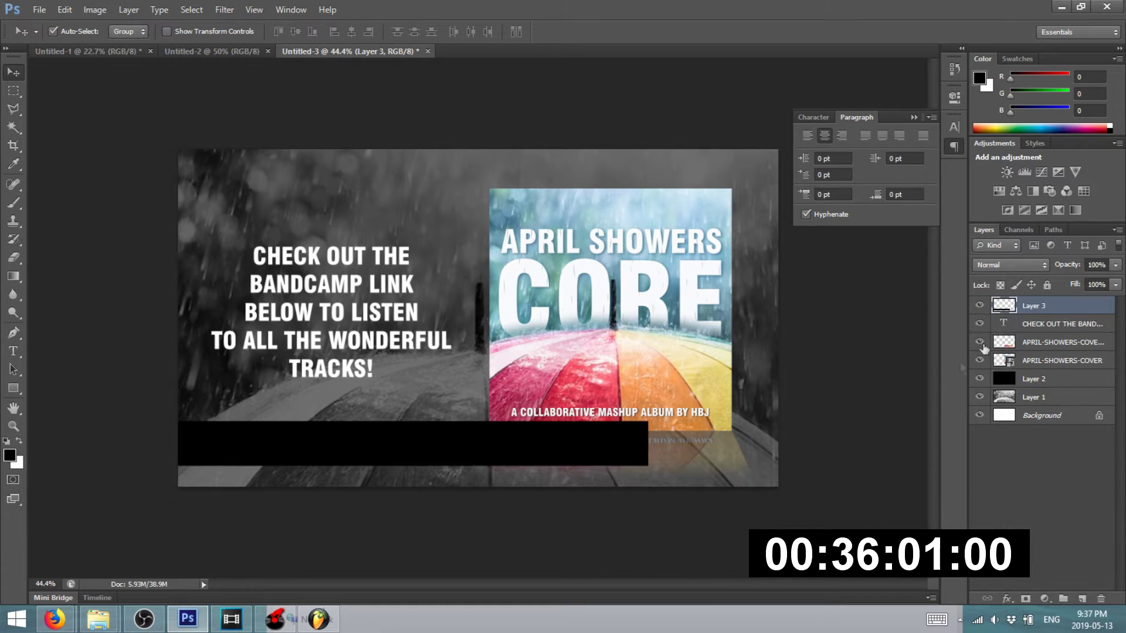
left_click(829, 474)
mouse_move(397, 438)
left_mouse_down()
mouse_move(389, 463)
mouse_move(402, 448)
mouse_move(403, 457)
left_mouse_up()
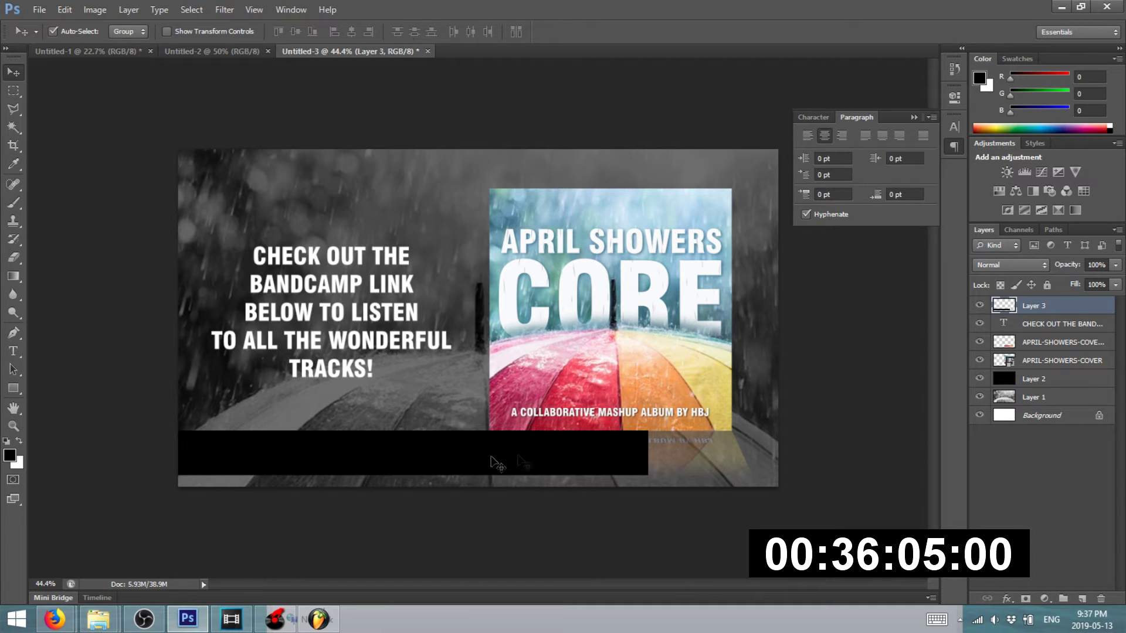
scroll(515, 456, "up", 3)
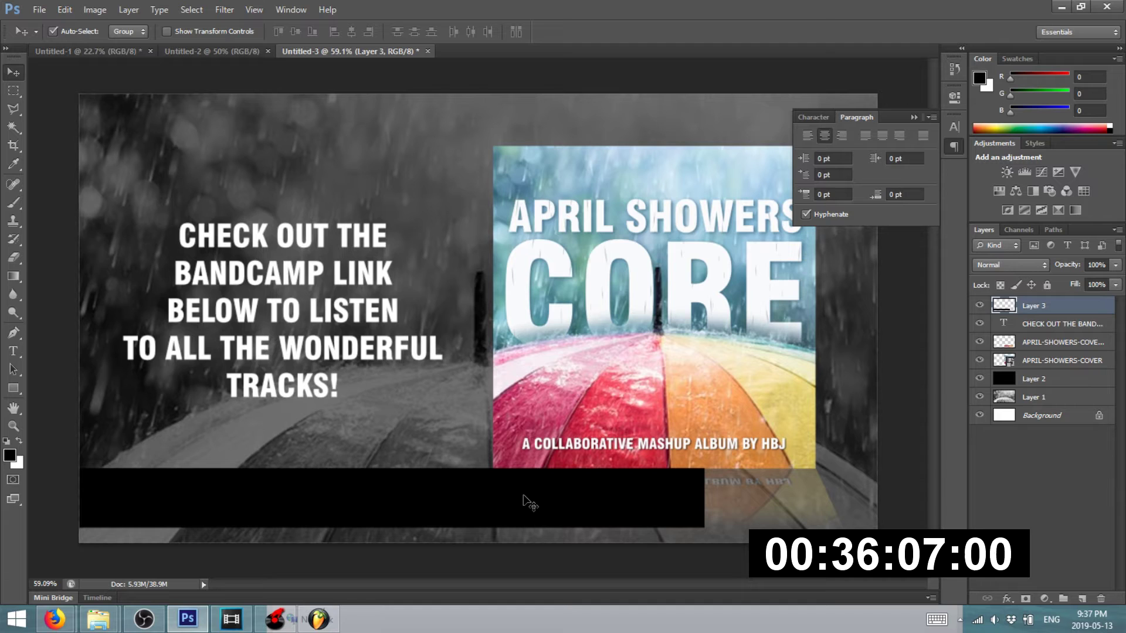
- Resize the black bar to 8.42 cm wide with Free Transform
key("ctrl+t")
left_click_drag(703, 499, 528, 498)
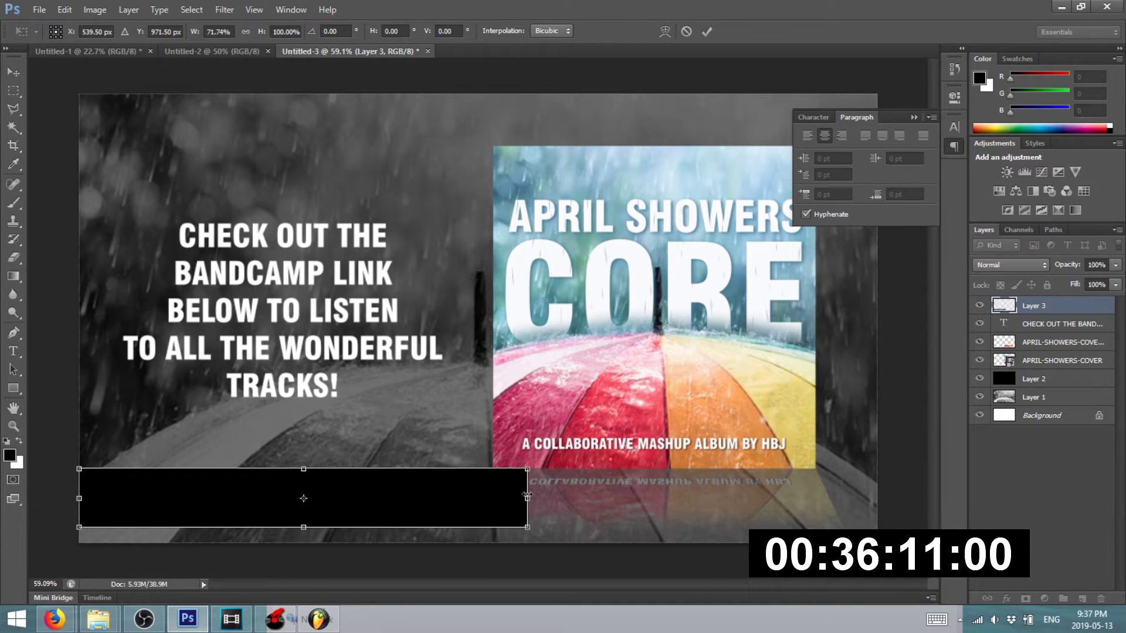
key("Return")
left_click(13, 90)
left_click_drag(521, 347, 711, 479)
left_click(459, 330)
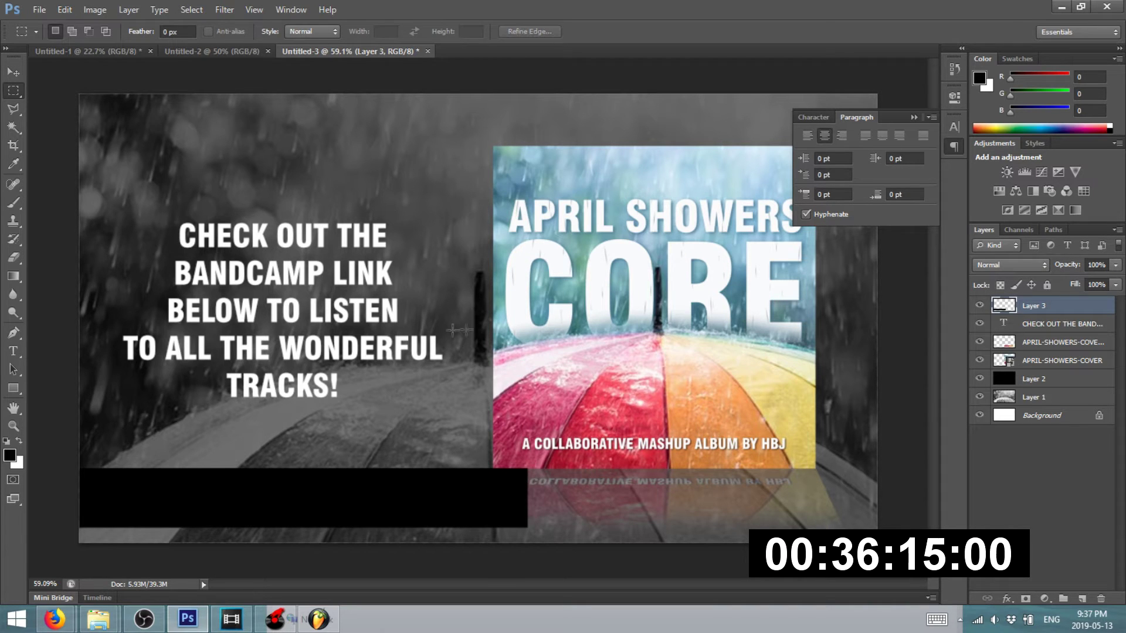
- Cut a diagonal off the bar's right end with the Polygonal Lasso, then undo it
left_click(13, 108)
left_click(481, 441)
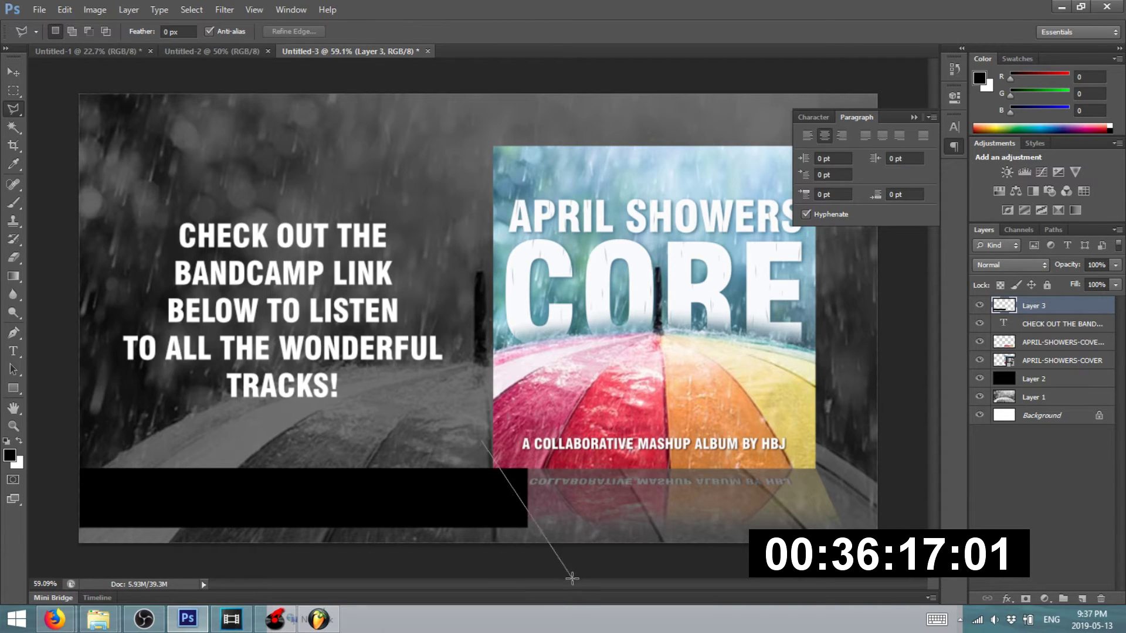
left_click(550, 587)
left_click(689, 537)
double_click(642, 285)
key("Delete")
key("ctrl+d")
scroll(210, 178, "down", 2)
scroll(205, 209, "up", 1)
key("ctrl+alt+z")
key("ctrl+alt+z")
key("ctrl+alt+z")
- Stretch the bar further right, slice its right end diagonally, and raise it about 20 px
left_click(14, 72)
key("ctrl+t")
left_click_drag(522, 482, 573, 502)
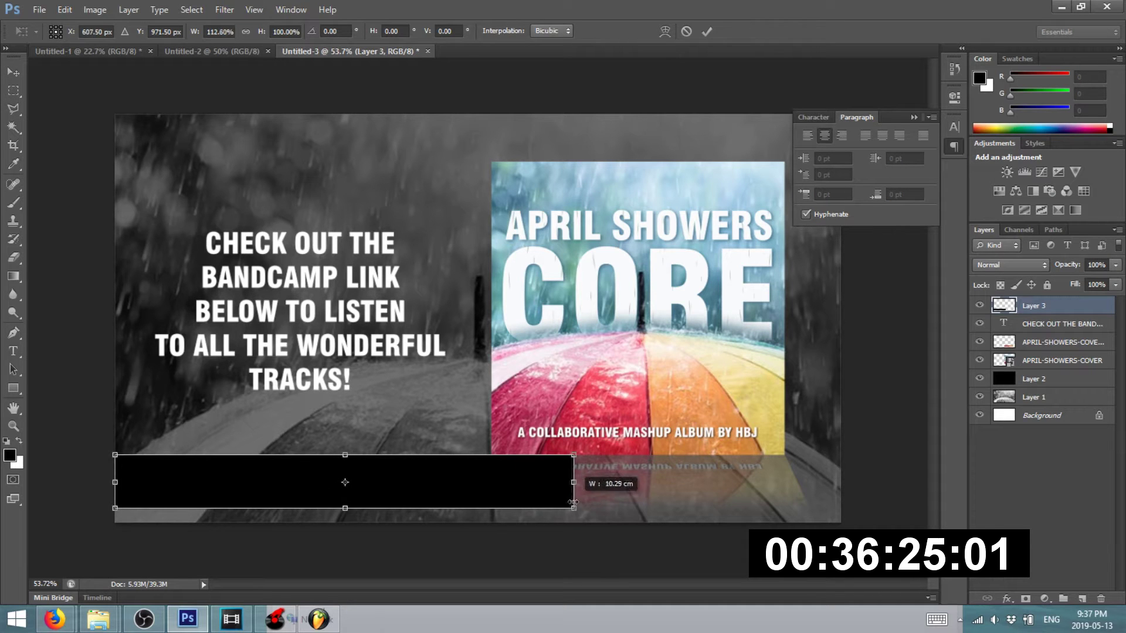
key("Return")
left_click(16, 109)
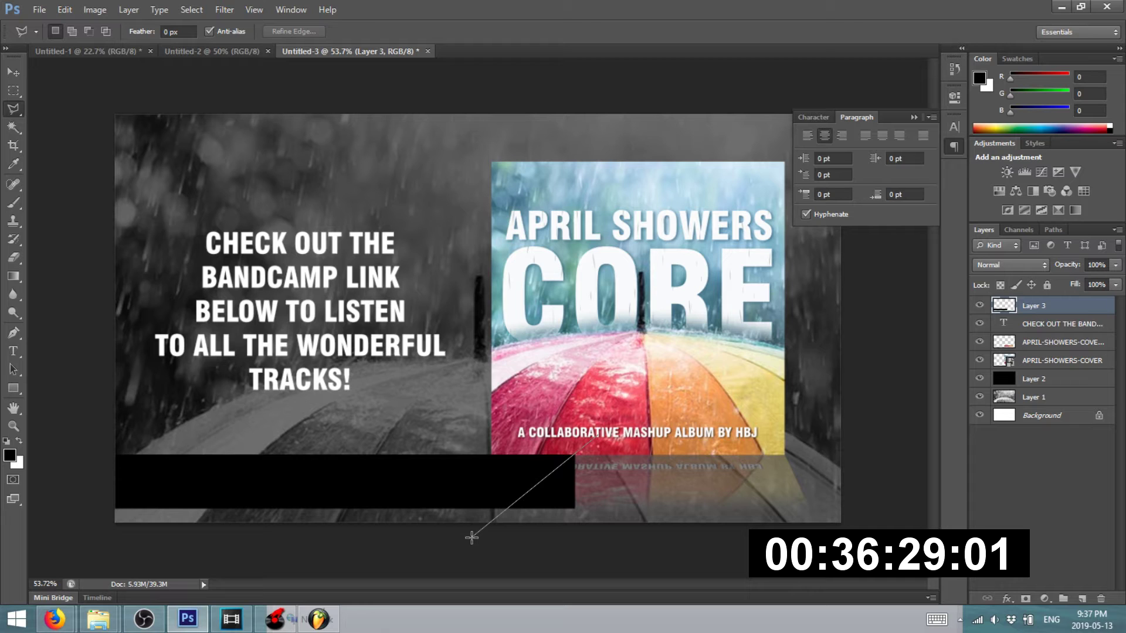
double_click(672, 480)
key("Delete")
key("ctrl+d")
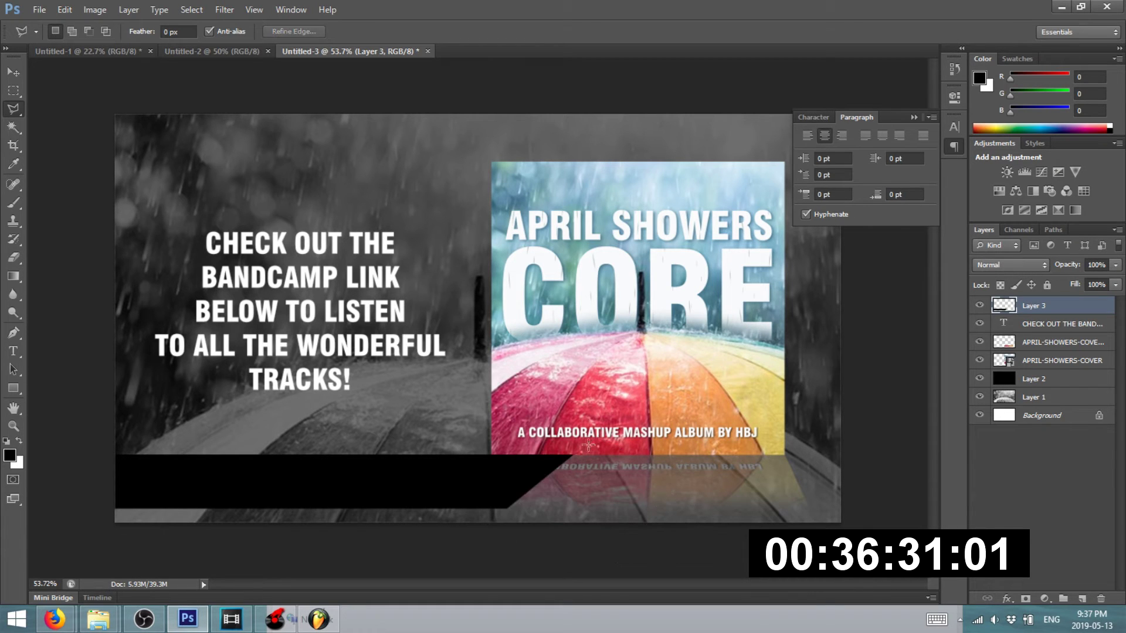
key("v")
mouse_move(314, 484)
left_mouse_down()
mouse_move(326, 487)
mouse_move(318, 476)
left_mouse_up()
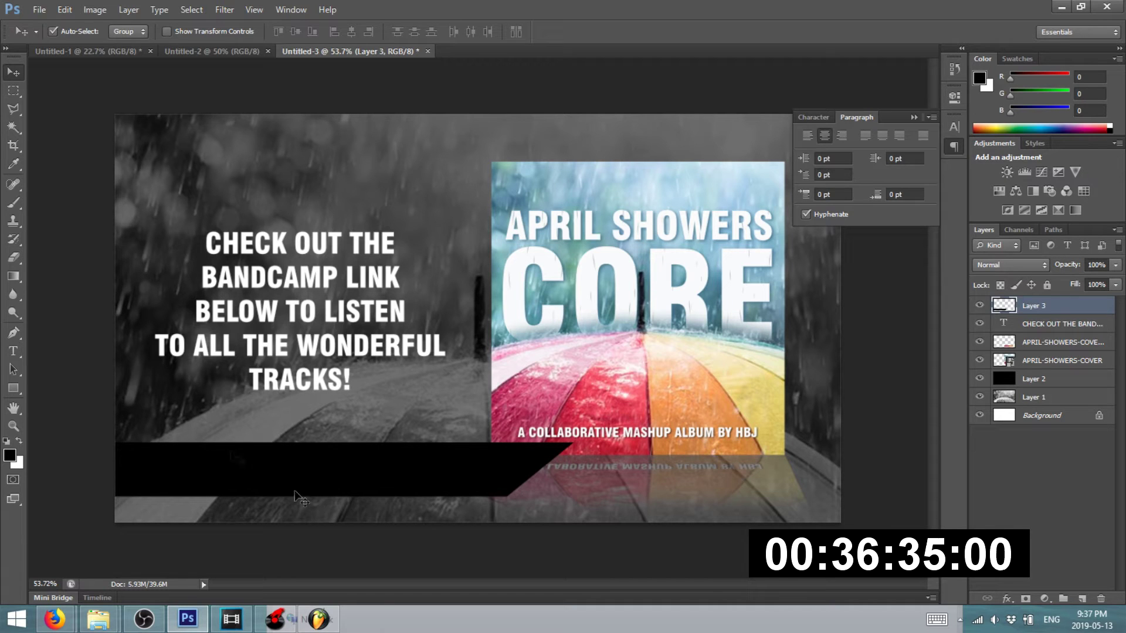
left_click(10, 355)
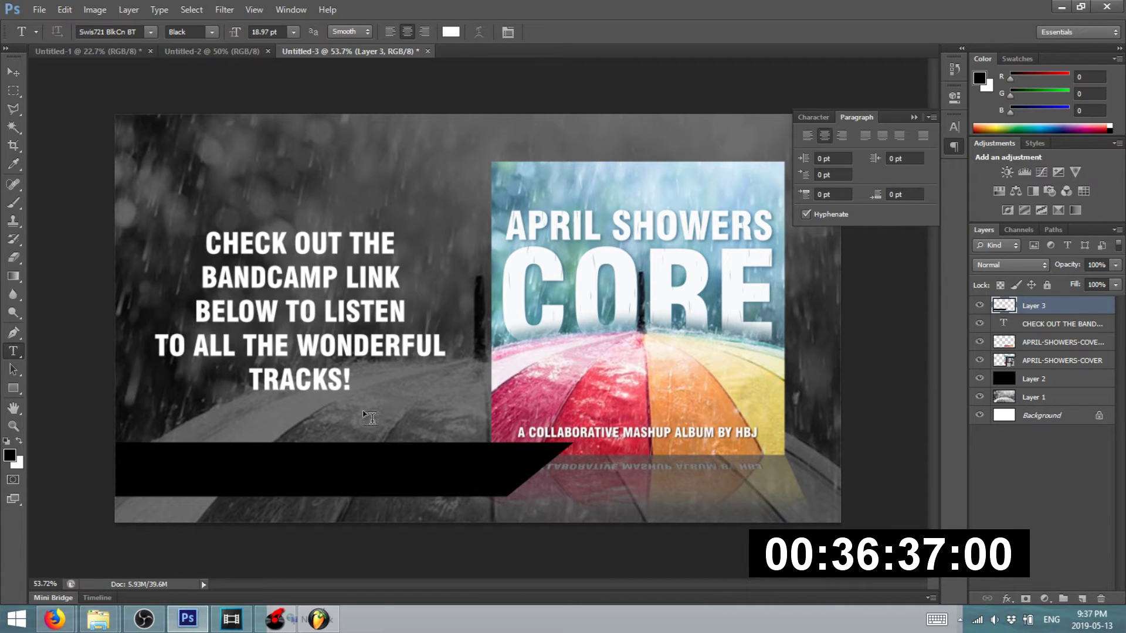
- Add a 'NOW PLAYING' text label and scale it to about half size onto the black banner
left_click(397, 400)
type("NOW PLAYING")
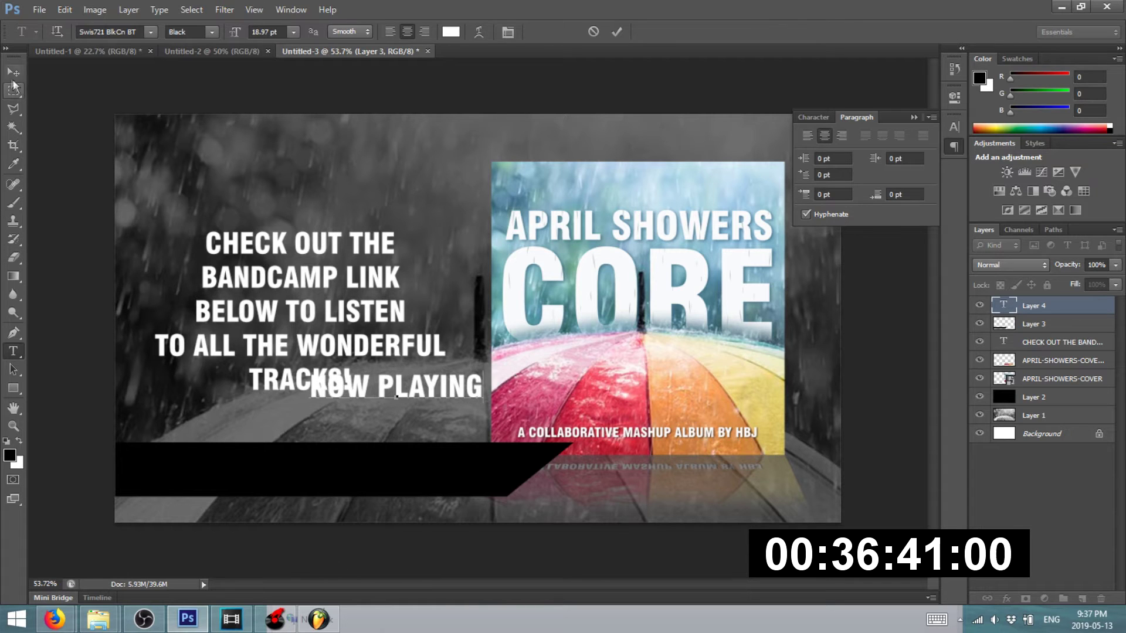
left_click(13, 73)
key("ctrl+t")
left_click_drag(484, 372, 425, 385)
left_click_drag(336, 397, 182, 461)
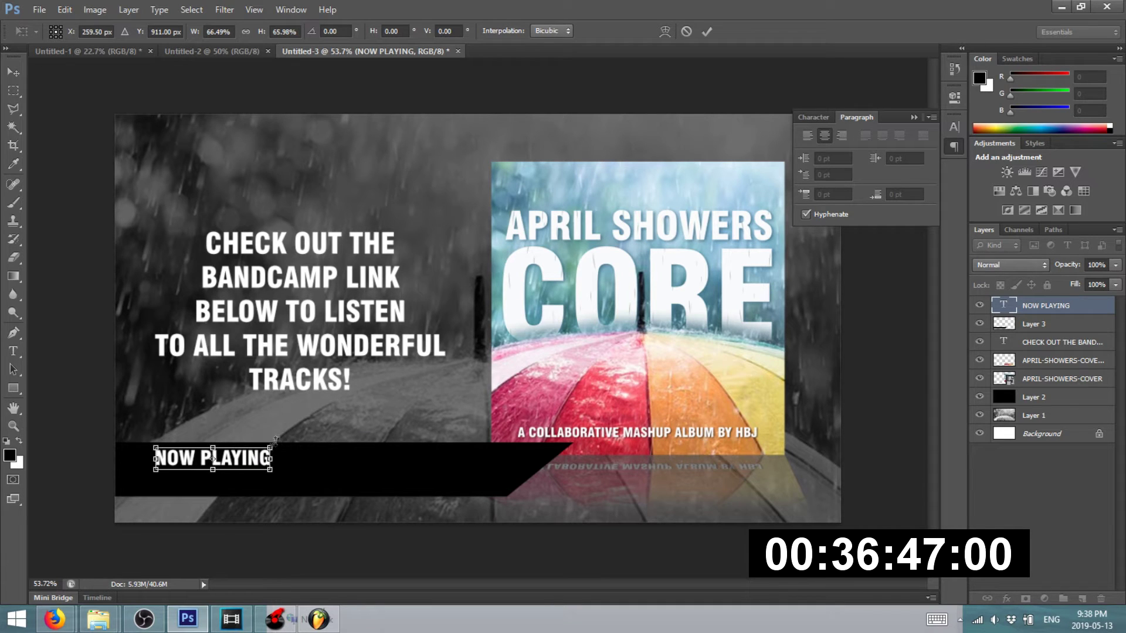
left_click_drag(272, 447, 221, 461)
key("Return")
- Type the second text line 'HBJ - MACHINE FUNK SHOWERS'
scroll(159, 529, "up", 2)
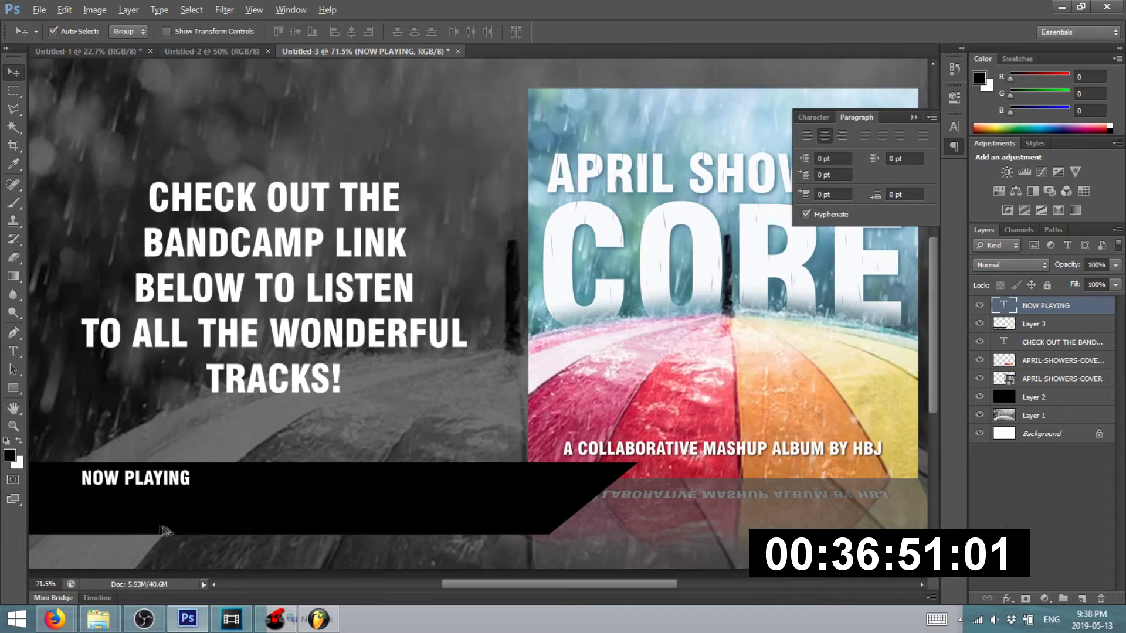
left_click(20, 353)
left_click(203, 435)
type("HANDB")
key("BackSpace")
key("BackSpace")
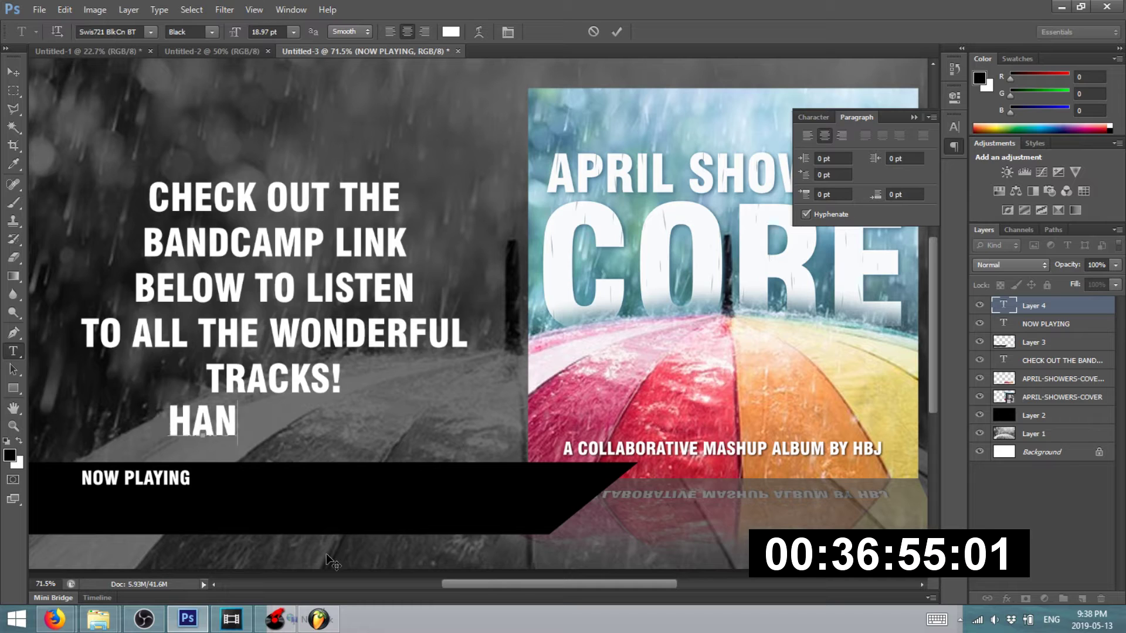
key("BackSpace")
key("BackSpace")
type("BJ")
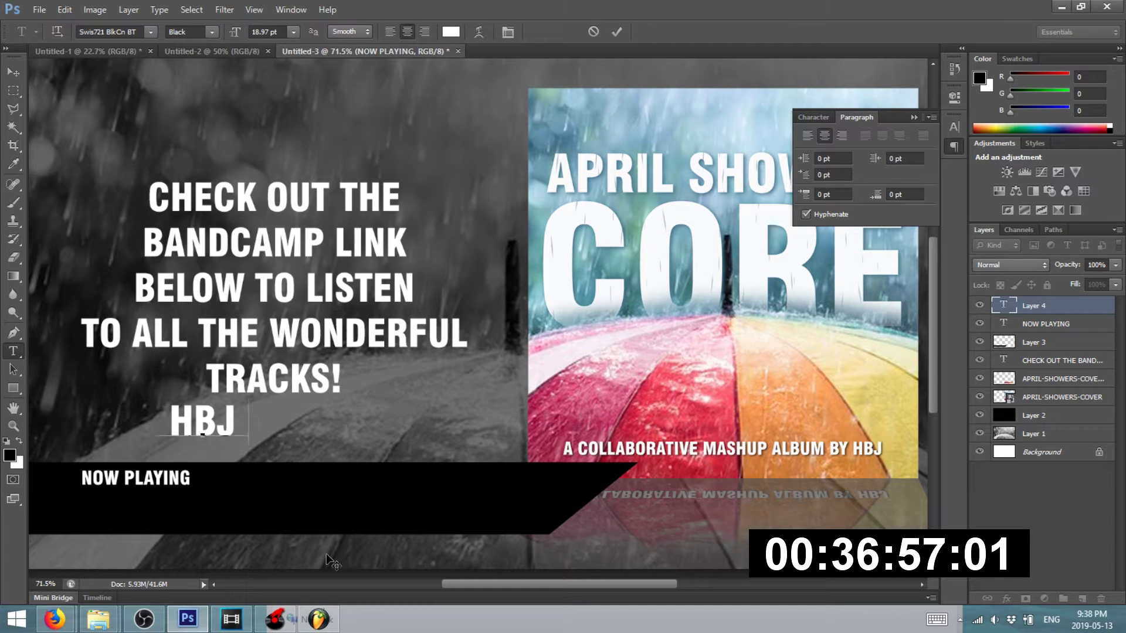
type(" - MACHINE")
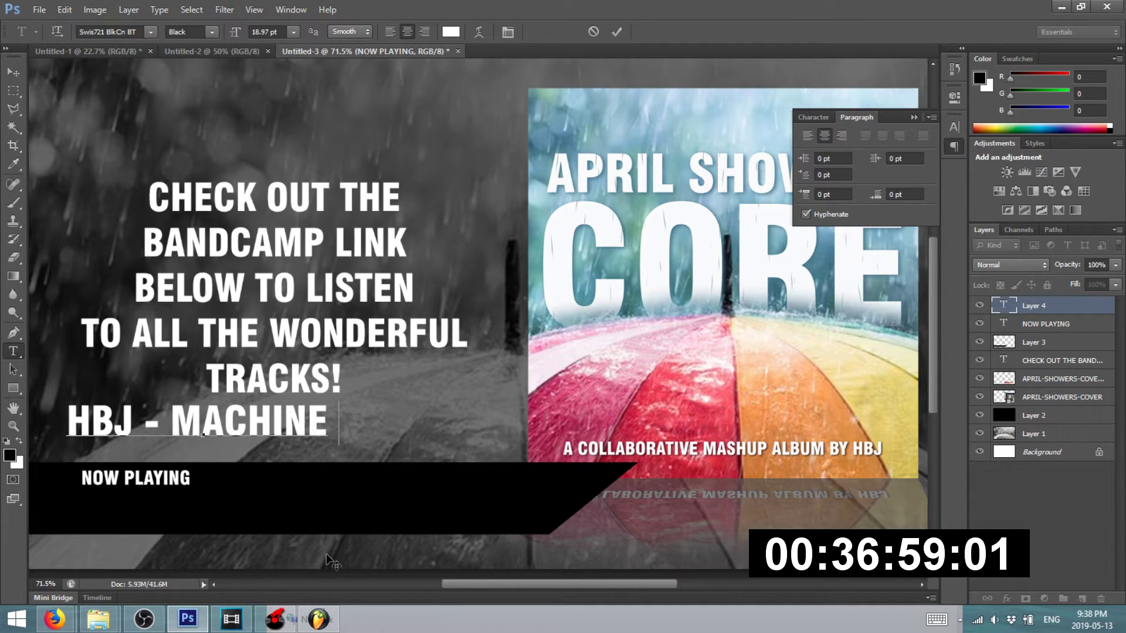
type(" FUNK SHOWERS")
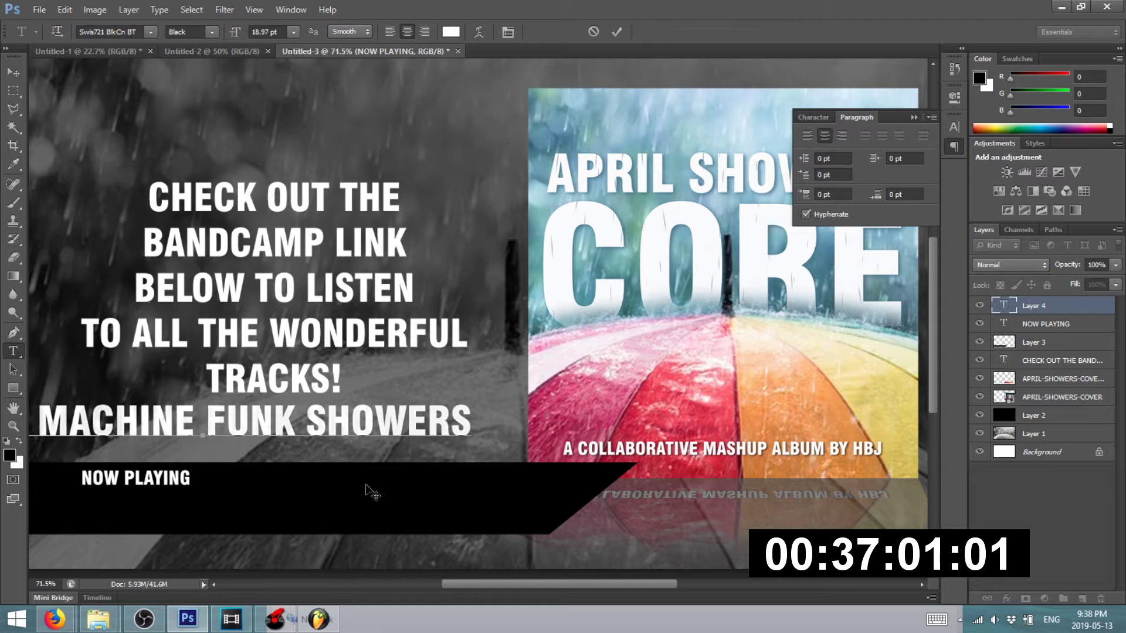
left_click(12, 72)
- Move the title into the black banner and shrink it slightly, leaving the banner unmoved
key("ctrl+0")
left_click_drag(202, 428, 297, 507)
key("ctrl+t")
mouse_move(574, 487)
left_mouse_down()
mouse_move(530, 492)
mouse_move(566, 491)
left_mouse_up()
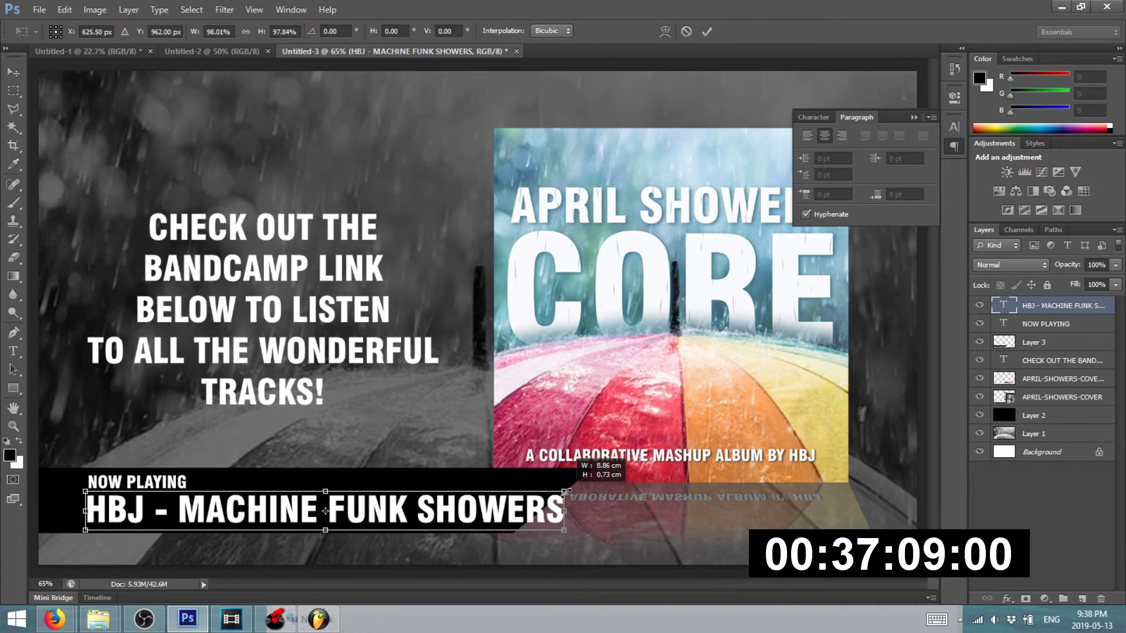
key("Return")
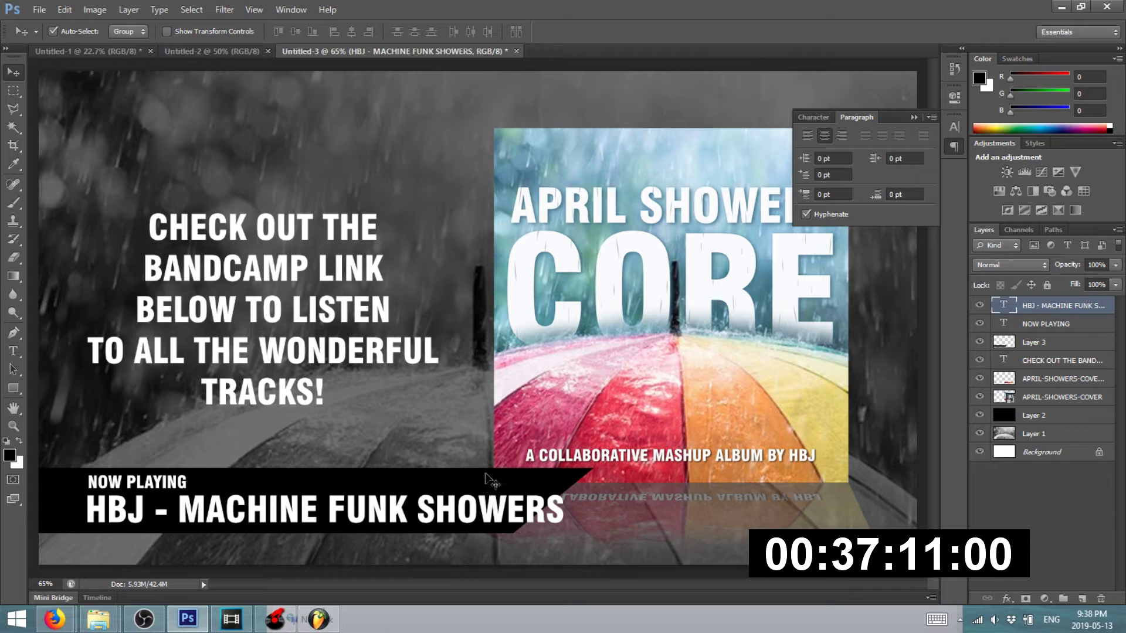
left_click(486, 472)
left_click_drag(486, 475, 533, 486)
key("ctrl+z")
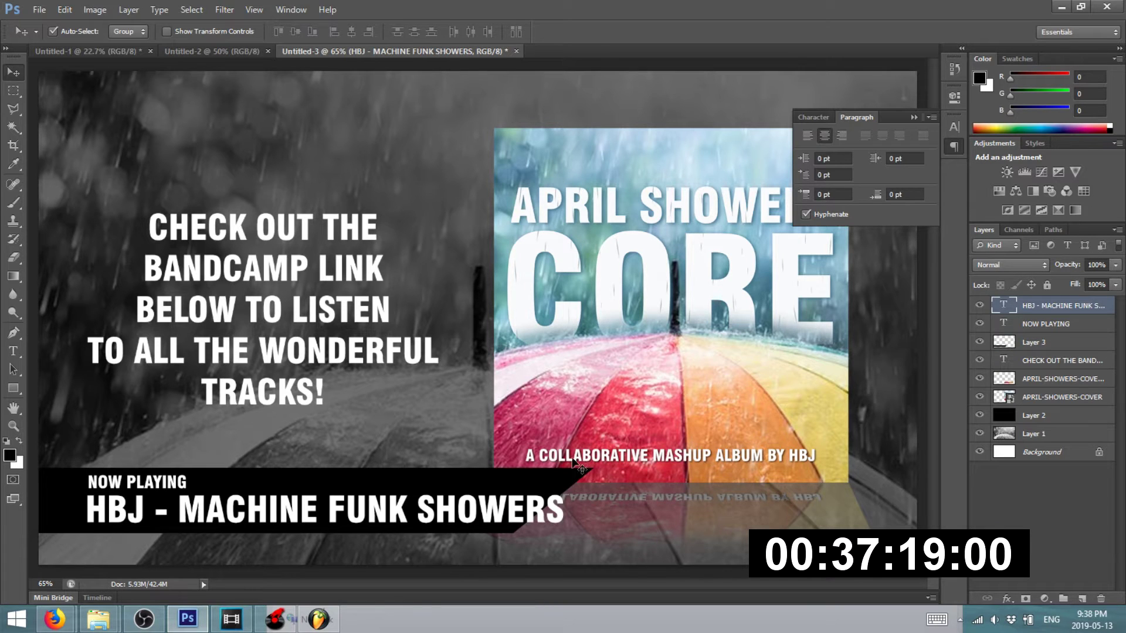
- Select both text layers and shift them left and slightly down on the banner
scroll(339, 465, "down", 2)
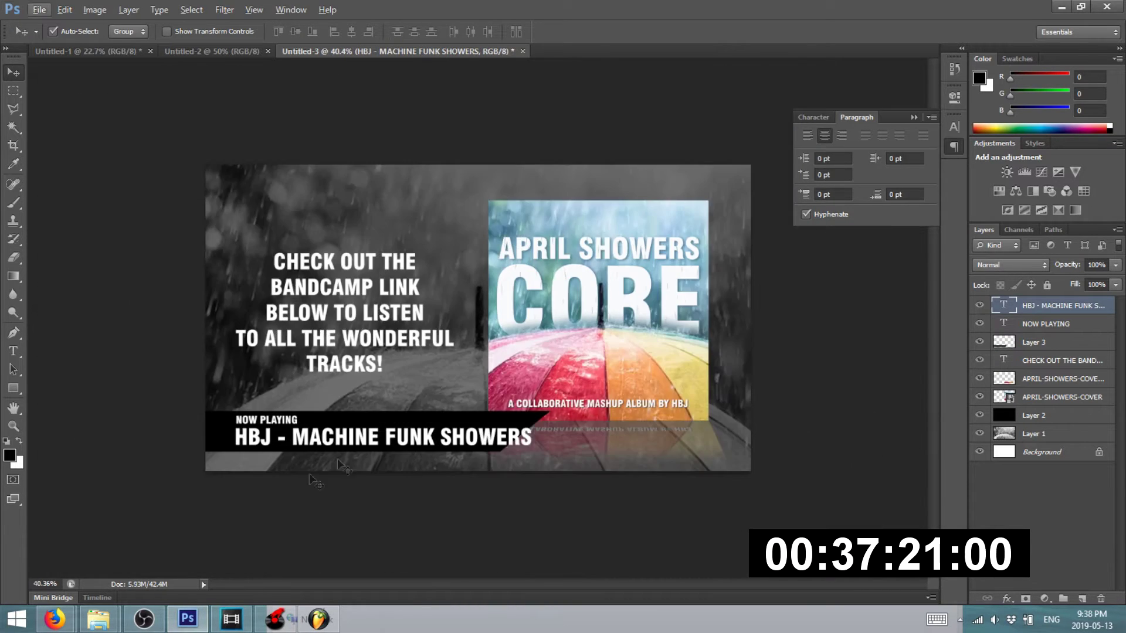
scroll(338, 465, "up", 1)
left_click(251, 545)
left_click(176, 469)
left_click(176, 474, "shift")
left_click_drag(197, 486, 163, 487)
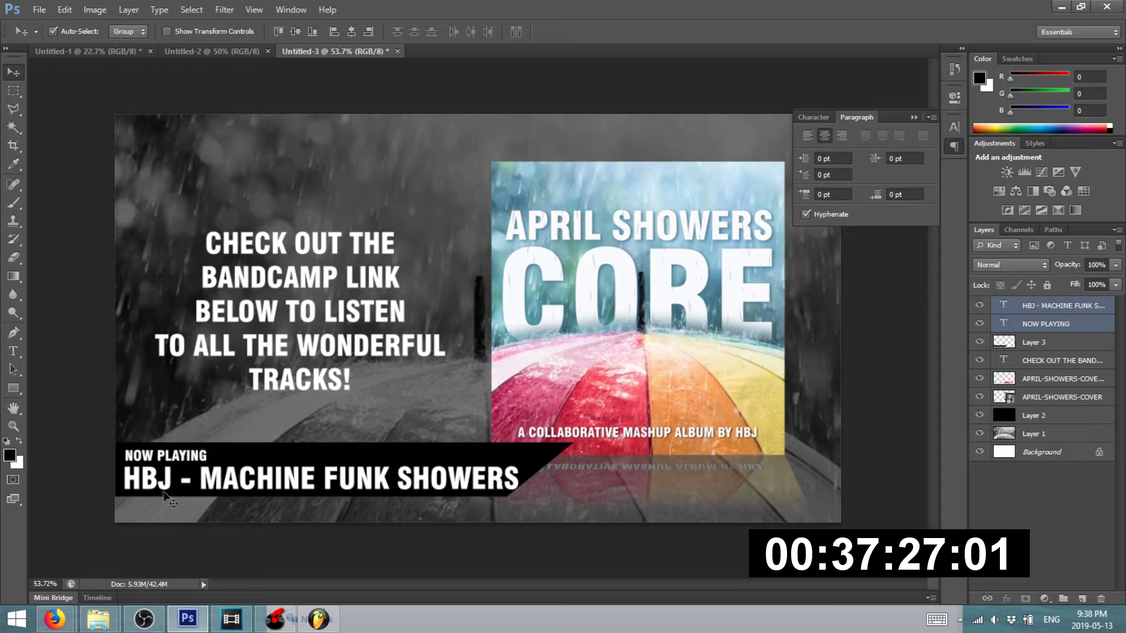
- Set the title to 16 pt, left-align it, and line it up under NOW PLAYING
left_click(13, 351)
left_click_drag(123, 480, 519, 481)
left_click(295, 33)
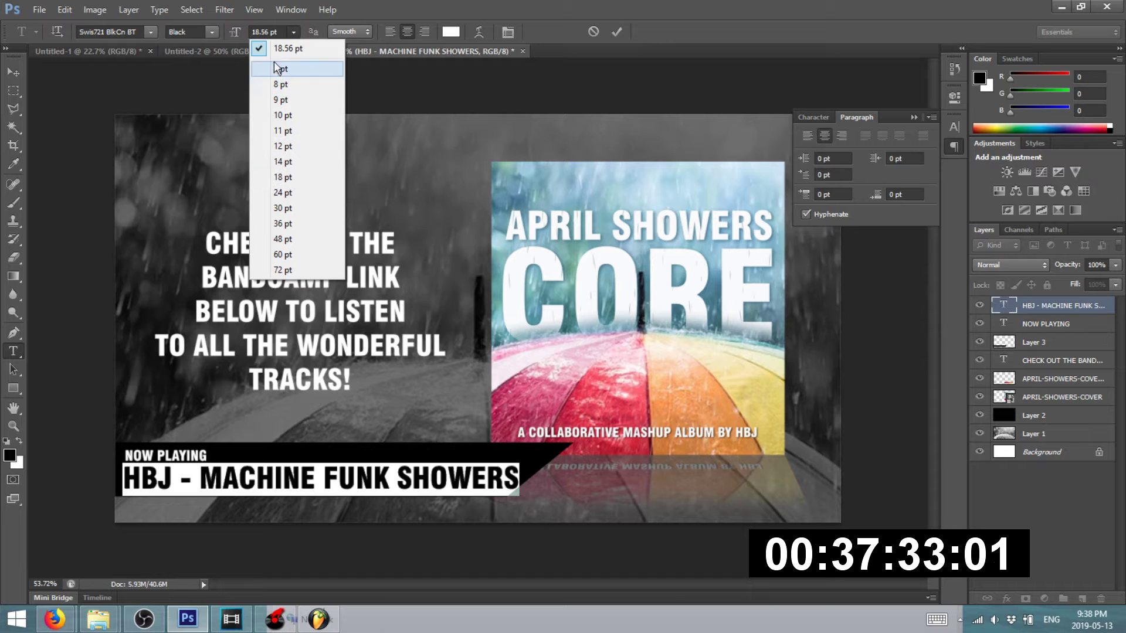
left_click(265, 31)
left_click_drag(281, 32, 183, 32)
type("16")
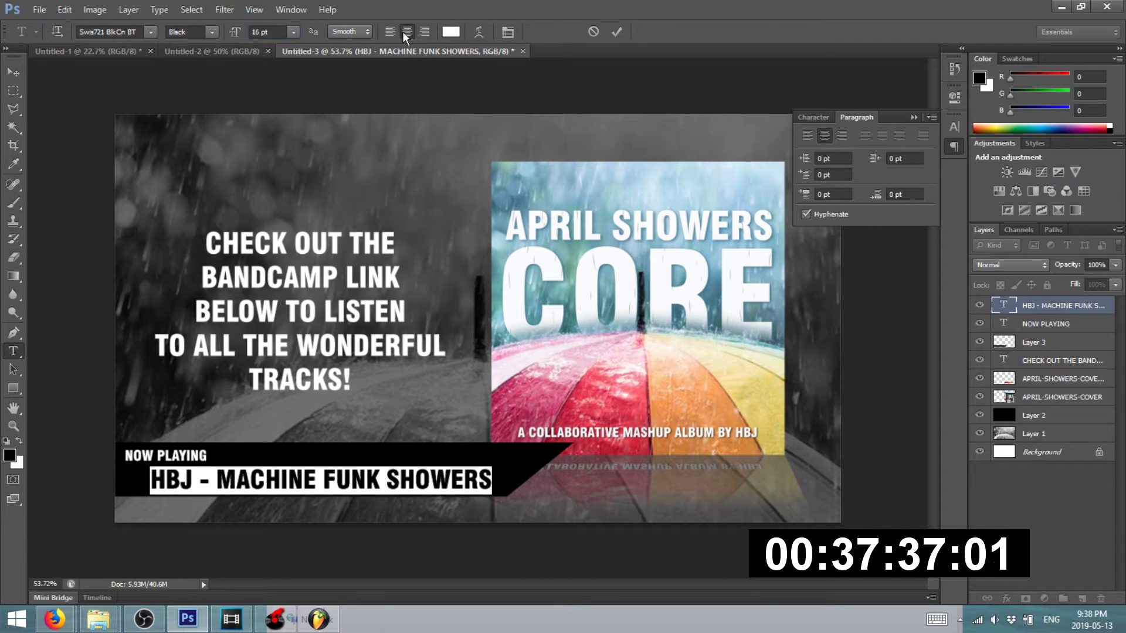
left_click(388, 33)
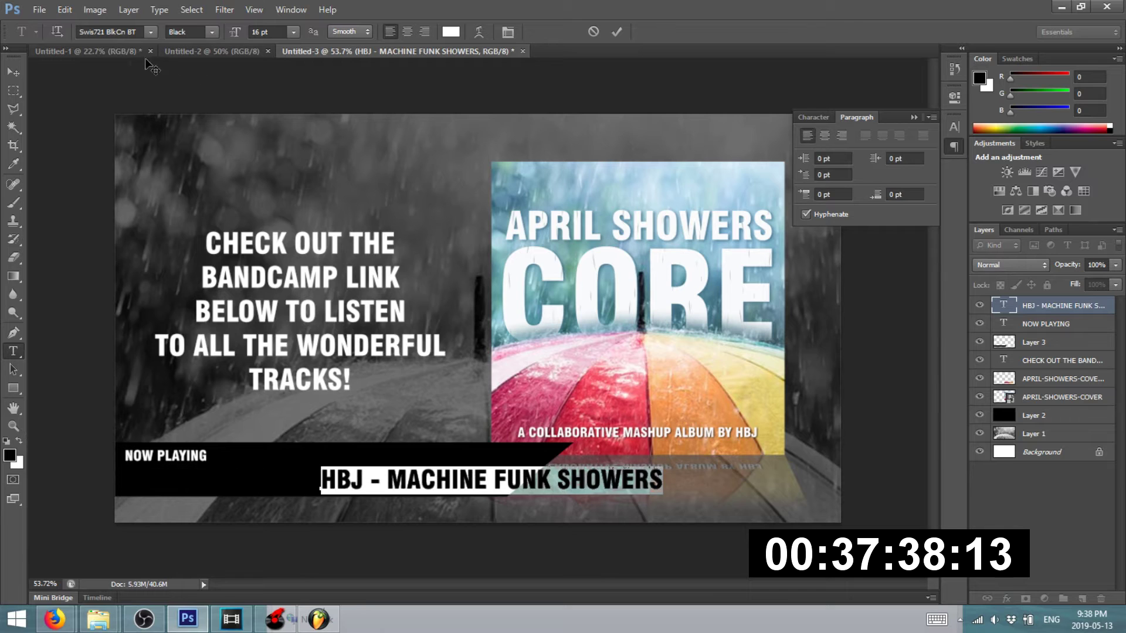
left_click(12, 72)
left_click_drag(327, 490, 128, 473)
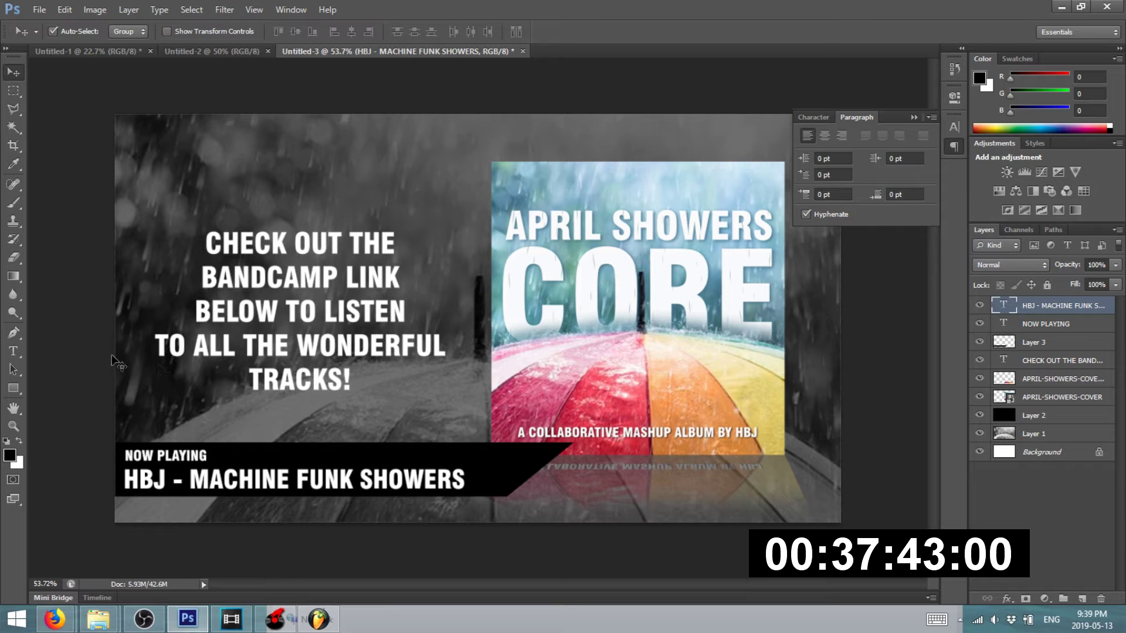
left_click(112, 356)
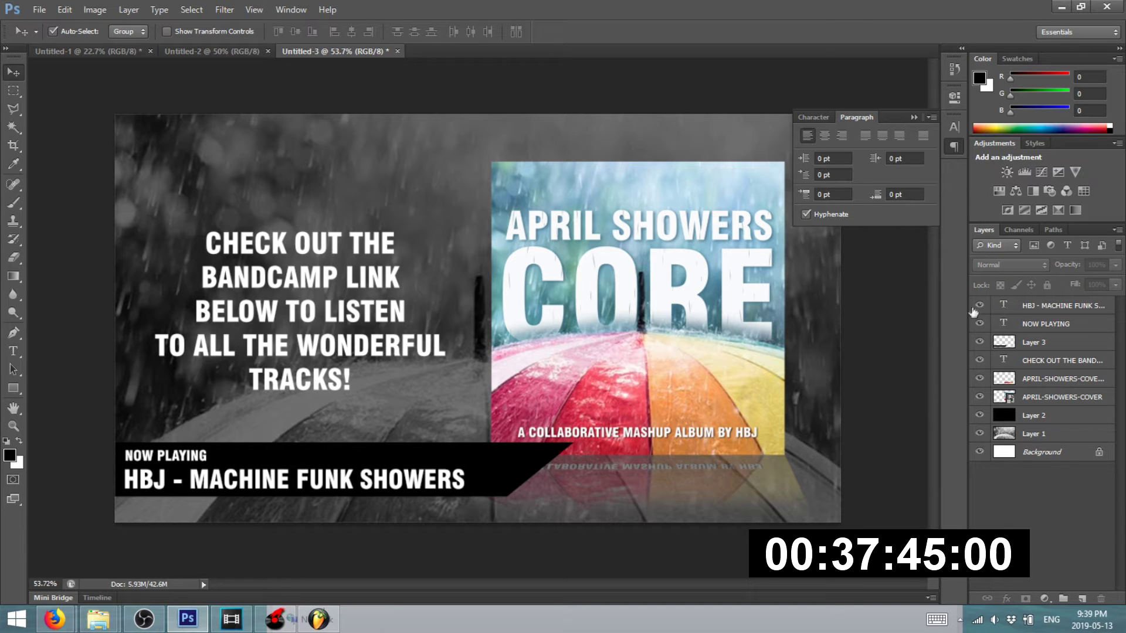
- Hide every layer below the banner, keeping both text layers visible
left_click(979, 306)
left_click(979, 306)
left_click_drag(981, 357, 979, 458)
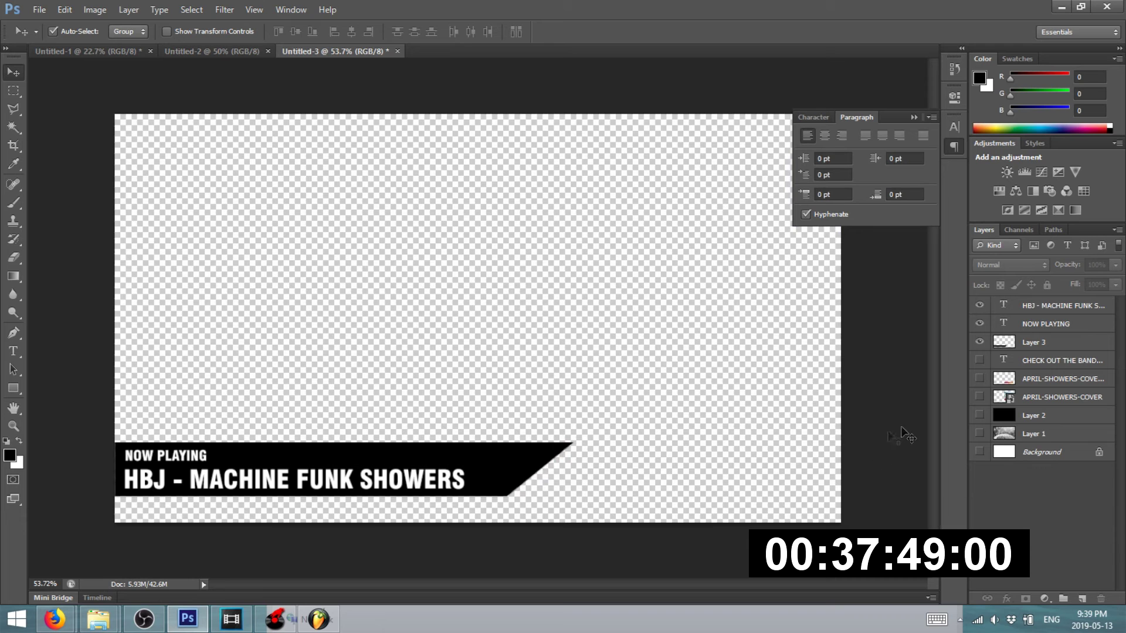
- Export the banner via Save for Web as a transparent PNG-24 named T1
left_click(40, 9)
left_click(47, 208)
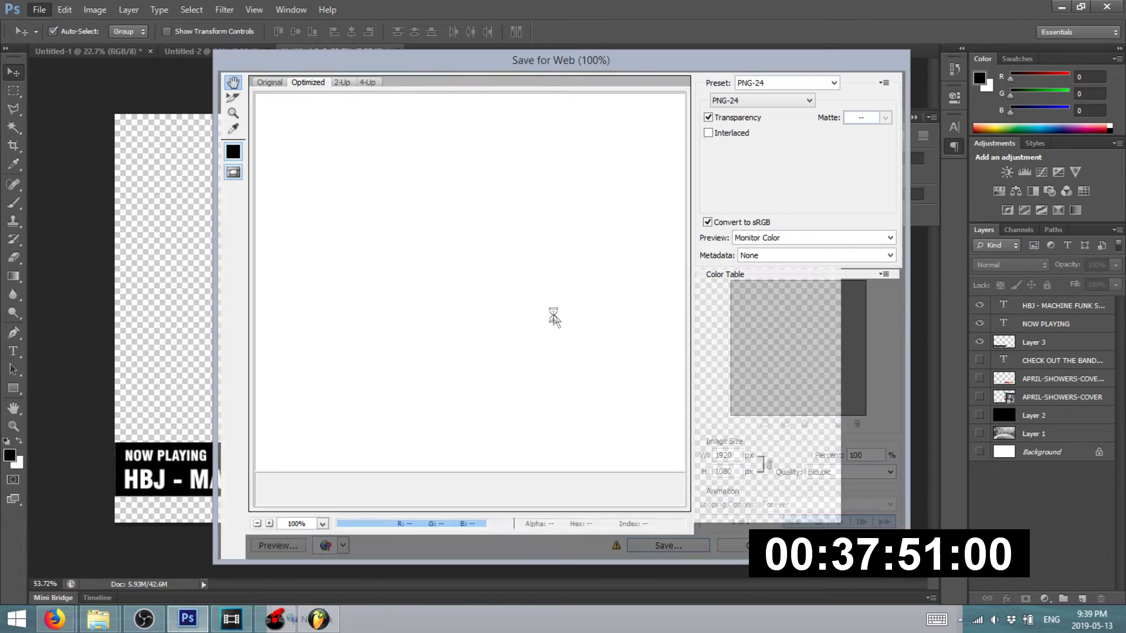
left_click(670, 549)
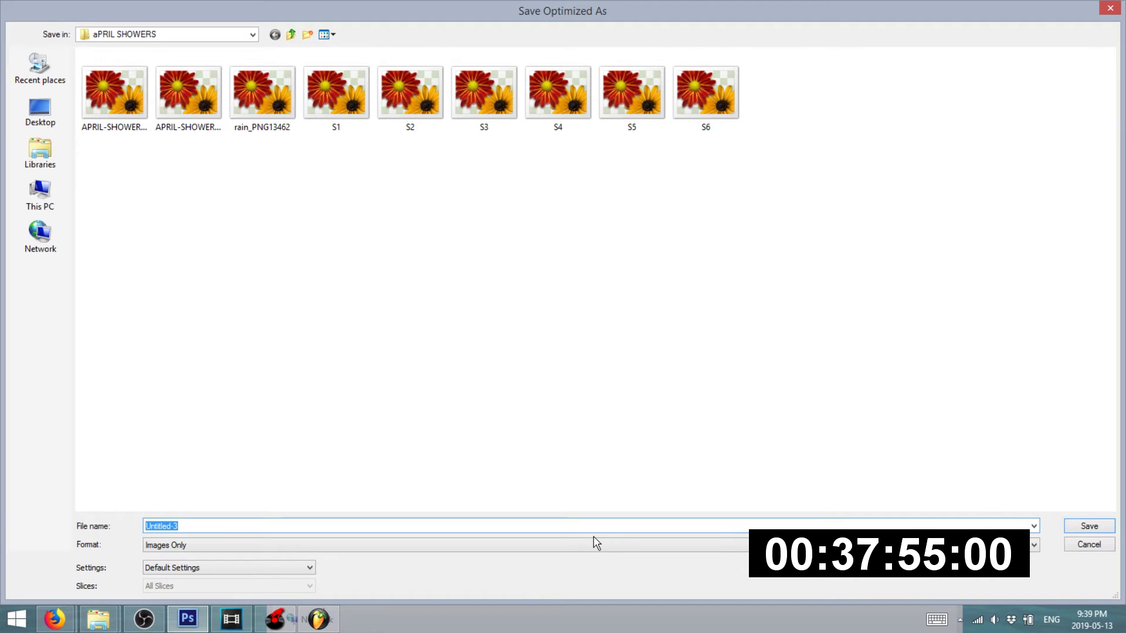
key("Return")
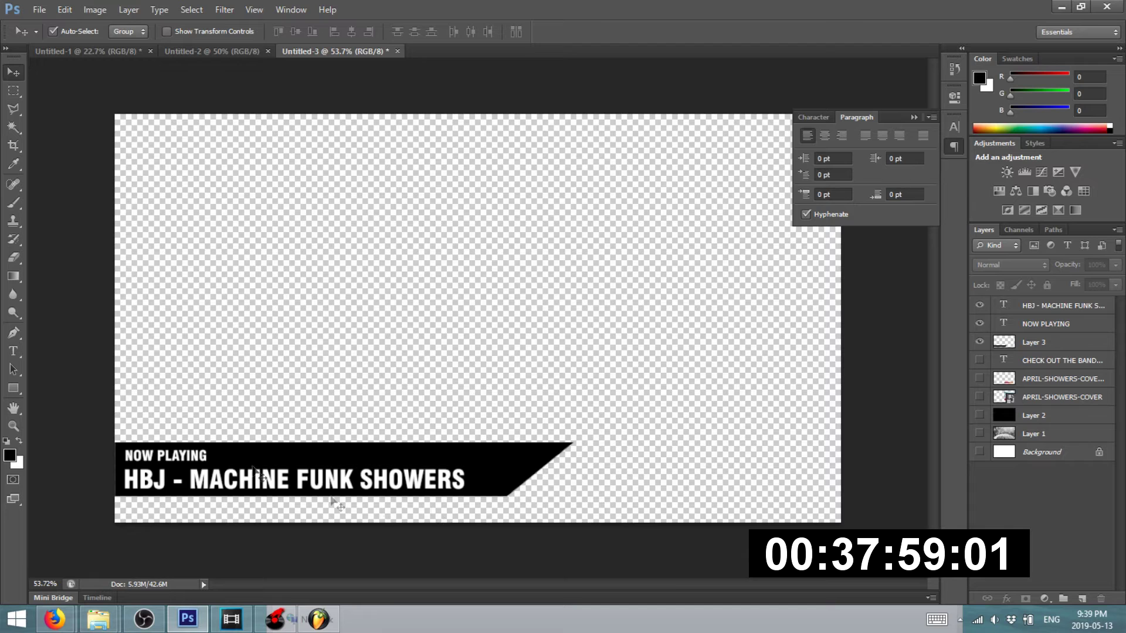
- Replace HBJ with 'N-SEN' and delete 'MACHINE FUNK SHOWERS', leaving 'N-SEN -' on the second line
scroll(97, 463, "up", 3)
left_click(11, 355)
scroll(143, 503, "down", 1)
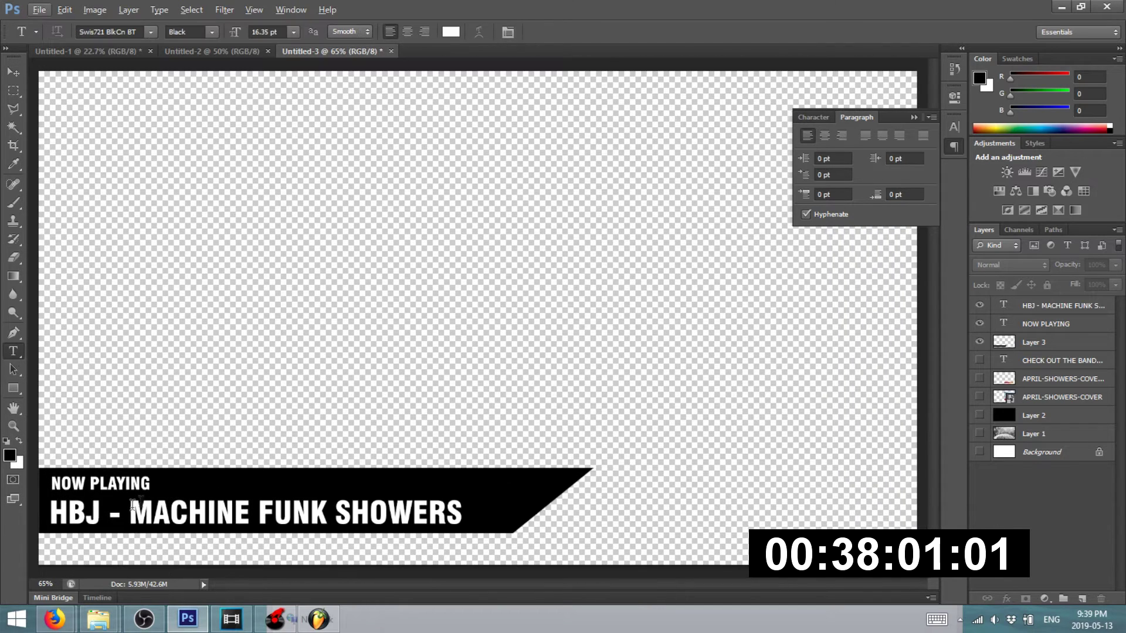
double_click(98, 508)
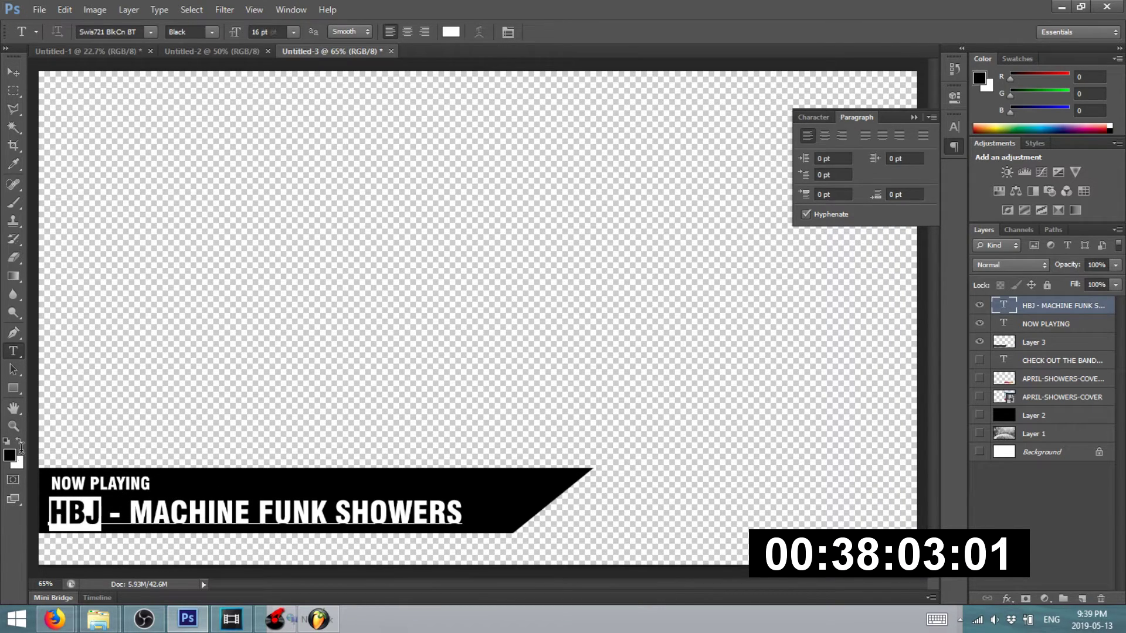
type("NOSEN")
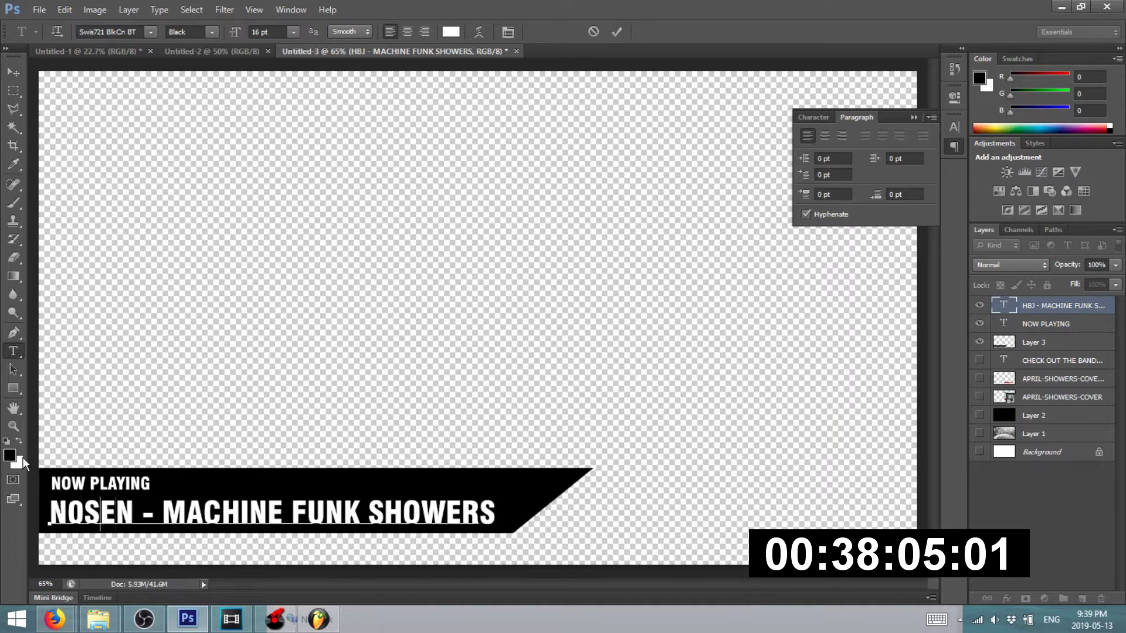
key("Left")
key("Left")
key("Left")
key("Delete")
type("-")
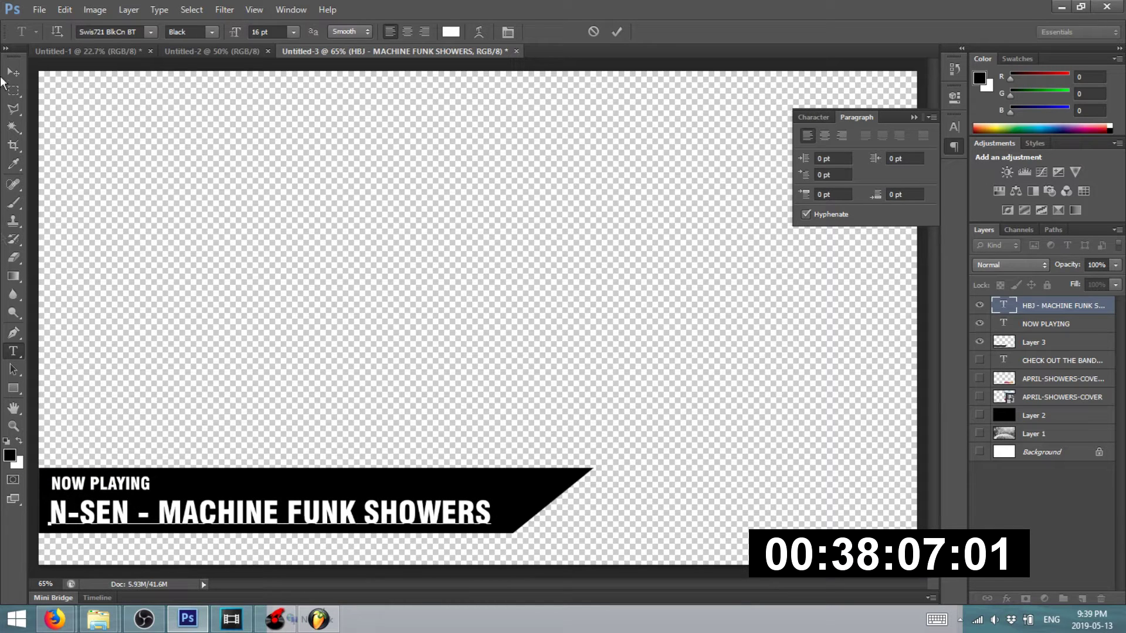
left_click(531, 519, "shift")
key("BackSpace")
left_click(13, 73)
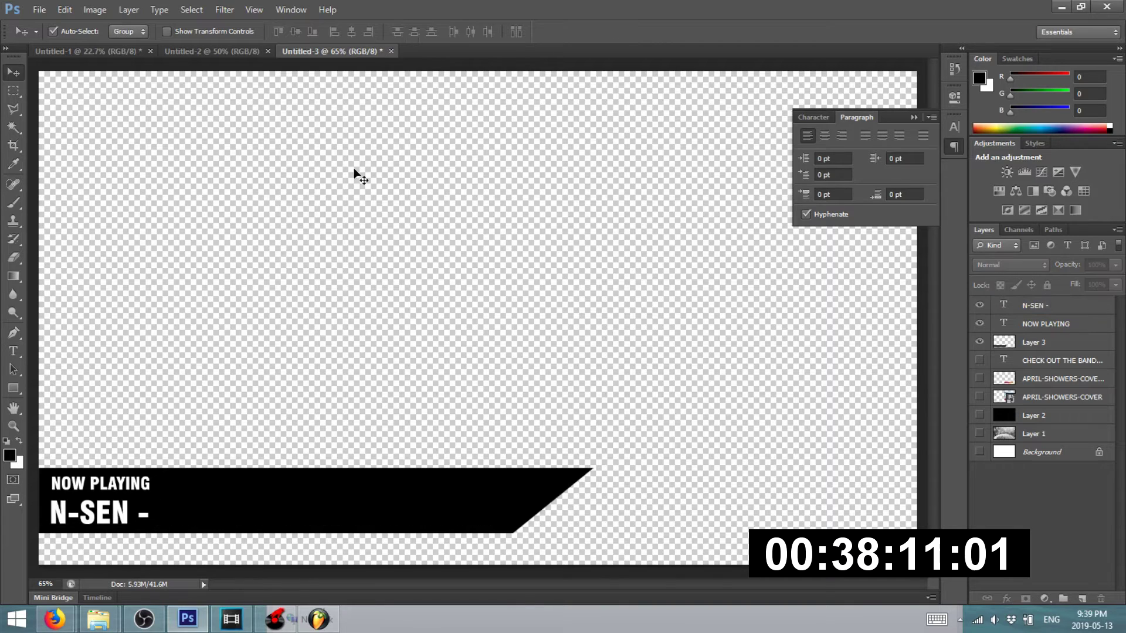
left_click(1062, 7)
- Start a new Vegas Pro project with default settings, discarding changes to the old one
left_click(1064, 9)
left_click(1066, 8)
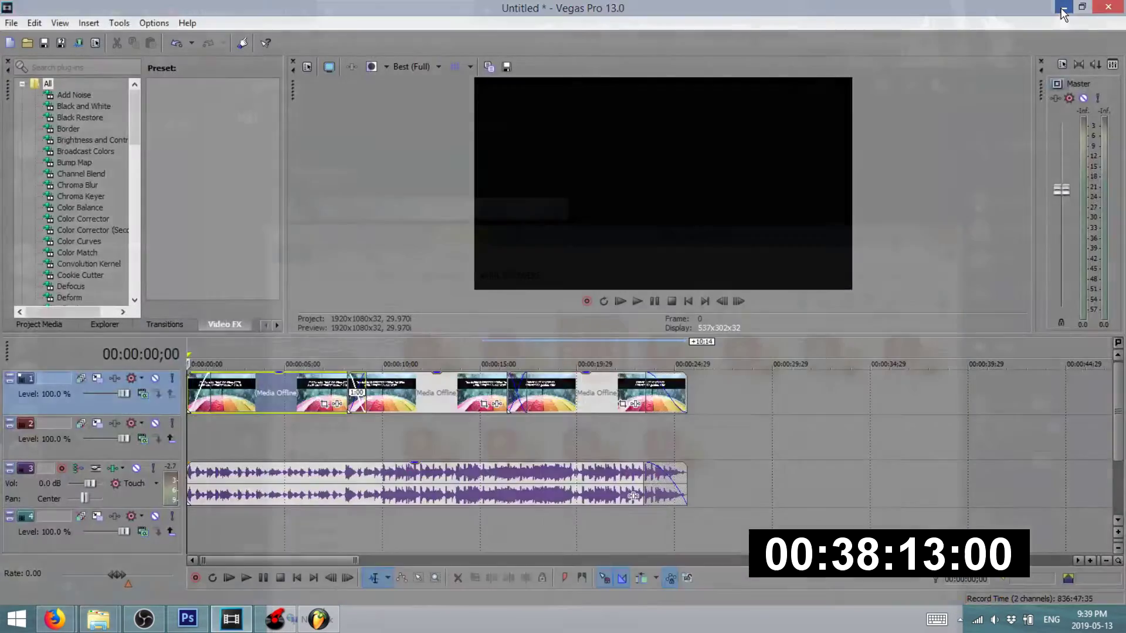
left_click(233, 621)
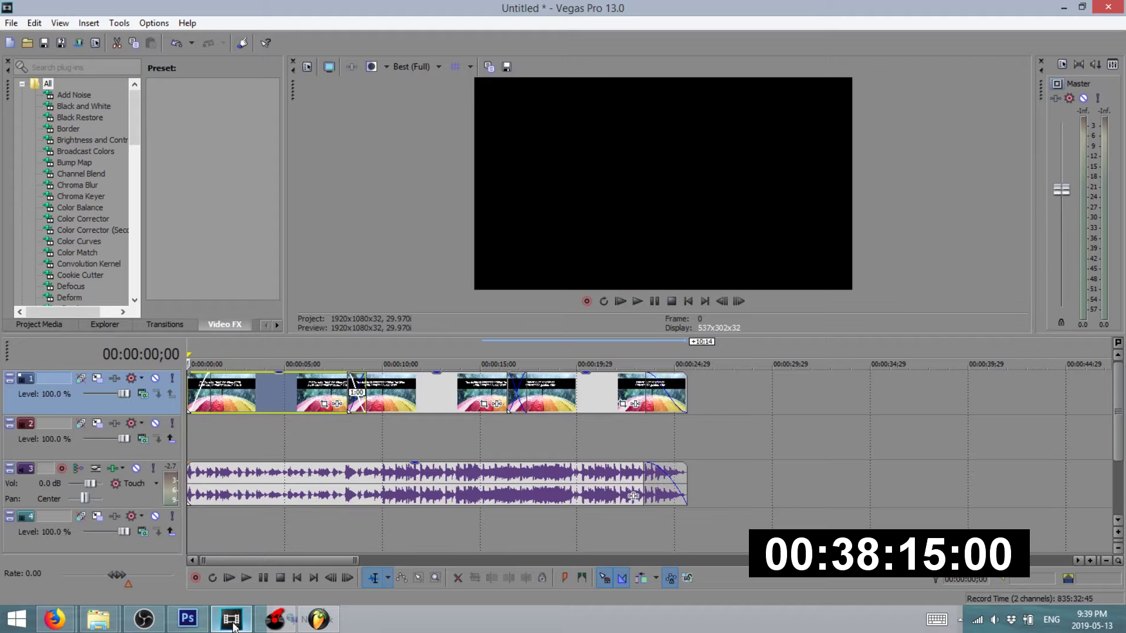
left_click(11, 23)
left_click(68, 48)
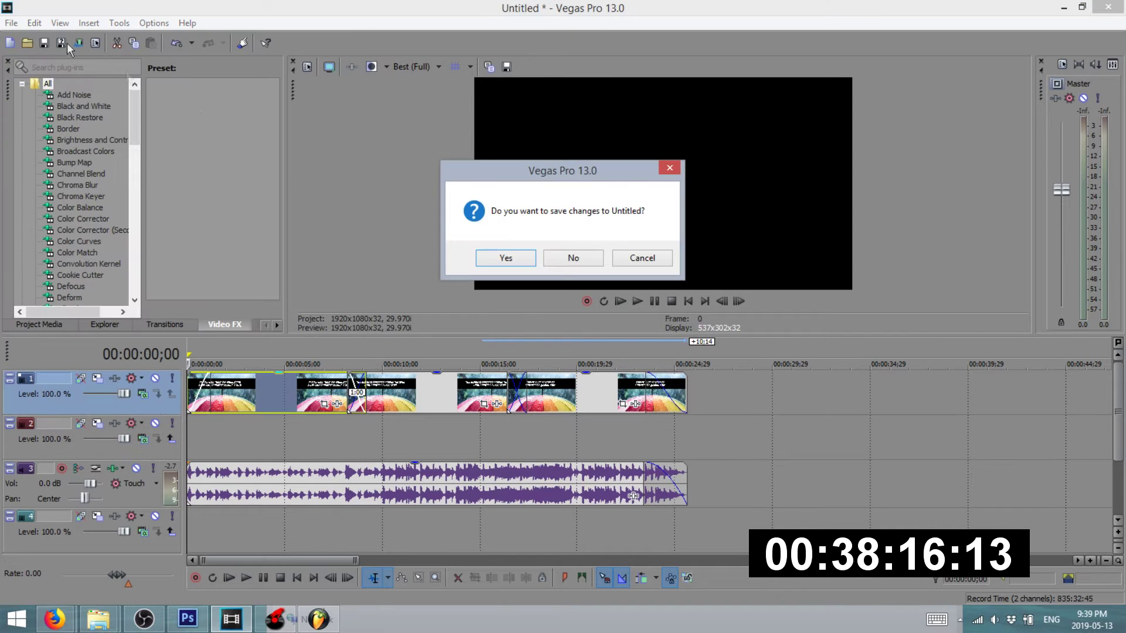
left_click(593, 255)
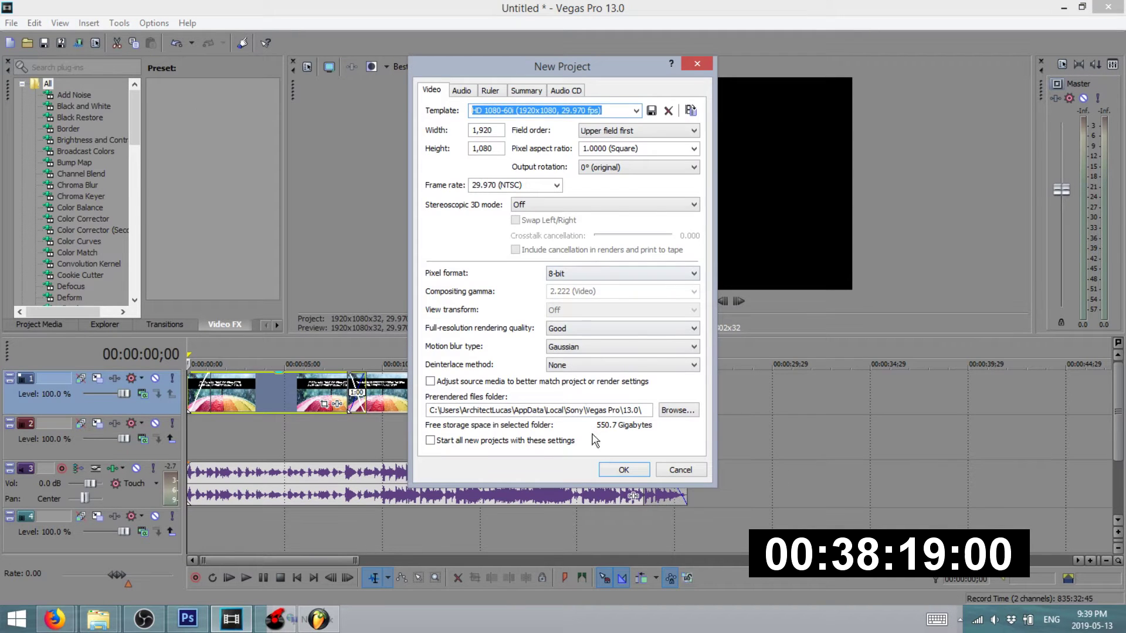
left_click(620, 469)
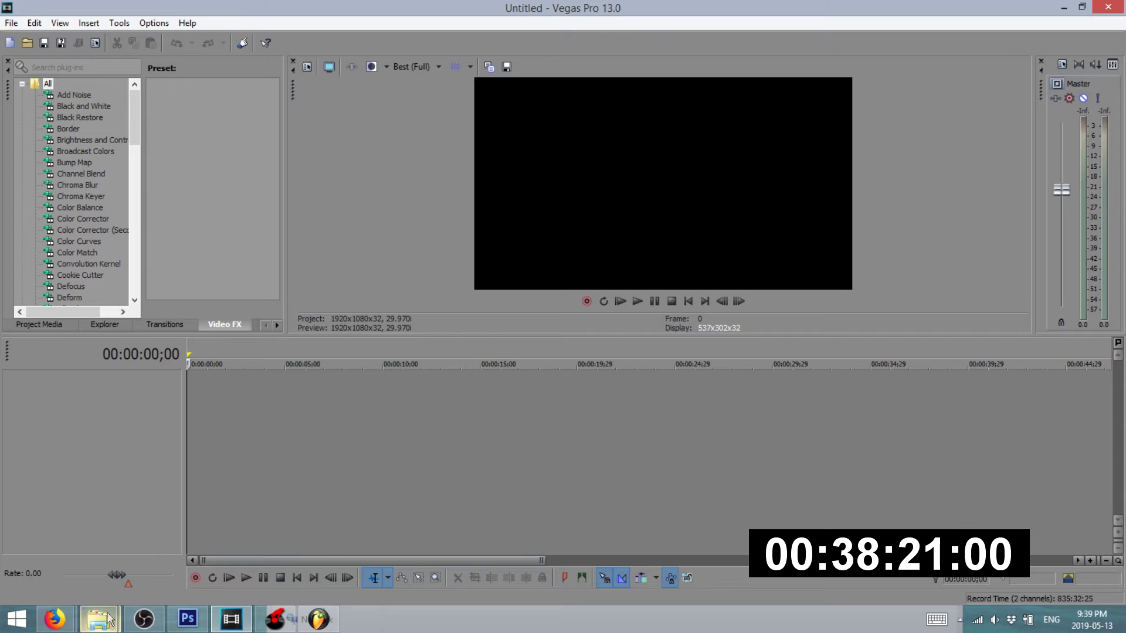
- Drag the S4, S5 and S6 images from the aPRIL SHOWERS folder onto the timeline
mouse_move(109, 621)
left_click(88, 533)
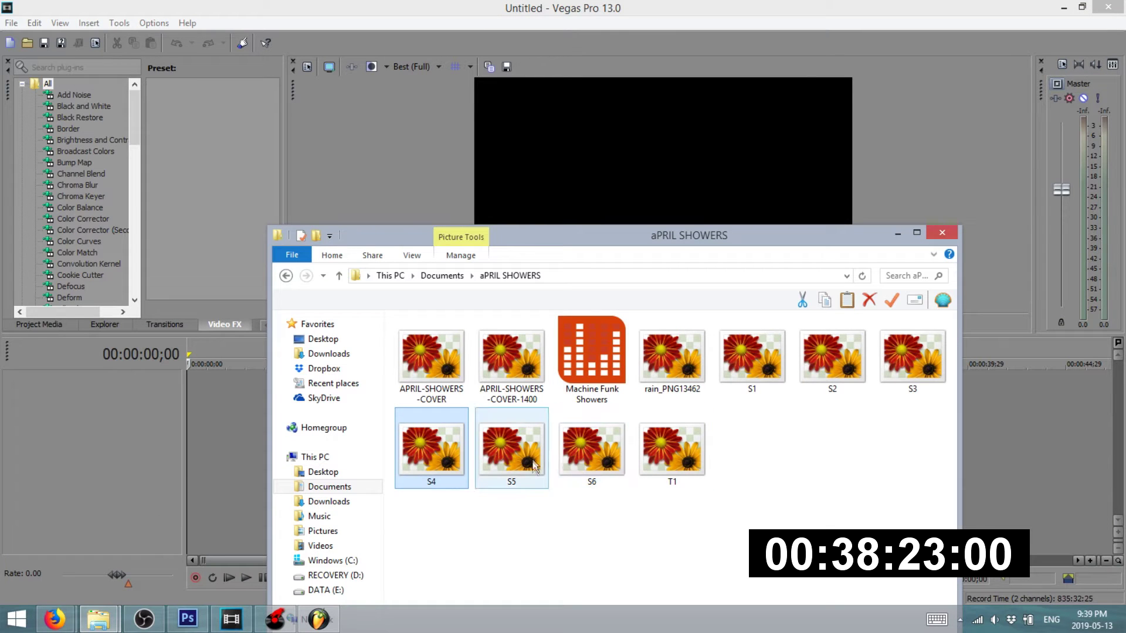
left_click_drag(418, 459, 229, 409)
left_click_drag(511, 452, 261, 484)
left_click_drag(591, 451, 245, 493)
- Lengthen S4 and line up S5 and S6 after it on track 1 with overlapping crossfades
left_click(240, 520)
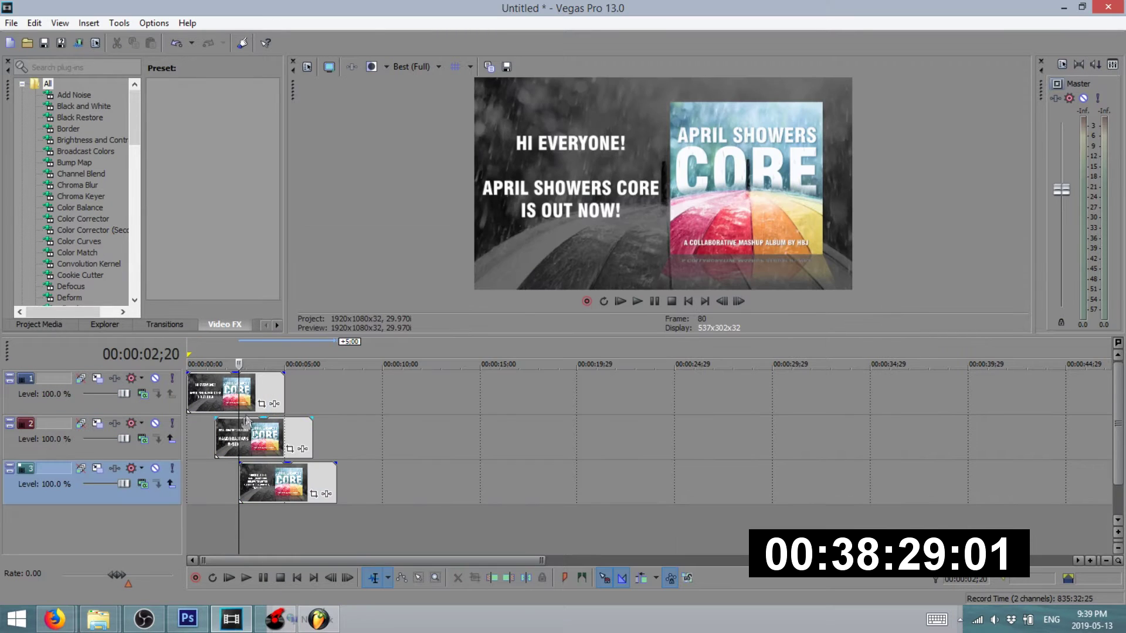
left_click(247, 398)
left_click_drag(285, 389, 380, 384)
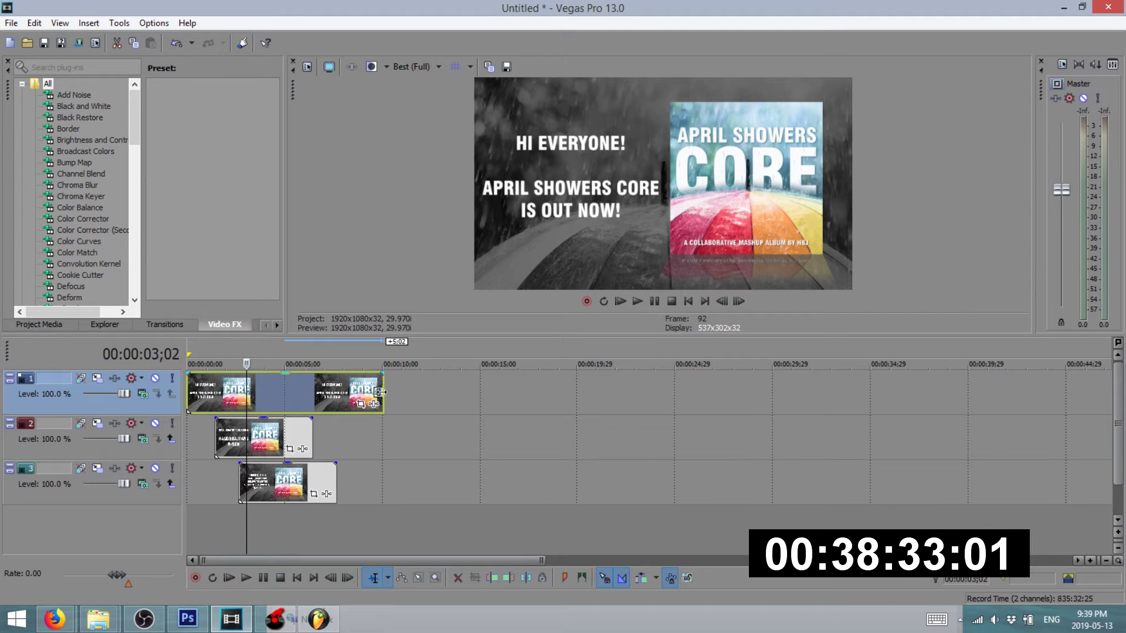
left_click_drag(273, 449, 383, 427)
left_click(379, 481)
left_click_drag(291, 481, 382, 482)
left_click(309, 434)
left_click_drag(309, 434, 467, 391)
left_click_drag(305, 491, 688, 374)
mouse_move(446, 387)
left_mouse_down()
mouse_move(456, 389)
mouse_move(438, 386)
left_mouse_up()
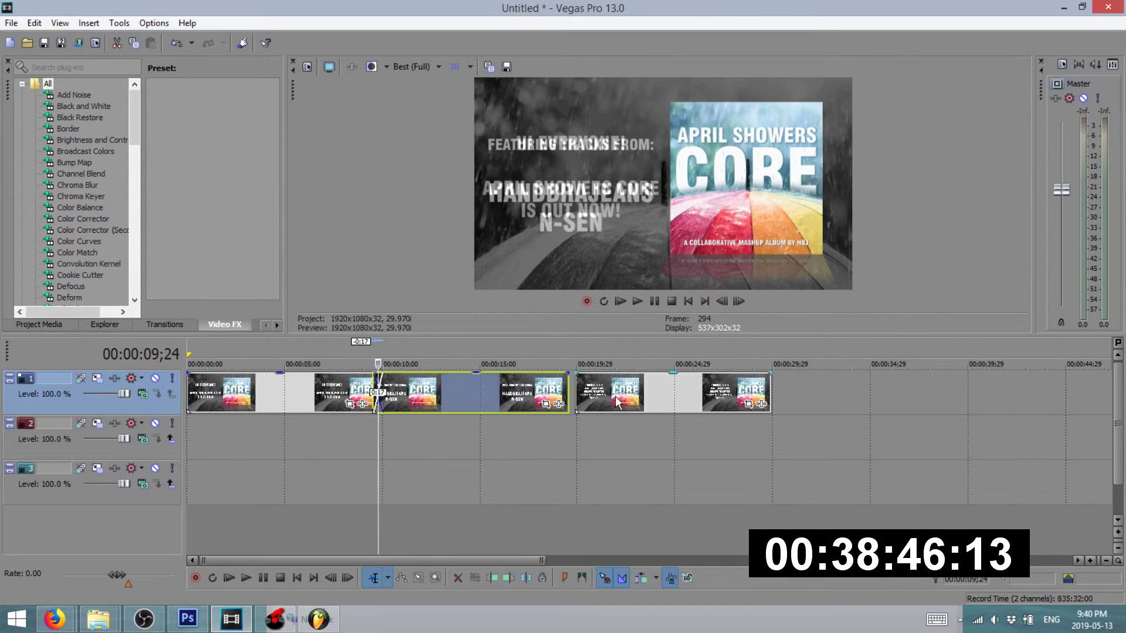
left_click_drag(617, 401, 598, 402)
- Preview the title-card sequence and its crossfades
left_click(319, 343)
key("space")
left_click(369, 354)
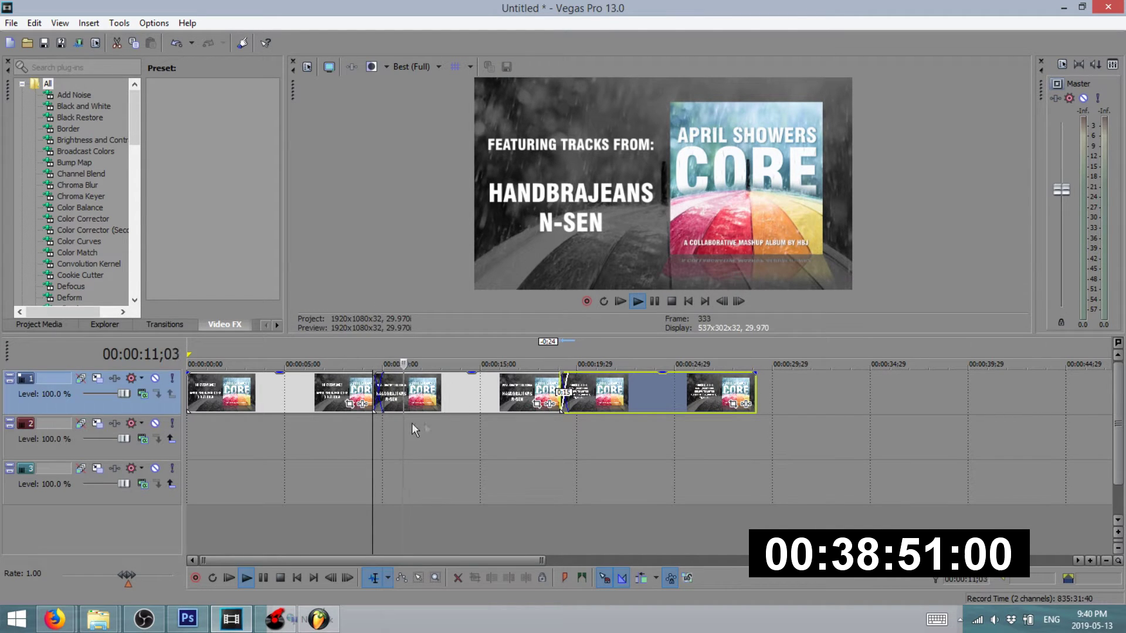
left_click(561, 354)
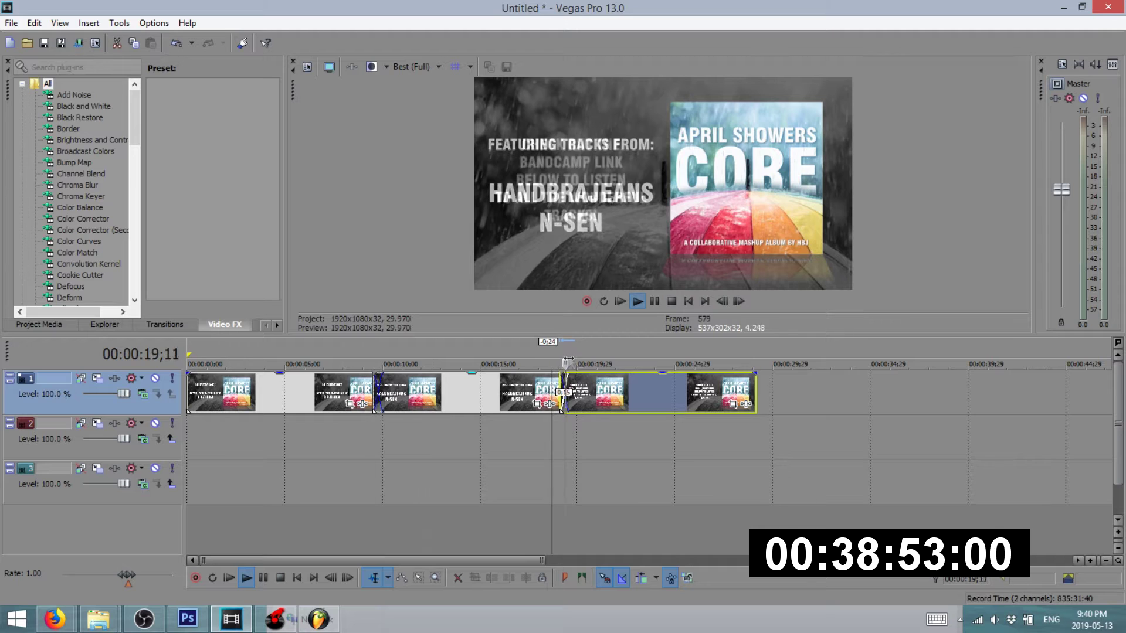
key("space")
- Start an MP3 export to Documents in FL Studio, cancel it, and return to the aPRIL SHOWERS folder
mouse_move(98, 625)
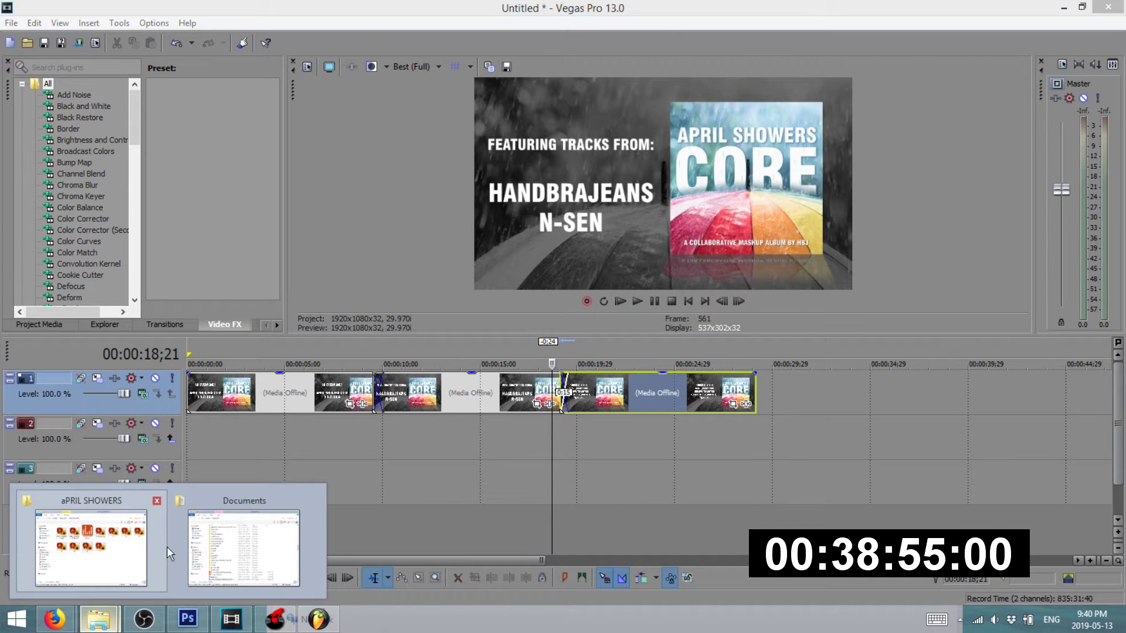
left_click(124, 548)
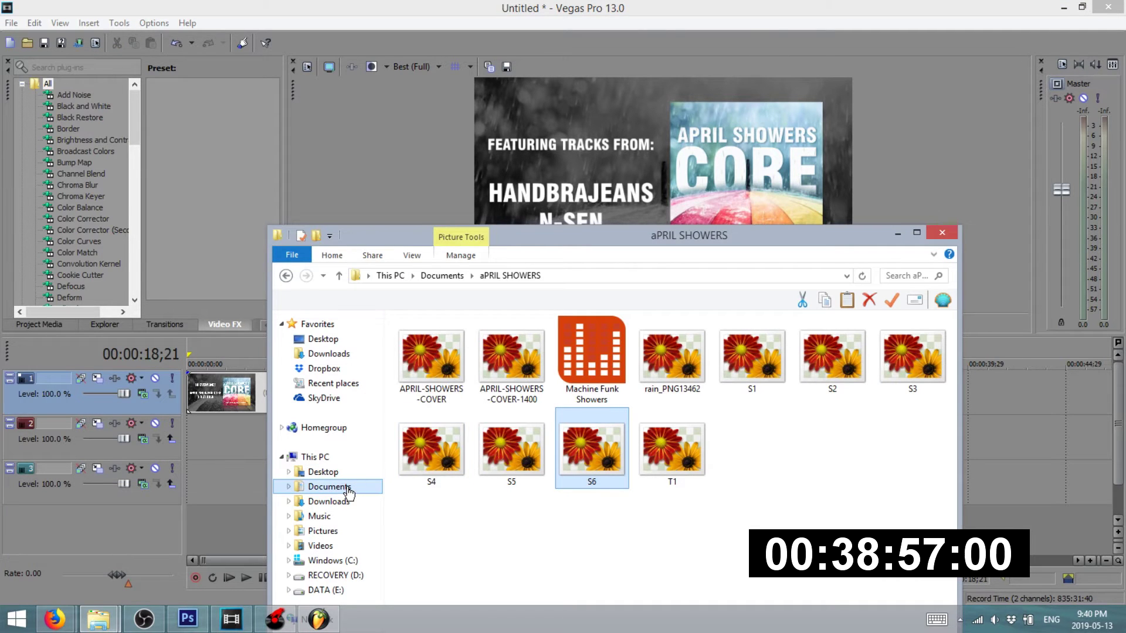
left_click(318, 619)
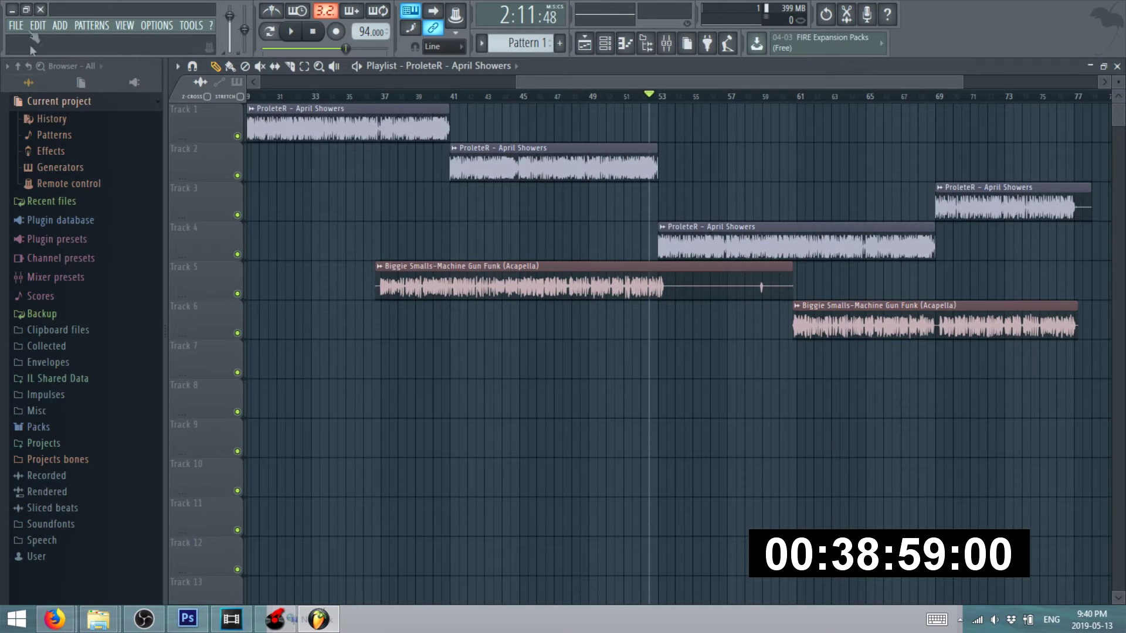
left_click(16, 25)
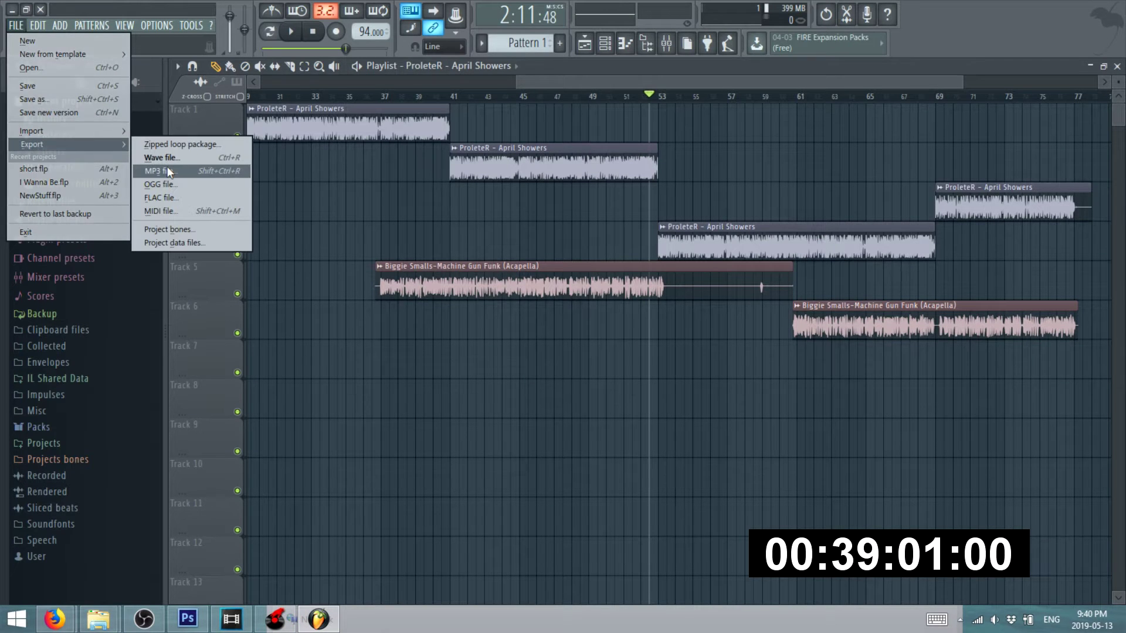
left_click(165, 170)
left_click(402, 255)
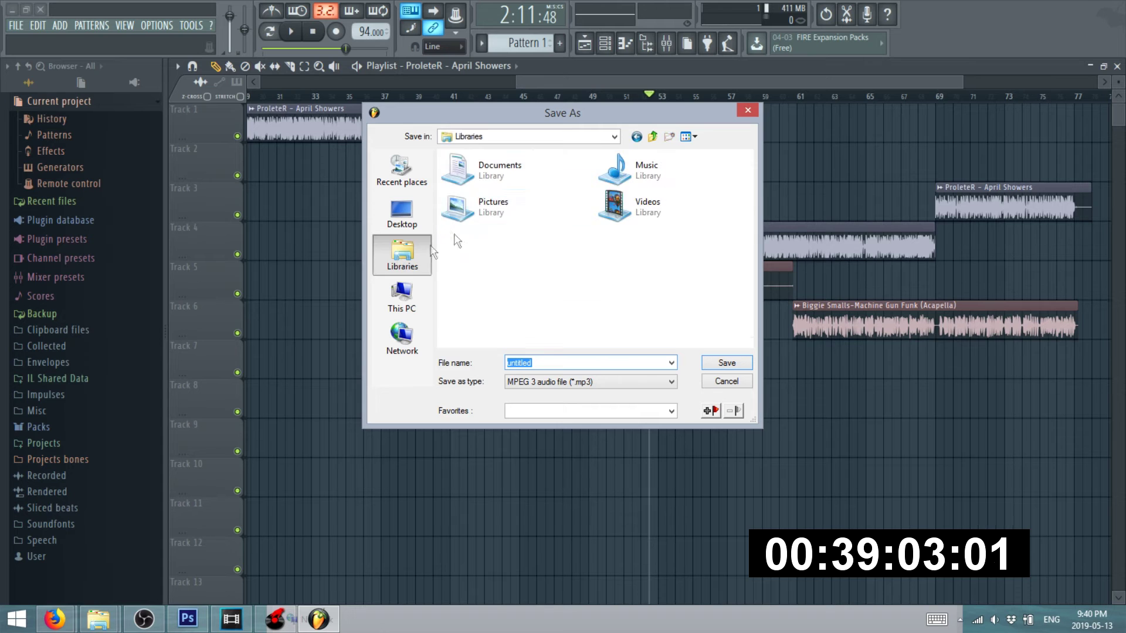
left_click(498, 174)
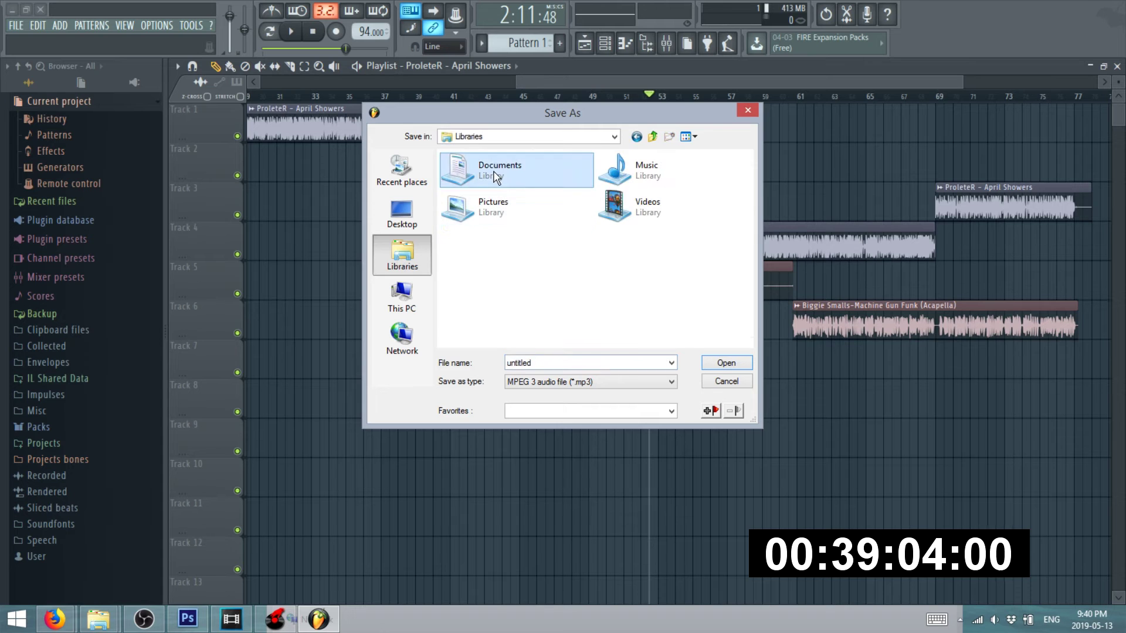
left_click(748, 111)
mouse_move(98, 619)
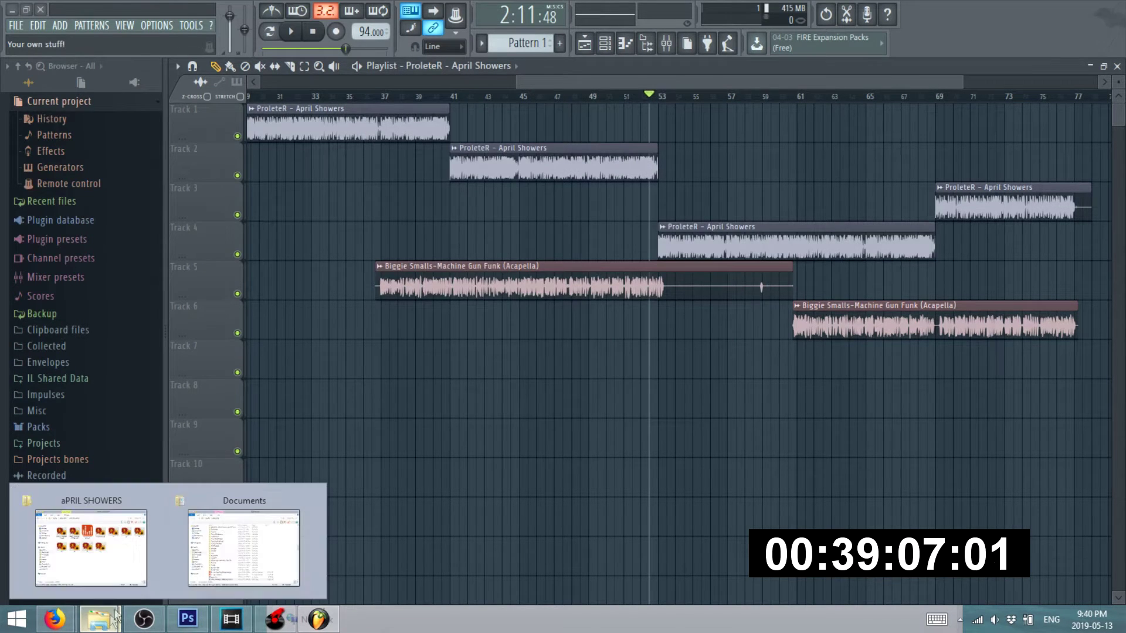
left_click(110, 550)
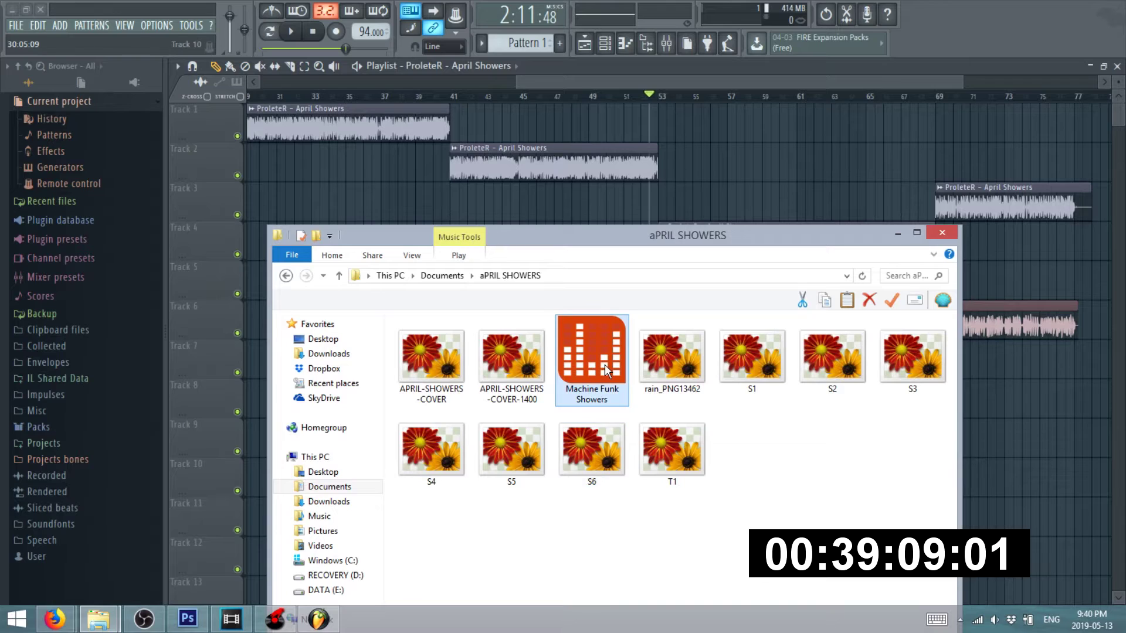
- Add Machine Funk Showers to the timeline, move it to the start, and preview it
left_click_drag(568, 382, 310, 482)
left_click_drag(338, 523, 216, 511)
left_click(197, 354)
key("space")
left_click(572, 356)
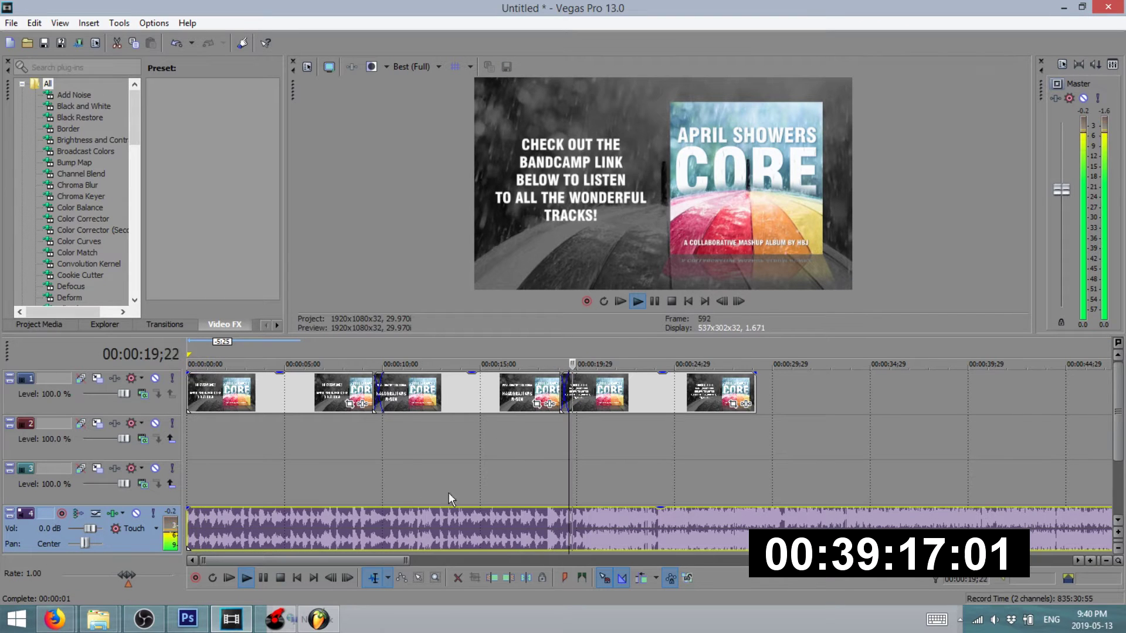
left_click_drag(219, 546, 196, 530)
key("space")
left_click(193, 359)
key("space")
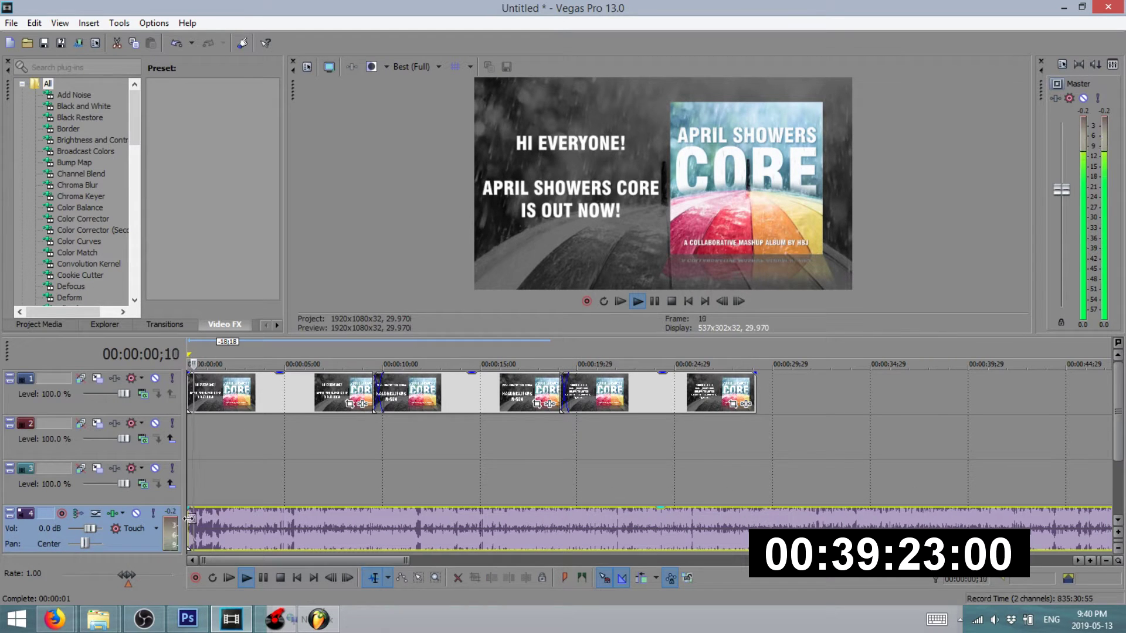
- Give the music a short fade-in and fade in the first title card
left_click_drag(186, 506, 244, 532)
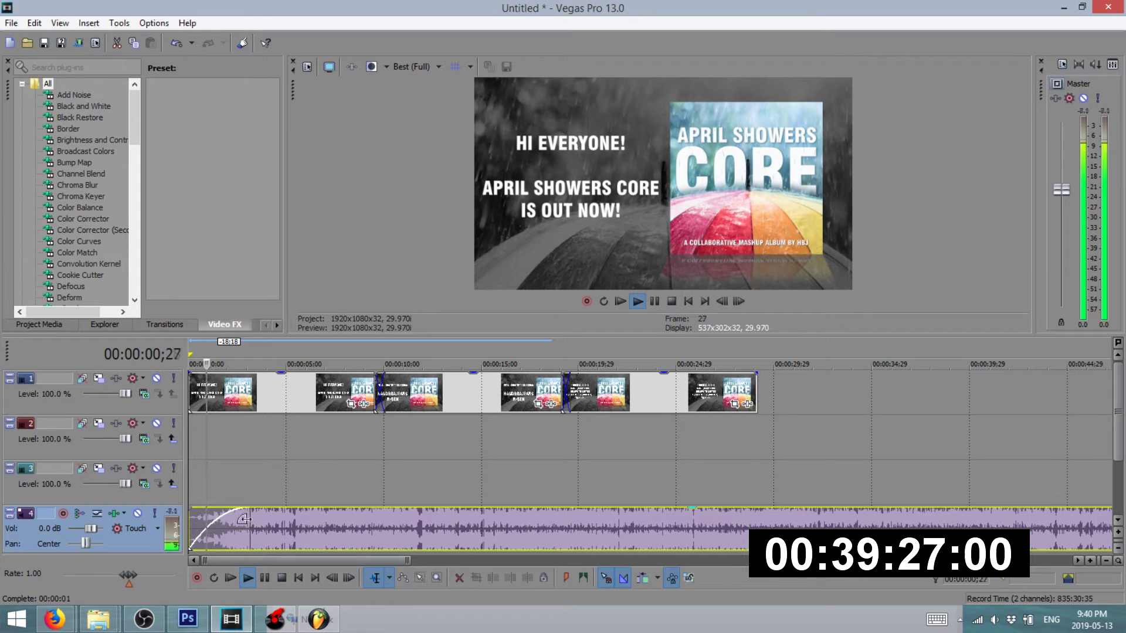
left_click_drag(246, 508, 227, 509)
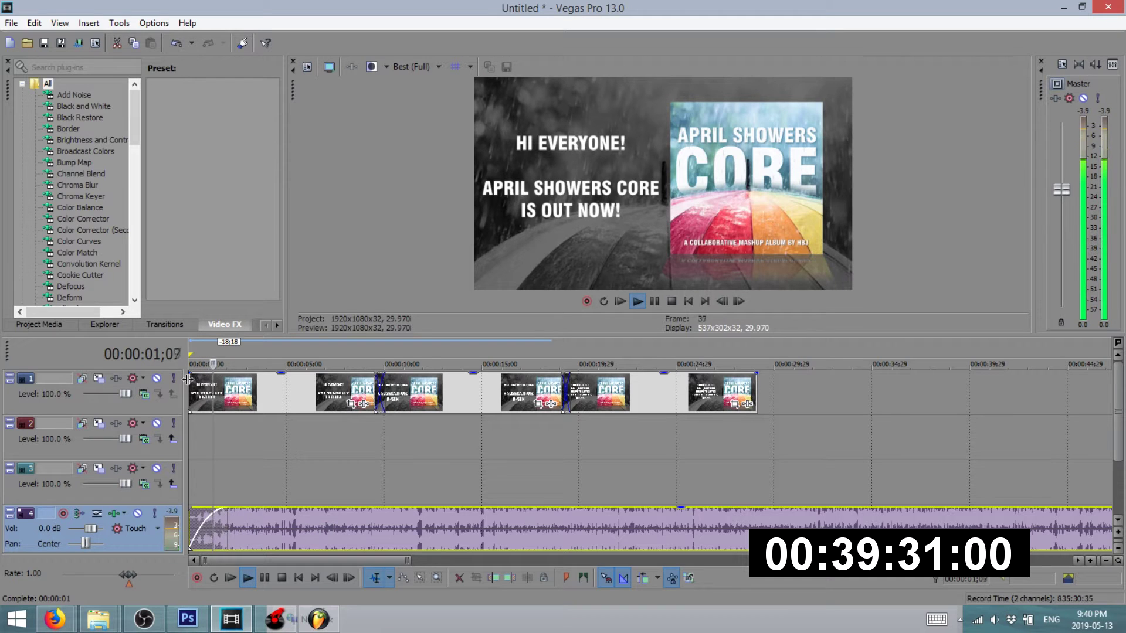
left_click_drag(189, 375, 218, 375)
key("space")
key("space")
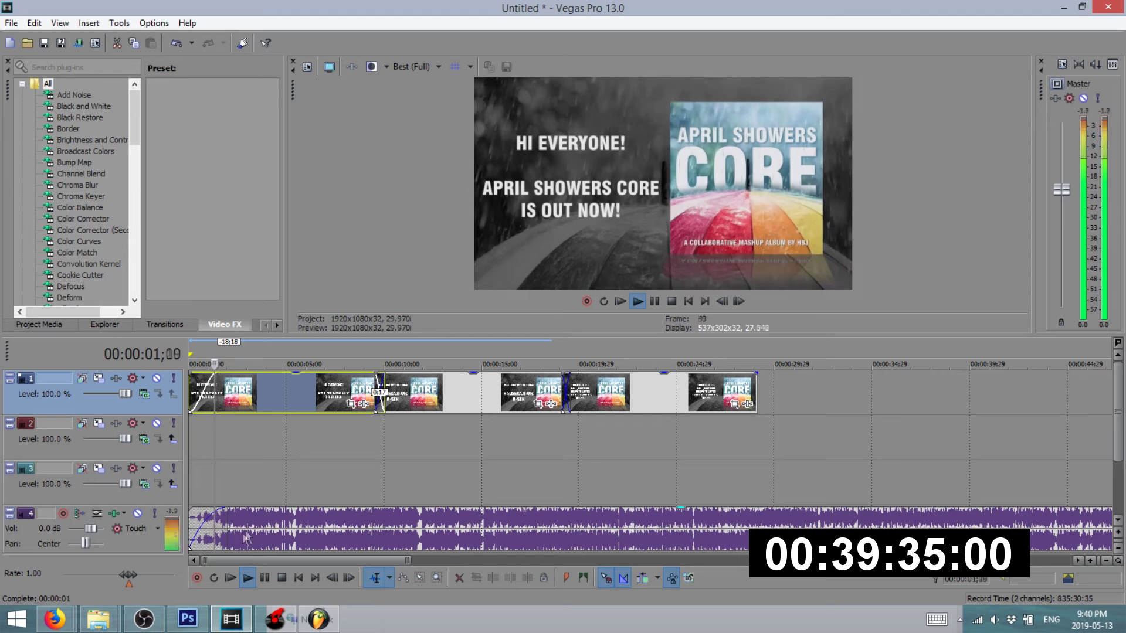
- Split the music at about 14 seconds and delete everything after the cut
left_click(510, 471)
scroll(477, 482, "down", 3)
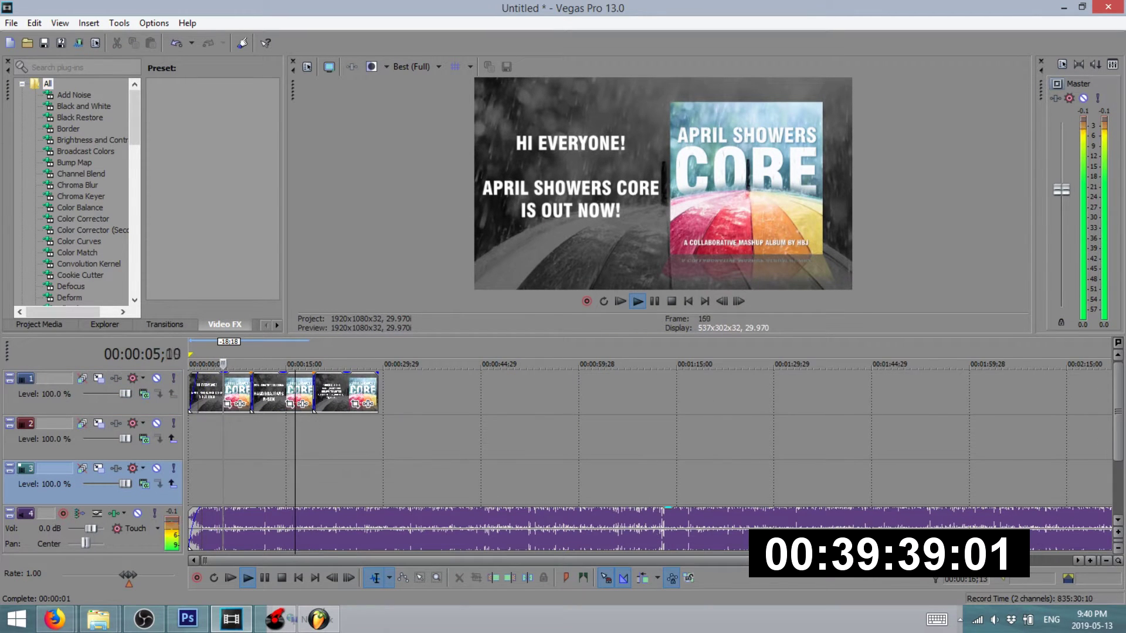
scroll(282, 518, "up", 3)
scroll(480, 519, "down", 3)
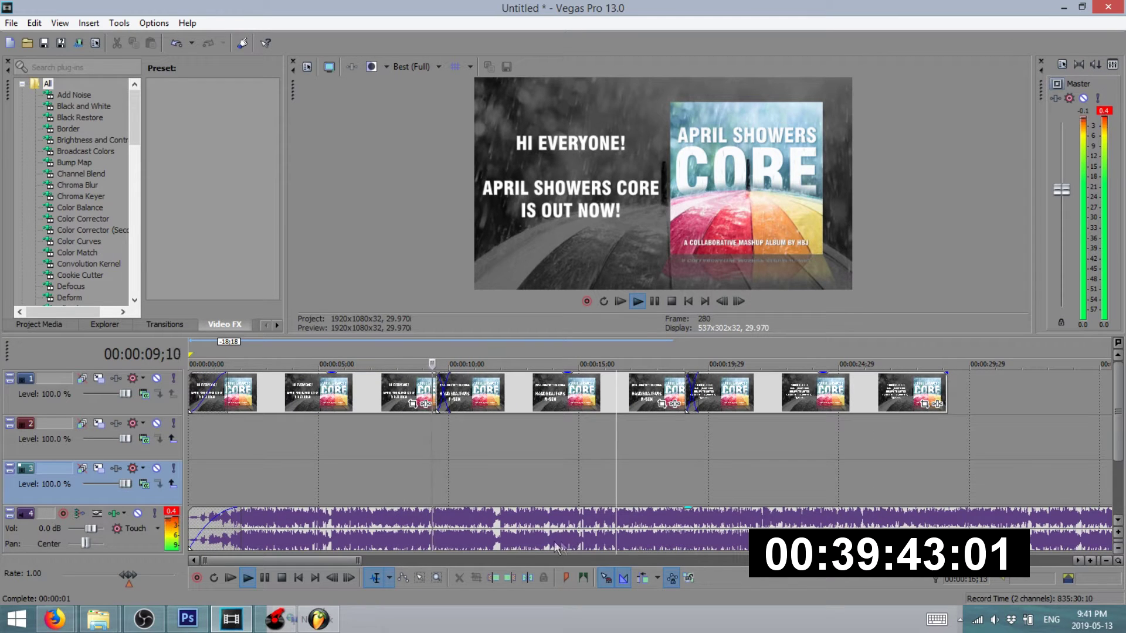
left_click(530, 537)
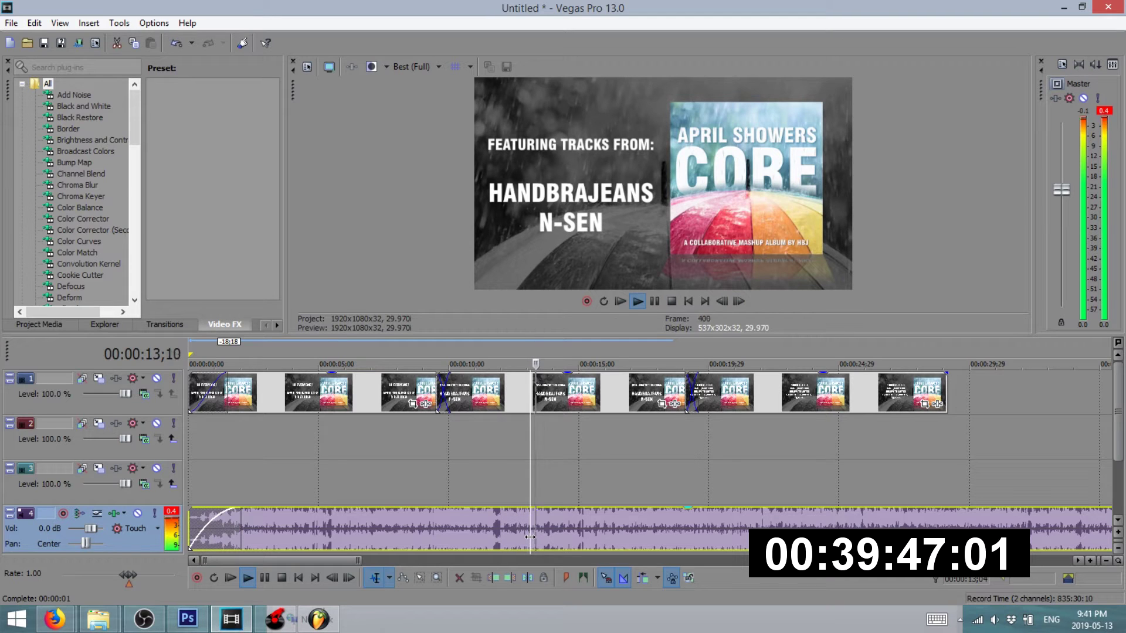
left_click(544, 533)
key("s")
left_click(569, 528)
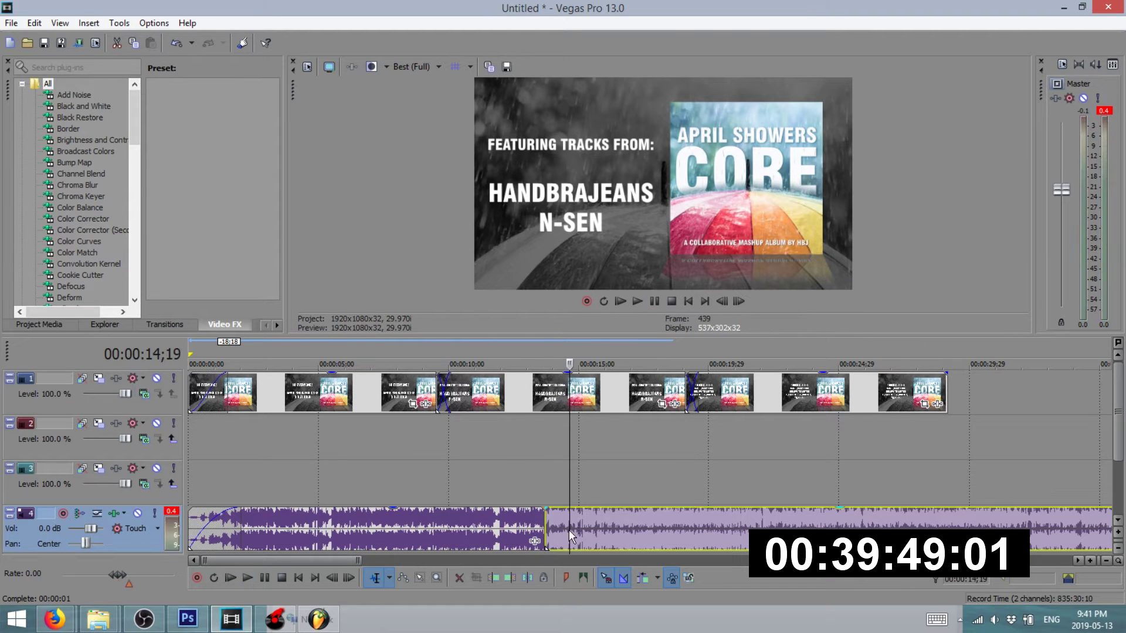
key("Delete")
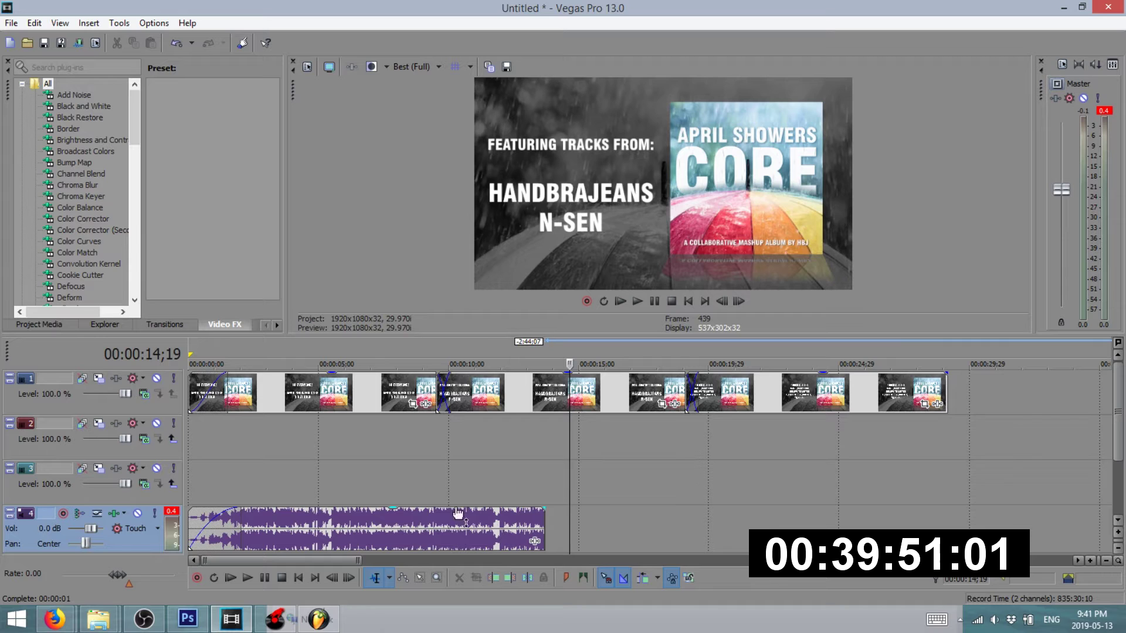
left_click(604, 527)
left_click(97, 619)
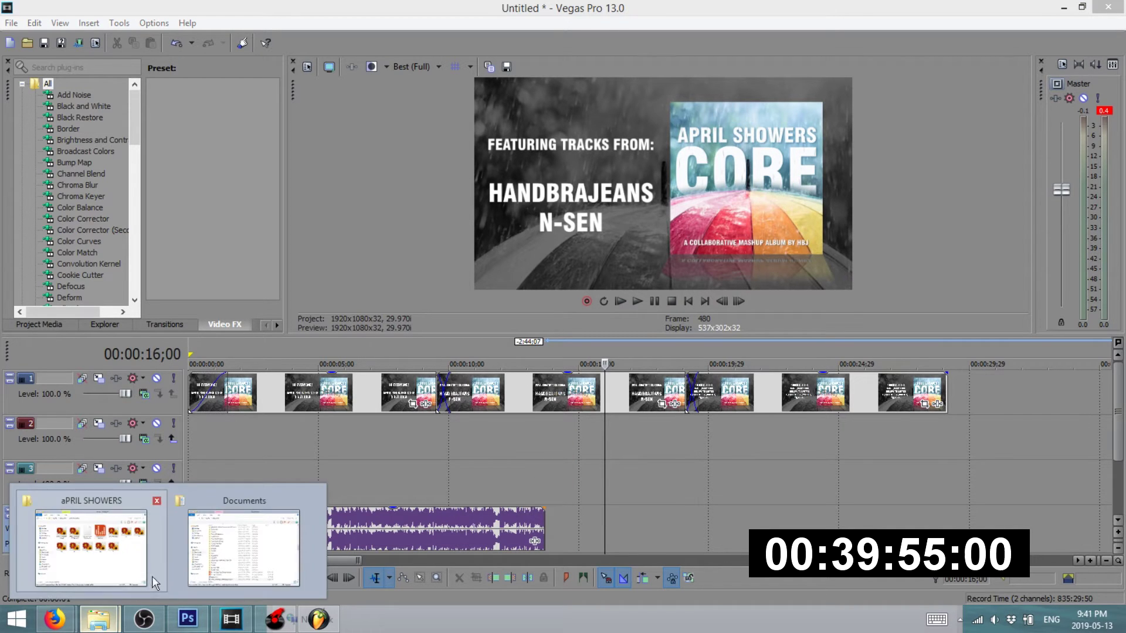
- Move the slideshow clips to the second video track and drop T1.png onto the top track
left_click(302, 386)
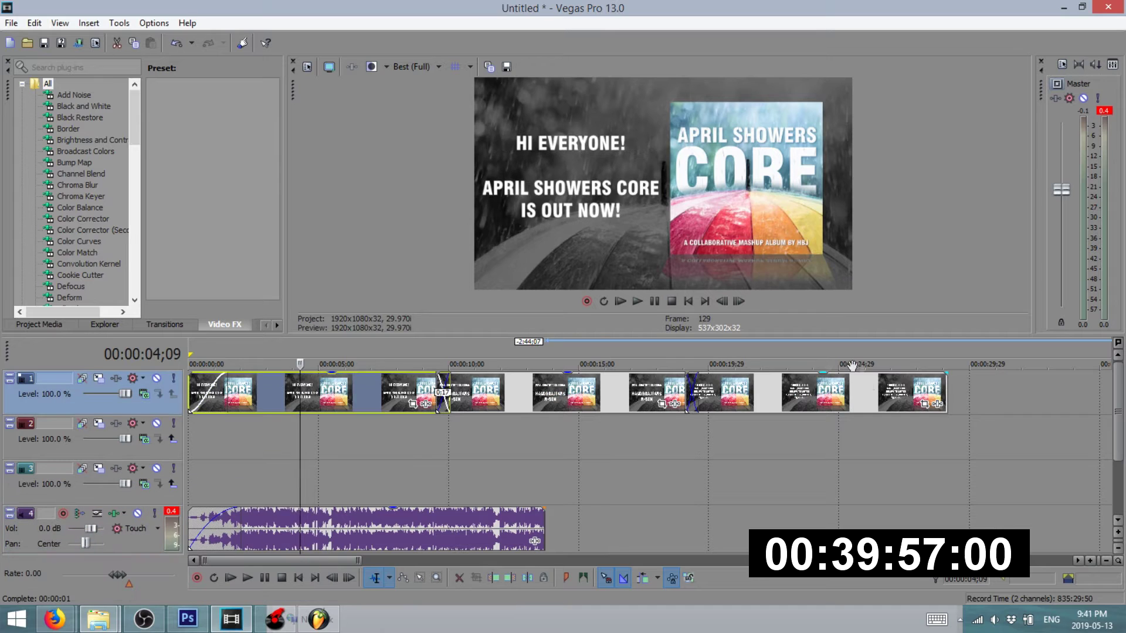
left_click_drag(621, 400, 603, 446)
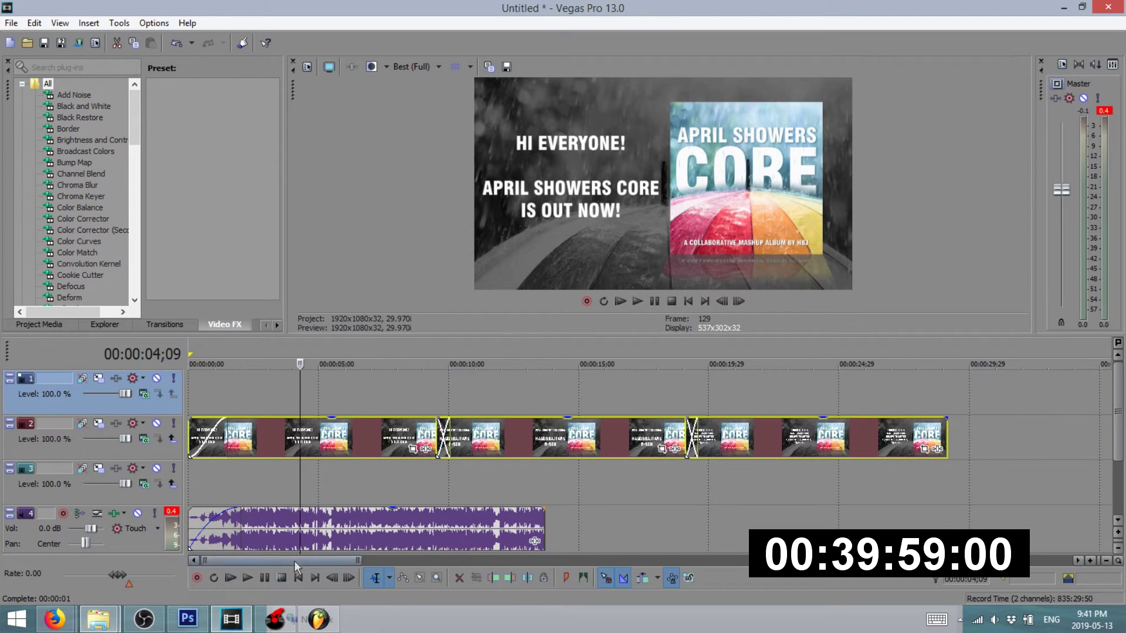
left_click(98, 618)
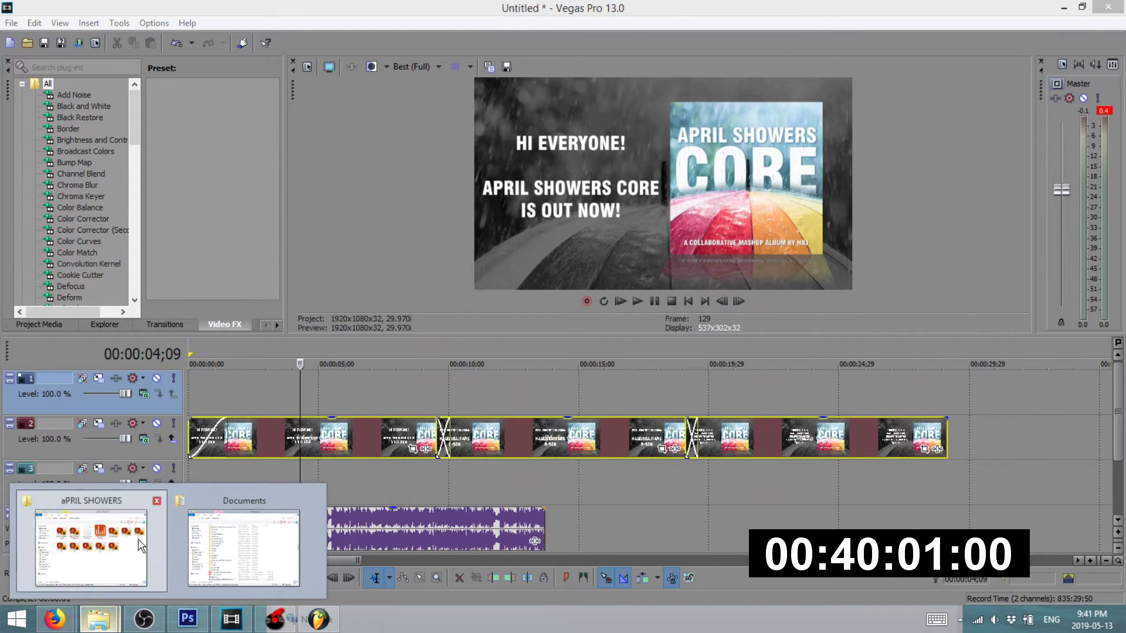
left_click(140, 545)
left_click_drag(766, 445, 210, 392)
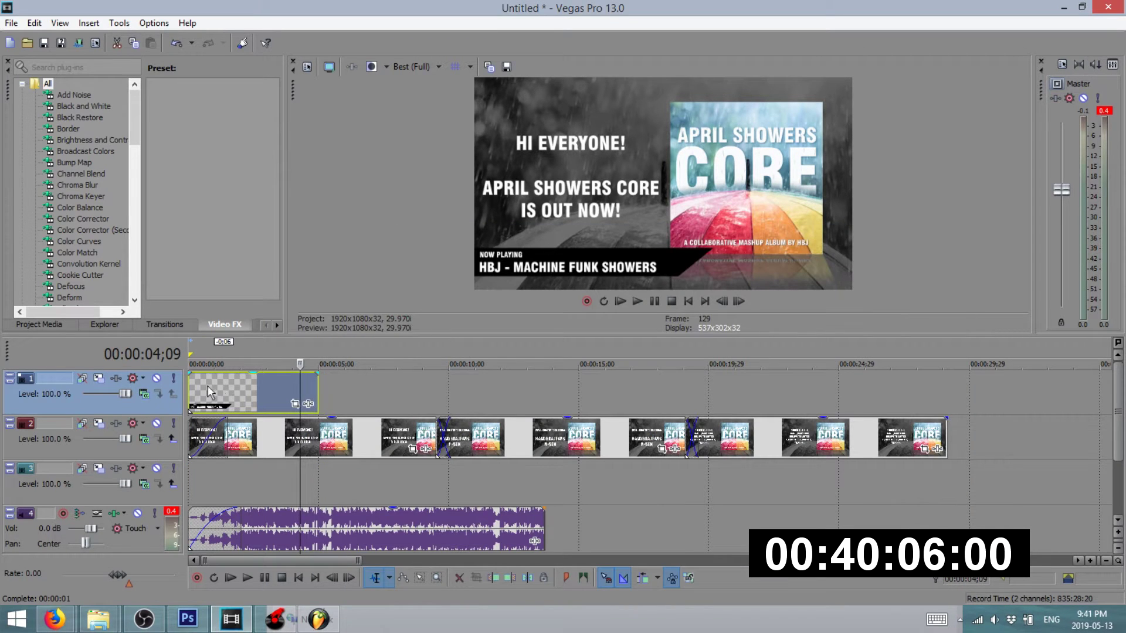
- Preview the T1 overlay with lowered opacity, then delete it from the top track
left_click(191, 350)
key("space")
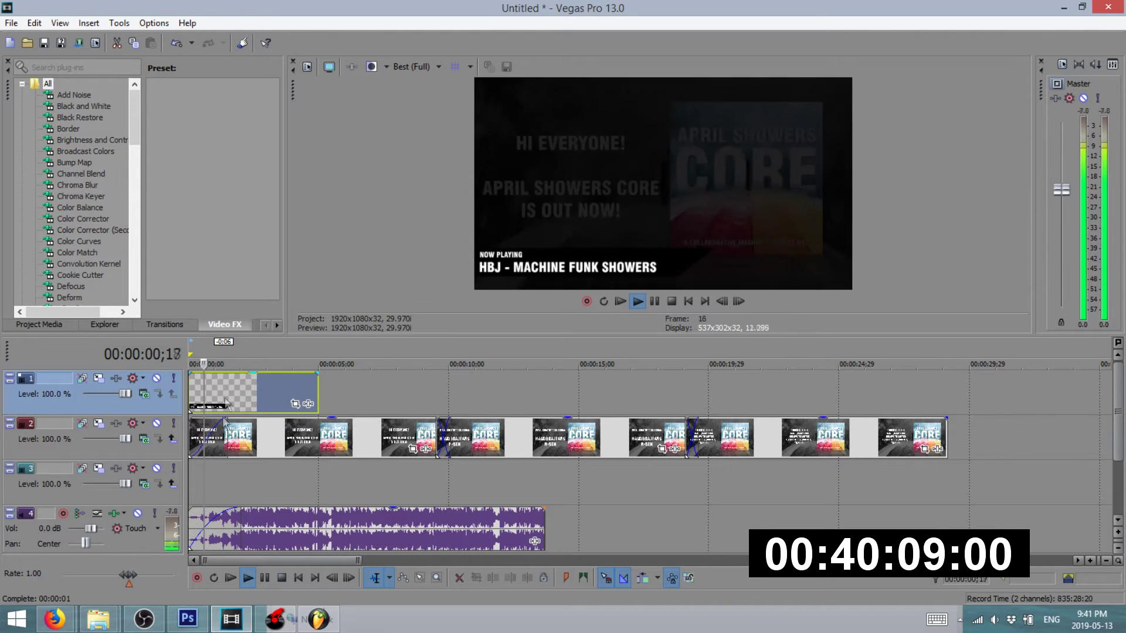
key("space")
mouse_move(226, 373)
left_mouse_down()
mouse_move(226, 411)
mouse_move(226, 364)
mouse_move(227, 373)
left_mouse_up()
key("space")
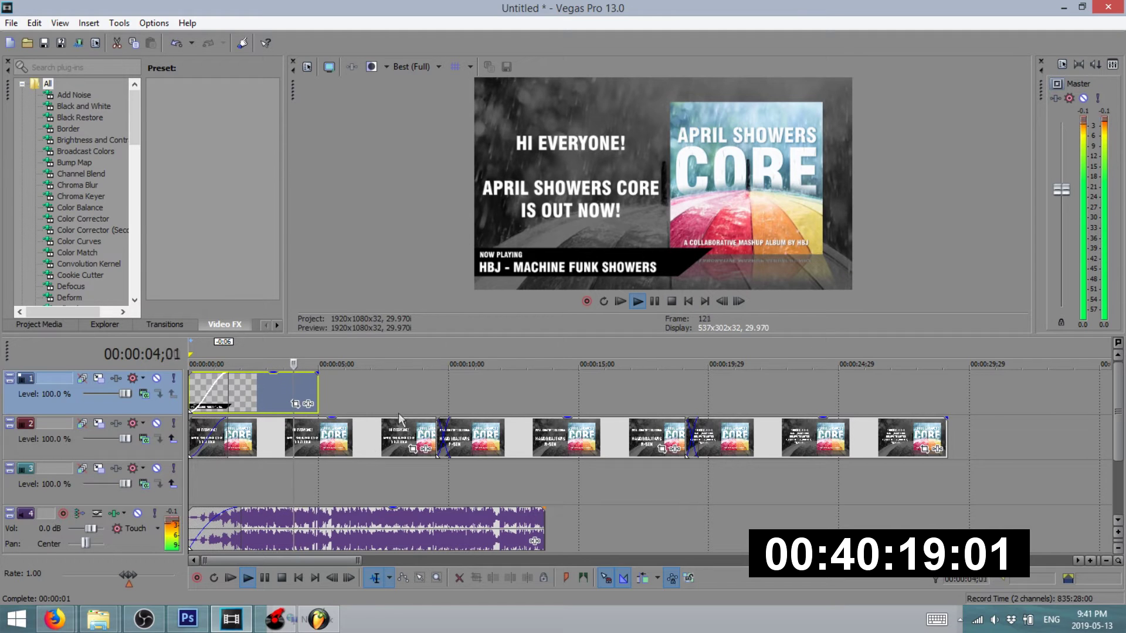
key("space")
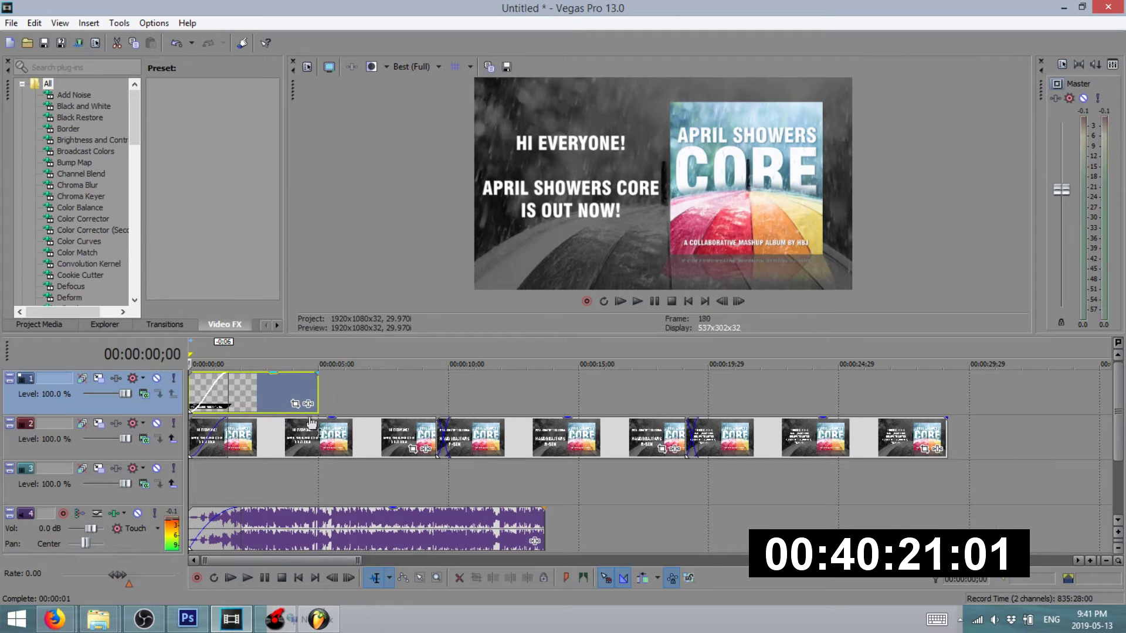
left_click(250, 389)
key("Delete")
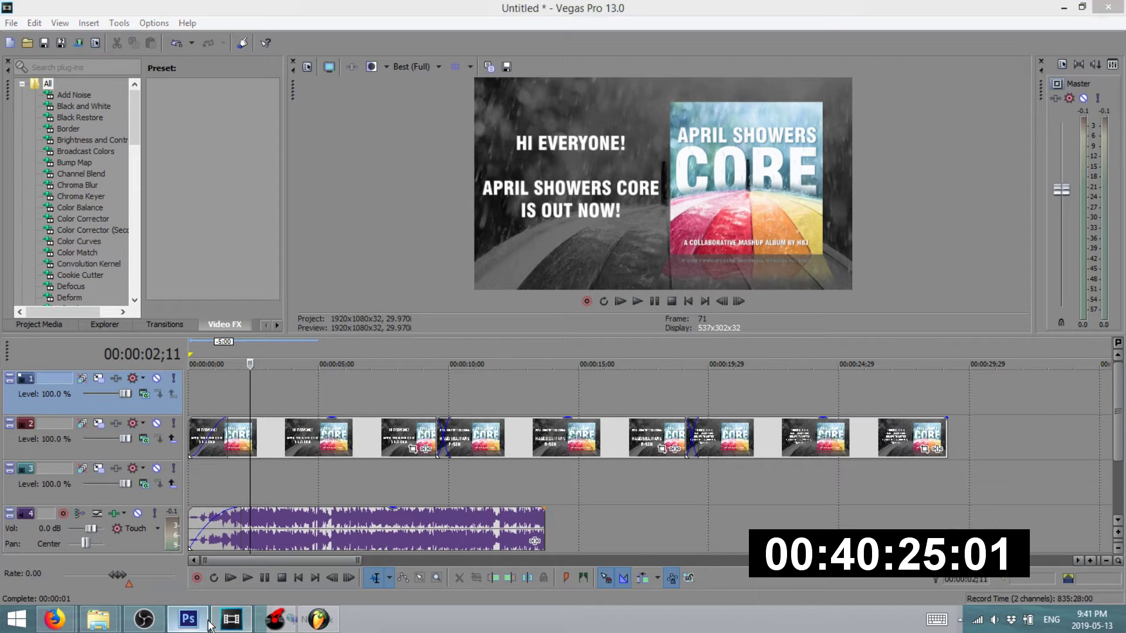
- Lower the banner layer's opacity in Photoshop so the lower-third is semi-transparent
left_click(206, 624)
left_click(1116, 265)
mouse_move(1116, 281)
left_mouse_down()
mouse_move(1090, 282)
mouse_move(1106, 286)
left_mouse_up()
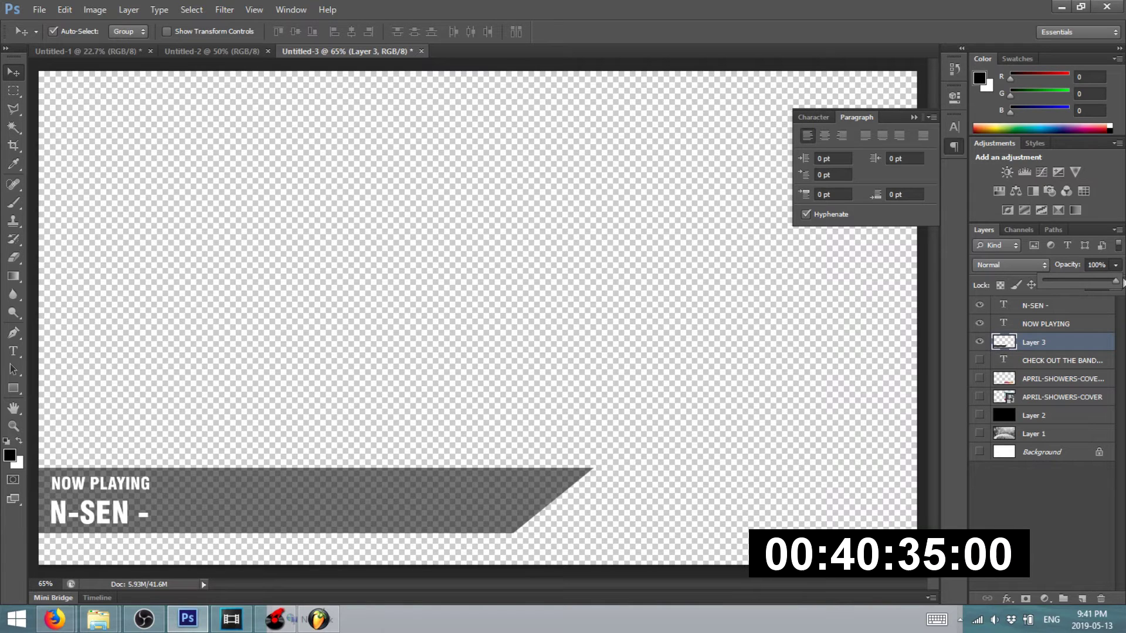
left_click(231, 618)
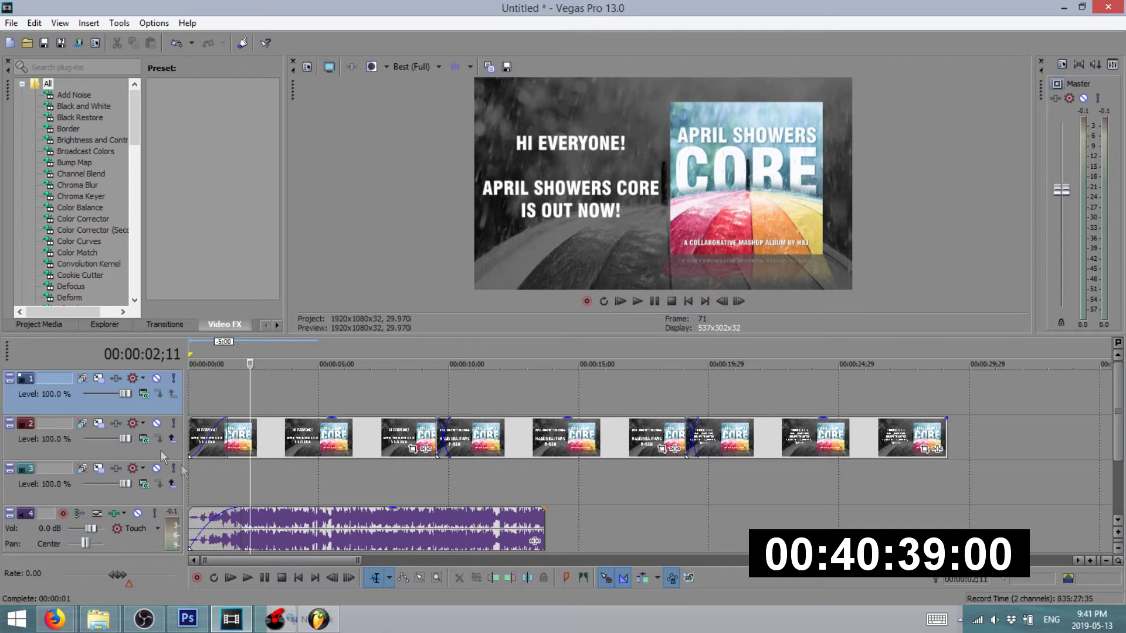
- Place the T1 image at the start of the top track and lower its opacity to 86%
mouse_move(99, 619)
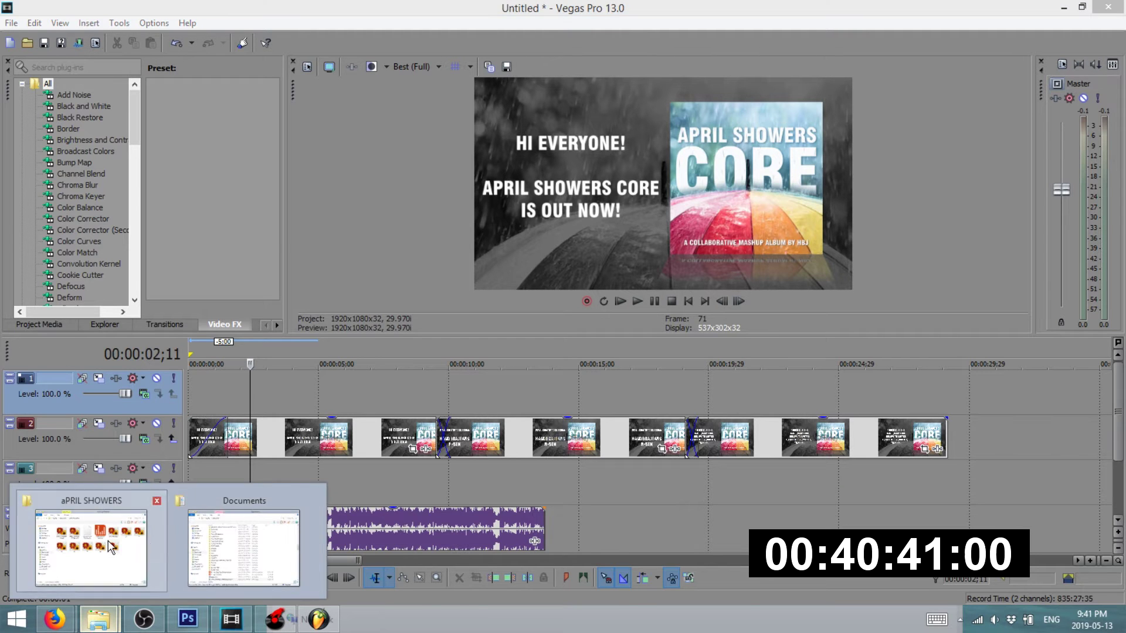
left_click(88, 543)
left_click_drag(746, 454, 194, 402)
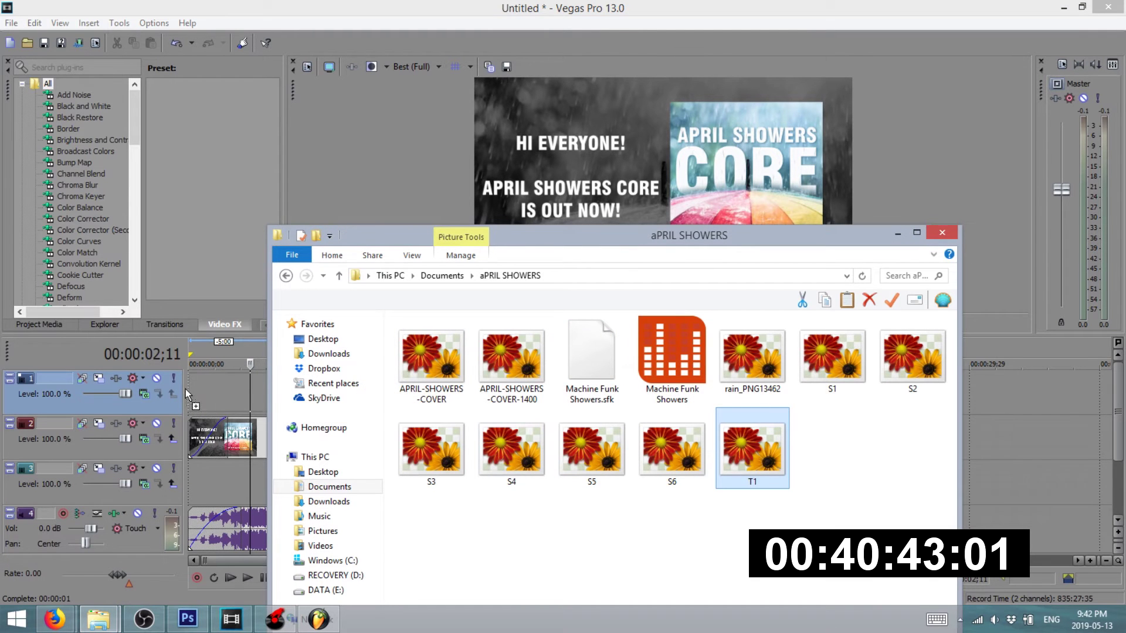
left_click(188, 619)
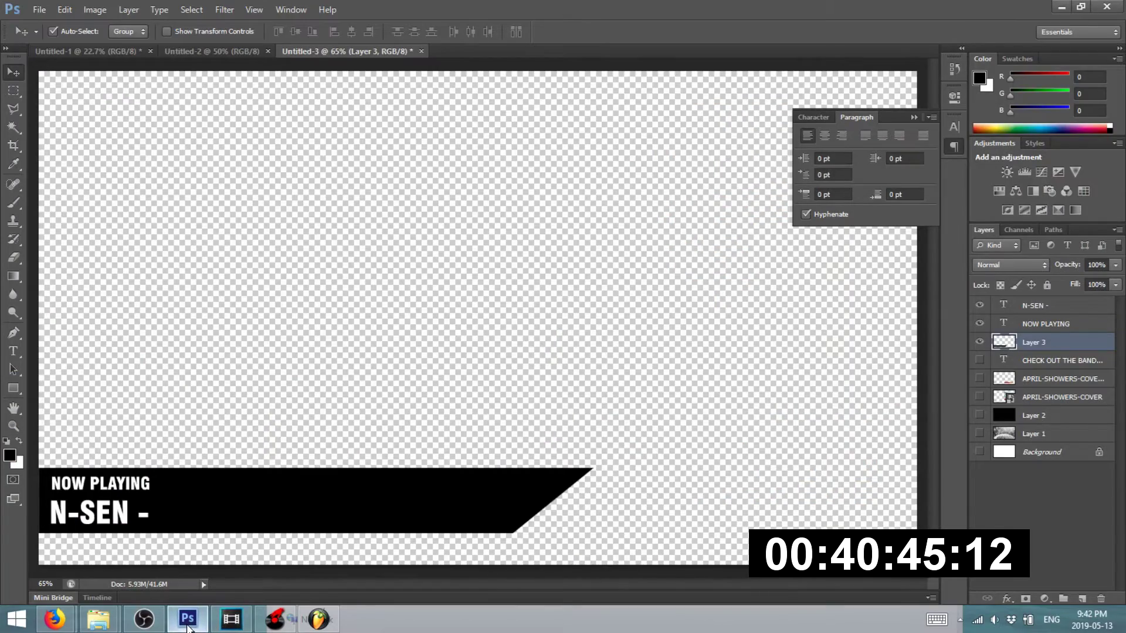
left_click(188, 626)
mouse_move(255, 375)
left_mouse_down()
mouse_move(257, 391)
mouse_move(257, 374)
left_mouse_up()
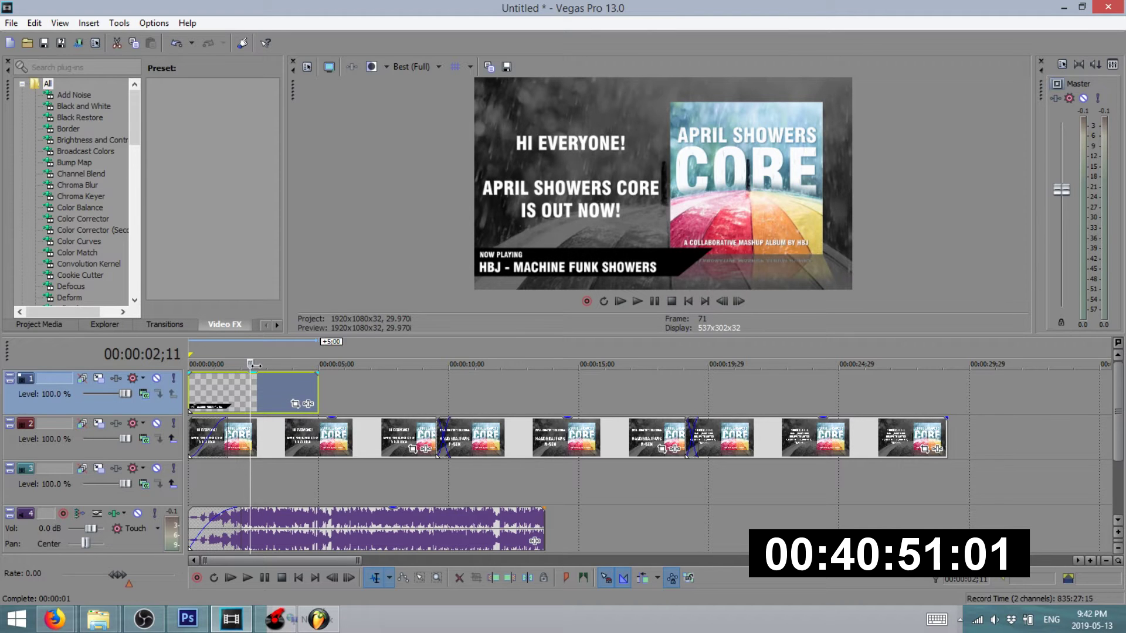
- Delete the T1 overlay from the top track and return to the lower-third design in Photoshop
mouse_move(55, 619)
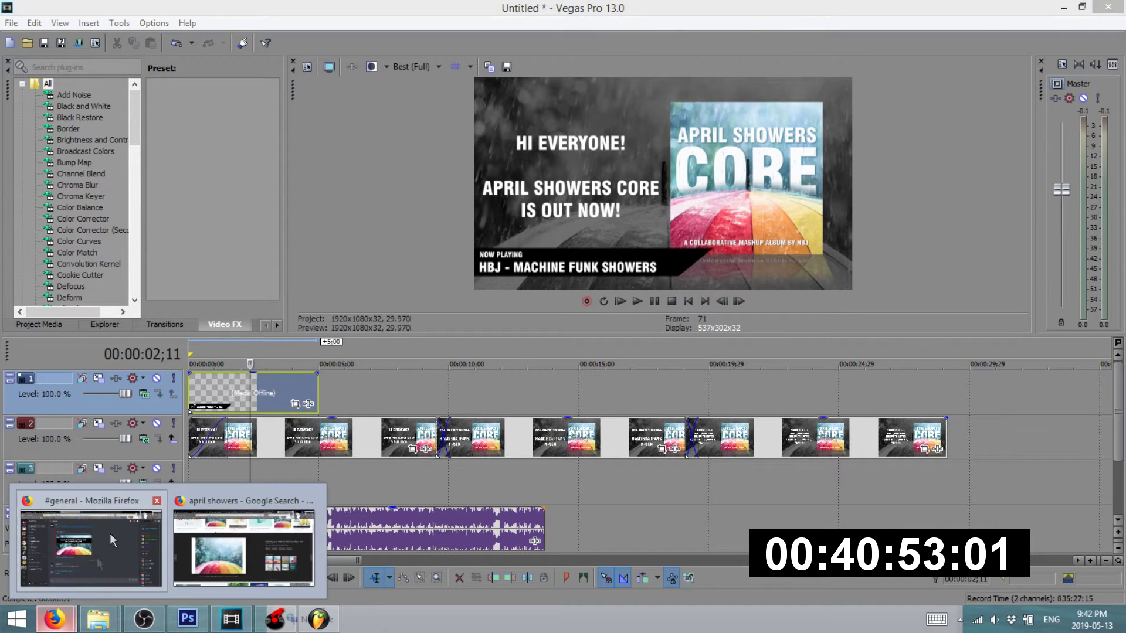
left_click(96, 557)
left_click(1065, 10)
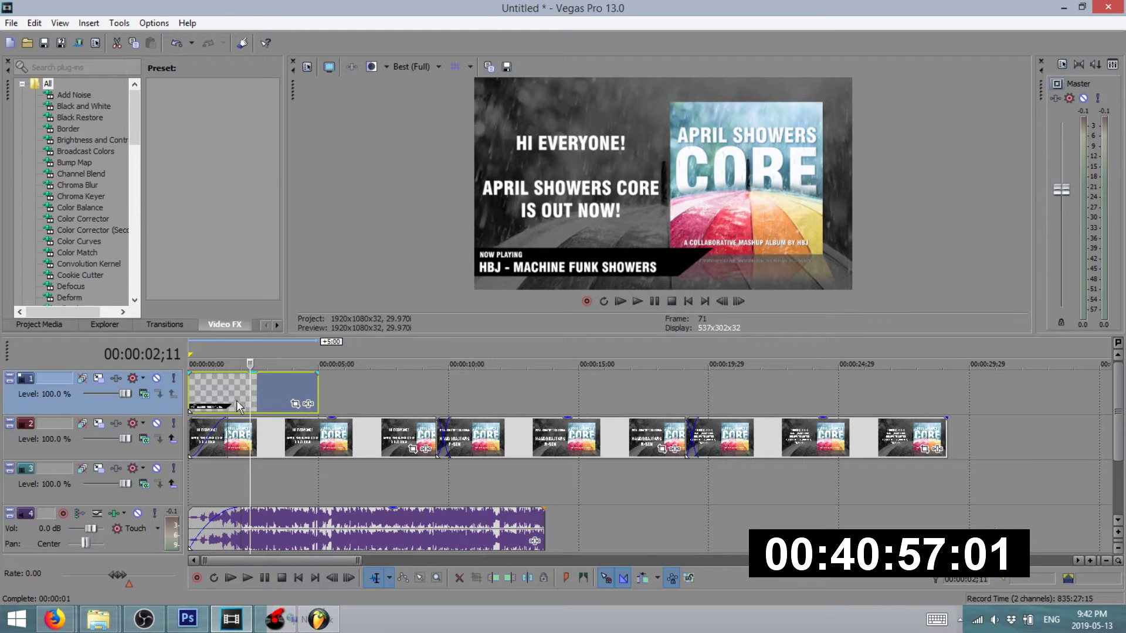
key("Delete")
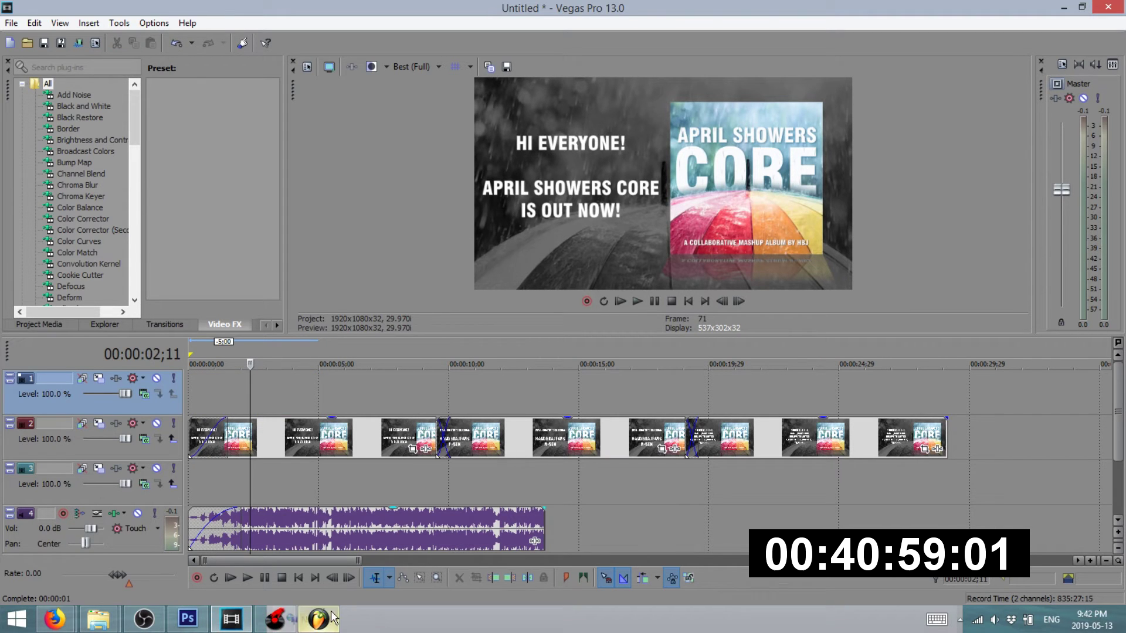
left_click(188, 618)
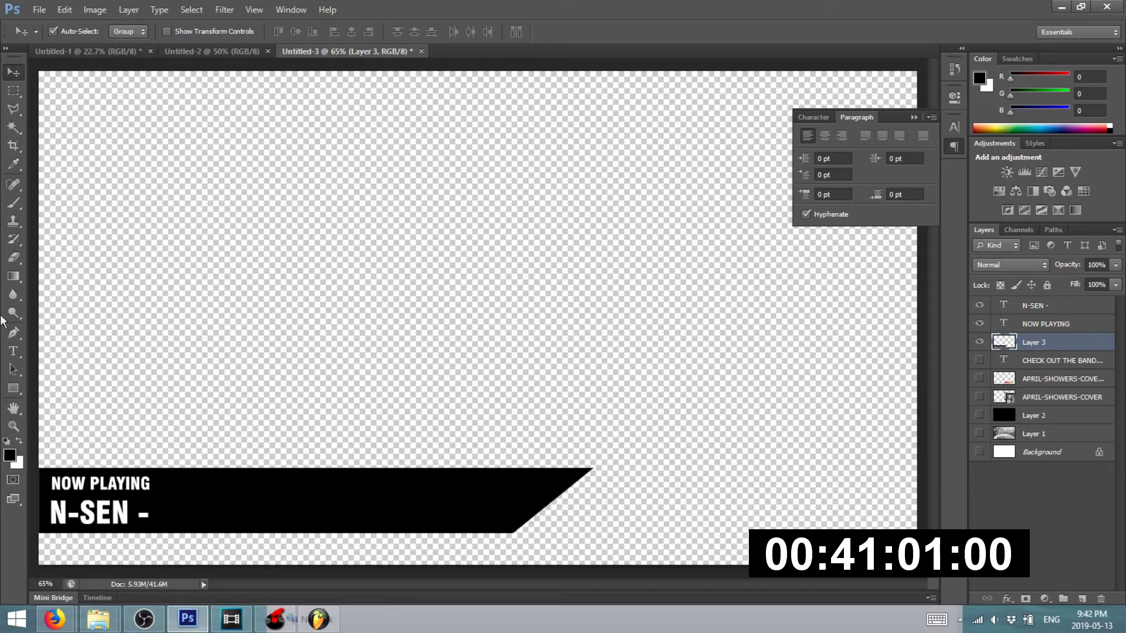
left_click(22, 354)
- Replace the 'N-SEN -' title with 'HBJ - MACHINE FUNK SHOWERS'
left_click_drag(149, 511, 103, 491)
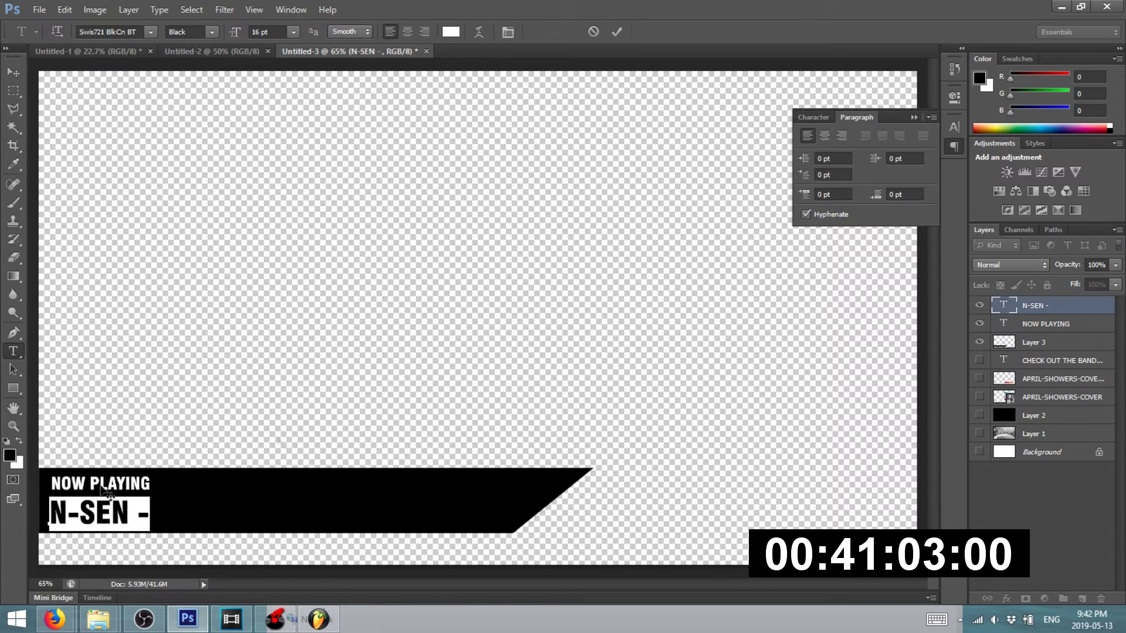
type("HBJ")
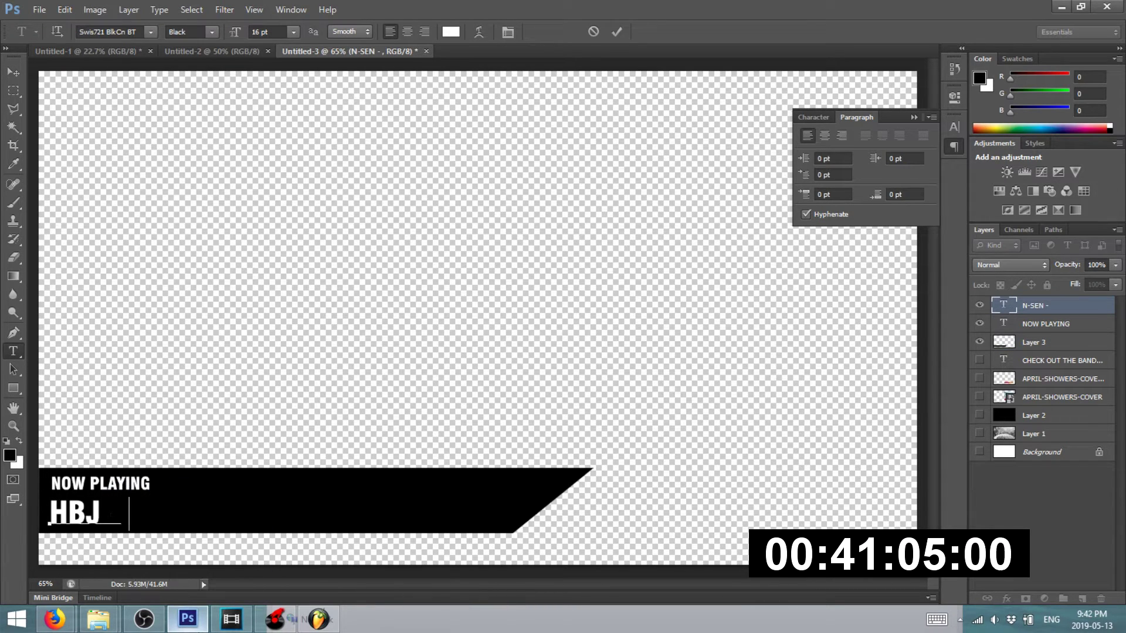
type(" - MACHINE FUNJ")
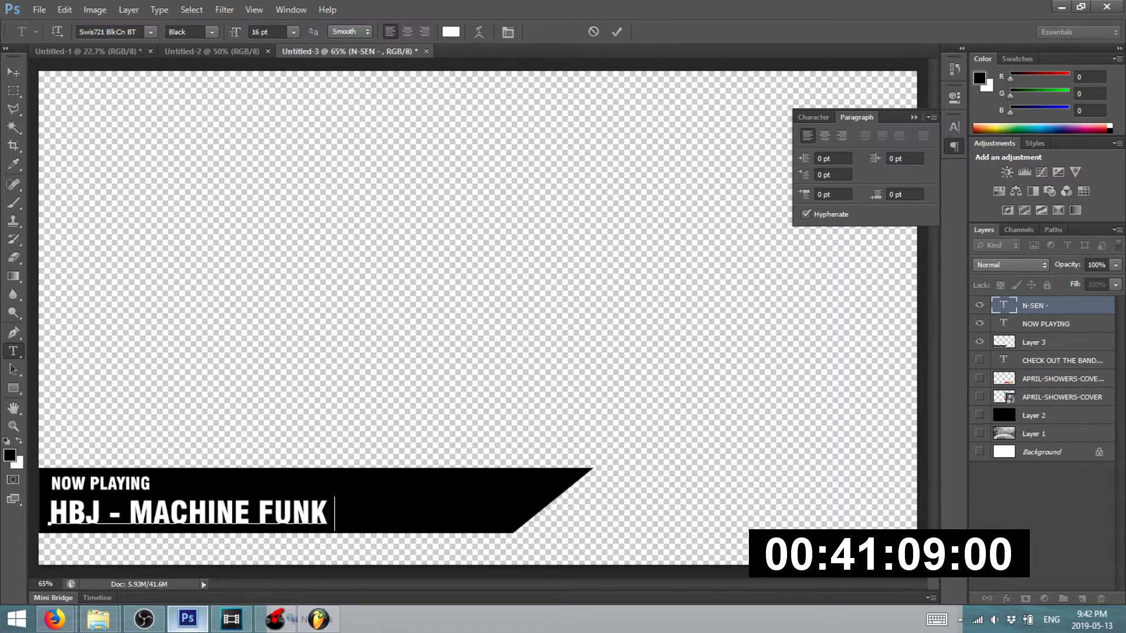
type(" SHIOWE")
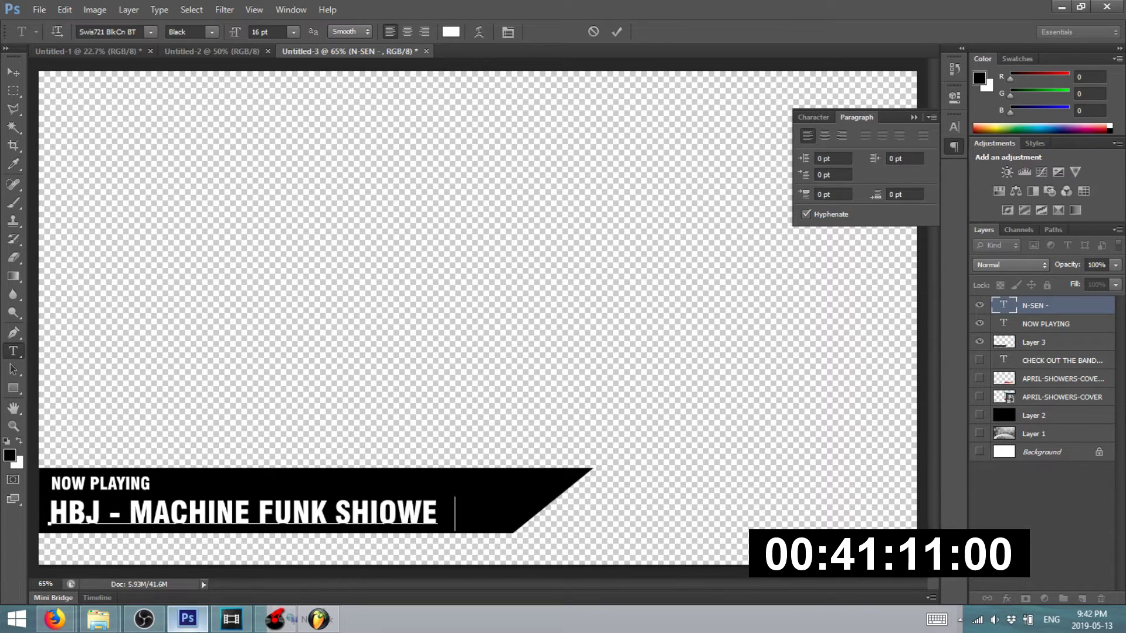
key("BackSpace")
key("BackSpace")
key("BackSpace")
key("BackSpace")
key("BackSpace")
key("BackSpace")
type("O")
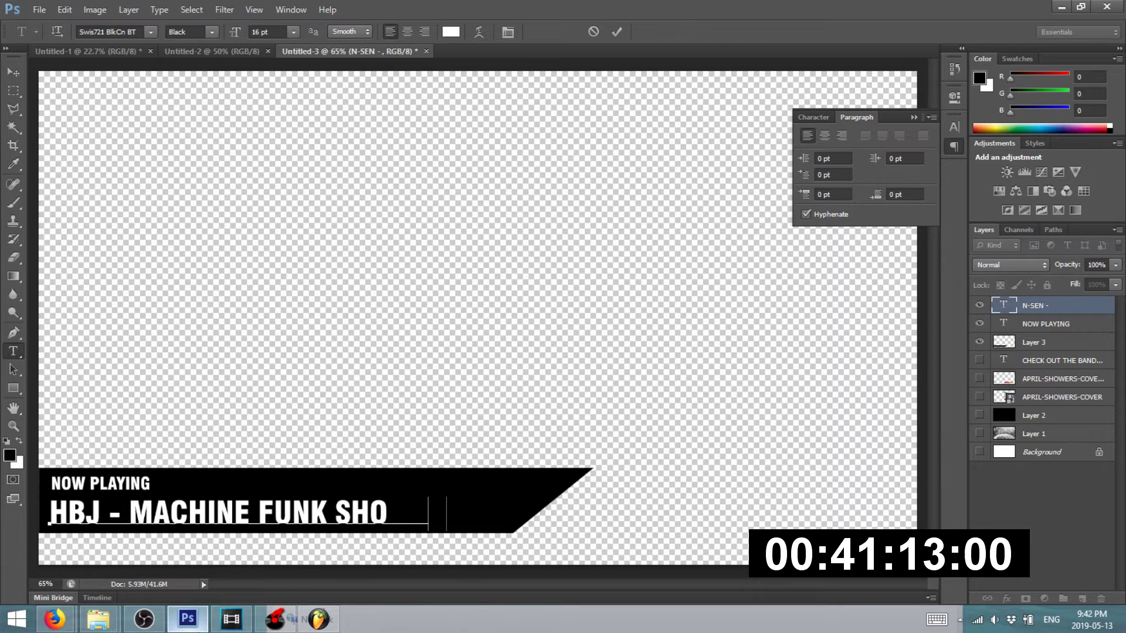
type("WERS")
left_click(14, 71)
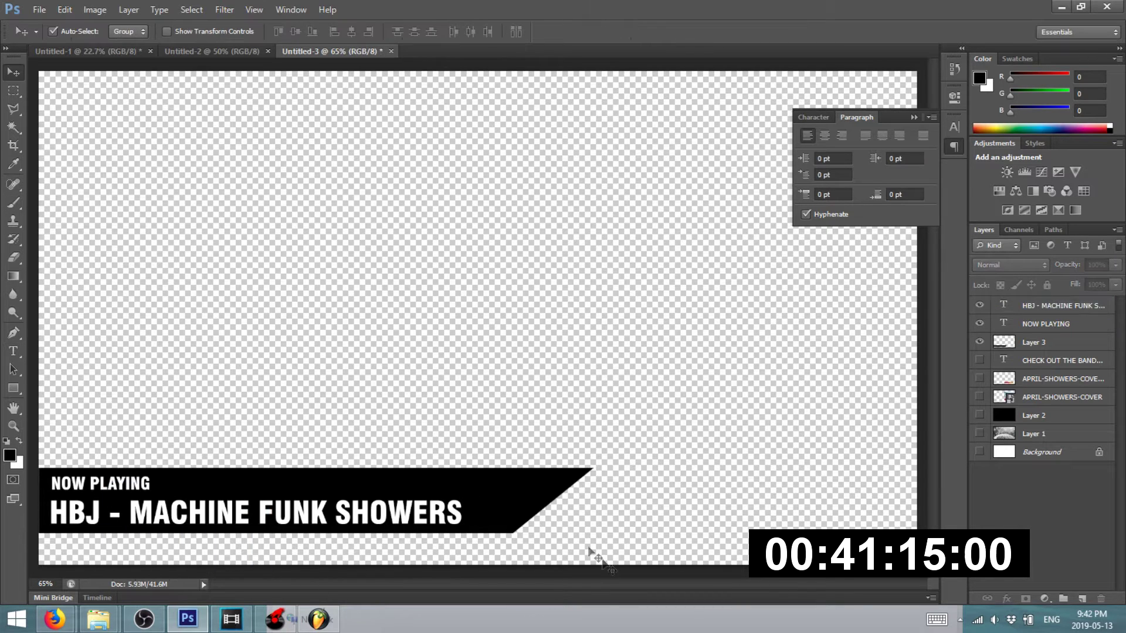
- Set the black banner layer, Layer 3, to 75% opacity
left_click(520, 498)
left_click(1115, 265)
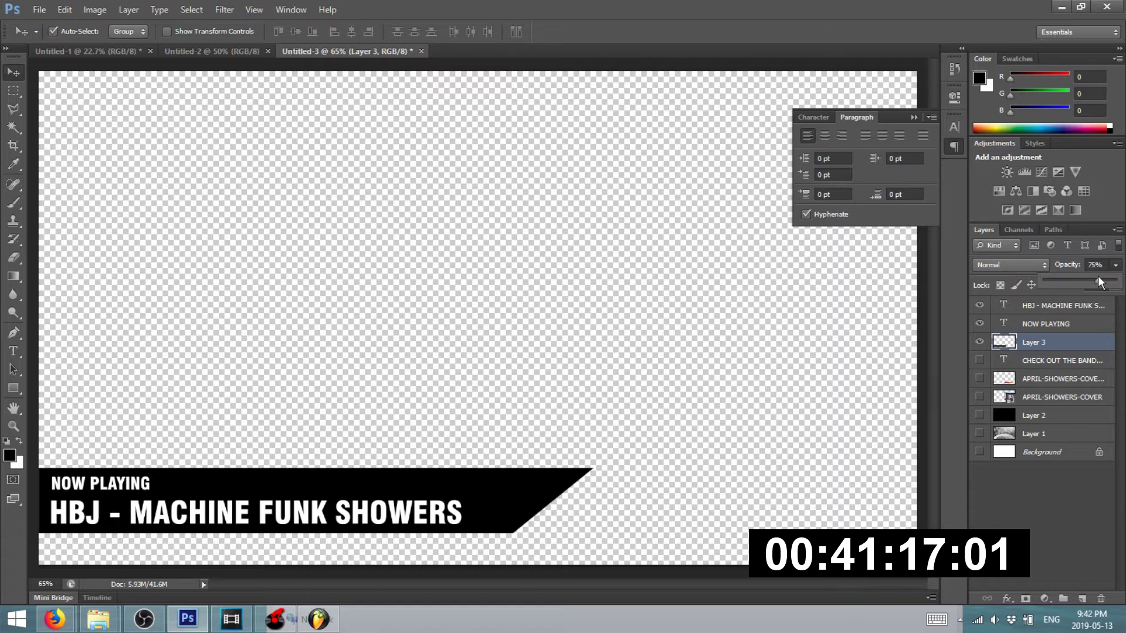
left_click_drag(1116, 281, 1102, 283)
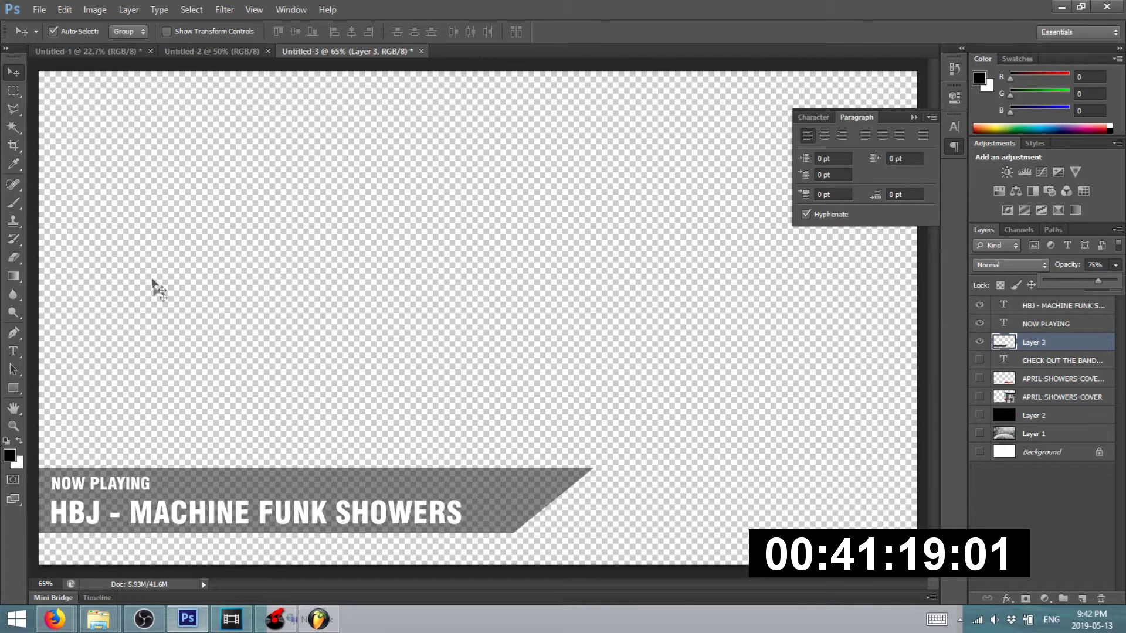
left_click(164, 301)
left_click(38, 9)
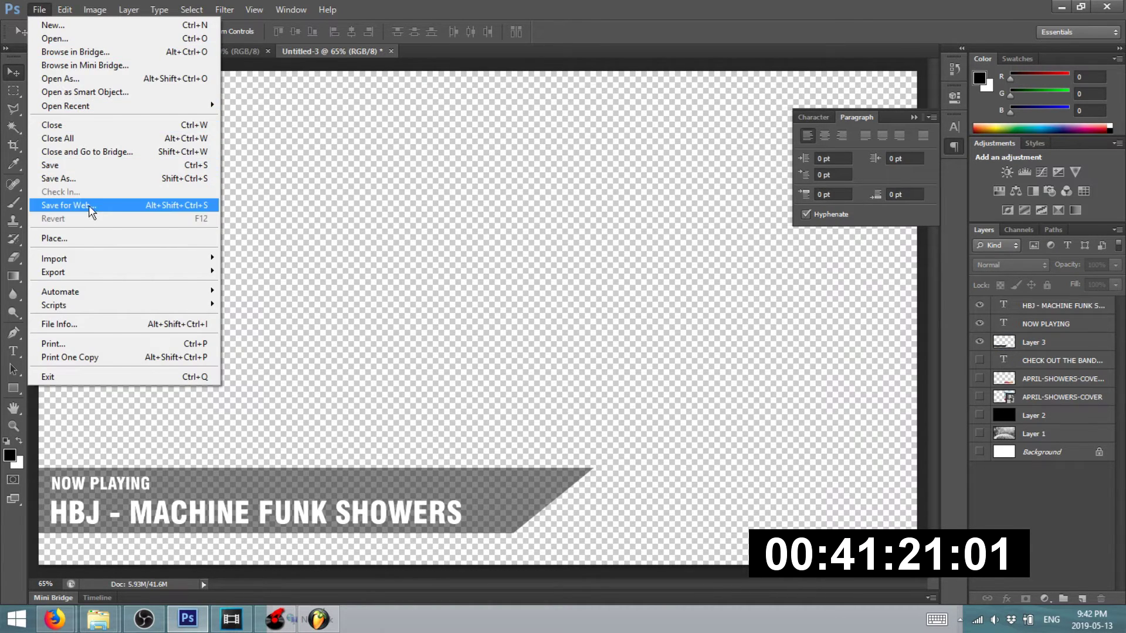
- Save the lower third for web as T-2
left_click(93, 205)
left_click(661, 547)
type("T")
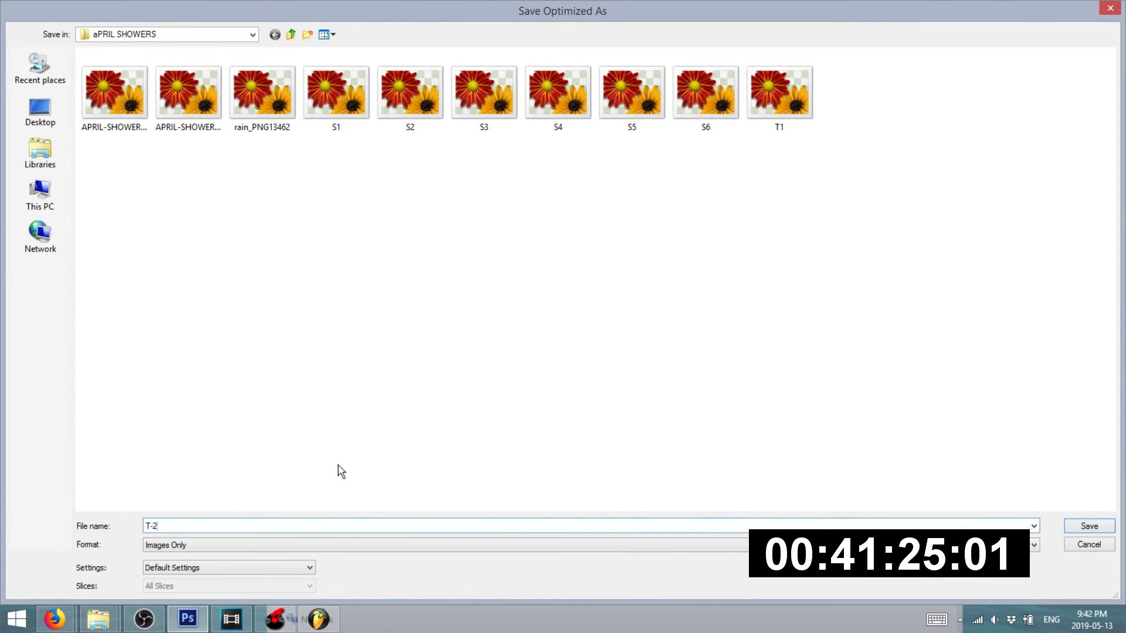
type("-2")
key("Return")
- Drag T-2 from the aPRIL SHOWERS folder onto the Vegas top track
mouse_move(99, 619)
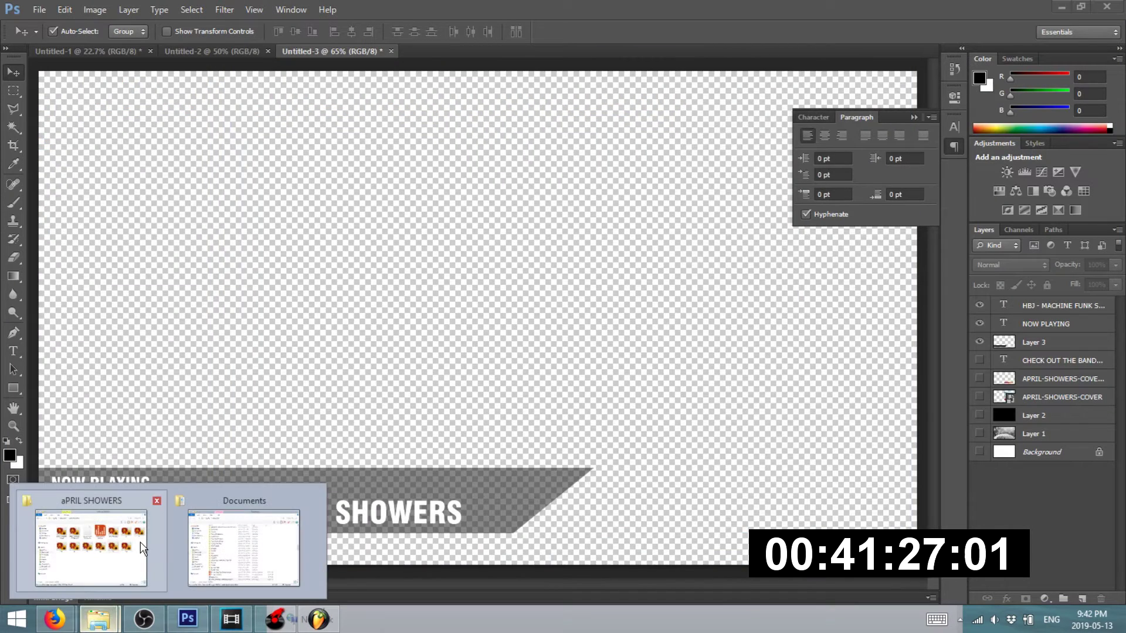
left_click(143, 548)
left_click_drag(824, 445, 194, 389)
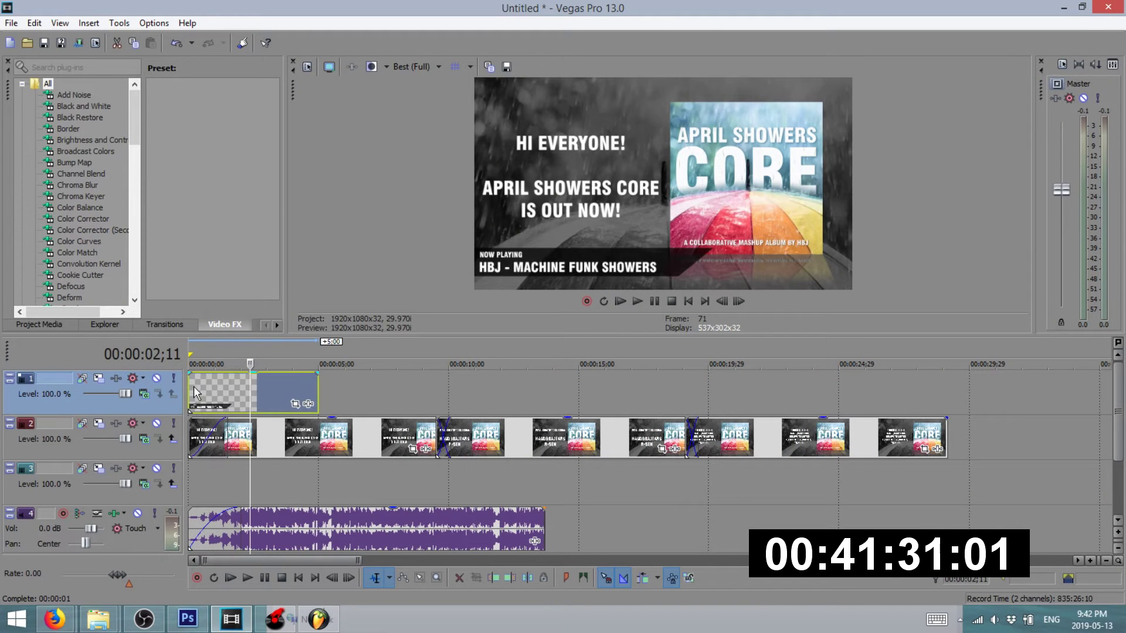
- Give the overlay clip a 00:00:01;15 fade-in and preview it from the start
left_click(197, 353)
key("space")
left_click_drag(195, 378, 228, 396)
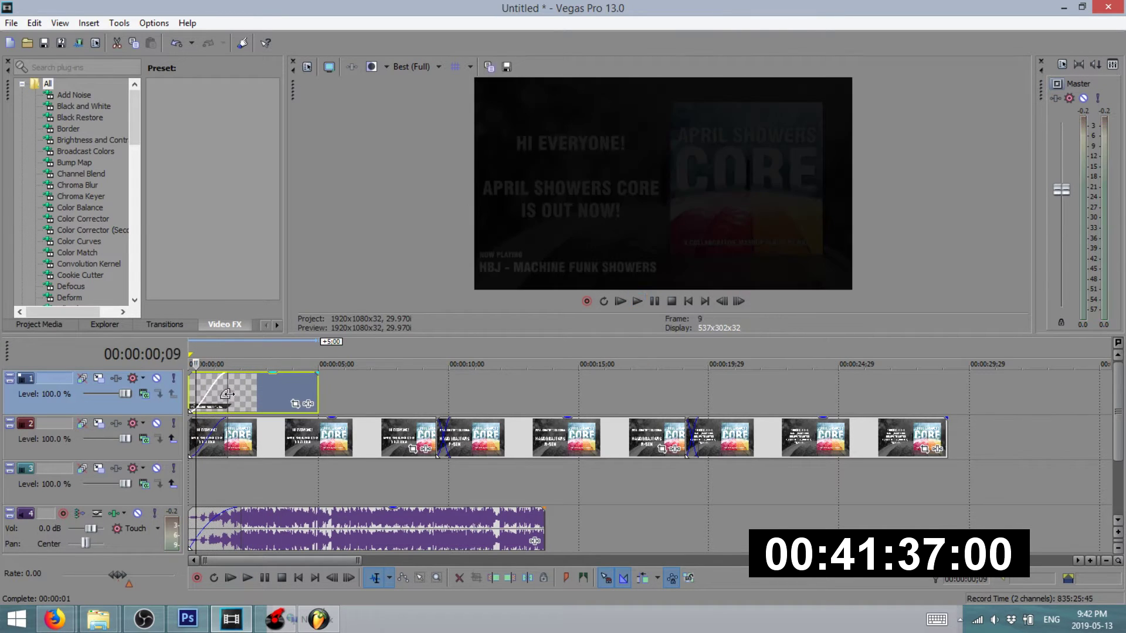
key("space")
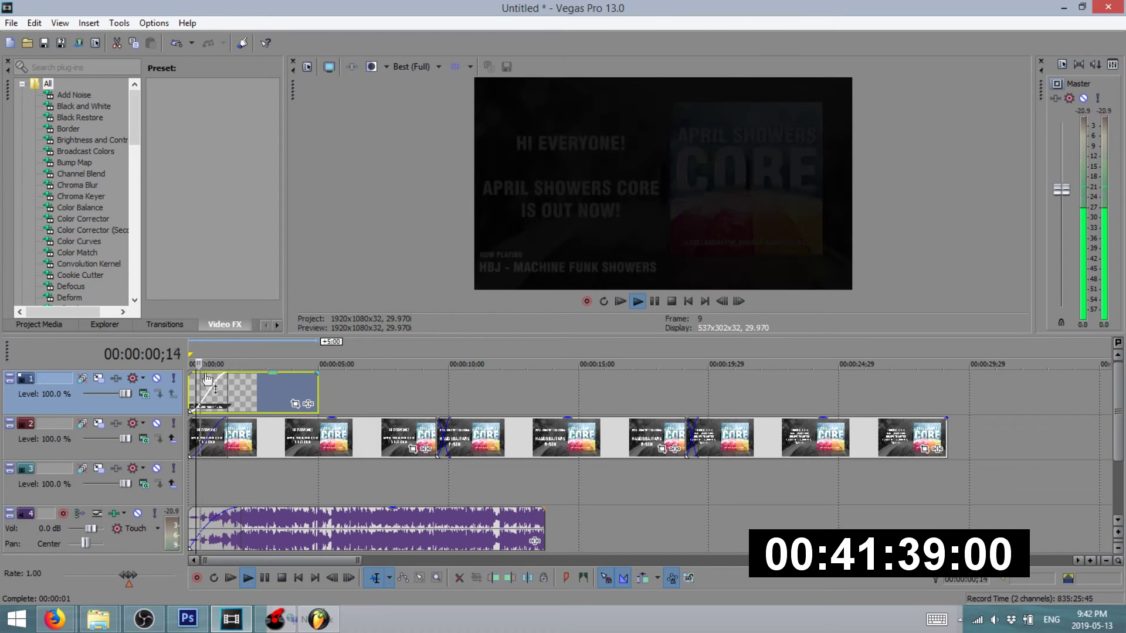
- Stretch the Now Playing lower-third to the music's end and check it in playback
left_click(191, 354)
key("space")
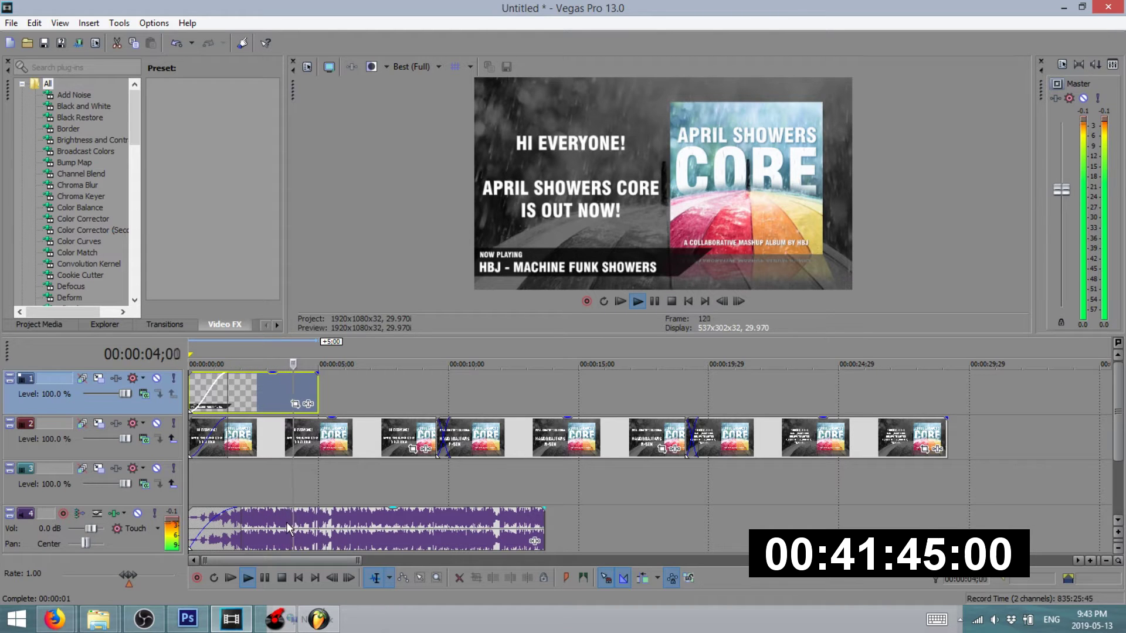
left_click_drag(317, 399, 544, 400)
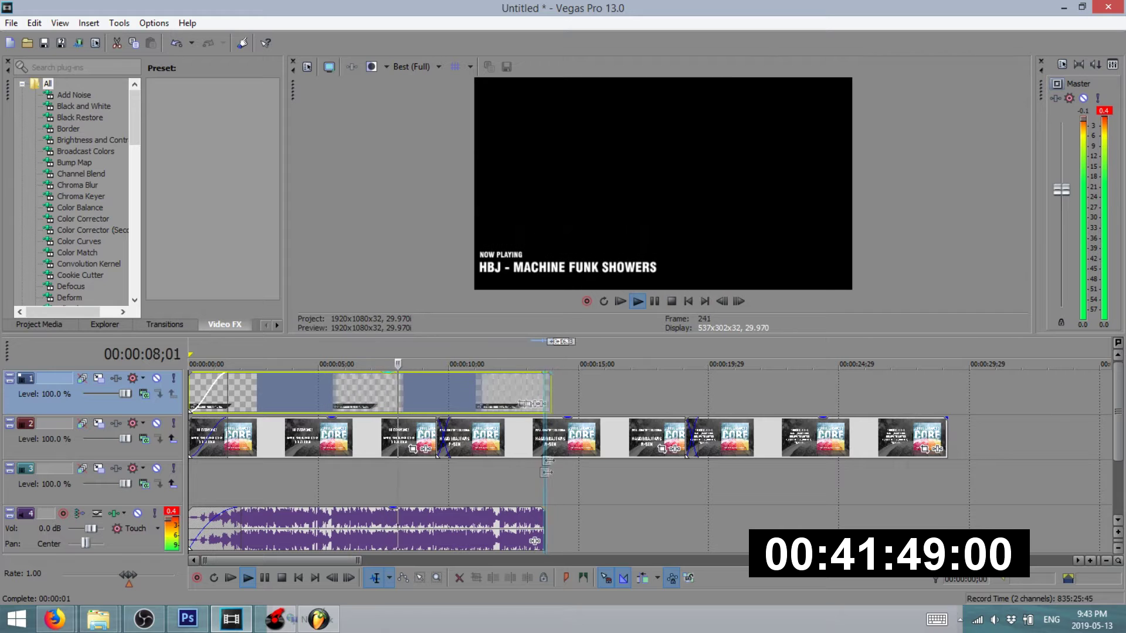
key("space")
left_click(594, 484)
left_click(158, 623)
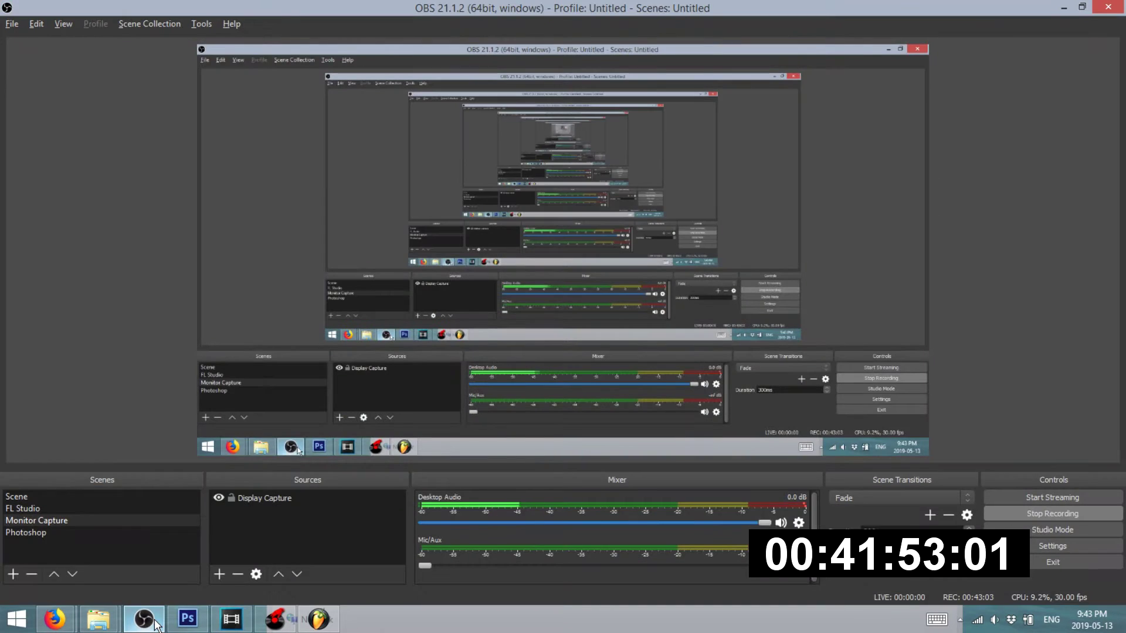
- Return to Vegas Pro and Save As the project under the name MACHINE FUNK
left_click(153, 621)
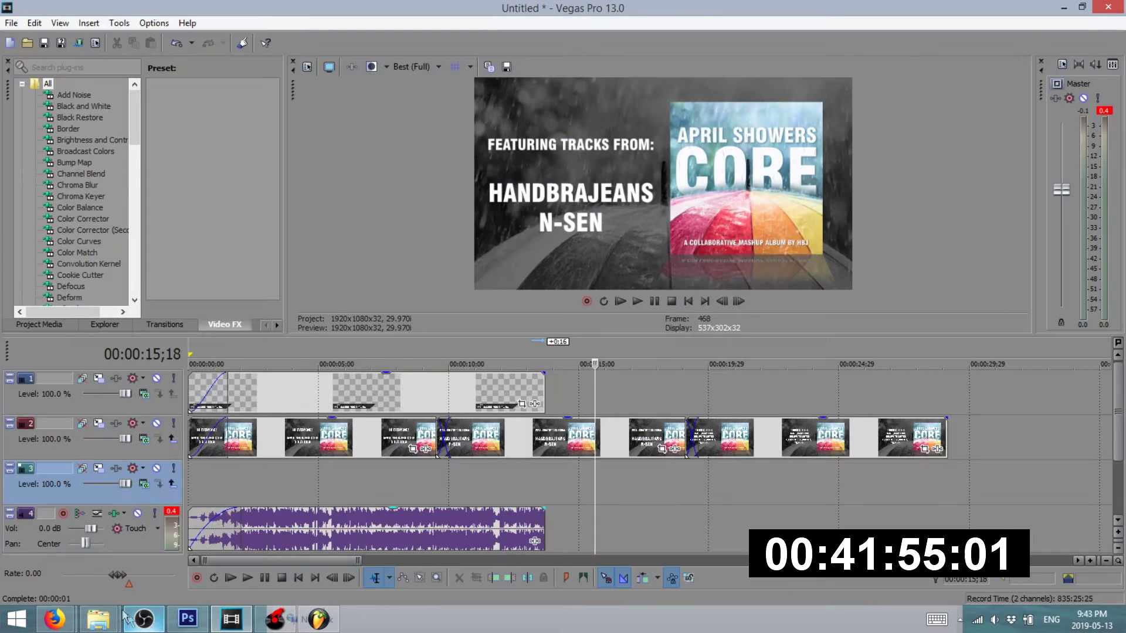
mouse_move(55, 620)
left_click(87, 559)
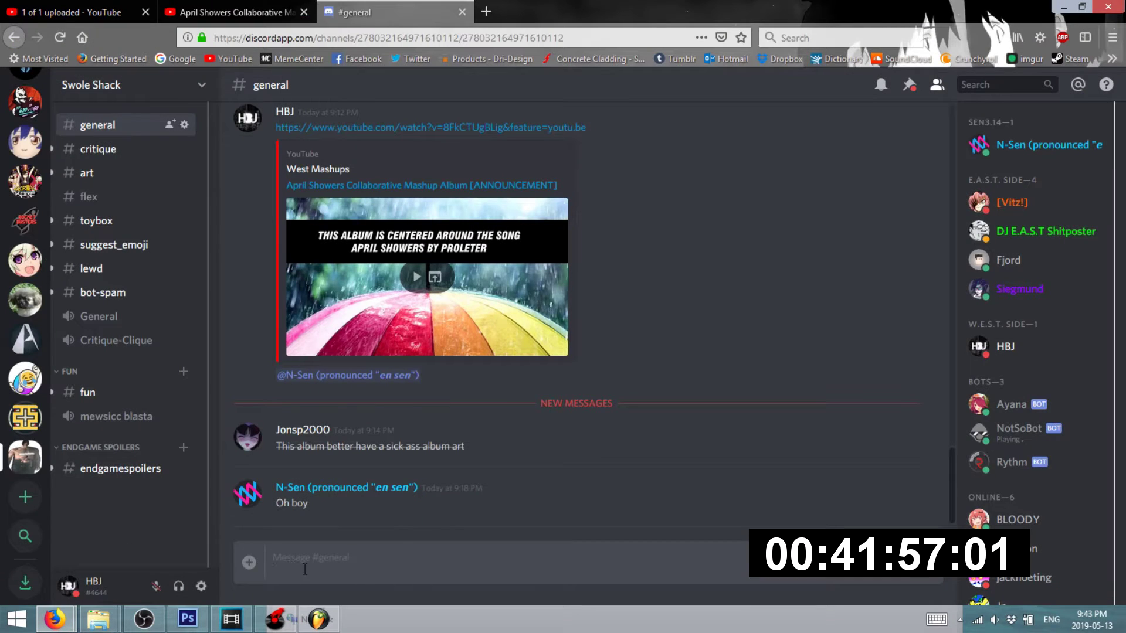
left_click(1064, 7)
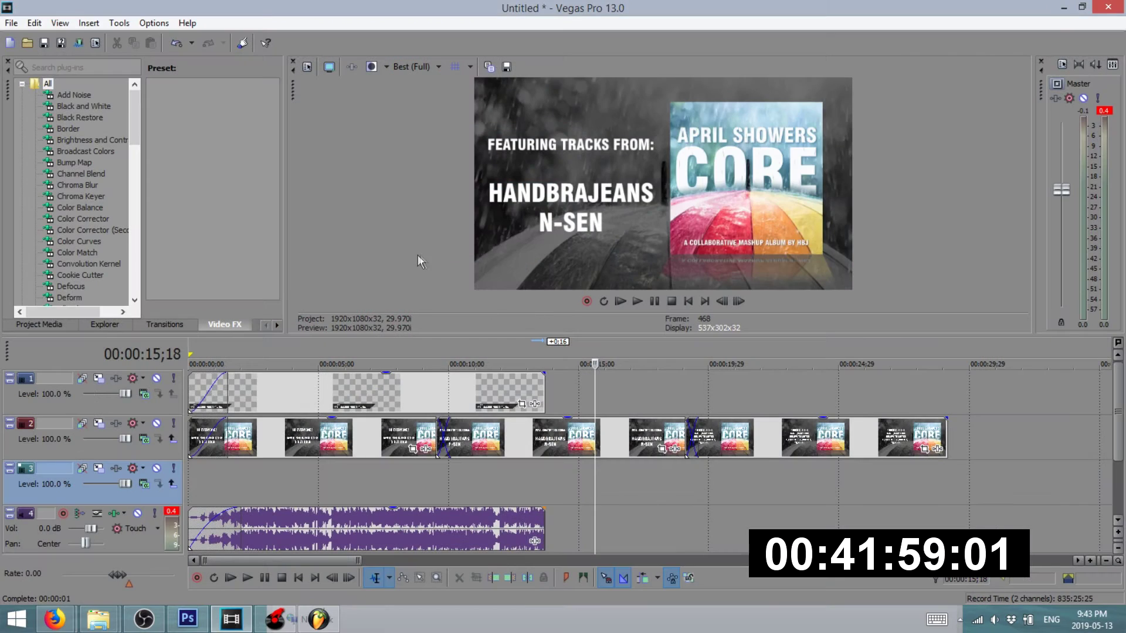
left_click(11, 23)
left_click(41, 92)
type("MACHINE FUNK")
key("Return")
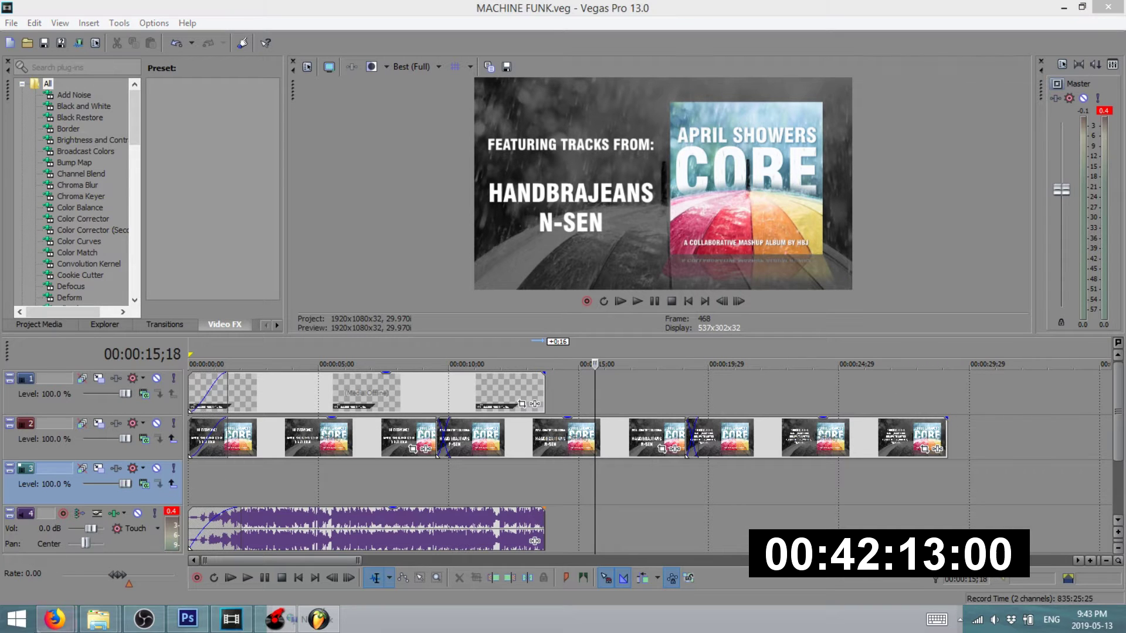
- Look over the YouTube tabs, then open the Bandcamp 'Editing HandBraJeans' track tab
mouse_move(72, 615)
left_click(80, 554)
left_click(235, 12)
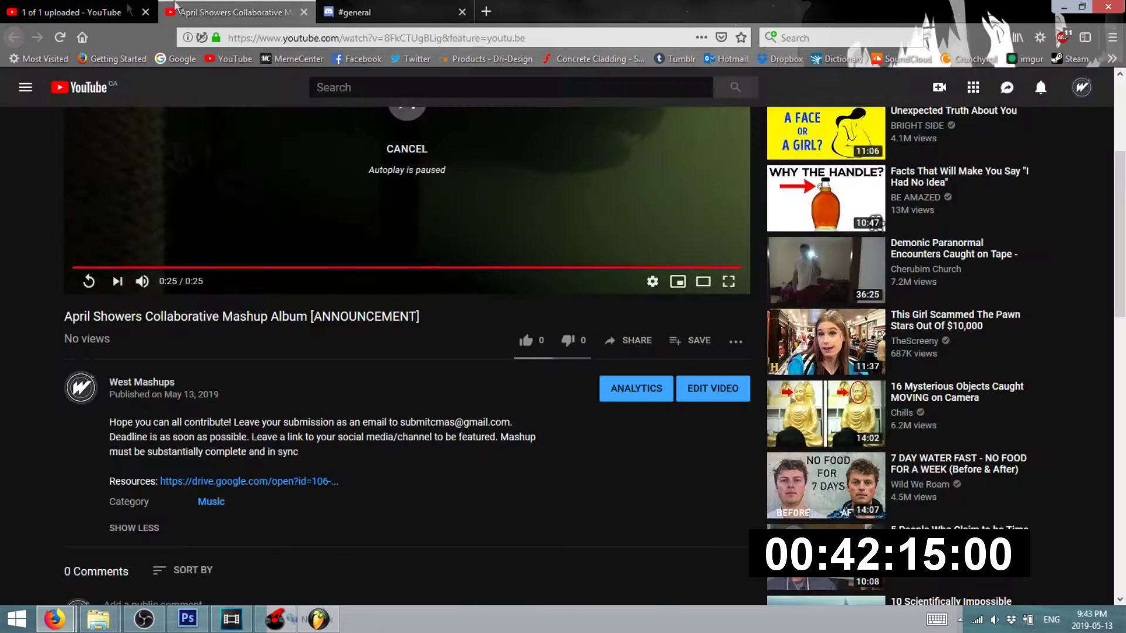
left_click(117, 11)
mouse_move(55, 619)
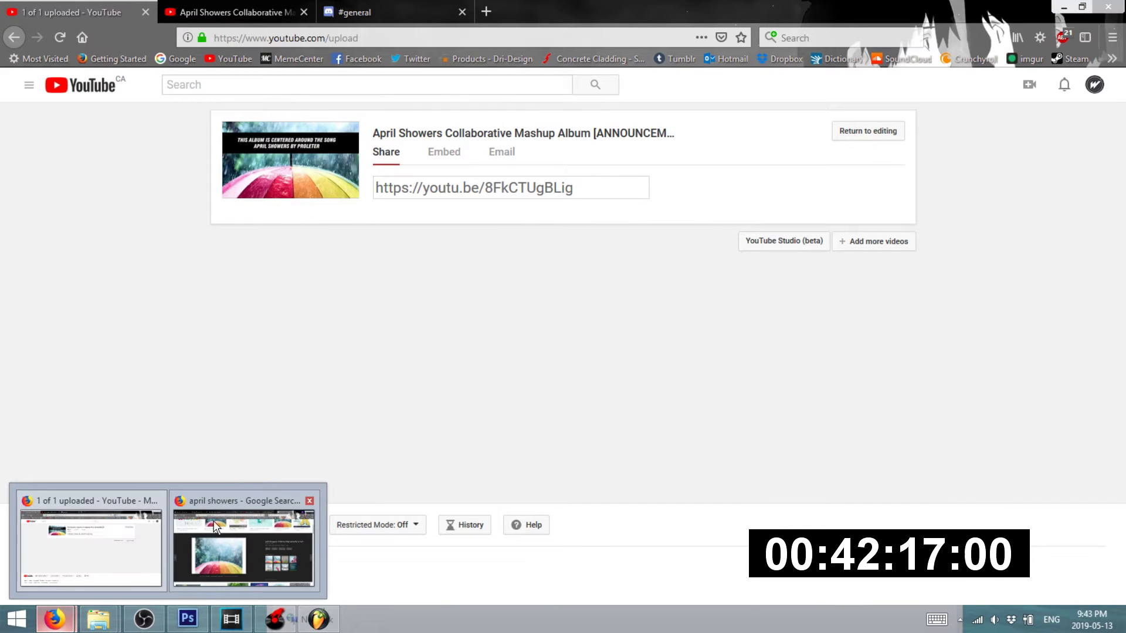
left_click(255, 537)
left_click(346, 12)
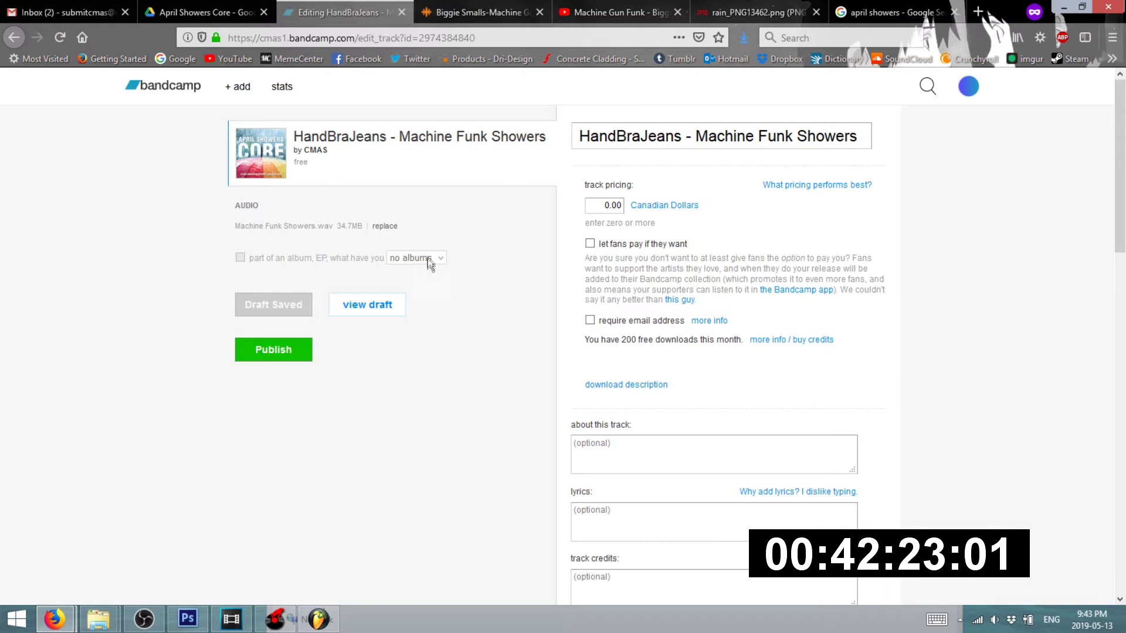
- Scroll through the Bandcamp edit-track page to review the track's settings
scroll(657, 224, "down", 12)
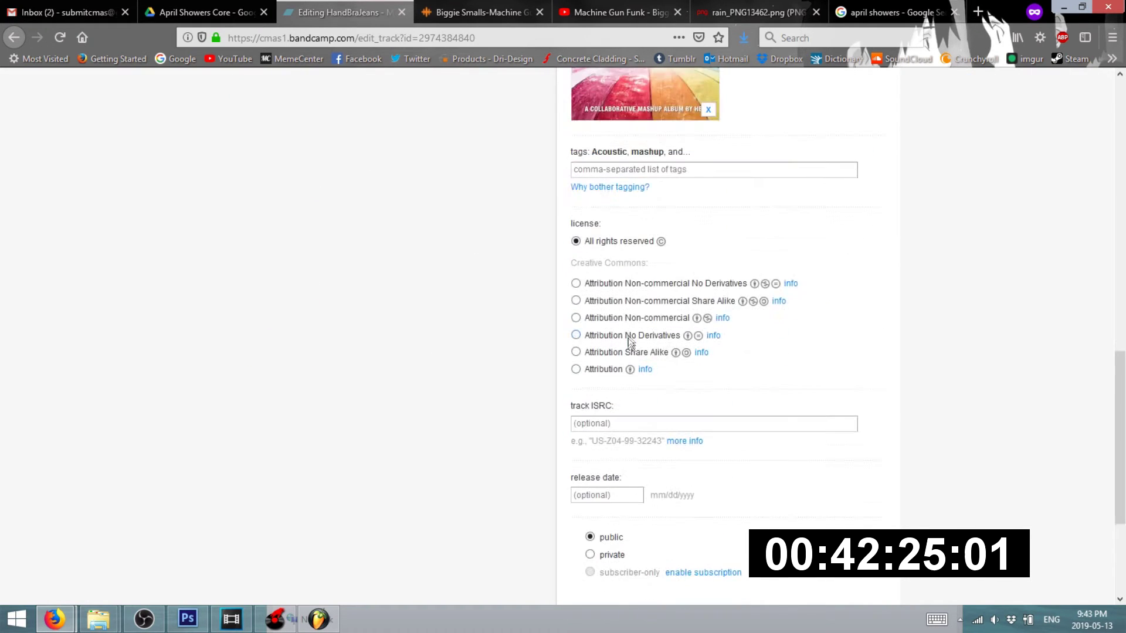
scroll(627, 352, "up", 6)
scroll(630, 371, "up", 10)
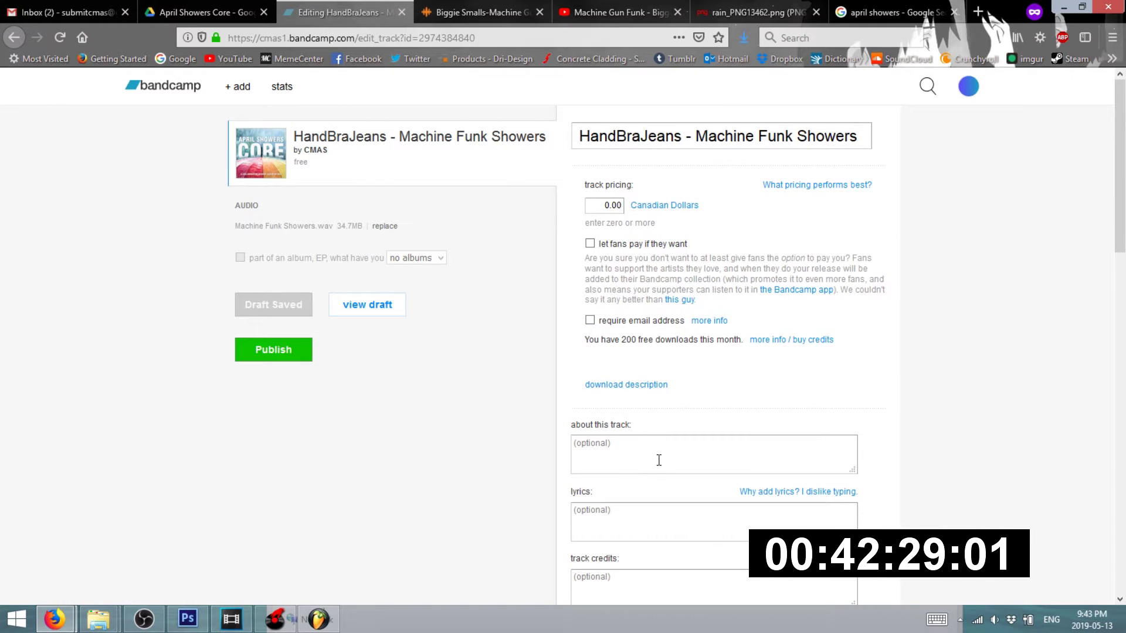
scroll(659, 459, "down", 3)
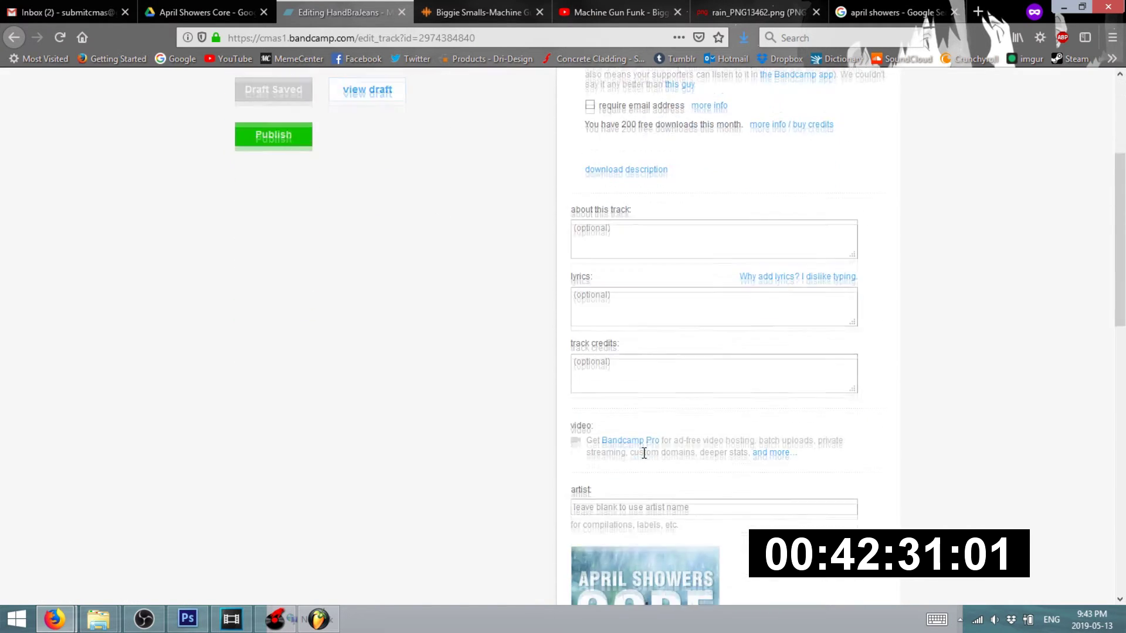
scroll(629, 385, "down", 3)
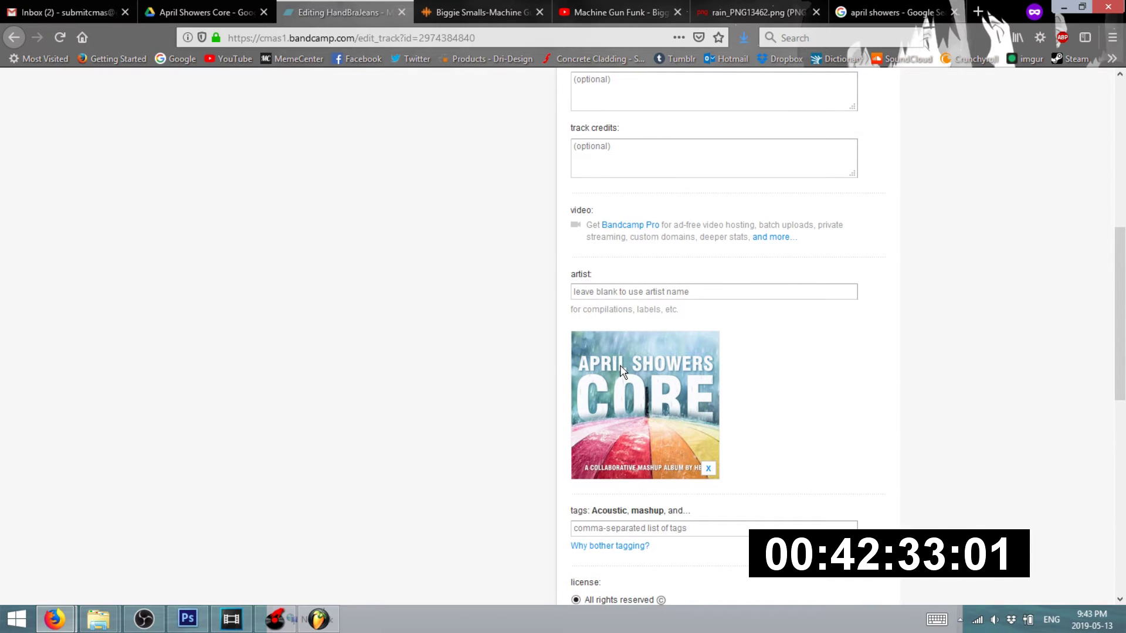
scroll(626, 384, "down", 2)
scroll(613, 366, "down", 4)
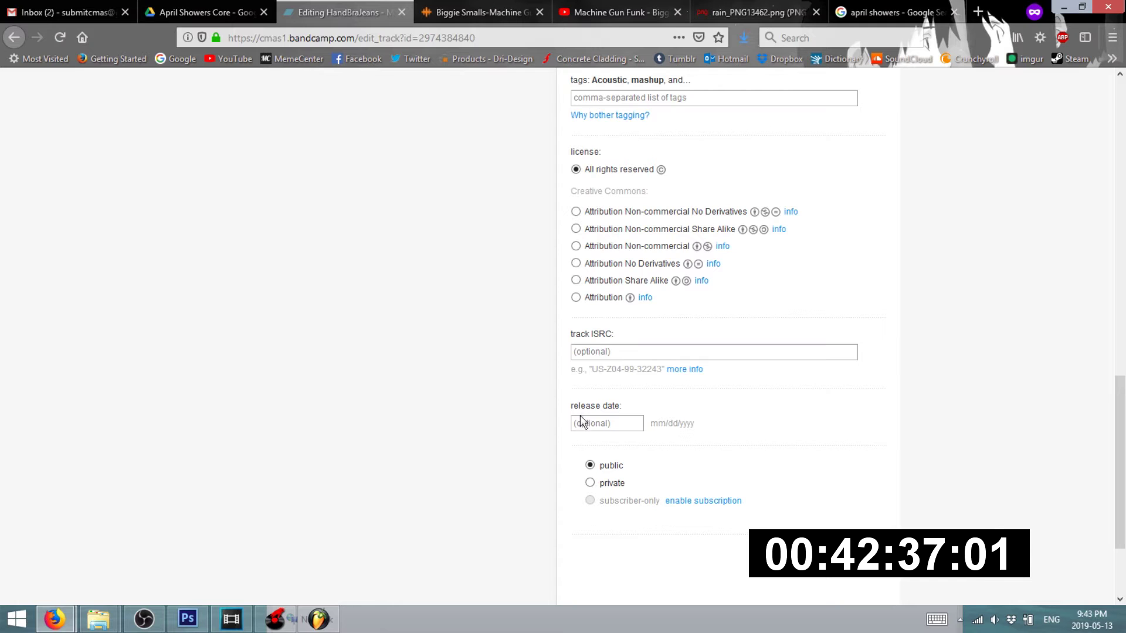
scroll(572, 437, "up", 15)
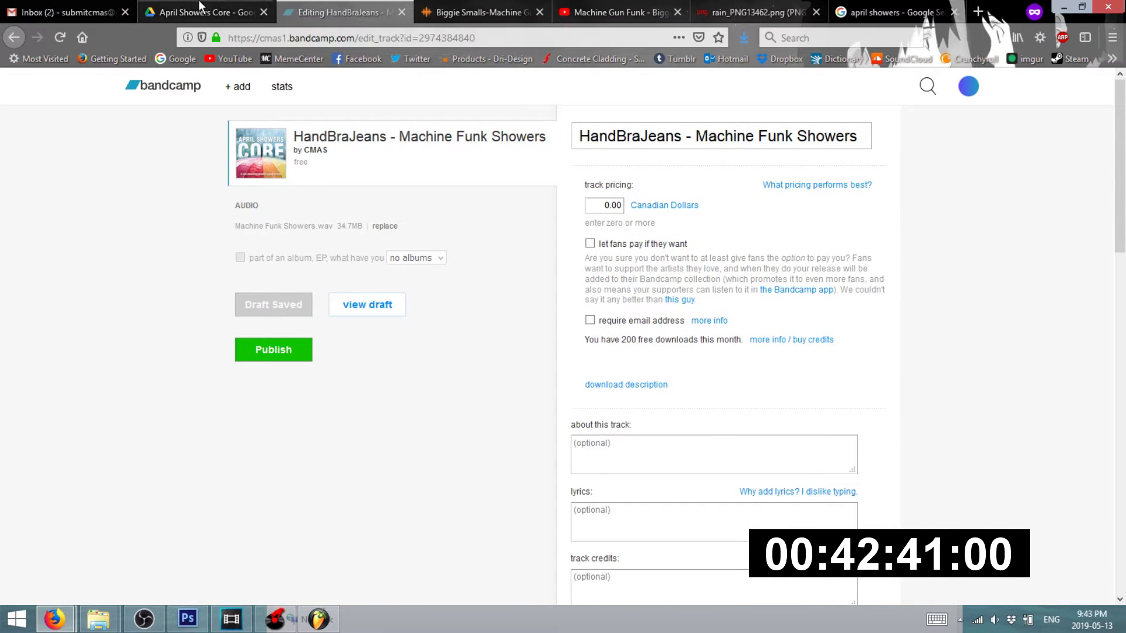
- Close the Documents folder window and switch to the Gmail inbox
left_click(99, 620)
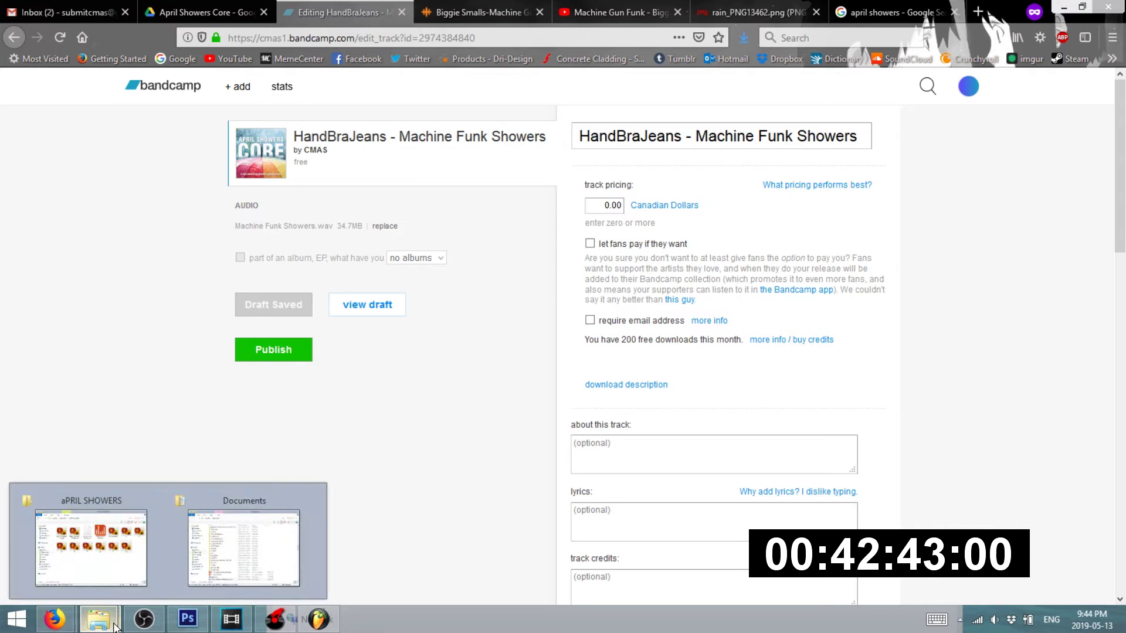
left_click(310, 502)
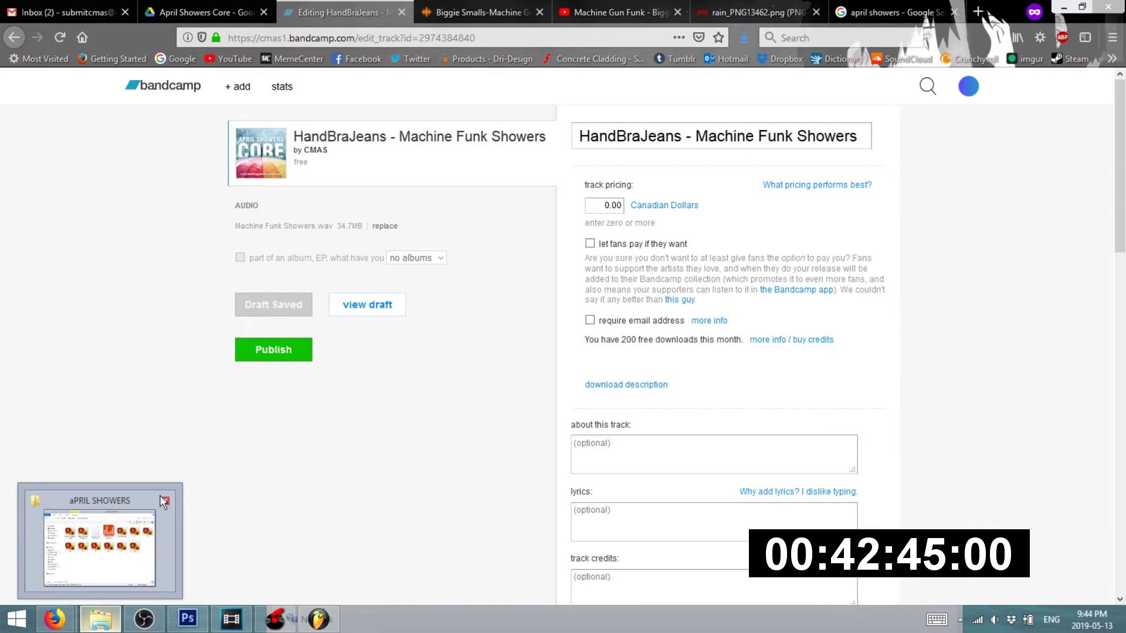
left_click(44, 5)
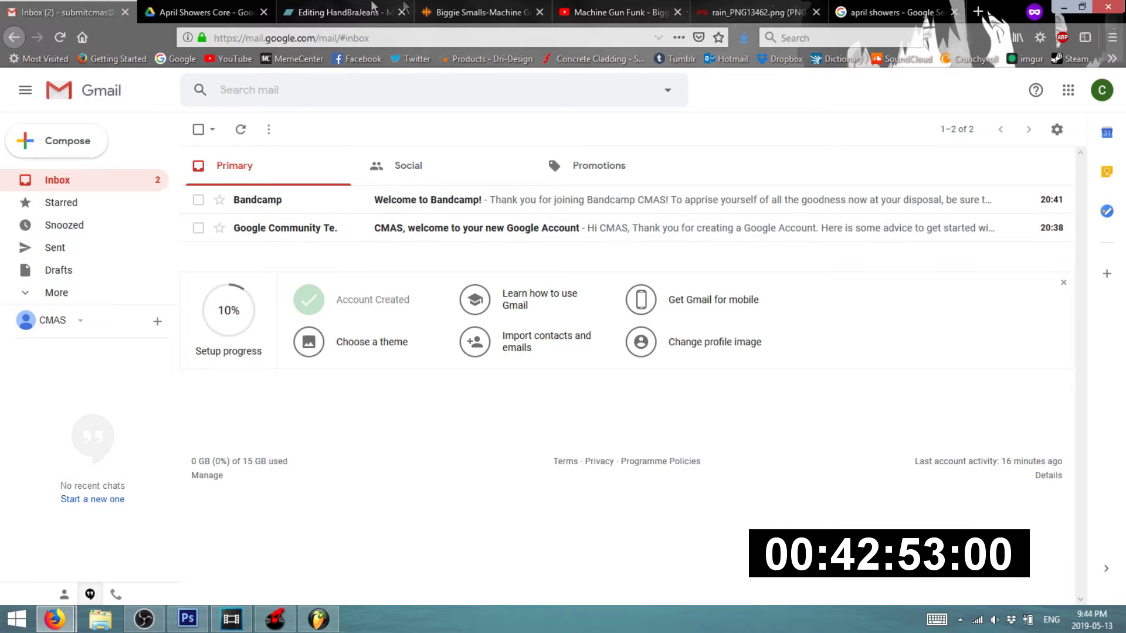
- Check the Machine Gun Funk video and YouTube account menu, then bring up the upload window
left_click(616, 11)
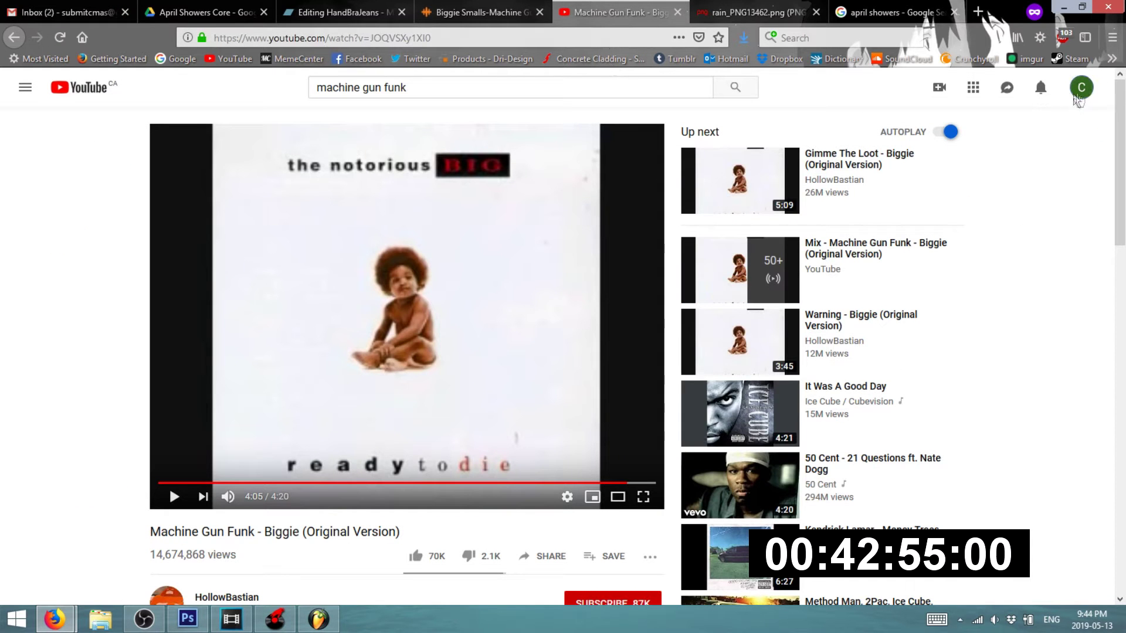
left_click(1080, 91)
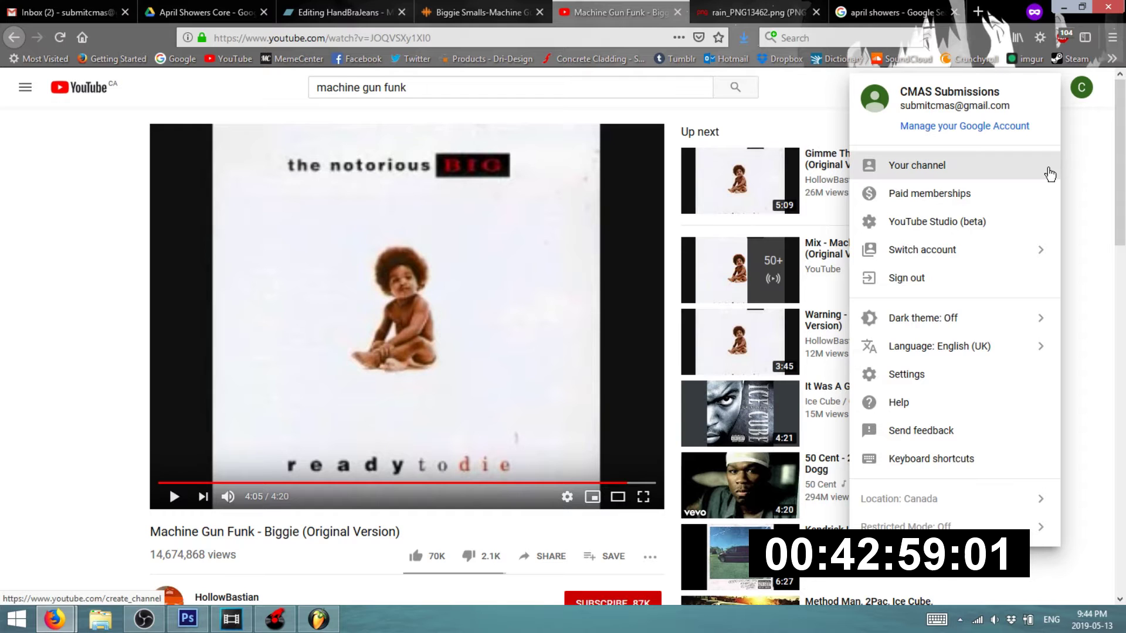
left_click(64, 557)
left_click(56, 617)
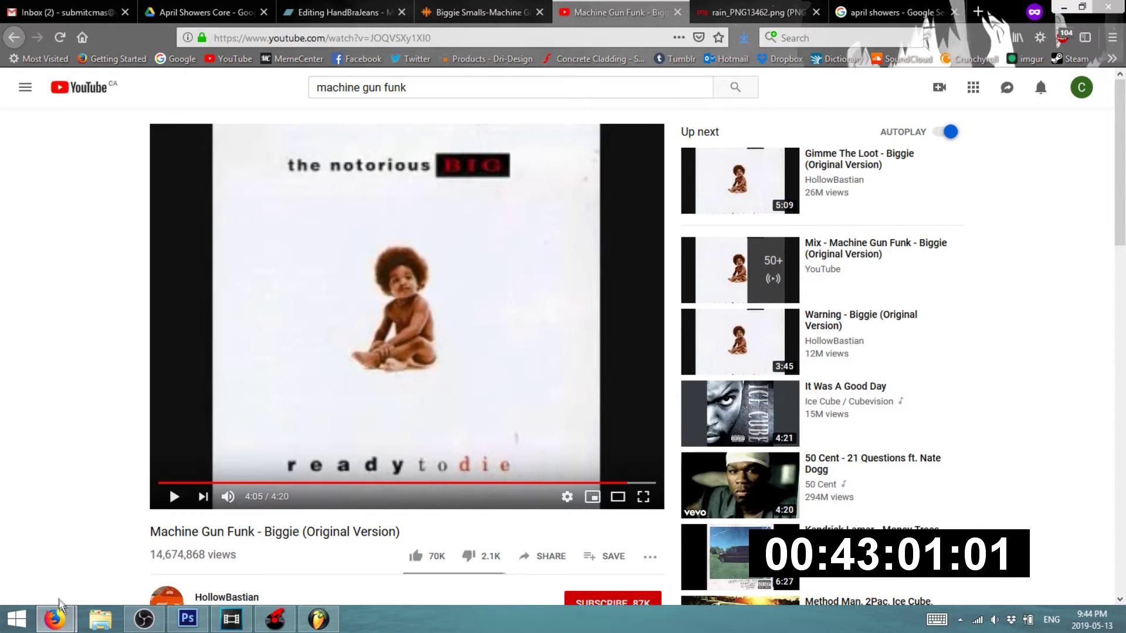
left_click(95, 540)
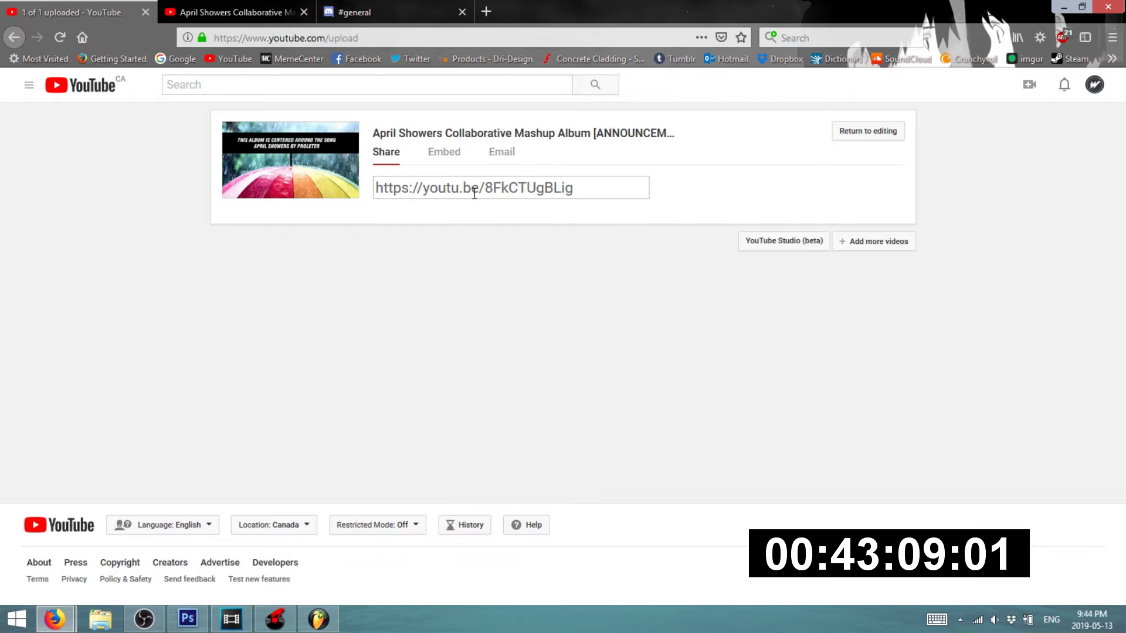
- Open the April Showers announcement video in its new tab and play it
left_click(550, 142)
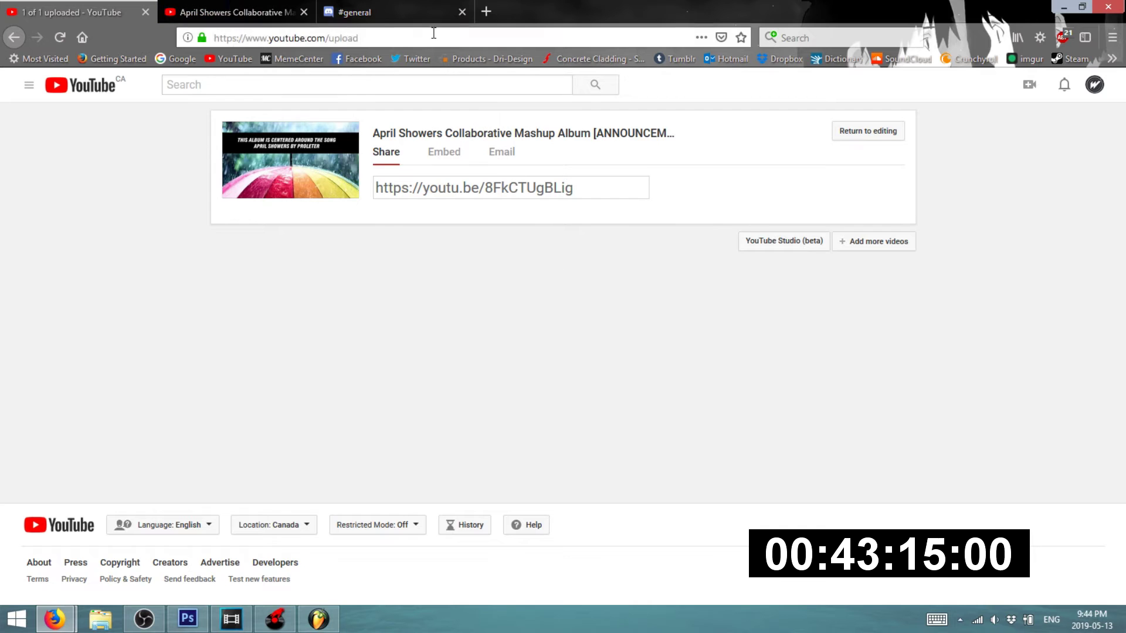
left_click(248, 18)
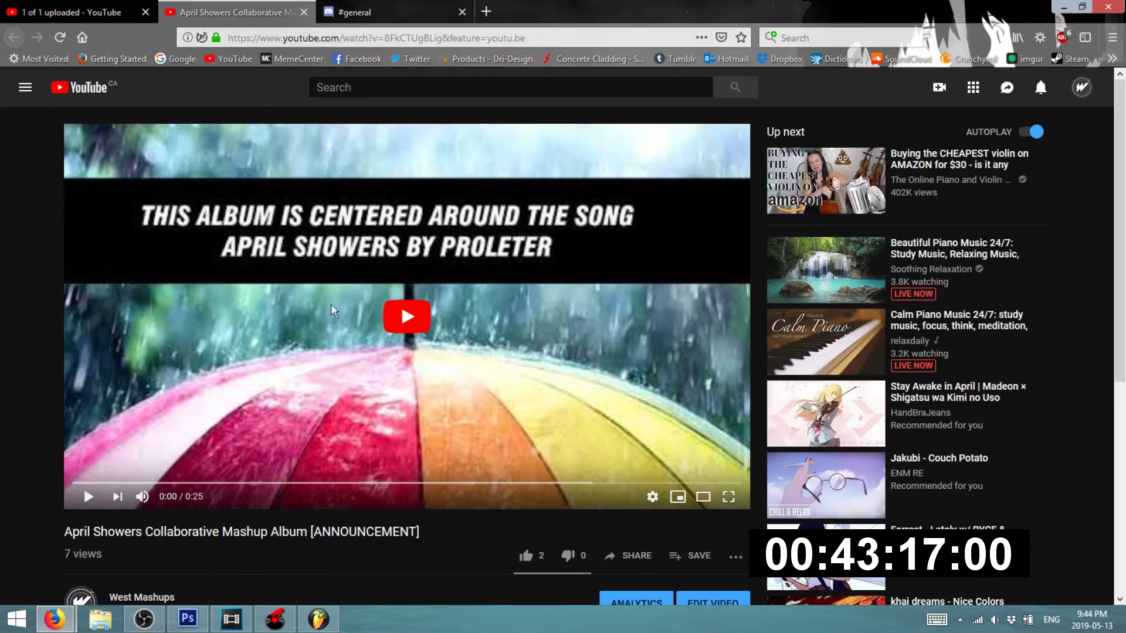
left_click(406, 332)
scroll(406, 332, "down", 5)
scroll(406, 332, "up", 5)
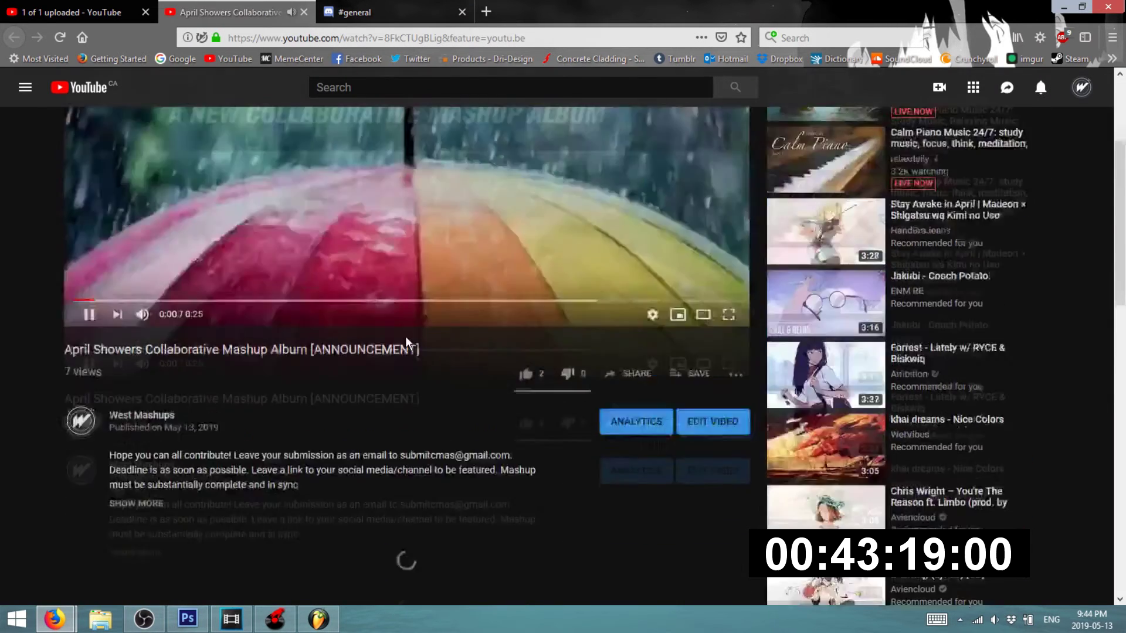
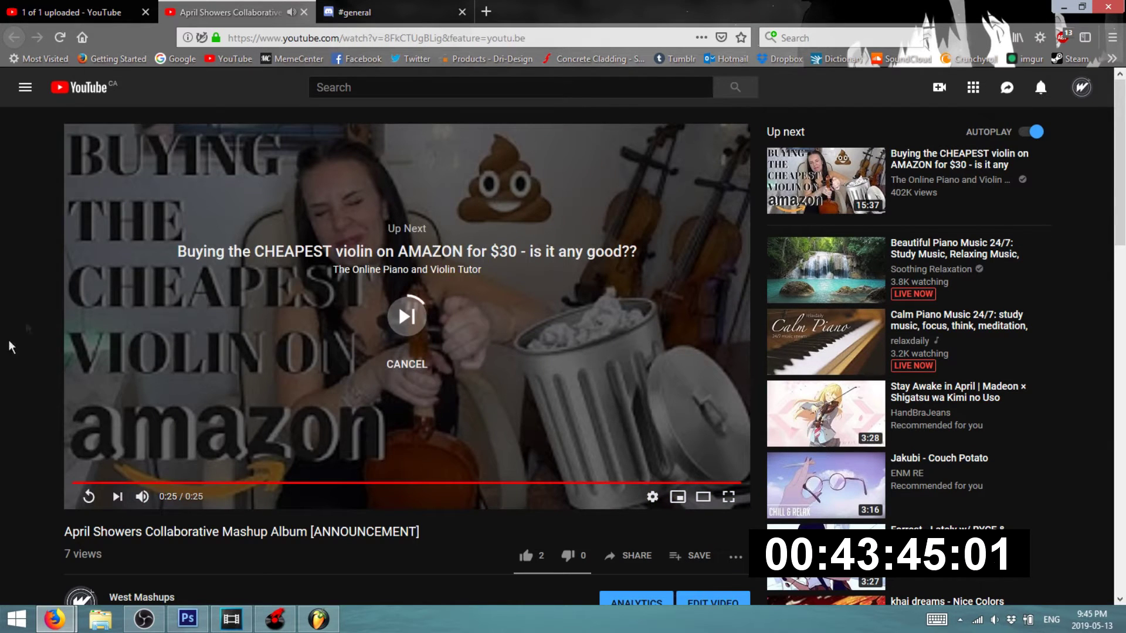
- Replay the April Showers announcement, then play MACHINE FUNK.veg in Vegas from the start
left_click(90, 496)
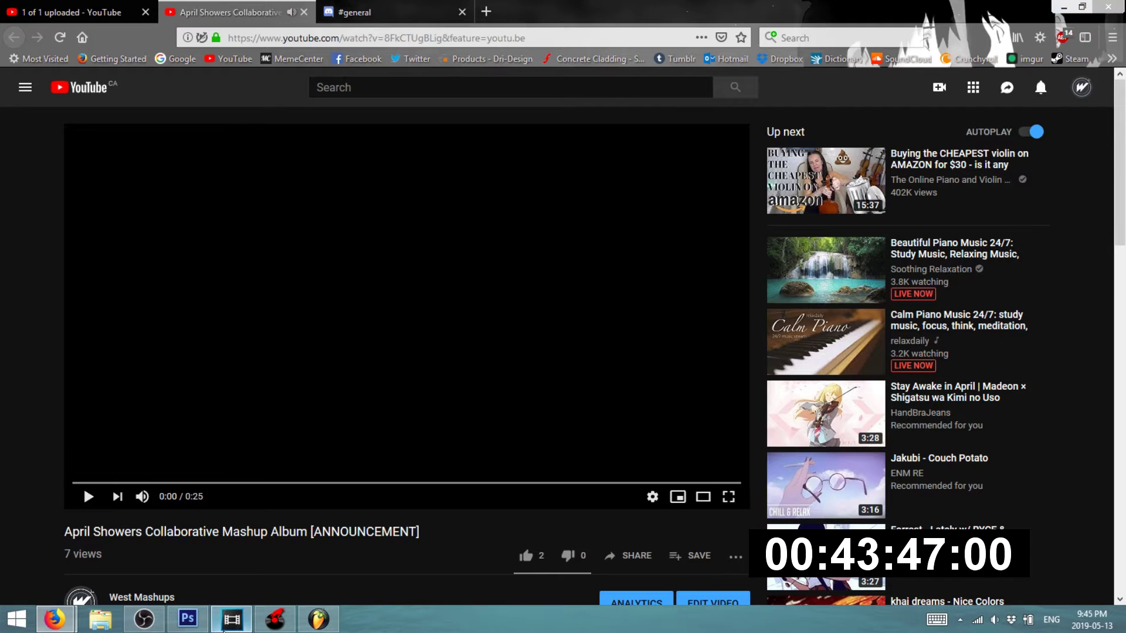
left_click(231, 618)
left_click(192, 346)
key("space")
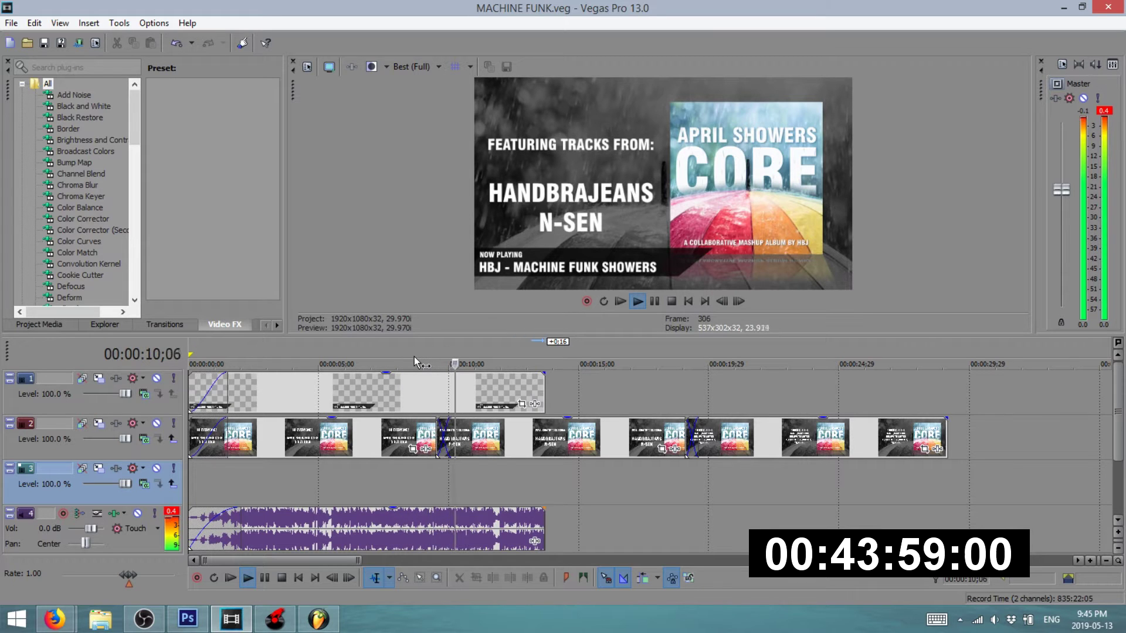
- Slide the three later title slides on track 2 earlier to lengthen their crossfades
key("space")
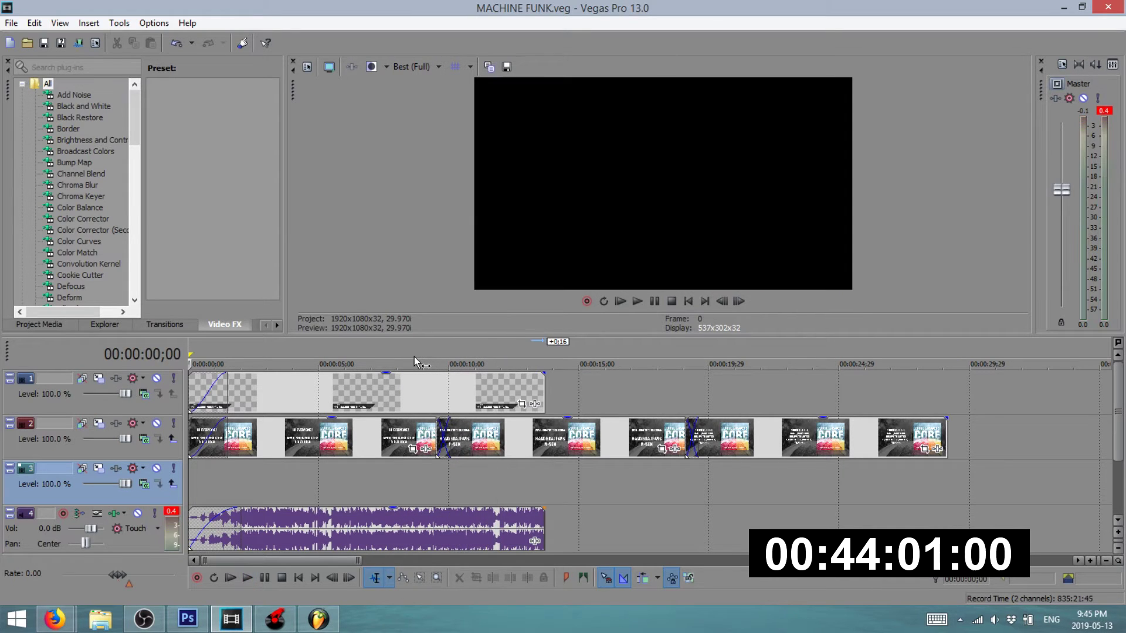
left_click_drag(438, 434, 421, 435)
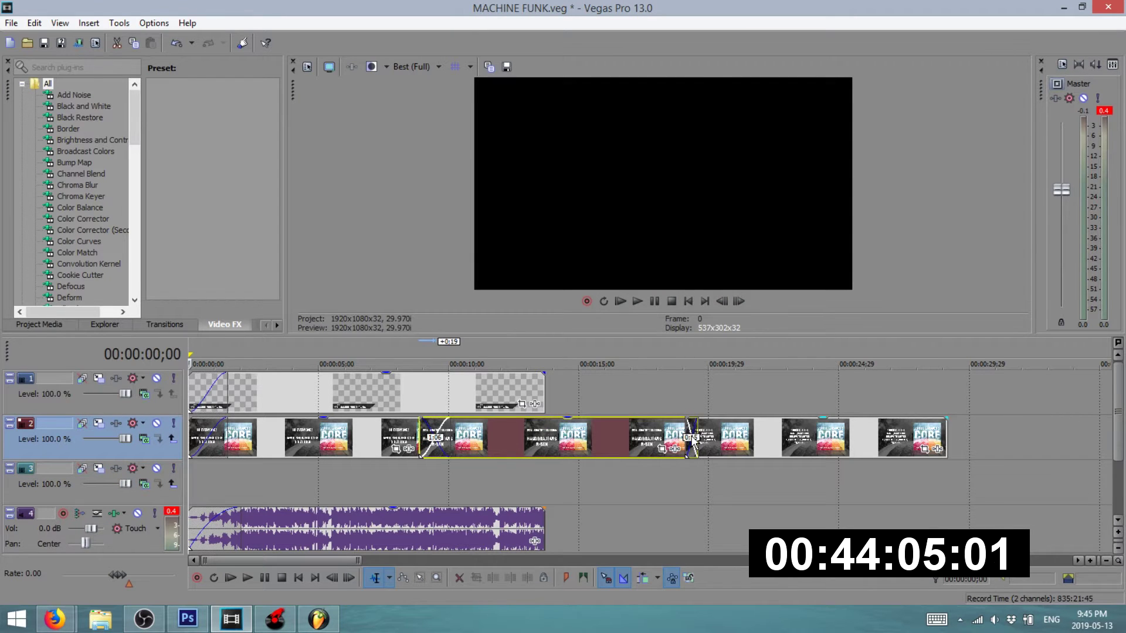
left_click_drag(688, 430, 670, 434)
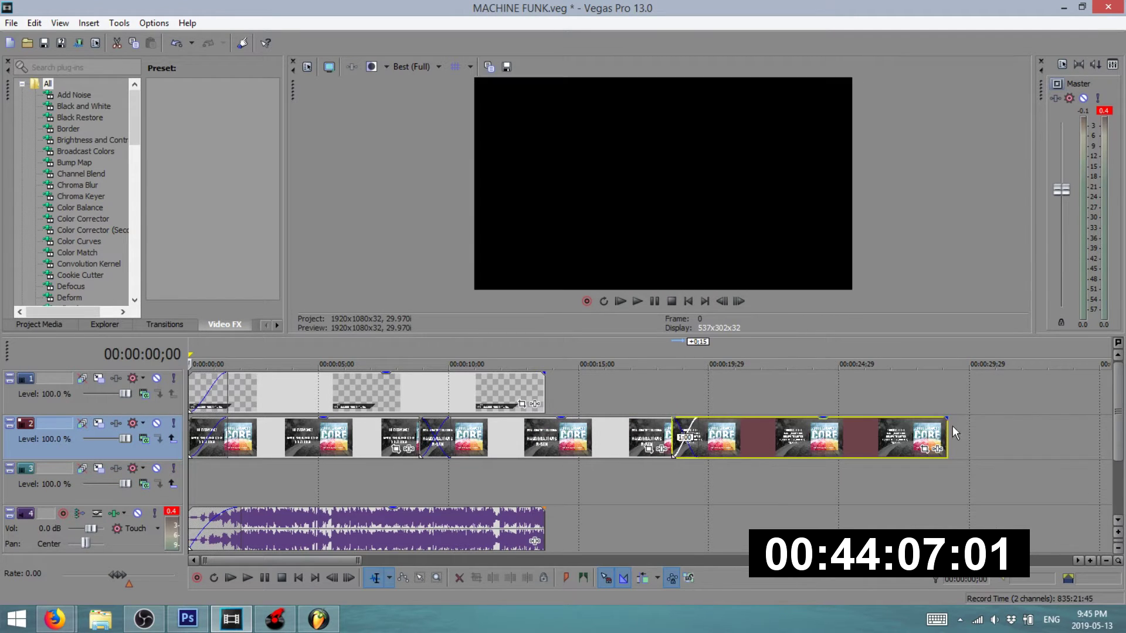
left_click_drag(948, 431, 934, 434)
- Preview from about nine seconds in, extend the music clip by about two seconds, then go to FL Studio
key("space")
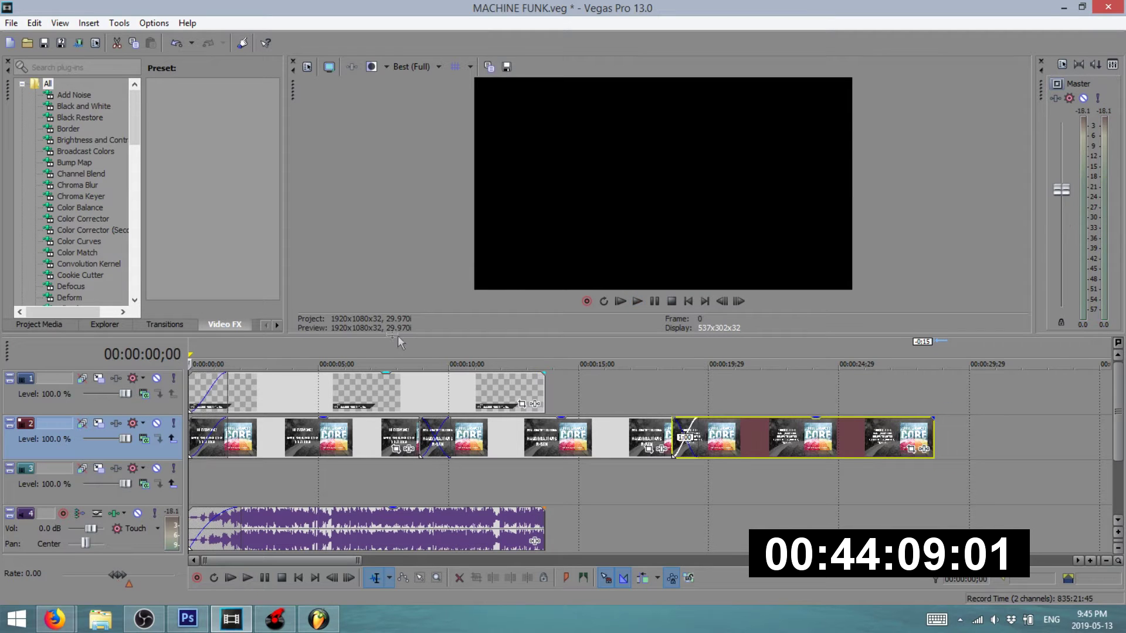
left_click(401, 345)
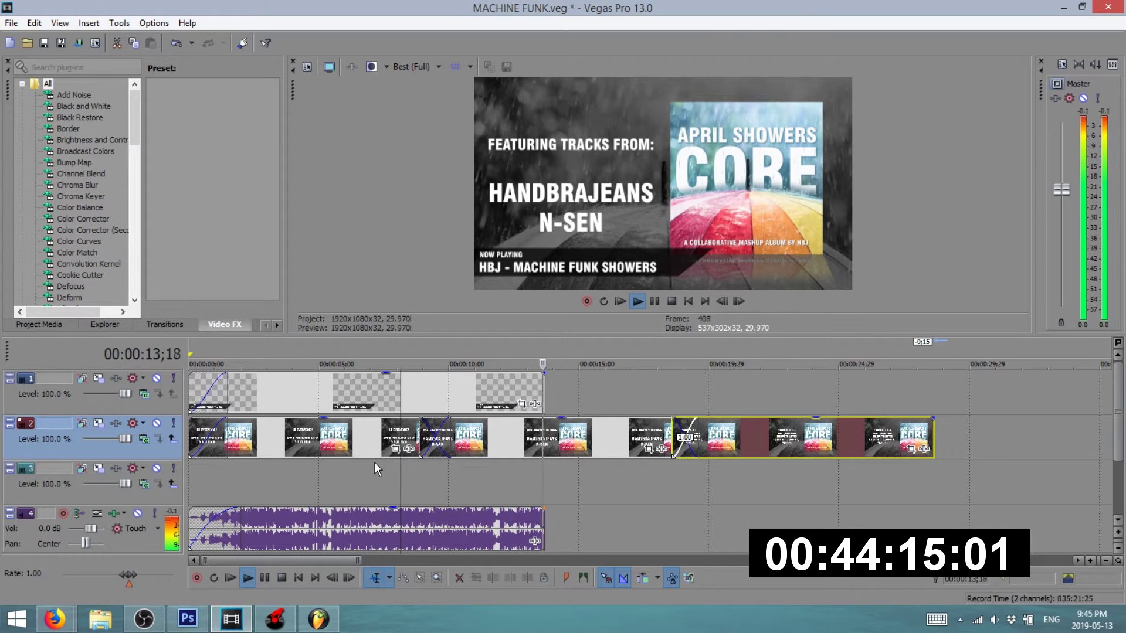
key("space")
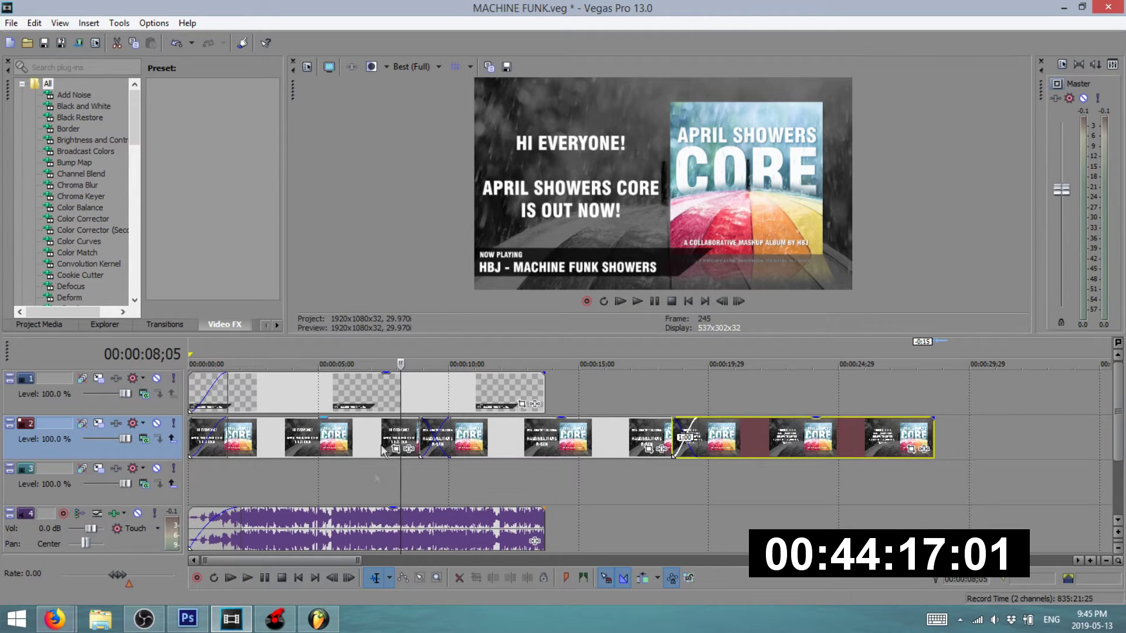
left_click_drag(545, 526, 603, 518)
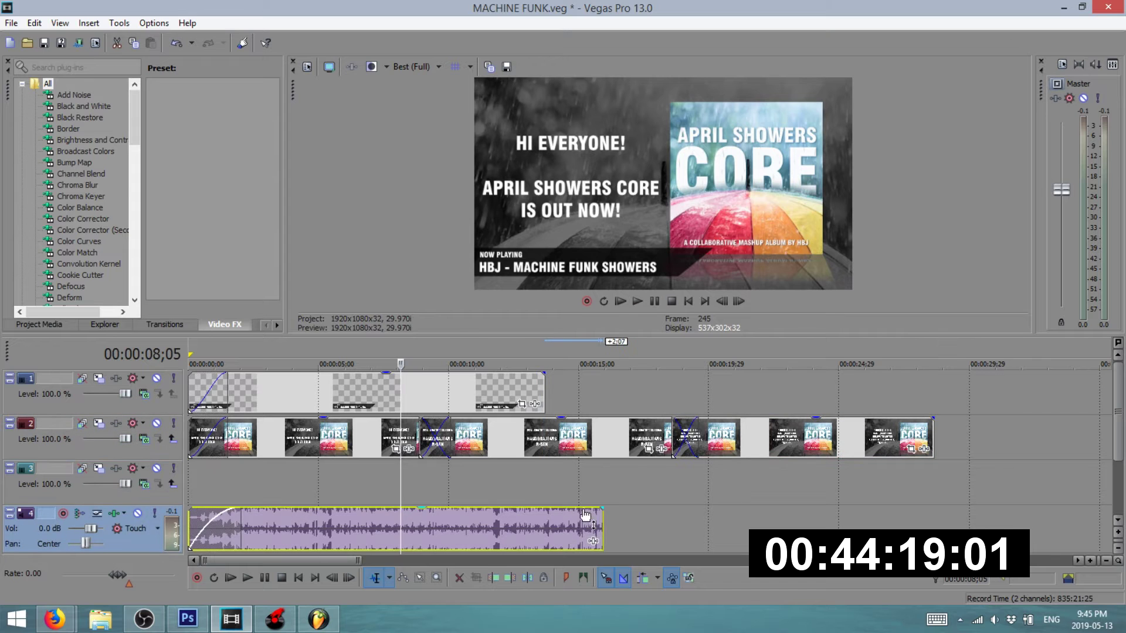
left_click(318, 617)
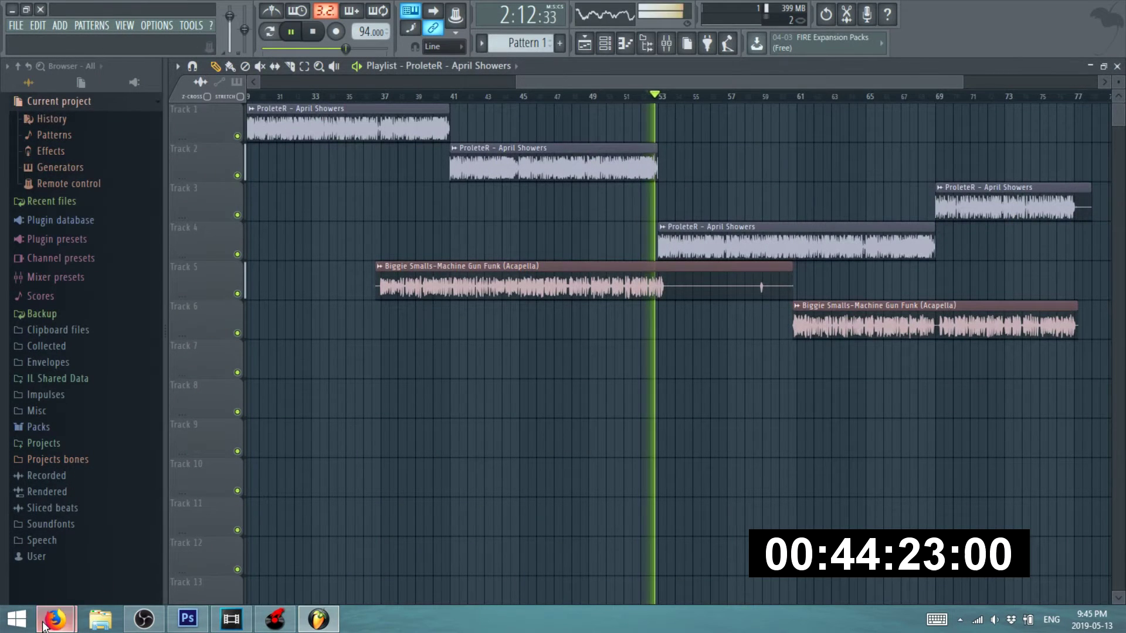
mouse_move(54, 618)
left_click(69, 554)
left_click(401, 9)
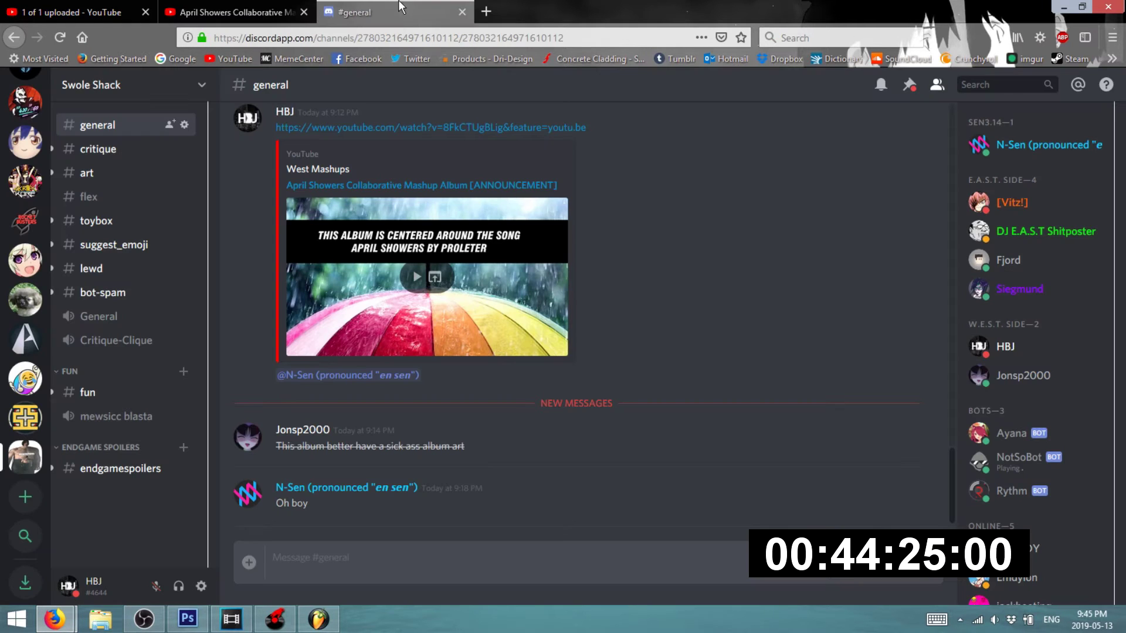
left_click(1065, 7)
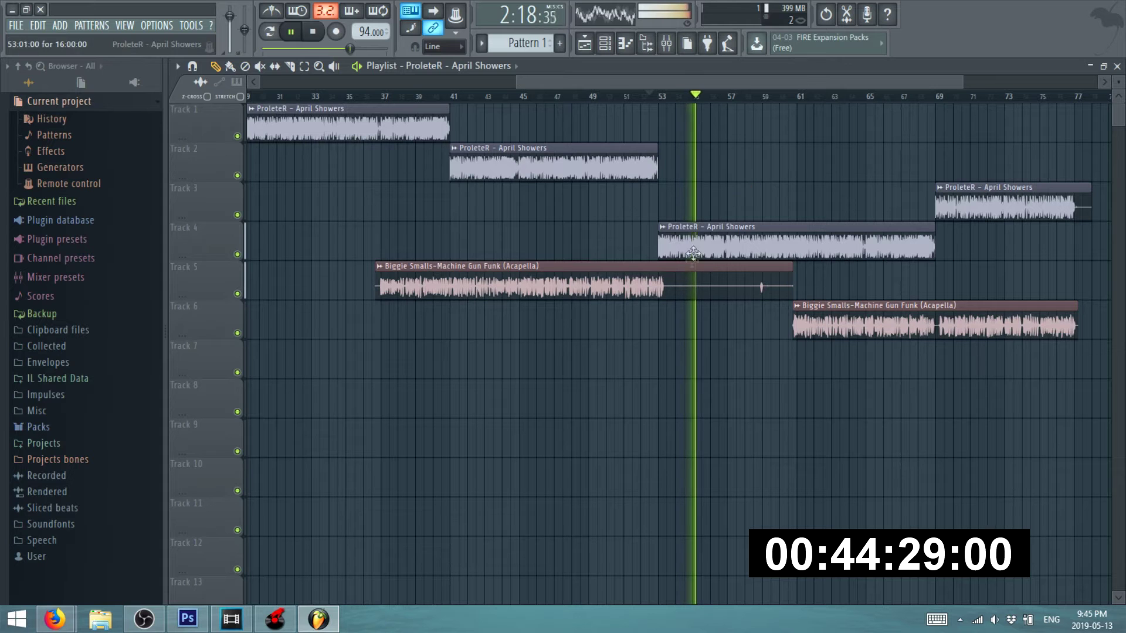
left_click(688, 279)
scroll(792, 269, "up", 2)
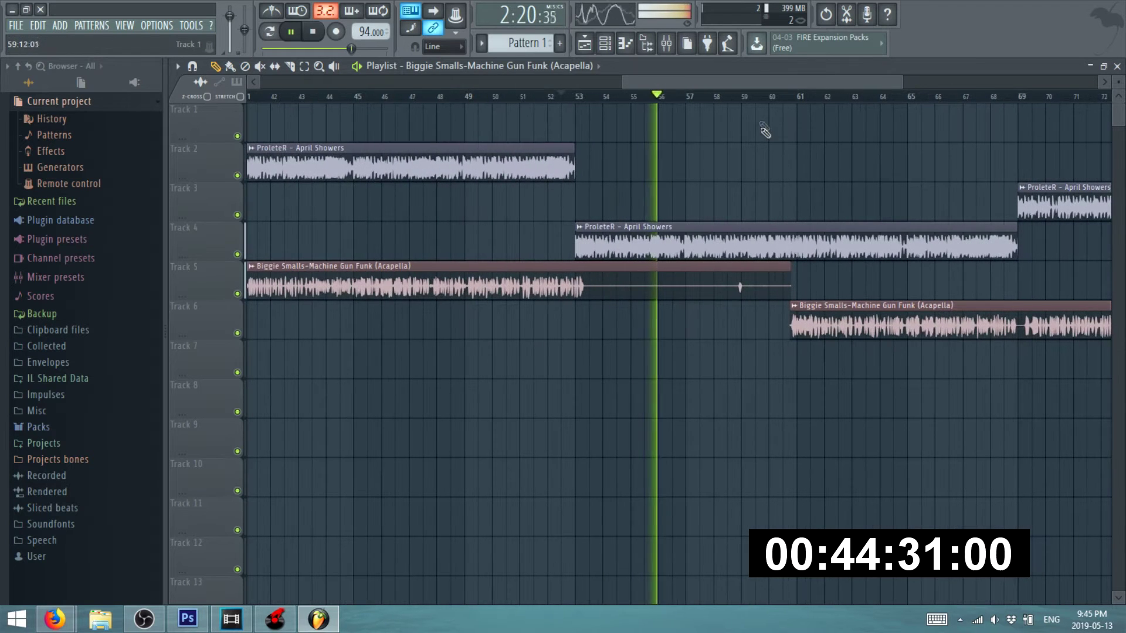
key("space")
left_click(746, 97)
scroll(742, 97, "up", 2)
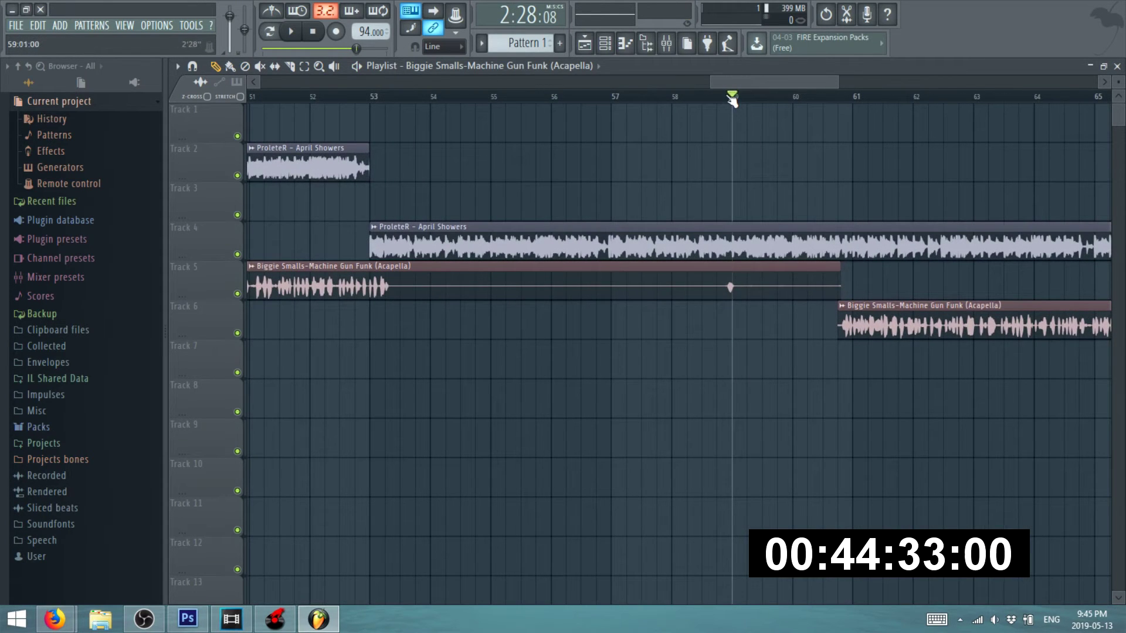
key("space")
scroll(678, 190, "down", 3)
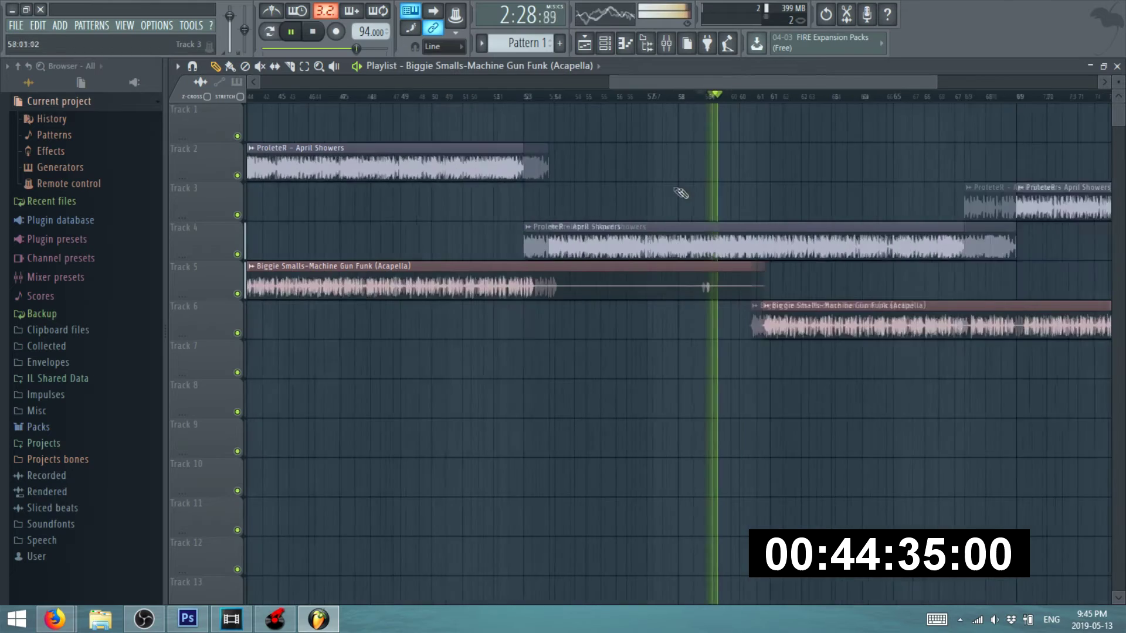
key("space")
scroll(655, 223, "down", 3)
left_click(468, 97)
key("space")
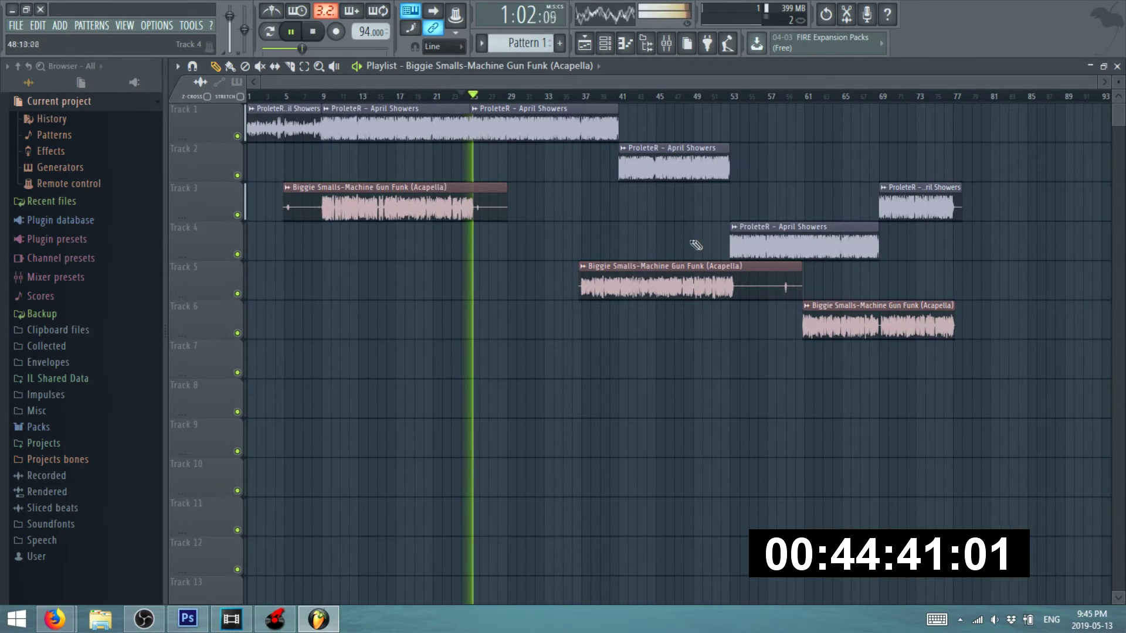
scroll(778, 232, "up", 3)
left_click(408, 98)
scroll(414, 183, "up", 3)
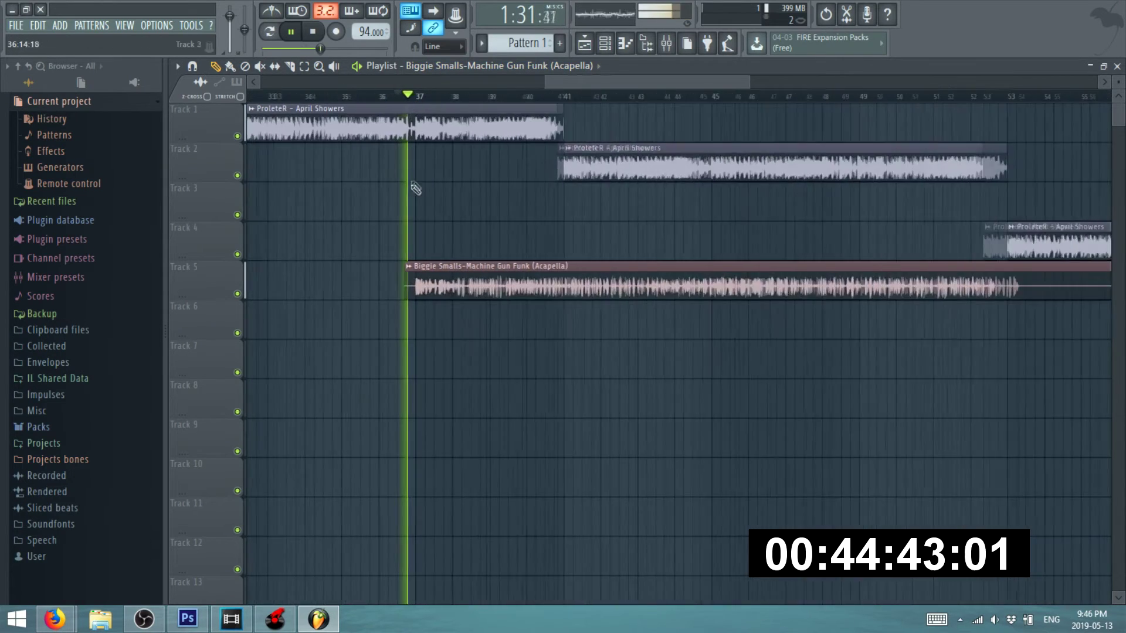
scroll(527, 208, "down", 5)
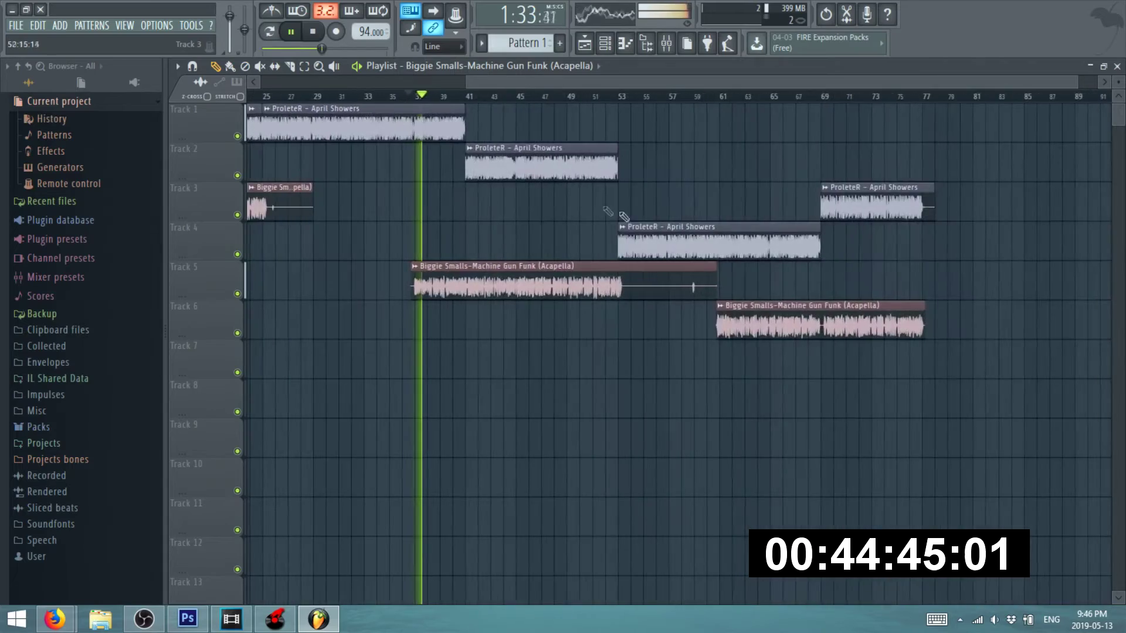
left_click(570, 101)
scroll(573, 287, "up", 4)
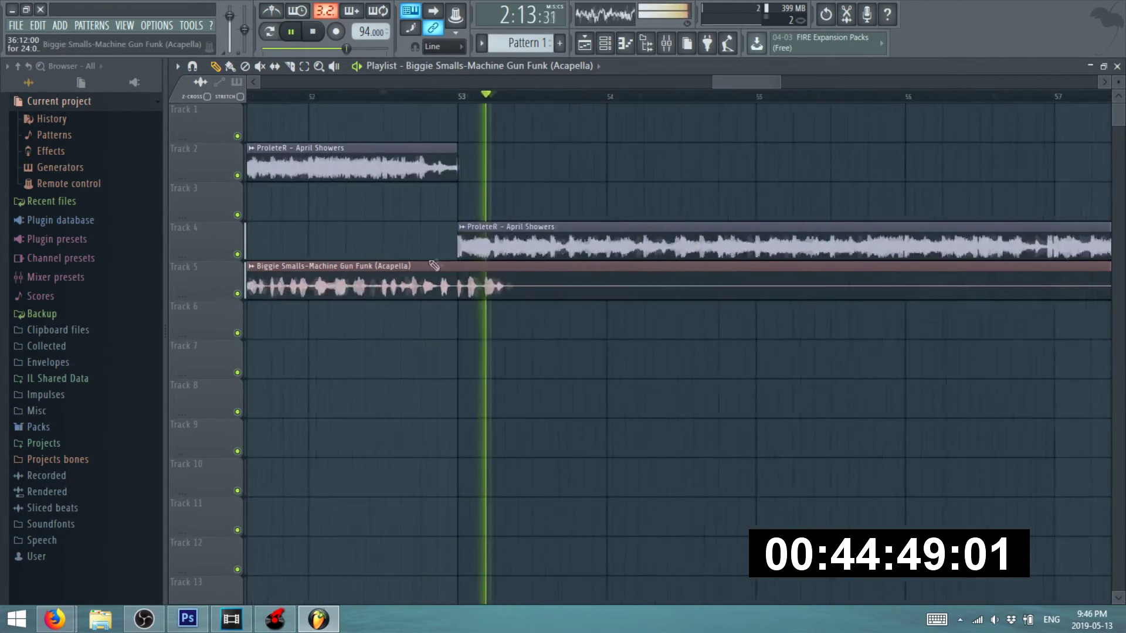
scroll(437, 265, "down", 6)
scroll(684, 284, "up", 4)
left_click(482, 103)
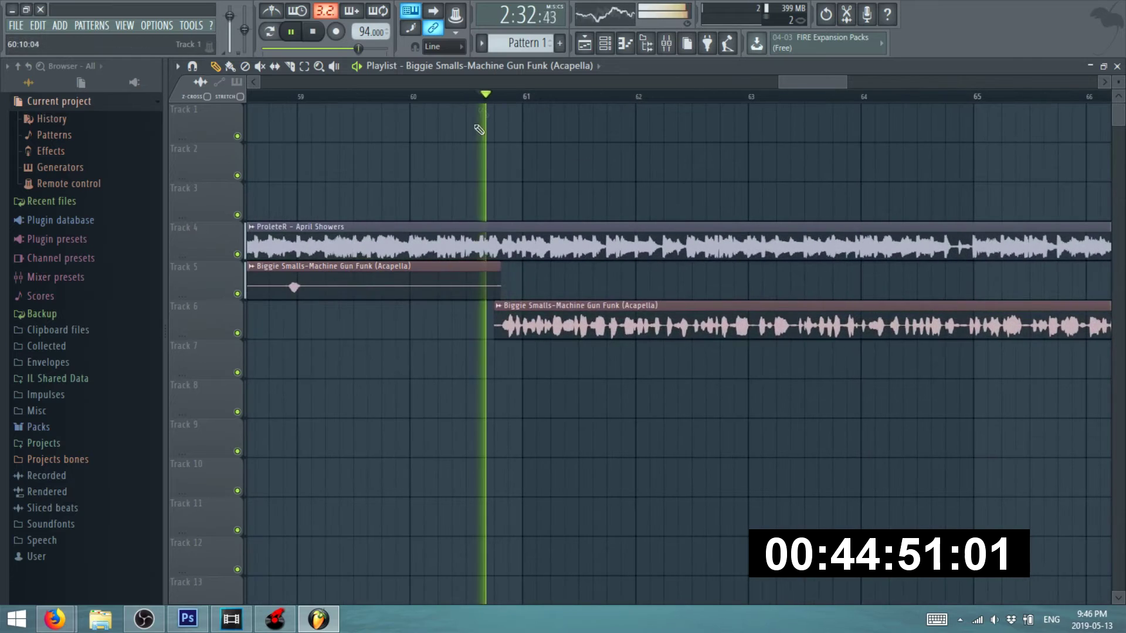
scroll(381, 292, "down", 3)
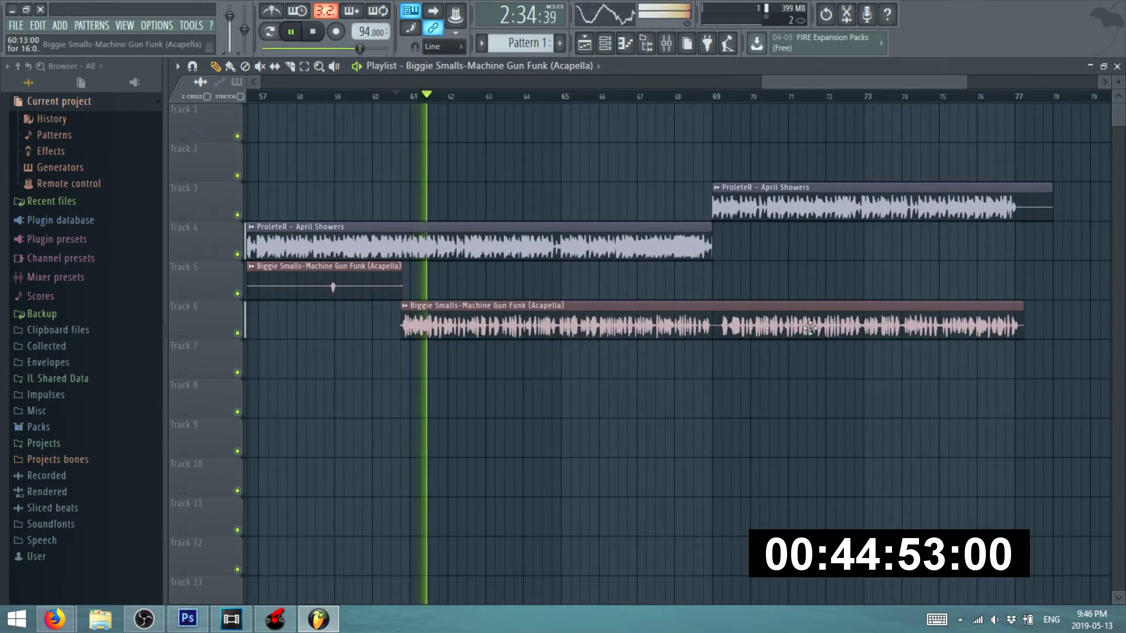
scroll(809, 327, "up", 2)
scroll(653, 246, "up", 1)
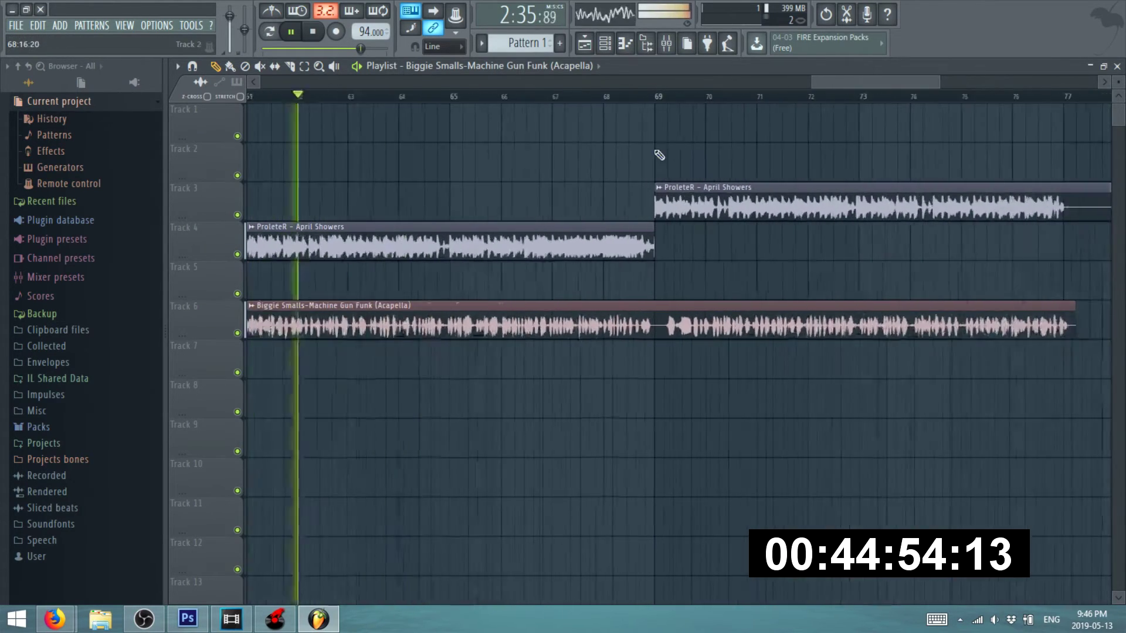
left_click(639, 105)
scroll(467, 289, "down", 3)
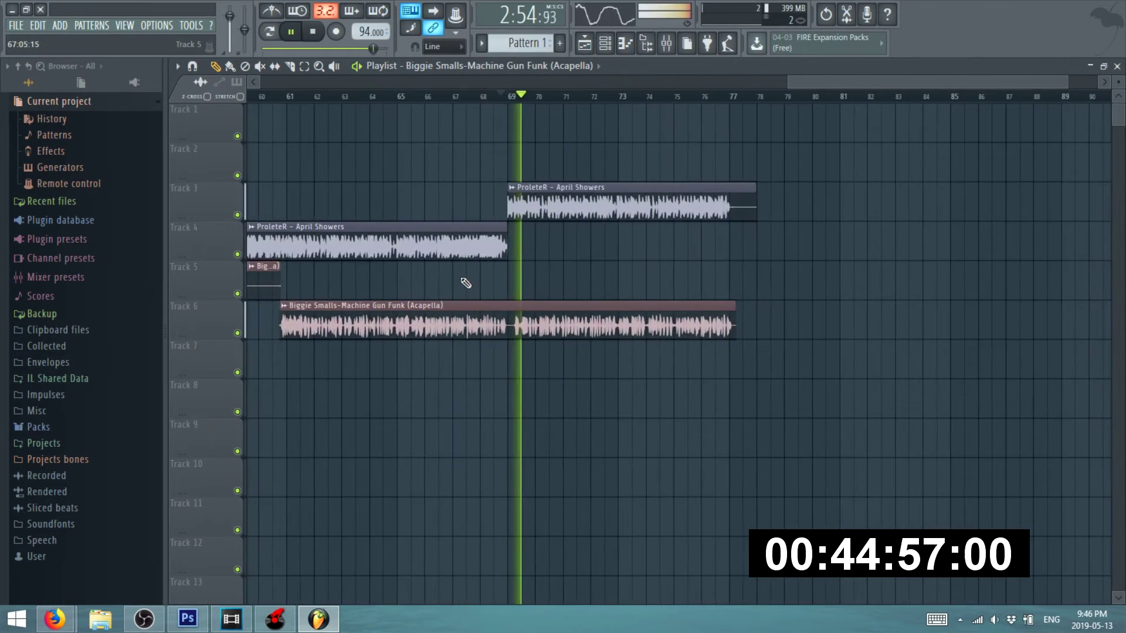
scroll(525, 311, "up", 5)
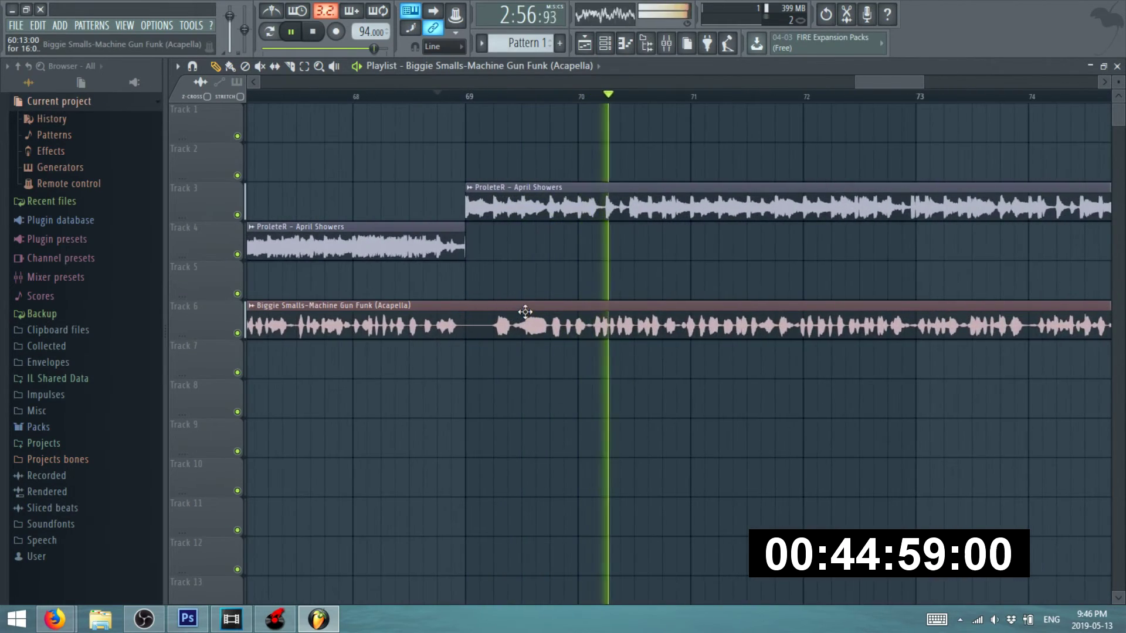
scroll(525, 312, "down", 4)
scroll(721, 341, "up", 2)
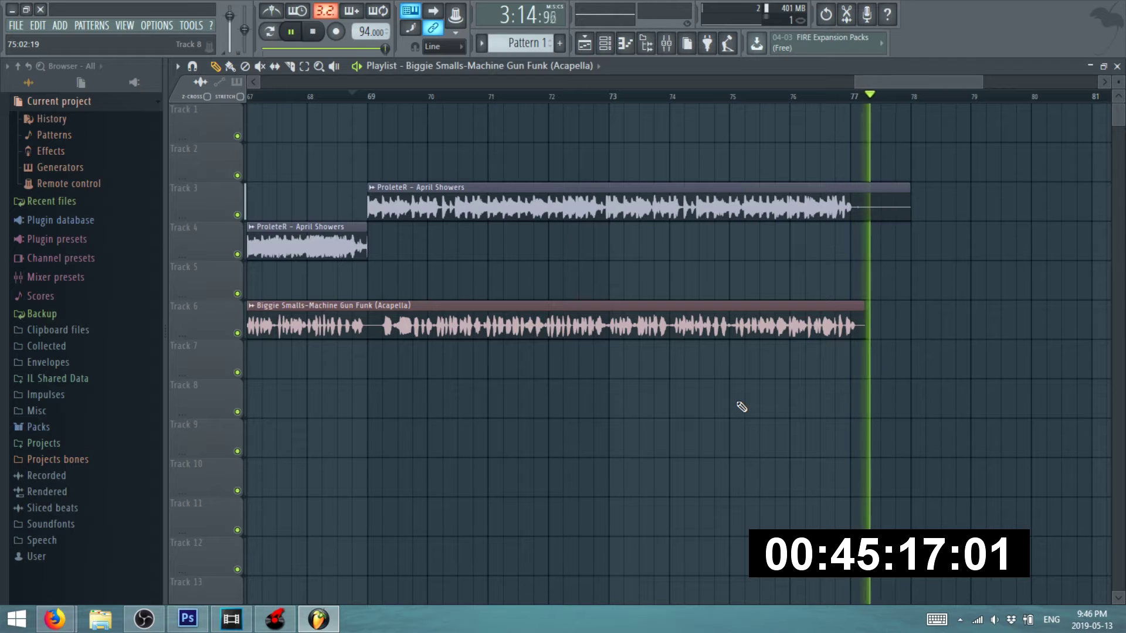
key("space")
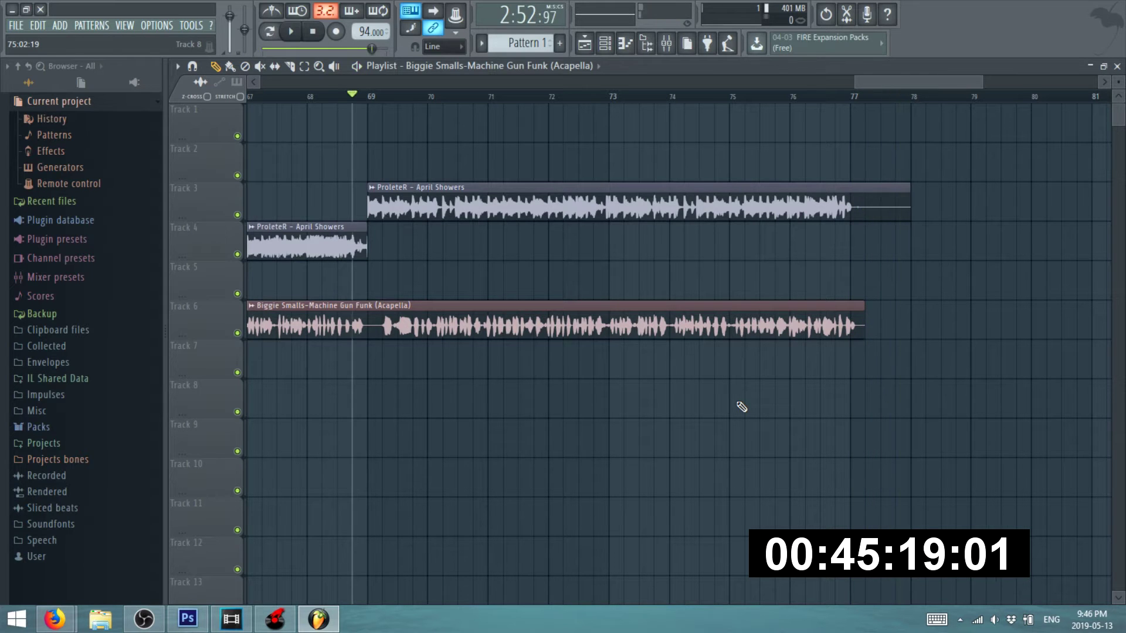
mouse_move(55, 620)
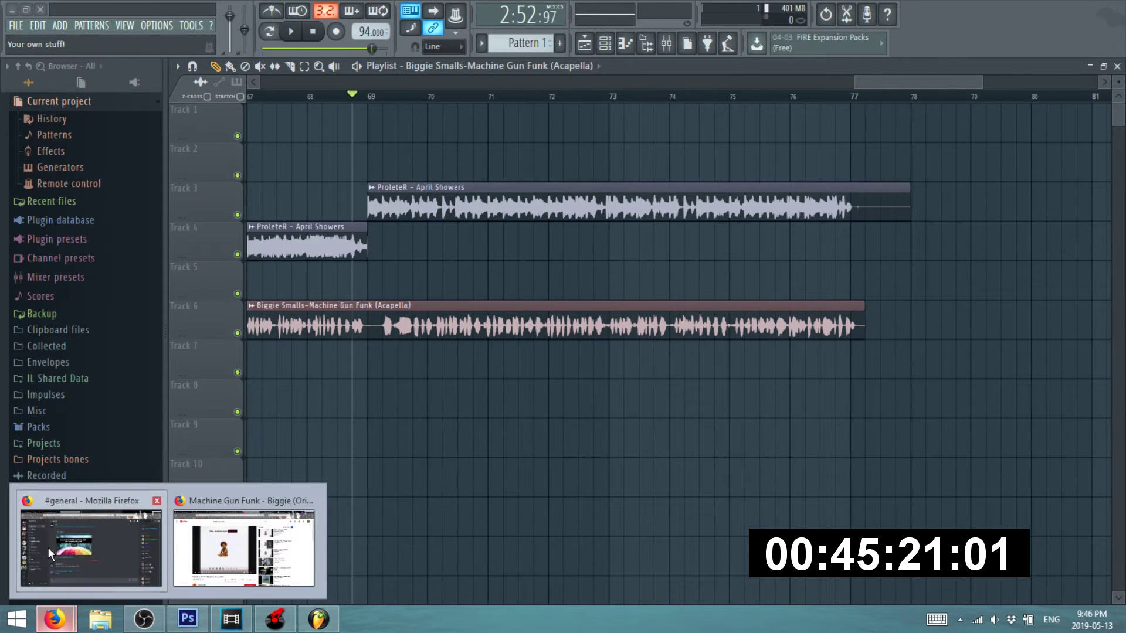
- Move between the Firefox windows and close the Machine Gun Funk video tab
left_click(48, 547)
left_click(232, 12)
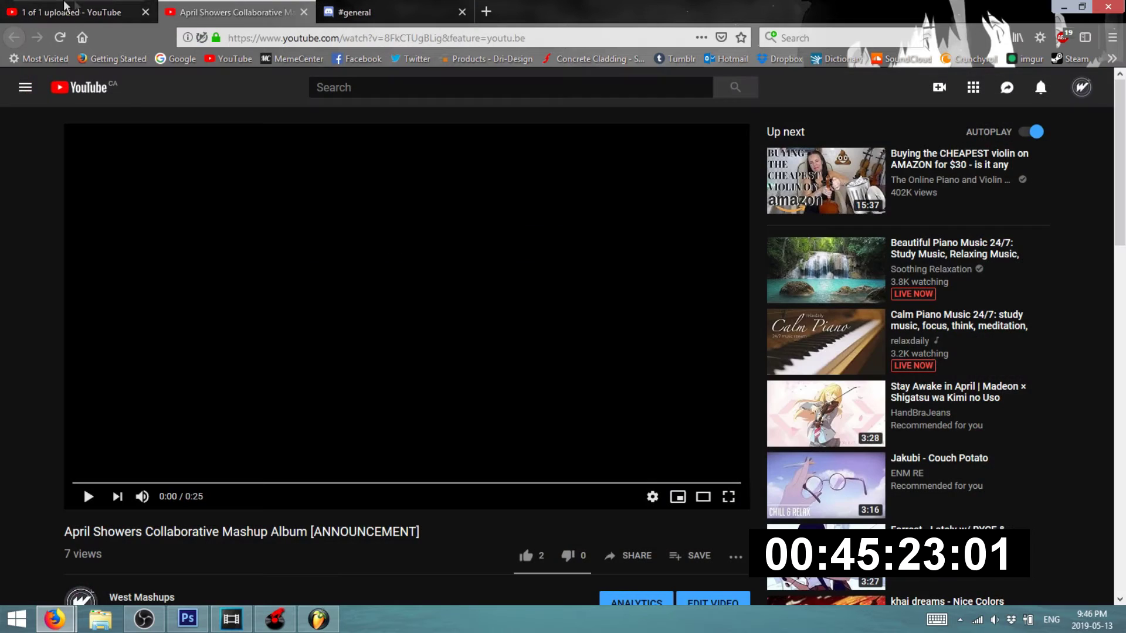
left_click(95, 15)
mouse_move(53, 623)
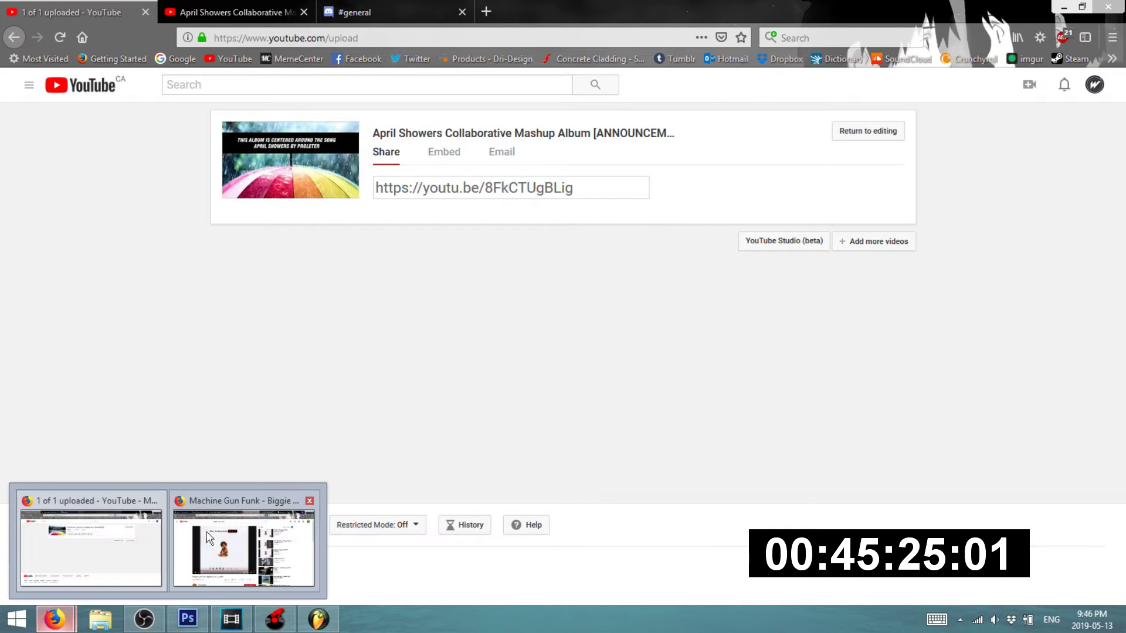
left_click(209, 538)
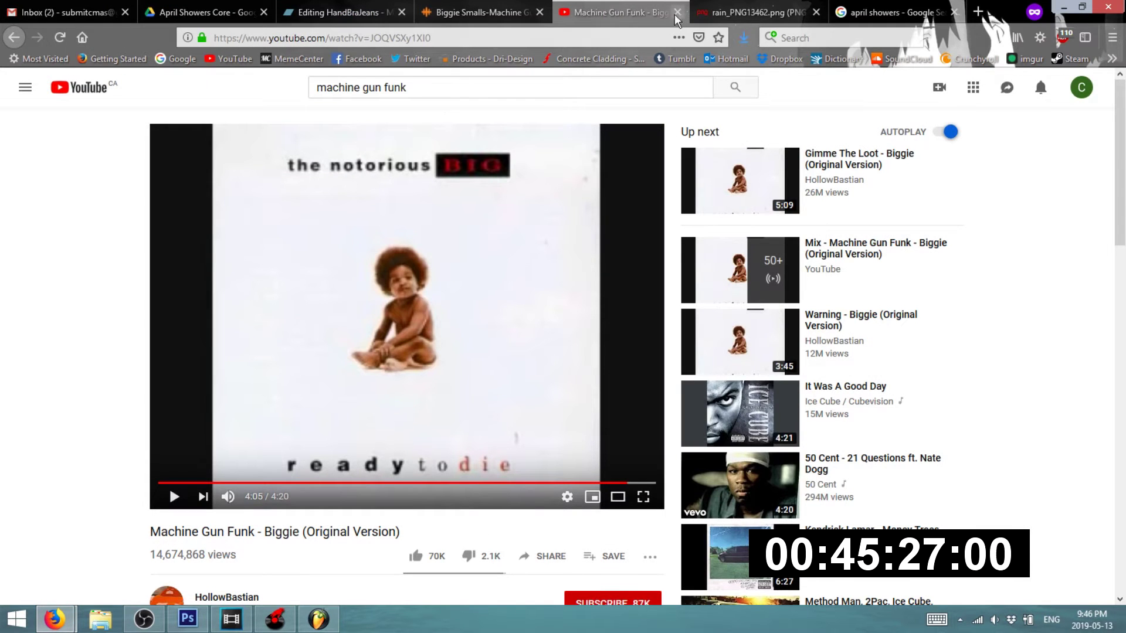
left_click(677, 12)
- Check the Bandcamp, image and Gmail tabs, open YouTube in a new tab, close rain_PNG13462.png
left_click(341, 12)
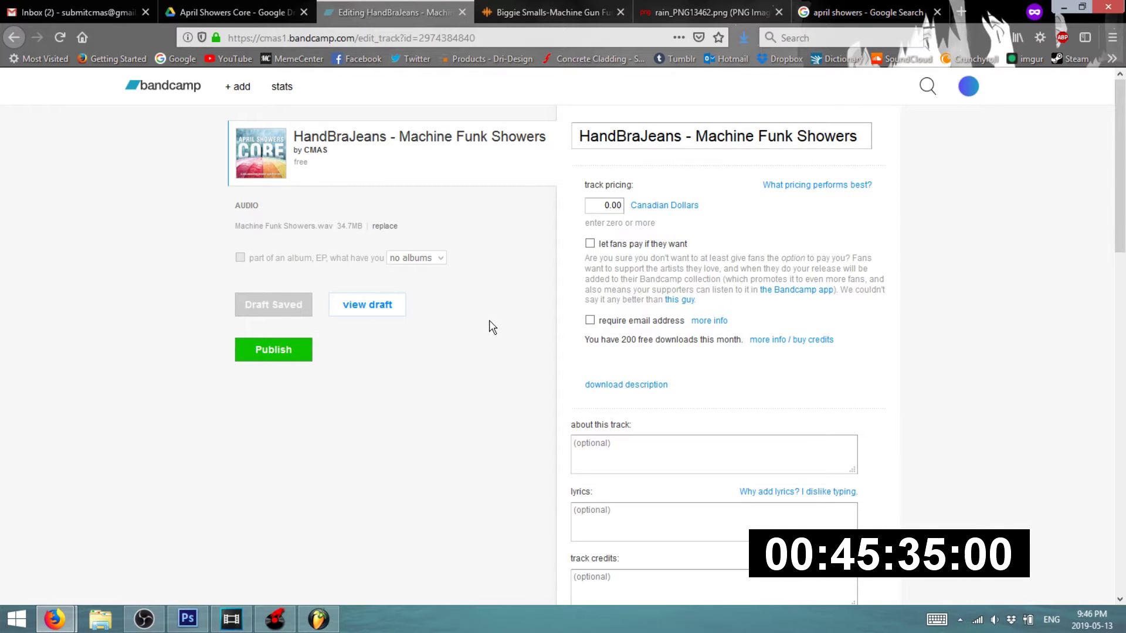
left_click(922, 15)
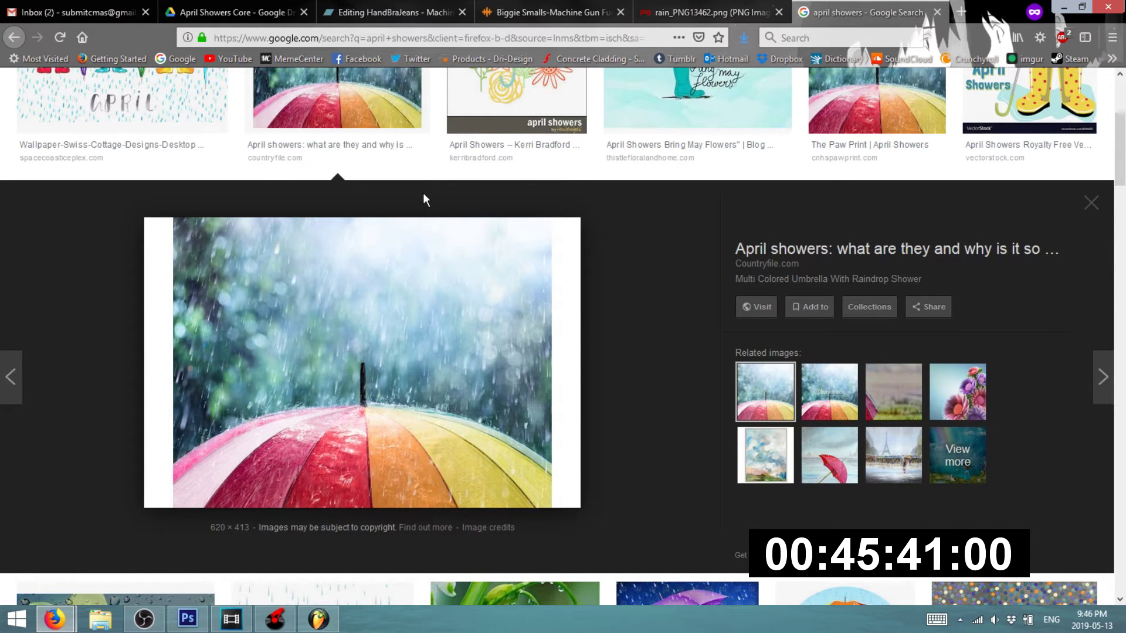
left_click(117, 11)
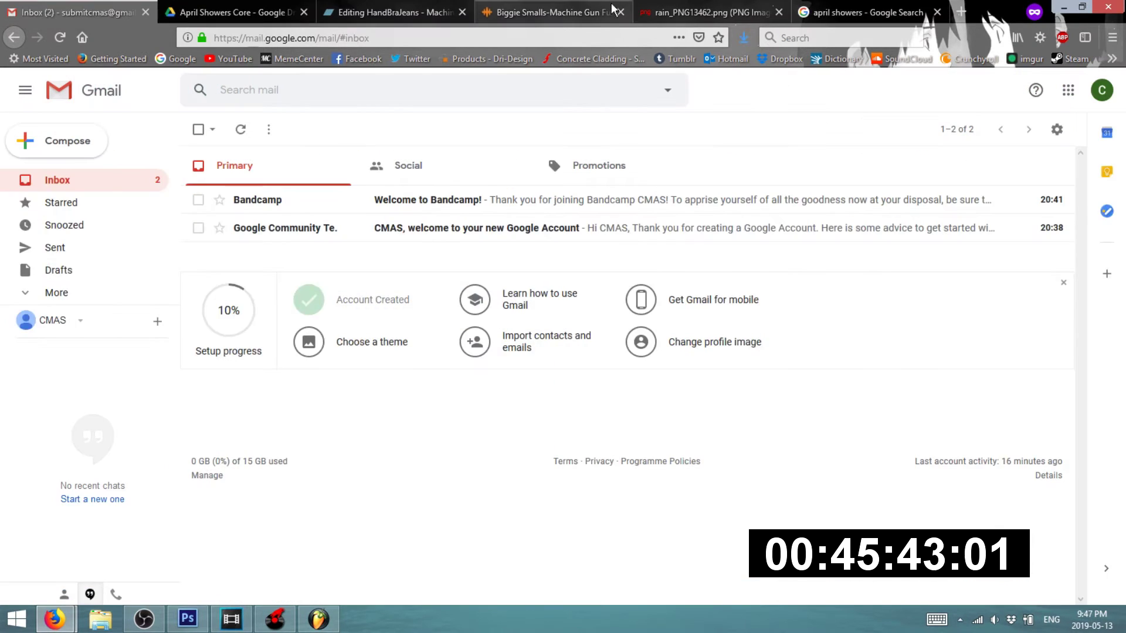
left_click(663, 10)
middle_click(228, 62)
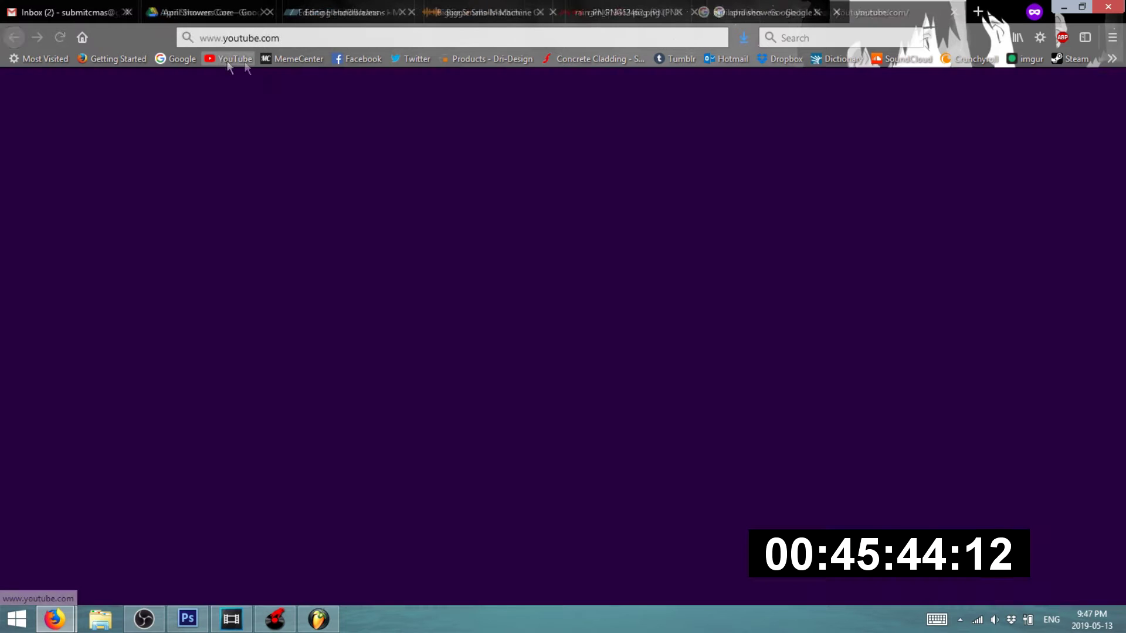
left_click(618, 14)
left_click(673, 14)
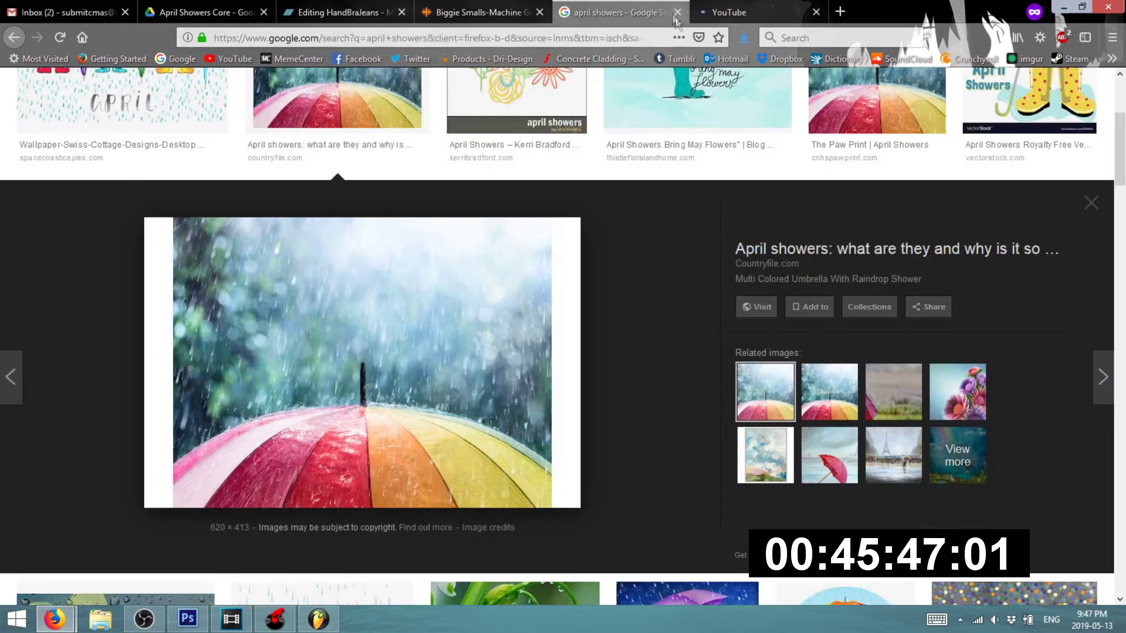
- Start Create > Upload video in the new YouTube tab, cancel it, and return to the upload window
left_click(839, 12)
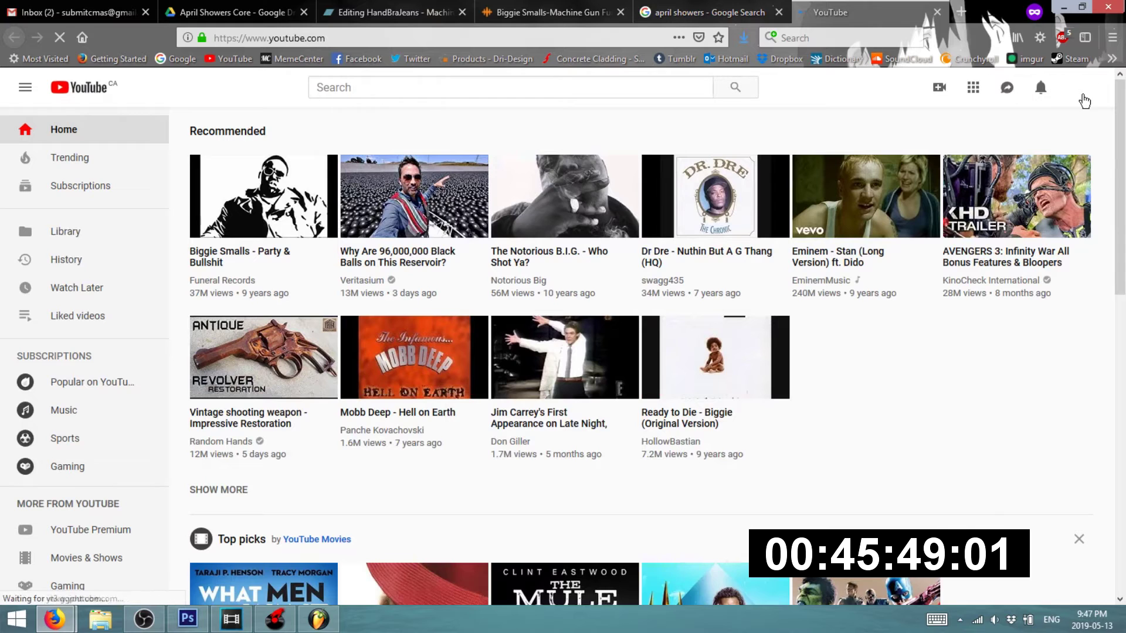
left_click(945, 93)
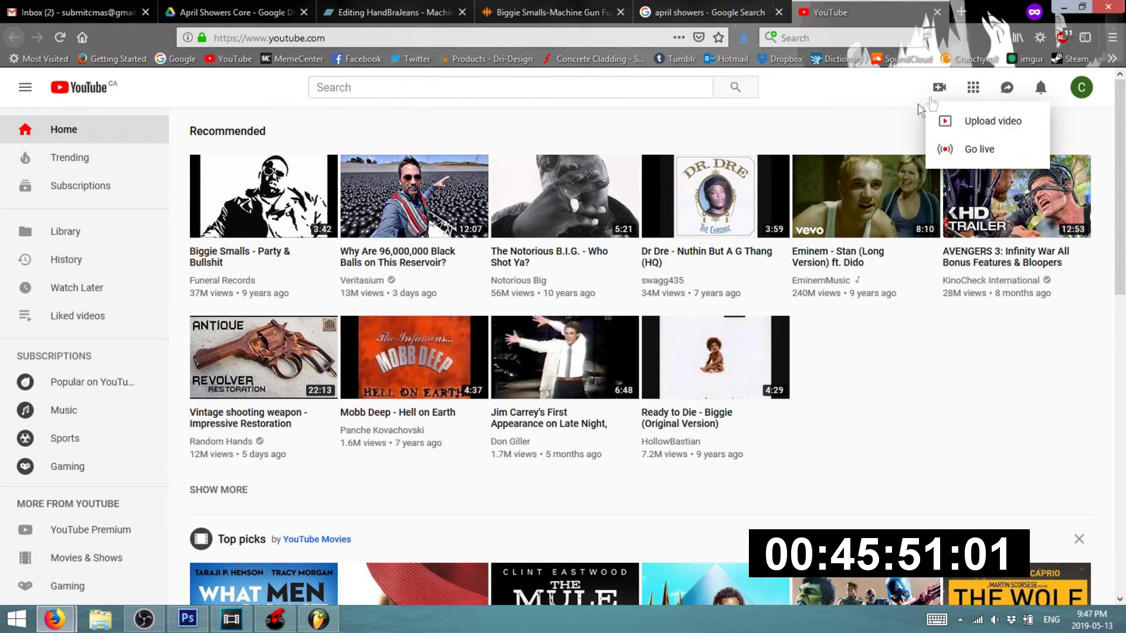
left_click(970, 119)
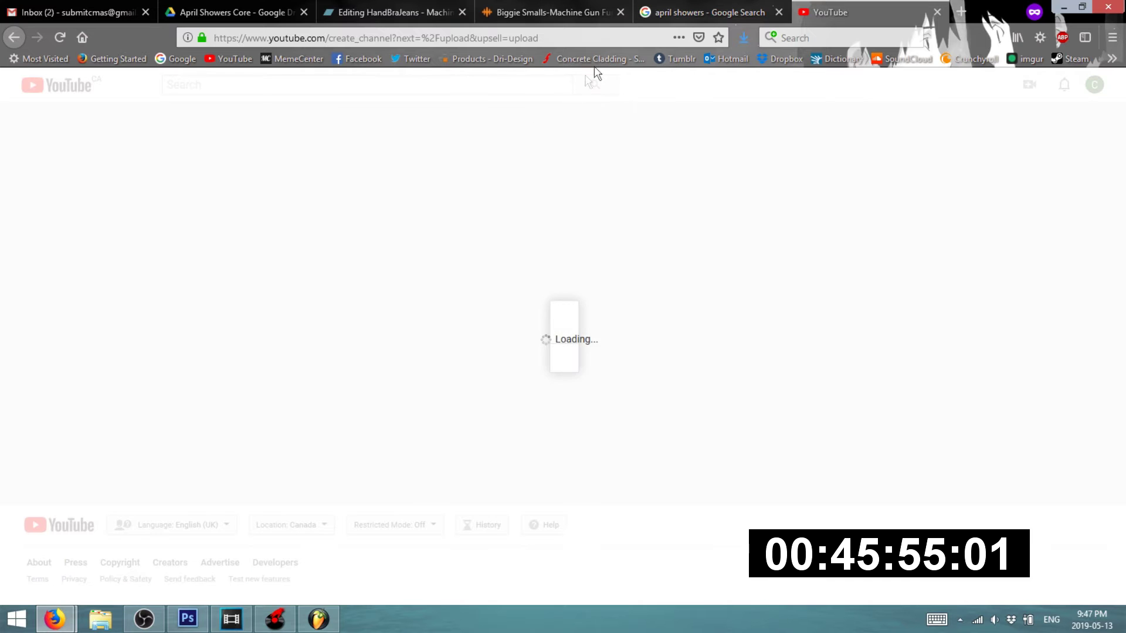
left_click(607, 426)
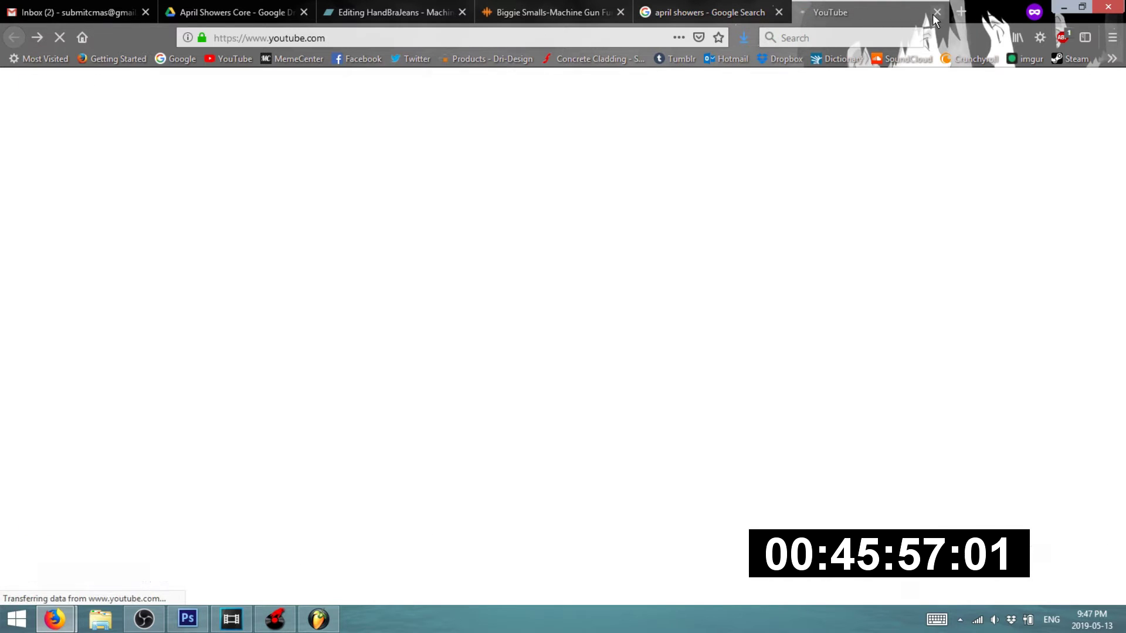
left_click(937, 12)
mouse_move(56, 619)
left_click(91, 557)
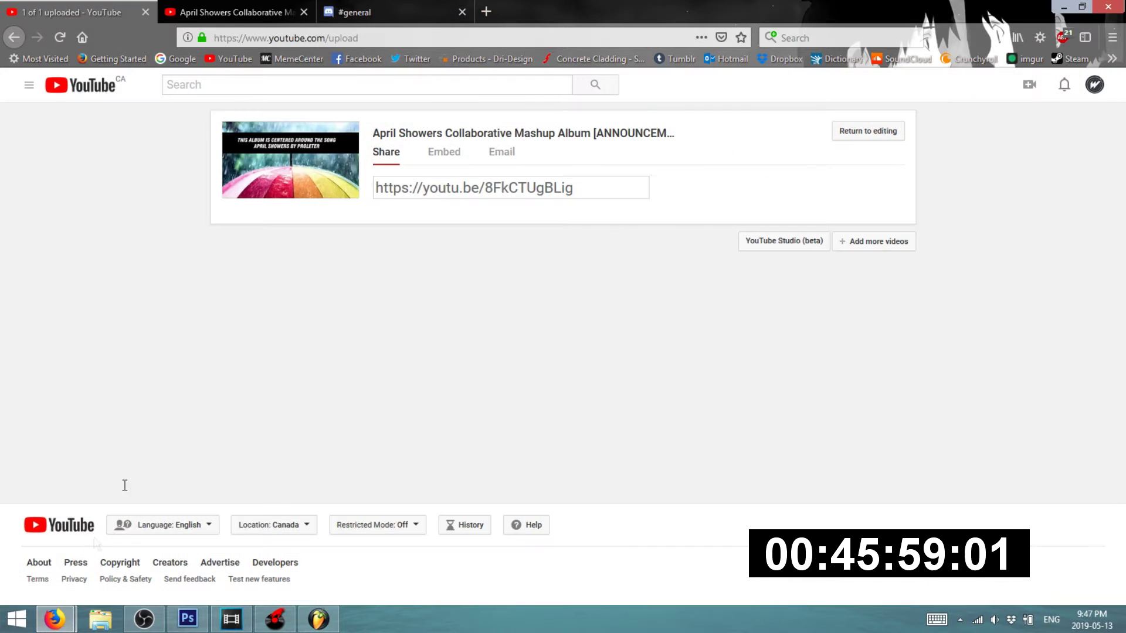
- Open the announcement watch page, try Create > Upload video, and close the finished upload's share tab
left_click(174, 7)
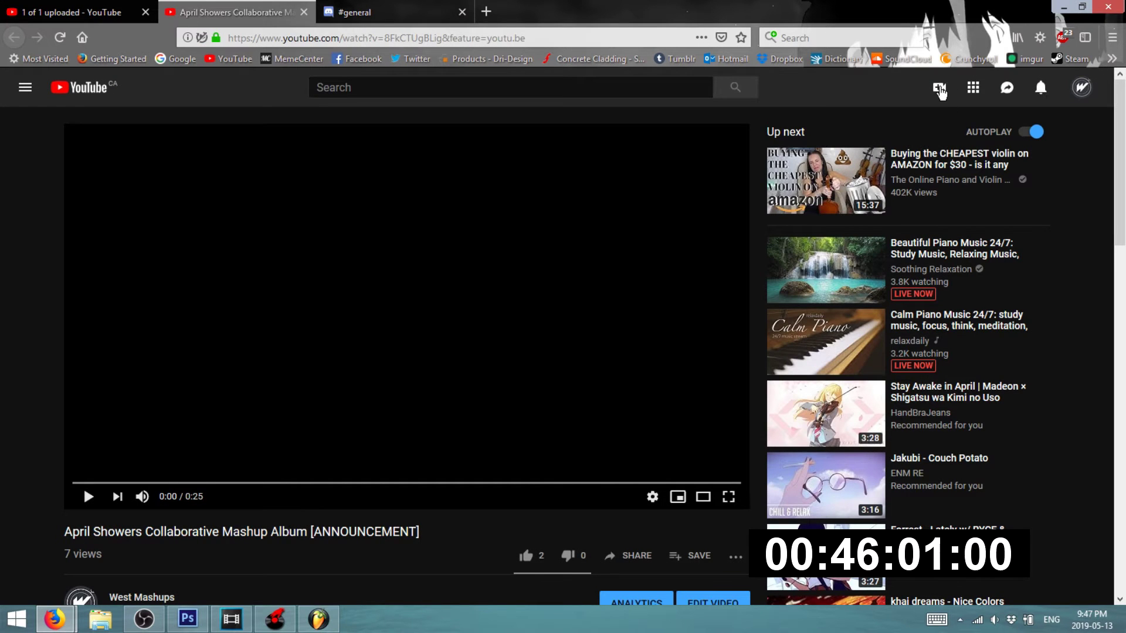
left_click(939, 88)
left_click(980, 123)
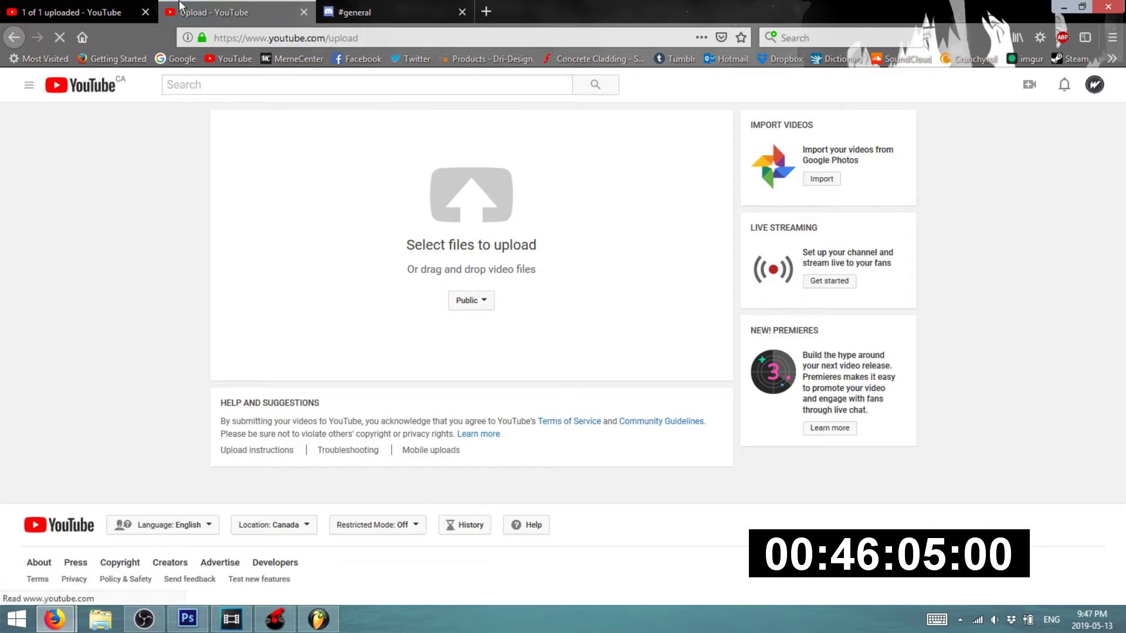
left_click(205, 4)
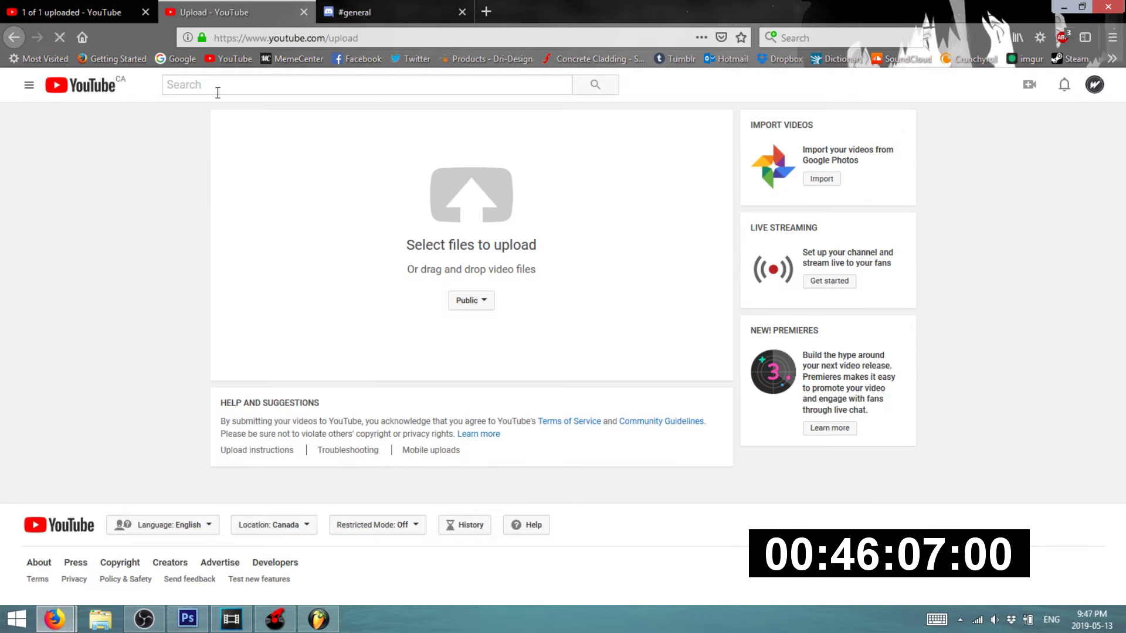
left_click(358, 11)
left_click(263, 7)
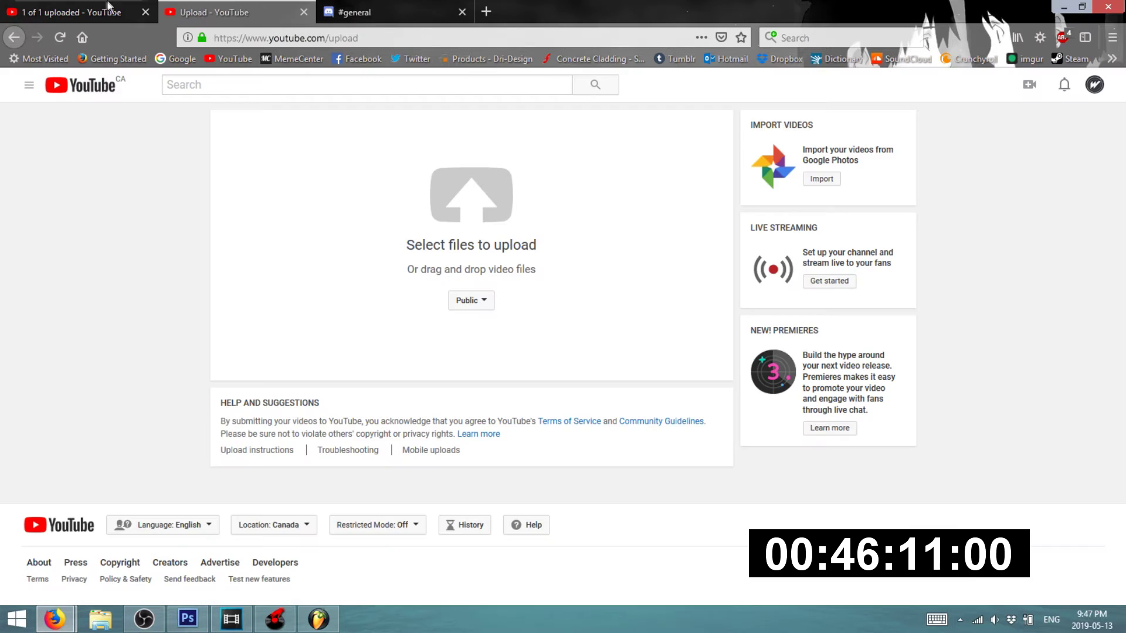
left_click(94, 12)
left_click(146, 11)
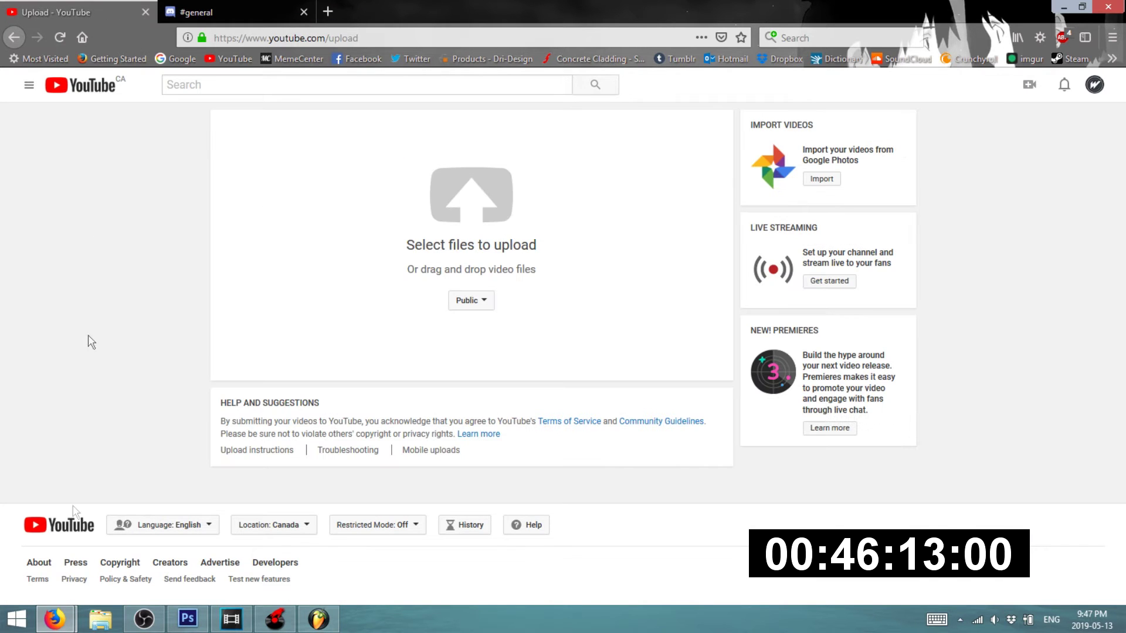
- Bring the other Firefox window forward on its Gmail tab
mouse_move(55, 619)
left_click(194, 547)
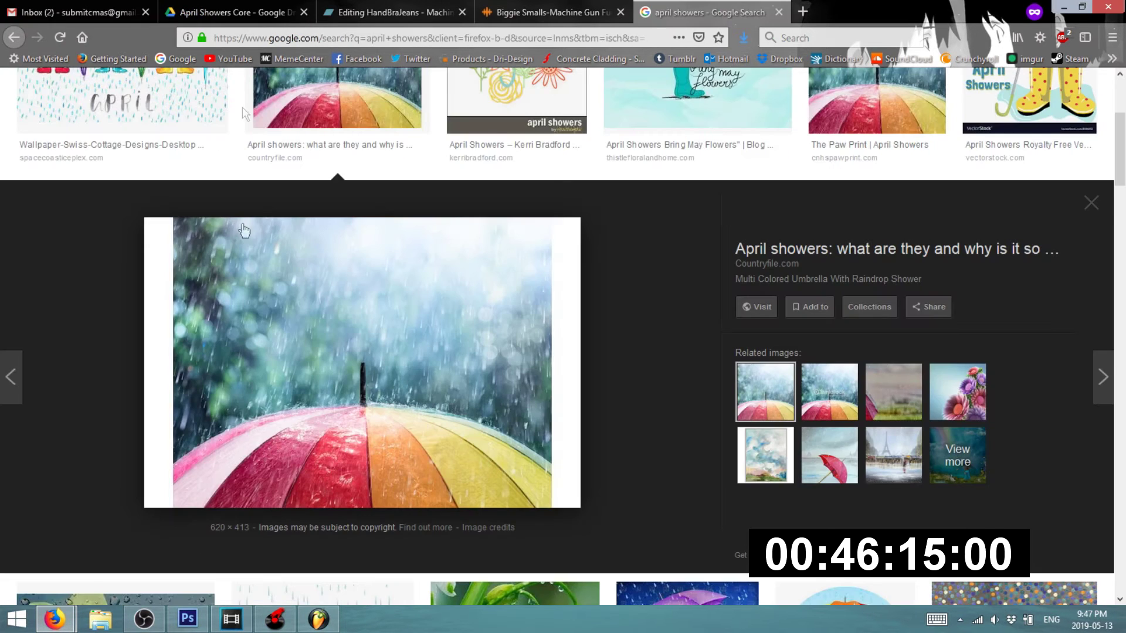
left_click(115, 6)
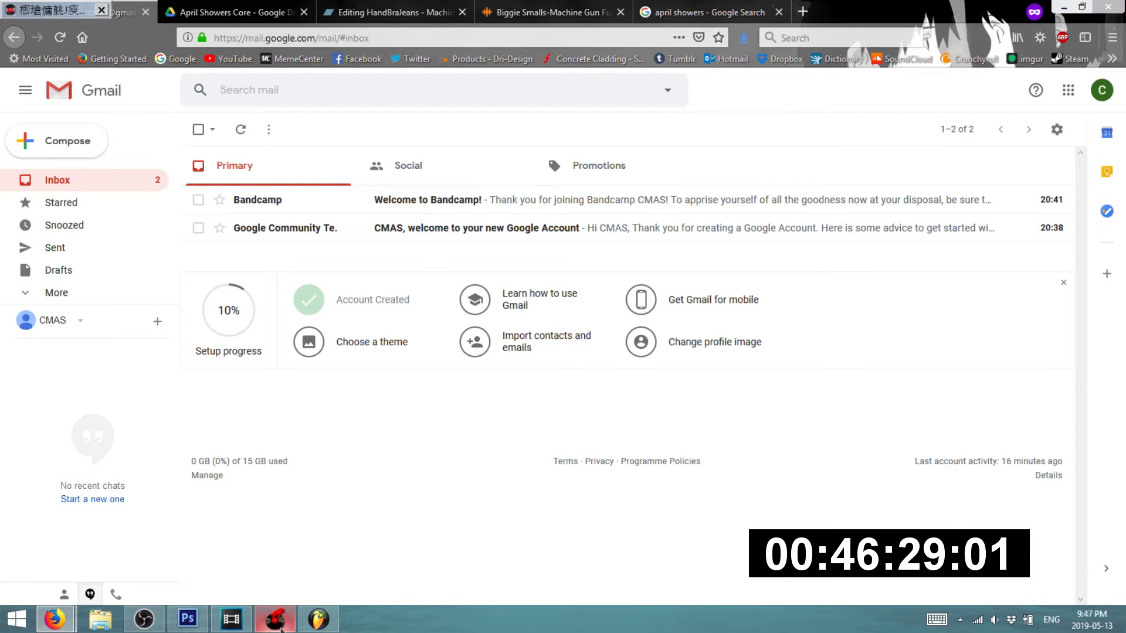
- Close VirtualDJ and look at the April Showers Core Drive folder
left_click(1063, 6)
left_click(1102, 8)
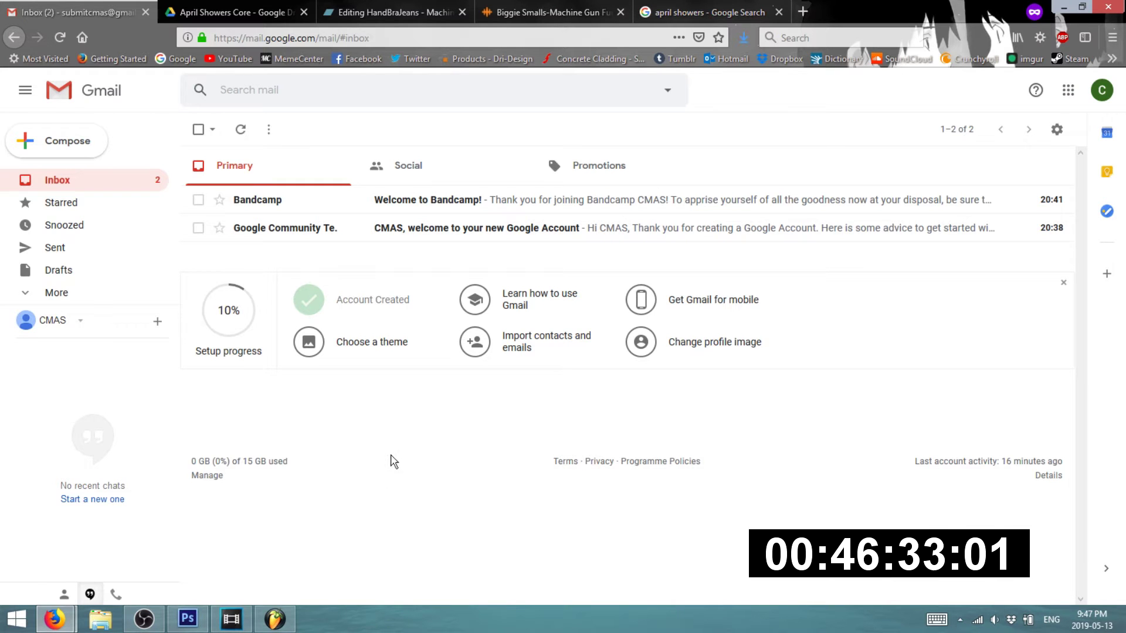
left_click(226, 9)
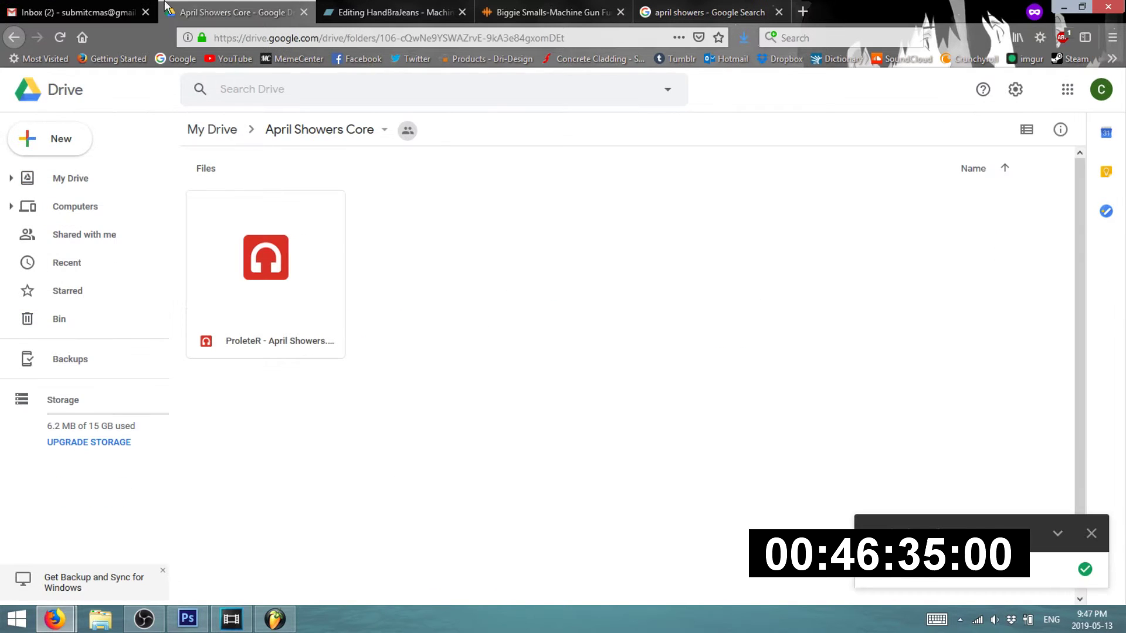
left_click(115, 4)
left_click(277, 12)
- Reopen the announcement video's watch page in a new tab of the YouTube window
mouse_move(54, 620)
left_click(82, 568)
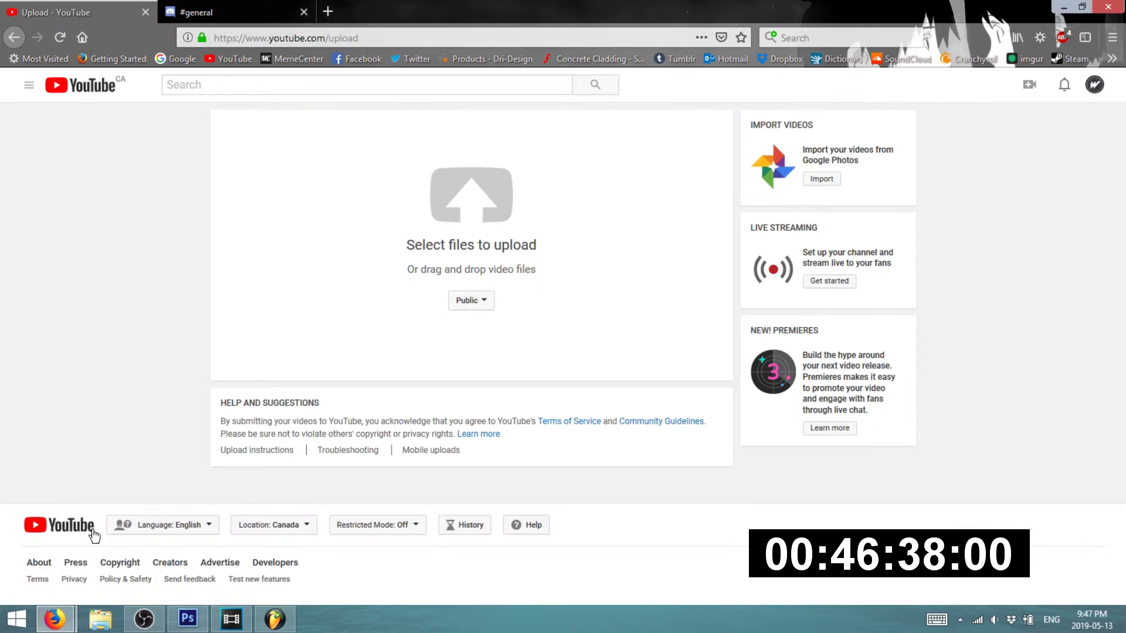
middle_click(14, 38)
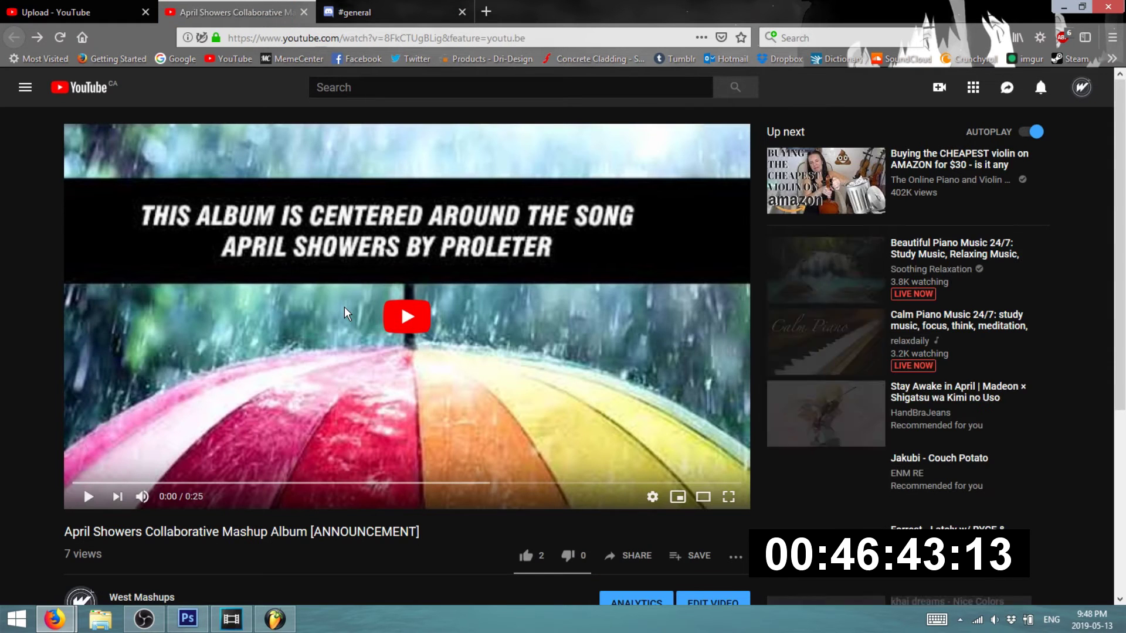
- Play the announcement video and expand its full description
left_click(343, 307)
scroll(247, 343, "down", 7)
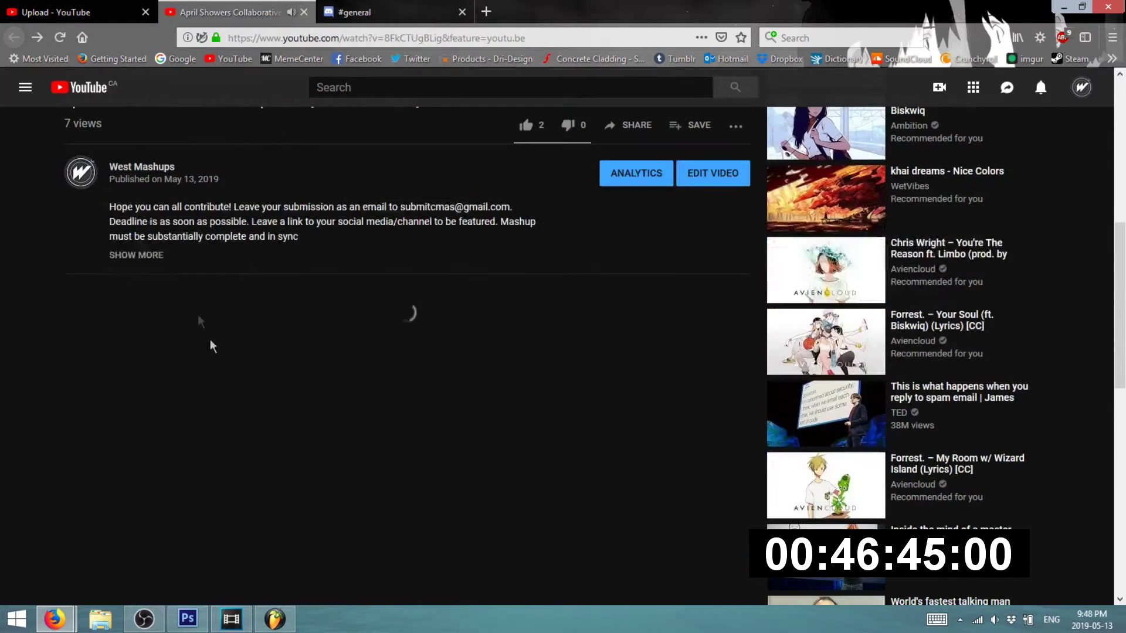
left_click(144, 256)
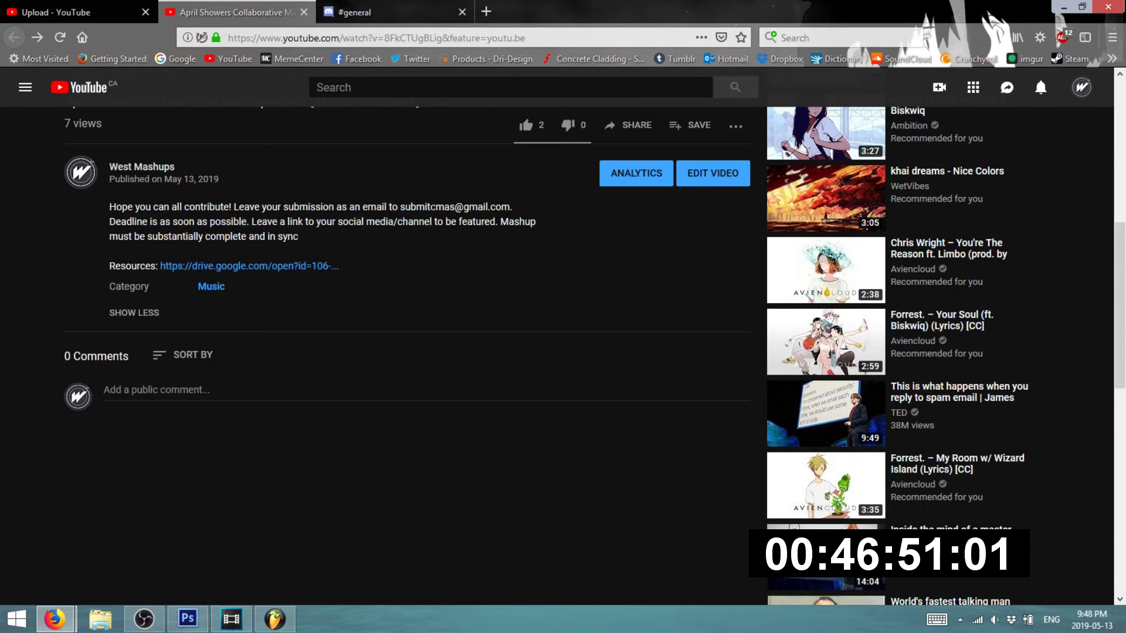
- Check which Google account is signed in on the Drive window, then return to the video
mouse_move(58, 616)
left_click(237, 545)
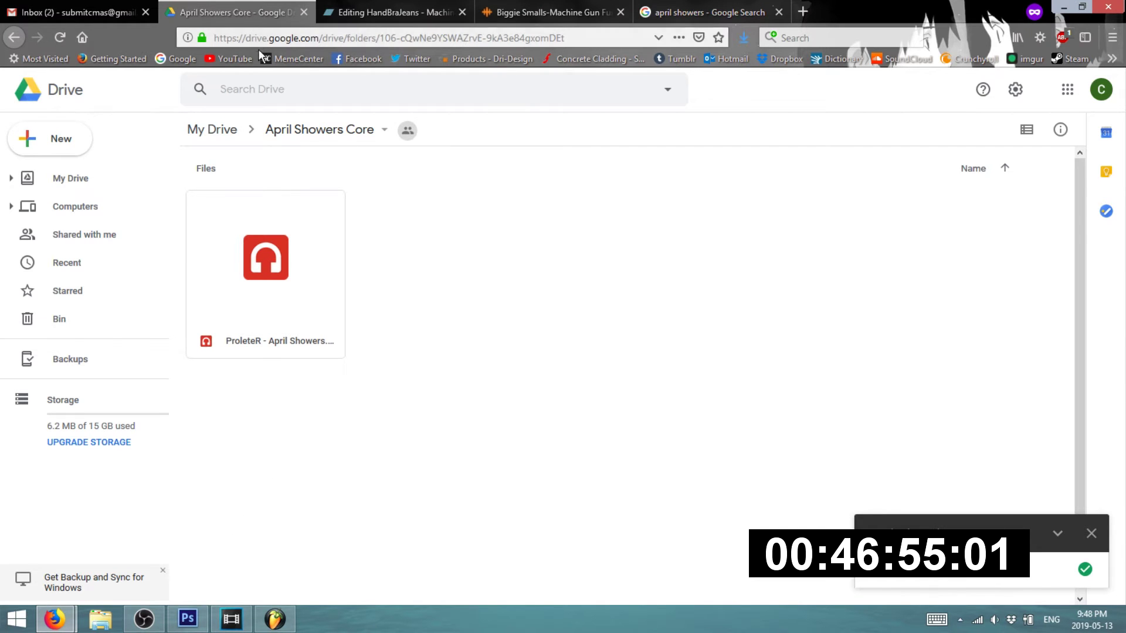
left_click(1107, 101)
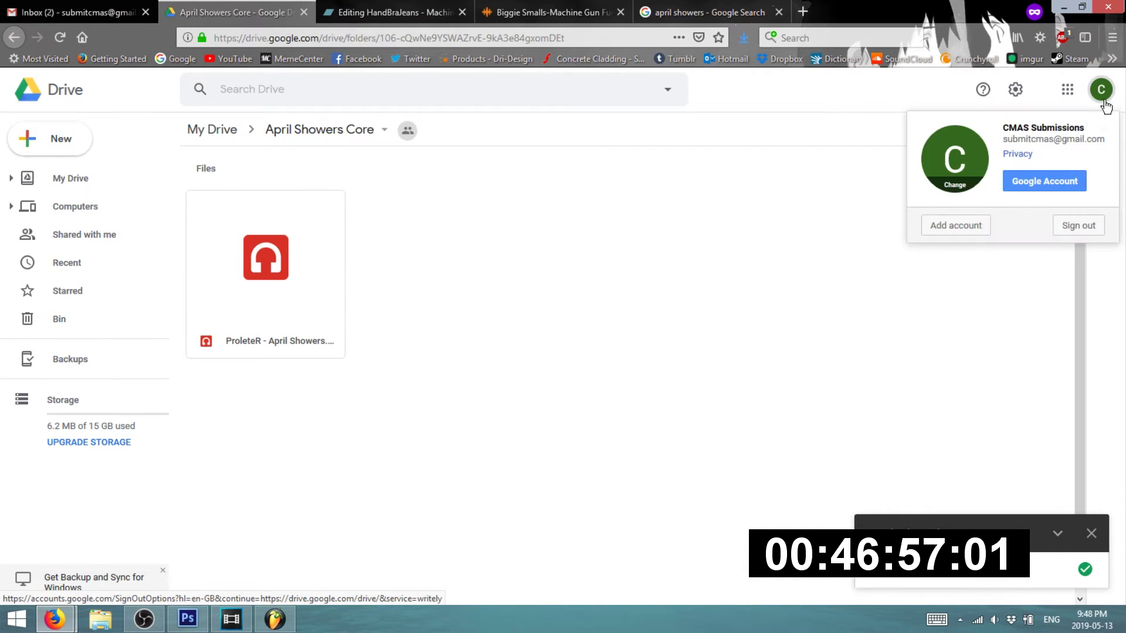
left_click(680, 323)
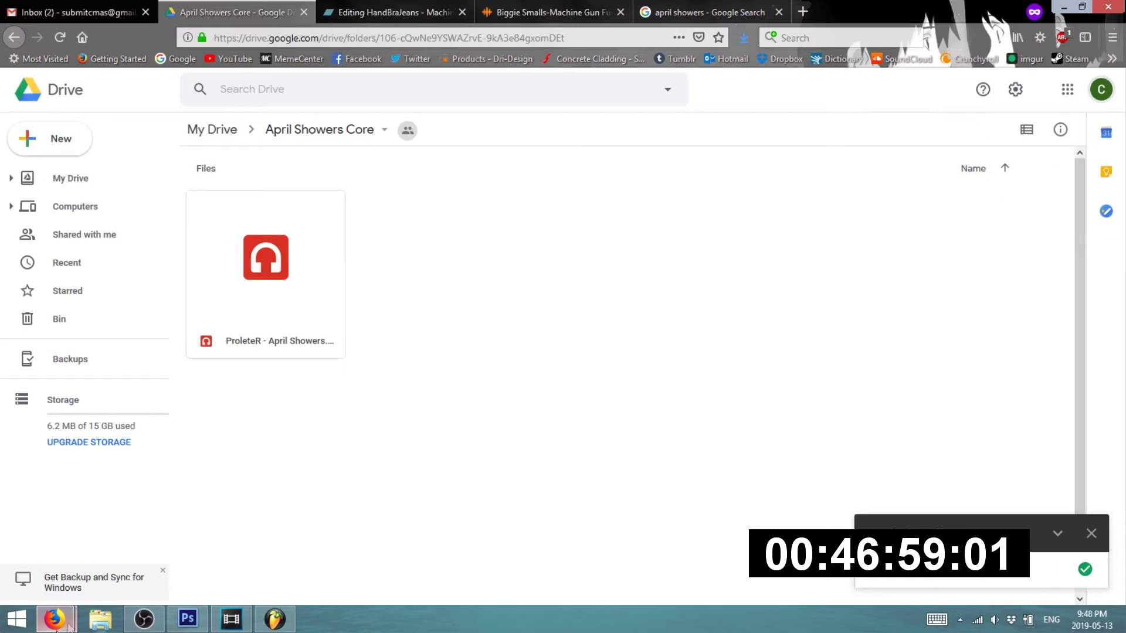
mouse_move(55, 619)
left_click(74, 572)
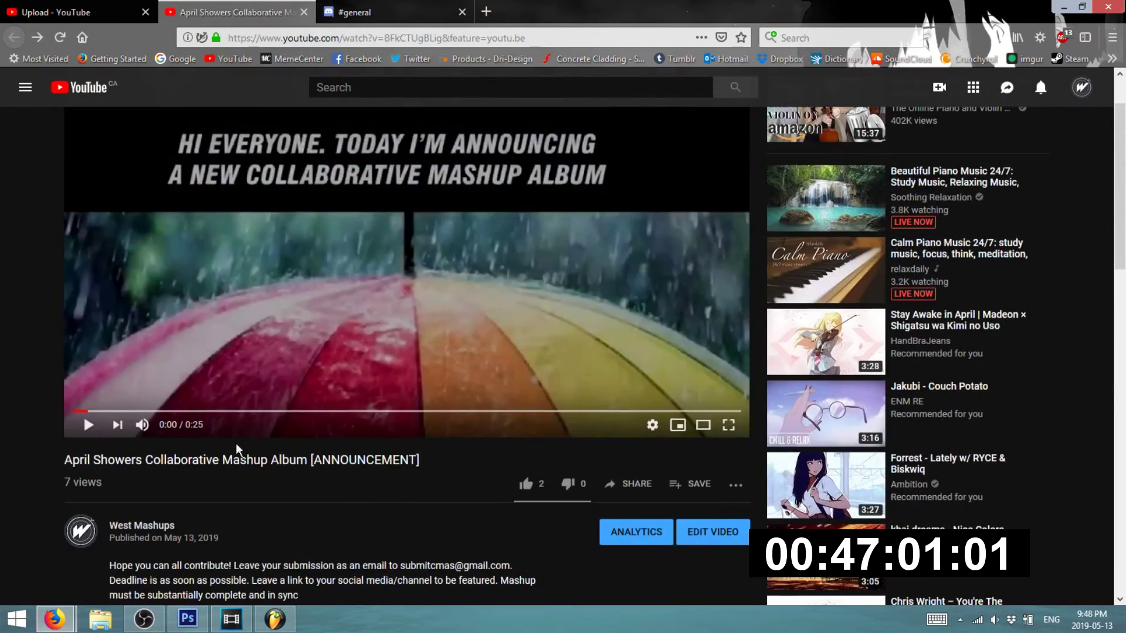
scroll(243, 434, "down", 4)
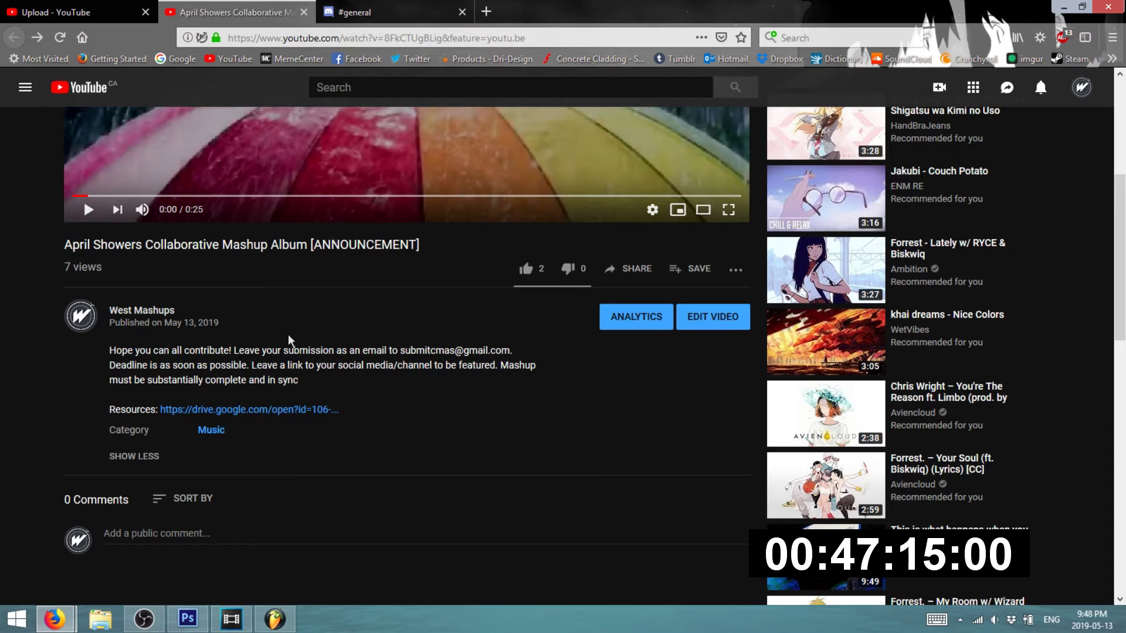
- Search 'hand' in a new tab to open the HandBraJeans channel, then close that tab
left_click(410, 11)
left_click(486, 12)
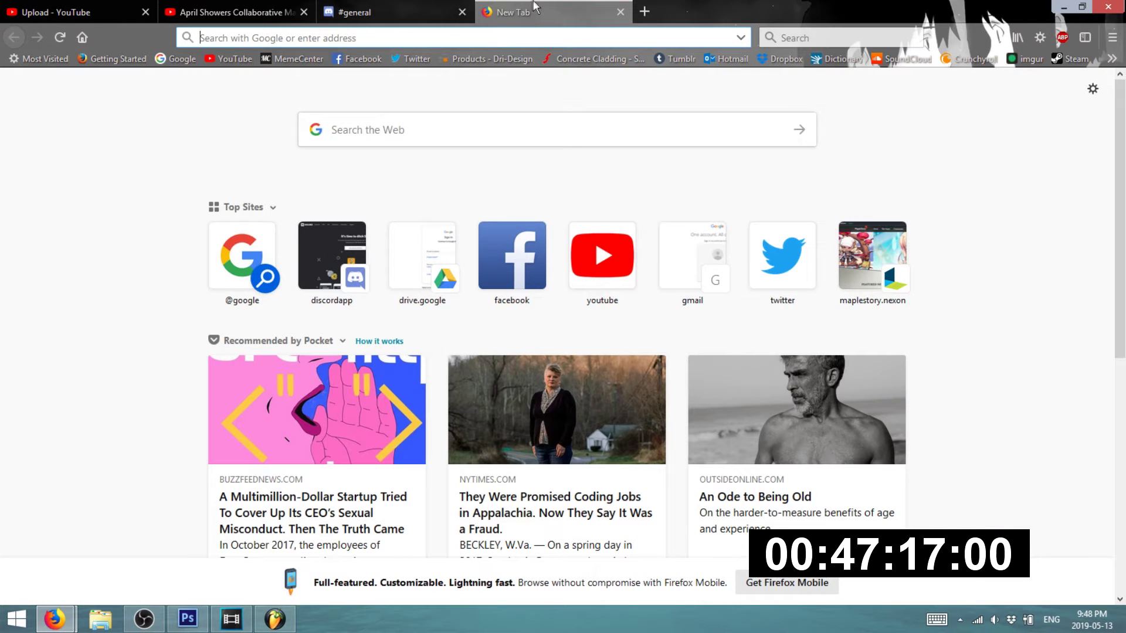
type("hand")
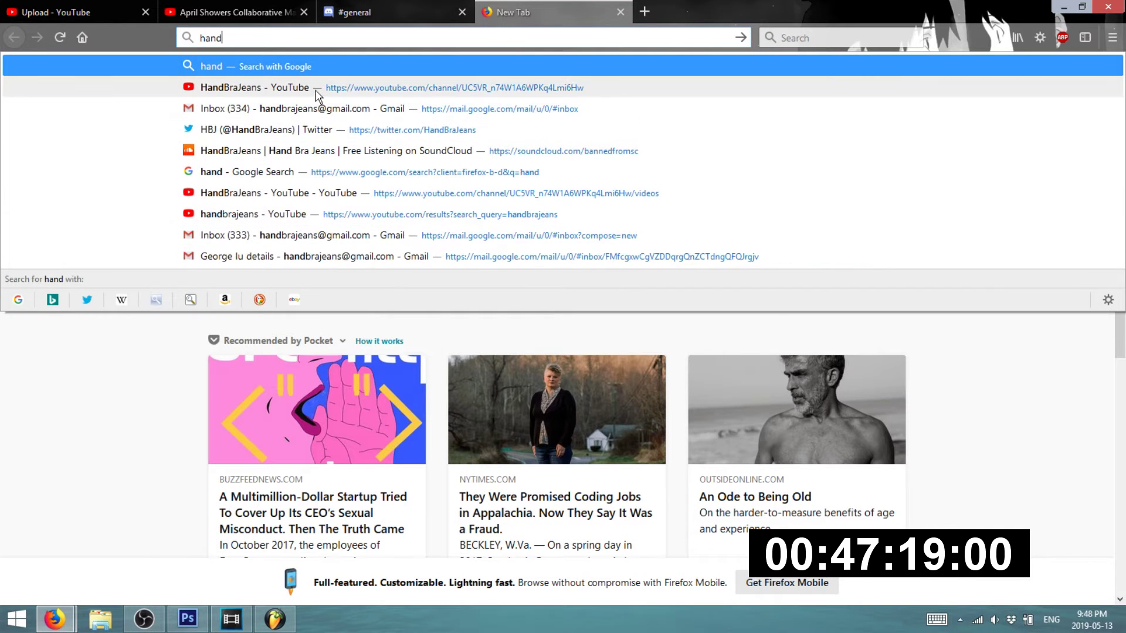
left_click(315, 89)
left_click(297, 39)
key("ctrl+c")
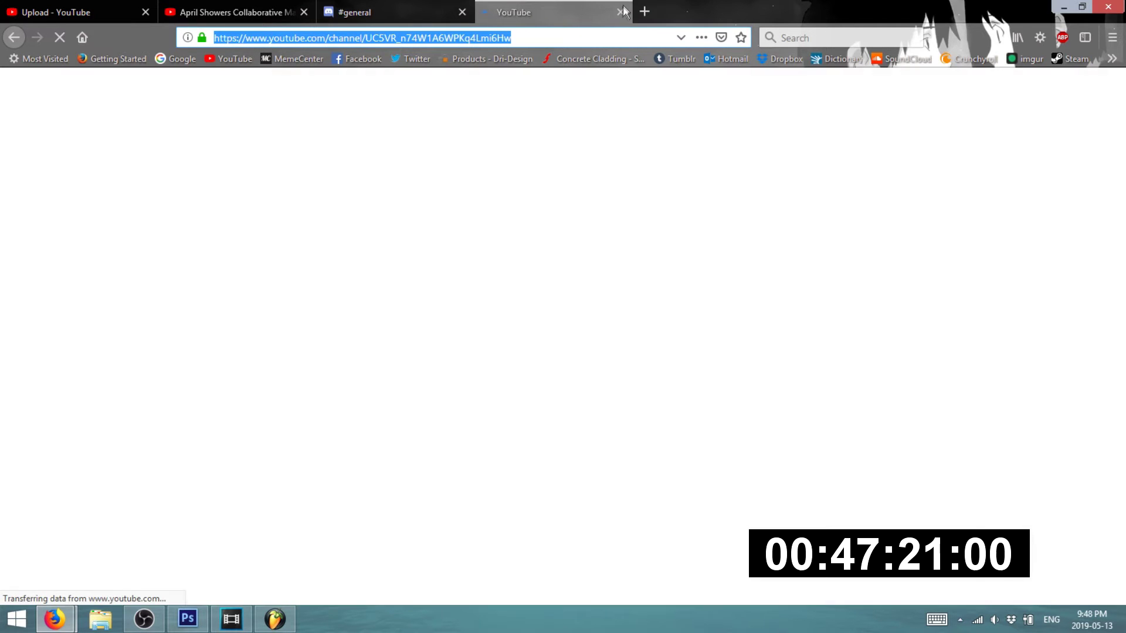
left_click(620, 11)
- Bring up the Bandcamp window on the Machine Funk Showers editing tab
mouse_move(54, 619)
left_click(225, 543)
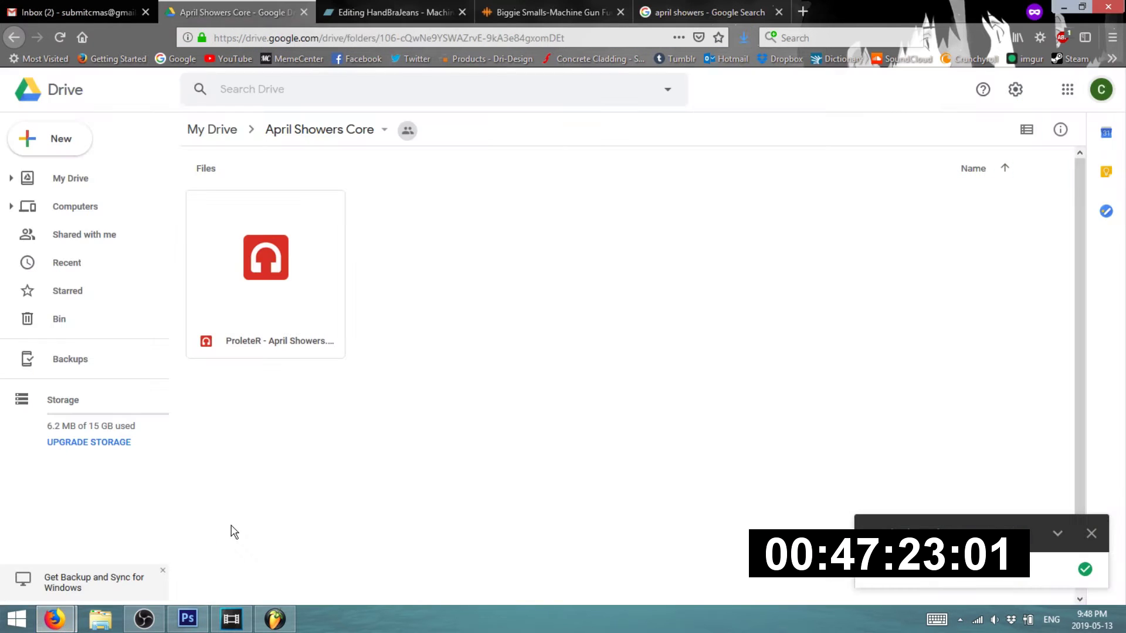
left_click(381, 12)
scroll(619, 423, "down", 4)
scroll(628, 420, "up", 4)
- Review the Machine Funk Showers edit page and publish the track
scroll(569, 417, "down", 6)
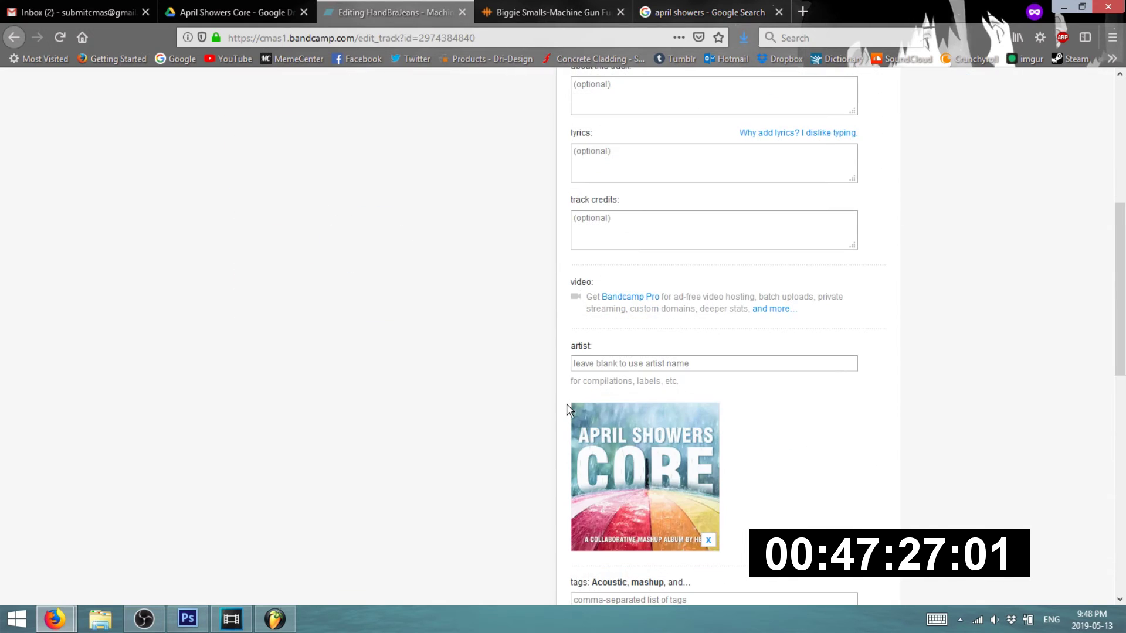
scroll(569, 408, "down", 4)
scroll(575, 399, "up", 8)
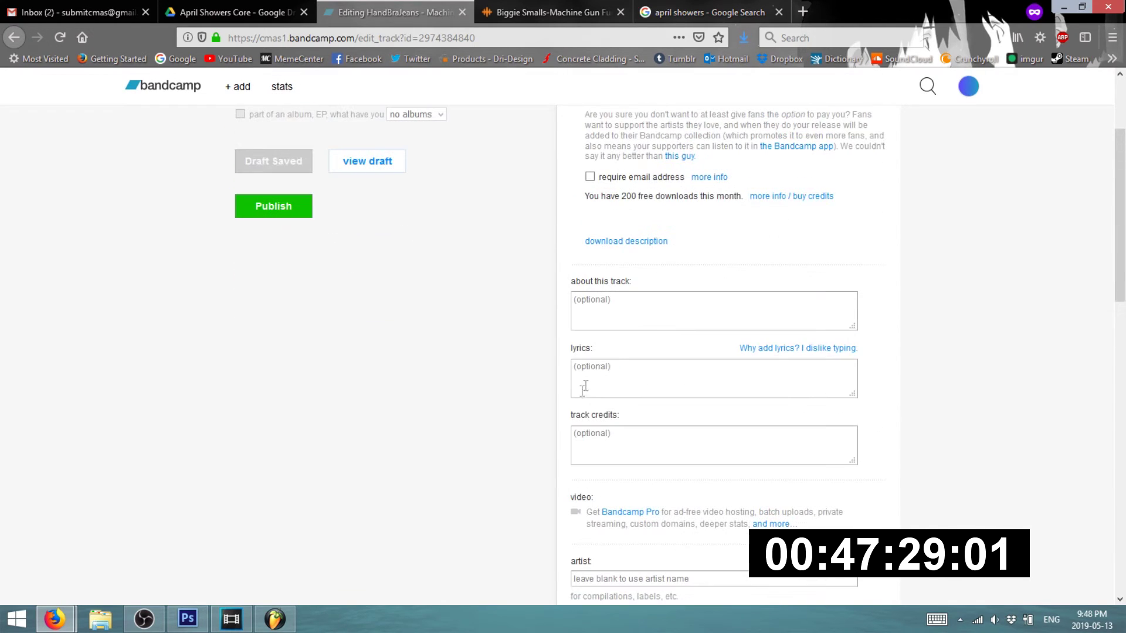
scroll(614, 334, "up", 3)
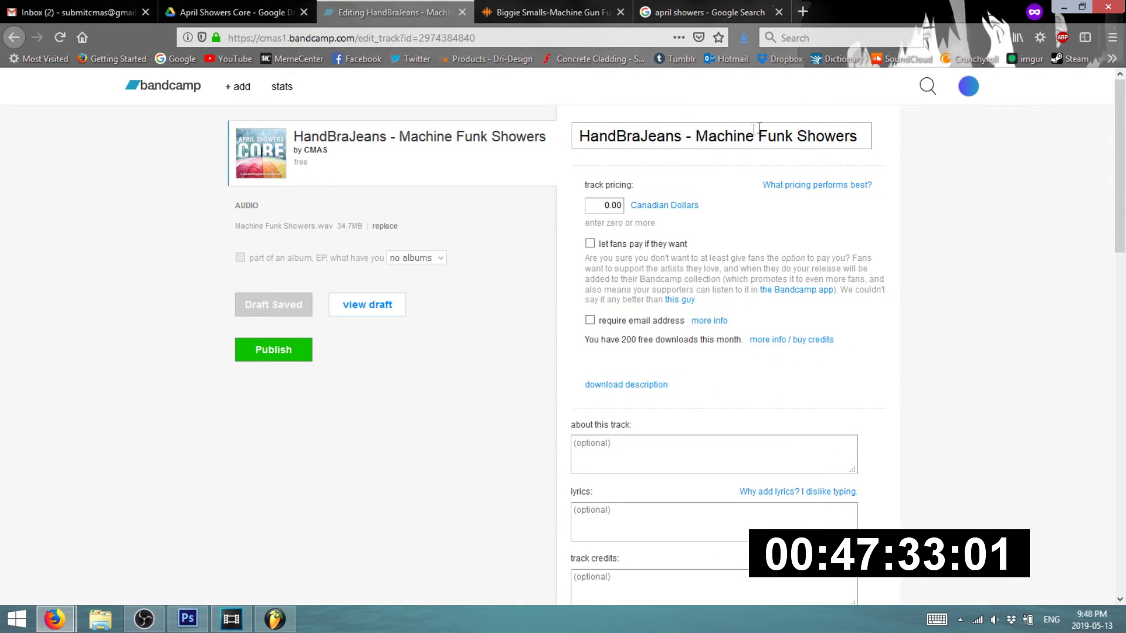
scroll(663, 291, "down", 8)
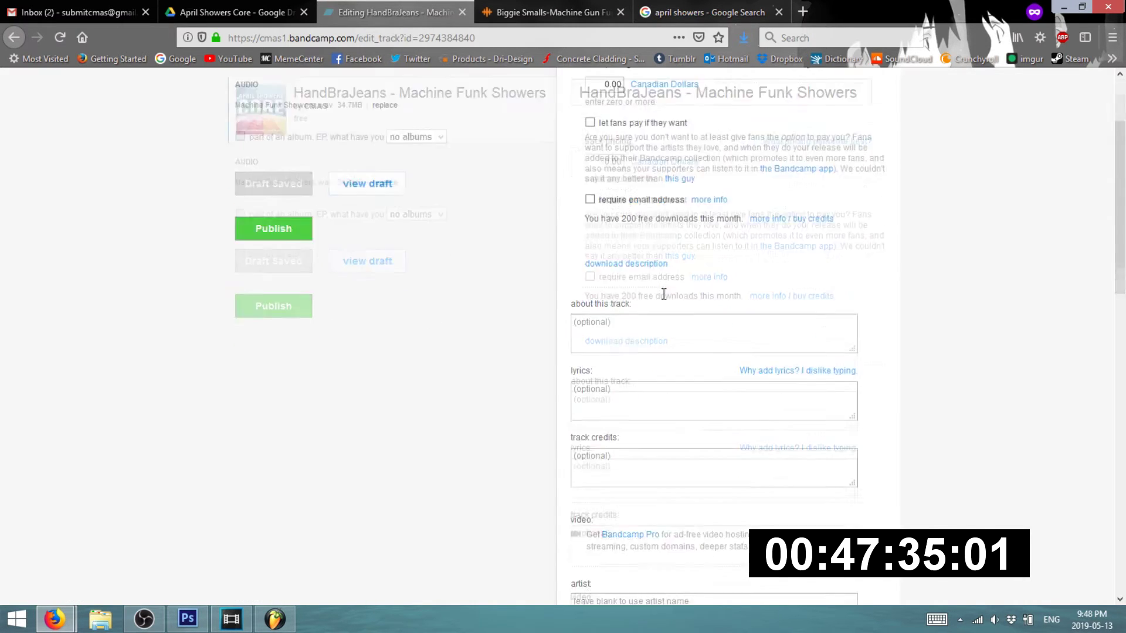
scroll(647, 310, "down", 4)
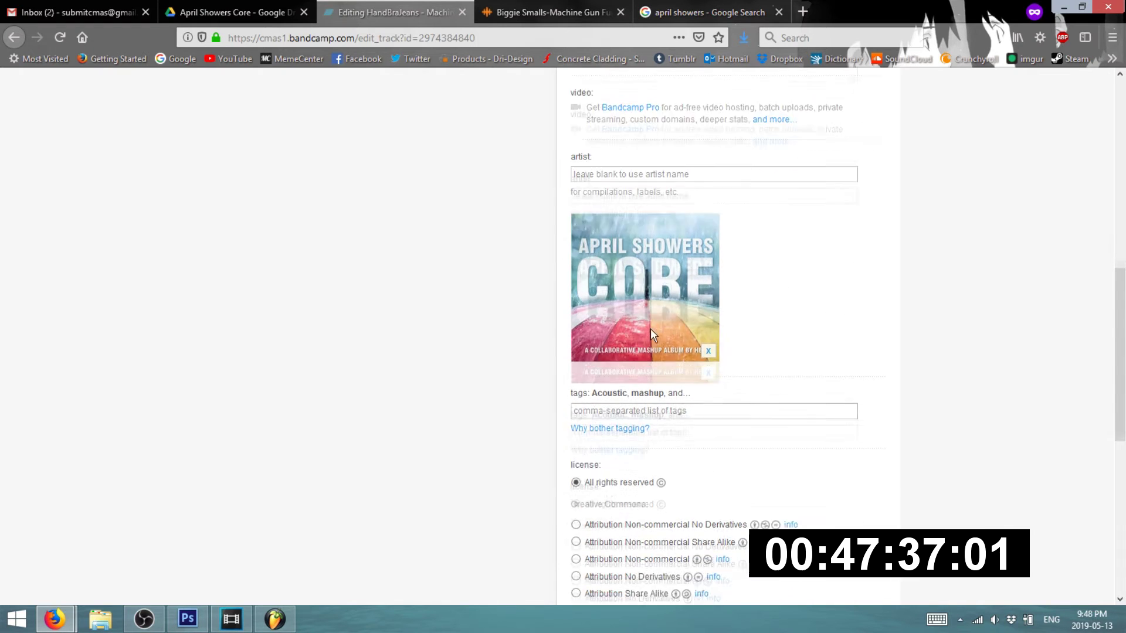
scroll(645, 468, "down", 5)
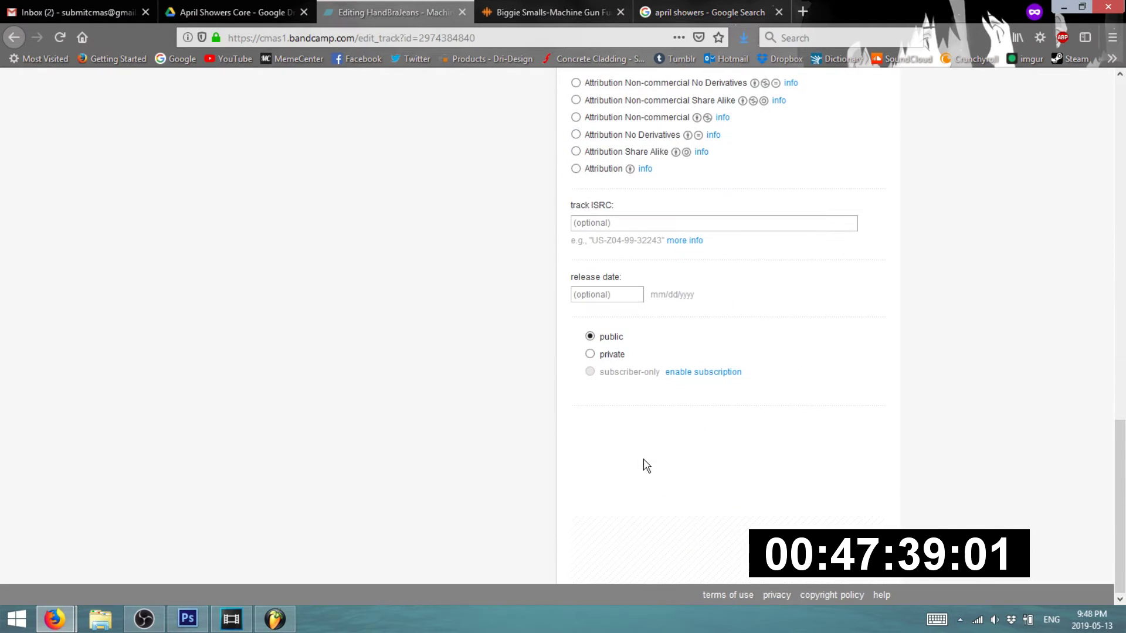
scroll(346, 317, "up", 15)
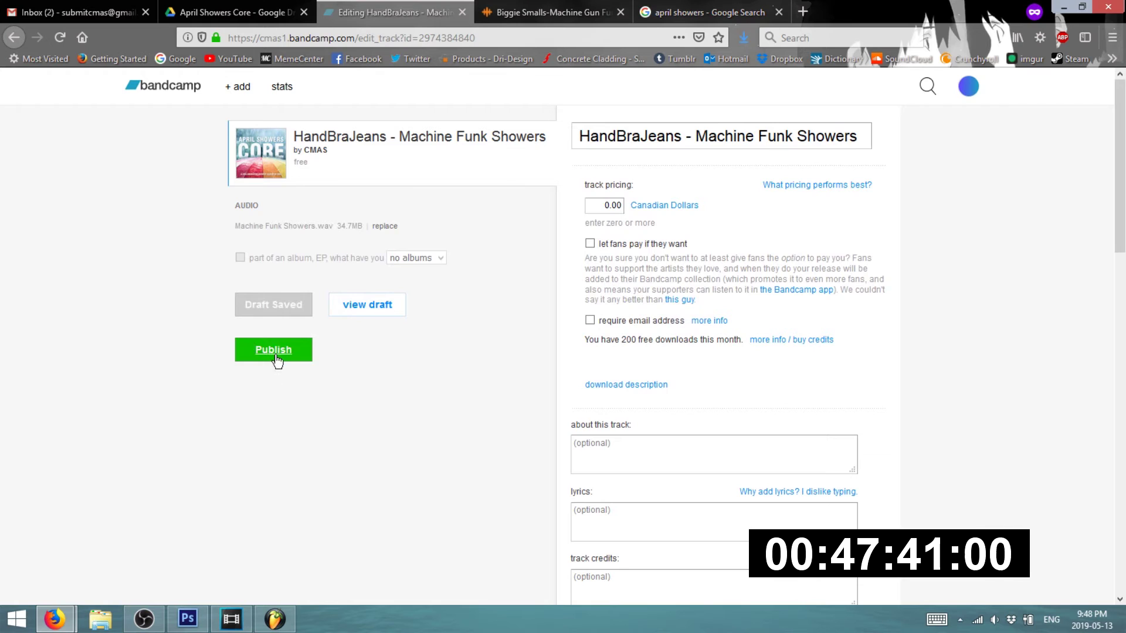
left_click(276, 352)
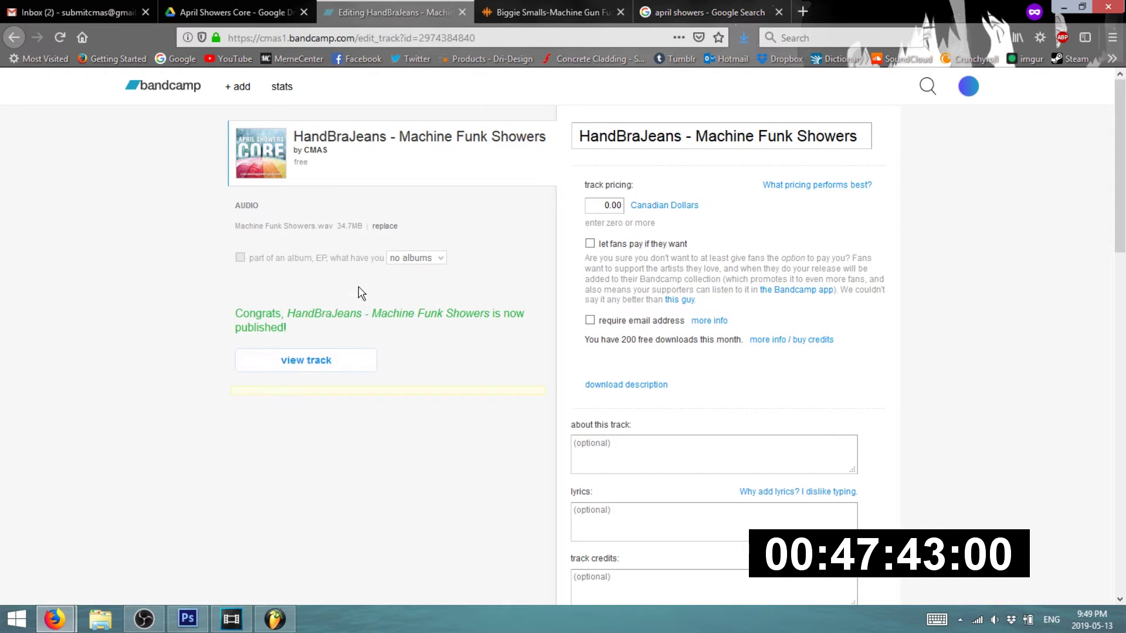
- Open the public track page and upload APRIL-SHOWERS-COVER-1400 as the artist photo
left_click(304, 360)
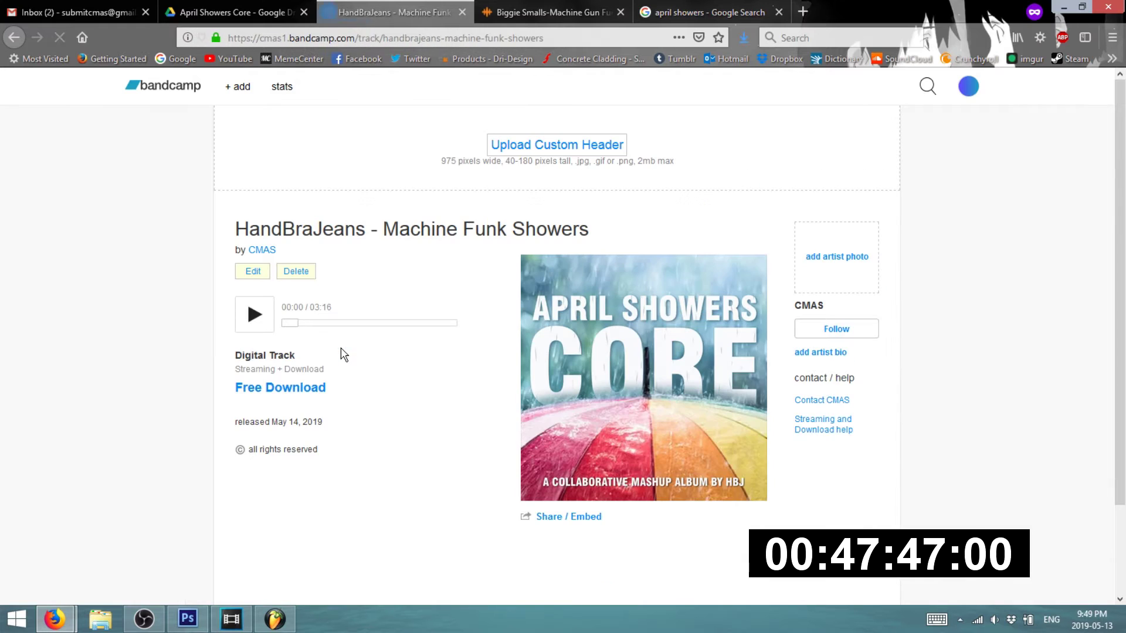
left_click(845, 261)
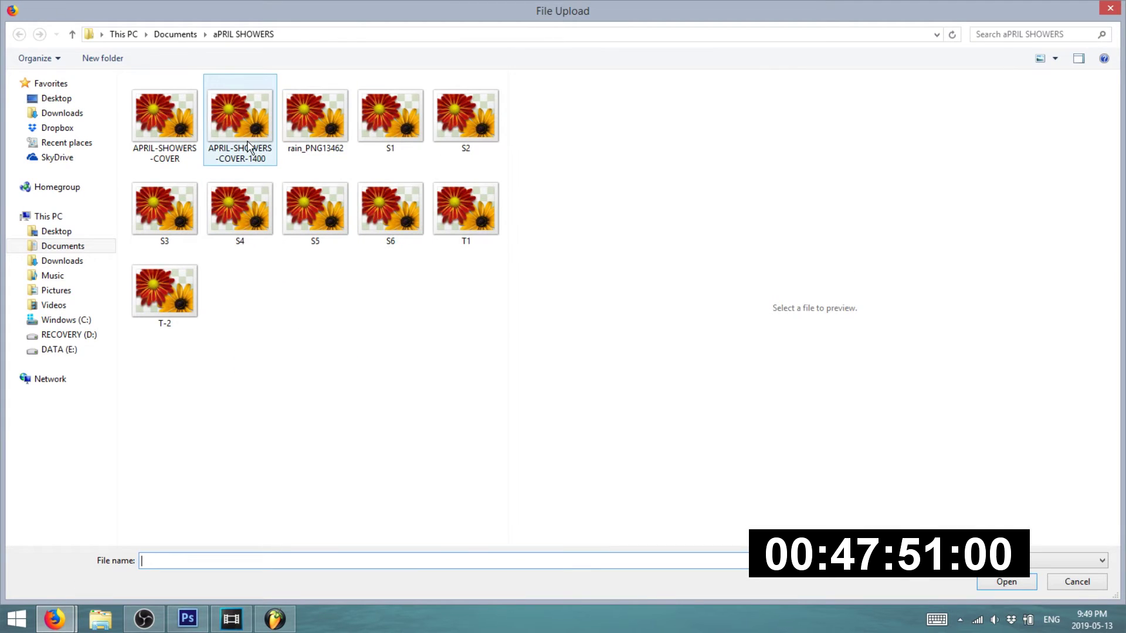
double_click(246, 145)
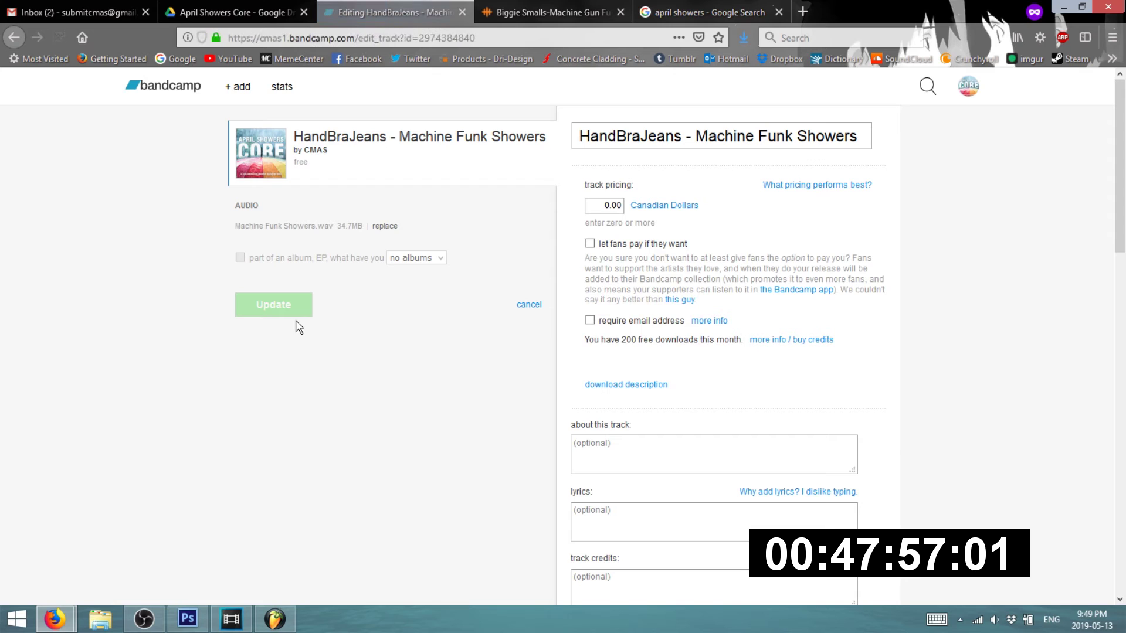
- Paste the YouTube channel link into 'about this track', then delete it again
left_click(646, 138)
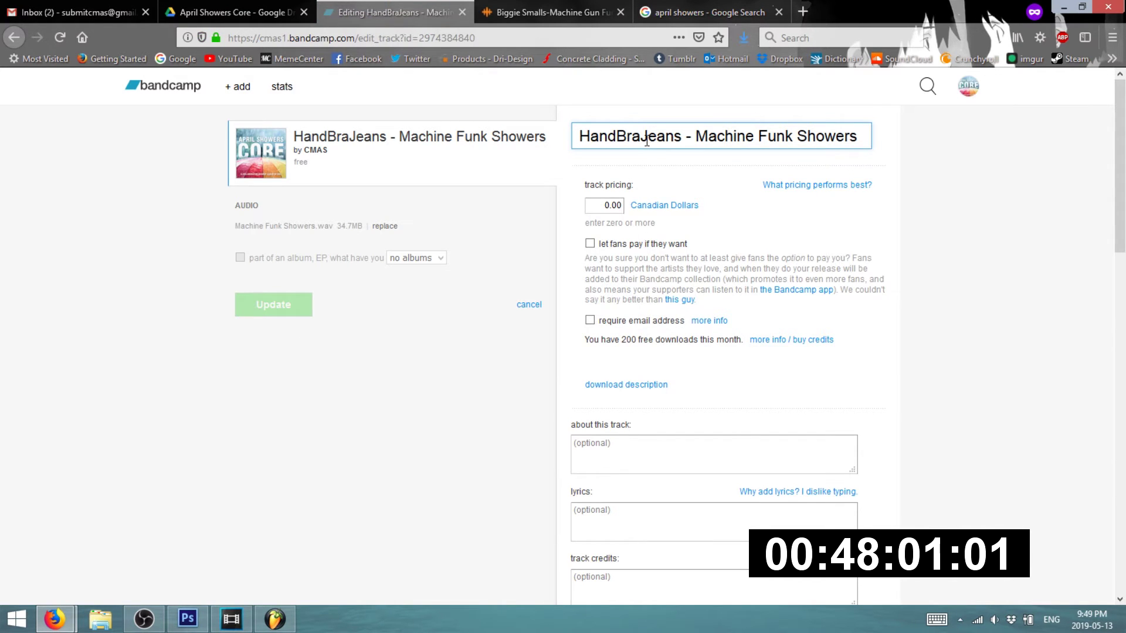
left_click(639, 447)
key("ctrl+v")
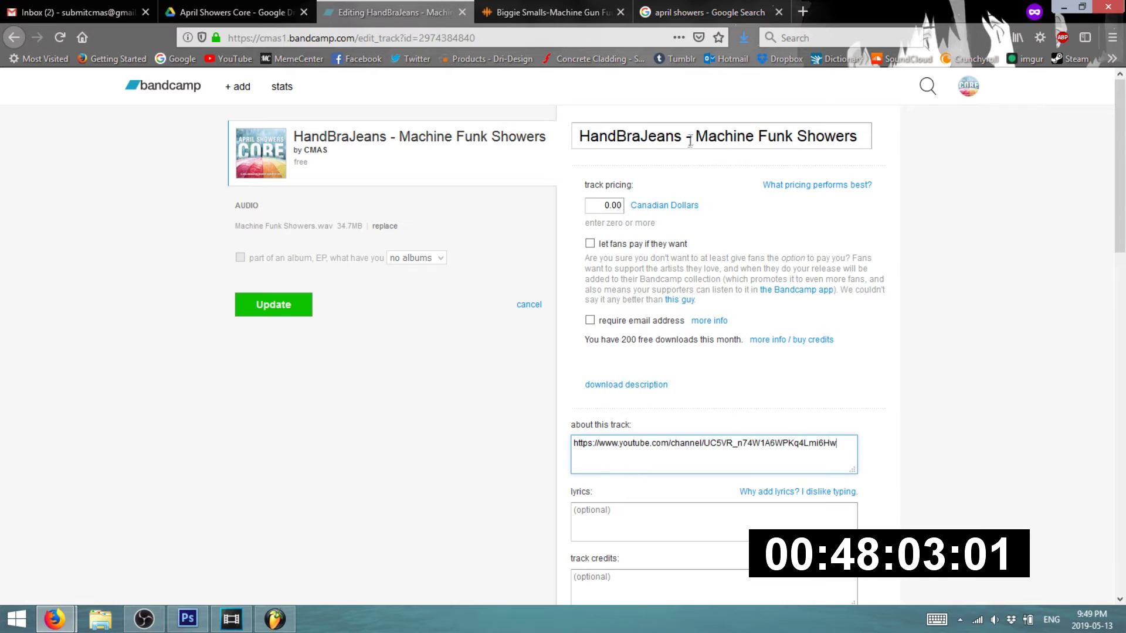
triple_click(692, 146)
left_click(748, 447)
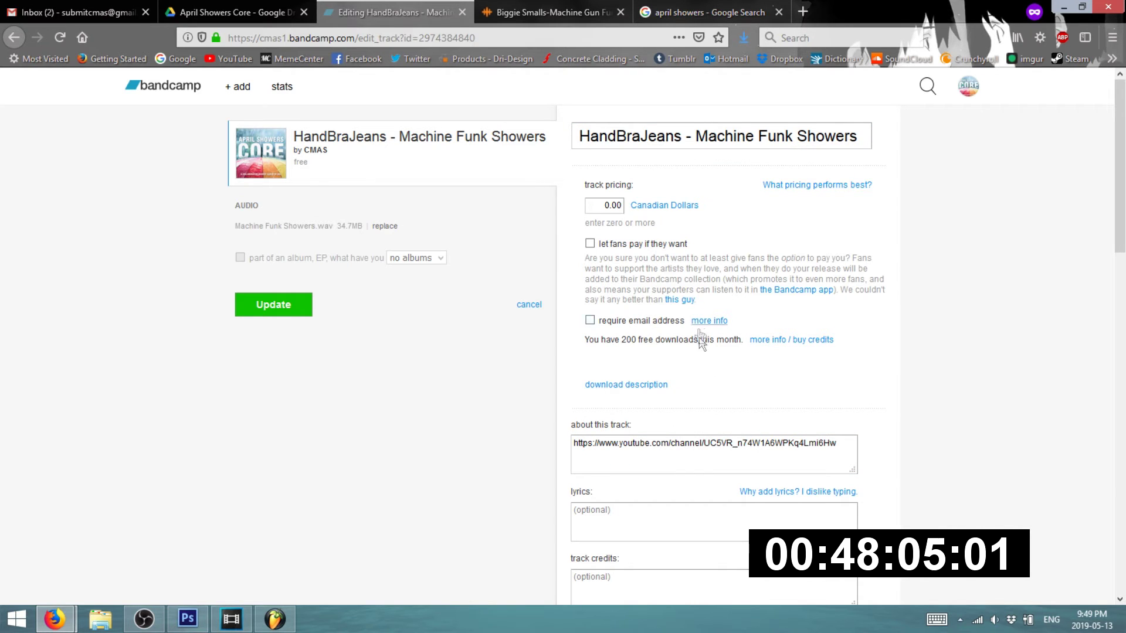
left_click_drag(861, 450, 422, 452)
key("BackSpace")
- Clear the track title, then undo to restore 'HandBraJeans - Machine Funk Showers'
left_click_drag(862, 140, 397, 164)
key("Left")
left_click(633, 146)
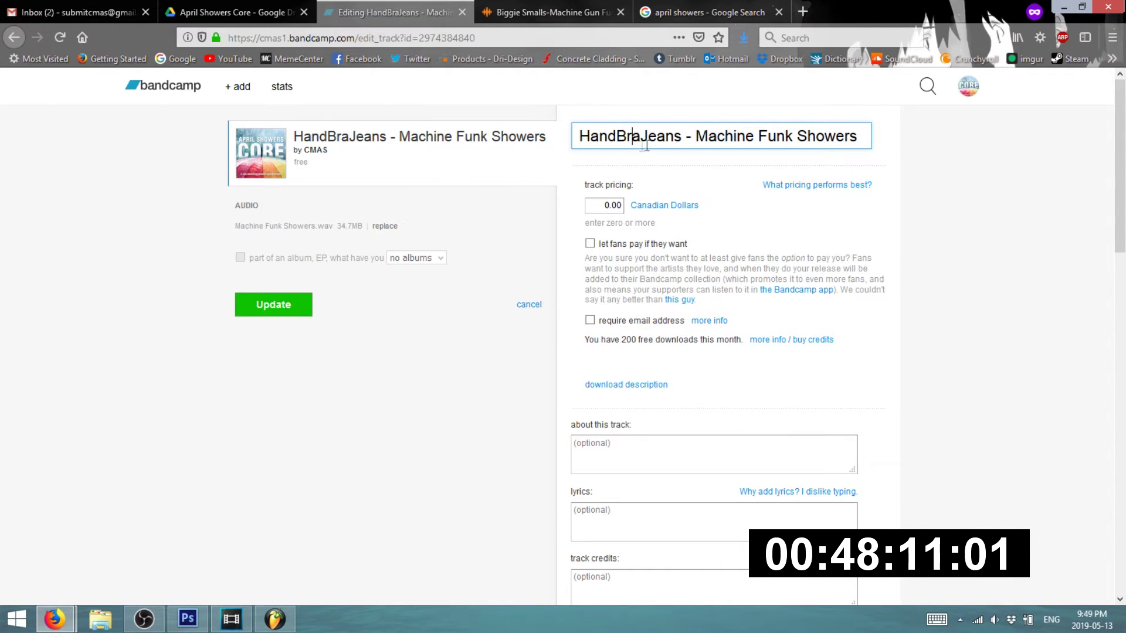
left_click_drag(860, 136, 446, 146)
key("BackSpace")
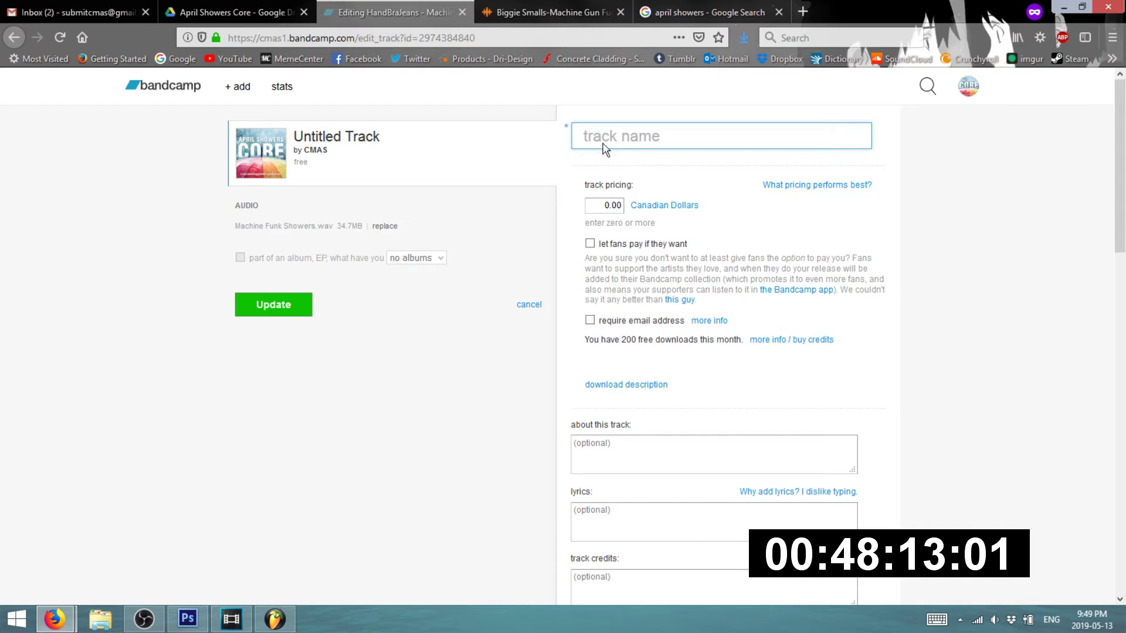
key("ctrl+z")
- Save the track details with Update and open the public track page
left_click(276, 304)
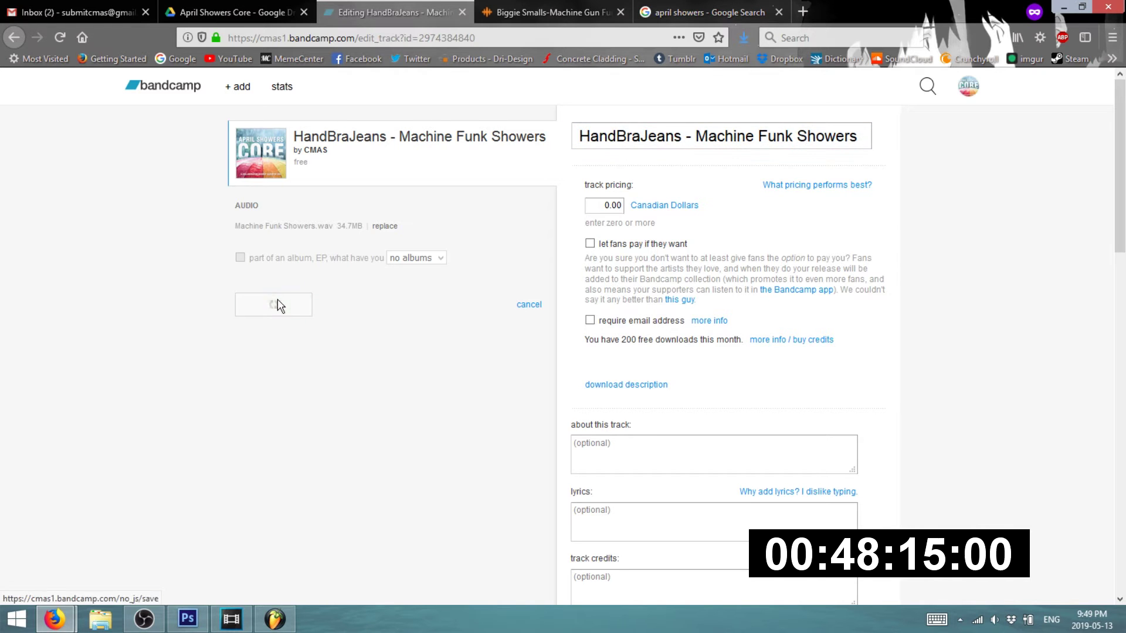
scroll(417, 393, "down", 10)
scroll(460, 384, "up", 8)
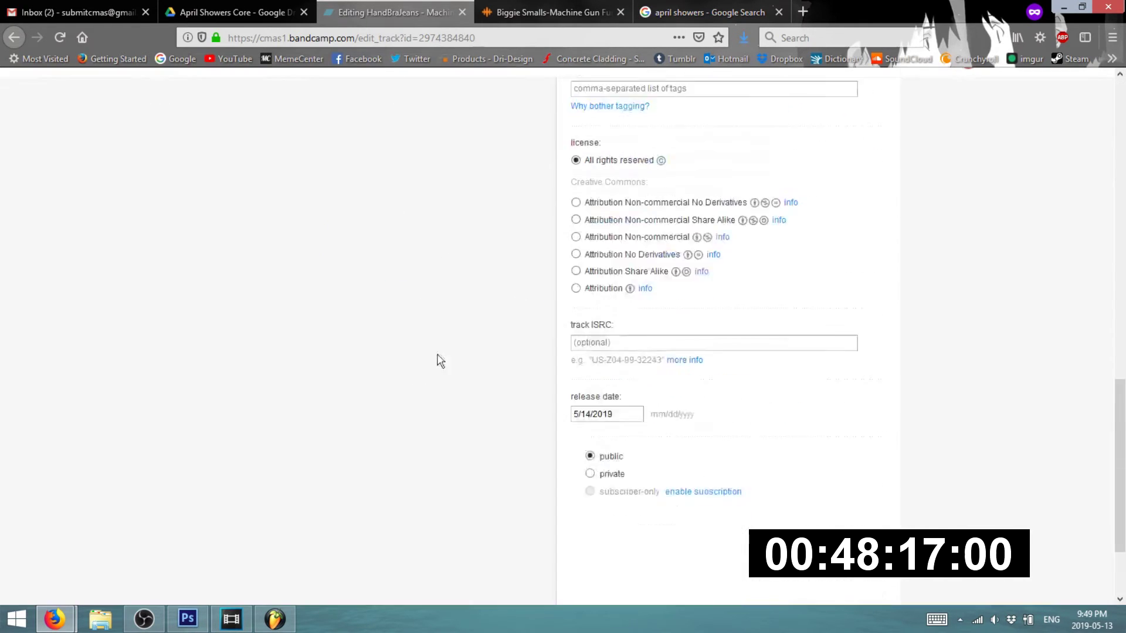
scroll(319, 229, "up", 4)
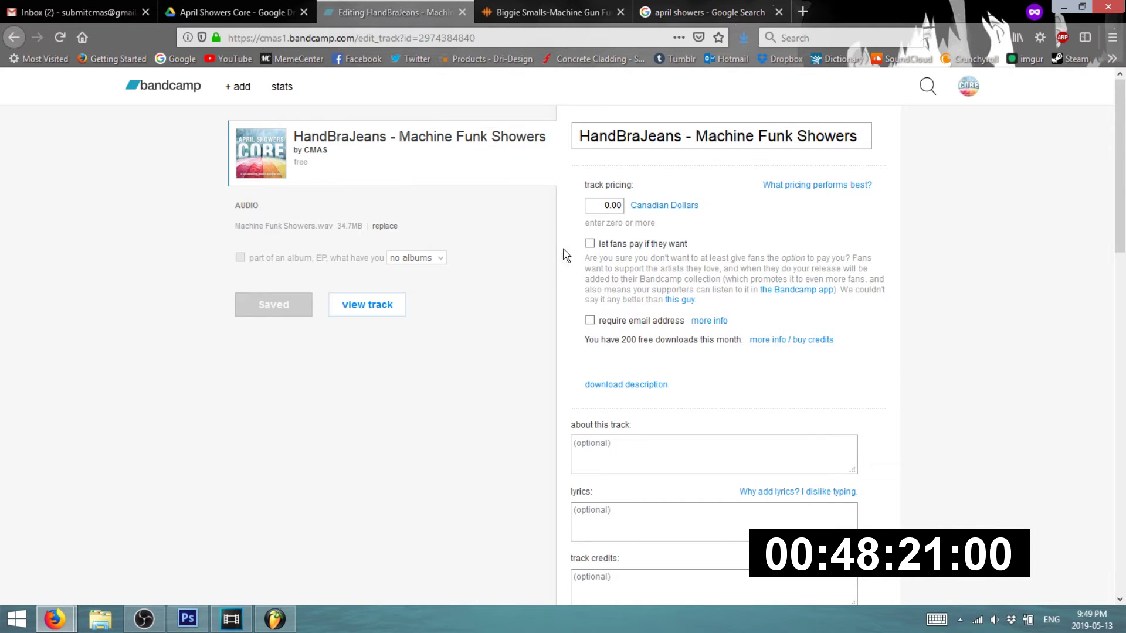
left_click(369, 305)
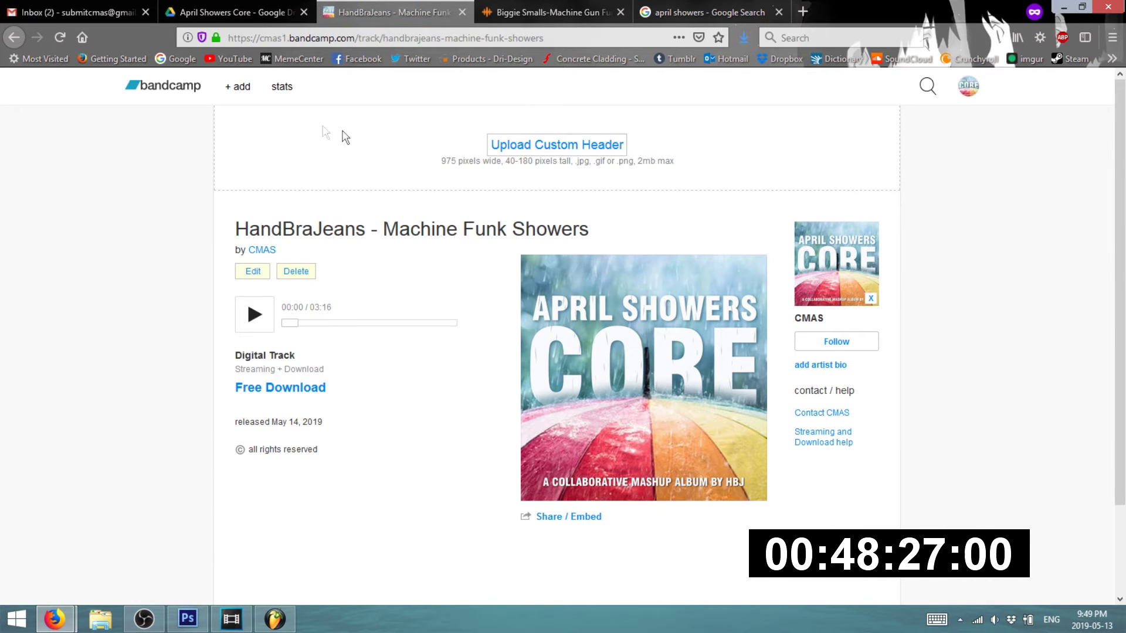
- Go from the Bandcamp home page to the CMAS artist page, then bring Discord forward
left_click(157, 88)
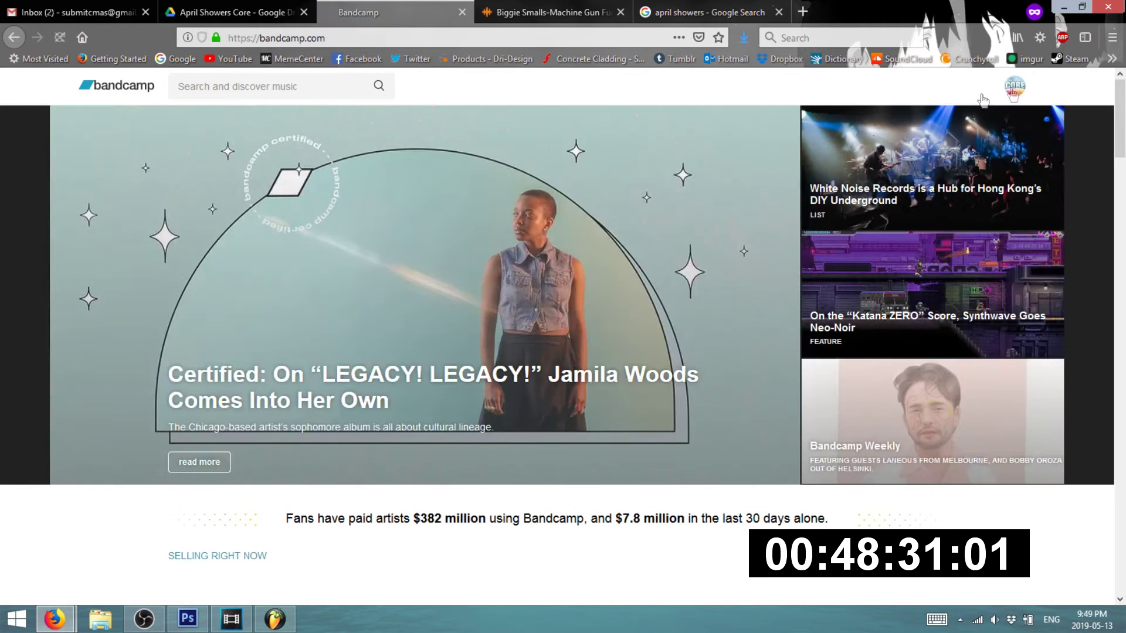
mouse_move(1014, 95)
left_click(918, 144)
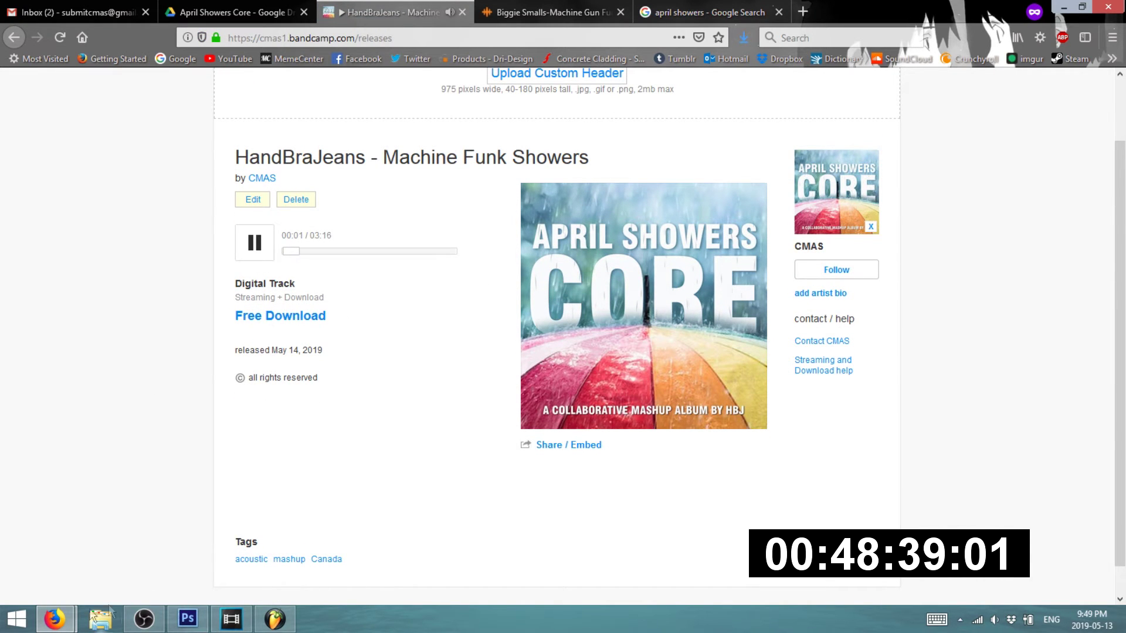
mouse_move(54, 620)
left_click(88, 545)
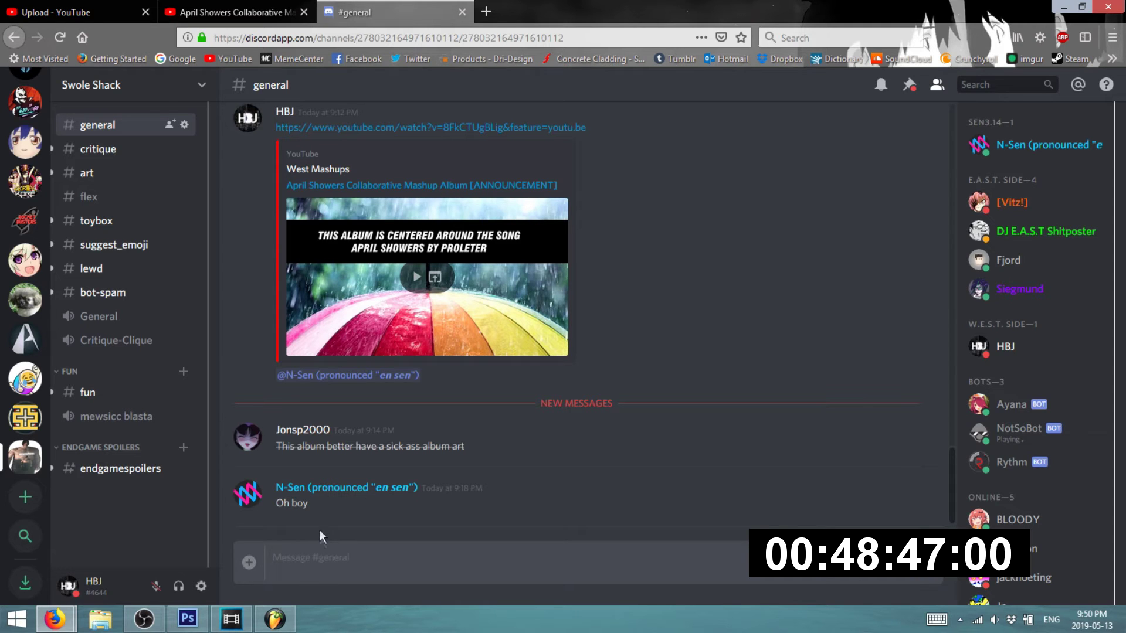
- Scroll through #general past the announcement link and replies, then minimize Discord
scroll(414, 432, "up", 5)
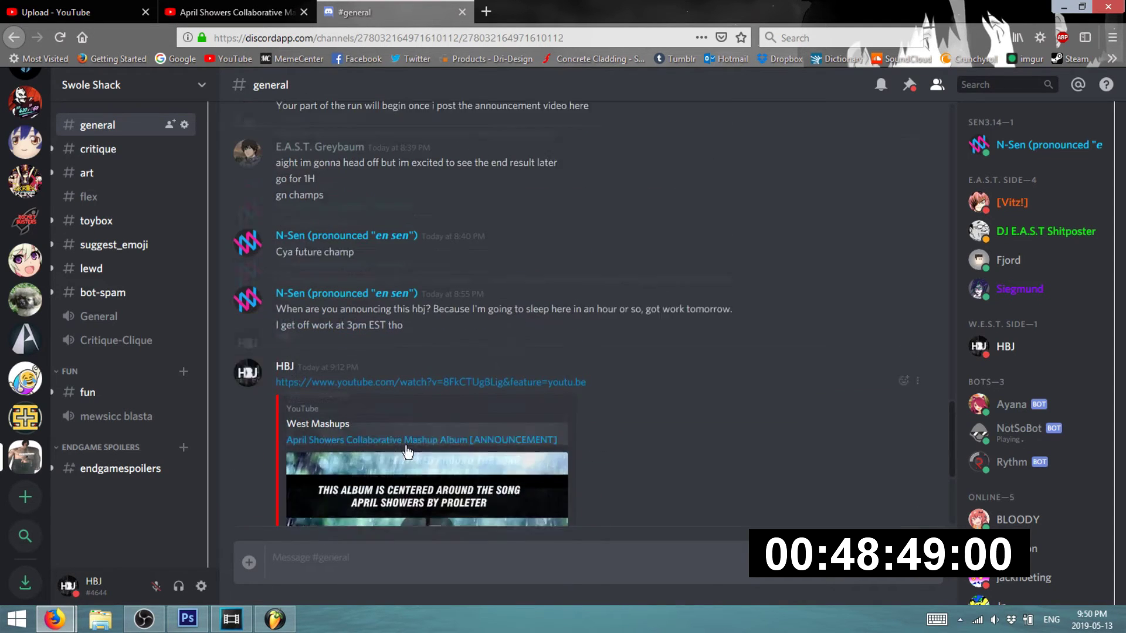
scroll(438, 435, "down", 5)
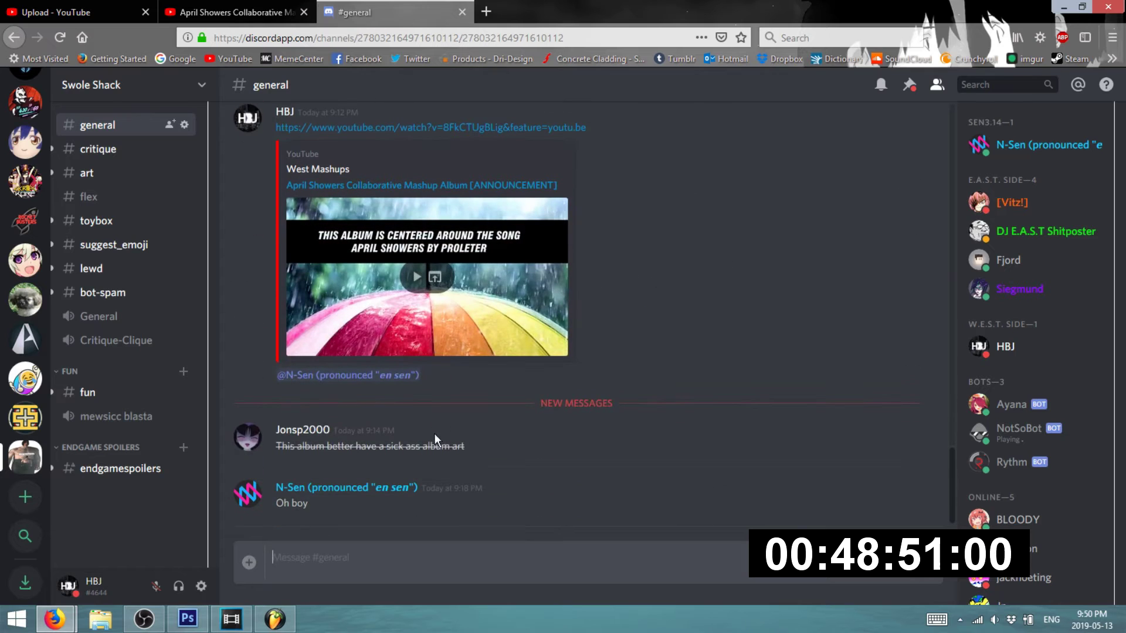
left_click(1064, 8)
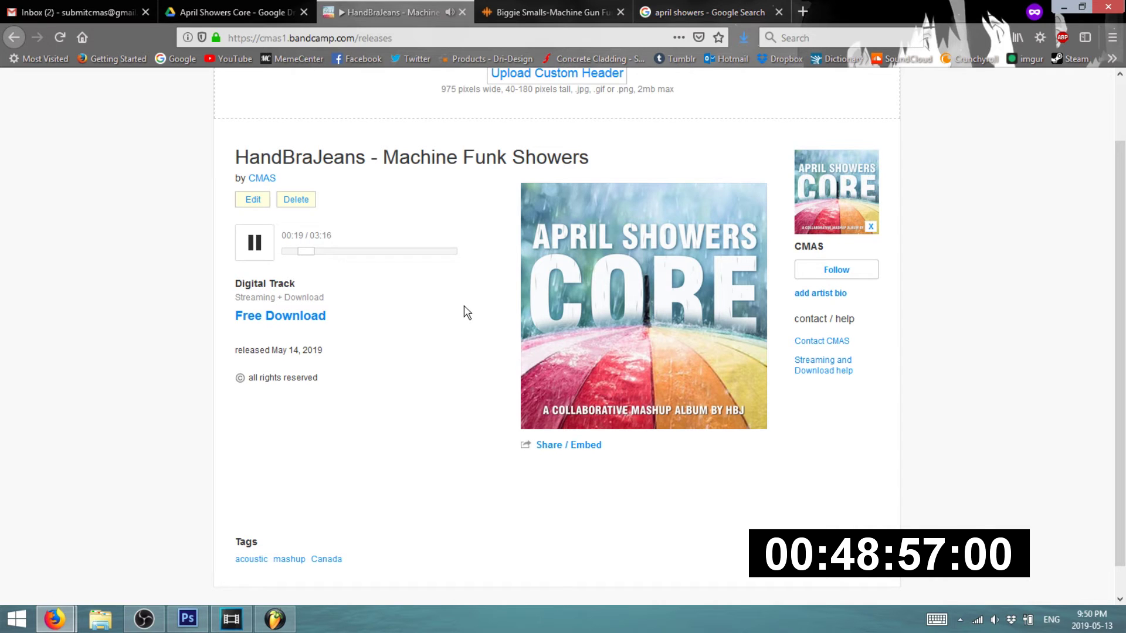
- Pause Machine Funk Showers at 00:22, then close the april showers search and MP3 converter tabs
left_click(252, 245)
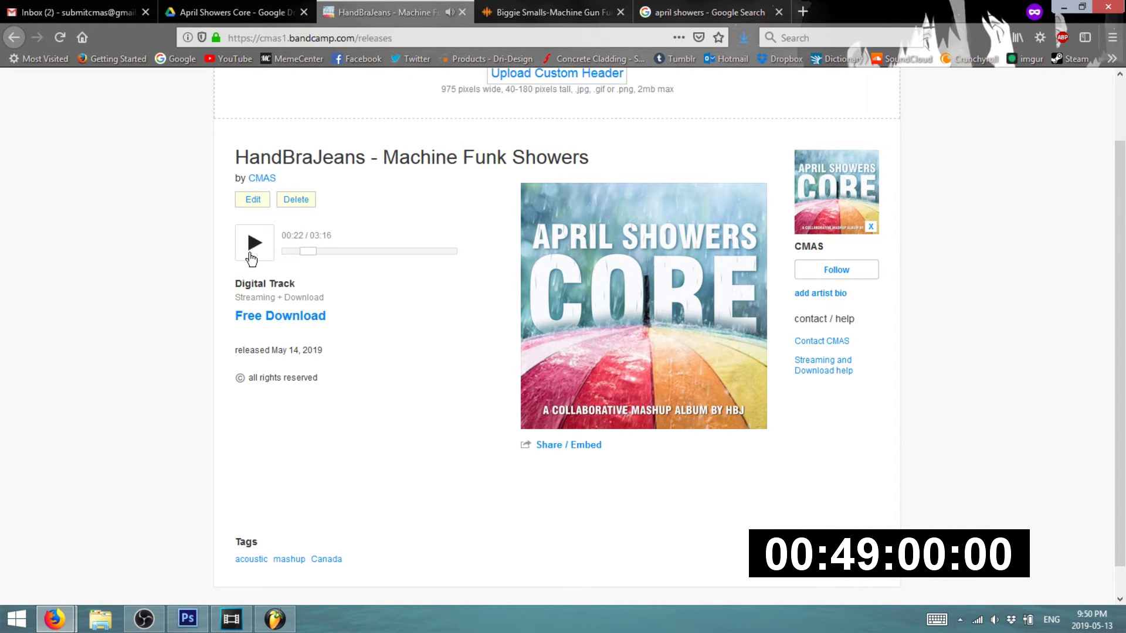
left_click(615, 14)
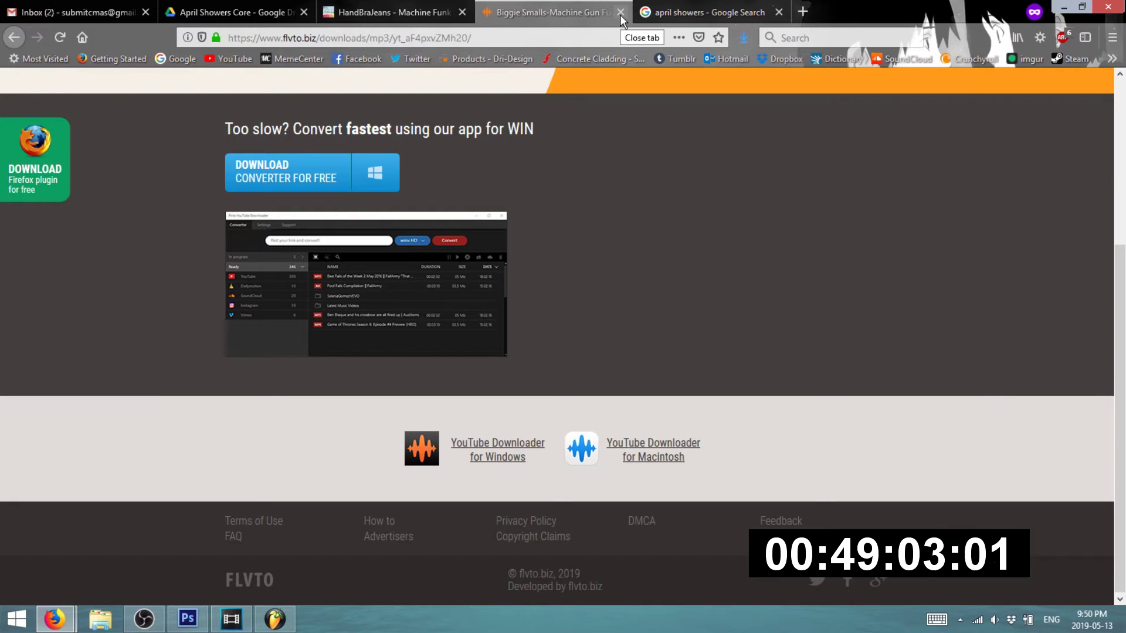
left_click(675, 12)
left_click(779, 12)
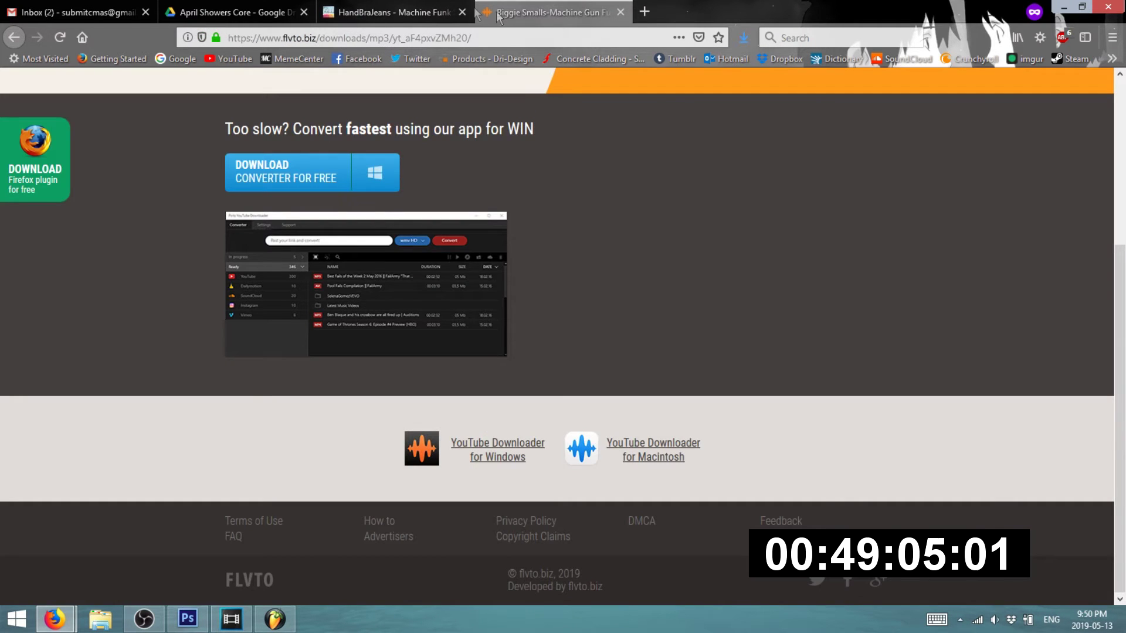
left_click(425, 12)
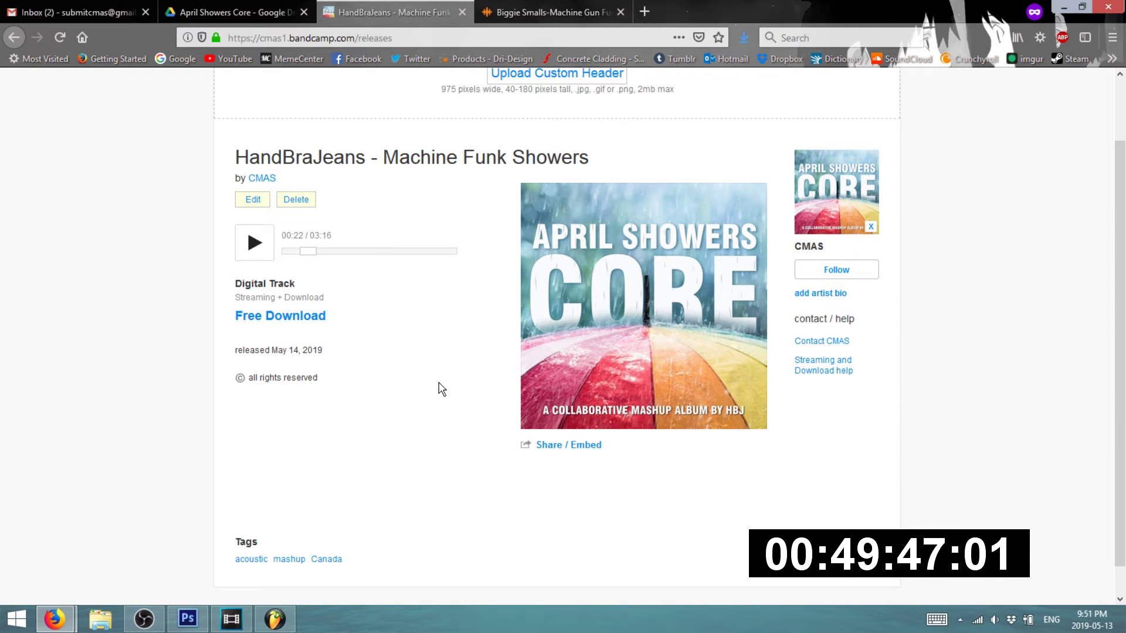
left_click(597, 7)
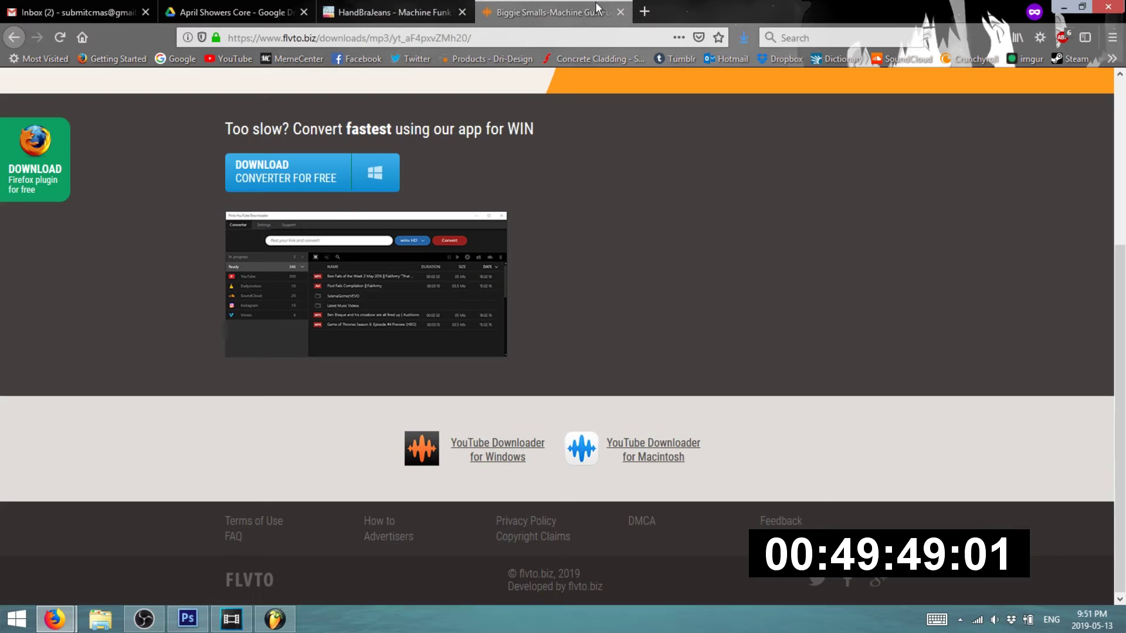
left_click(625, 13)
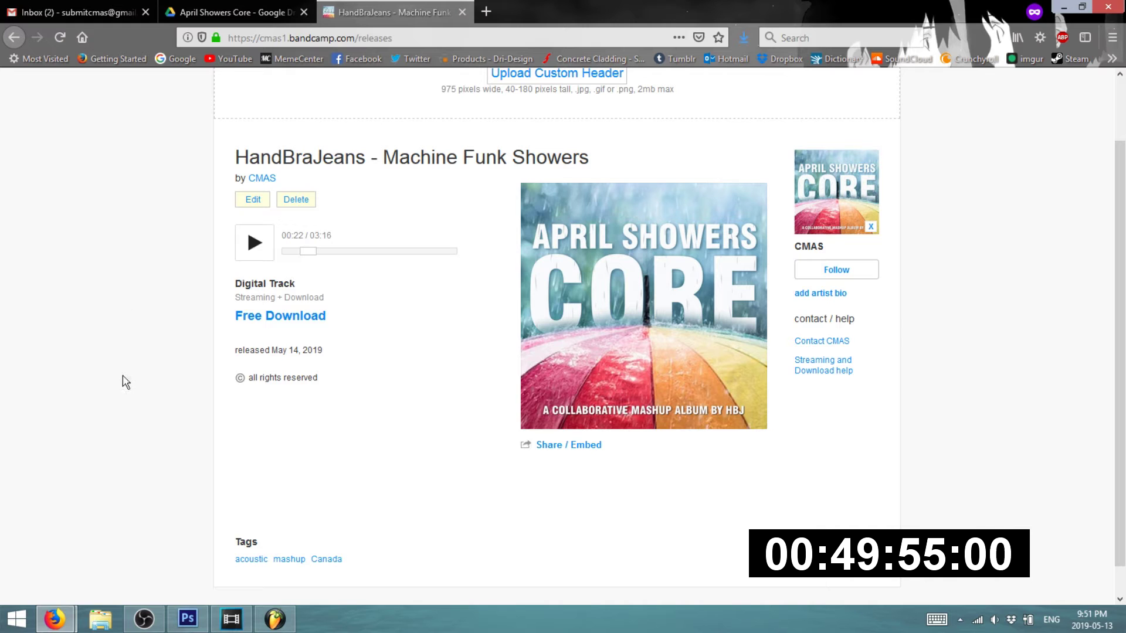
- Close the April Showers announcement video tab in the Discord browser window
left_click(275, 619)
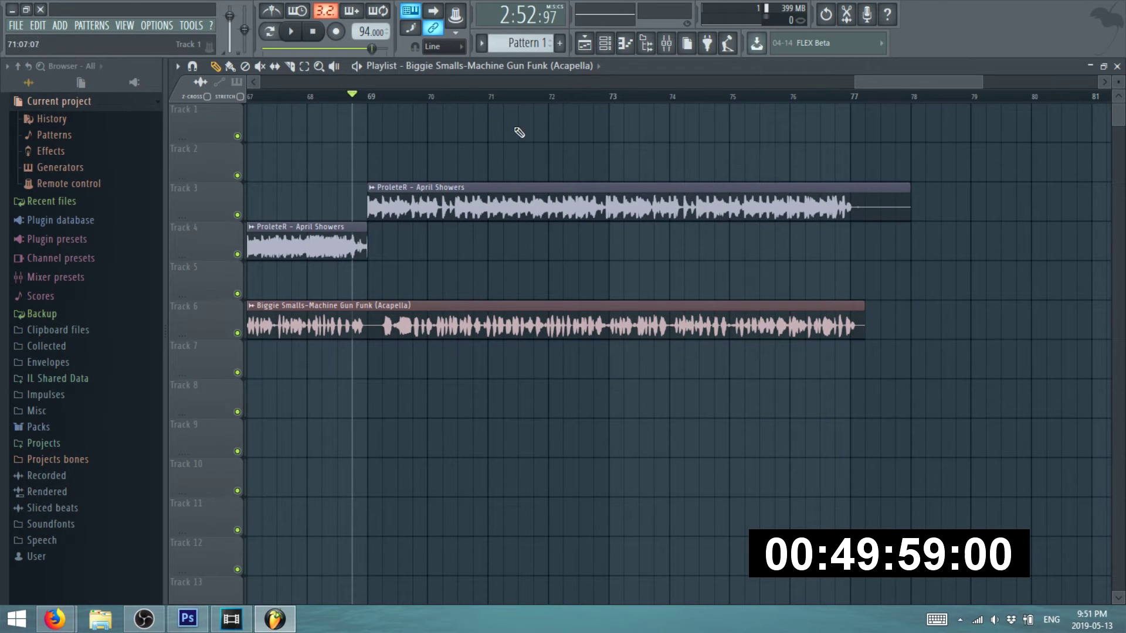
mouse_move(55, 619)
left_click(76, 539)
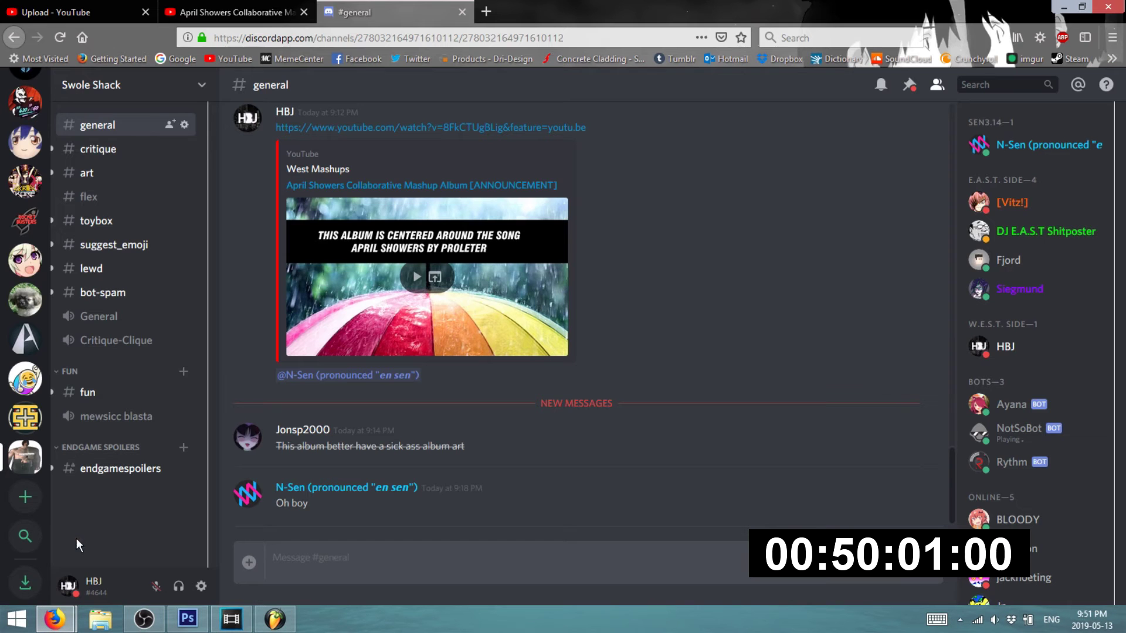
left_click(229, 12)
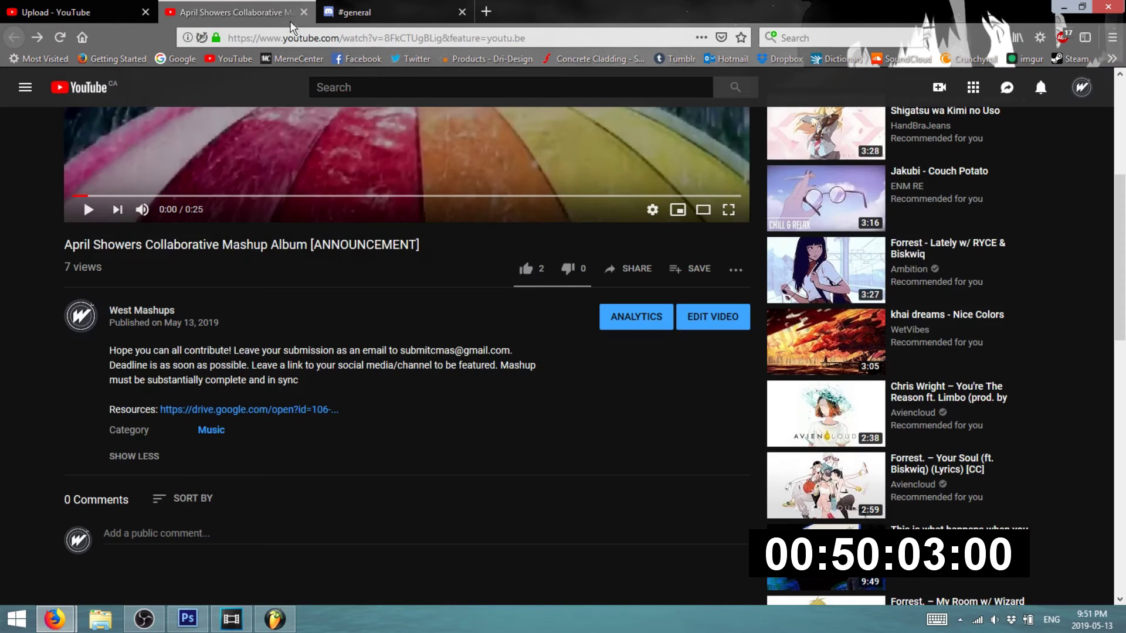
left_click(304, 12)
left_click(56, 12)
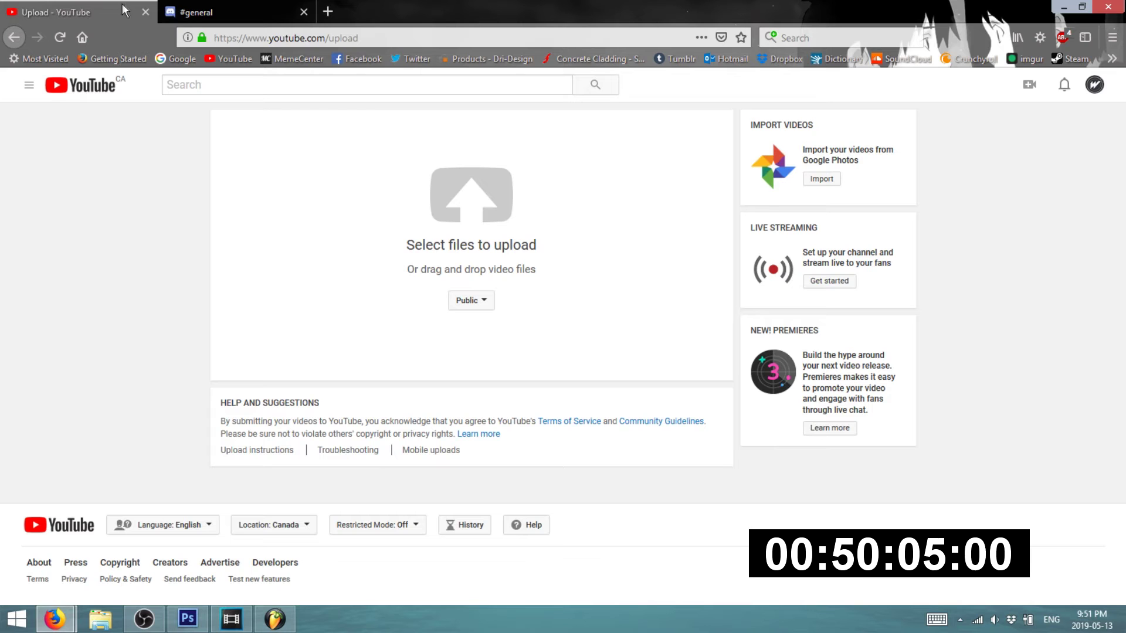
- Check the April Showers Core Drive folder and Bandcamp page, then glance at Vegas Pro and OBS
mouse_move(54, 618)
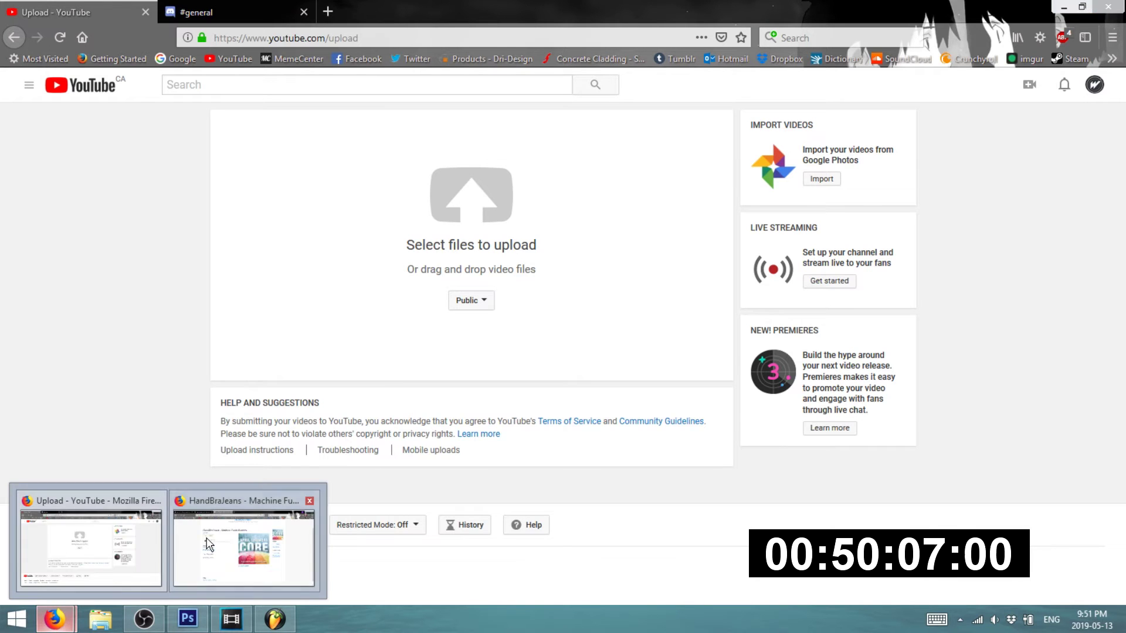
left_click(240, 537)
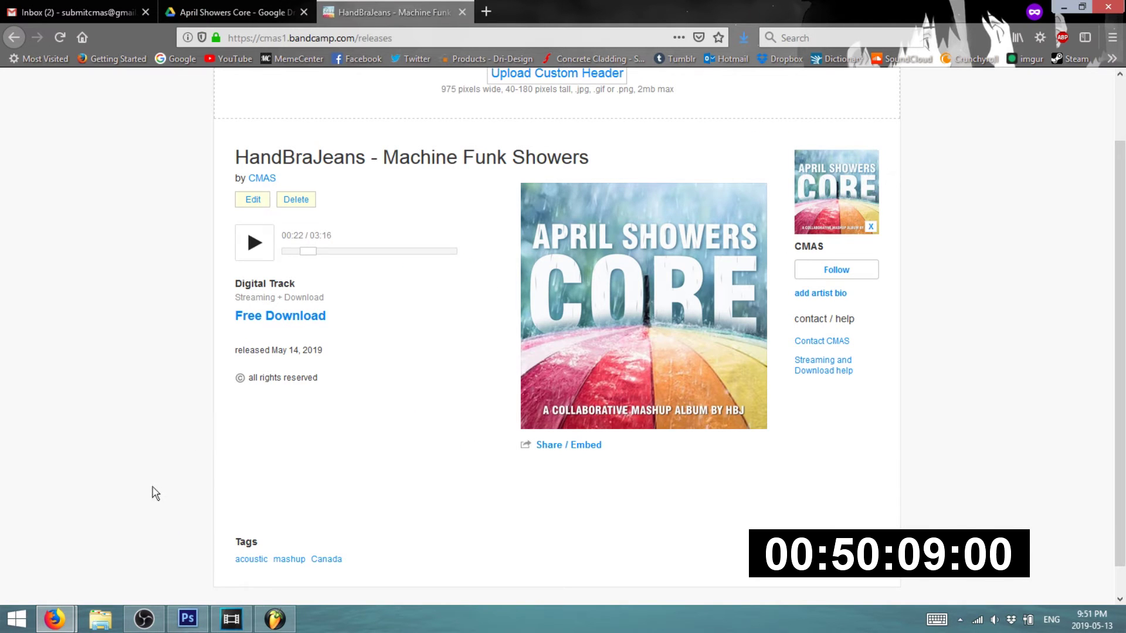
left_click(238, 18)
left_click(393, 13)
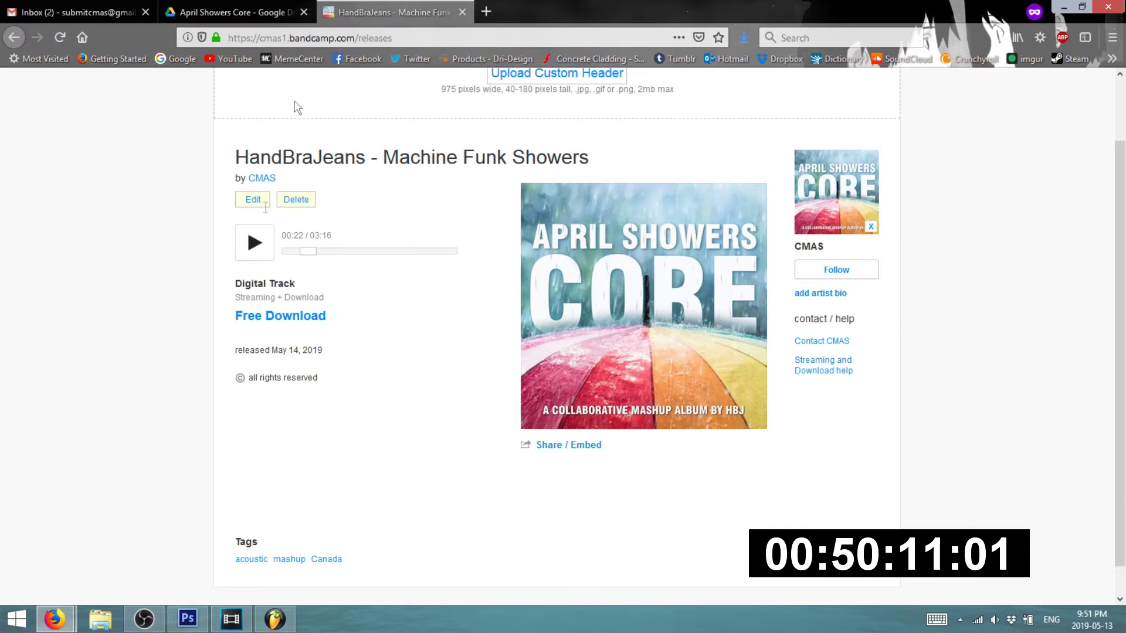
left_click(227, 619)
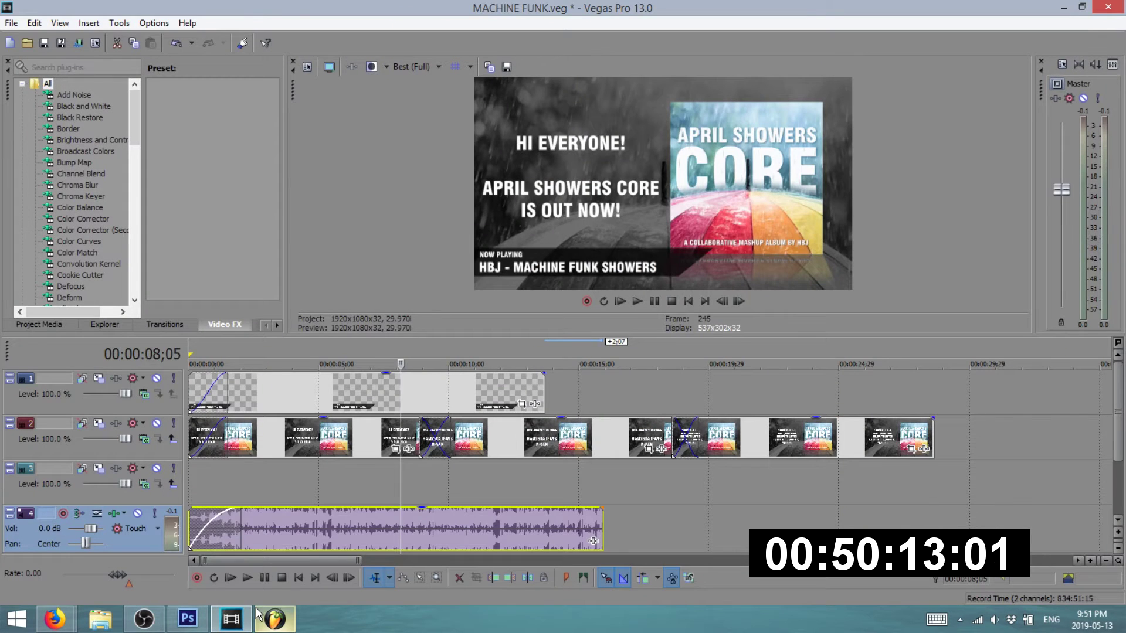
left_click(225, 618)
left_click(143, 620)
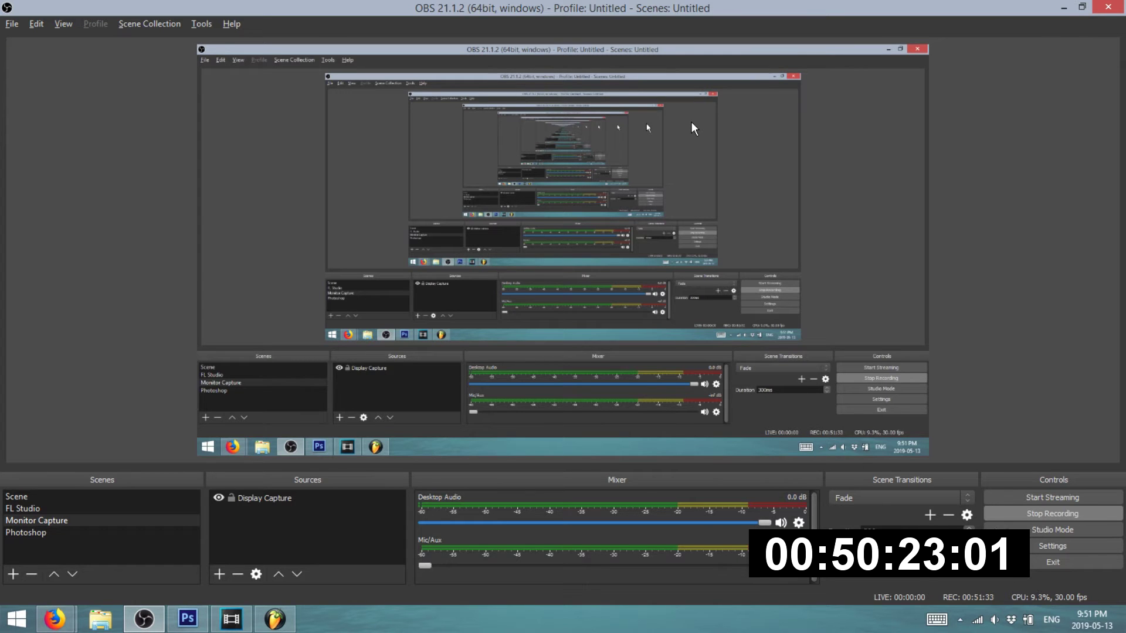
- After checking YouTube, Discord and Gmail, show the Machine Funk Showers Bandcamp page from the top
mouse_move(55, 618)
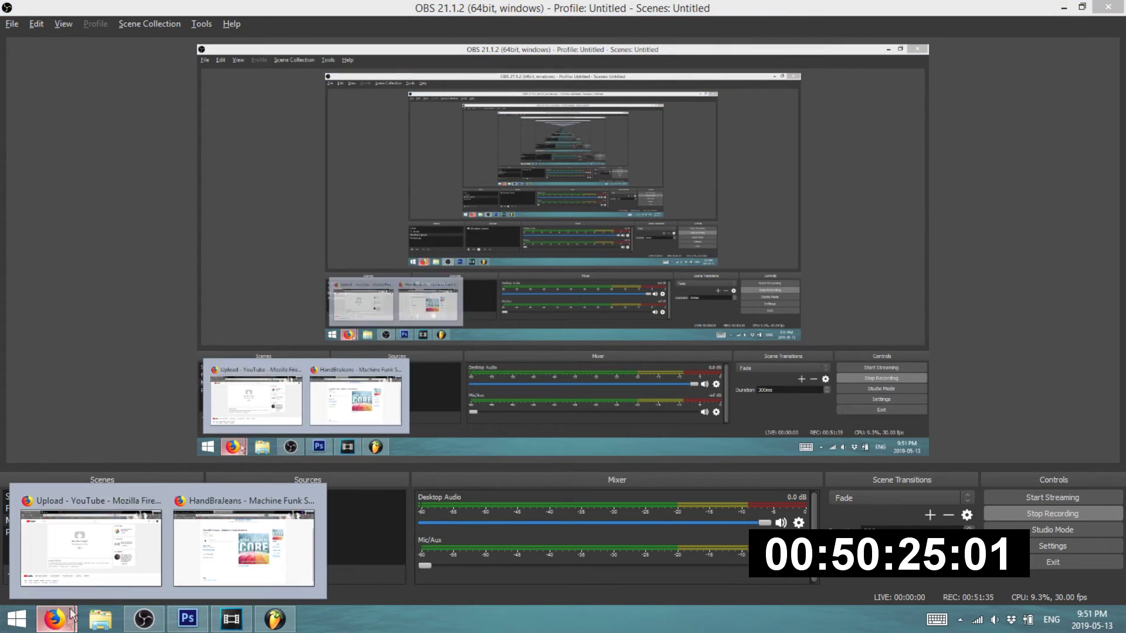
left_click(111, 520)
left_click(234, 12)
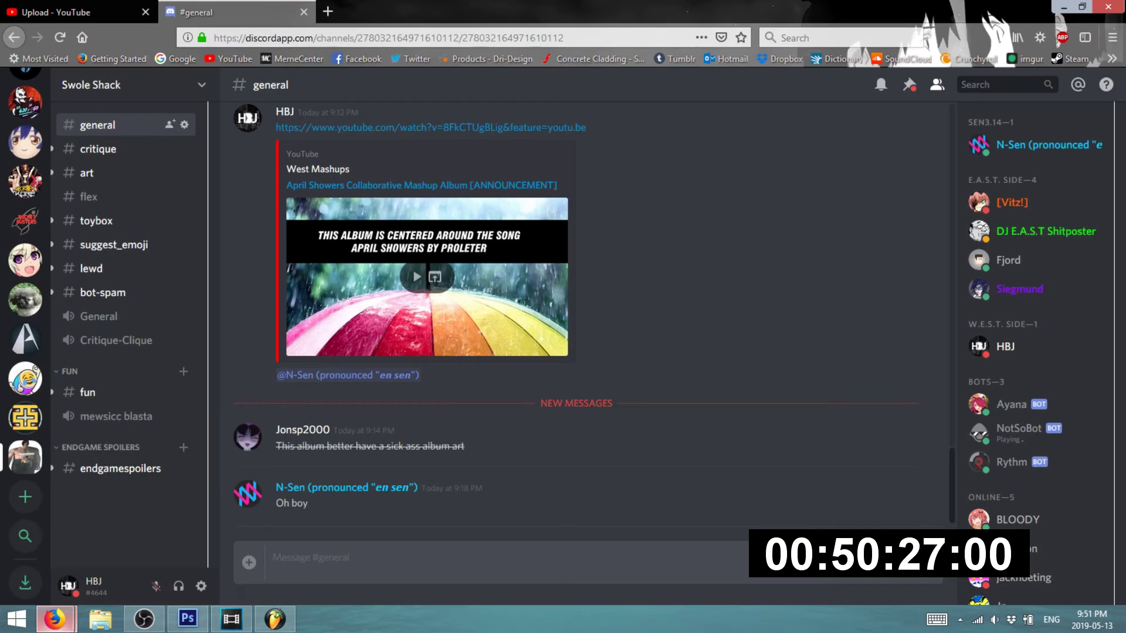
mouse_move(67, 625)
left_click(241, 546)
left_click(96, 9)
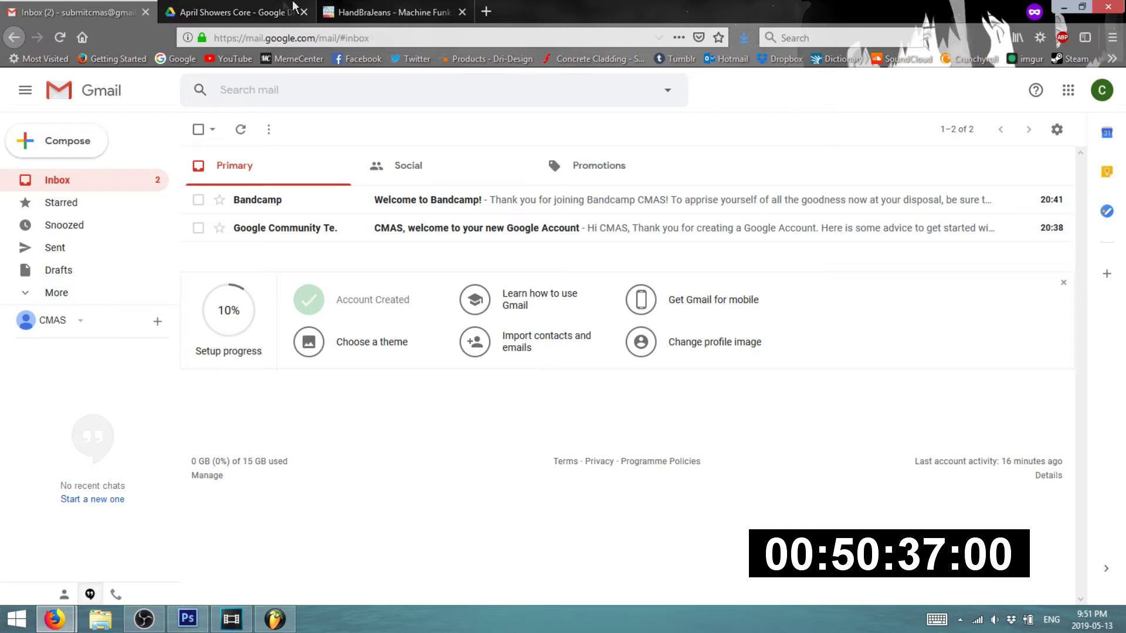
left_click(364, 11)
scroll(452, 443, "up", 2)
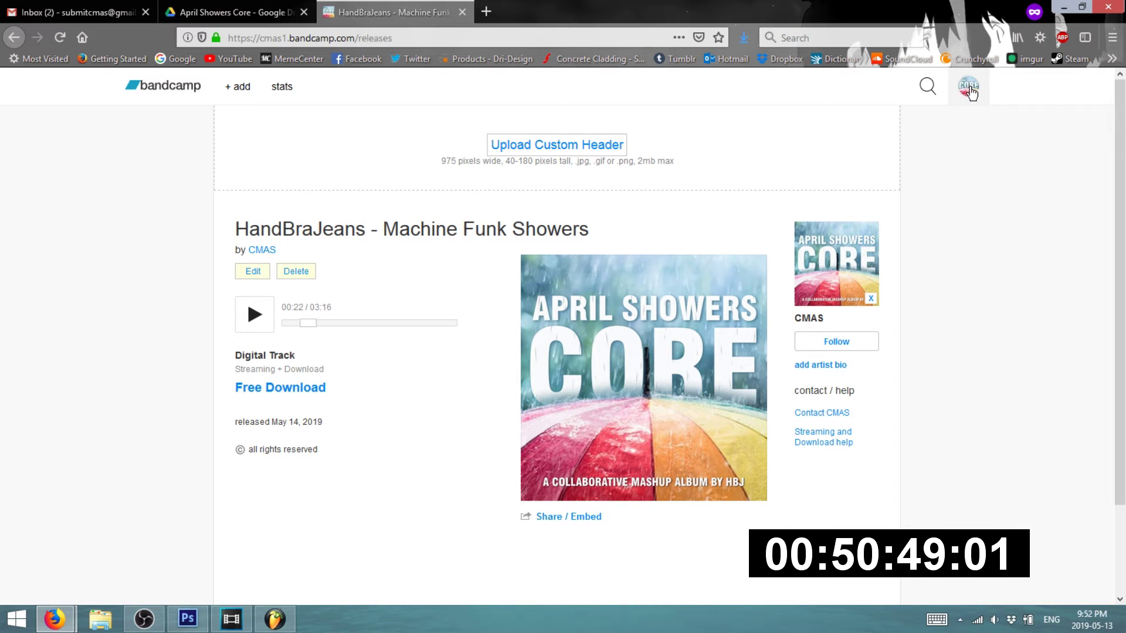
- Search Google Images for 'dole fruit juice' in a new private tab
left_click(486, 12)
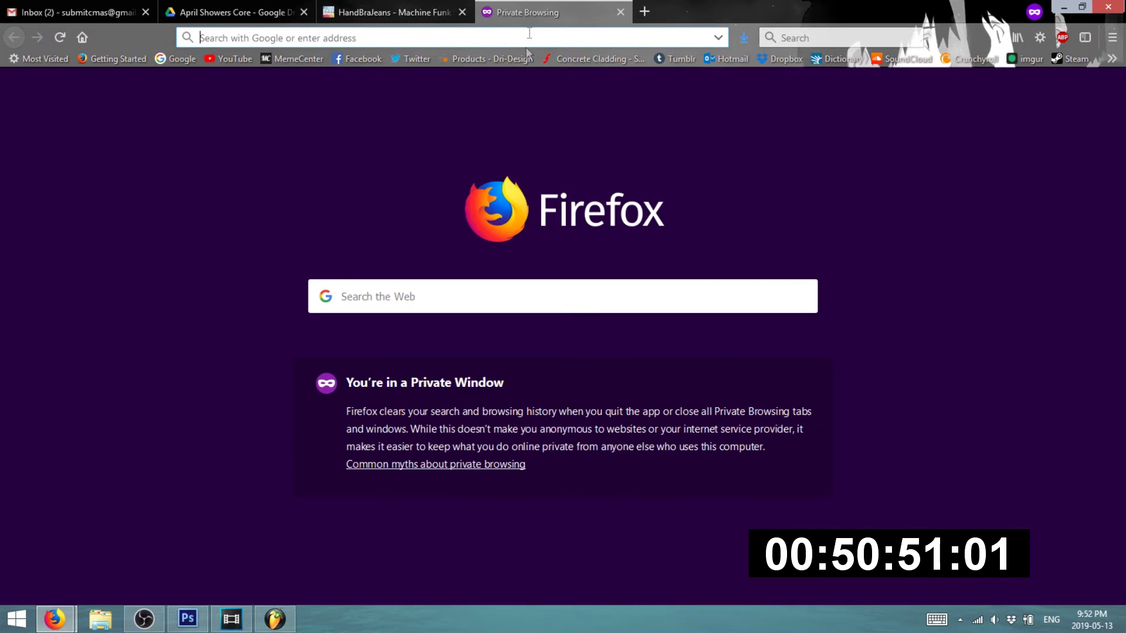
left_click(719, 291)
type("dole f")
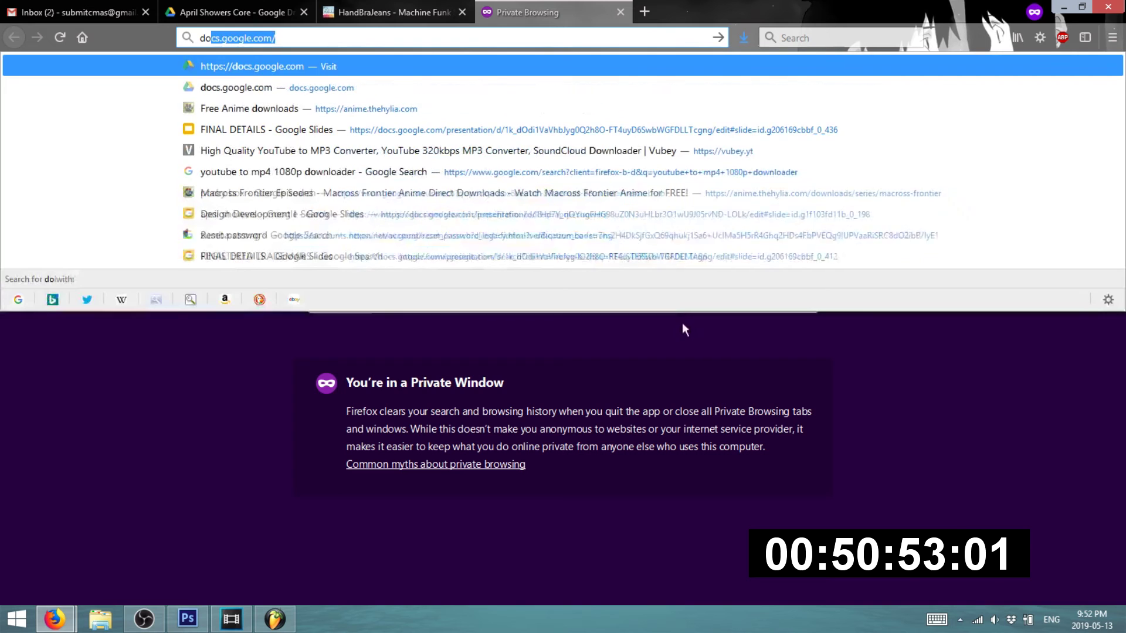
type("ruit juice")
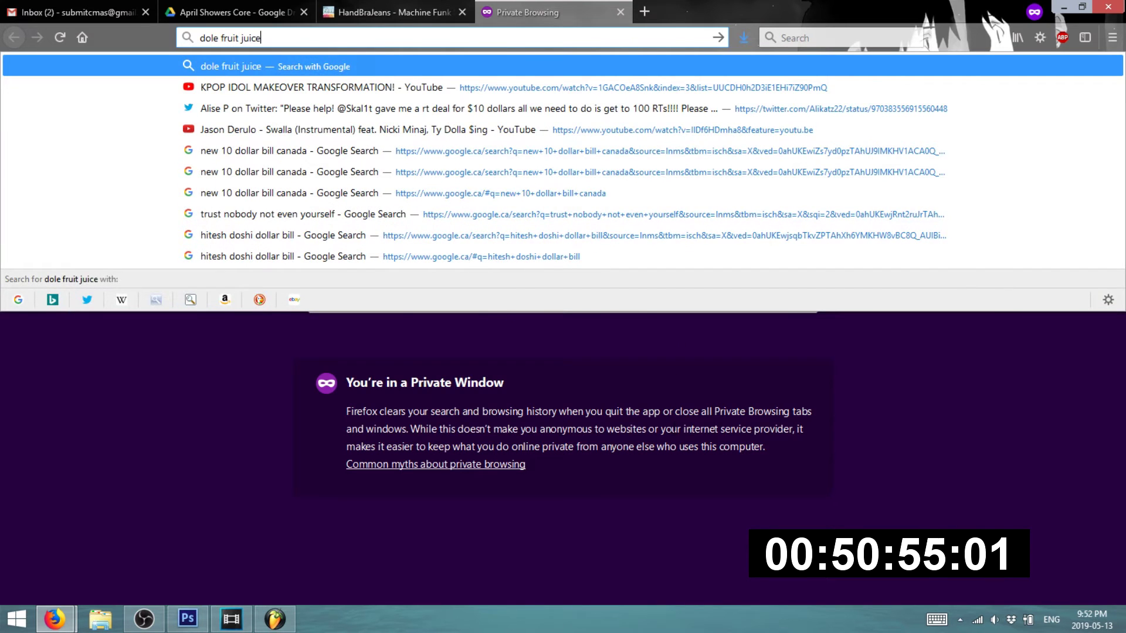
key("Return")
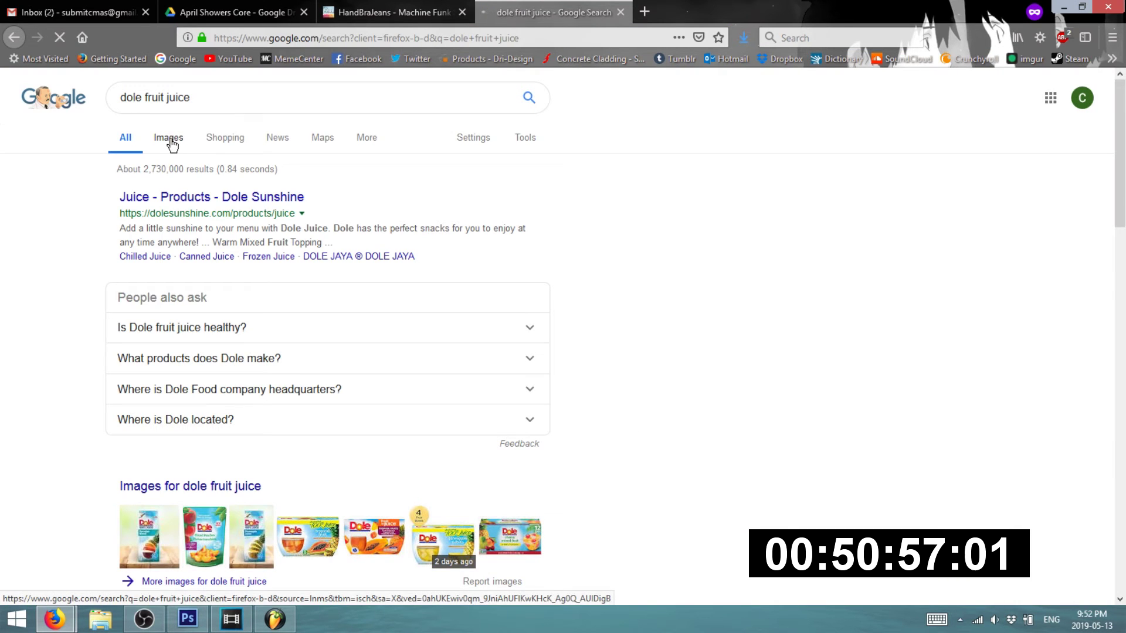
left_click(178, 145)
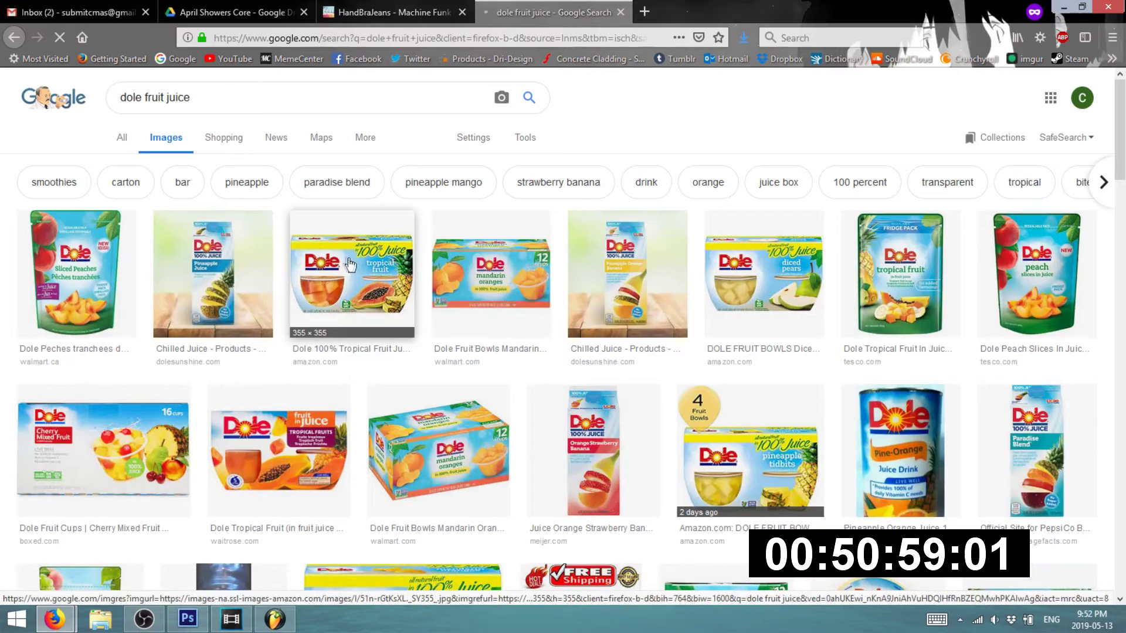
- Preview the Dole diced pears and Dole Tropical Fruit images, then return to Bandcamp
left_click(773, 269)
left_click(399, 12)
left_click(551, 12)
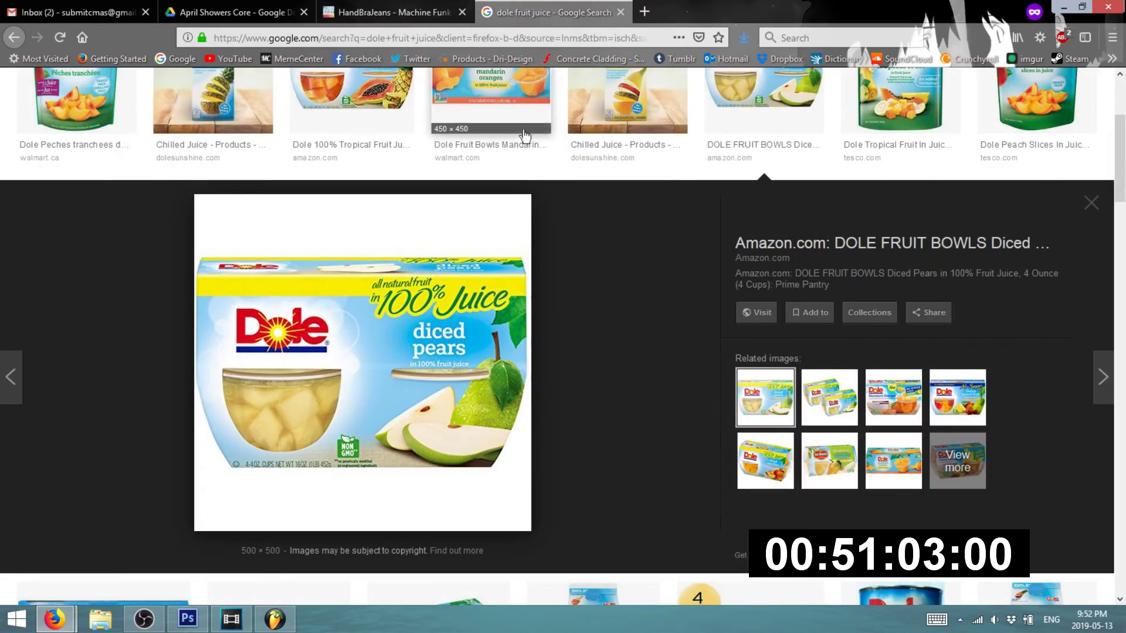
scroll(527, 181, "down", 6)
left_click(263, 308)
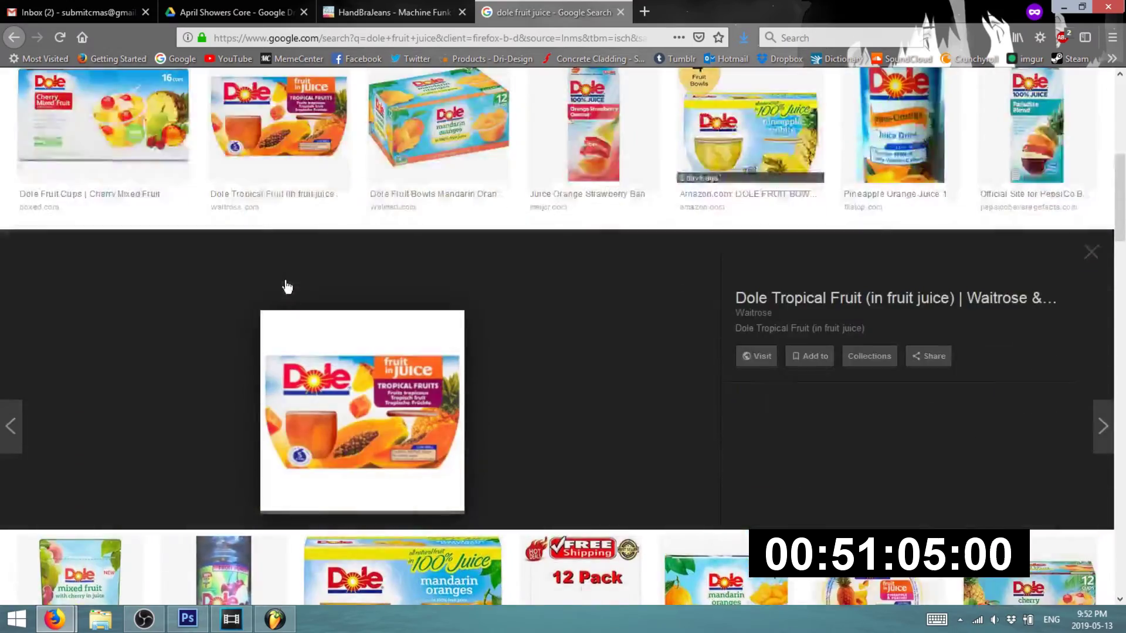
scroll(284, 284, "down", 9)
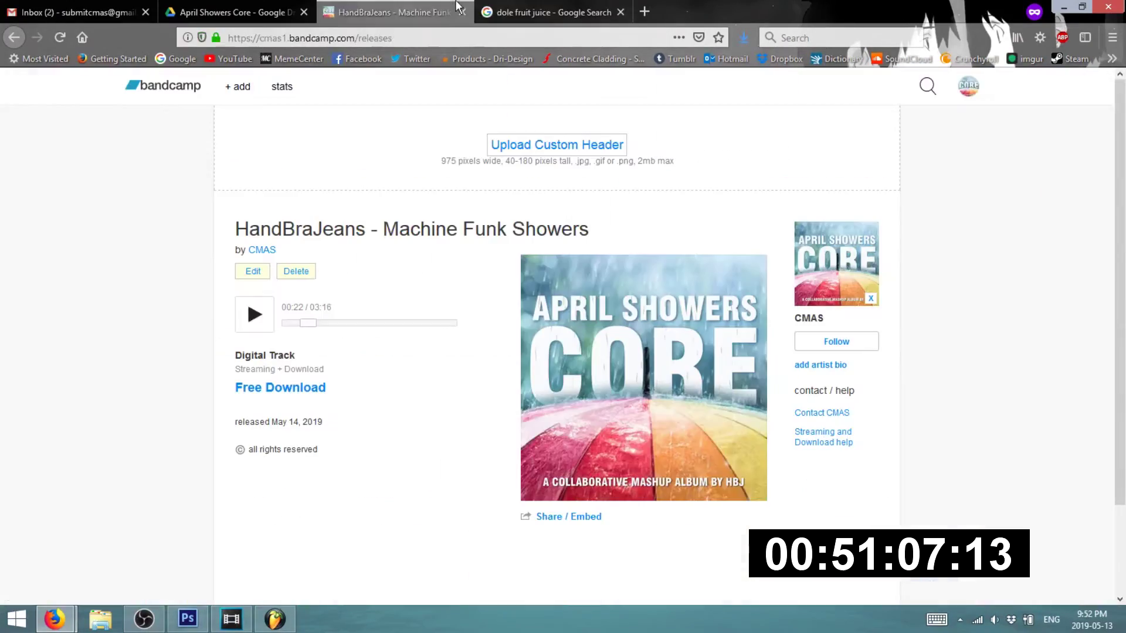
left_click(399, 12)
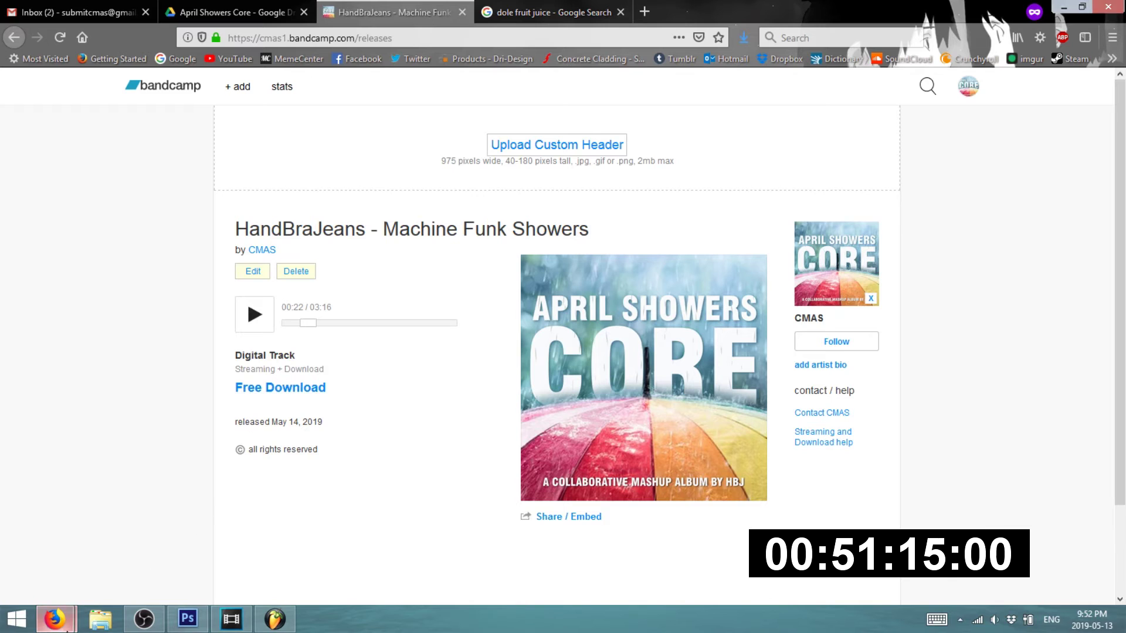
- Minimise the Firefox Bandcamp window and bring Photoshop to the front
mouse_move(54, 619)
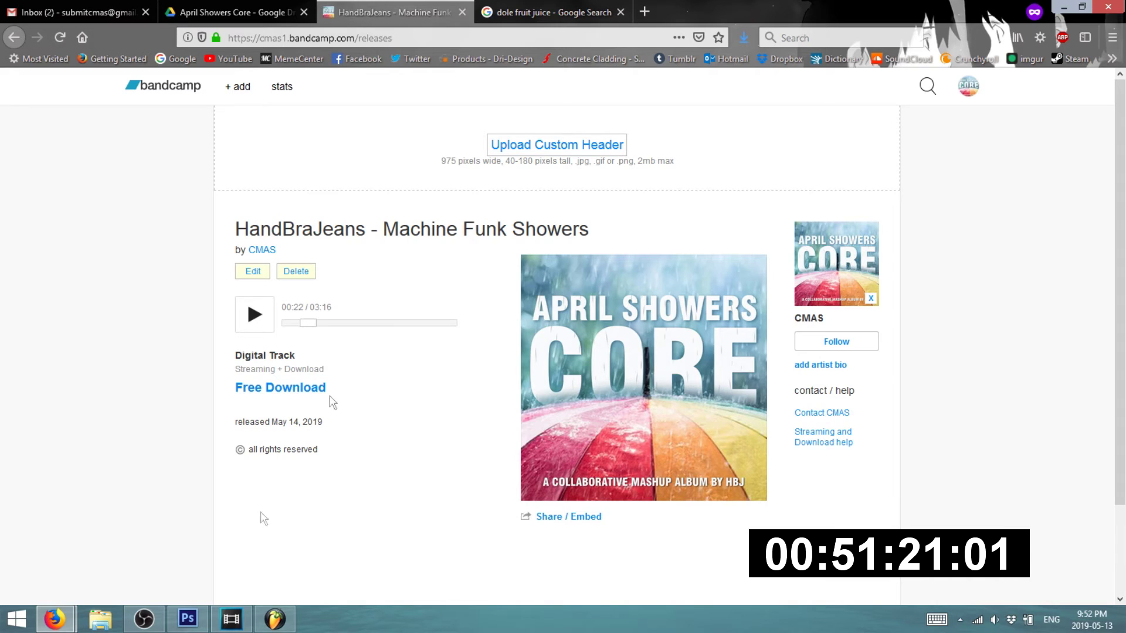
left_click(200, 625)
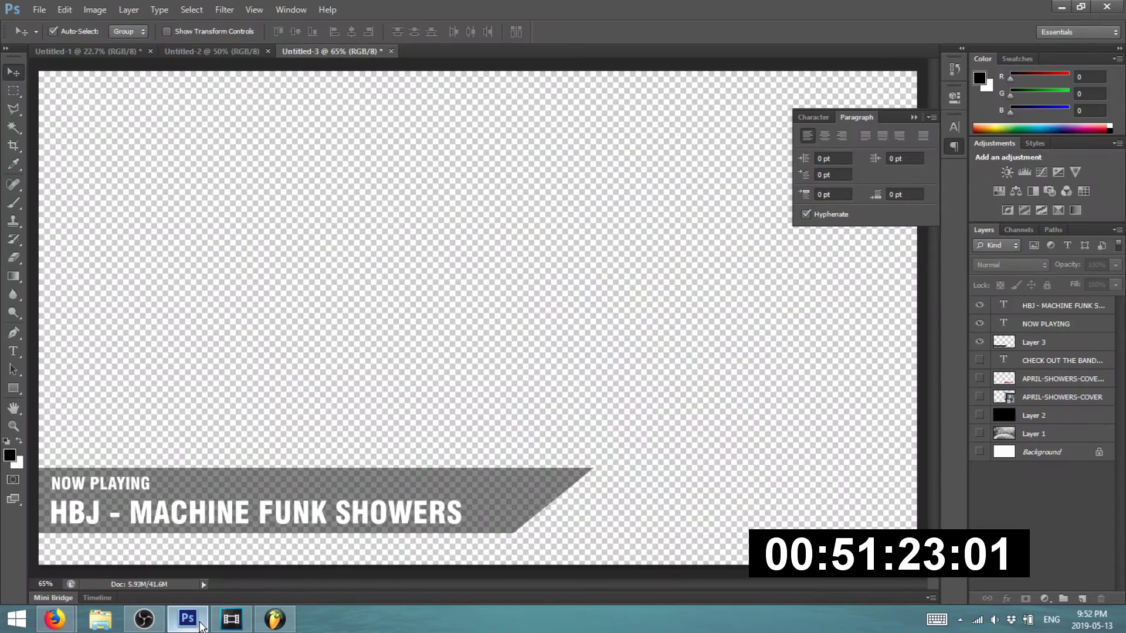
left_click(200, 626)
left_click(200, 626)
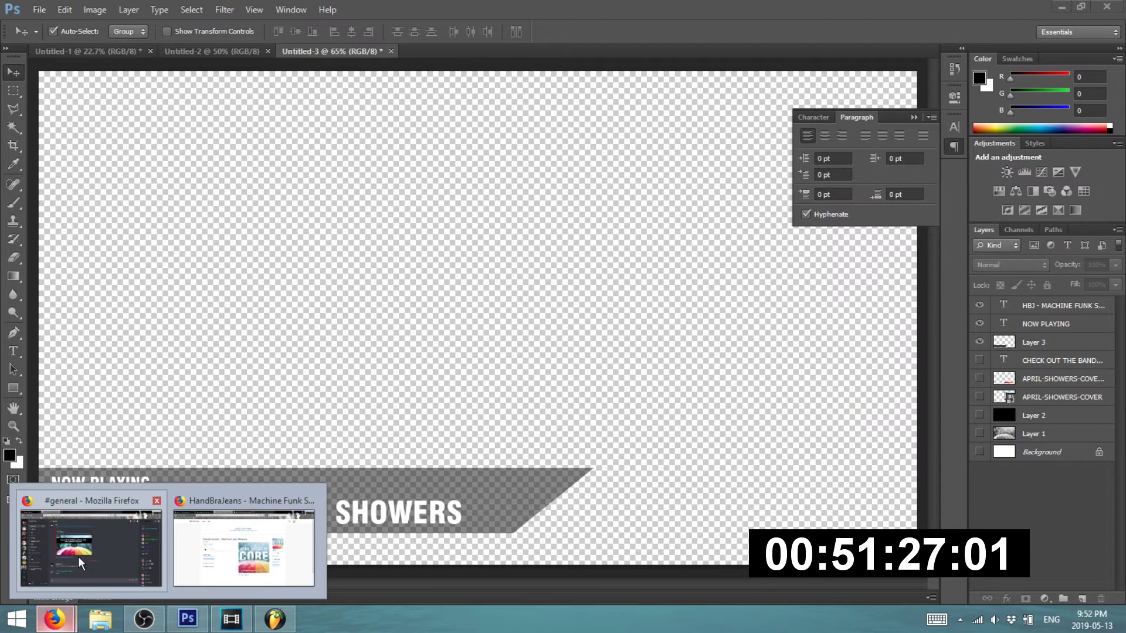
left_click(78, 557)
left_click(205, 556)
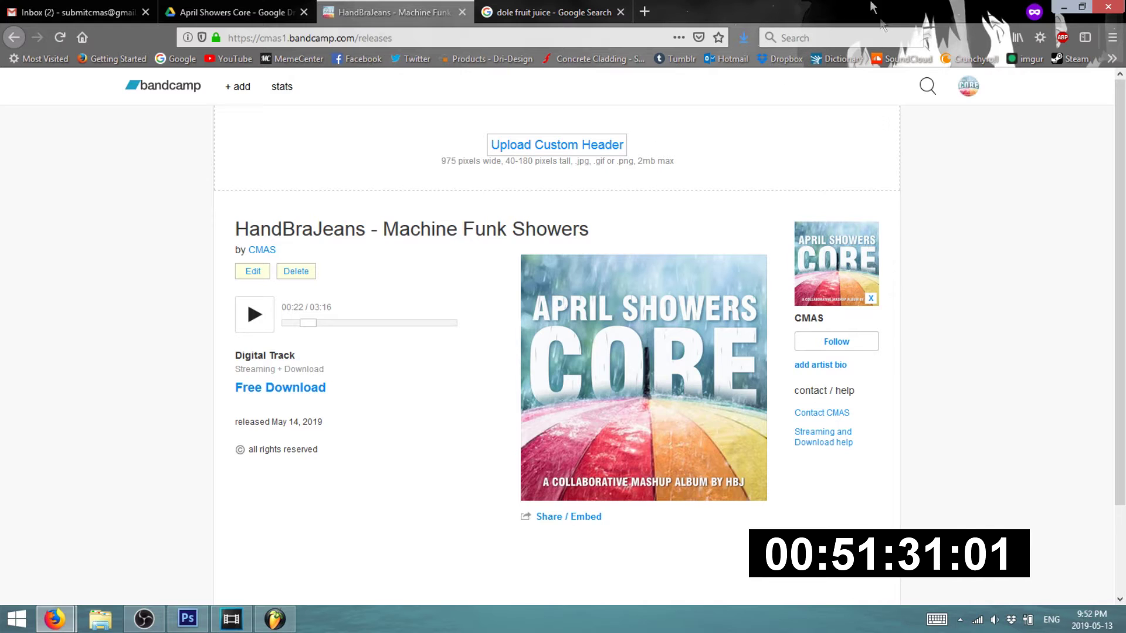
left_click(1060, 7)
left_click(188, 619)
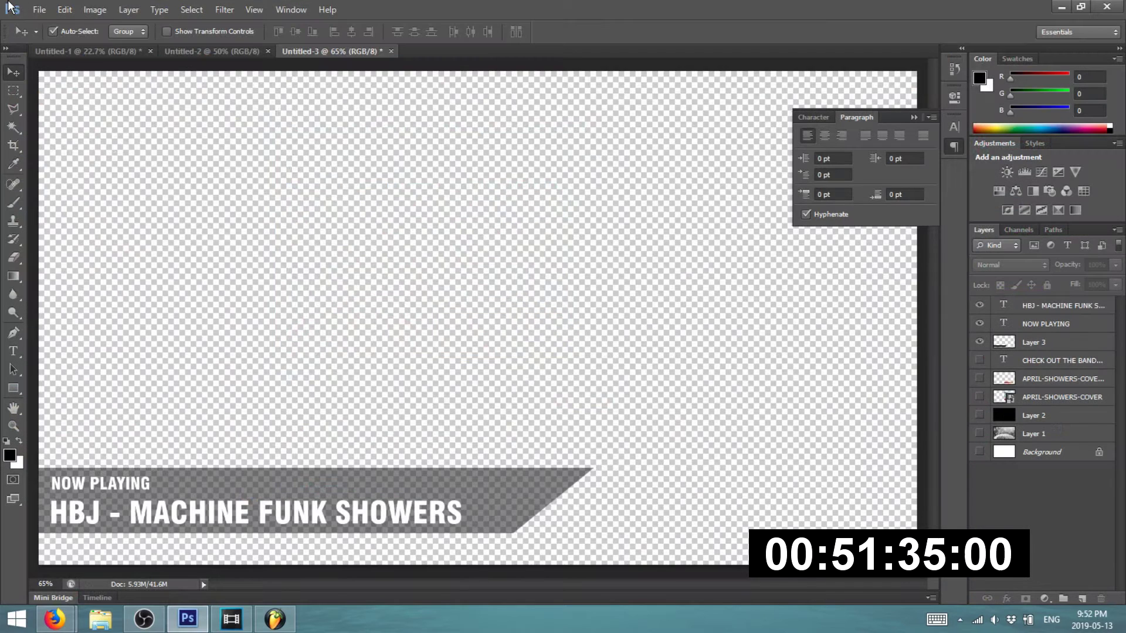
left_click(64, 9)
- Create a new 975×180-pixel white document, Untitled-4
left_click(42, 11)
left_click(44, 15)
left_click(45, 21)
key("Tab")
key("Tab")
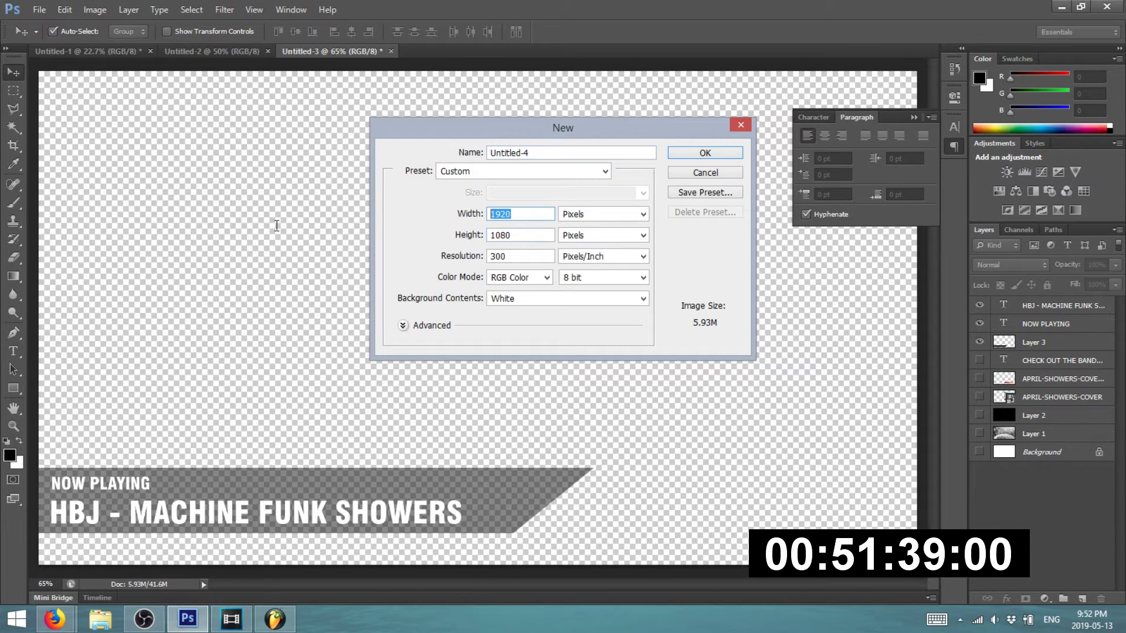
type("975")
key("Tab")
type("180")
left_click(723, 155)
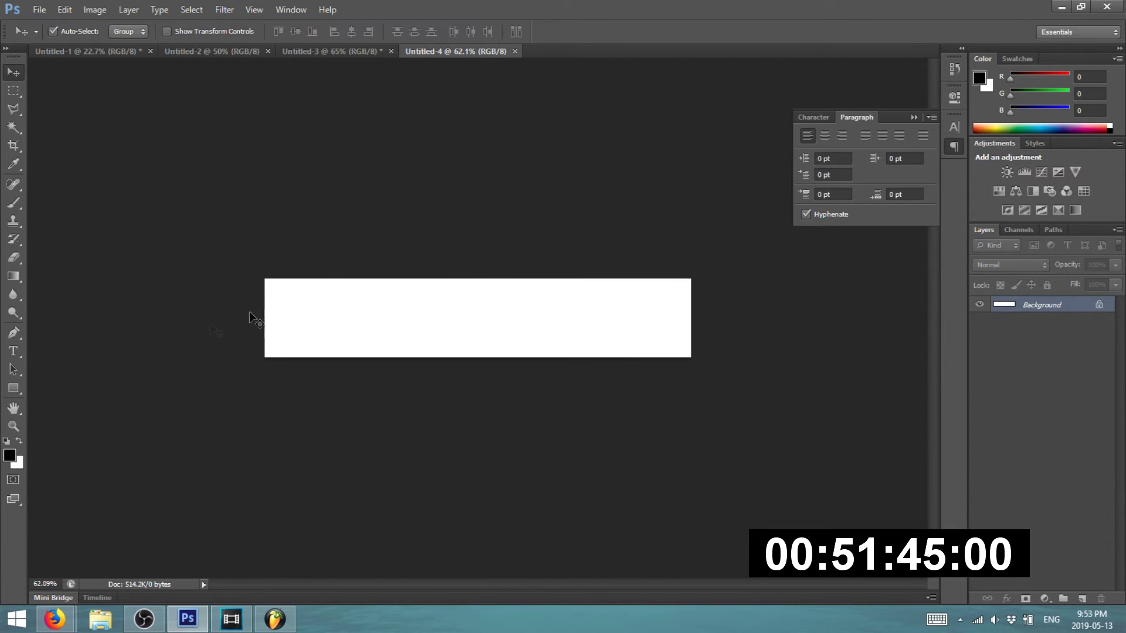
- In Untitled-3, hide the Now Playing layers and show the cover art and Bandcamp message layers
scroll(180, 310, "up", 2)
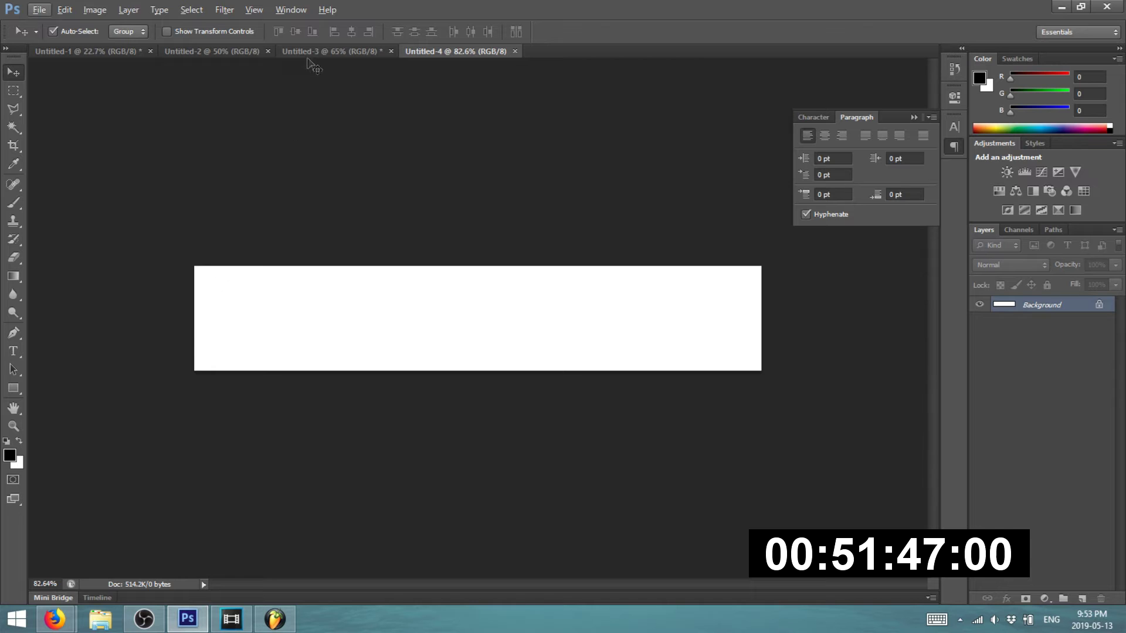
left_click(322, 52)
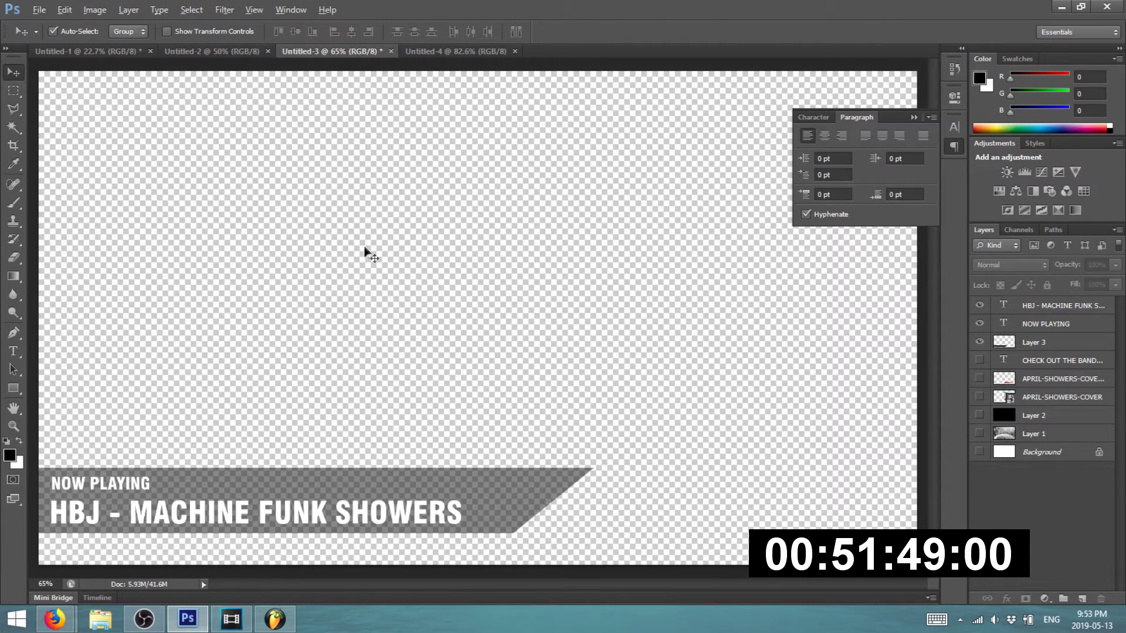
scroll(367, 252, "down", 2)
left_click_drag(981, 305, 980, 343)
left_click_drag(979, 360, 979, 453)
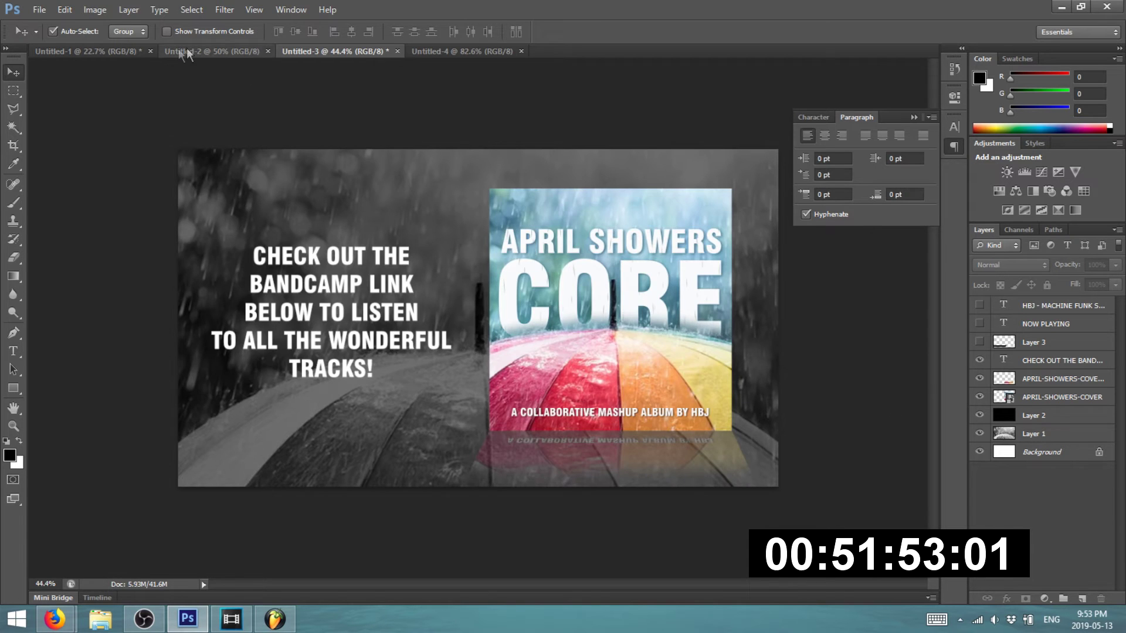
- On the April Showers cover, hide the caption image layer and the bottom caption text
left_click(173, 52)
left_click(101, 52)
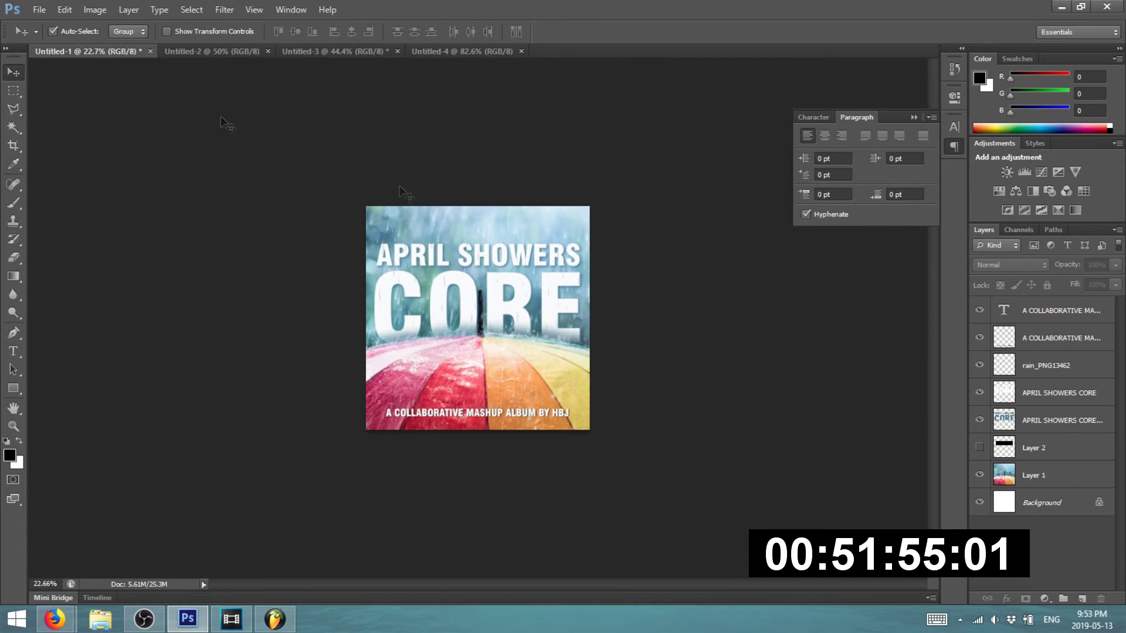
scroll(679, 364, "up", 5)
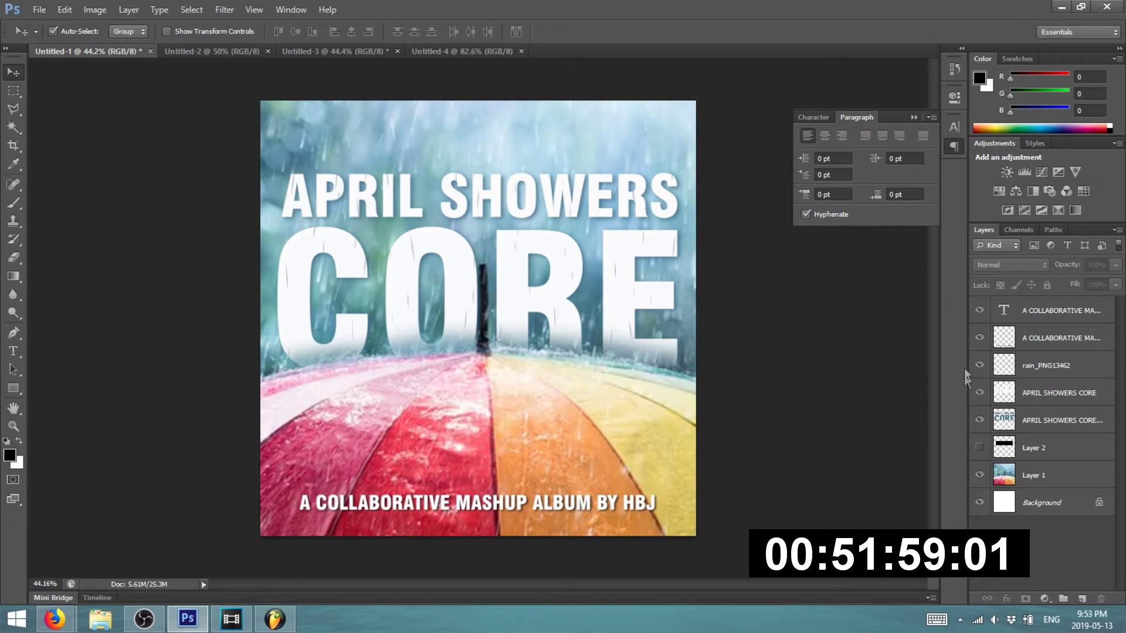
left_click(980, 340)
left_click(981, 341)
left_click(982, 343)
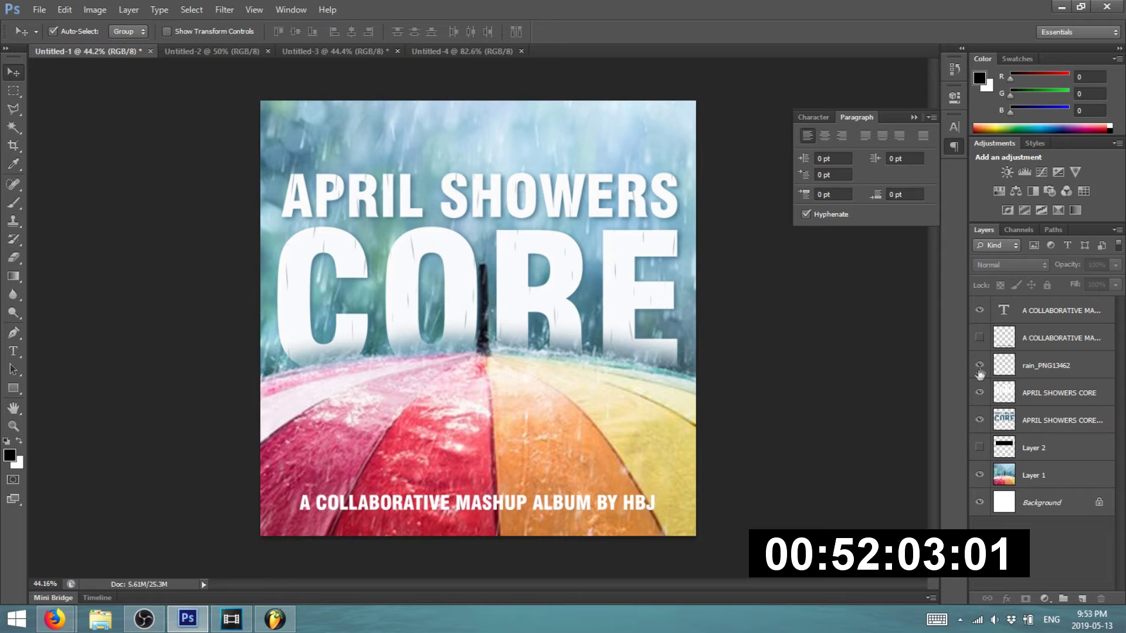
left_click(979, 393)
left_click(978, 393)
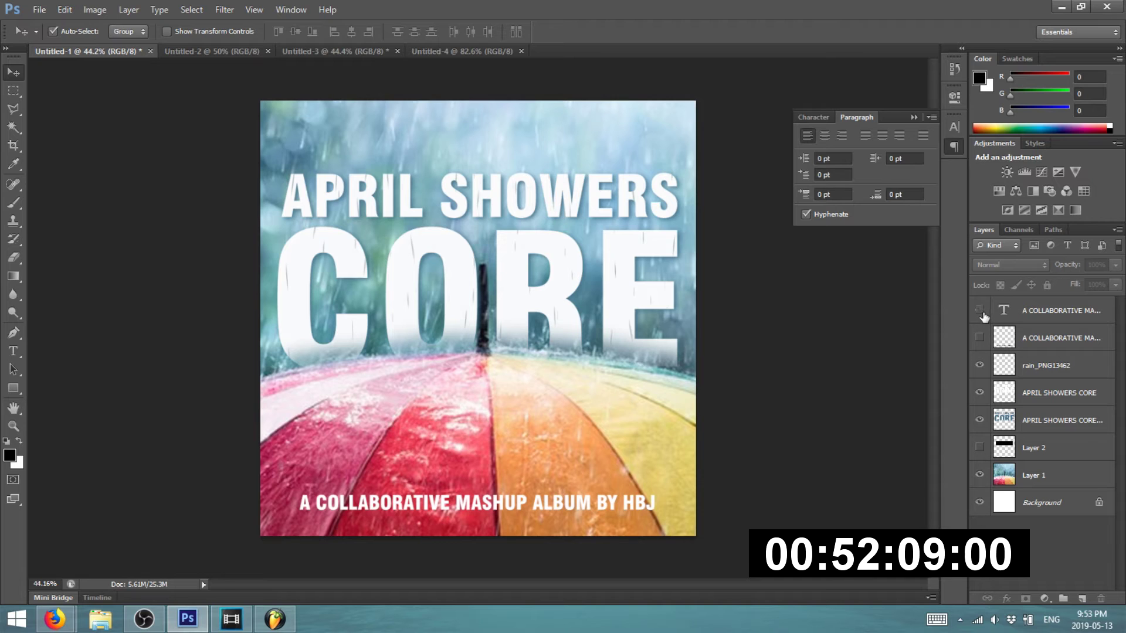
left_click(980, 310)
- Inspect the APRIL SHOWERS CORE title and umbrella photo layers, toggling Layer 1's visibility
scroll(461, 315, "down", 1)
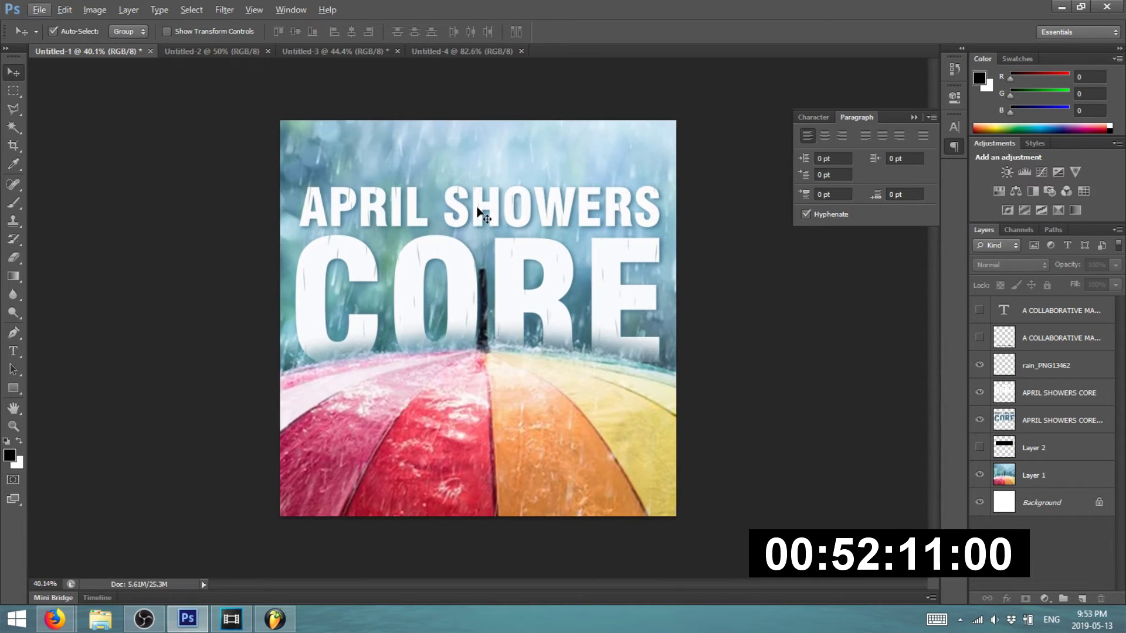
left_click(478, 214)
left_click(767, 424)
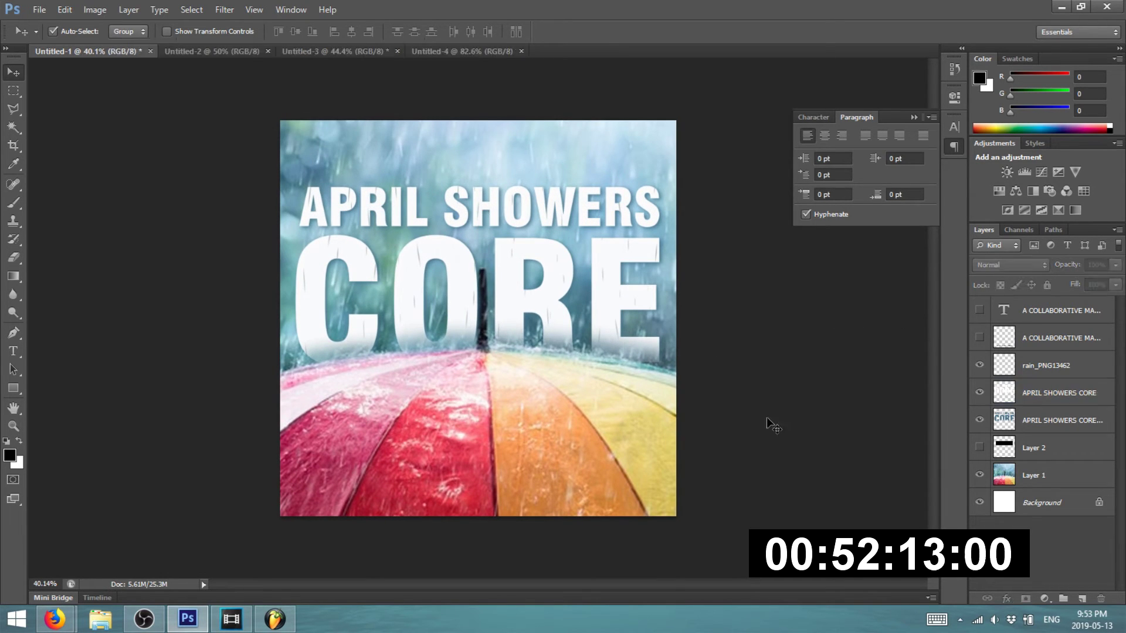
left_click(572, 423)
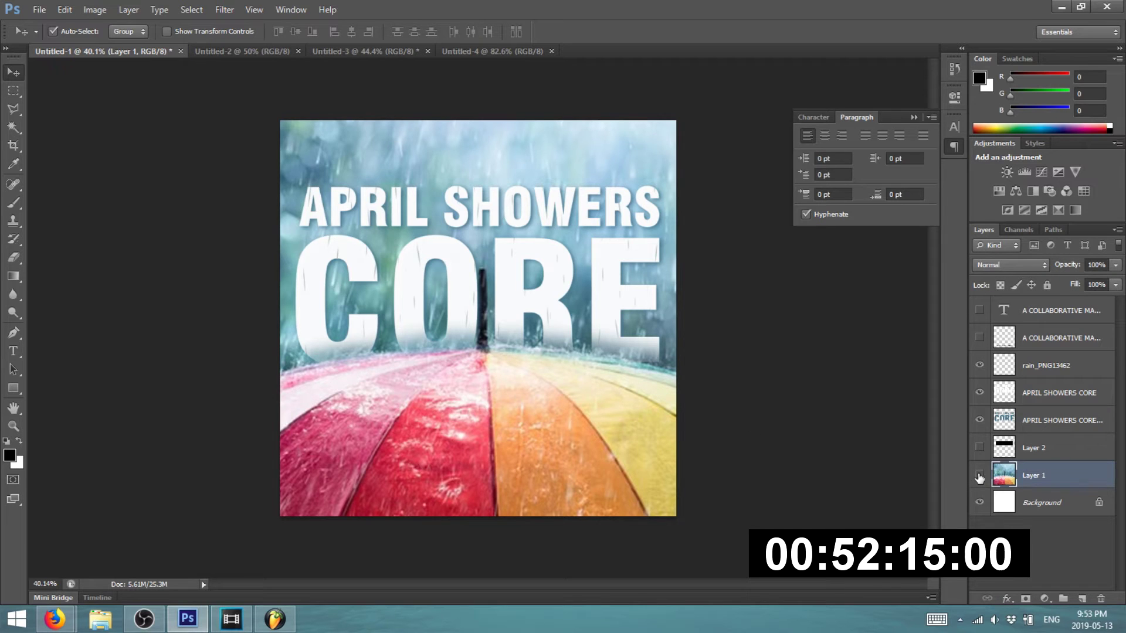
left_click(979, 477)
left_click(979, 478)
left_click(370, 203)
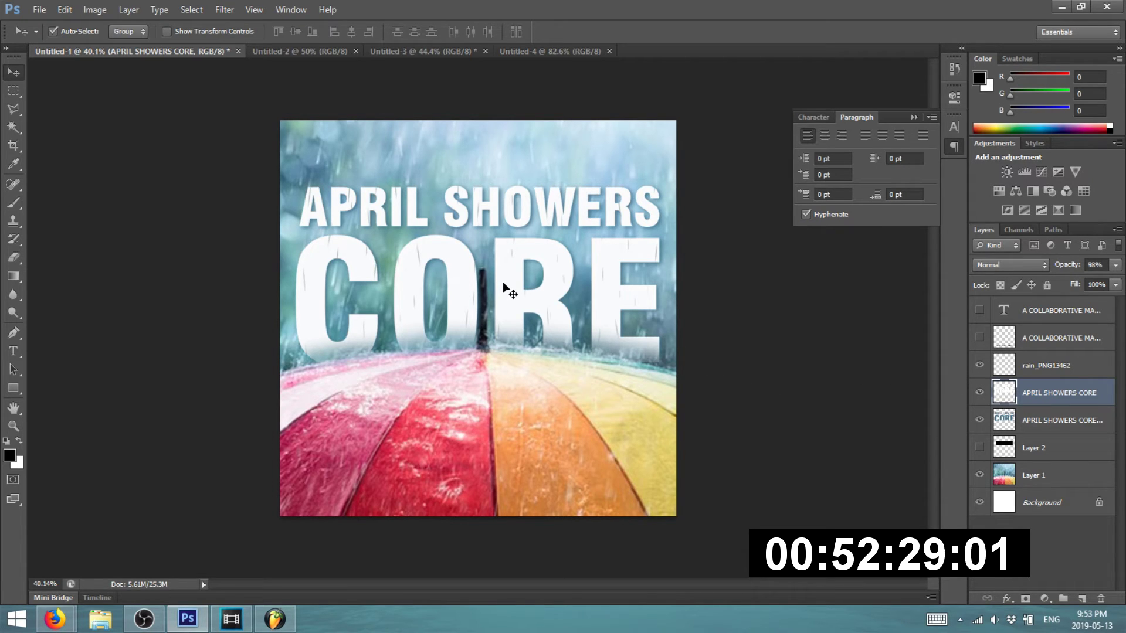
- Start a text layer on the cover, then discard it empty
left_click(16, 352)
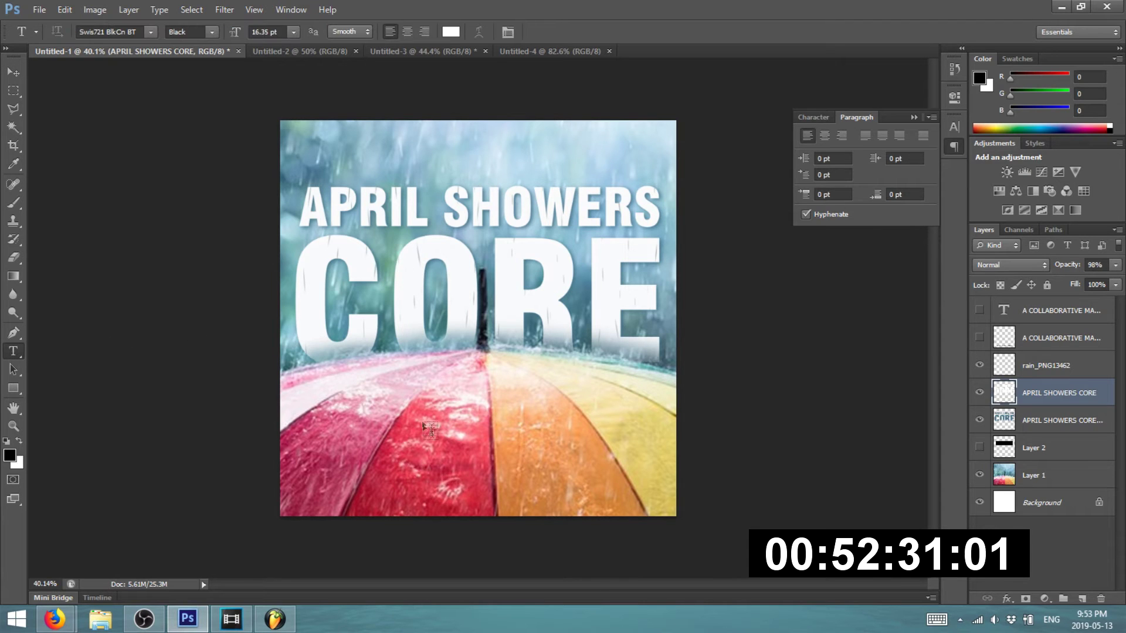
left_click(422, 428)
left_click(11, 79)
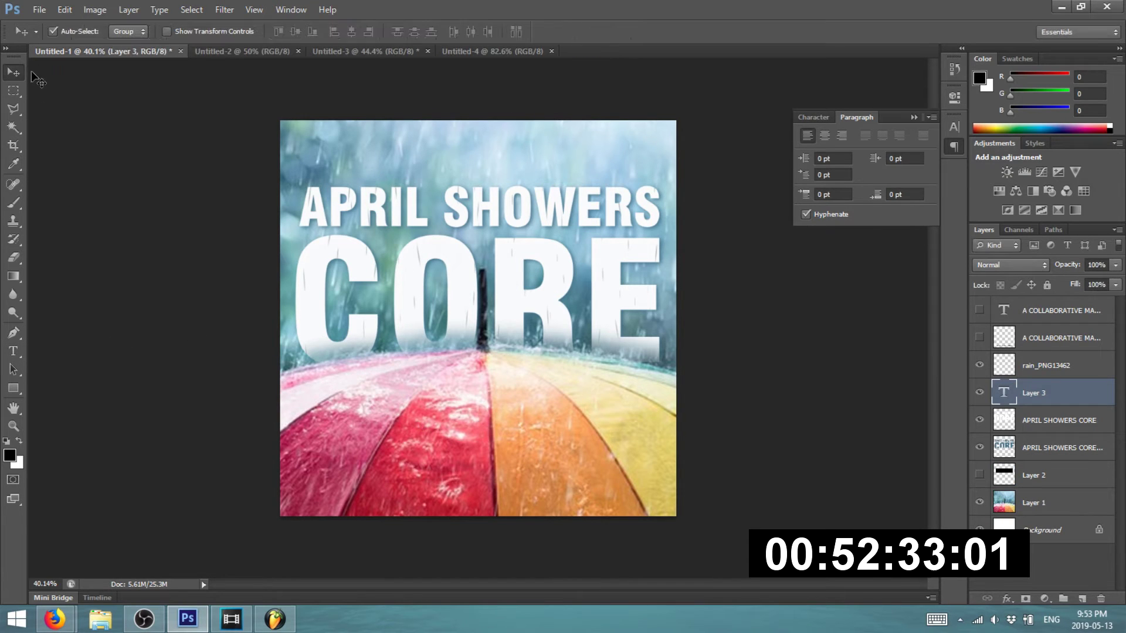
left_click(203, 211)
scroll(412, 241, "up", 4)
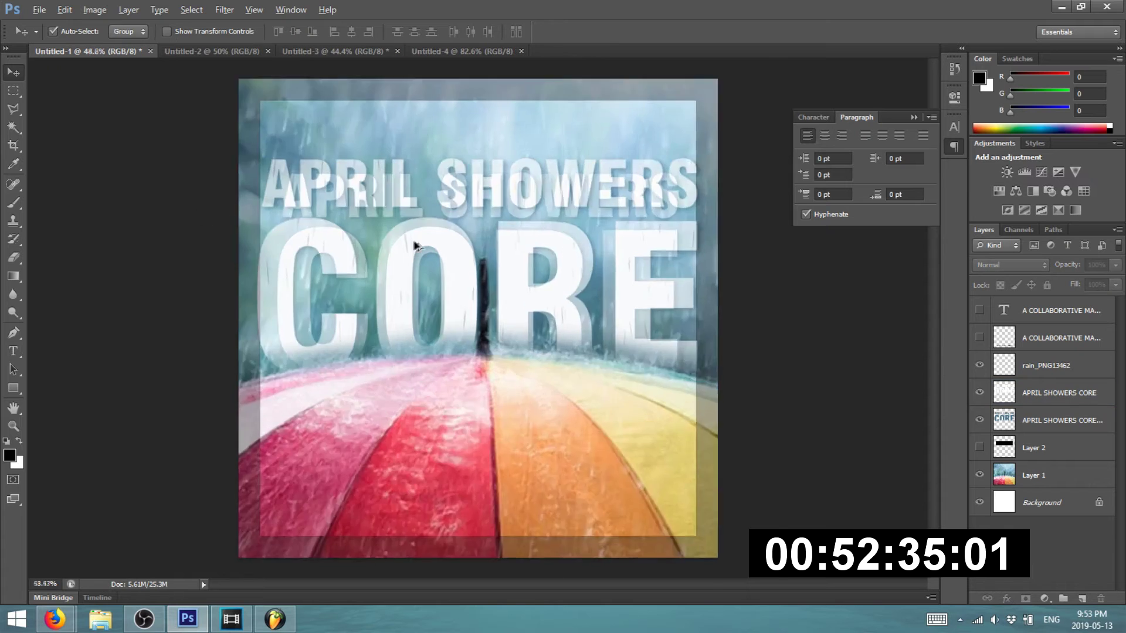
scroll(440, 238, "up", 2)
scroll(453, 269, "down", 2)
scroll(452, 276, "down", 4)
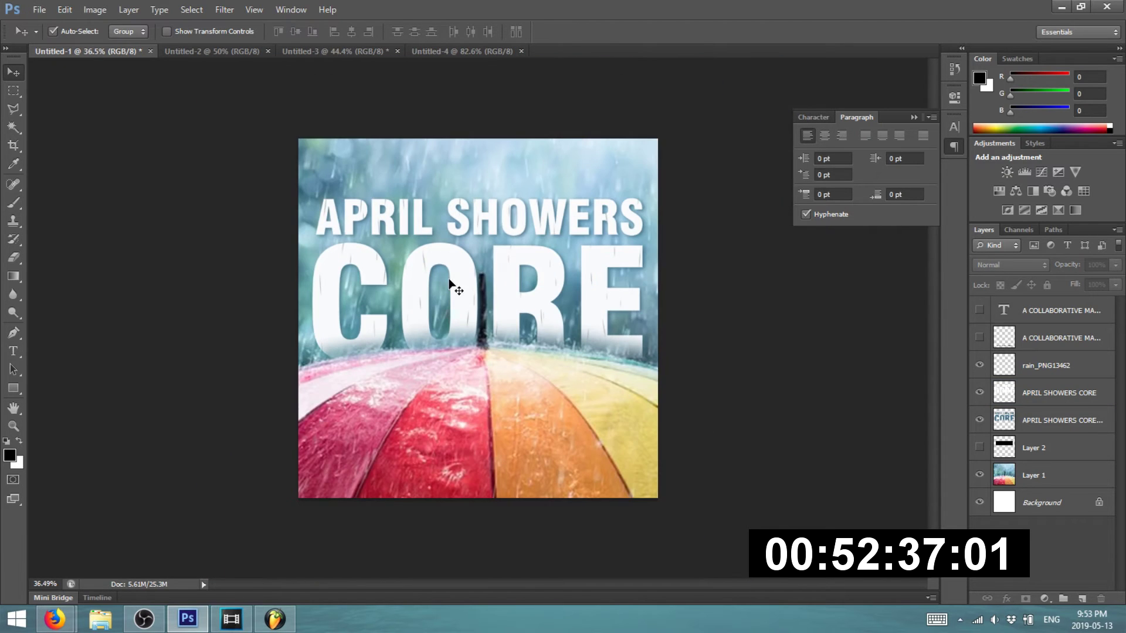
- Crop the cover to a marquee around the APRIL SHOWERS title band, then undo the crop
left_click(13, 91)
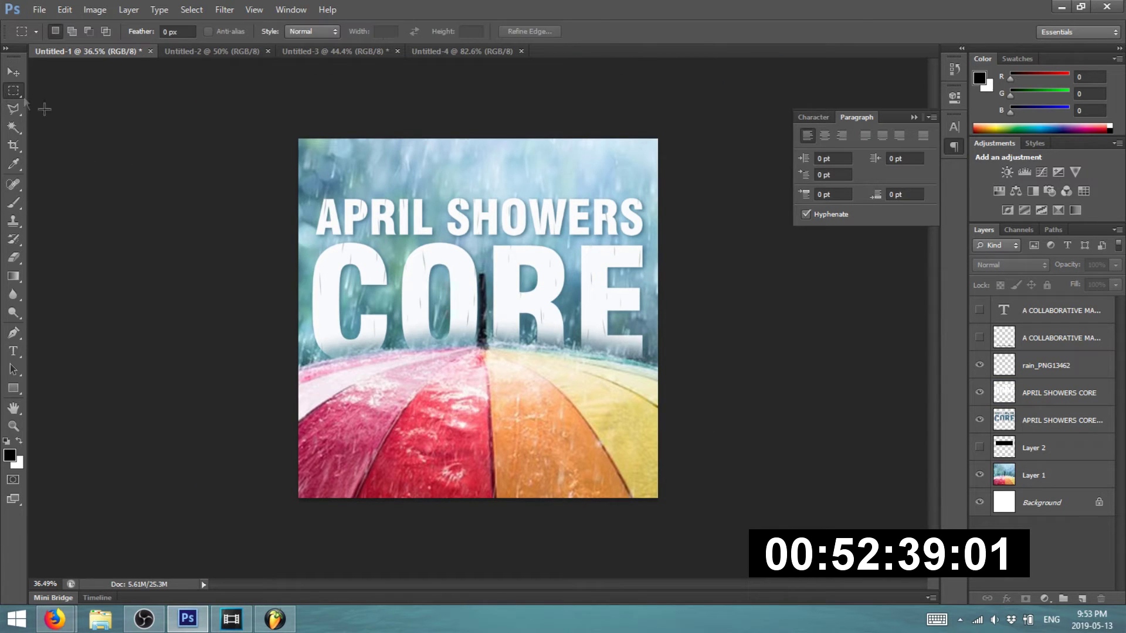
left_click_drag(278, 182, 674, 241)
left_click(94, 9)
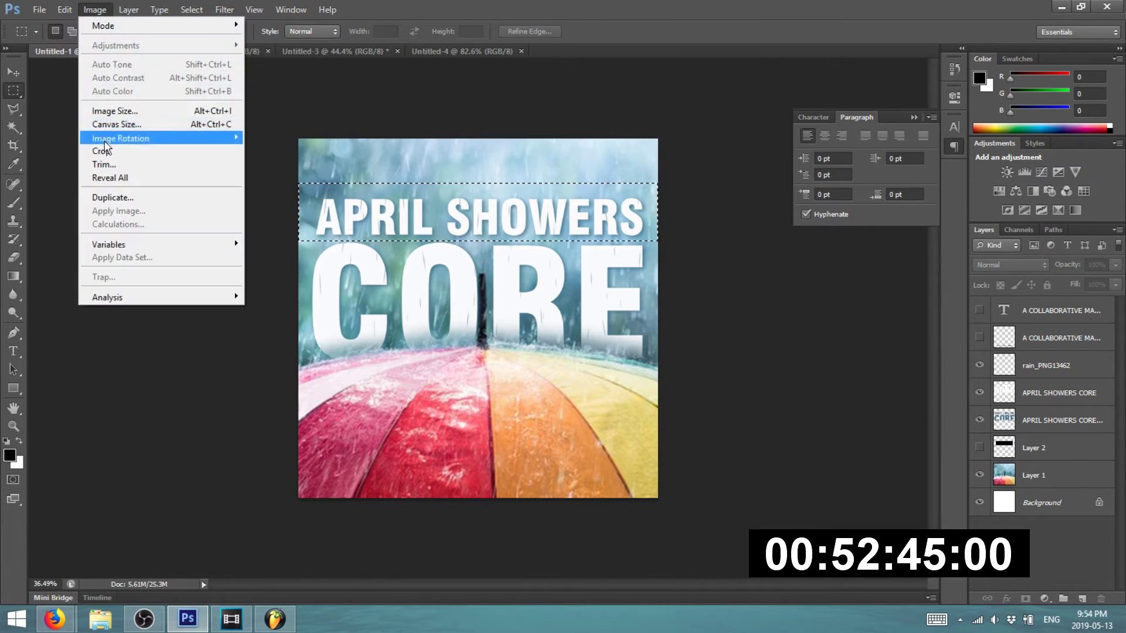
left_click(103, 153)
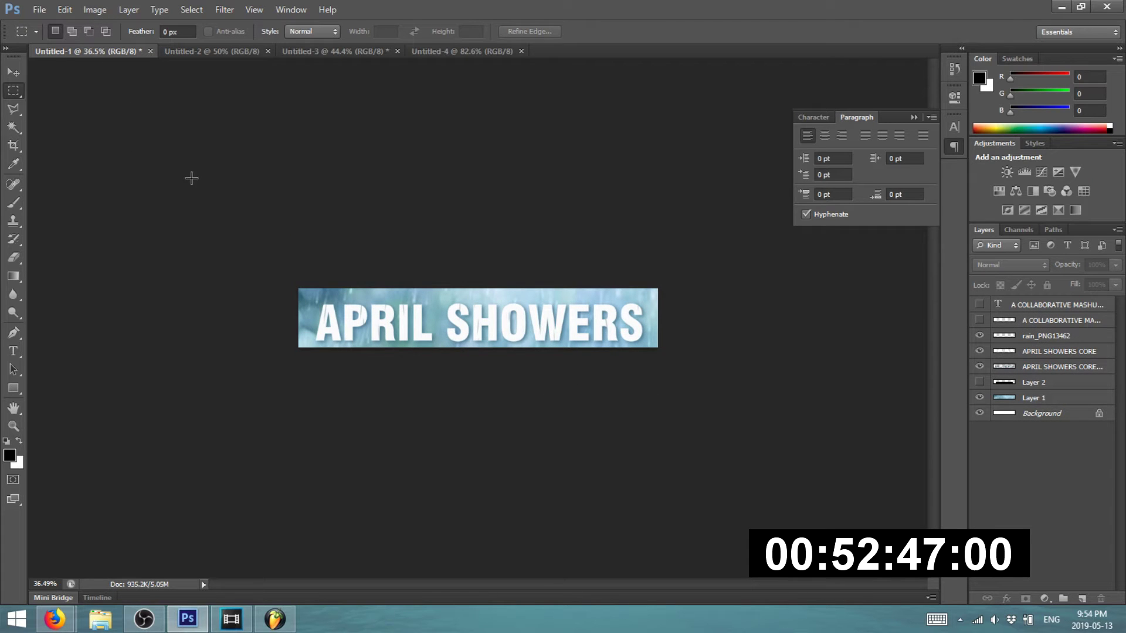
left_click_drag(246, 356, 717, 296)
left_click(136, 141)
key("ctrl+alt+z")
key("ctrl+alt+z")
key("ctrl+alt+z")
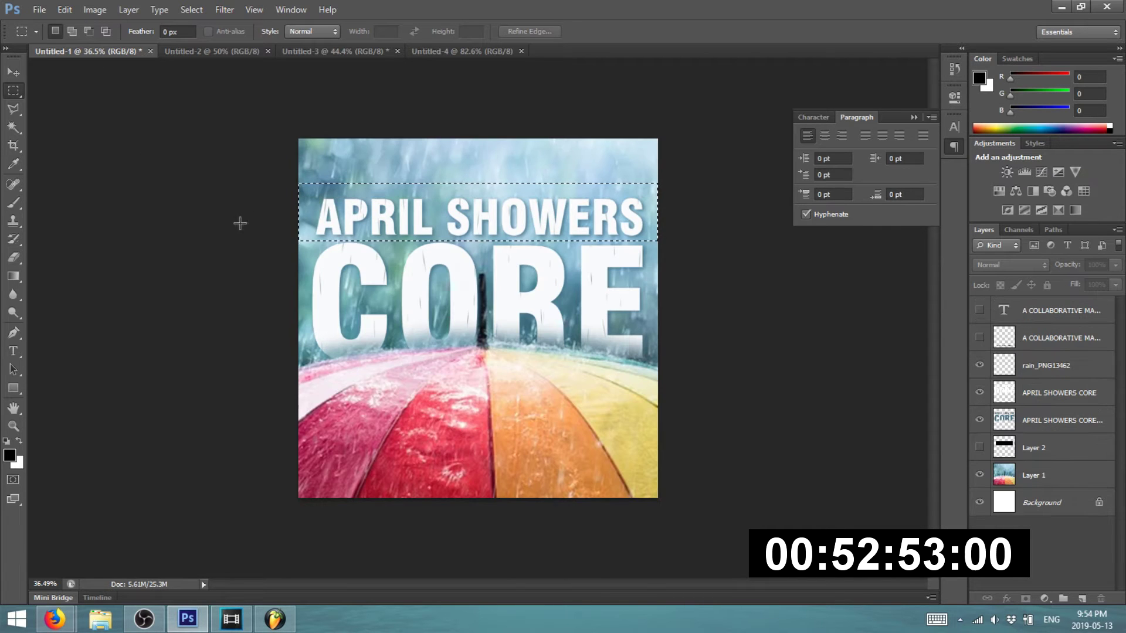
- Switch to the blank white Untitled-4 banner document
left_click(474, 54)
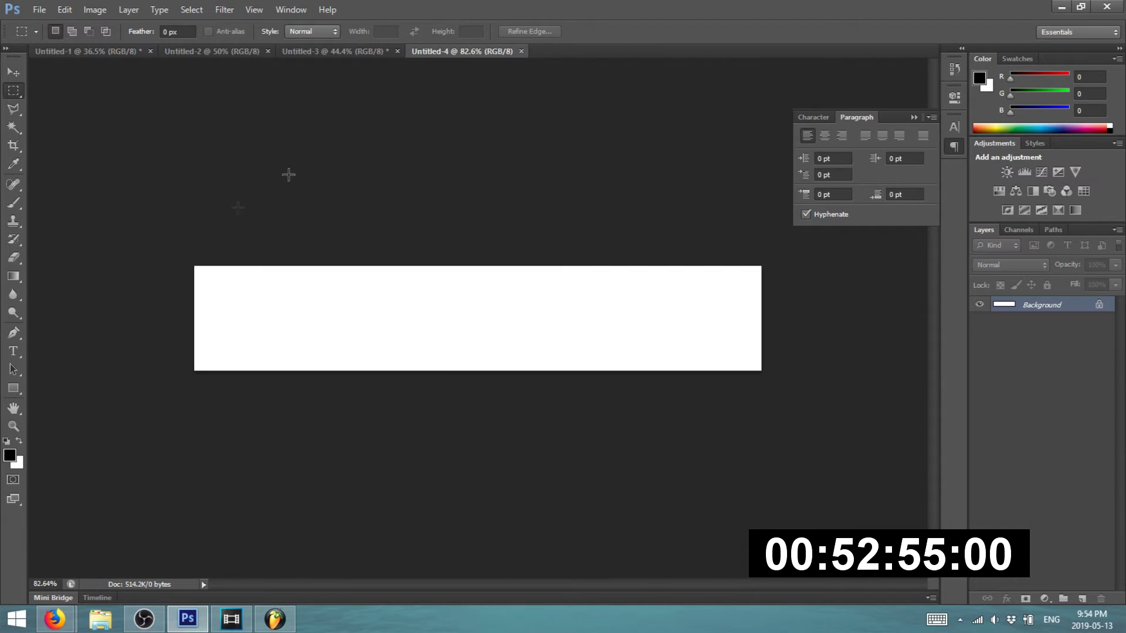
left_click(40, 9)
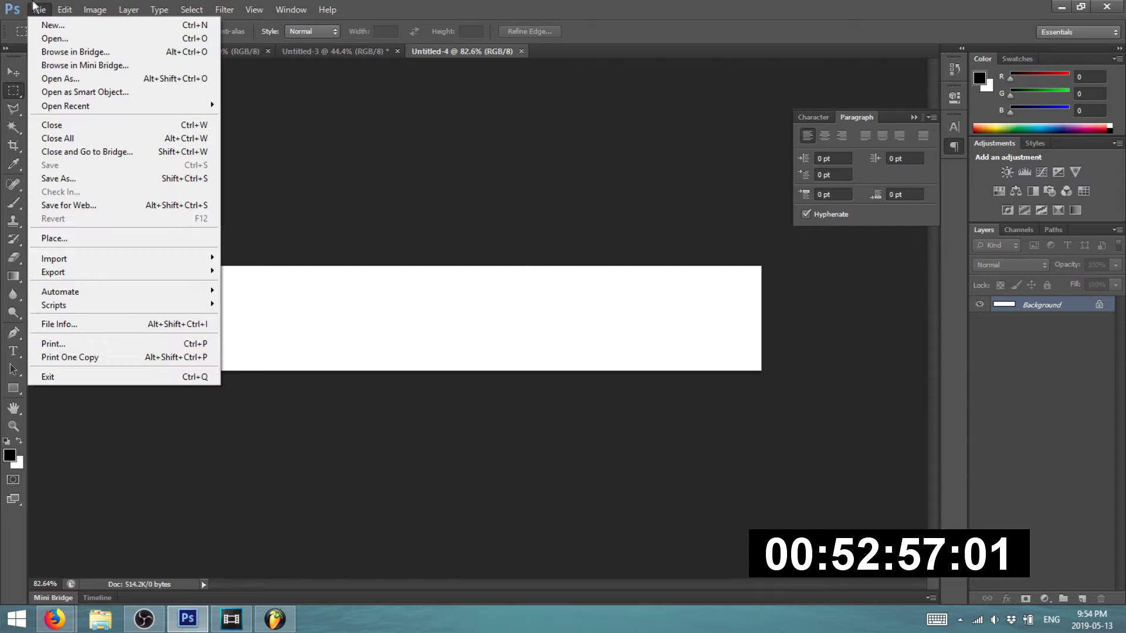
left_click(296, 259)
- In the image search tab, replace the query with 'april showers' and search
mouse_move(55, 620)
left_click(131, 510)
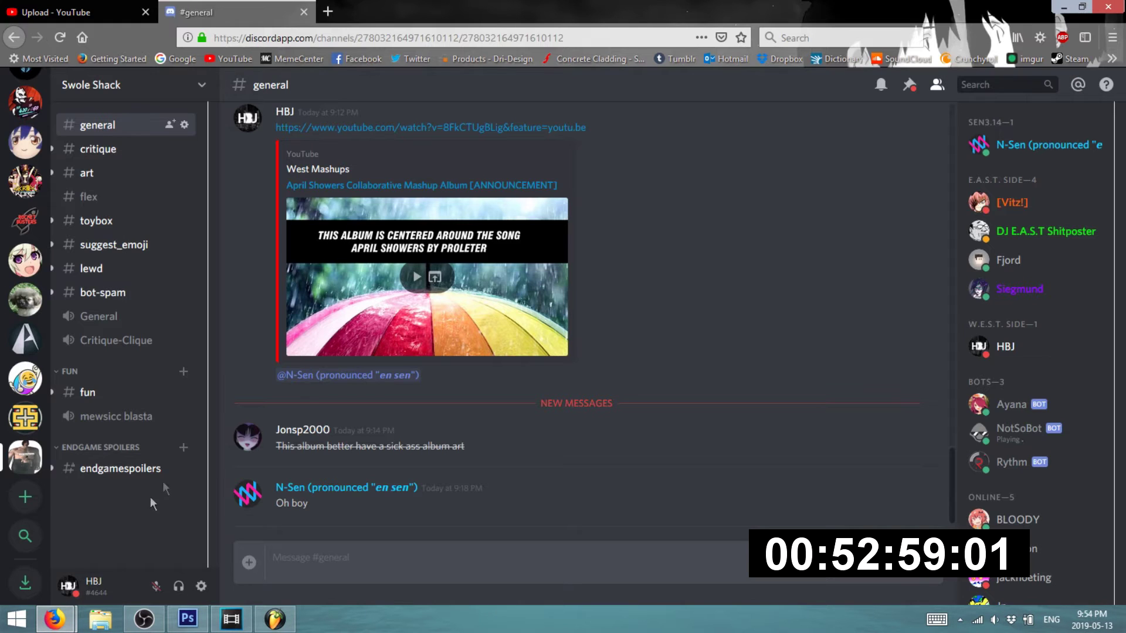
left_click(240, 542)
left_click(512, 8)
left_click(296, 7)
left_click(55, 7)
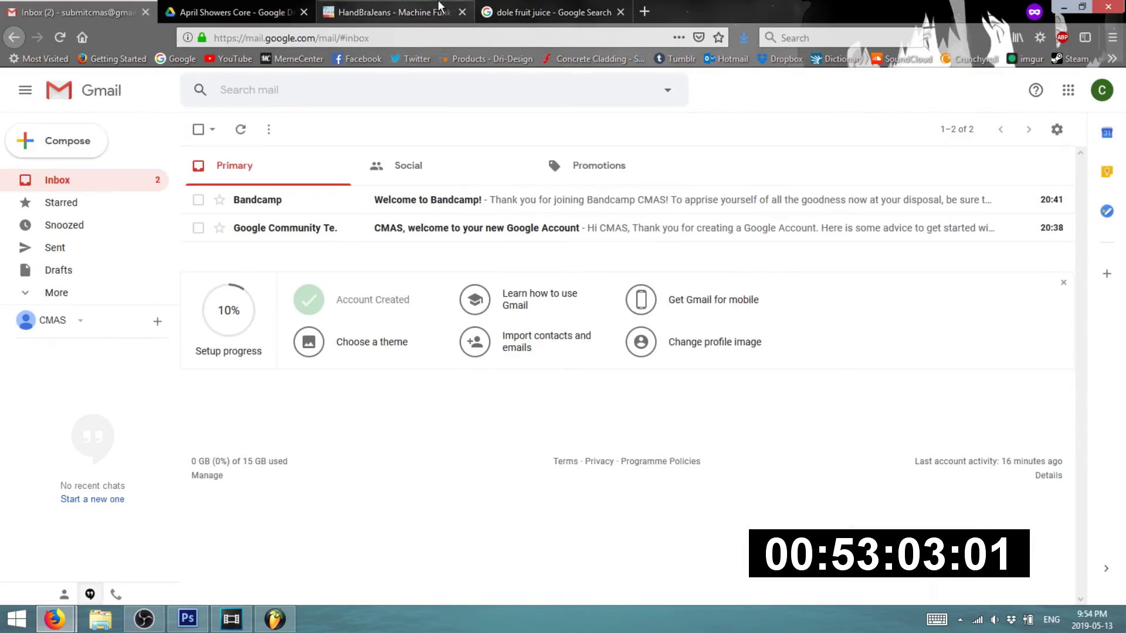
left_click(440, 3)
left_click(516, 7)
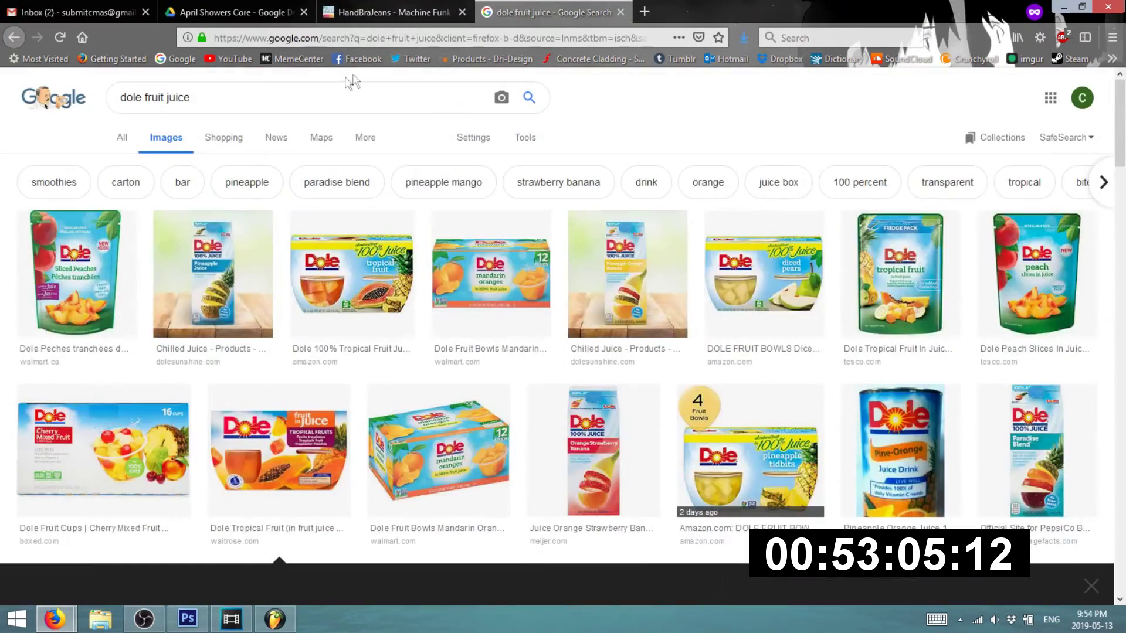
left_click(352, 83)
key("ctrl+a")
type("april showers")
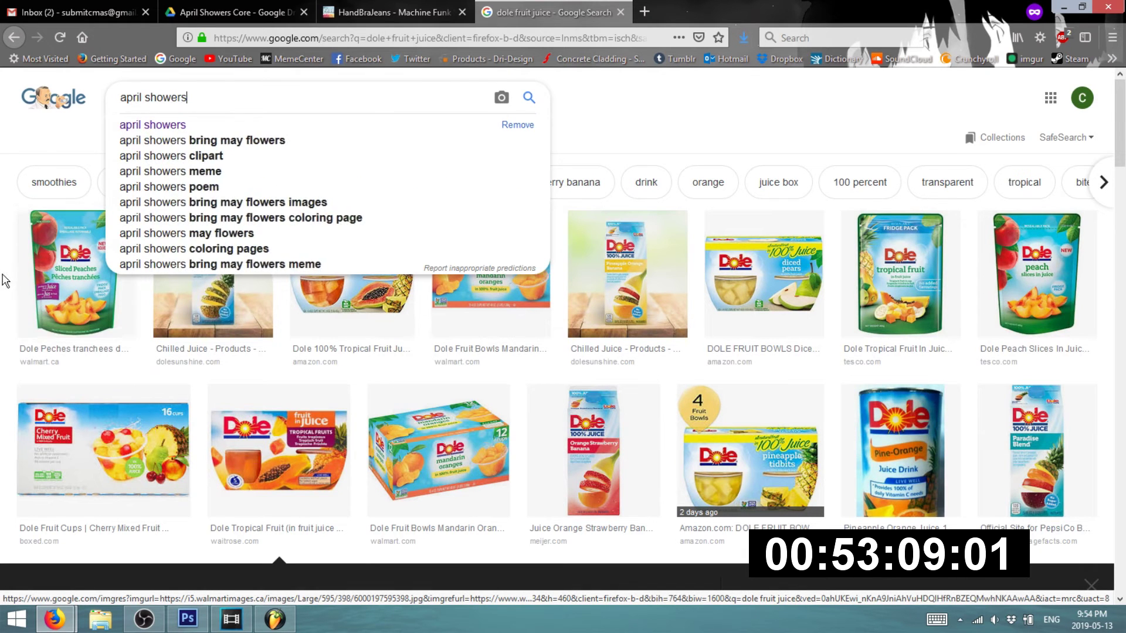
key("Return")
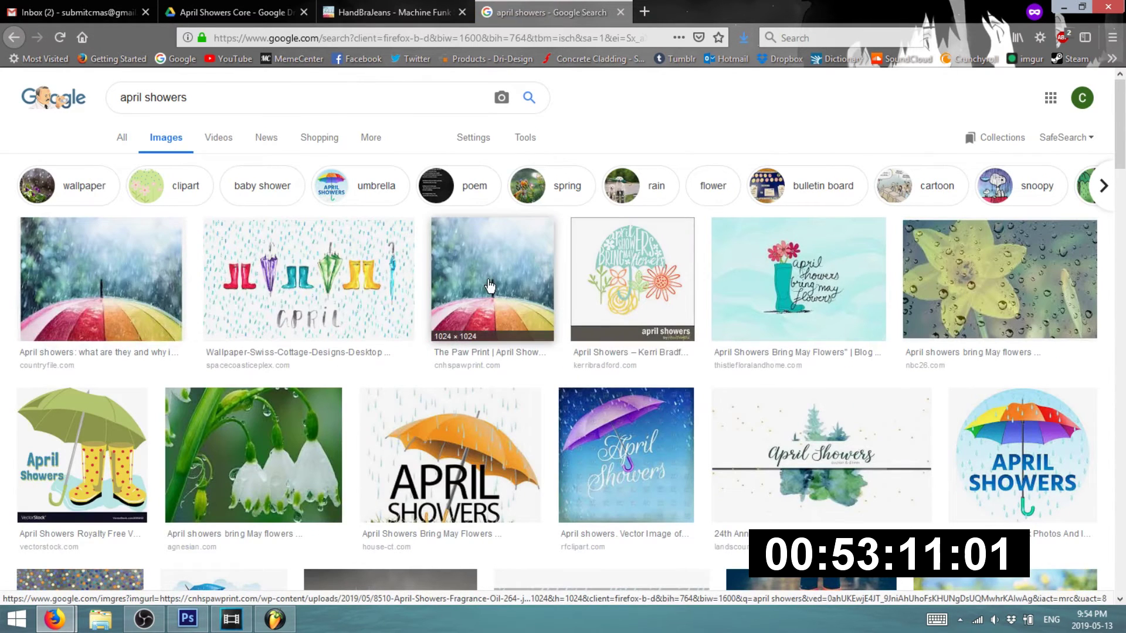
- Copy the rainbow umbrella in rain photo and paste it into the Untitled-4 banner
left_click(491, 287)
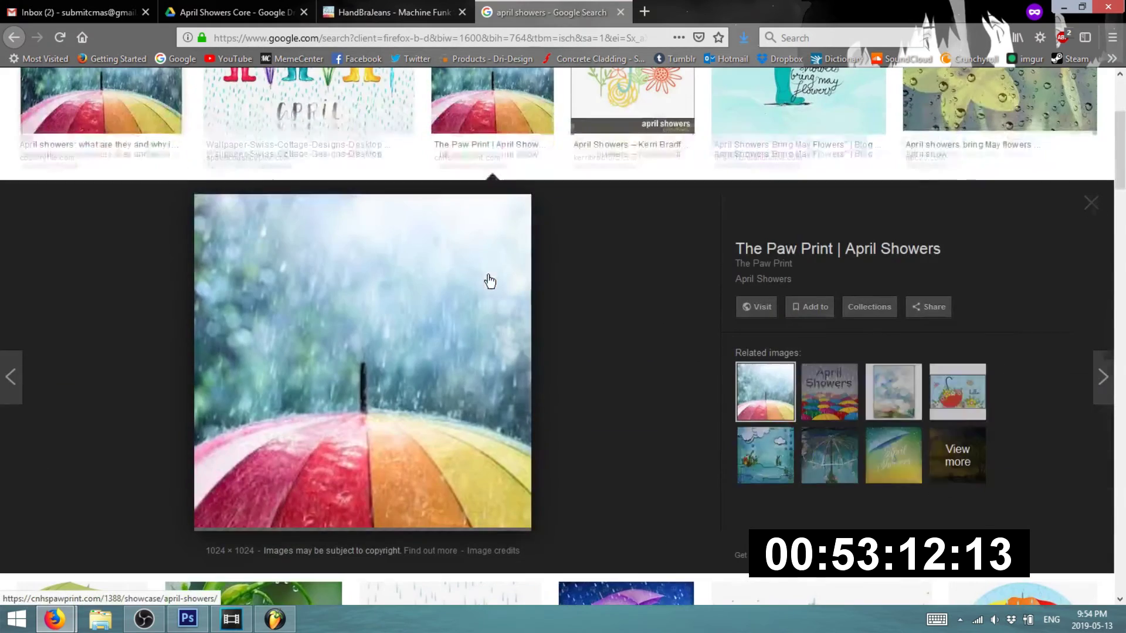
right_click(425, 290)
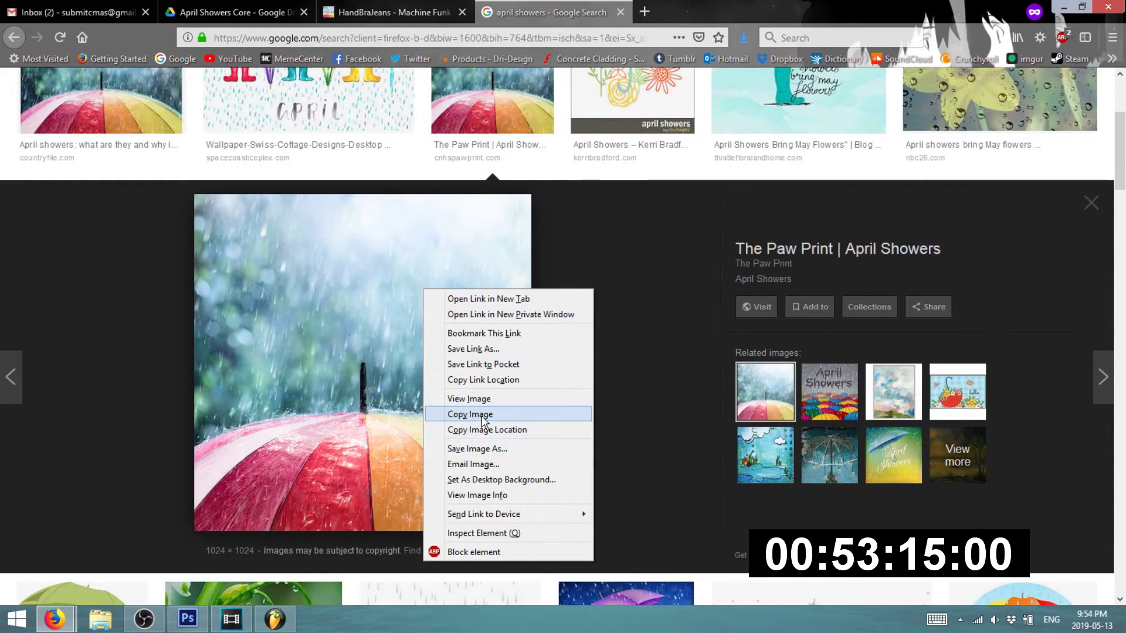
left_click(483, 413)
key("alt+Tab")
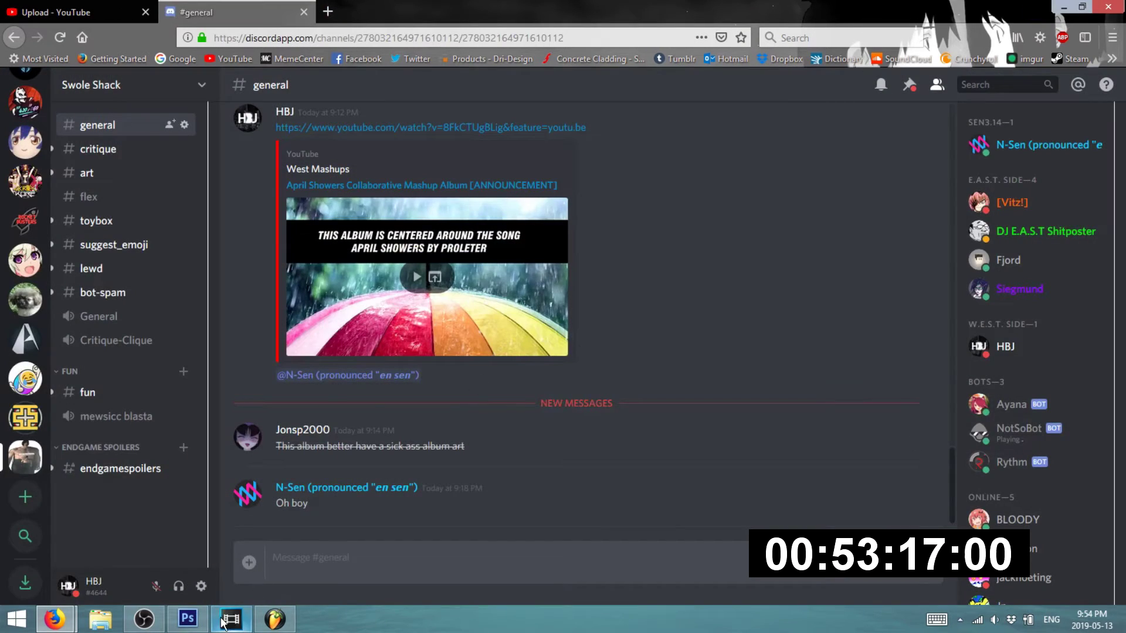
key("alt+Tab")
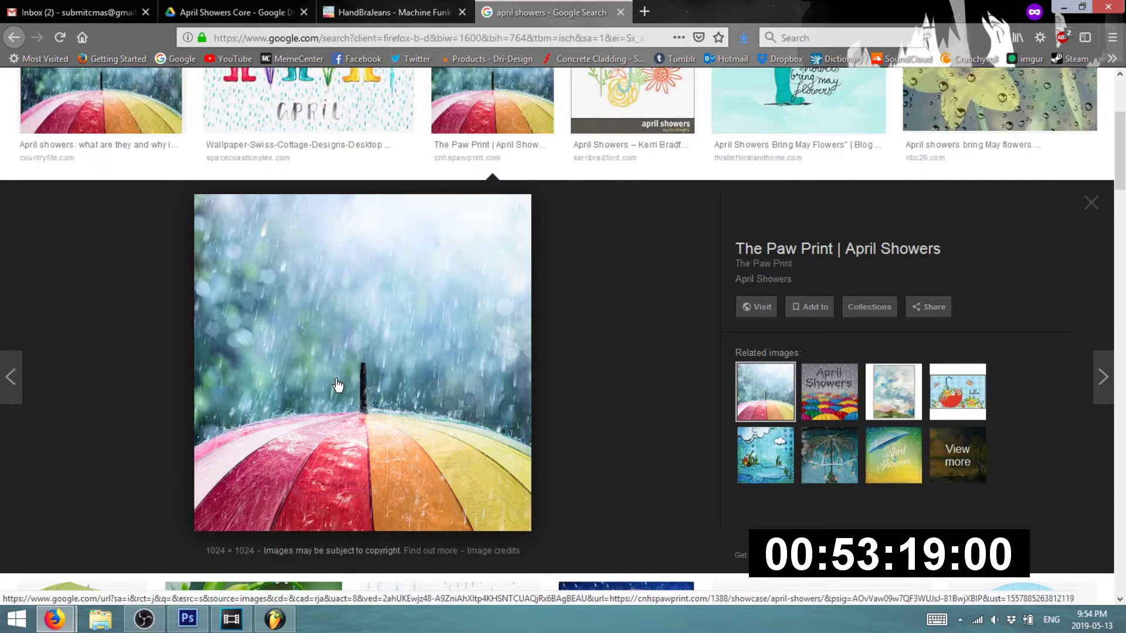
key("alt+Tab")
key("alt+Tab")
key("ctrl+v")
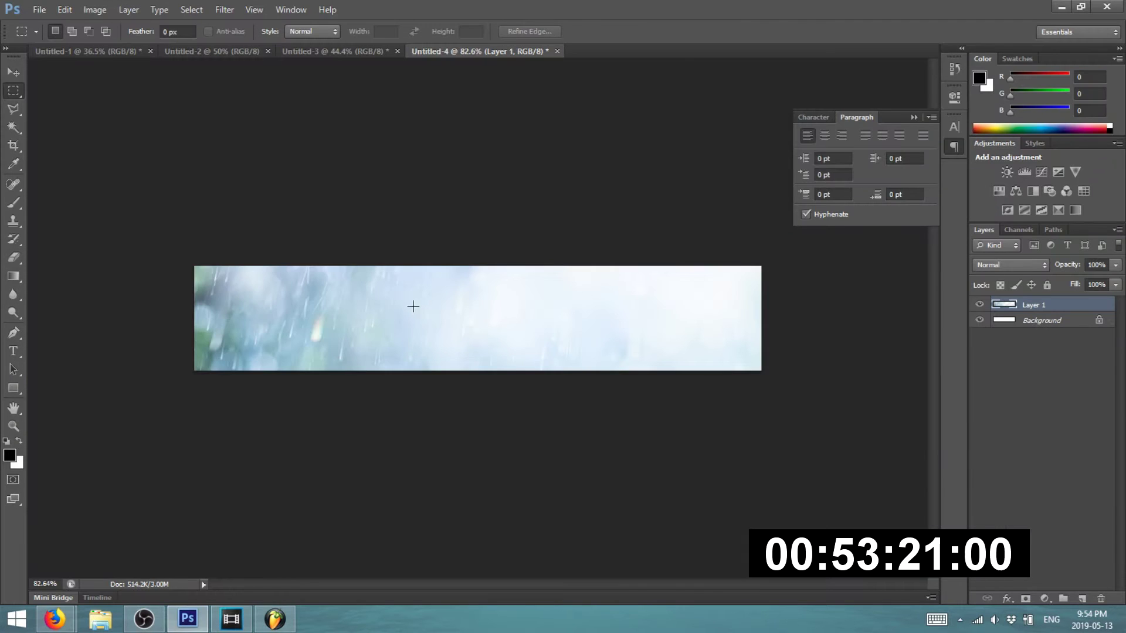
- Reposition the pasted rain photo within the banner
left_click_drag(433, 313, 440, 304)
left_click(14, 72)
left_click_drag(291, 319, 428, 293)
left_click_drag(488, 354, 505, 468)
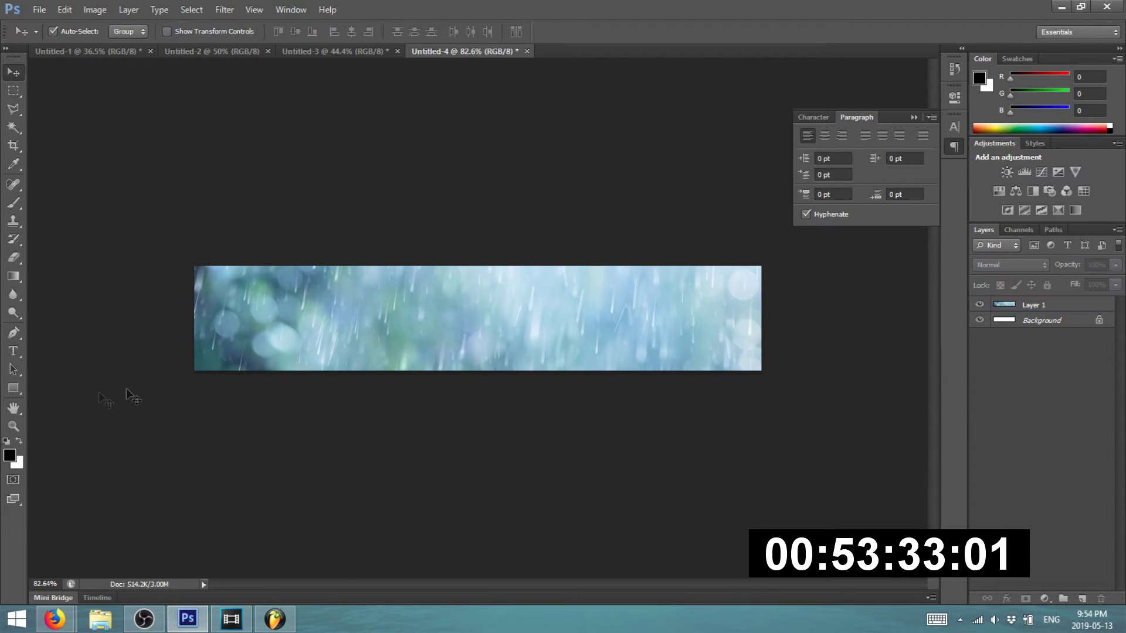
- Add a white 'APRIL SHOWERS CORE' text layer near the banner's left edge
left_click(13, 351)
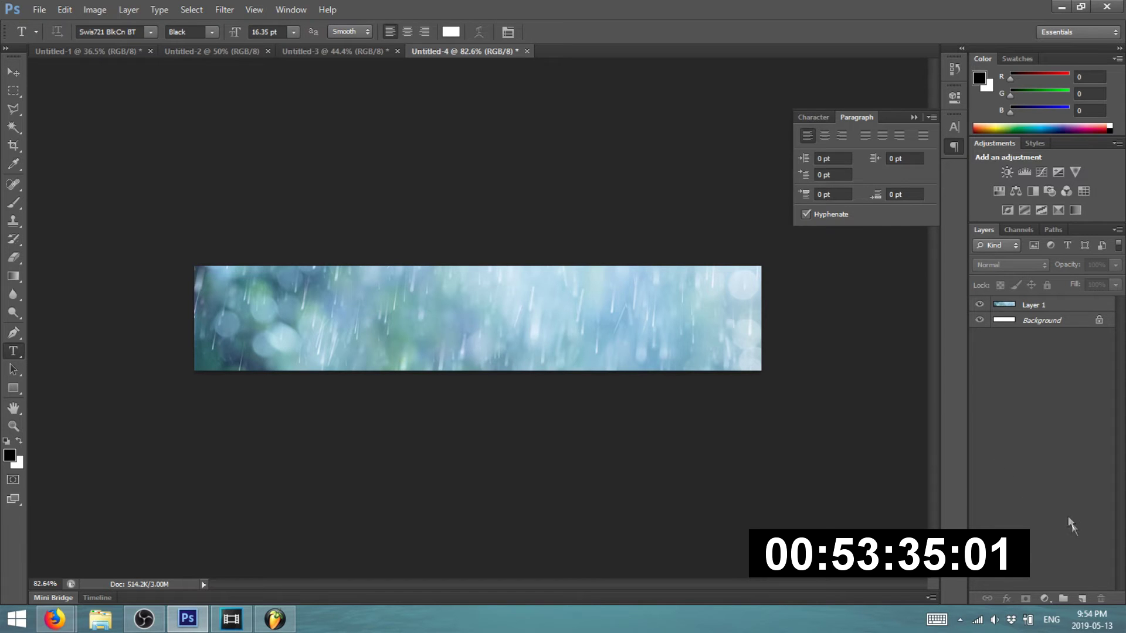
left_click(1084, 597)
key("x")
left_click(224, 310)
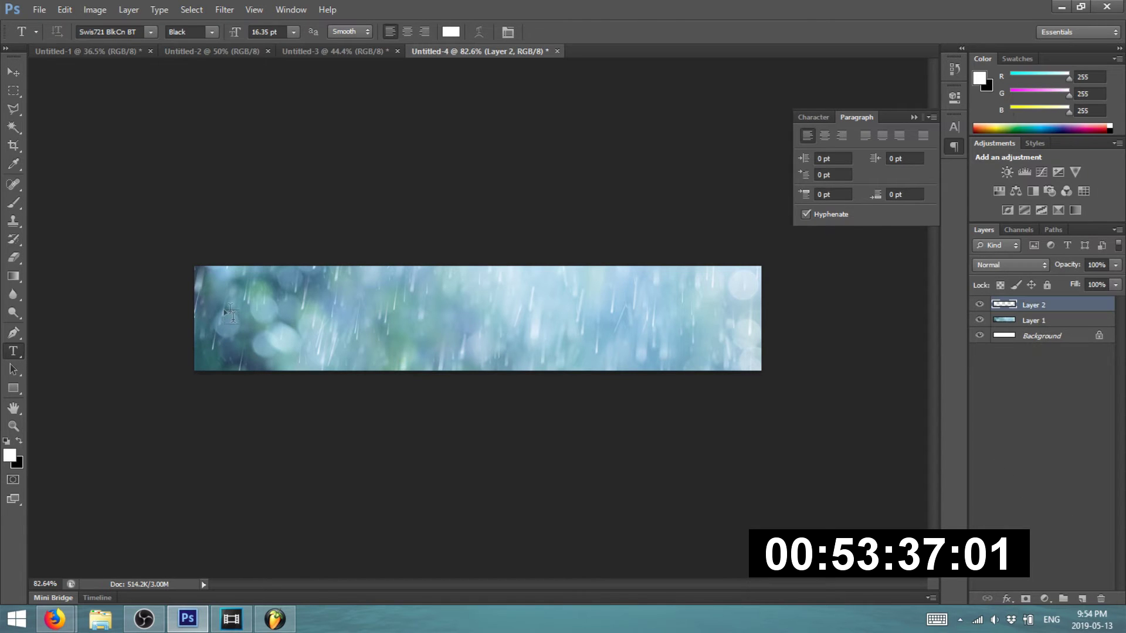
type("APRIL SHOWERS CORE")
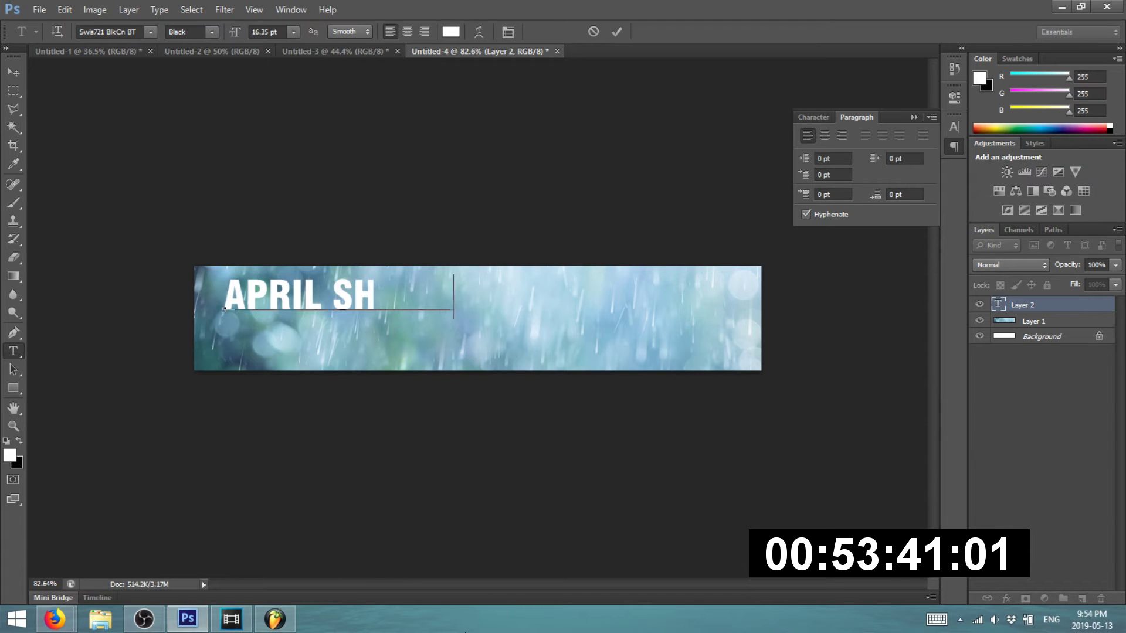
left_click(11, 71)
- Enlarge the headline to span the banner width and move it slightly lower
key("ctrl+t")
left_click_drag(597, 319, 747, 337)
left_click_drag(223, 332, 200, 339)
key("Return")
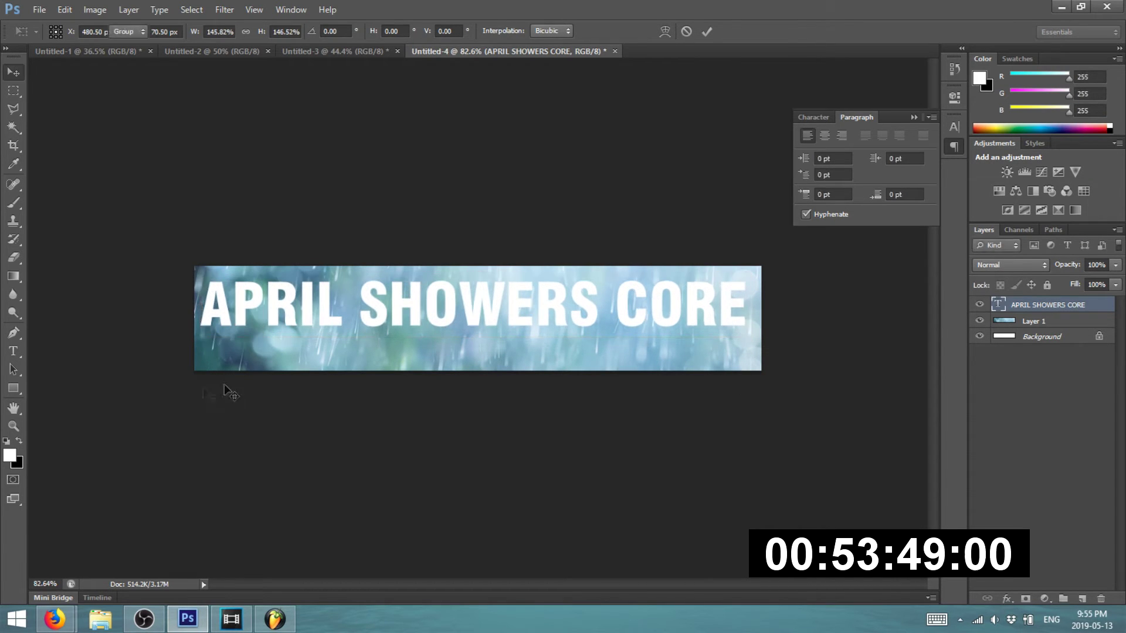
key("ctrl+0")
left_click_drag(262, 322, 259, 347)
- Shrink the headline slightly from both corners so it fits the banner
key("ctrl+t")
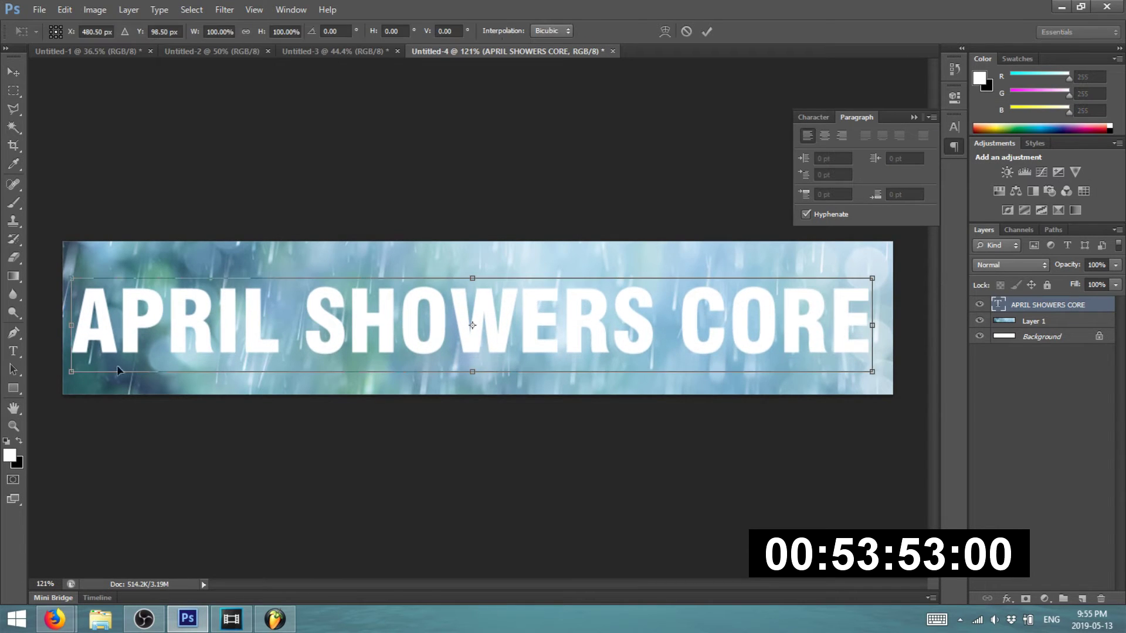
left_click_drag(71, 373, 96, 370)
left_click_drag(874, 277, 855, 285)
key("Return")
key("alt+bracketleft")
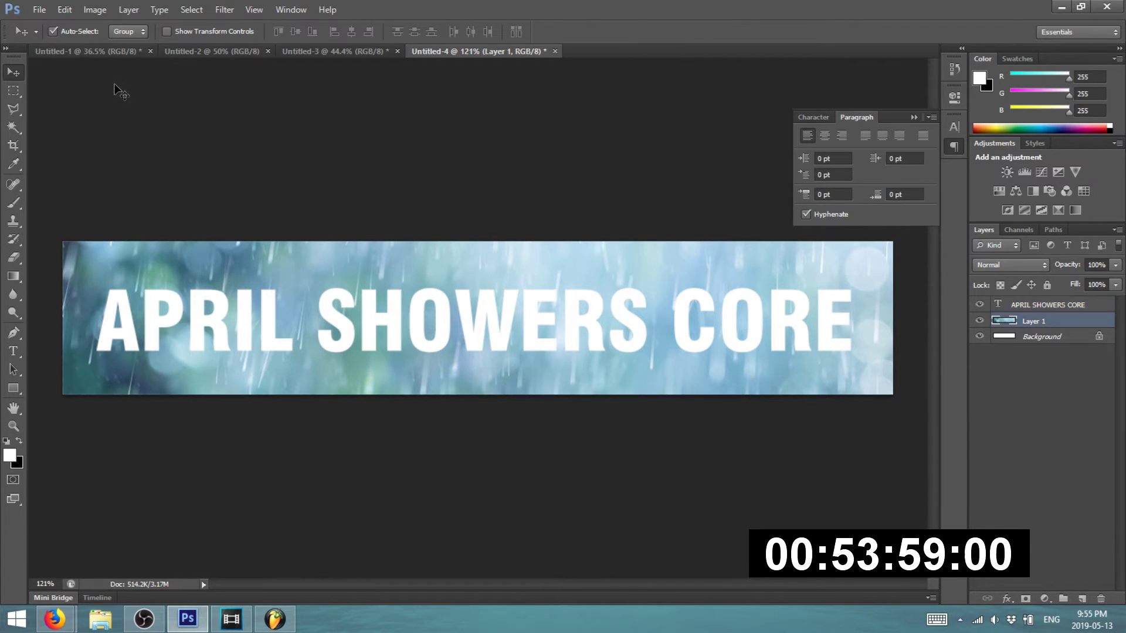
left_click(112, 51)
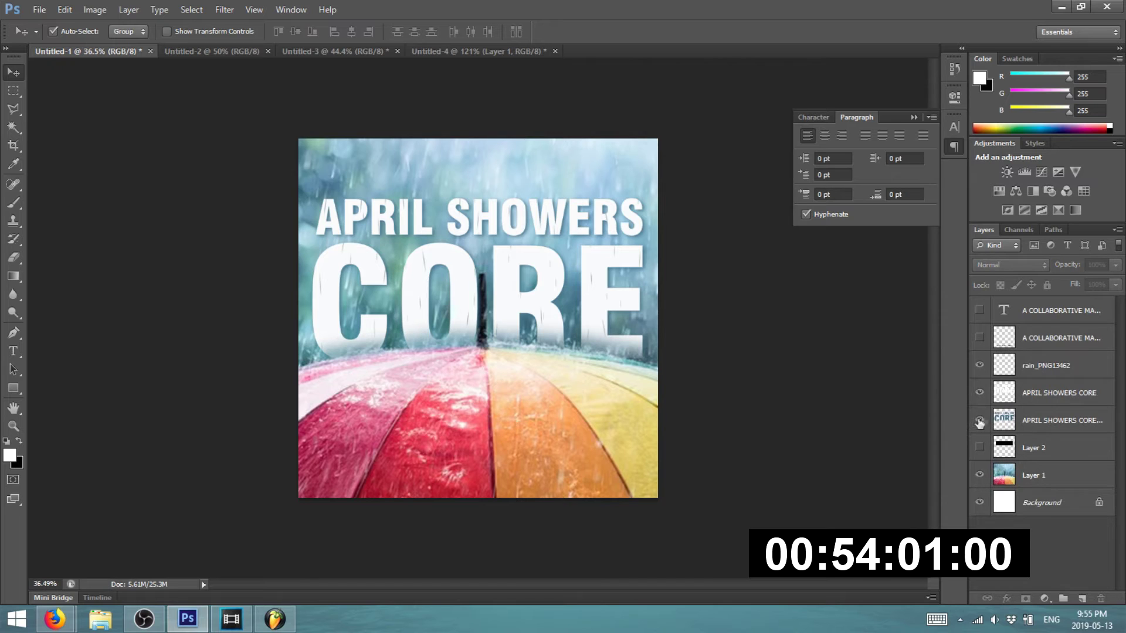
- On the album cover, hide the white headline and sample the blue of the CORE lettering
left_click(980, 392)
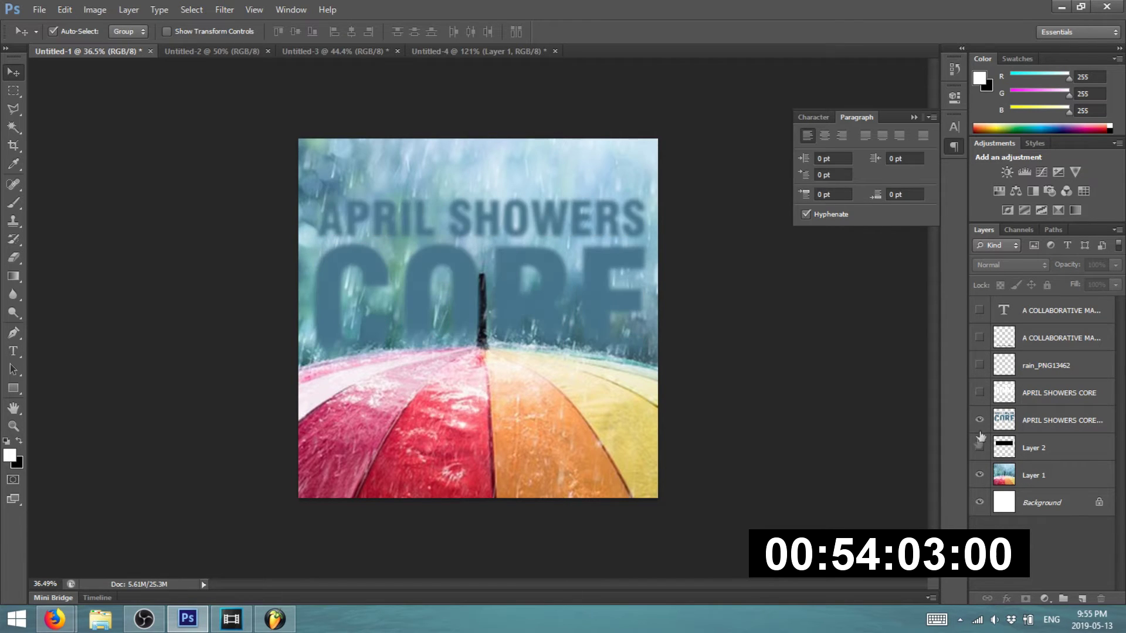
key("i")
left_click(454, 263)
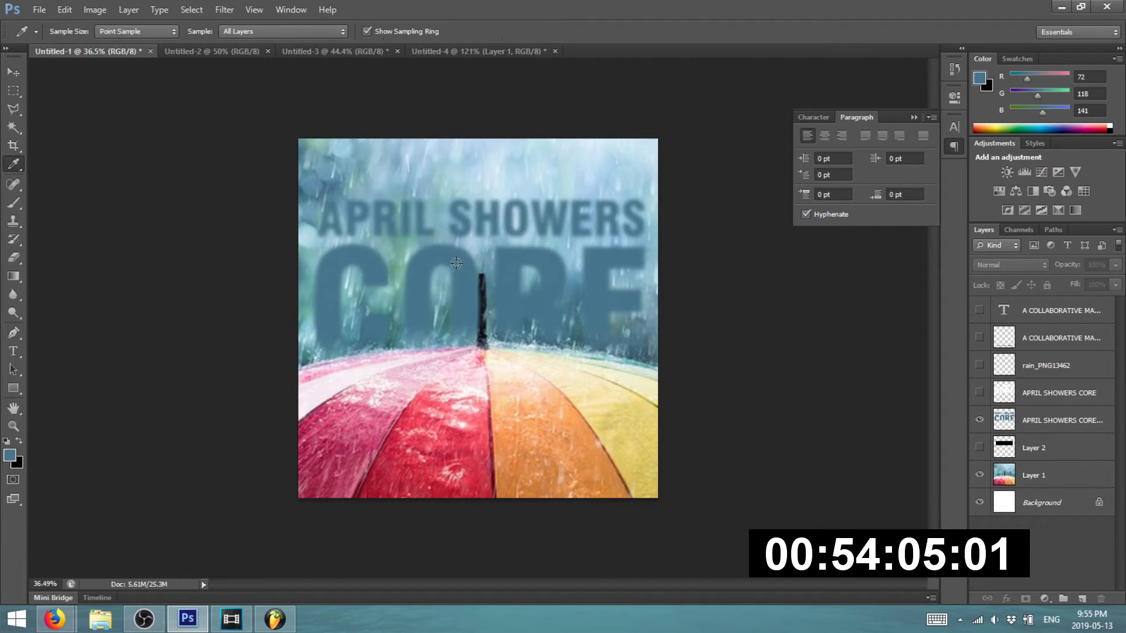
- In the banner, duplicate the APRIL SHOWERS CORE layer, fill it blue, and offset it beneath the white text
left_click(447, 52)
key("v")
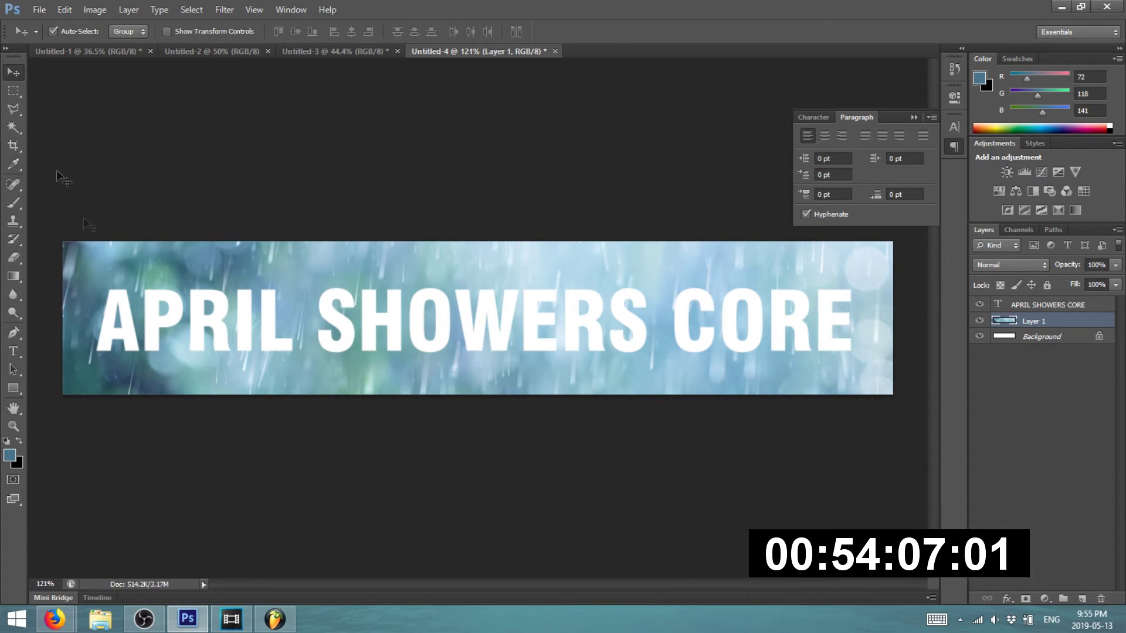
left_click(198, 302)
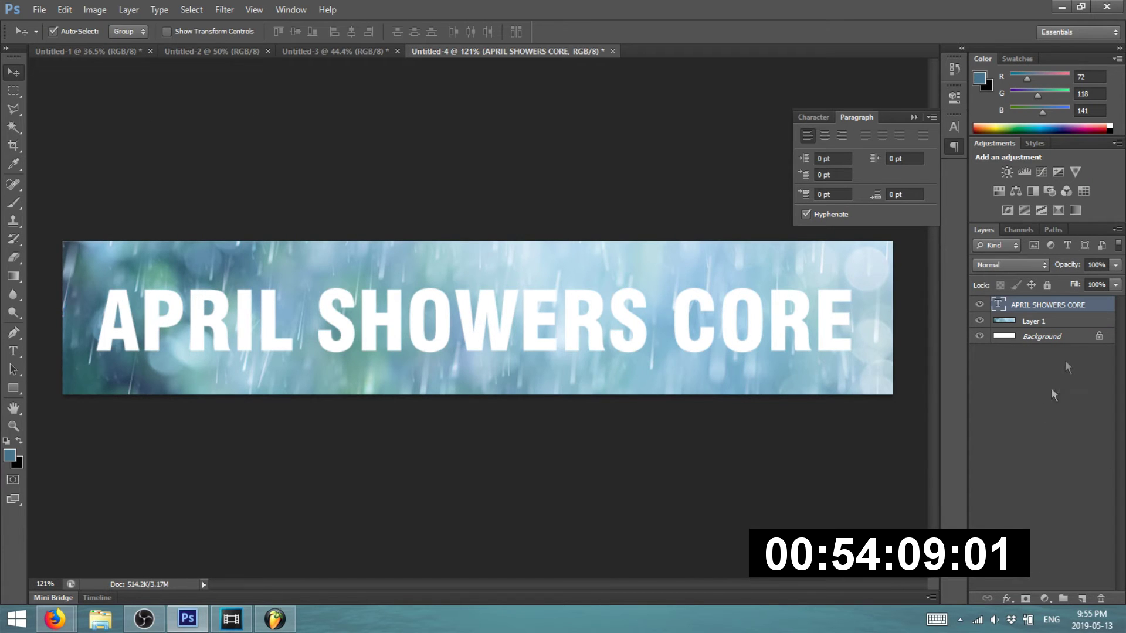
right_click(1066, 303)
left_click(912, 116)
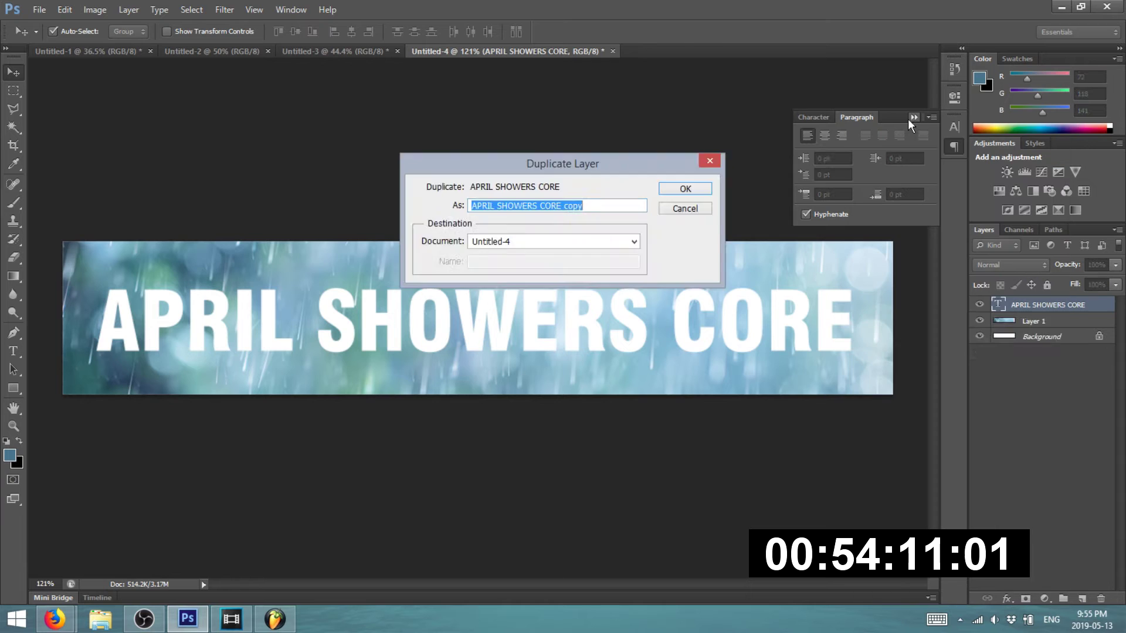
key("Return")
key("alt+BackSpace")
left_click_drag(1016, 309, 1027, 340)
key("Down")
key("Down")
key("Down")
key("Right")
key("Right")
key("Right")
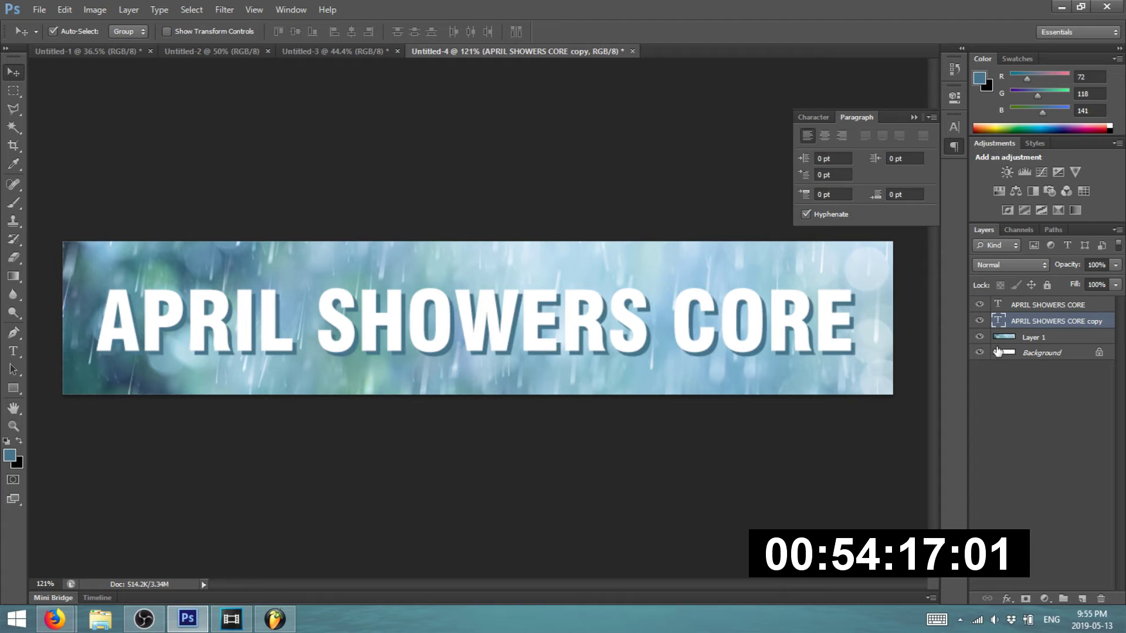
- Rasterize the blue copy layer and apply a Gaussian Blur of radius 2.6
right_click(1032, 324)
left_click(886, 205)
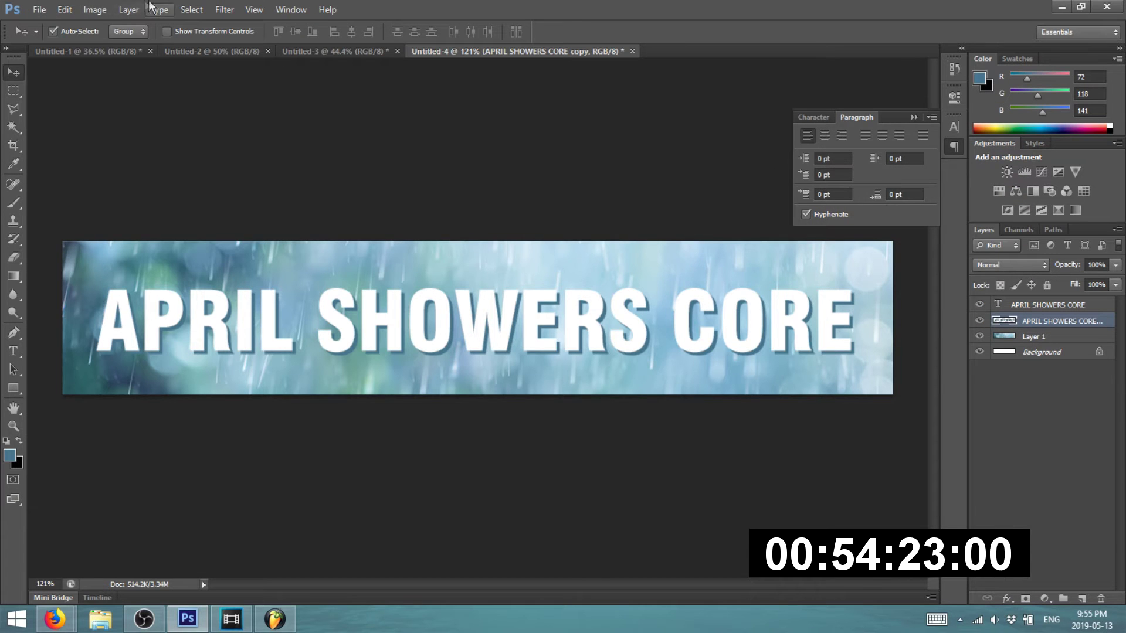
left_click(224, 10)
mouse_move(251, 150)
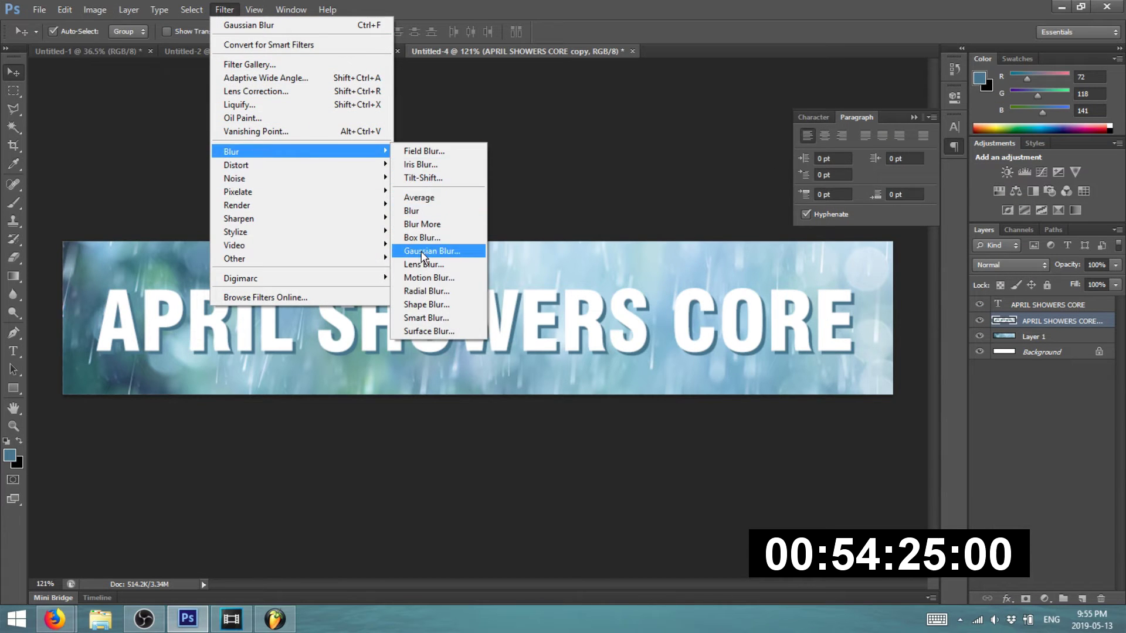
left_click(423, 251)
left_click(399, 160)
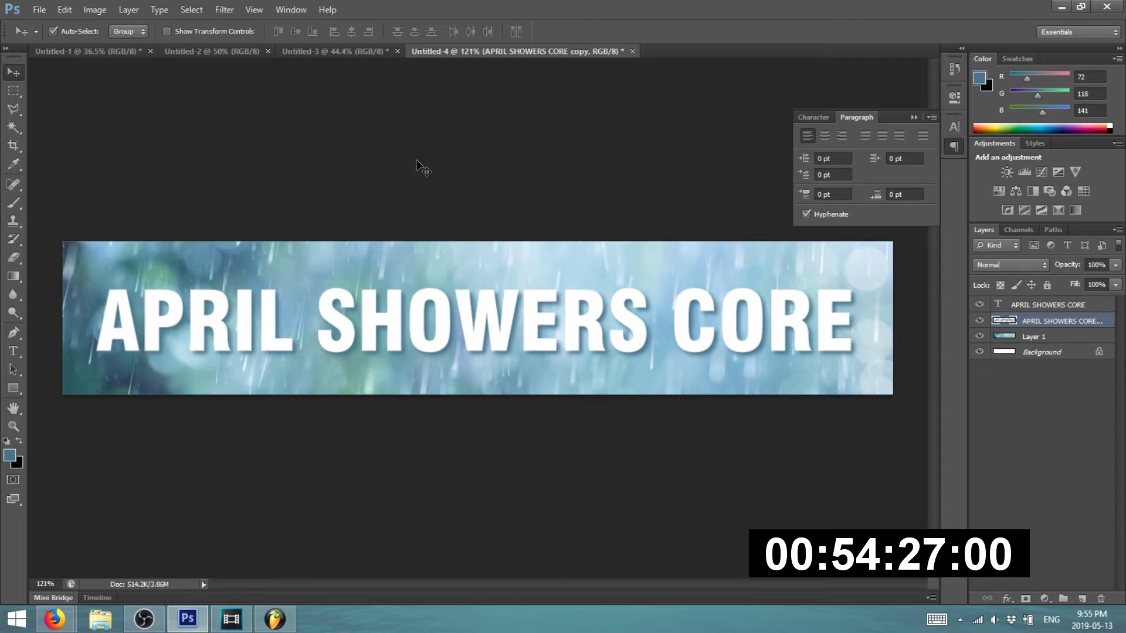
- Shift the rain background layer slightly with the Move tool
scroll(404, 166, "down", 1)
scroll(412, 202, "up", 2)
scroll(381, 187, "down", 1)
left_click(193, 101)
scroll(295, 110, "down", 2)
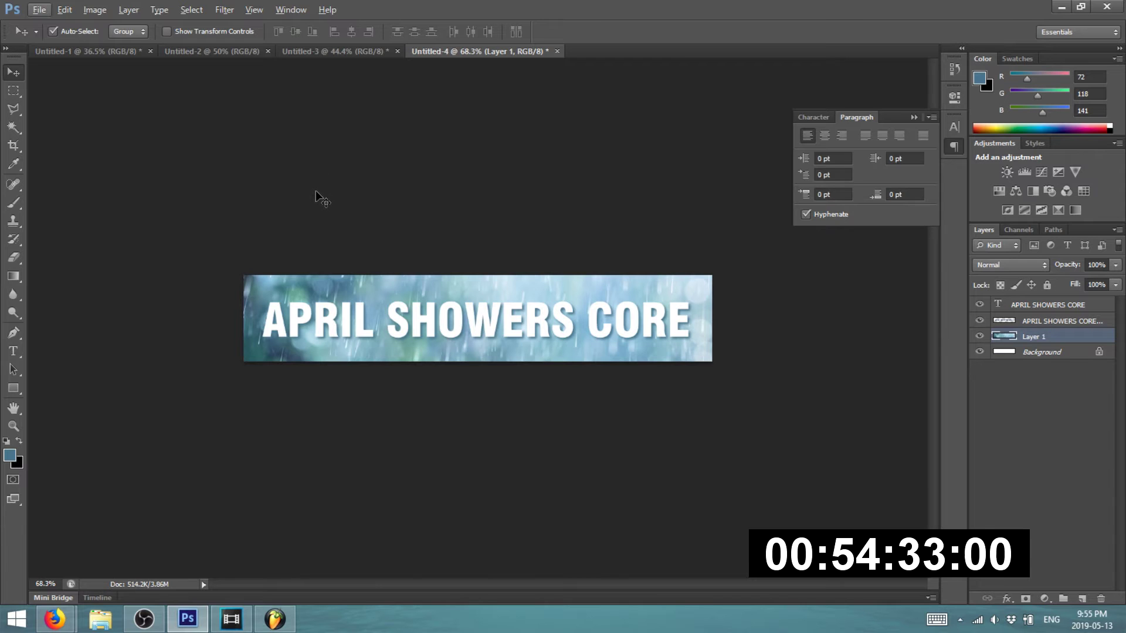
scroll(303, 249, "up", 1)
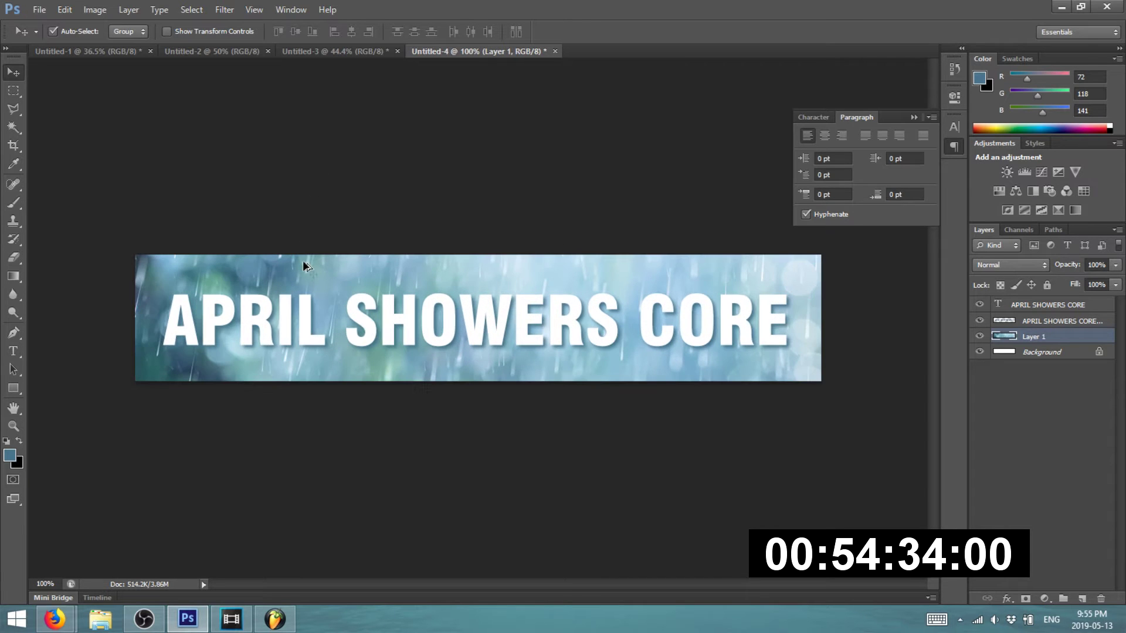
left_click(302, 219)
left_click_drag(325, 264, 339, 110)
left_click_drag(427, 370, 339, 530)
left_click(327, 511)
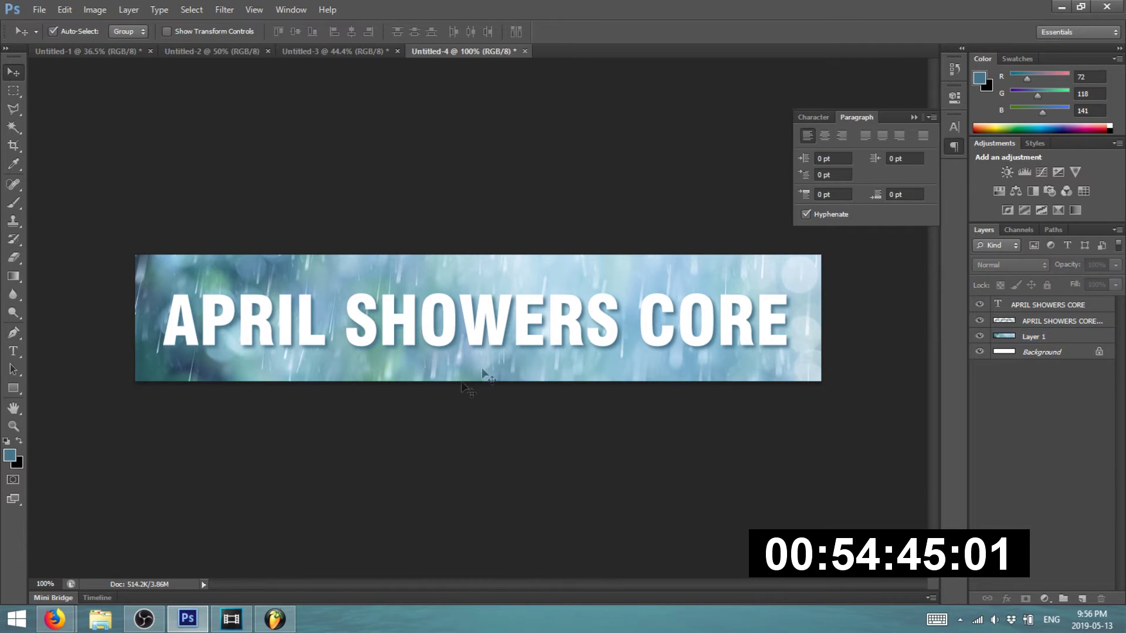
- Pick the Eraser and rasterize the white APRIL SHOWERS CORE text layer
left_click(522, 337)
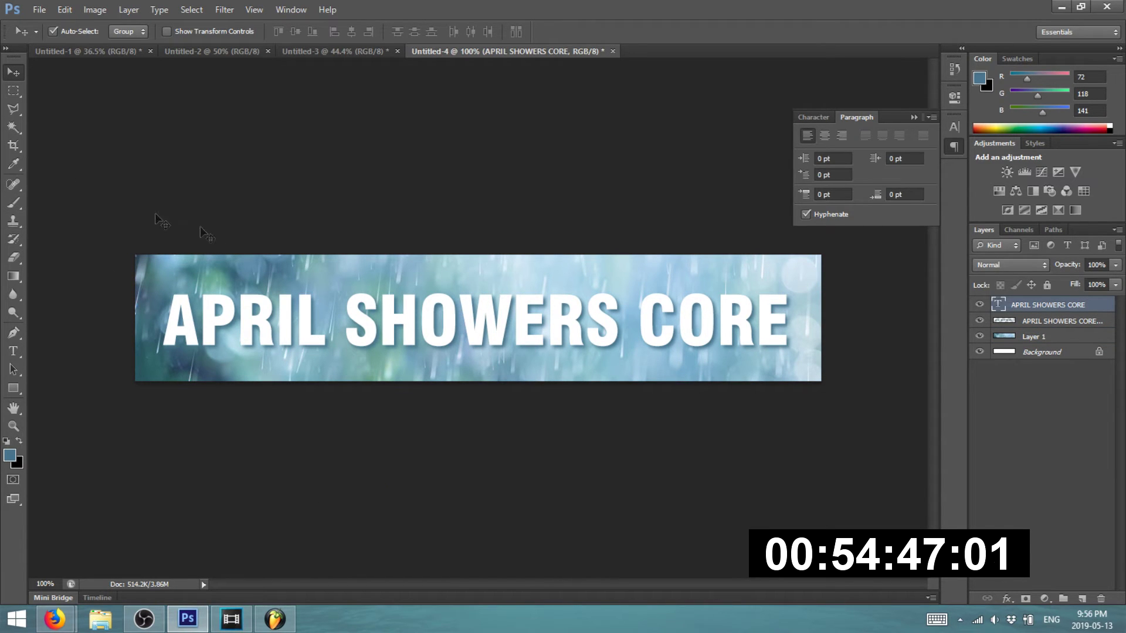
left_click(16, 207)
left_click(15, 257)
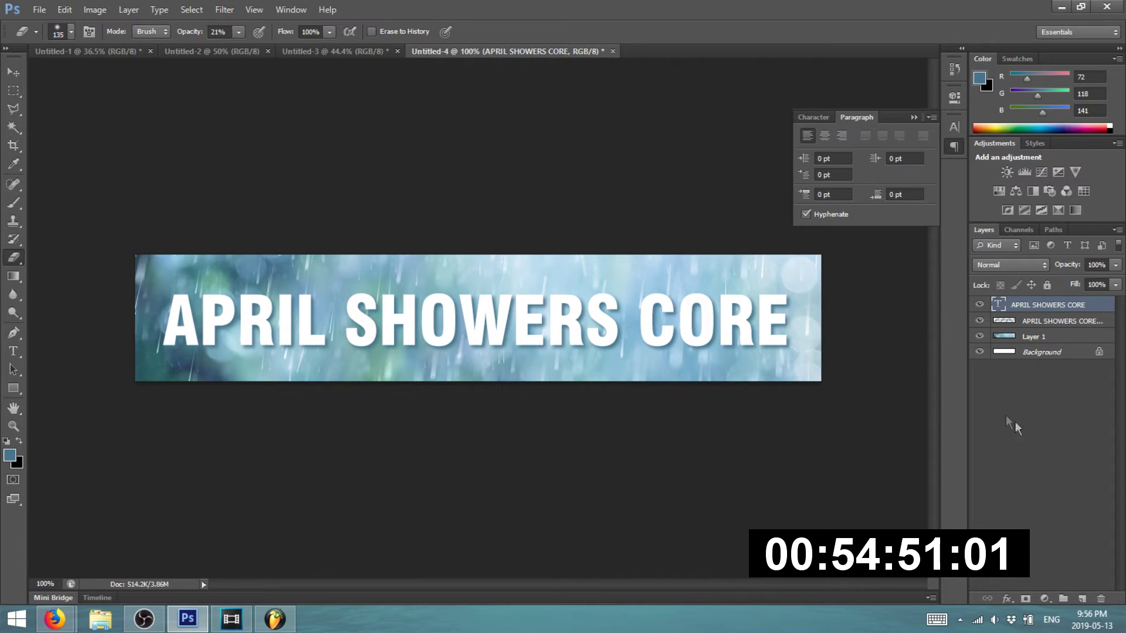
right_click(1049, 310)
left_click(953, 206)
- Duplicate both text layers as hidden backups and merge the white text with its blue shadow
left_click(1062, 321, "shift")
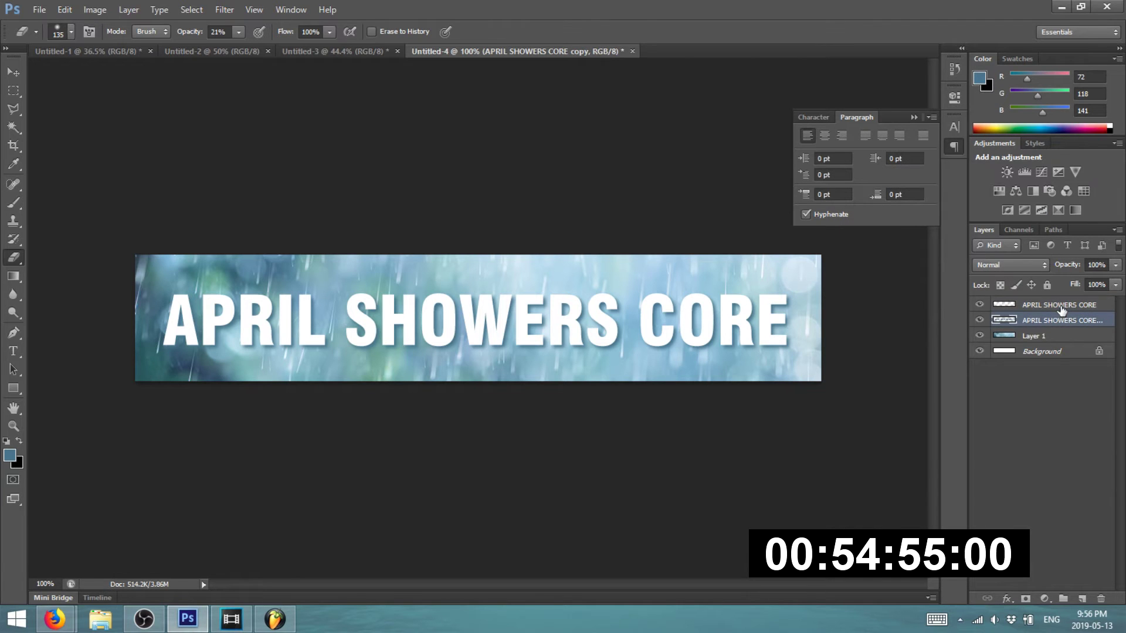
right_click(1061, 306)
left_click(912, 169)
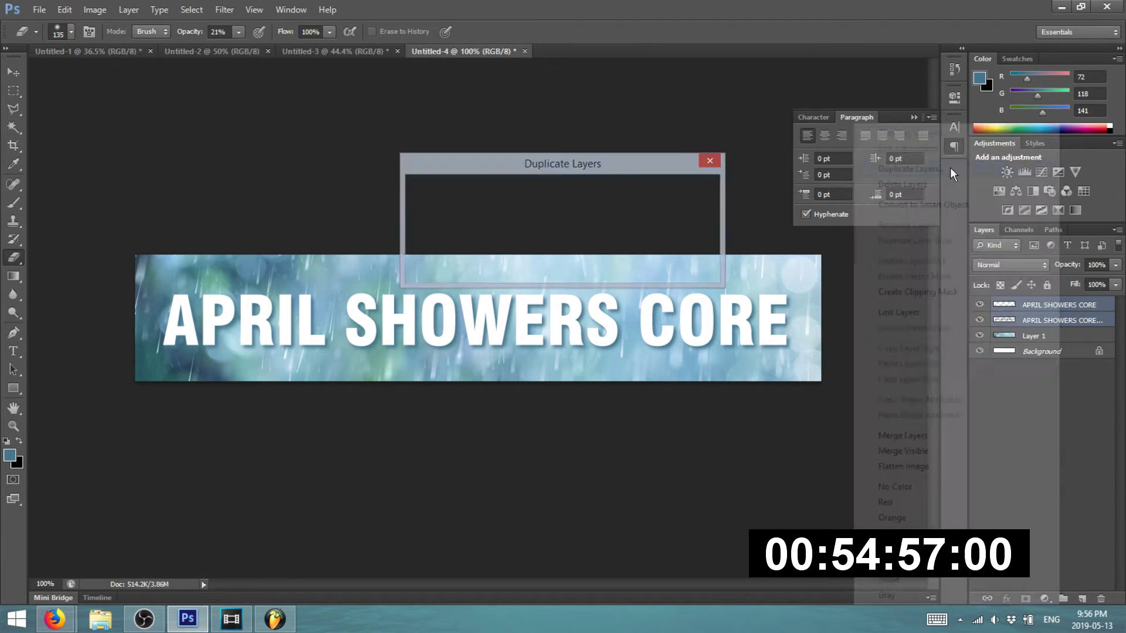
key("Return")
left_click_drag(978, 310, 990, 344)
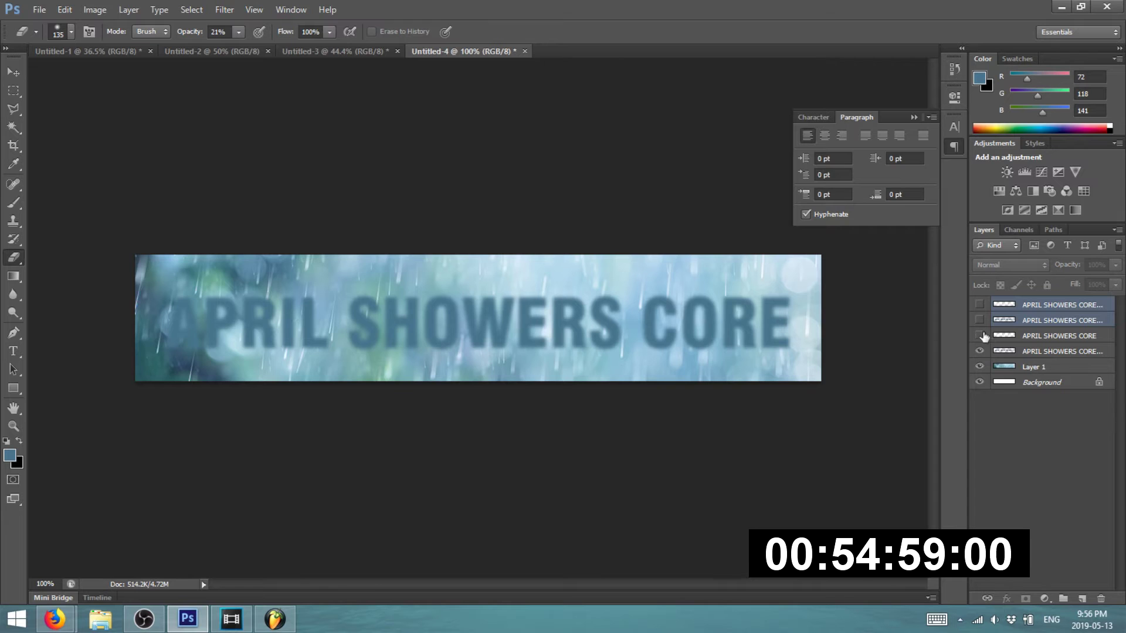
left_click(979, 335)
left_click(1050, 336)
left_click(1032, 351, "shift")
right_click(1018, 352)
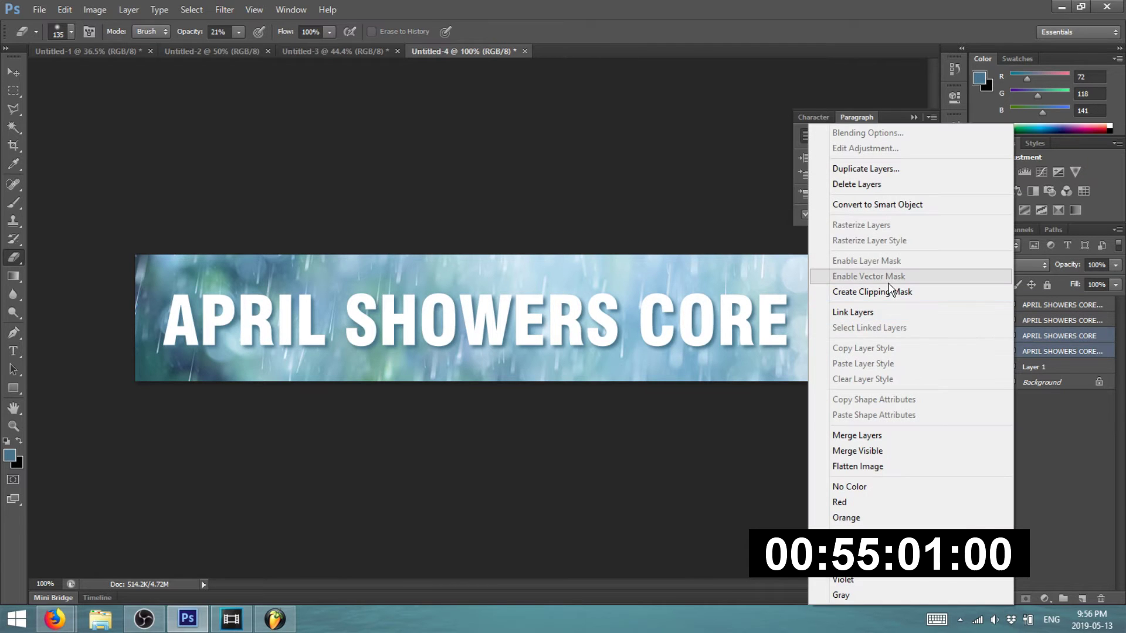
left_click(857, 435)
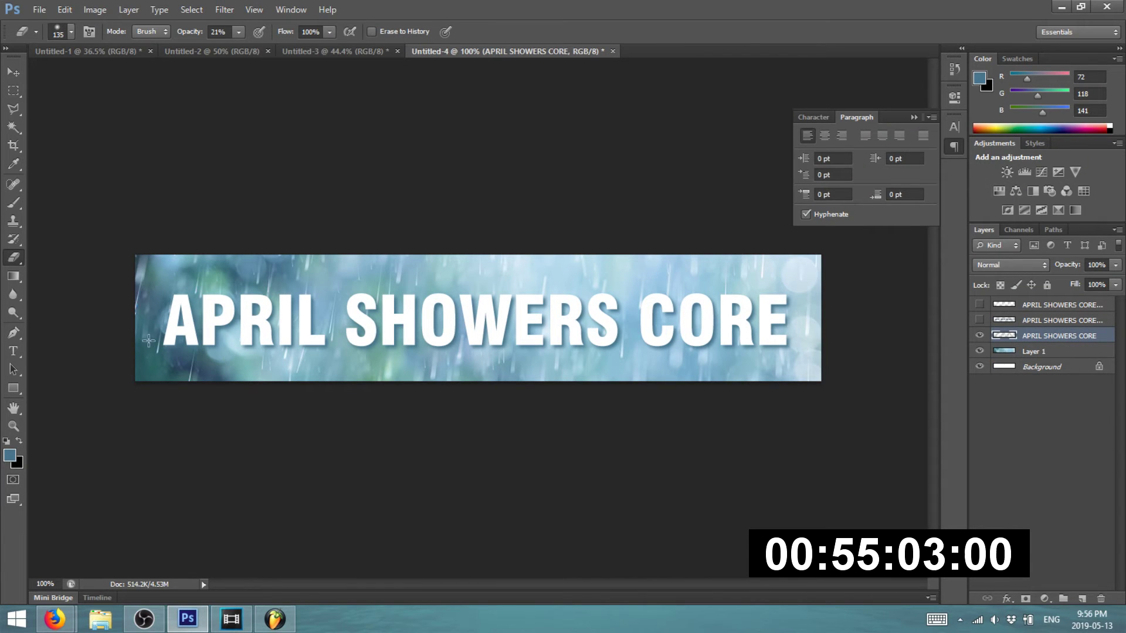
- Erase across APRIL and SHOWERS CORE with a 69 px eraser, undoing the last stroke
left_click_drag(141, 343, 339, 342)
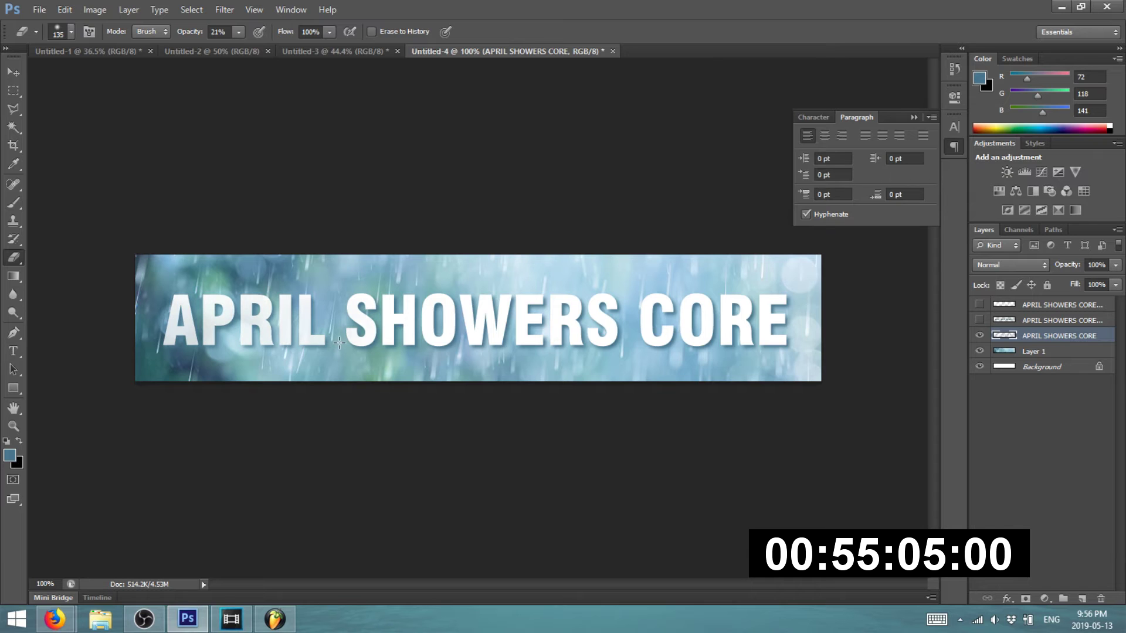
left_click(71, 31)
left_click(68, 76)
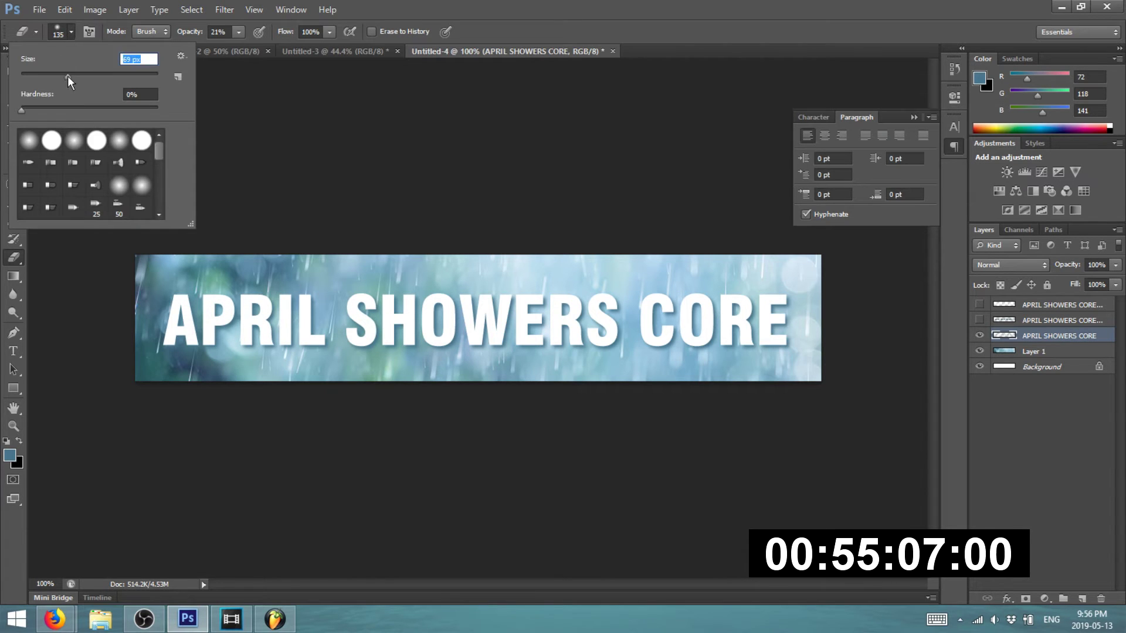
left_click(181, 347)
left_click_drag(339, 353, 733, 357)
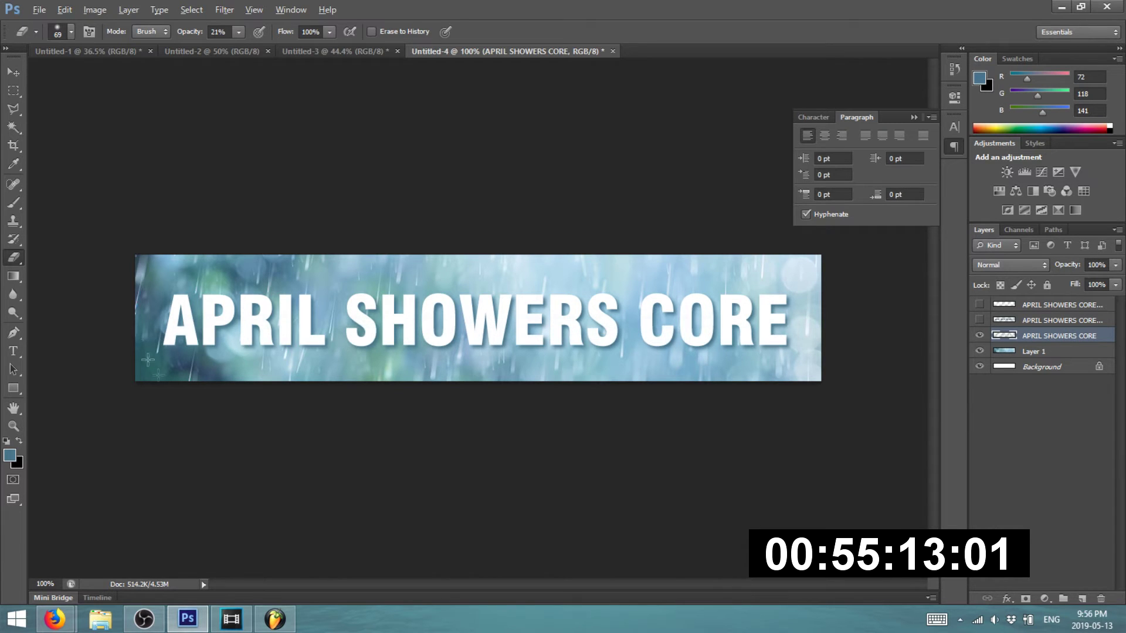
scroll(136, 340, "up", 1)
left_click(239, 32)
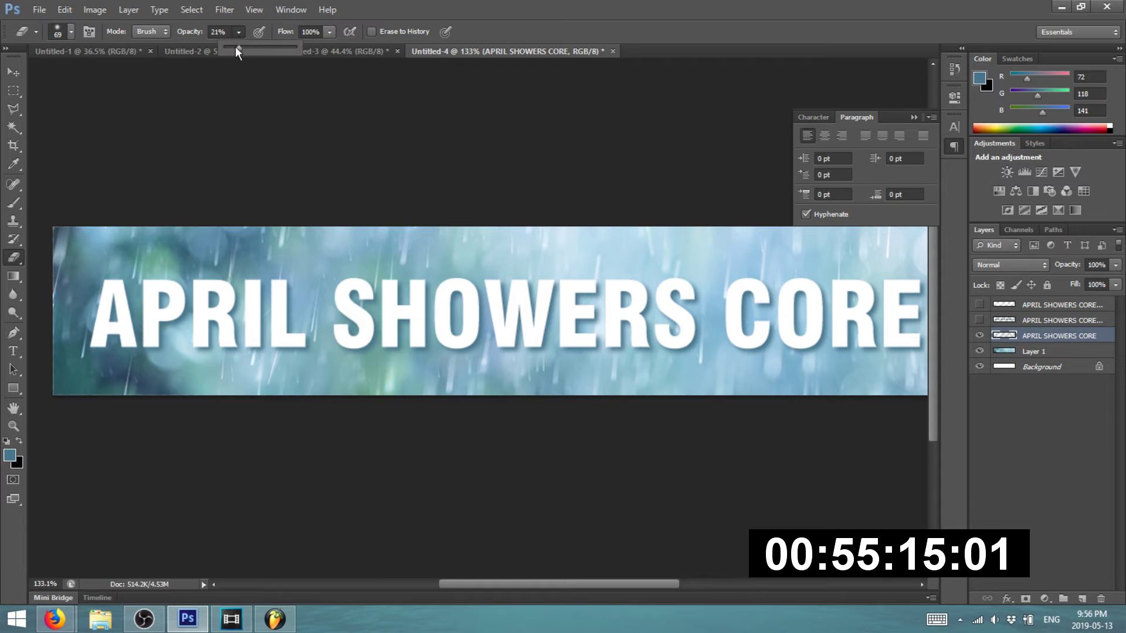
left_click_drag(174, 321, 172, 328)
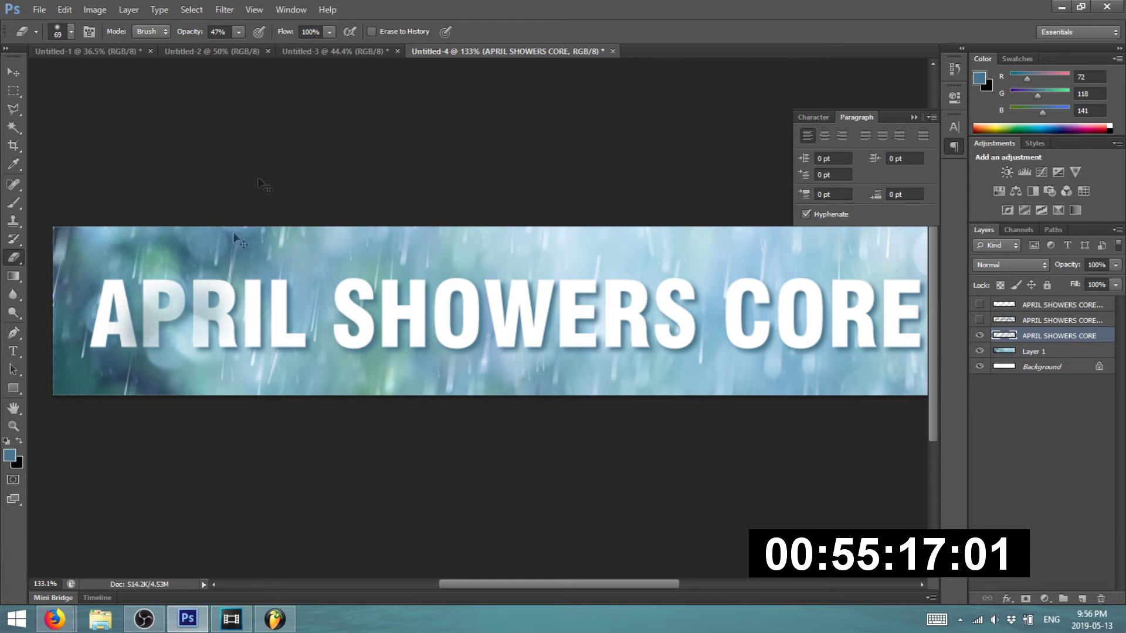
key("ctrl+z")
- Fade the title letters' lower half at 31% eraser opacity, then revert them to solid
left_click(239, 32)
left_click_drag(240, 47, 227, 48)
left_click_drag(76, 356, 880, 368)
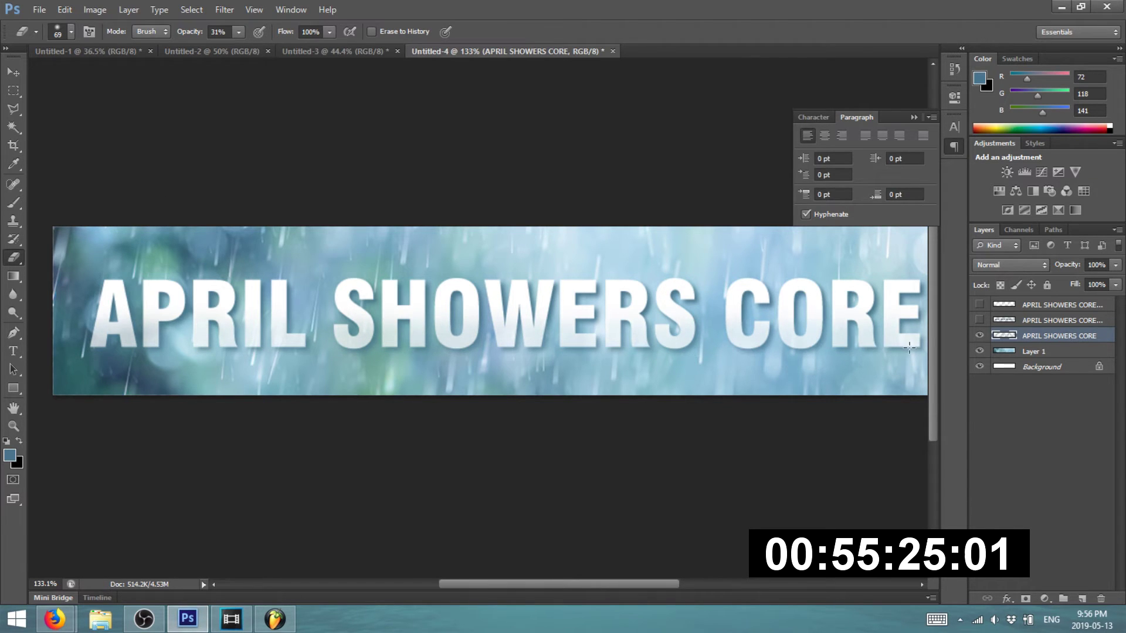
mouse_move(912, 348)
left_mouse_down()
mouse_move(264, 346)
mouse_move(88, 359)
left_mouse_up()
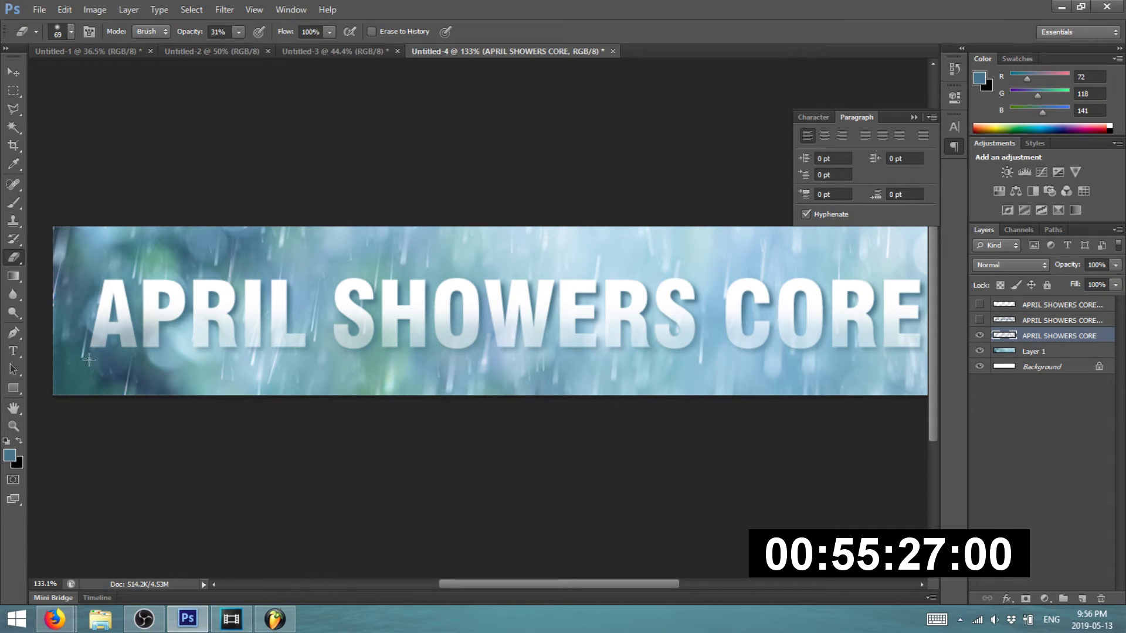
mouse_move(83, 359)
left_mouse_down()
mouse_move(574, 392)
mouse_move(793, 394)
mouse_move(896, 381)
left_mouse_up()
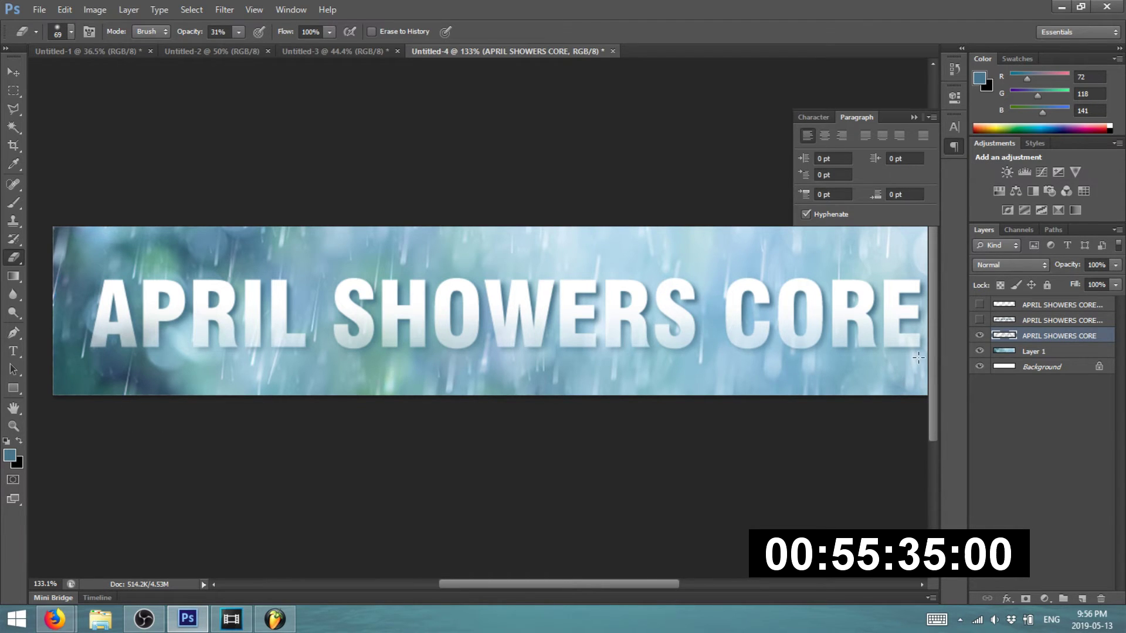
scroll(293, 219, "down", 4)
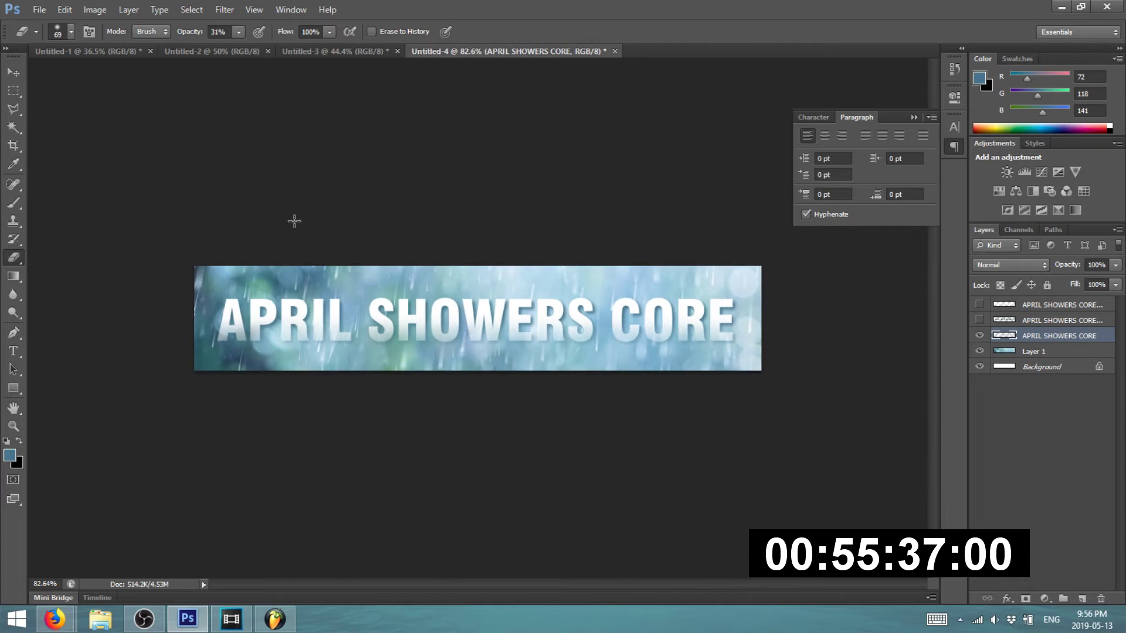
scroll(308, 243, "up", 2)
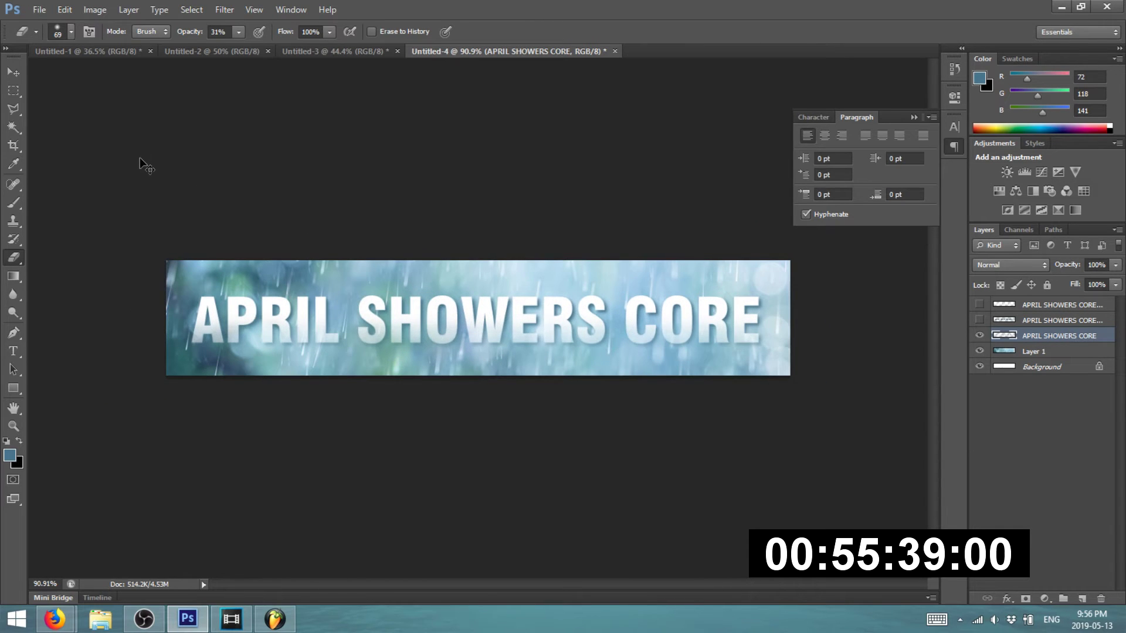
key("ctrl+alt+z")
key("ctrl+alt+z")
key("ctrl+alt+z")
key("ctrl+alt+z")
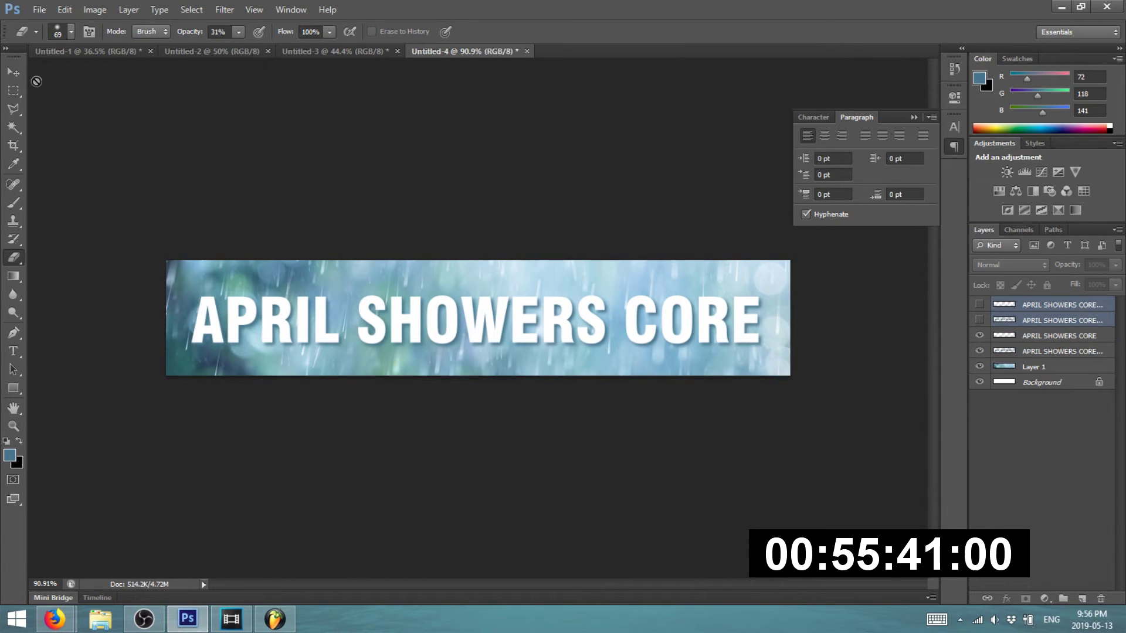
- Export the banner through Save for Web as a PNG-24 named BANNER
left_click(13, 72)
left_click(184, 150)
scroll(235, 161, "down", 3)
scroll(241, 171, "up", 3)
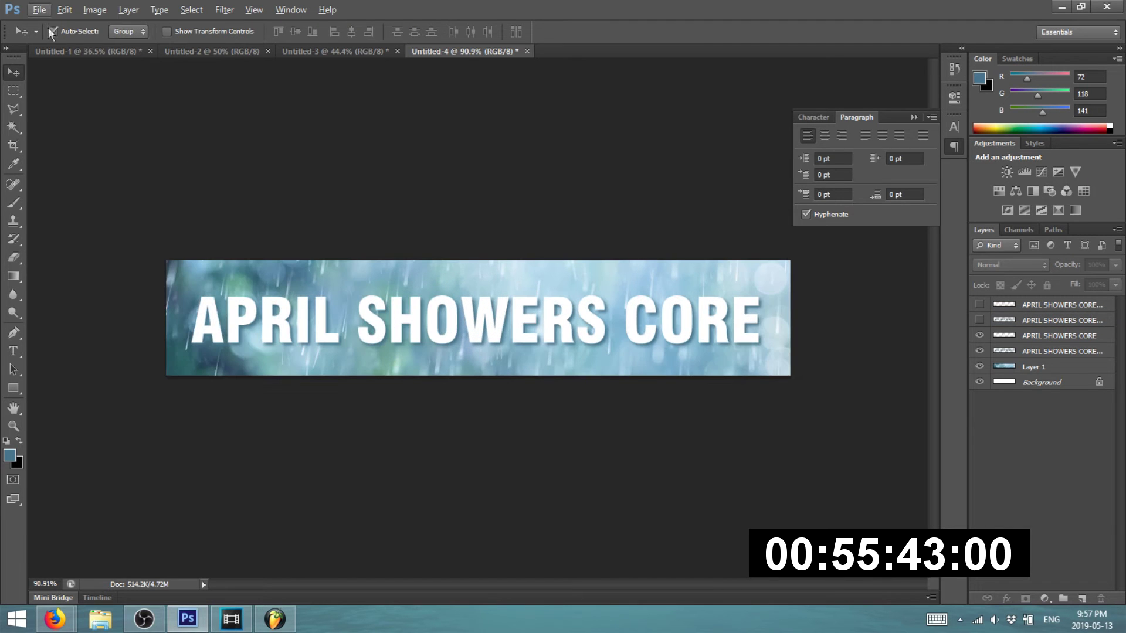
left_click(39, 10)
left_click(90, 204)
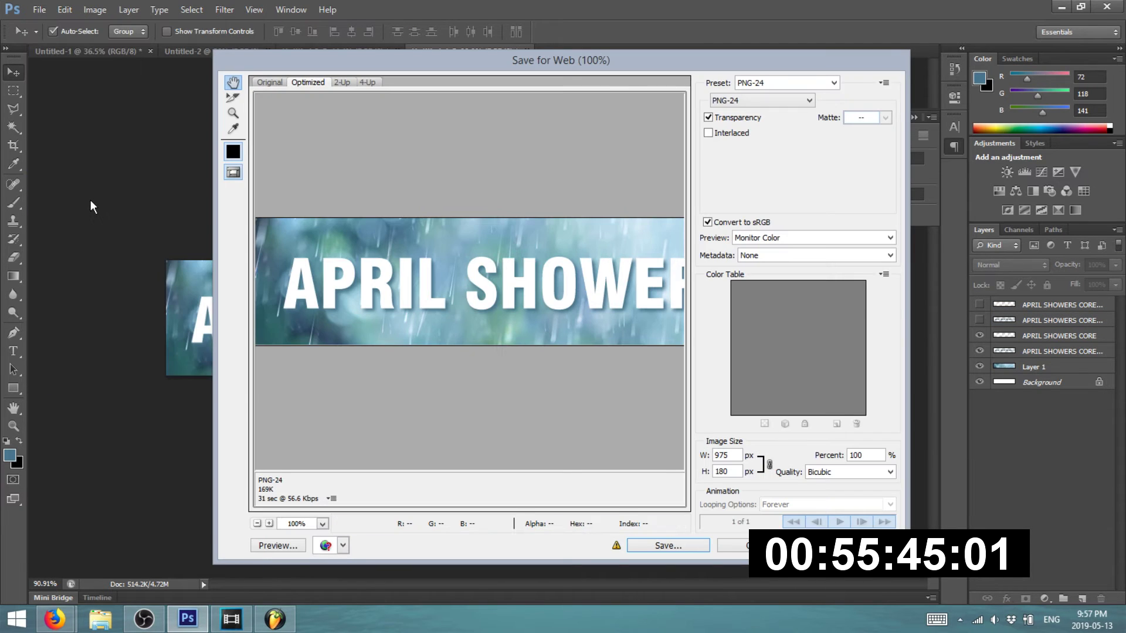
left_click(658, 545)
type("BANNER")
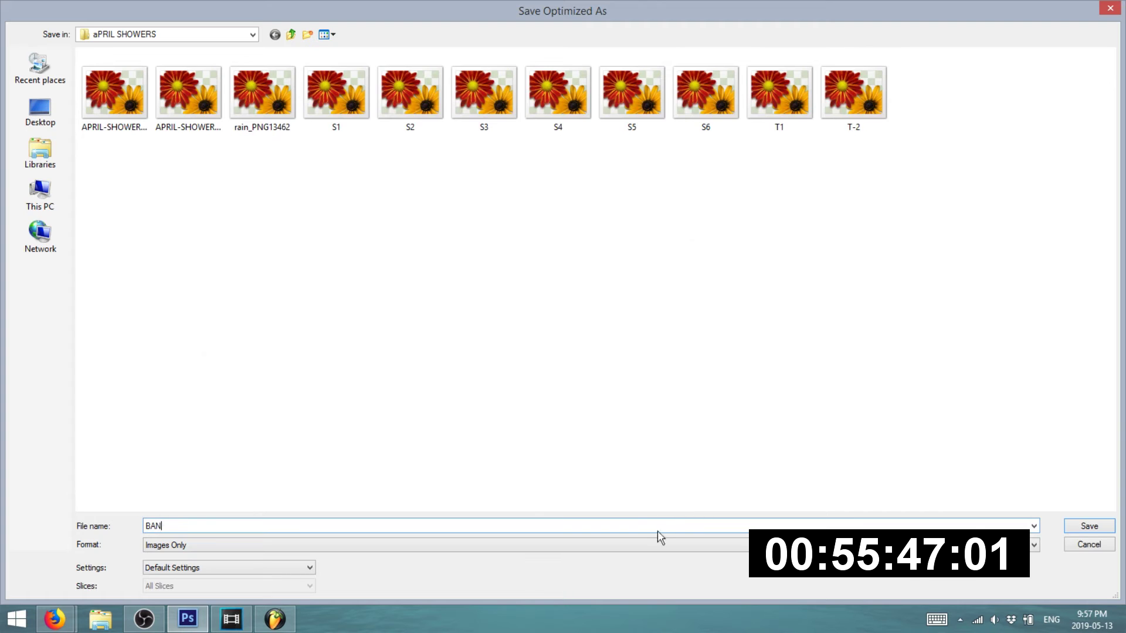
key("Return")
mouse_move(64, 622)
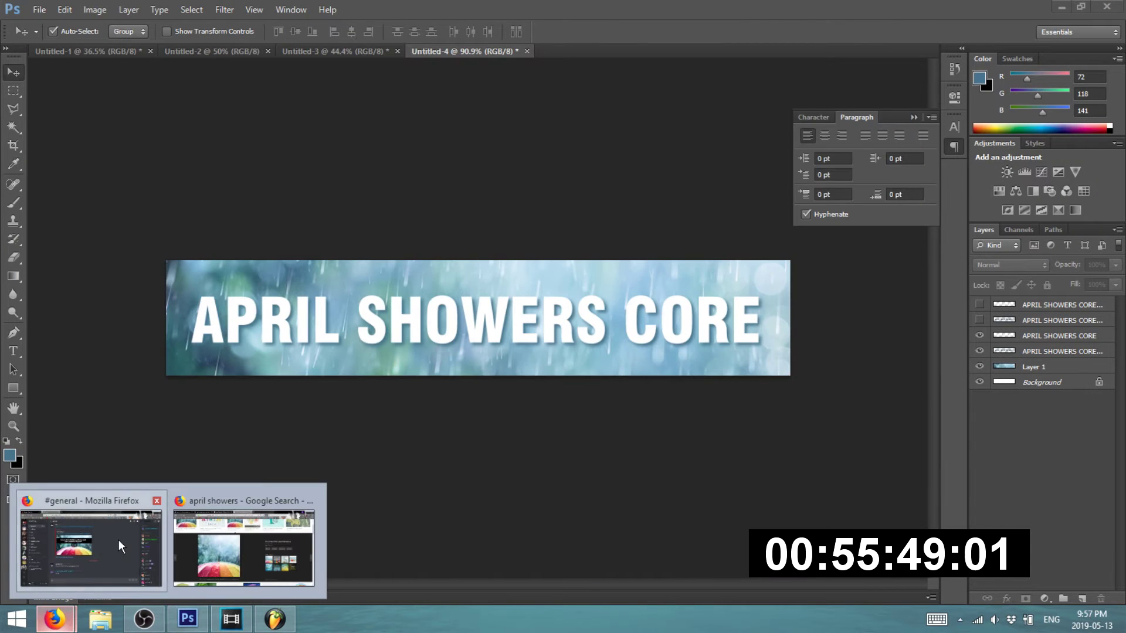
left_click(119, 540)
- Cycle through the email, Discord and image search windows in Firefox
left_click(212, 540)
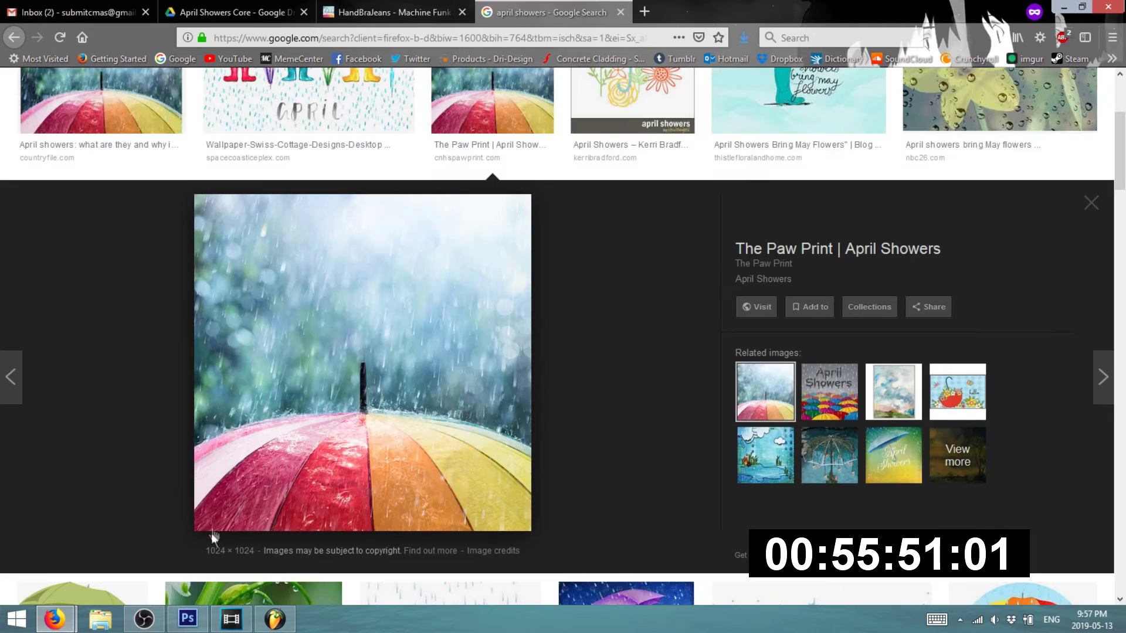
left_click(43, 8)
left_click(529, 12)
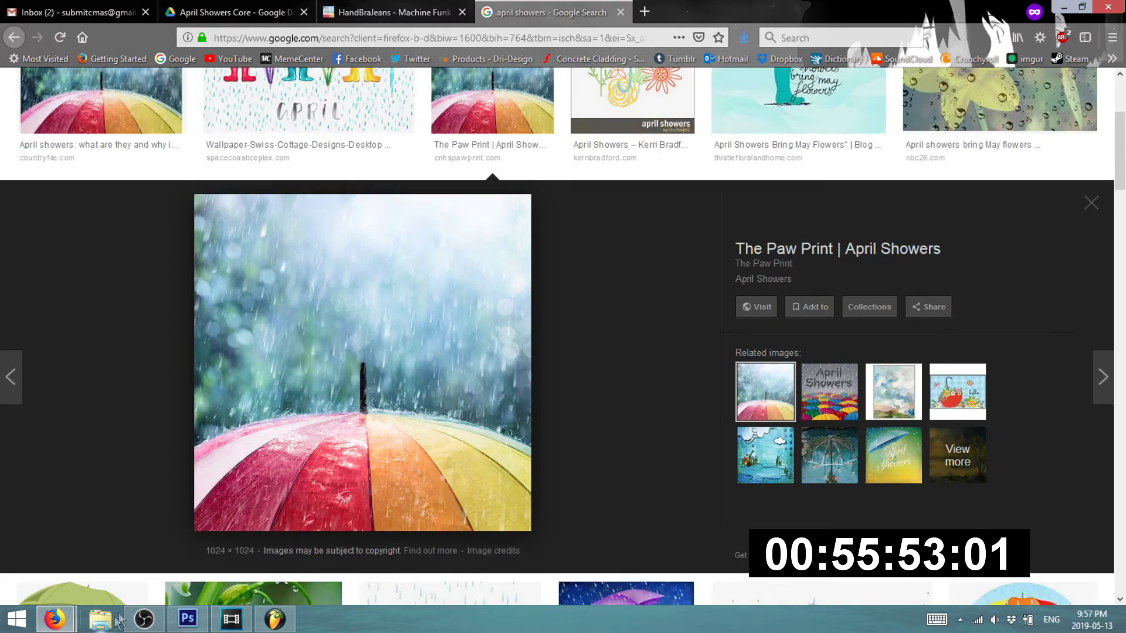
mouse_move(59, 621)
left_click(110, 514)
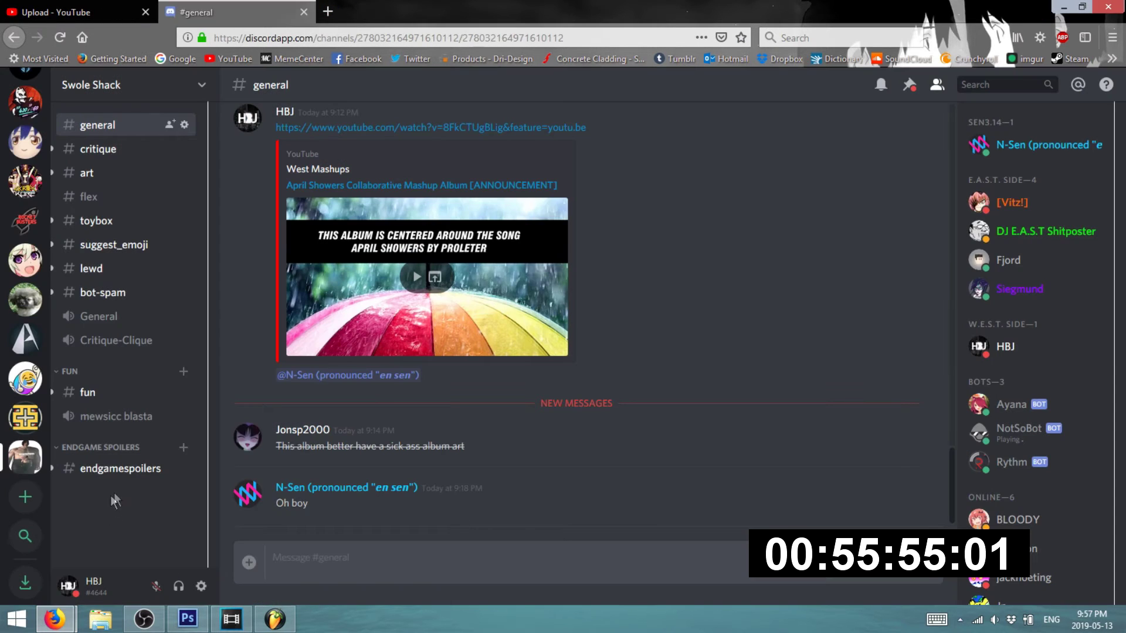
left_click(204, 547)
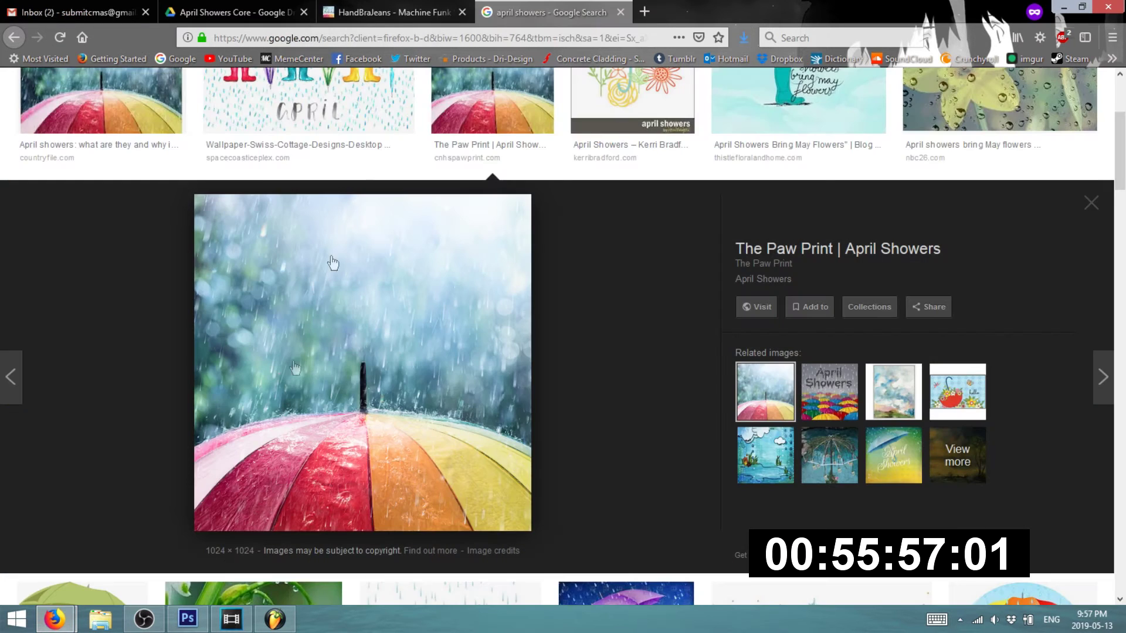
- Upload BANNER.png as the Bandcamp release page's custom header
left_click(387, 12)
left_click(541, 147)
double_click(324, 97)
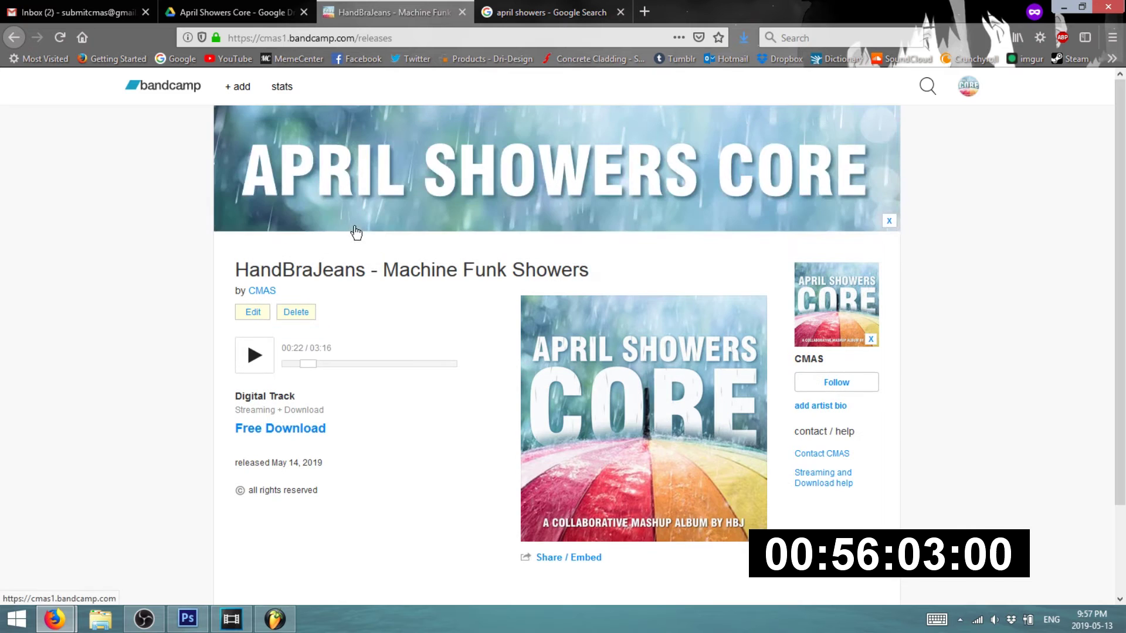
- Scroll the Bandcamp page to check the new header, then open the April Showers Core Drive folder
scroll(448, 357, "down", 1)
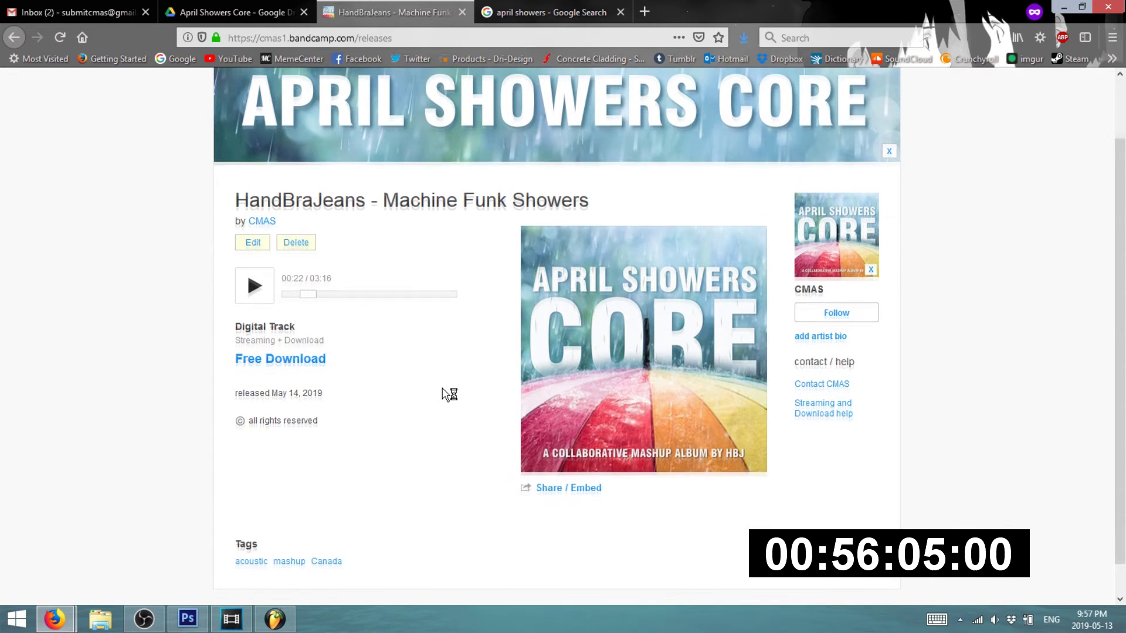
scroll(449, 389, "up", 1)
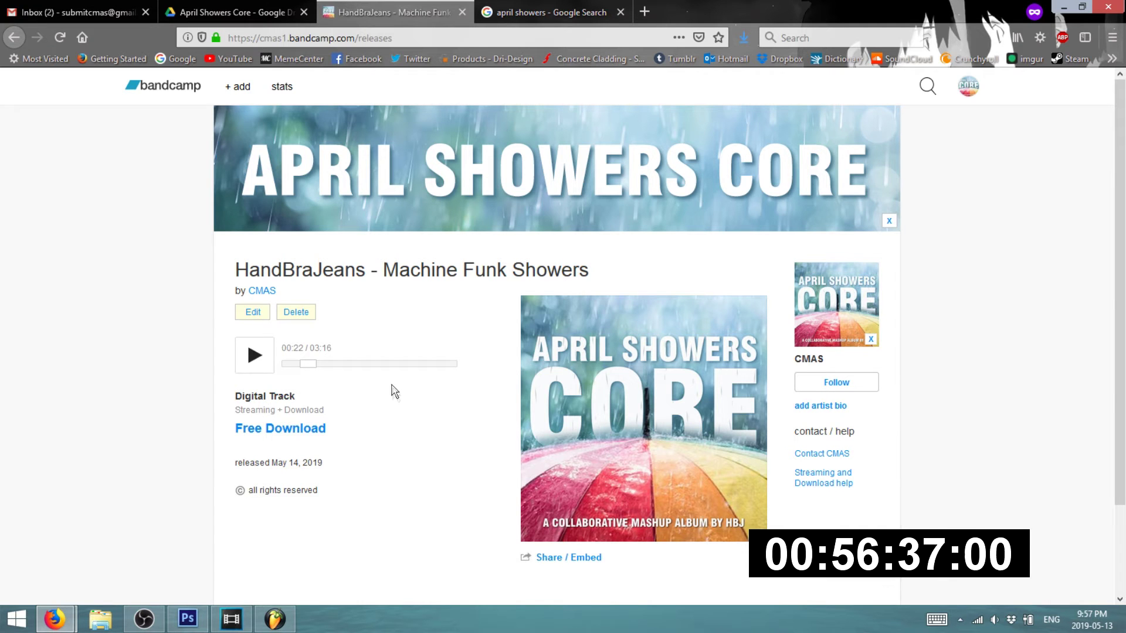
left_click(88, 12)
left_click(226, 8)
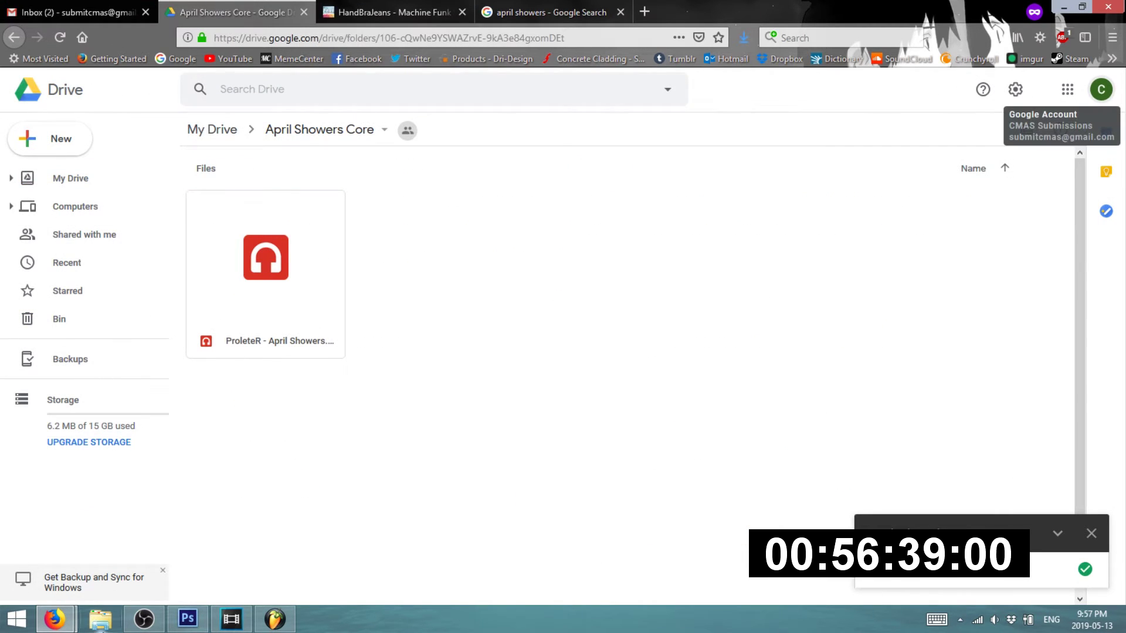
mouse_move(54, 619)
left_click(69, 551)
left_click(314, 562)
type("\\@")
key("BackSpace")
key("BackSpace")
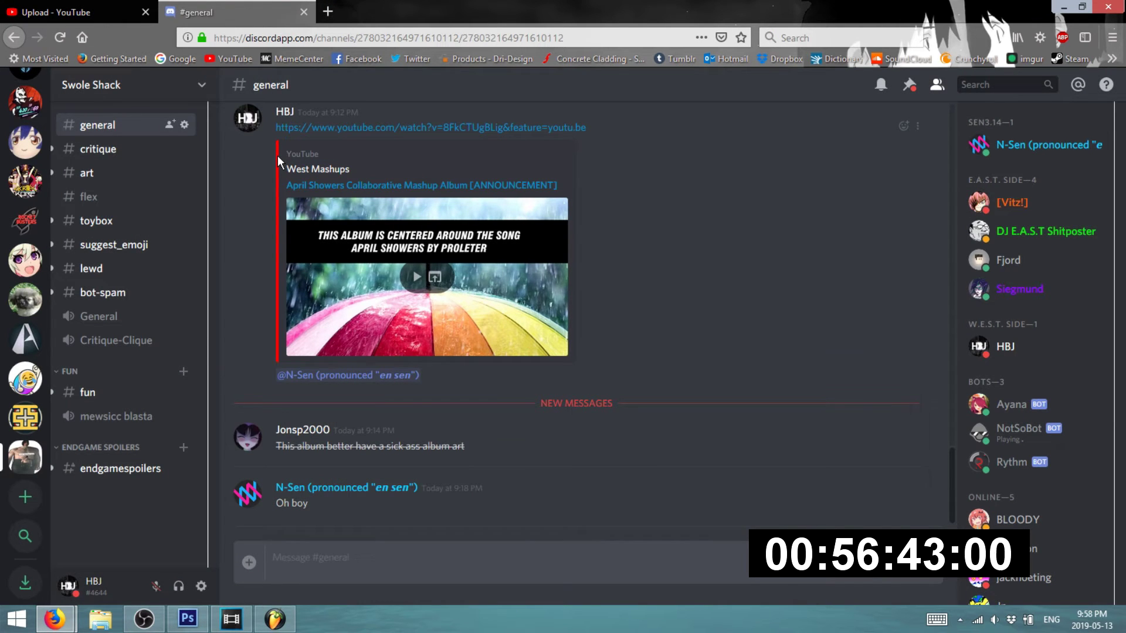
type("@N-S")
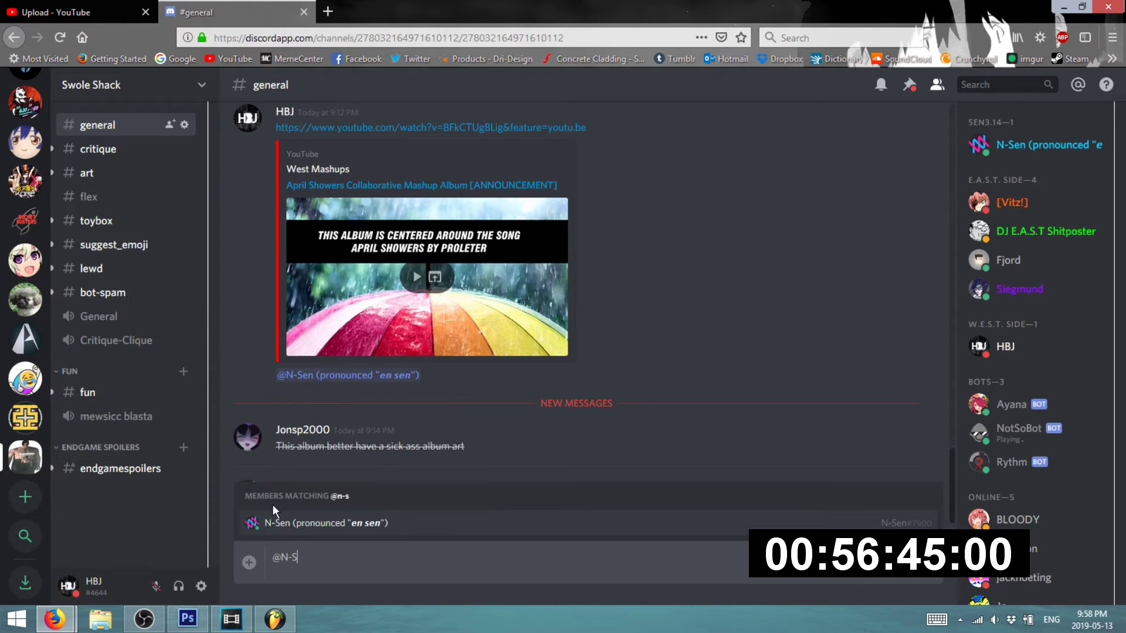
left_click(289, 522)
type("how's it going buddy?")
key("Return")
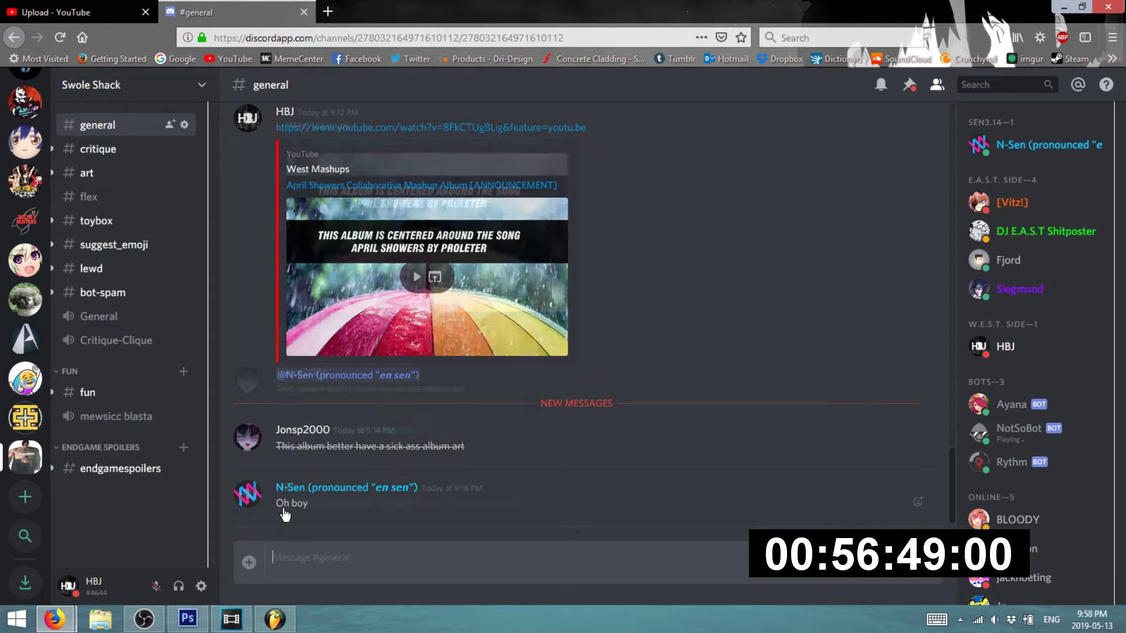
- Discard the unfinished reminder and reply "nice" to the 50% done update
type("remember to submit with")
key("ctrl+a")
key("BackSpace")
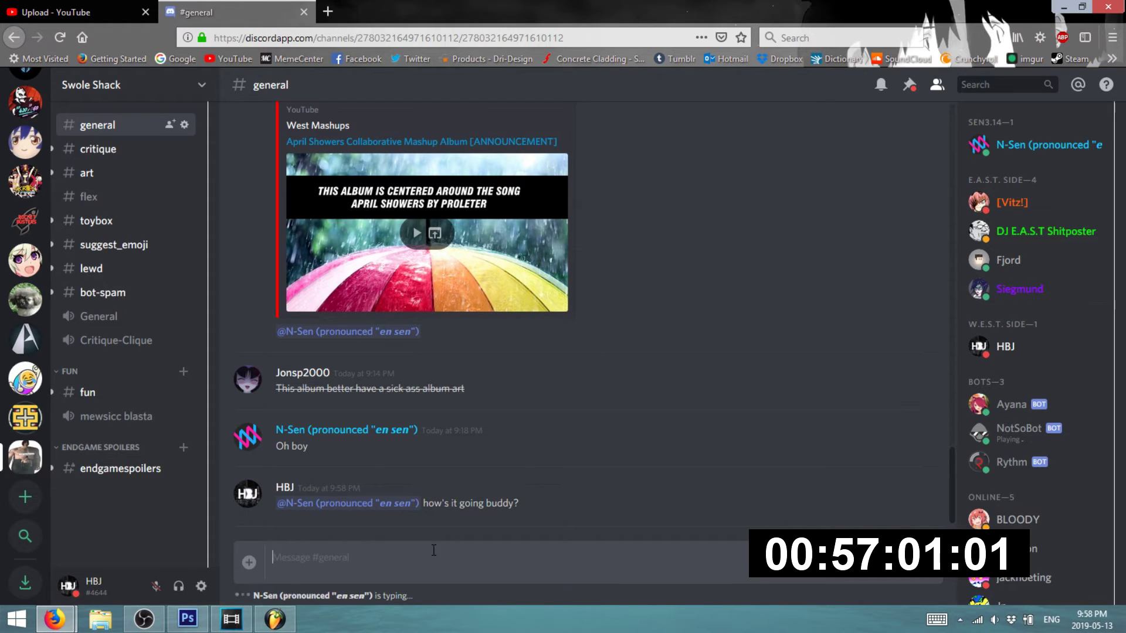
type("nice")
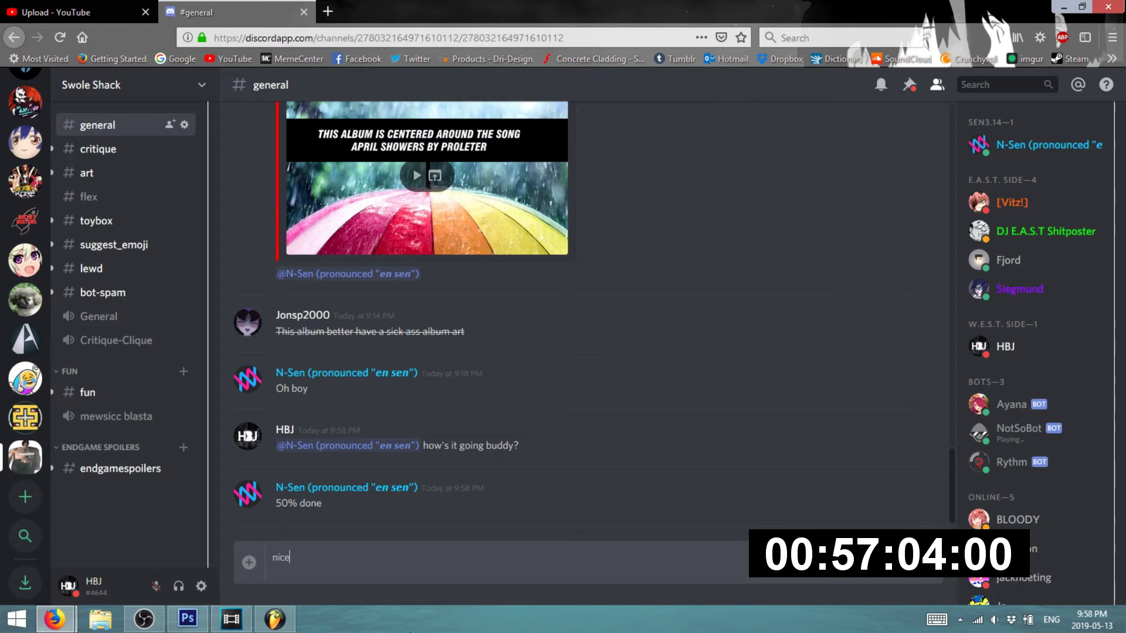
key("Return")
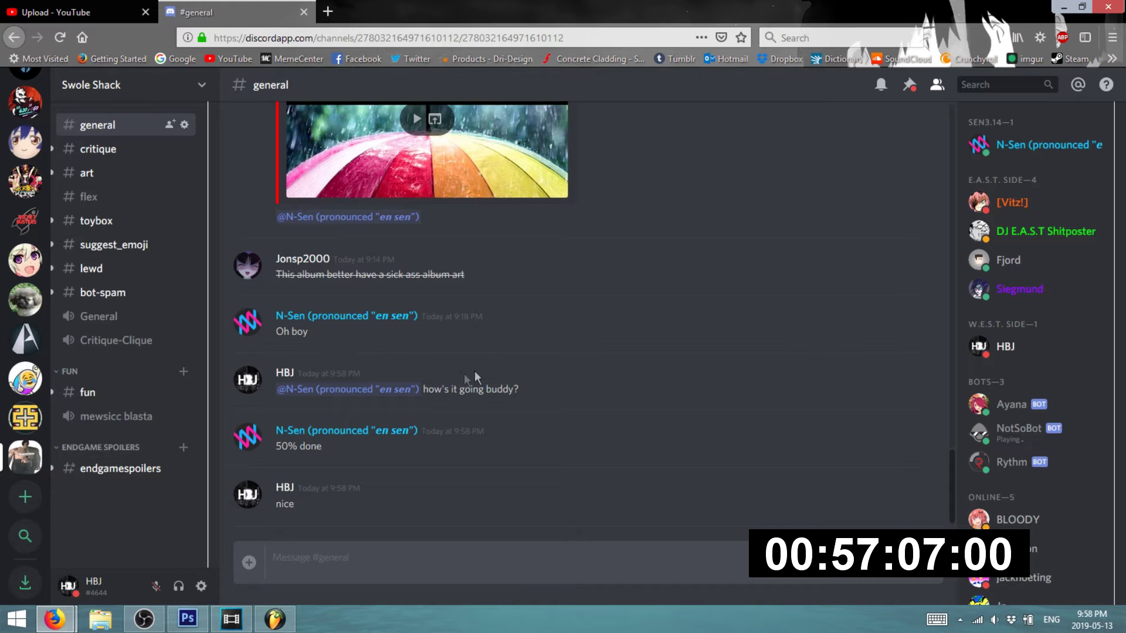
- Look through the Google Drive, Bandcamp and Gmail tabs
mouse_move(54, 619)
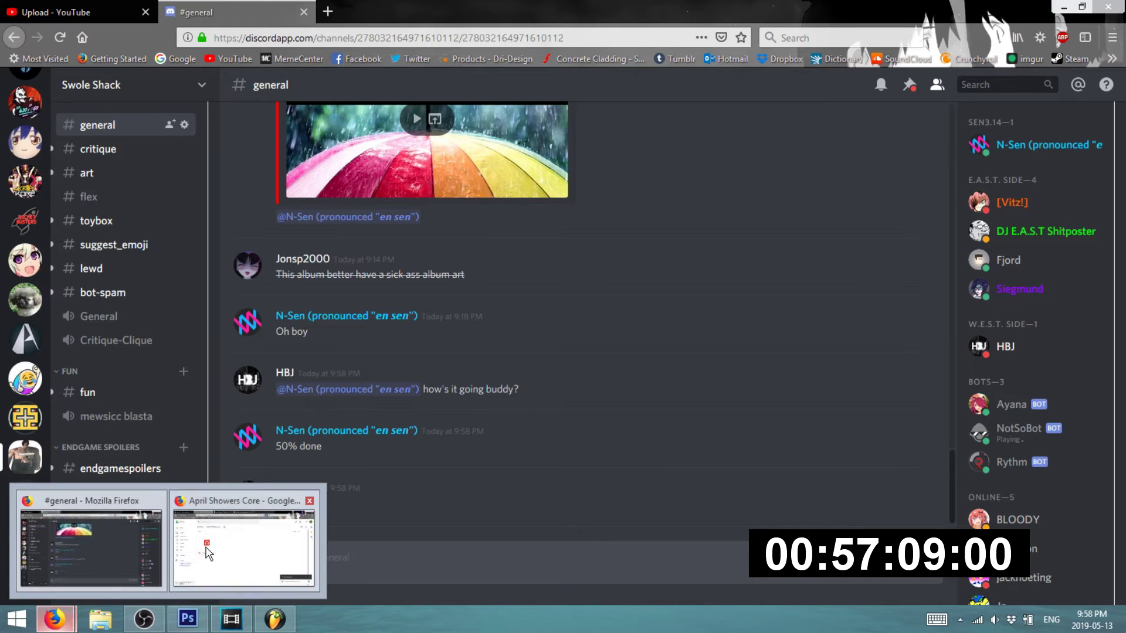
left_click(258, 507)
left_click(389, 12)
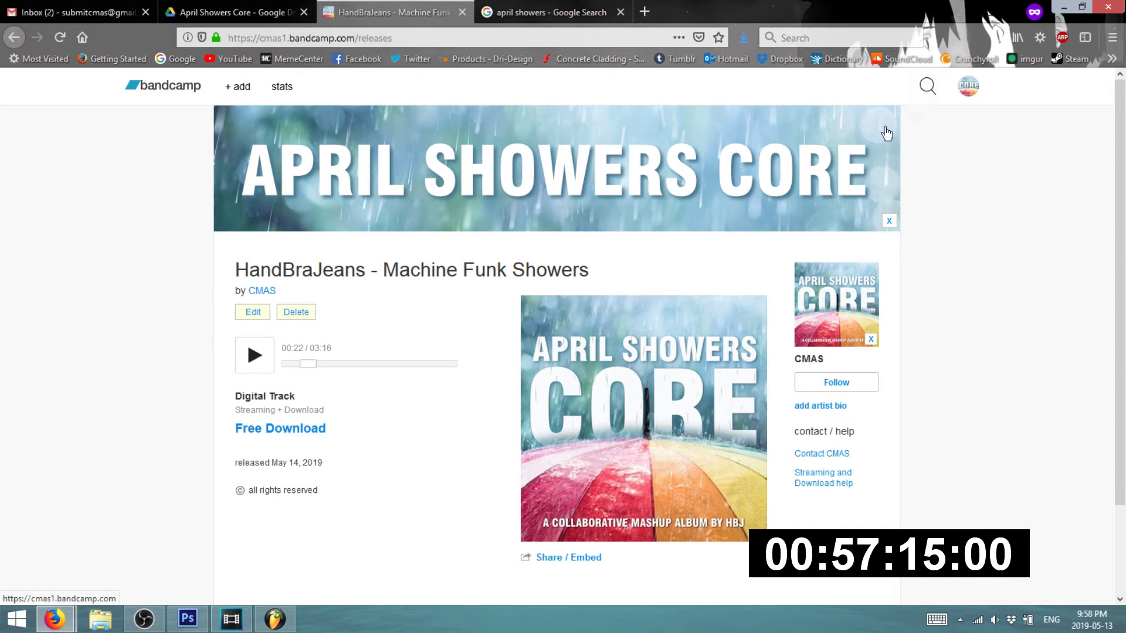
left_click(116, 7)
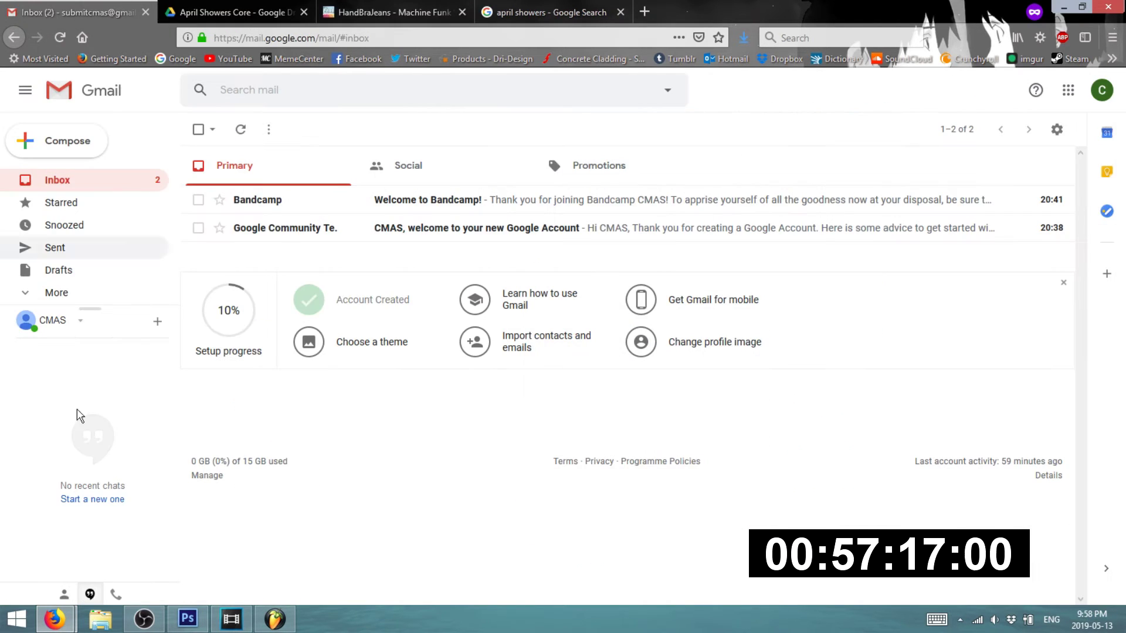
- Close the Discord and YouTube upload browser window and return to Photoshop
mouse_move(54, 619)
left_click(66, 537)
left_click(100, 14)
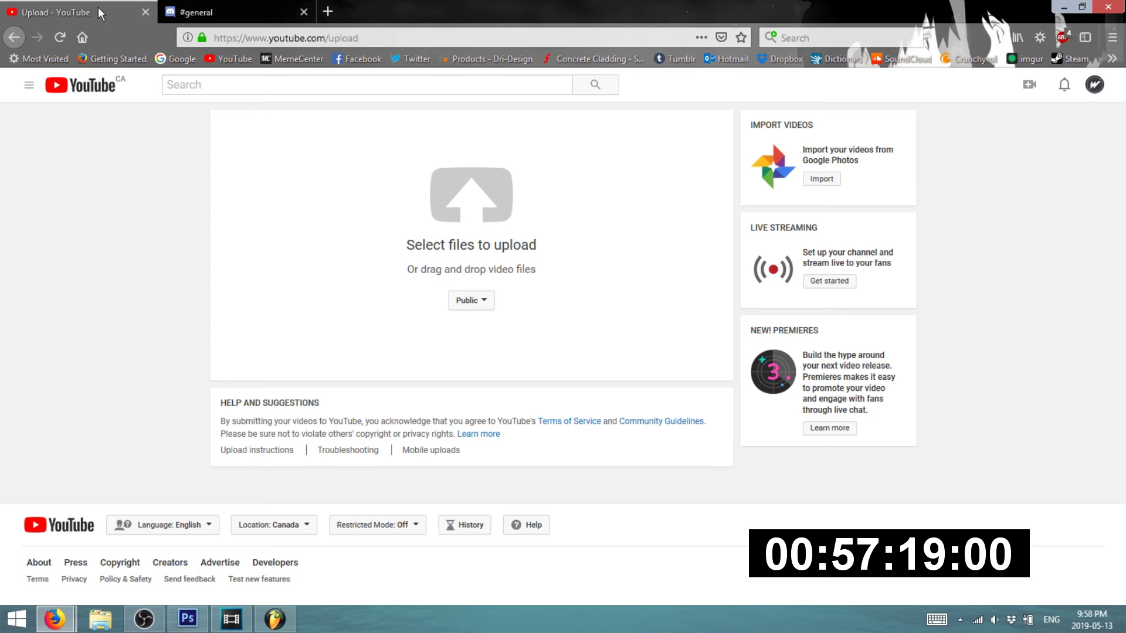
left_click(1121, 7)
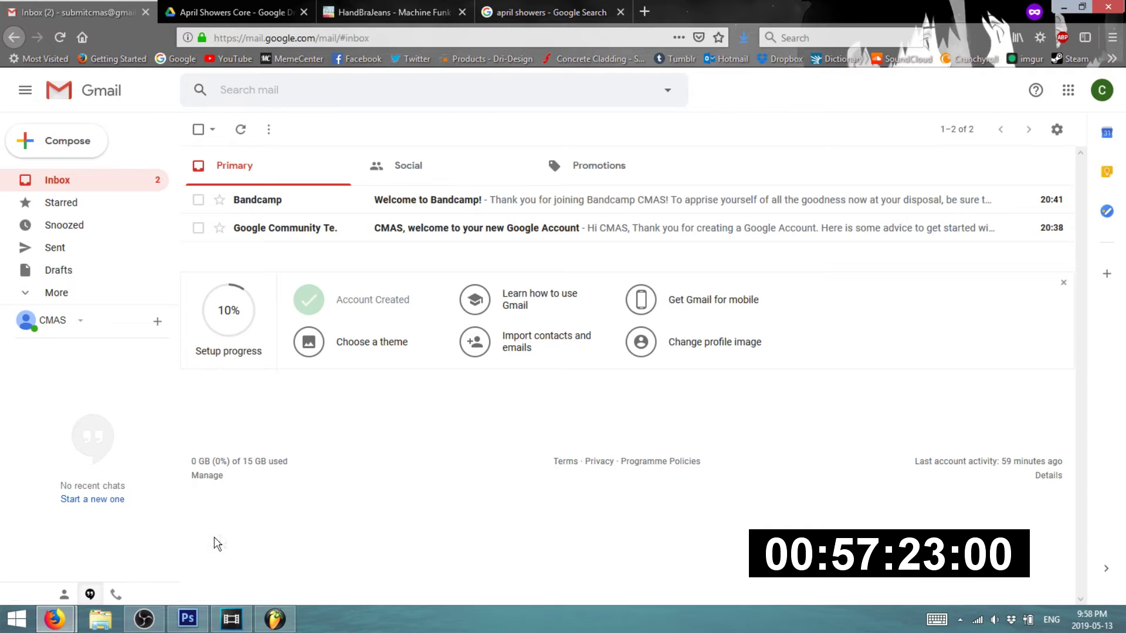
left_click(188, 618)
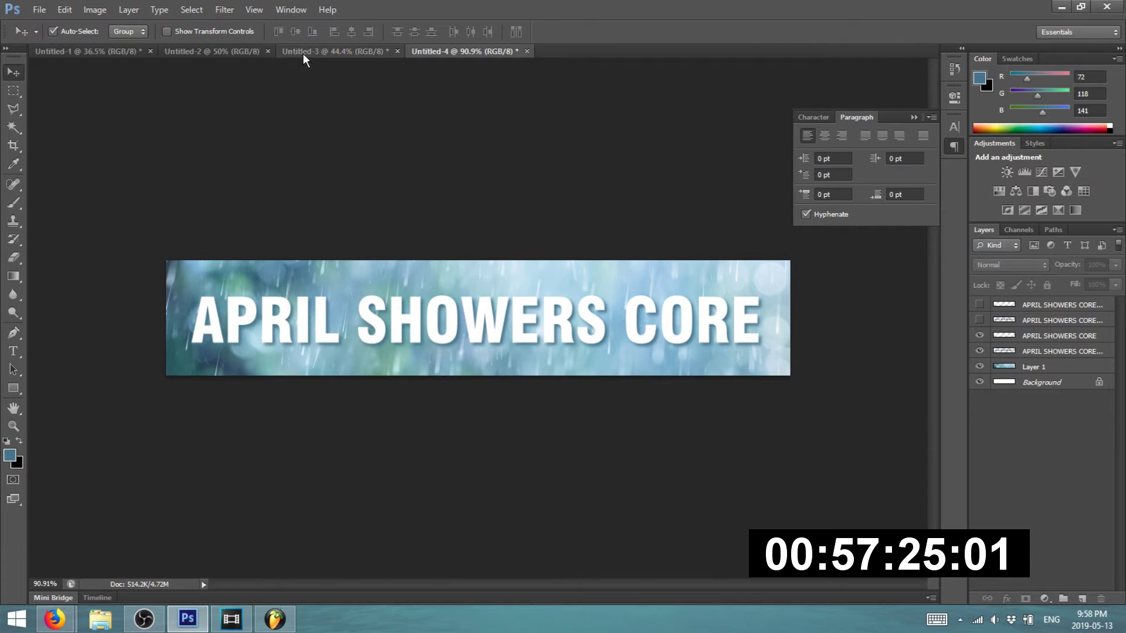
- Show Layer 3, NOW PLAYING and the title text, hiding the cover art and background layers
left_click(305, 53)
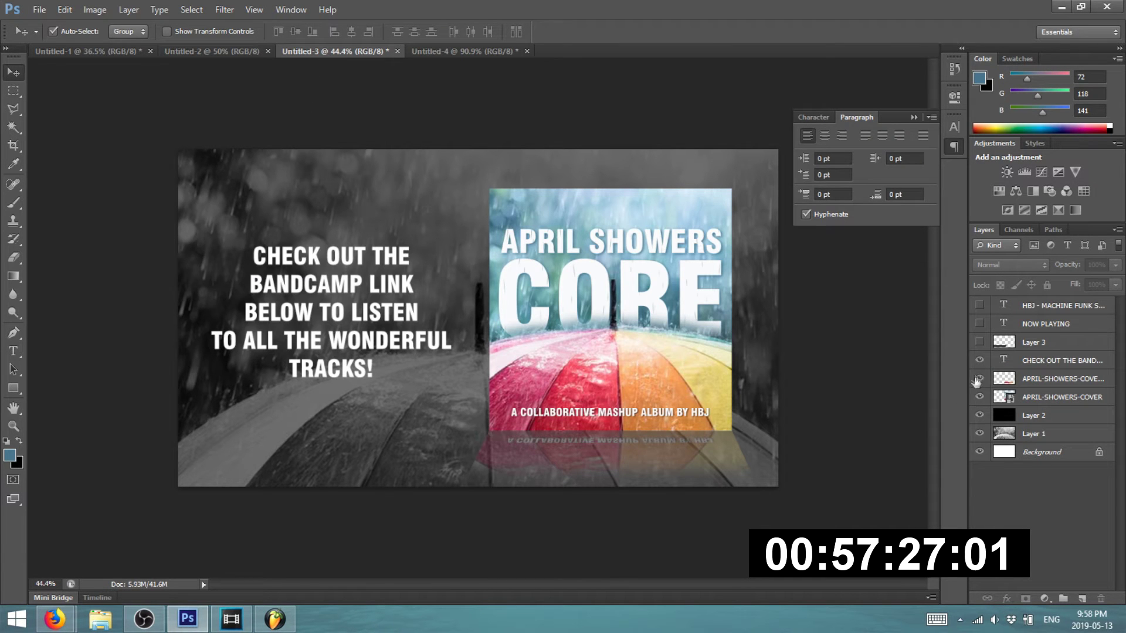
left_click(980, 342)
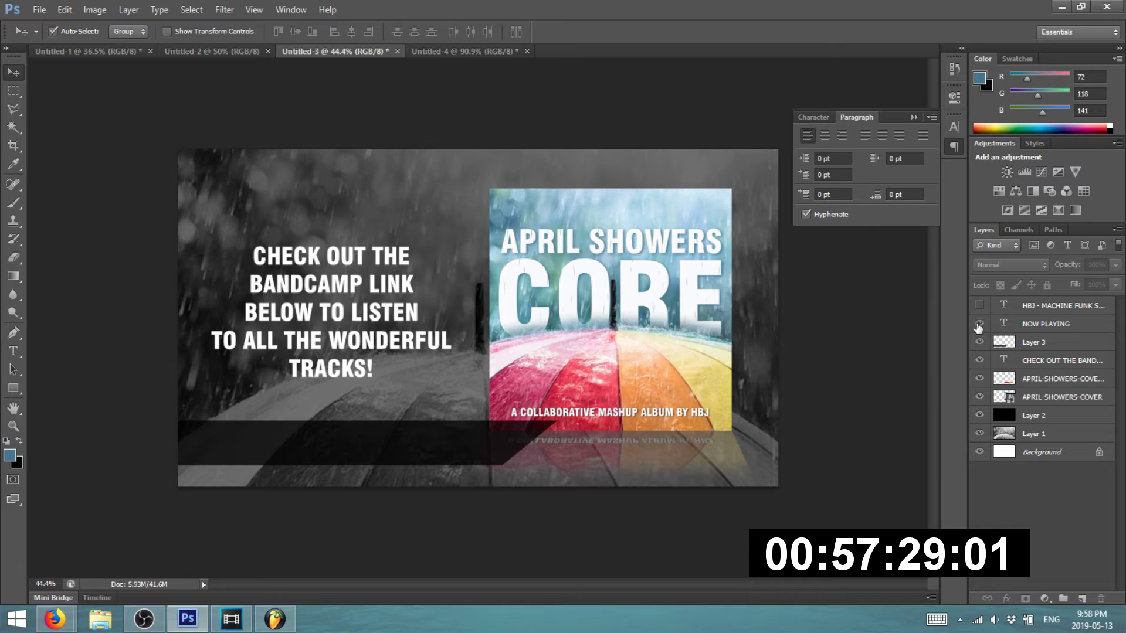
left_click(980, 323)
left_click(979, 305)
left_click_drag(980, 360, 978, 462)
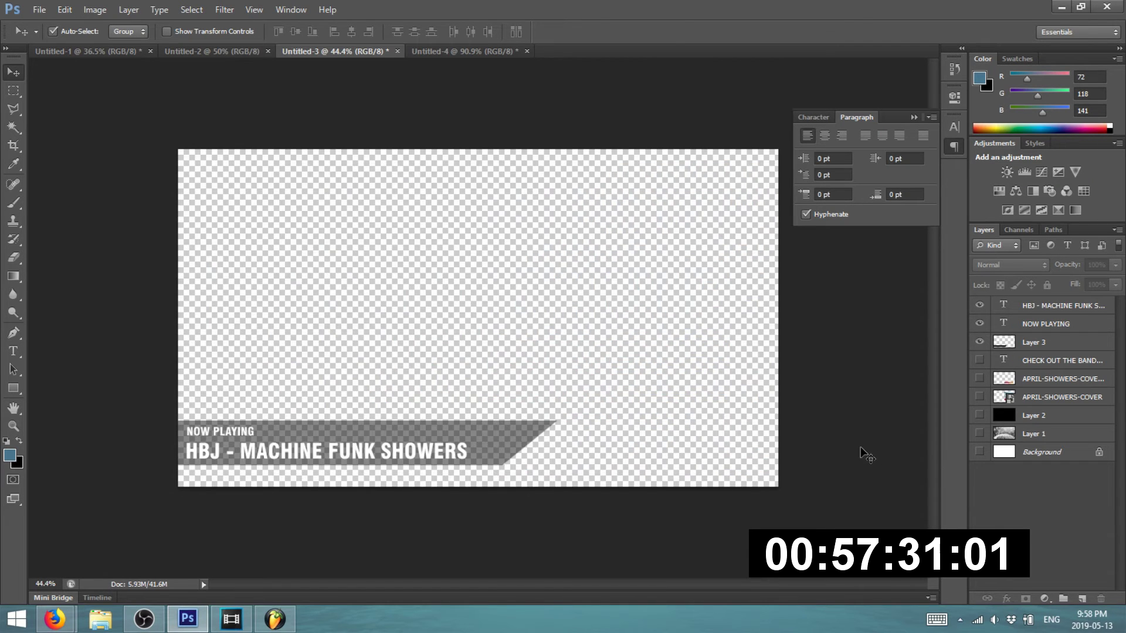
left_click(223, 51)
left_click(117, 51)
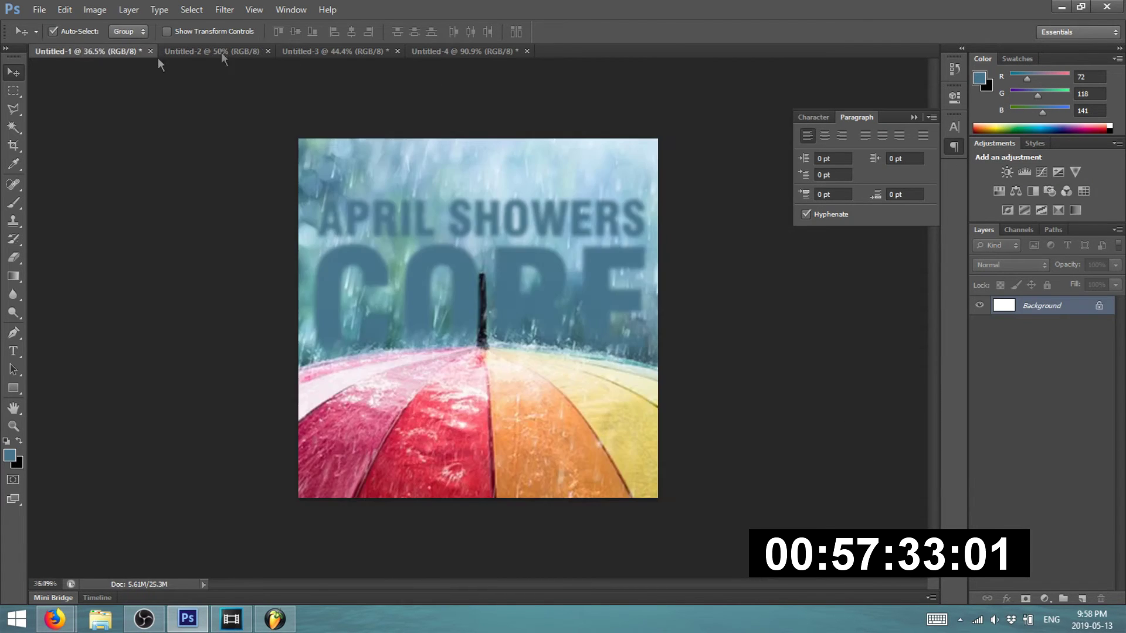
left_click(314, 52)
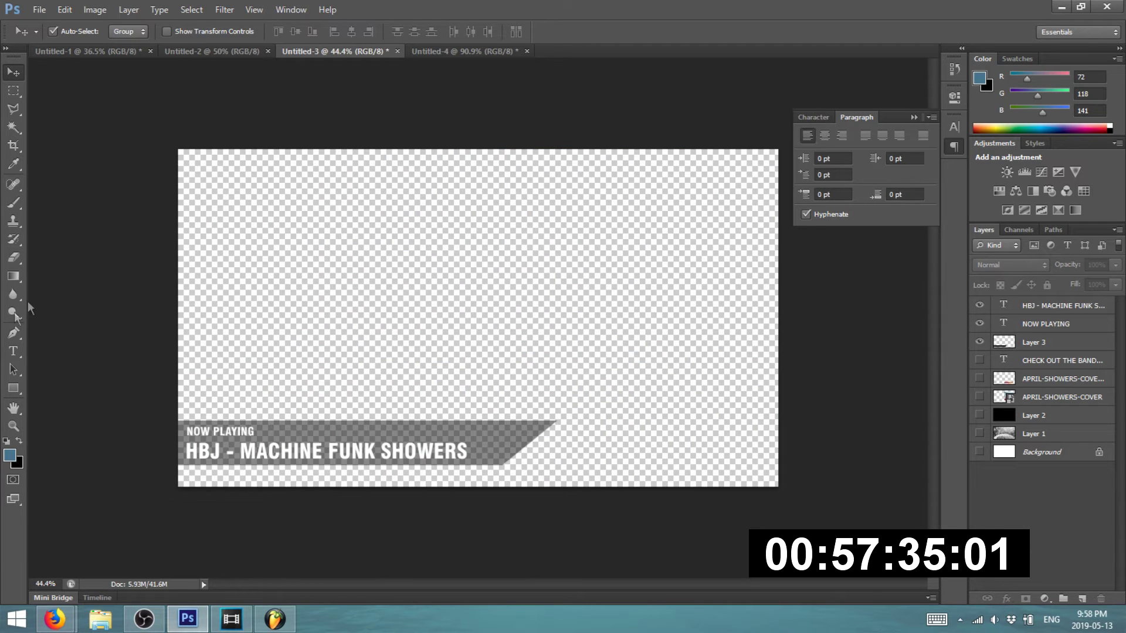
- Replace the banner's artist and title with N-SEN and TRACK
left_click(14, 350)
left_click_drag(222, 453, 156, 445)
type("n0sen")
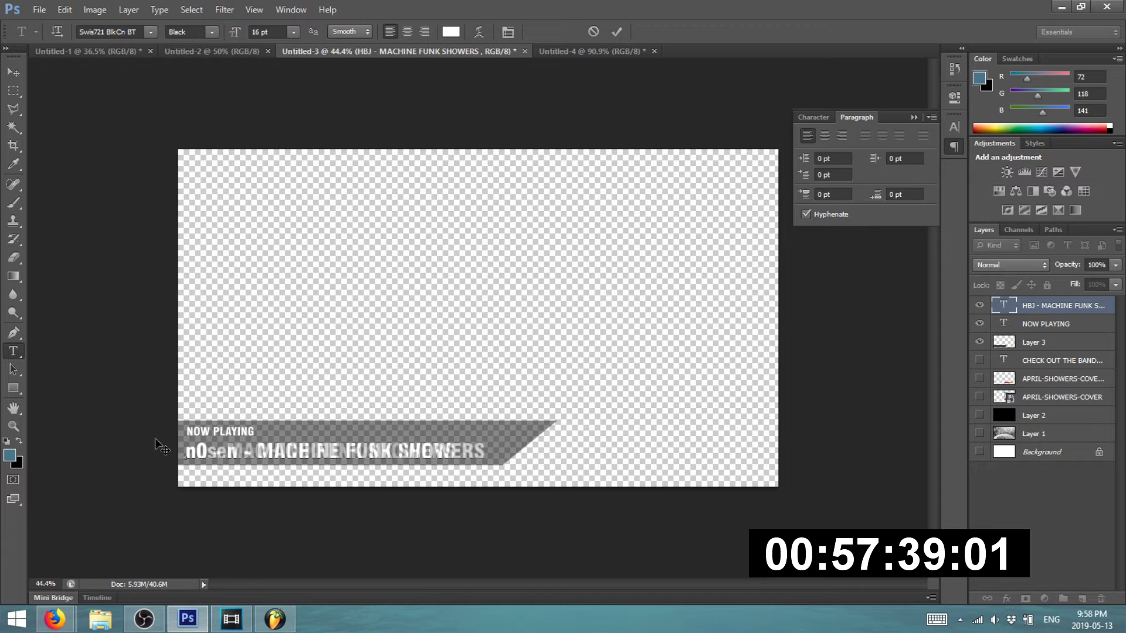
key("BackSpace")
key("BackSpace")
key("BackSpace")
key("BackSpace")
key("BackSpace")
type("N-SEN")
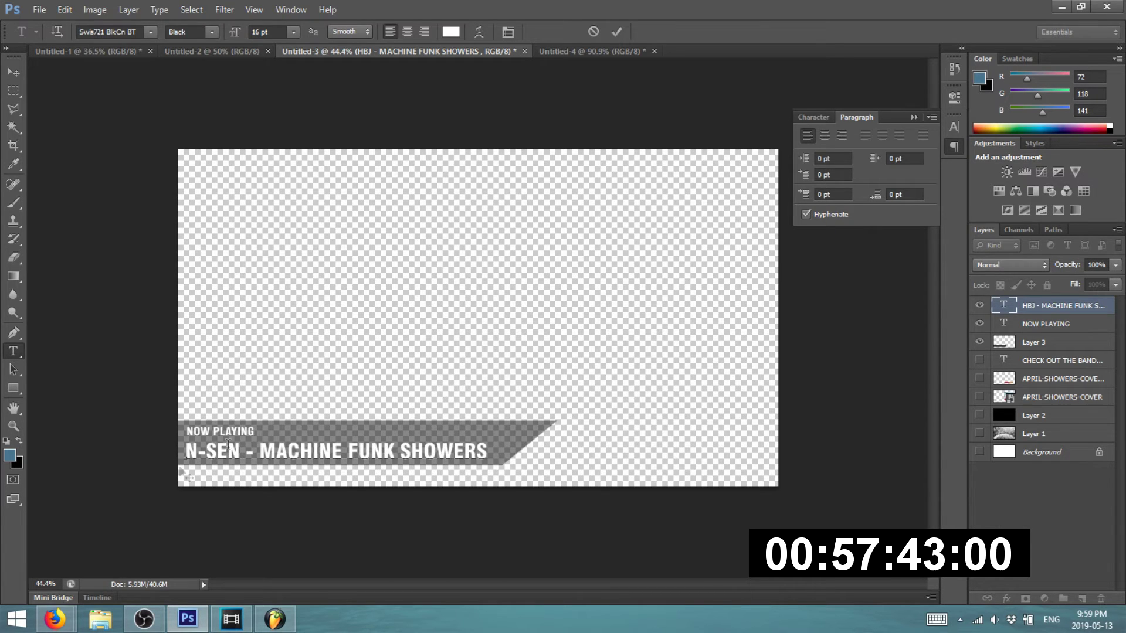
left_click_drag(259, 451, 611, 455)
type("TRACK")
left_click(11, 73)
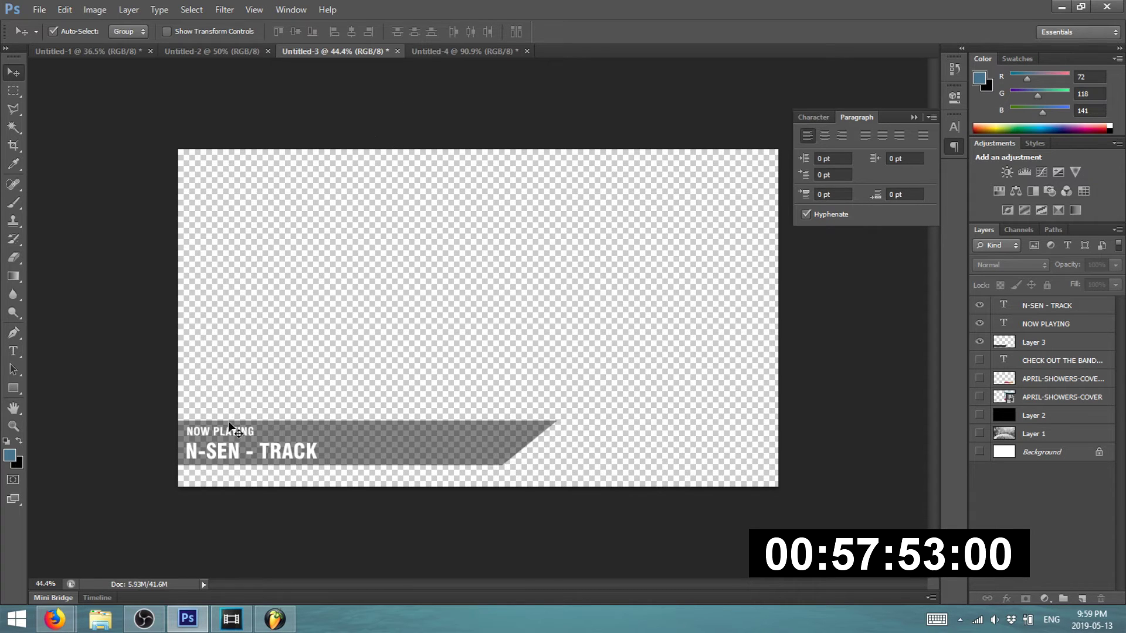
left_click(275, 618)
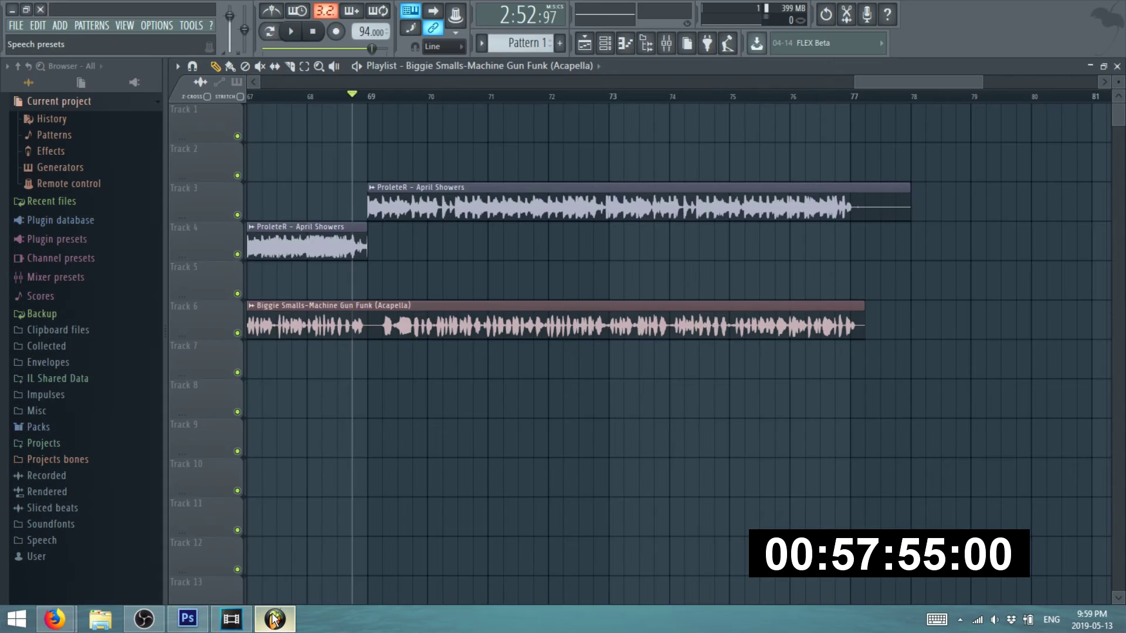
- Minimize FL Studio and close the april showers image search to reveal the Machine Funk Showers Bandcamp page
left_click(274, 620)
mouse_move(54, 619)
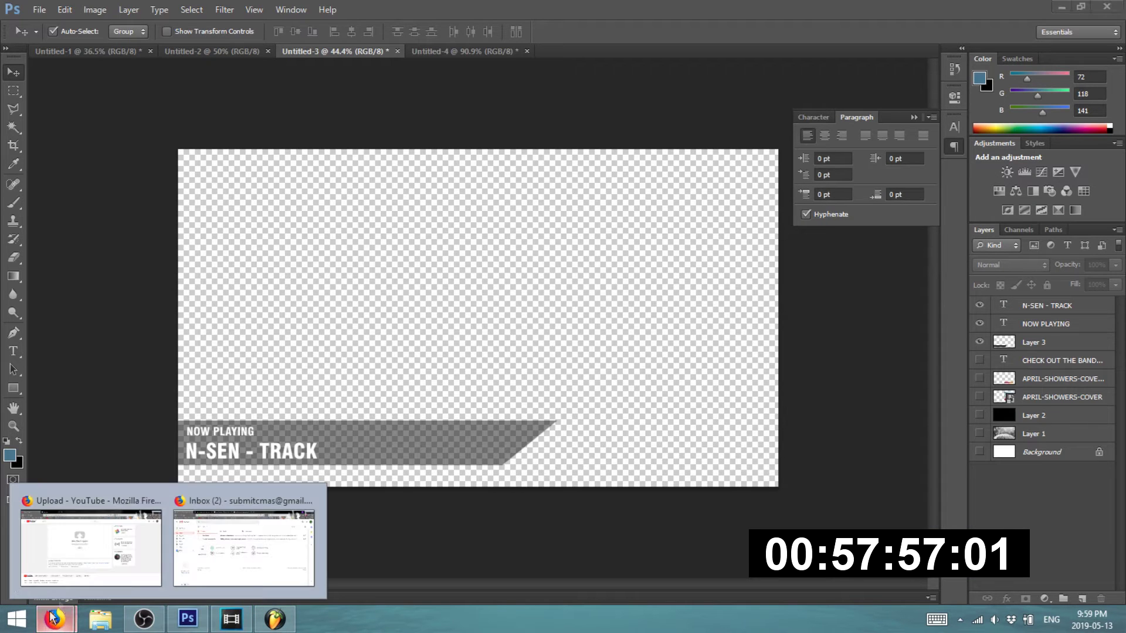
left_click(82, 556)
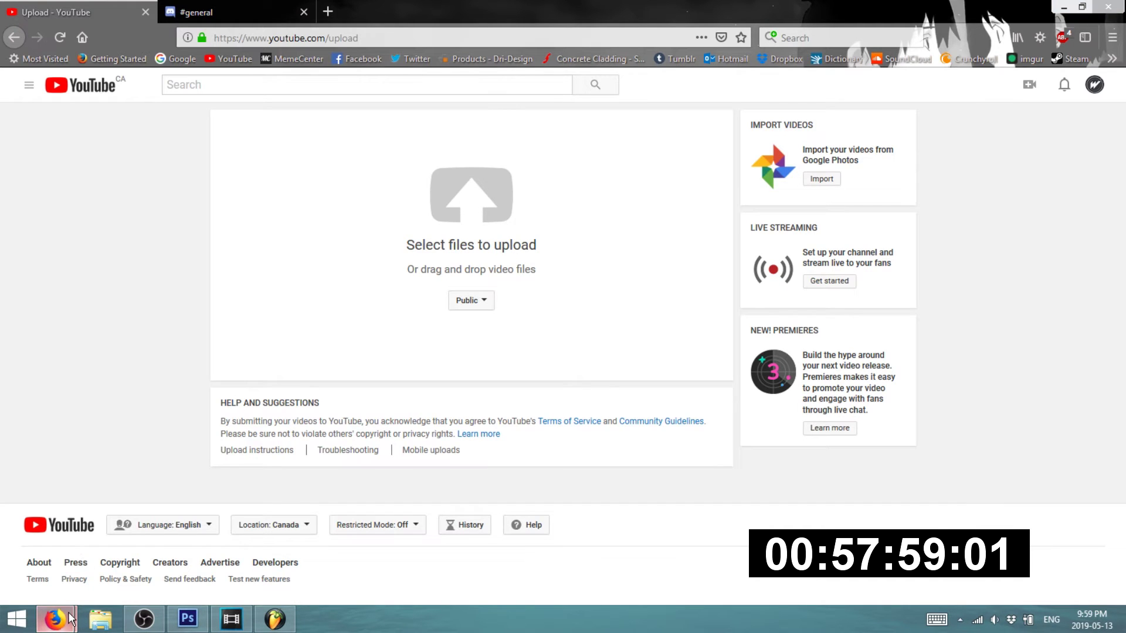
left_click(214, 537)
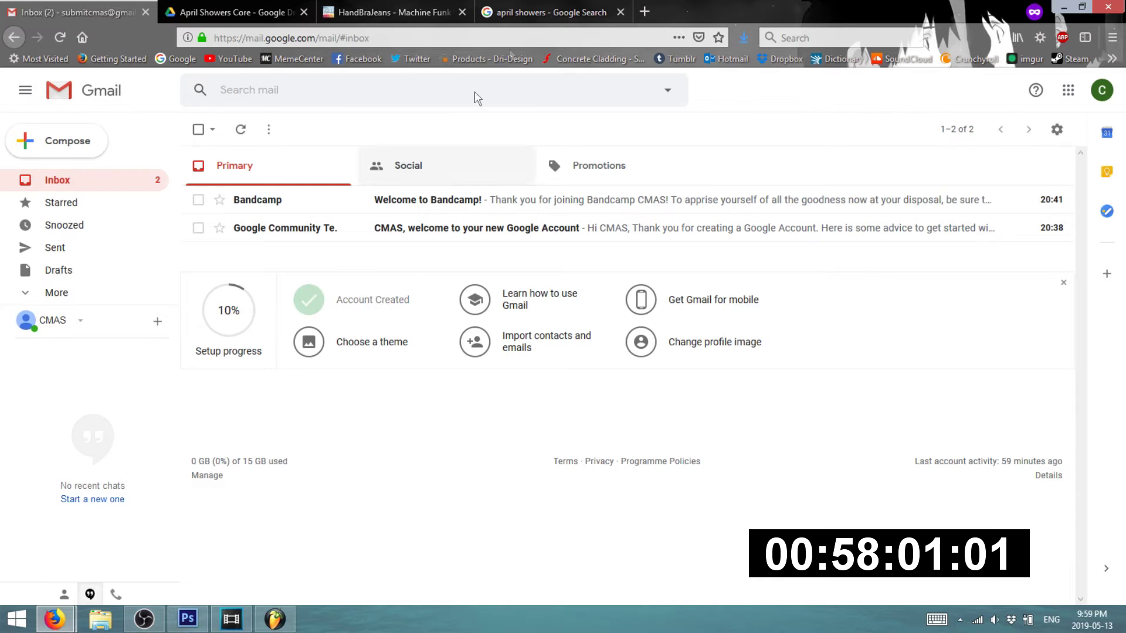
left_click(610, 13)
left_click(619, 13)
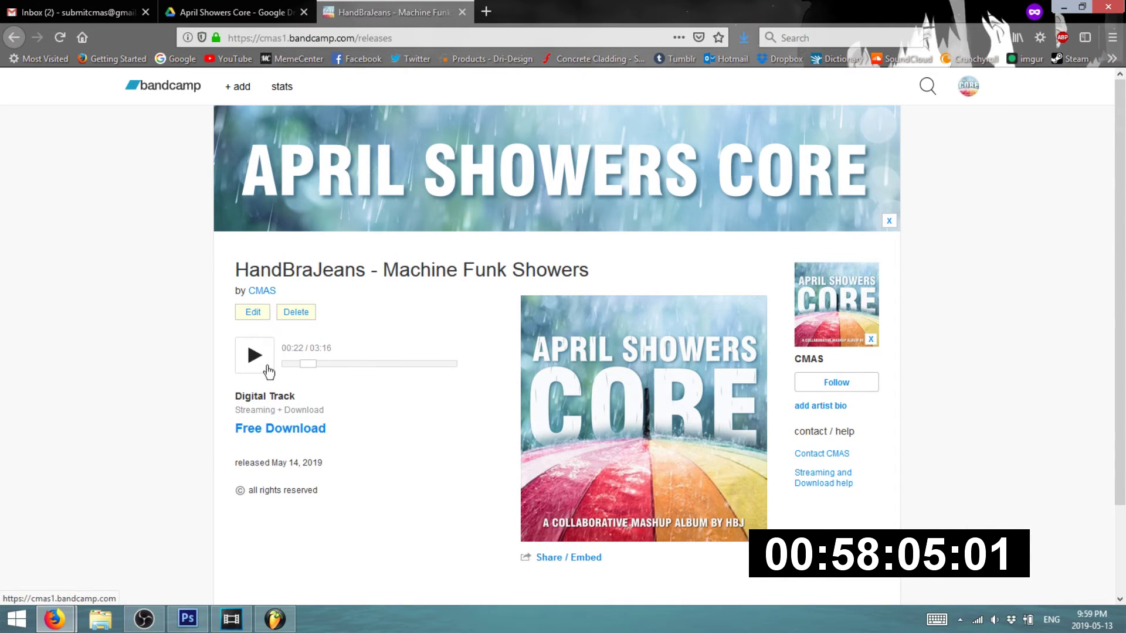
left_click(253, 313)
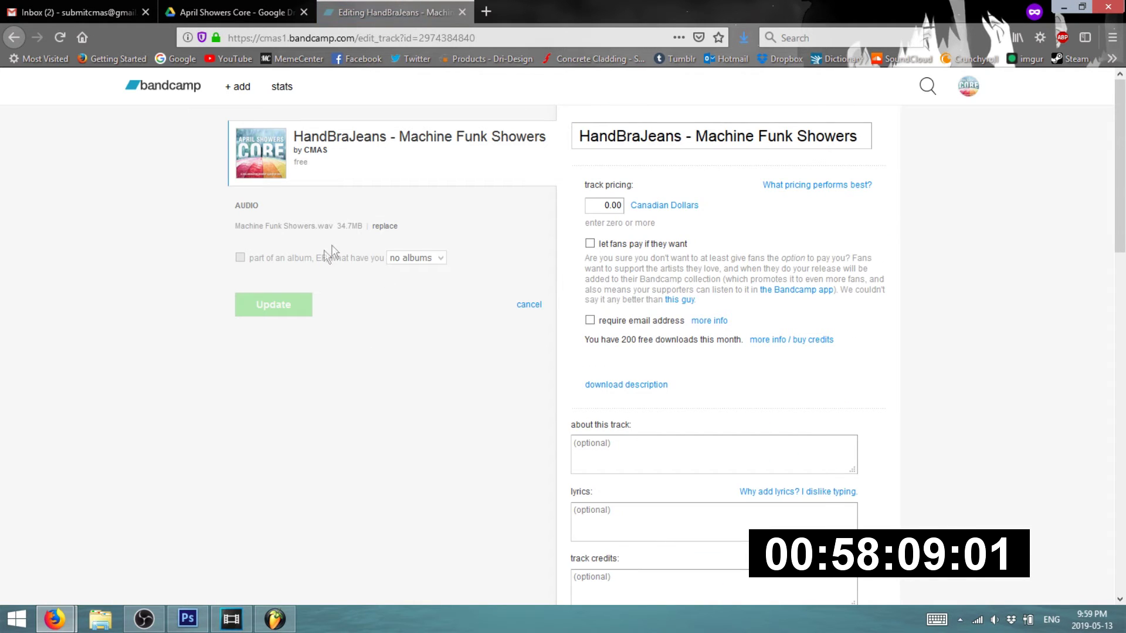
scroll(528, 307, "down", 10)
scroll(517, 320, "down", 5)
scroll(519, 334, "up", 15)
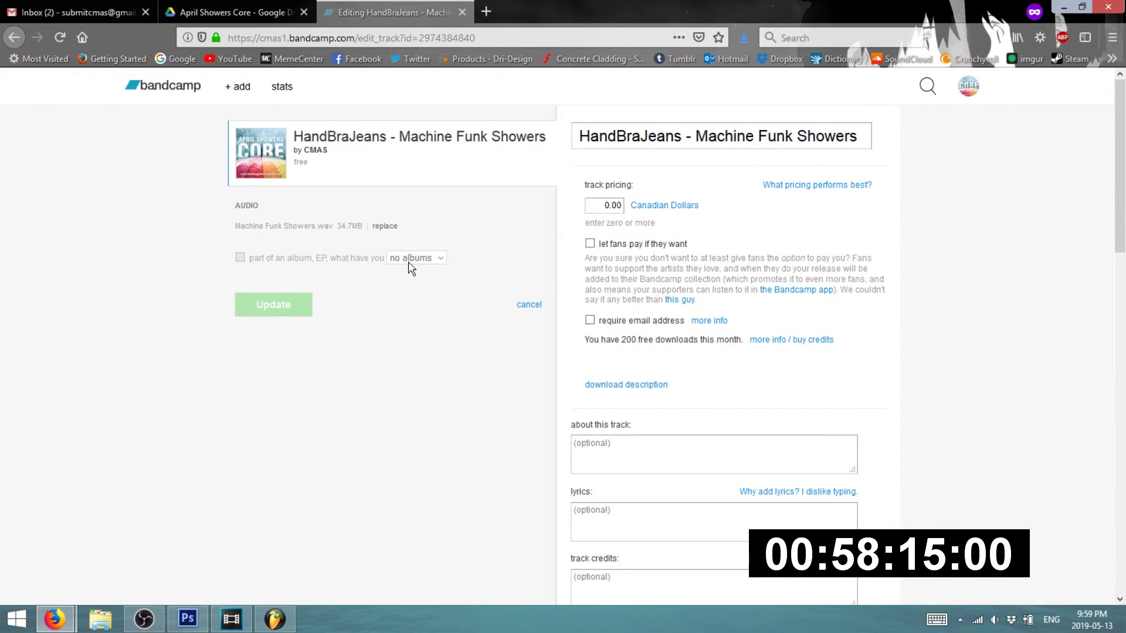
left_click(521, 306)
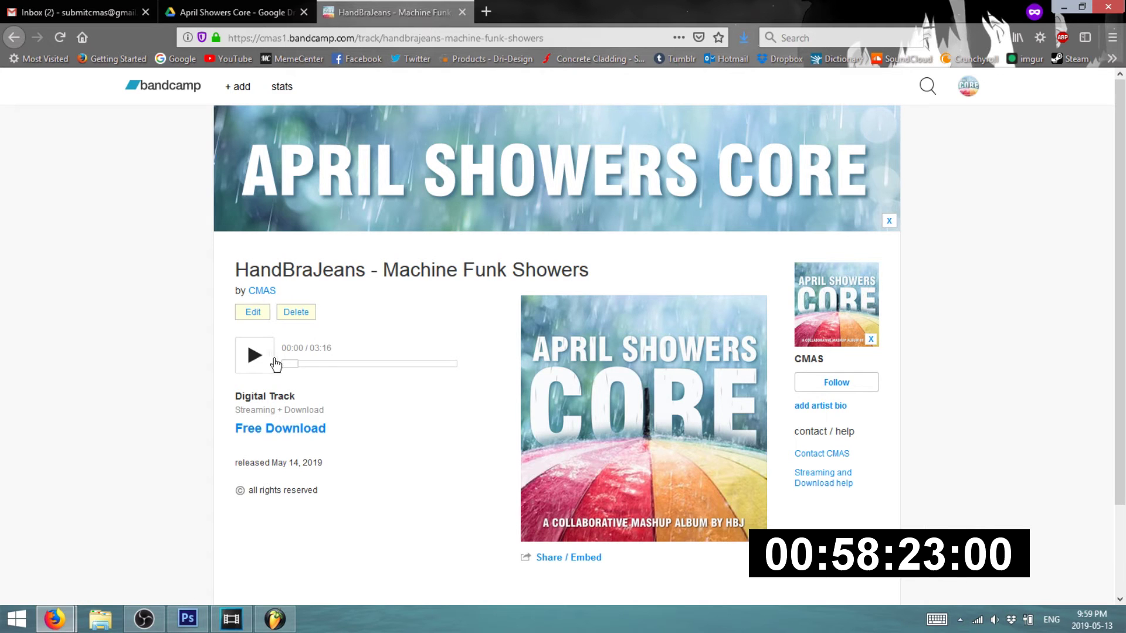
mouse_move(229, 98)
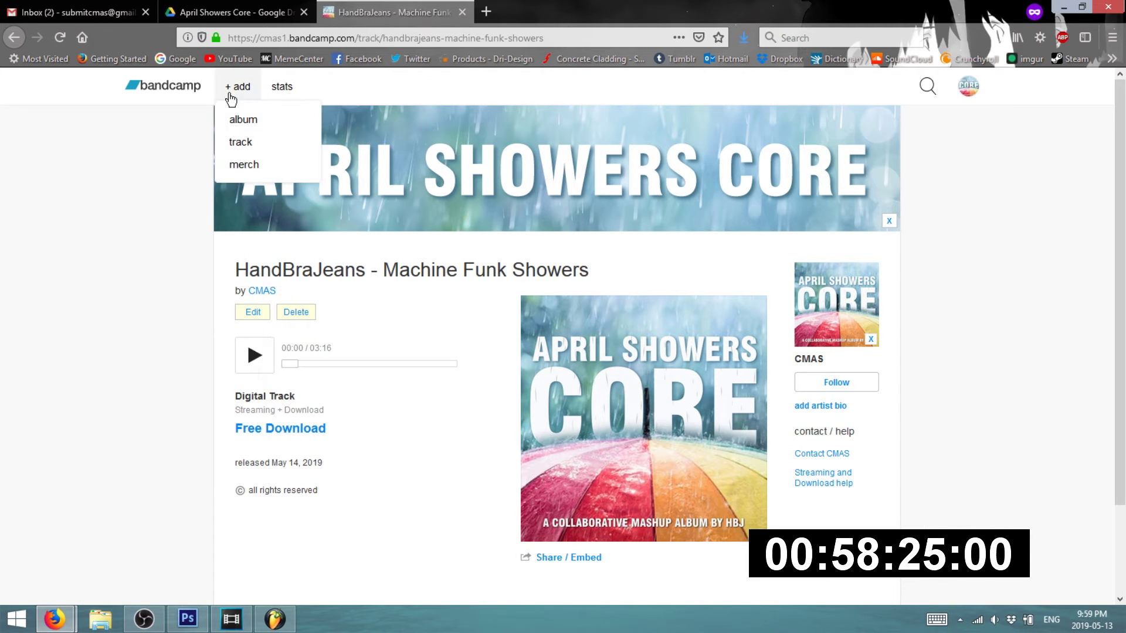
left_click(242, 142)
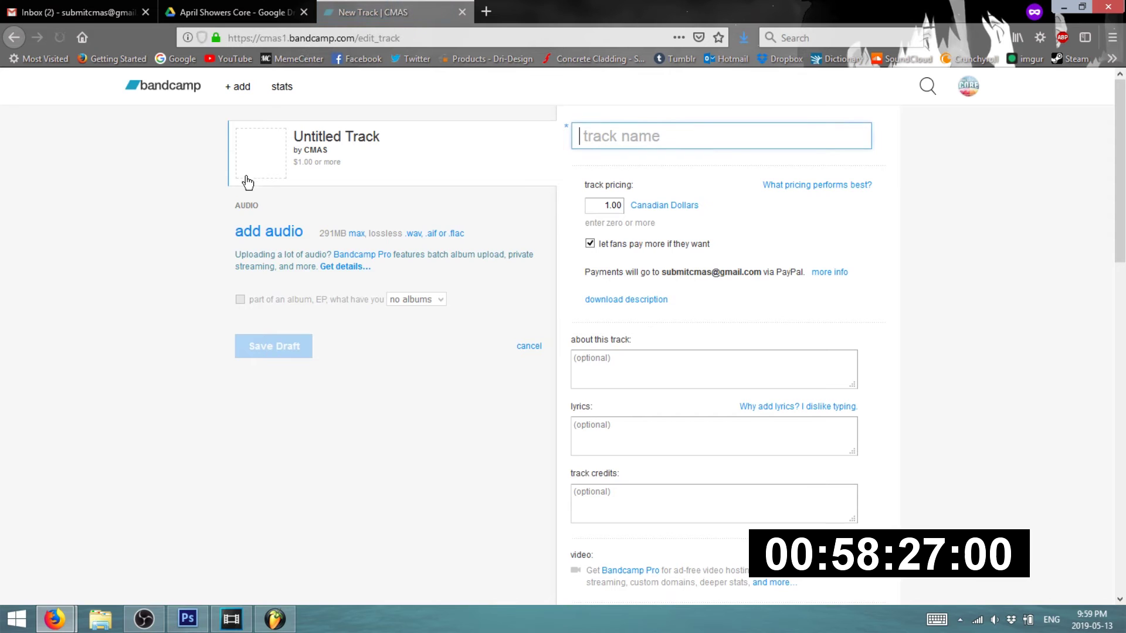
key("alt+Left")
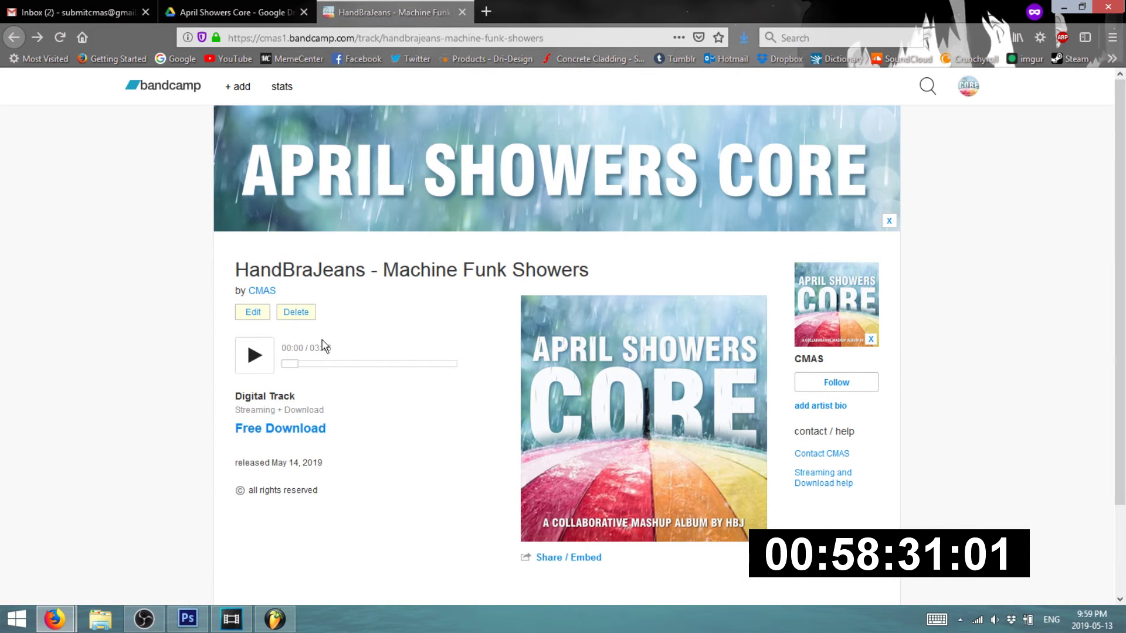
- Reopen the Machine Funk Showers track's edit form and set it to private
scroll(279, 393, "down", 3)
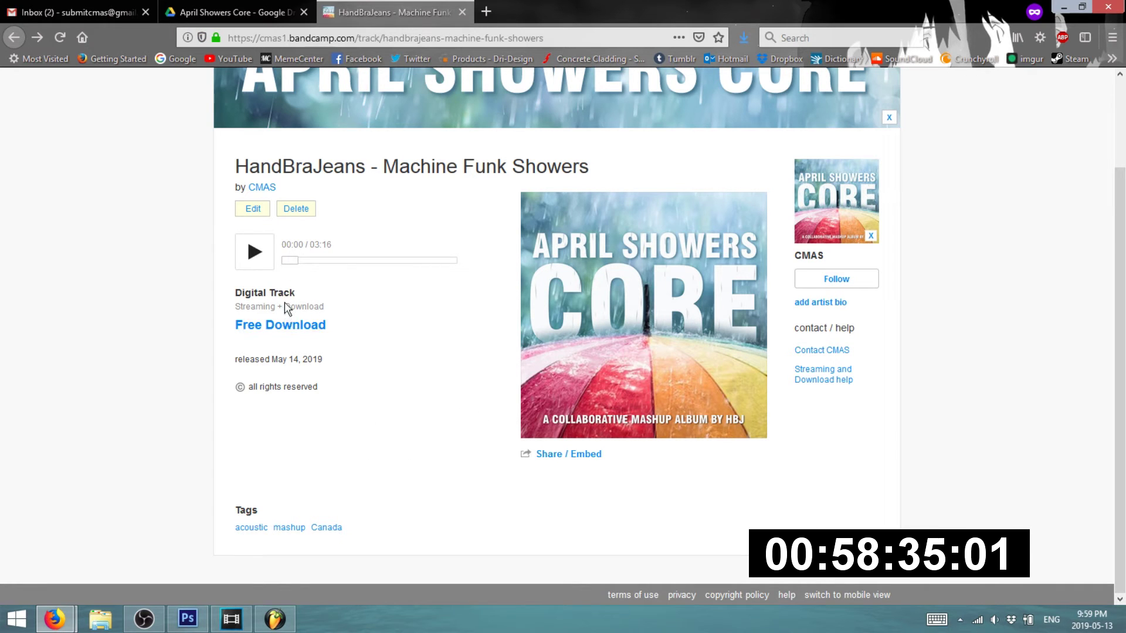
left_click(256, 211)
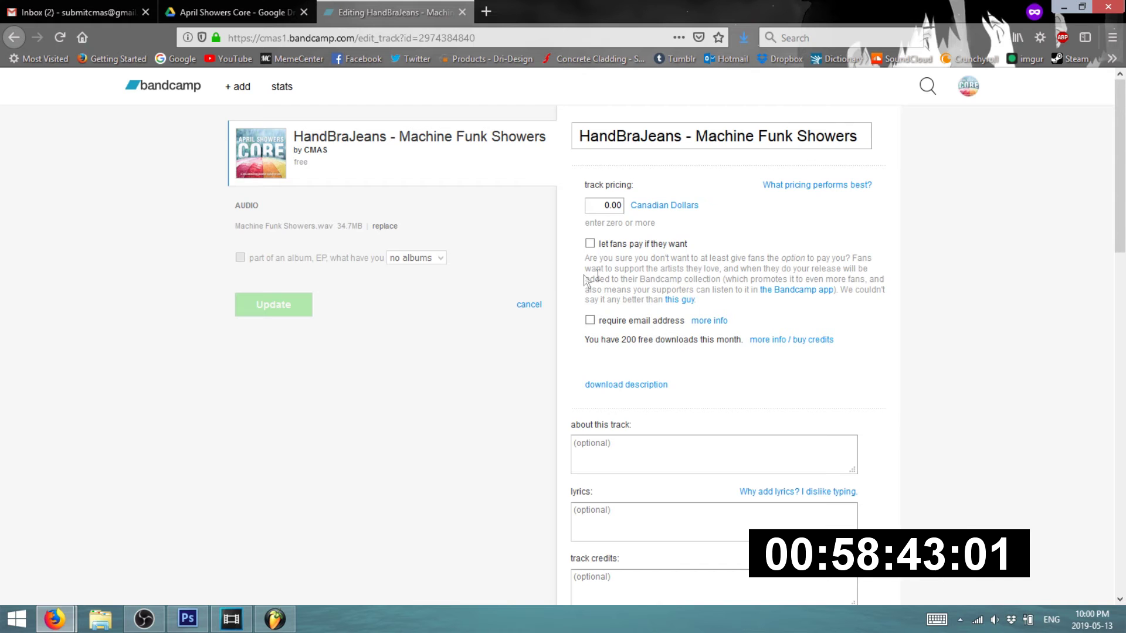
scroll(628, 343, "down", 10)
scroll(625, 333, "down", 5)
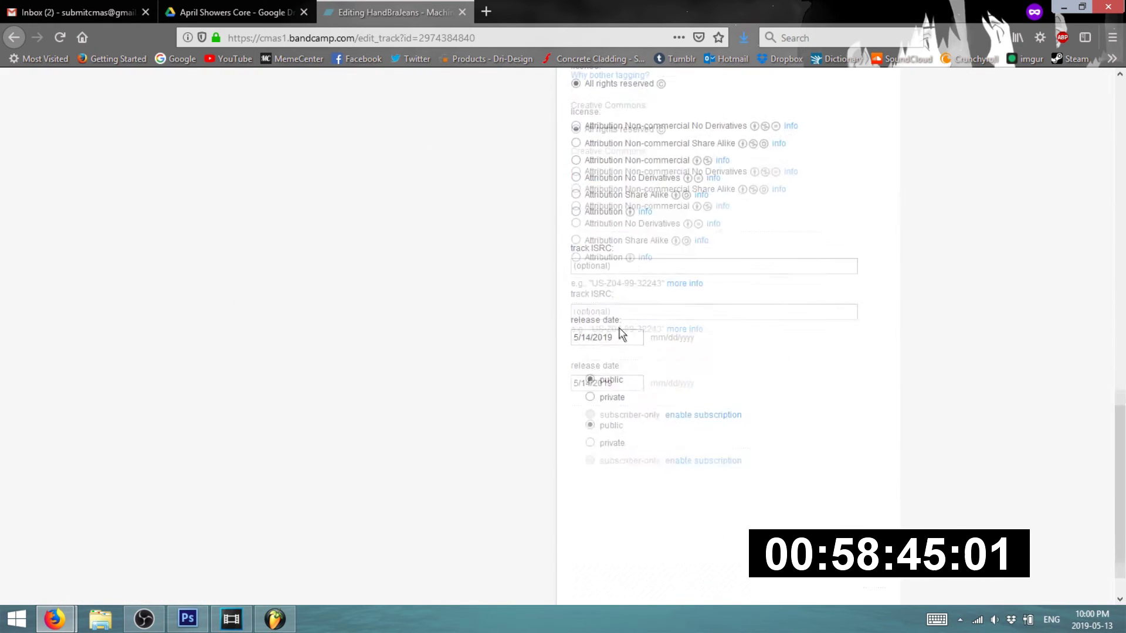
left_click(590, 354)
- Save the track update and view its page, now tagged private
scroll(483, 378, "up", 6)
scroll(443, 335, "down", 6)
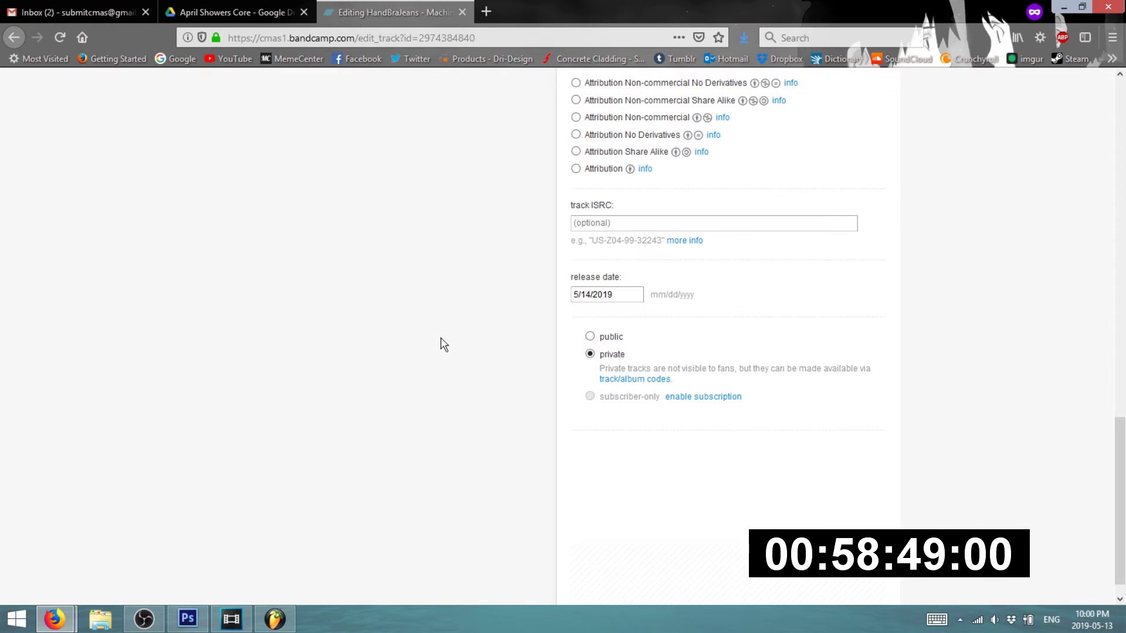
scroll(411, 352, "up", 6)
scroll(376, 357, "up", 5)
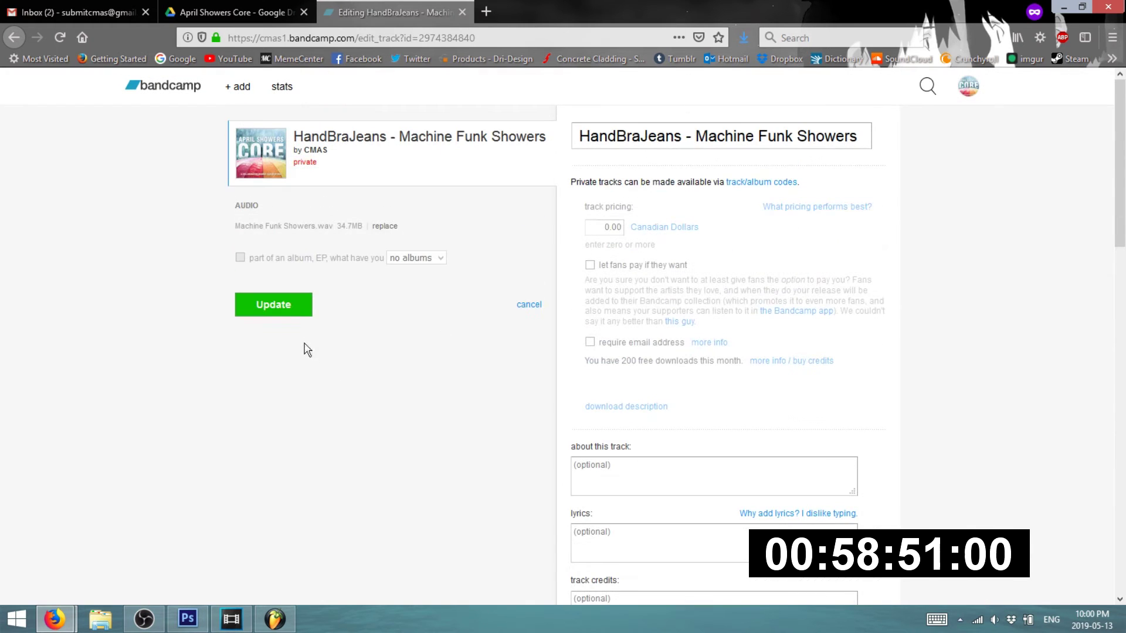
left_click(276, 305)
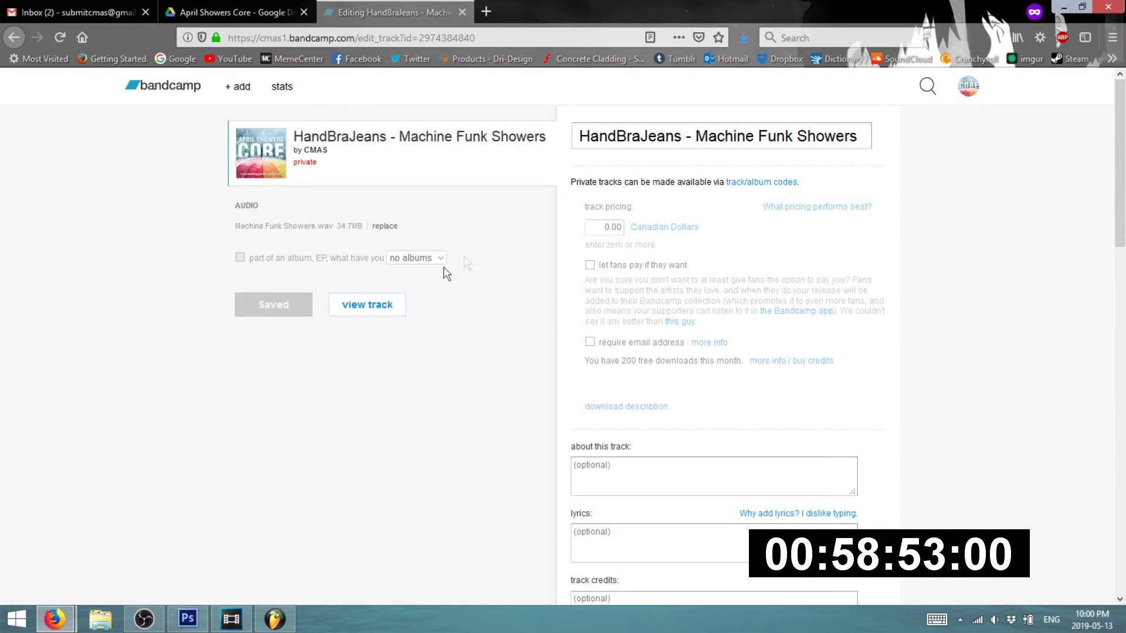
left_click(368, 311)
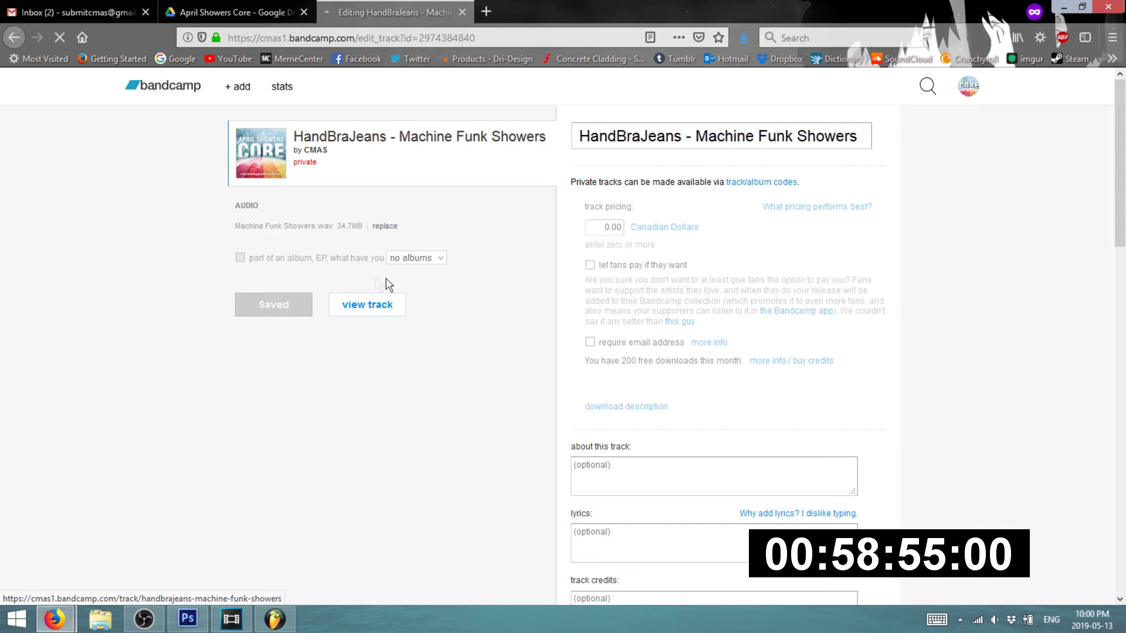
scroll(610, 288, "down", 2)
scroll(610, 287, "up", 3)
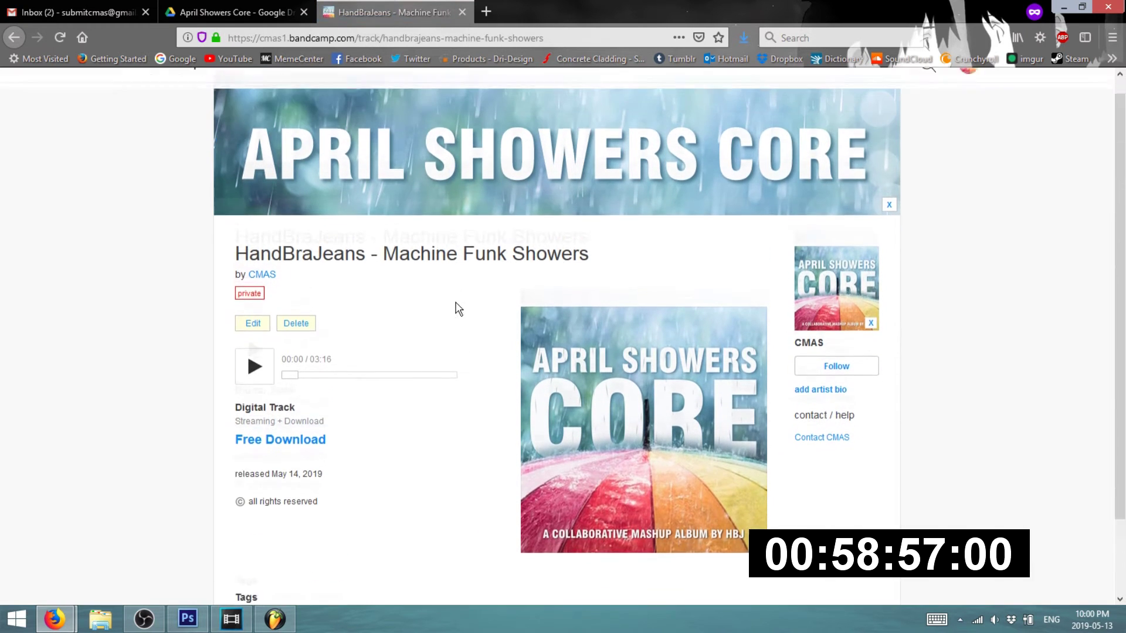
- Permanently delete the standalone track from the Bandcamp account
left_click(971, 87)
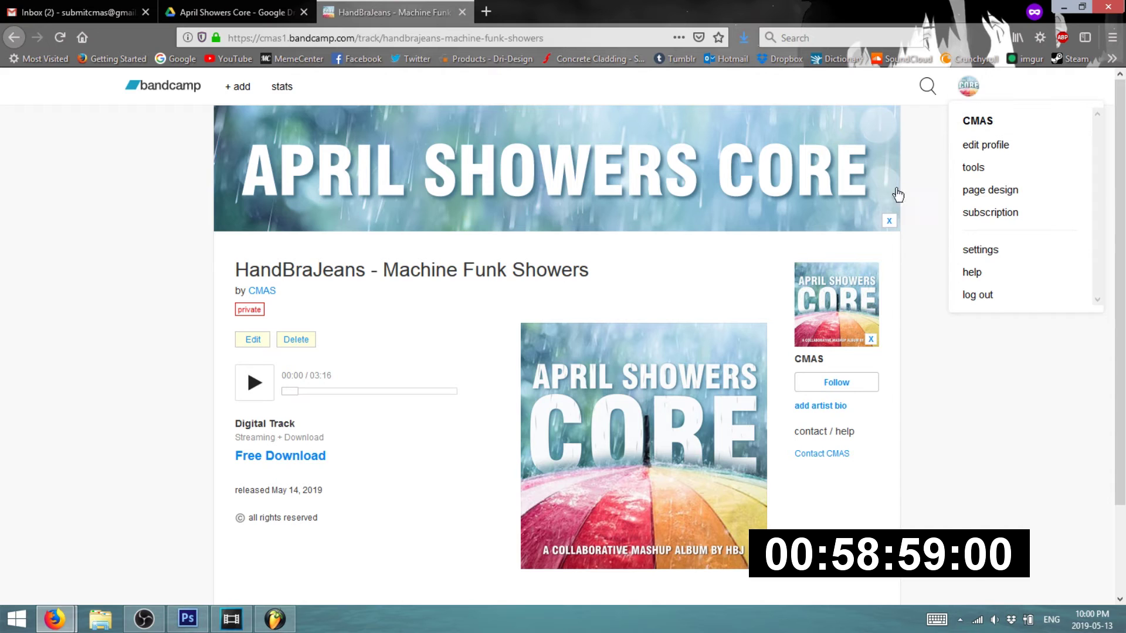
left_click(299, 340)
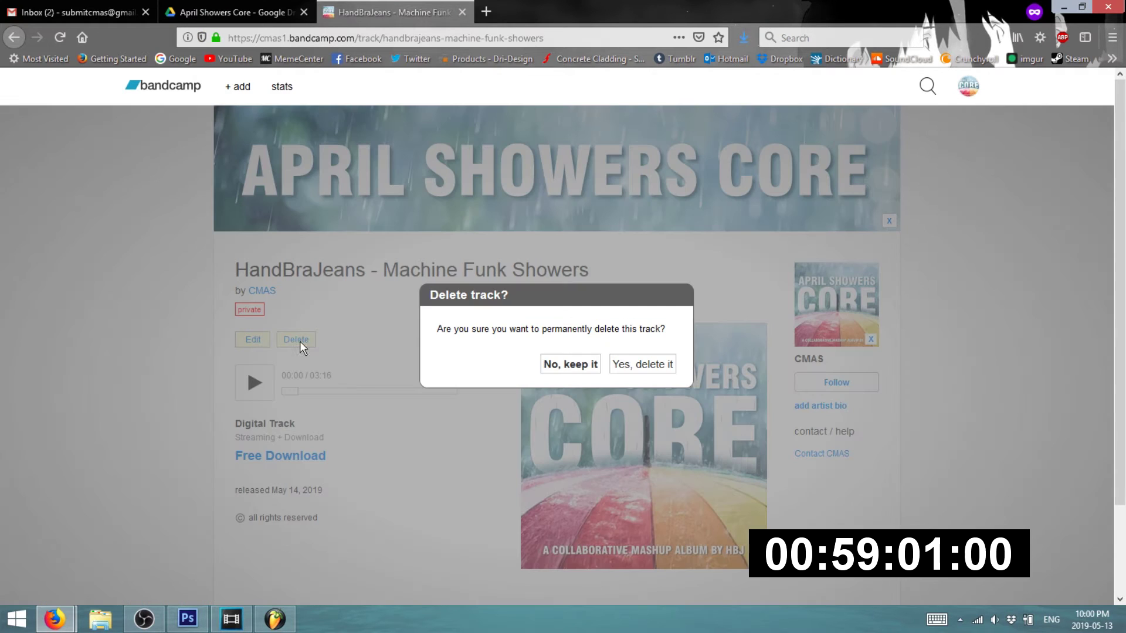
left_click(622, 366)
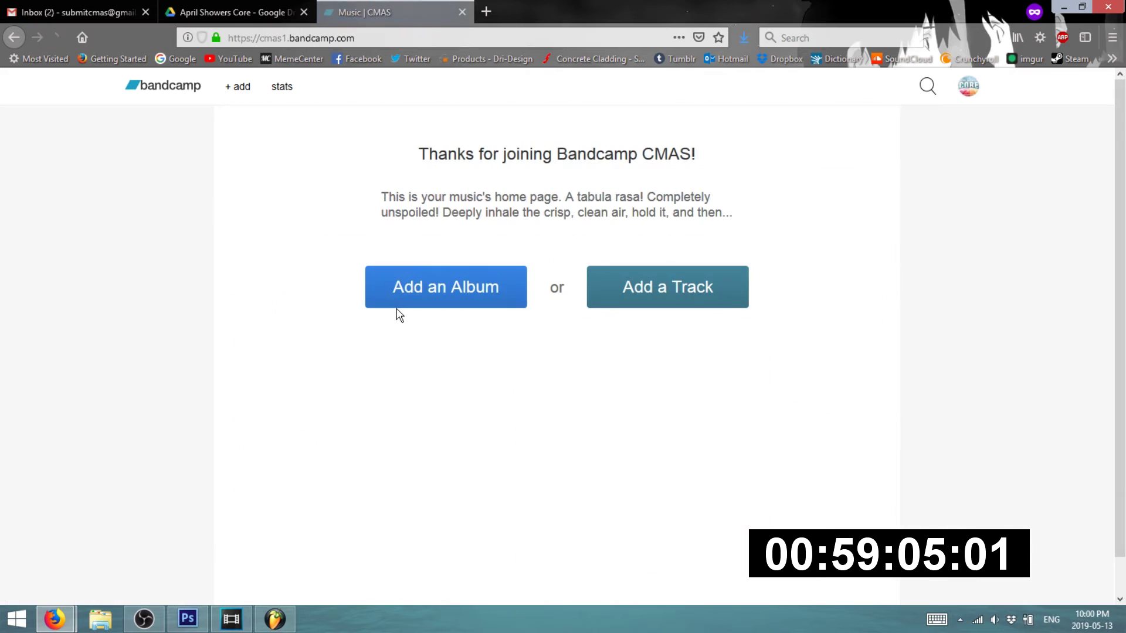
- Create a new album named 'April Showers Core' and upload Machine Funk Showers.wav as a track
left_click(456, 288)
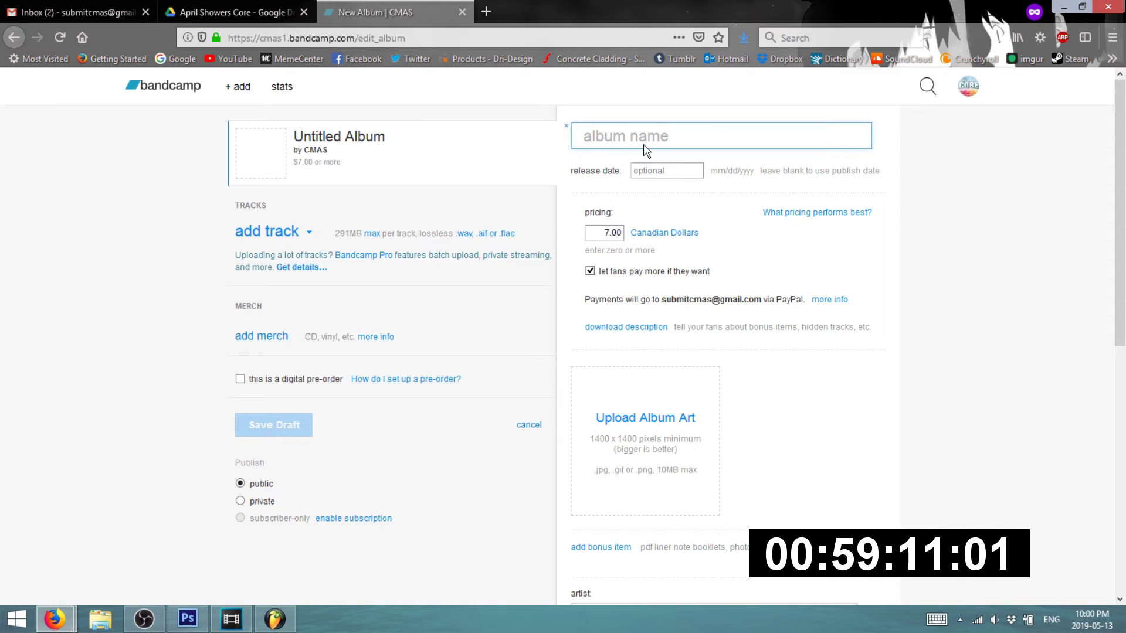
type("APRIL")
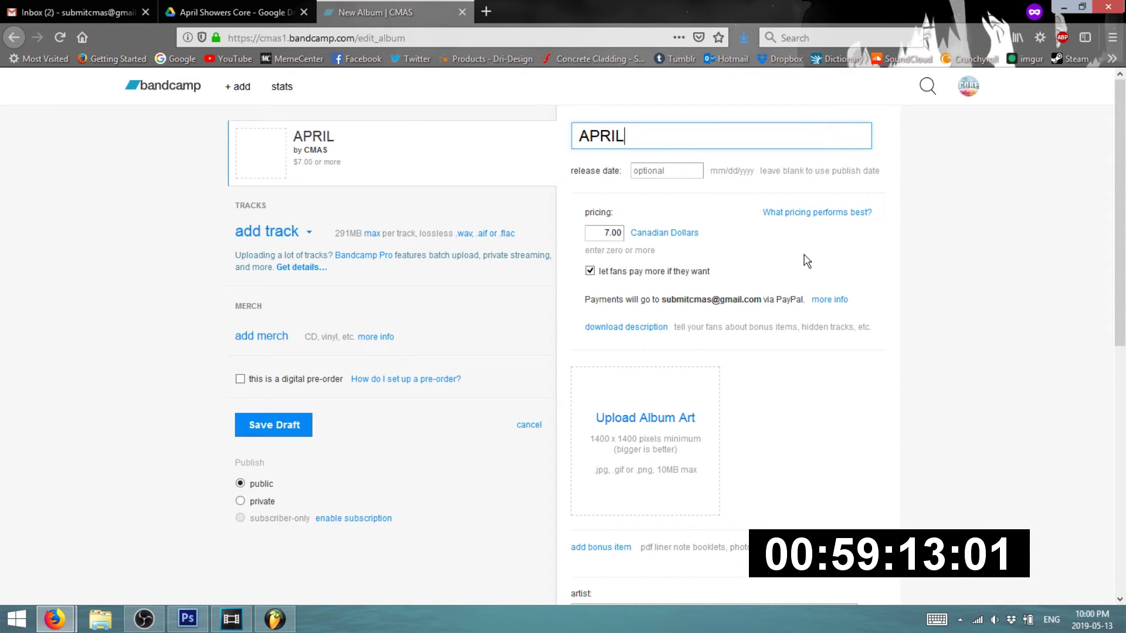
key("BackSpace")
key("BackSpace")
key("BackSpace")
key("BackSpace")
type("pril")
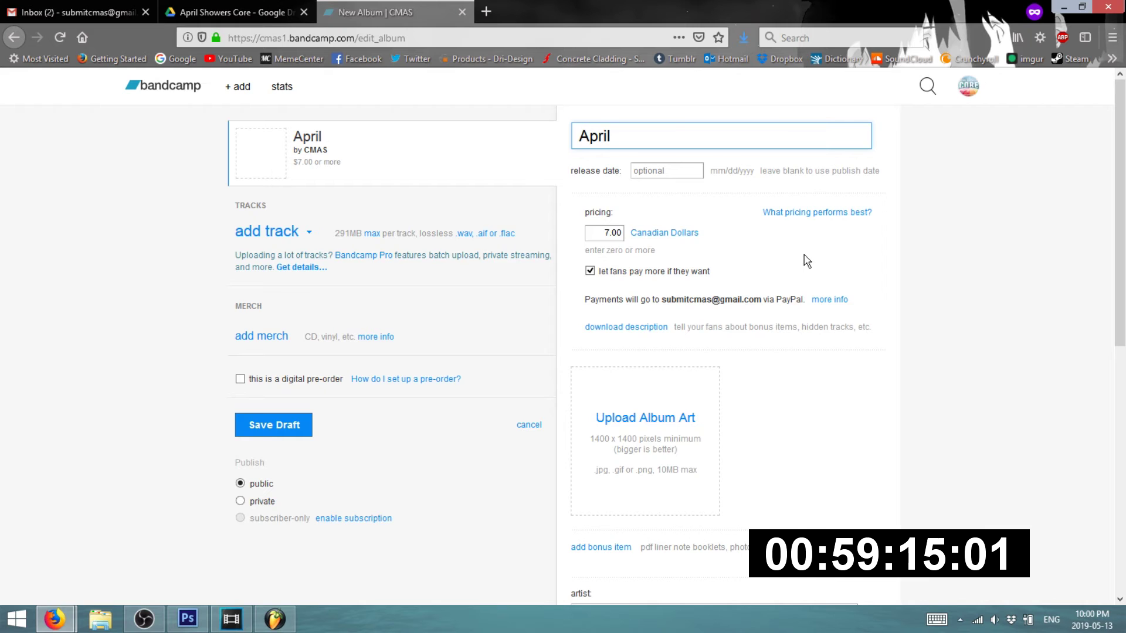
type(" Showers Core")
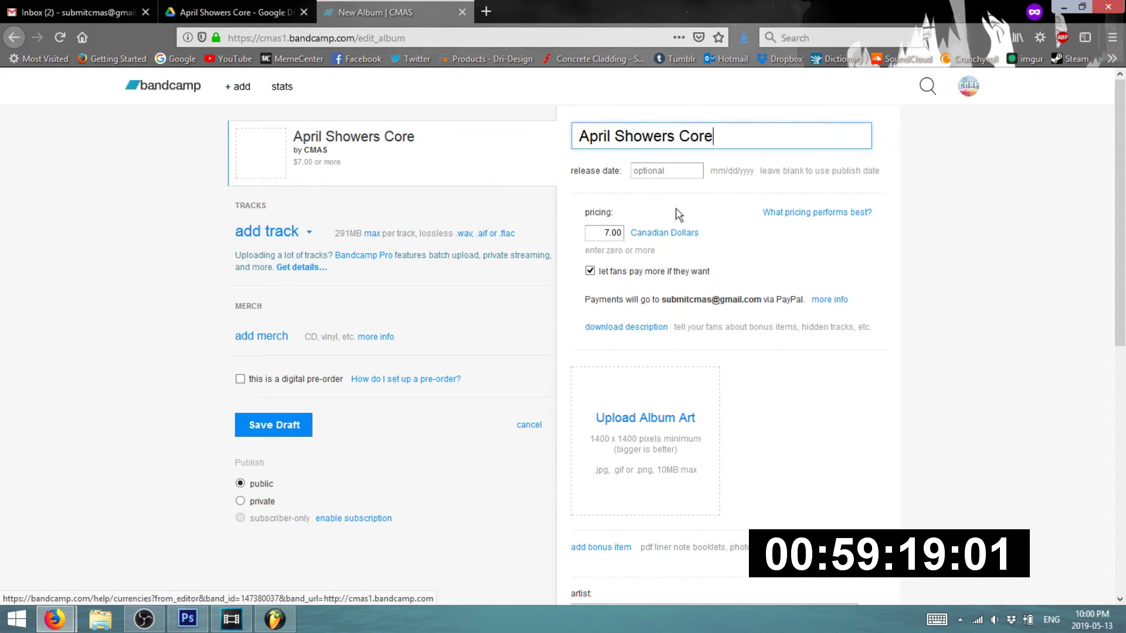
left_click(271, 233)
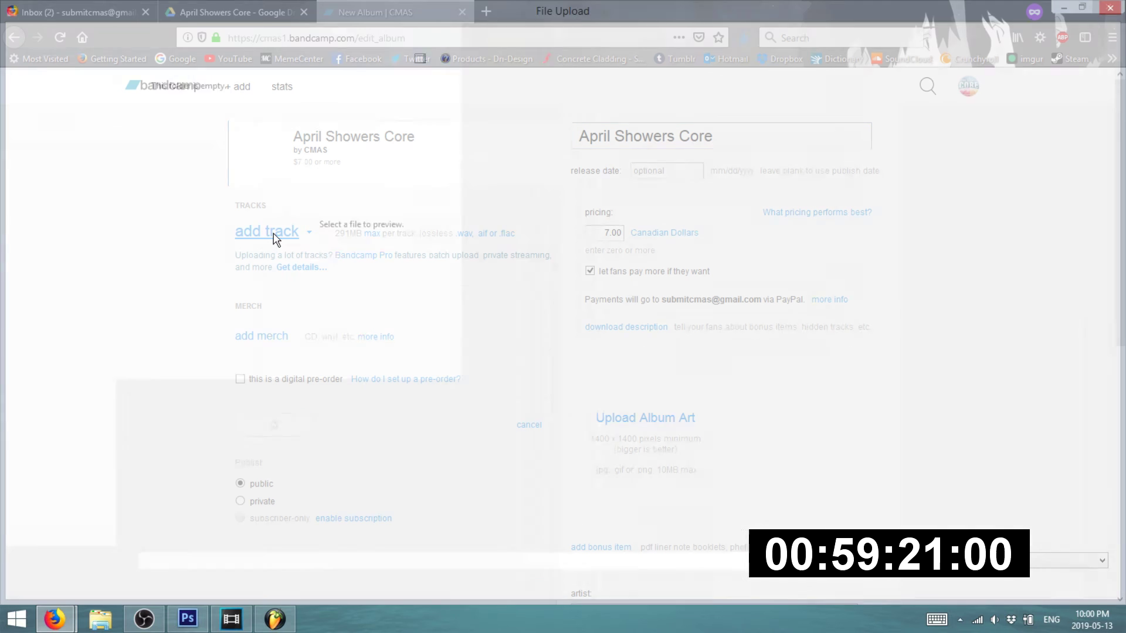
double_click(458, 151)
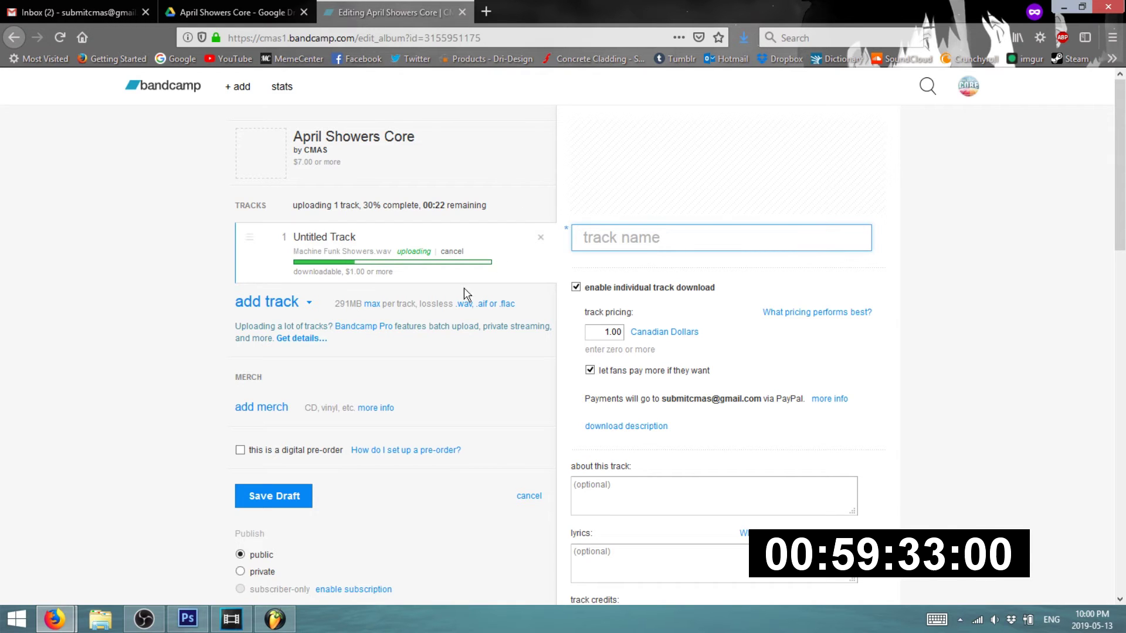
- Title the track 'Machine Funk Showers', price it at 0, and uncheck 'let fans pay if they want'
type("Machine Funk Showers")
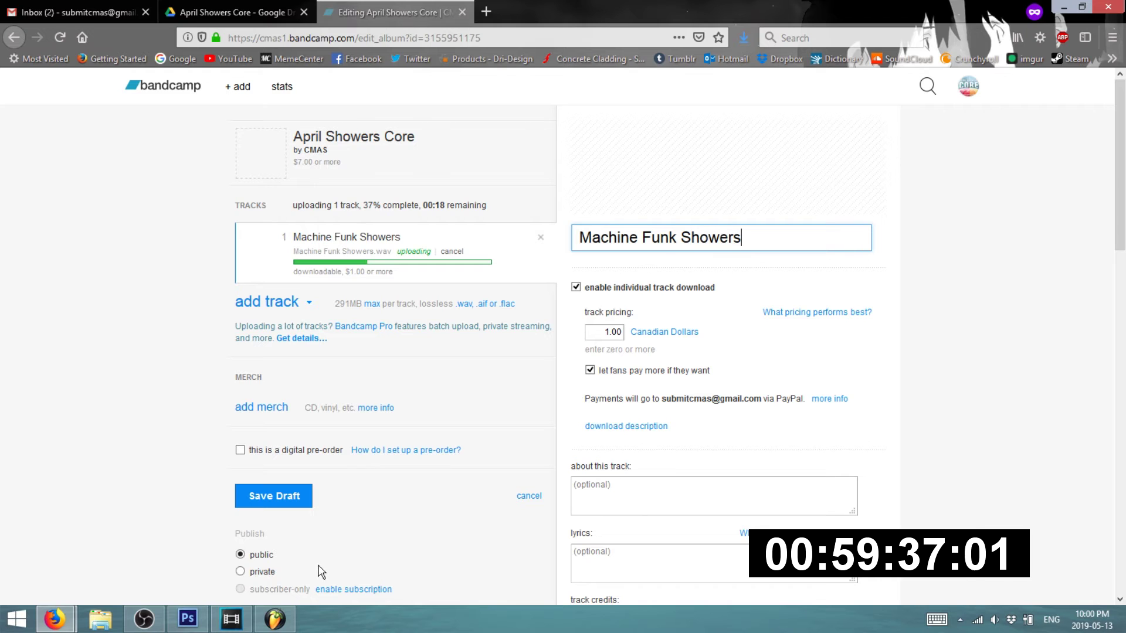
left_click_drag(599, 332, 669, 335)
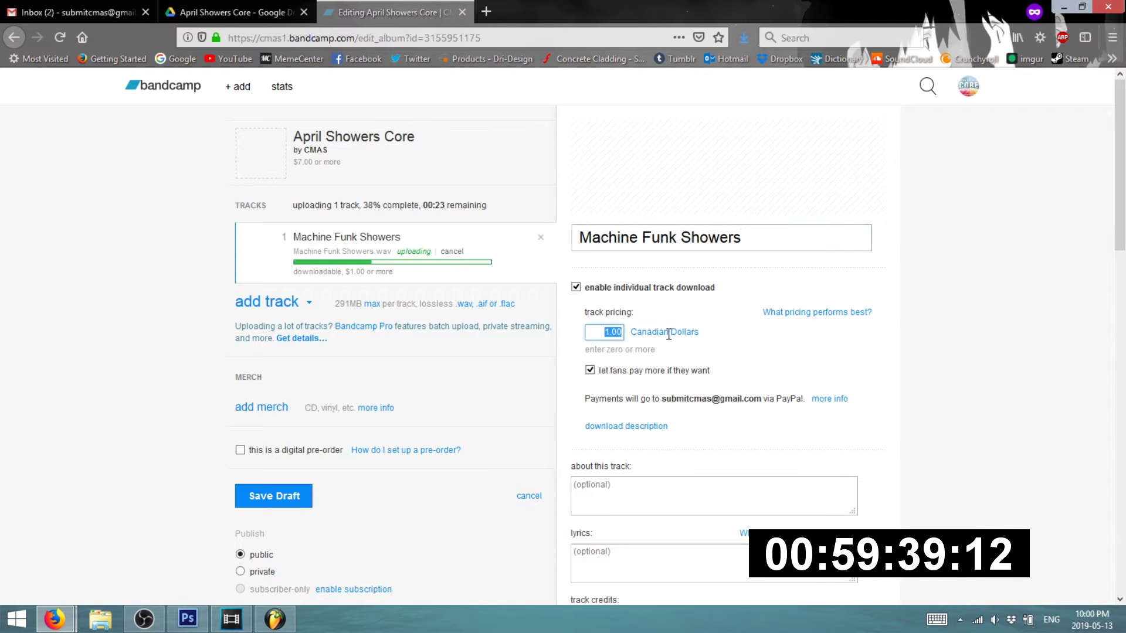
left_click(576, 287)
left_click(577, 287)
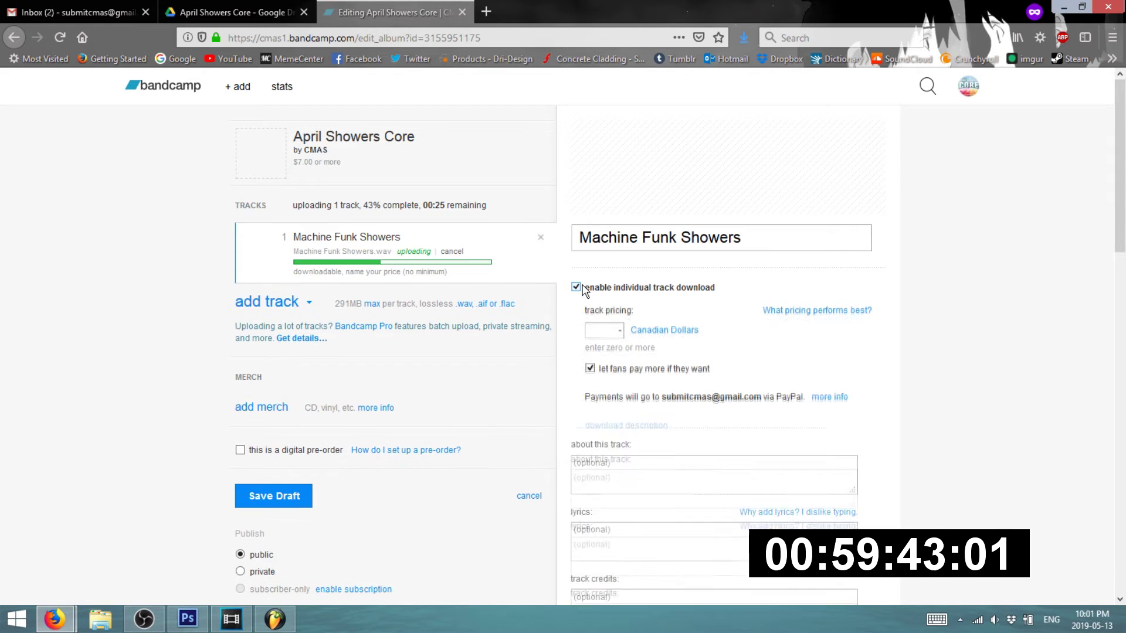
left_click_drag(599, 332, 680, 337)
type("0")
left_click(591, 370)
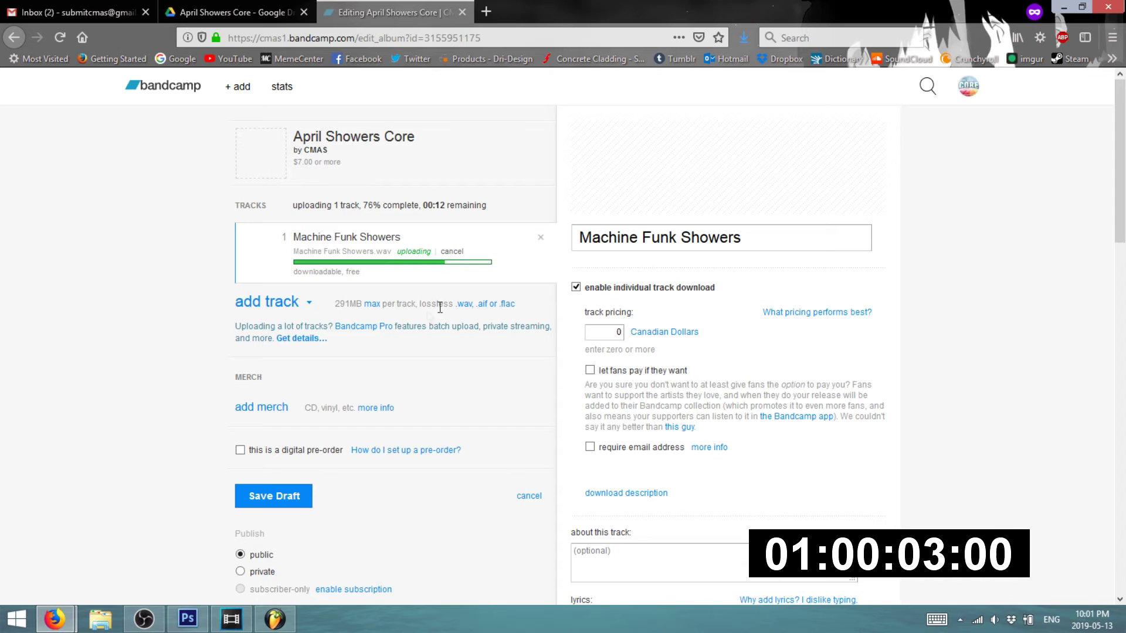
scroll(534, 312, "down", 4)
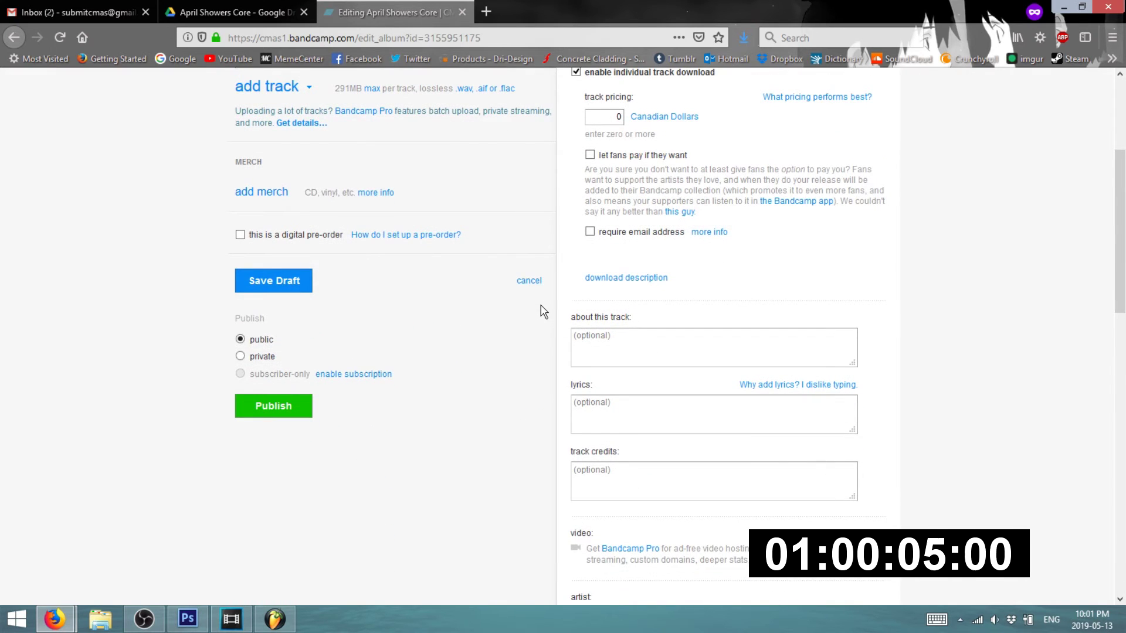
scroll(542, 311, "up", 4)
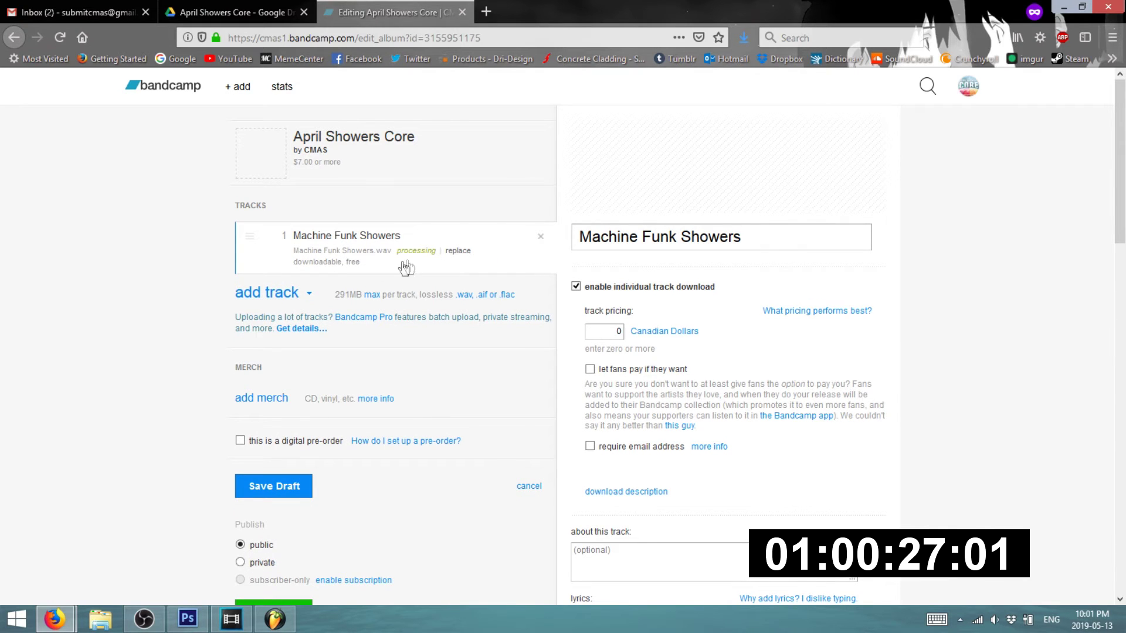
- Upload APRIL-SHOWERS-COVER-1400 as the April Showers Core album art
left_click(275, 159)
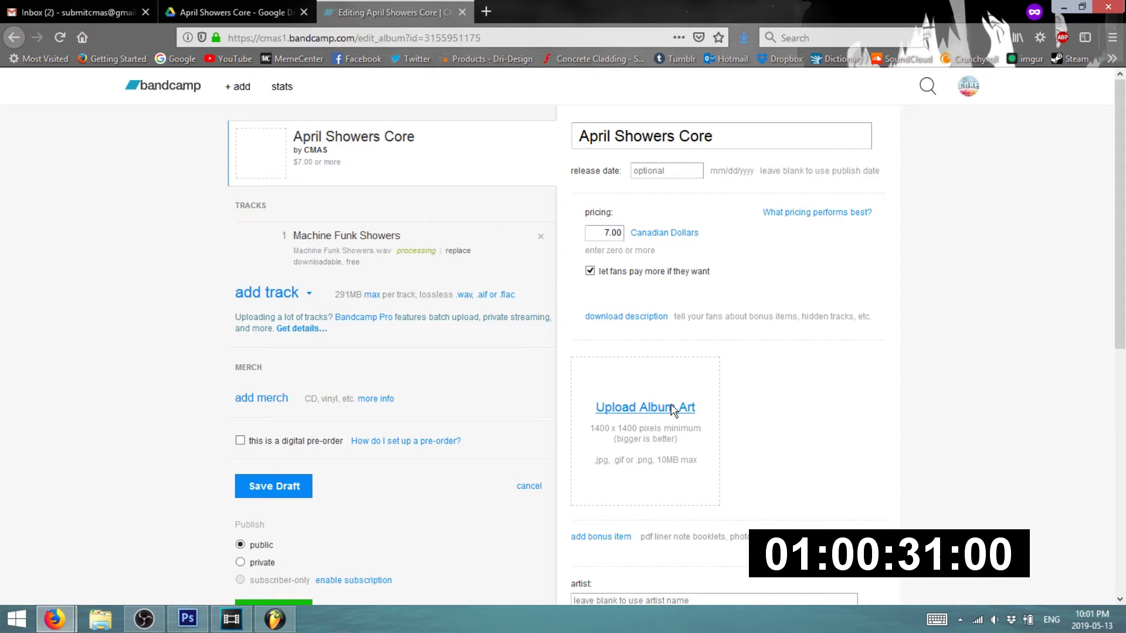
left_click(672, 411)
left_click(219, 130)
double_click(220, 130)
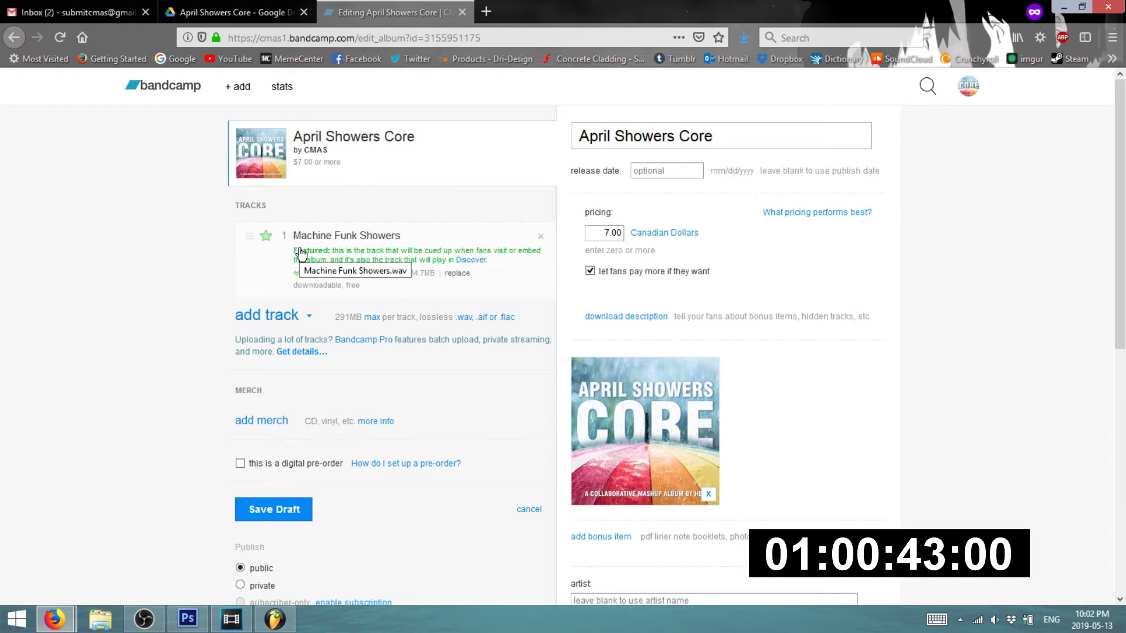
- Cancel adding another track file and bring up the Start menu
left_click(272, 319)
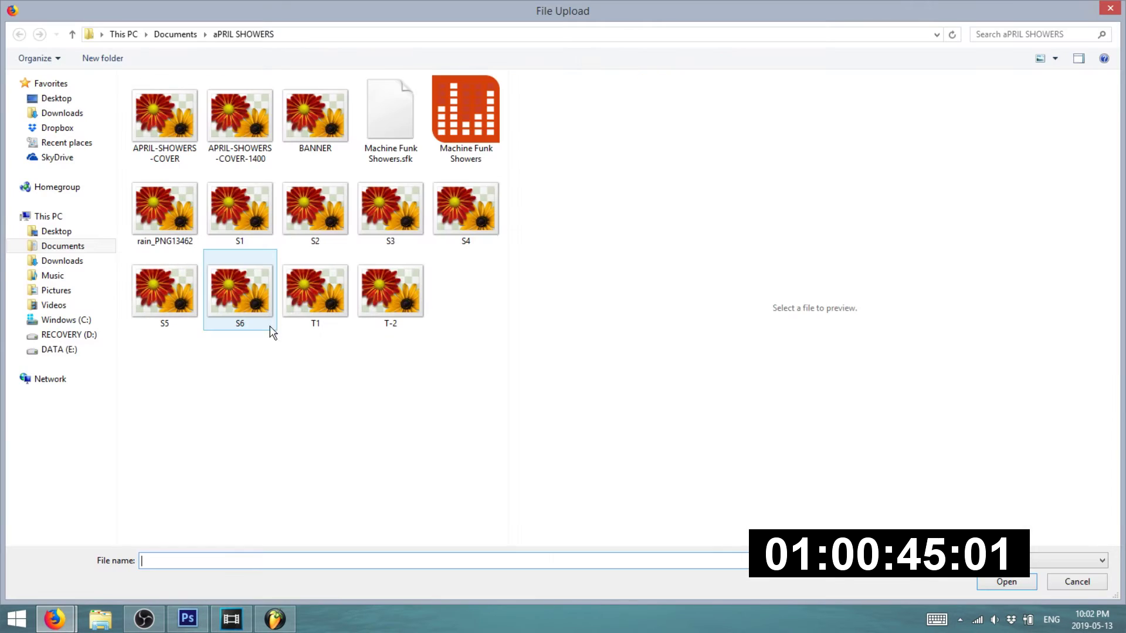
left_click(1113, 9)
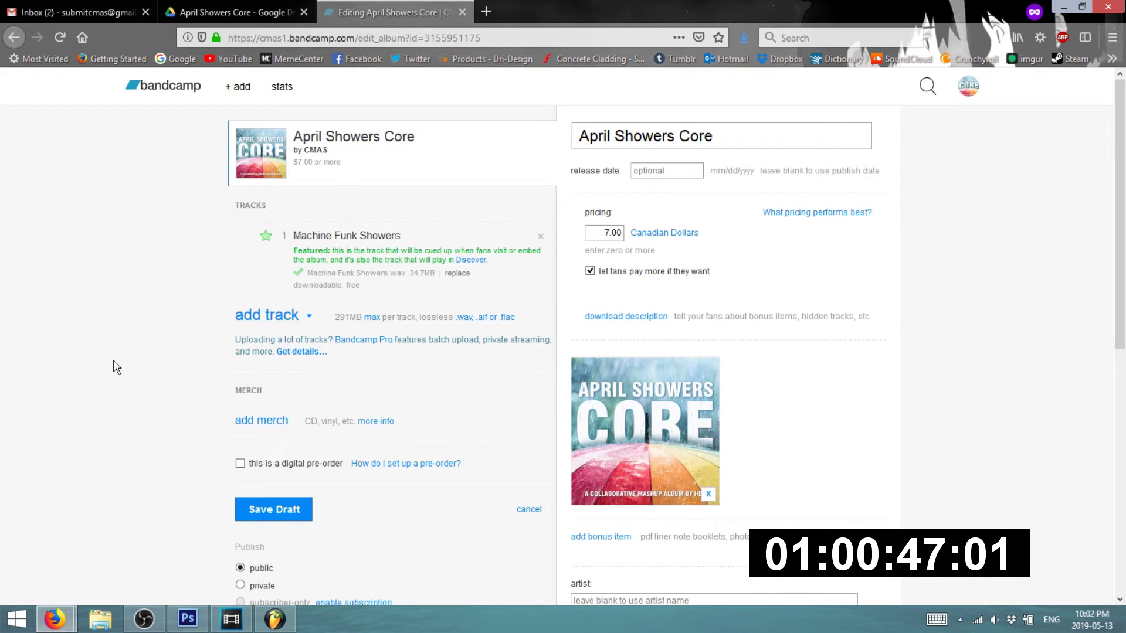
left_click(16, 619)
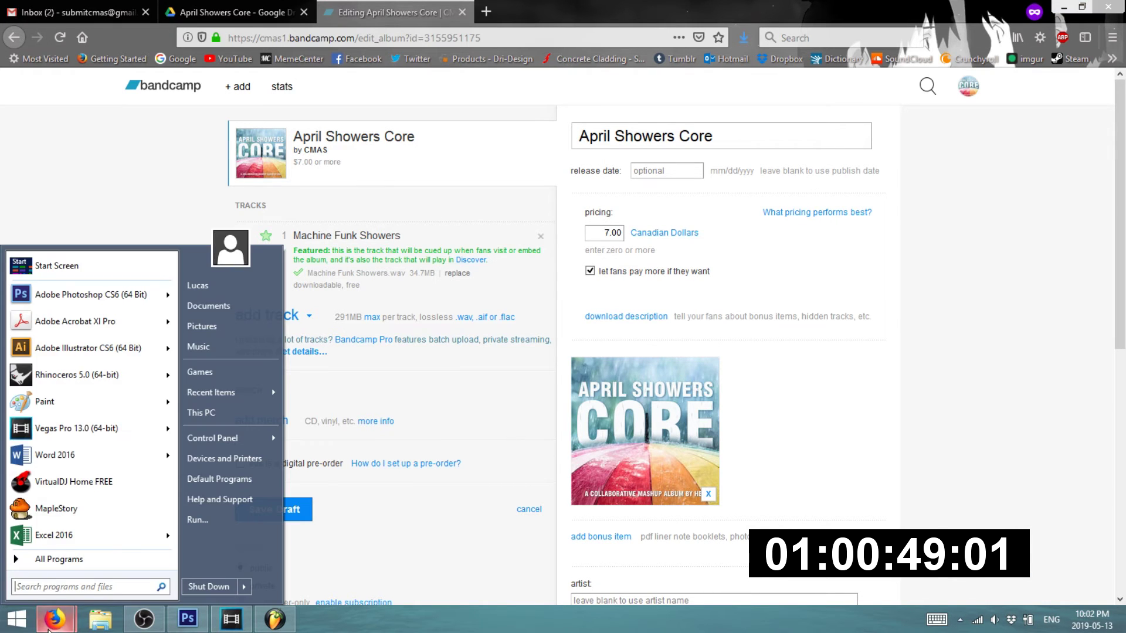
- Glance through the YouTube, Discord #general and Bandcamp browser windows, then return to the MACHINE FUNK.veg project
left_click(55, 619)
left_click(73, 564)
left_click(252, 11)
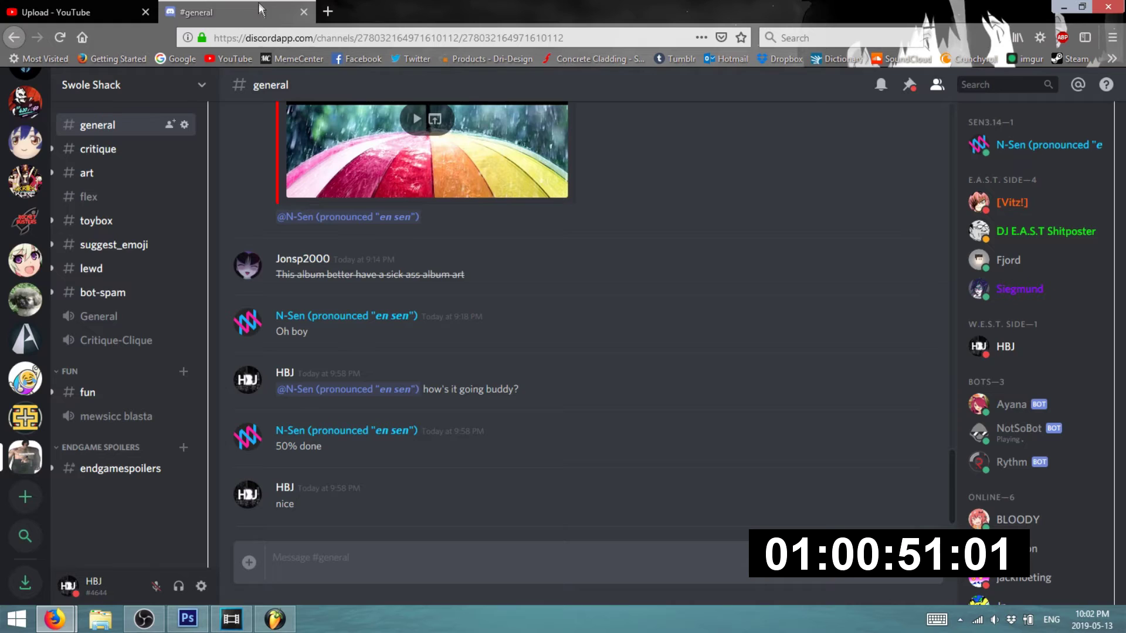
left_click(122, 7)
mouse_move(55, 618)
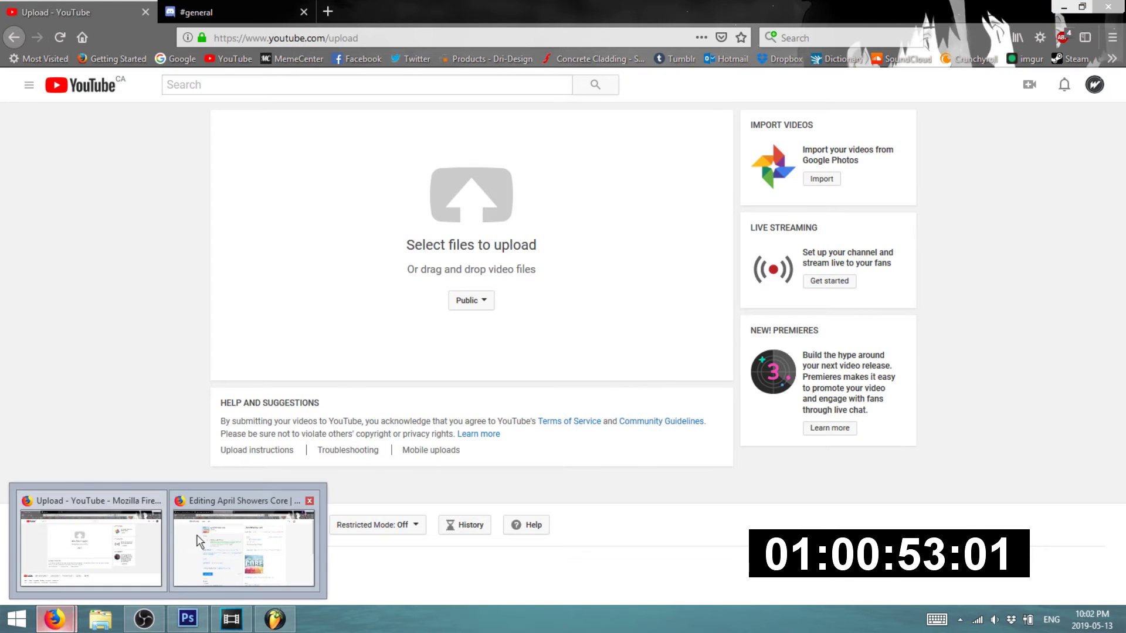
left_click(196, 536)
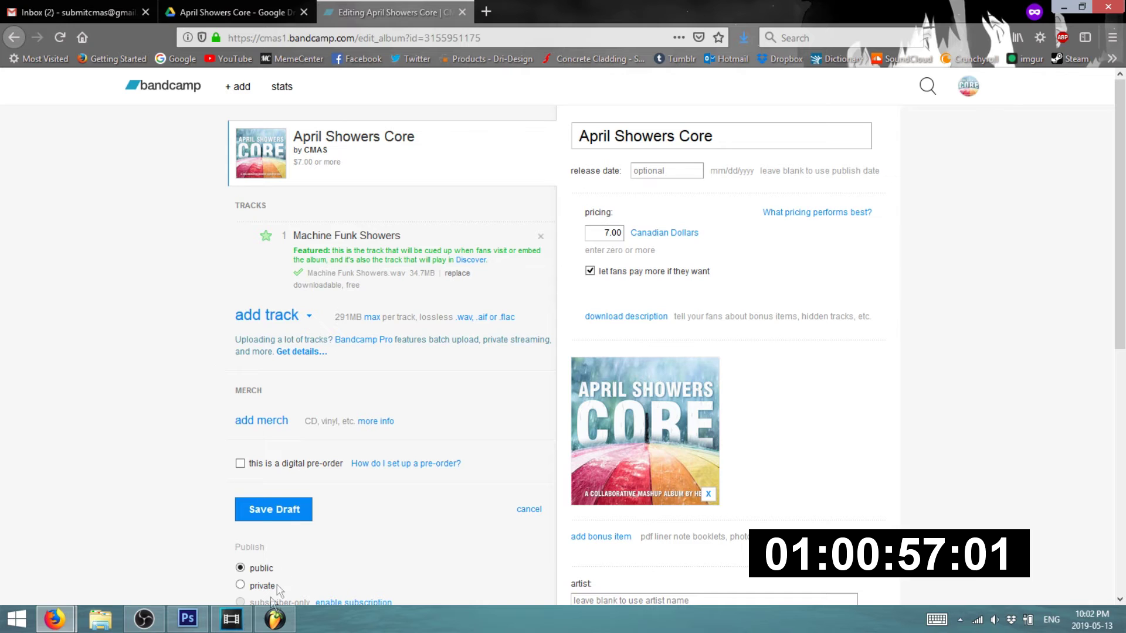
left_click(215, 625)
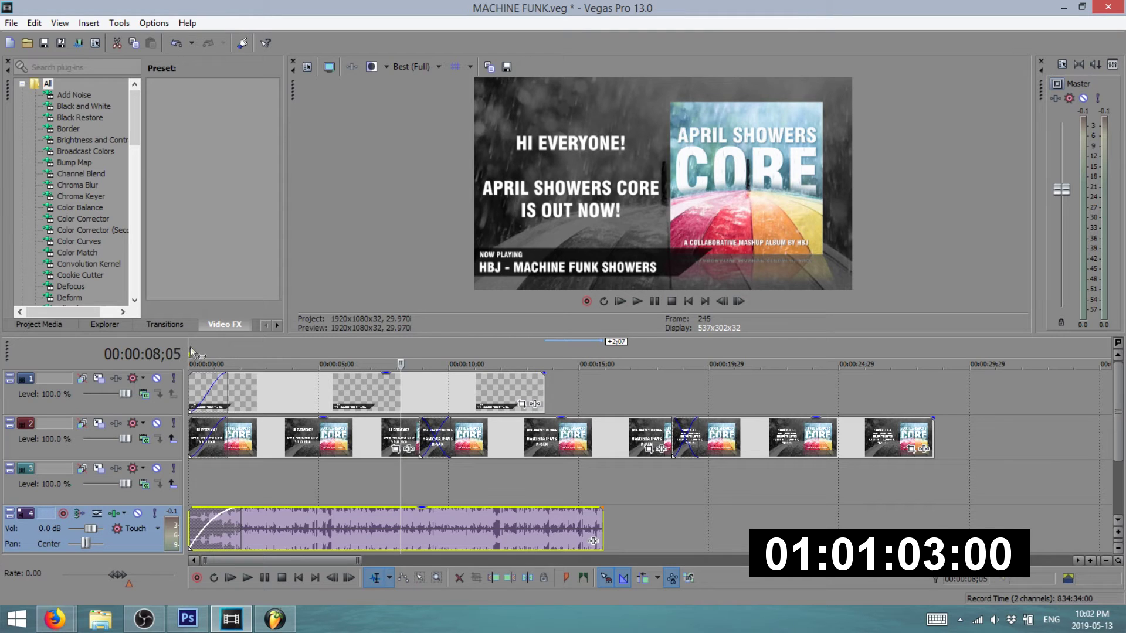
- Play the MACHINE FUNK promo from the timeline start past the featuring-tracks slide, then stop
key("ctrl+Home")
key("space")
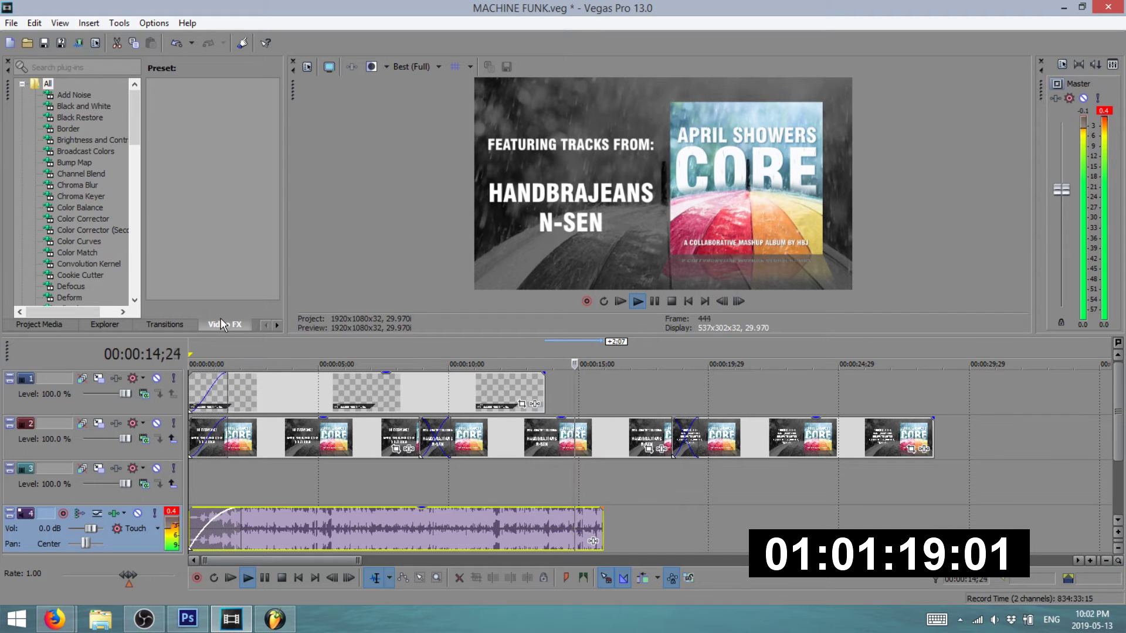
key("space")
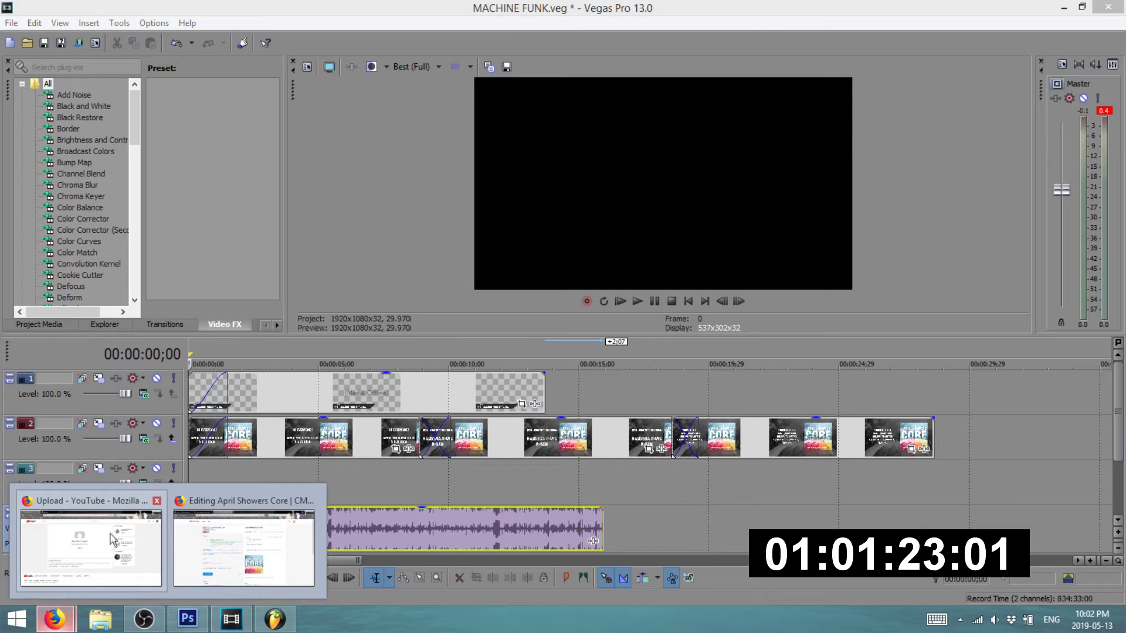
- Move between the YouTube, Bandcamp, Gmail and Discord browser tabs, then bring OBS Studio to the front
left_click(56, 623)
mouse_move(56, 624)
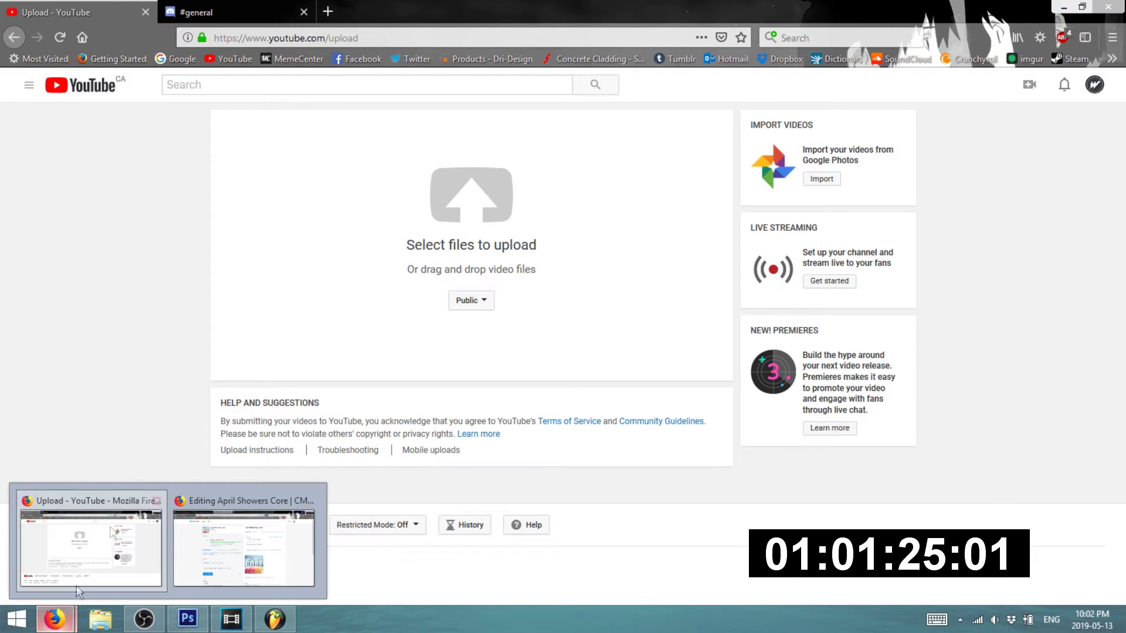
left_click(201, 524)
left_click(73, 14)
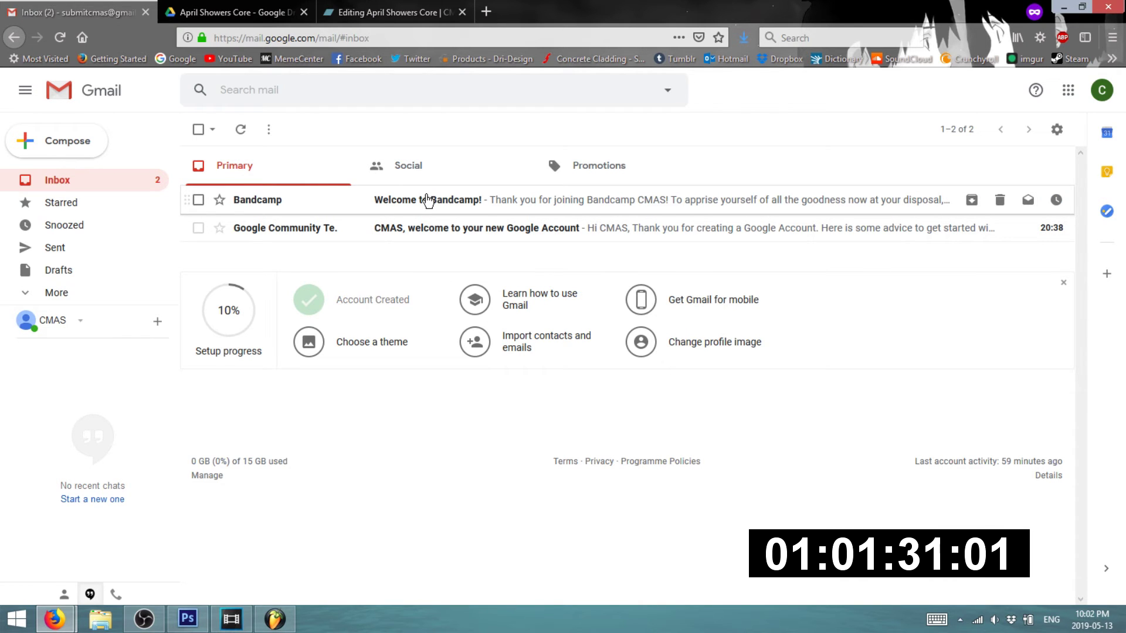
left_click(368, 12)
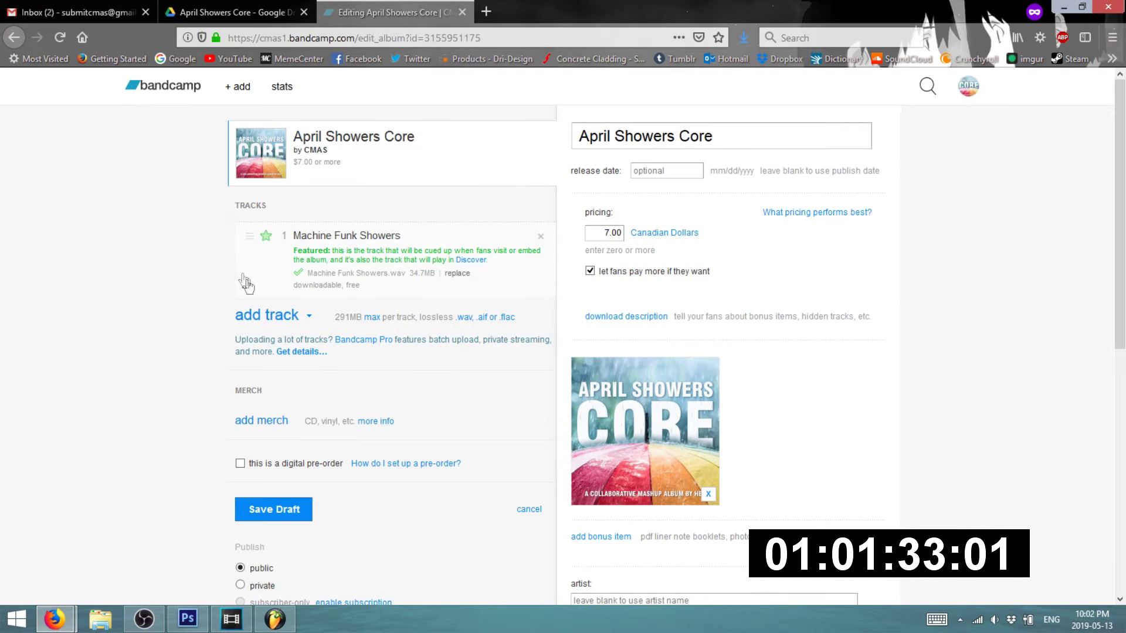
left_click(87, 7)
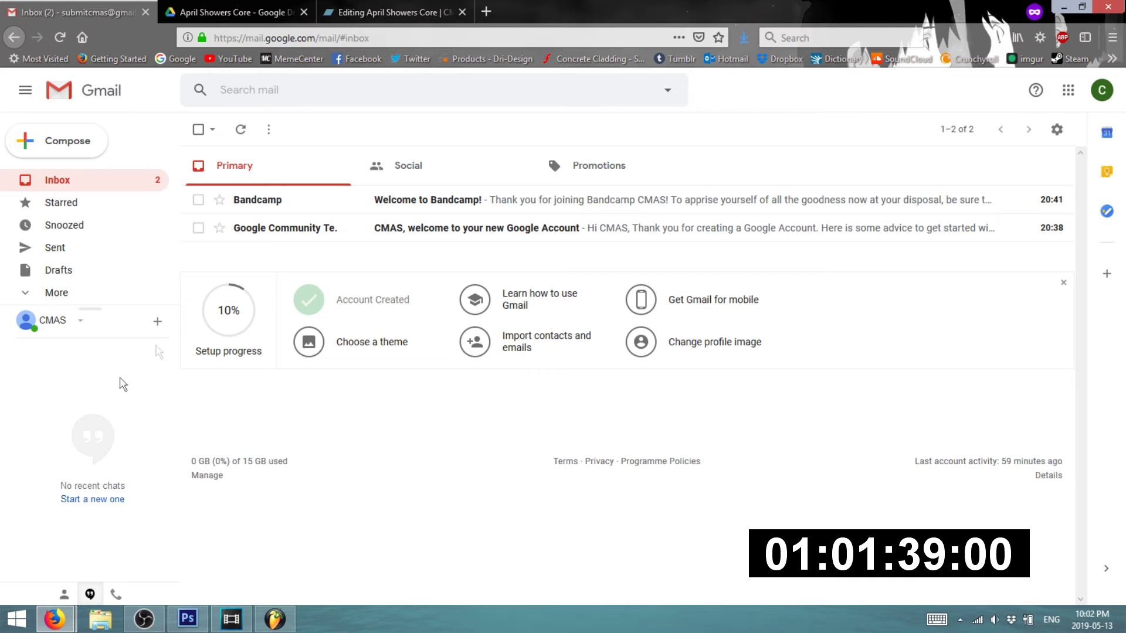
mouse_move(55, 619)
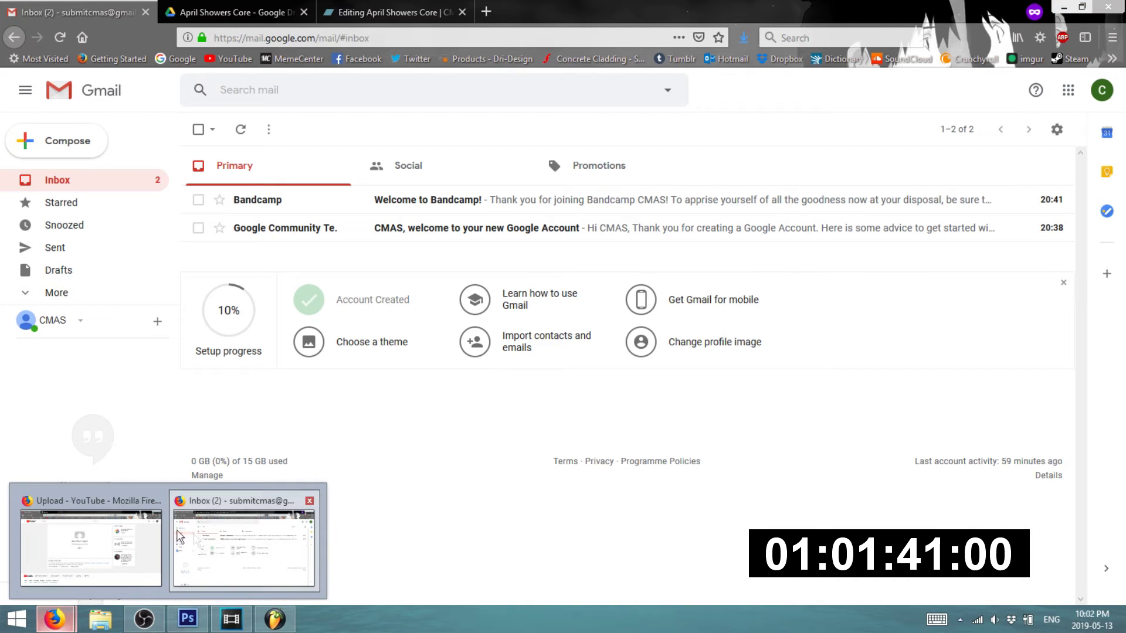
left_click(104, 530)
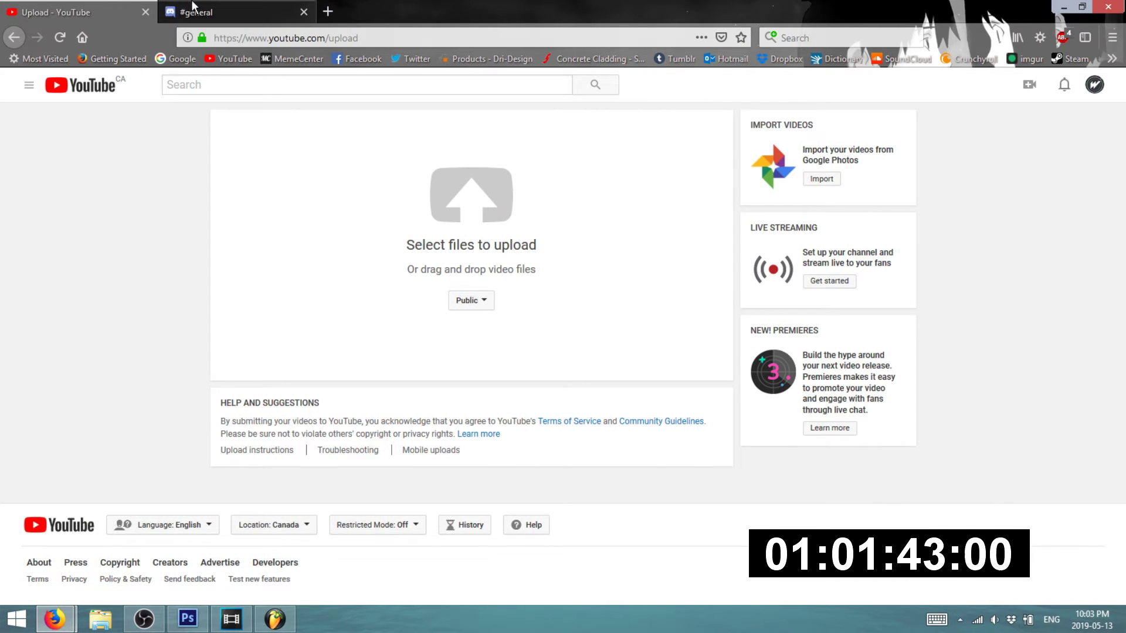
left_click(194, 13)
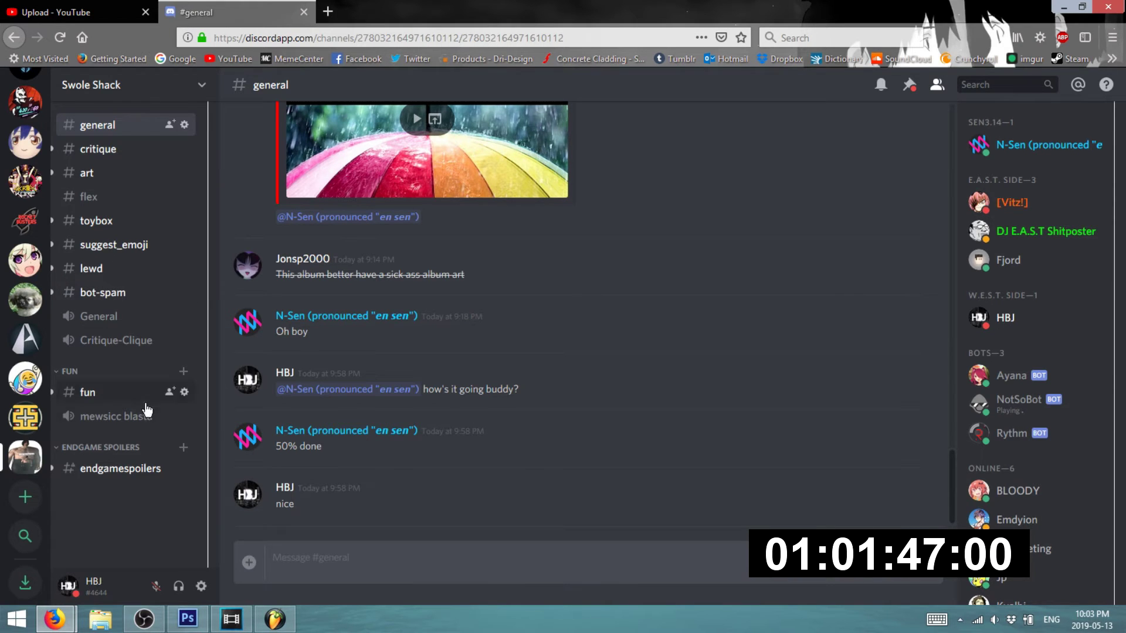
left_click(143, 619)
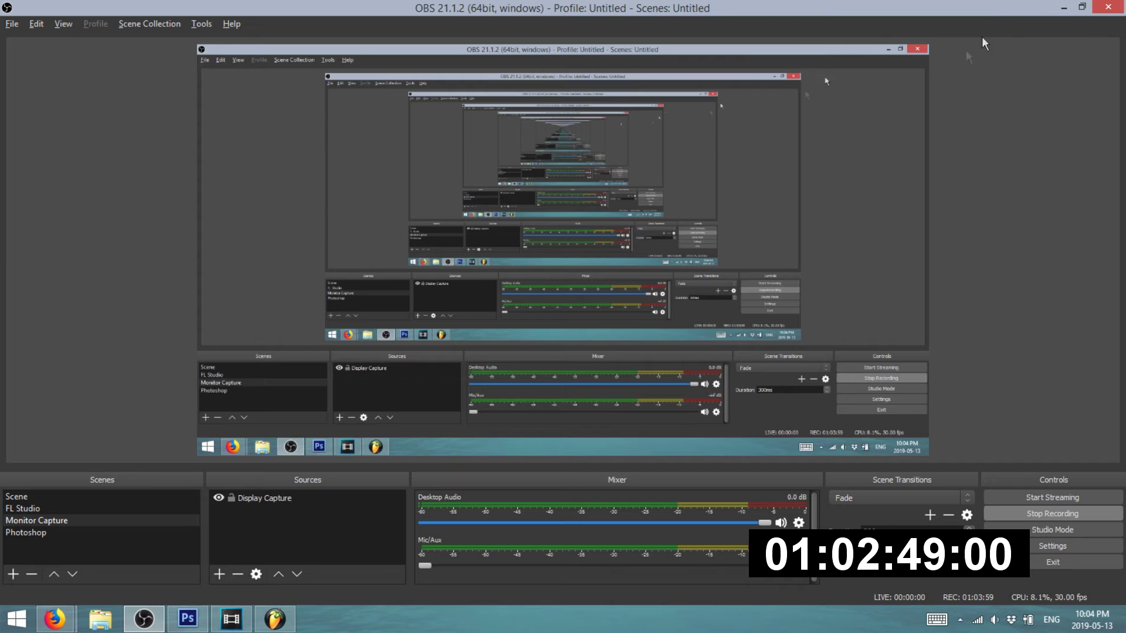
- Minimize OBS so the Discord #general chat with the latest replies shows
left_click(1068, 5)
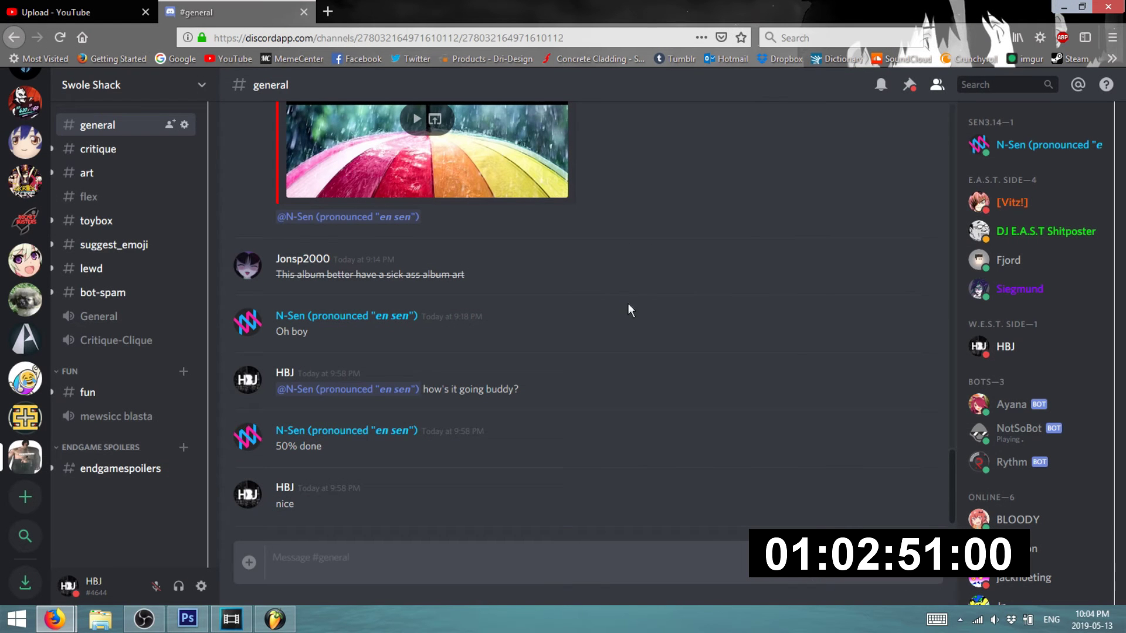
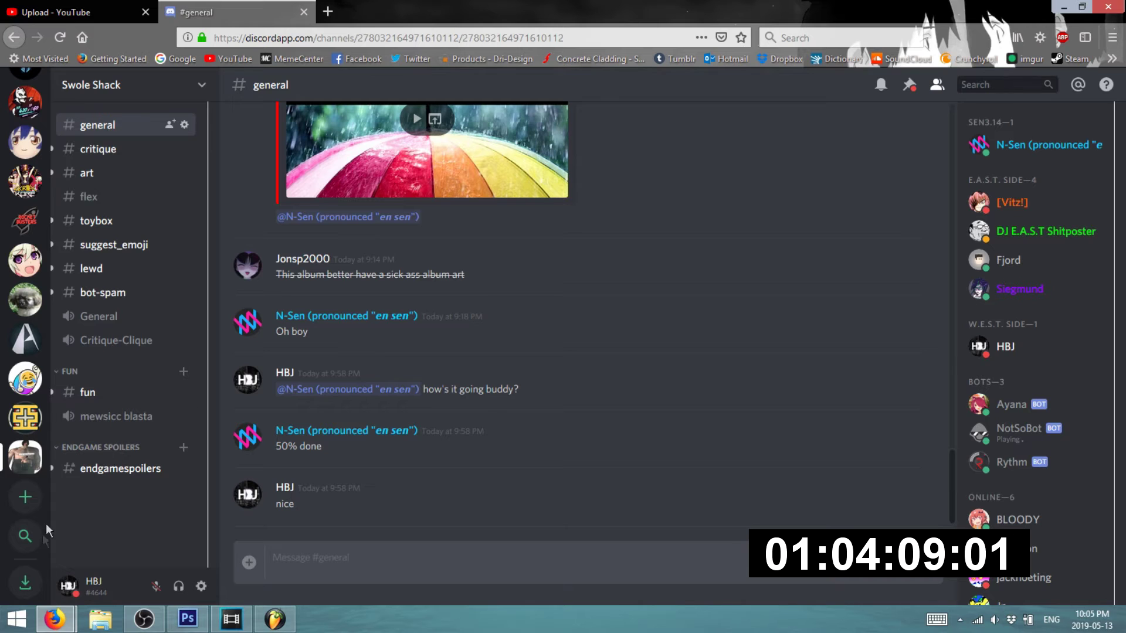
- Glance at the Gmail inbox, then return to the 'Editing April Showers Core' tab
mouse_move(55, 628)
left_click(249, 537)
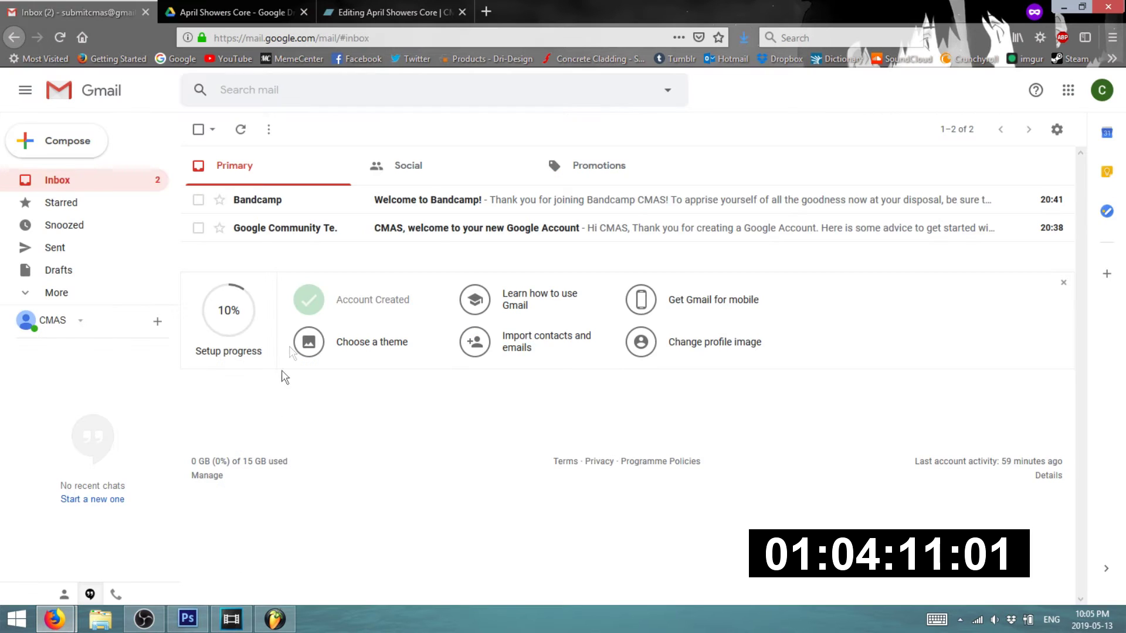
left_click(332, 8)
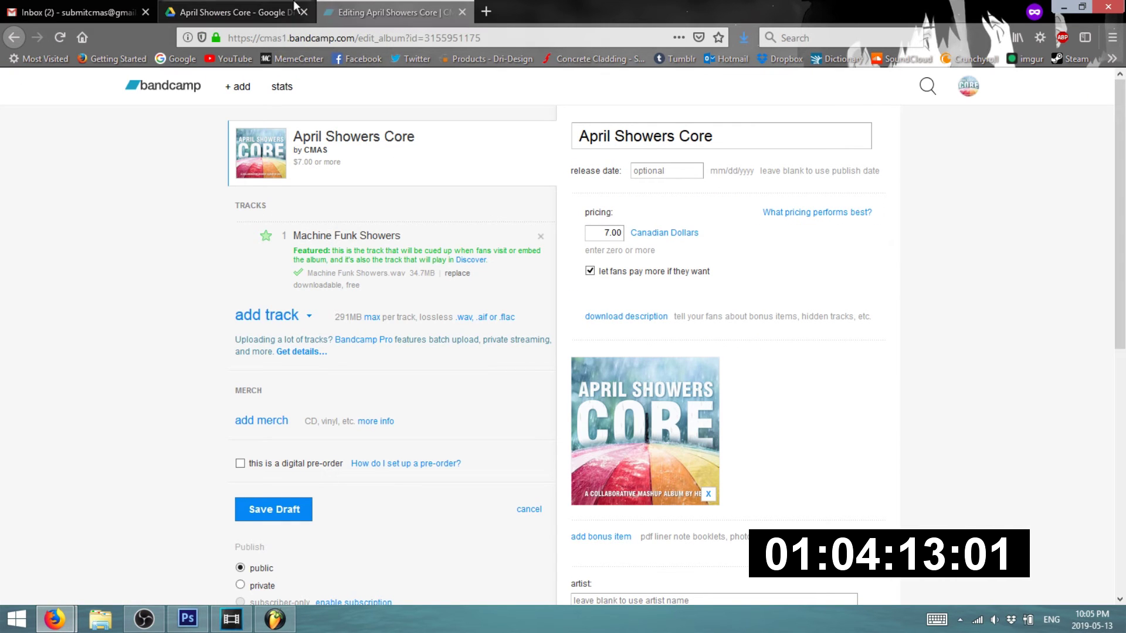
left_click(119, 7)
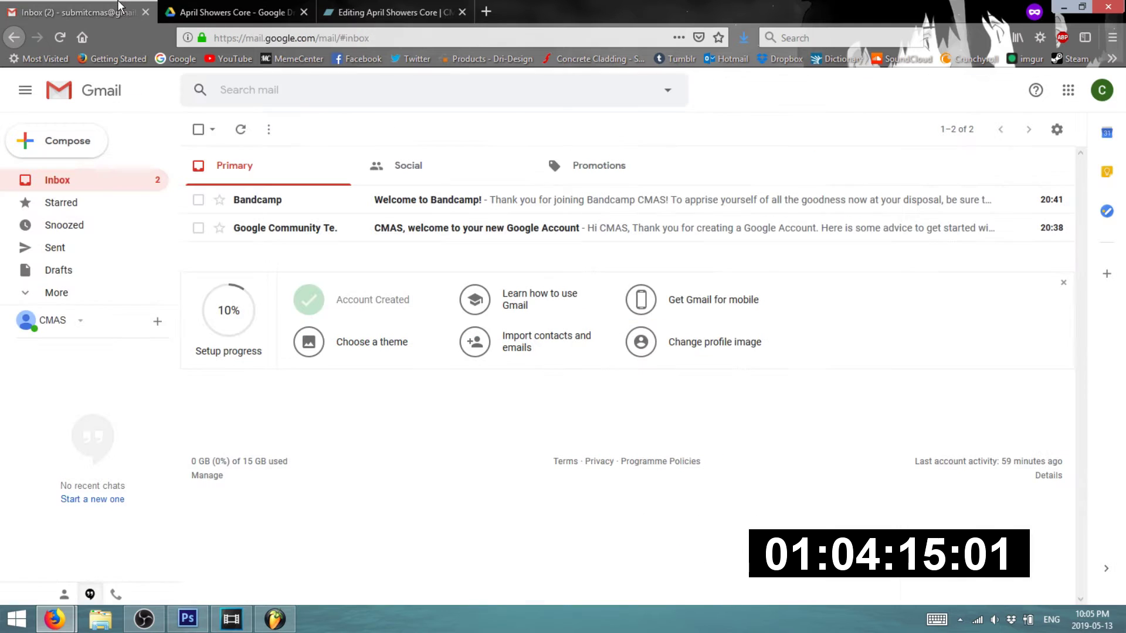
left_click(332, 9)
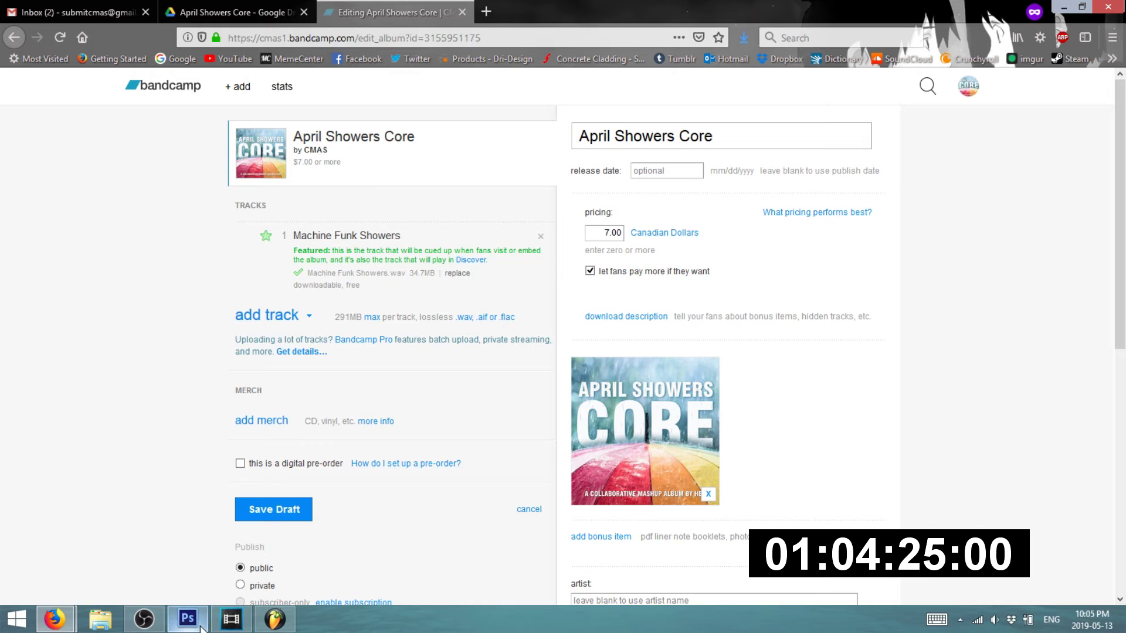
- Check the Discord, YouTube upload, Gmail and April Showers Core Drive tabs, then return to album editing
mouse_move(237, 623)
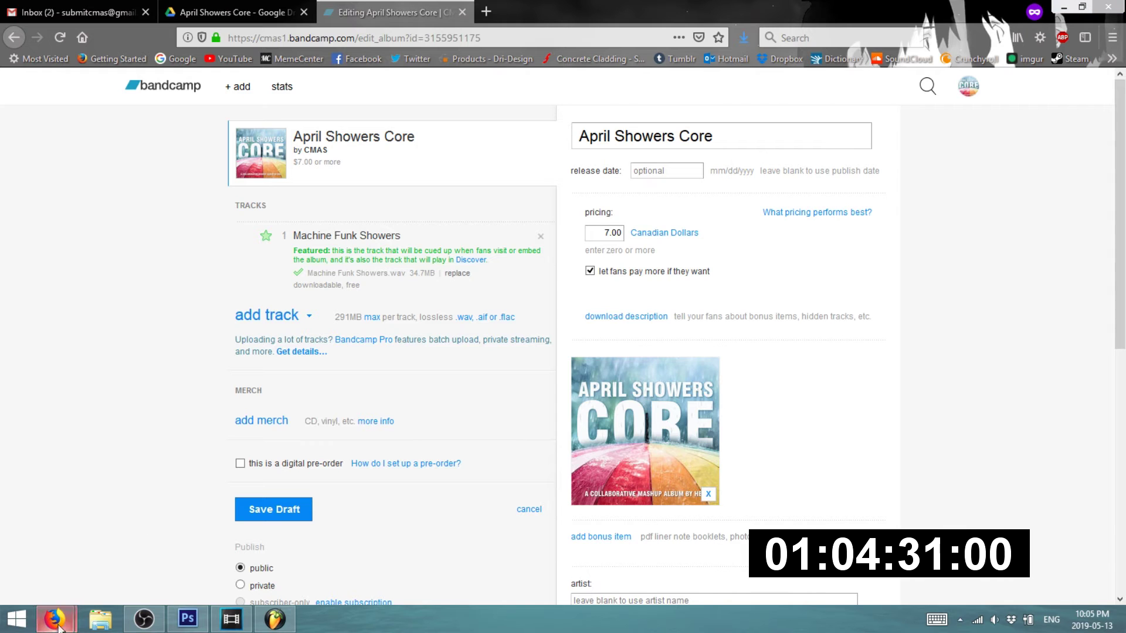
mouse_move(55, 619)
left_click(117, 563)
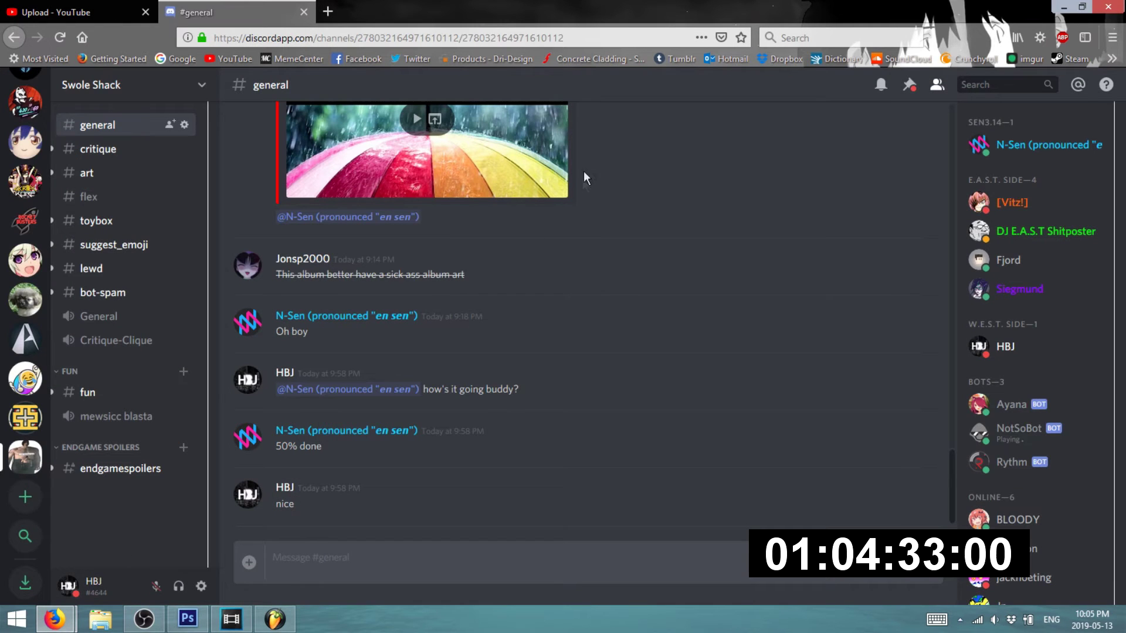
left_click(135, 10)
left_click(222, 9)
left_click(1066, 8)
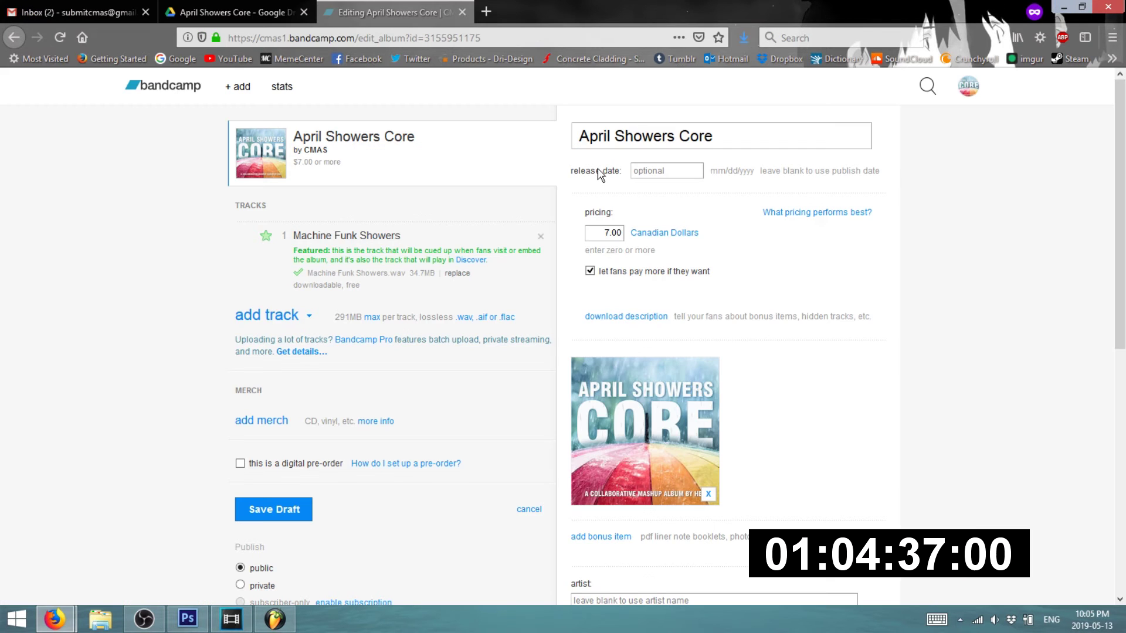
left_click(106, 12)
left_click(222, 9)
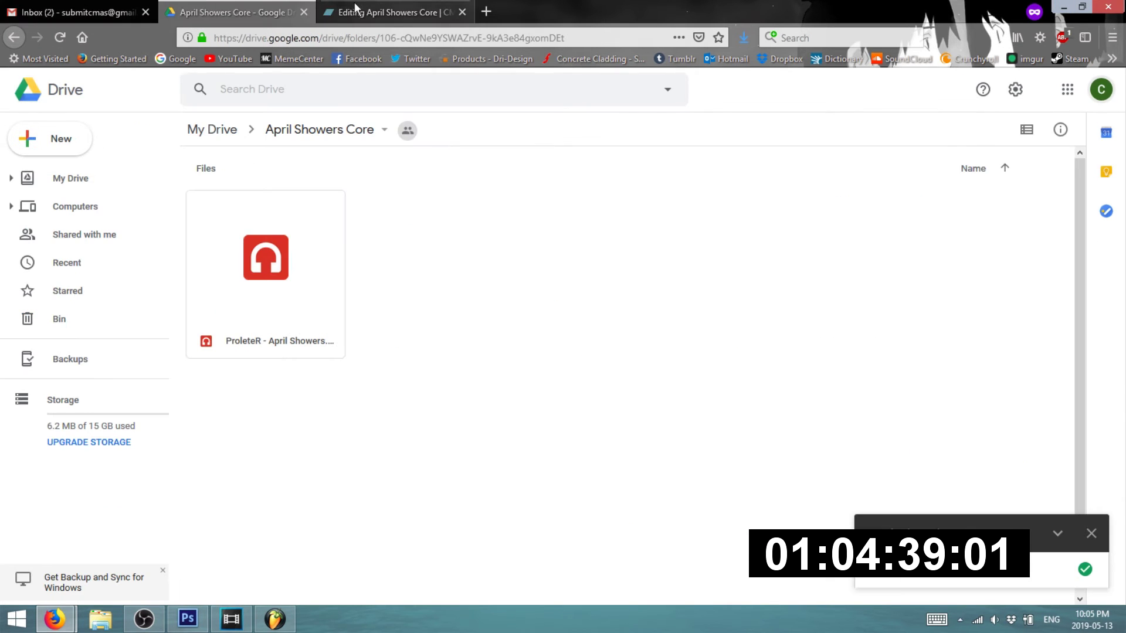
left_click(375, 8)
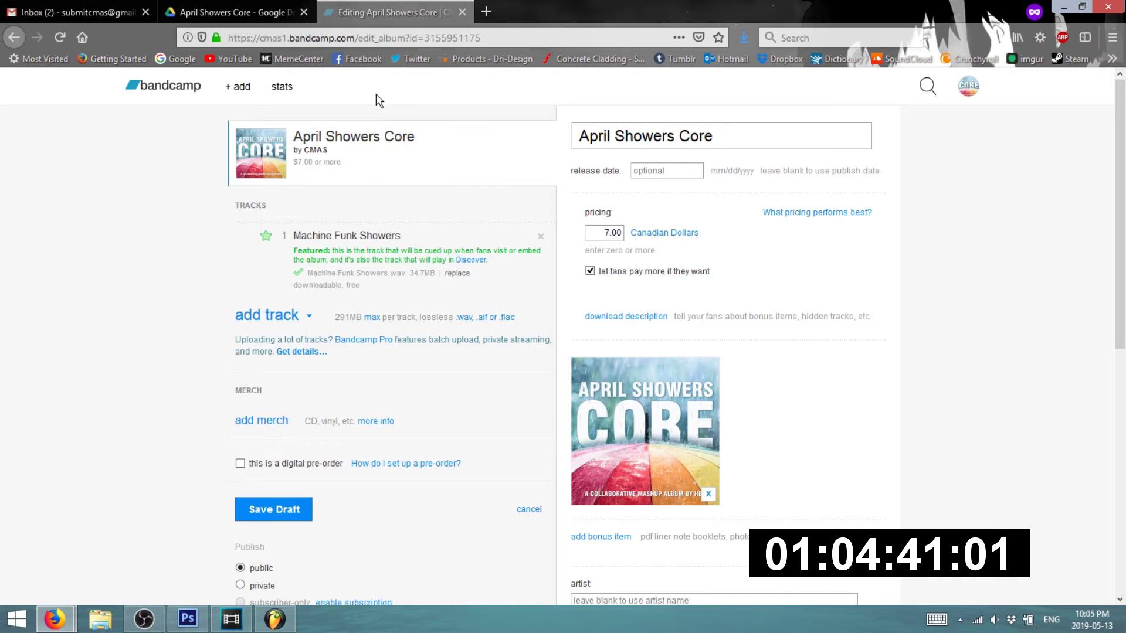
- Change the album price from 7.00 to 0 and uncheck 'let fans pay if they want'
left_click(594, 232)
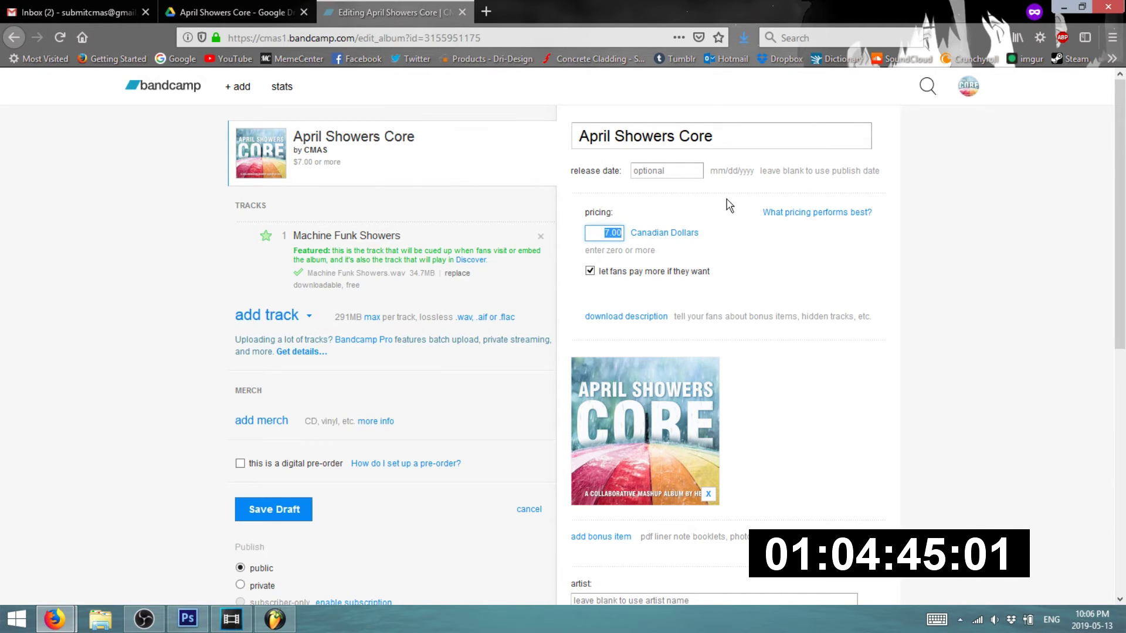
type("0")
left_click(598, 273)
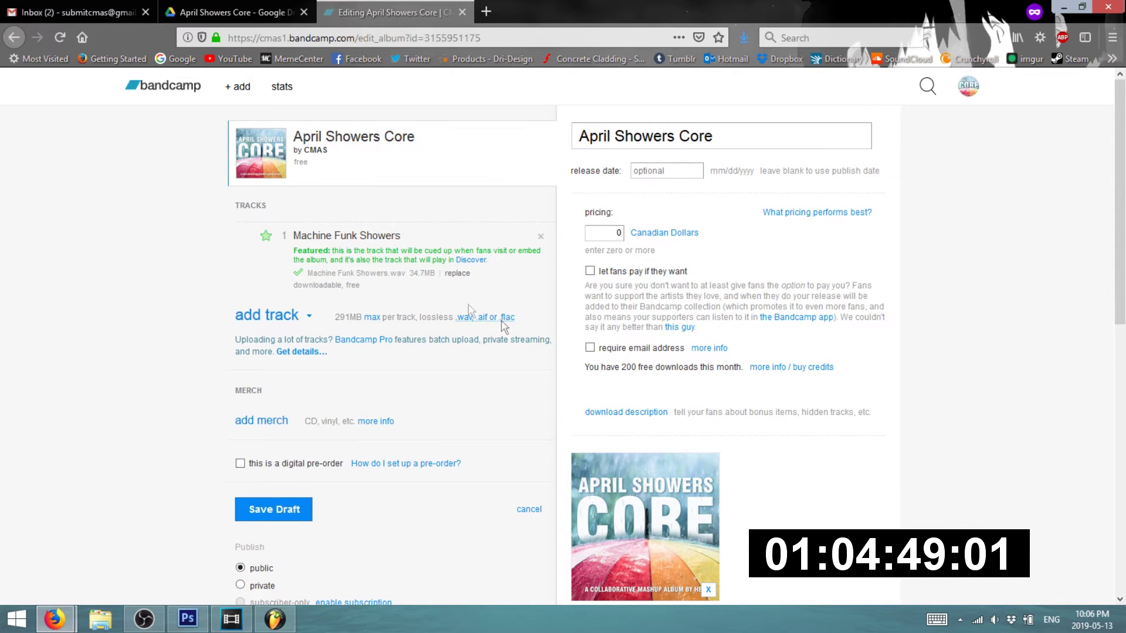
- Open the Machine Funk Showers track settings, leaving its credits and description empty
left_click(401, 264)
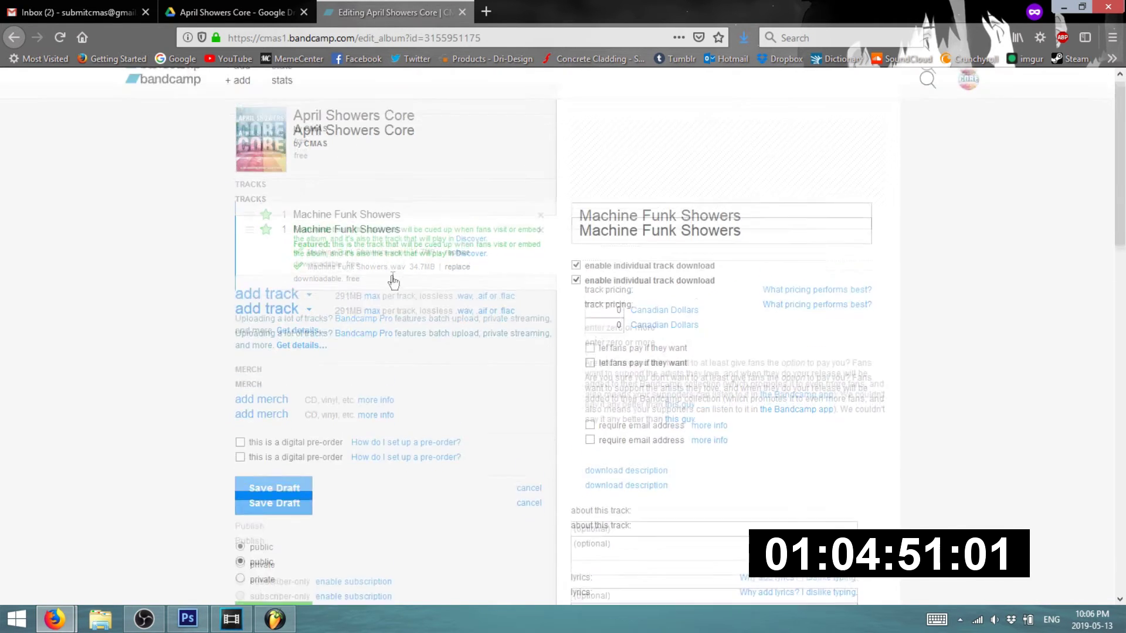
scroll(393, 283, "down", 3)
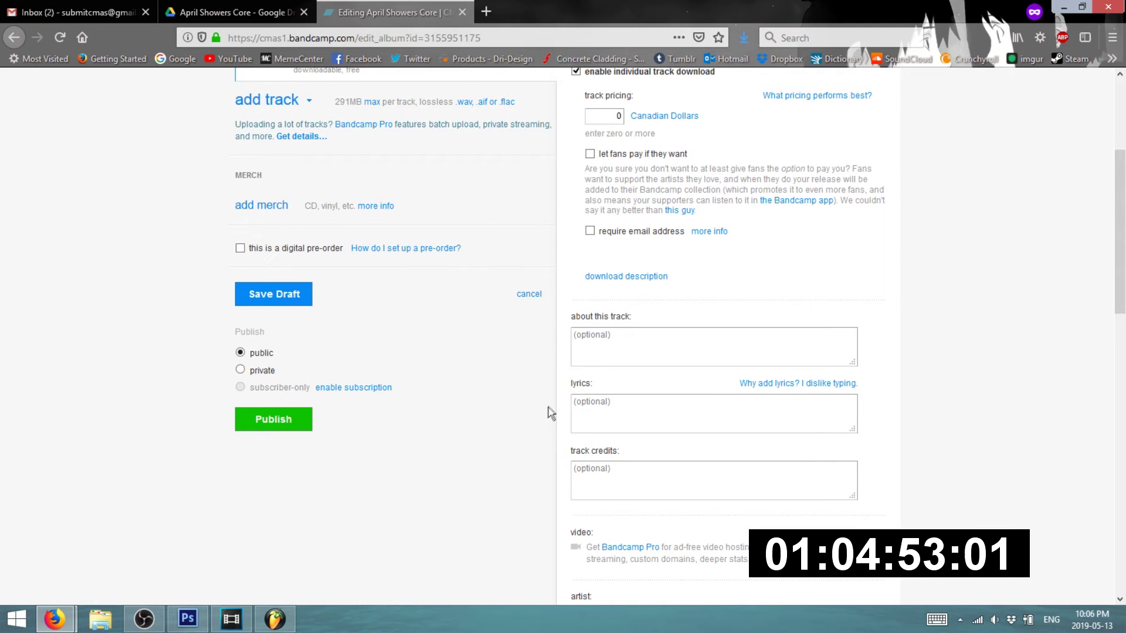
left_click(616, 469)
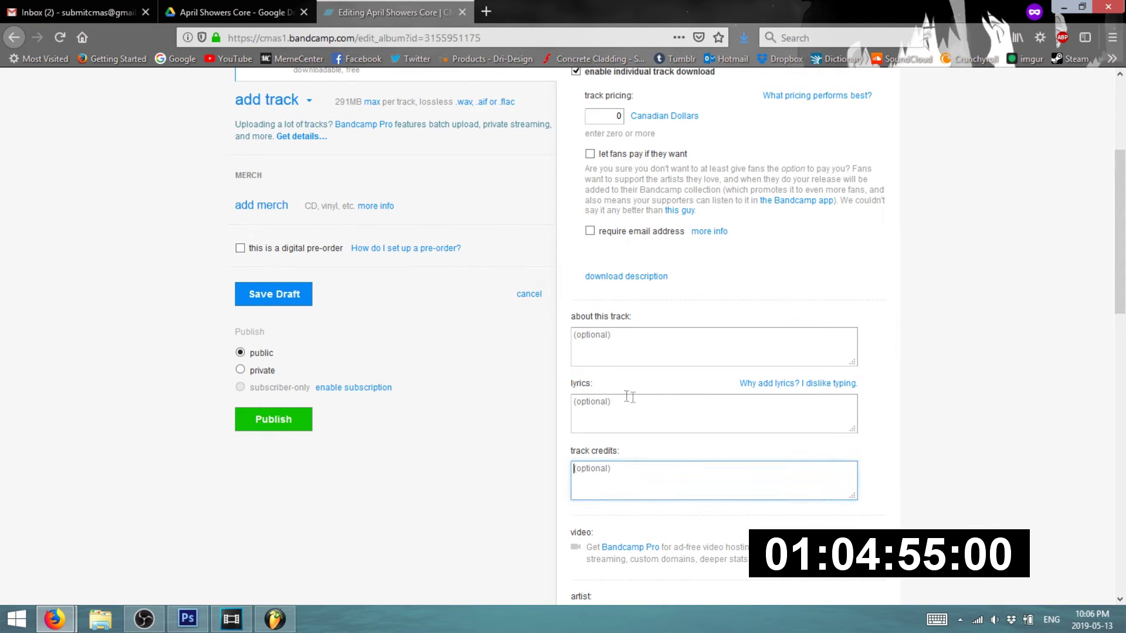
left_click(607, 353)
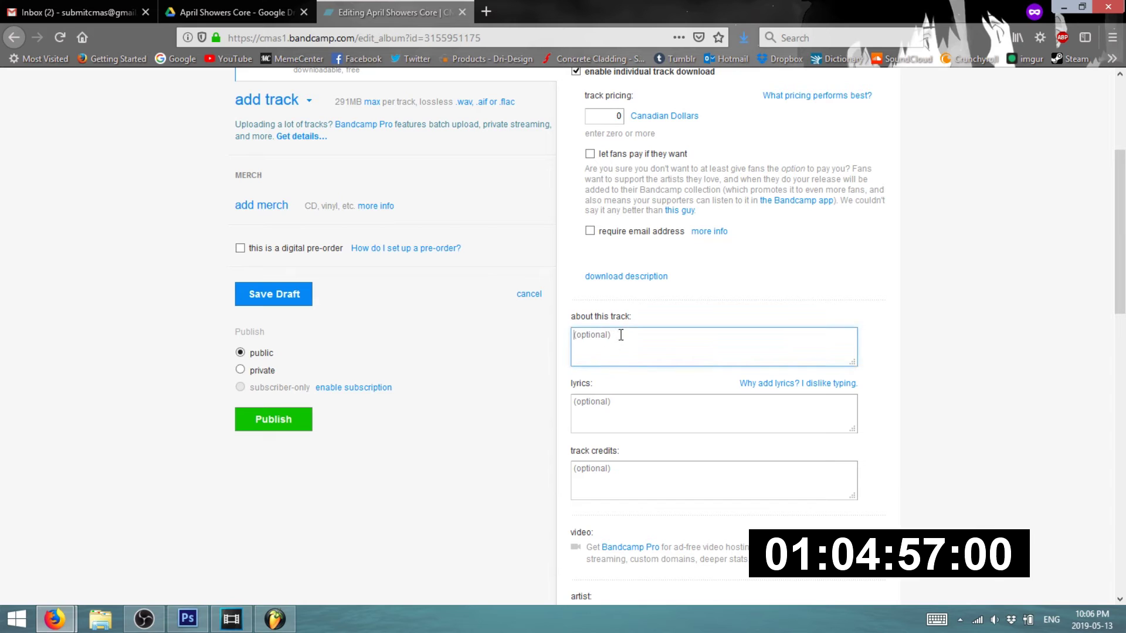
type("Pa")
key("BackSpace")
key("BackSpace")
left_click(923, 234)
scroll(934, 317, "up", 4)
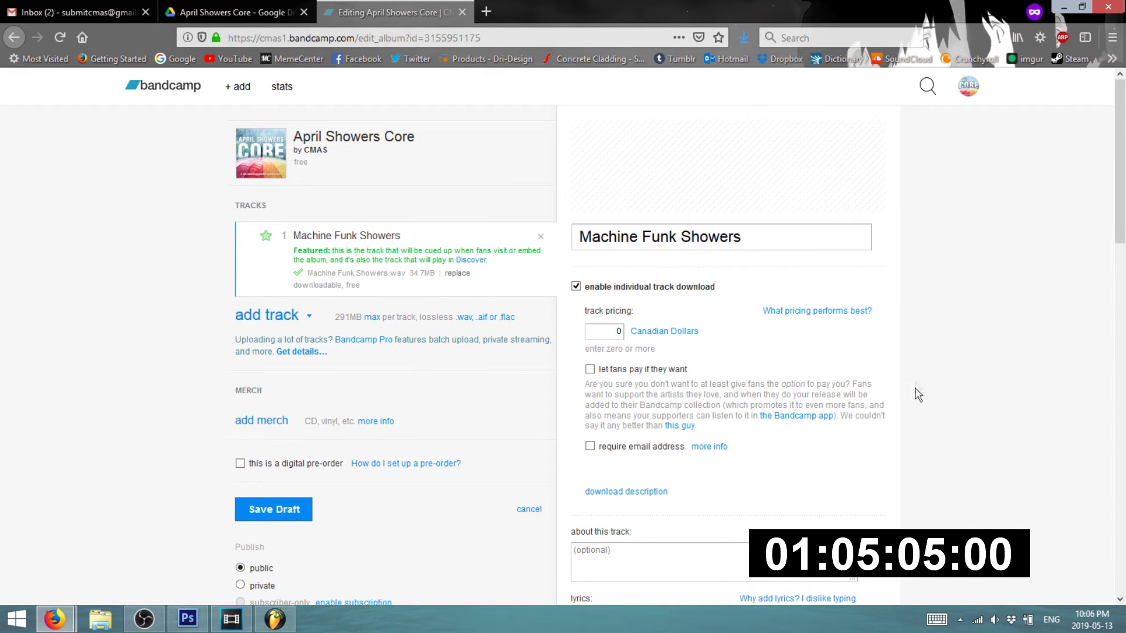
scroll(920, 401, "down", 2)
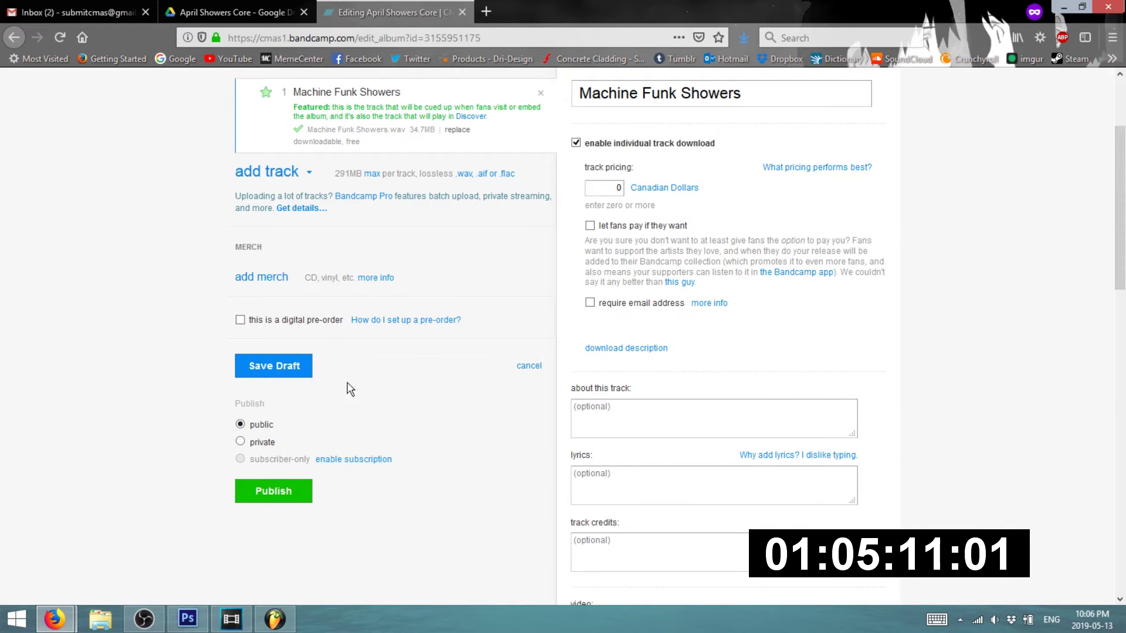
scroll(328, 460, "up", 2)
scroll(327, 460, "up", 2)
- Save the album as a draft, view the free-download draft page, then reopen the edit form
left_click(284, 515)
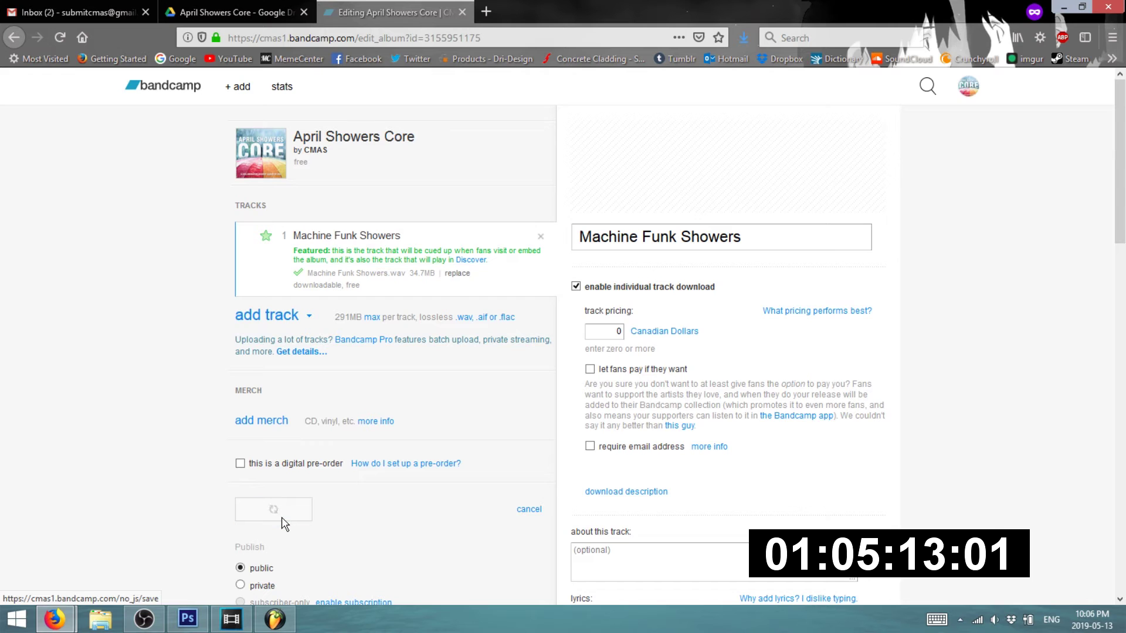
left_click(334, 512)
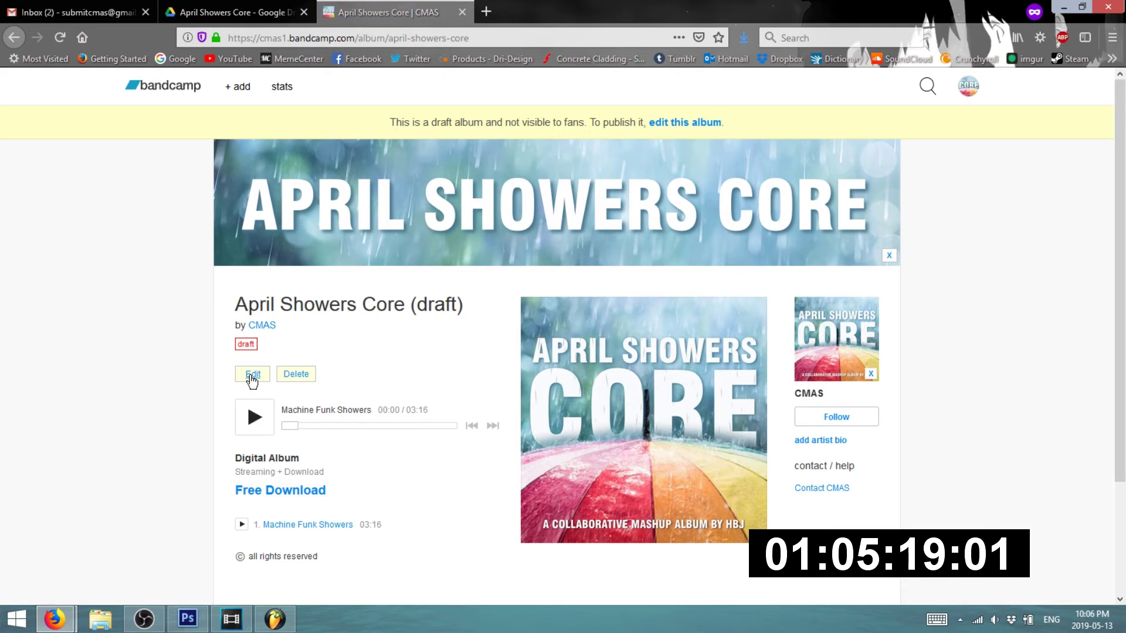
left_click(252, 379)
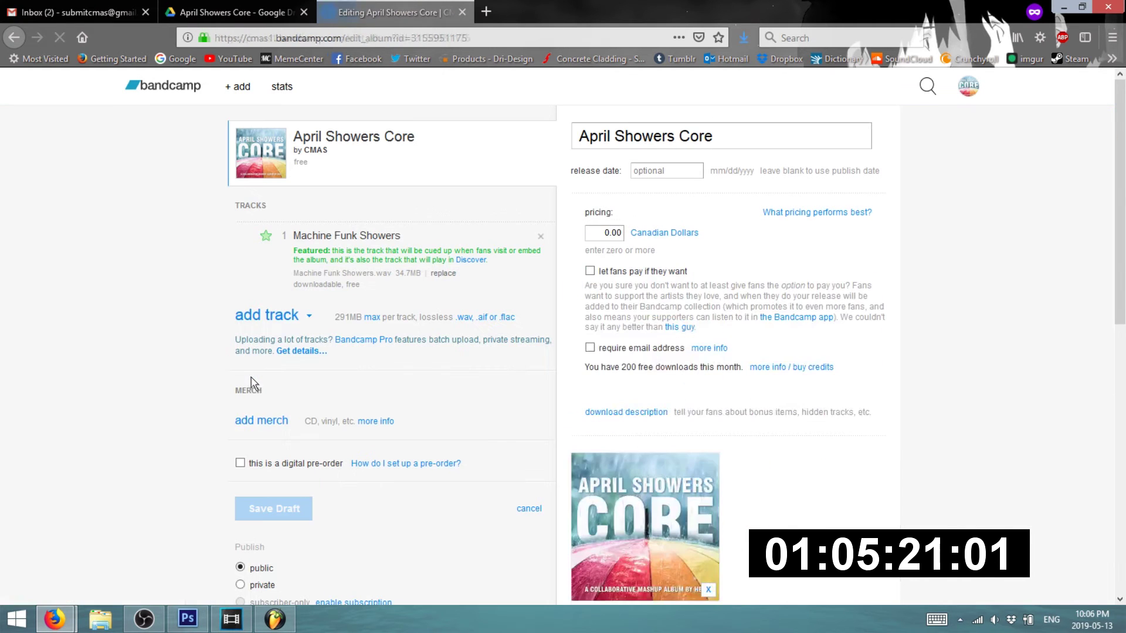
scroll(451, 386, "down", 5)
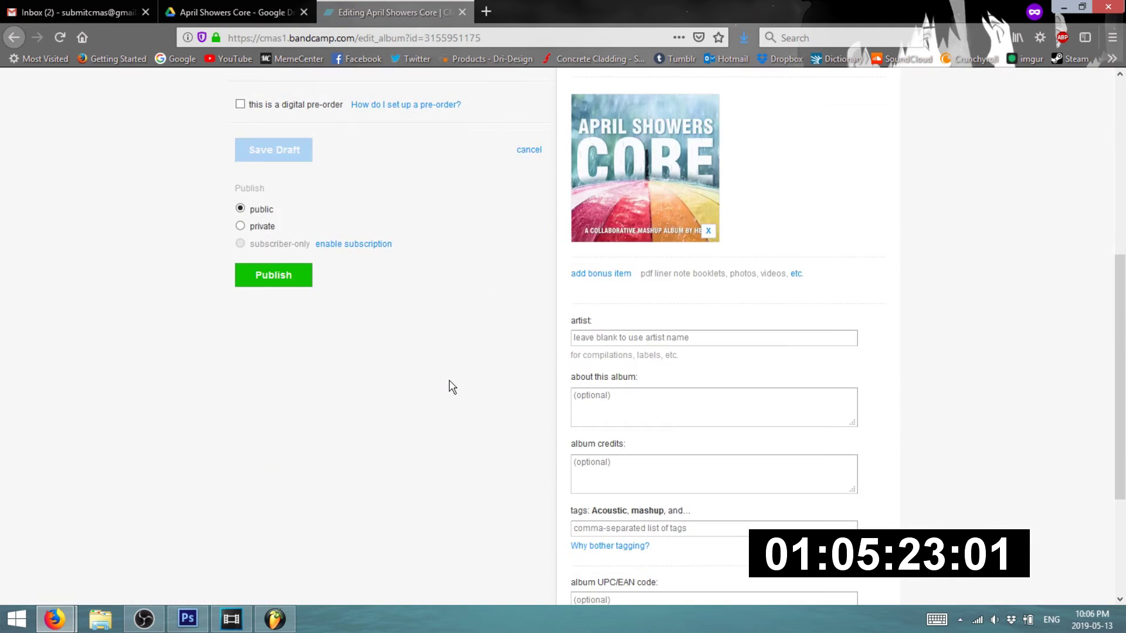
scroll(446, 385, "up", 5)
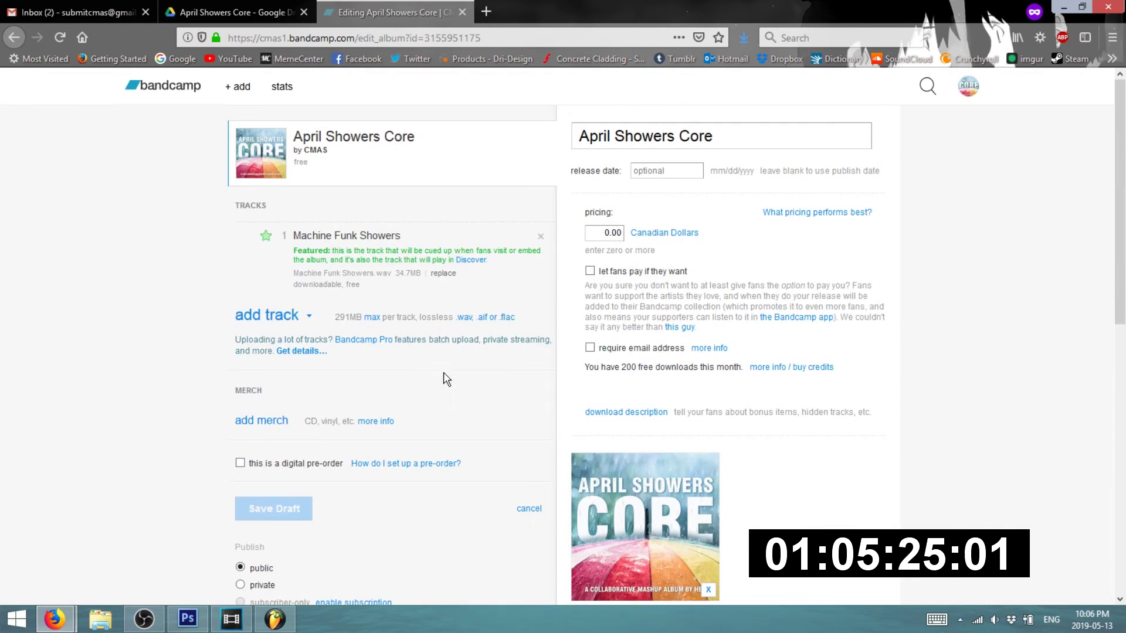
- Preview the MACHINE FUNK title cards and fade out the last track-2 clip over one second
left_click(232, 620)
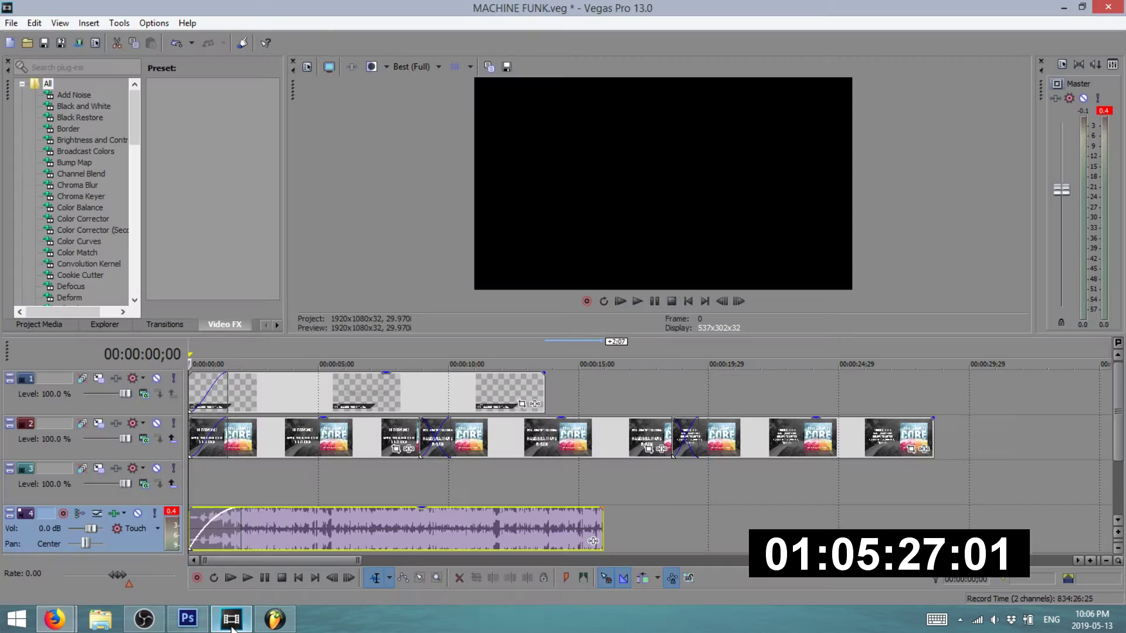
left_click(240, 347)
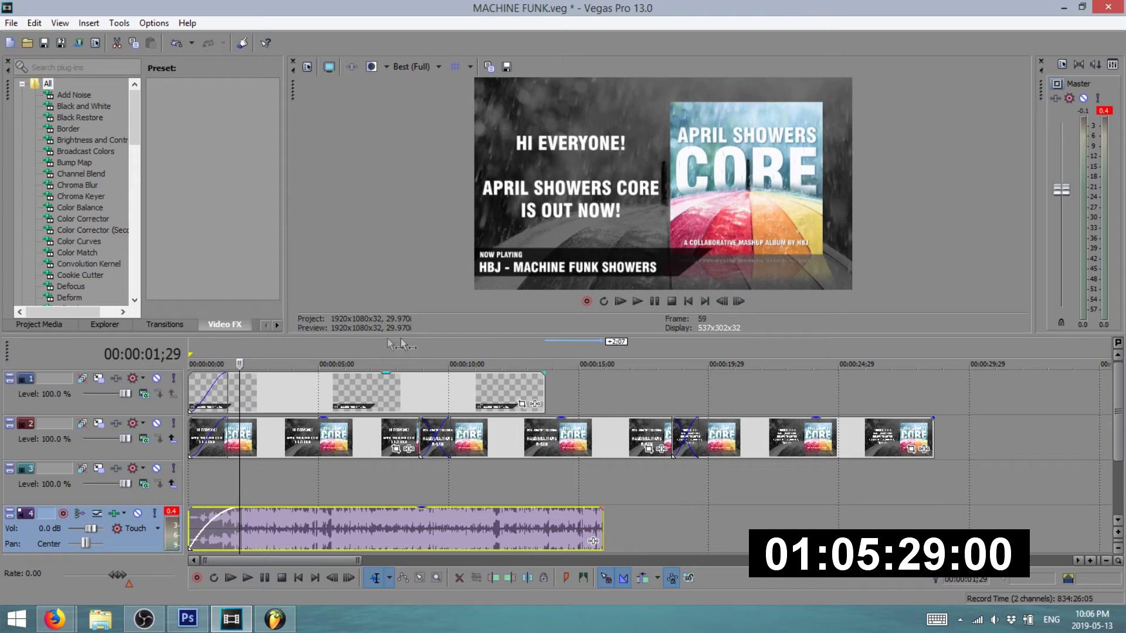
left_click(488, 350)
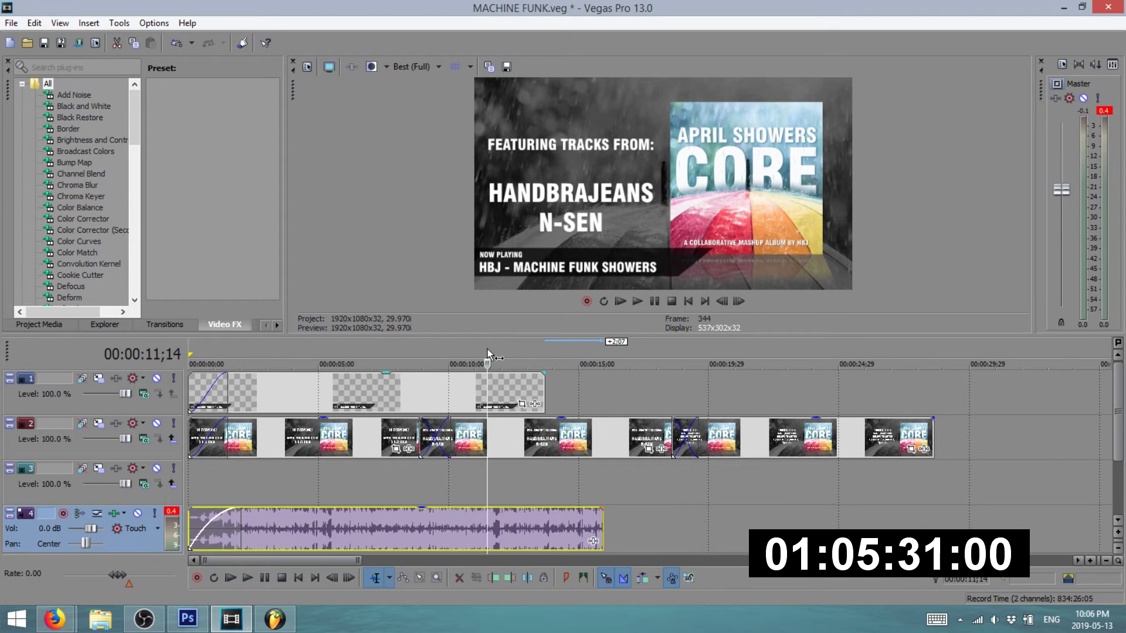
left_click(724, 355)
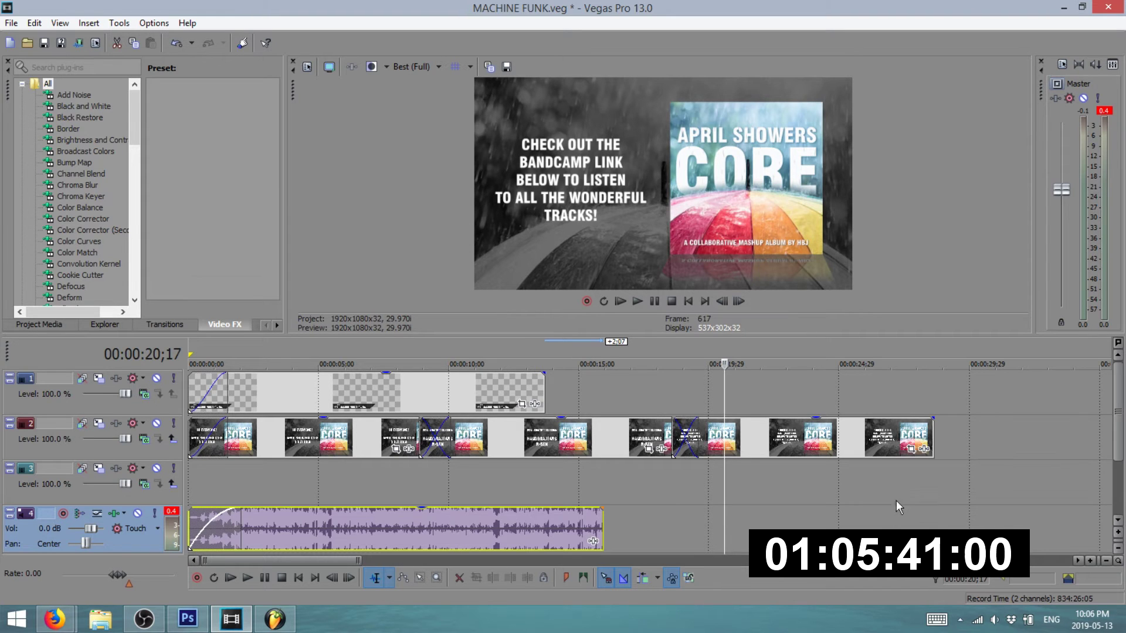
left_click_drag(934, 419, 908, 442)
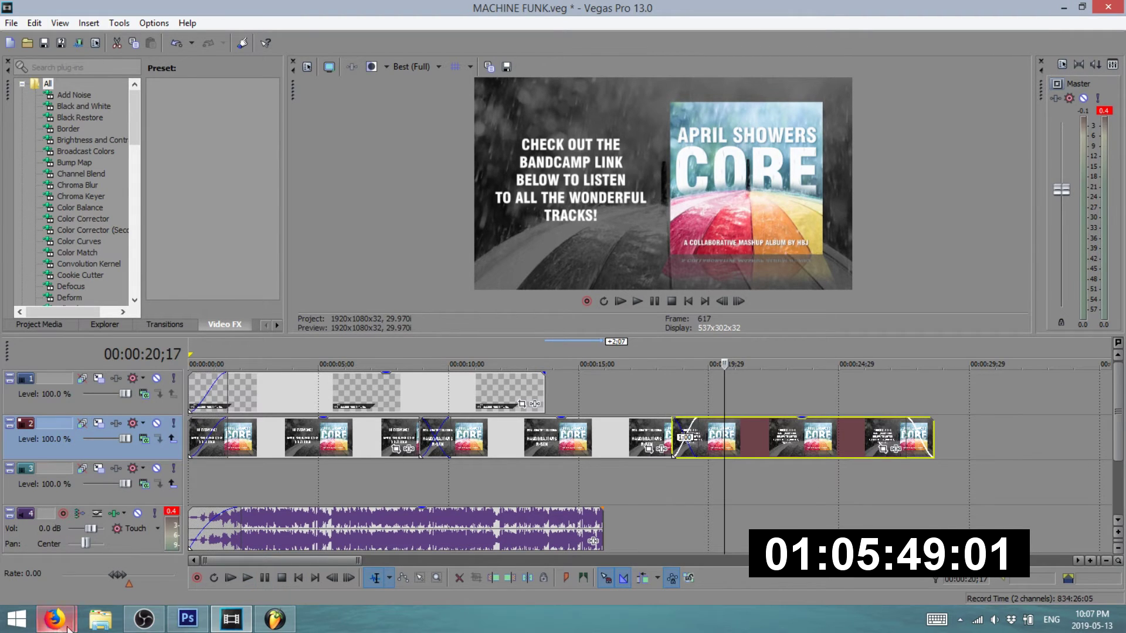
left_click(80, 554)
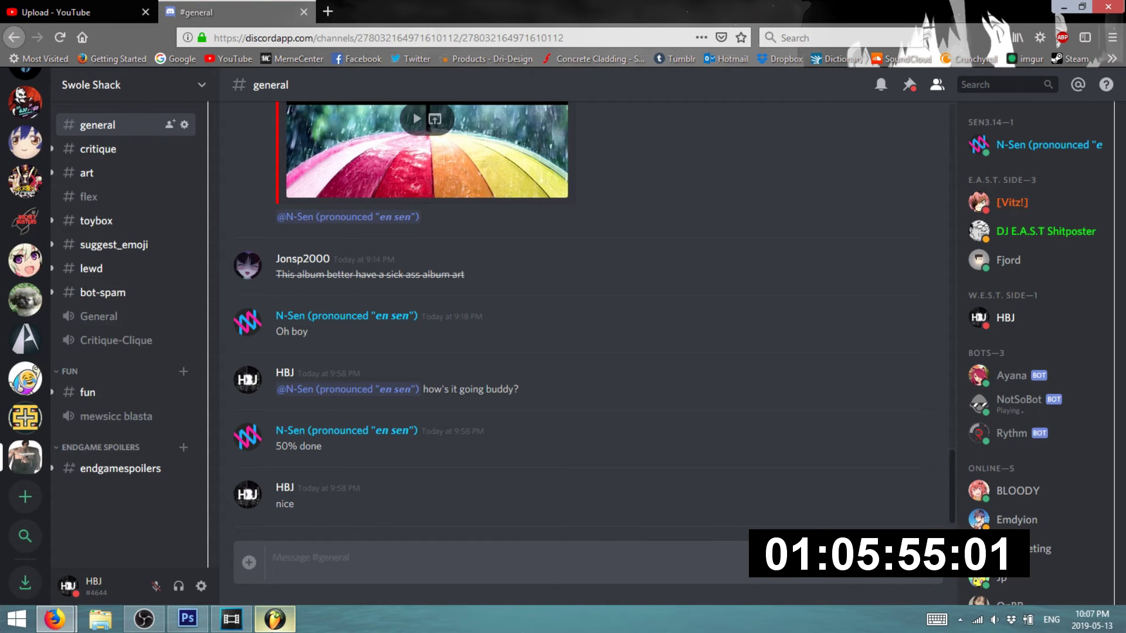
mouse_move(274, 618)
type("@n-se")
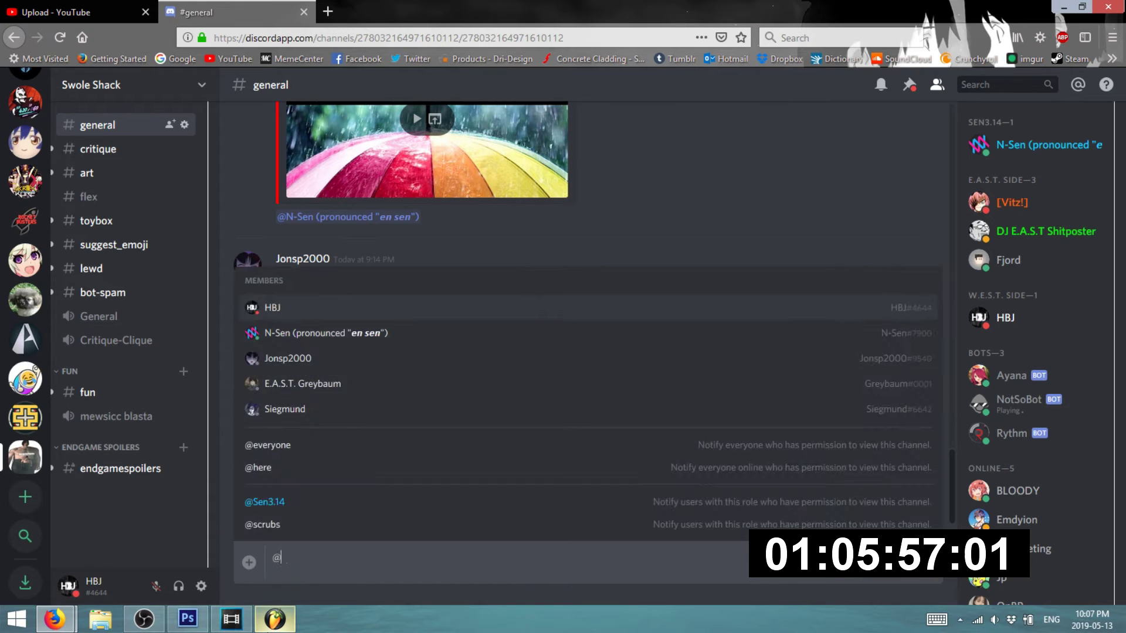
key("ctrl+a")
type("nice")
key("Return")
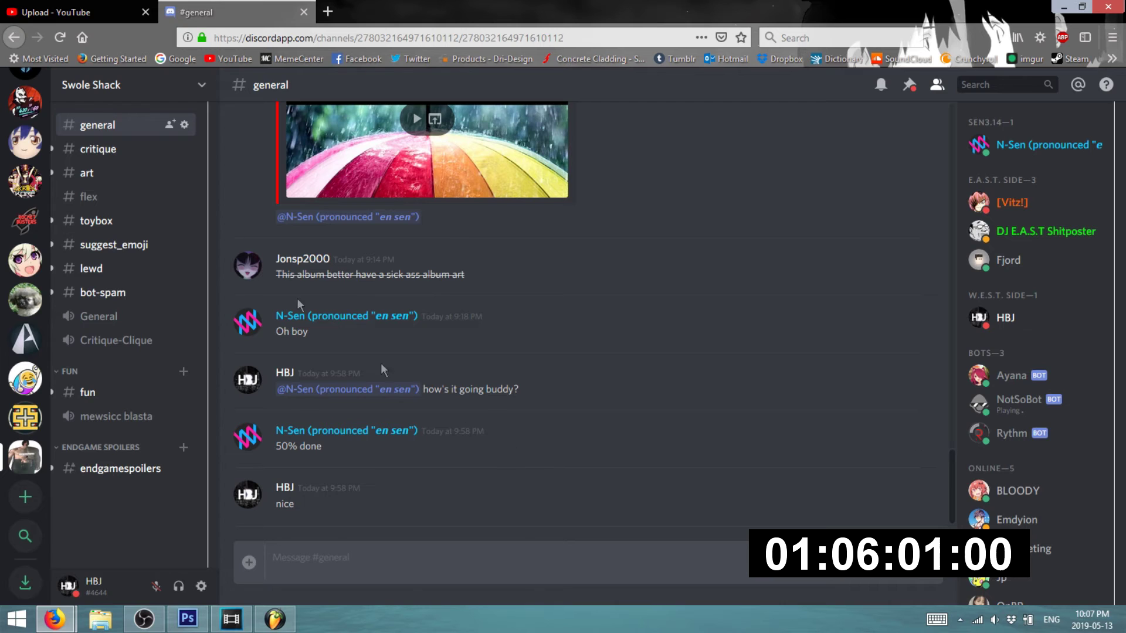
left_click(132, 13)
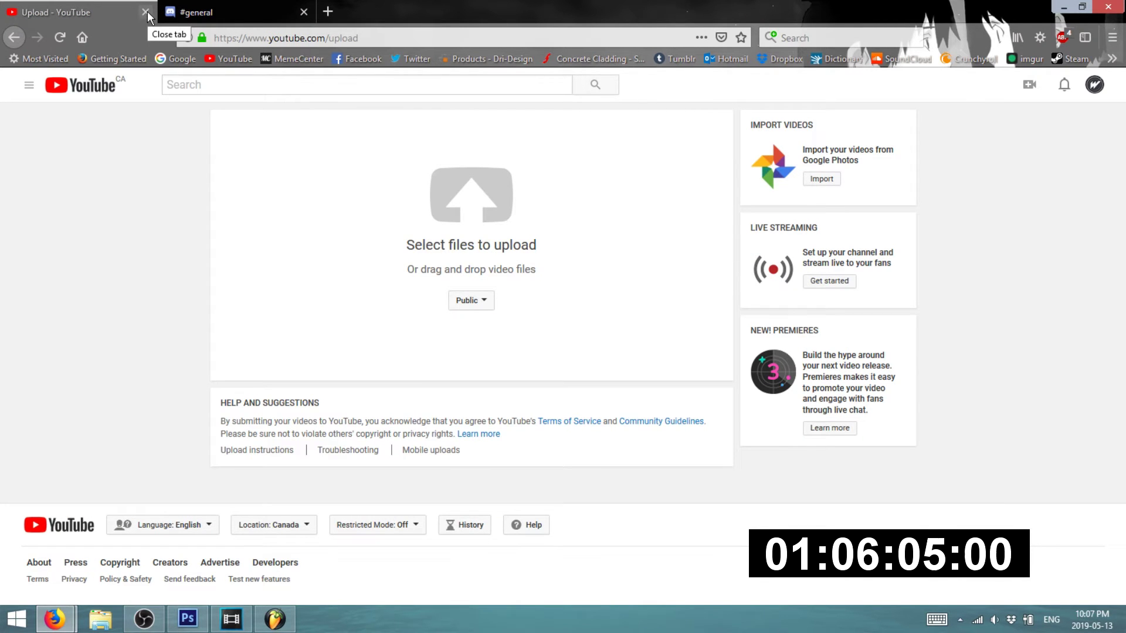
left_click(1059, 7)
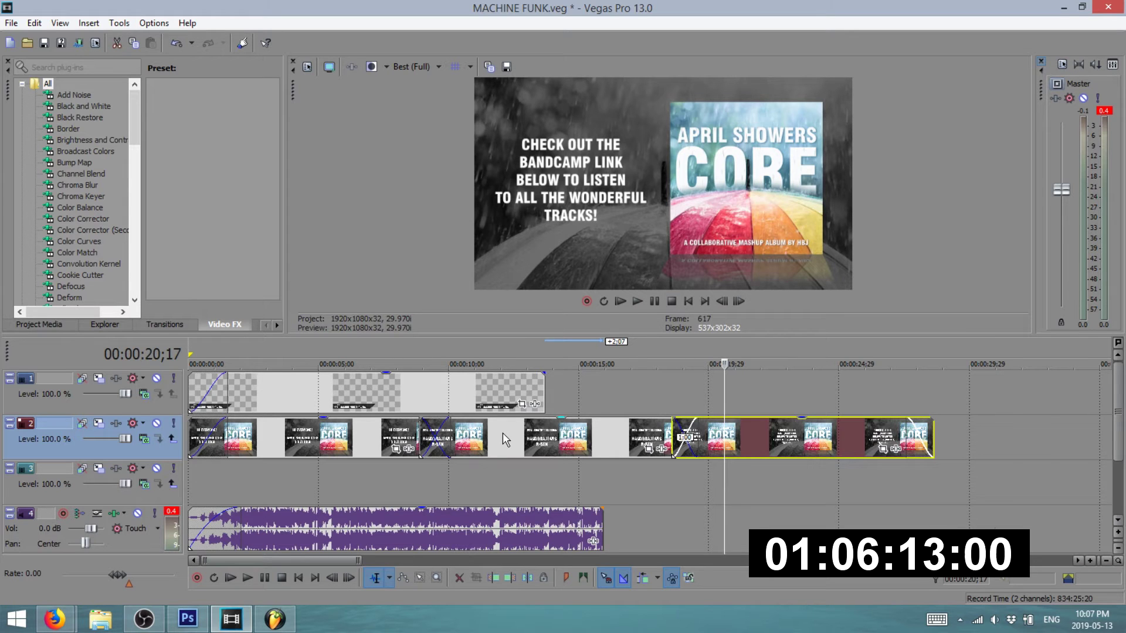
- Show all clips in the April Showers mashup playlist and set playback to start near bar 13
left_click(274, 618)
scroll(498, 343, "down", 5)
scroll(539, 338, "up", 5)
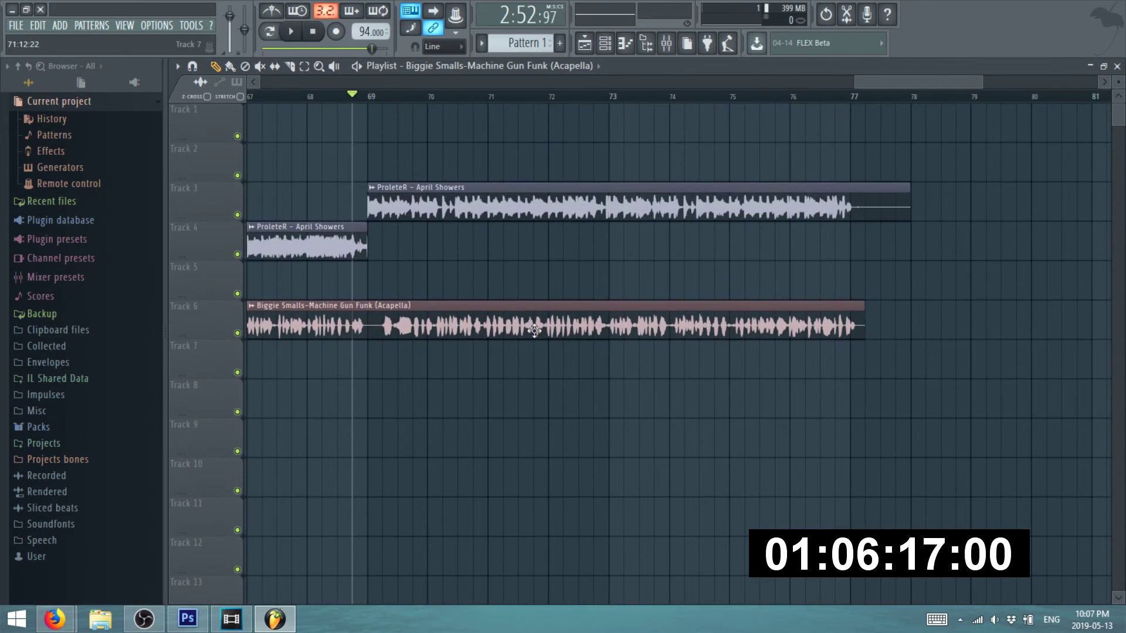
scroll(528, 296, "down", 8)
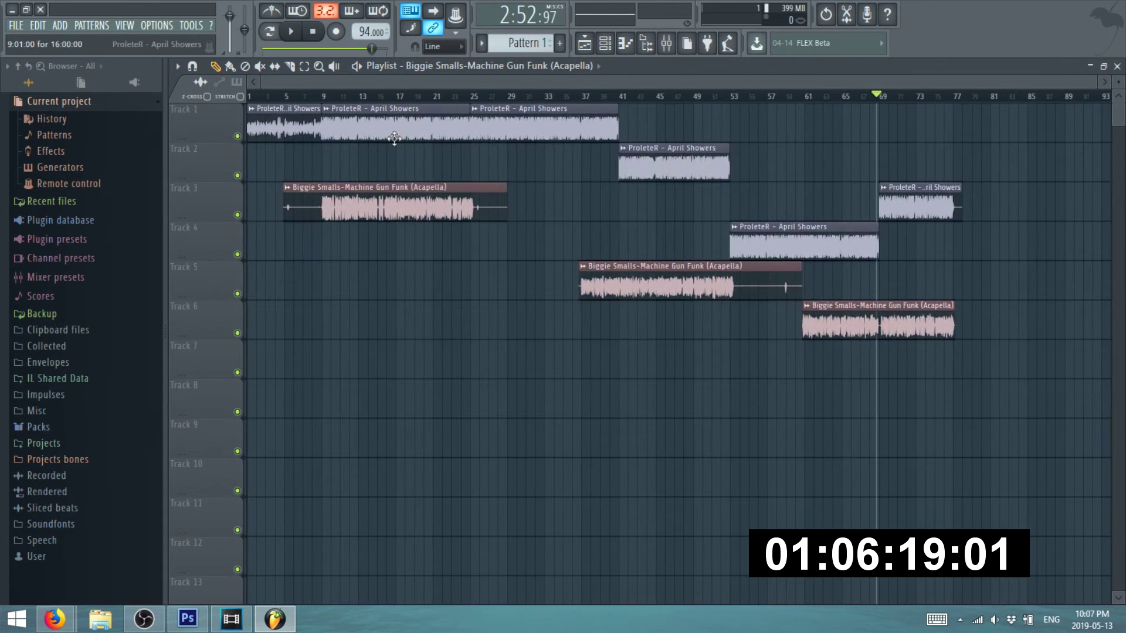
left_click(360, 97)
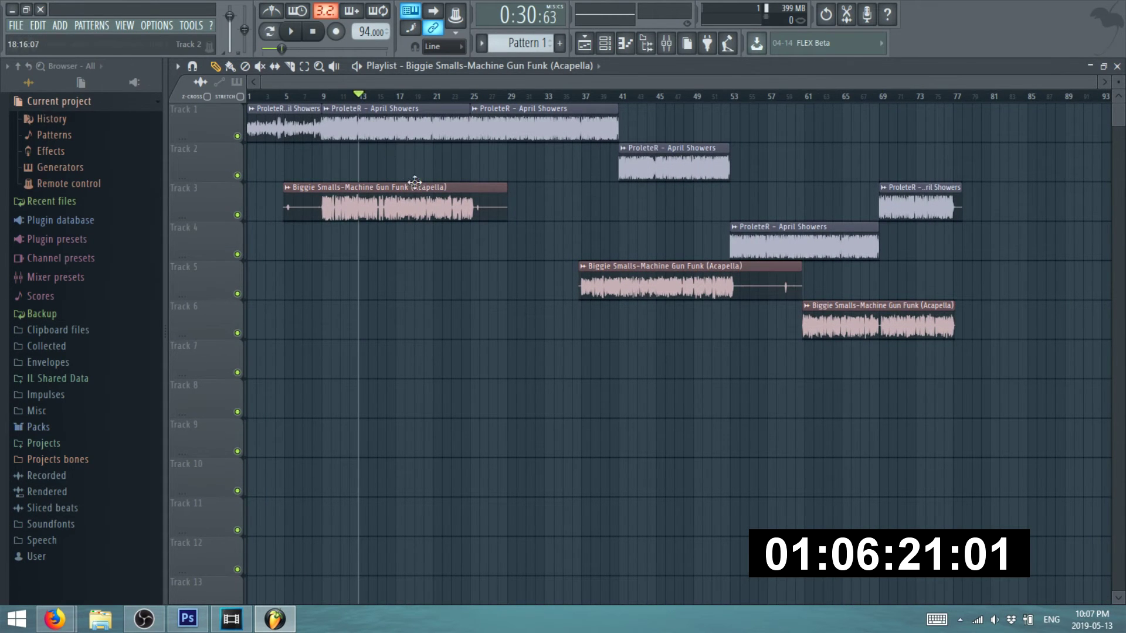
scroll(498, 244, "up", 4)
scroll(572, 265, "up", 10)
scroll(573, 265, "down", 14)
left_click(55, 619)
- Bring the Bandcamp browser window forward and flip between the Gmail inbox and April Showers Core Drive folder
left_click(82, 537)
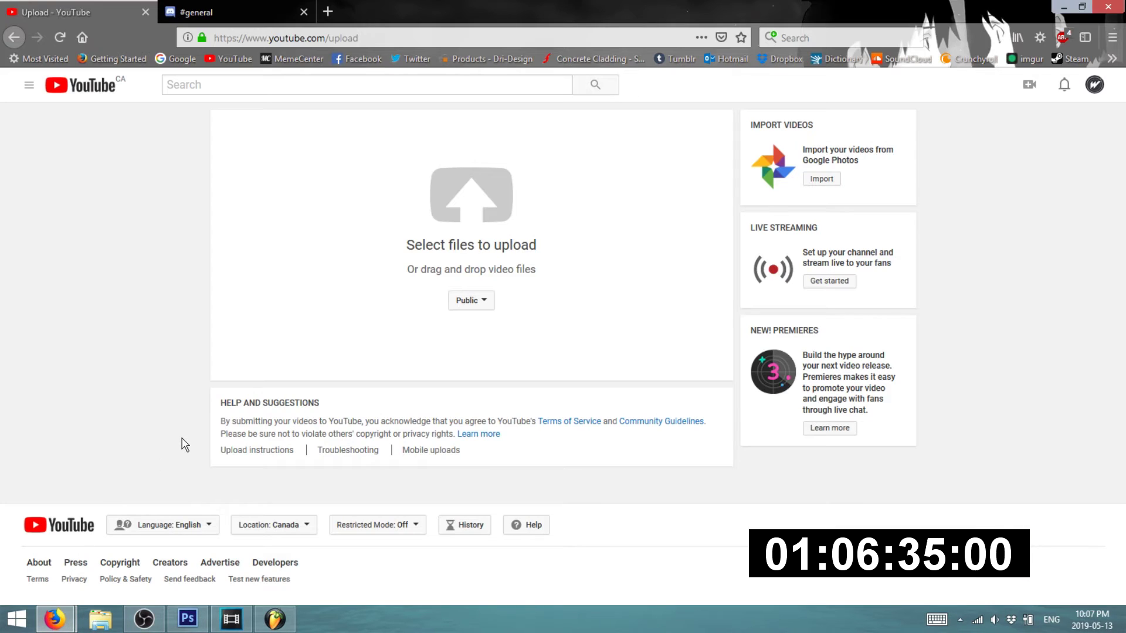
mouse_move(55, 620)
left_click(240, 531)
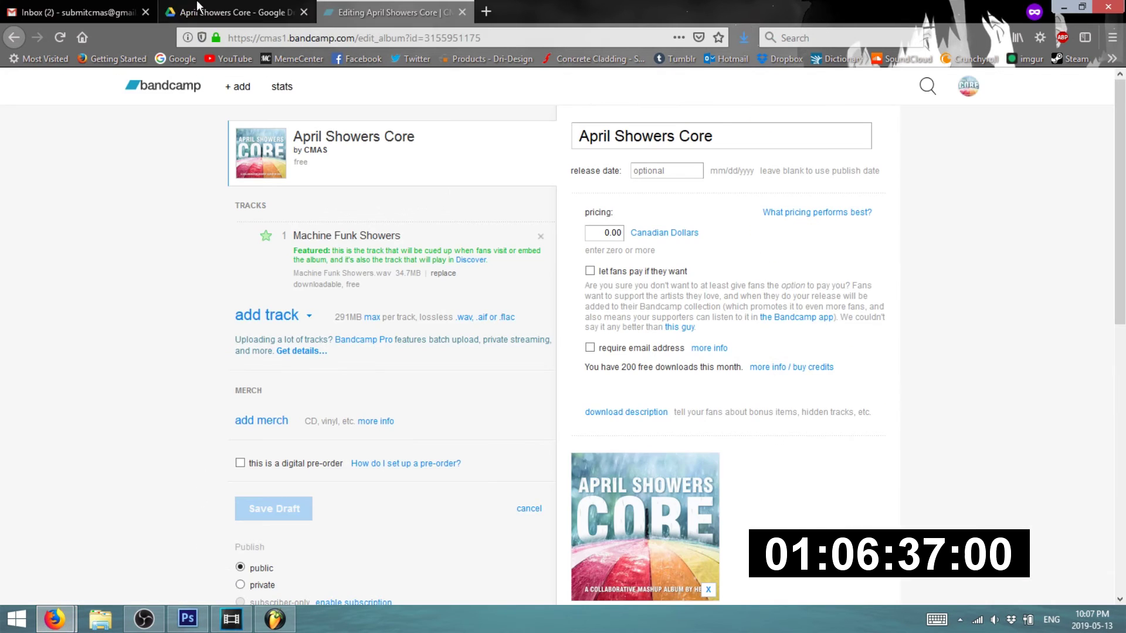
left_click(97, 7)
left_click(194, 11)
left_click(136, 7)
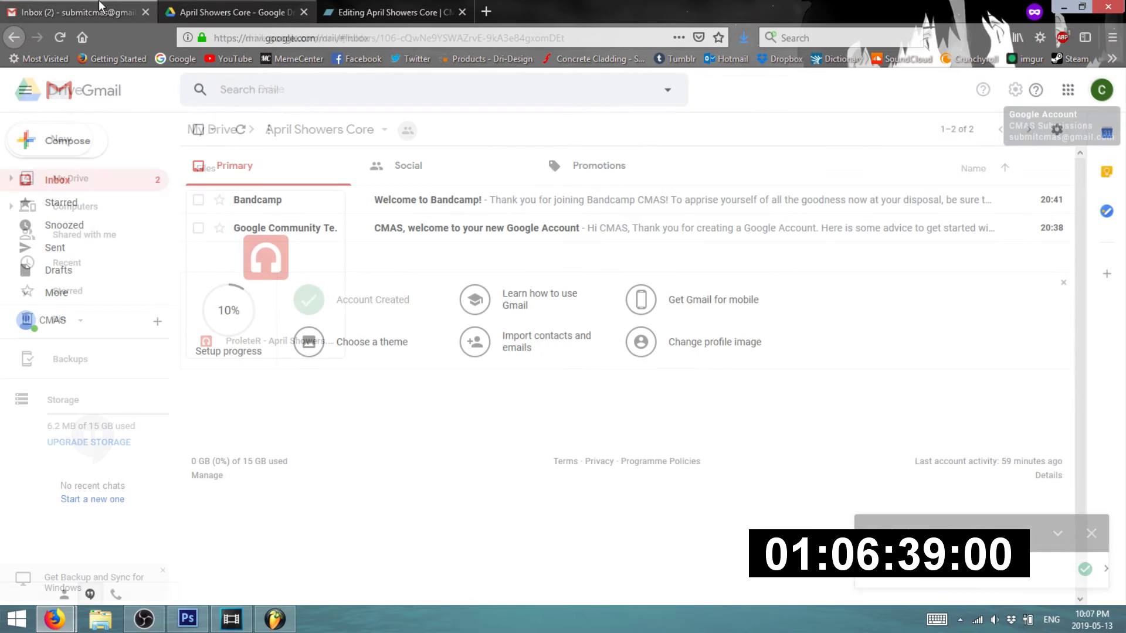
left_click(193, 9)
left_click(85, 10)
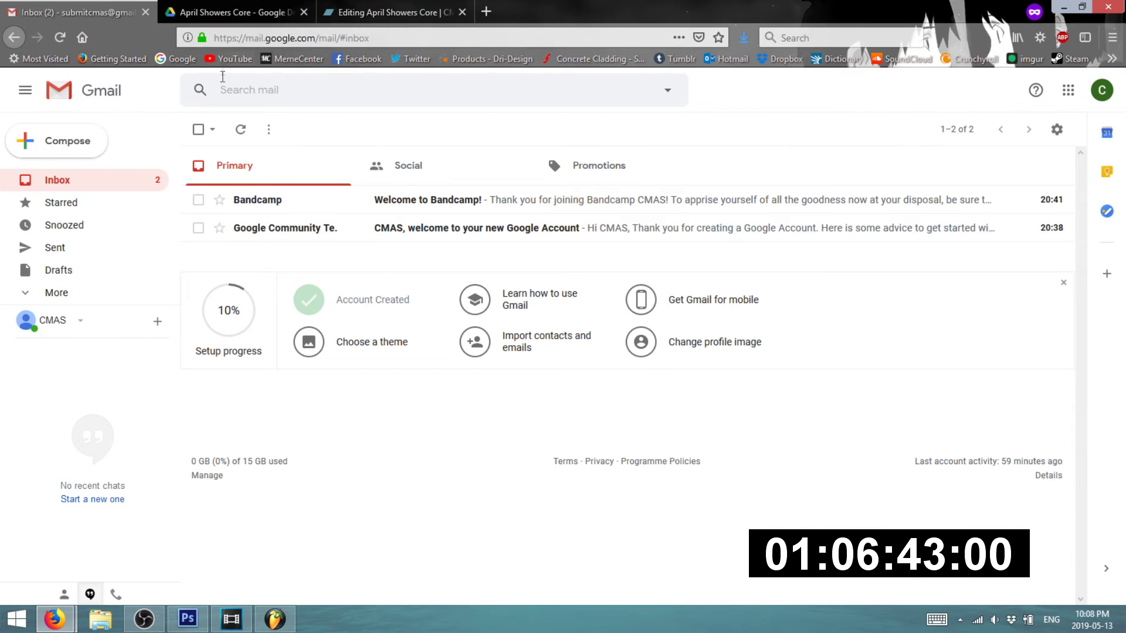
- Lower the screen brightness and minimize Vegas Pro and OBS to reveal the Gmail inbox
key("XF86MonBrightnessDown")
key("XF86MonBrightnessDown")
key("XF86MonBrightnessDown")
key("XF86MonBrightnessDown")
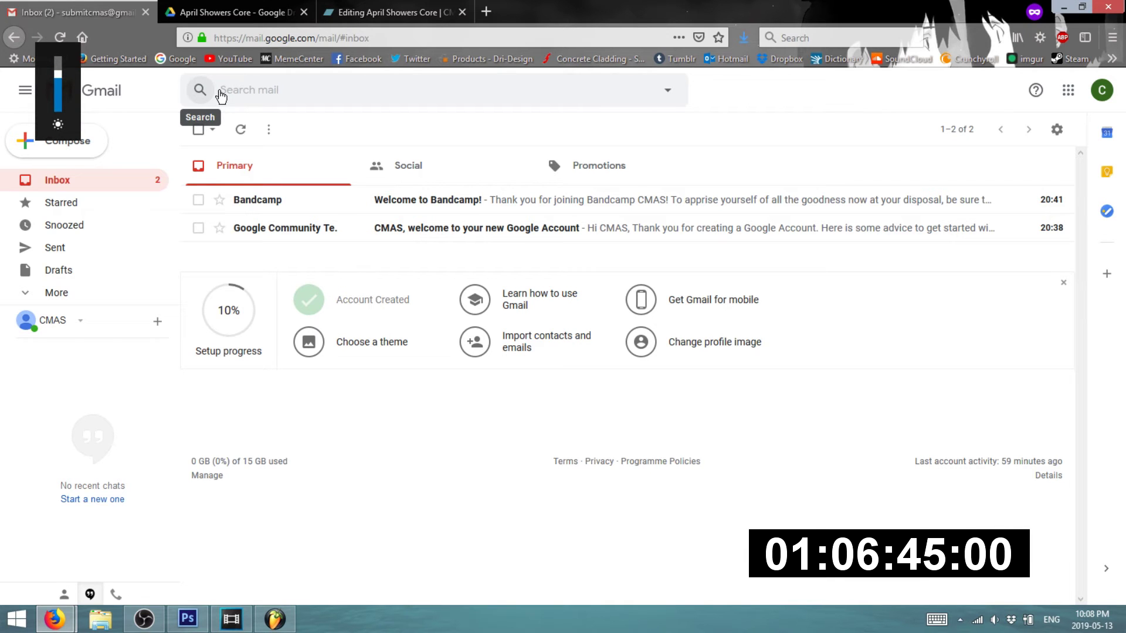
left_click(233, 620)
left_click(232, 620)
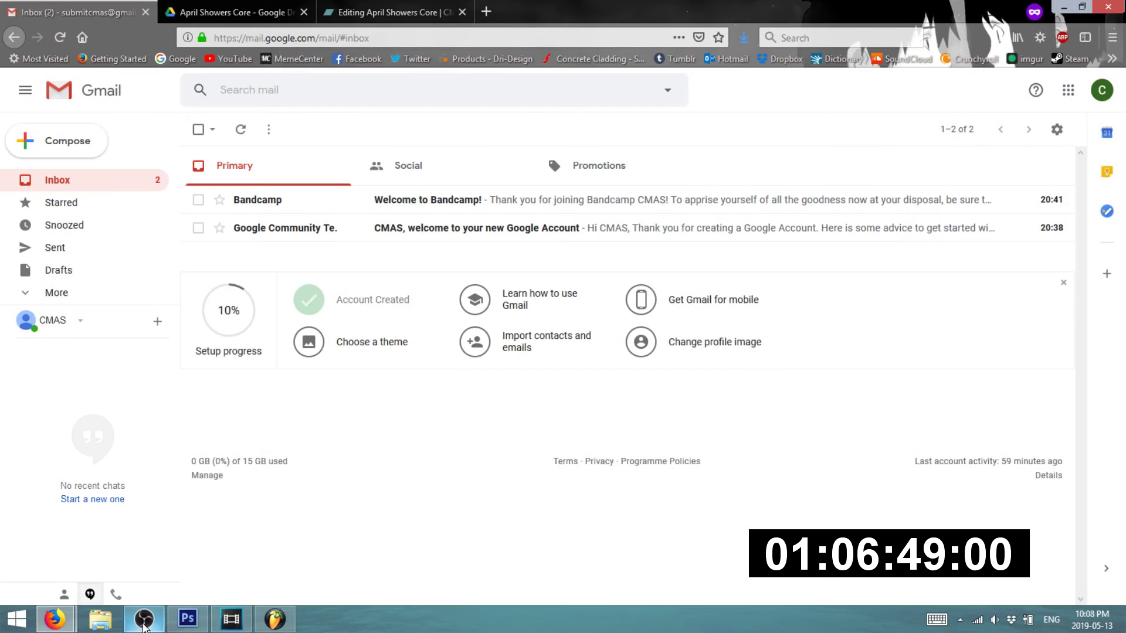
left_click(142, 622)
left_click(141, 623)
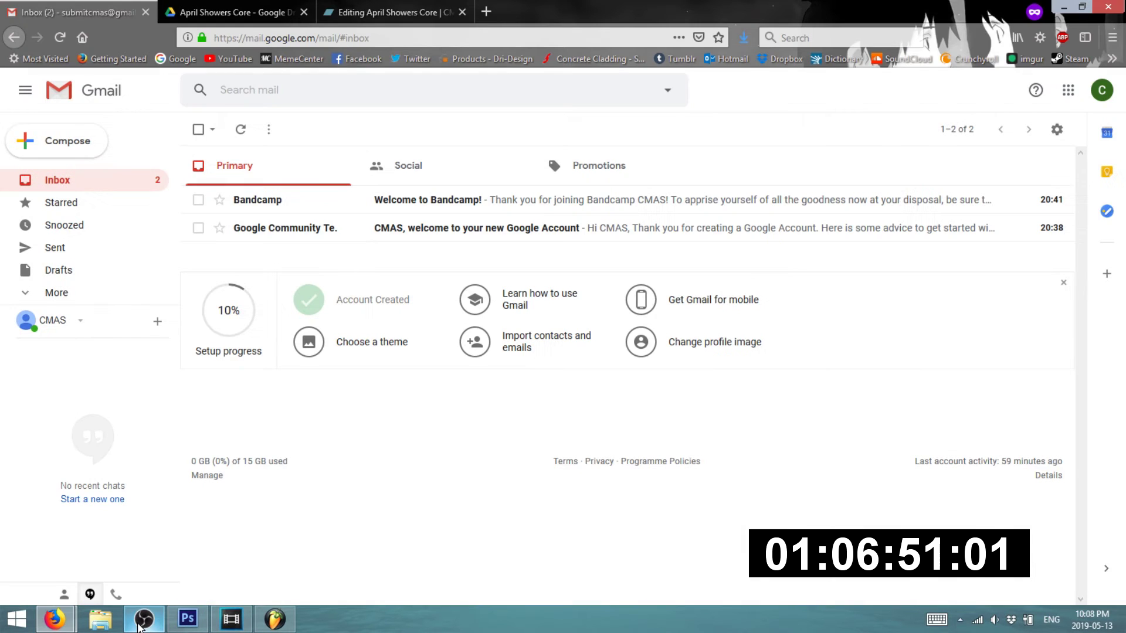
mouse_move(65, 618)
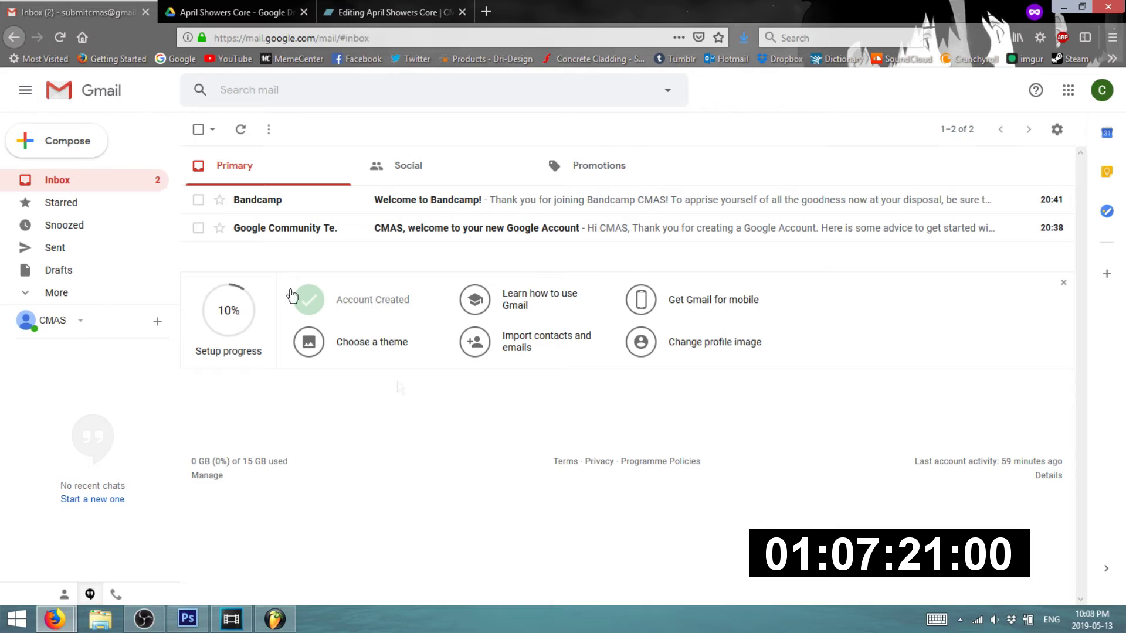
left_click(54, 619)
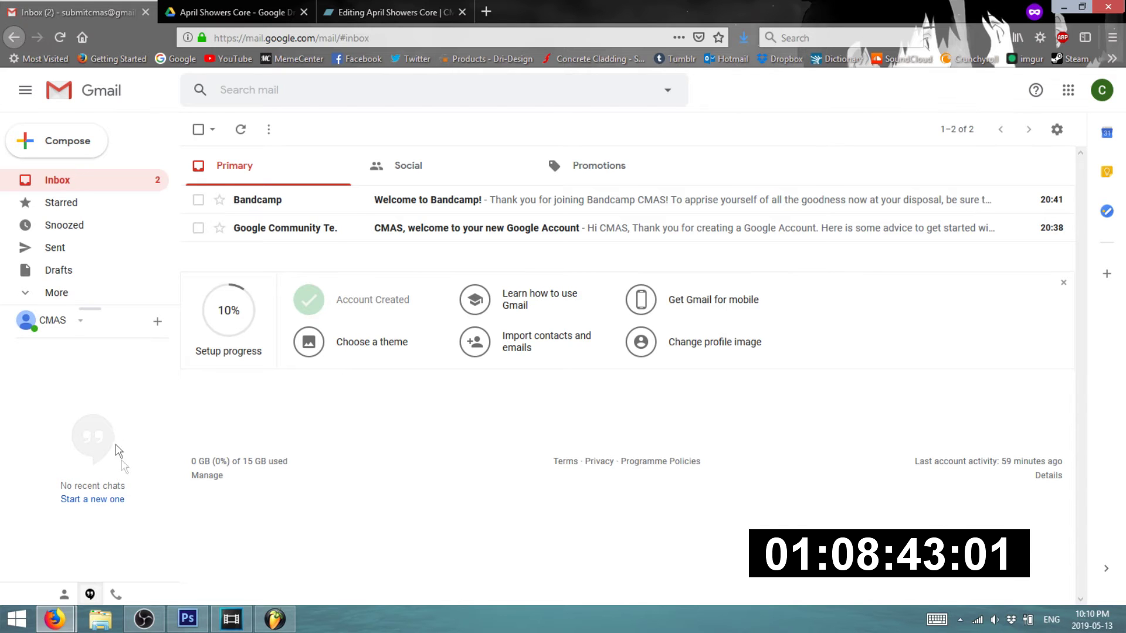
mouse_move(55, 619)
left_click(88, 528)
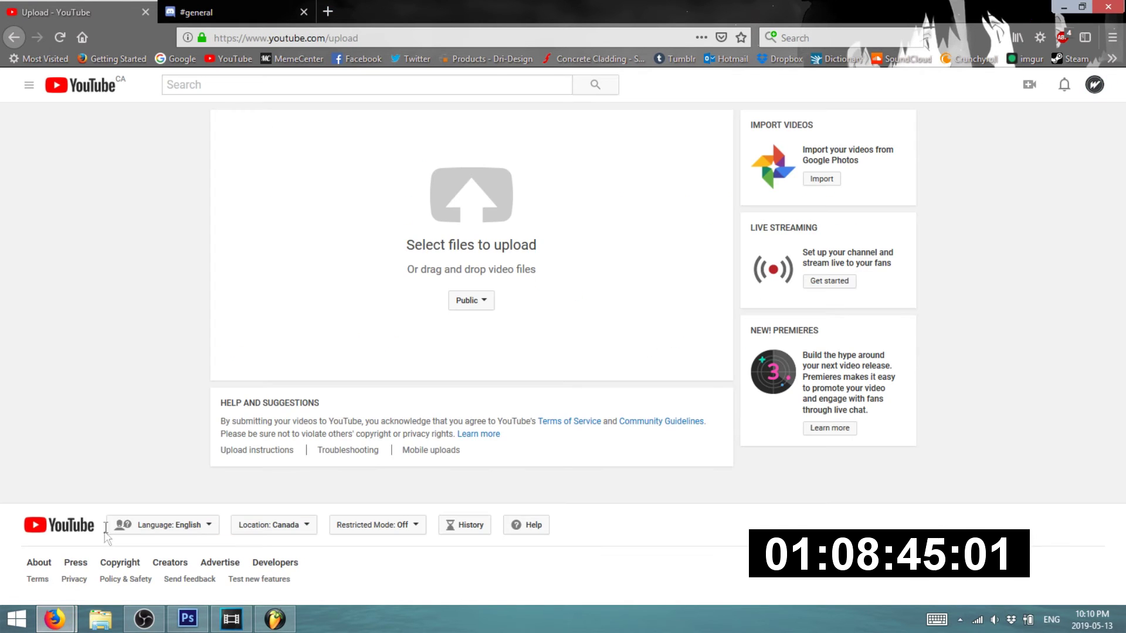
left_click(231, 535)
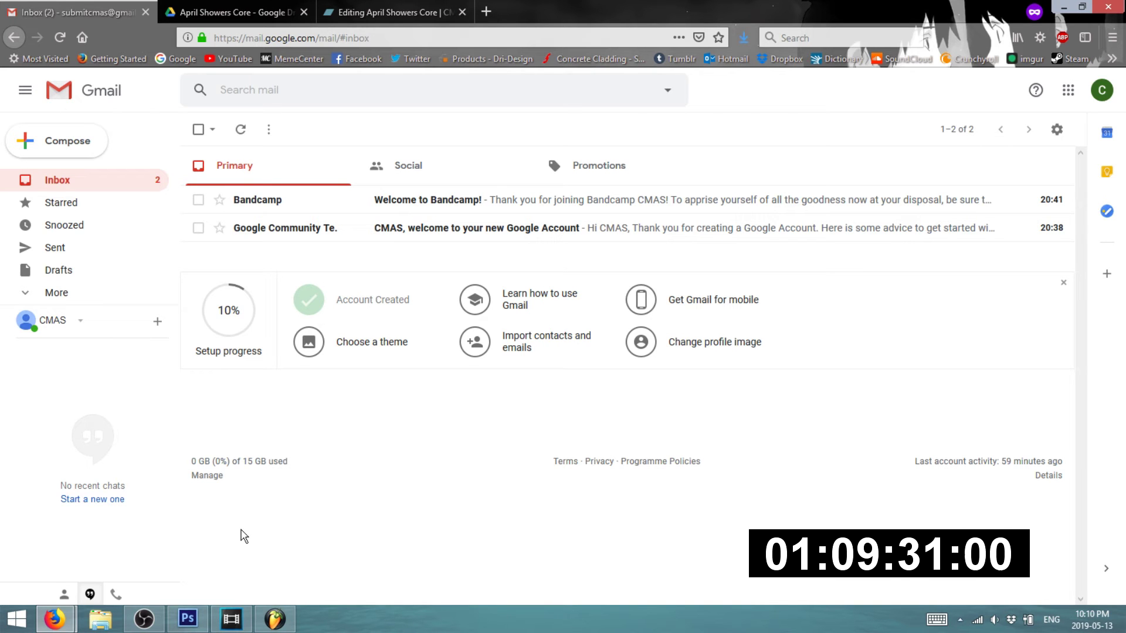
mouse_move(55, 619)
left_click(89, 553)
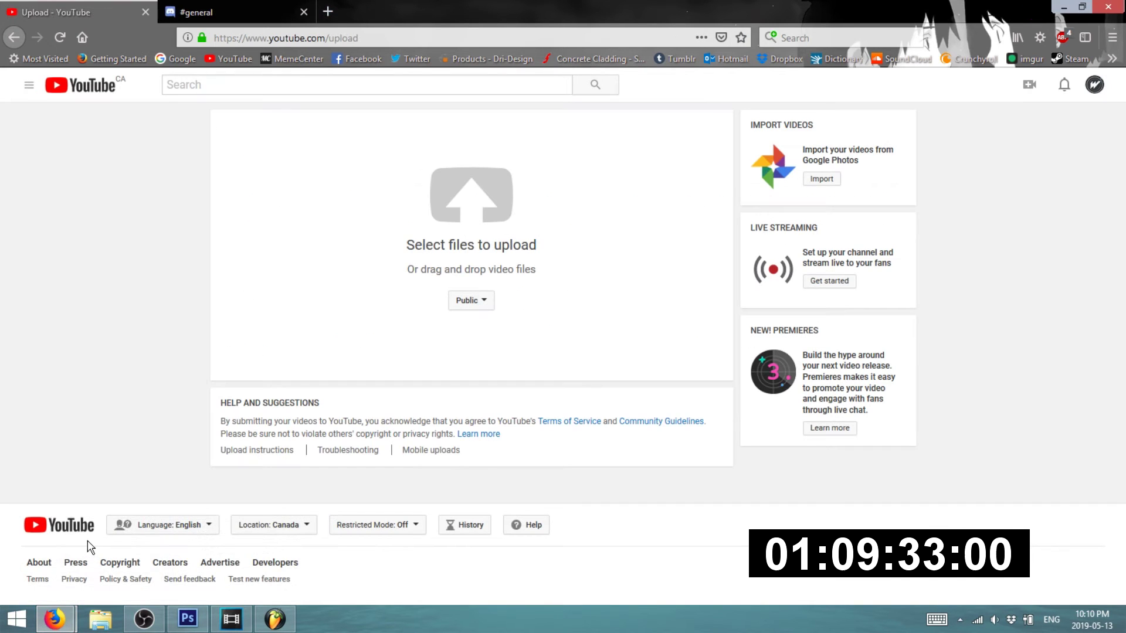
left_click(182, 557)
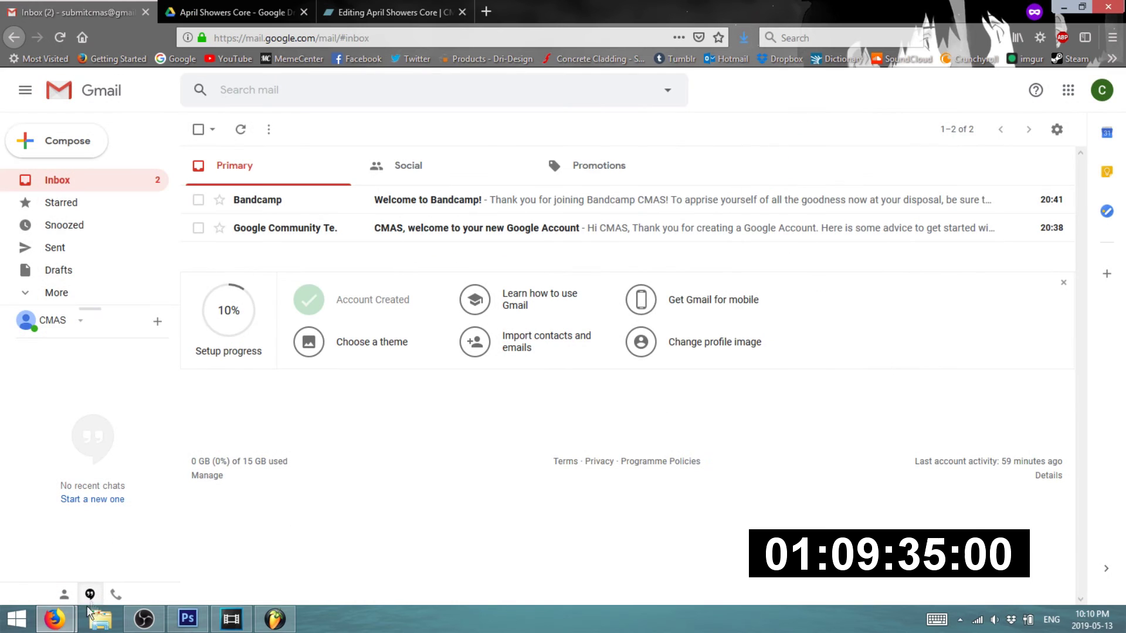
- Bring up the YouTube upload window after glancing at Discord and the account menu
left_click(82, 572)
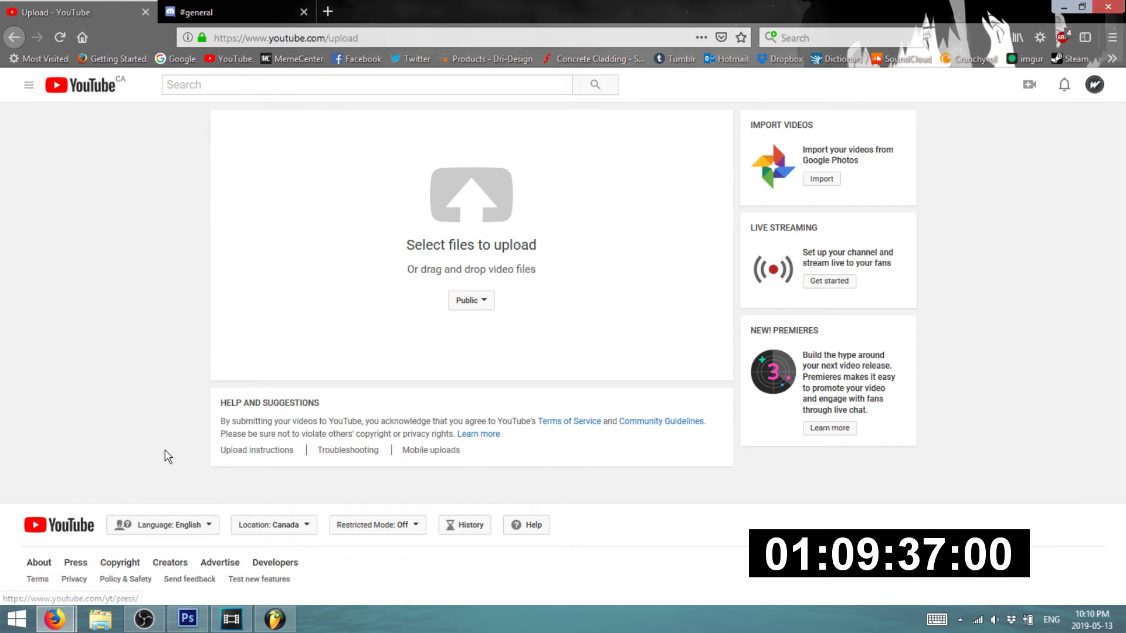
left_click(228, 6)
left_click(108, 10)
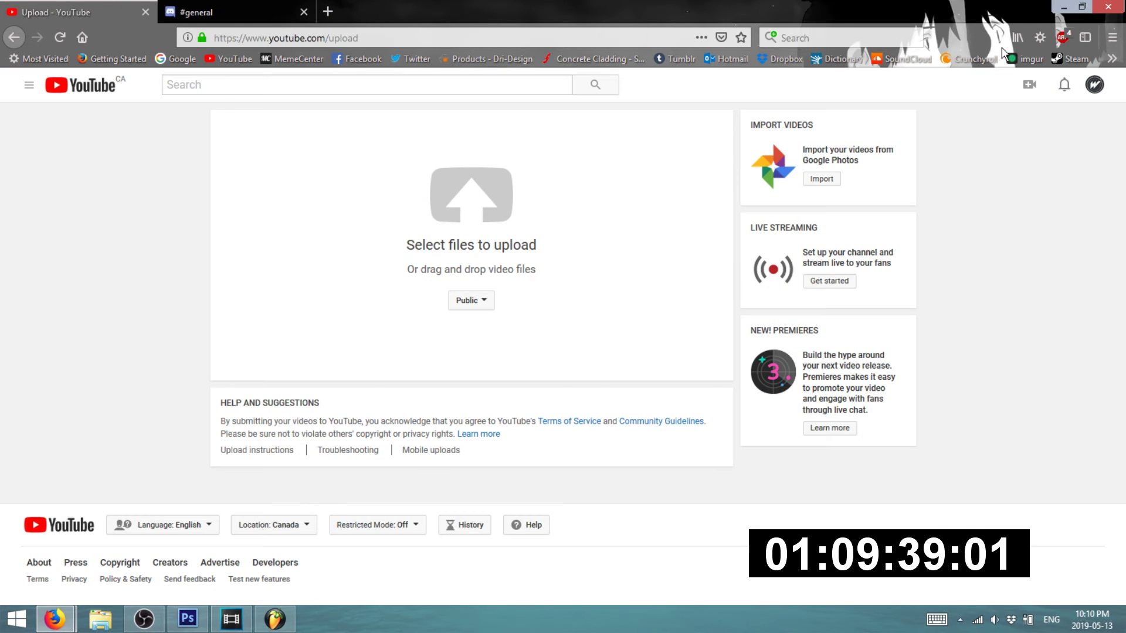
left_click(1095, 84)
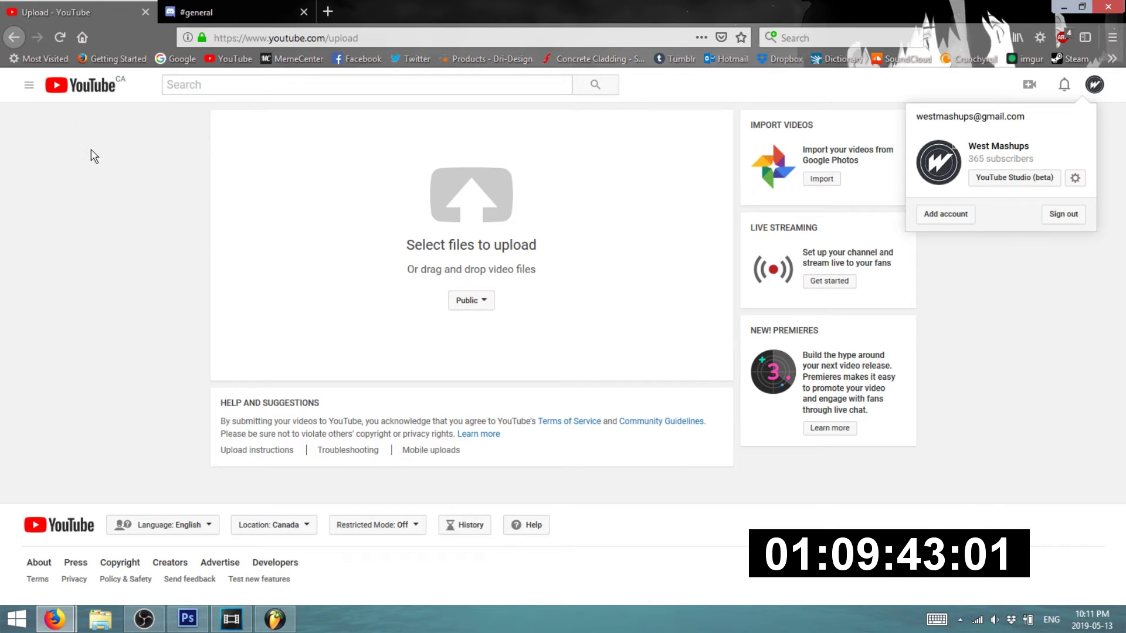
left_click(18, 90)
- Open My channel in a new tab, play the April Showers mashup video, and follow its Drive link
left_click(28, 86)
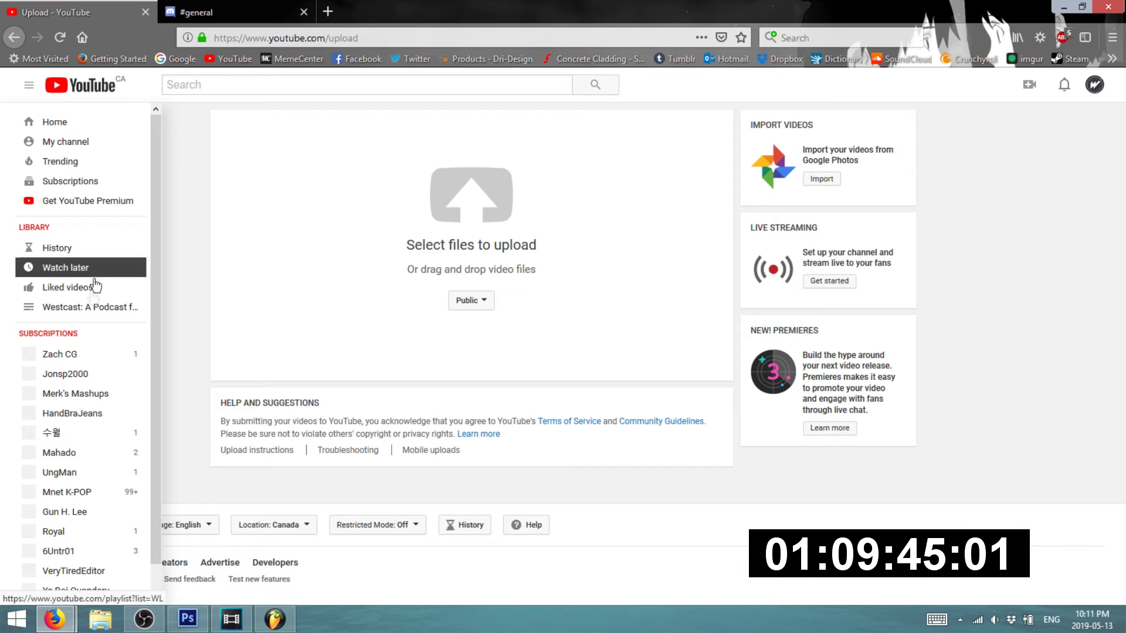
middle_click(89, 151)
left_click(218, 11)
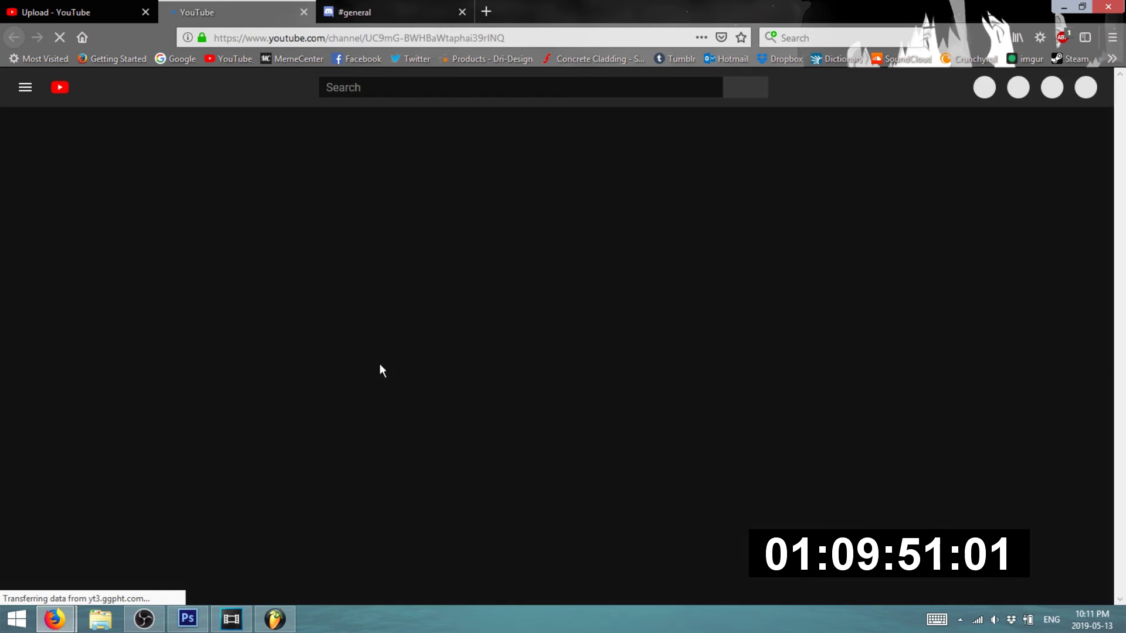
scroll(282, 407, "down", 4)
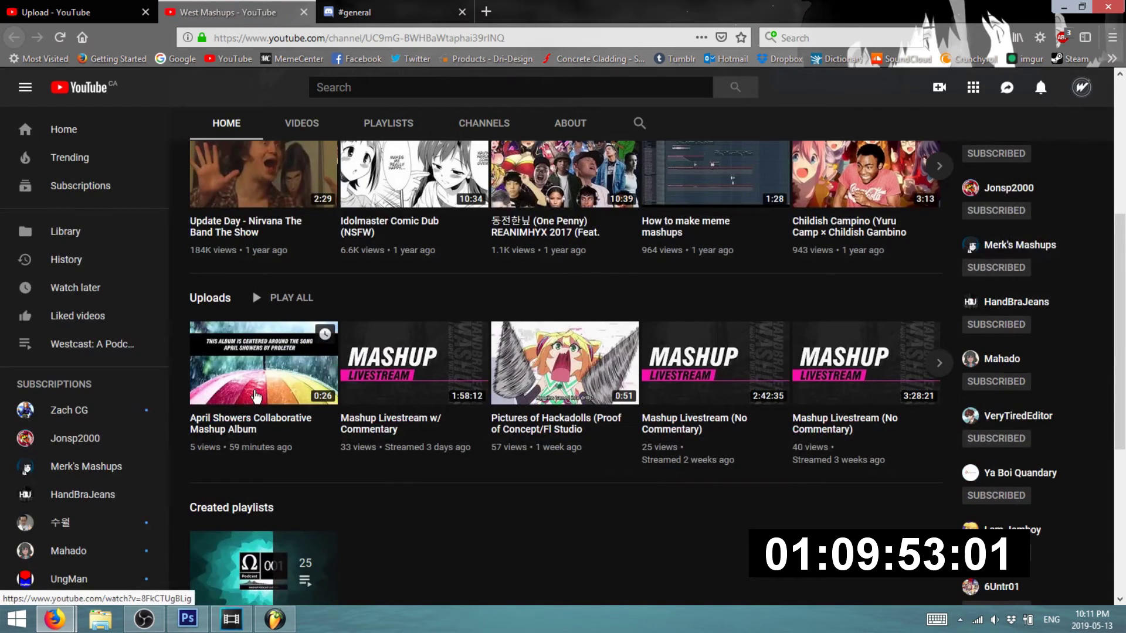
left_click(282, 407)
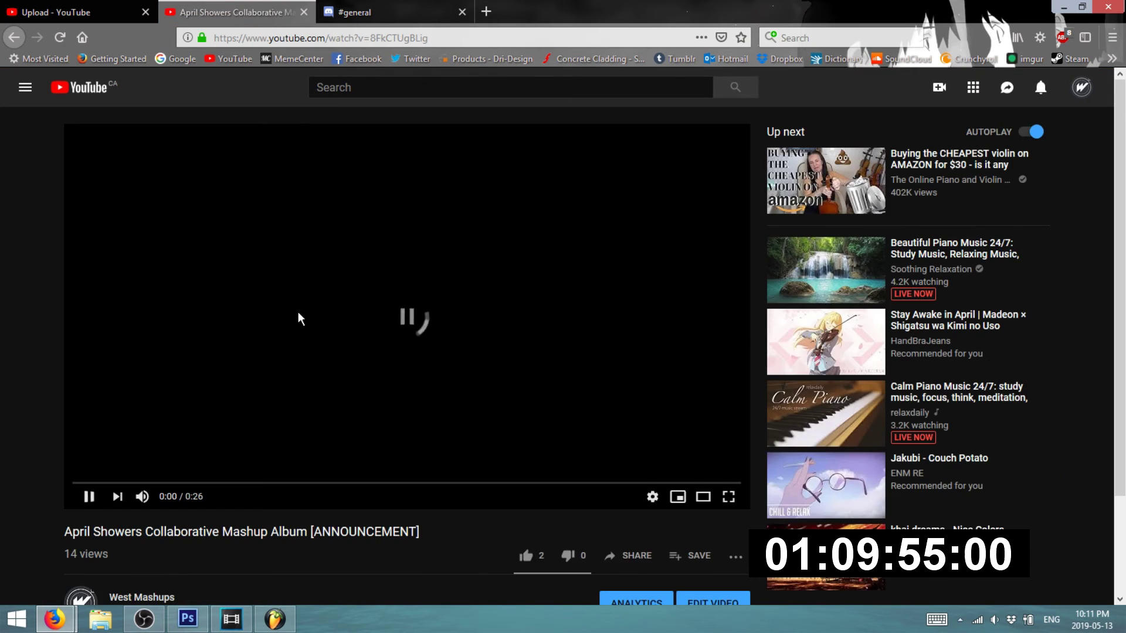
scroll(293, 323, "down", 6)
left_click(154, 265)
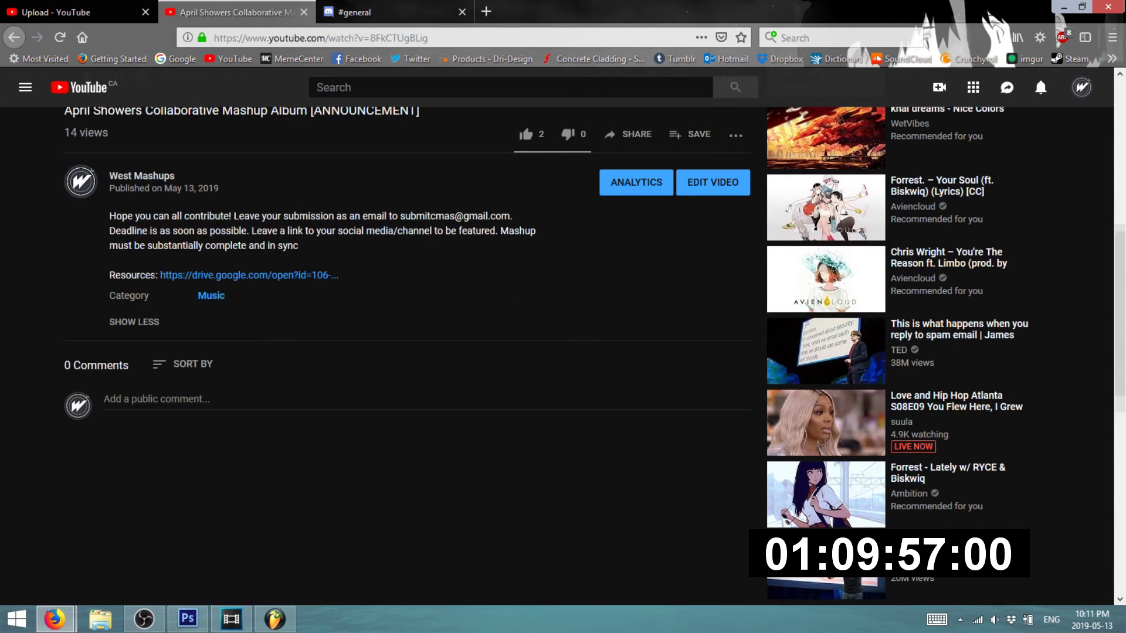
left_click(222, 275)
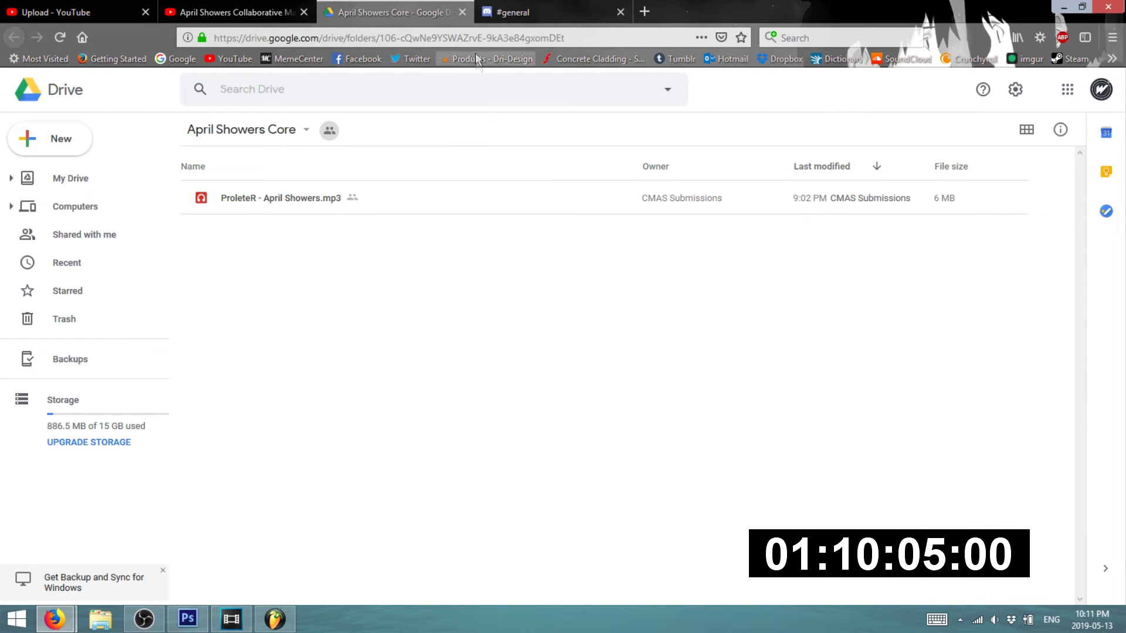
- Close the Drive tab, return to the April Showers video, then switch to the Gmail inbox window
left_click(462, 10)
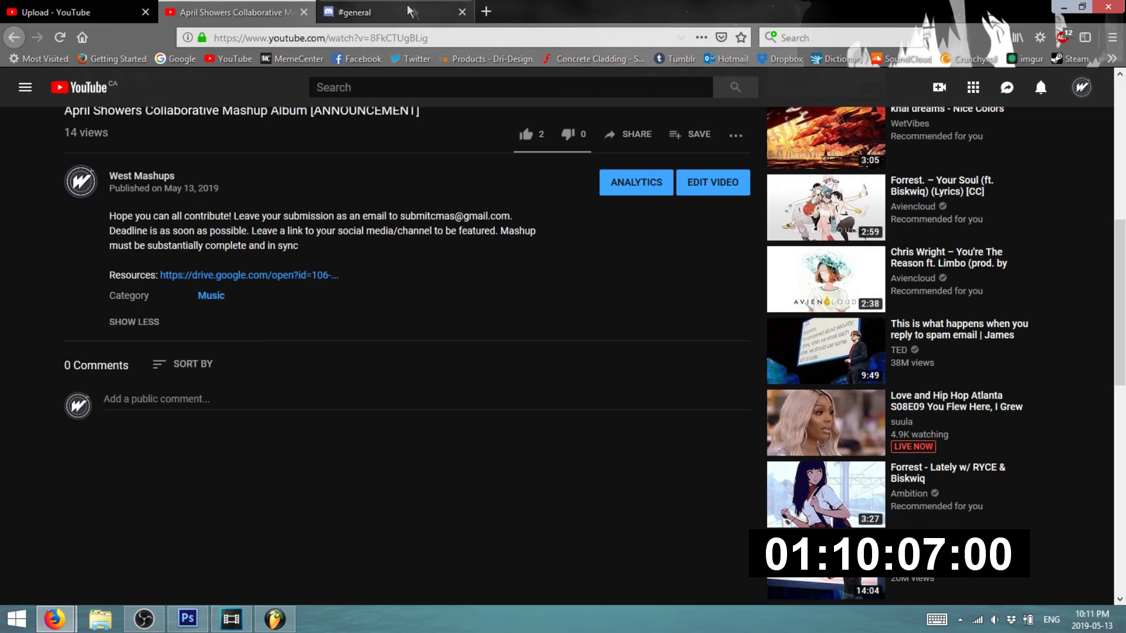
left_click(405, 6)
left_click(267, 8)
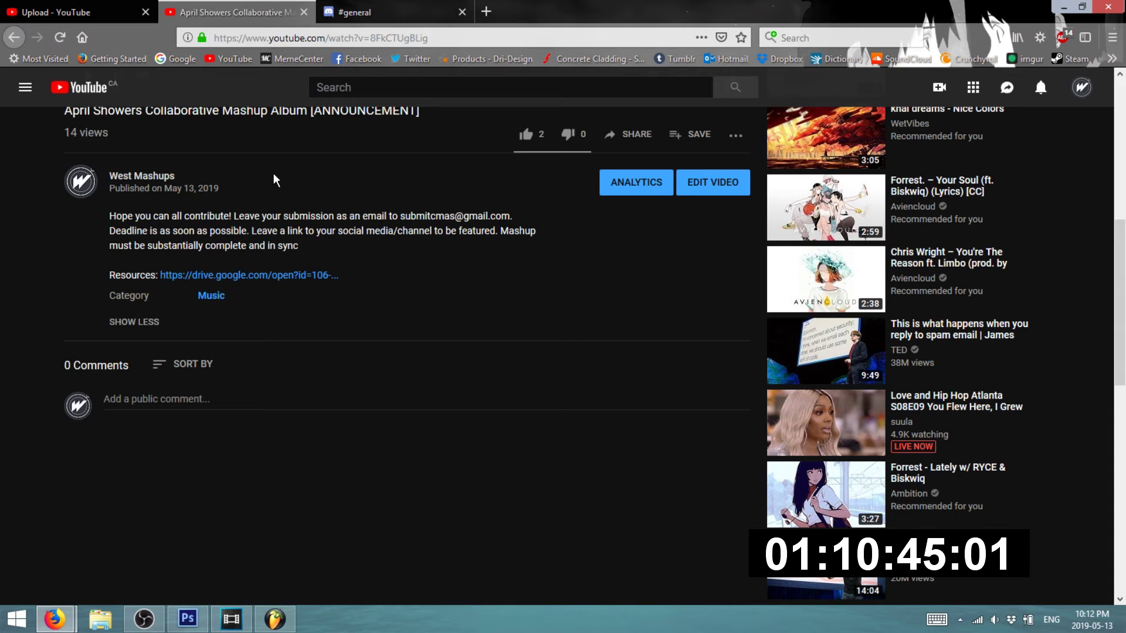
mouse_move(55, 619)
left_click(230, 526)
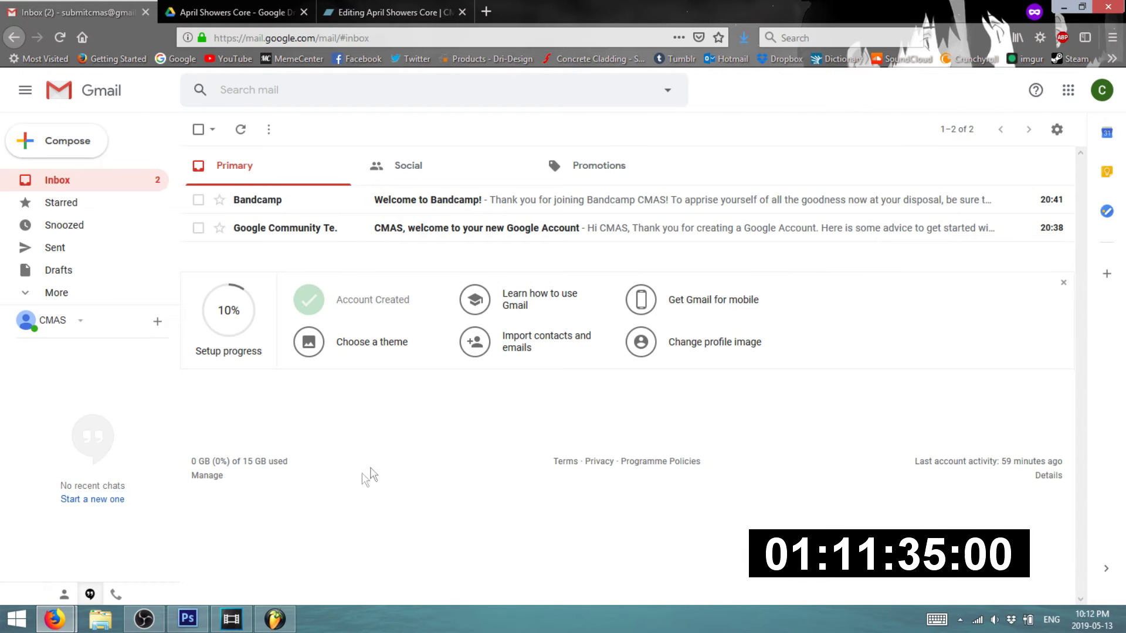
- Bring the April Showers video window forward, minimize it, and go to the 'Editing April Showers Core' tab
mouse_move(54, 620)
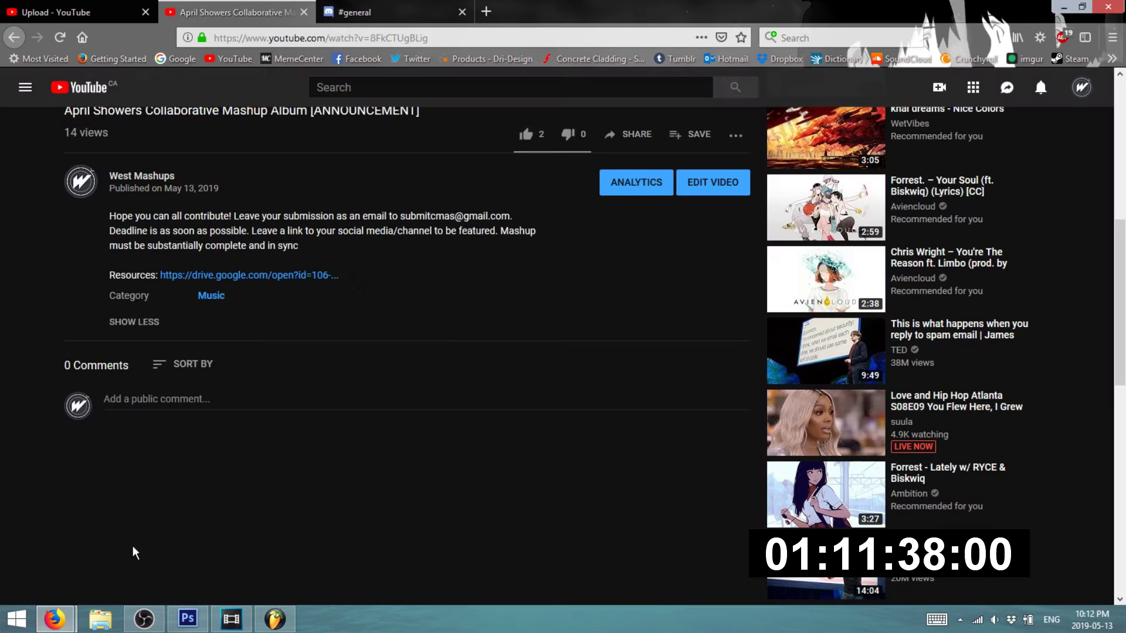
left_click(136, 551)
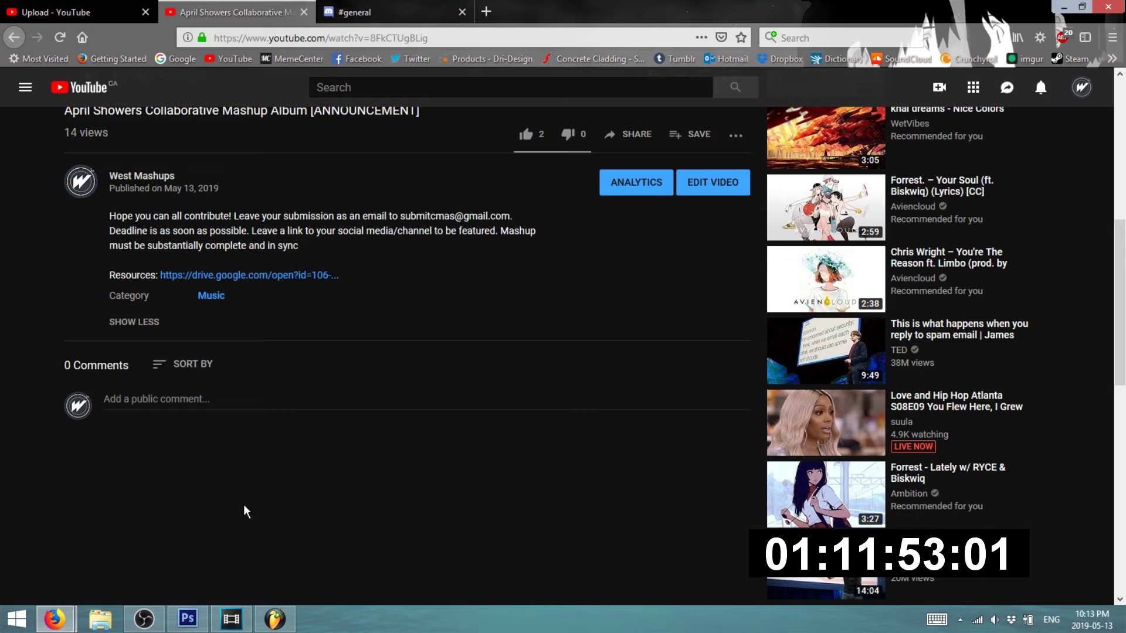
left_click(375, 12)
left_click(259, 7)
left_click(1071, 8)
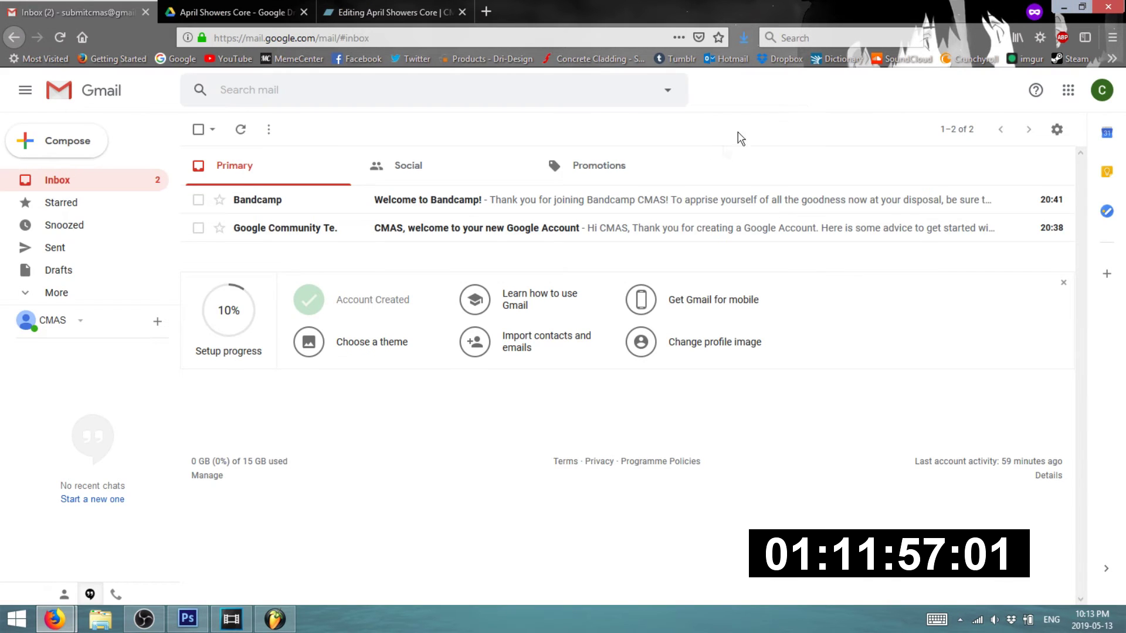
left_click(388, 11)
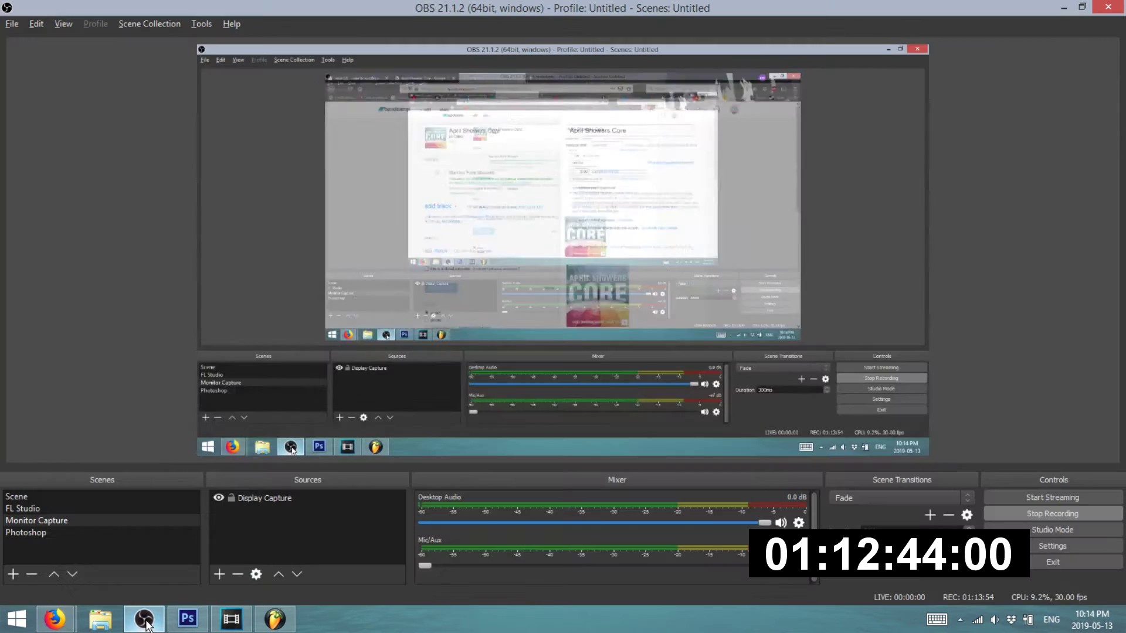
- Check OBS, then show the #general Discord tab with its latest '50% done' and 'nice' messages
left_click(146, 623)
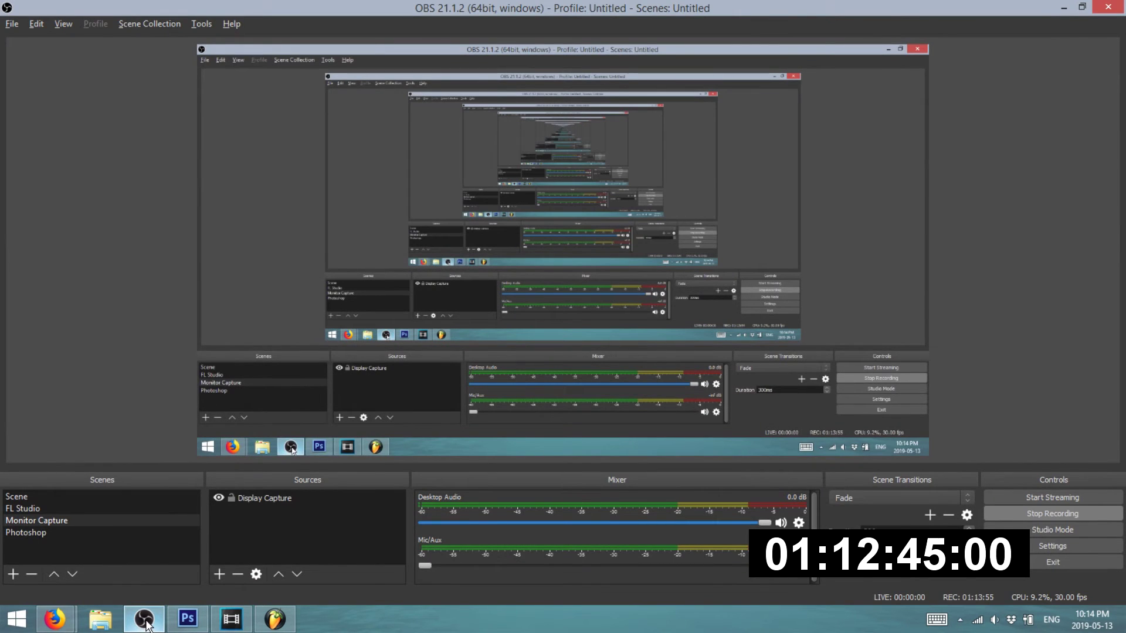
left_click(56, 622)
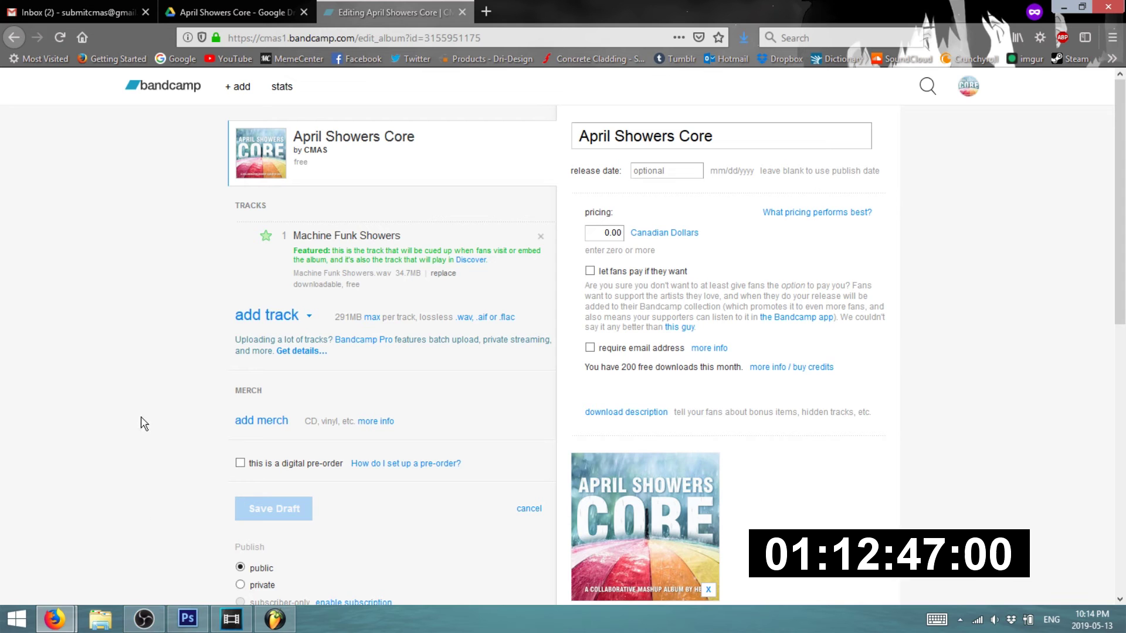
mouse_move(55, 623)
left_click(101, 541)
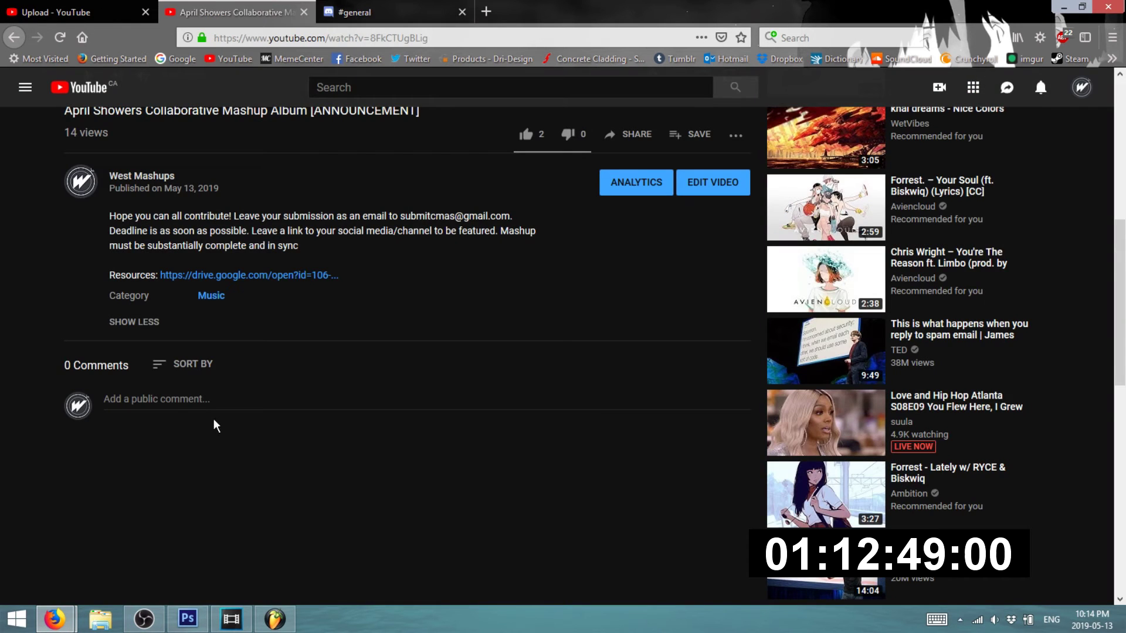
left_click(378, 8)
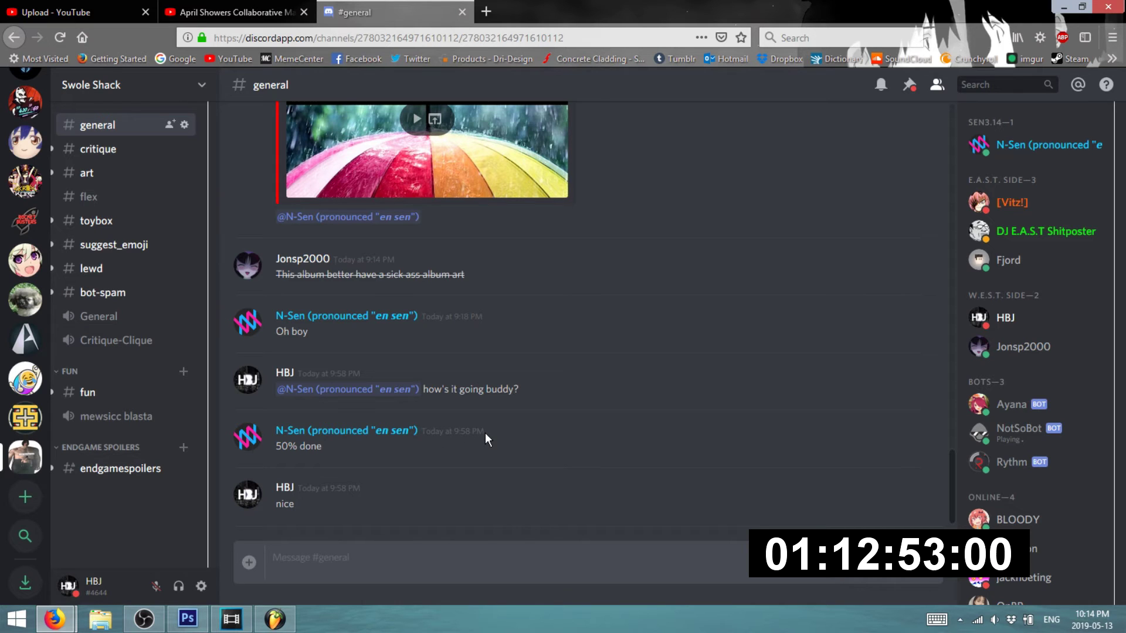
- Scroll to the newest #general replies ('50% done', 'nice'), then minimize Discord to reveal the album editor
left_click(76, 12)
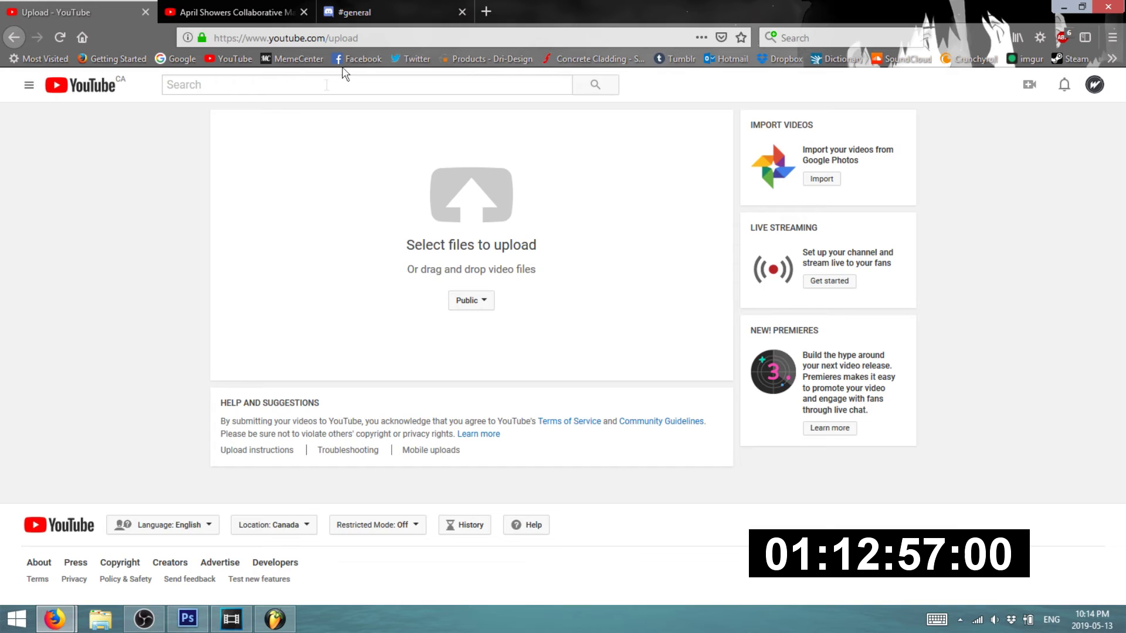
left_click(380, 8)
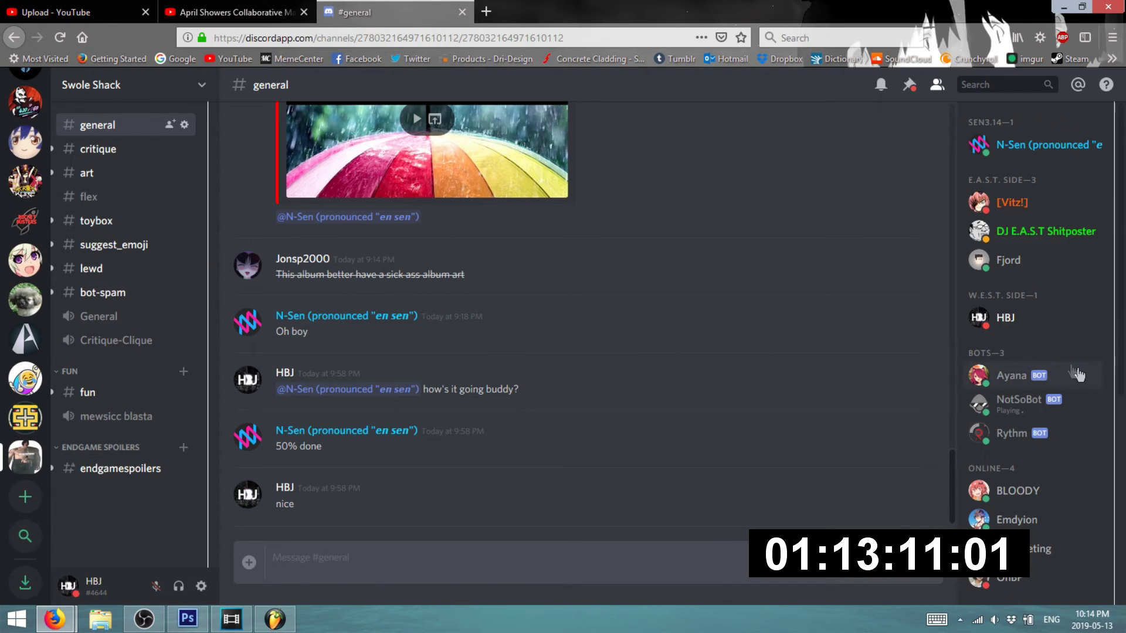
scroll(1032, 387, "down", 5)
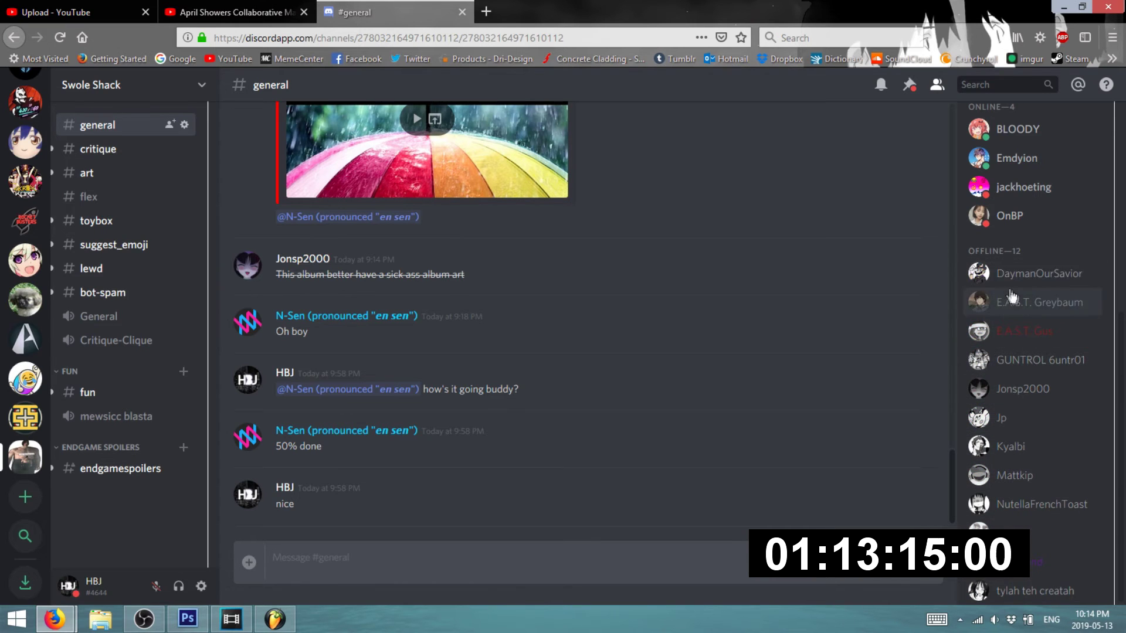
scroll(998, 330, "up", 6)
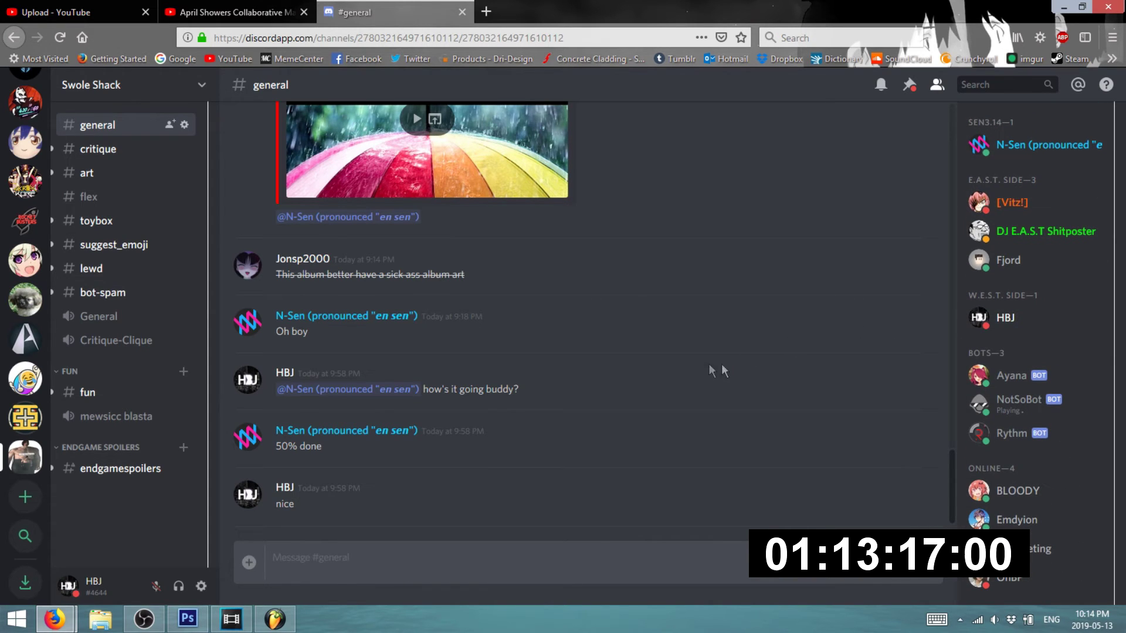
scroll(452, 455, "up", 8)
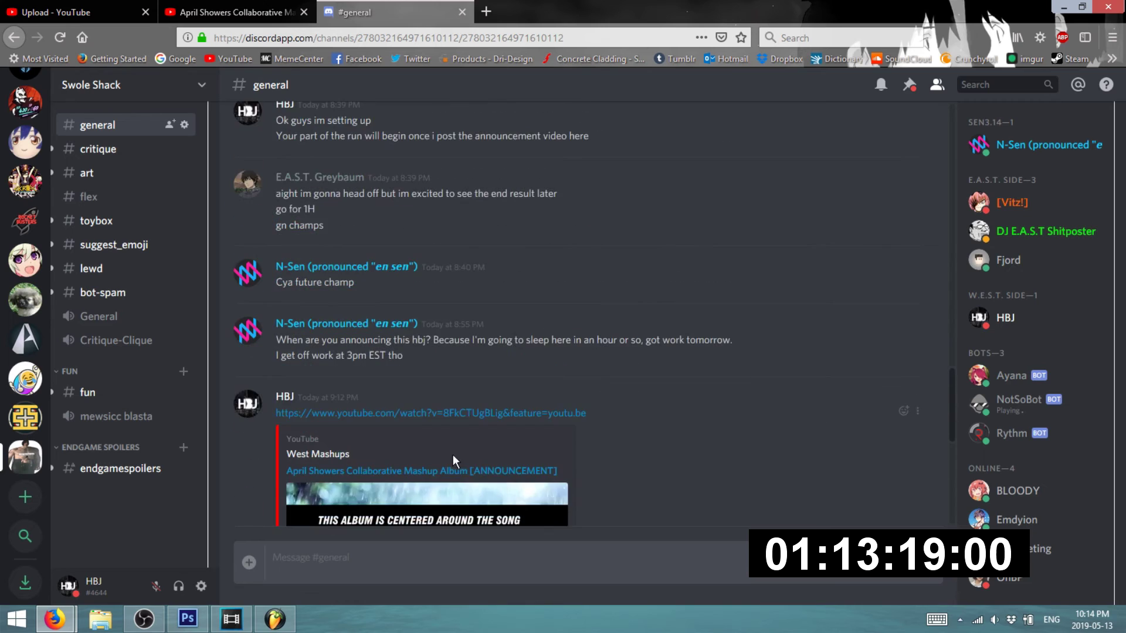
scroll(453, 460, "down", 5)
scroll(453, 461, "up", 10)
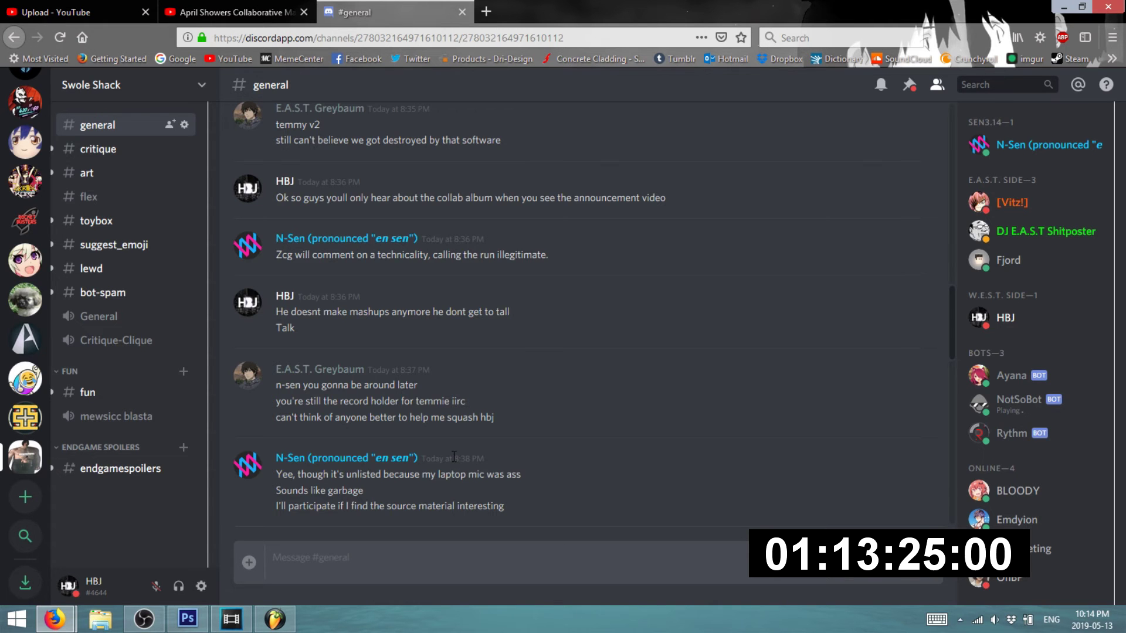
scroll(453, 457, "down", 5)
scroll(451, 464, "down", 5)
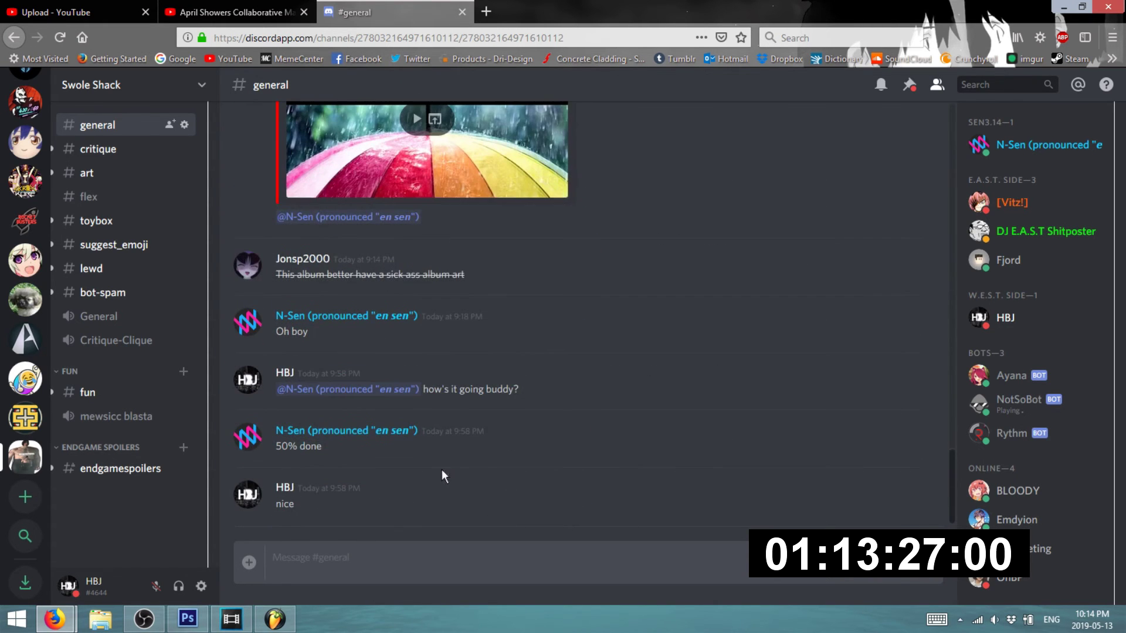
left_click(1062, 7)
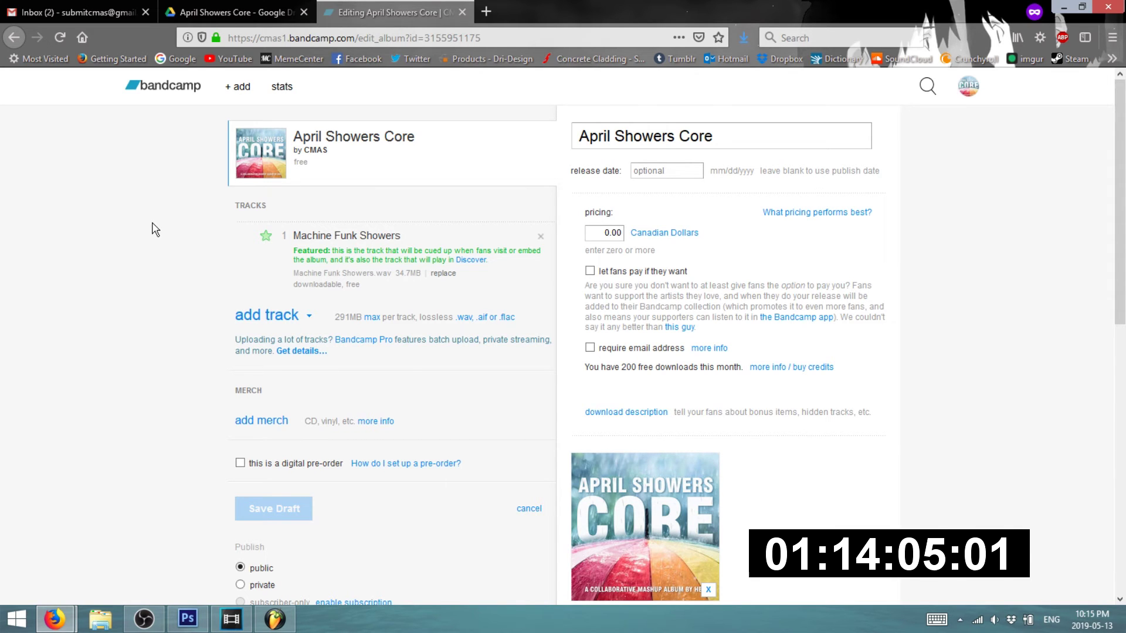
- Switch from the album draft to the Gmail inbox, then bring up the FL Studio mashup project
left_click(66, 8)
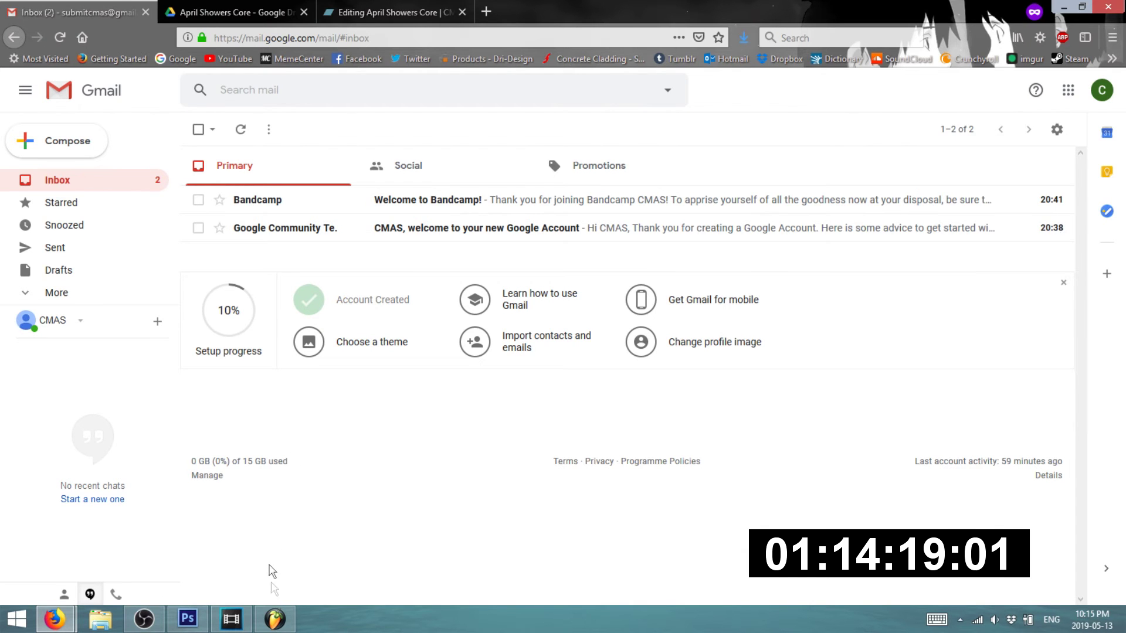
left_click(275, 619)
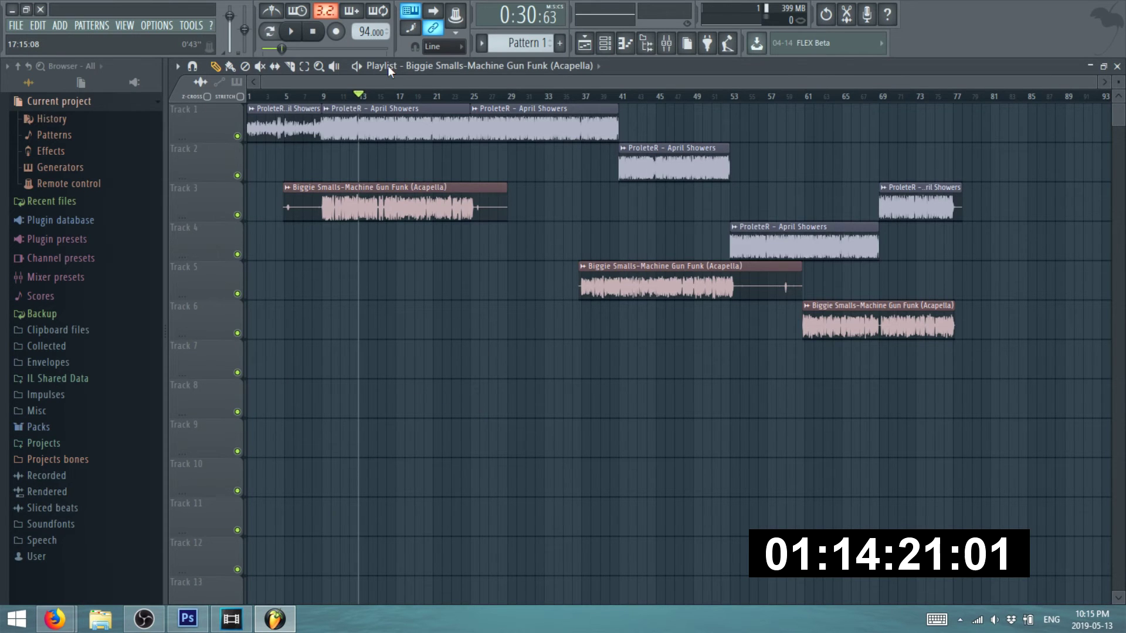
left_click_drag(389, 78, 266, 82)
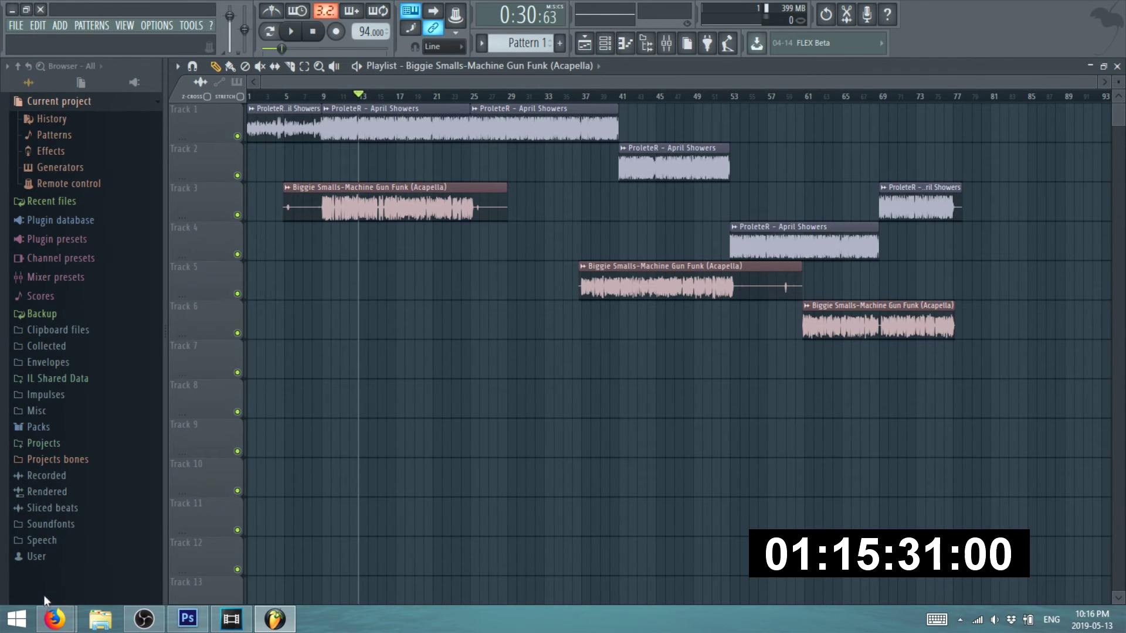
- Alternate between the Gmail inbox, which holds only two welcome emails, and Discord, ending on #general
mouse_move(53, 616)
left_click(218, 516)
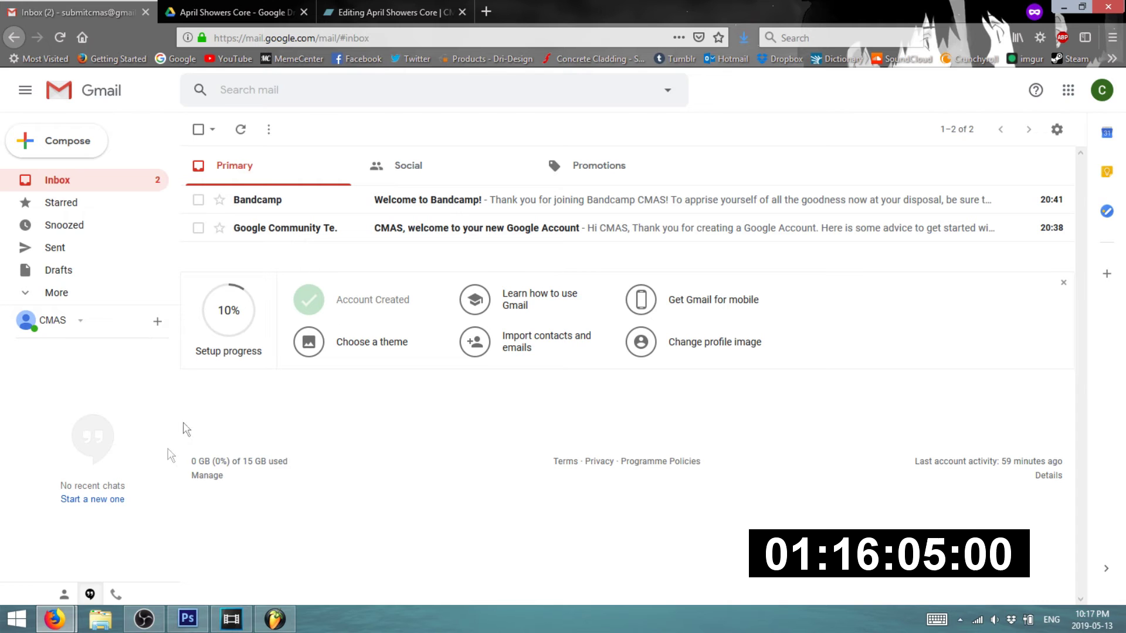
mouse_move(54, 619)
left_click(87, 551)
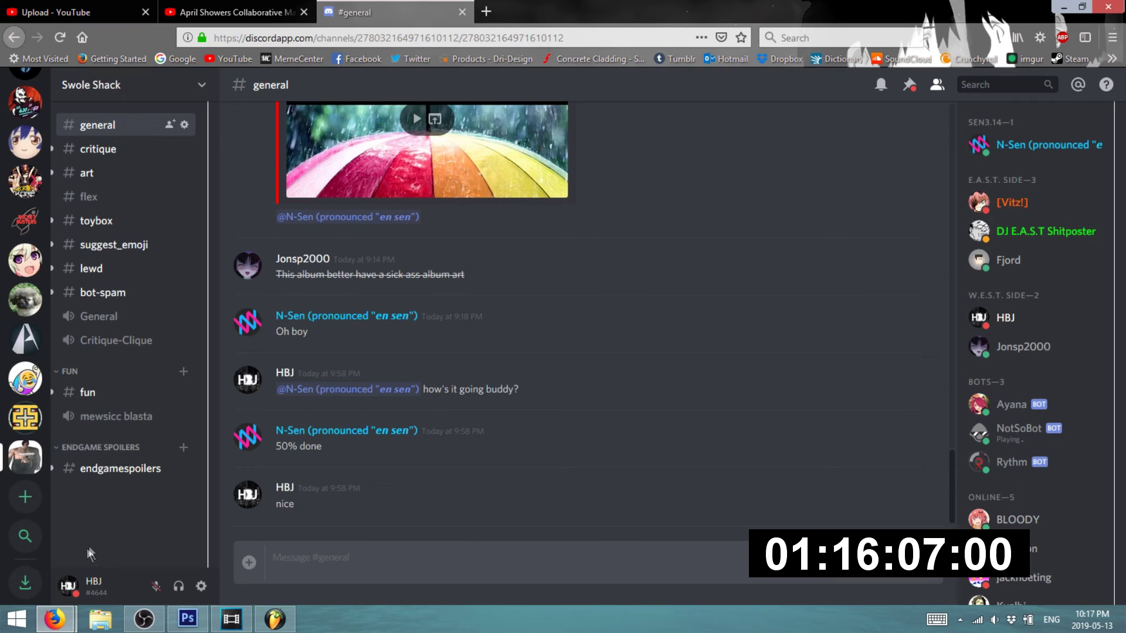
mouse_move(59, 620)
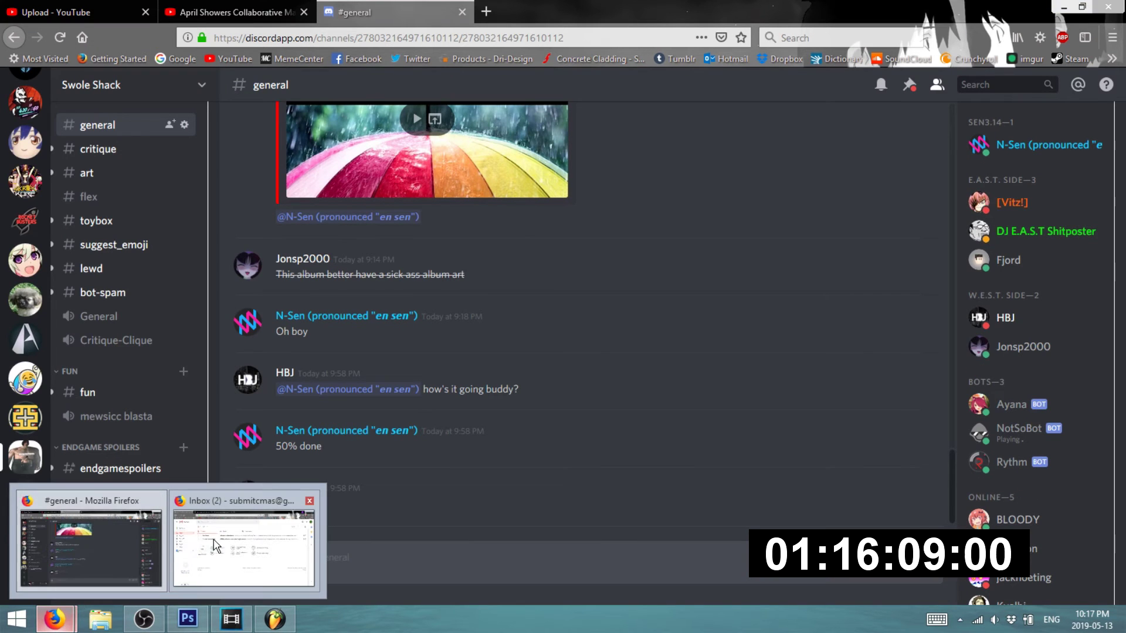
left_click(216, 546)
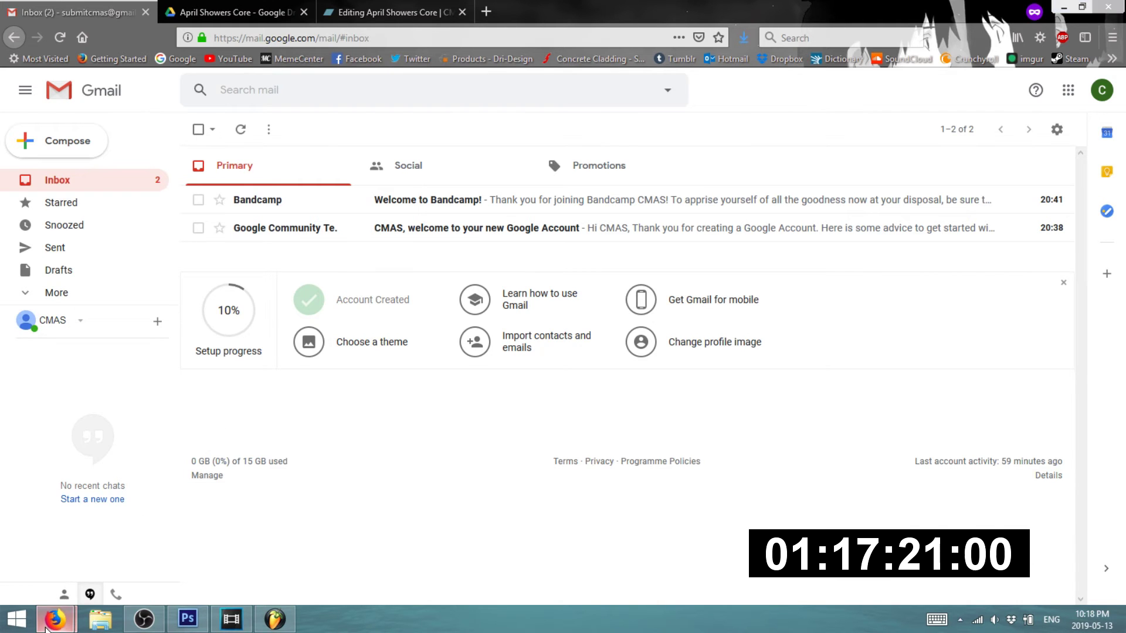
mouse_move(54, 619)
left_click(81, 563)
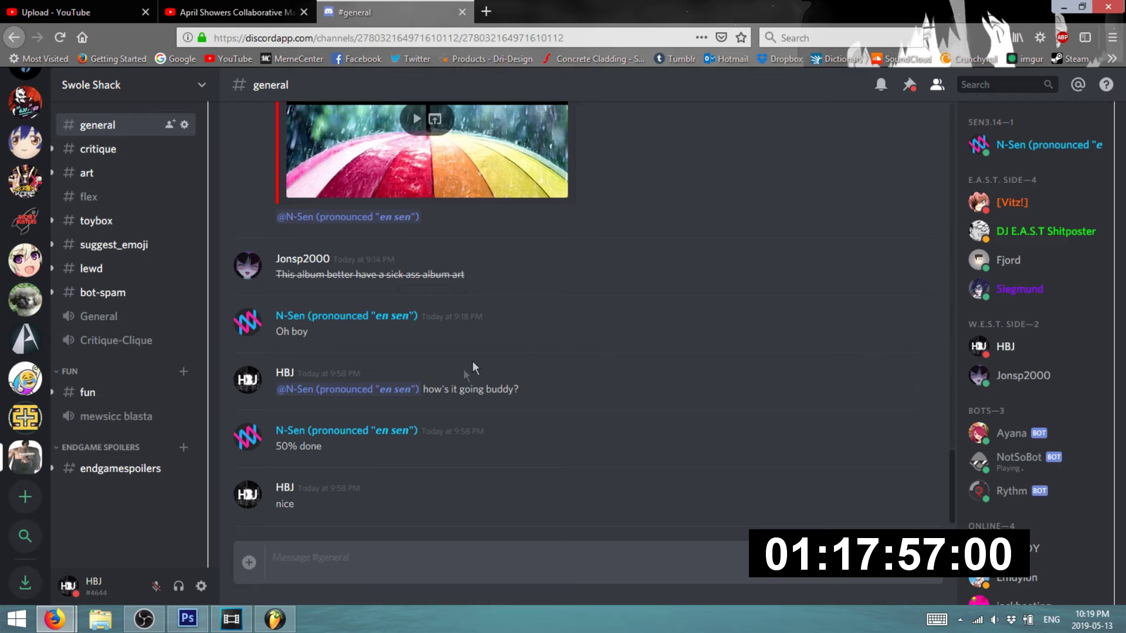
- Minimize the Discord window so the Gmail inbox shows
left_click(1063, 9)
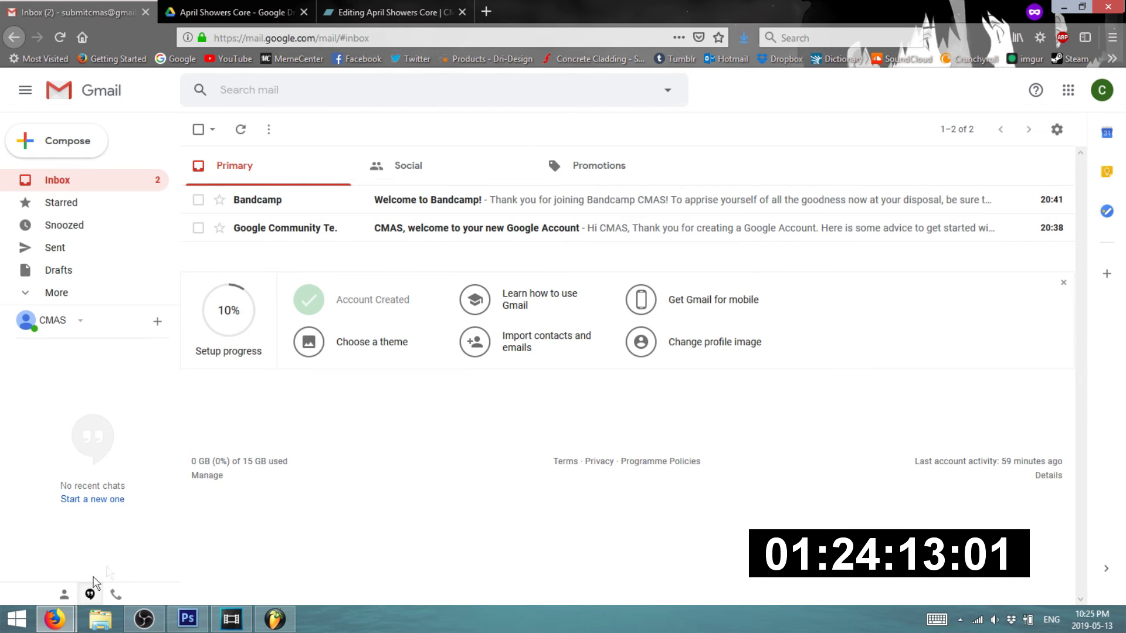
mouse_move(55, 620)
left_click(108, 550)
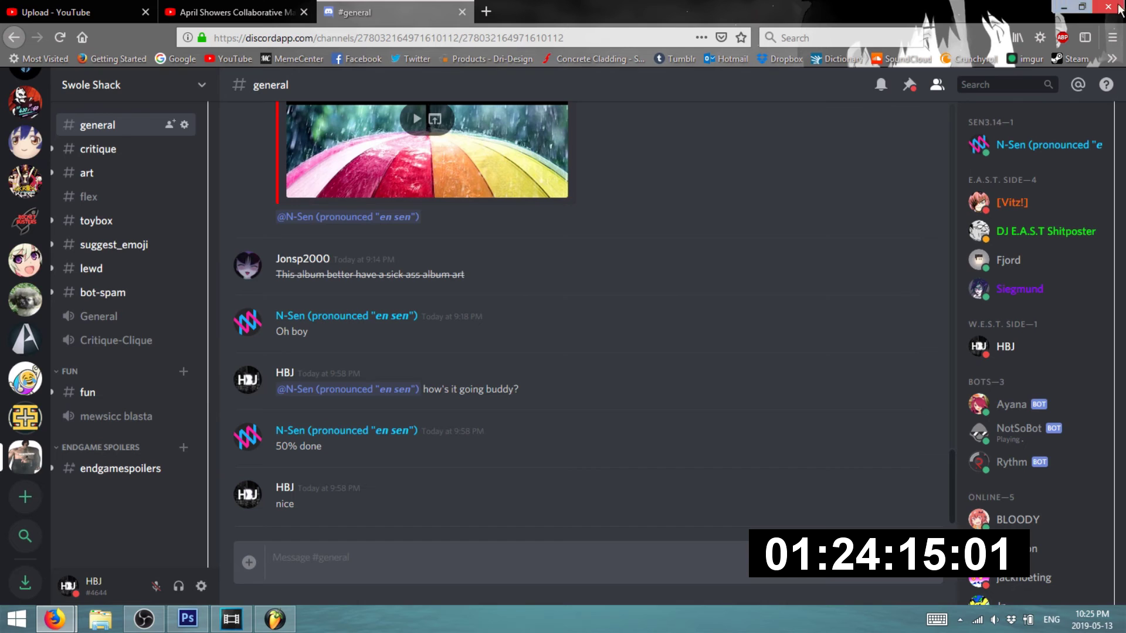
left_click(1062, 7)
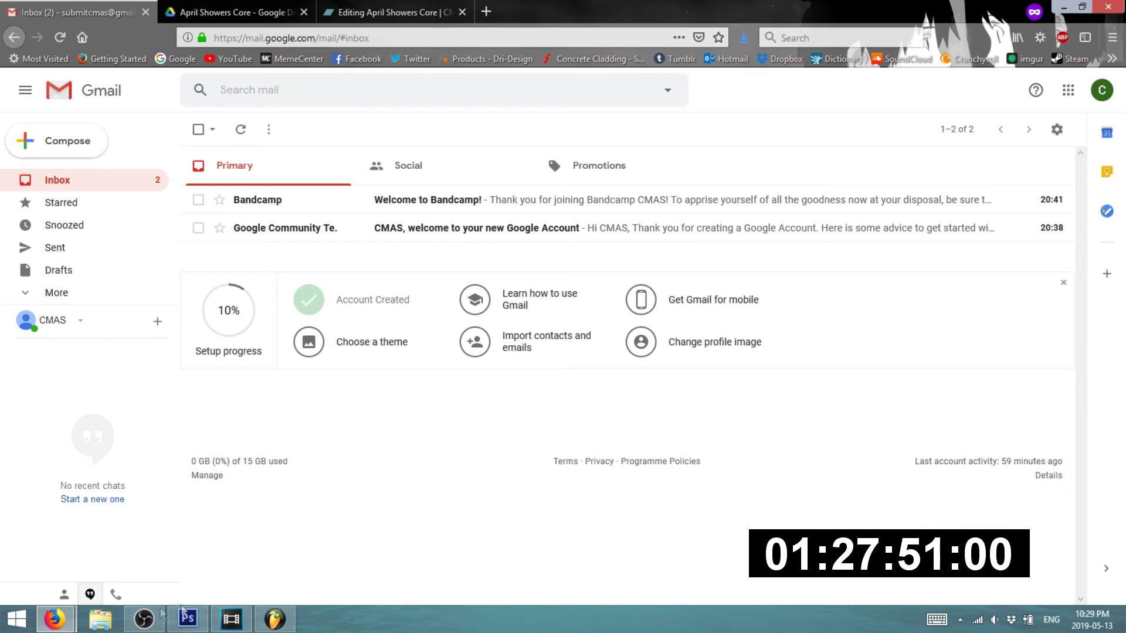
- Send 'that's fine' and 'submit to email' in #general, then minimize Discord to show Gmail
mouse_move(41, 622)
left_click(72, 558)
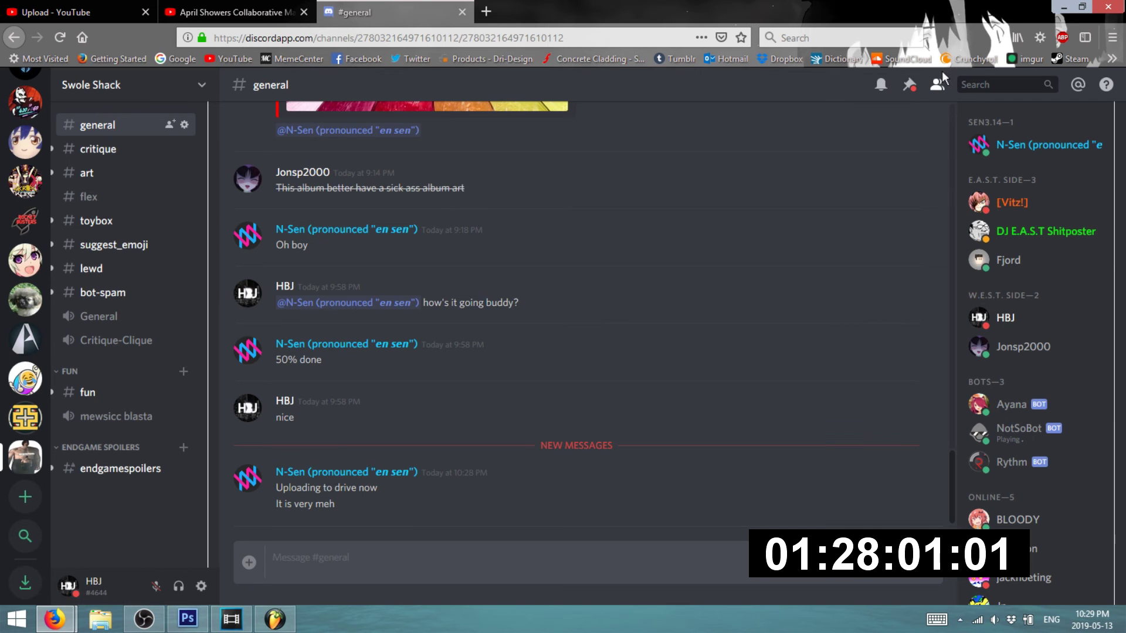
type("that's fine")
key("Return")
type("submit t e")
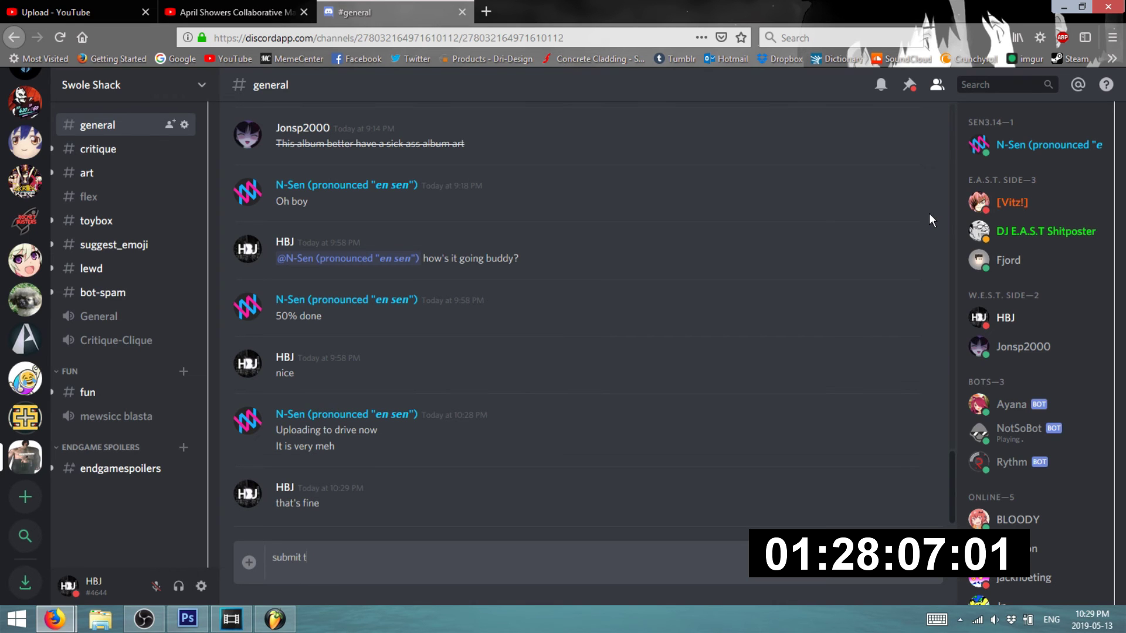
key("BackSpace")
key("BackSpace")
type("o email")
key("Return")
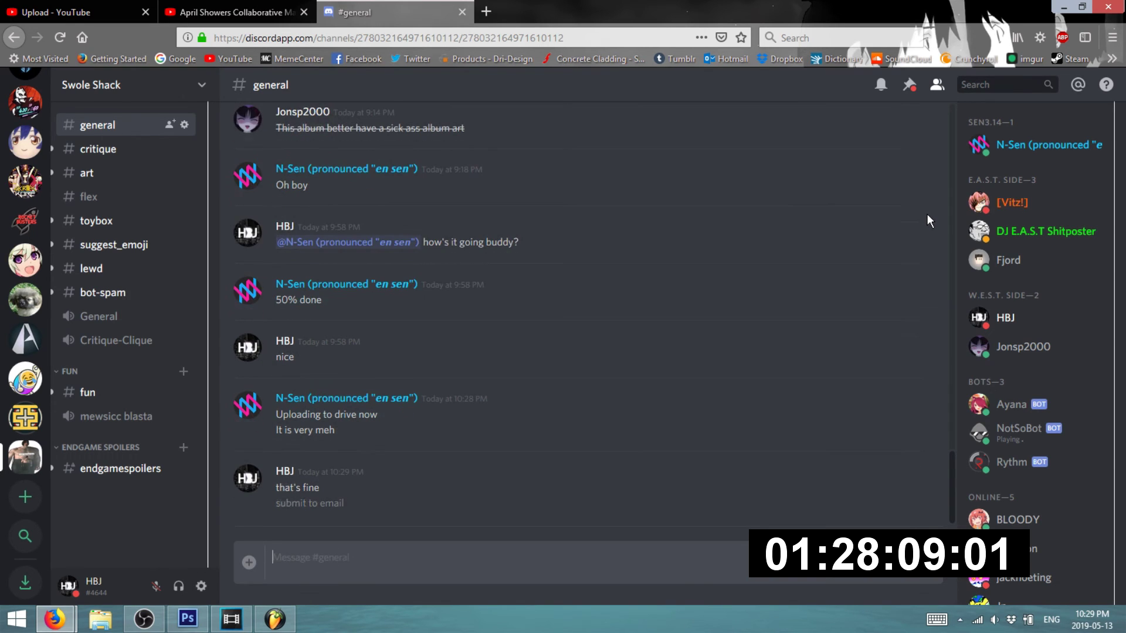
left_click(1063, 7)
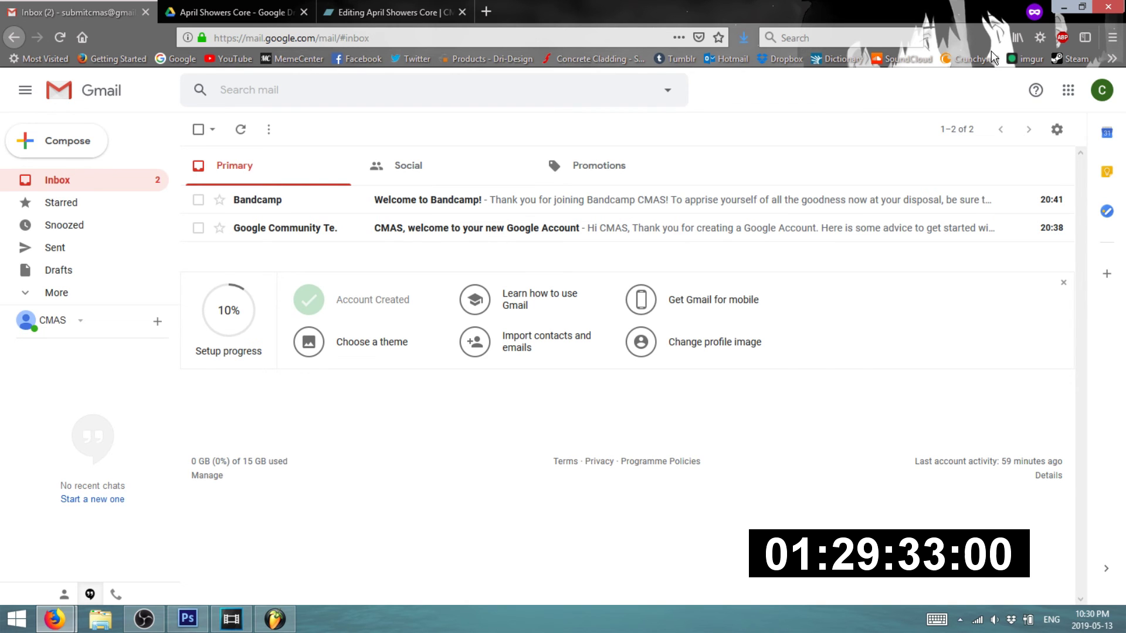
- Bring #general forward and send a message giving the submission email address
mouse_move(55, 619)
left_click(76, 586)
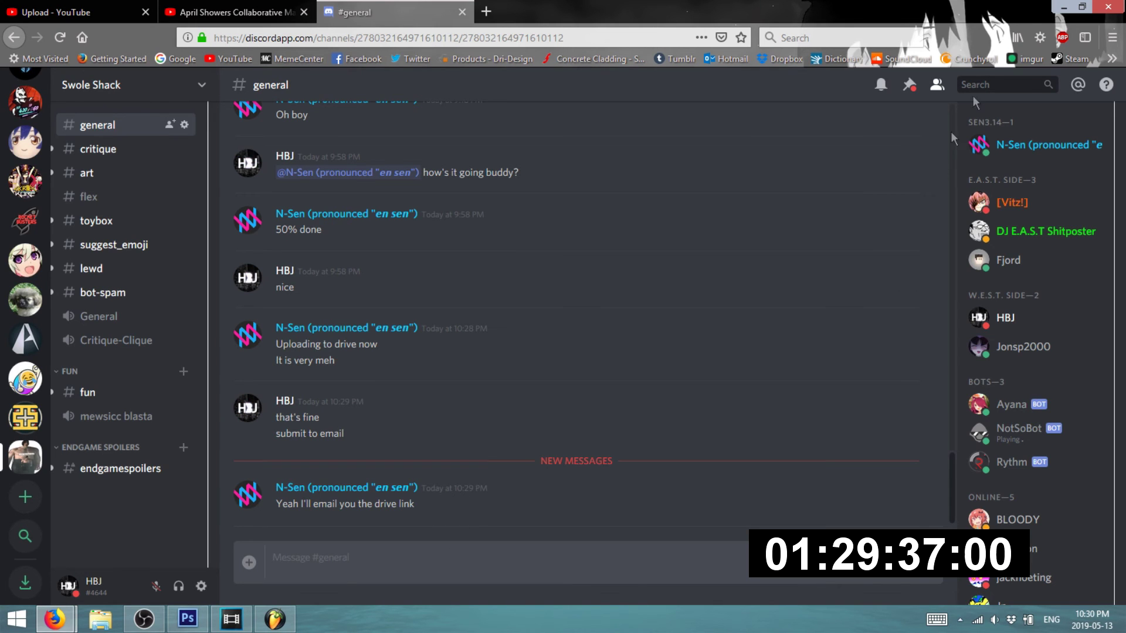
left_click(1064, 7)
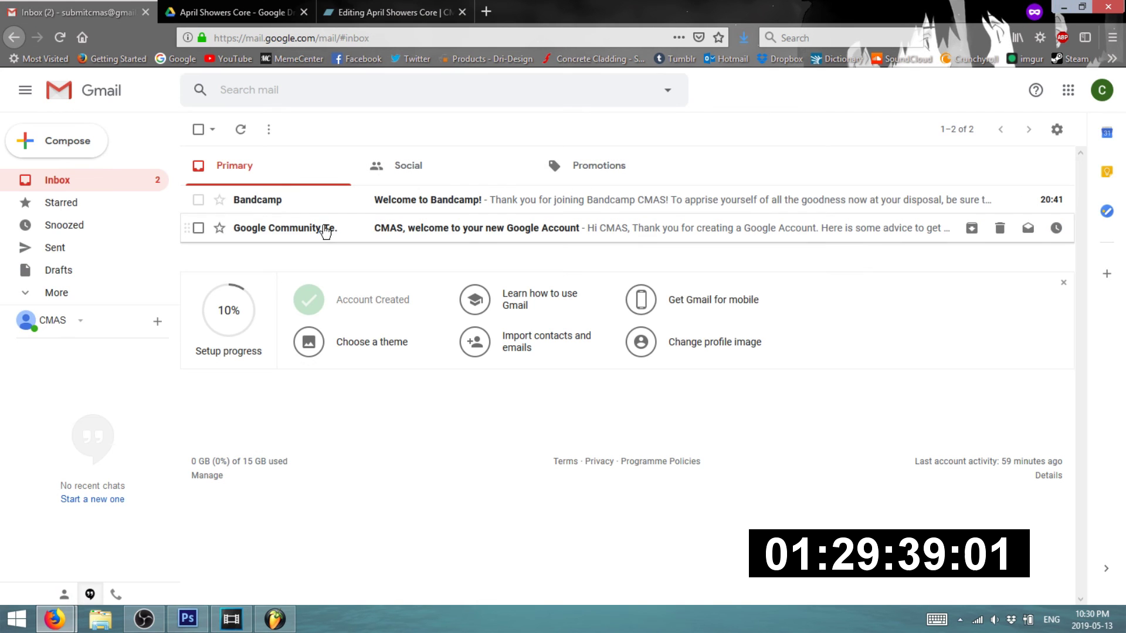
mouse_move(55, 620)
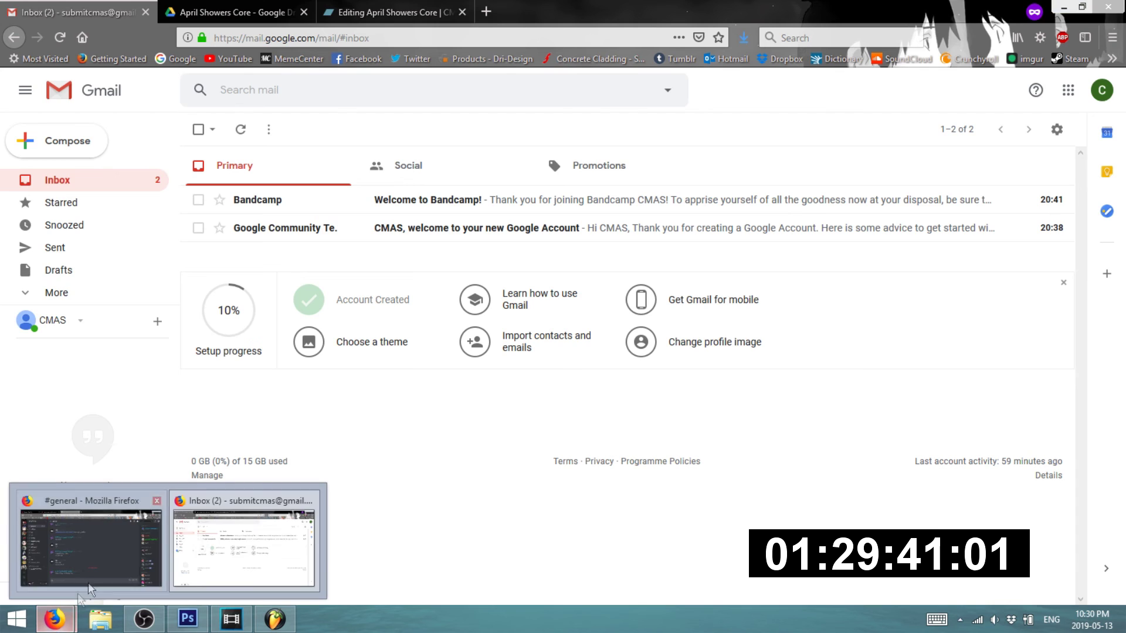
left_click(85, 589)
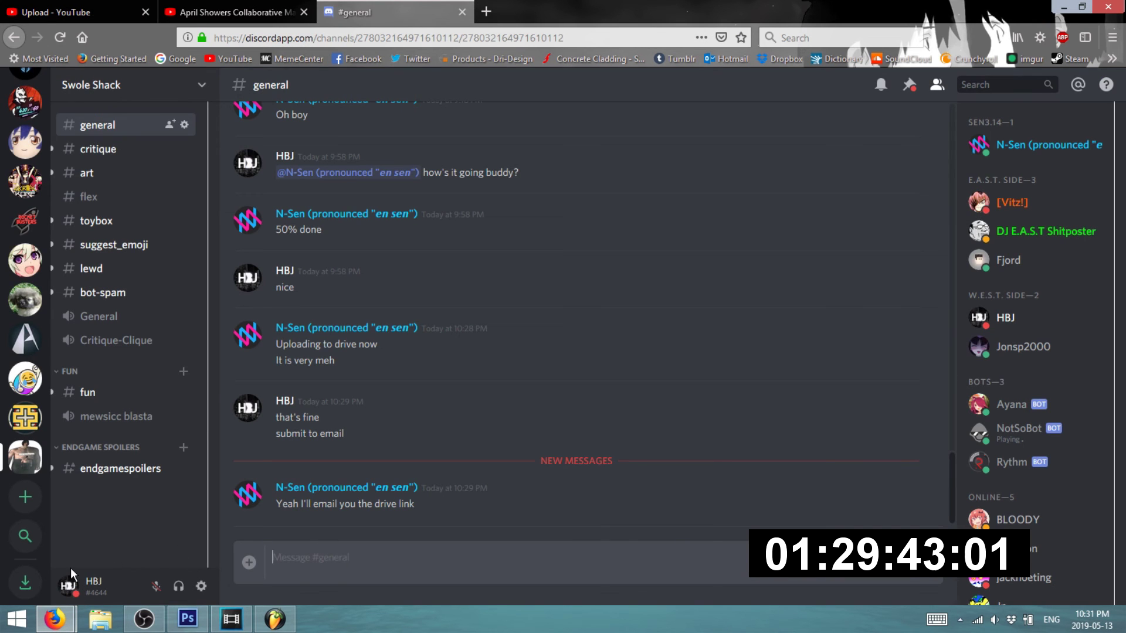
type("the email i")
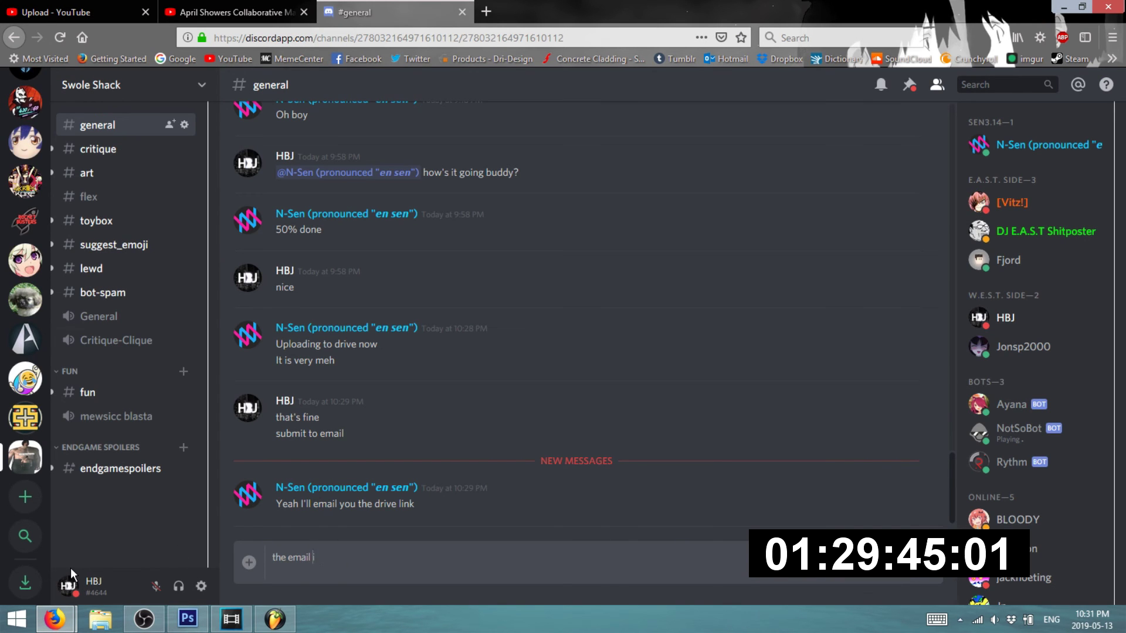
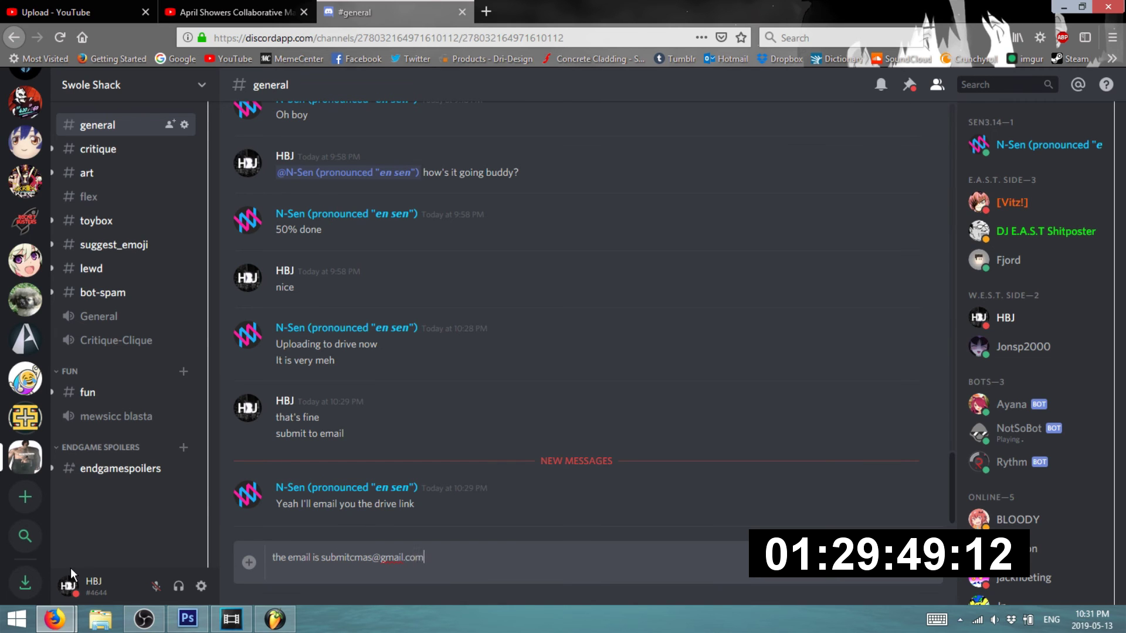
key("Return")
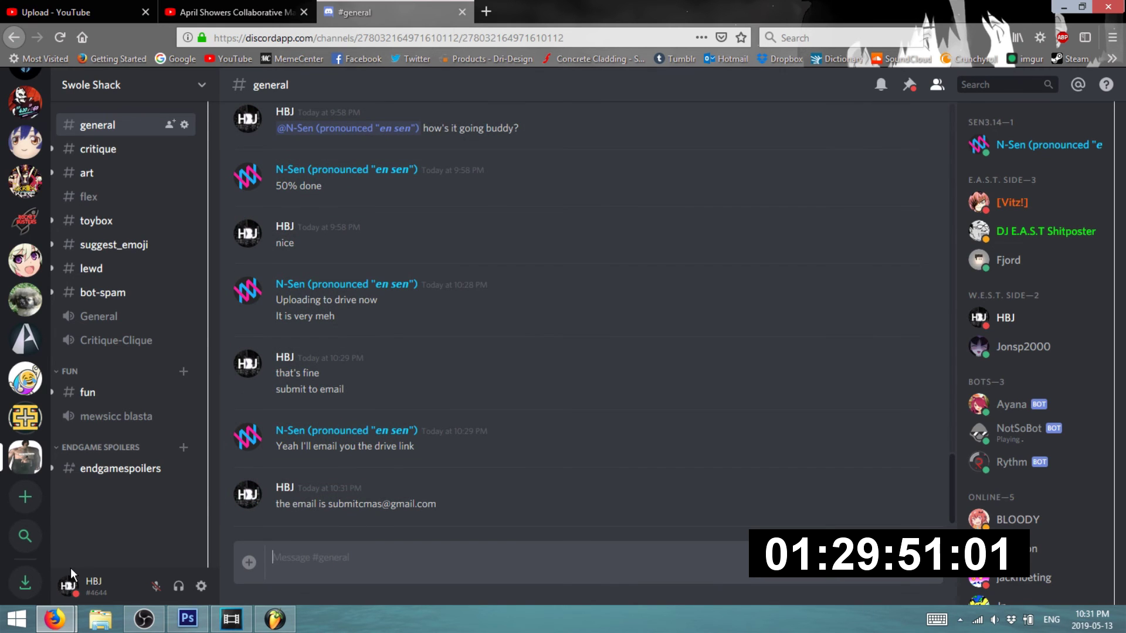
- Bring the Gmail inbox forward with Alt+Tab and reload it with F5 to check for new mail
key("alt+Tab")
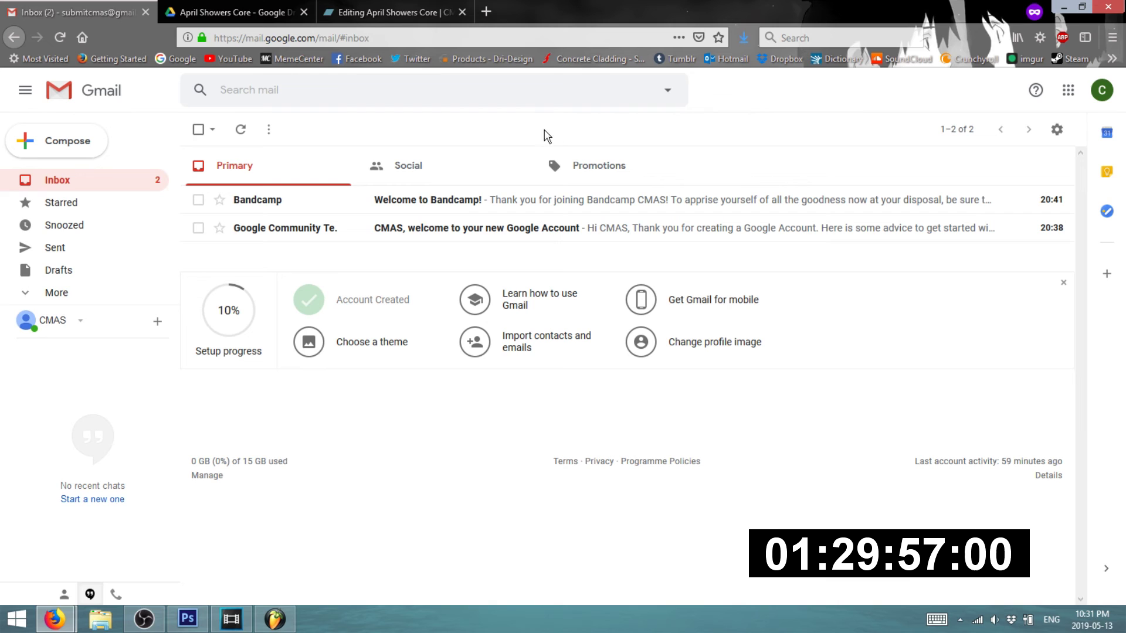
key("F5")
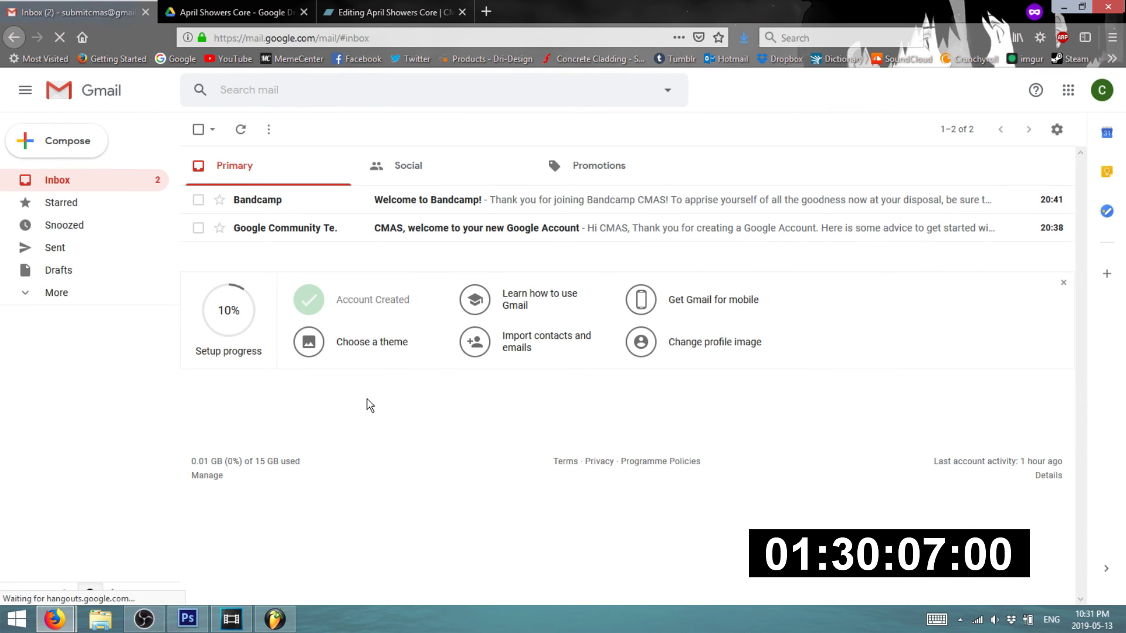
left_click(149, 627)
left_click(147, 621)
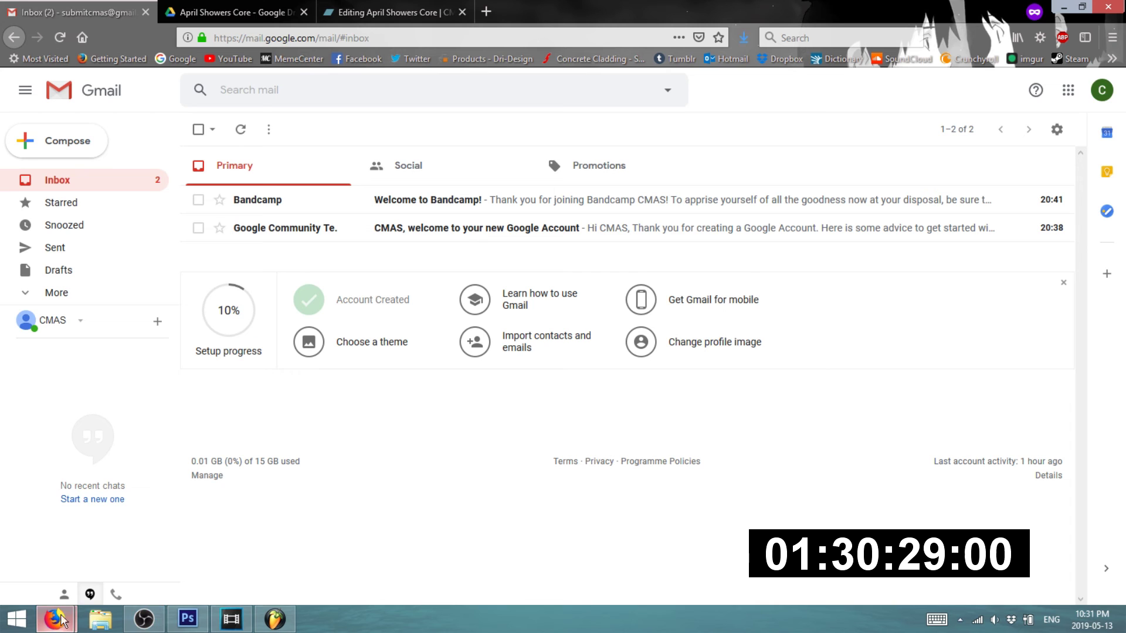
- Check the Discord chat, then return to the Gmail inbox, still showing just two welcome emails
mouse_move(55, 620)
left_click(80, 564)
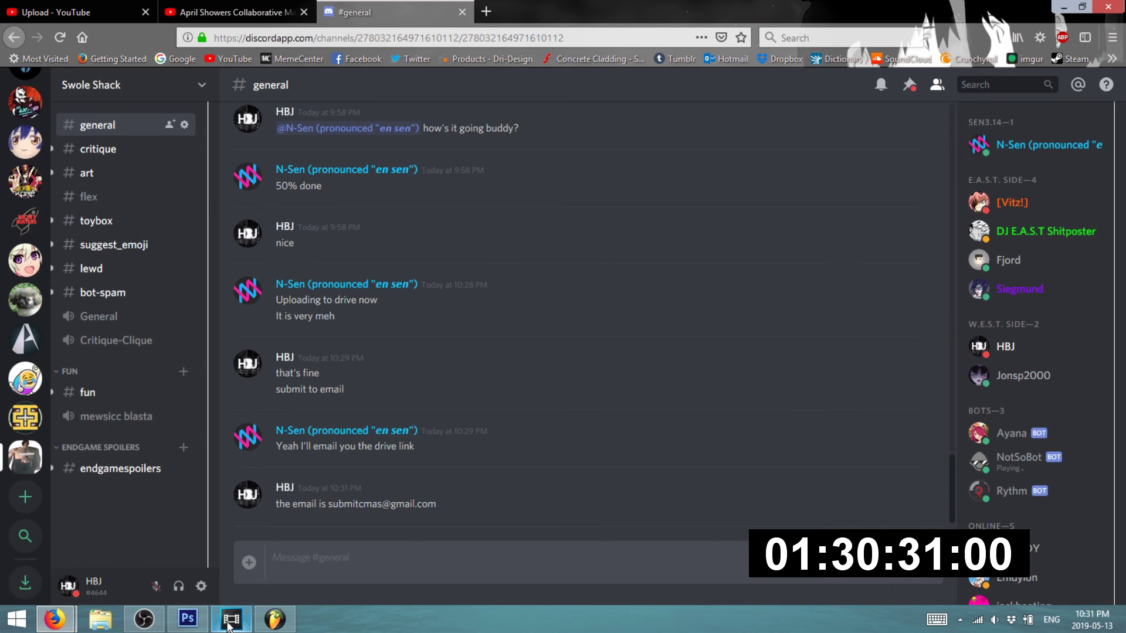
left_click(1061, 8)
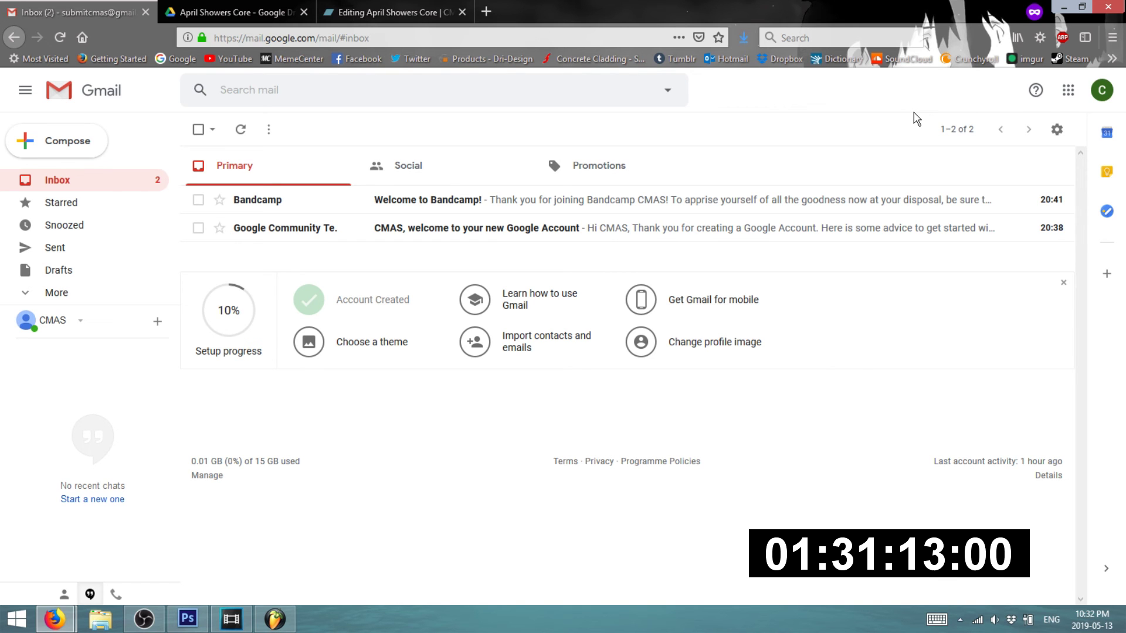
mouse_move(56, 619)
left_click(67, 566)
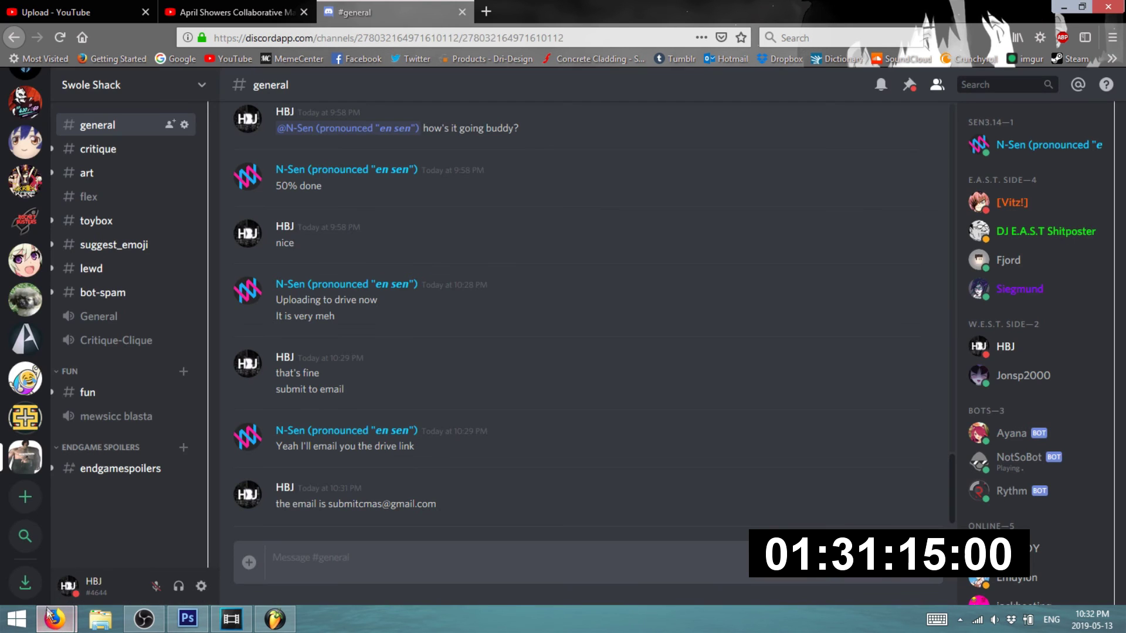
left_click(214, 541)
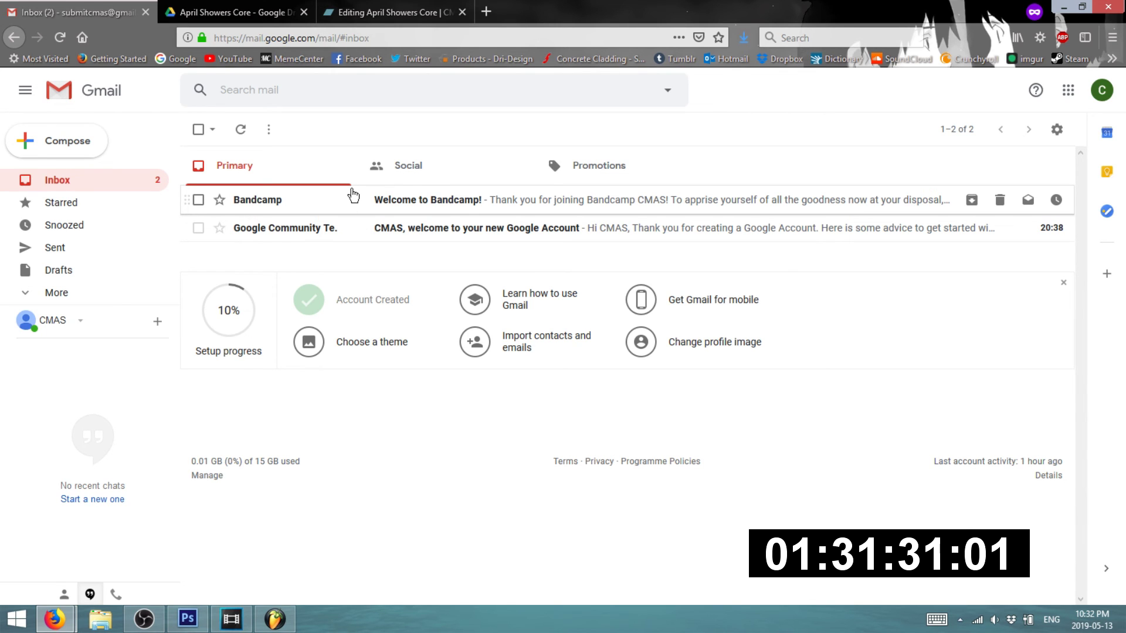
- Glance at the Discord chat and come back to the Gmail inbox window
left_click(145, 617)
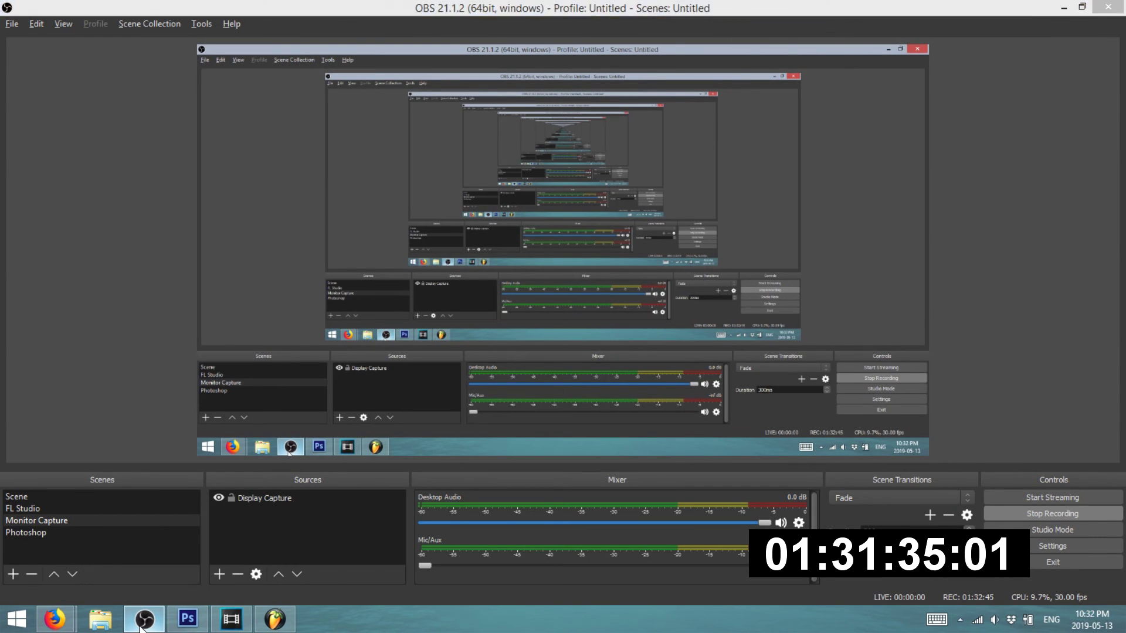
left_click(142, 622)
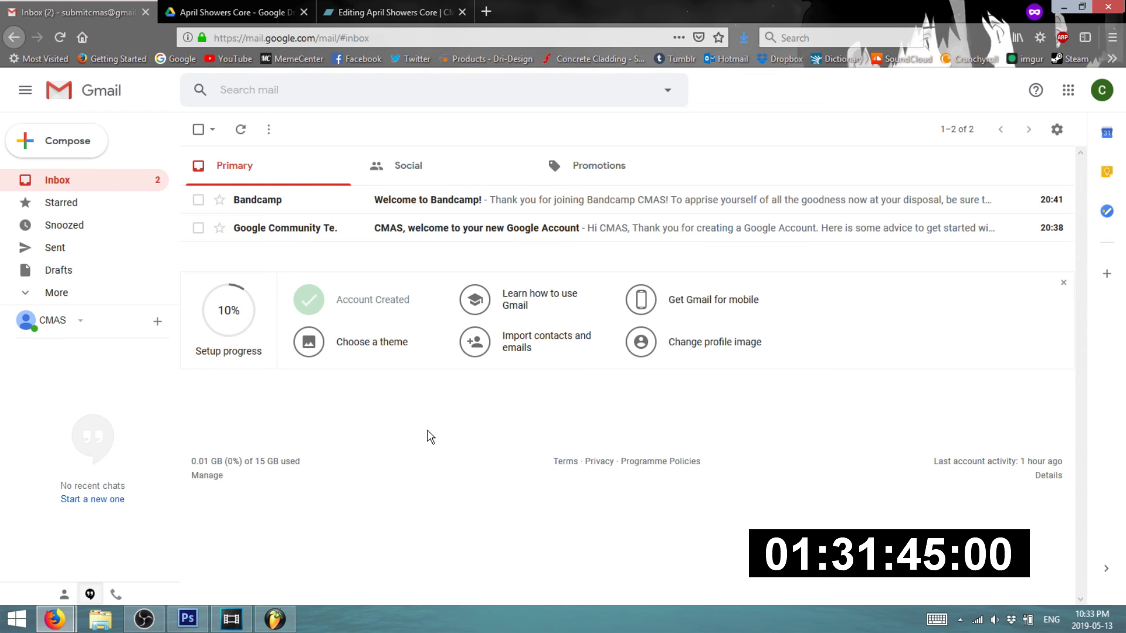
mouse_move(66, 611)
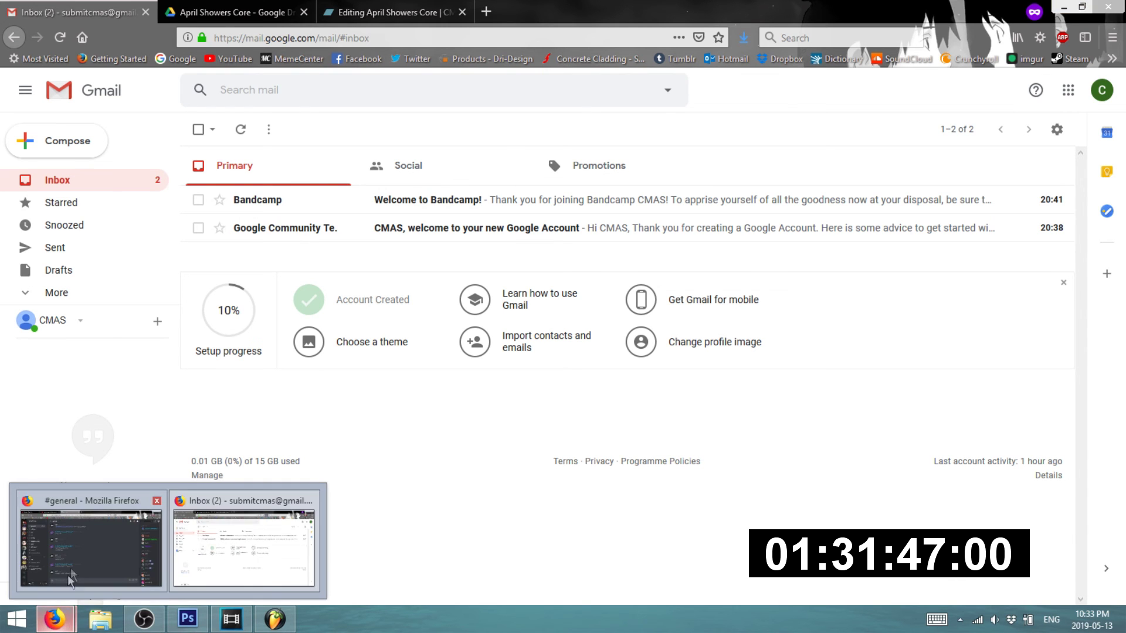
left_click(71, 565)
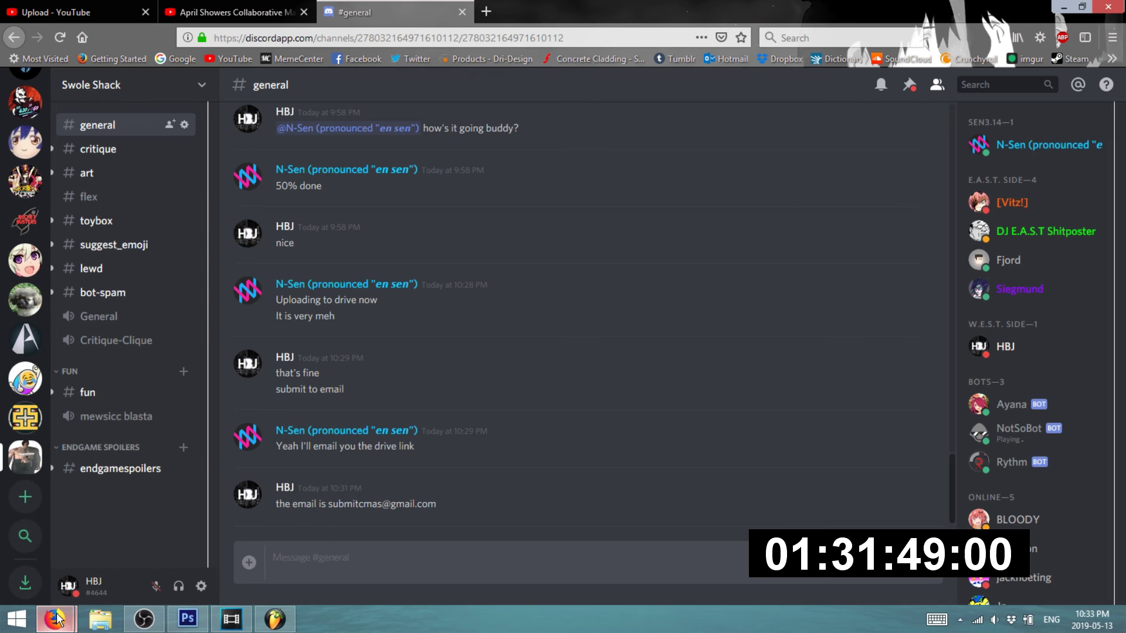
mouse_move(59, 617)
left_click(265, 509)
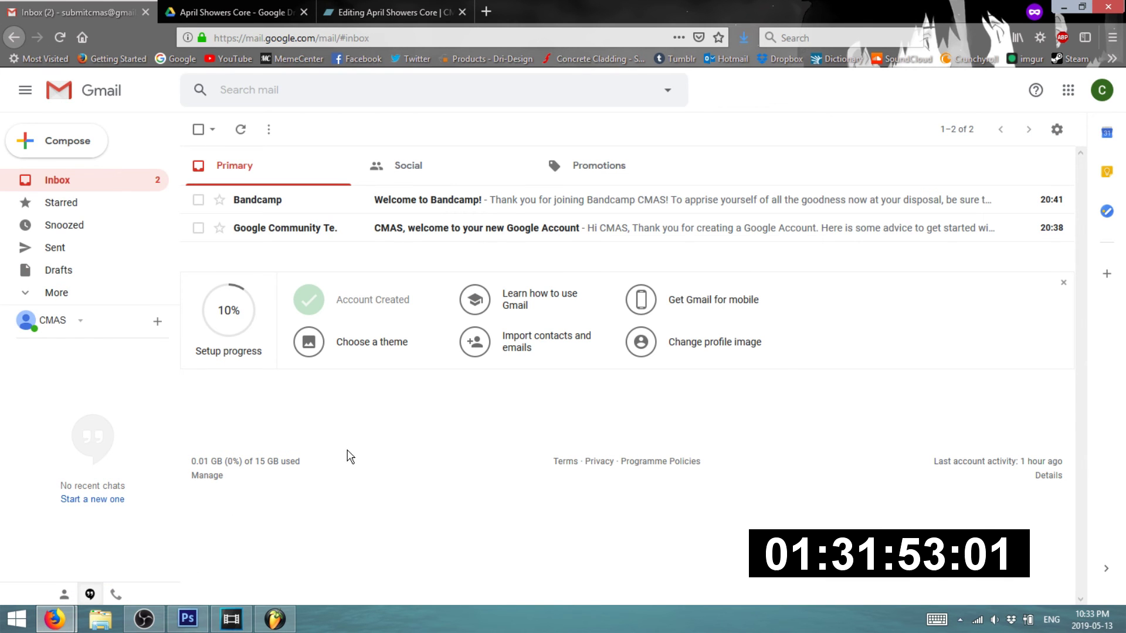
- View the April Showers Core Drive folder and Bandcamp album editor tabs, then return to Inbox
left_click(241, 12)
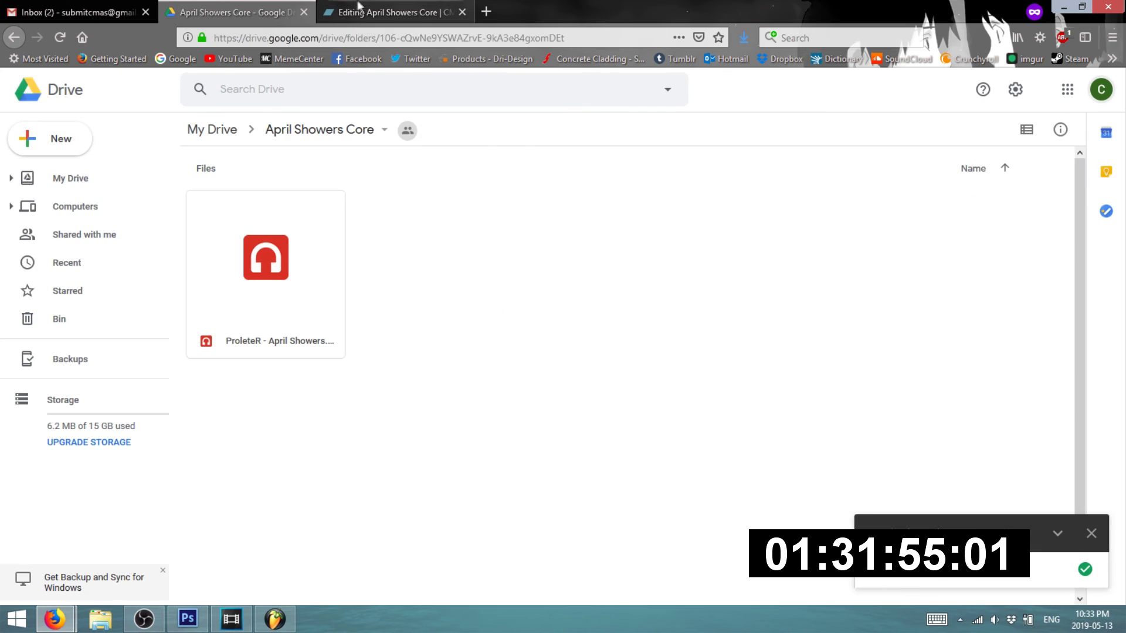
left_click(368, 7)
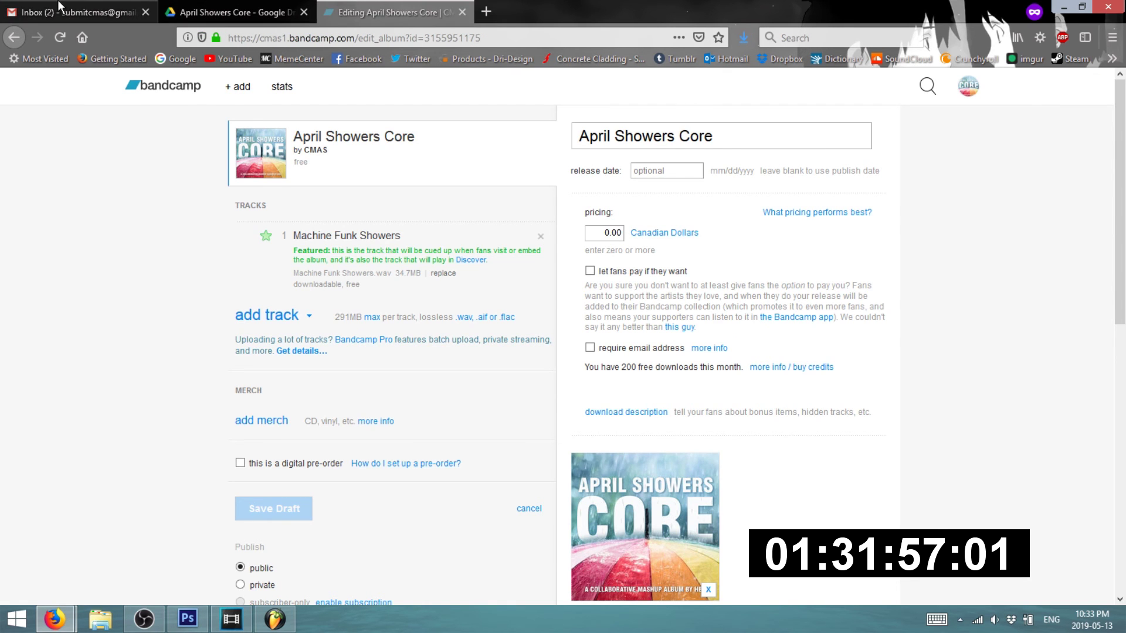
left_click(59, 2)
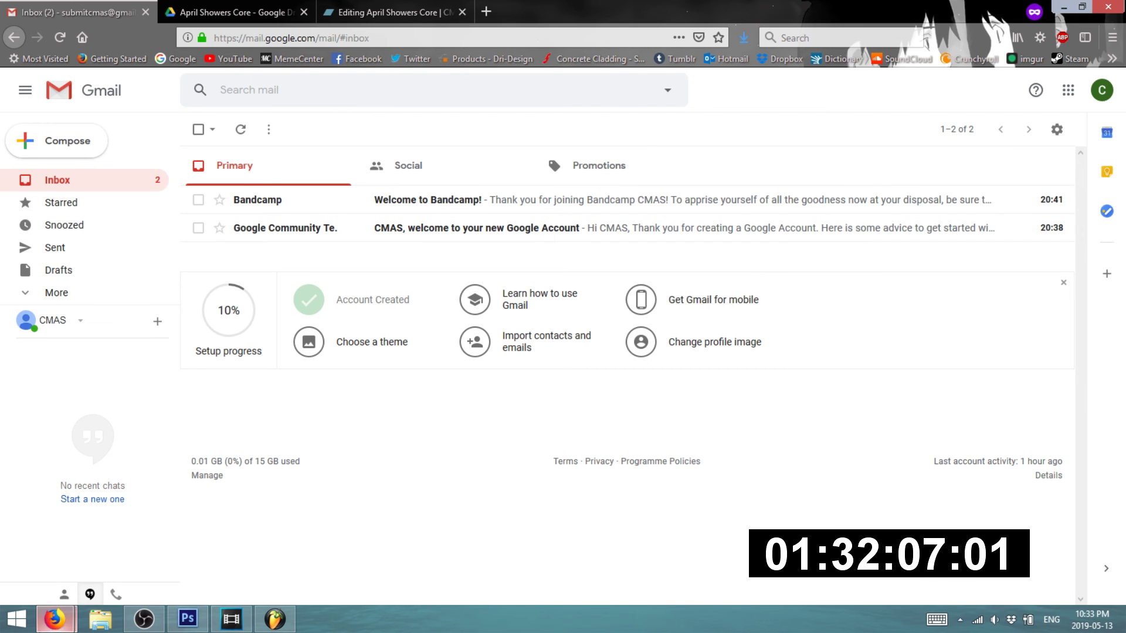
- Switch to the other browser window and open the April Showers announcement video page on YouTube
mouse_move(54, 618)
left_click(61, 564)
left_click(79, 12)
left_click(272, 6)
- Search YouTube for 'ninja sen3.14', open the N-Sen channel, and copy its URL
left_click(334, 87)
type("n")
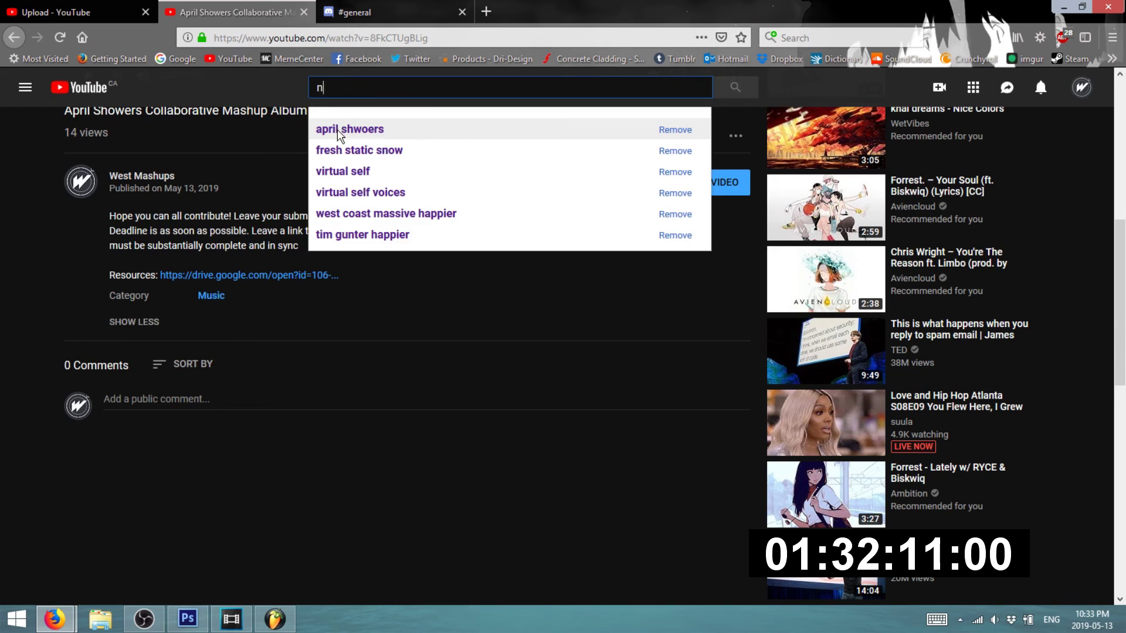
type("inja sen3.14")
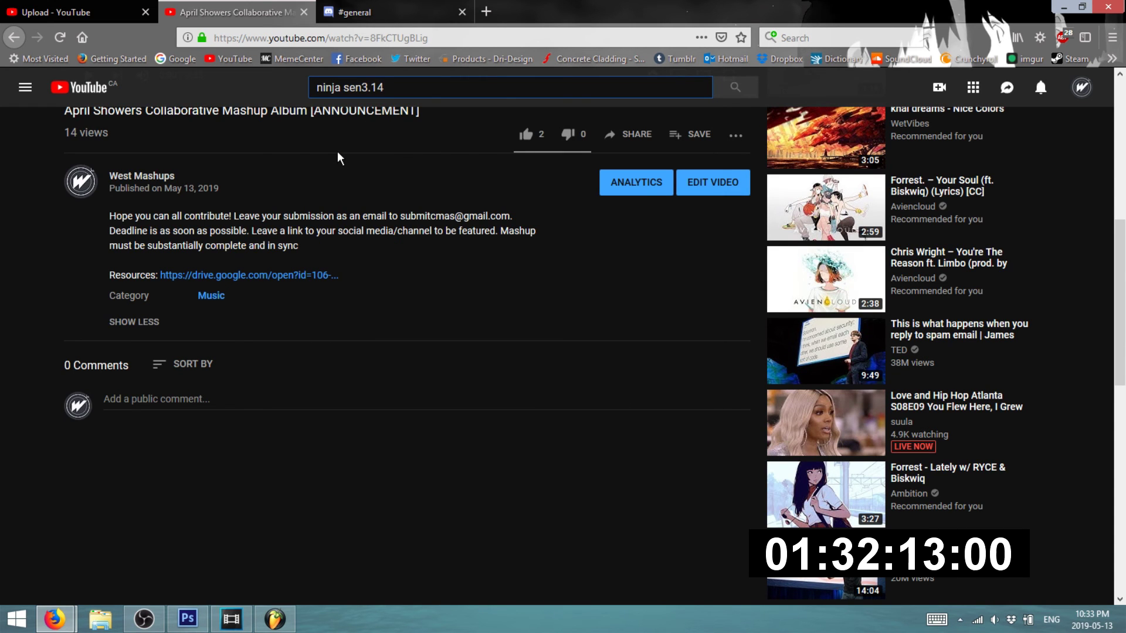
key("Return")
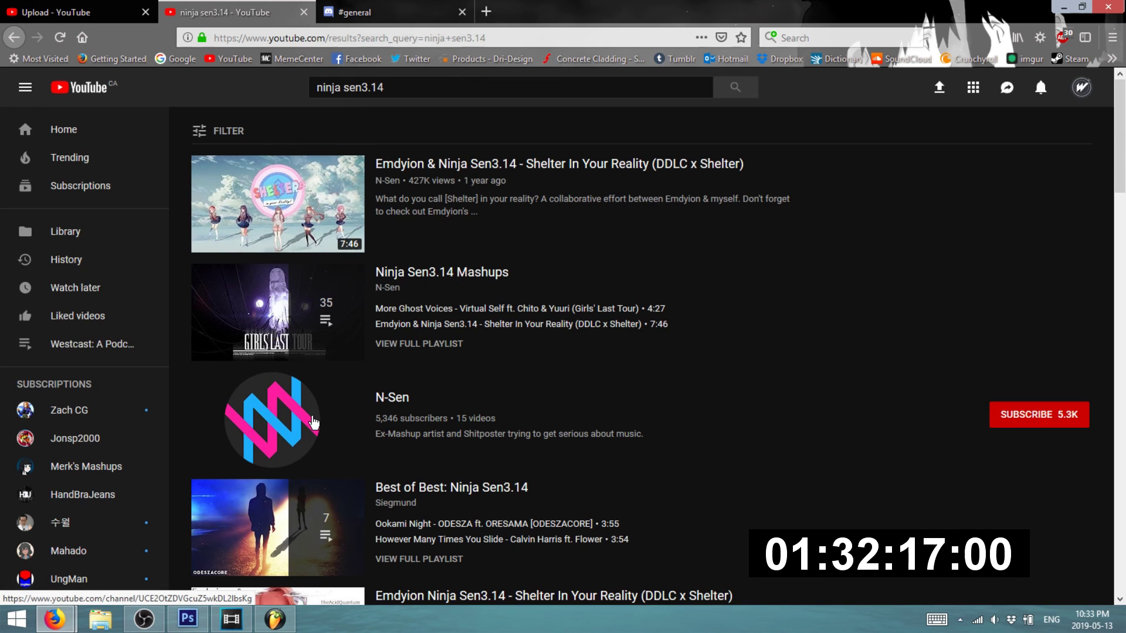
left_click(313, 422)
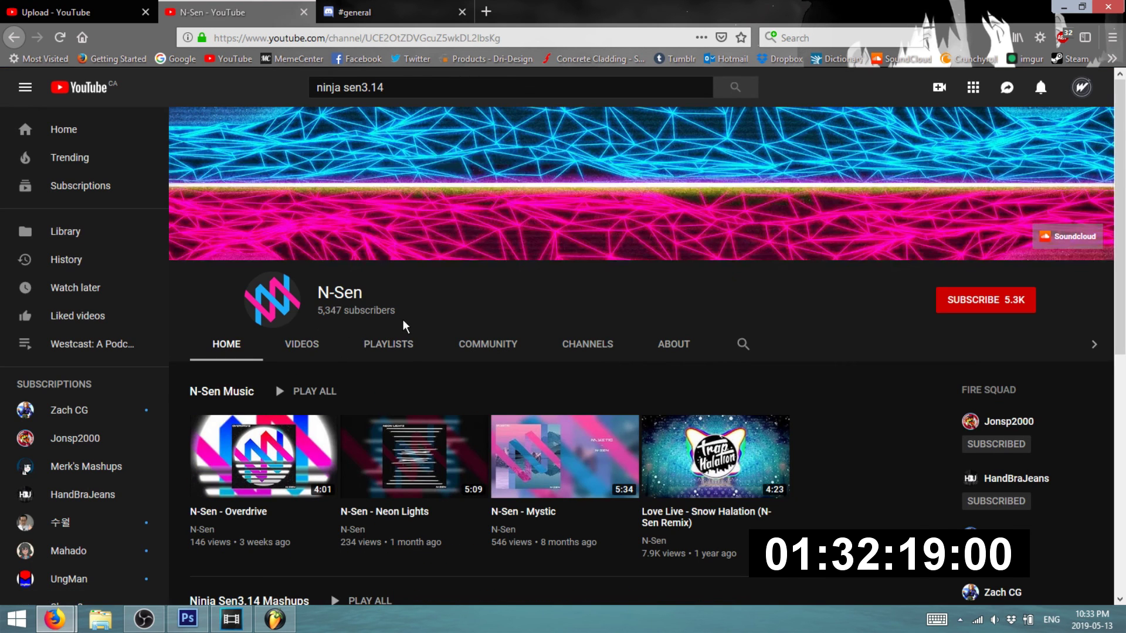
left_click(382, 38)
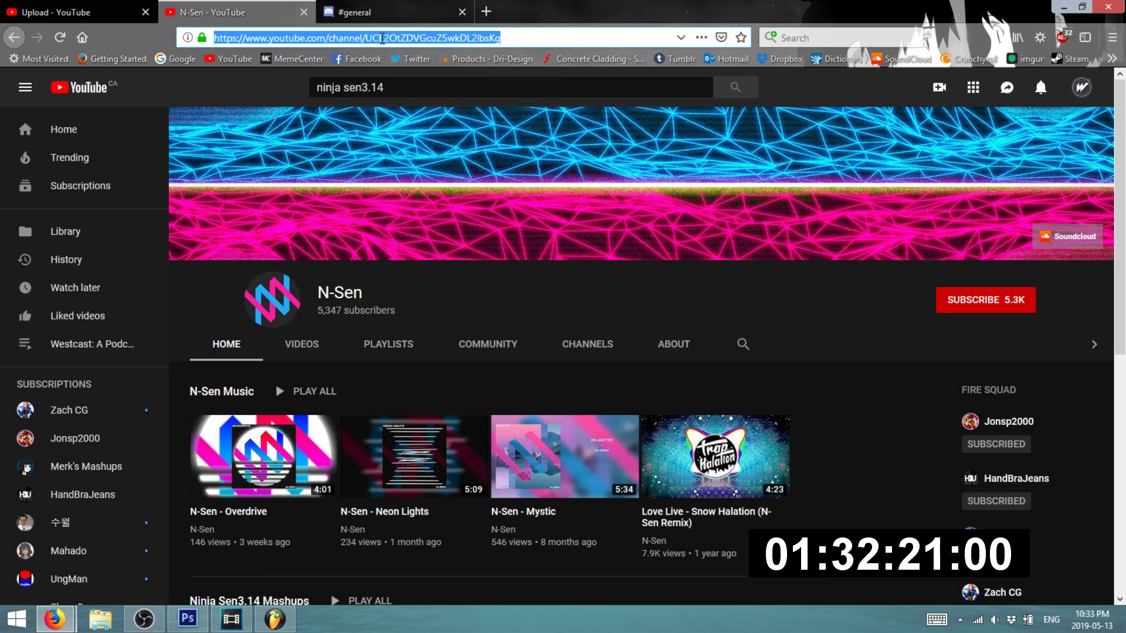
right_click(382, 38)
left_click(411, 83)
- Open the HandBraJeans YouTube channel in a new tab, then bring the Gmail inbox back
left_click(484, 13)
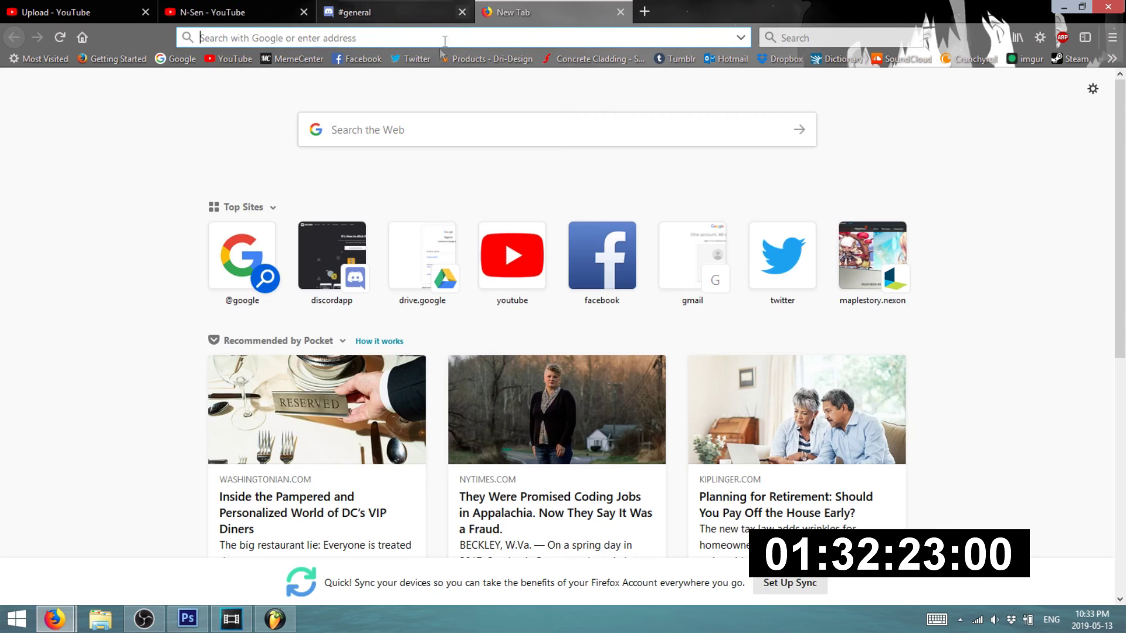
type("handbra")
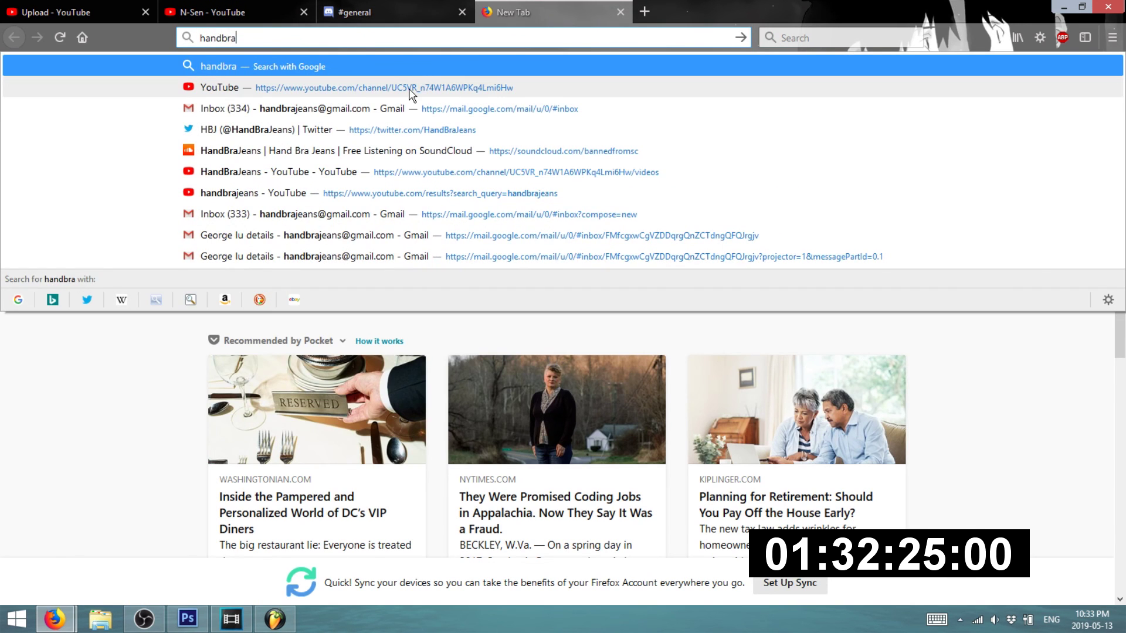
left_click(411, 88)
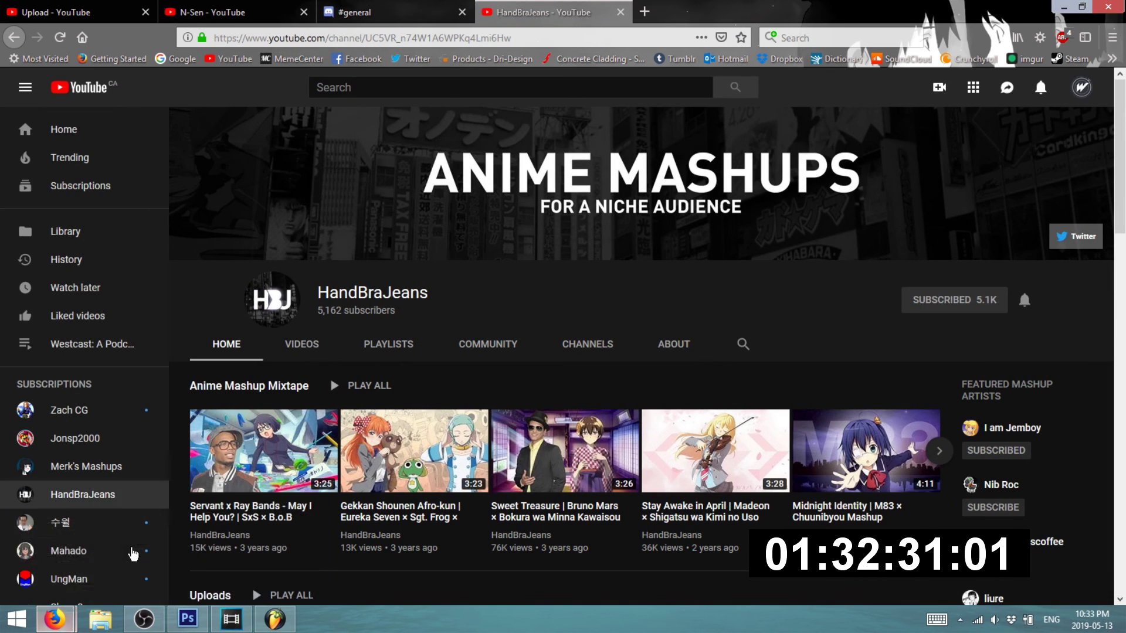
mouse_move(55, 619)
left_click(202, 573)
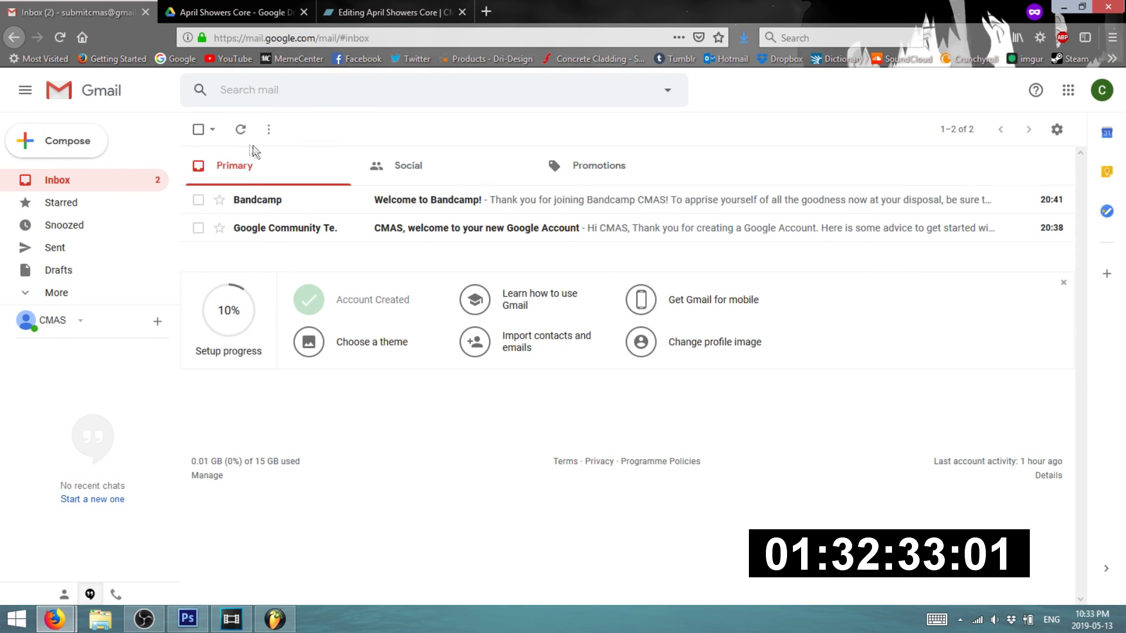
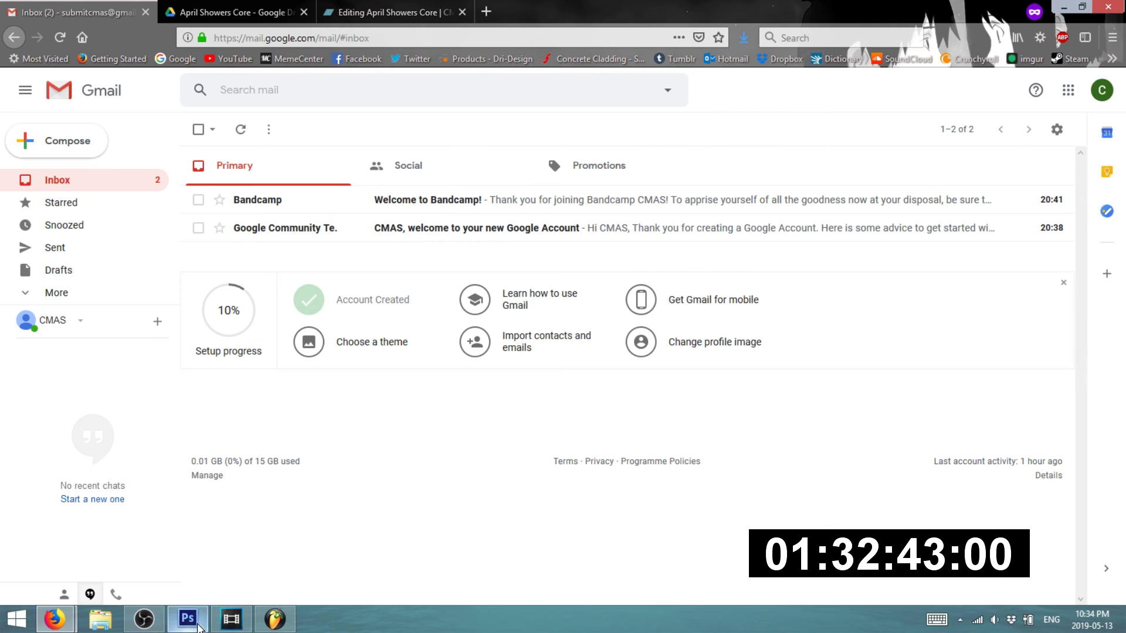
- Cycle between Photoshop and Vegas Pro, then save the Vegas project via File > Save
left_click(196, 625)
left_click(197, 626)
left_click(187, 620)
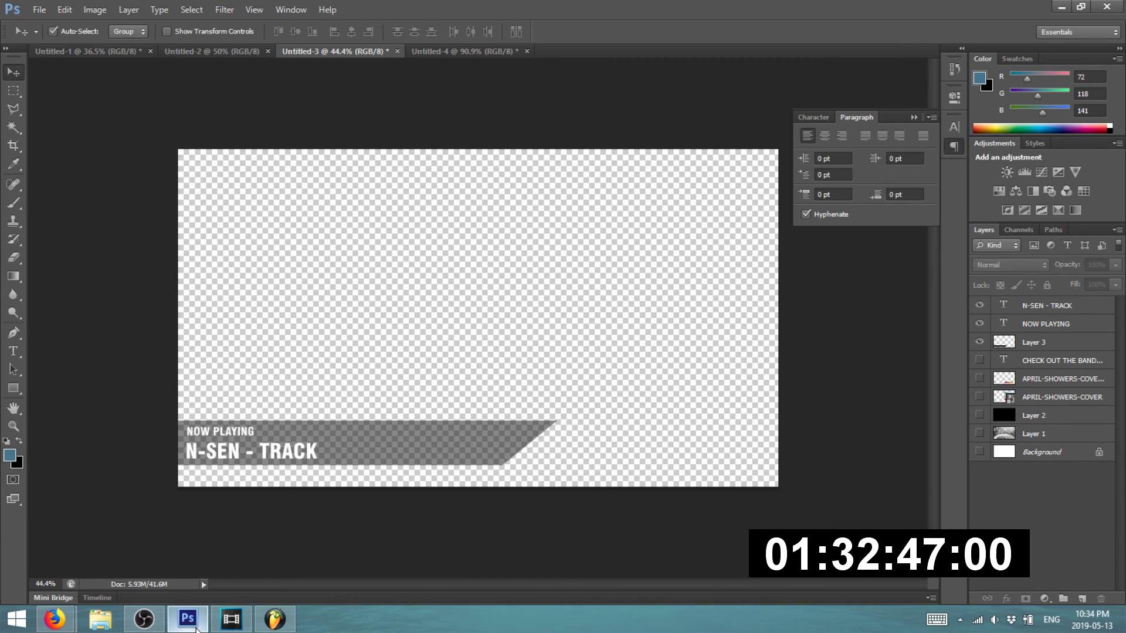
left_click(229, 621)
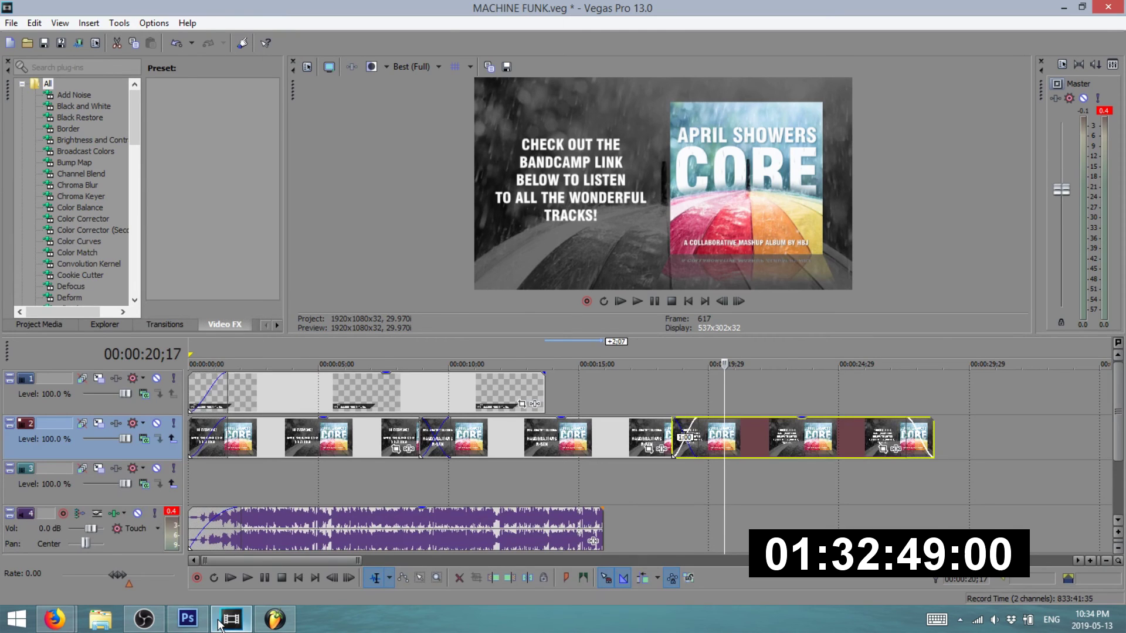
left_click(226, 622)
left_click(226, 622)
left_click(9, 23)
left_click(24, 82)
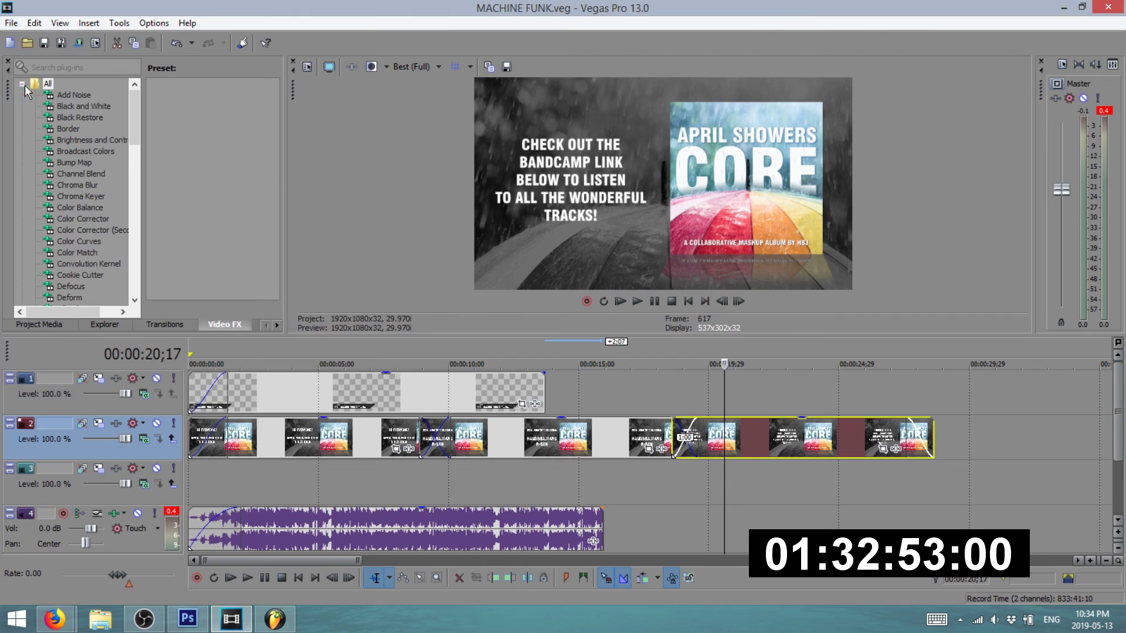
- Check the Discord #general chat, then bring back the Gmail inbox with the new submission email
mouse_move(54, 619)
left_click(95, 576)
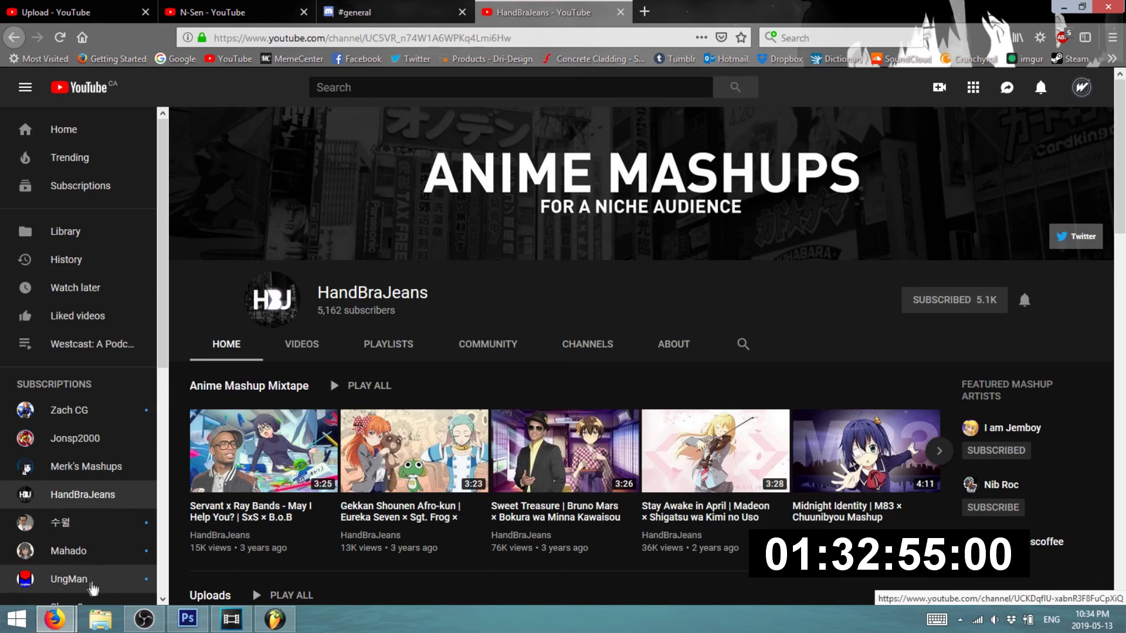
left_click(440, 7)
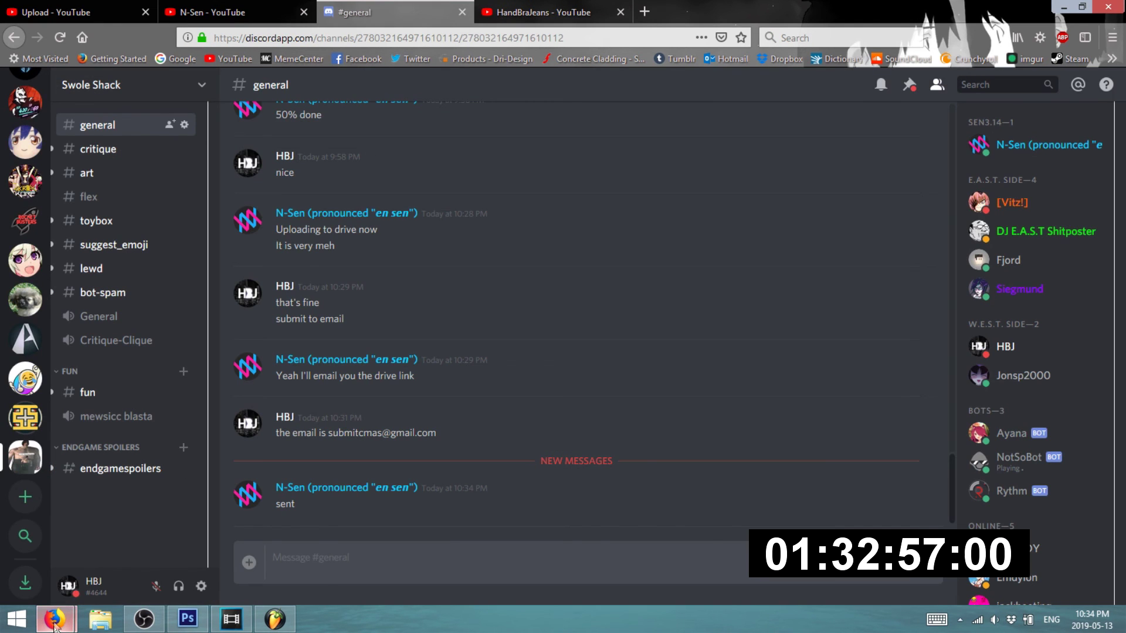
mouse_move(55, 622)
left_click(245, 546)
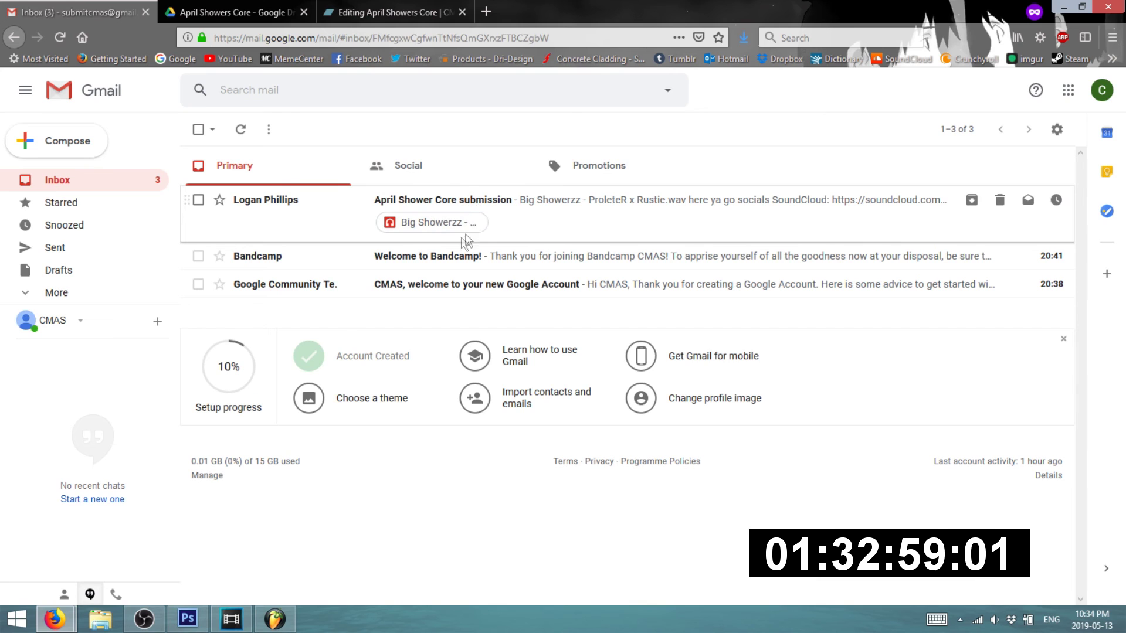
- Download Big Showerzz - ProleteR x Rustie.wav from the submission email's Drive attachment and check its progress
left_click(466, 240)
left_click(312, 247)
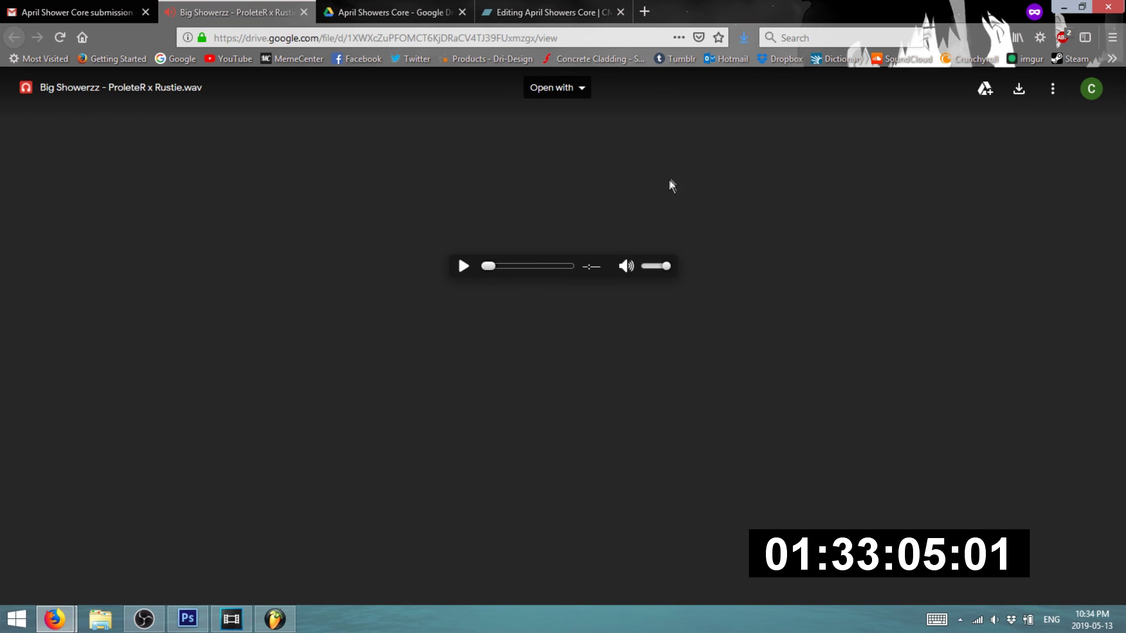
left_click(1021, 91)
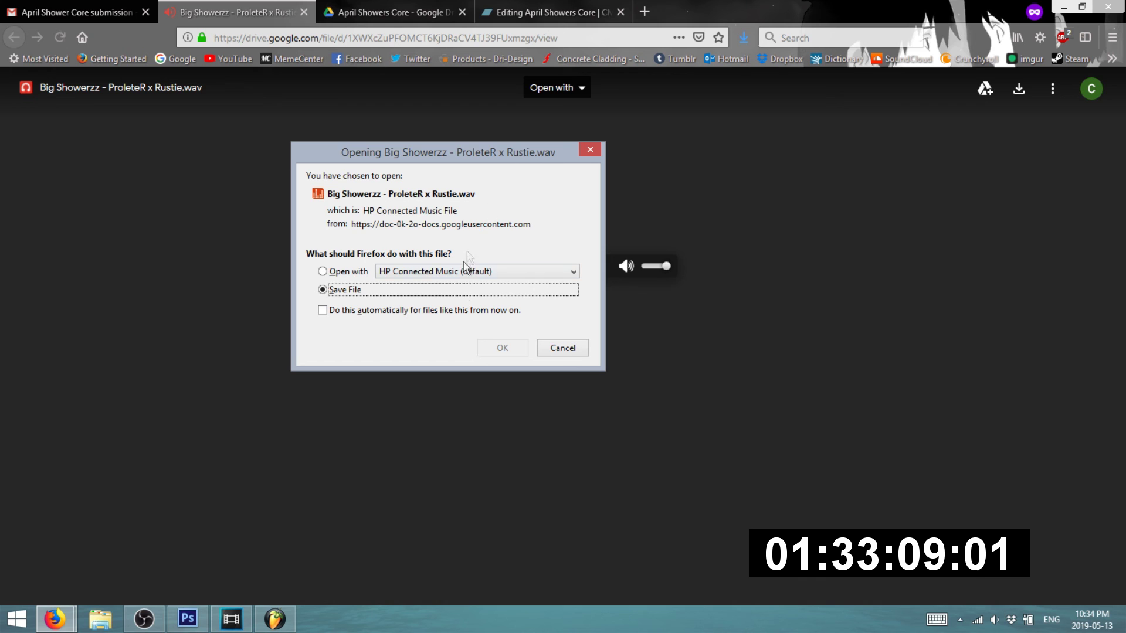
left_click(484, 350)
key("ctrl+Tab")
key("ctrl+Tab")
left_click(744, 38)
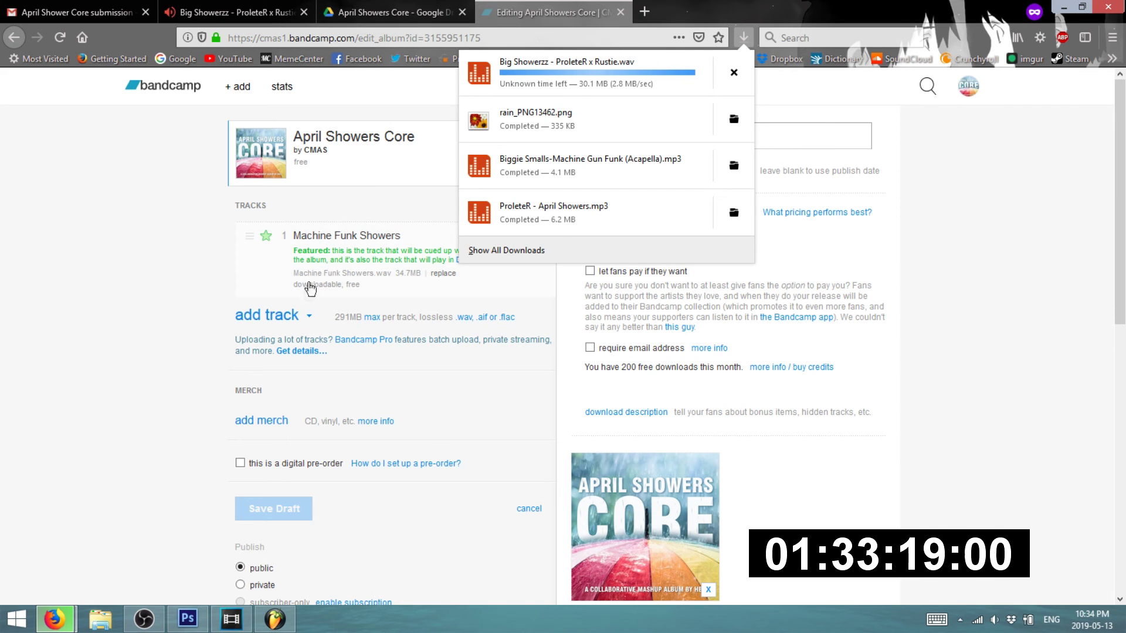
- Start adding a track, cancel the file picker, and confirm the wav download has finished
left_click(278, 318)
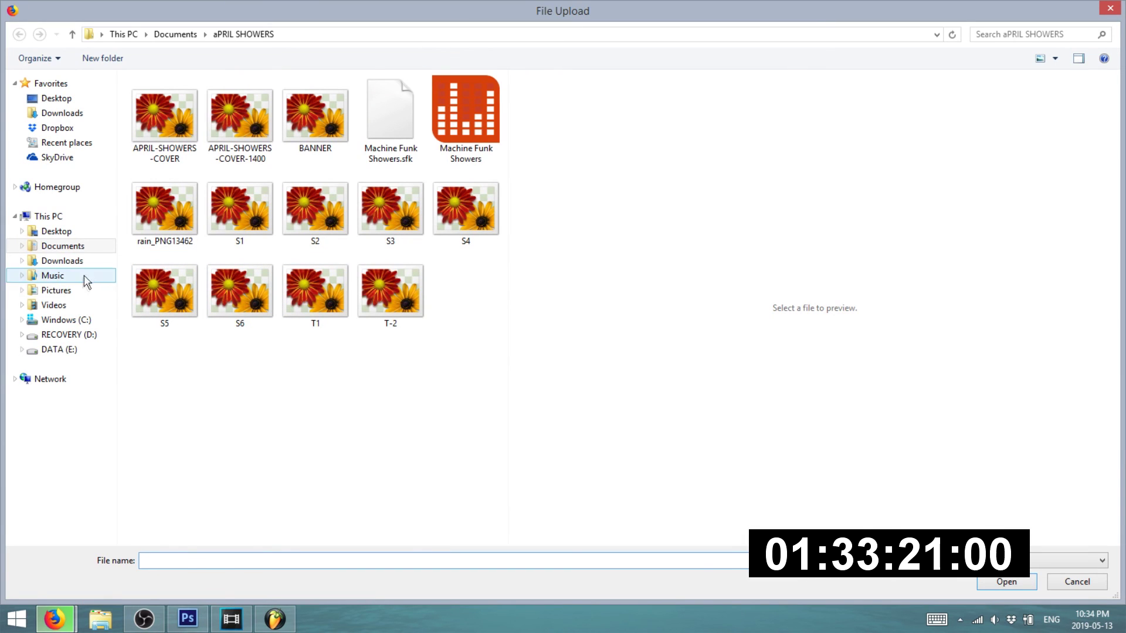
left_click(62, 261)
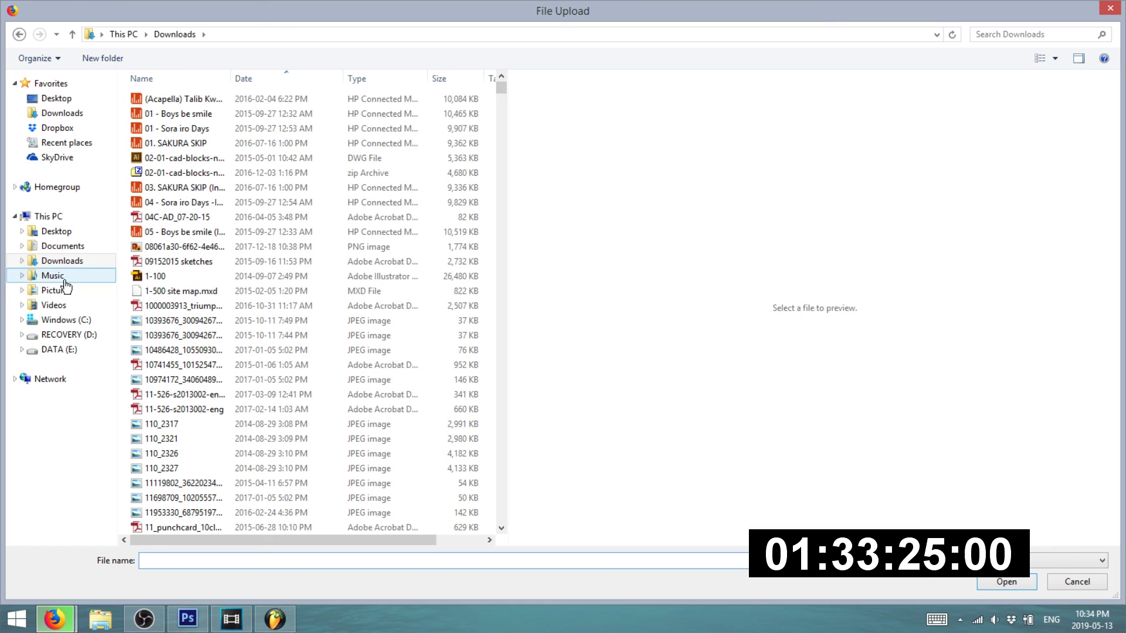
type("big")
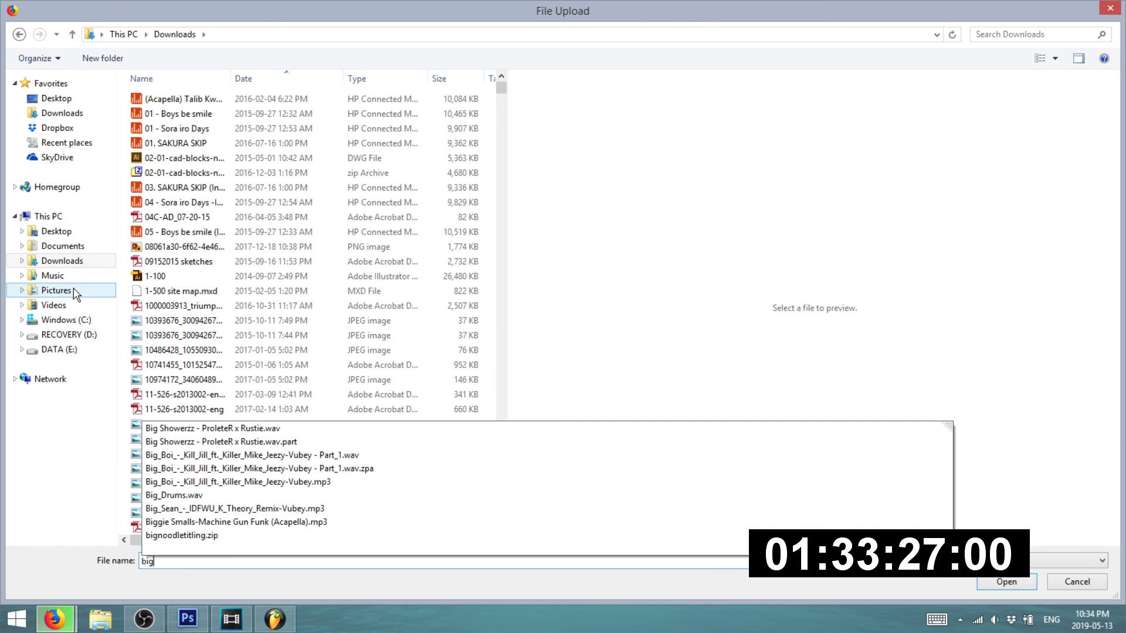
key("Escape")
key("Escape")
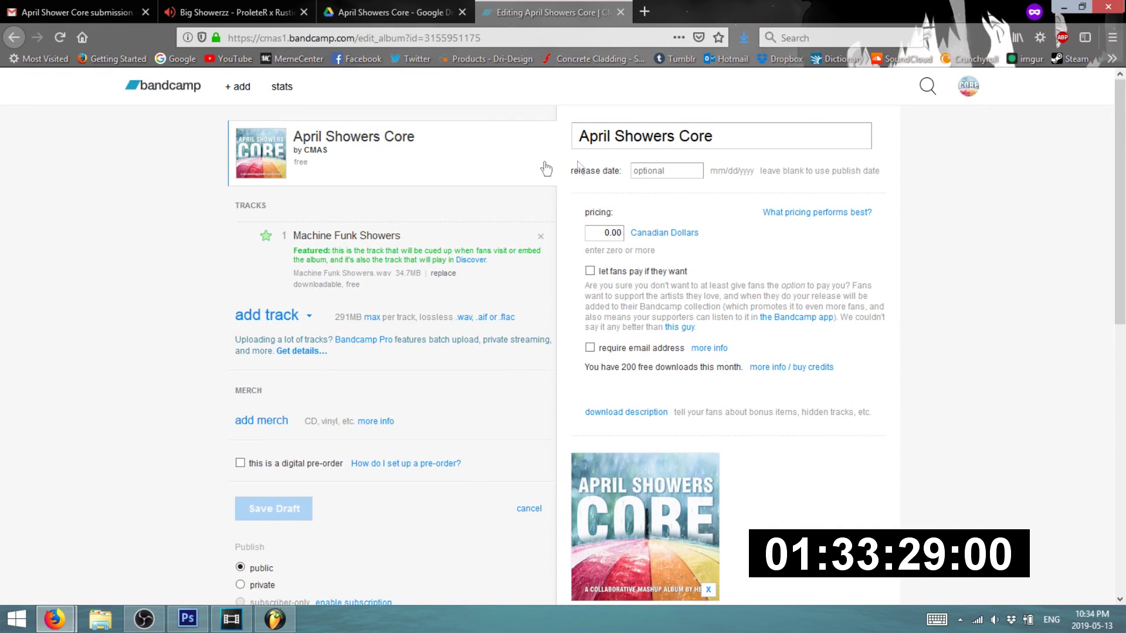
left_click(751, 36)
left_click(752, 34)
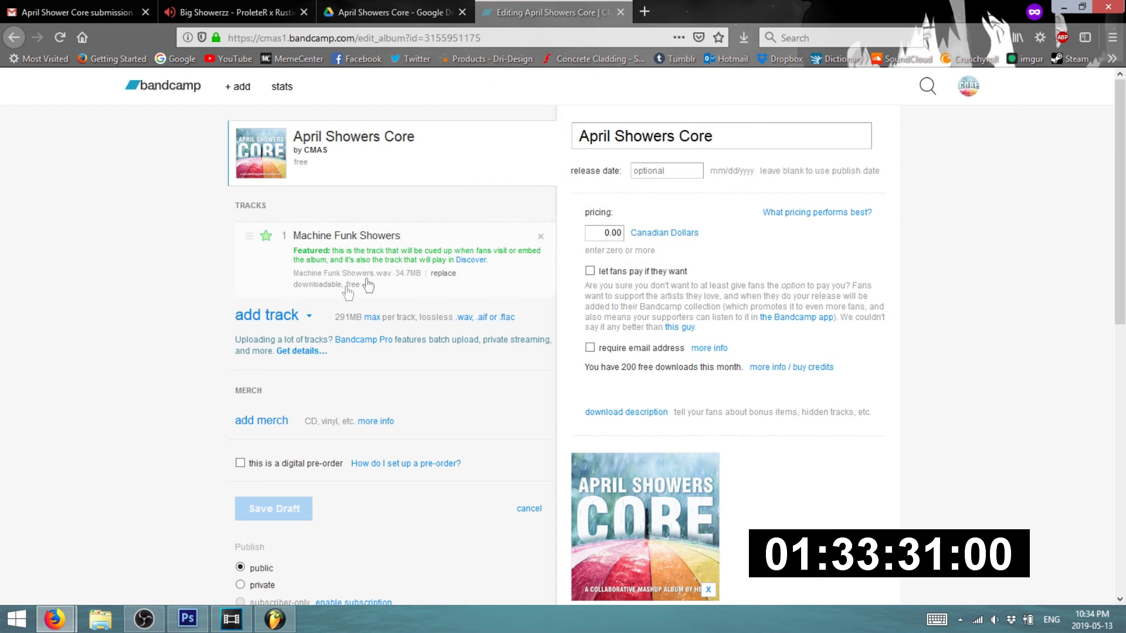
- Upload Big Showerzz - ProleteR x Rustie.wav from Downloads as track 2 and name it Big Showerz
left_click(294, 322)
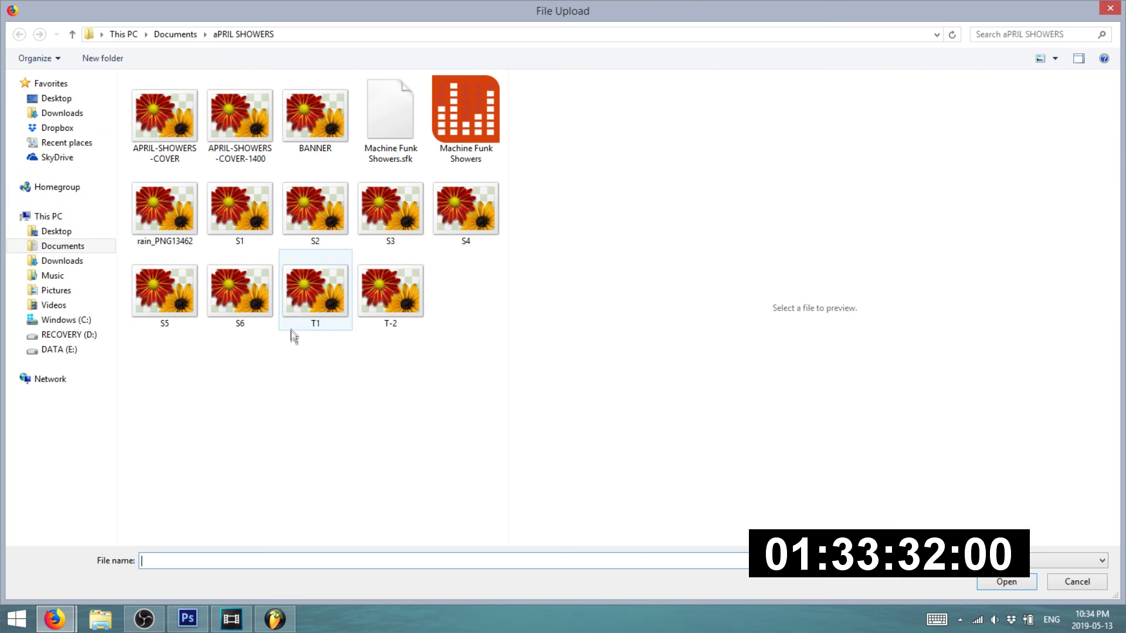
left_click(65, 261)
left_click(200, 560)
type("big sho")
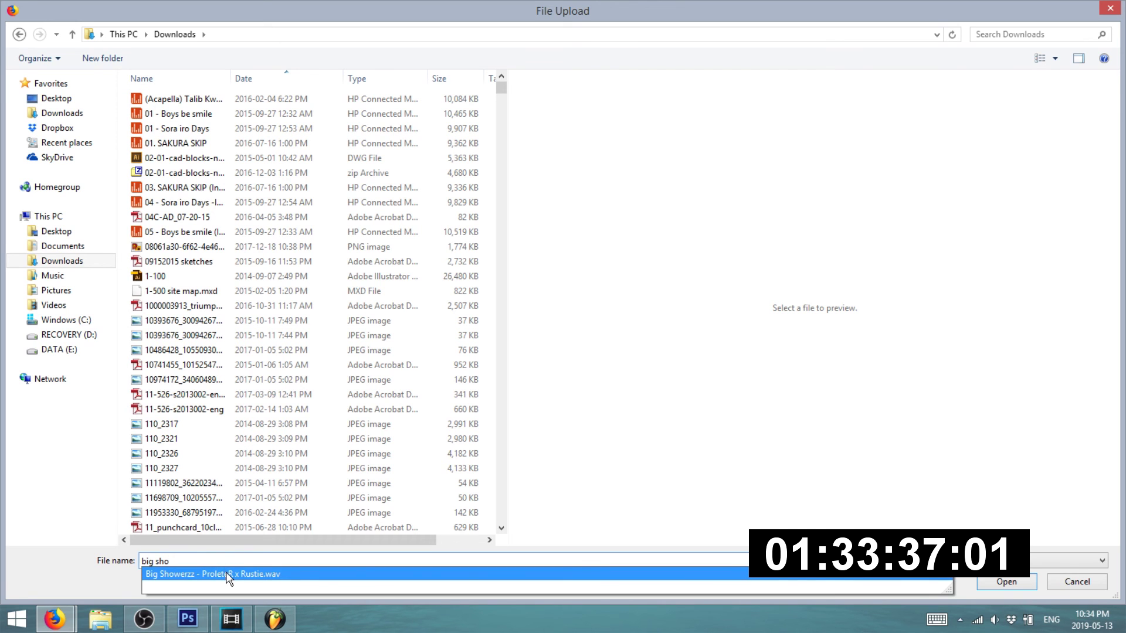
left_click(228, 575)
left_click(1007, 584)
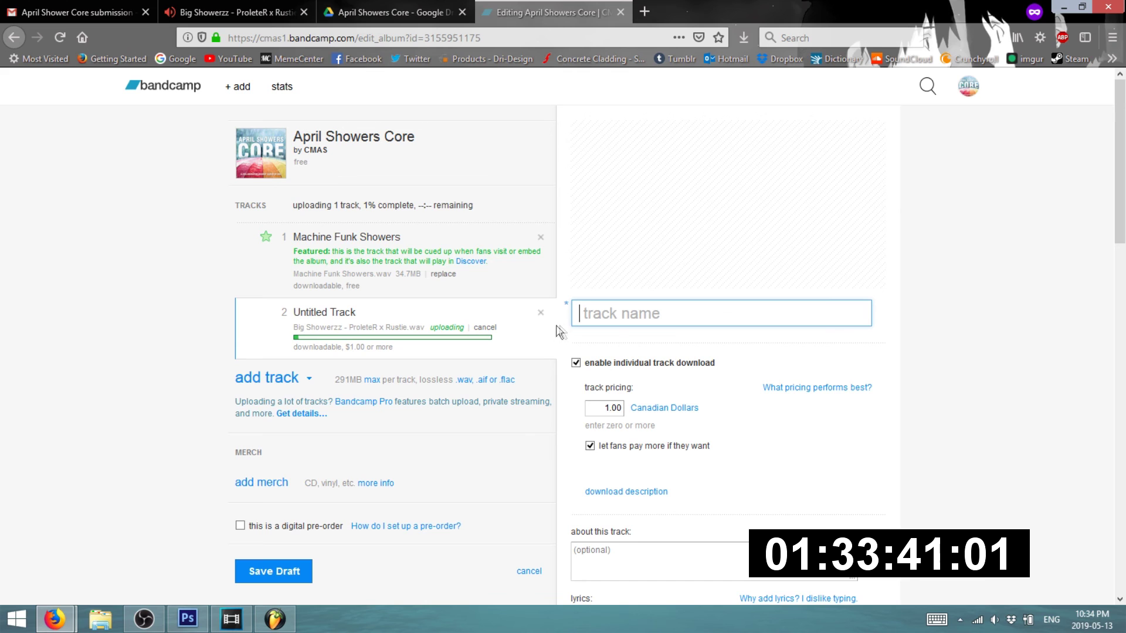
type("Big Showerzzz")
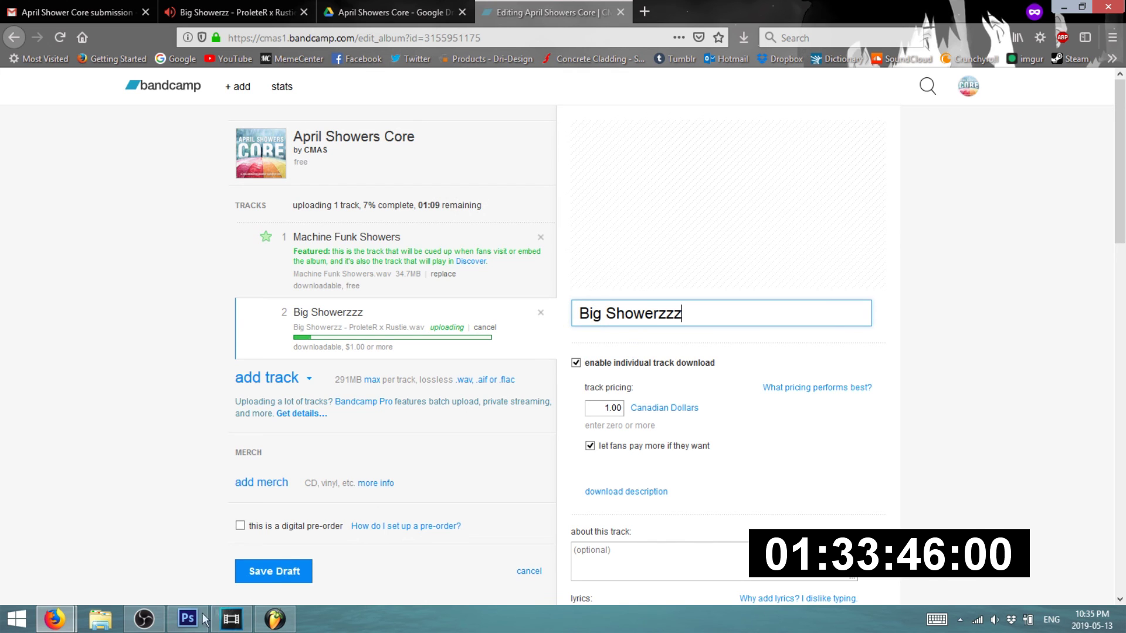
left_click(203, 620)
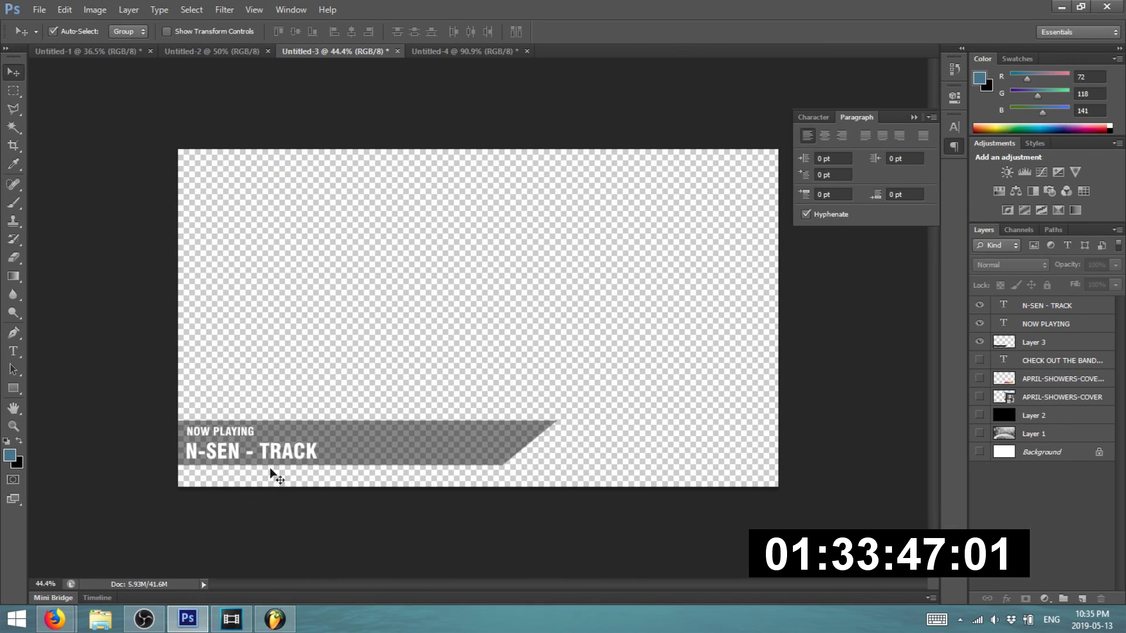
- Replace TRACK in the overlay caption so it reads N-SEN - BIG SHOWERZZZ
left_click(13, 351)
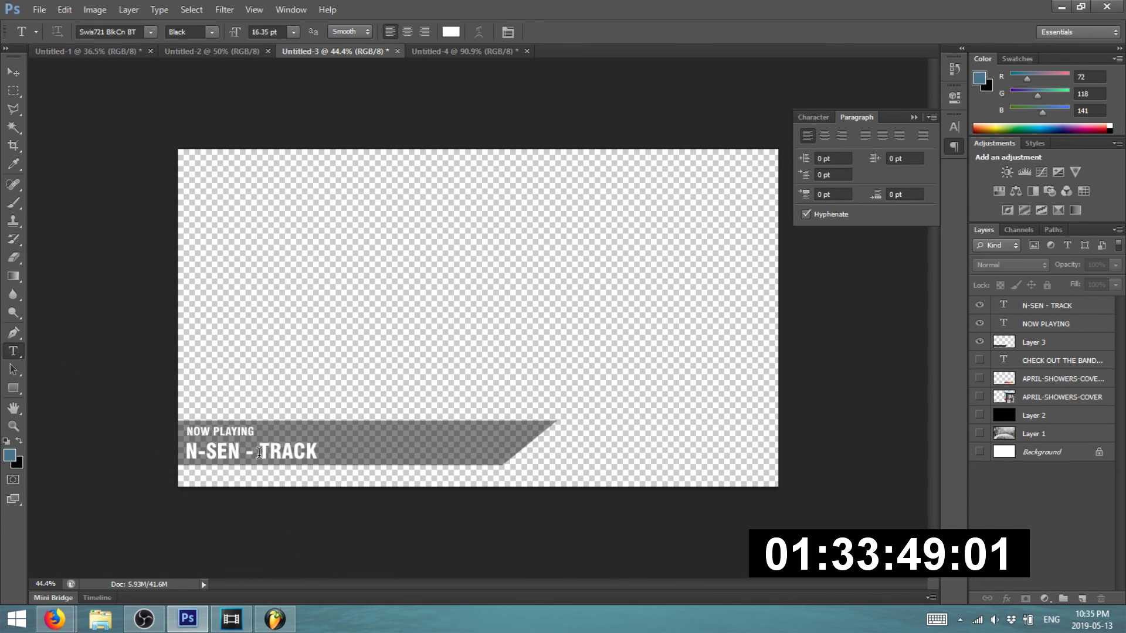
left_click_drag(258, 453, 514, 453)
type("big sh")
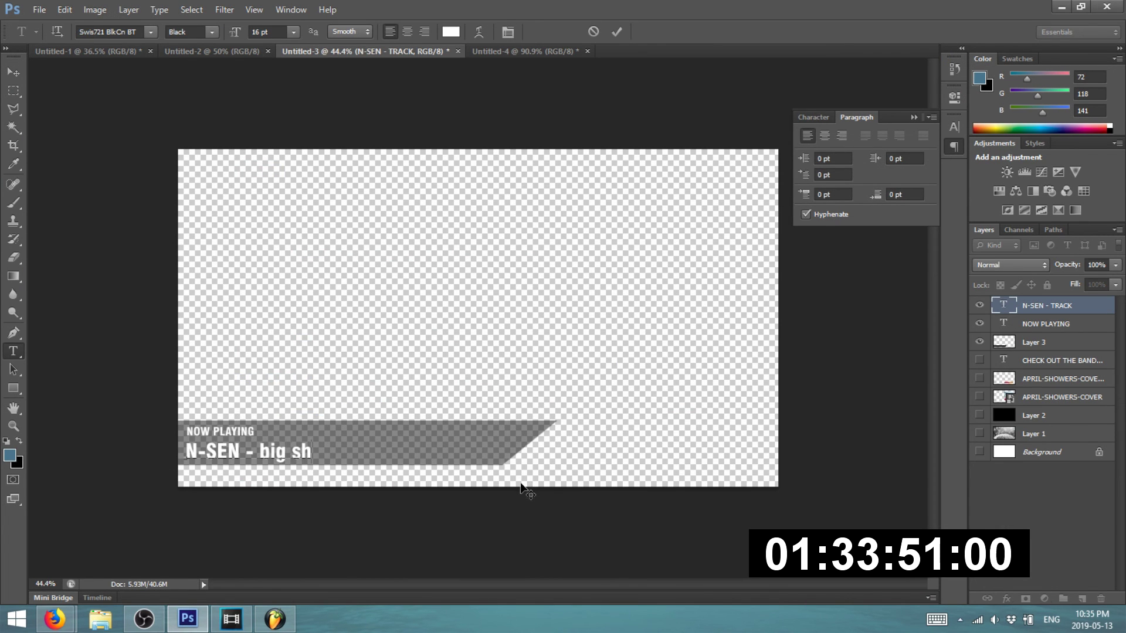
key("BackSpace")
key("BackSpace")
key("BackSpace")
key("BackSpace")
key("BackSpace")
key("BackSpace")
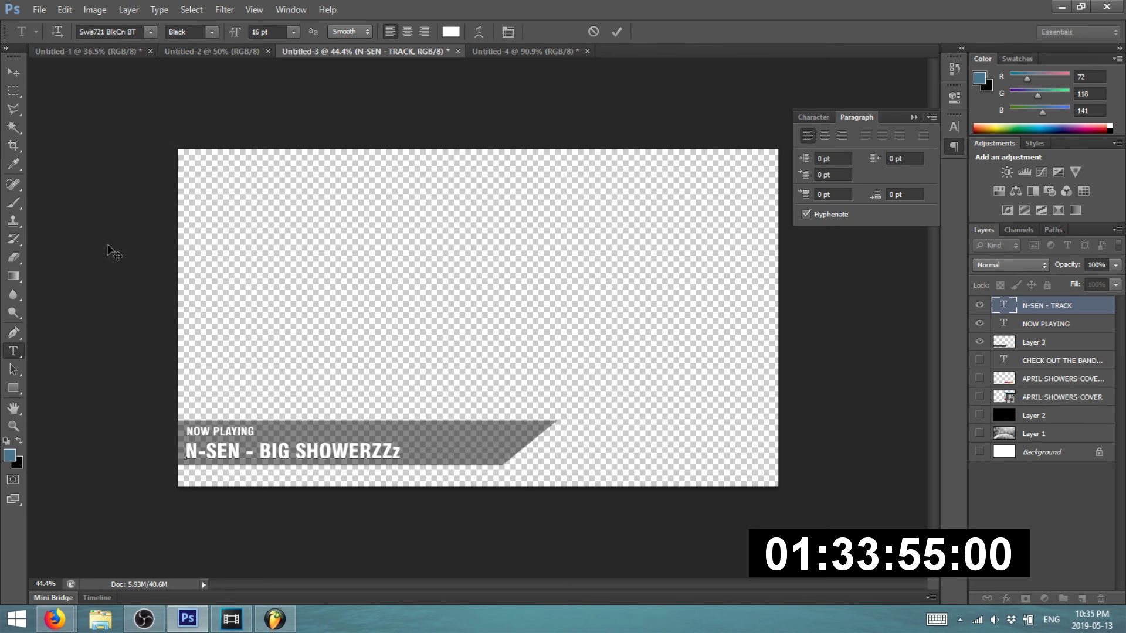
left_click(6, 75)
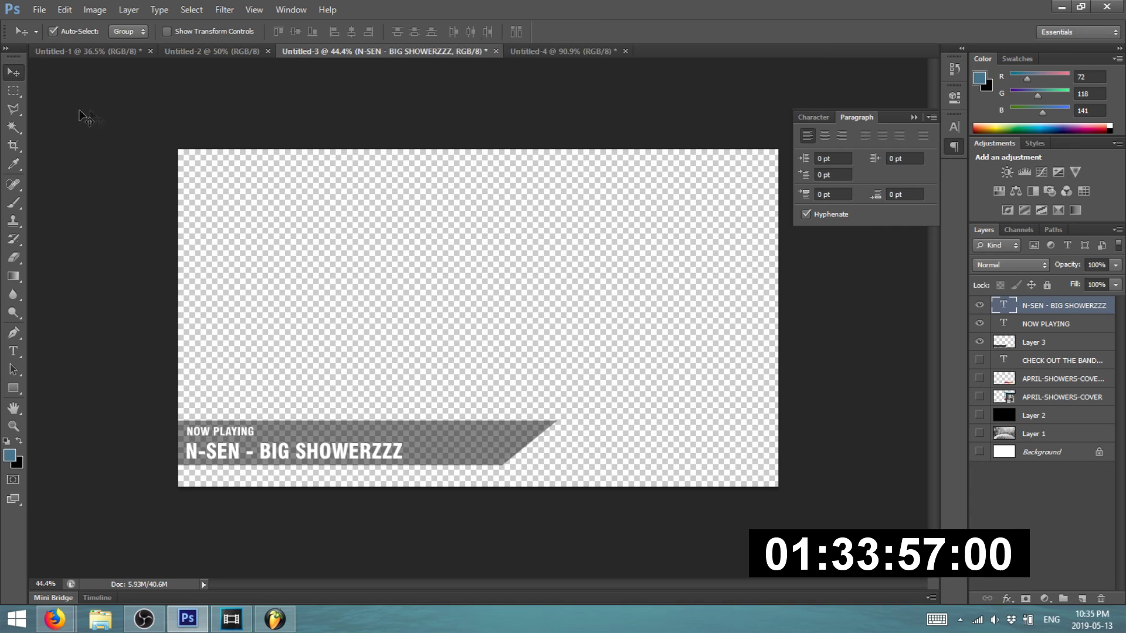
- Export the overlay with Save for Web under the name T-3
left_click(39, 10)
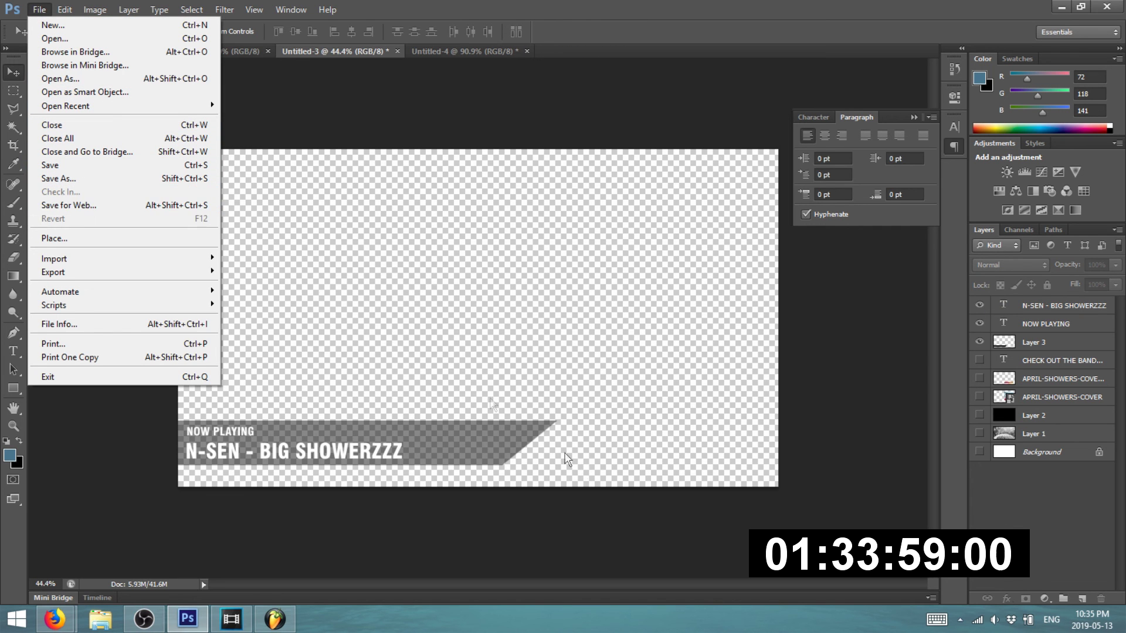
left_click(143, 207)
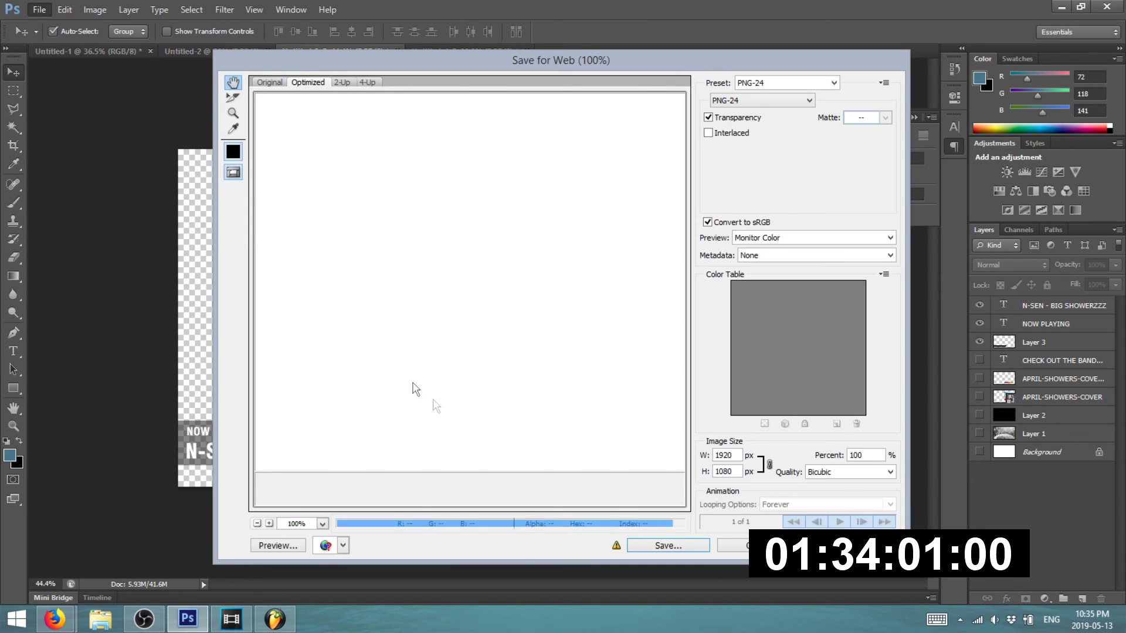
left_click(647, 543)
type("t")
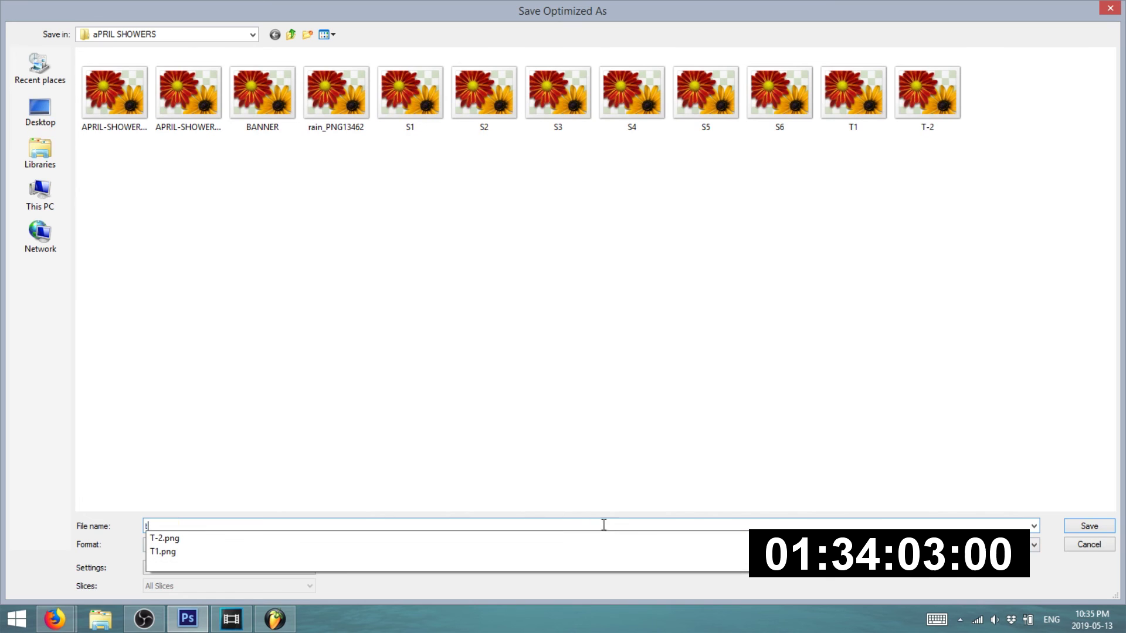
key("Down")
key("BackSpace")
key("BackSpace")
key("BackSpace")
key("BackSpace")
key("BackSpace")
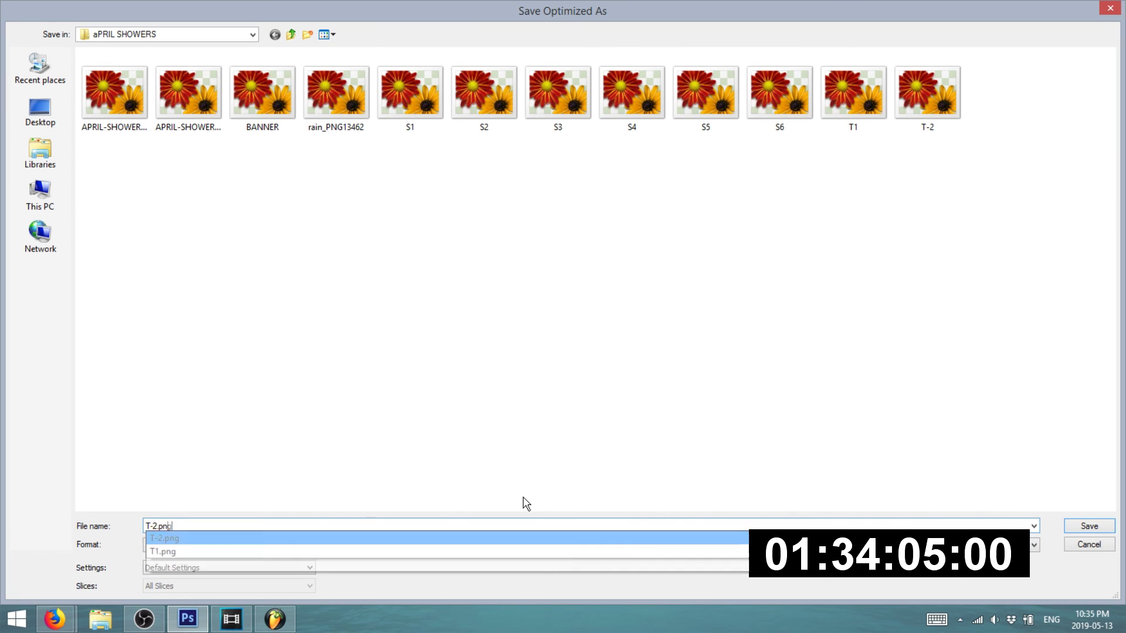
type("3")
key("Return")
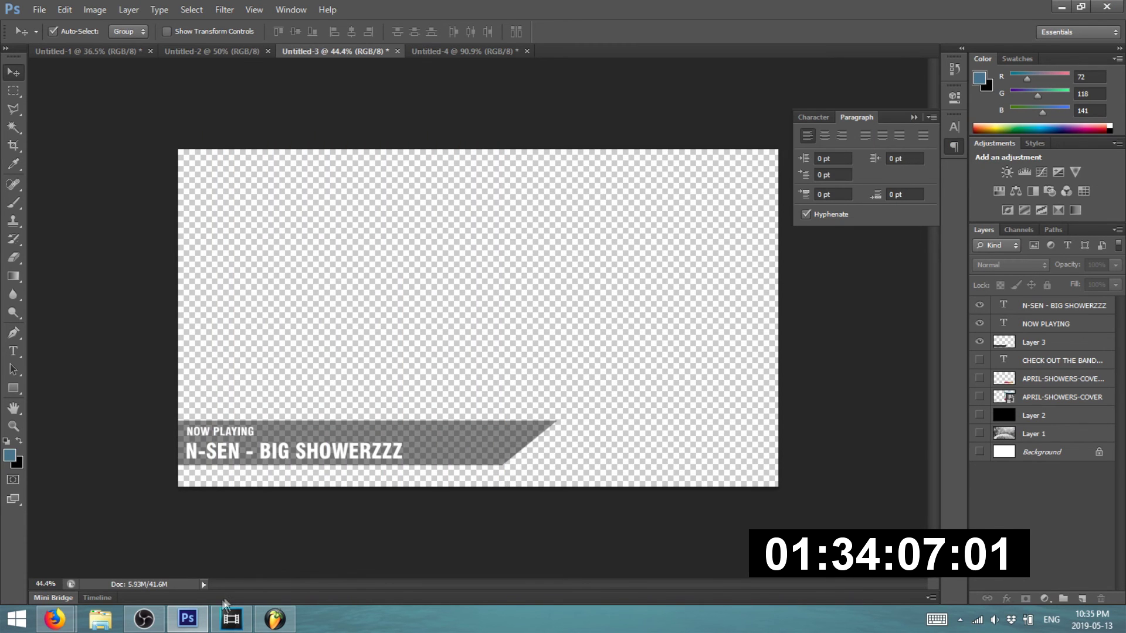
left_click(243, 624)
- Open the finished download's folder and drag the Big Showerzz wav onto Vegas audio track 4
mouse_move(59, 619)
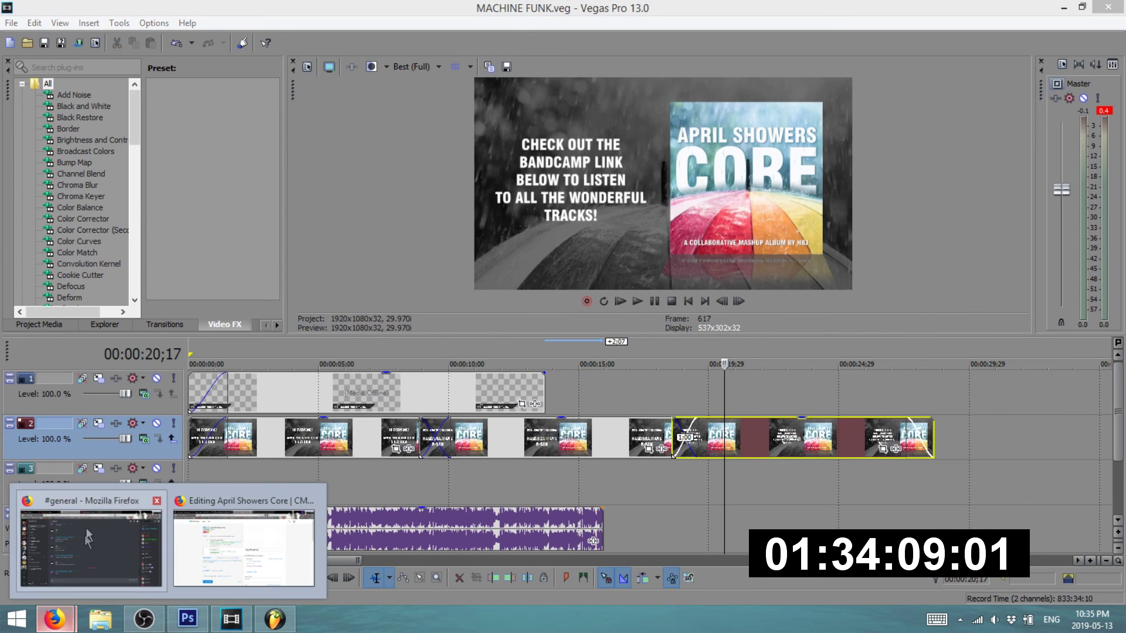
left_click(84, 535)
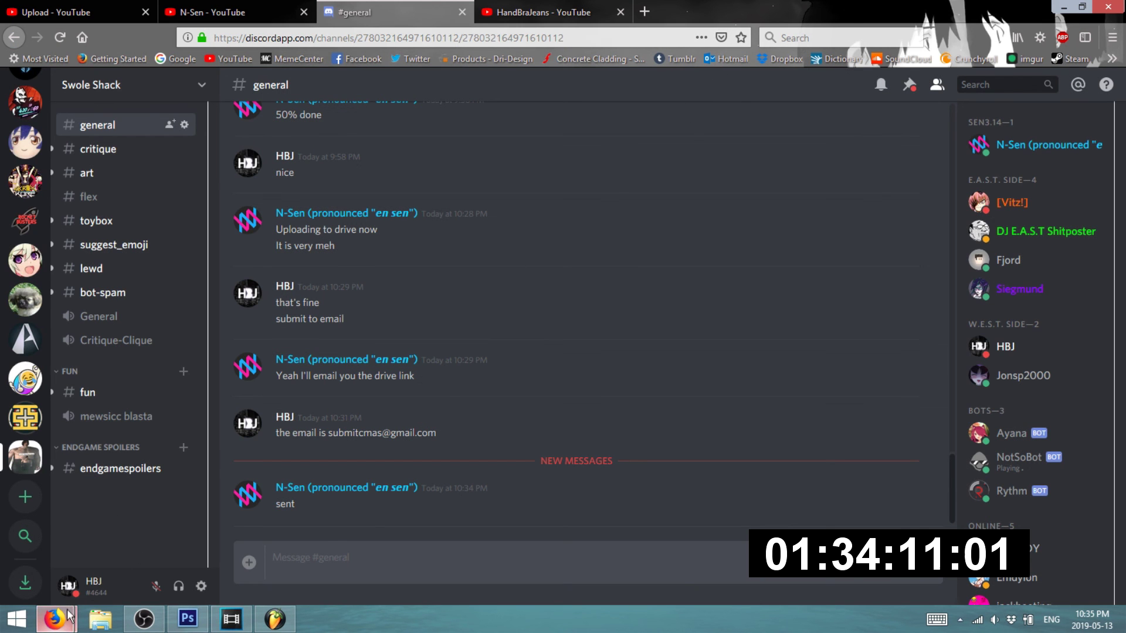
mouse_move(69, 616)
left_click(268, 536)
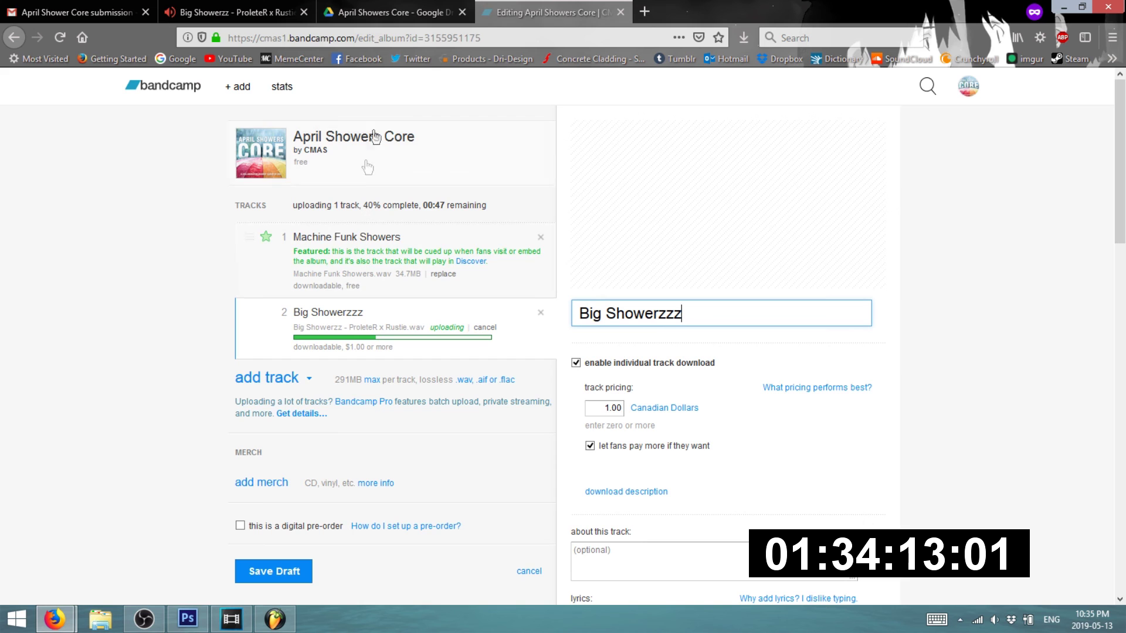
left_click(738, 39)
left_click_drag(633, 71, 680, 77)
left_click(733, 72)
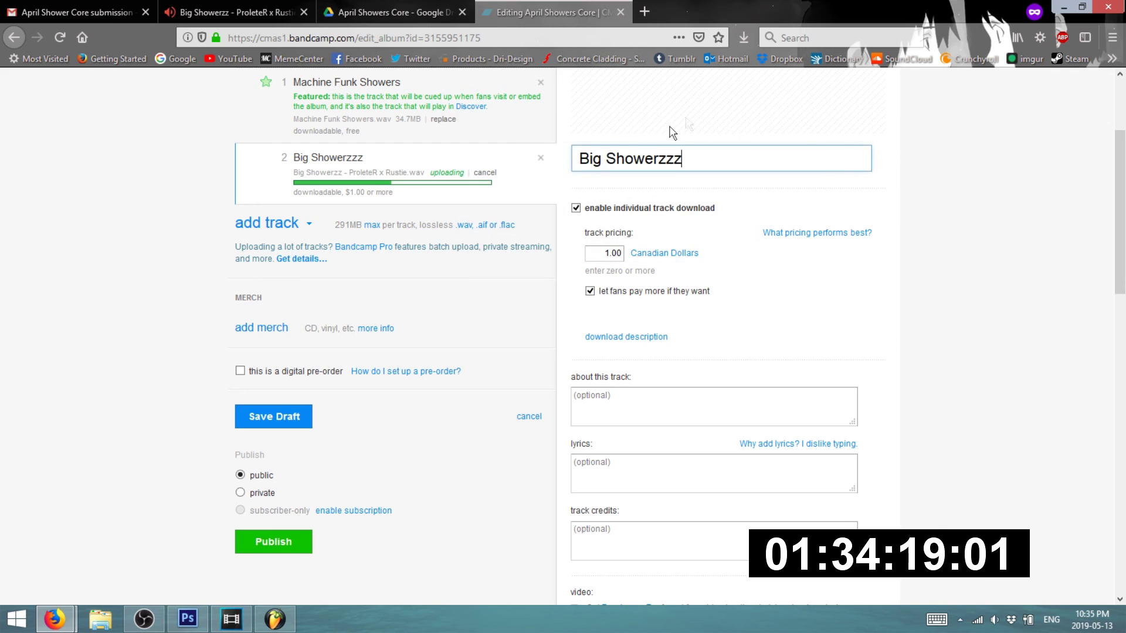
left_click_drag(531, 238, 612, 493)
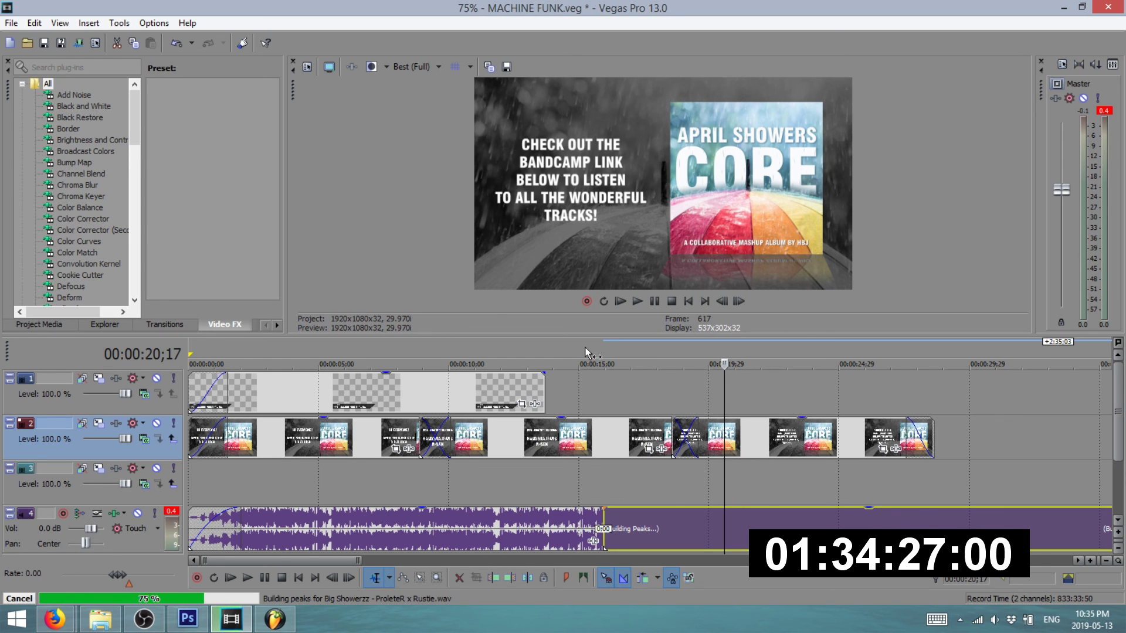
- Play from about 13 seconds and drag Big Showerzz to overlap the first song's end
left_click(551, 347)
key("space")
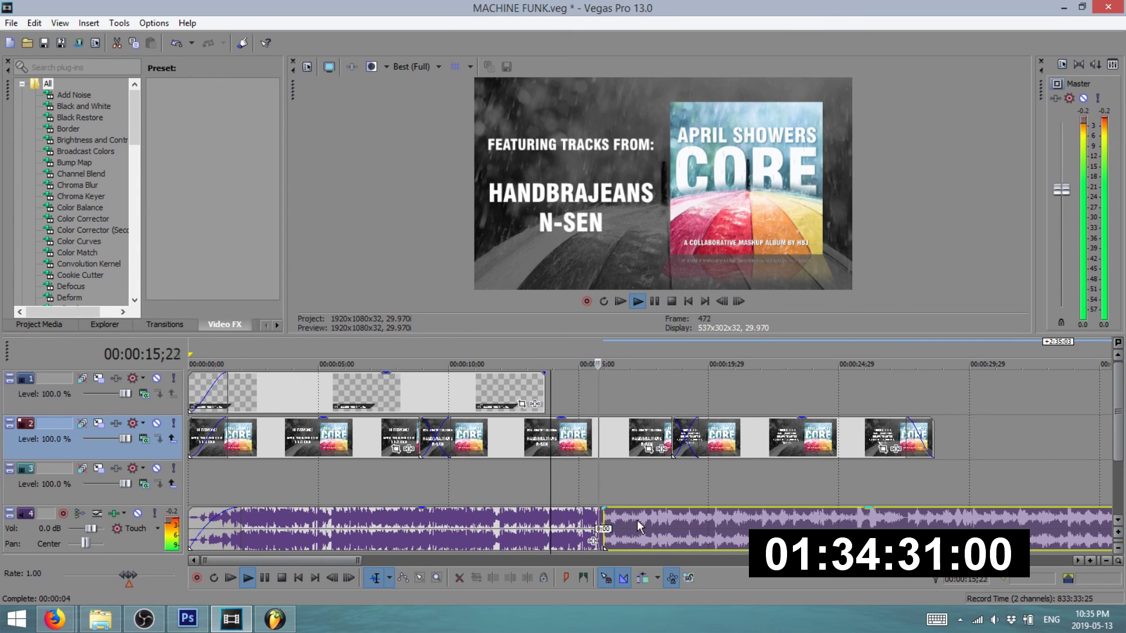
left_click_drag(653, 519, 588, 522)
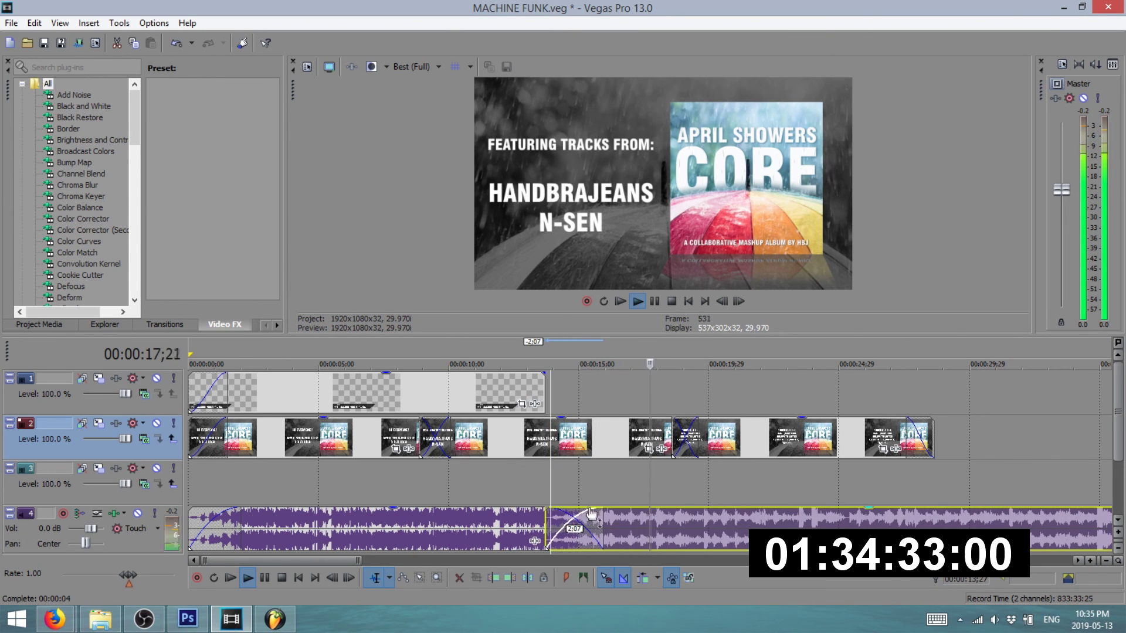
scroll(607, 480, "down", 2)
scroll(607, 474, "up", 4)
scroll(608, 473, "down", 2)
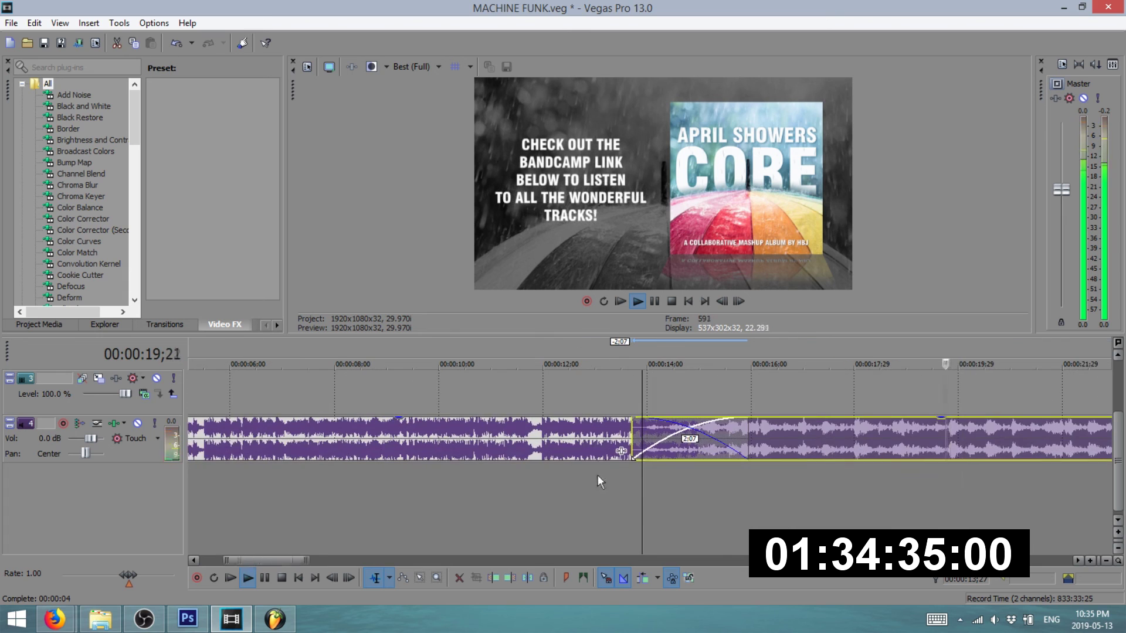
scroll(593, 447, "up", 2)
scroll(620, 455, "down", 2)
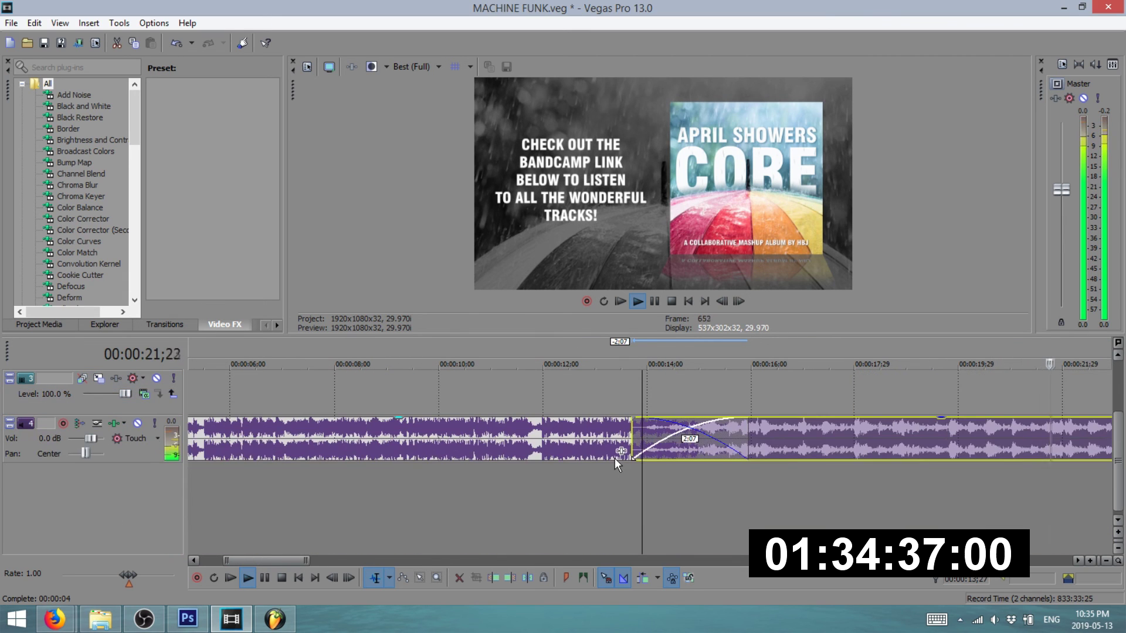
scroll(604, 456, "down", 2)
scroll(600, 457, "down", 2)
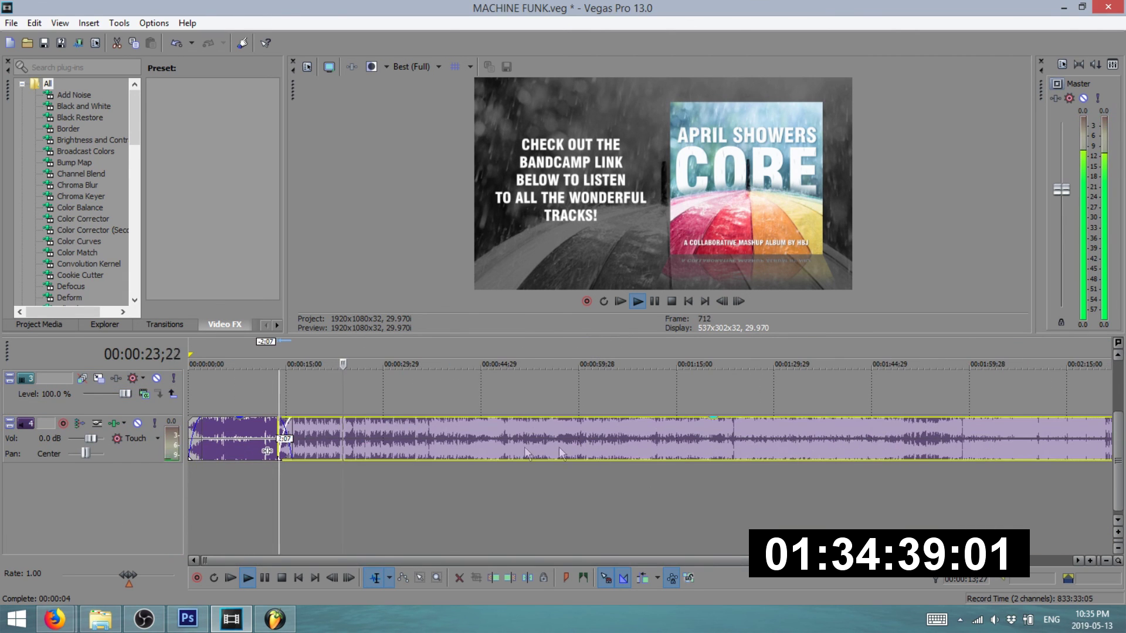
scroll(558, 447, "up", 1)
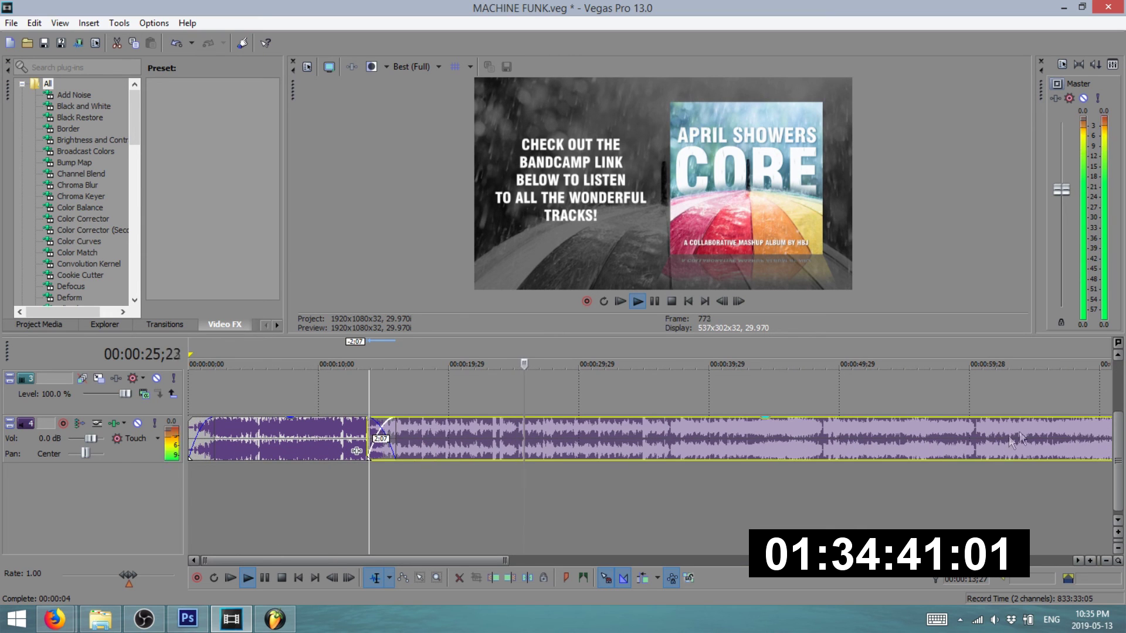
scroll(802, 385, "up", 1)
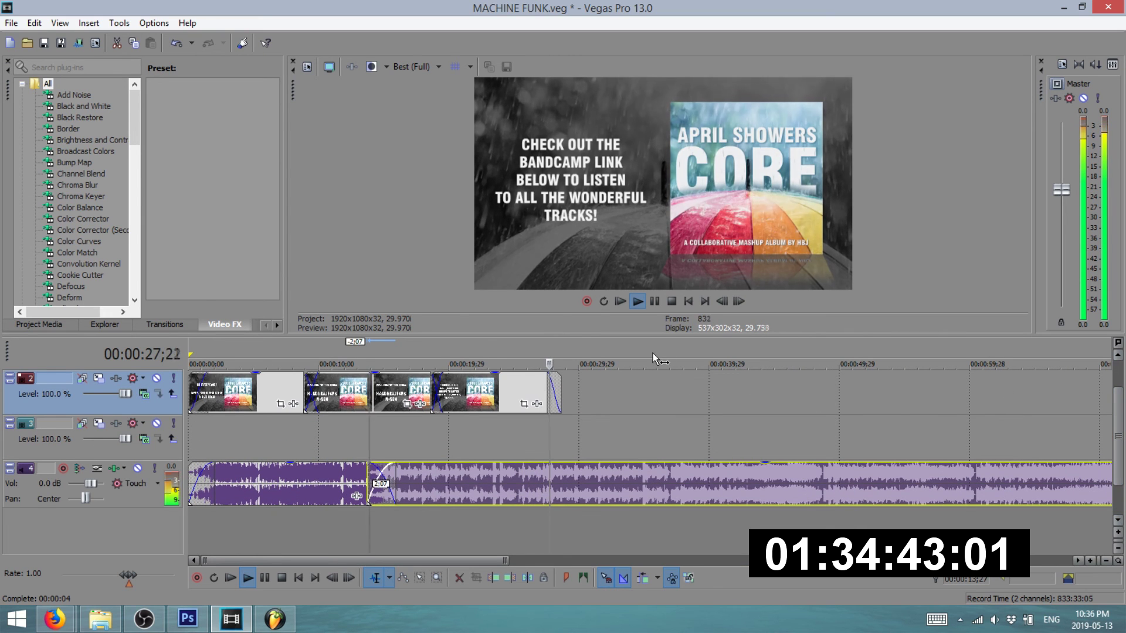
- Move Big Showerzz later, slide it back to overlap, and preview from about 56 seconds
left_click(653, 353)
left_click(691, 354)
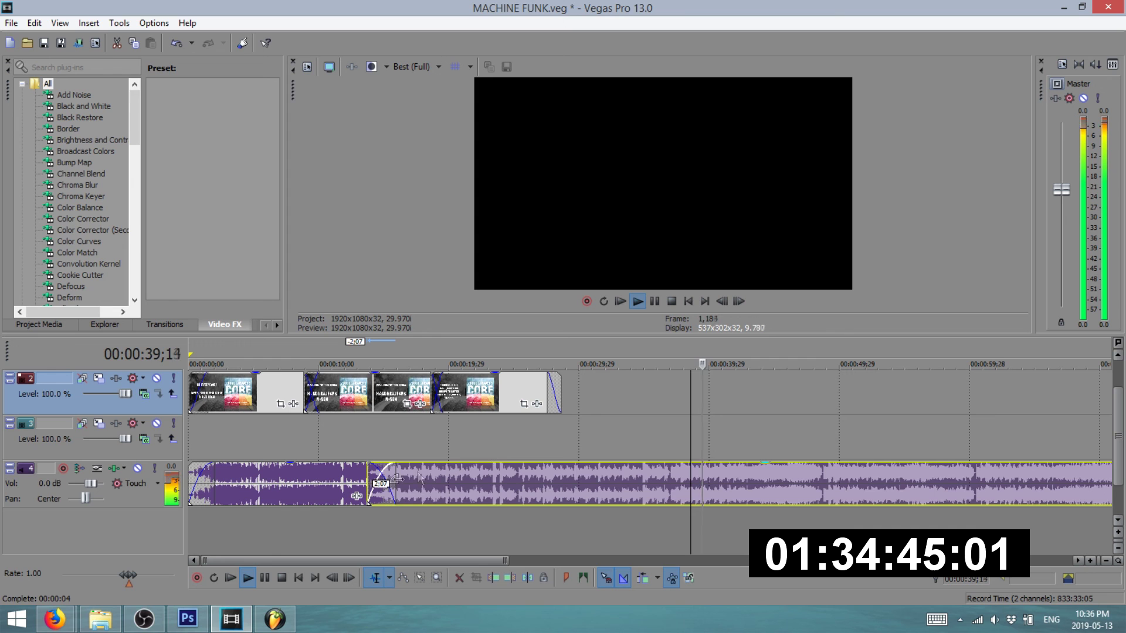
left_click_drag(381, 473, 677, 473)
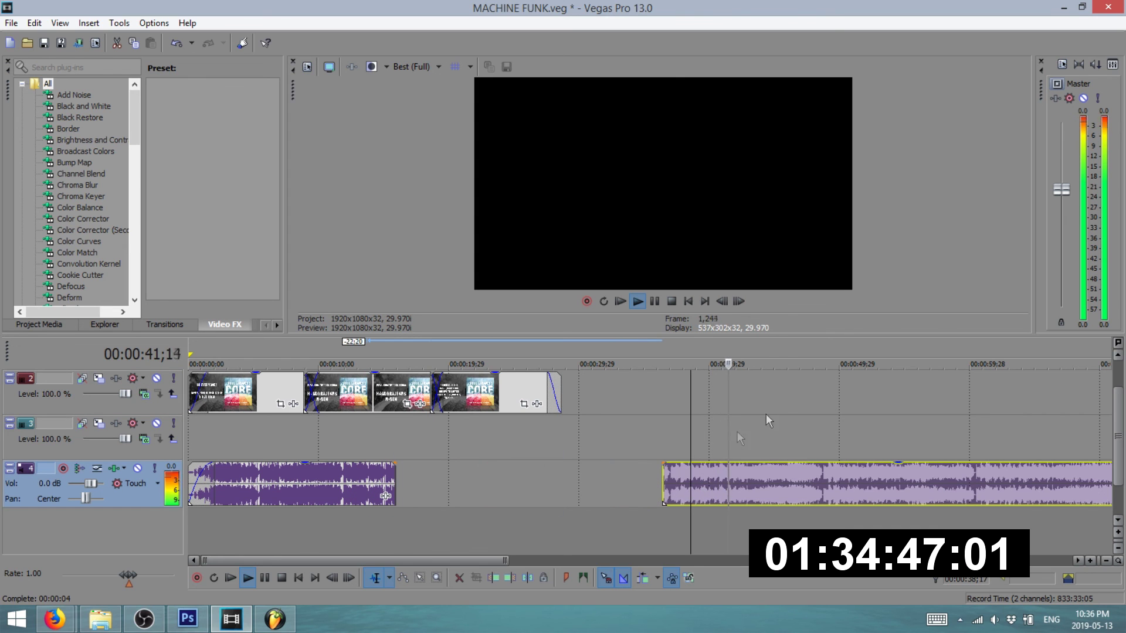
left_click(855, 352)
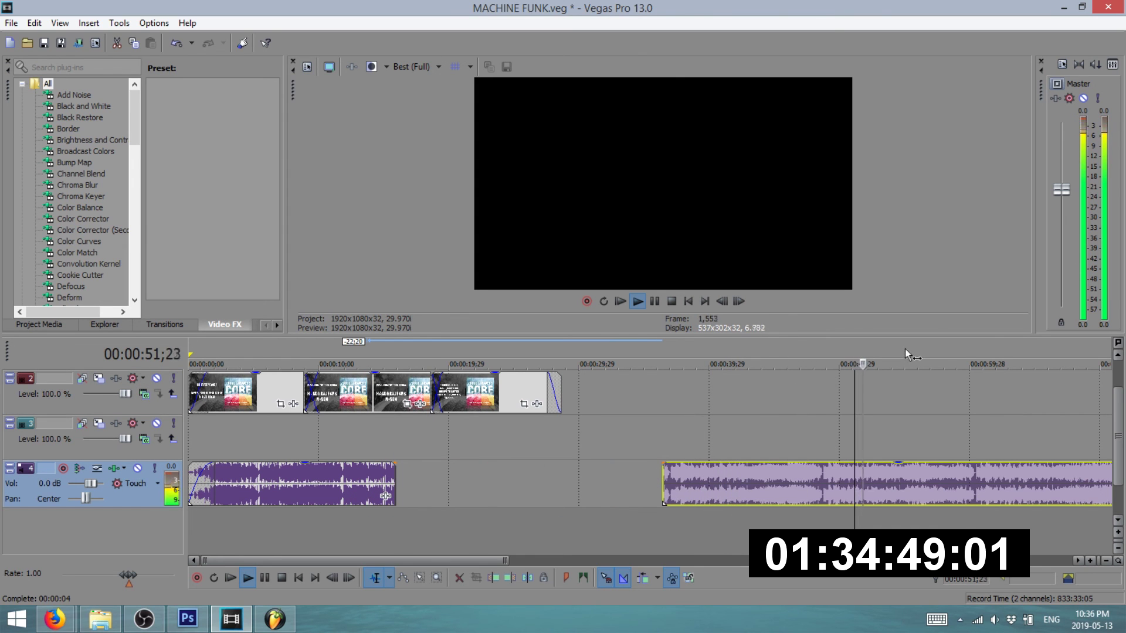
left_click(1001, 352)
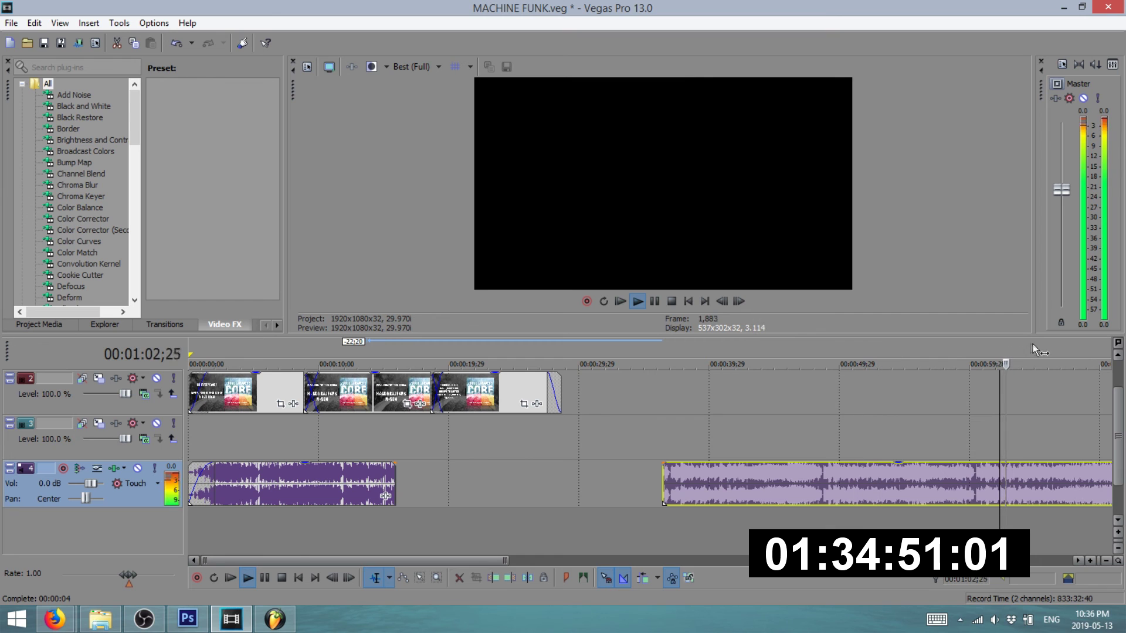
left_click_drag(965, 484, 794, 485)
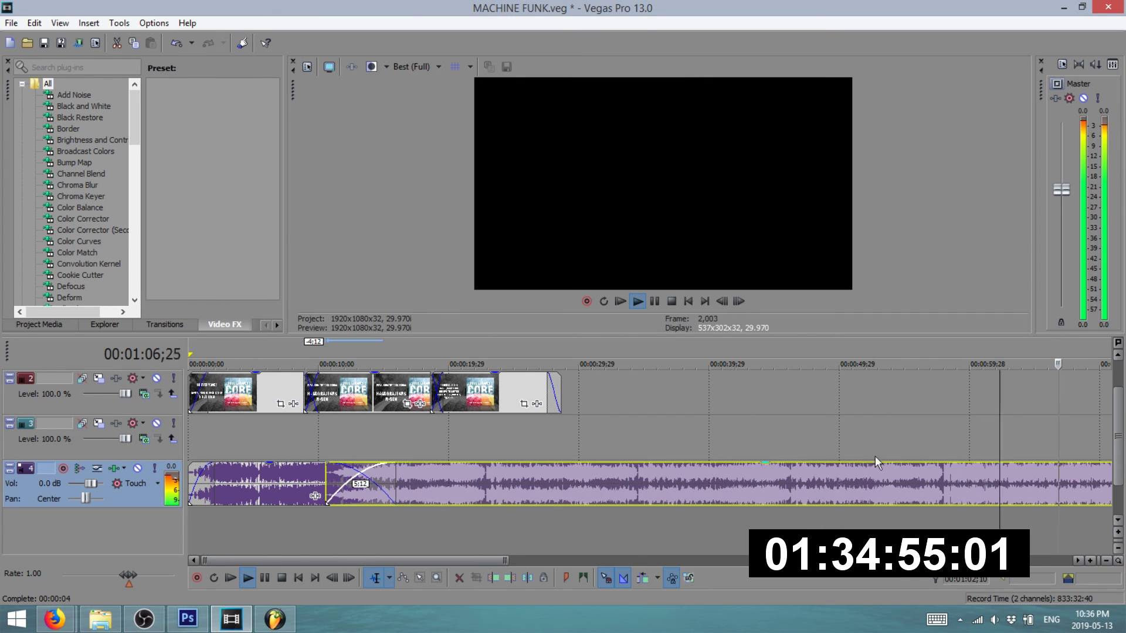
key("space")
left_click(925, 348)
key("space")
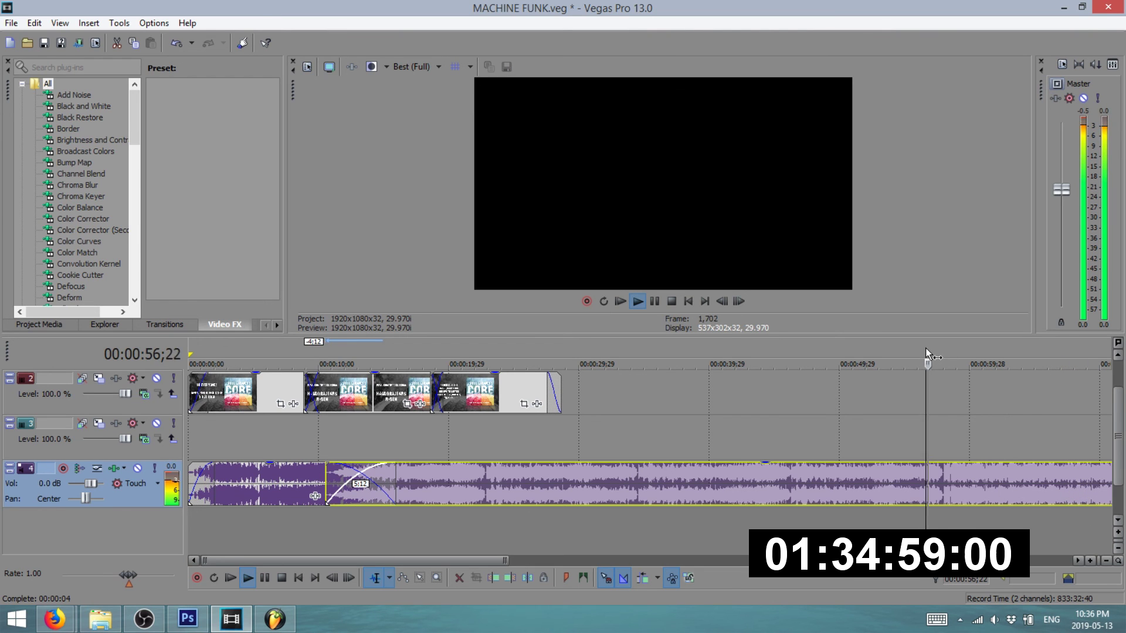
key("space")
- Split Big Showerzz at 54 seconds, delete the middle piece, and slide the rest left
left_click(894, 480)
key("s")
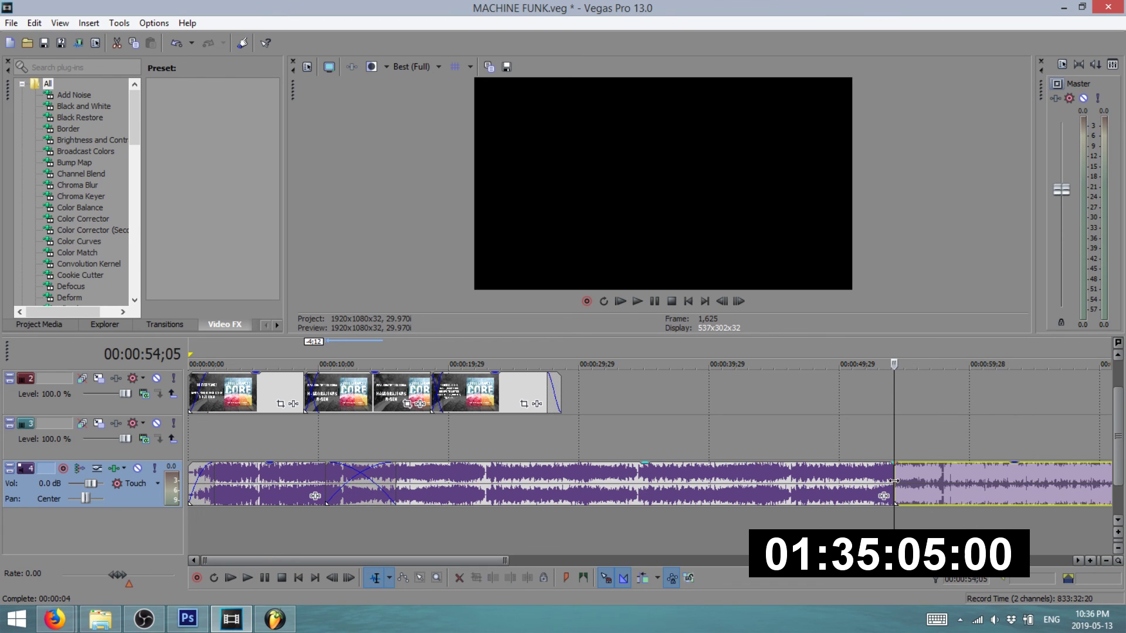
left_click(824, 484)
key("Delete")
left_click(360, 359)
left_click_drag(920, 484, 405, 483)
key("space")
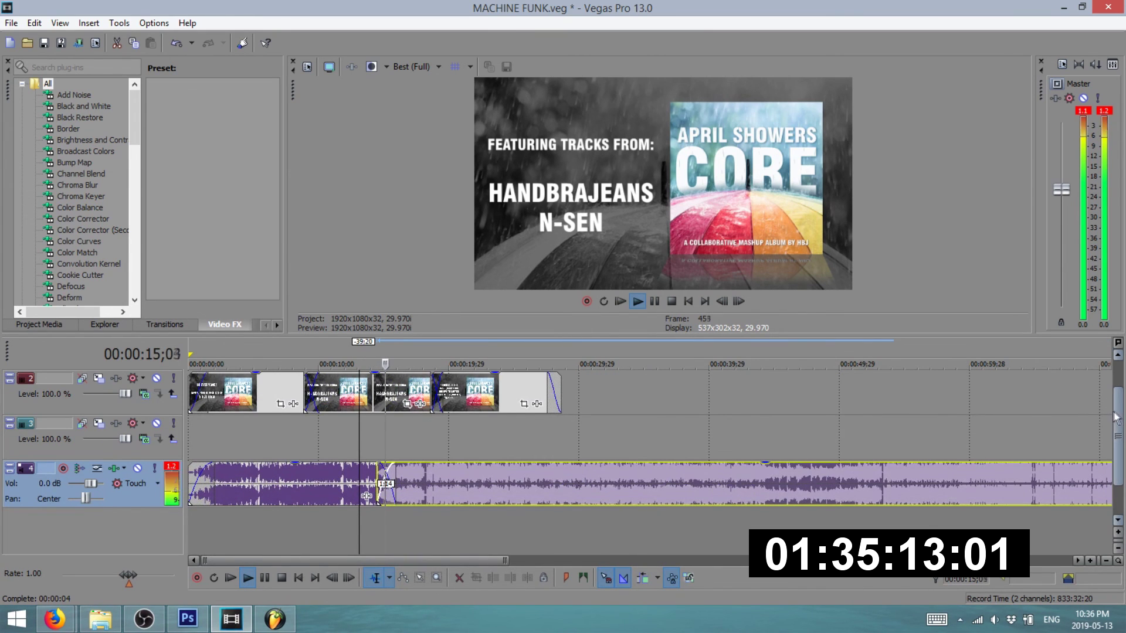
left_click_drag(1118, 427, 1116, 396)
left_click_drag(488, 516, 511, 518)
- Fade the first song out, butt Big Showerzz against it, and lengthen the first overlay past the change
key("space")
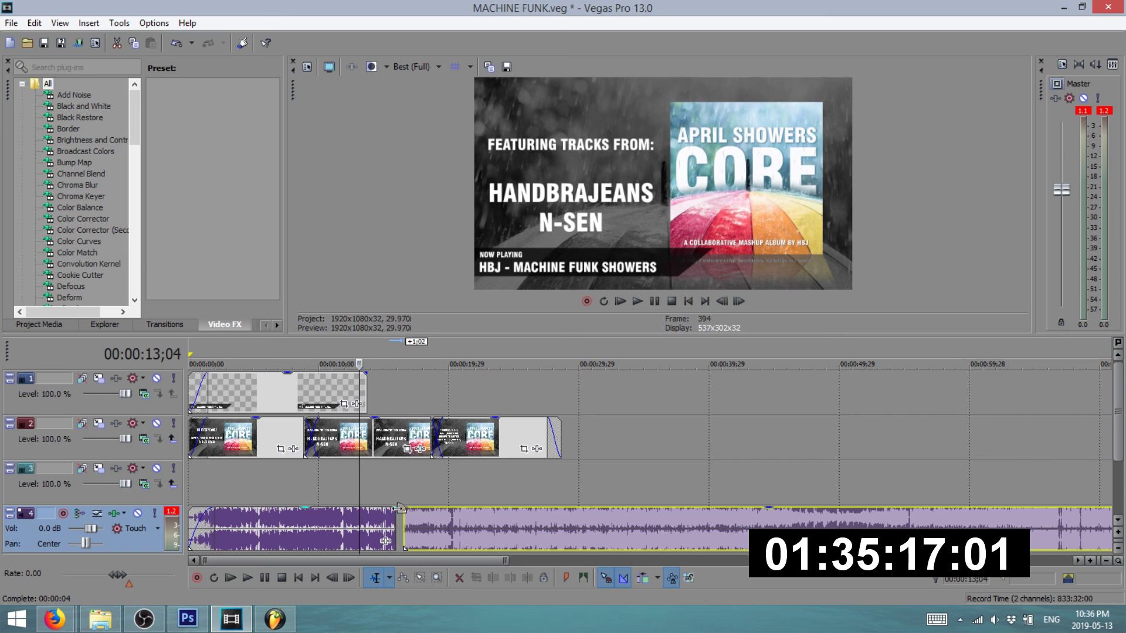
left_click_drag(391, 510, 367, 521)
key("space")
key("space")
left_click_drag(447, 533, 398, 531)
key("space")
key("space")
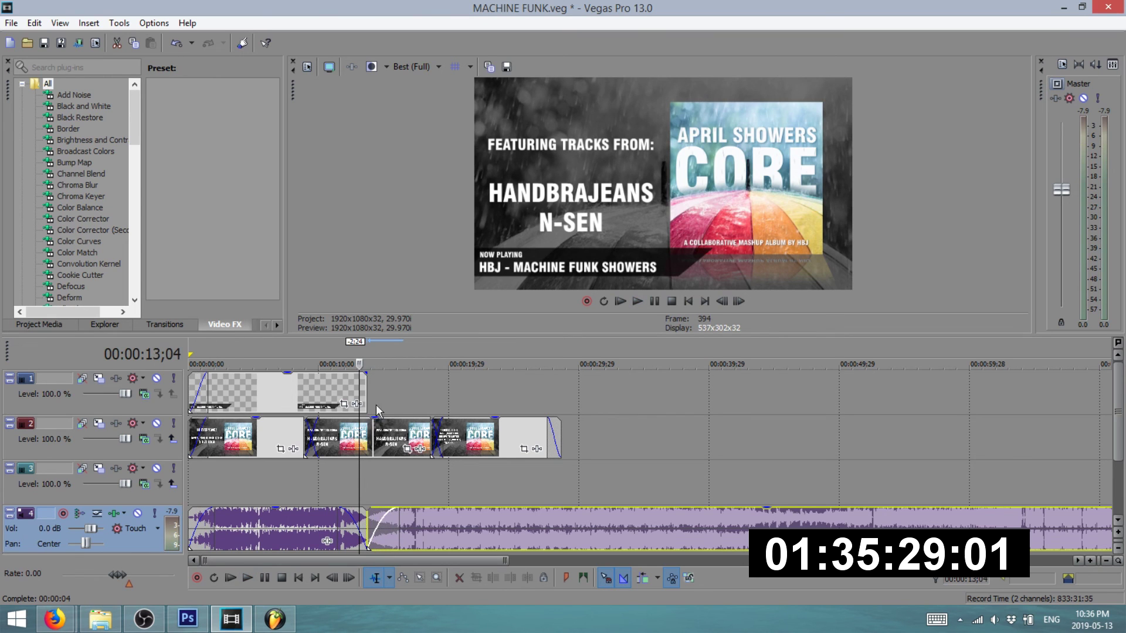
left_click_drag(366, 378, 387, 379)
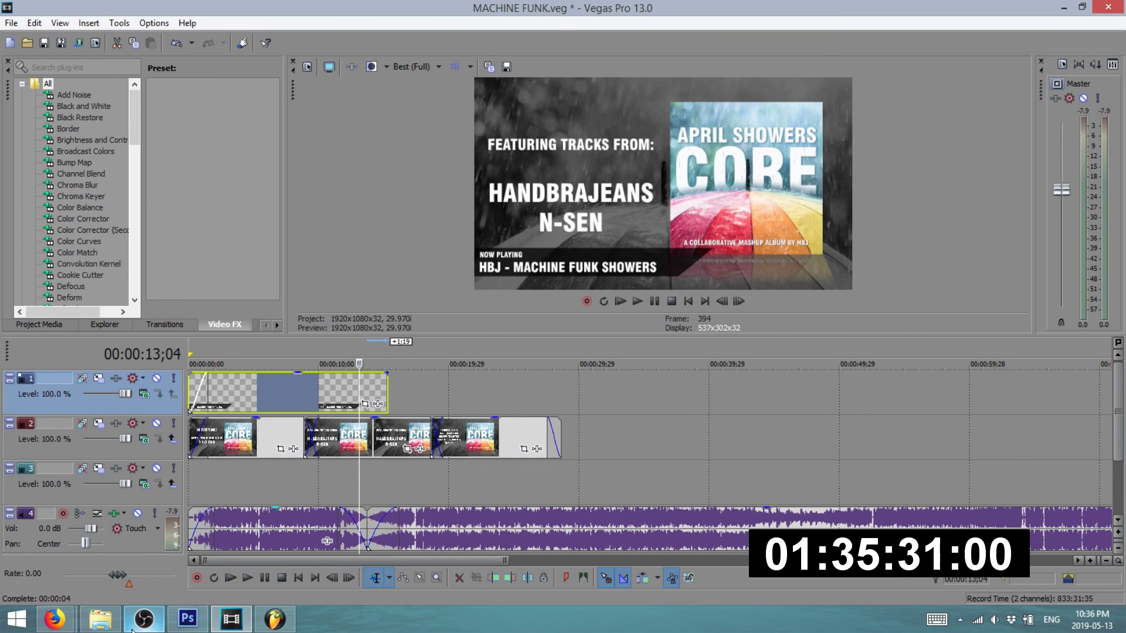
left_click(188, 619)
- Drag the T-3 overlay from Documents > aPRIL SHOWERS onto Vegas track 1 and play it back
left_click(27, 12)
left_click(131, 506)
left_click(100, 619)
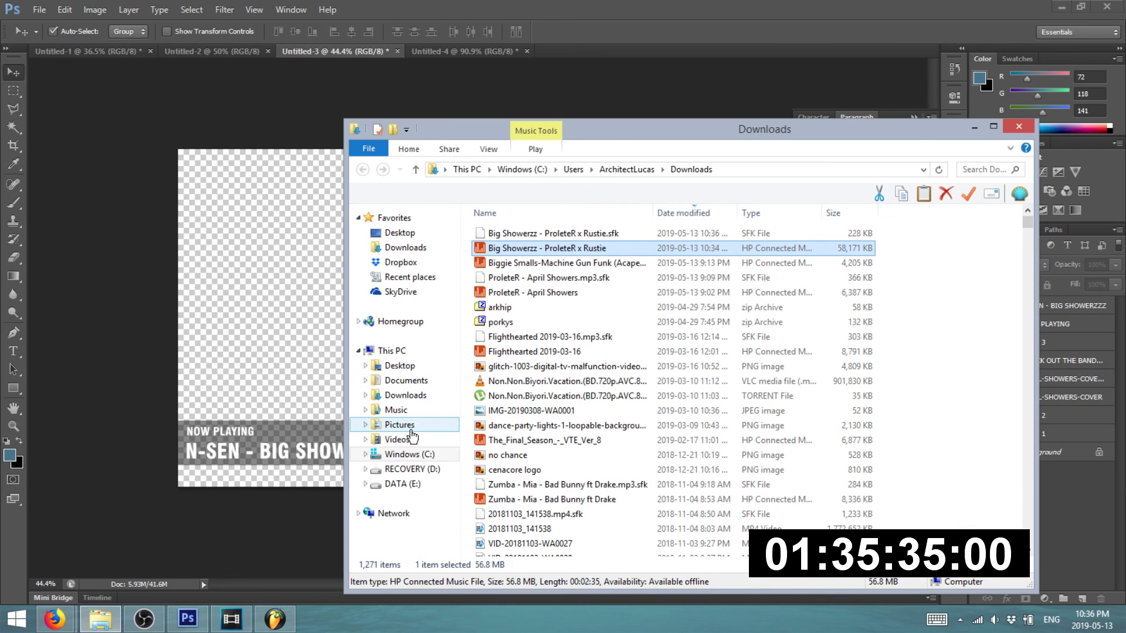
left_click(399, 425)
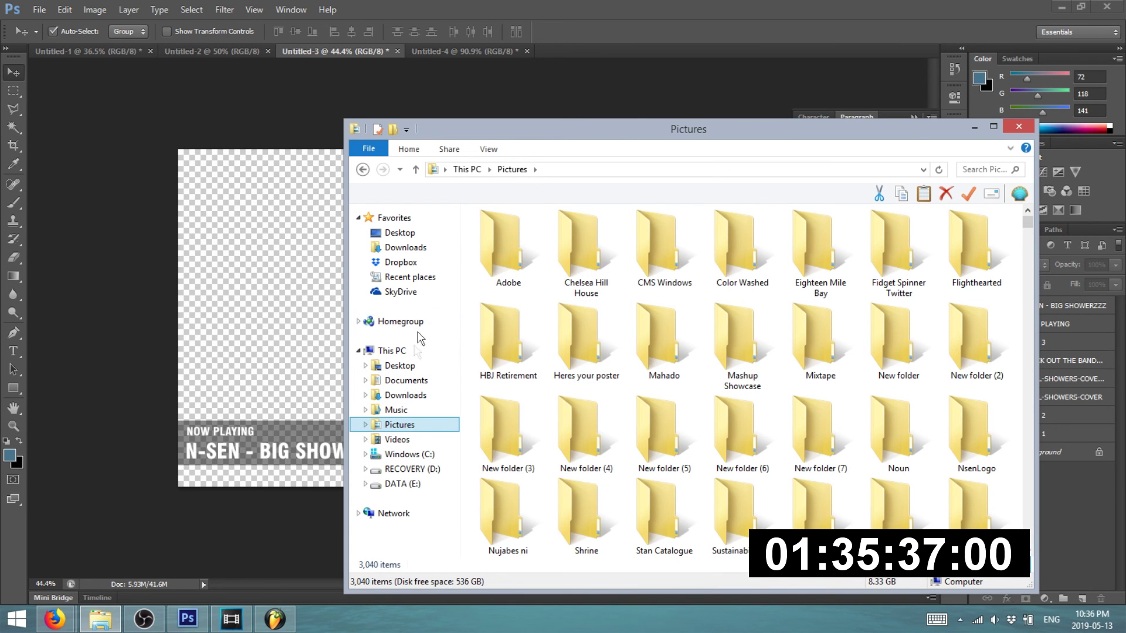
left_click(406, 380)
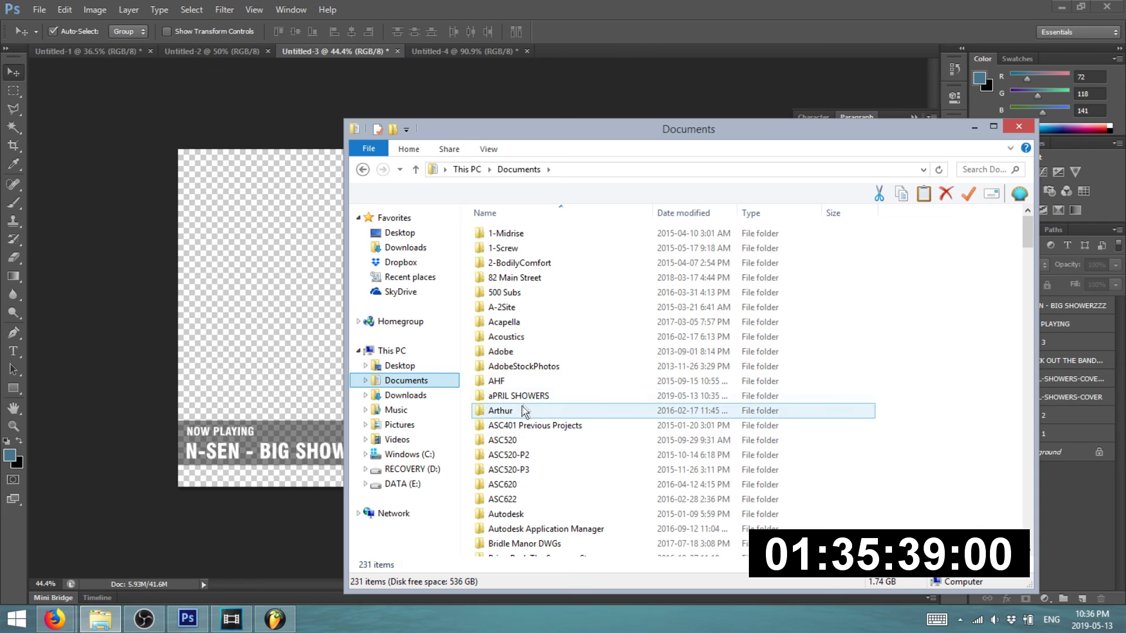
double_click(509, 396)
left_click_drag(508, 425, 500, 394)
key("space")
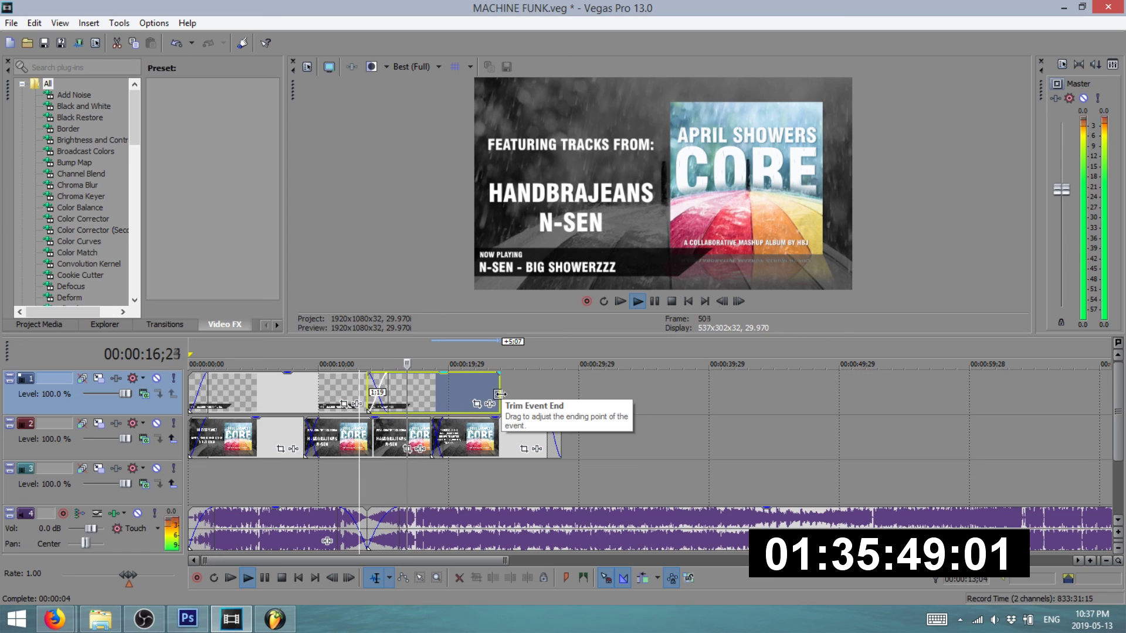
- Lengthen the Big Showerzz overlay and delete the audio running past the video's end
left_click_drag(500, 394, 553, 392)
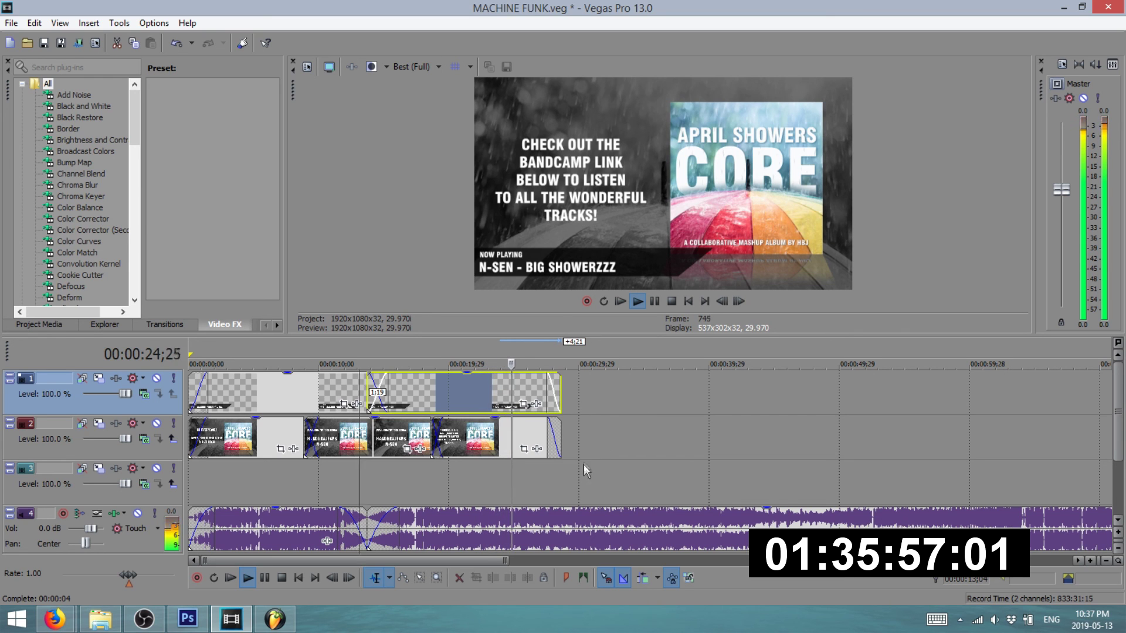
left_click(562, 520)
left_click(579, 522)
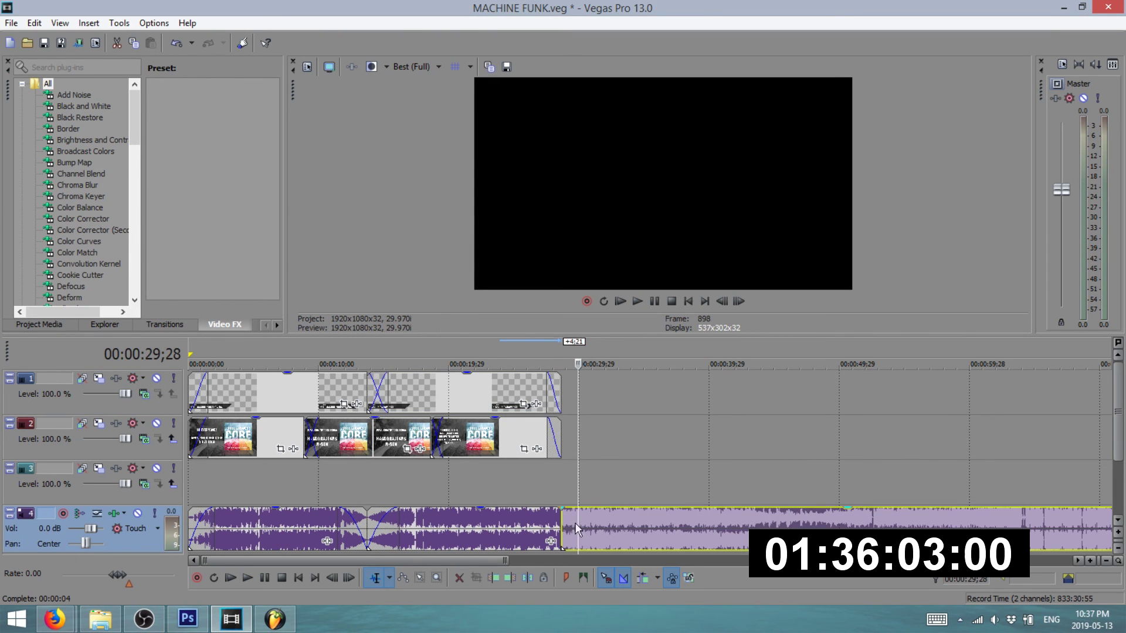
key("Delete")
key("space")
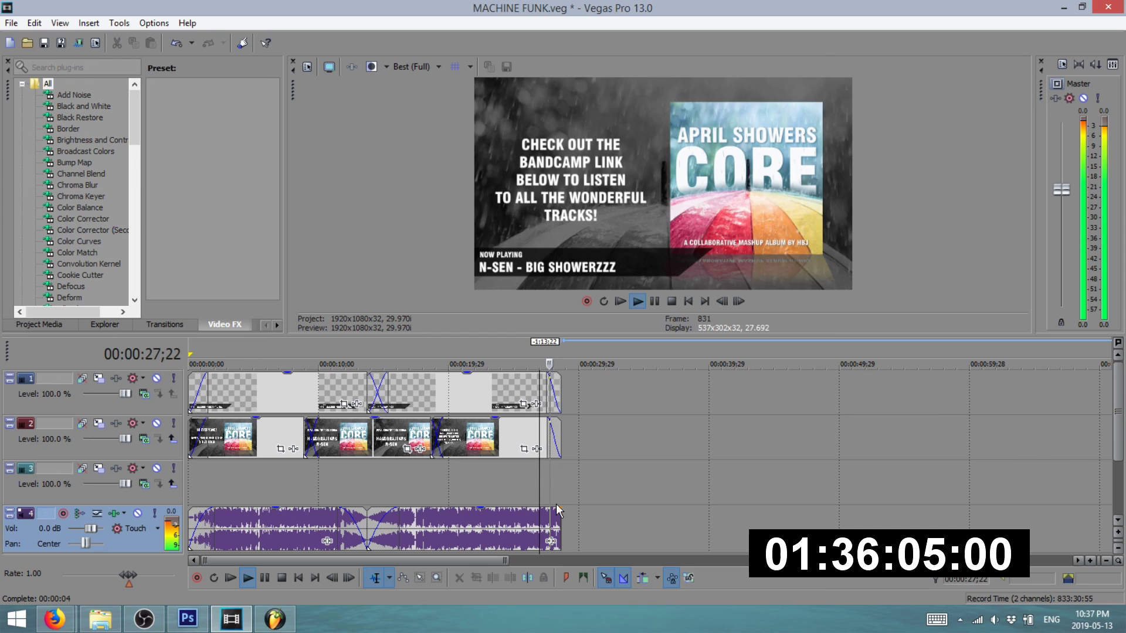
left_click(560, 509)
key("space")
- Add a longer fade-out to the audio's end and extend the track 1 overlay to the end
mouse_move(560, 510)
left_mouse_down()
mouse_move(558, 526)
mouse_move(568, 517)
left_mouse_up()
left_click(573, 512)
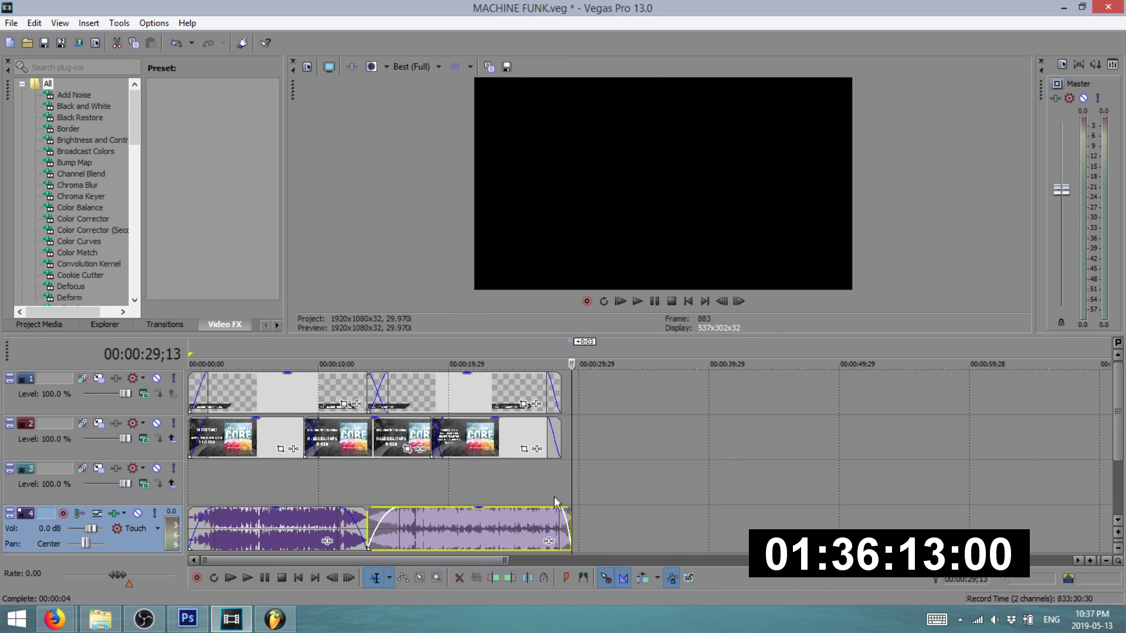
left_click_drag(567, 505, 560, 506)
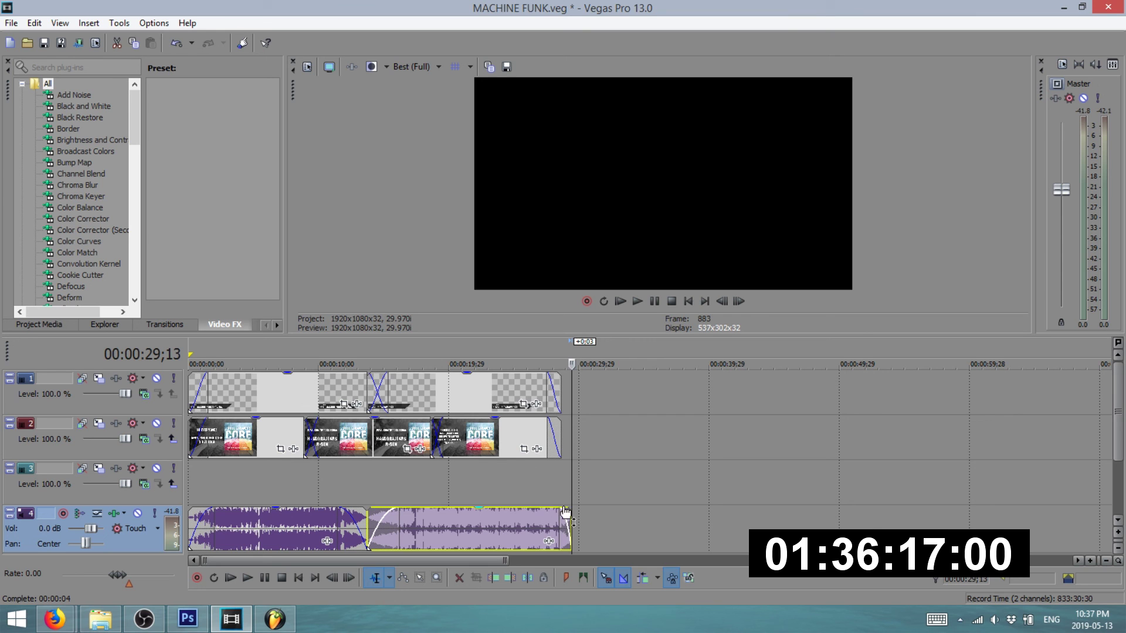
left_click_drag(562, 509, 545, 509)
key("space")
left_click_drag(560, 404, 573, 440)
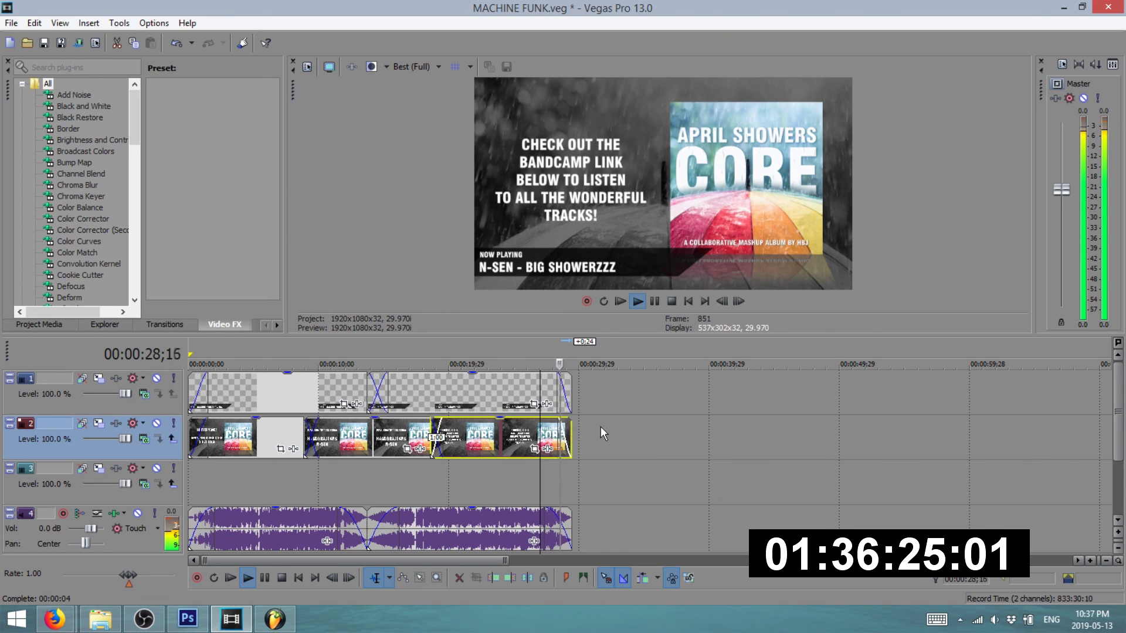
key("space")
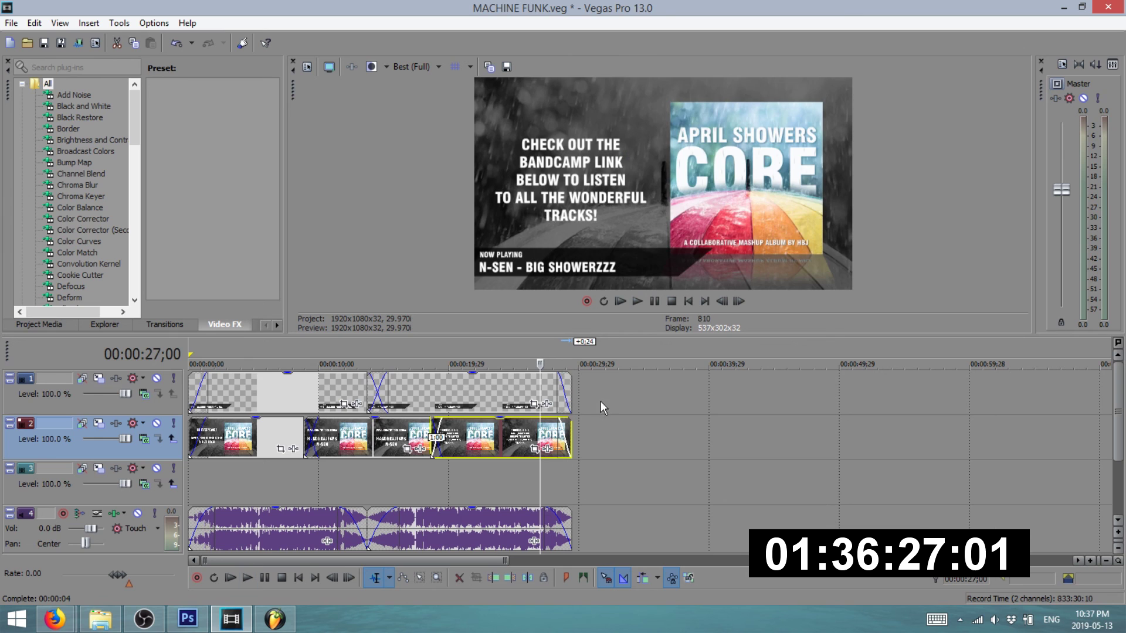
- Cancel the first render and re-render the project as MACHINE FUNK 2mp4
left_click(11, 23)
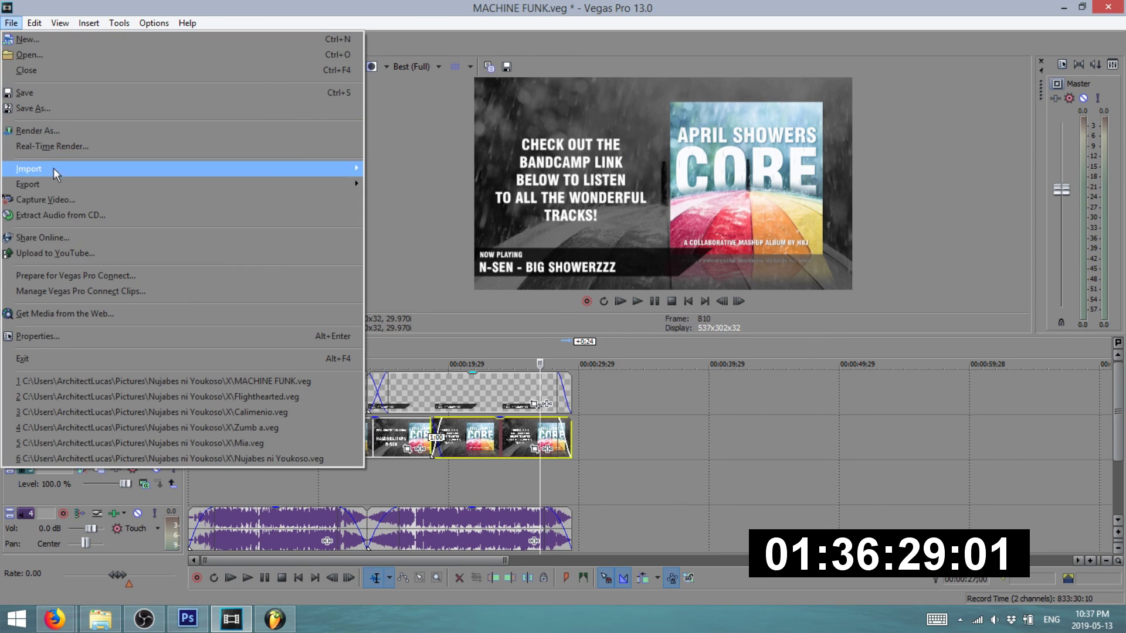
left_click(53, 131)
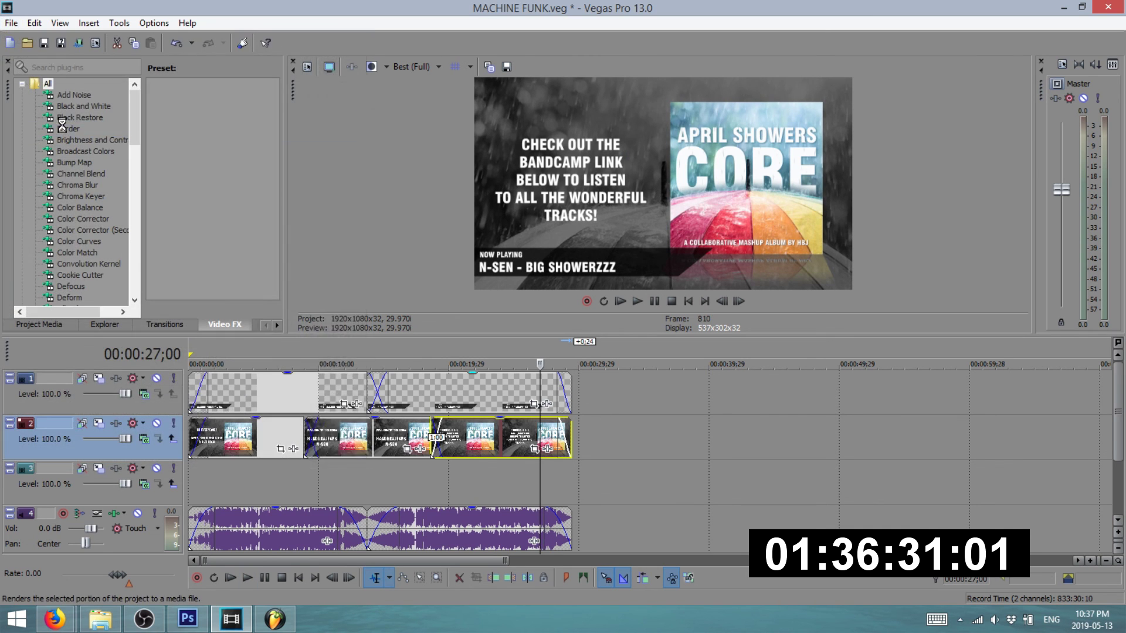
left_click(708, 509)
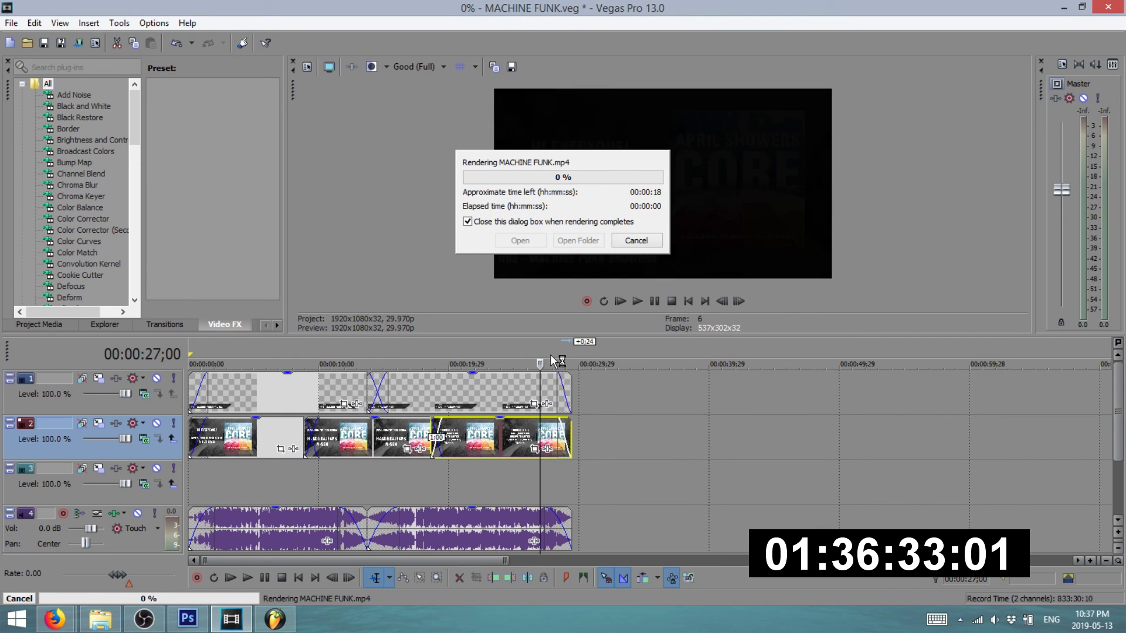
left_click(634, 241)
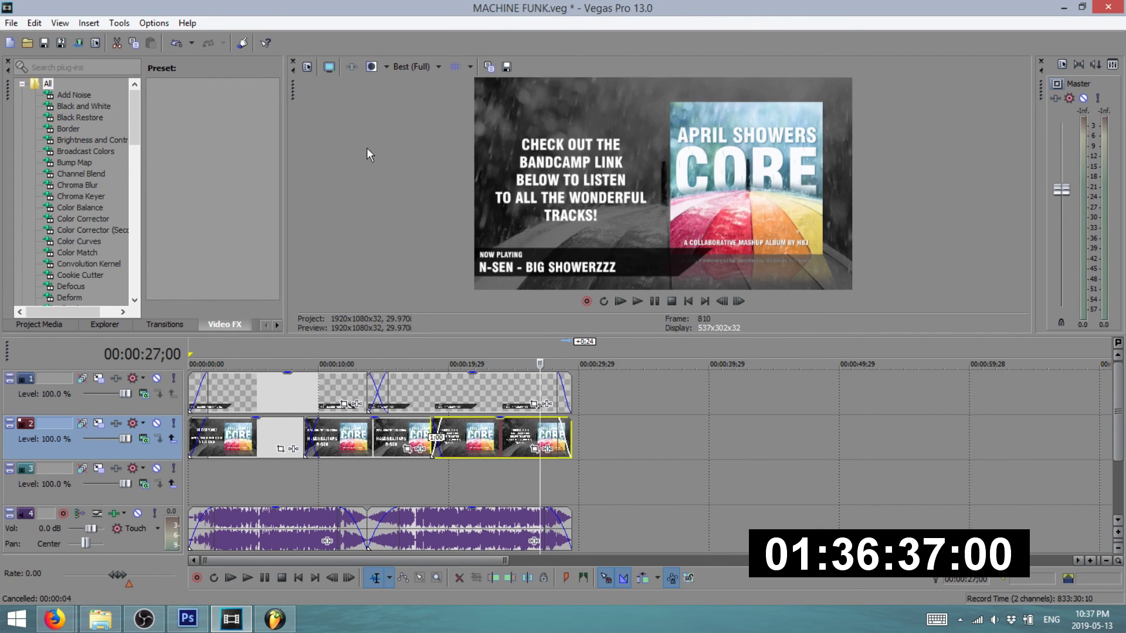
left_click(11, 23)
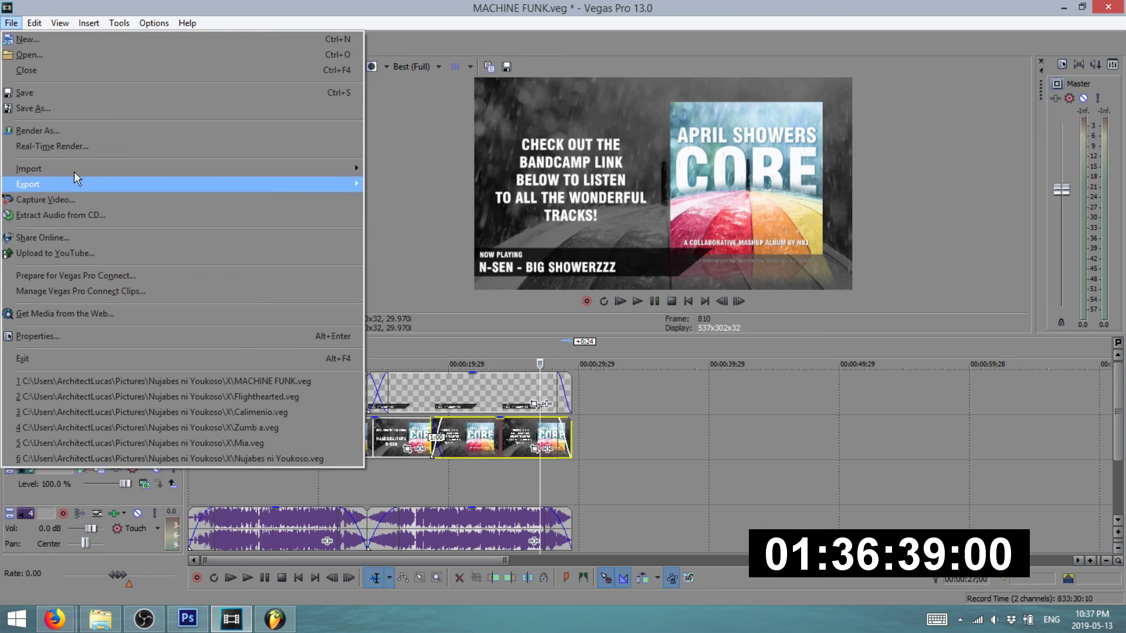
left_click(67, 135)
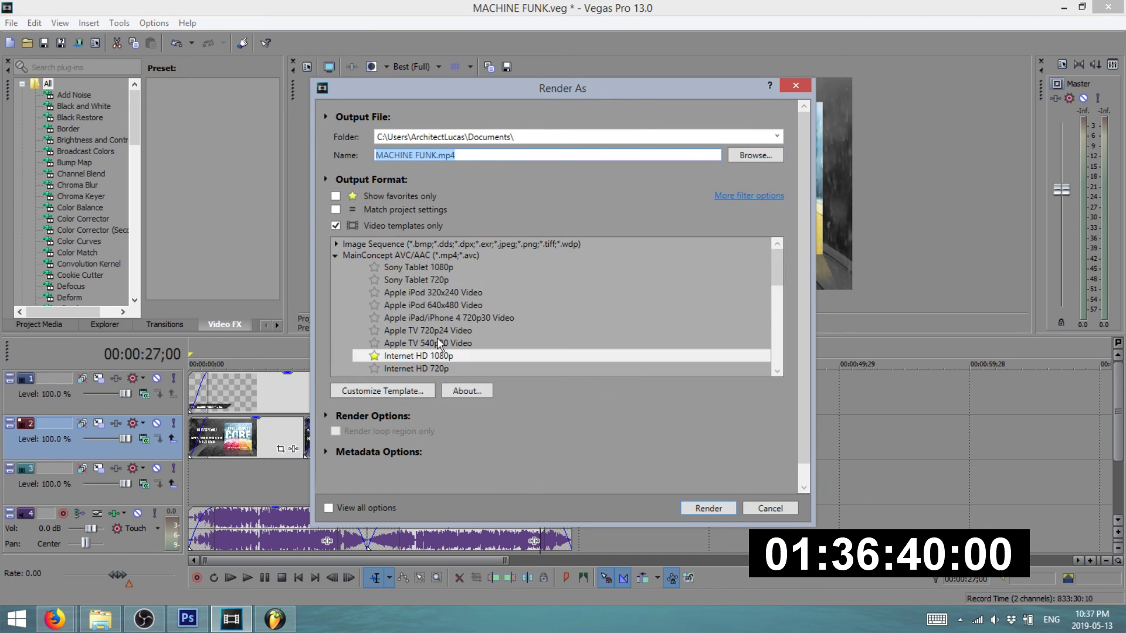
left_click(433, 154)
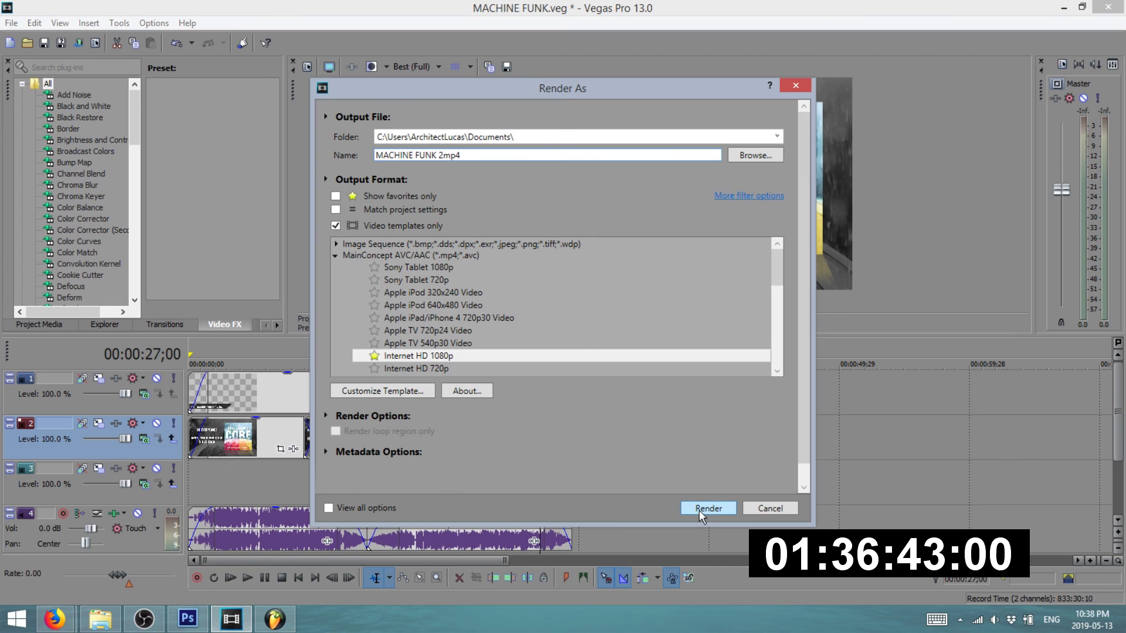
left_click(701, 510)
- Reply 'yes' in the Discord #general chat
mouse_move(54, 619)
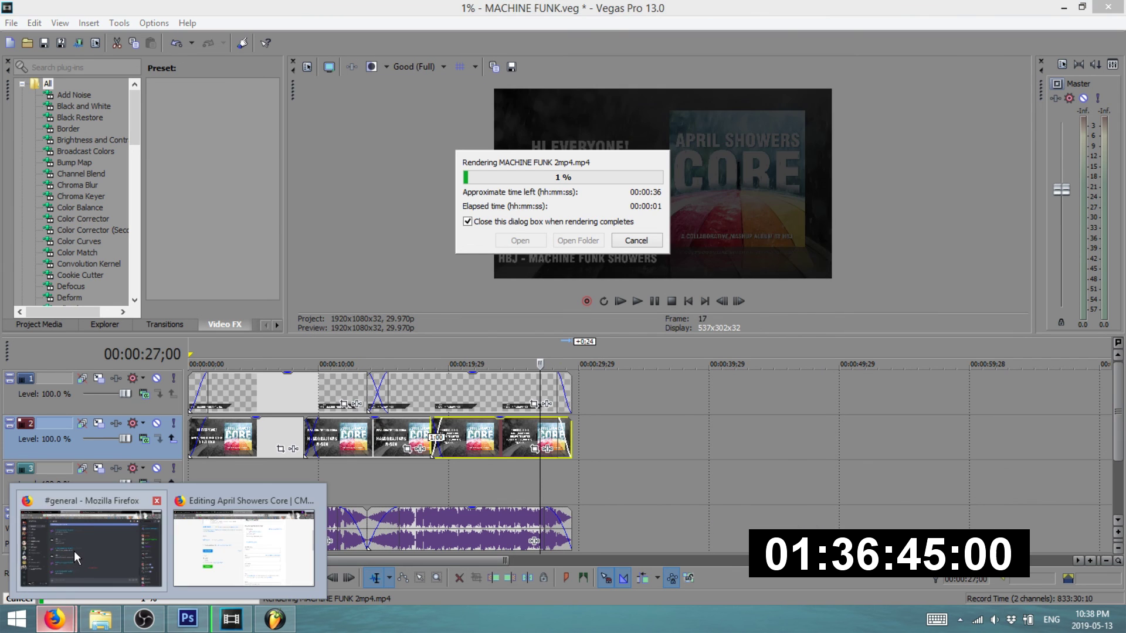
left_click(74, 550)
left_click(405, 576)
type("yes")
key("Return")
- Prefix the track titles to read 'HBJ - Machine Funk Showers' and 'N-Sen - Big Showerzzz'
mouse_move(55, 620)
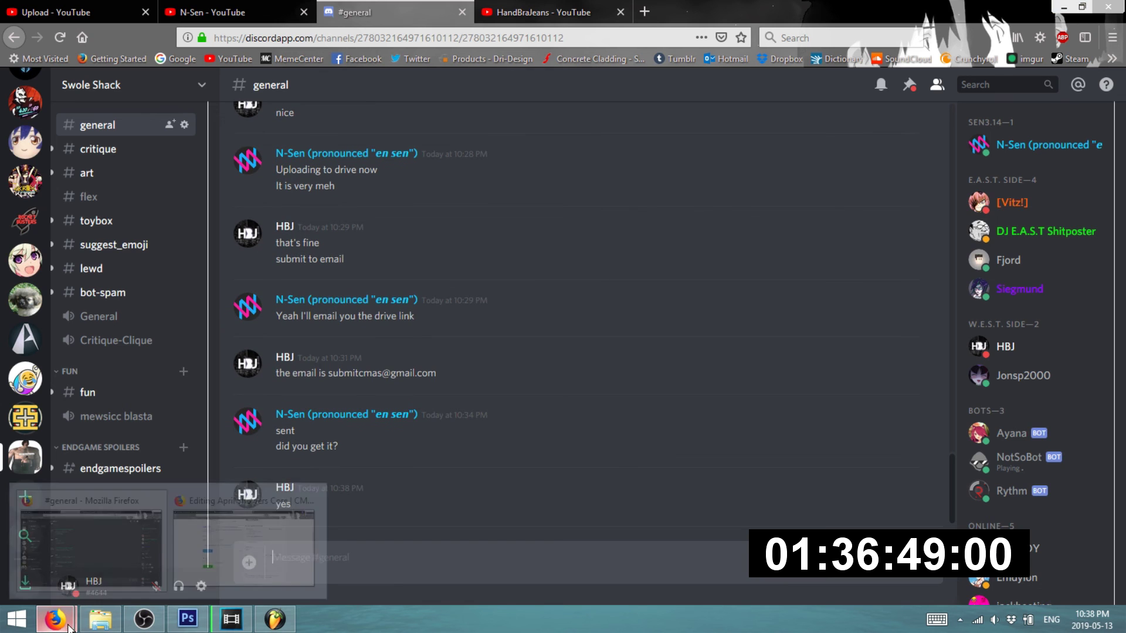
left_click(254, 528)
scroll(308, 361, "up", 4)
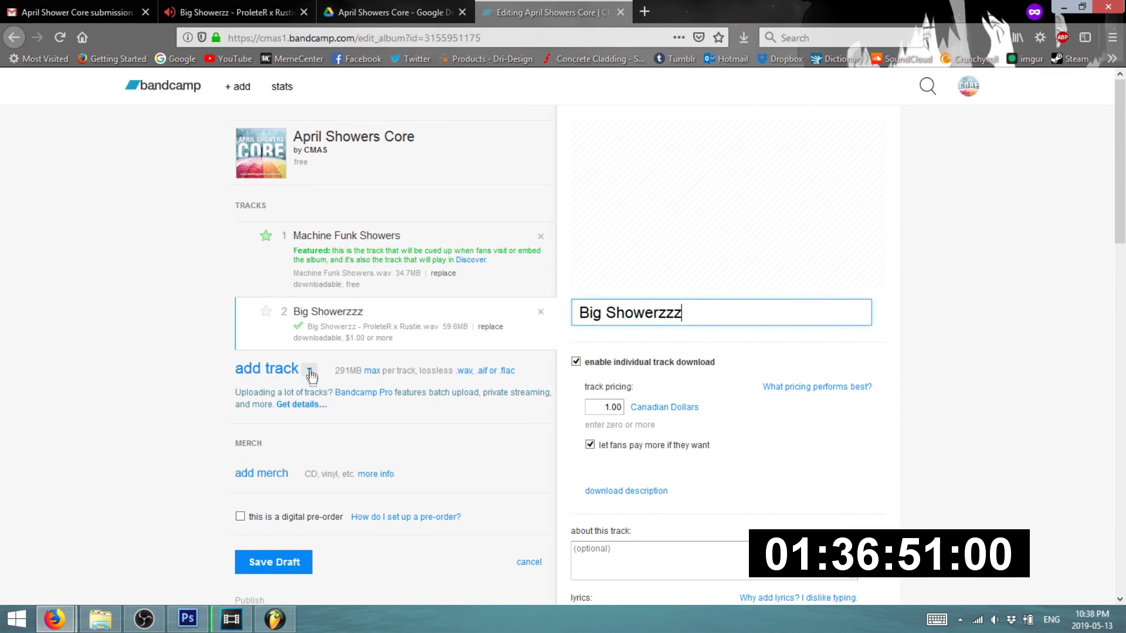
left_click(147, 376)
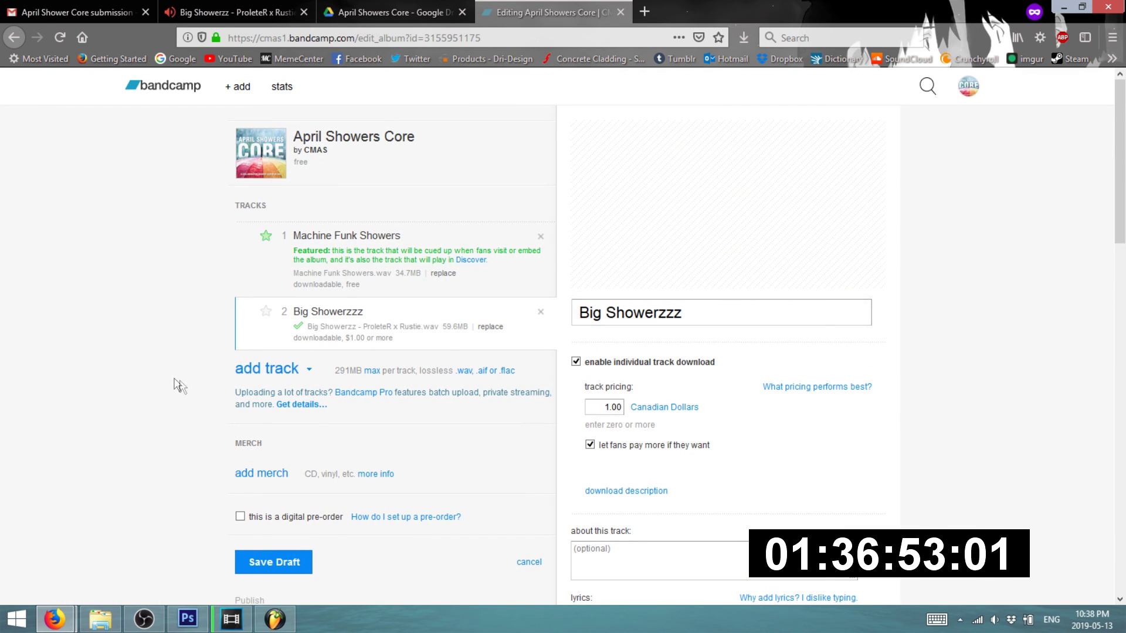
type("N-")
type("Sen ")
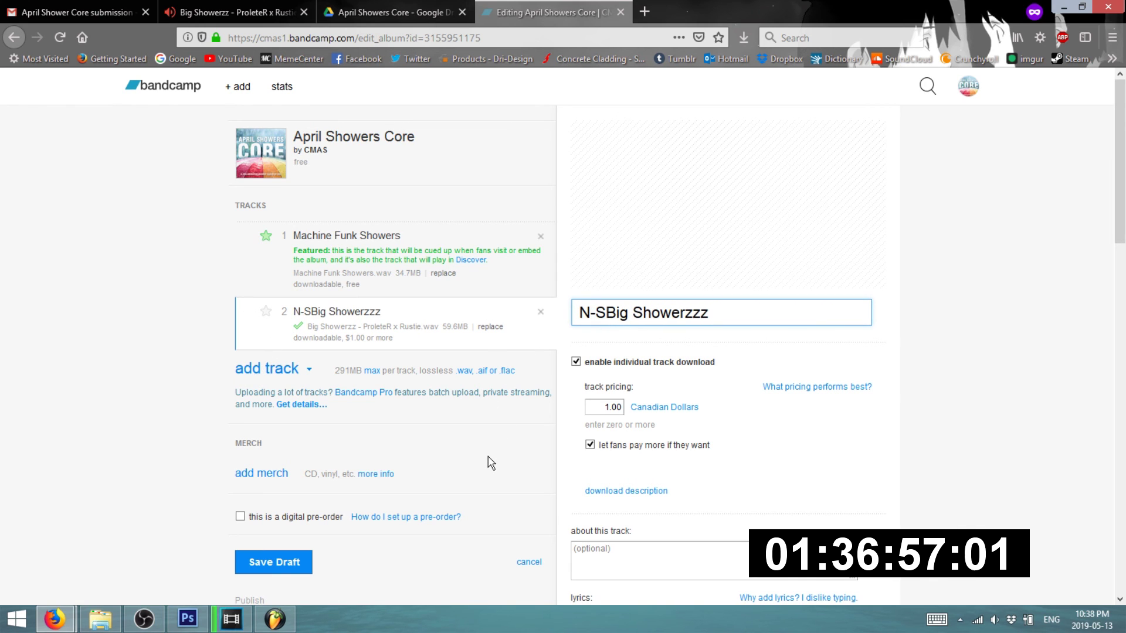
type("-")
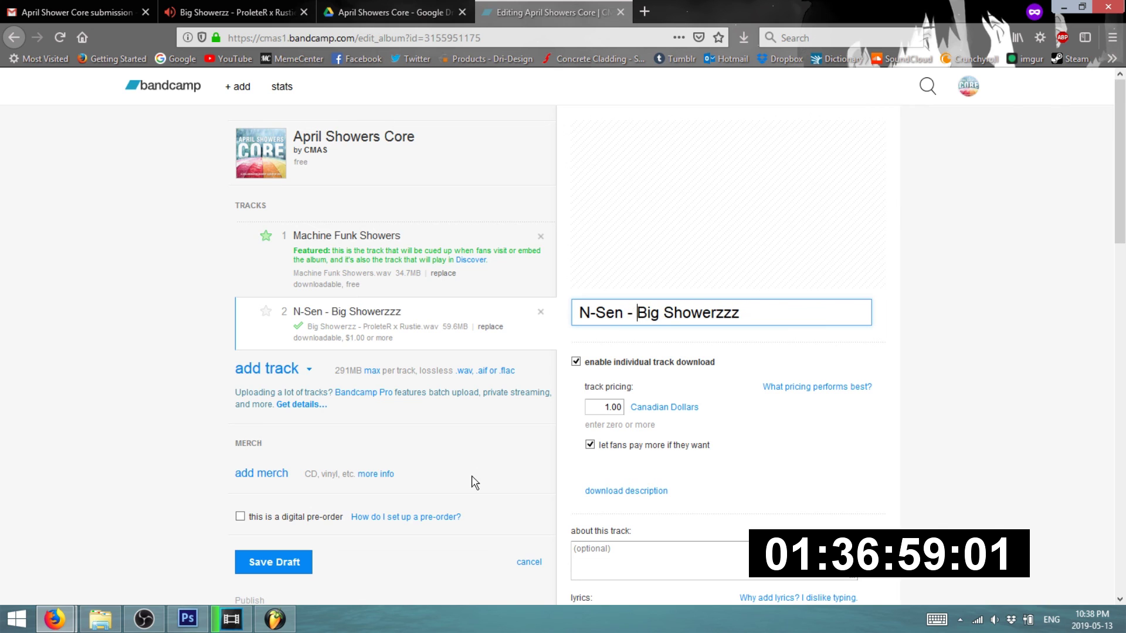
left_click(352, 235)
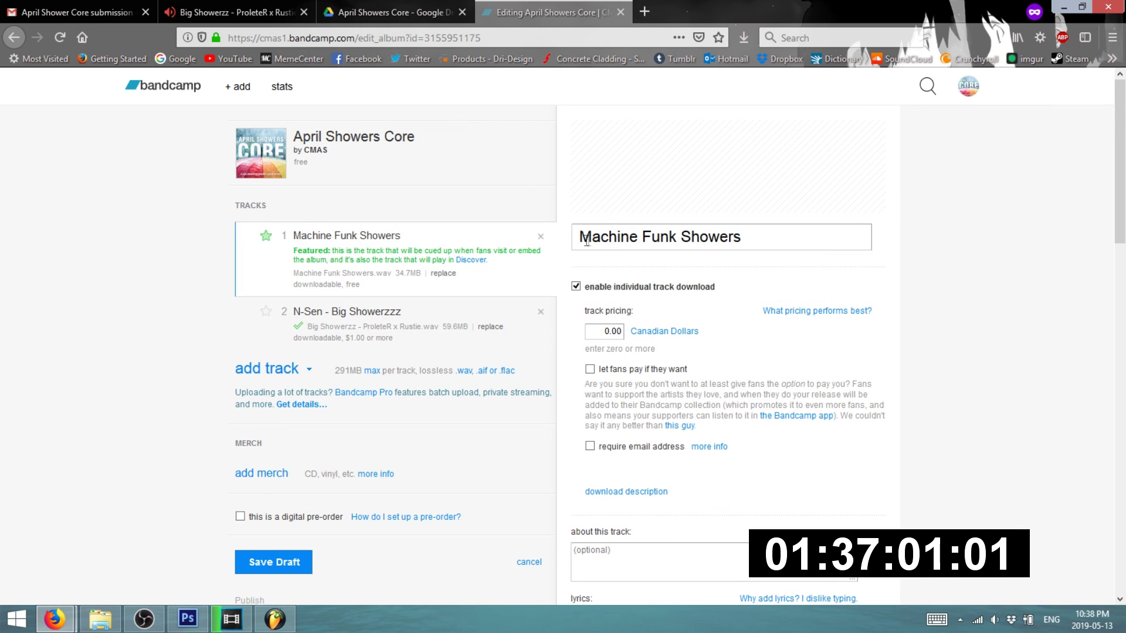
type("HBJ ")
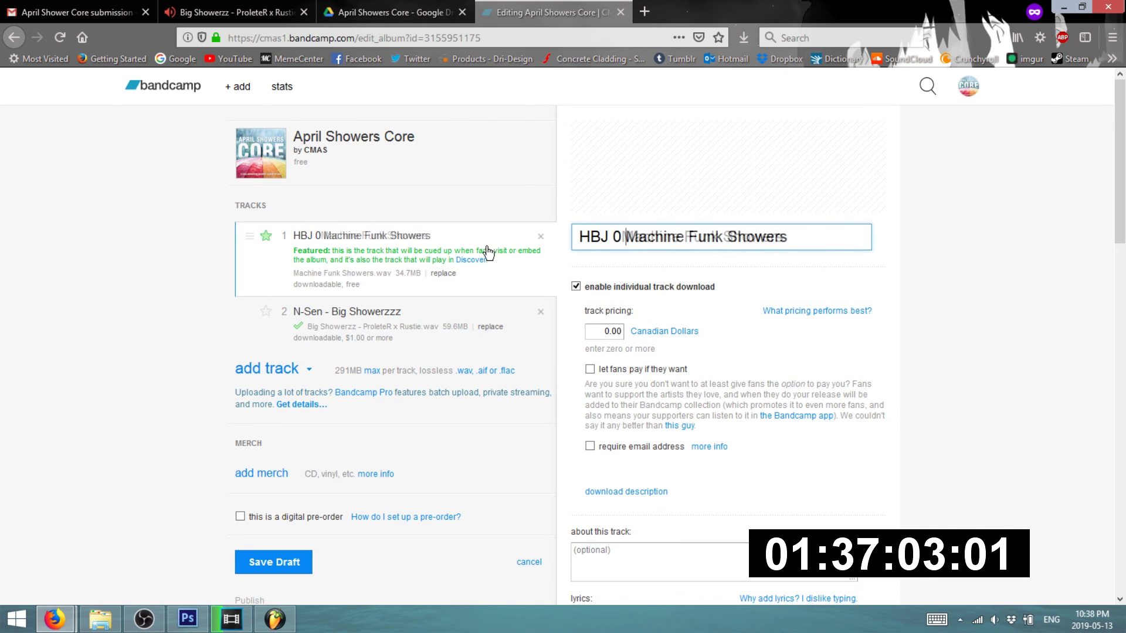
type("-")
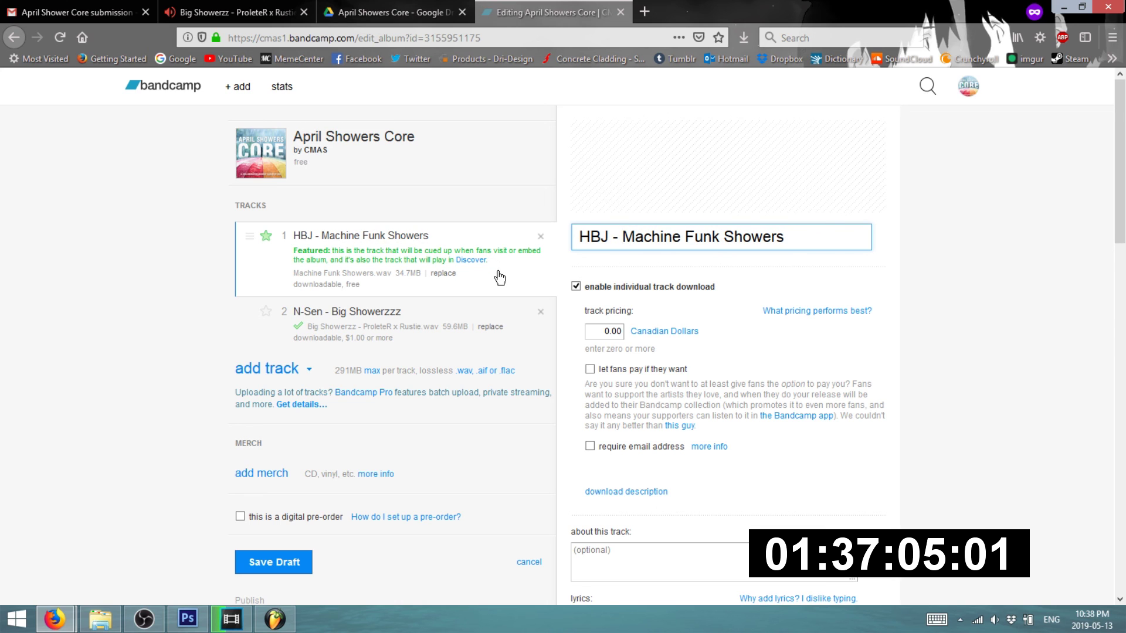
left_click(160, 288)
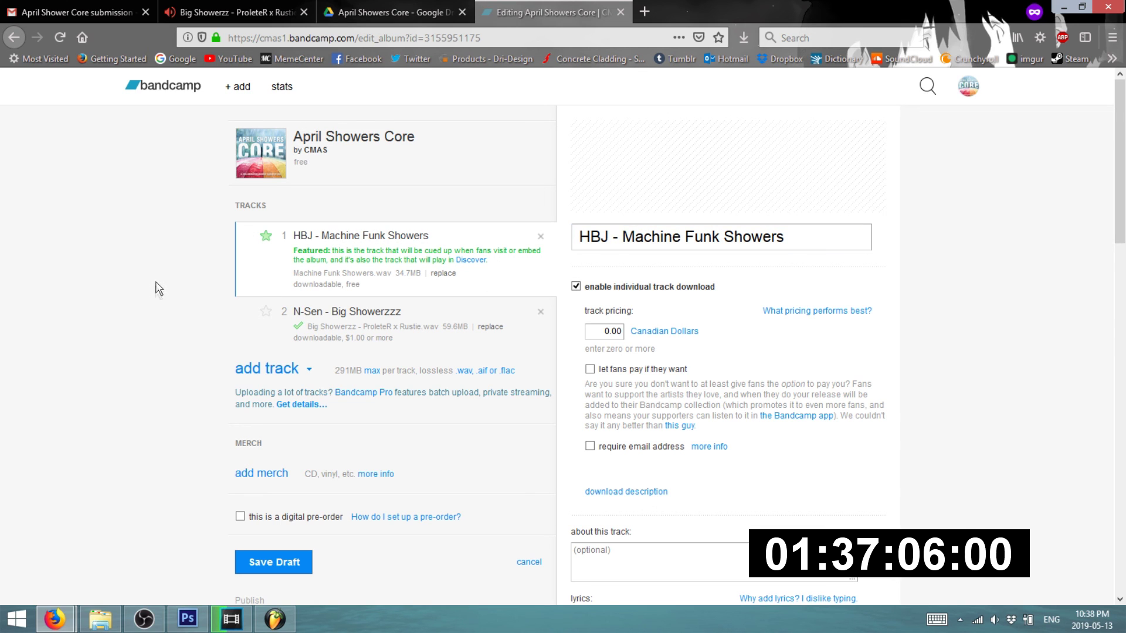
left_click(377, 315)
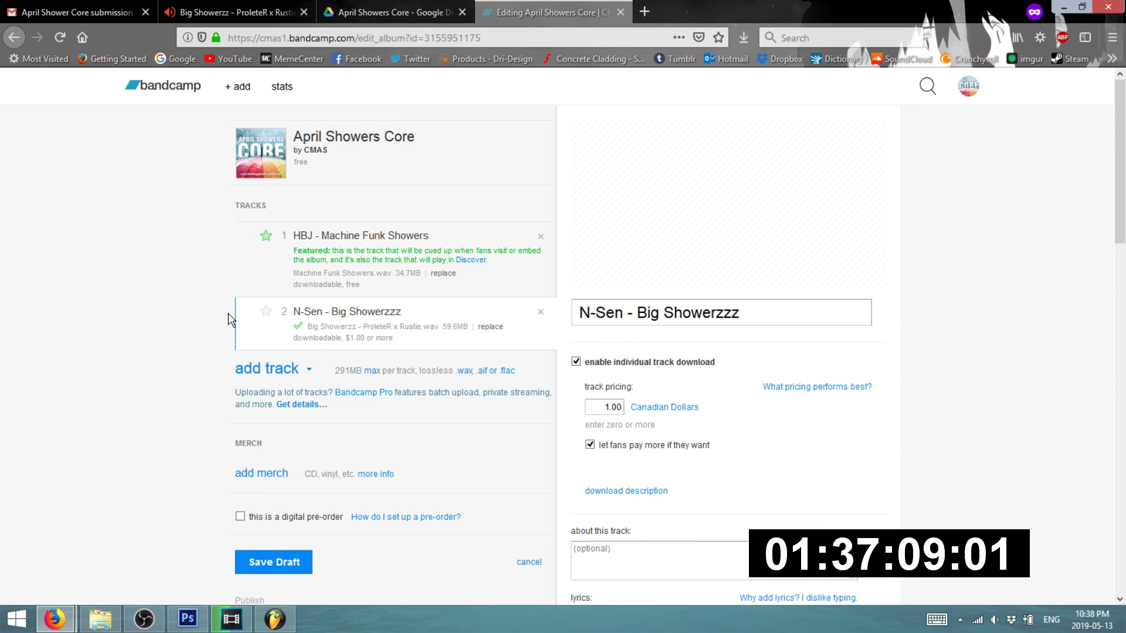
- Set the second track's price to 0 and turn off its individual download
scroll(604, 285, "down", 3)
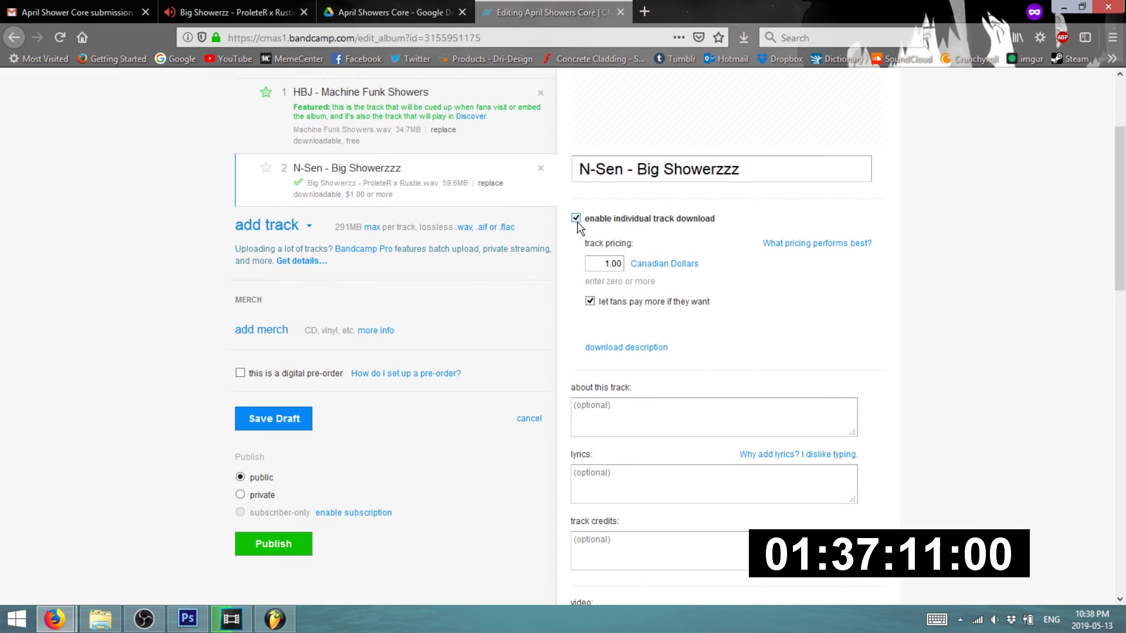
left_click(599, 267)
type("0")
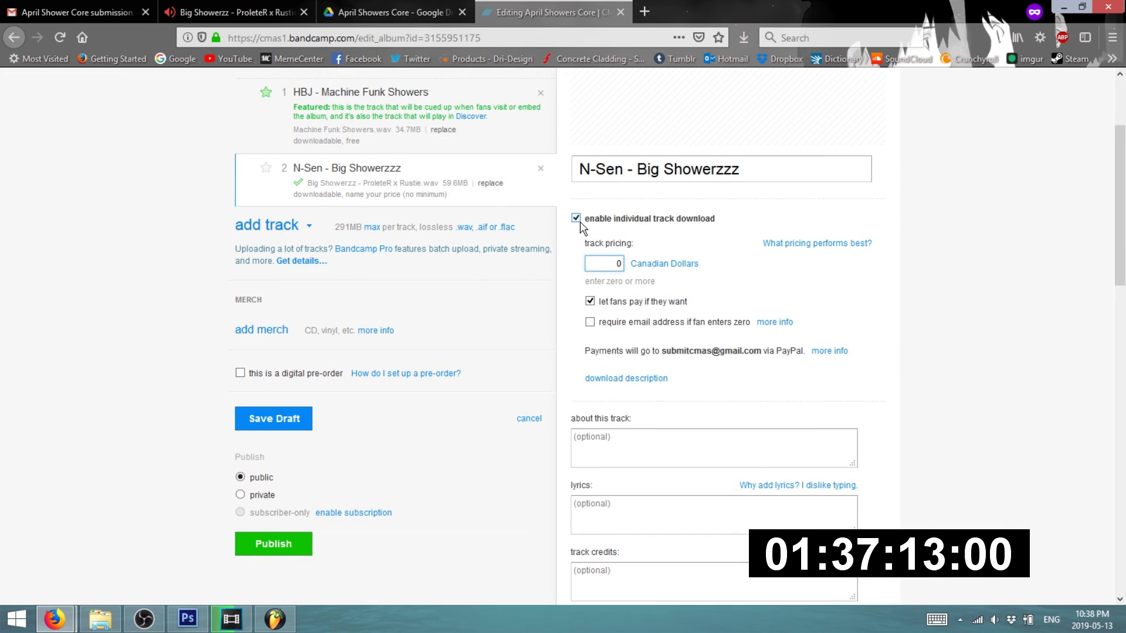
left_click(576, 218)
scroll(594, 429, "down", 5)
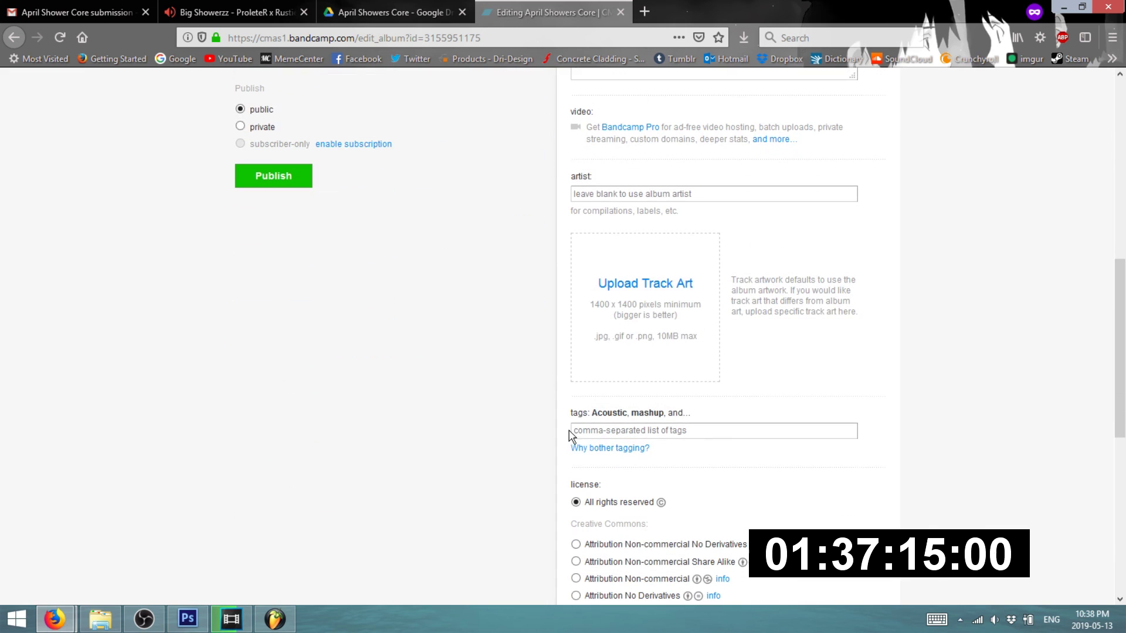
scroll(643, 367, "up", 1)
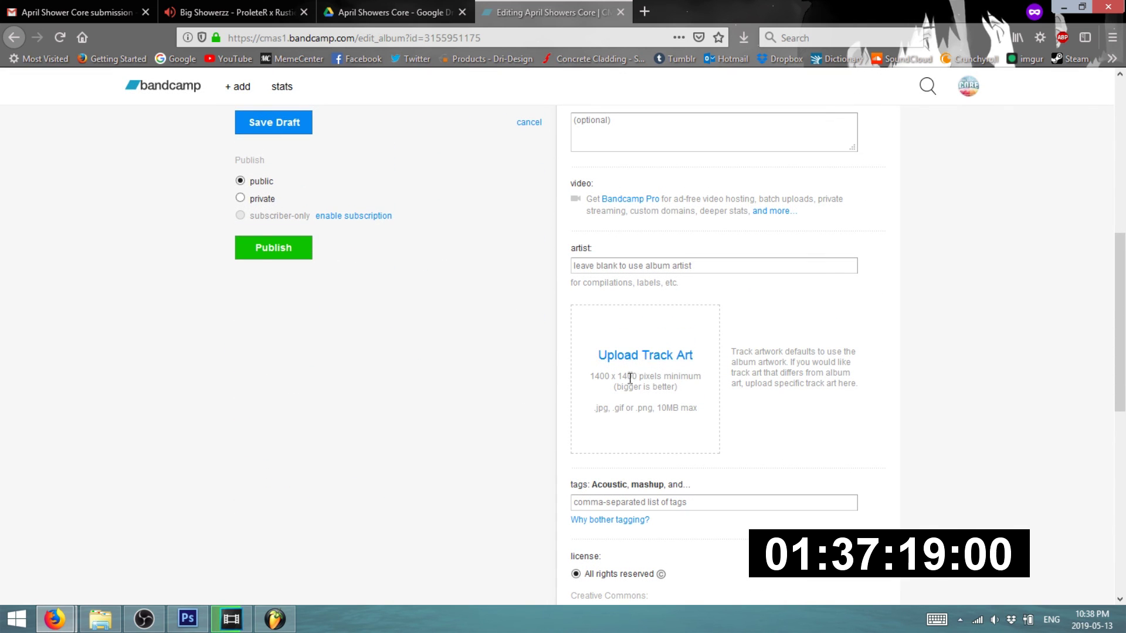
- Upload APRIL-SHOWERS-COVER-1400 from the aPRIL SHOWERS folder as the second track's art
left_click(638, 355)
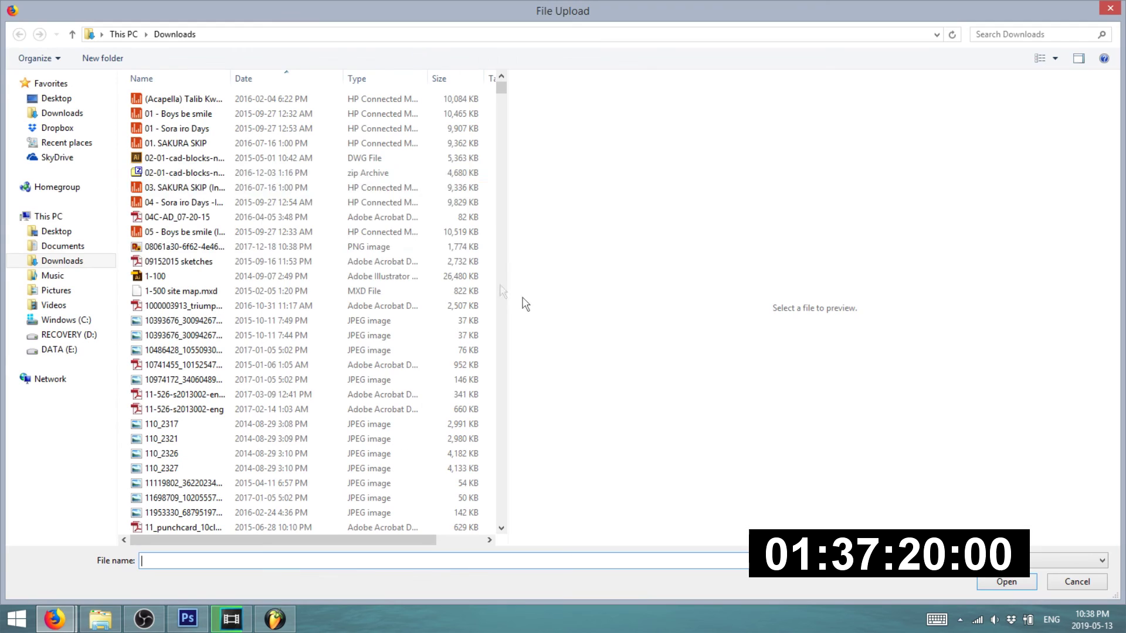
left_click(68, 291)
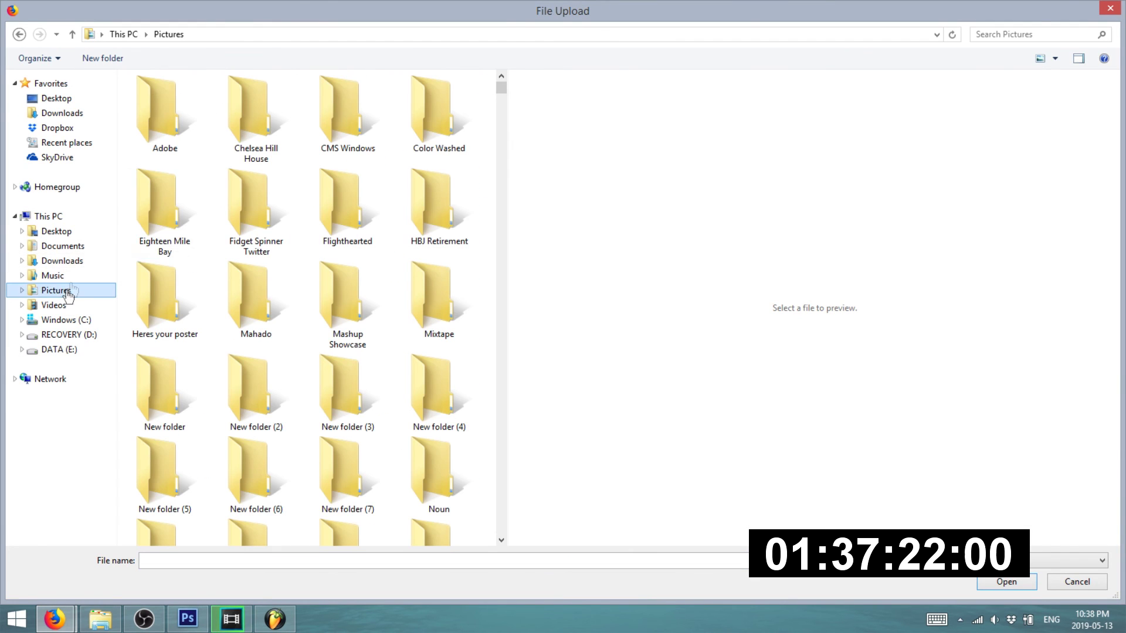
left_click(75, 247)
double_click(168, 260)
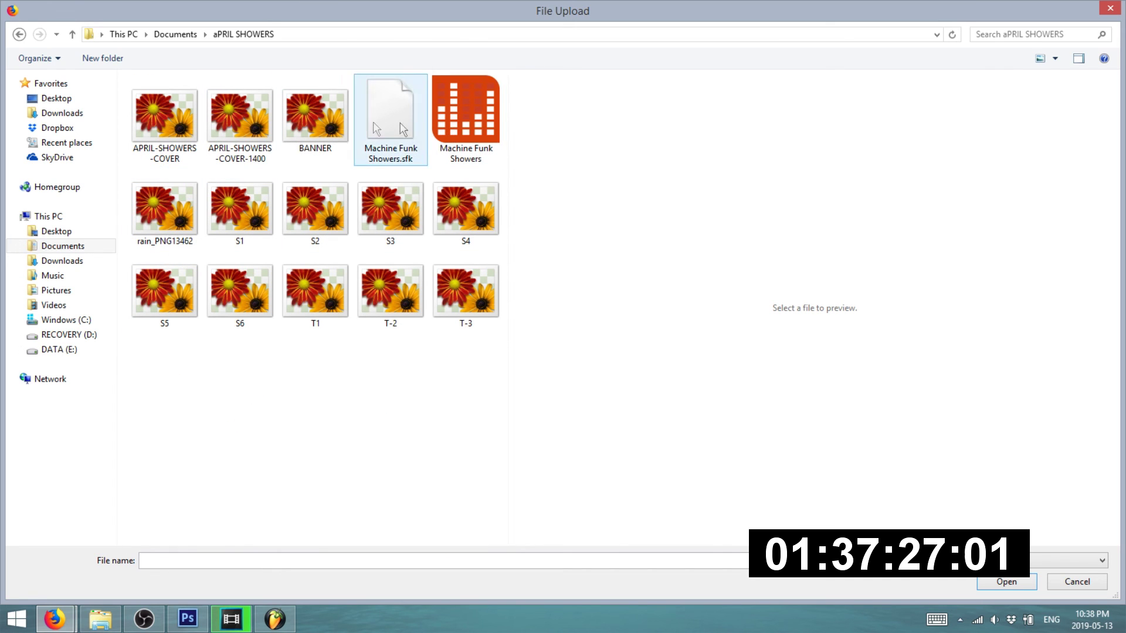
double_click(267, 125)
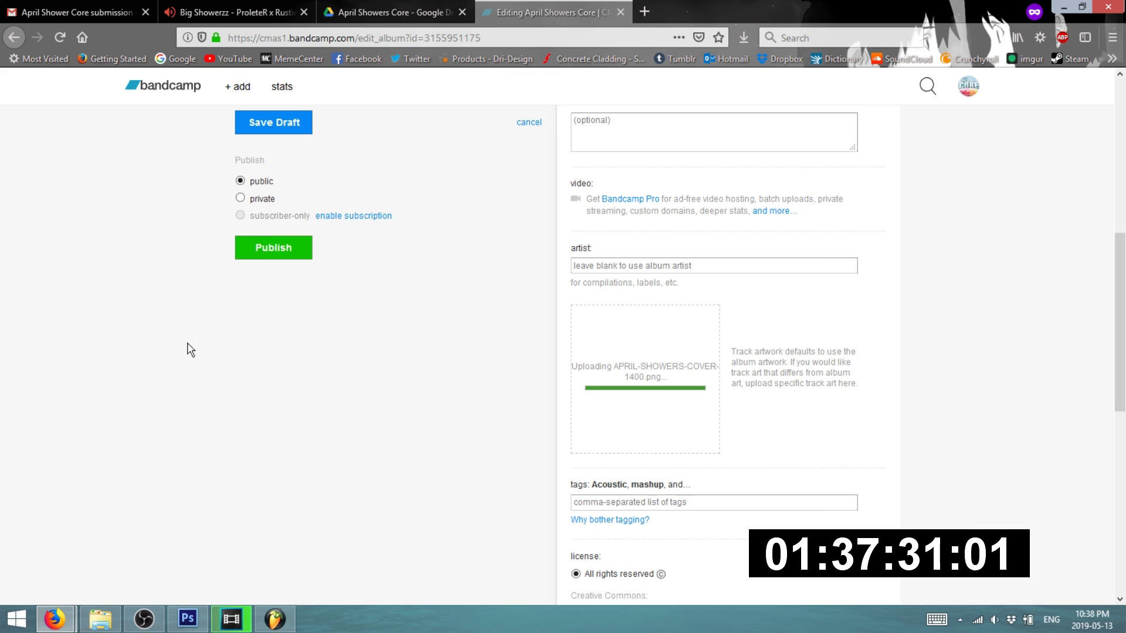
scroll(209, 348, "up", 3)
scroll(217, 348, "down", 6)
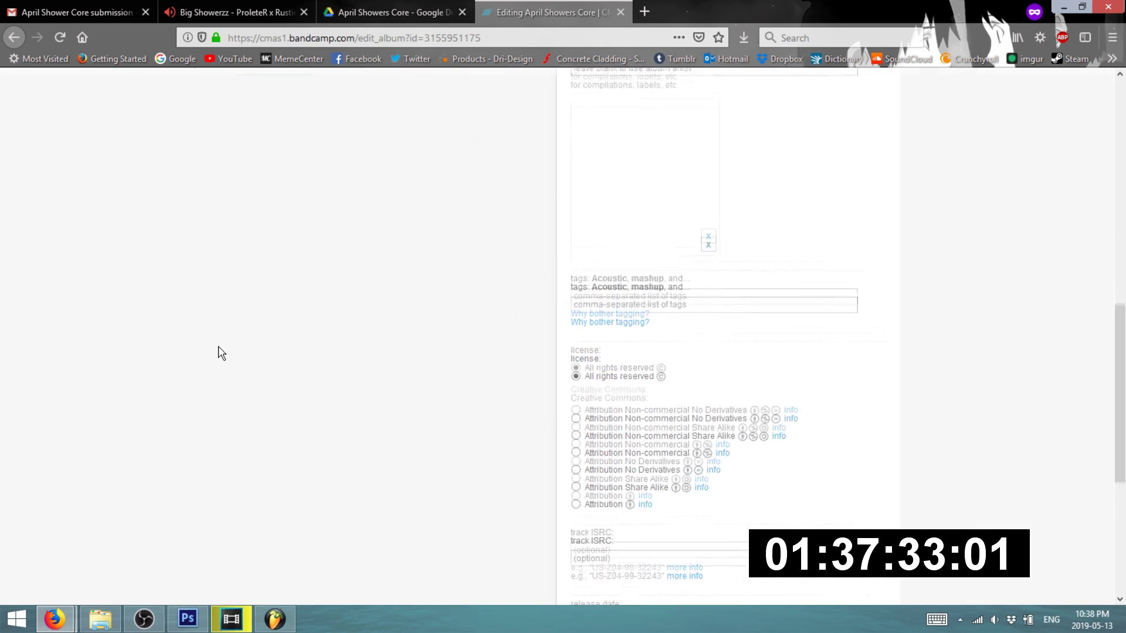
scroll(221, 352, "up", 10)
scroll(300, 335, "down", 3)
scroll(364, 336, "up", 3)
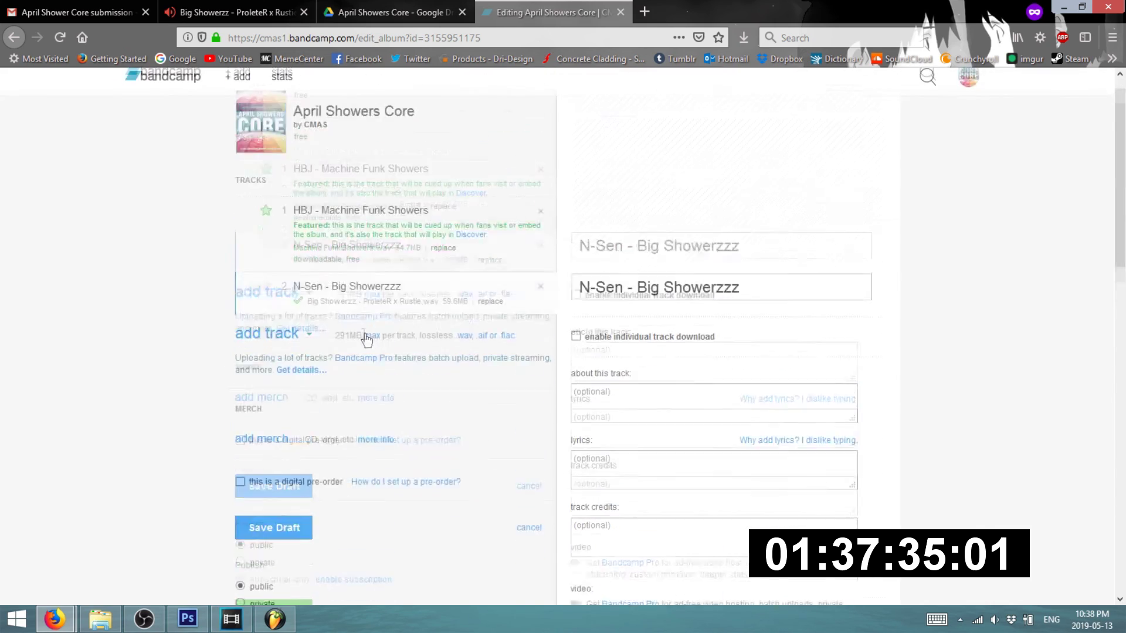
- Upload APRIL-SHOWERS-COVER-1400 as the first track's art too
left_click(427, 281)
scroll(415, 335, "down", 8)
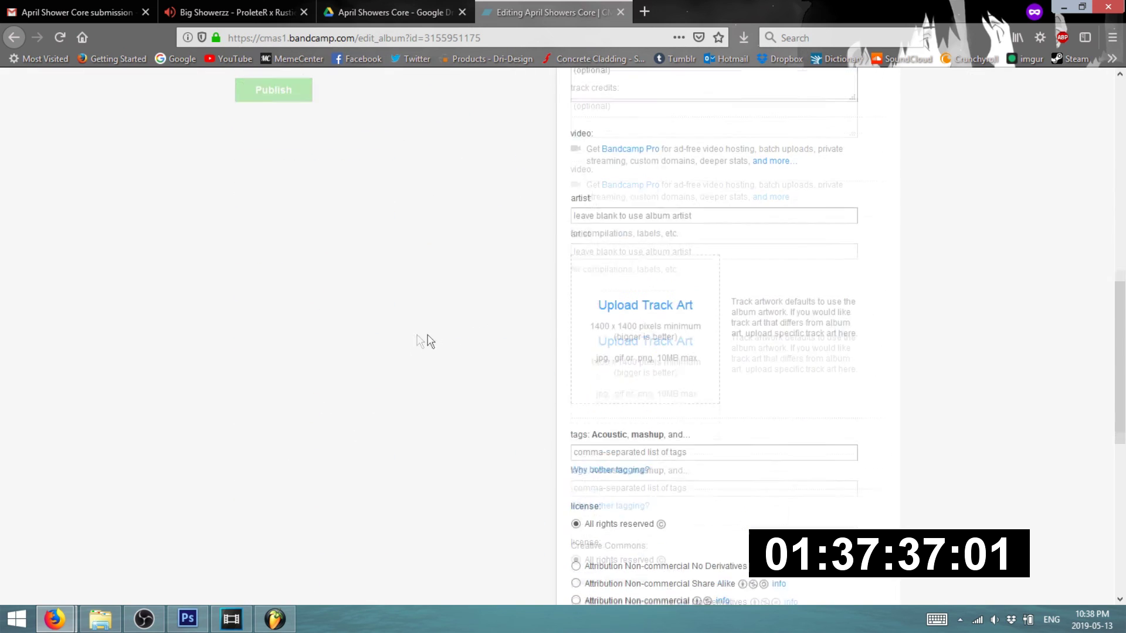
left_click(670, 292)
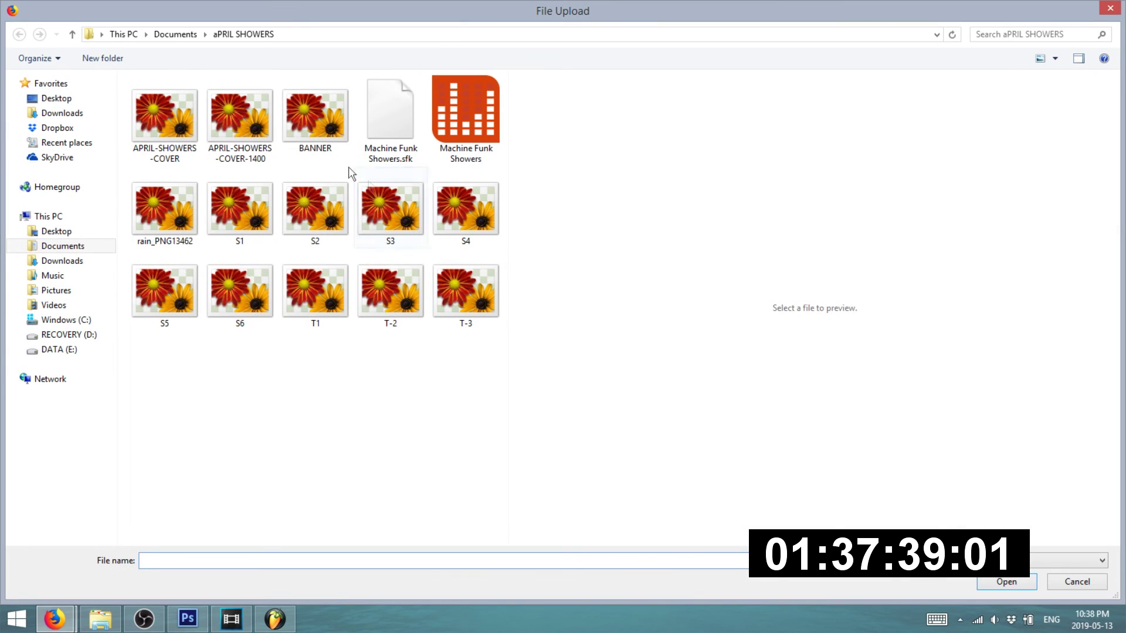
double_click(253, 121)
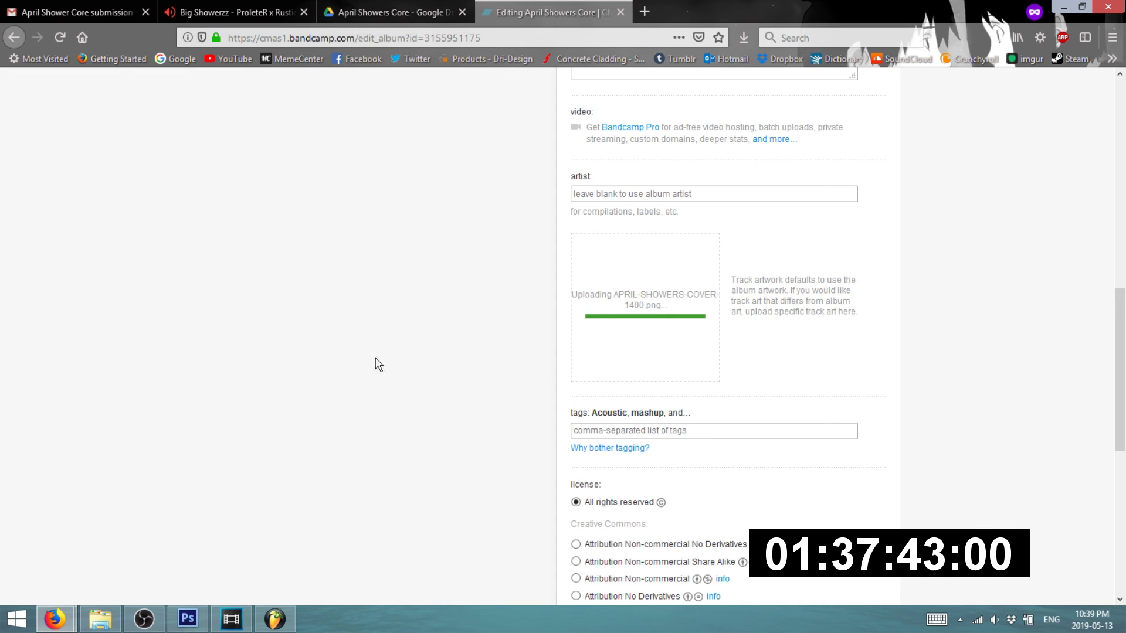
scroll(333, 405, "up", 6)
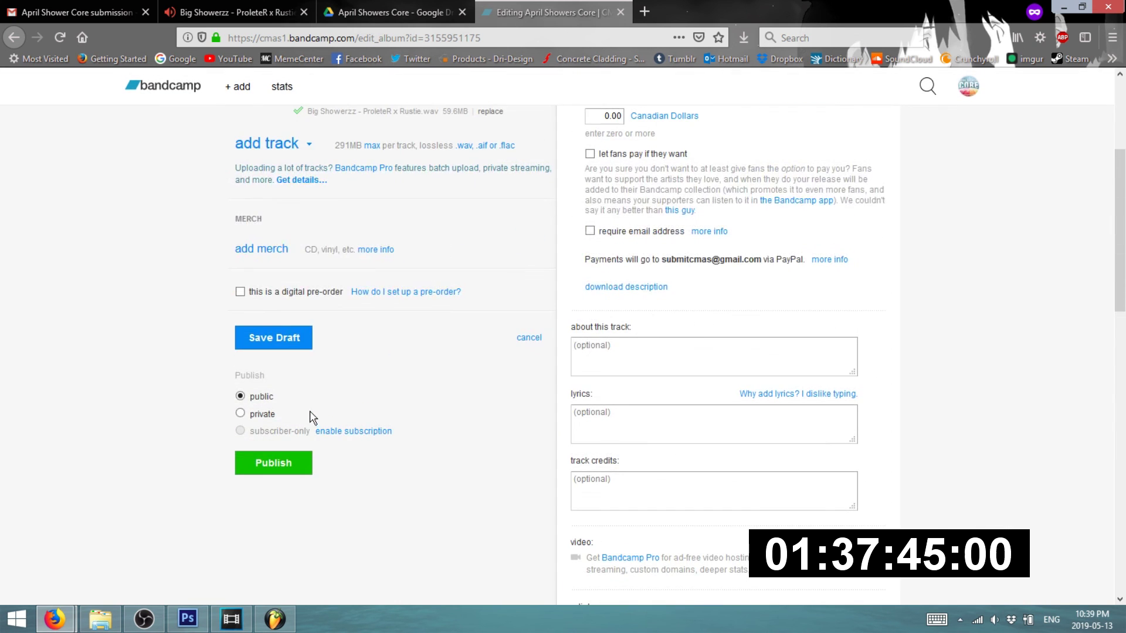
scroll(313, 418, "up", 3)
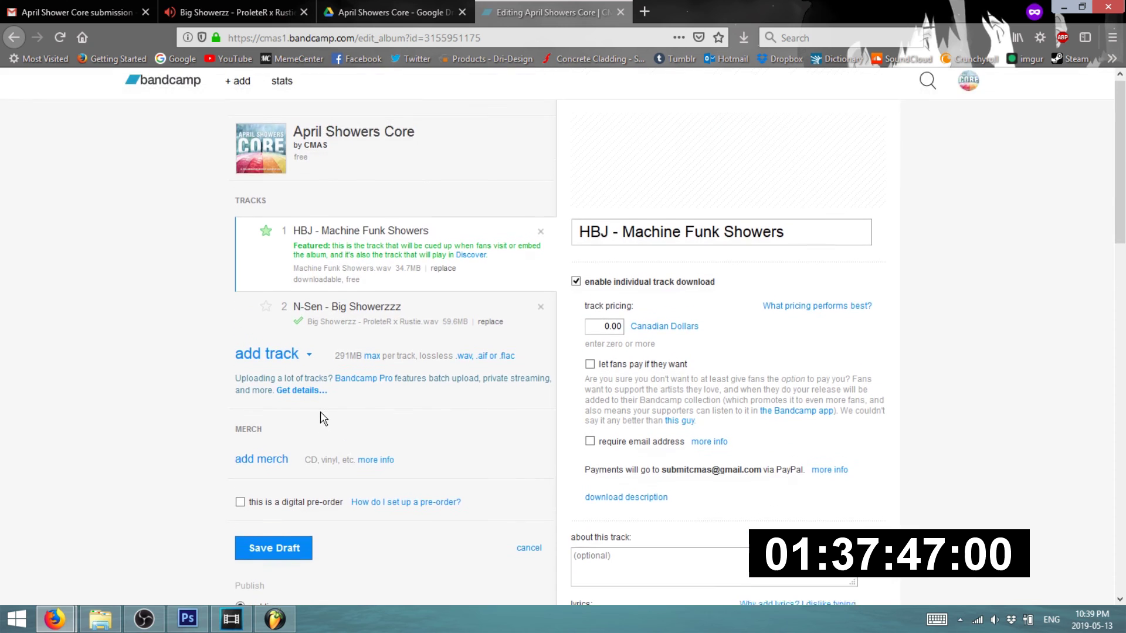
scroll(322, 416, "down", 7)
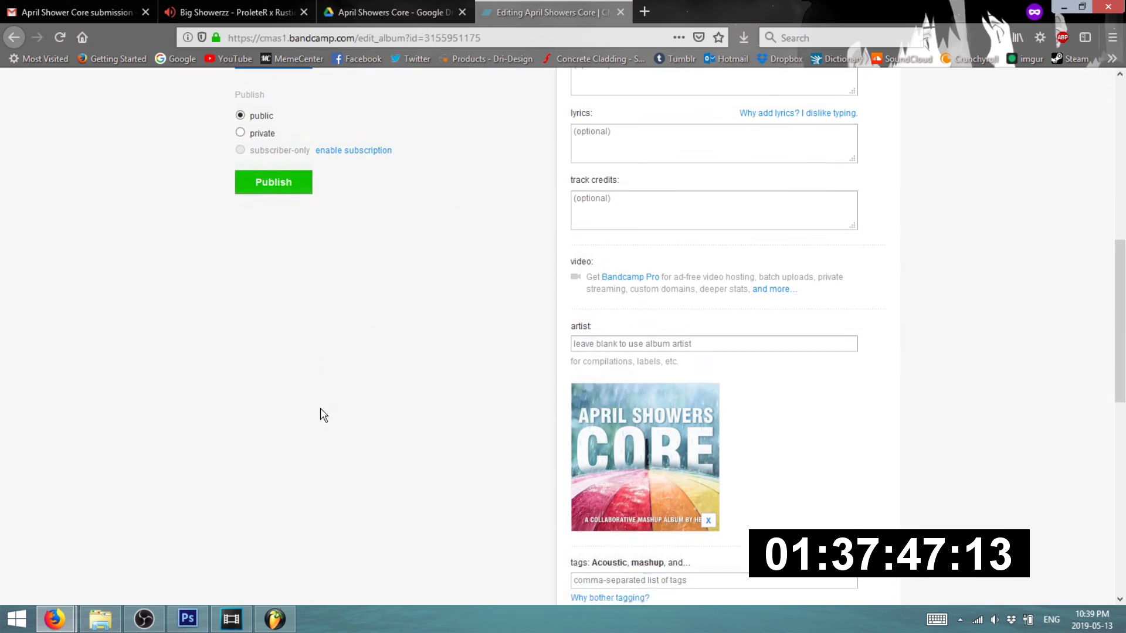
- Publish the April Showers Core album and view its live page
left_click(273, 176)
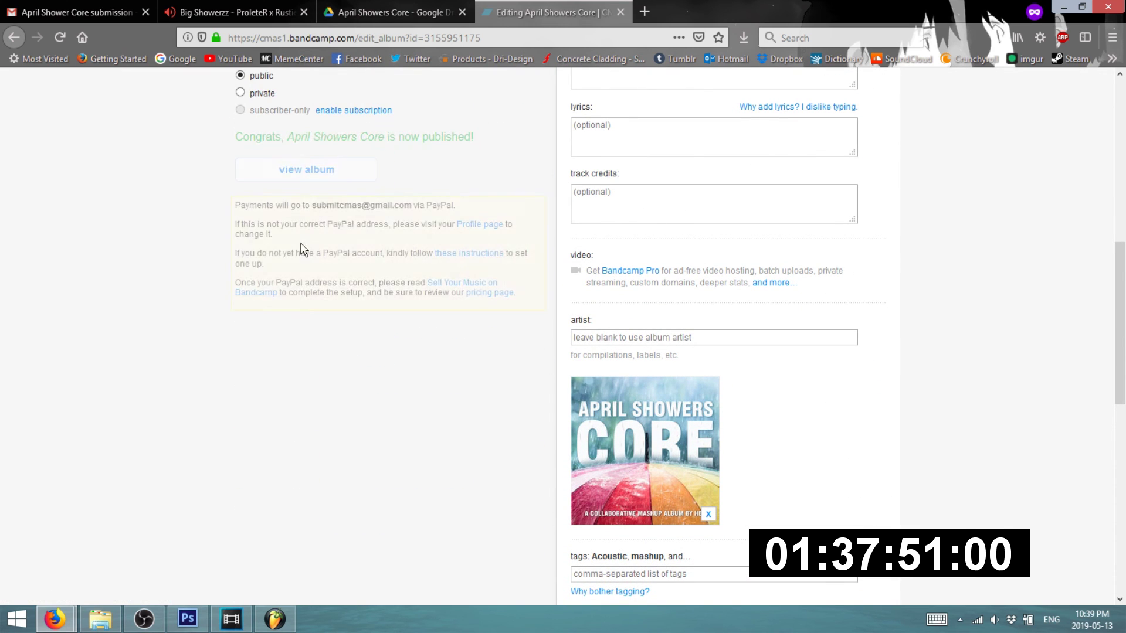
left_click(334, 177)
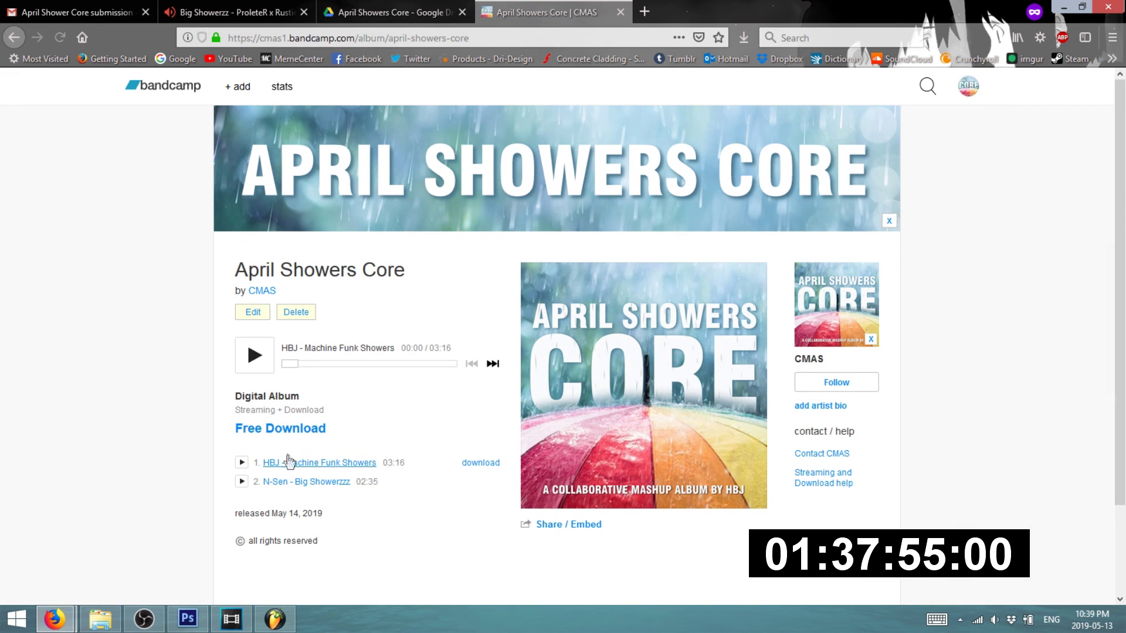
left_click(230, 620)
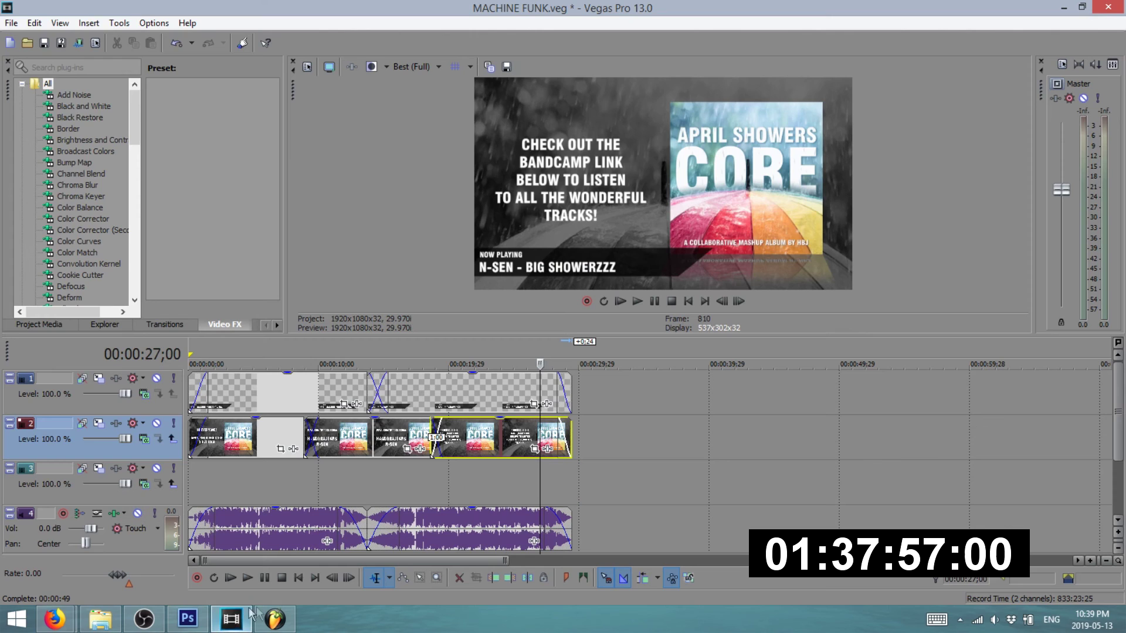
- Go to the YouTube upload tab and bring up the file picker for a video
left_click(63, 616)
left_click(83, 579)
left_click(67, 612)
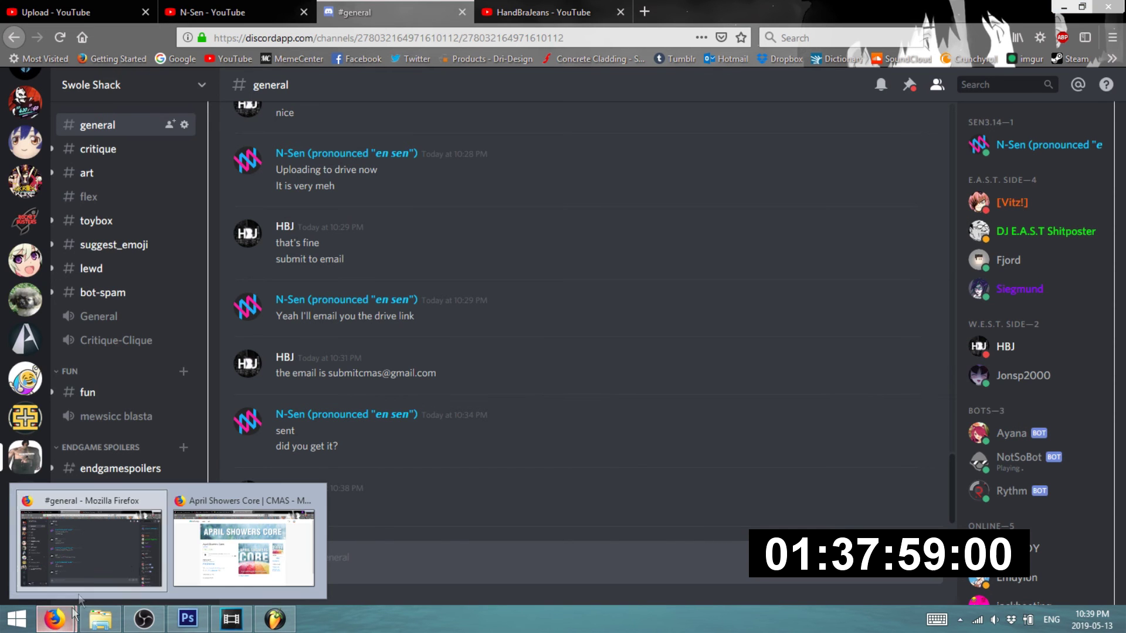
left_click(211, 549)
left_click(55, 618)
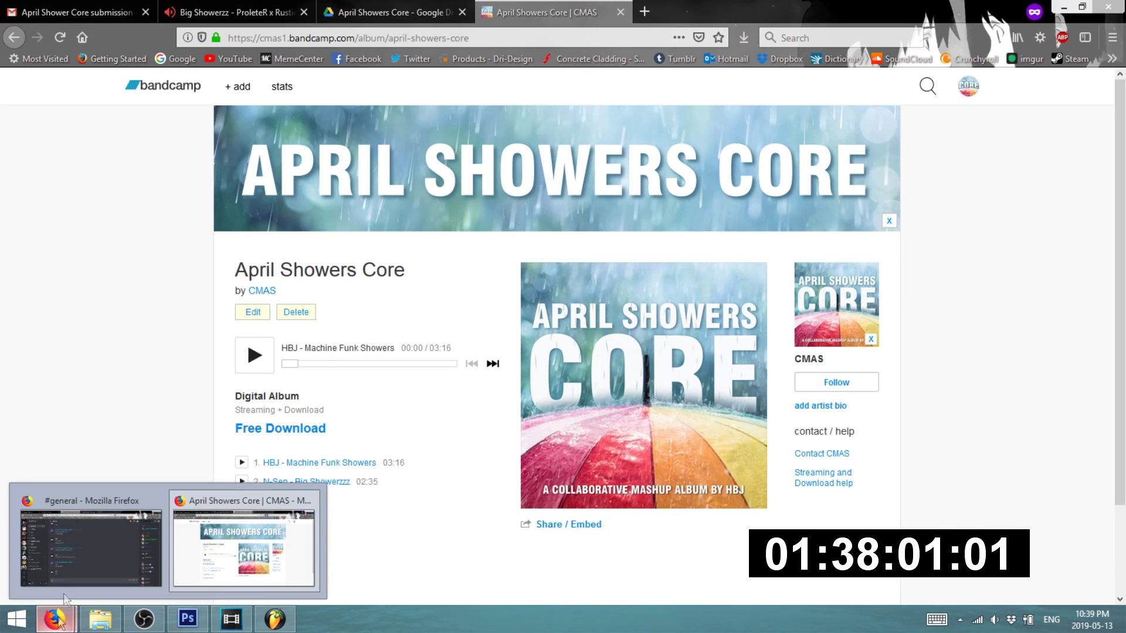
left_click(94, 546)
left_click(56, 12)
left_click(463, 206)
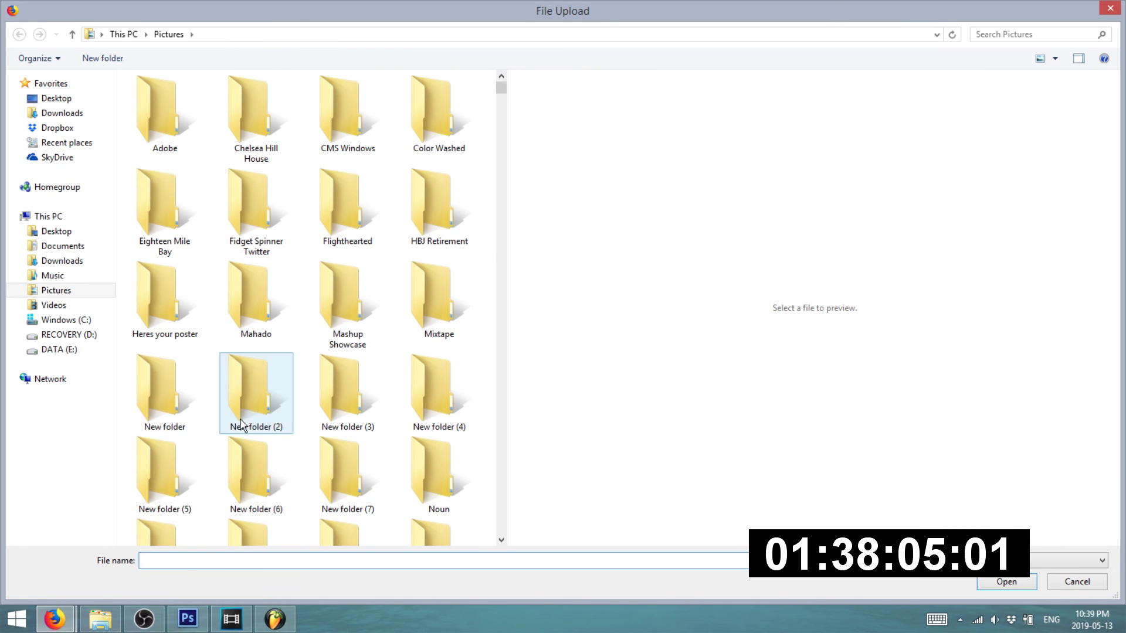
- Upload MACHINE FUNK 2mp4.mp4 from the Documents folder and select its default title
left_click(81, 248)
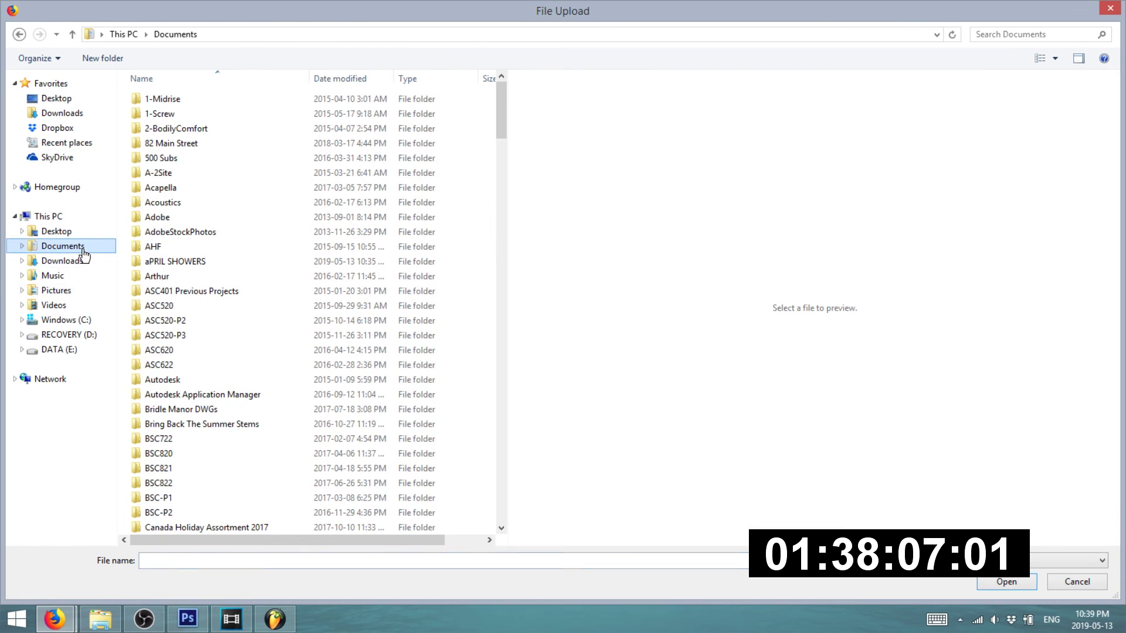
left_click(202, 561)
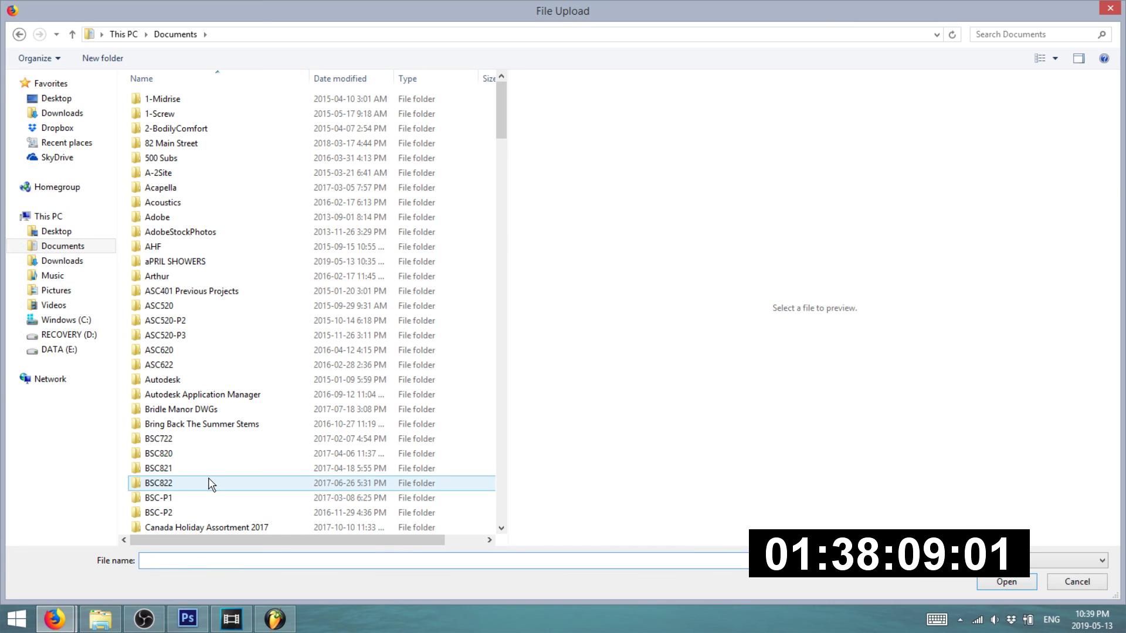
type("mach")
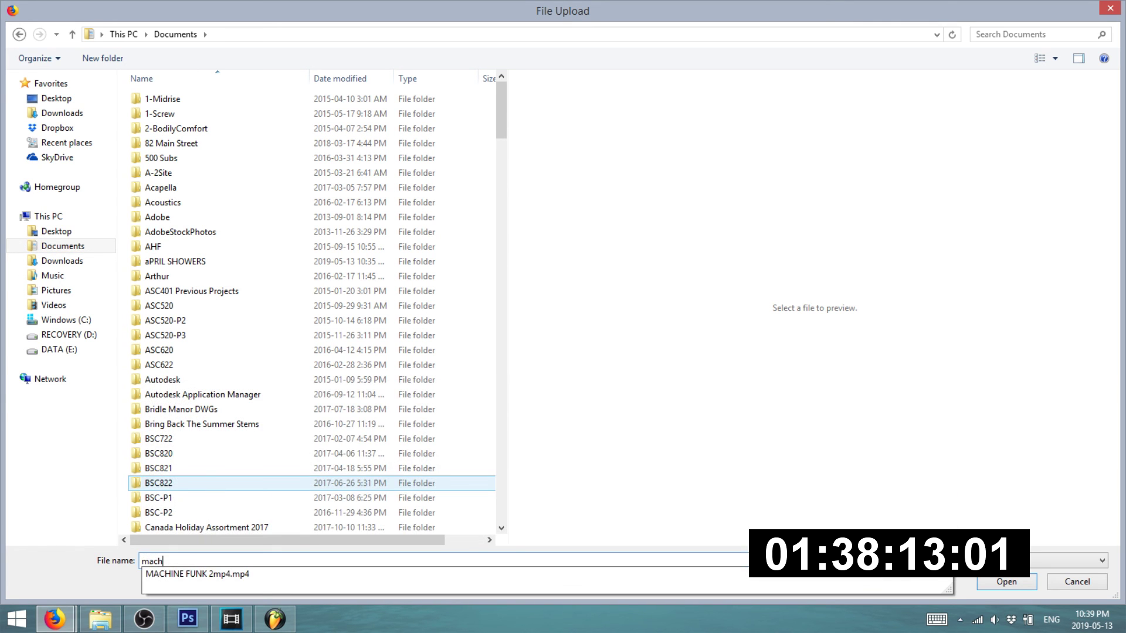
key("Down")
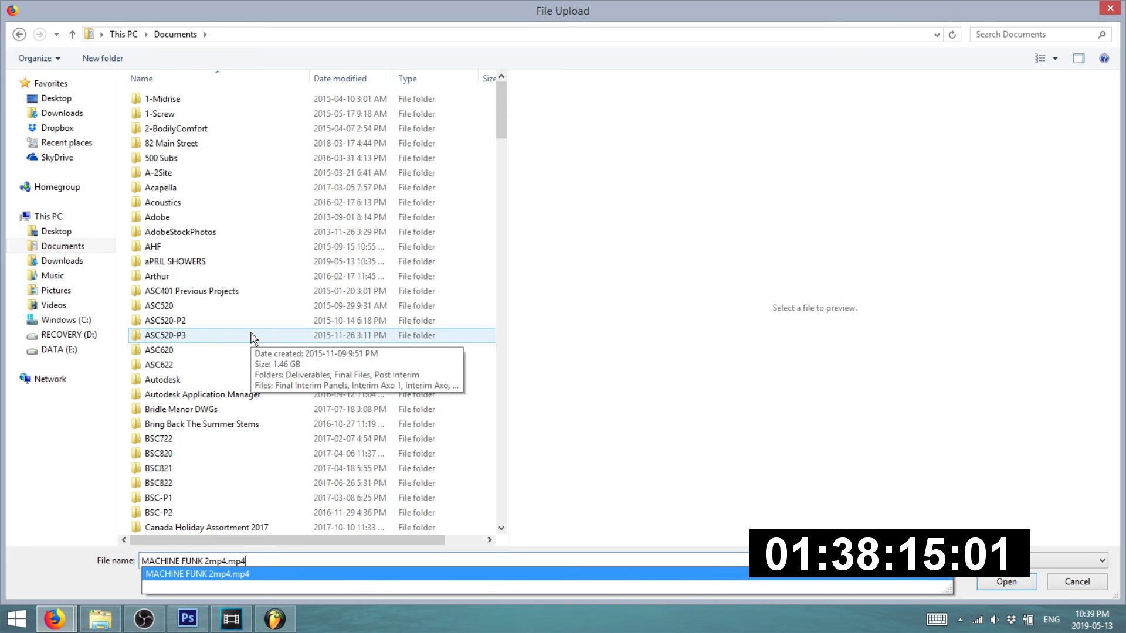
key("Return")
left_click_drag(511, 226, 302, 233)
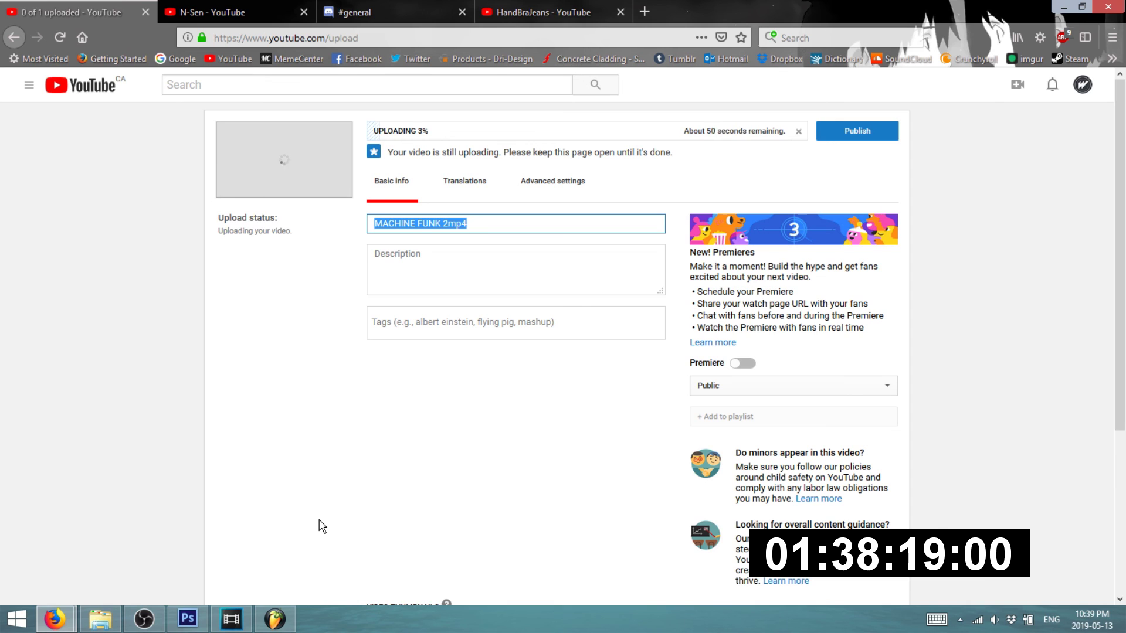
- Type the title 'April Showers Core Out Now!' and look over the HandBraJeans and own channel pages
type("APRI")
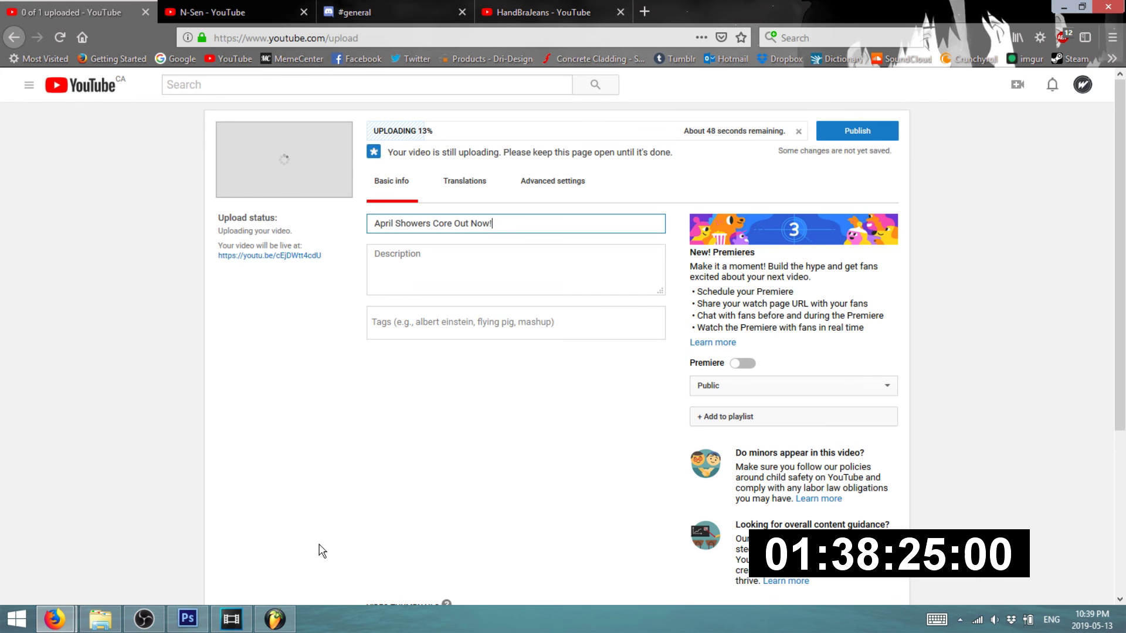
left_click(532, 18)
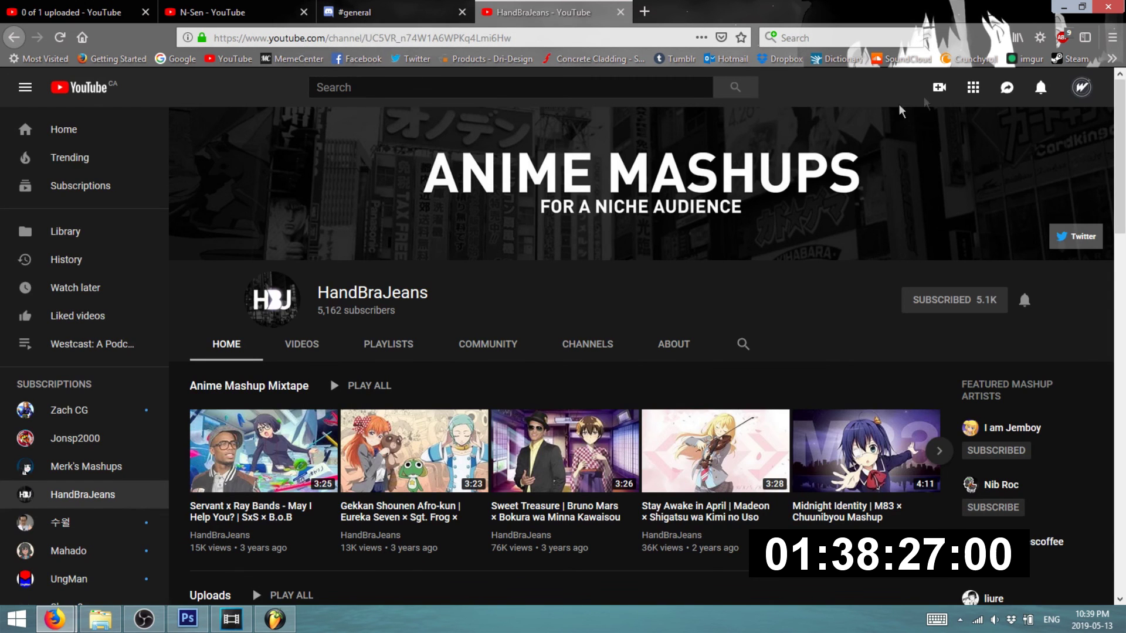
left_click(150, 12)
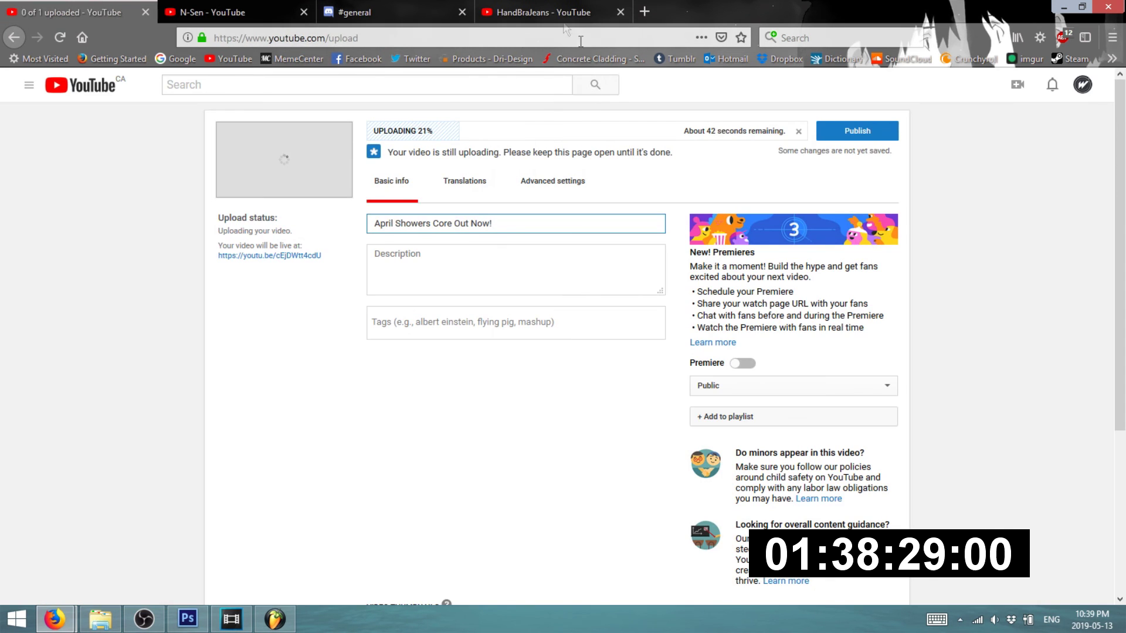
left_click(564, 14)
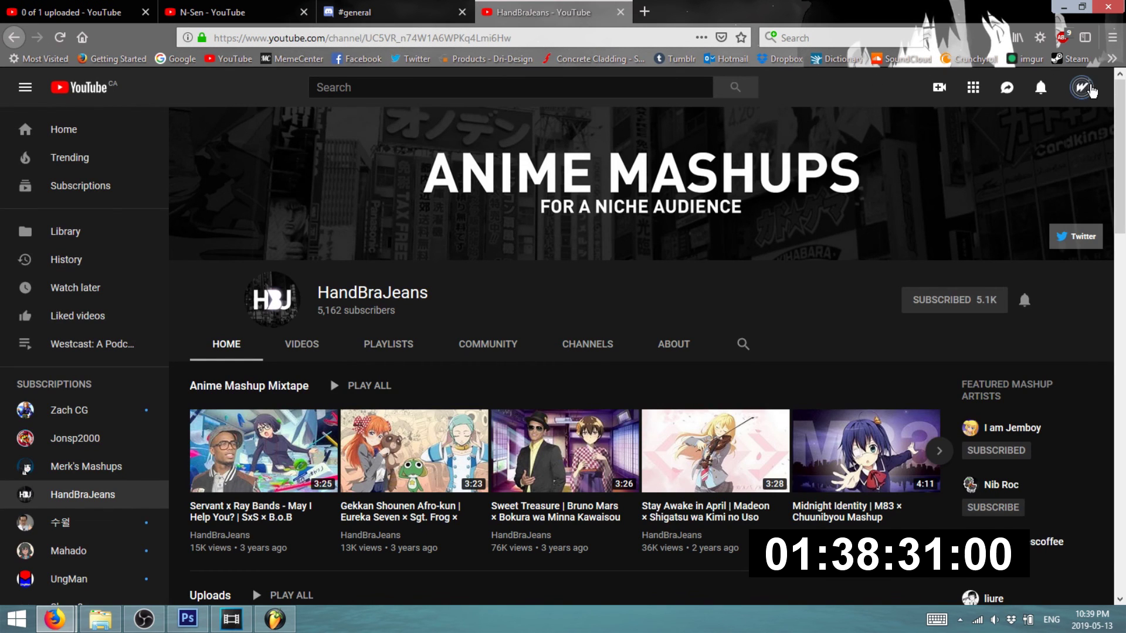
left_click(1082, 88)
left_click(987, 197)
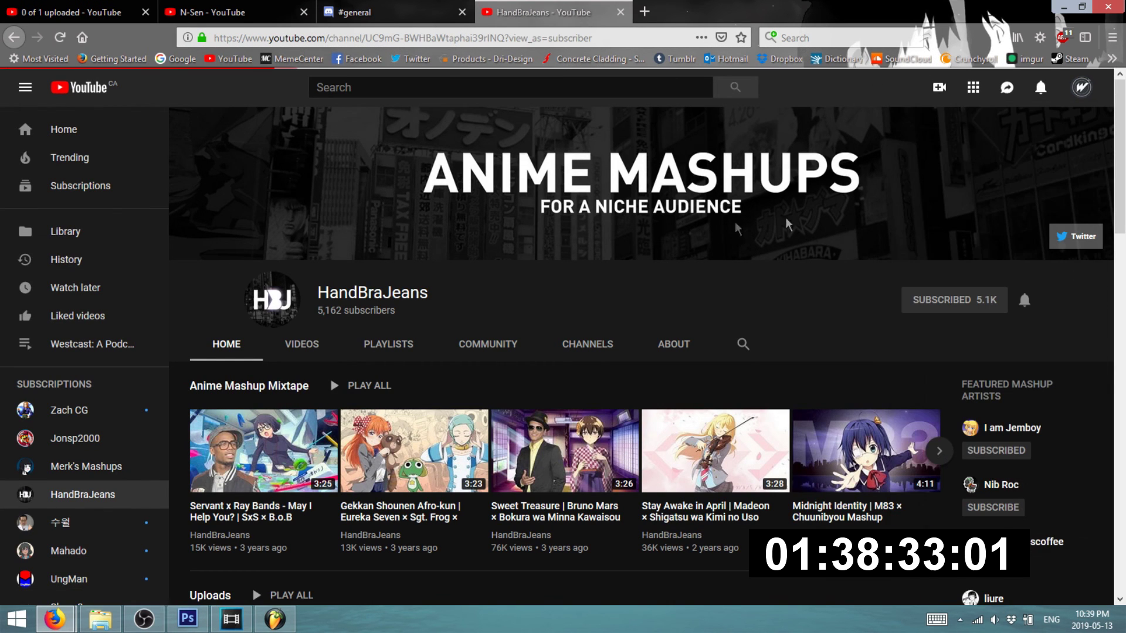
scroll(411, 350, "down", 3)
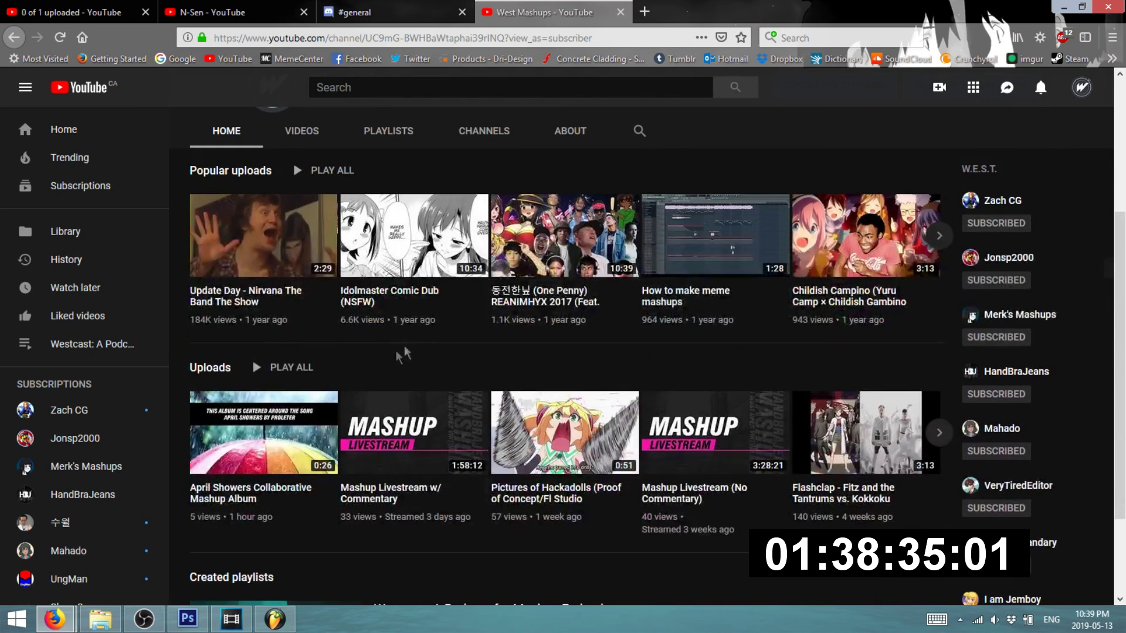
left_click(88, 11)
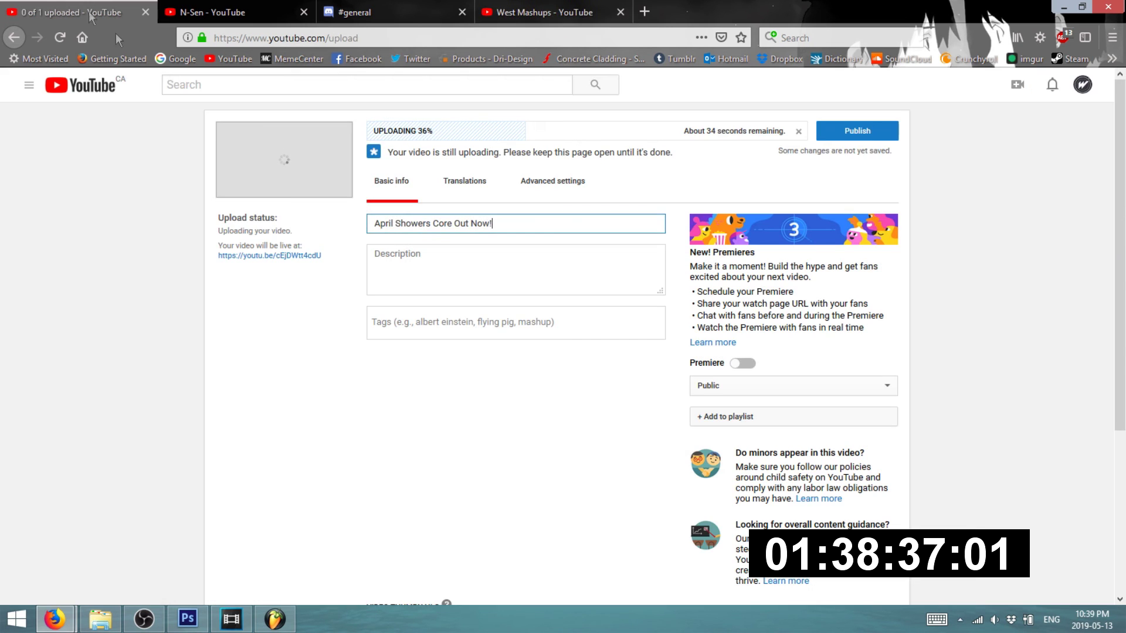
- Begin the description with the artists ending '& N-Sen' and a 'Links' line
left_click(487, 252)
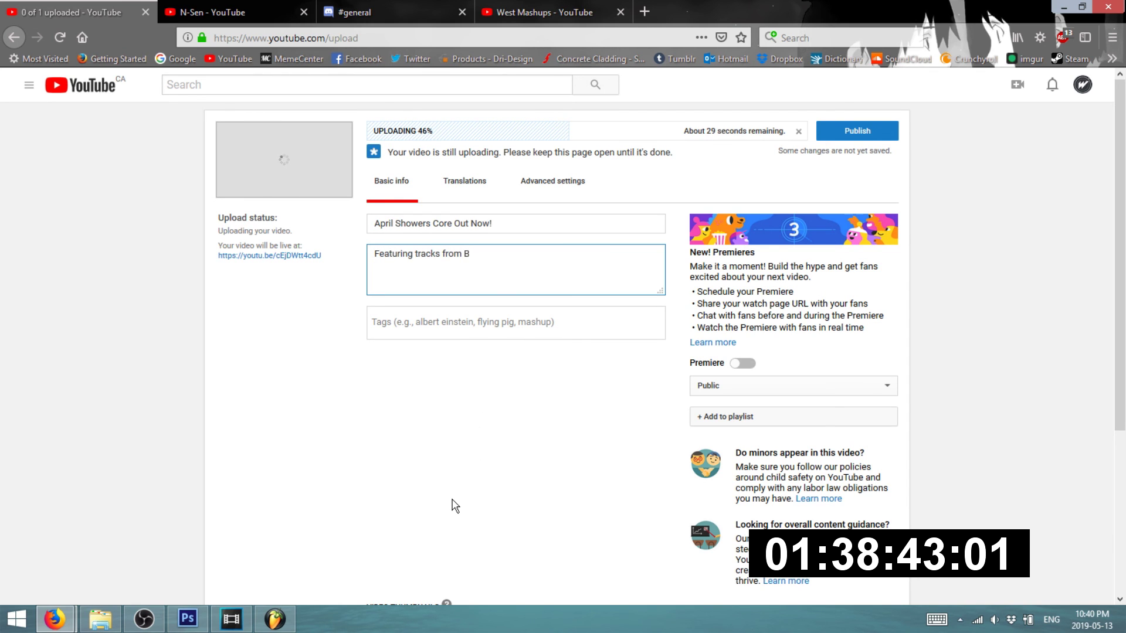
type("& N-Sen")
key("Return")
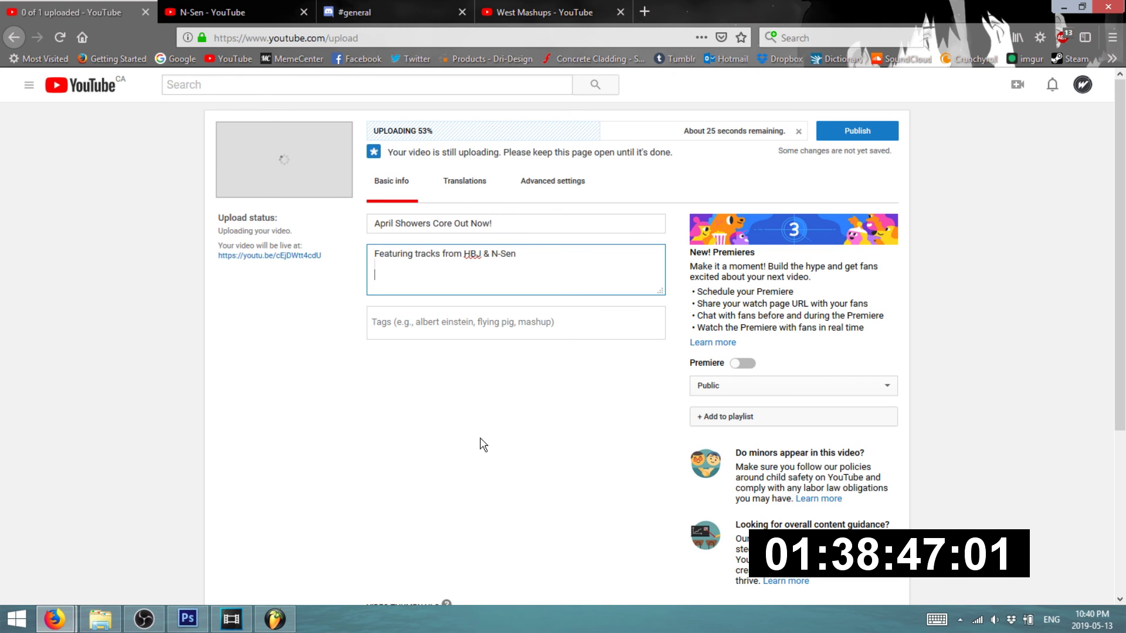
type("Links:")
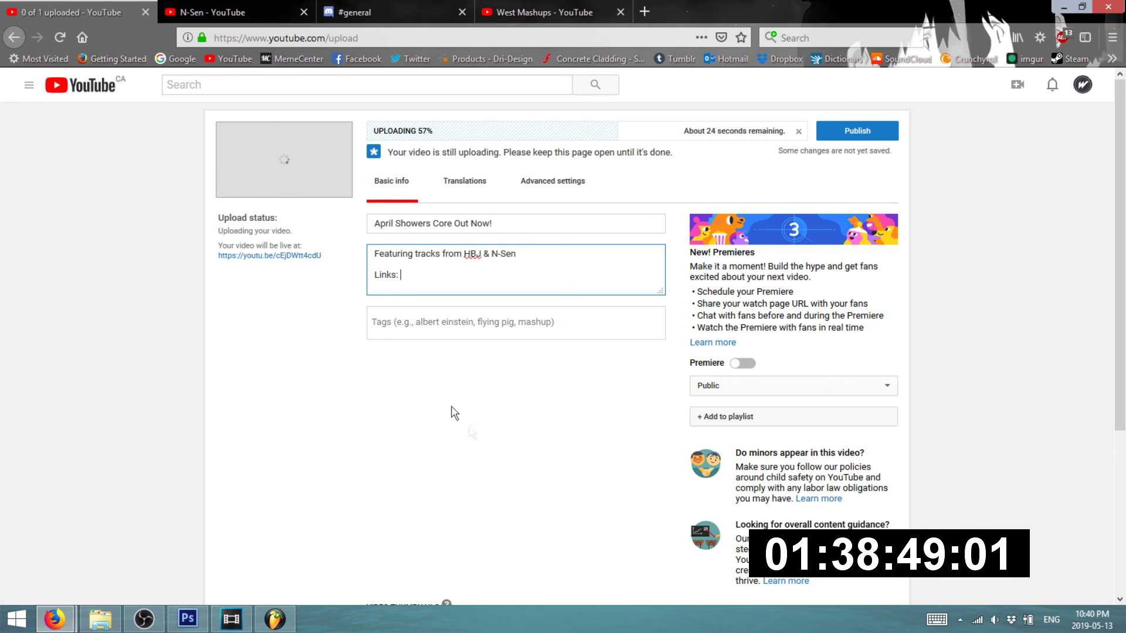
left_click(593, 37)
left_click(562, 7)
left_click(534, 35)
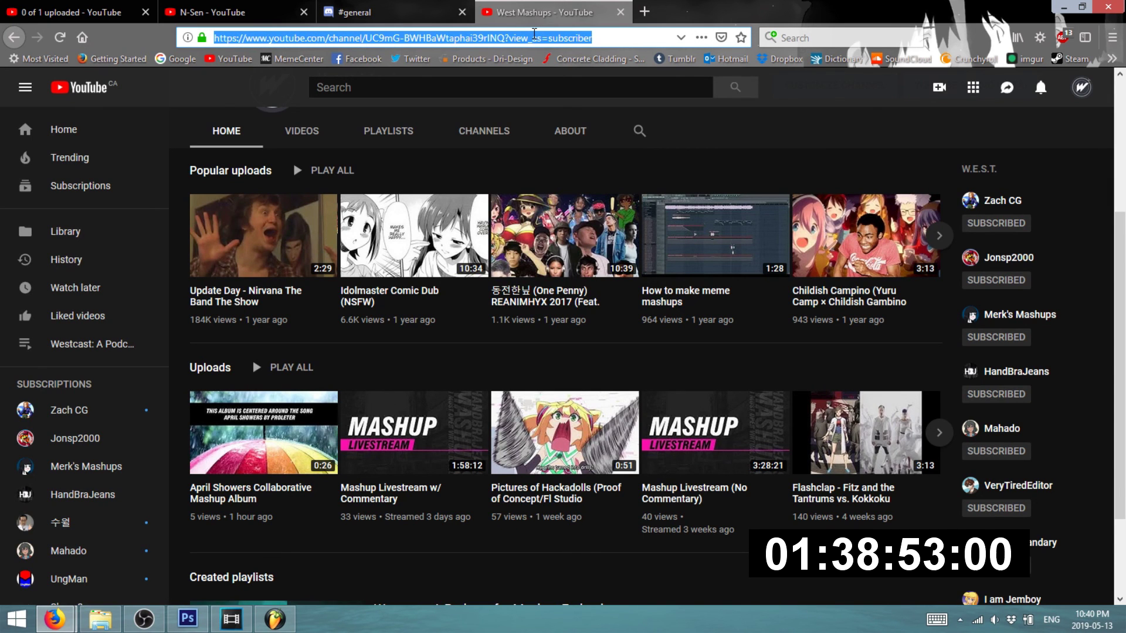
left_click(251, 12)
left_click(302, 37)
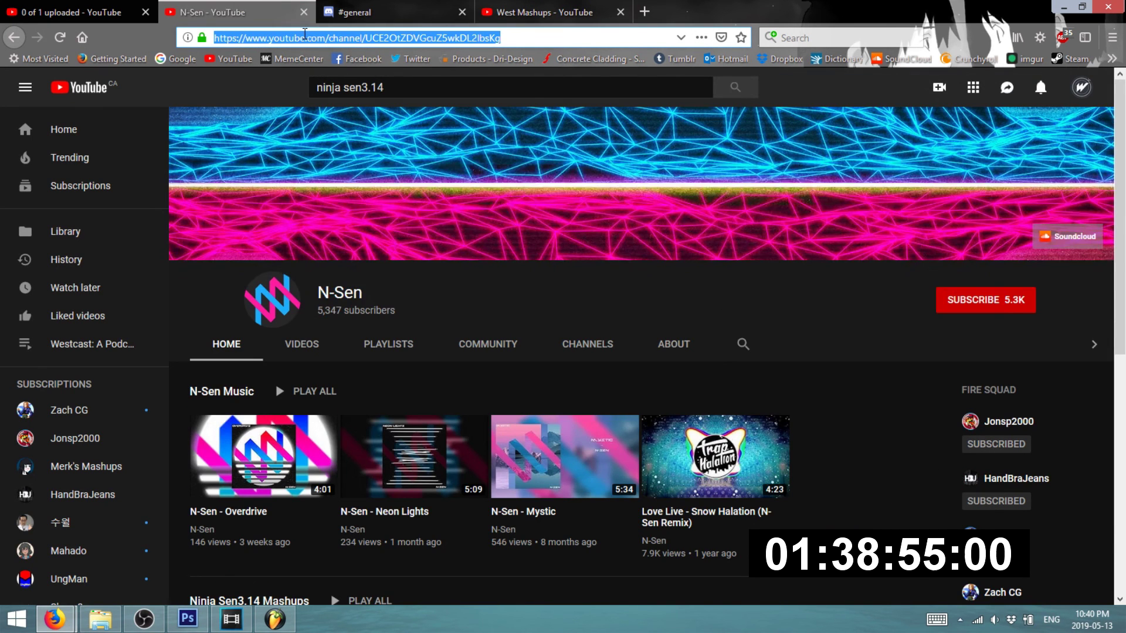
left_click(64, 11)
left_click(399, 287)
type(":")
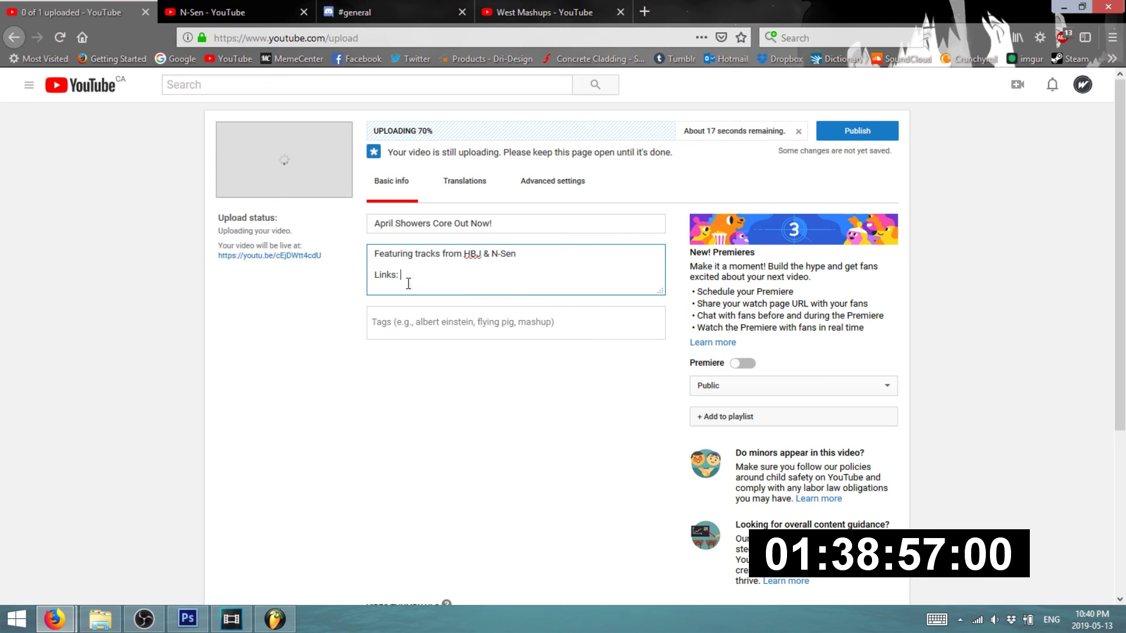
type("https://www.youtube.com/channel/UCE2OtZDVGcuZ5wkDL2lbsKg")
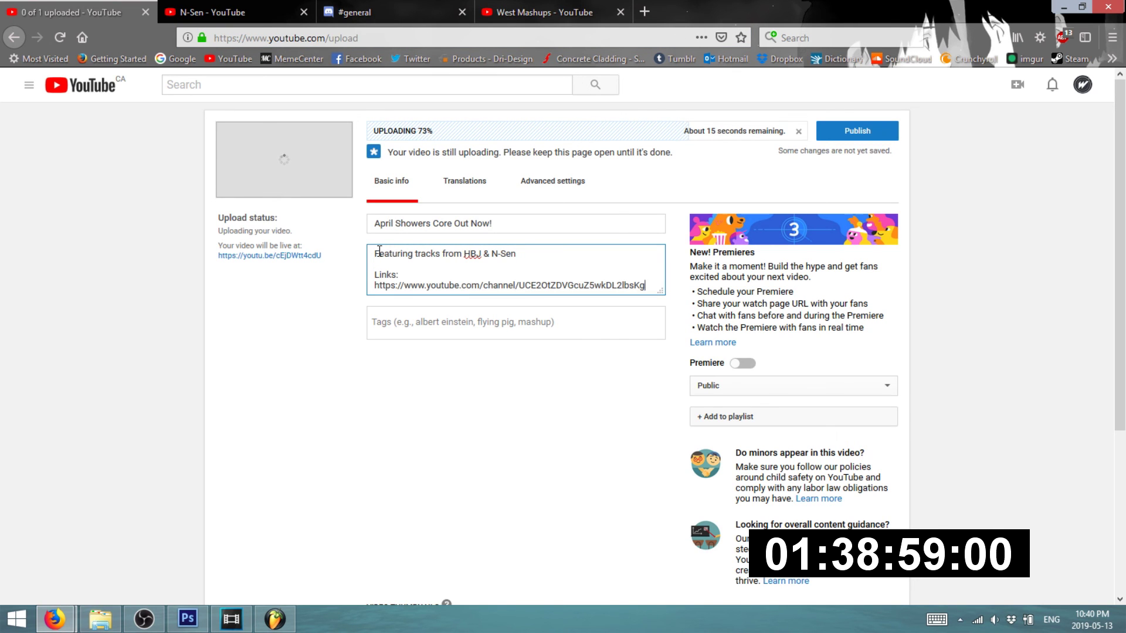
type("collaborative ")
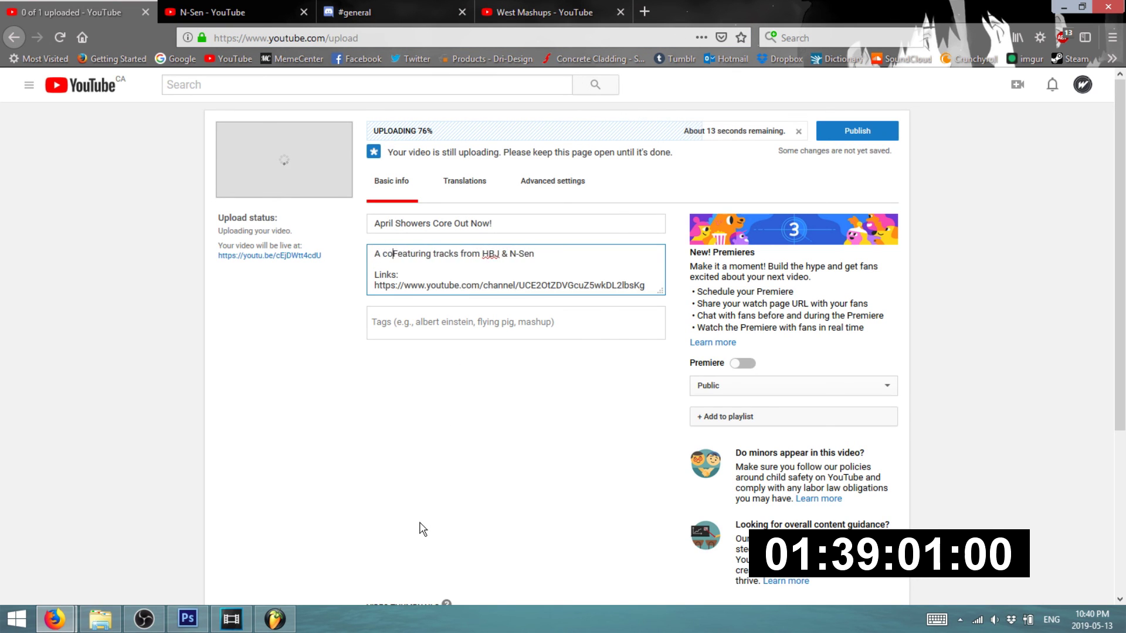
type("mashup album ")
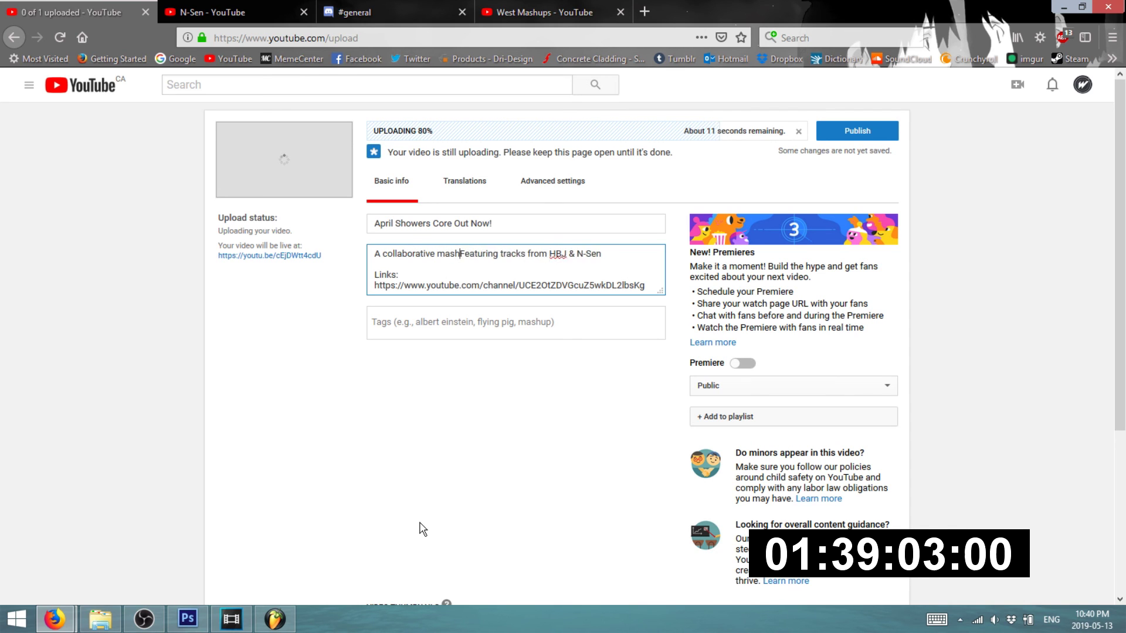
type("based off o")
type("f the song Ap")
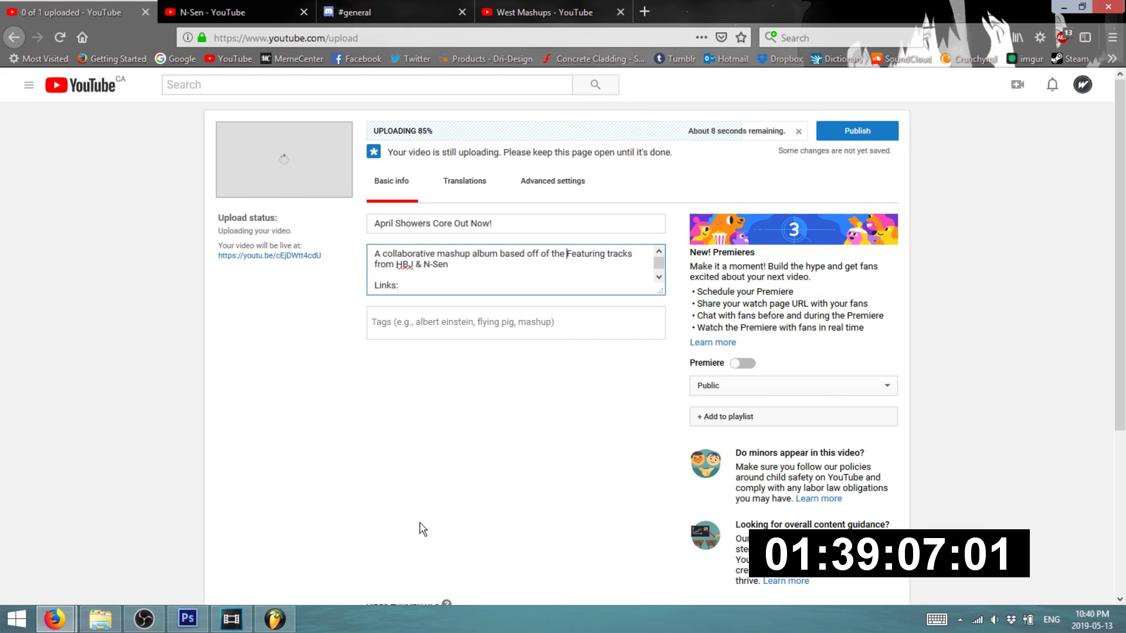
type("ril Showers by P")
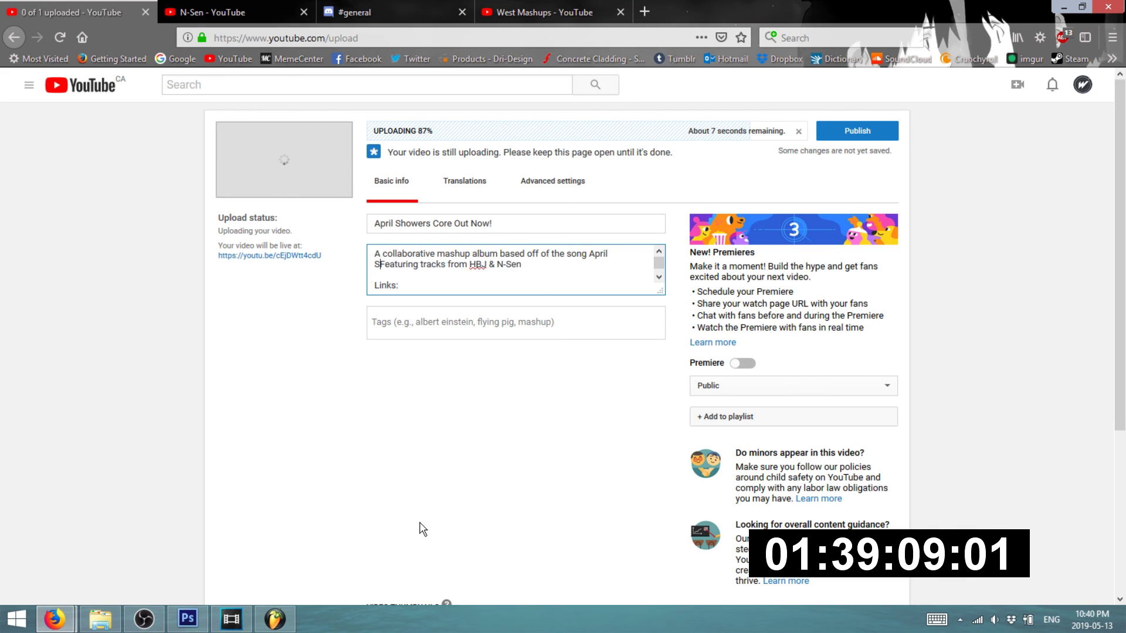
type("roleteR")
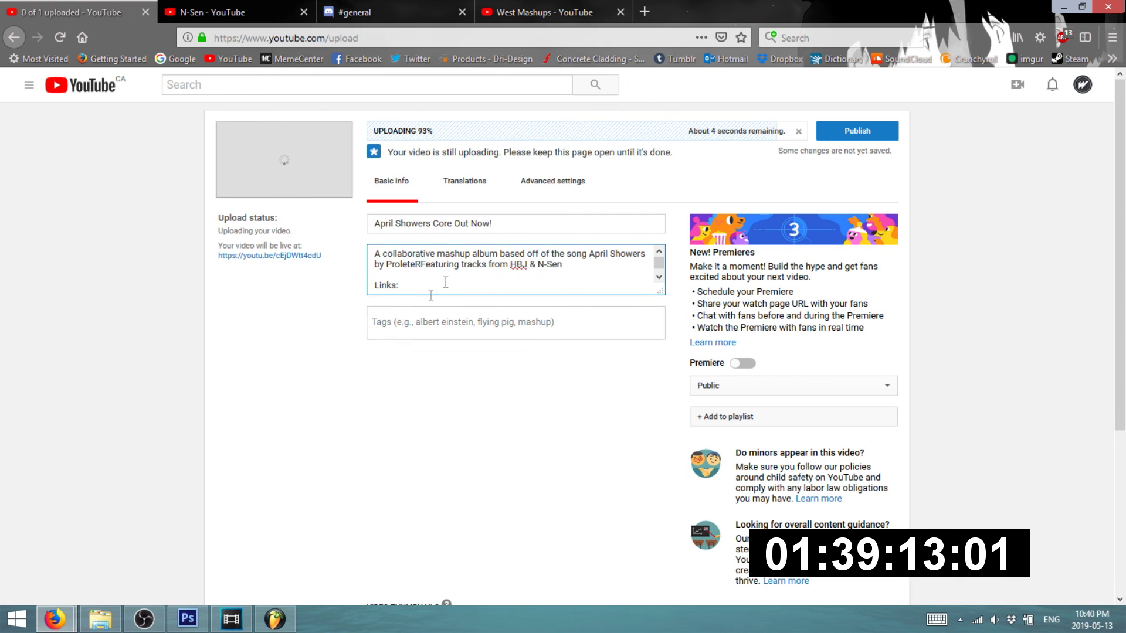
left_click(499, 11)
- Search YouTube for april showers and bring up the HandBraJeans channel address
left_click(418, 88)
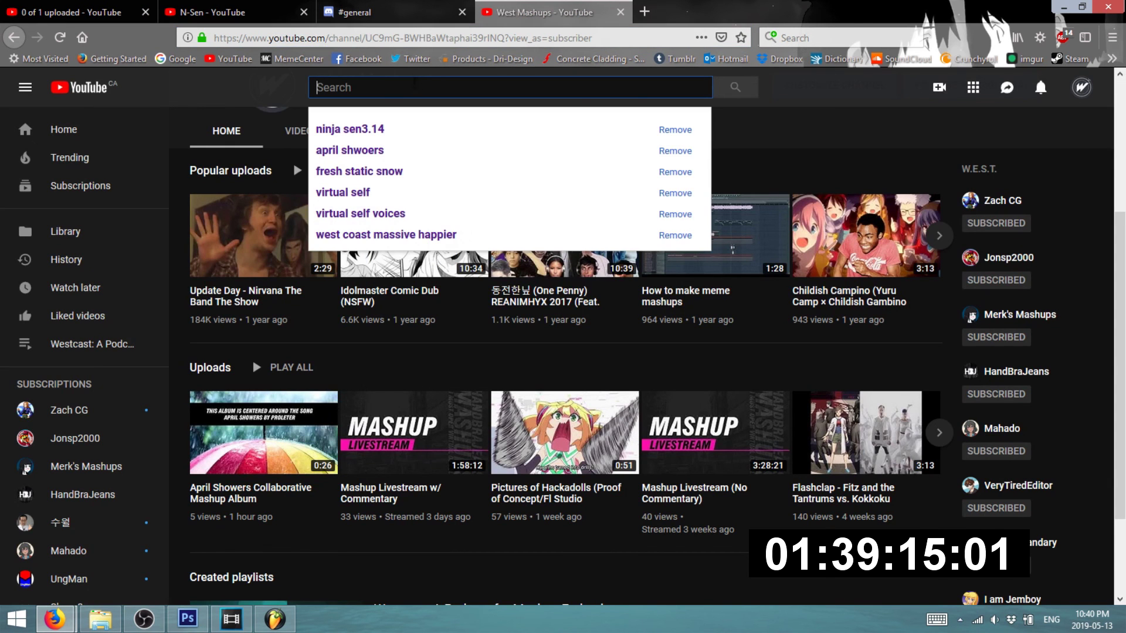
type("ap")
key("BackSpace")
type("pril")
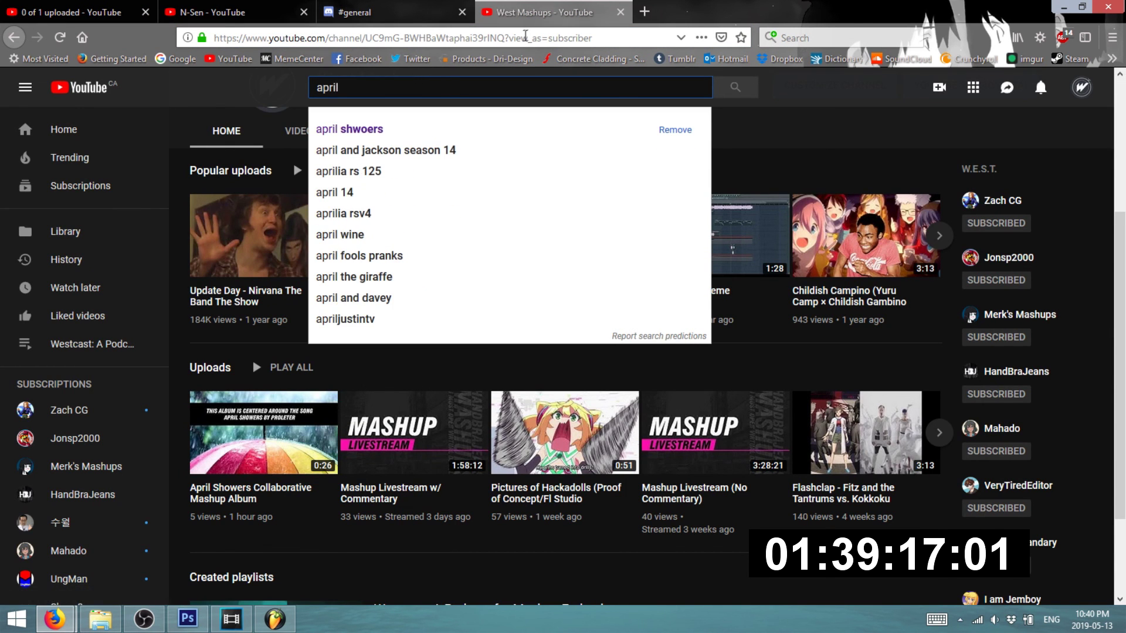
key("Down")
key("Return")
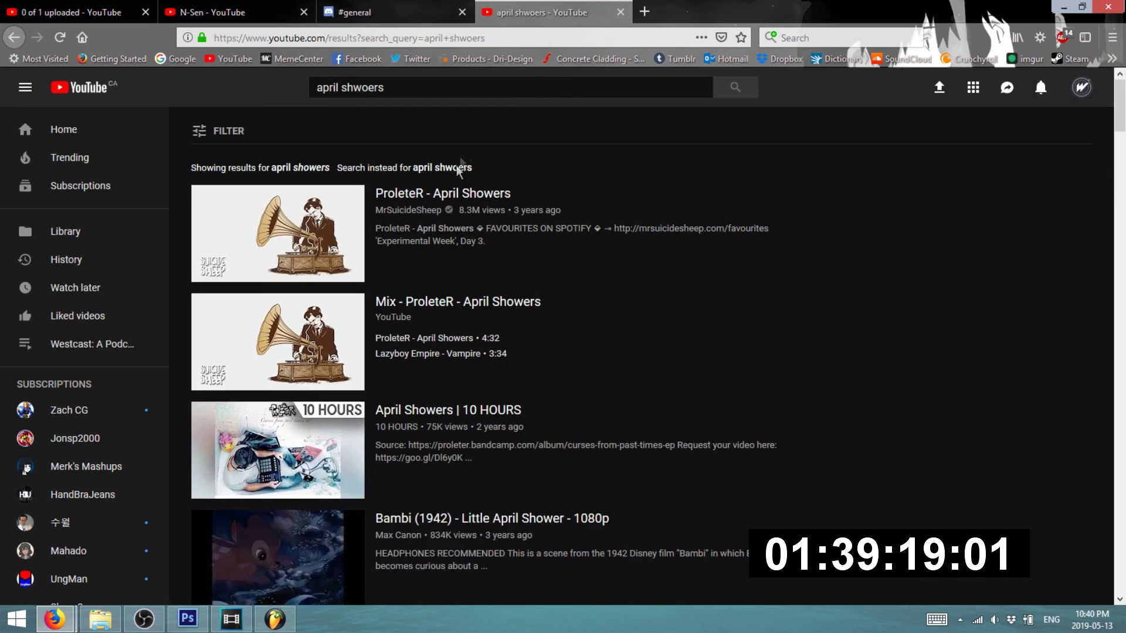
left_click(436, 38)
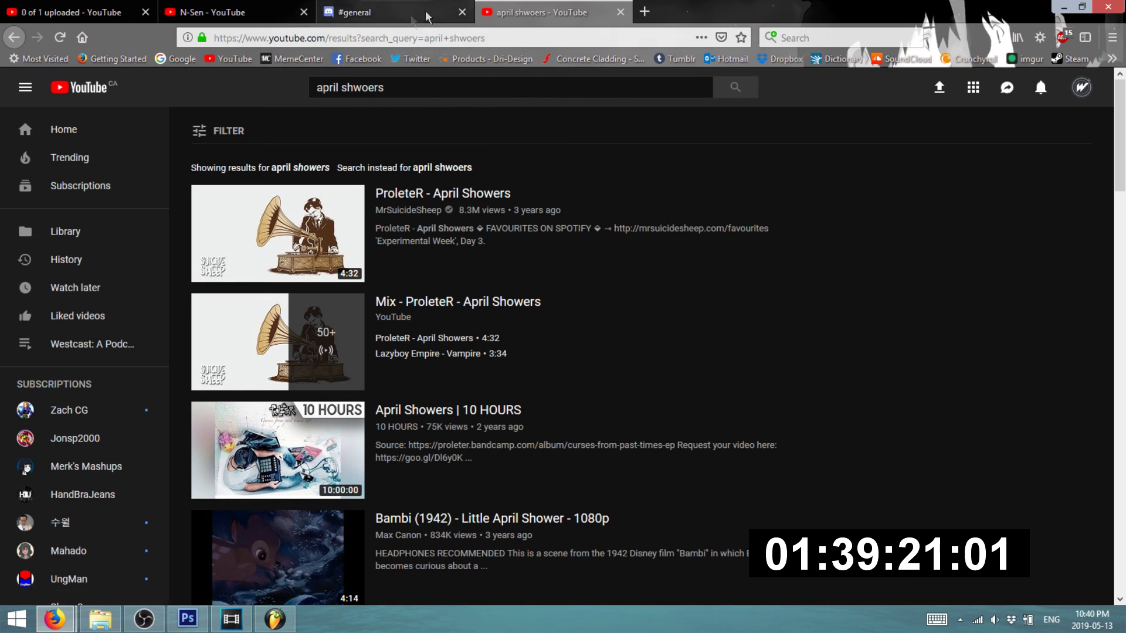
key("ctrl+a")
type("hand")
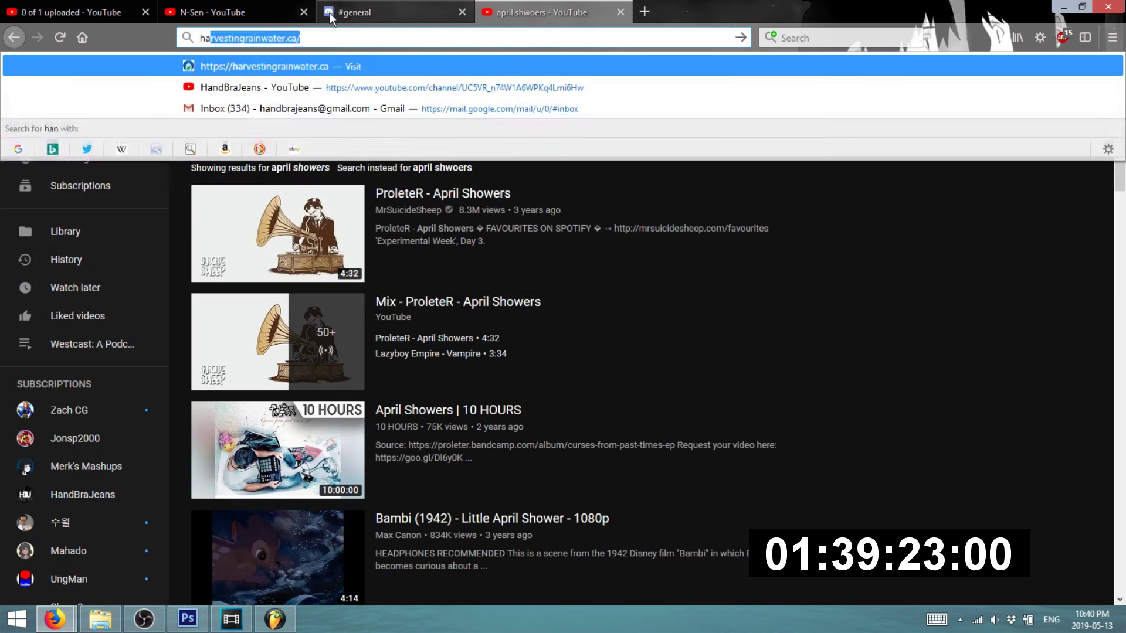
key("Down")
key("ctrl+Tab")
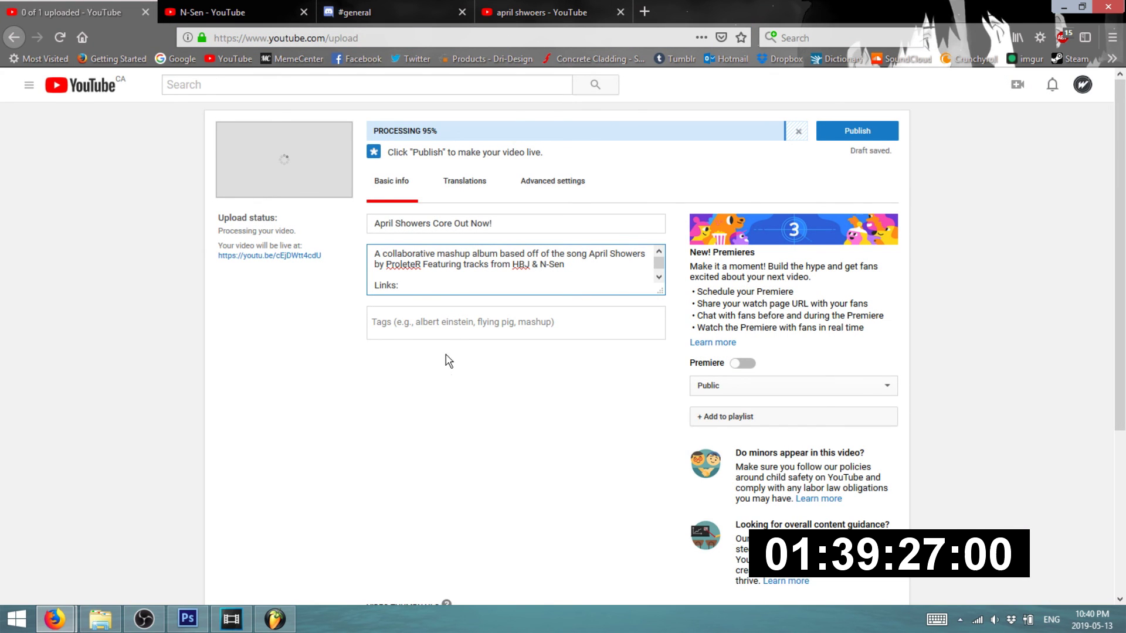
- Add 'HandBraJeans -' with the pasted channel link and start an 'N-Sen' line under Links
key("Return")
type("HandBraJeans -")
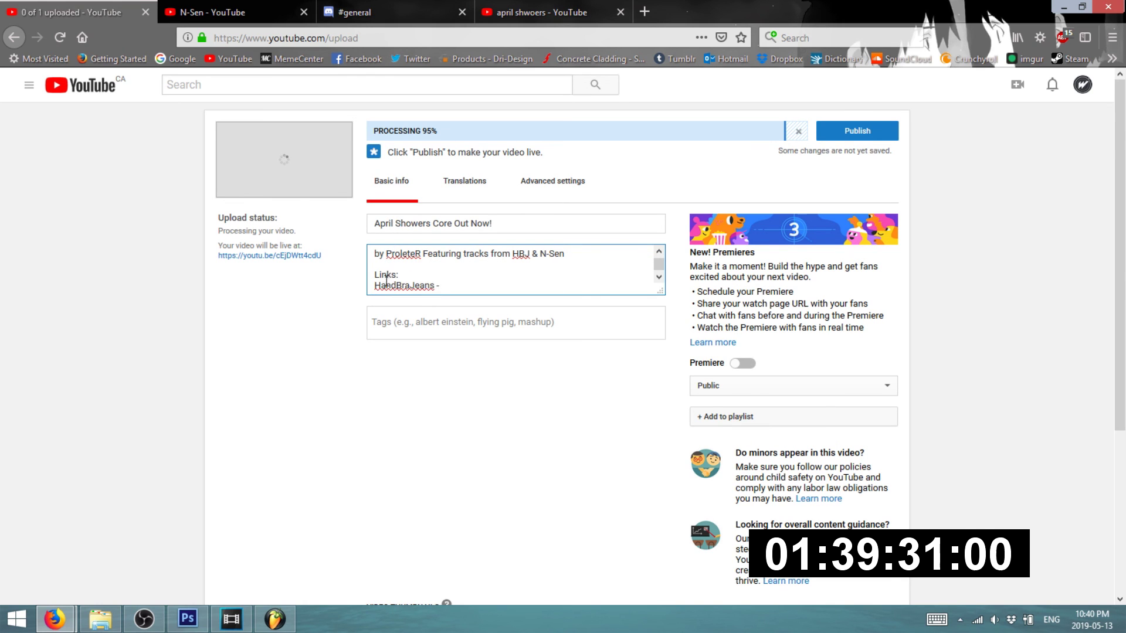
type("https://www.youtube.com/channel/UC5VR_n74W1A6WPKq4Lmi6Hw")
key("Return")
type("N-Sen")
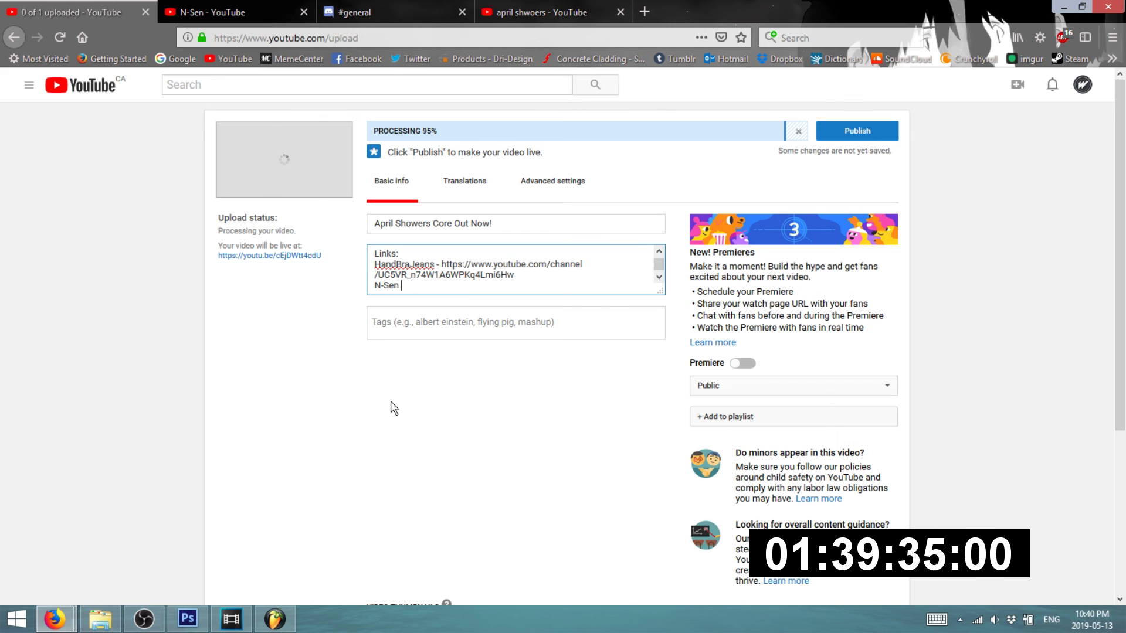
- Copy the N-Sen channel page's web address
left_click(288, 13)
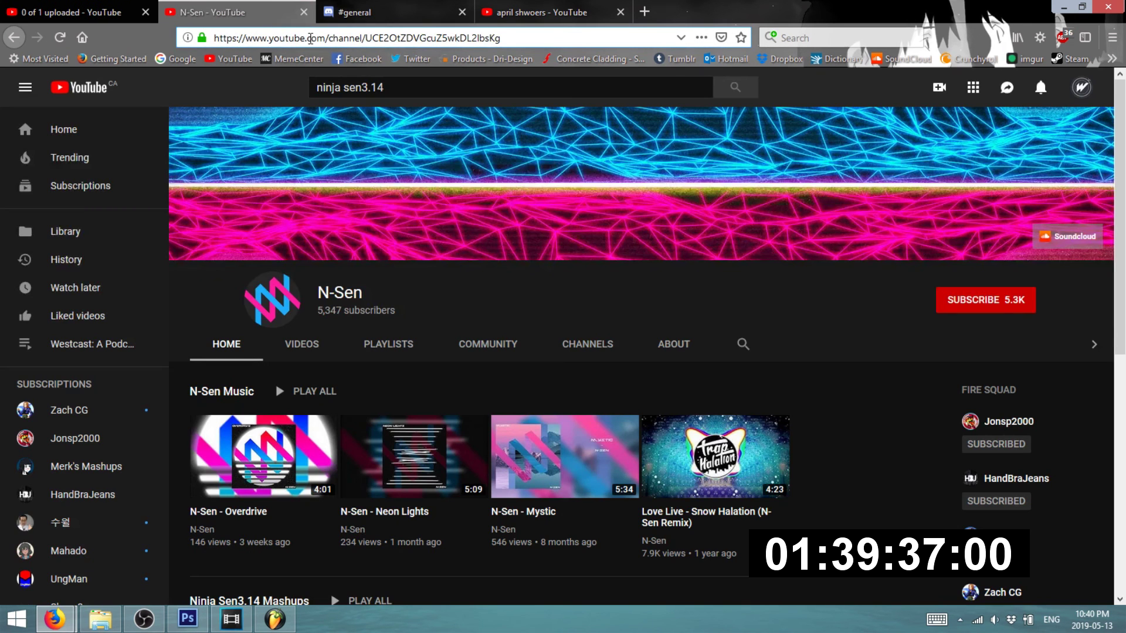
left_click(302, 35)
key("ctrl+c")
left_click(73, 12)
type("-Sen -")
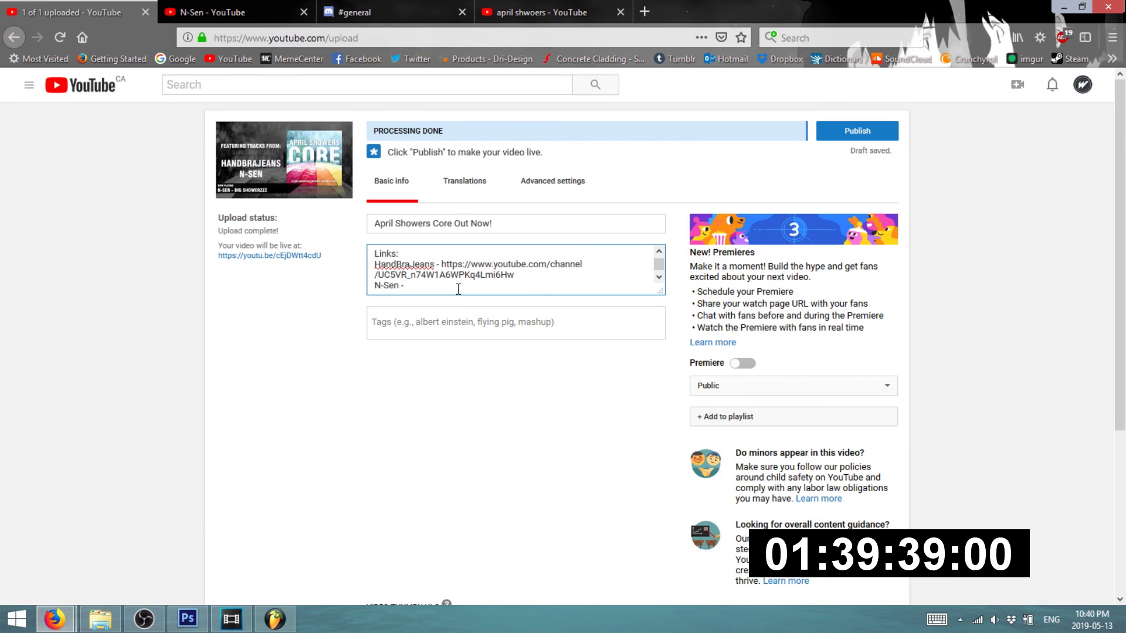
key("ctrl+v")
key("Return")
scroll(547, 264, "up", 5)
type("!")
key("Return")
key("Return")
type("Ba")
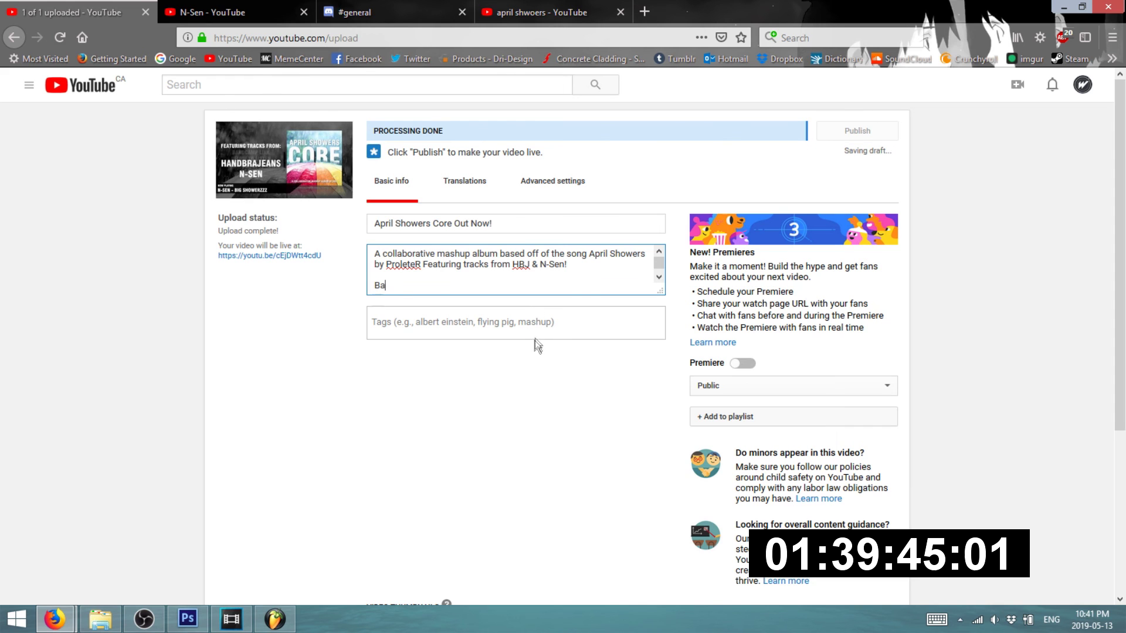
type("ndcamp:")
key("Return")
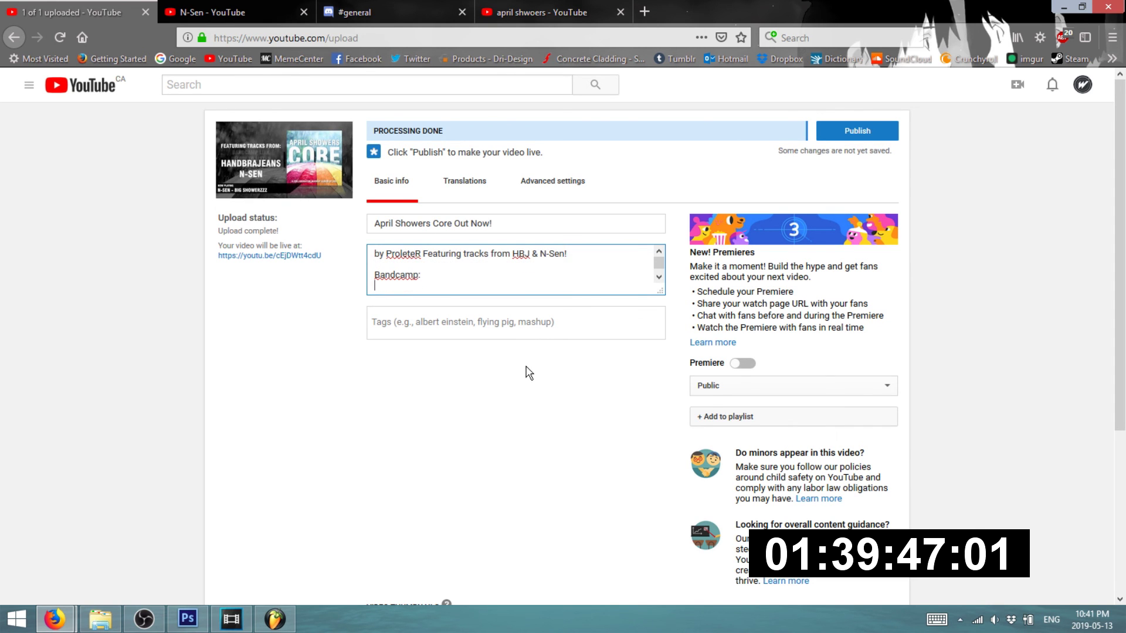
- Paste the Bandcamp album page URL under 'Bandcamp:'
mouse_move(55, 618)
left_click(252, 542)
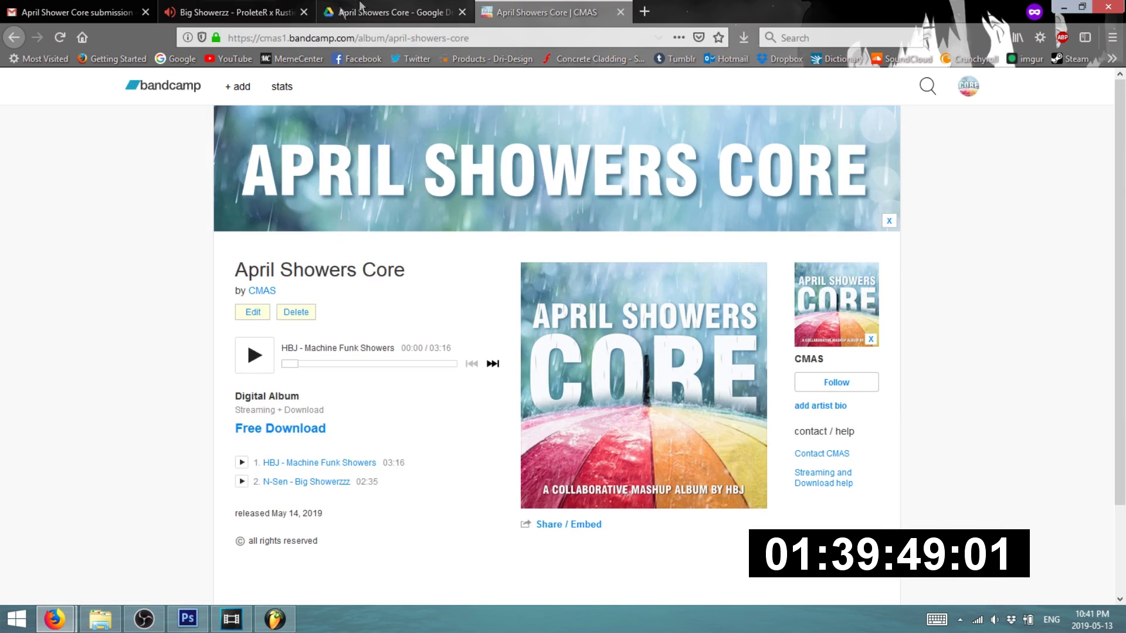
key("ctrl+l")
key("ctrl+c")
left_click(71, 537)
key("ctrl+v")
scroll(491, 283, "up", 3)
scroll(491, 287, "down", 4)
scroll(465, 289, "up", 8)
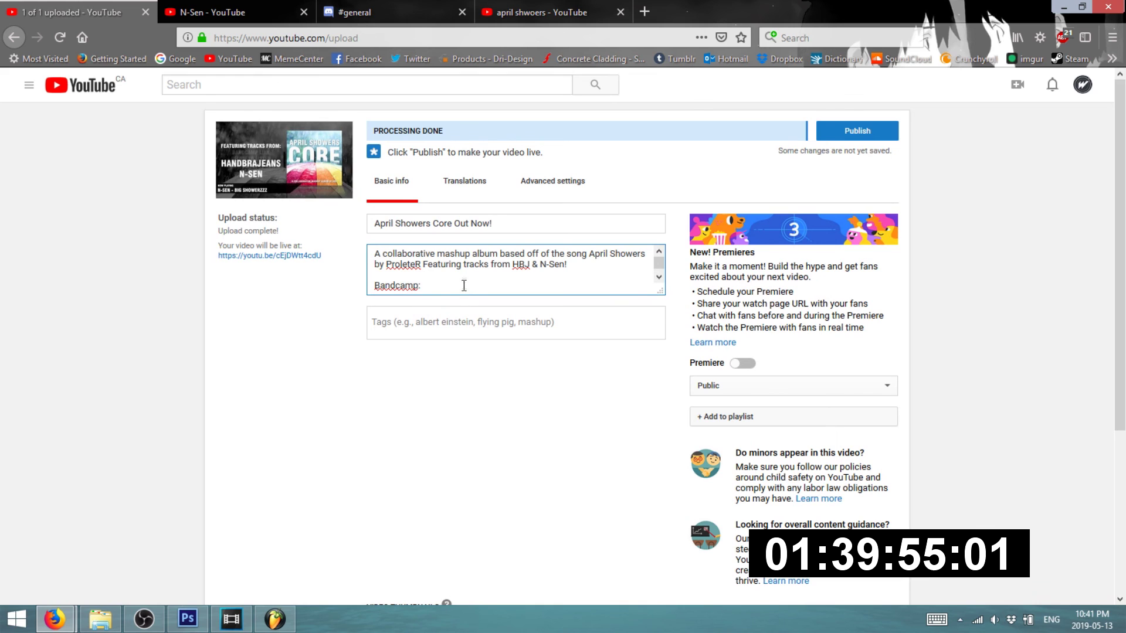
- Add the tag 'Mashup' to the video
left_click(444, 326)
type("<a")
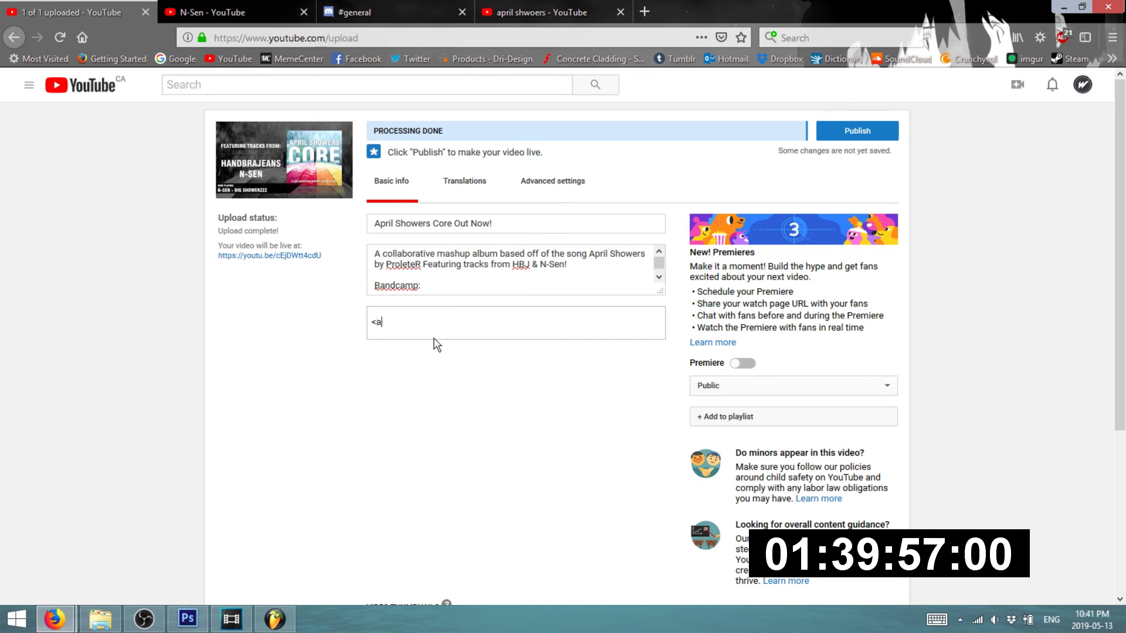
key("BackSpace")
type("Mashu")
key("Return")
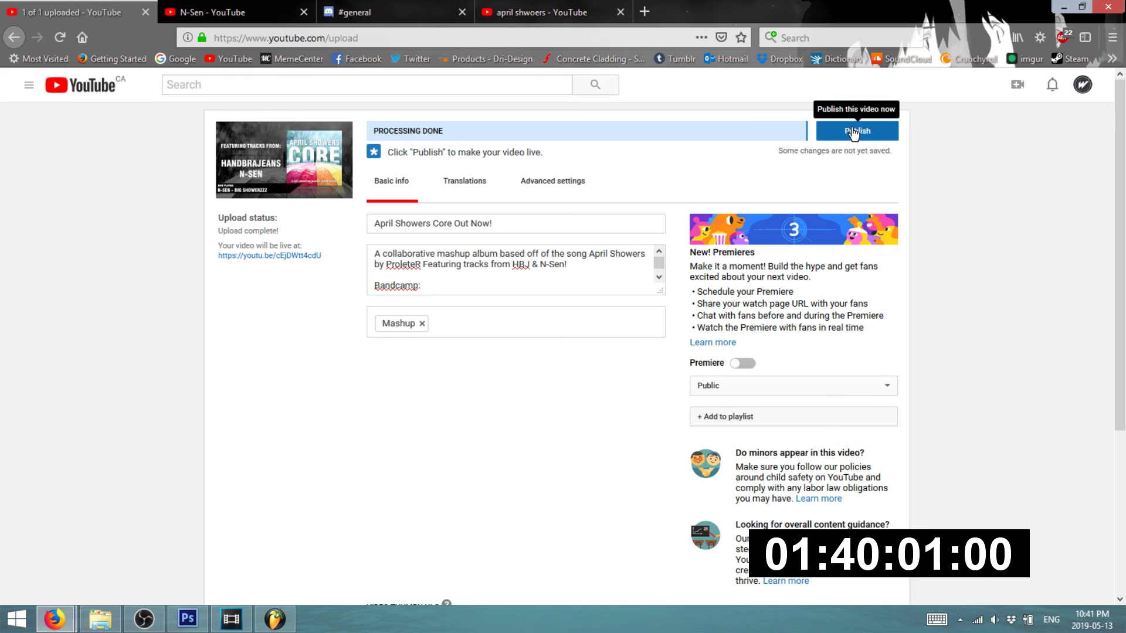
- Publish 'April Showers Core Out Now!' and open its watch page
left_click(853, 135)
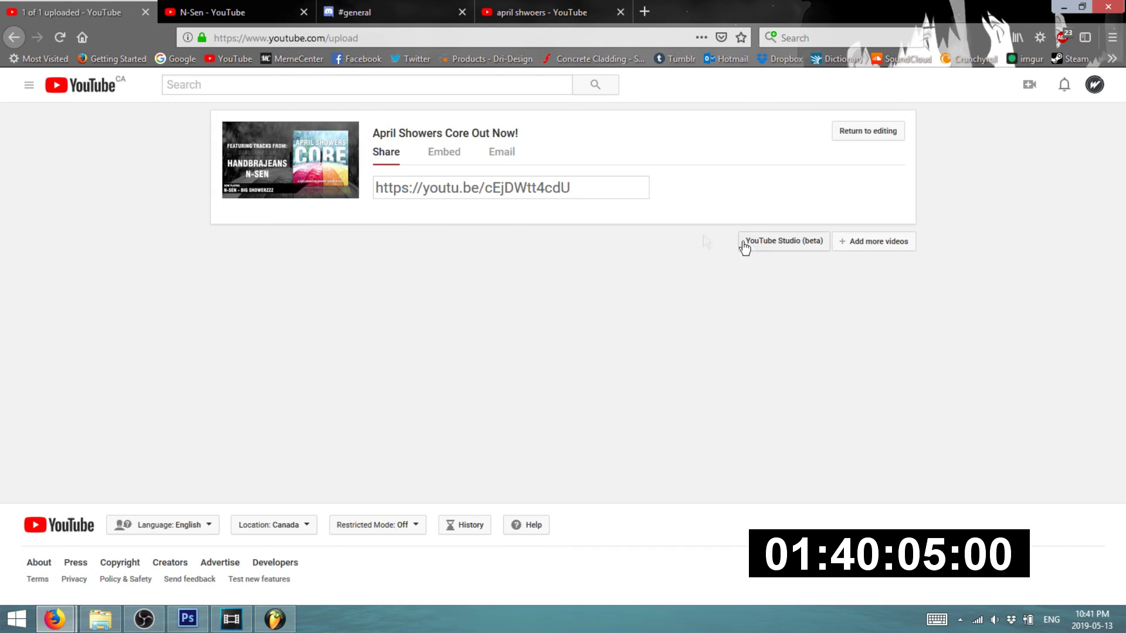
left_click(301, 156)
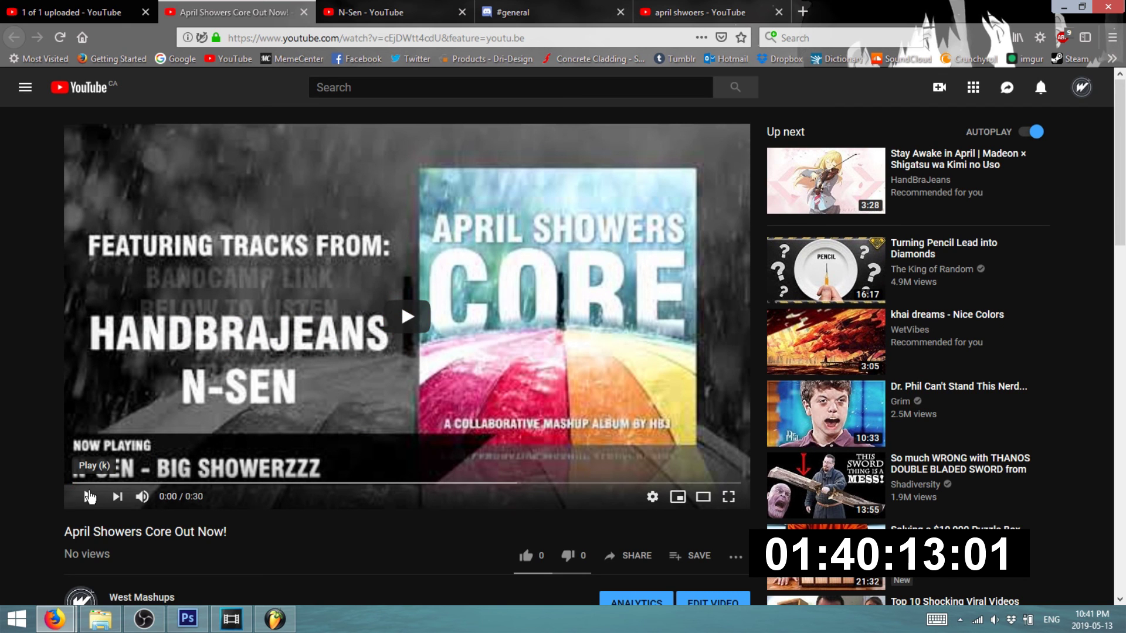
- Play the promo to its 0:29 end, pausing once, and cancel the autoplay countdown
left_click(82, 499)
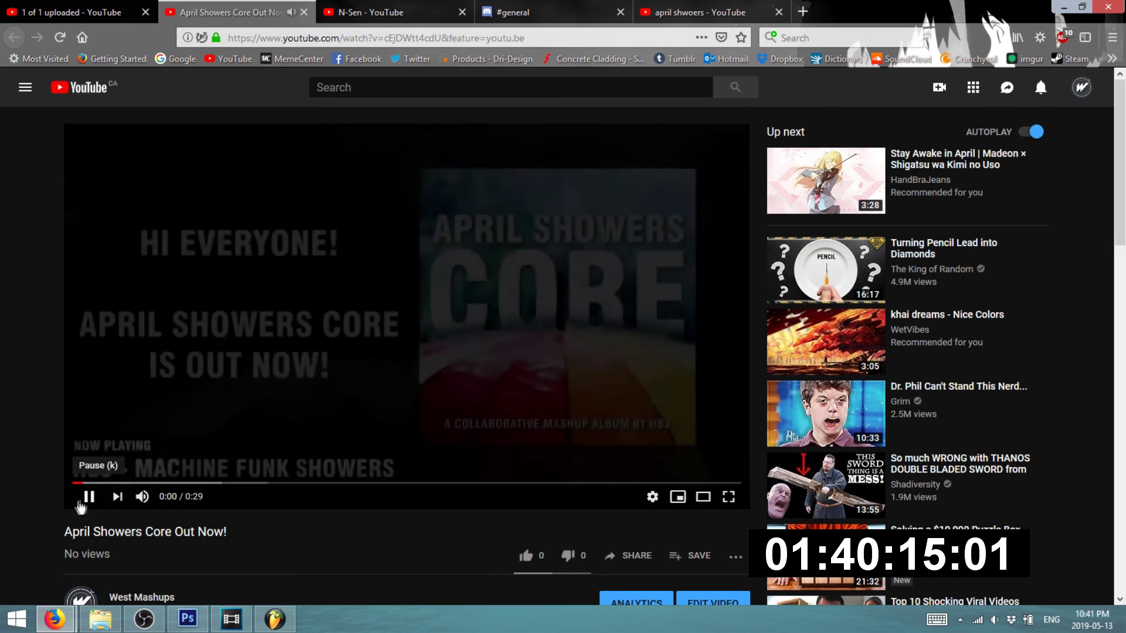
left_click(82, 501)
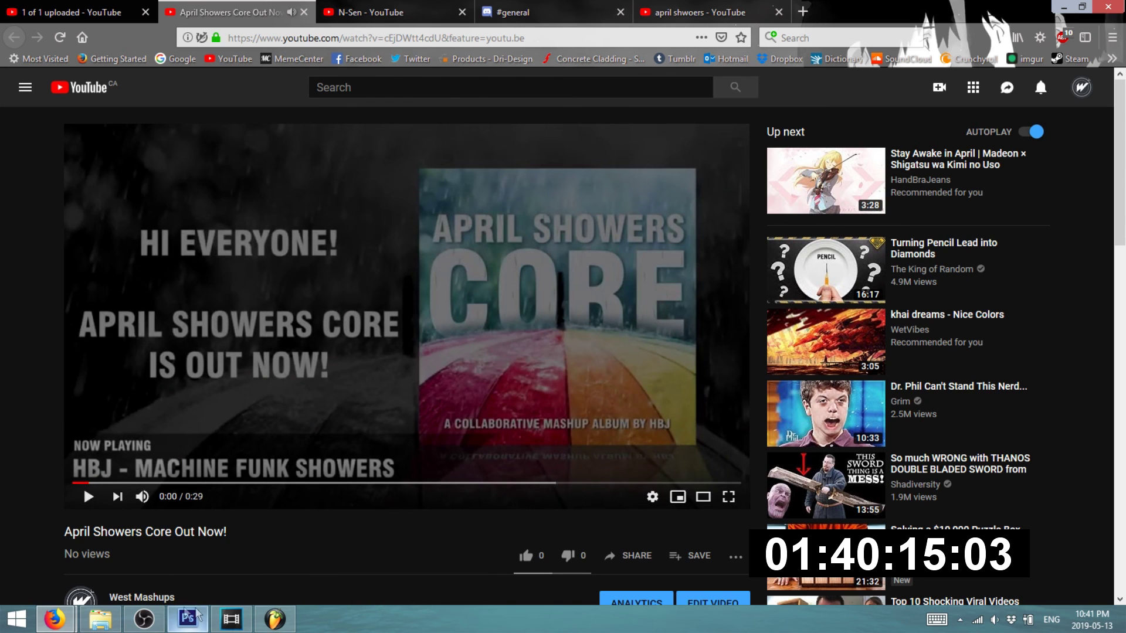
left_click(148, 625)
left_click(150, 628)
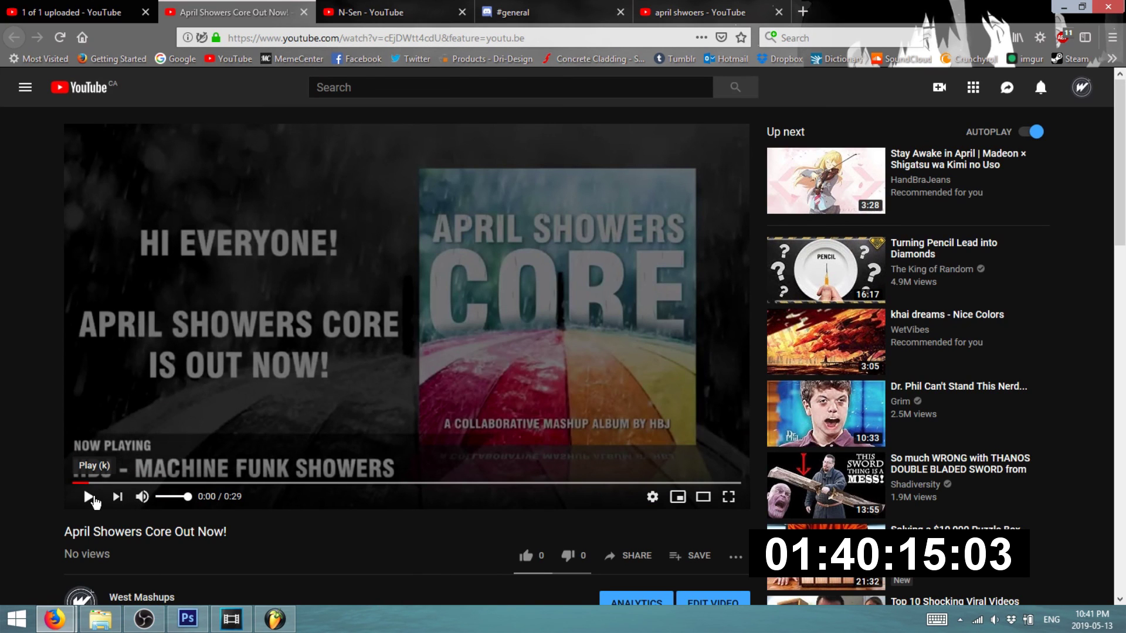
left_click(93, 498)
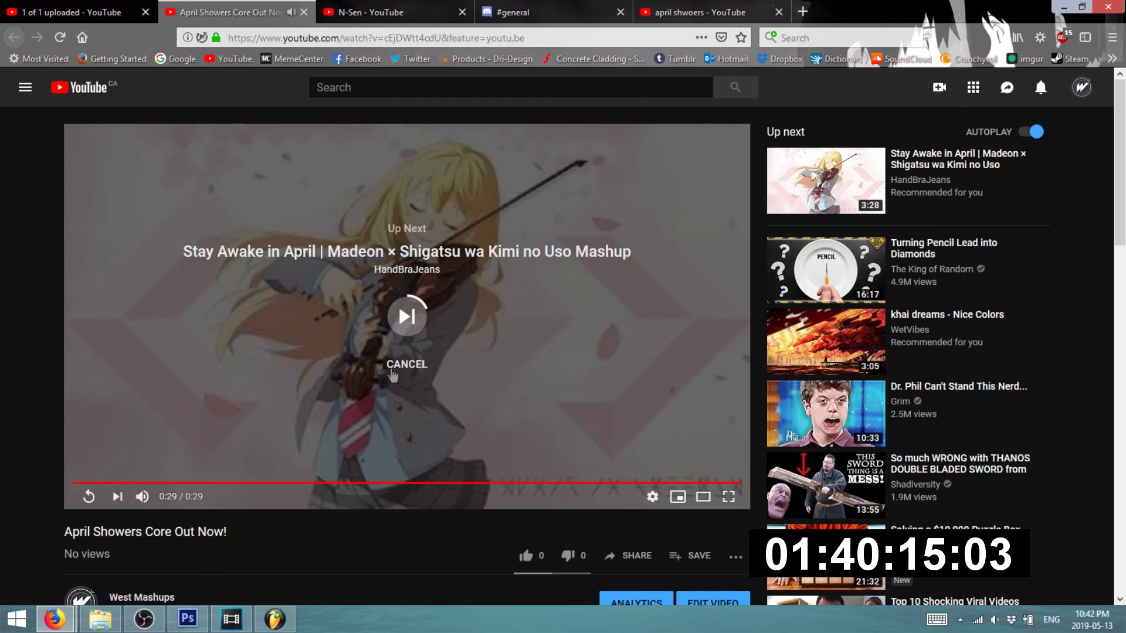
left_click(392, 365)
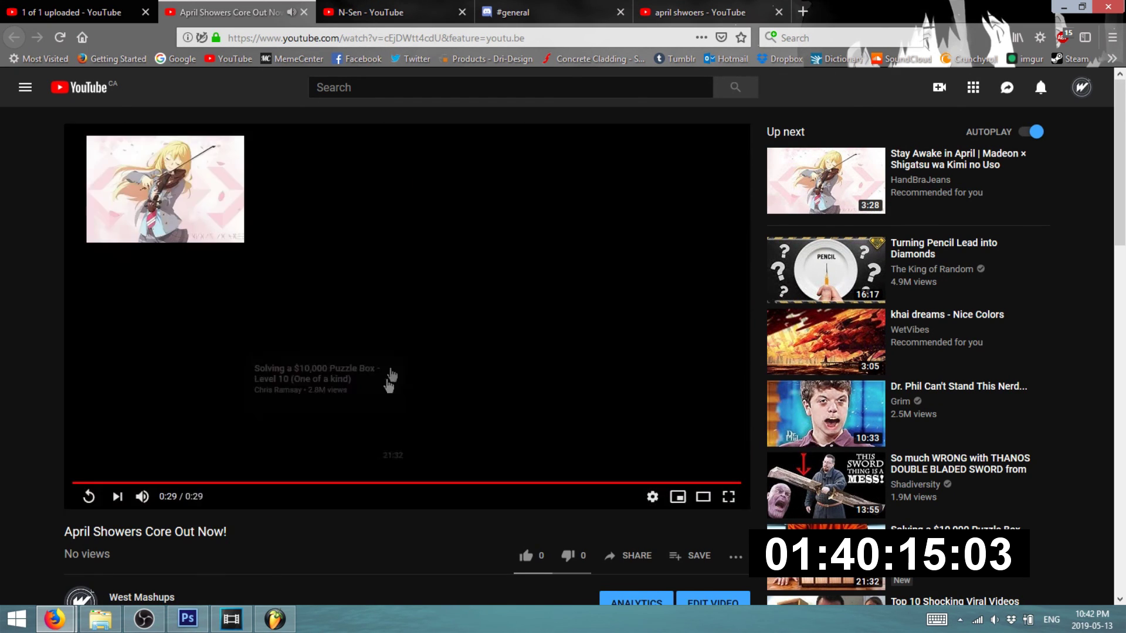
scroll(392, 375, "down", 6)
- In Studio, delete the duplicate N-Sen channel link line from the description and save
left_click(134, 325)
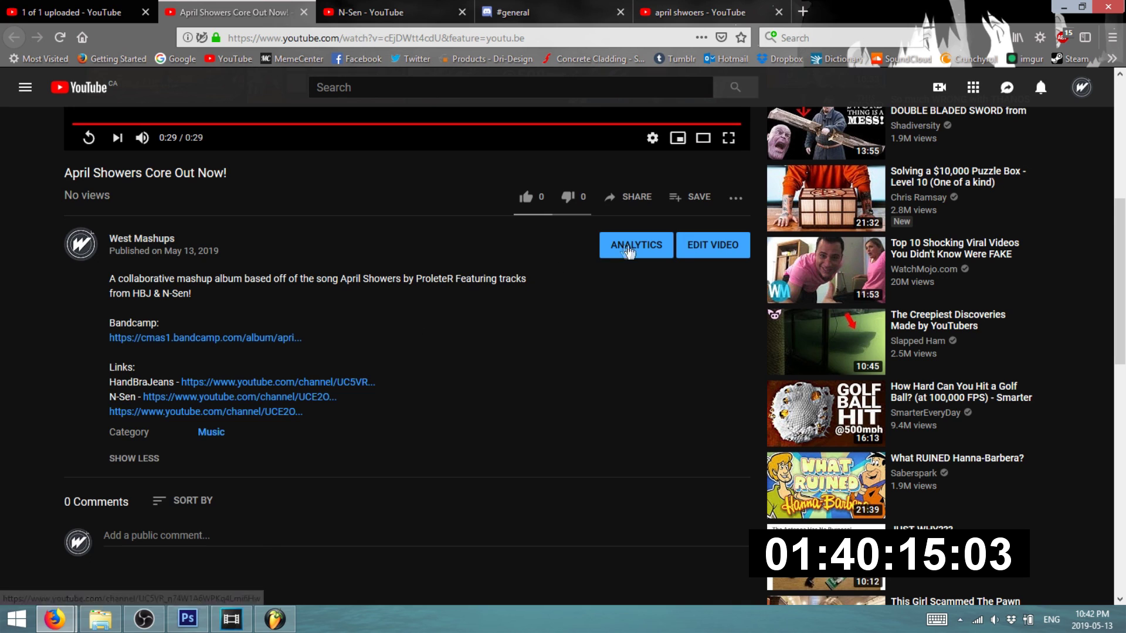
left_click(693, 252)
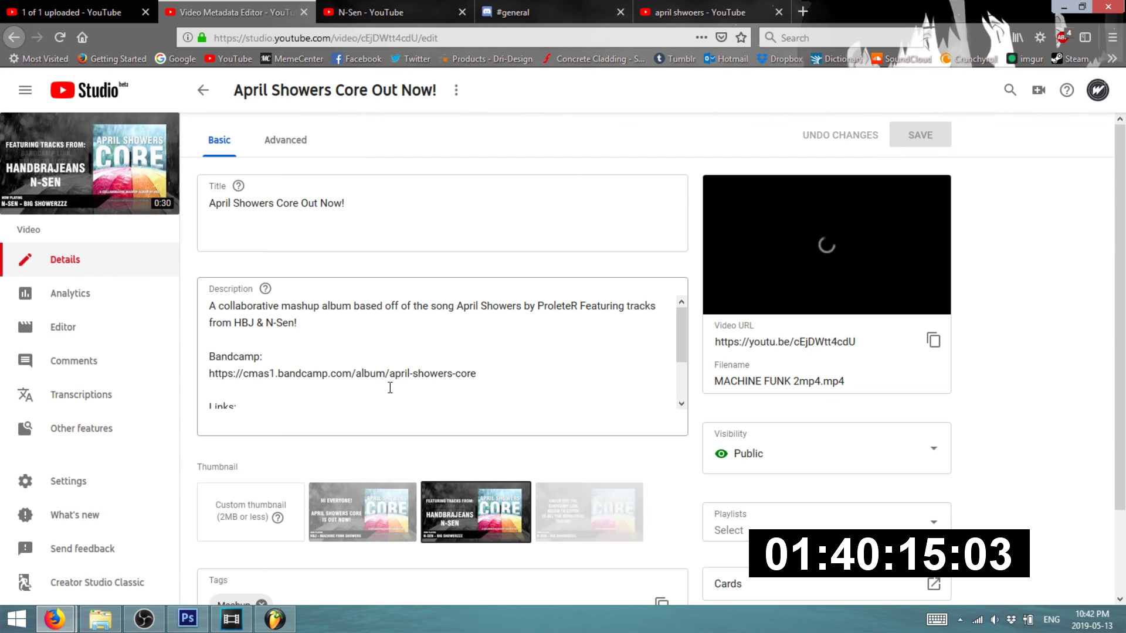
scroll(385, 381, "down", 2)
left_click_drag(537, 400, 189, 425)
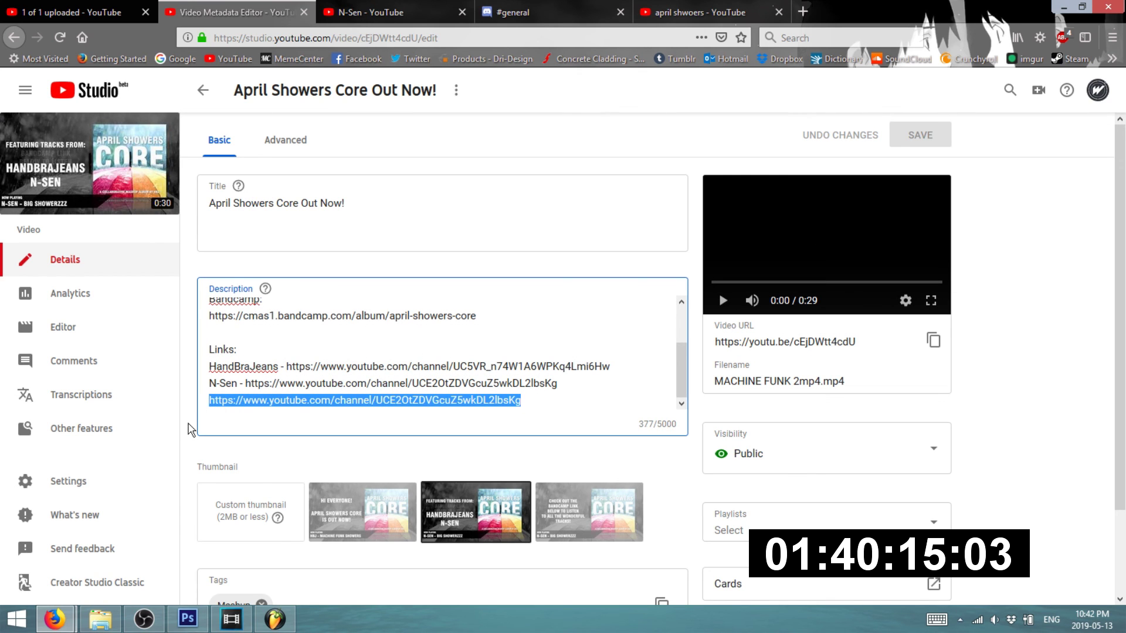
key("BackSpace")
key("BackSpace")
left_click(911, 126)
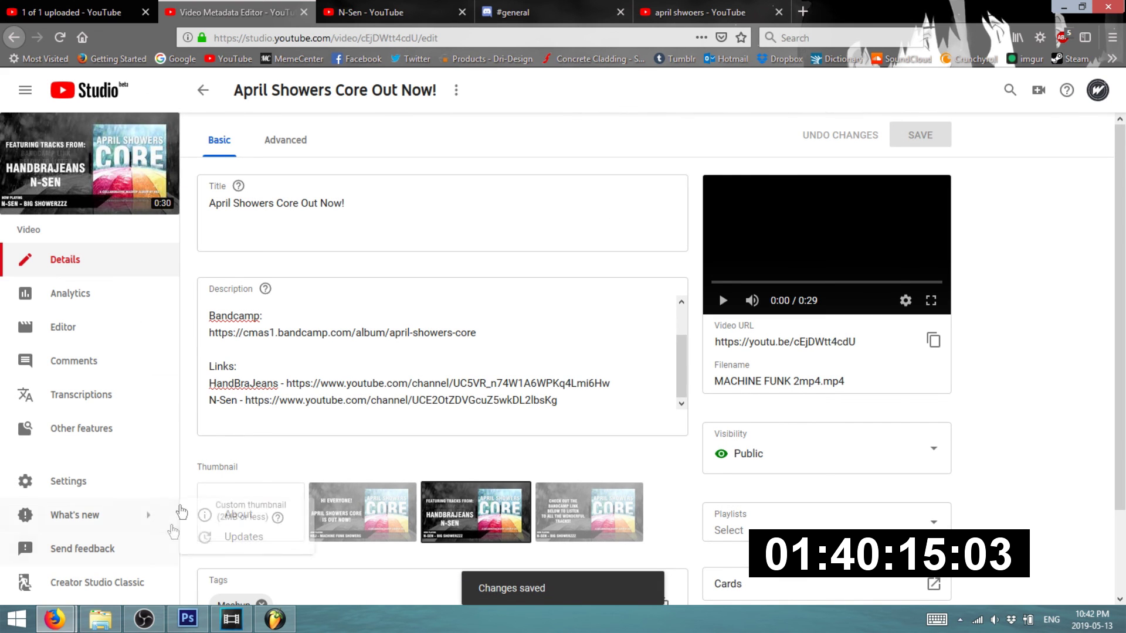
left_click(397, 7)
left_click(498, 9)
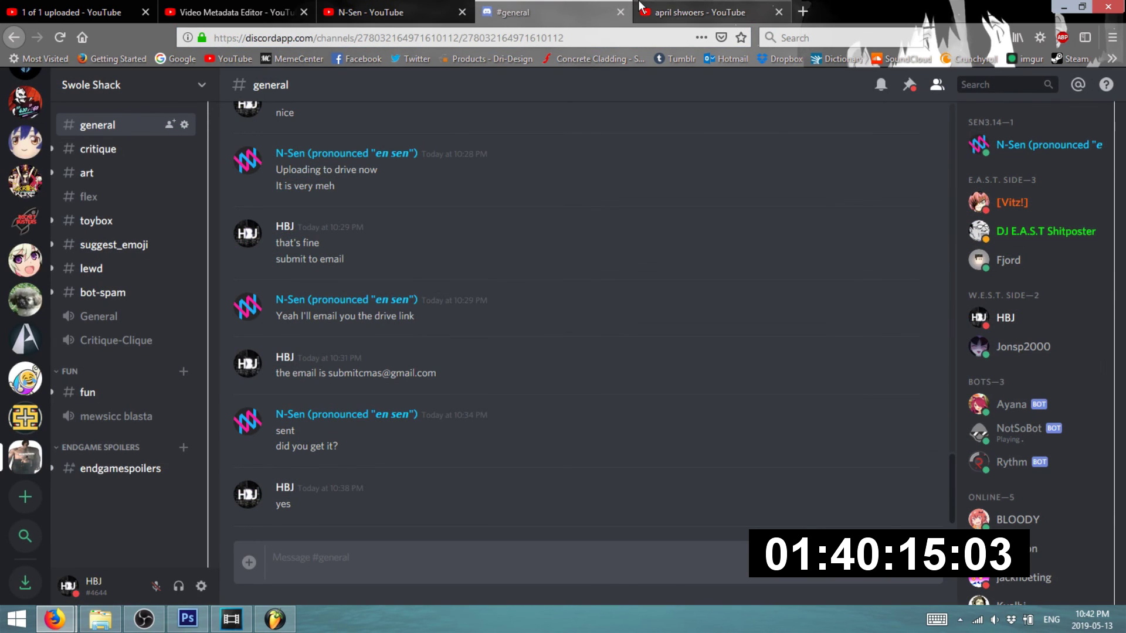
- Set the YouTube window aside and bring the published April Showers Core album page forward
left_click(677, 8)
left_click(1061, 8)
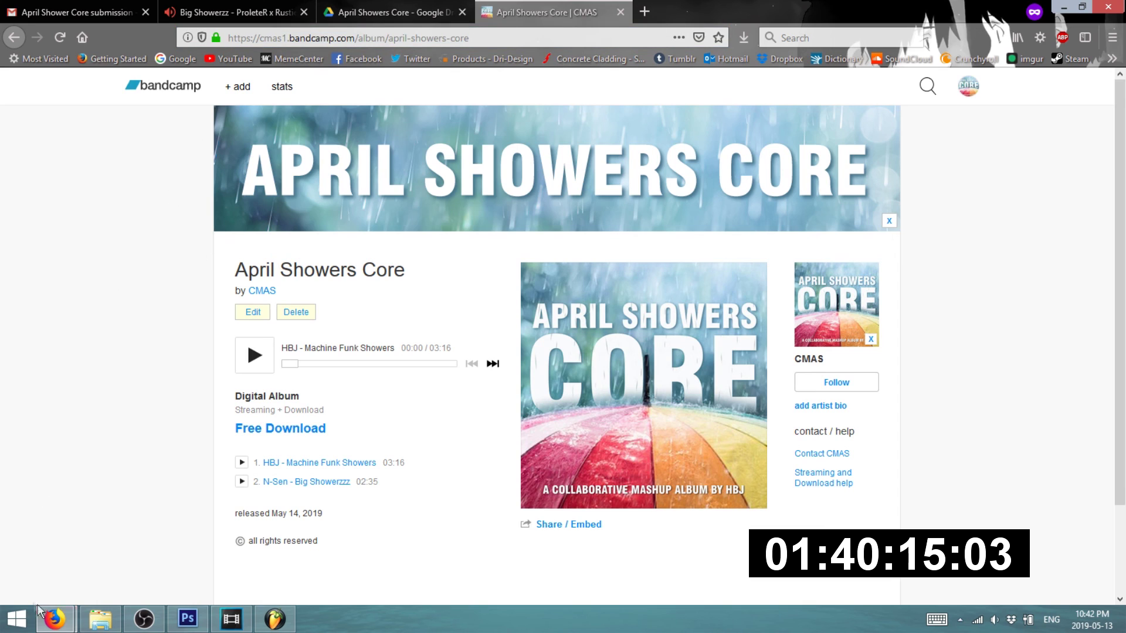
mouse_move(54, 619)
left_click(218, 521)
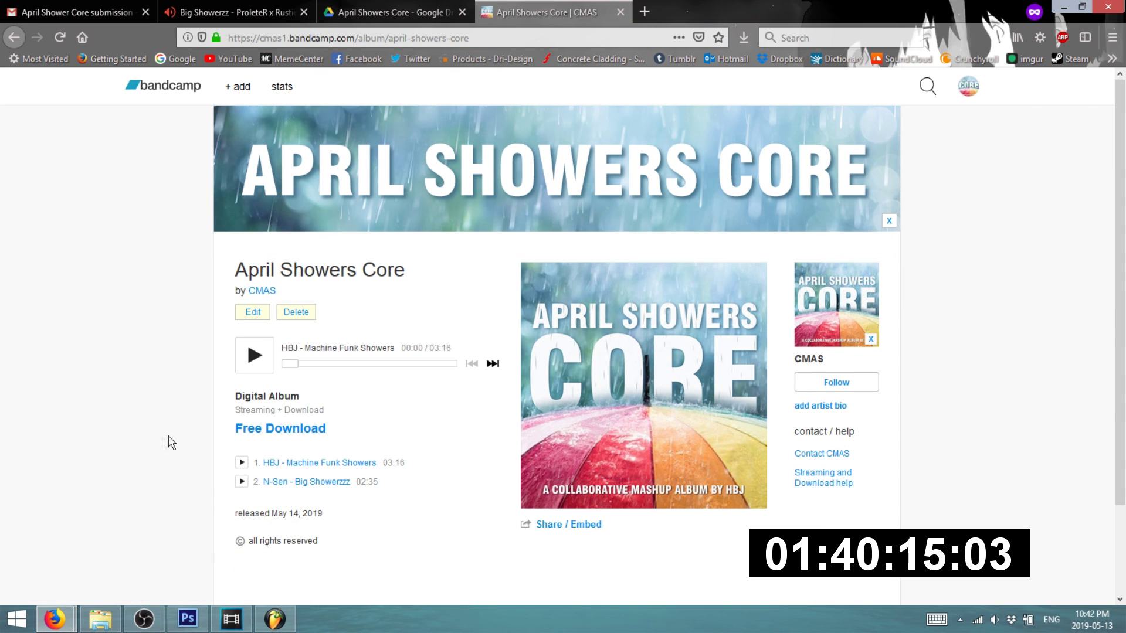